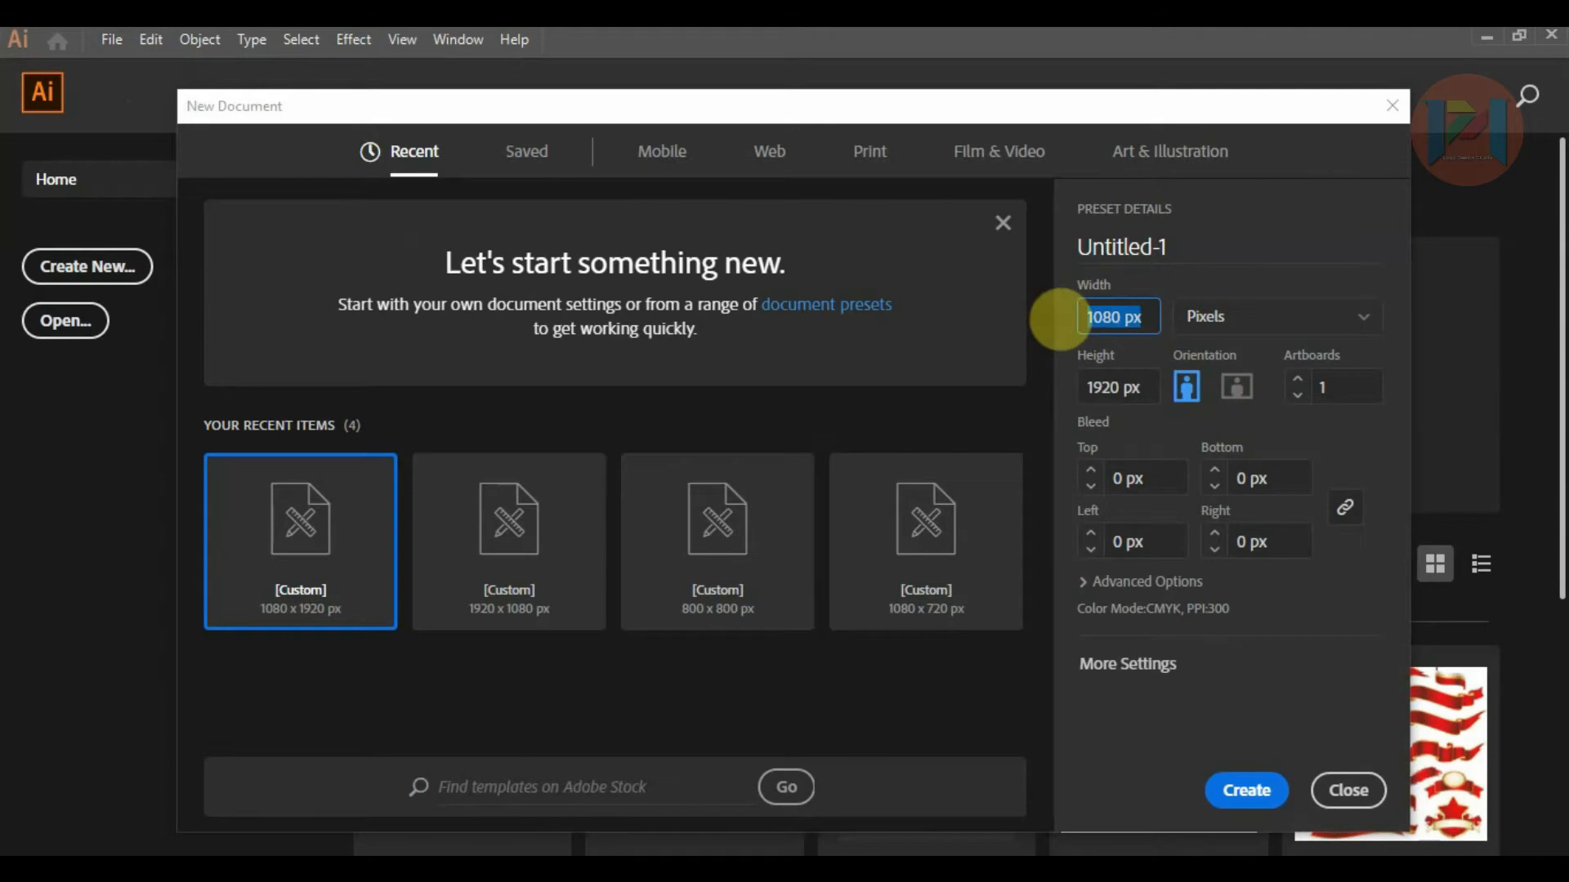
Create a new document 500 px wide and 500 px high.
{"action": "type", "text": "500"}
{"action": "key", "text": "Tab"}
{"action": "type", "text": "500"}
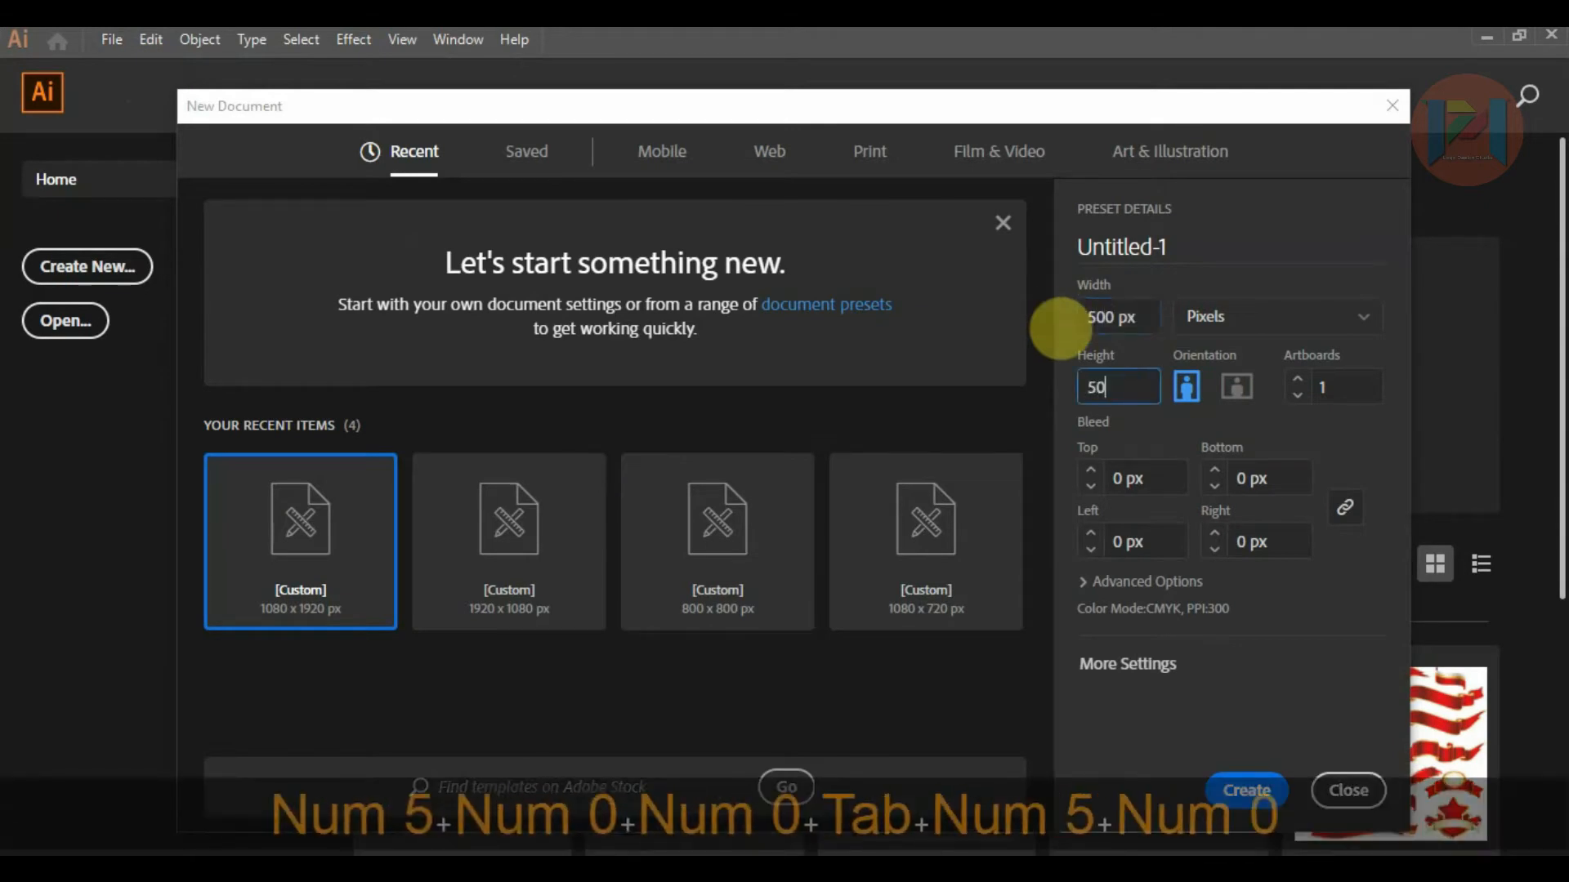
{"action": "key", "text": "Return"}
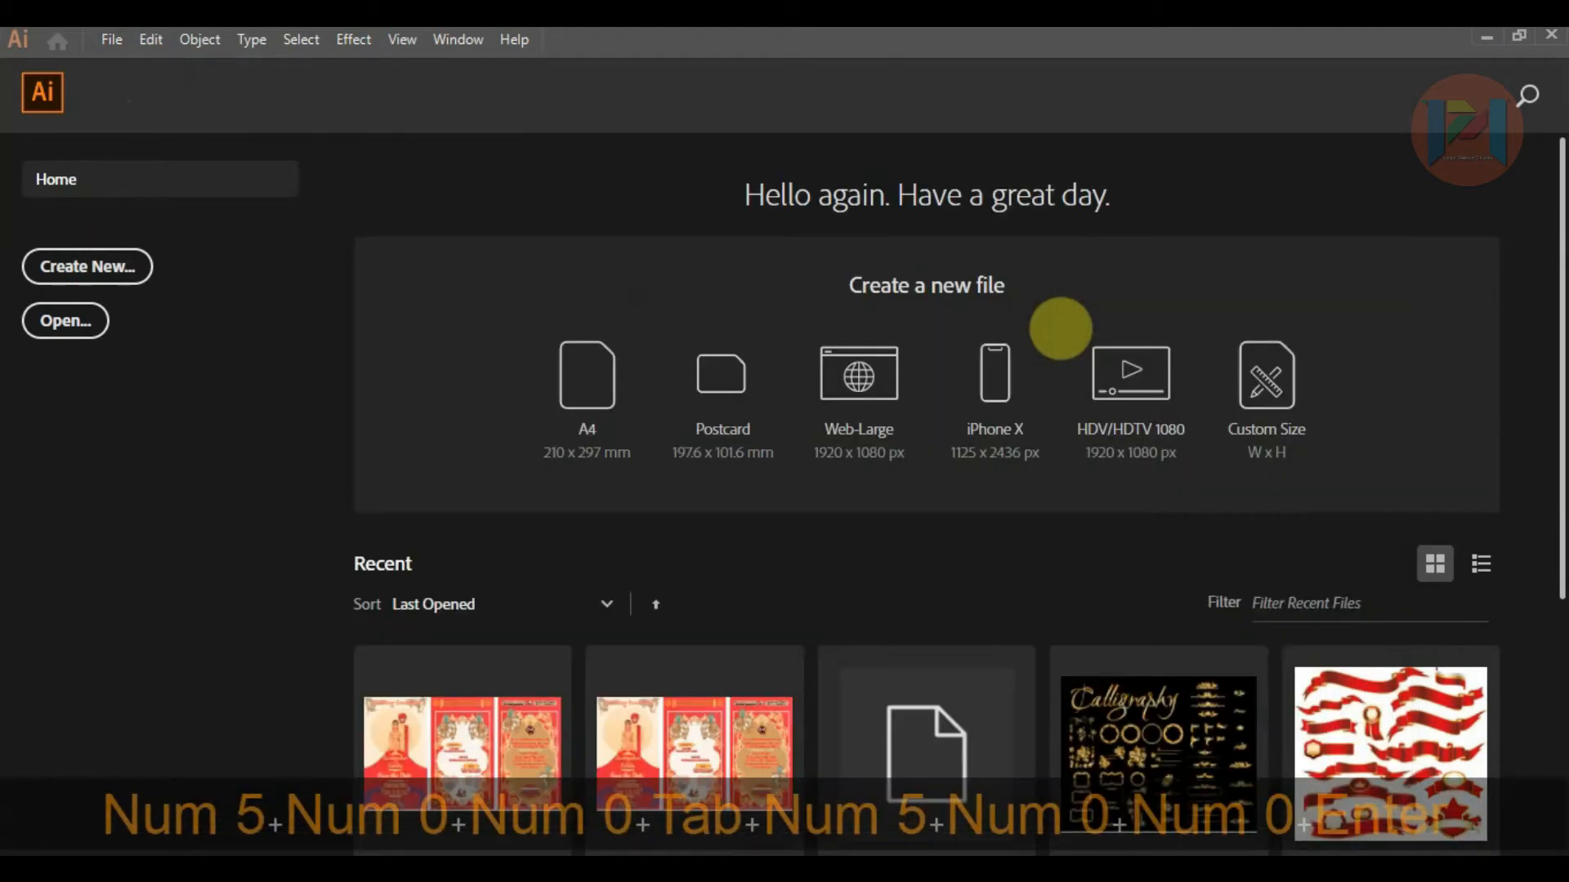
Load all eight logo images from the Google Logos folder for placing as linked files.
{"action": "key", "text": "alt"}
{"action": "left_click", "coordinate": [112, 39]}
{"action": "left_click", "coordinate": [195, 415]}
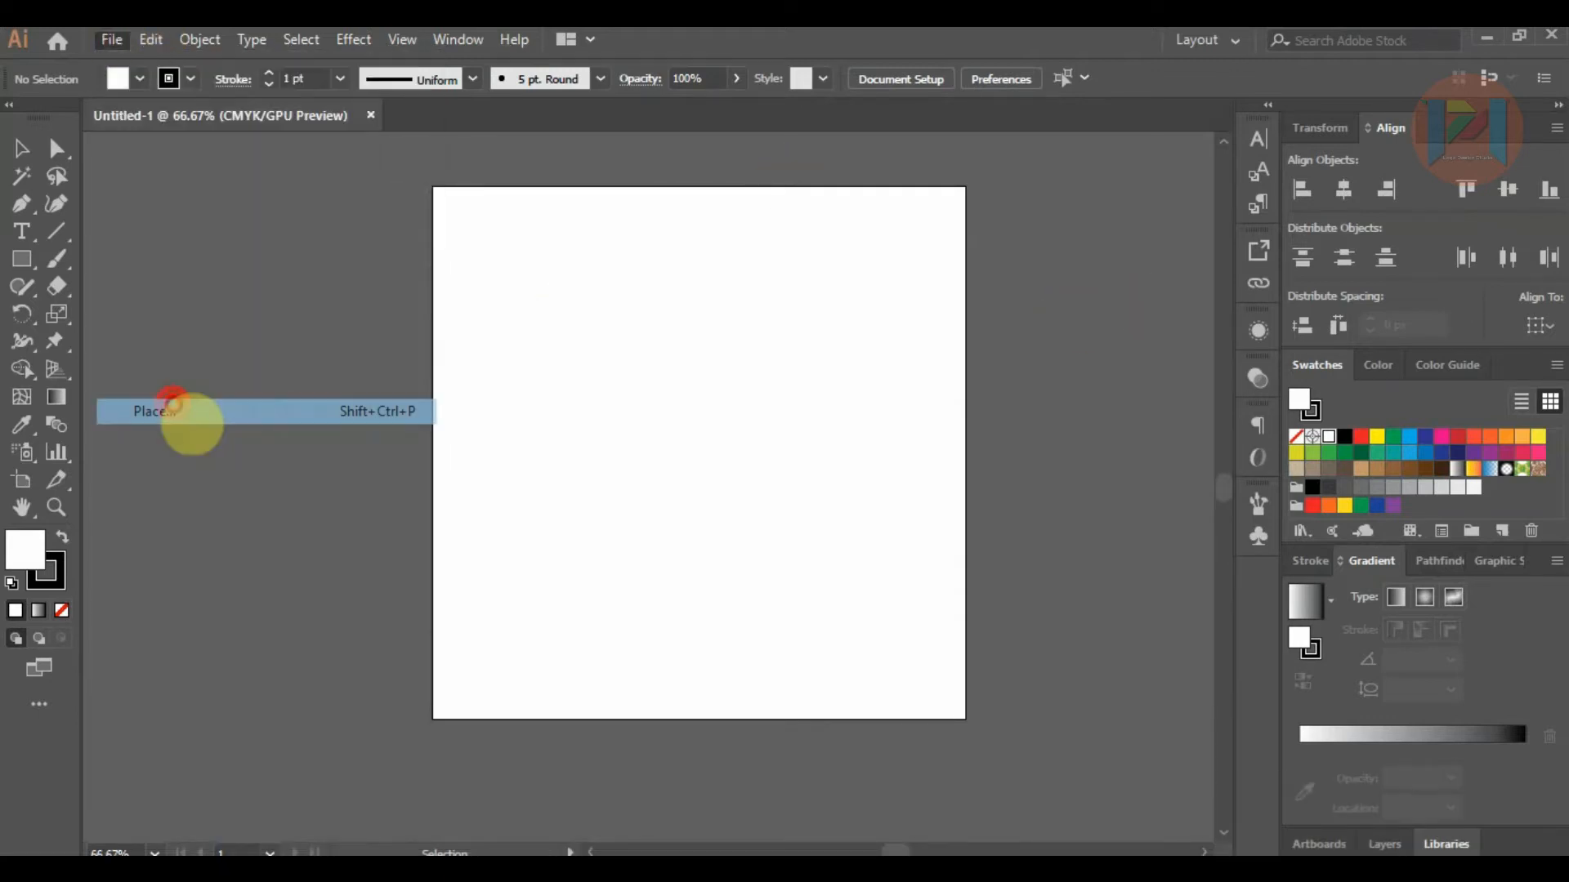
{"action": "type", "text": "googl"}
{"action": "key", "text": "Return"}
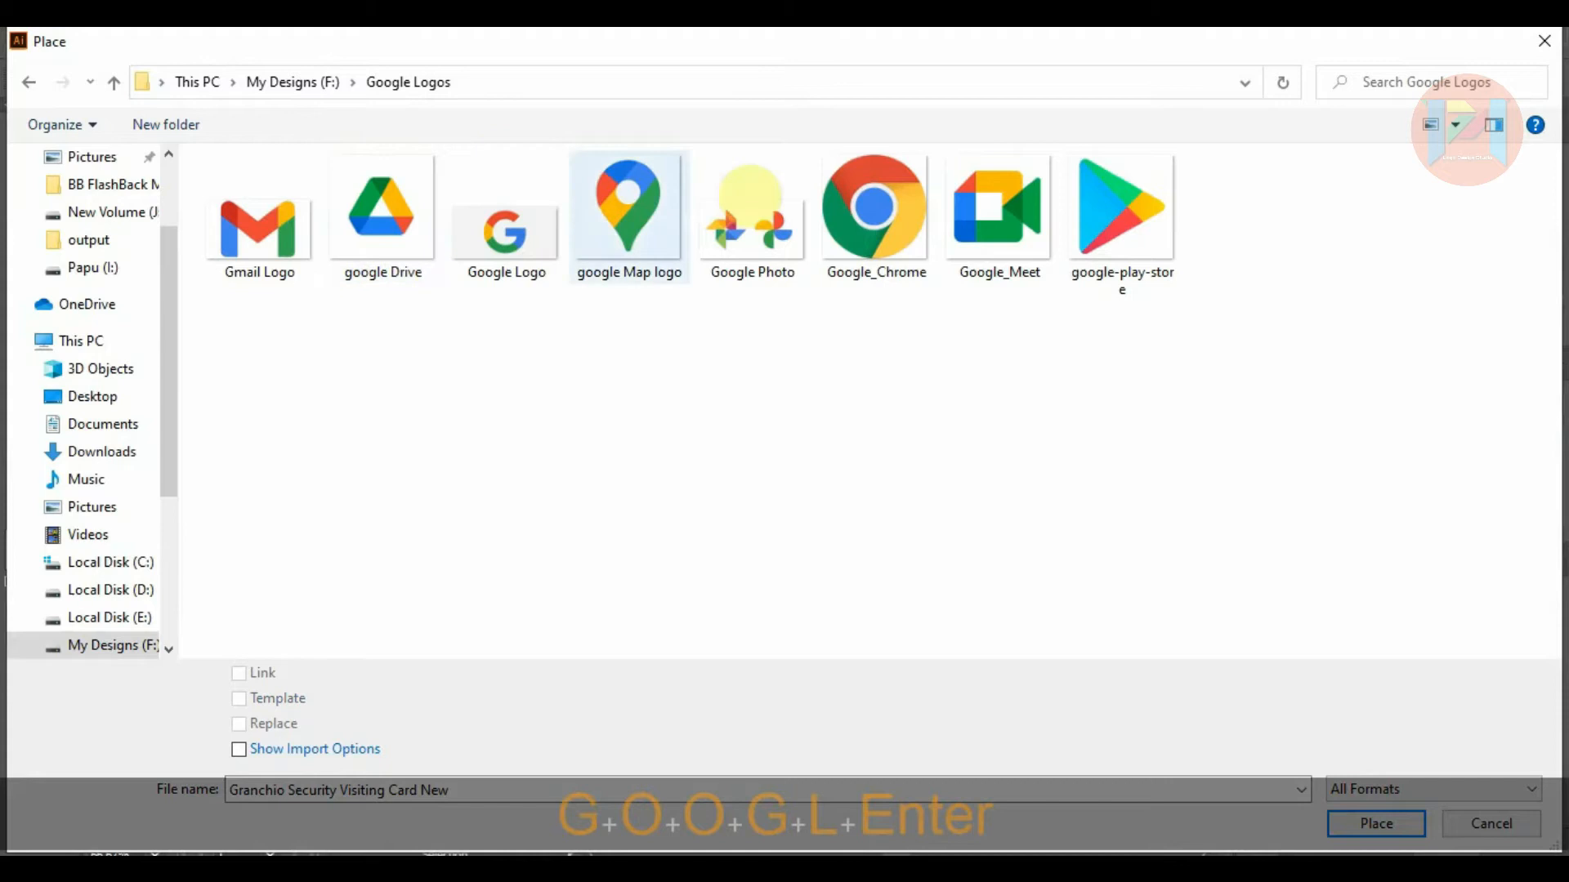
{"action": "left_click_drag", "start_coordinate": [1277, 214], "coordinate": [292, 280]}
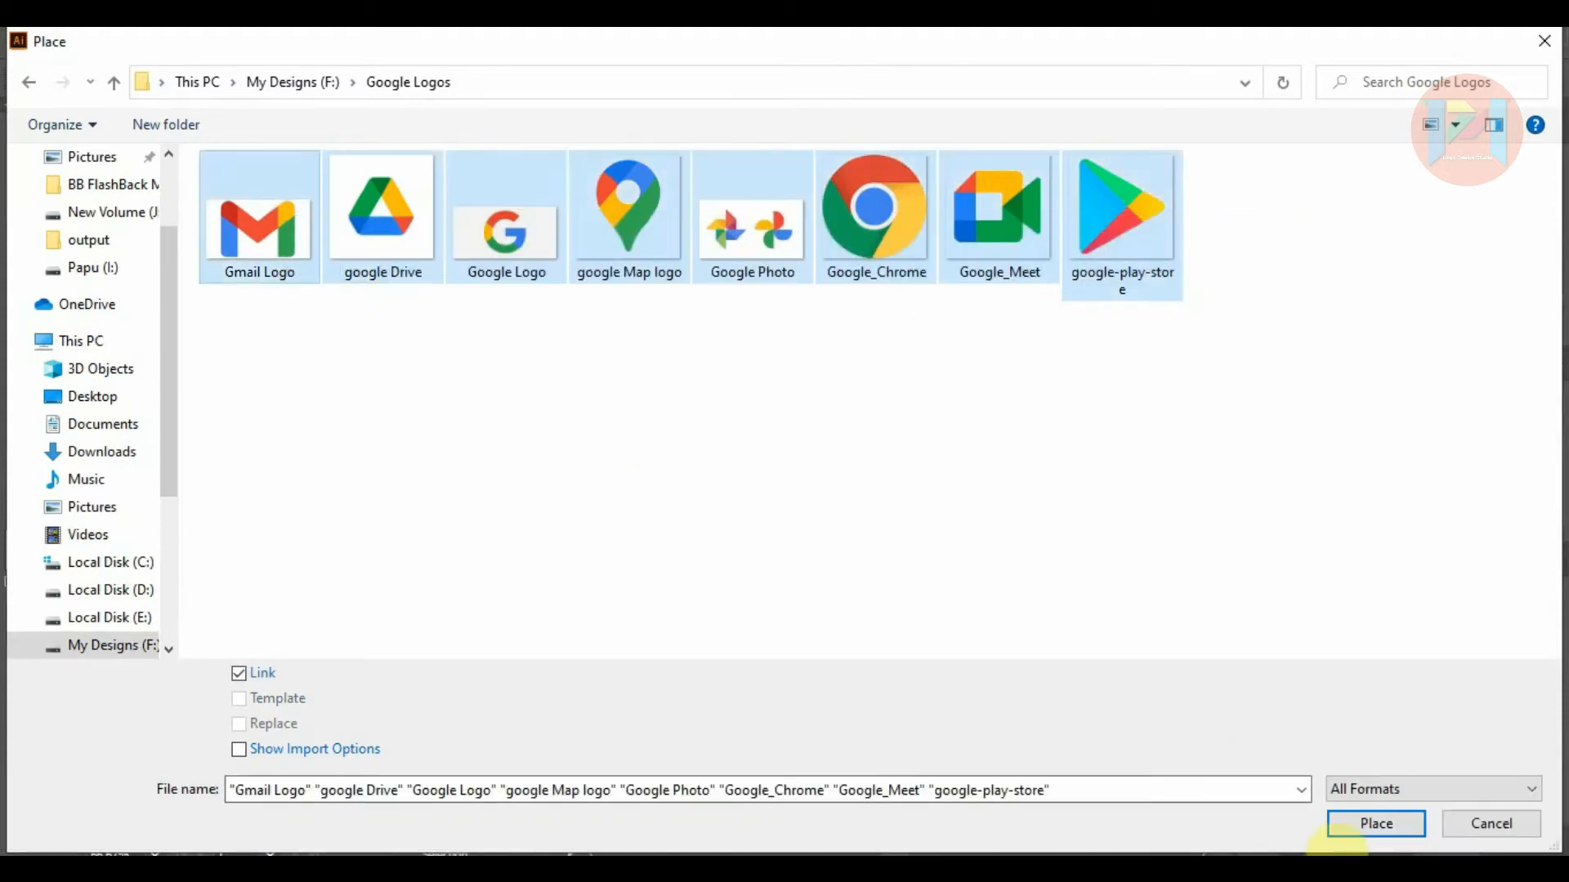
{"action": "left_click", "coordinate": [1349, 822]}
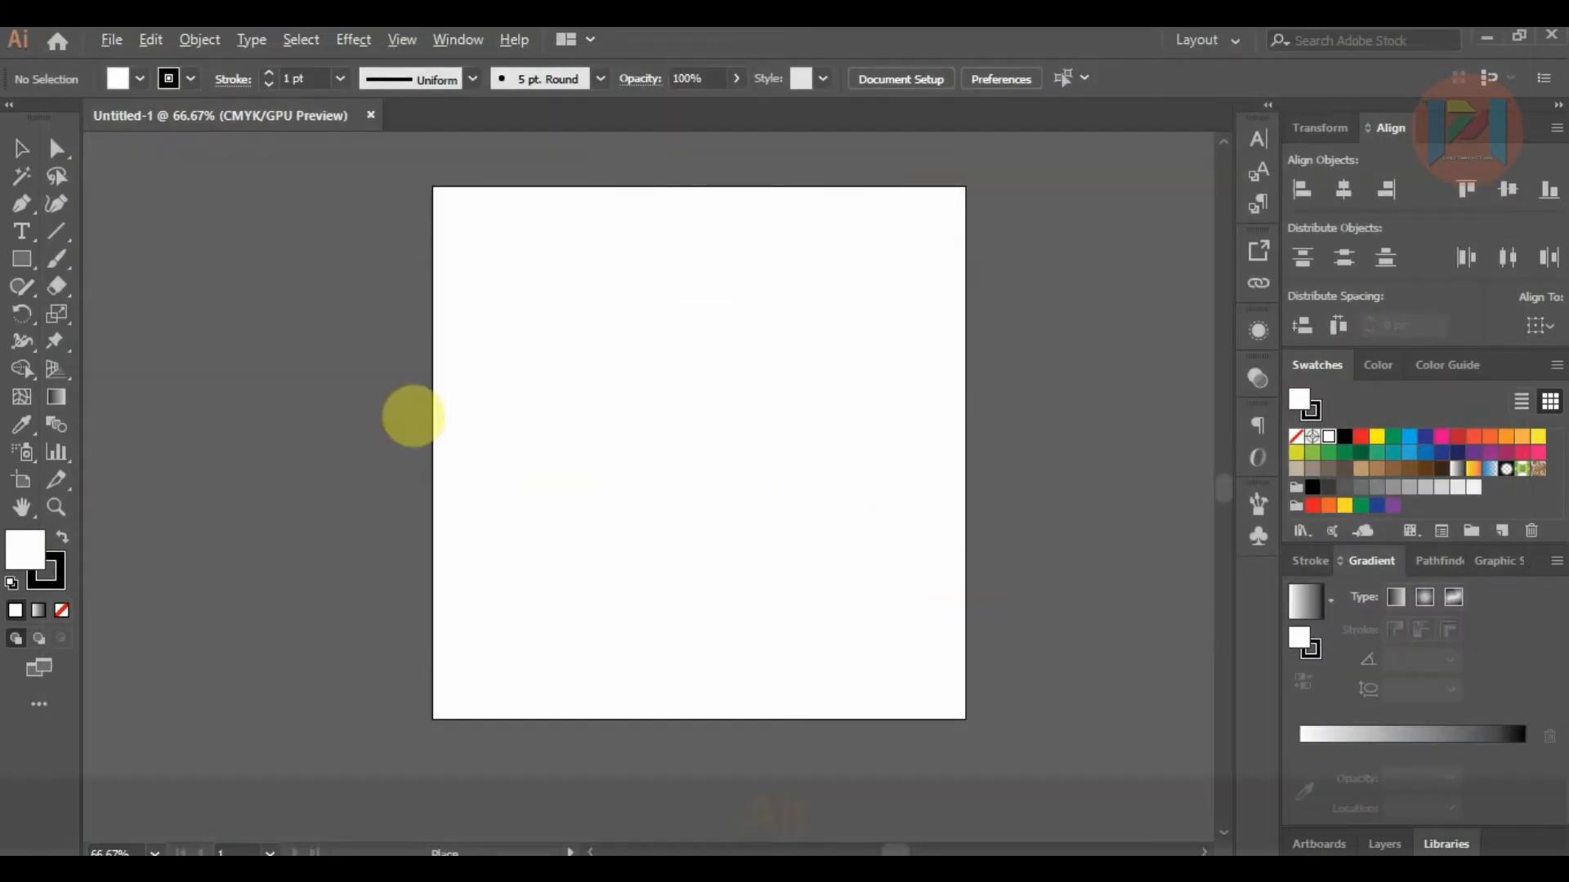
Place the Gmail, Drive, Google, Maps, Photos, Chrome, Meet and Play Store logos one after another on and around the artboard.
{"action": "scroll", "coordinate": [406, 413], "scroll_direction": "down", "scroll_amount": 1}
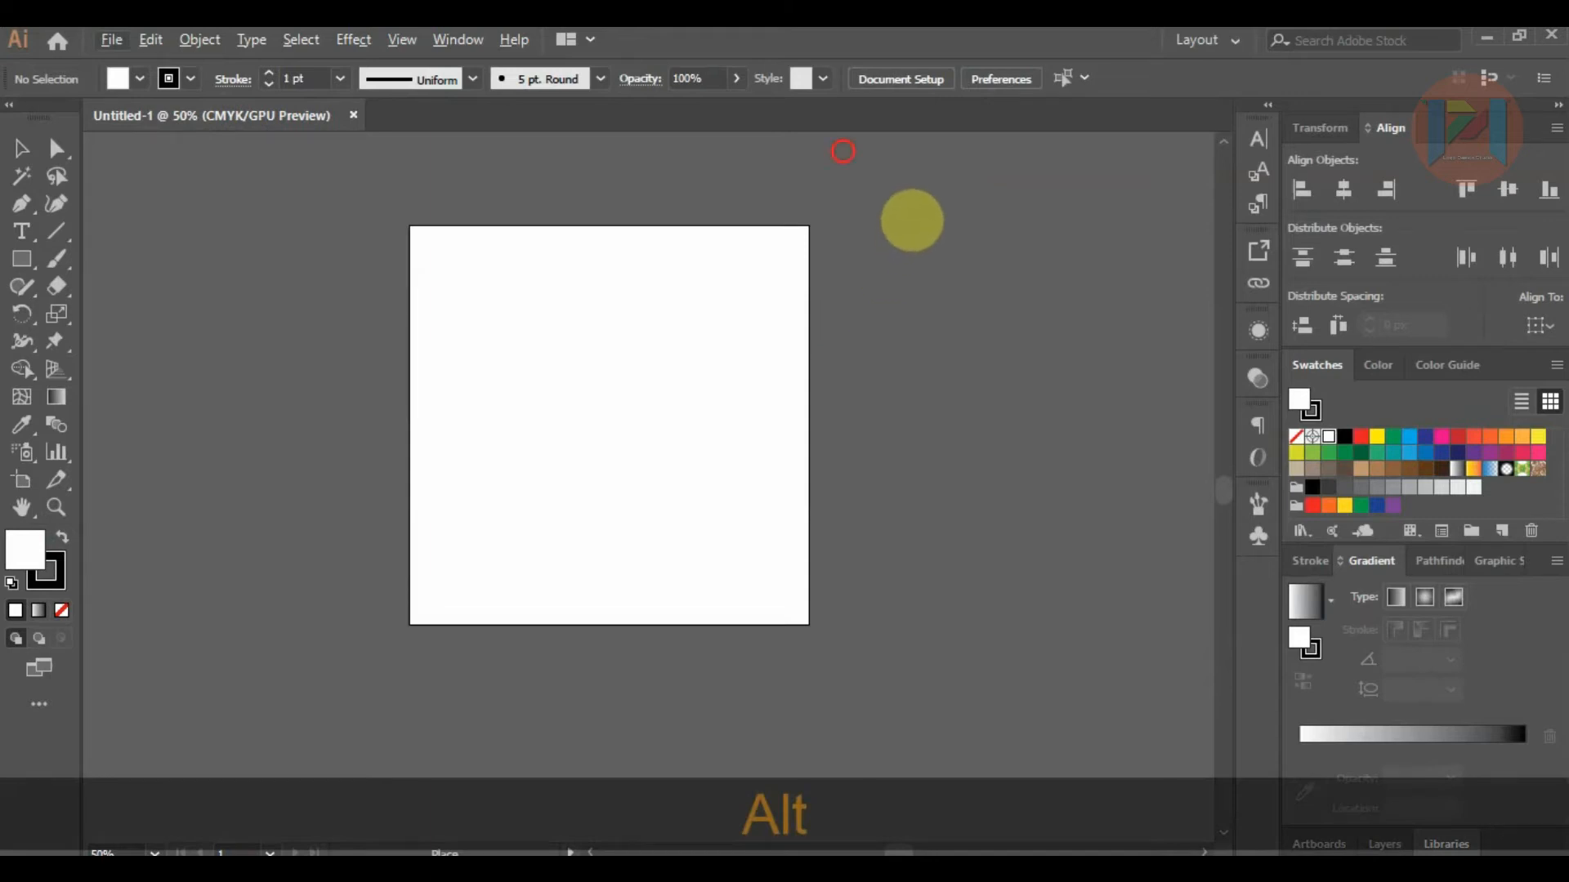
{"action": "left_click", "coordinate": [843, 151]}
{"action": "left_click", "coordinate": [843, 327]}
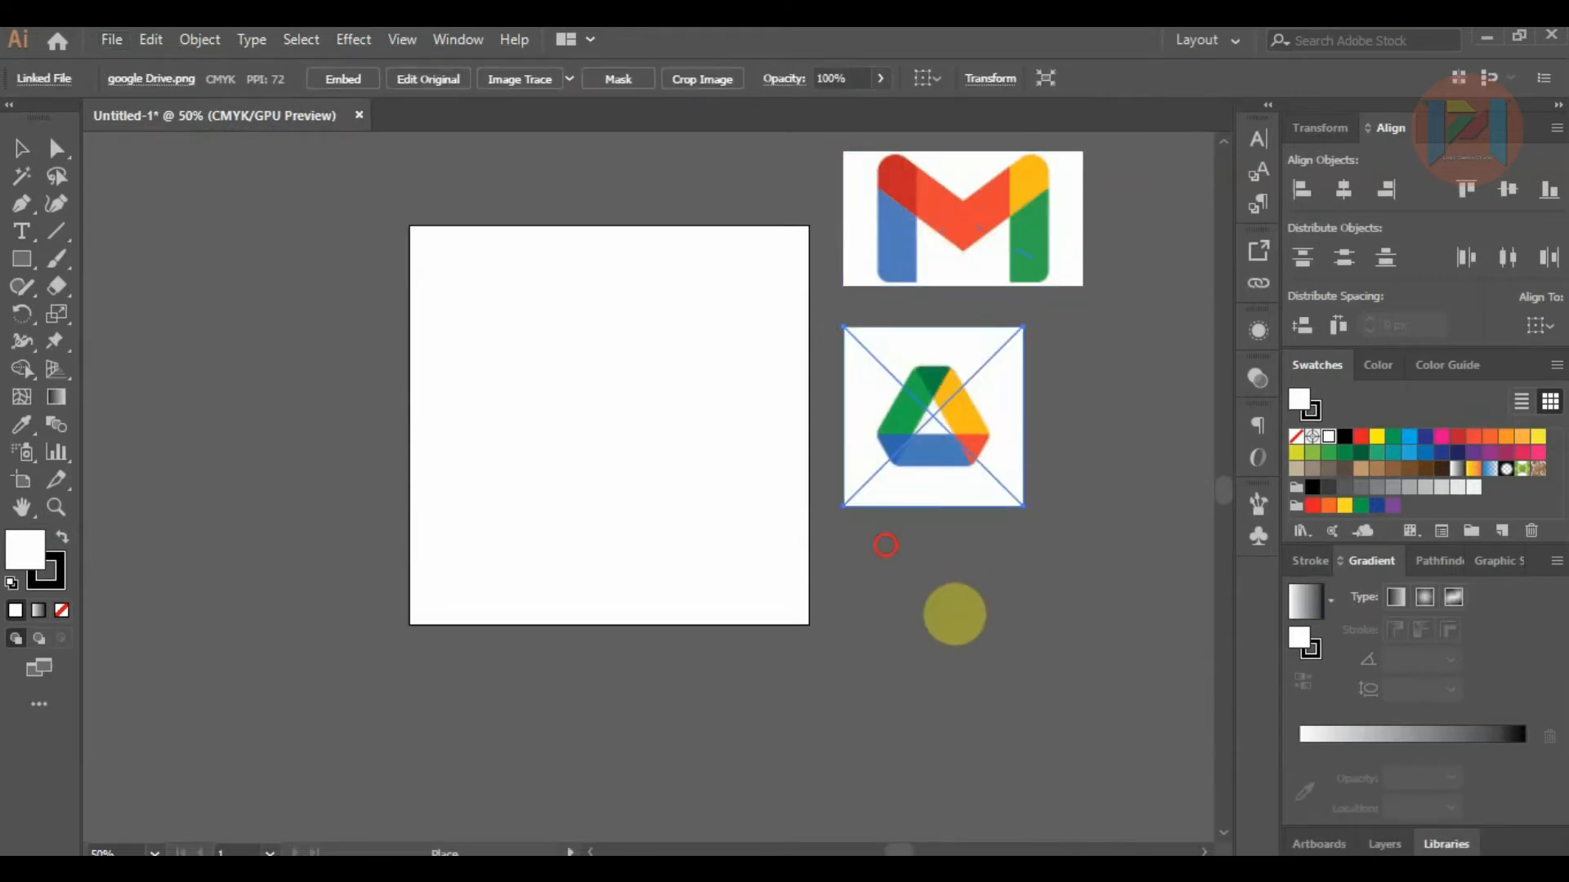
{"action": "left_click", "coordinate": [160, 161]}
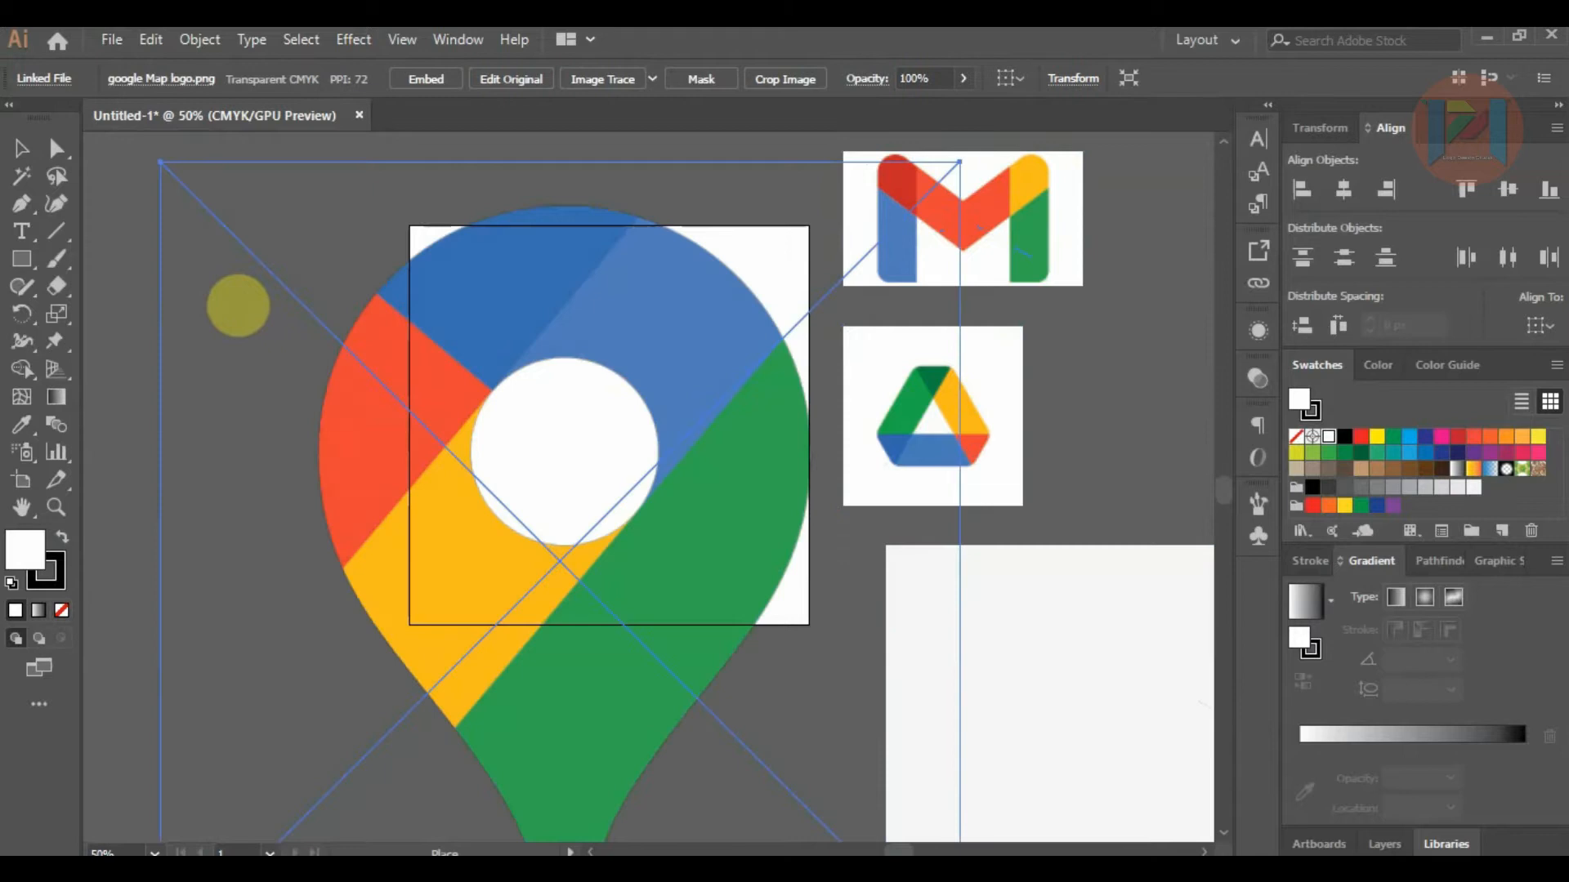
{"action": "left_click", "coordinate": [1071, 327]}
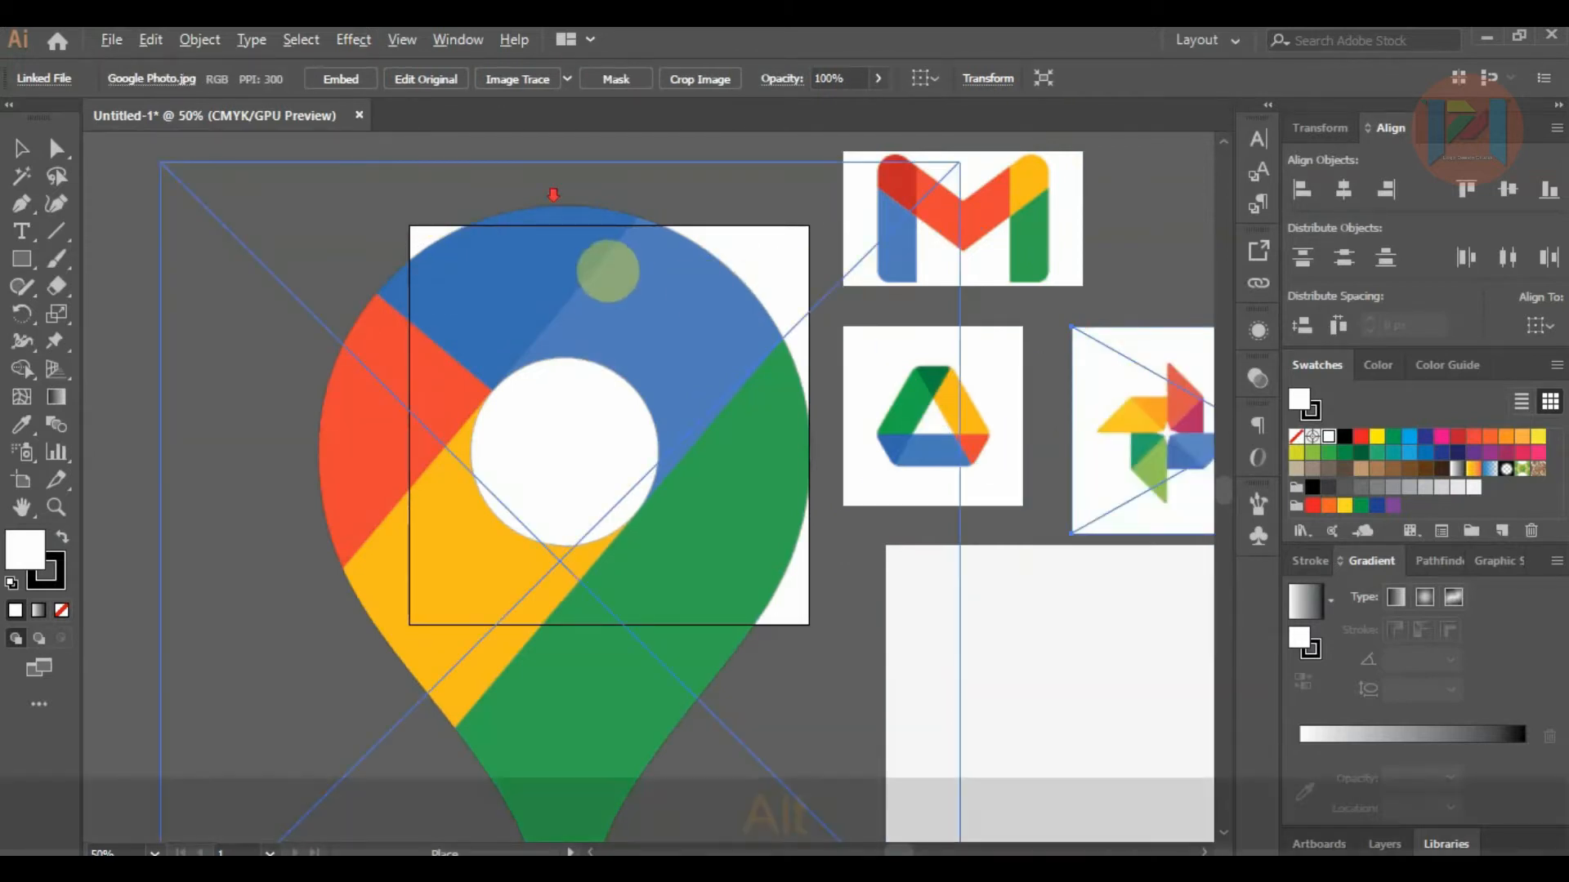
{"action": "scroll", "coordinate": [556, 229], "scroll_direction": "down", "scroll_amount": 2}
{"action": "left_click", "coordinate": [998, 166]}
{"action": "left_click", "coordinate": [221, 332]}
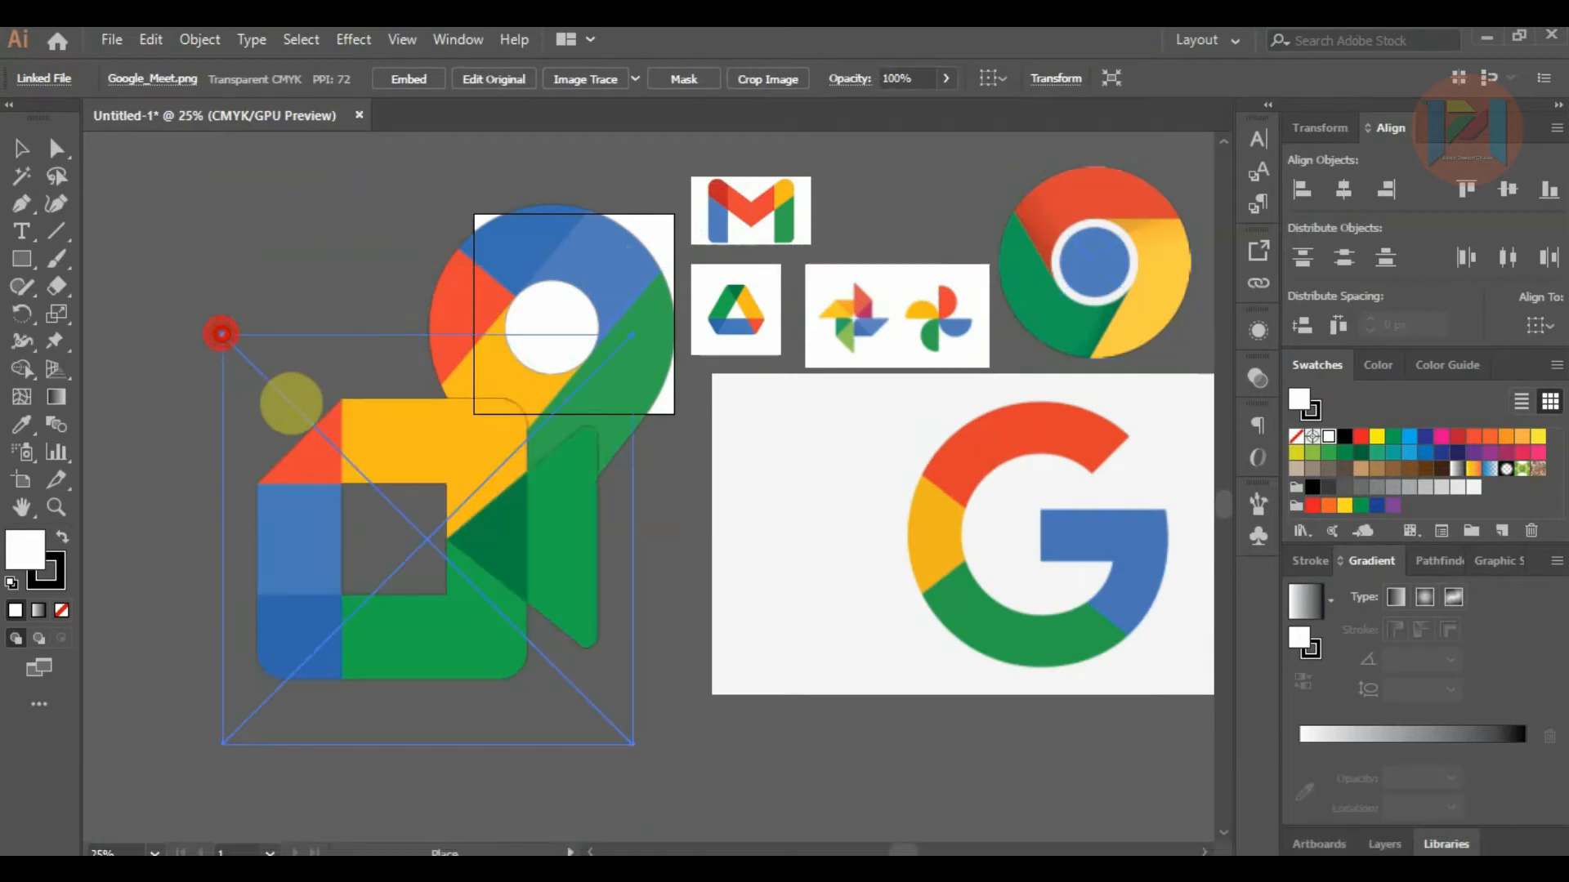
{"action": "left_click", "coordinate": [142, 197]}
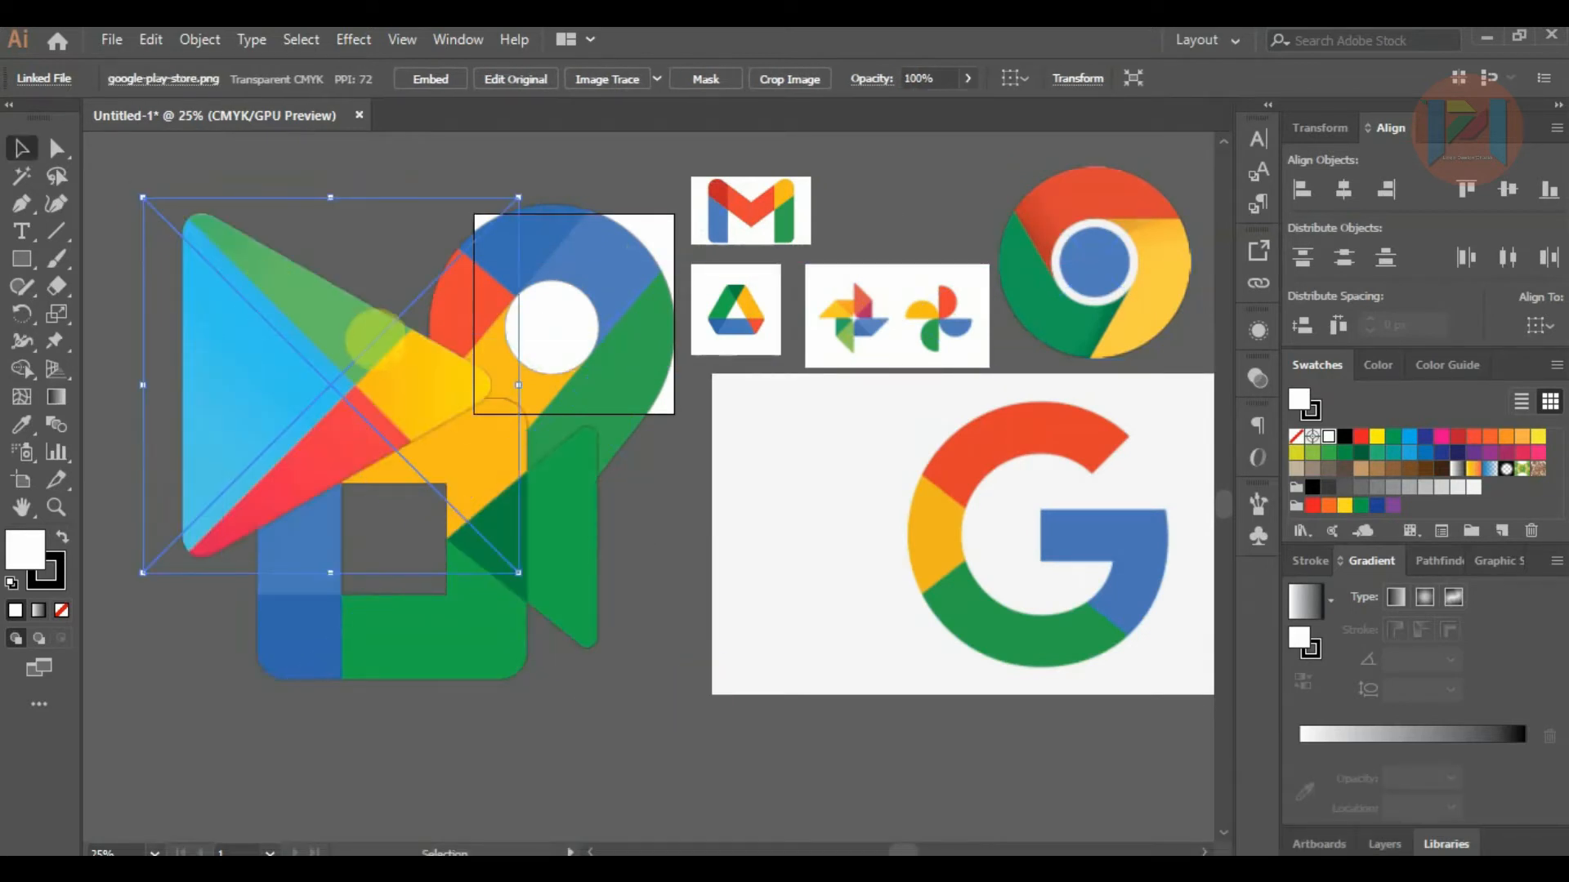
Shrink the Google G and Chrome logos and move them together below the other logos, beside the artboard.
{"action": "left_click_drag", "start_coordinate": [959, 561], "coordinate": [824, 659]}
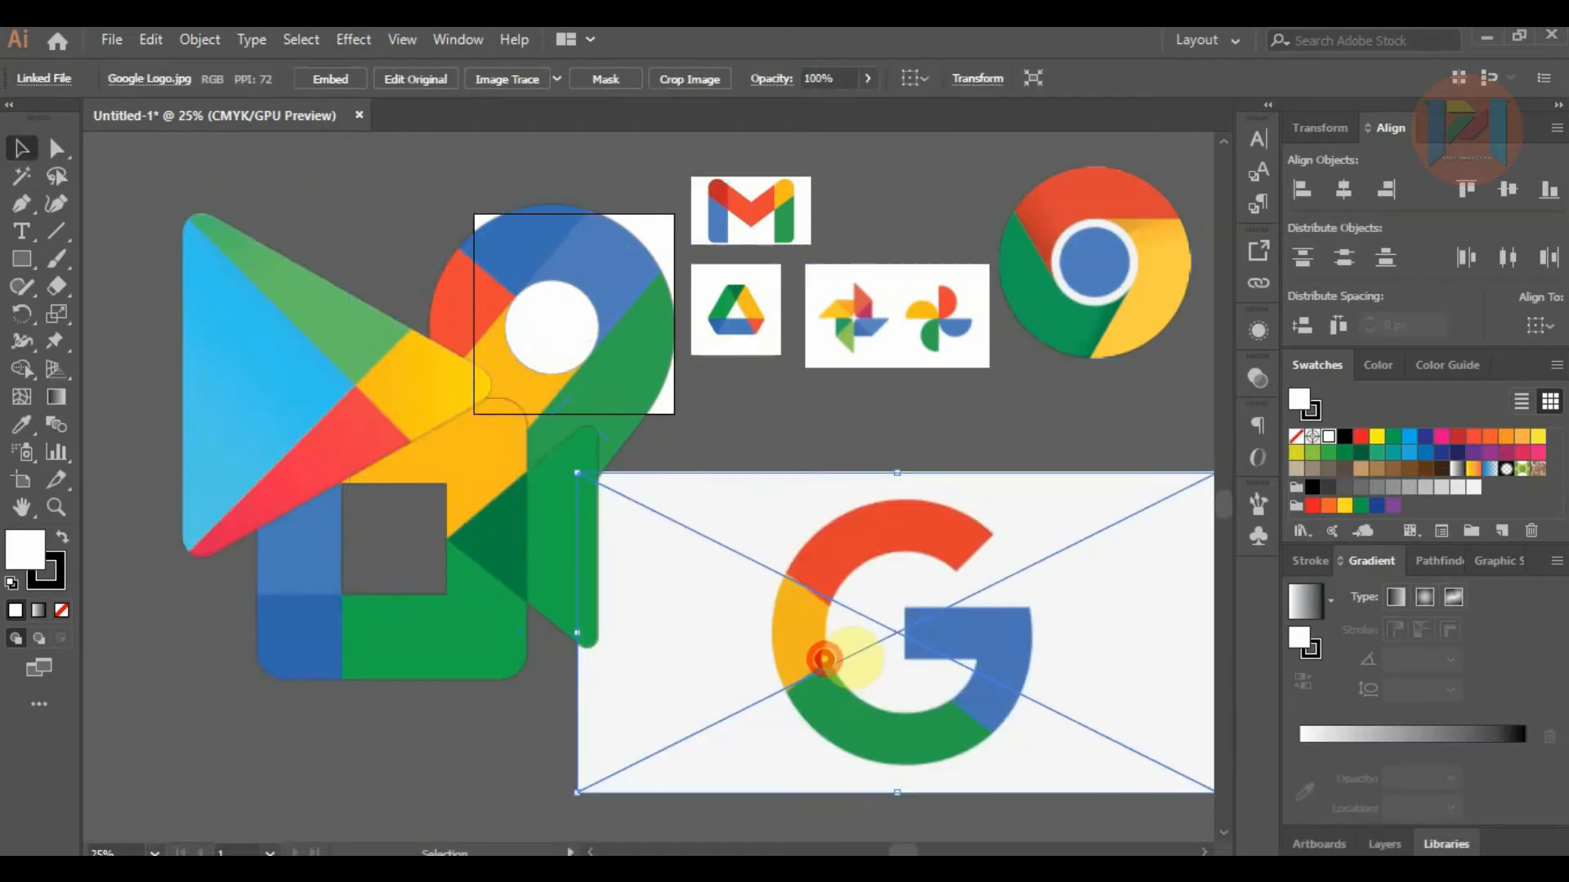
{"action": "left_click_drag", "start_coordinate": [685, 523], "coordinate": [777, 518]}
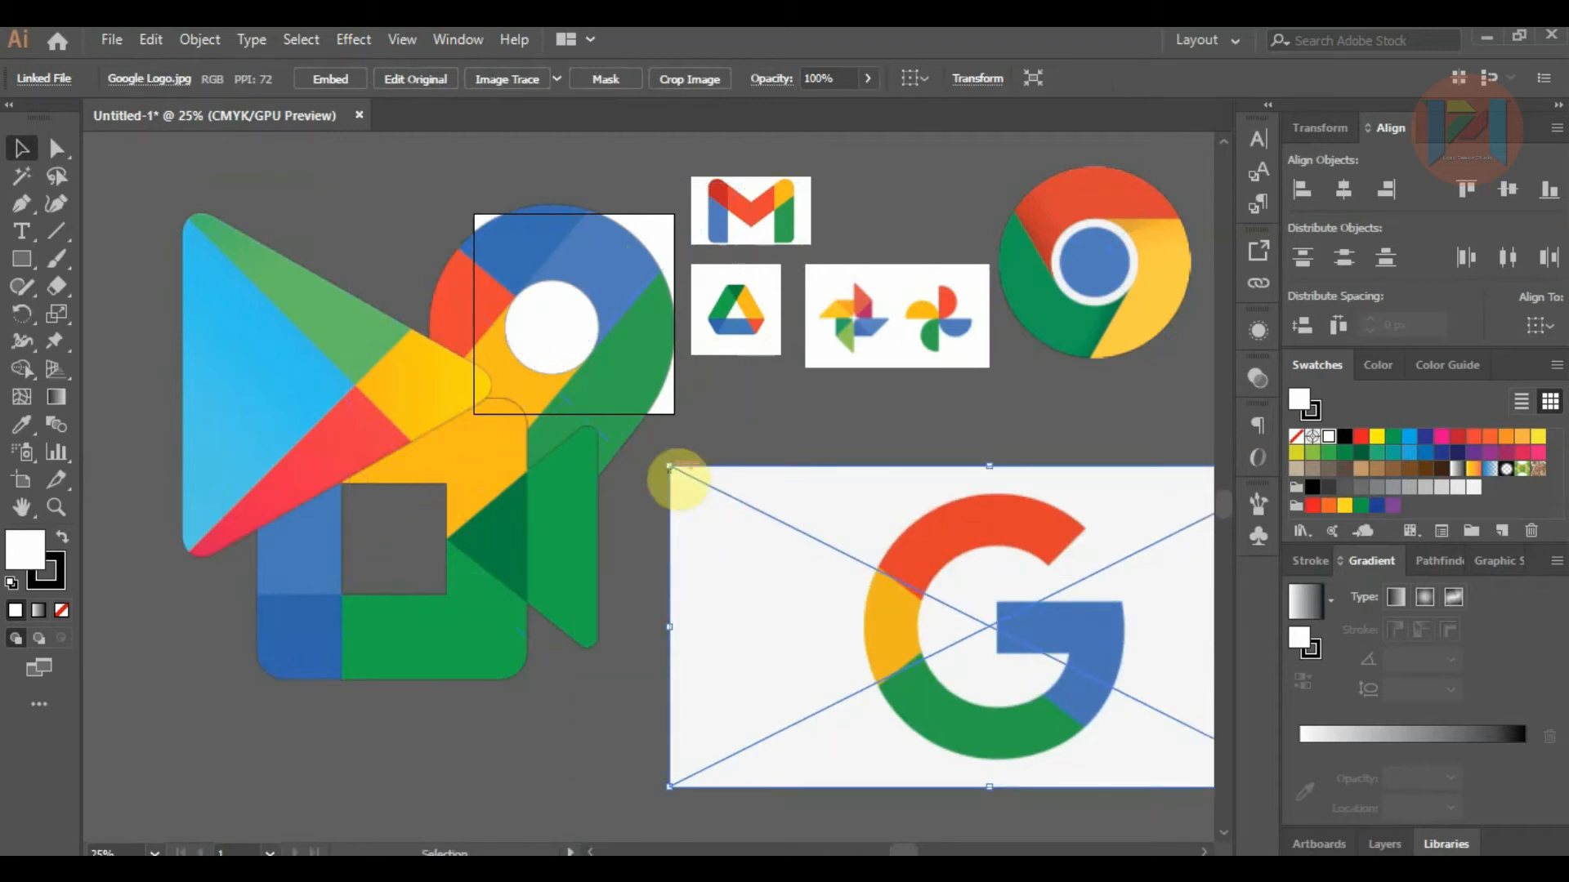
{"action": "left_click_drag", "start_coordinate": [670, 468], "coordinate": [872, 578]}
{"action": "left_click", "coordinate": [1121, 317]}
{"action": "left_click_drag", "start_coordinate": [1208, 163], "coordinate": [1136, 222]}
{"action": "left_click_drag", "start_coordinate": [1127, 277], "coordinate": [973, 545]}
Shrink the Google Photos logo next to Chrome and move the Drive and Gmail logos away from the artboard.
{"action": "left_click", "coordinate": [948, 335]}
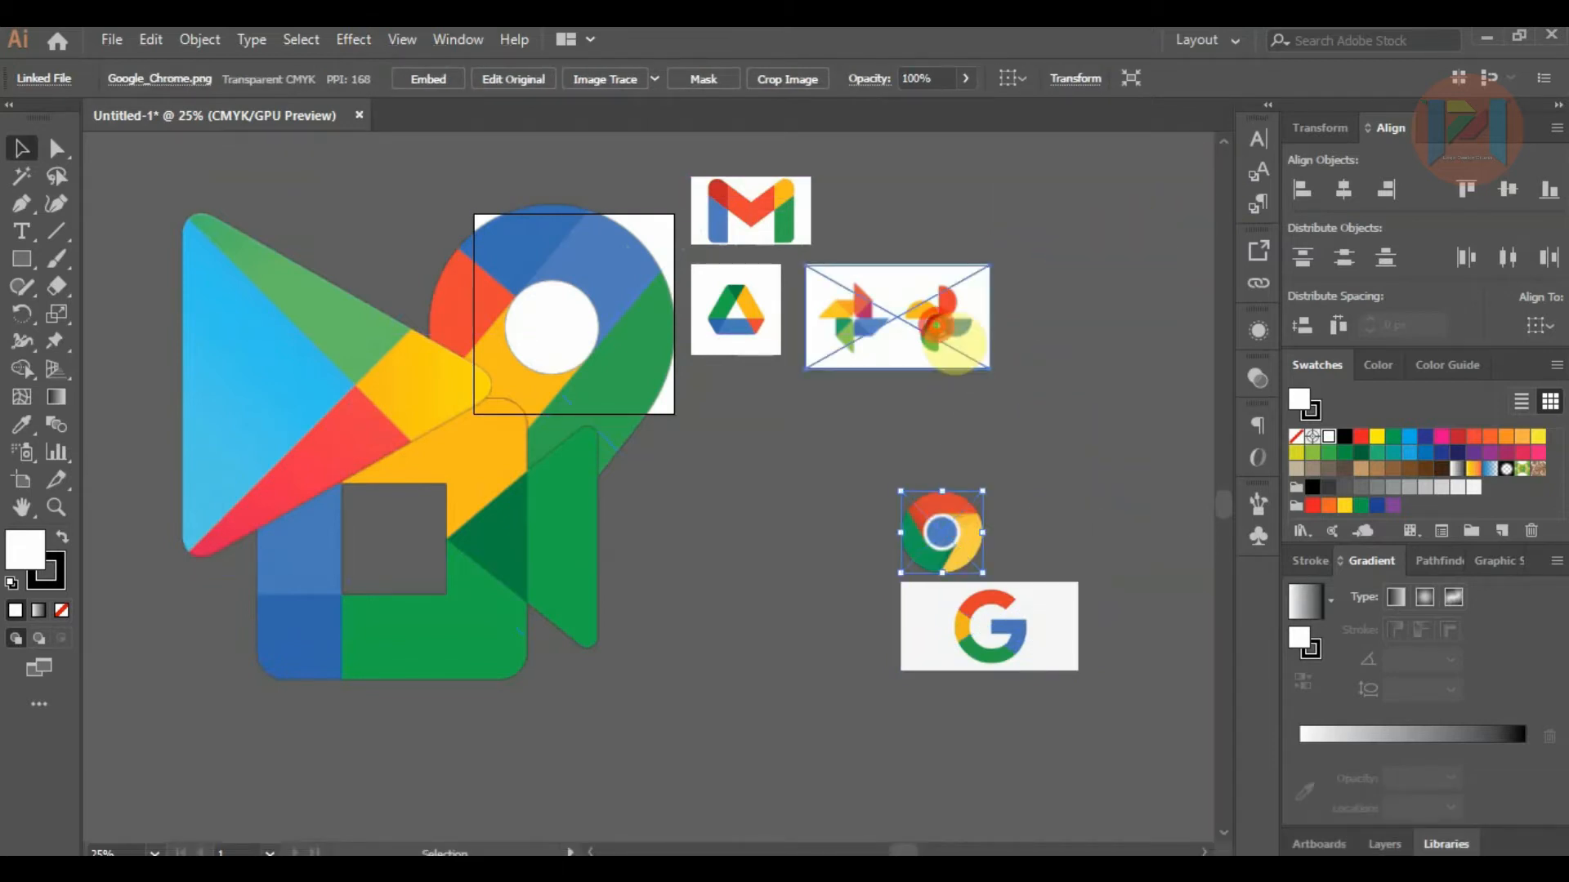
{"action": "left_click_drag", "start_coordinate": [989, 267], "coordinate": [1063, 546]}
{"action": "left_click_drag", "start_coordinate": [767, 332], "coordinate": [972, 347]}
{"action": "left_click_drag", "start_coordinate": [779, 231], "coordinate": [997, 245]}
Scale down the Meet, Maps and Play Store logos and move them off the artboard beside the Gmail and Drive logos.
{"action": "left_click", "coordinate": [637, 321]}
{"action": "left_click_drag", "start_coordinate": [750, 183], "coordinate": [1044, 315]}
{"action": "left_click", "coordinate": [561, 372]}
{"action": "left_click_drag", "start_coordinate": [561, 372], "coordinate": [1077, 216]}
{"action": "left_click", "coordinate": [371, 359]}
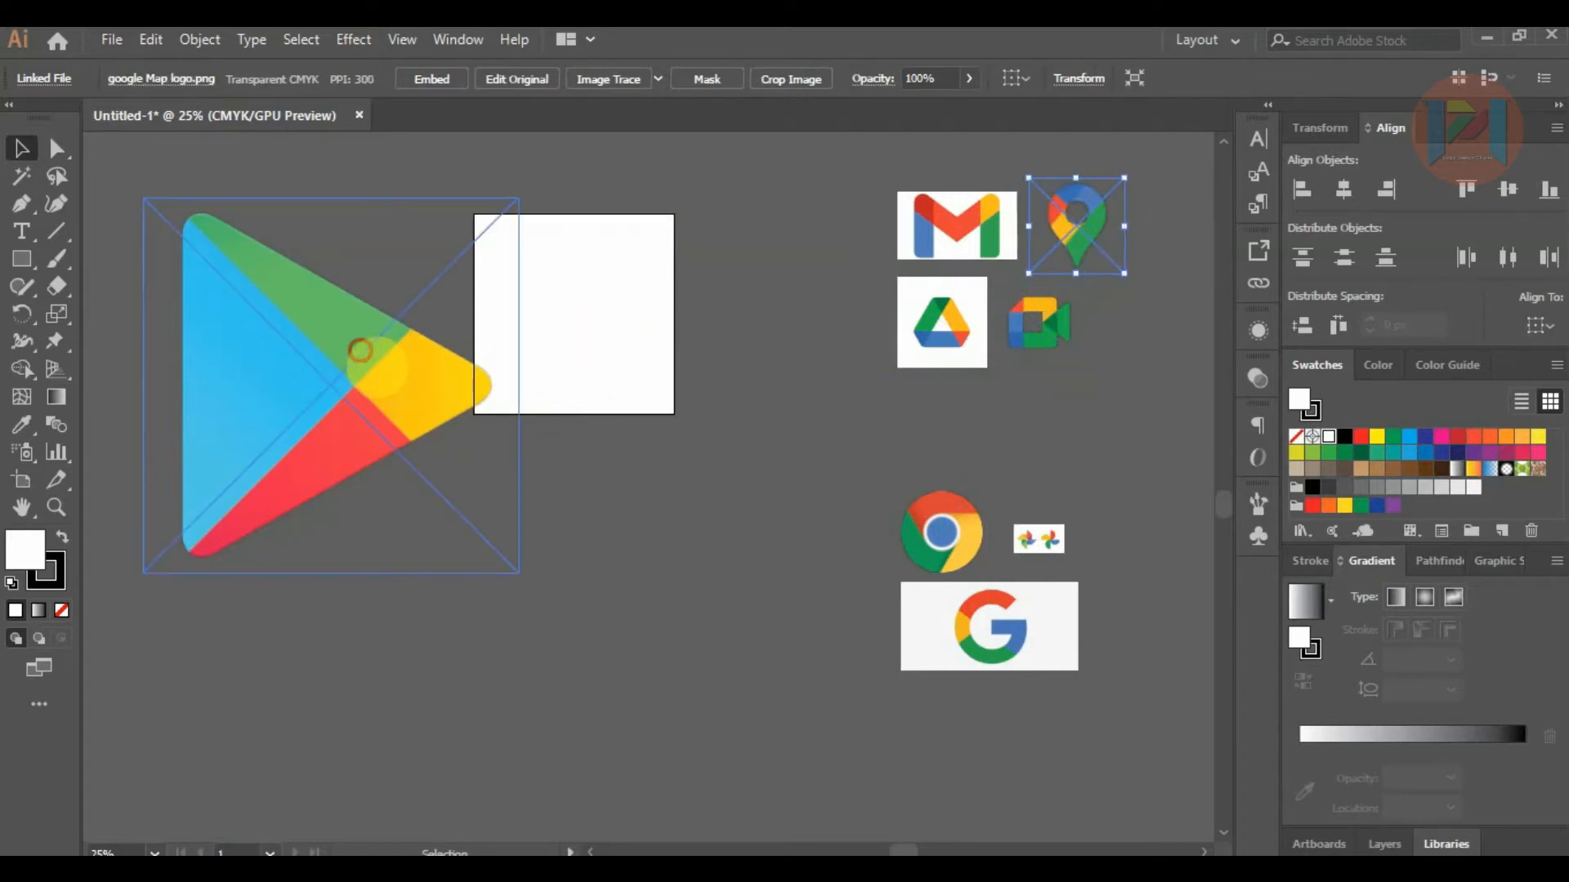
{"action": "left_click_drag", "start_coordinate": [518, 200], "coordinate": [834, 231]}
Gather the Chrome, Photos and Google logos with the others into a compact group and shift the whole set towards the artboard.
{"action": "left_click_drag", "start_coordinate": [944, 538], "coordinate": [834, 329]}
{"action": "left_click_drag", "start_coordinate": [1038, 540], "coordinate": [1040, 382]}
{"action": "left_click_drag", "start_coordinate": [989, 624], "coordinate": [941, 452]}
{"action": "left_click_drag", "start_coordinate": [793, 194], "coordinate": [1154, 593]}
{"action": "left_click_drag", "start_coordinate": [978, 266], "coordinate": [871, 261]}
{"action": "left_click", "coordinate": [873, 587]}
Move the Gmail logo onto the centre of the artboard.
{"action": "scroll", "coordinate": [561, 253], "scroll_direction": "up", "scroll_amount": 1}
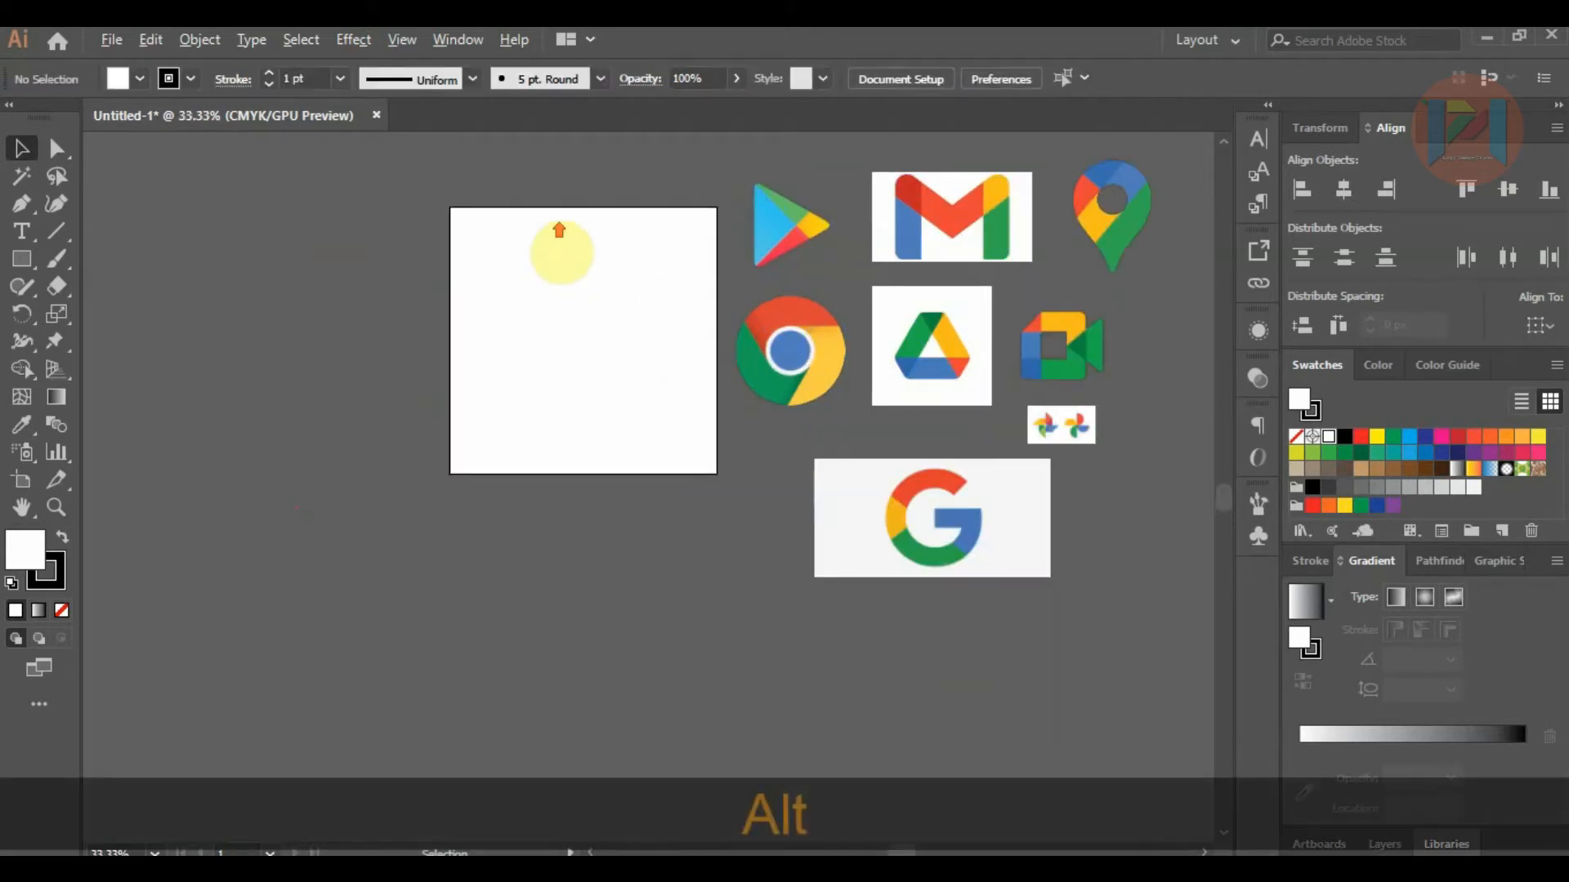
{"action": "left_click", "coordinate": [968, 216]}
{"action": "left_click_drag", "start_coordinate": [969, 217], "coordinate": [590, 325]}
{"action": "scroll", "coordinate": [539, 239], "scroll_direction": "up", "scroll_amount": 1}
{"action": "scroll", "coordinate": [552, 231], "scroll_direction": "up", "scroll_amount": 1}
{"action": "left_click", "coordinate": [308, 280]}
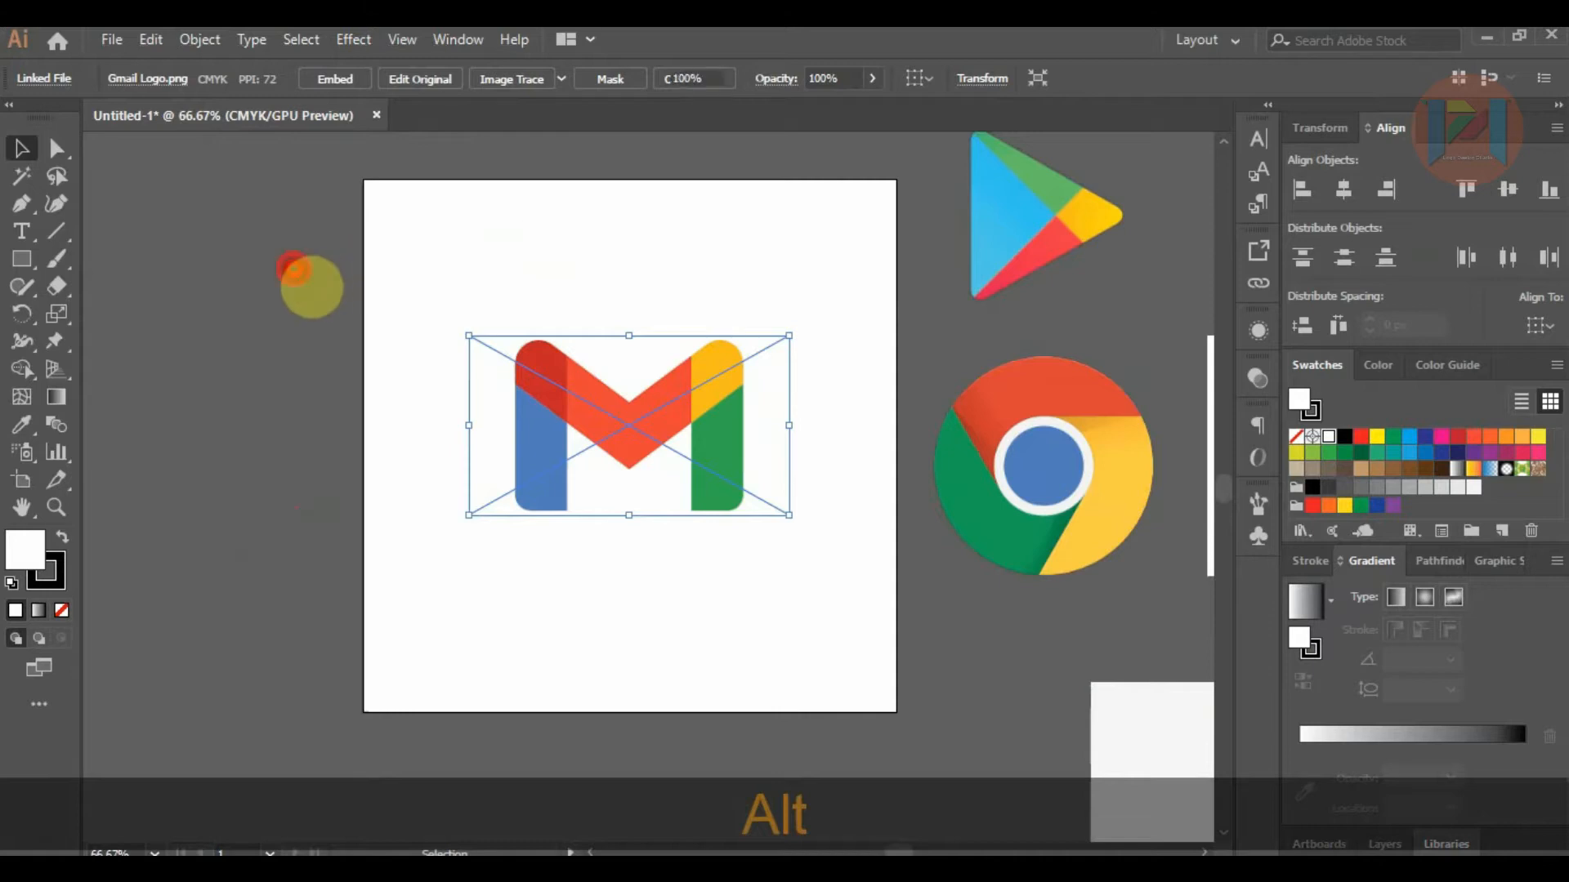
Enlarge the Gmail logo proportionally about its centre until it spans most of the artboard's width.
{"action": "left_click", "coordinate": [646, 427]}
{"action": "left_click_drag", "start_coordinate": [788, 515], "coordinate": [849, 548]}
{"action": "left_click", "coordinate": [245, 413]}
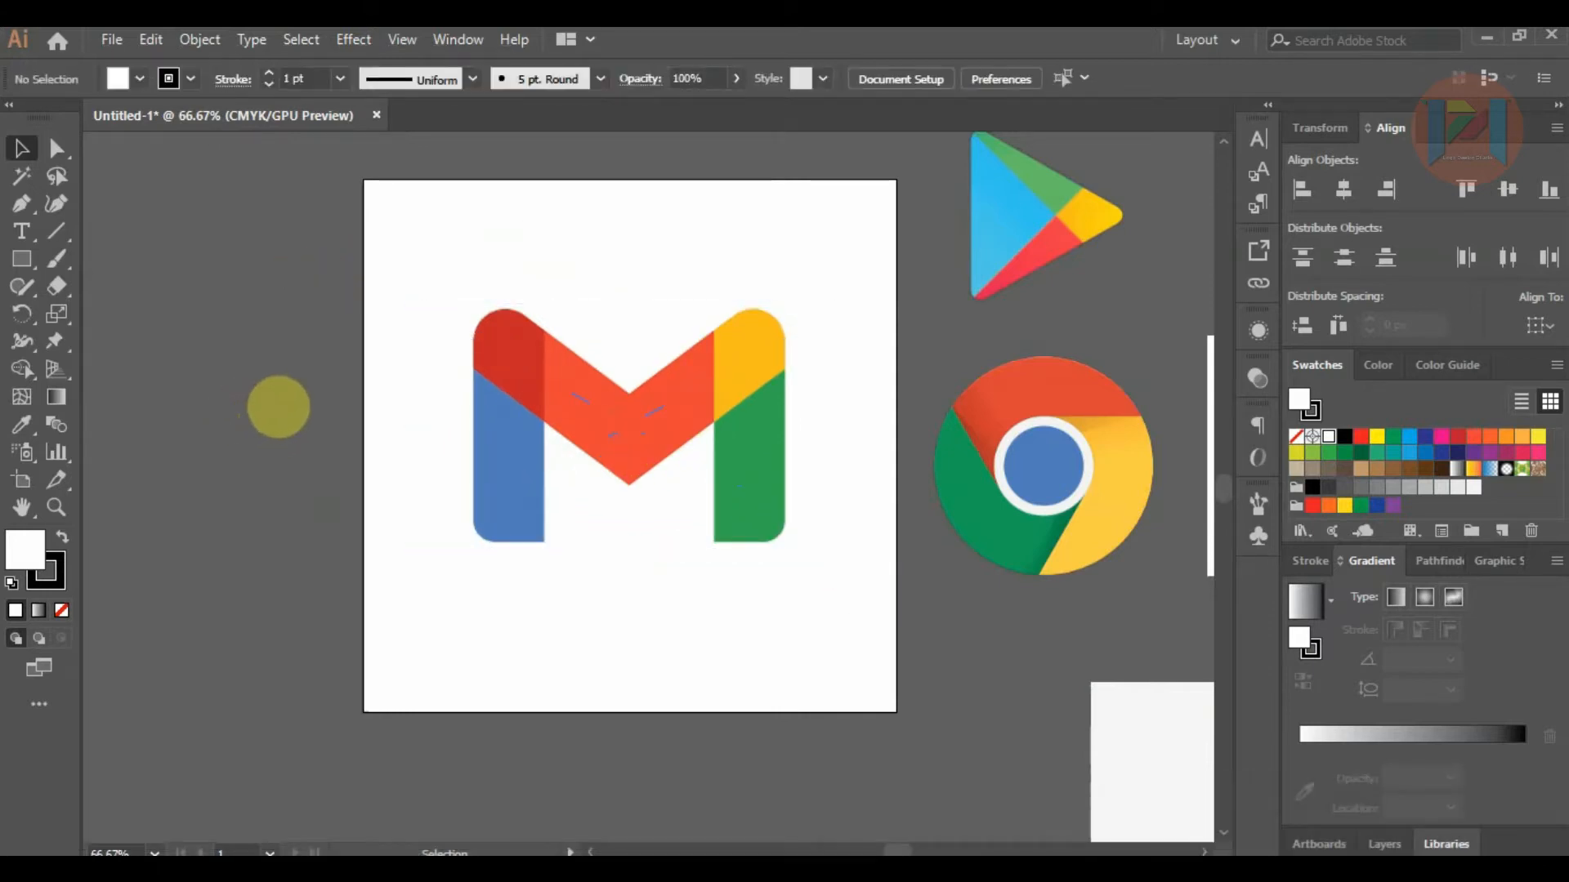
{"action": "left_click", "coordinate": [444, 437]}
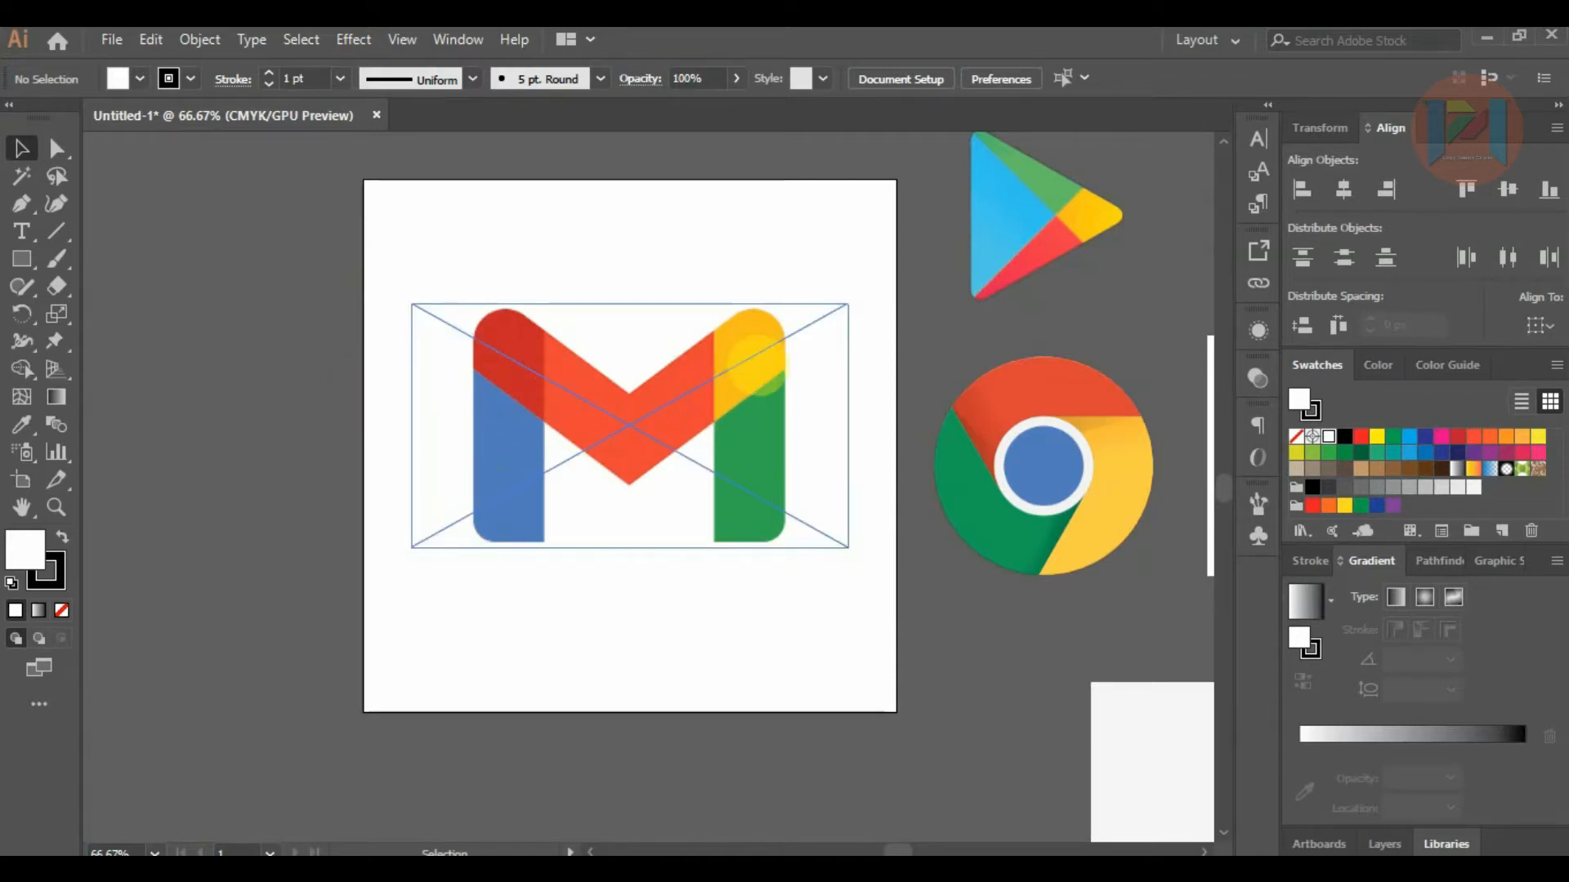
{"action": "left_click", "coordinate": [868, 707]}
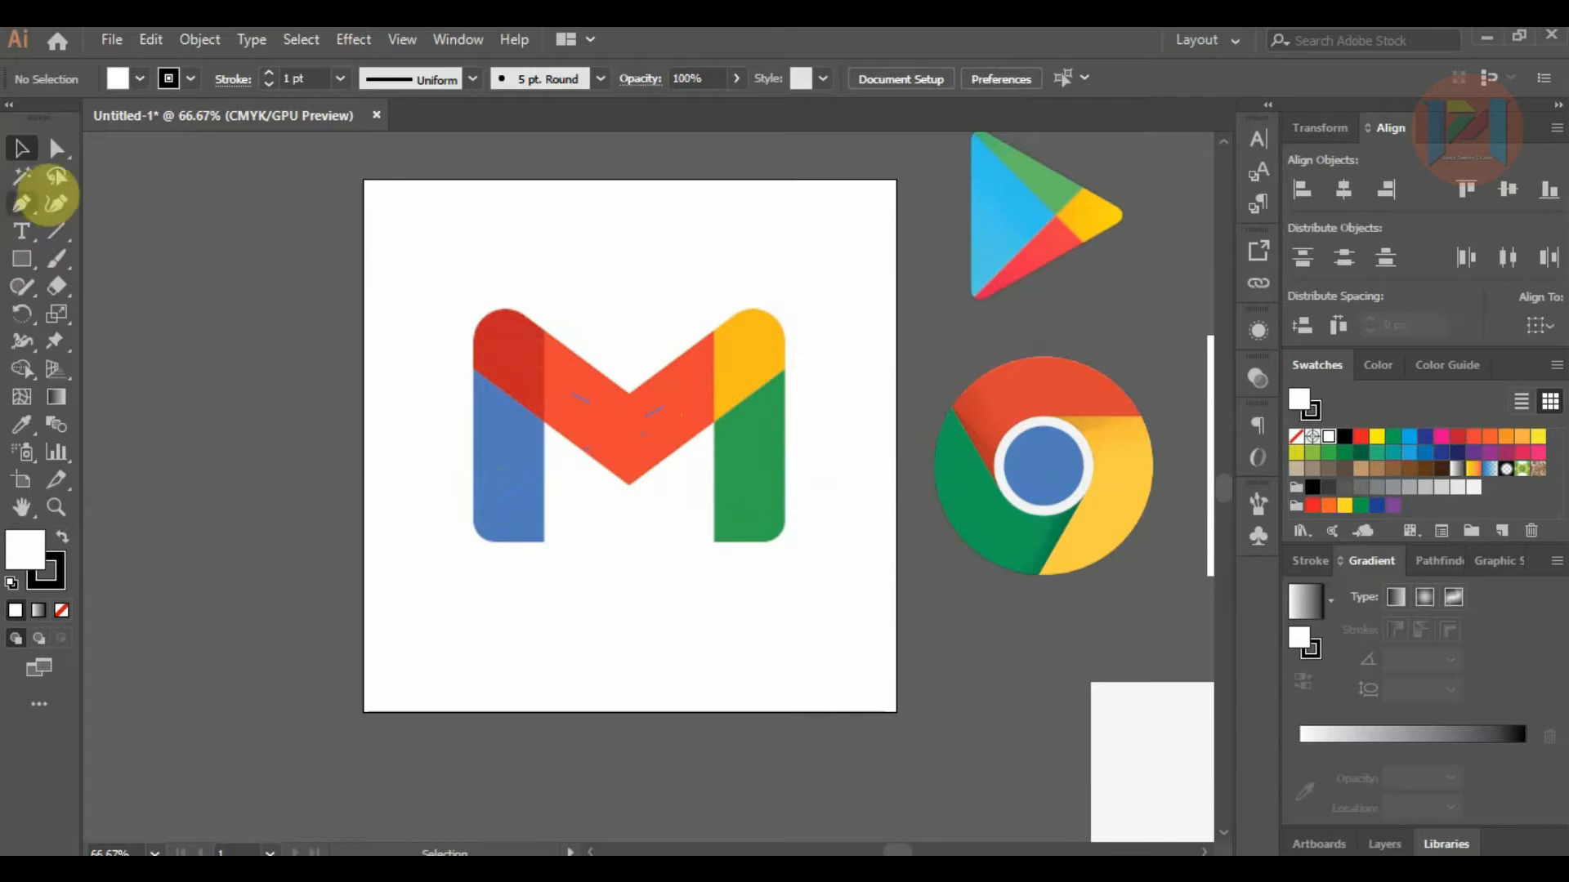
Draw an orange-red rectangle about 66 px wide and 229 px high over the left leg of the M.
{"action": "left_click", "coordinate": [20, 256]}
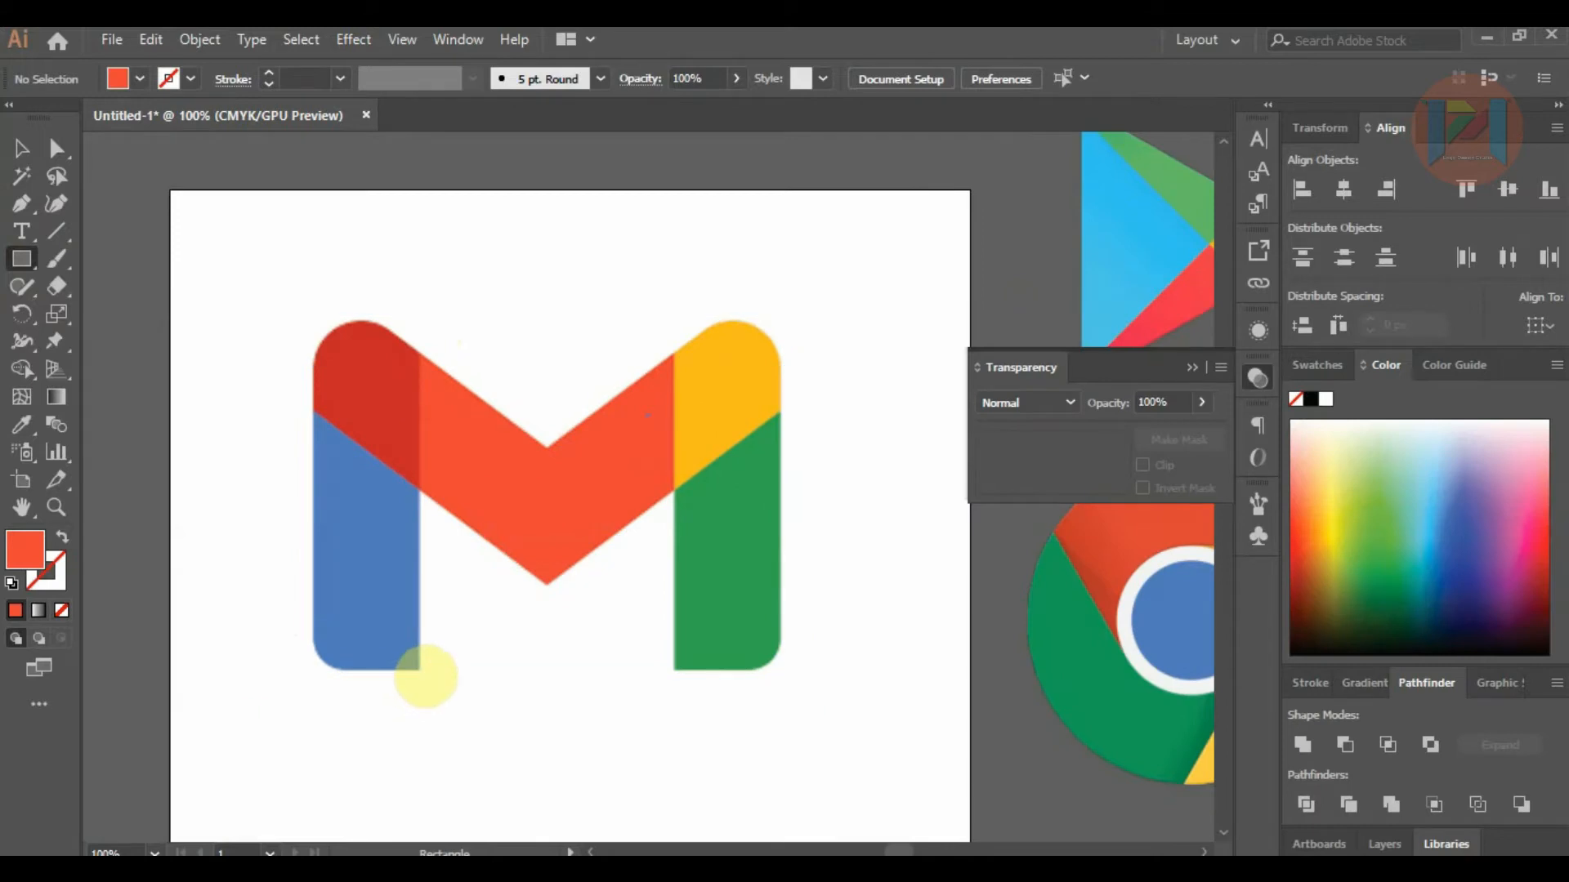
{"action": "left_click_drag", "start_coordinate": [420, 670], "coordinate": [326, 333]}
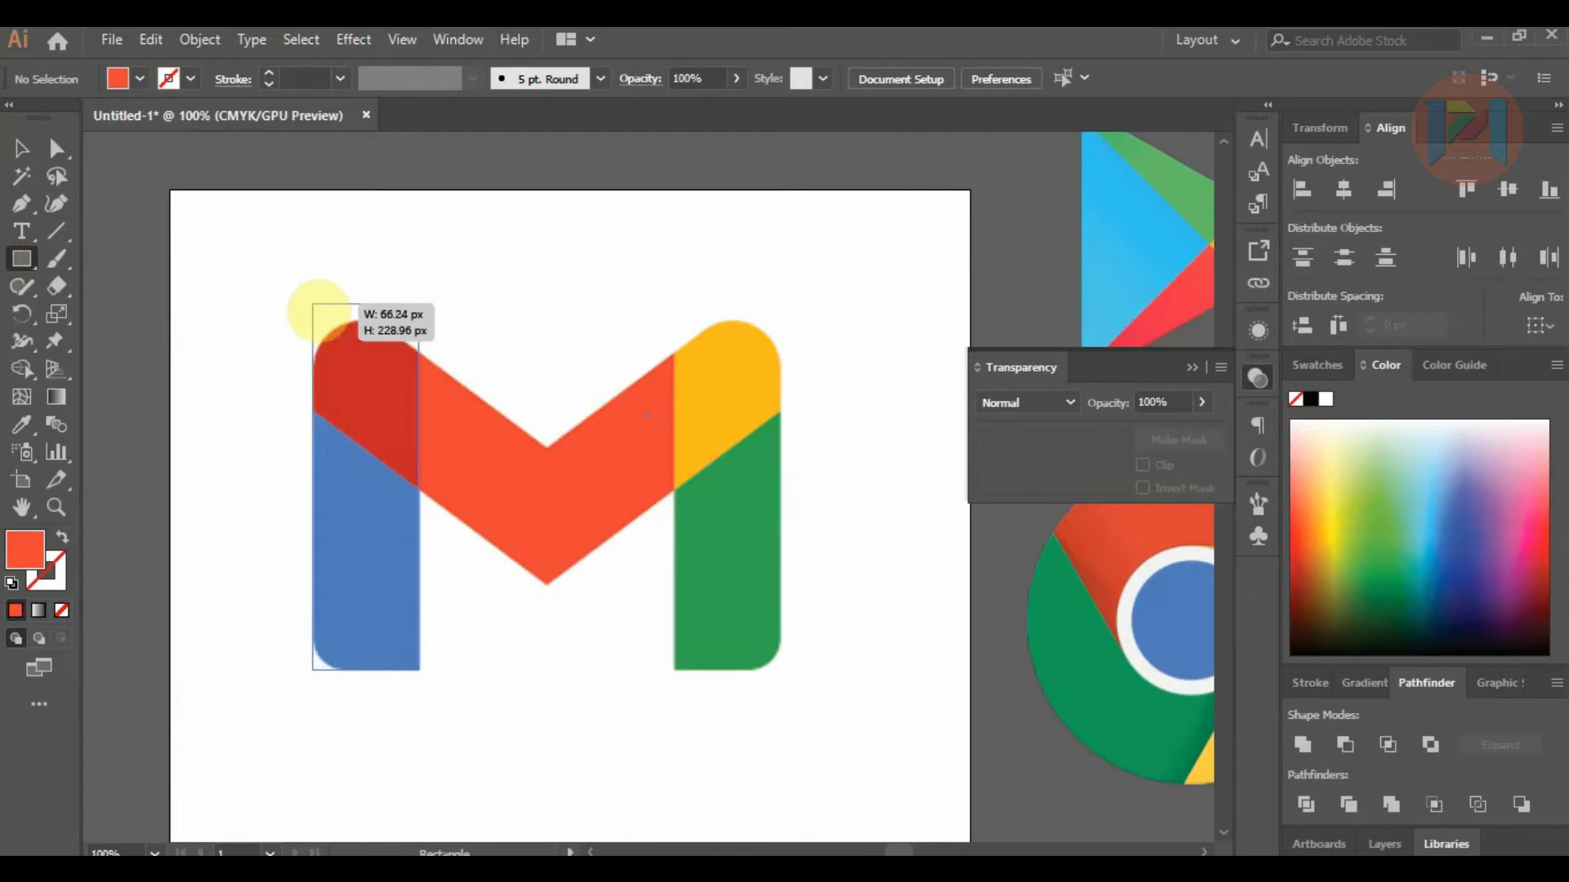
{"action": "left_click_drag", "start_coordinate": [314, 305], "coordinate": [313, 304]}
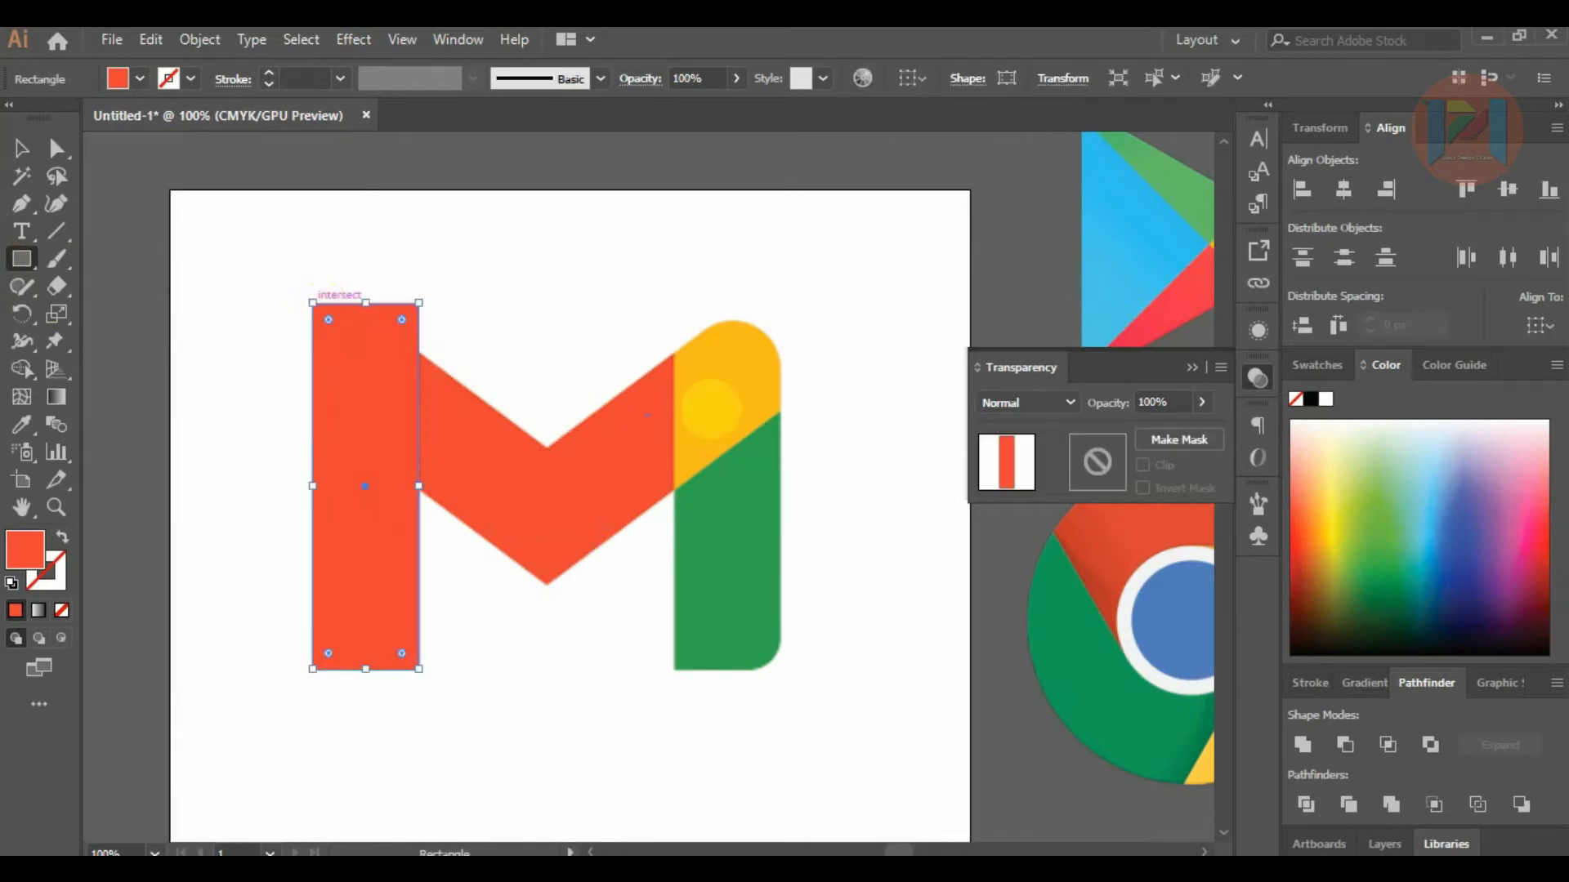
Reduce the rectangle's opacity to 38% so the logo beneath can be traced.
{"action": "left_click", "coordinate": [1259, 380]}
{"action": "left_click", "coordinate": [1252, 378]}
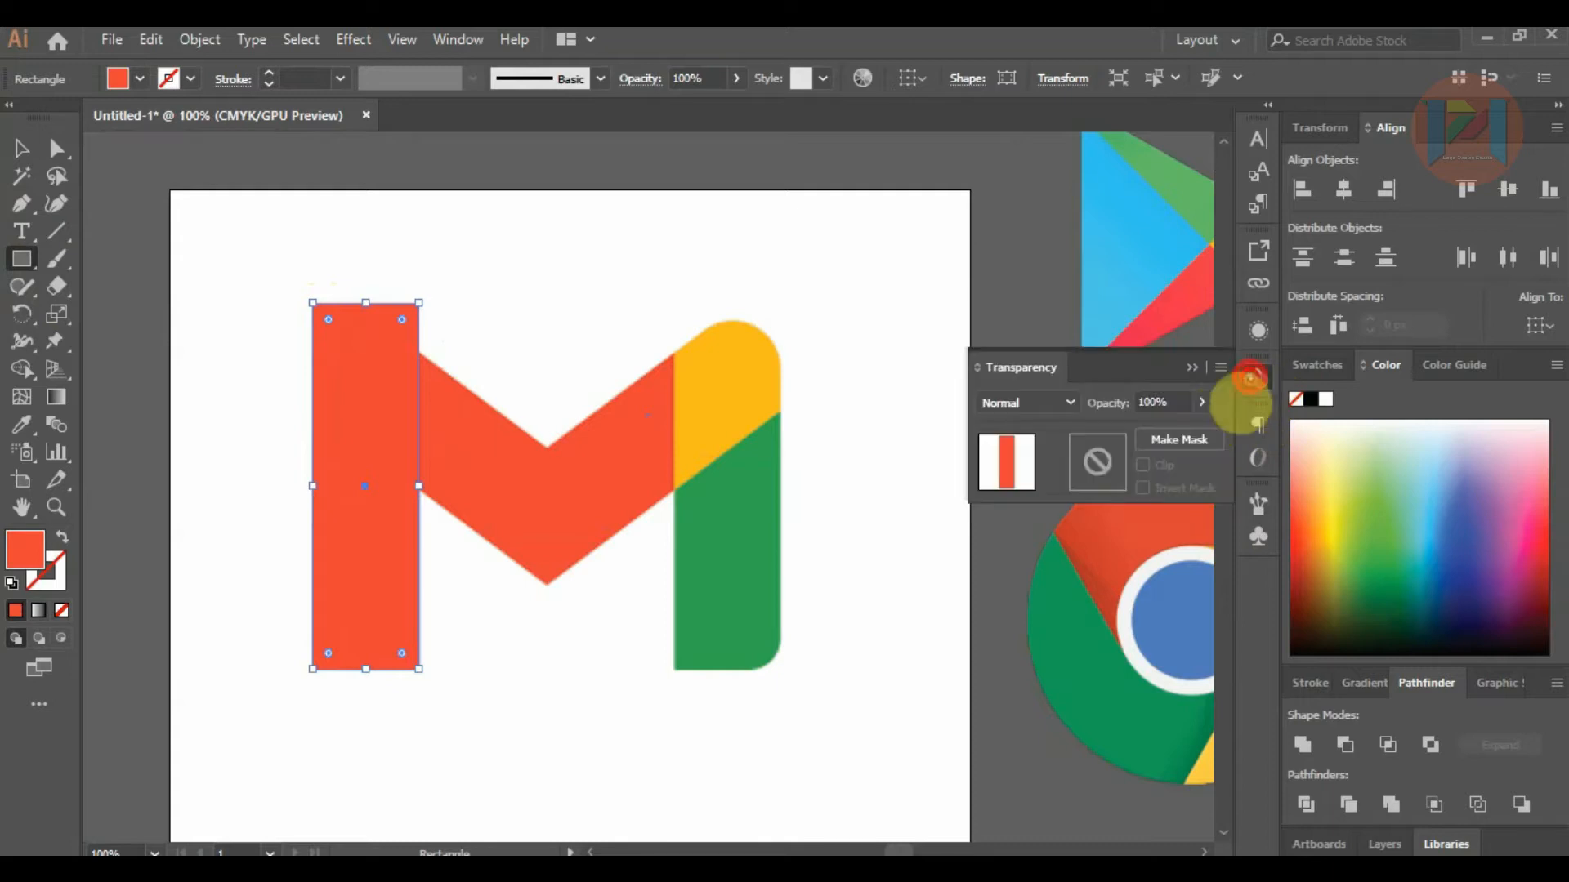
{"action": "left_click", "coordinate": [1145, 429]}
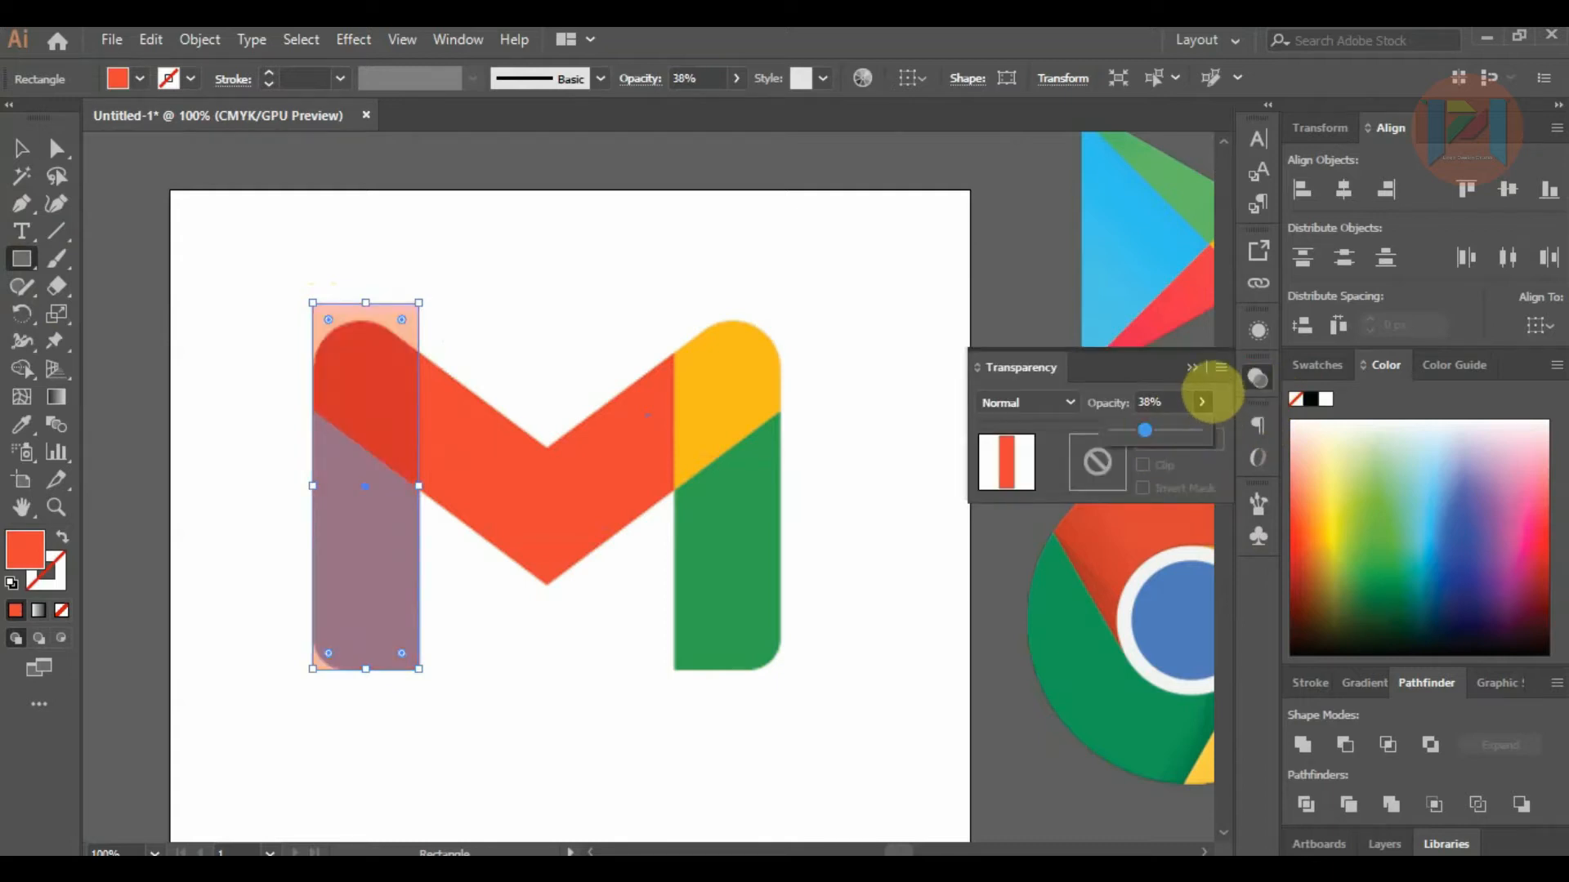
{"action": "left_click", "coordinate": [1193, 368]}
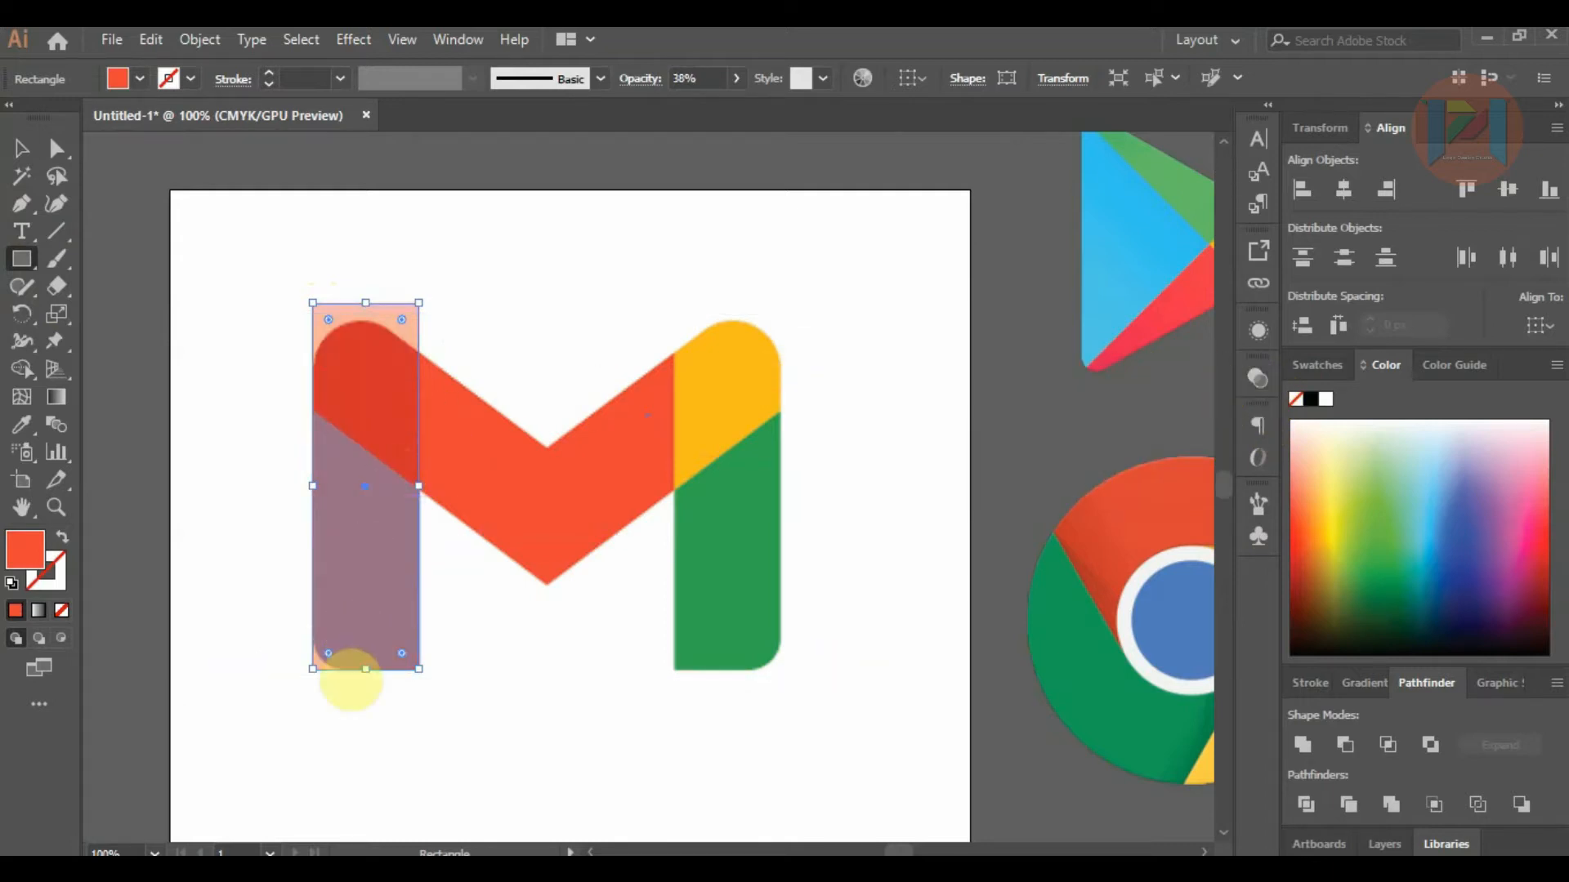
Round only the rectangle's bottom-left corner to a radius of about 20.7 px, matching the curve of the logo.
{"action": "scroll", "coordinate": [351, 681], "scroll_direction": "up", "scroll_amount": 4}
{"action": "left_click", "coordinate": [57, 147]}
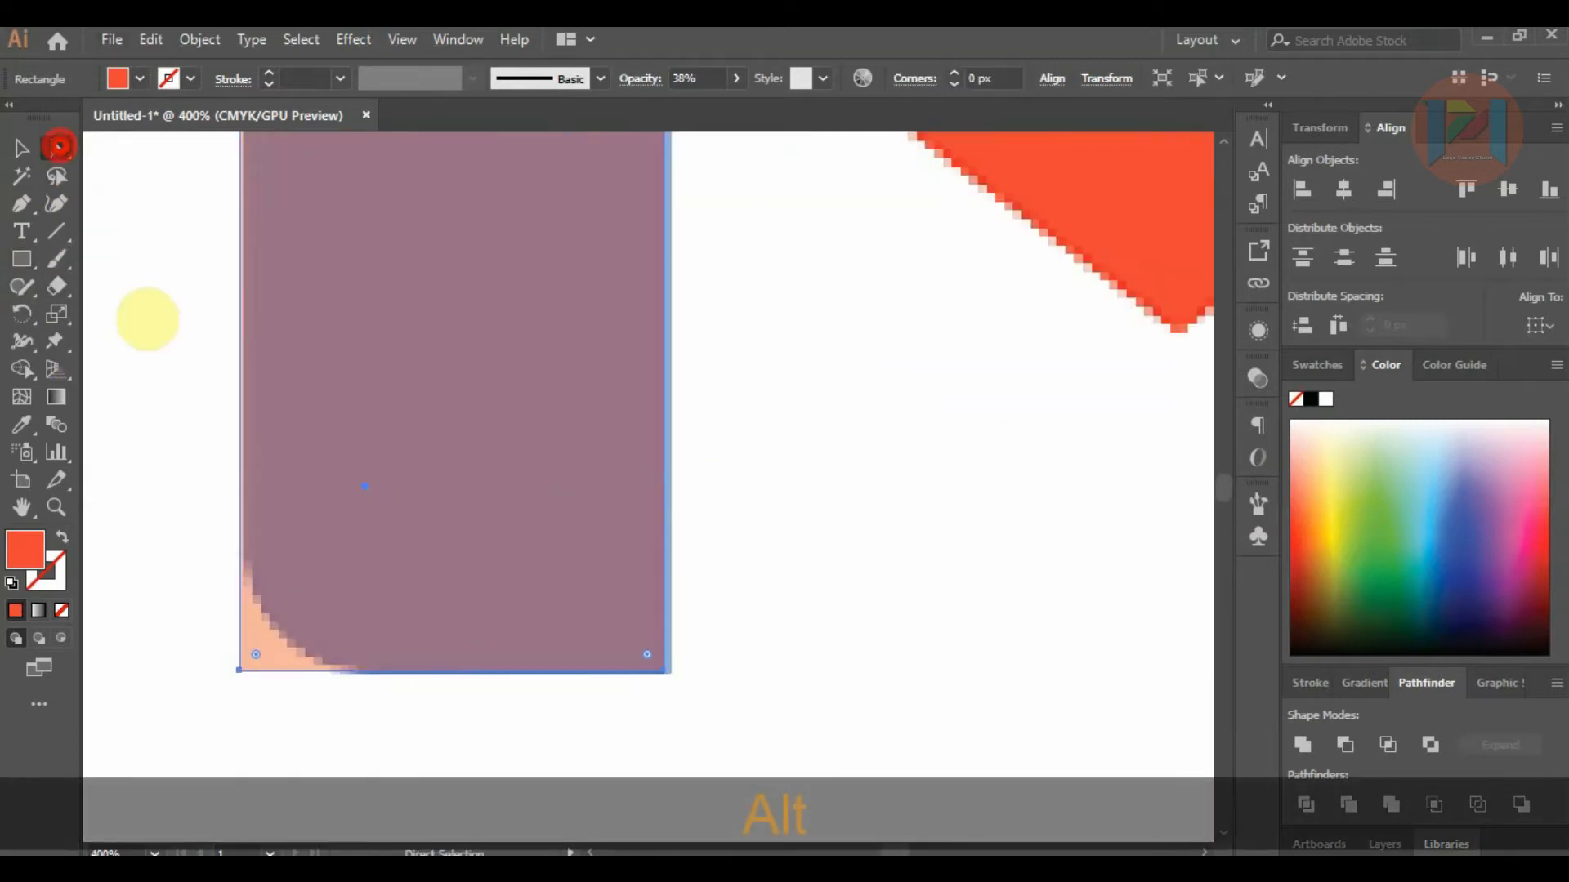
{"action": "left_click_drag", "start_coordinate": [303, 646], "coordinate": [374, 597]}
{"action": "key", "text": "ctrl+z"}
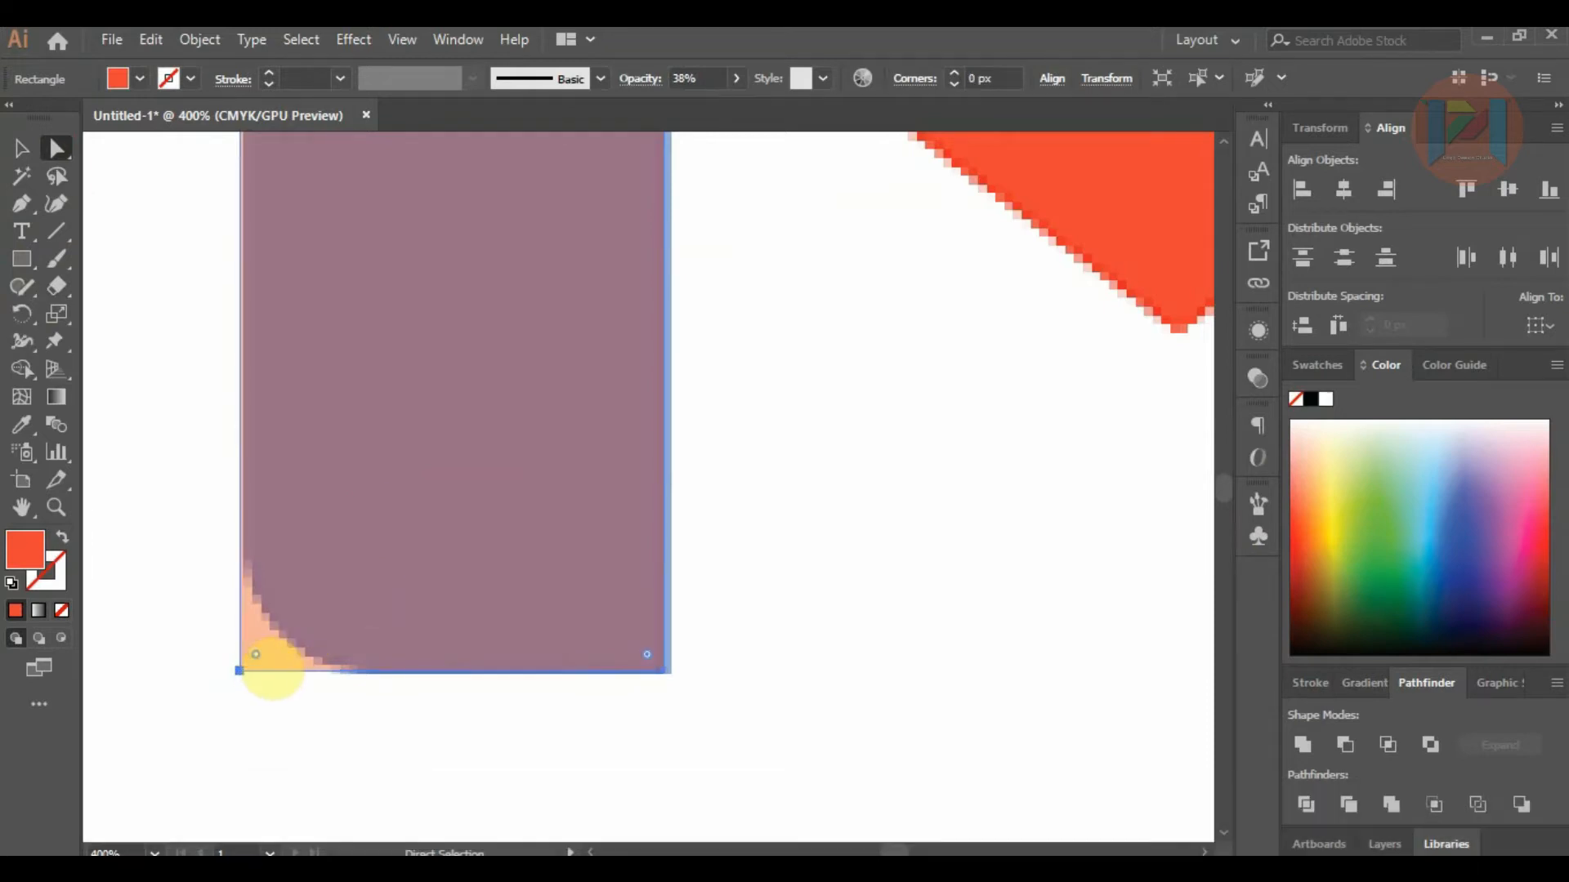
{"action": "left_click_drag", "start_coordinate": [255, 652], "coordinate": [393, 609]}
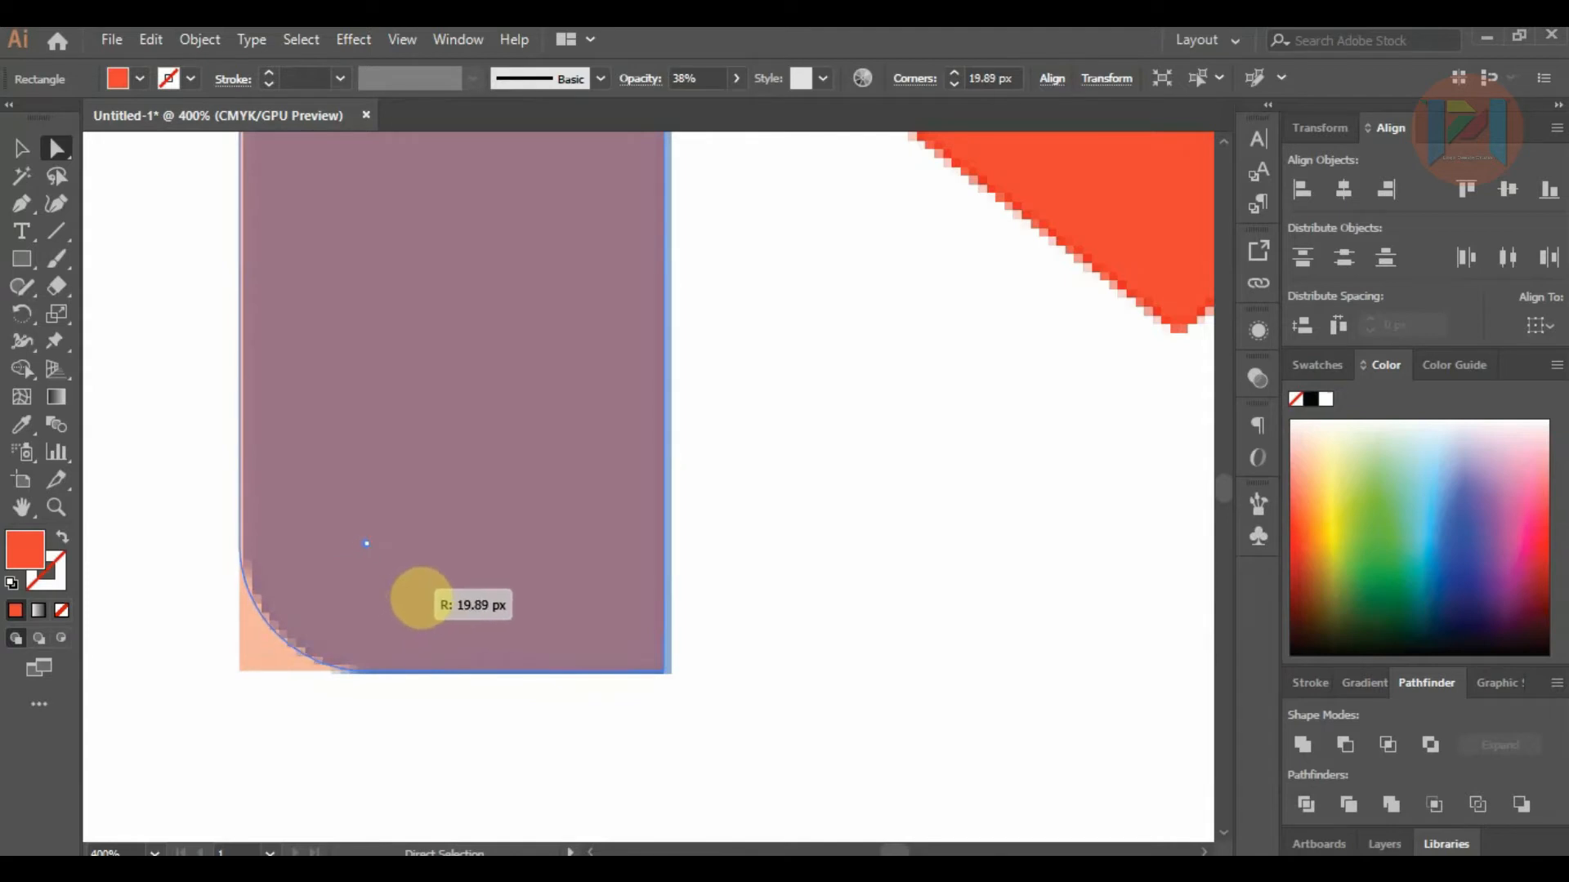
{"action": "left_click_drag", "start_coordinate": [429, 598], "coordinate": [431, 599]}
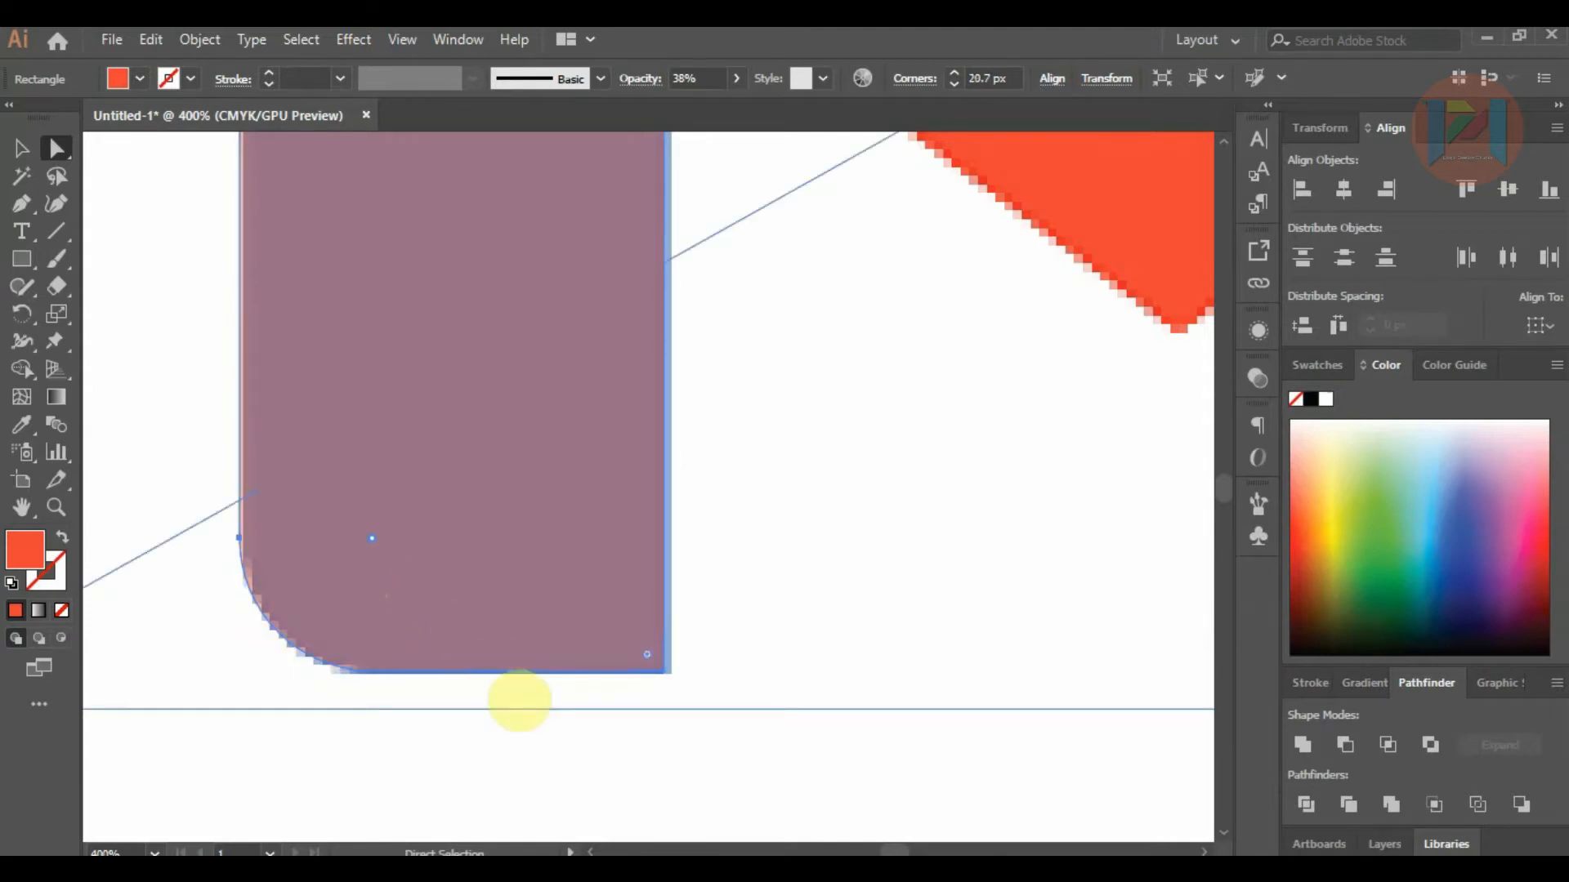
Lower the rectangle's top edge to meet the highest point of the M's left leg.
{"action": "scroll", "coordinate": [564, 805], "scroll_direction": "down", "scroll_amount": 3}
{"action": "scroll", "coordinate": [570, 299], "scroll_direction": "up", "scroll_amount": 2}
{"action": "scroll", "coordinate": [535, 270], "scroll_direction": "up", "scroll_amount": 1}
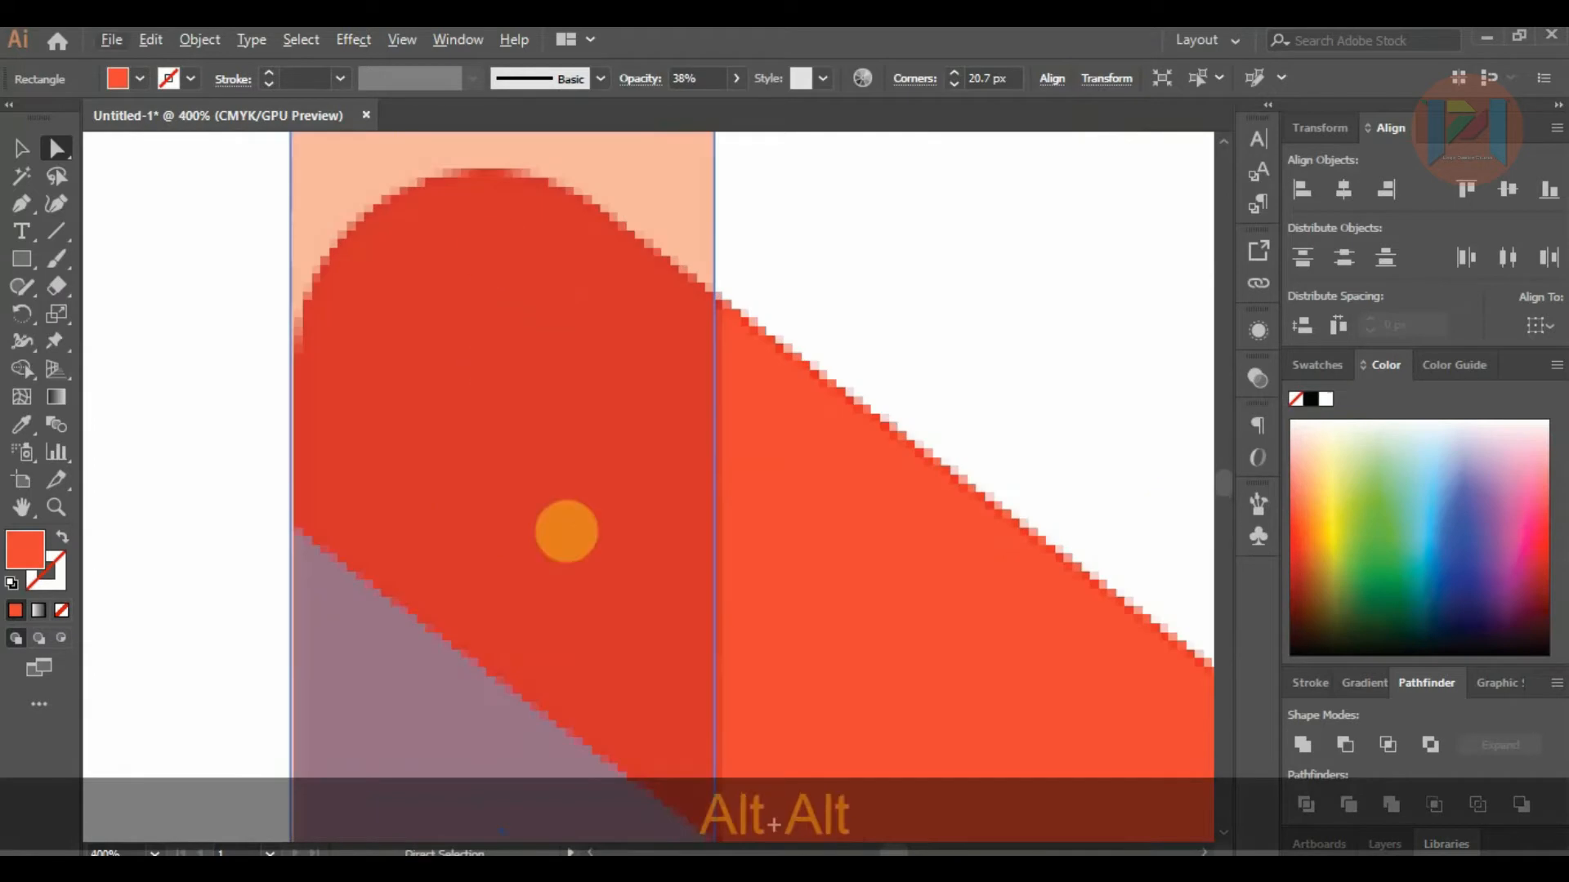
{"action": "scroll", "coordinate": [564, 532], "scroll_direction": "down", "scroll_amount": 1}
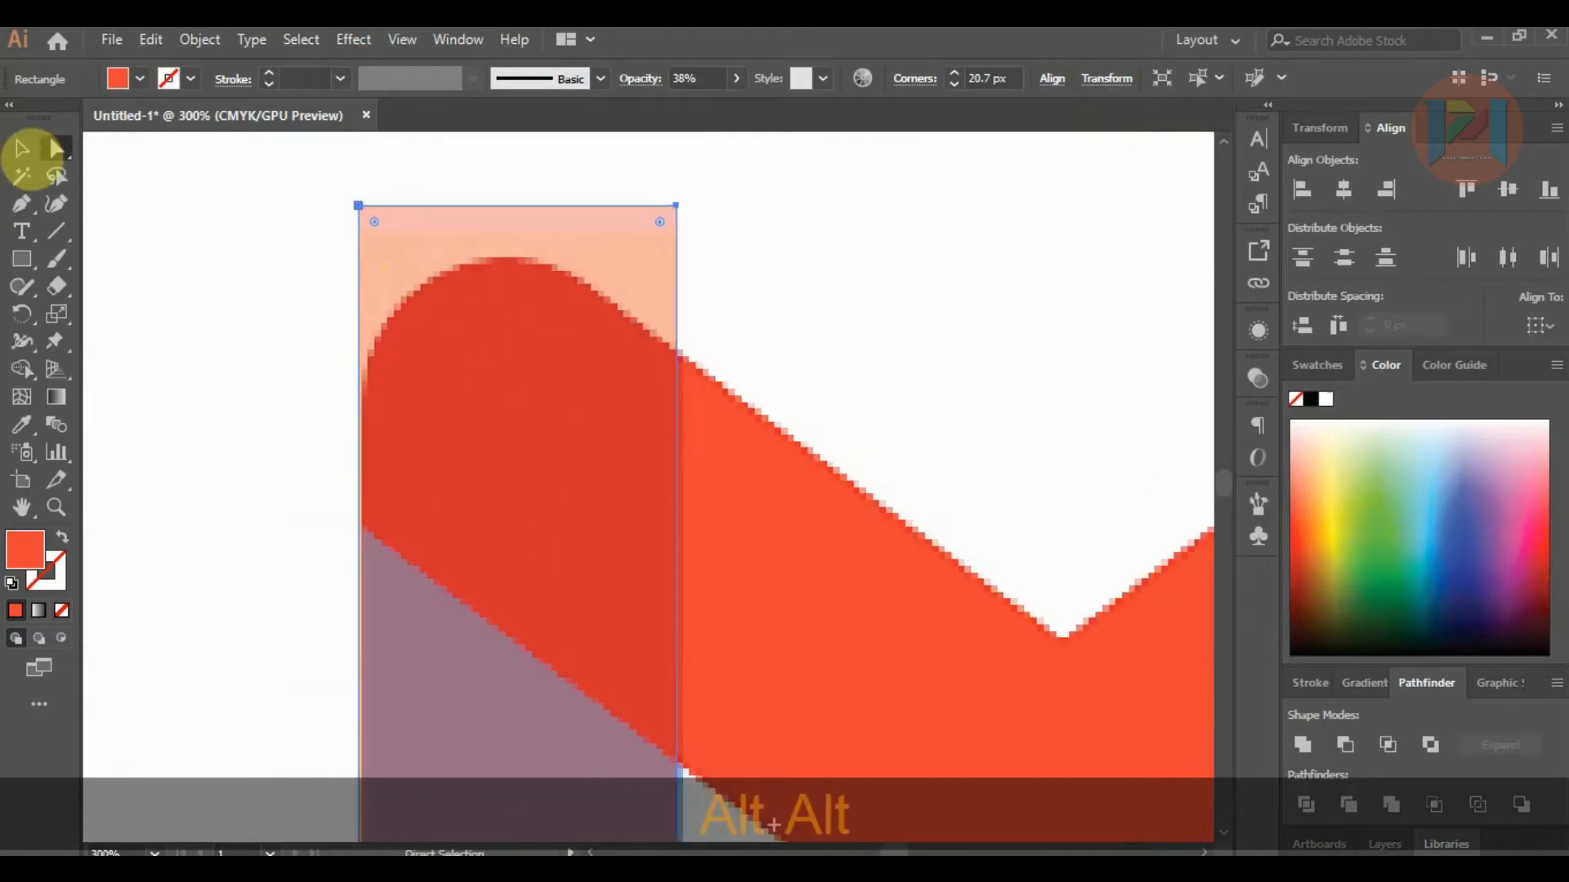
{"action": "left_click", "coordinate": [23, 150]}
{"action": "left_click_drag", "start_coordinate": [518, 203], "coordinate": [518, 254]}
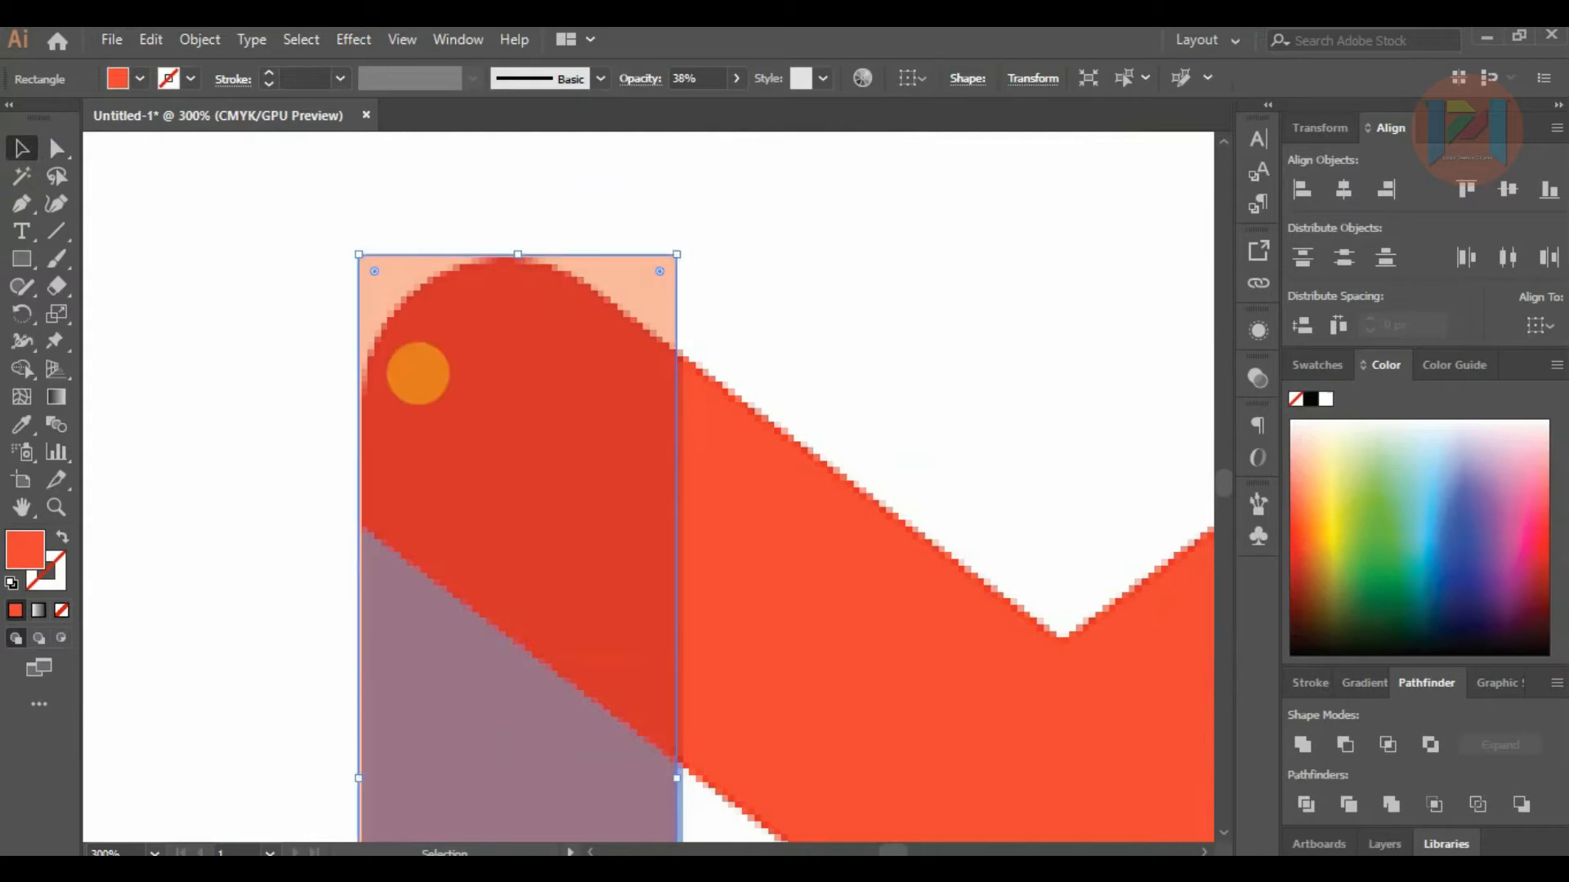
Round only the rectangle's top-left corner to a radius of about 33.12 px, following the curve of the M's left leg.
{"action": "left_click", "coordinate": [56, 149]}
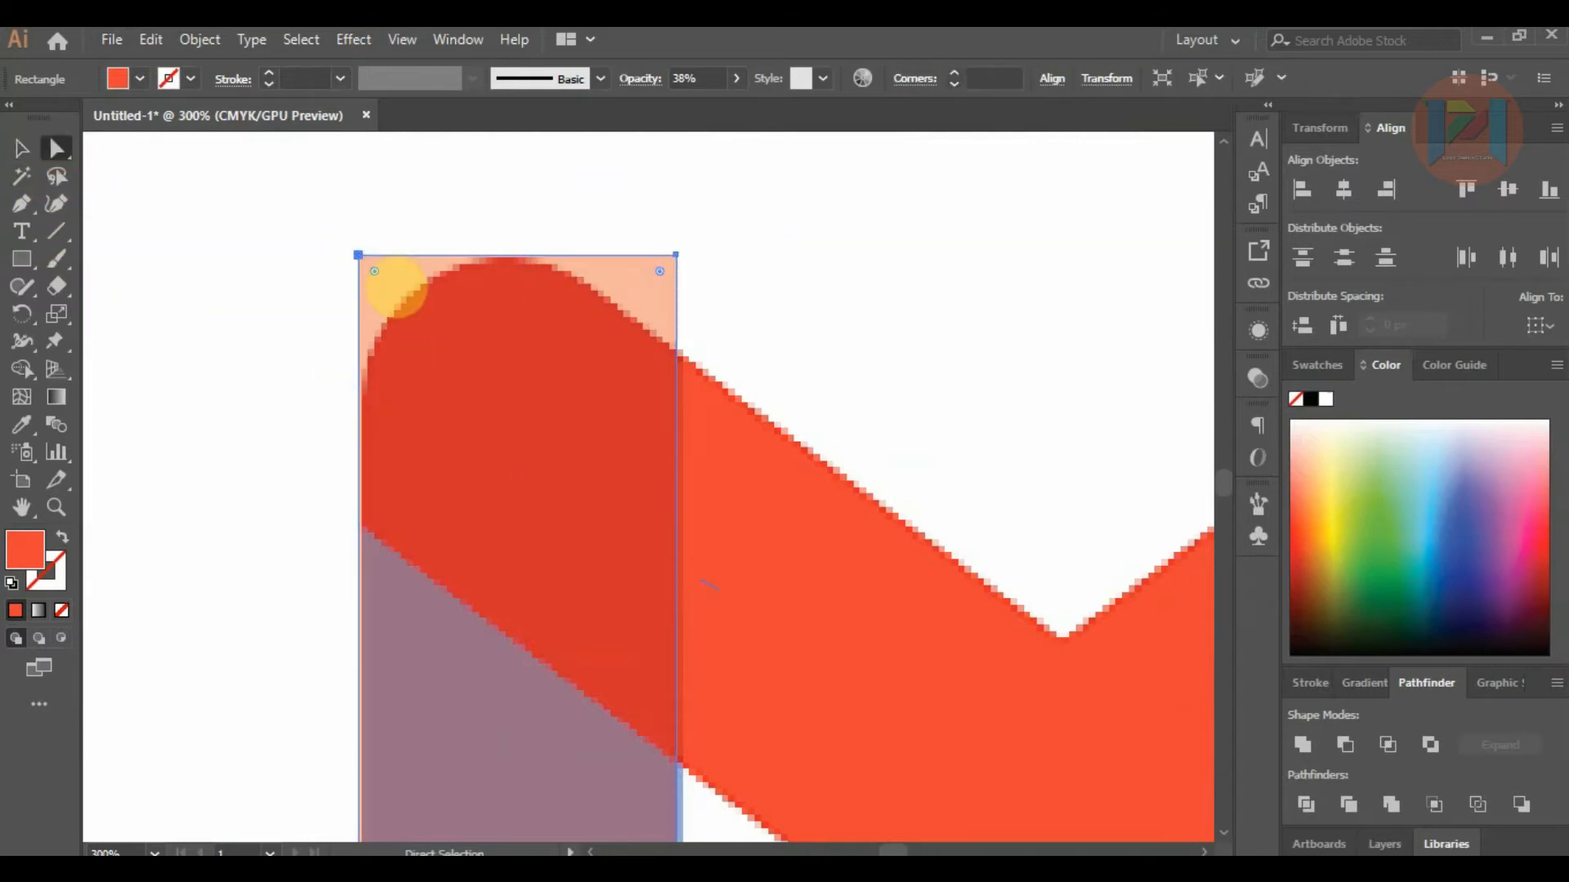
{"action": "left_click_drag", "start_coordinate": [374, 270], "coordinate": [516, 413]}
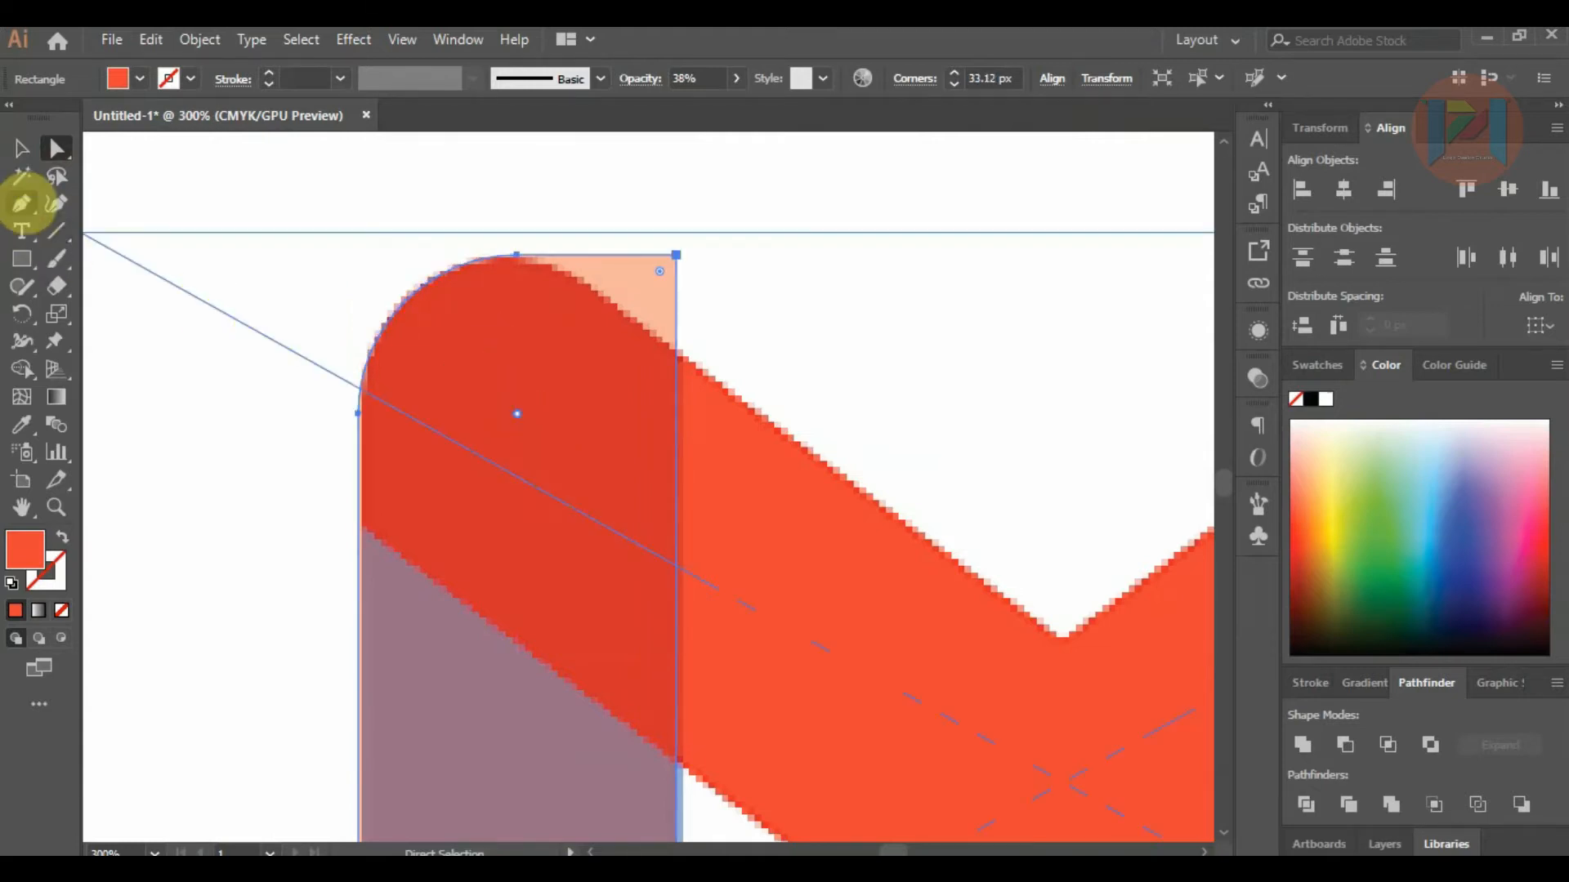
{"action": "left_click", "coordinate": [20, 149]}
{"action": "left_click", "coordinate": [210, 175]}
{"action": "scroll", "coordinate": [241, 235], "scroll_direction": "down", "scroll_amount": 3}
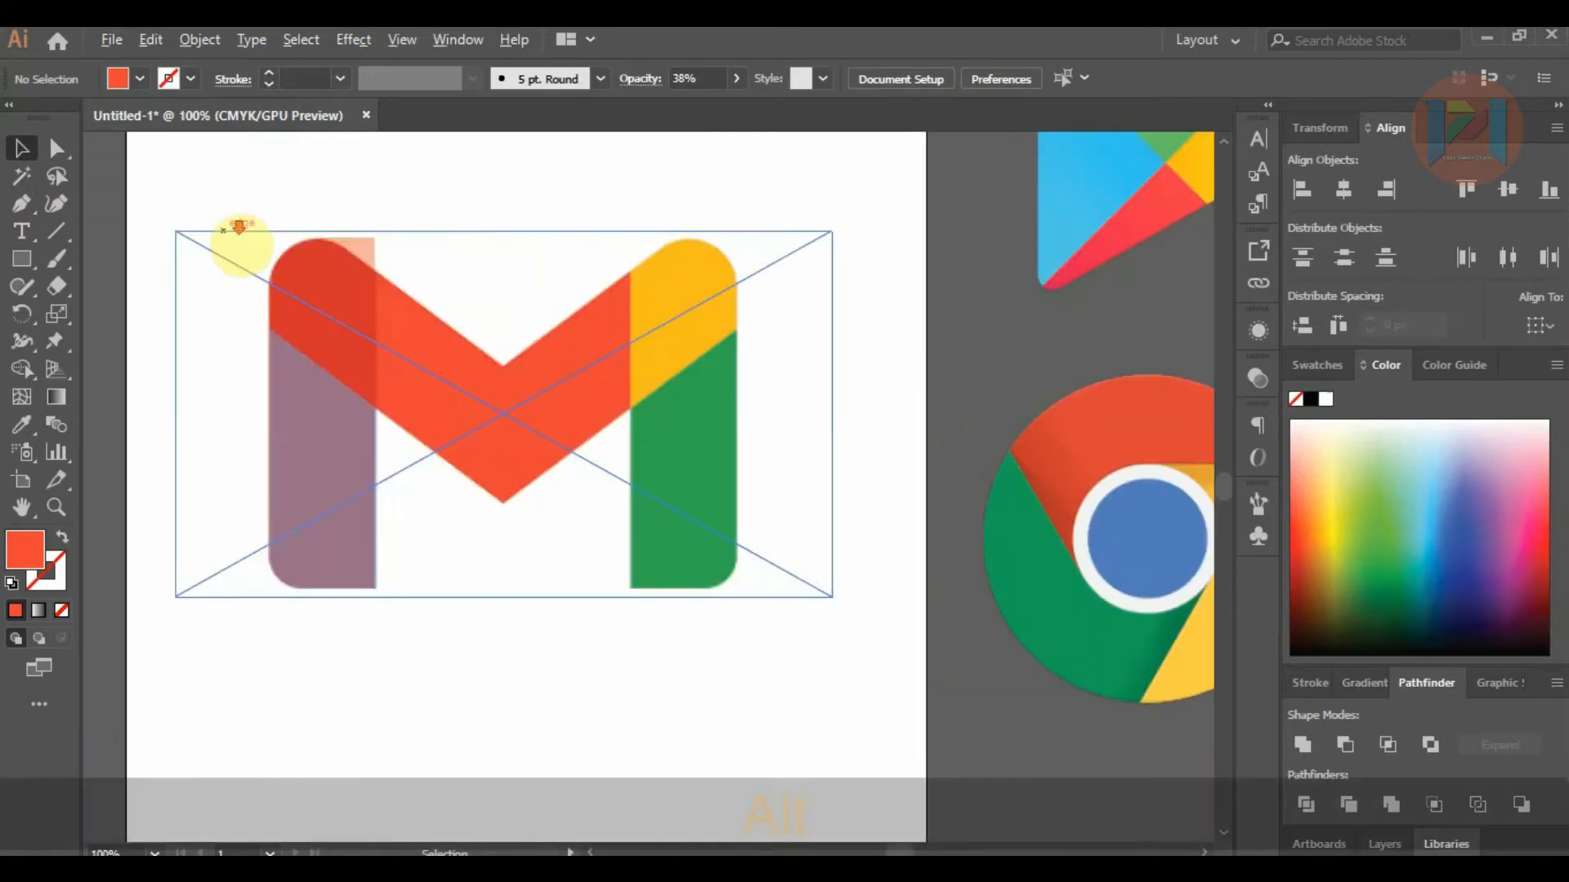
Duplicate the left leg rectangle onto the middle of the M and reflect the copy across the vertical axis.
{"action": "left_click", "coordinate": [330, 458]}
{"action": "left_click_drag", "start_coordinate": [343, 478], "coordinate": [531, 480]}
{"action": "right_click", "coordinate": [525, 481]}
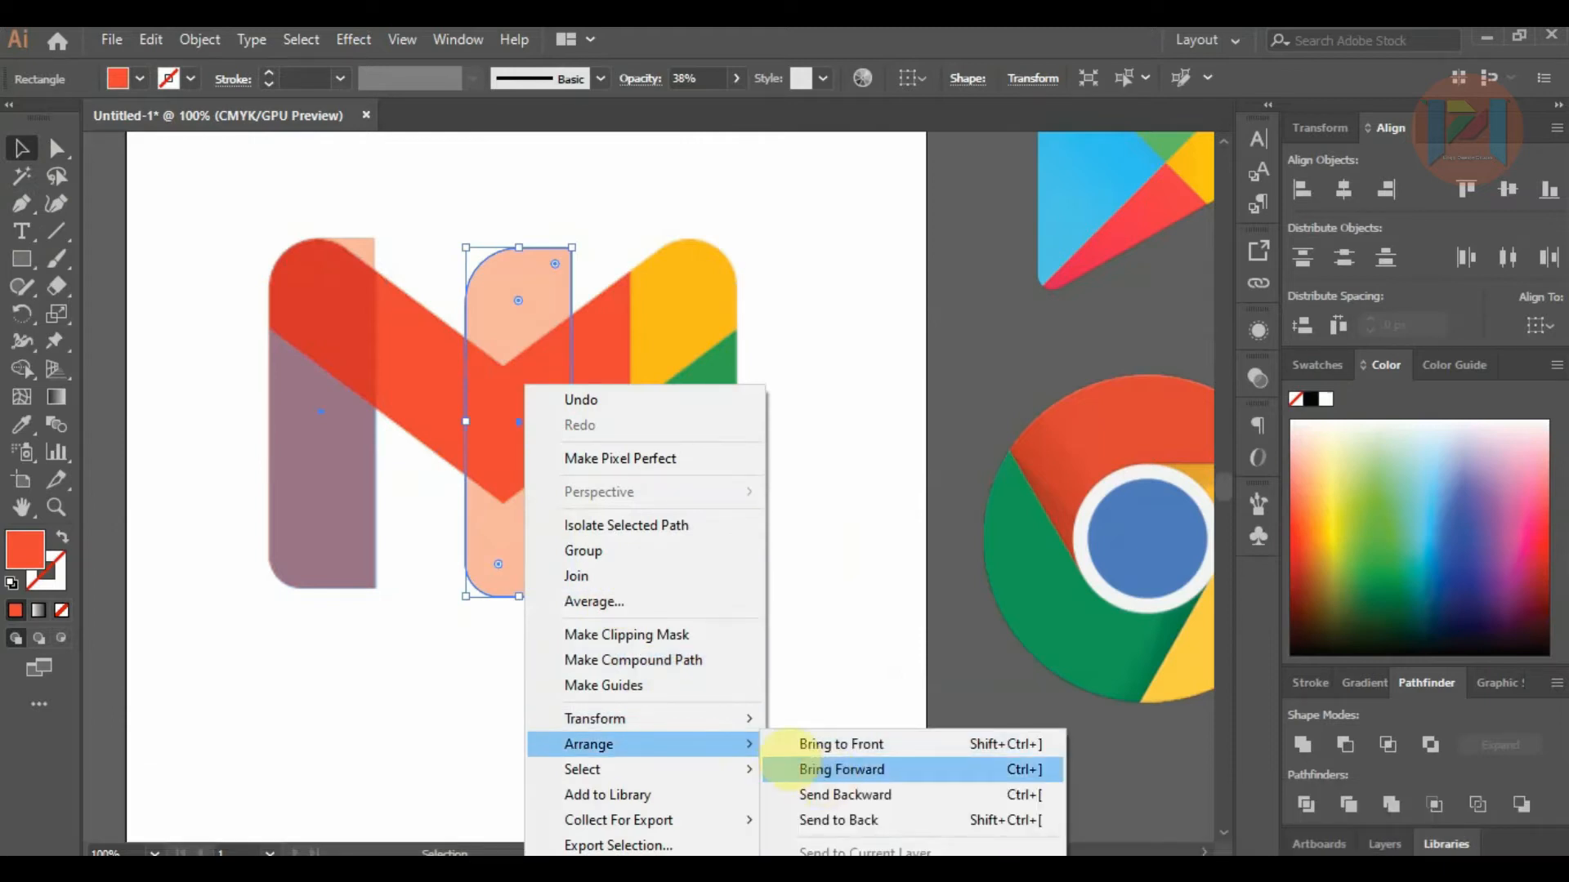
{"action": "mouse_move", "coordinate": [719, 719]}
{"action": "left_click", "coordinate": [841, 601]}
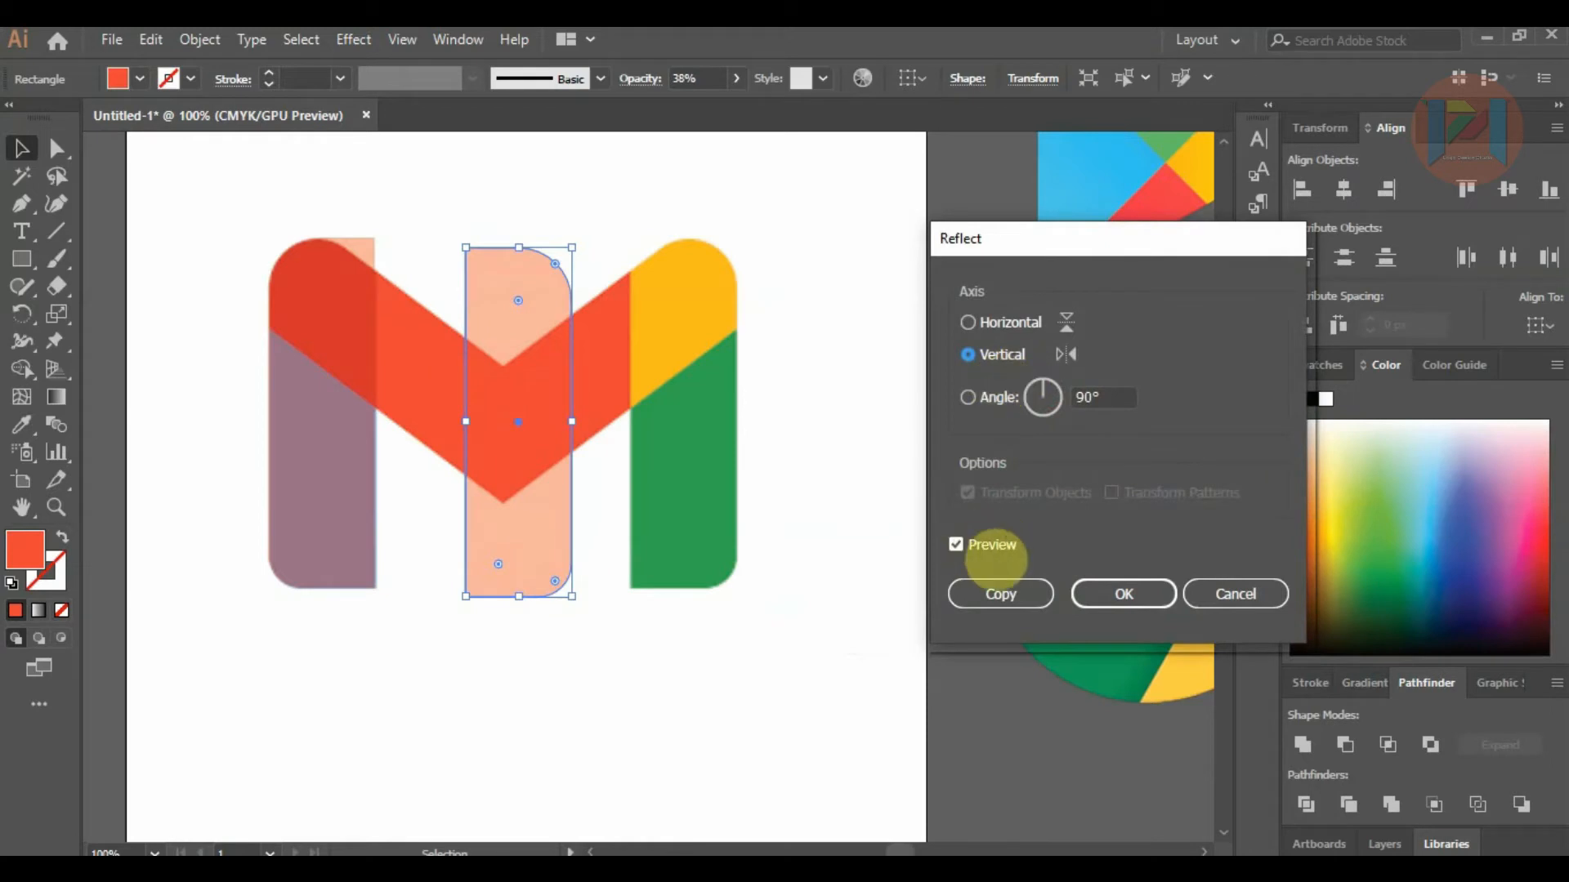
{"action": "left_click", "coordinate": [1127, 589]}
Position the reflected copy over the M's right leg, nudging it to match the leg's edges.
{"action": "left_click_drag", "start_coordinate": [537, 495], "coordinate": [701, 486]}
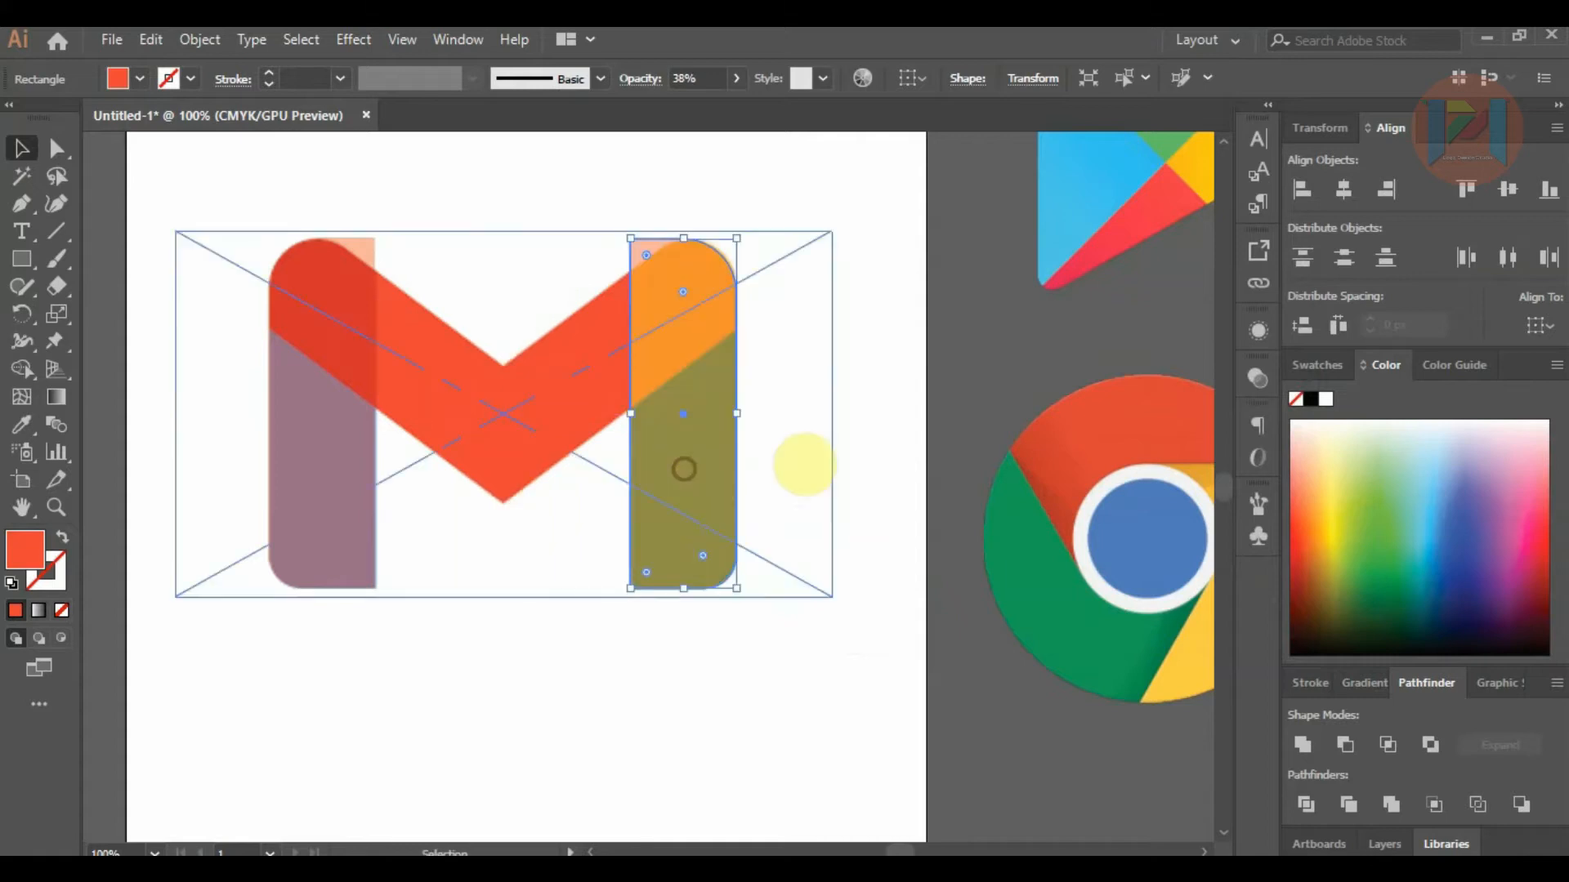
{"action": "left_click", "coordinate": [801, 438]}
{"action": "left_click", "coordinate": [891, 440]}
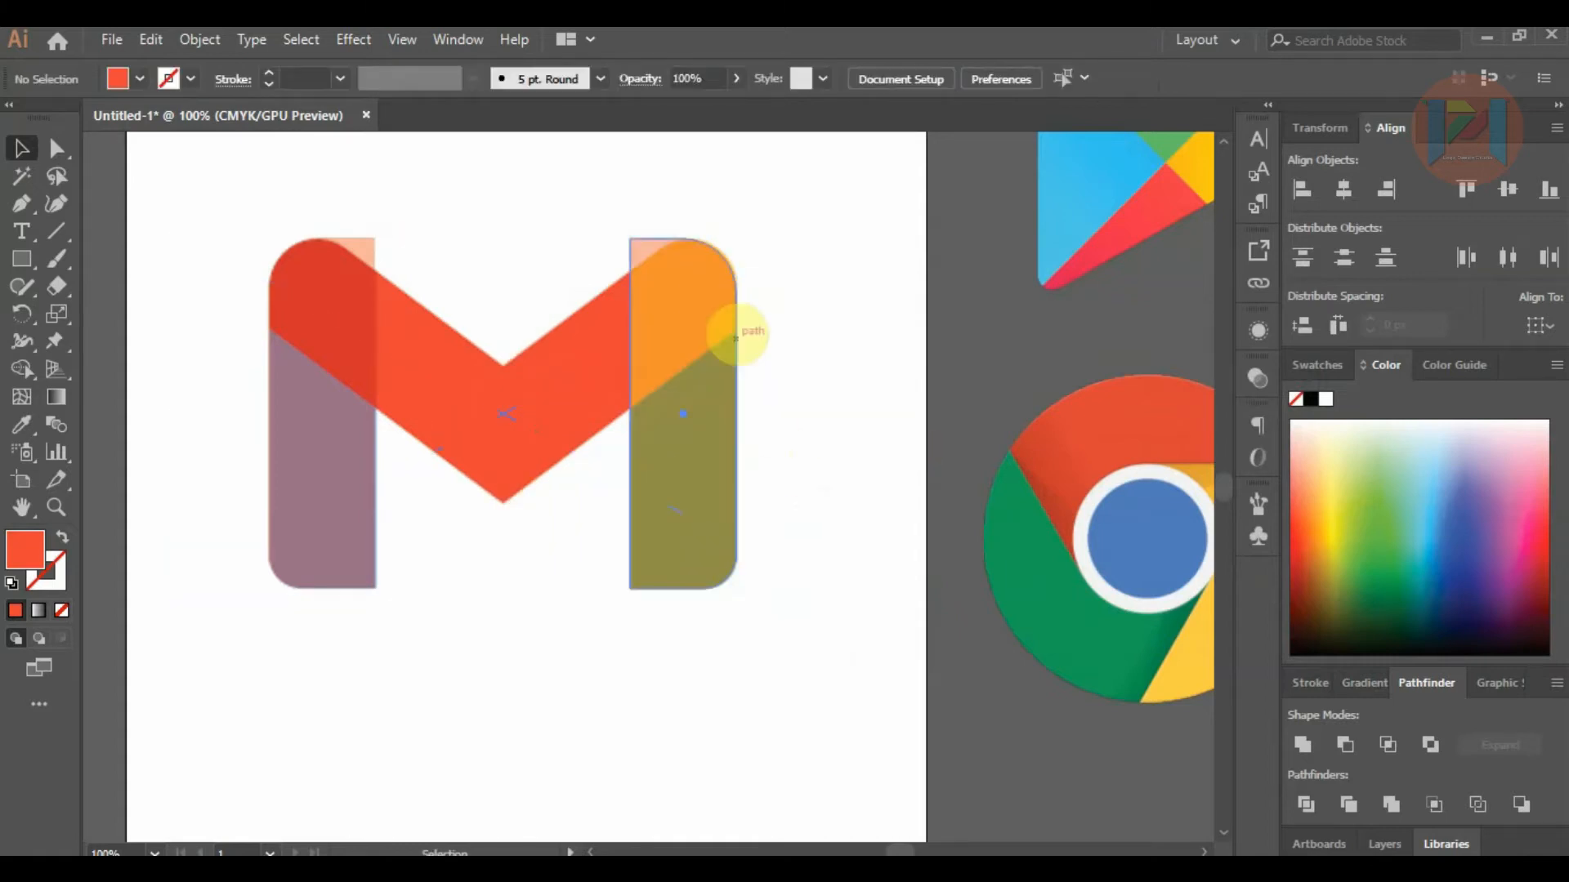
{"action": "scroll", "coordinate": [724, 252], "scroll_direction": "up", "scroll_amount": 4}
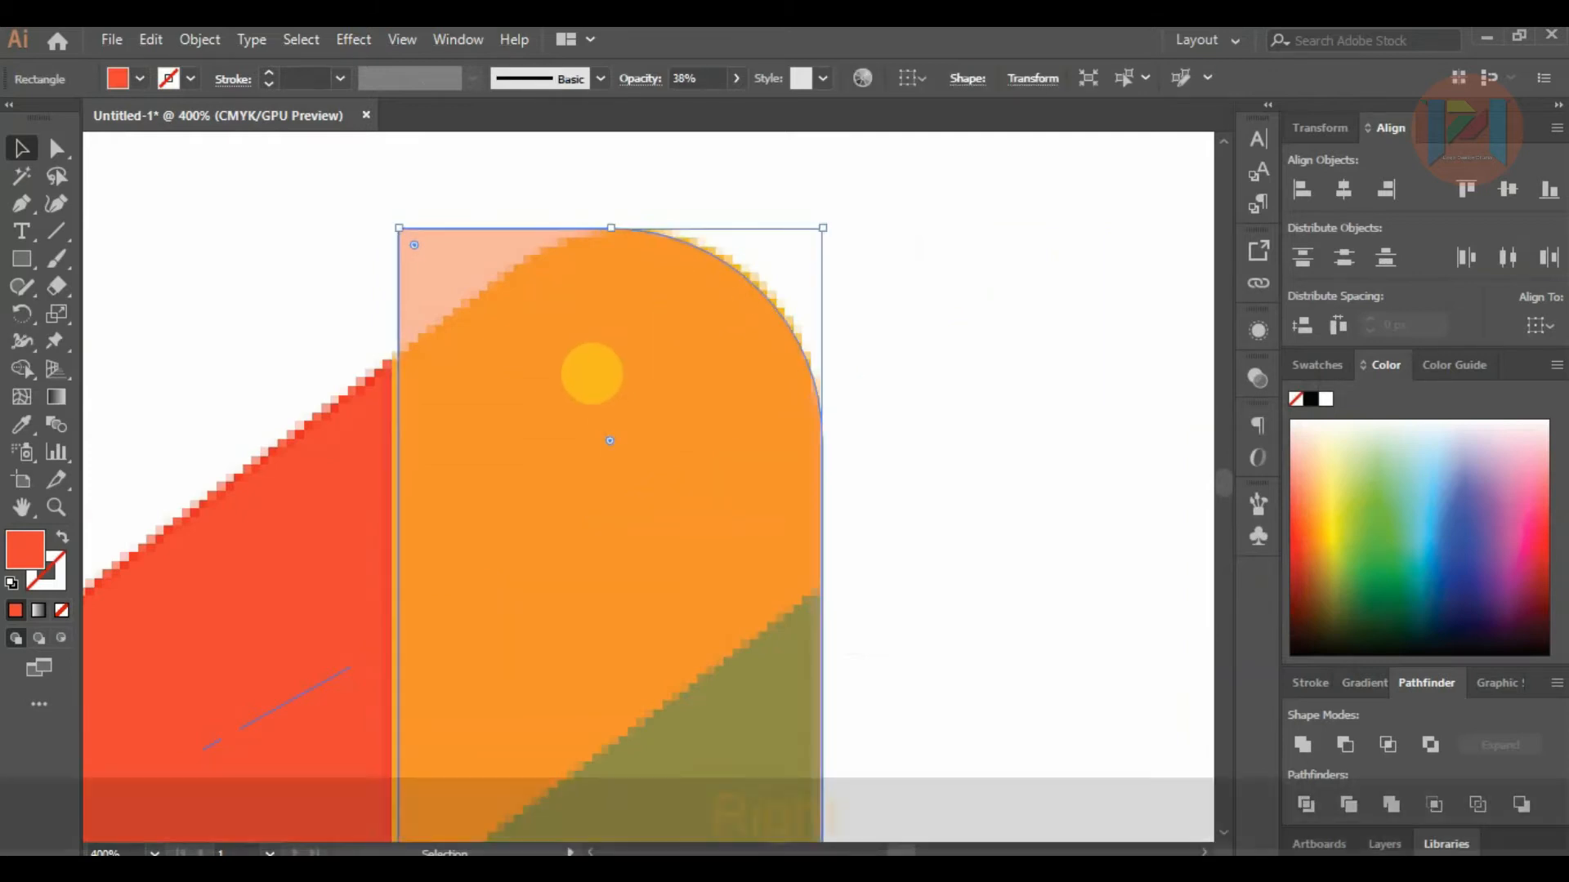
{"action": "key", "text": "Right"}
{"action": "left_click", "coordinate": [931, 438]}
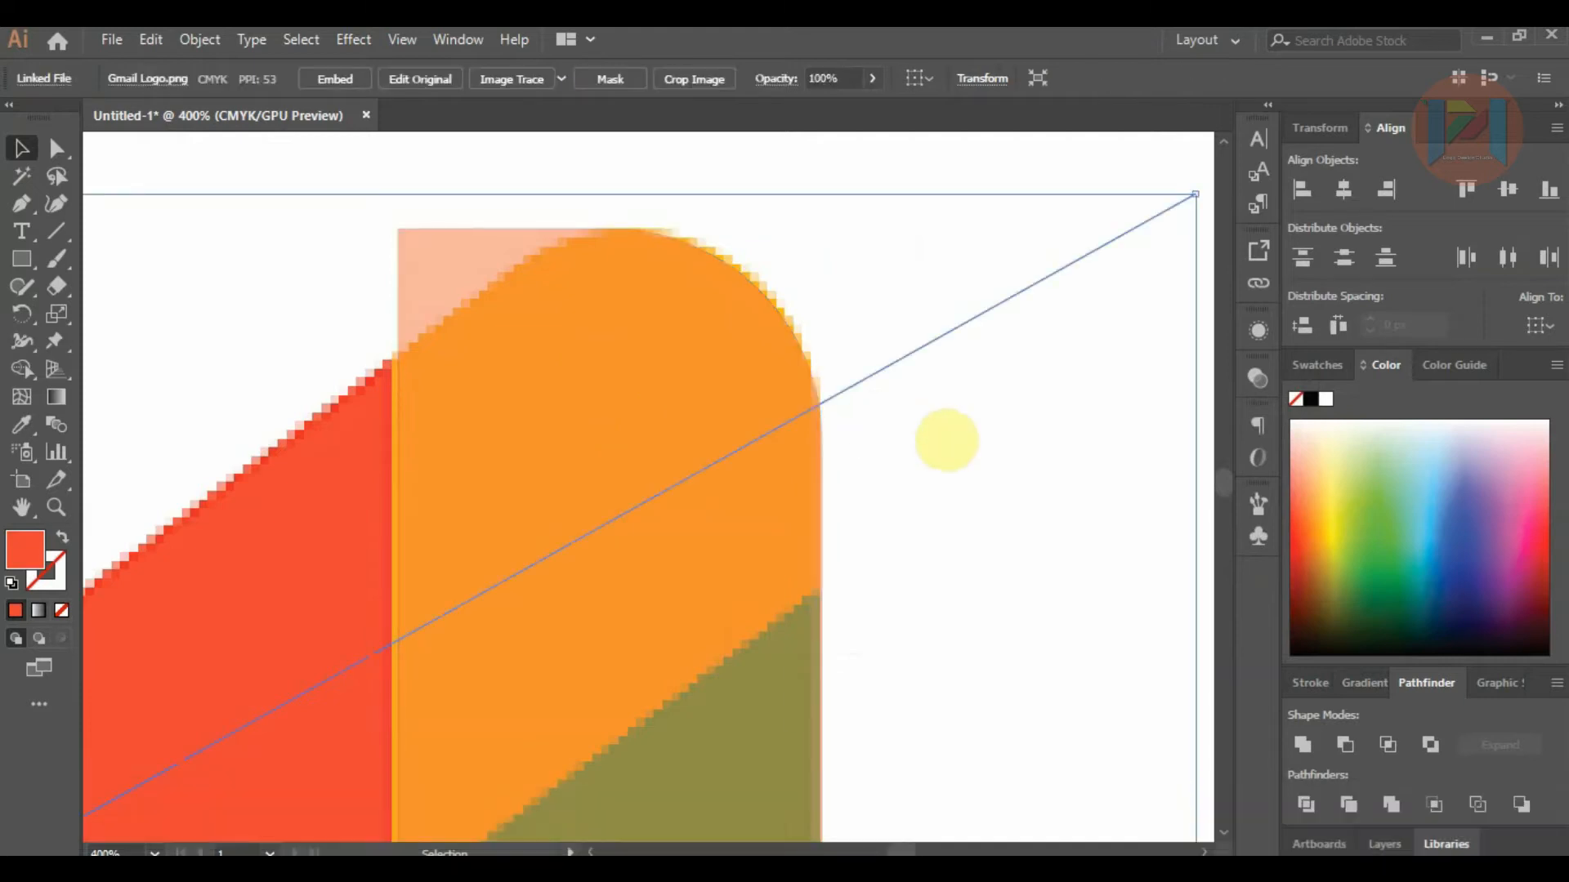
{"action": "scroll", "coordinate": [943, 438], "scroll_direction": "down", "scroll_amount": 3, "text": "alt"}
{"action": "left_click", "coordinate": [691, 232]}
{"action": "scroll", "coordinate": [521, 269], "scroll_direction": "down", "scroll_amount": 2, "text": "alt"}
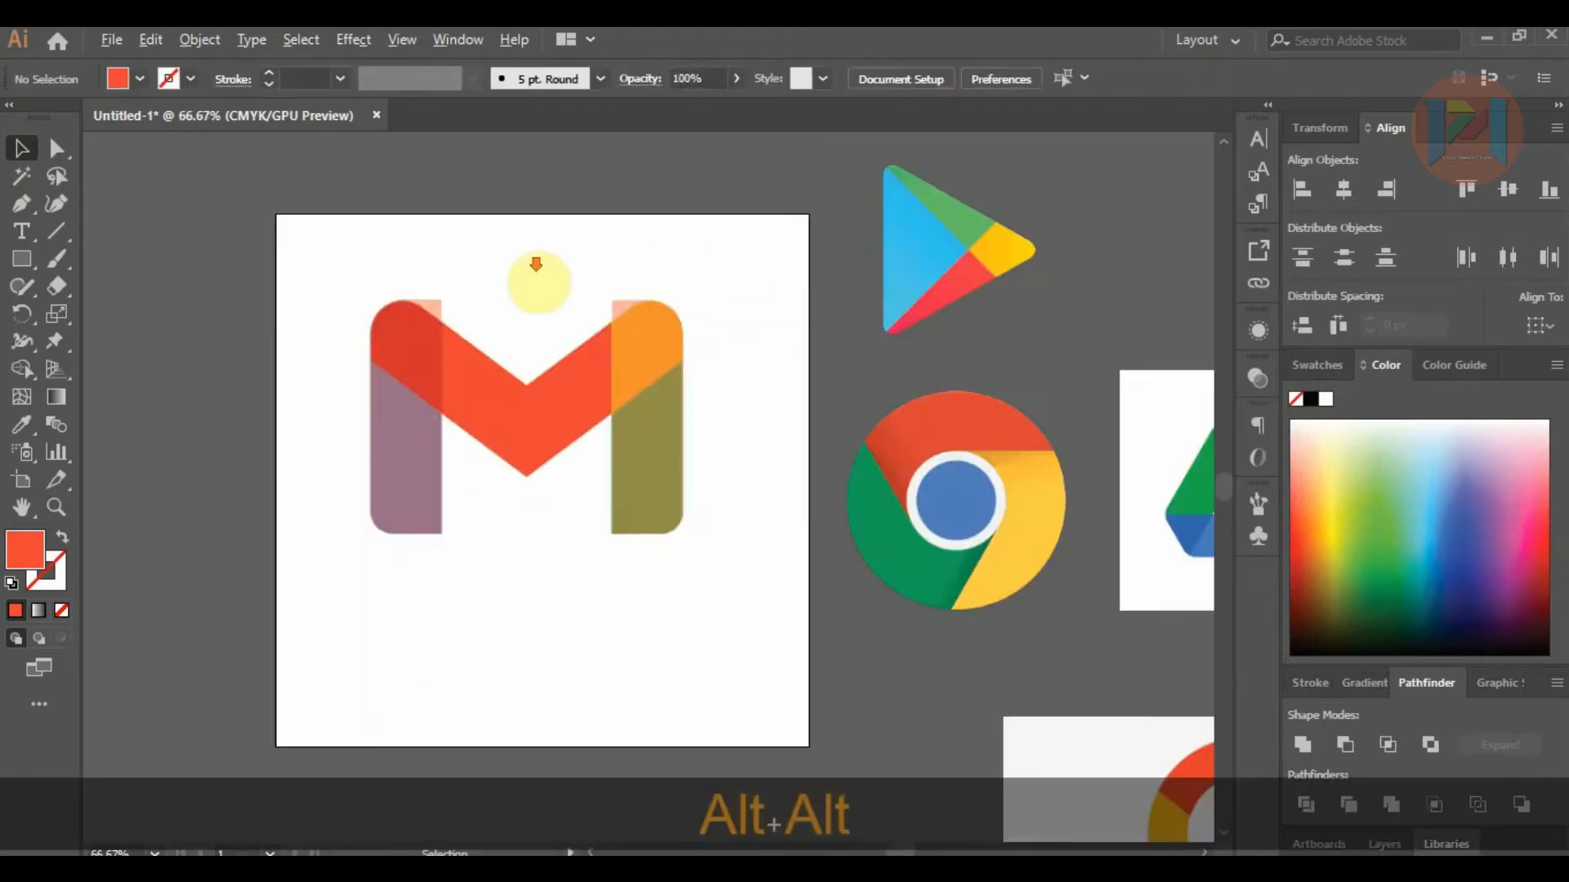
Align the top edges of the two leg rectangles to each other.
{"action": "left_click", "coordinate": [406, 458]}
{"action": "left_click", "coordinate": [637, 450], "text": "shift"}
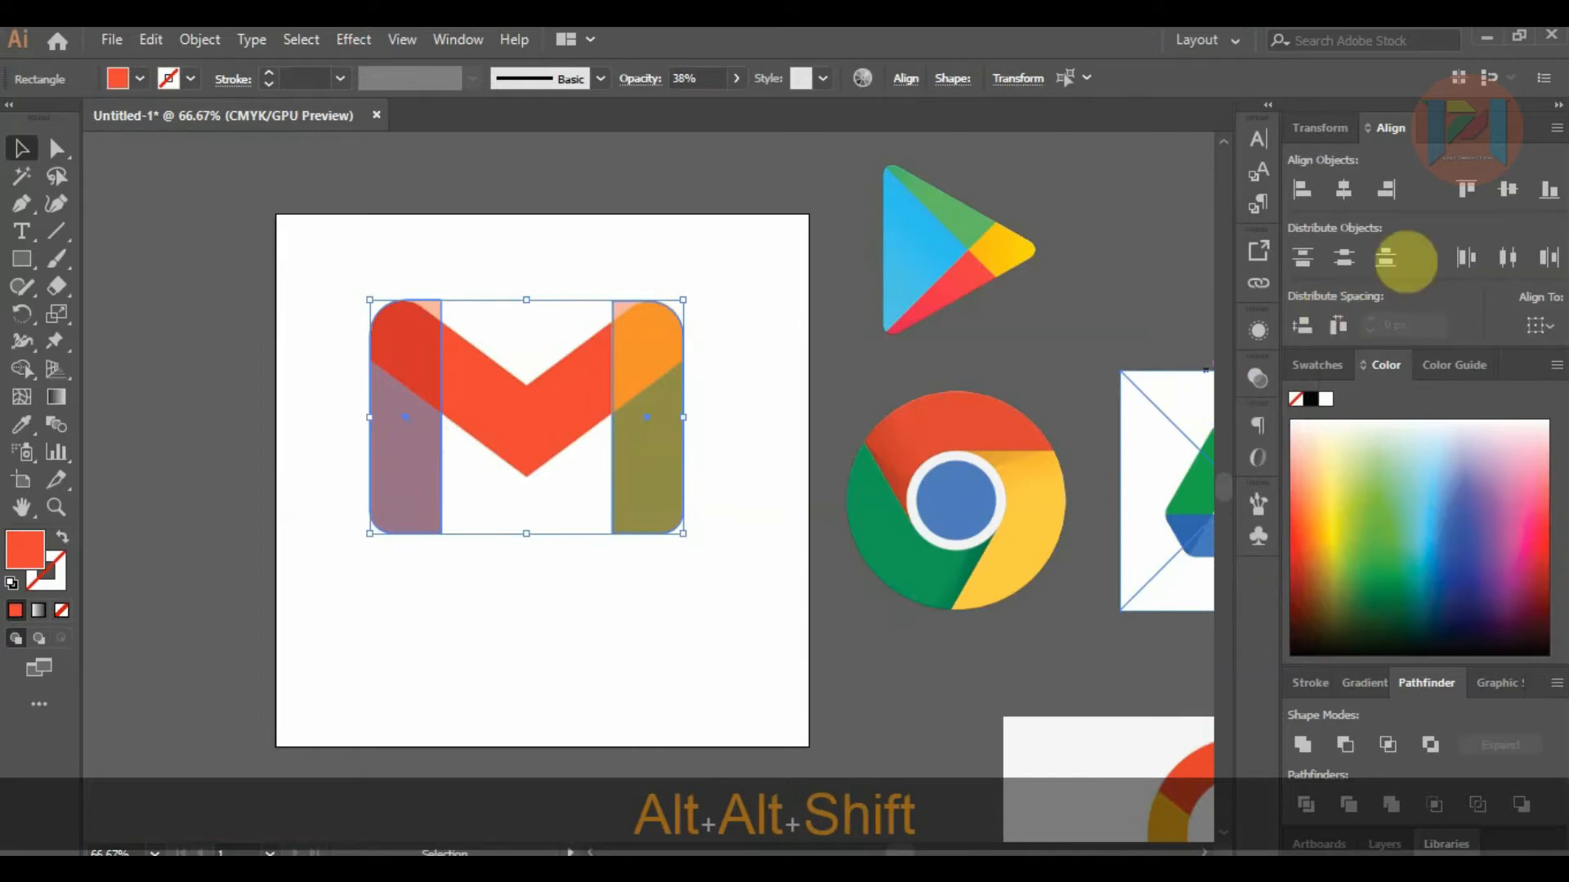
{"action": "left_click", "coordinate": [1538, 325]}
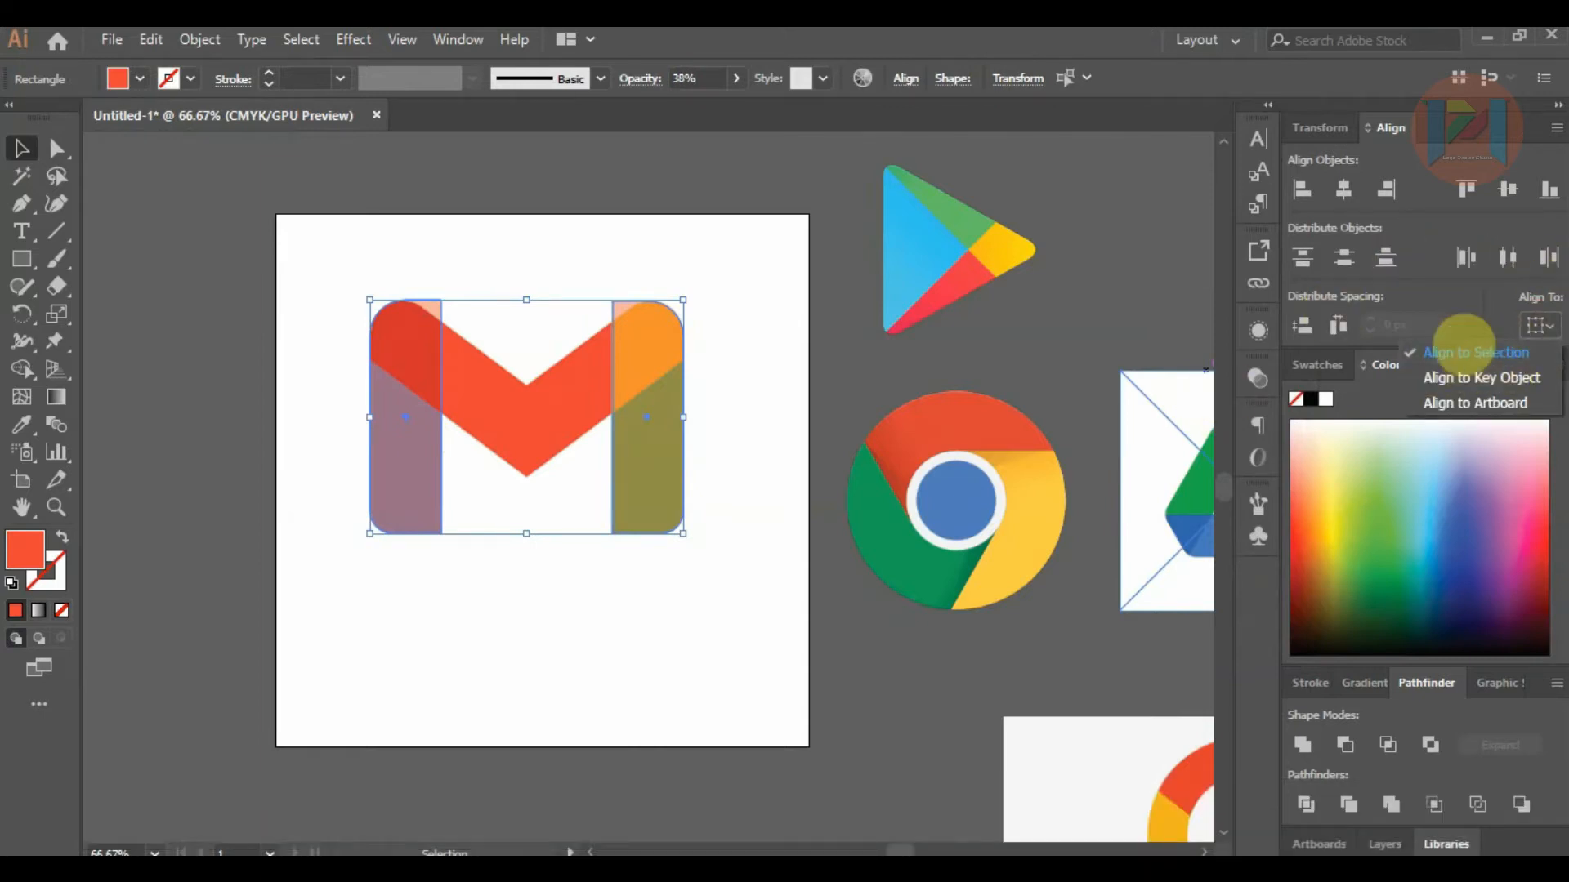
{"action": "left_click", "coordinate": [1469, 190]}
{"action": "left_click", "coordinate": [771, 227]}
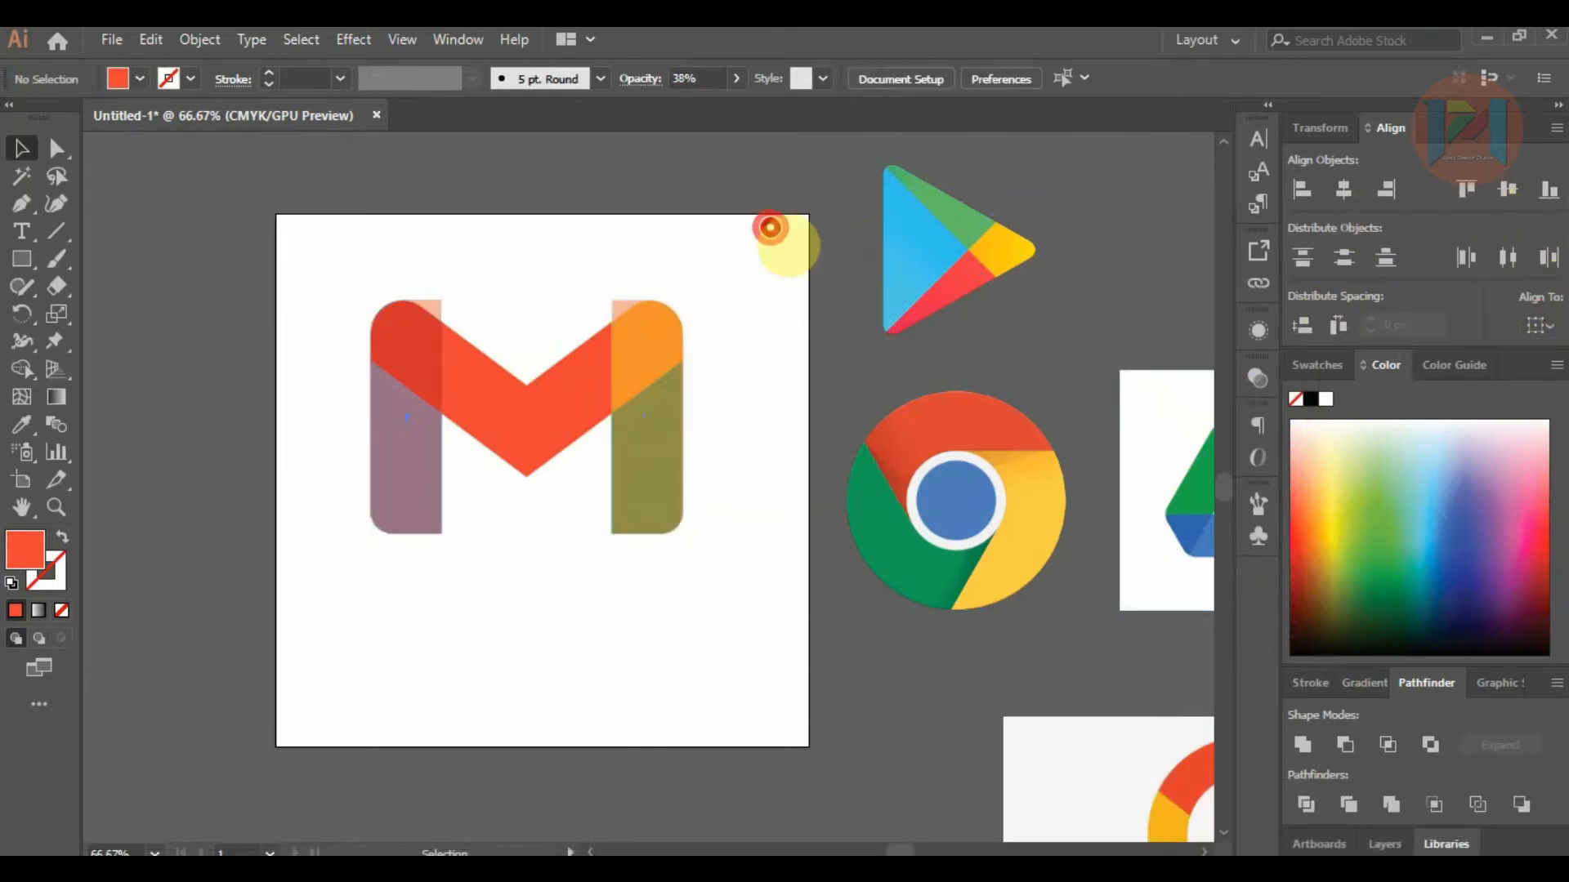
Duplicate the left leg rectangle, rotate the copy to a downward slope and place it over the M's left diagonal.
{"action": "scroll", "coordinate": [588, 294], "scroll_direction": "up", "scroll_amount": 2}
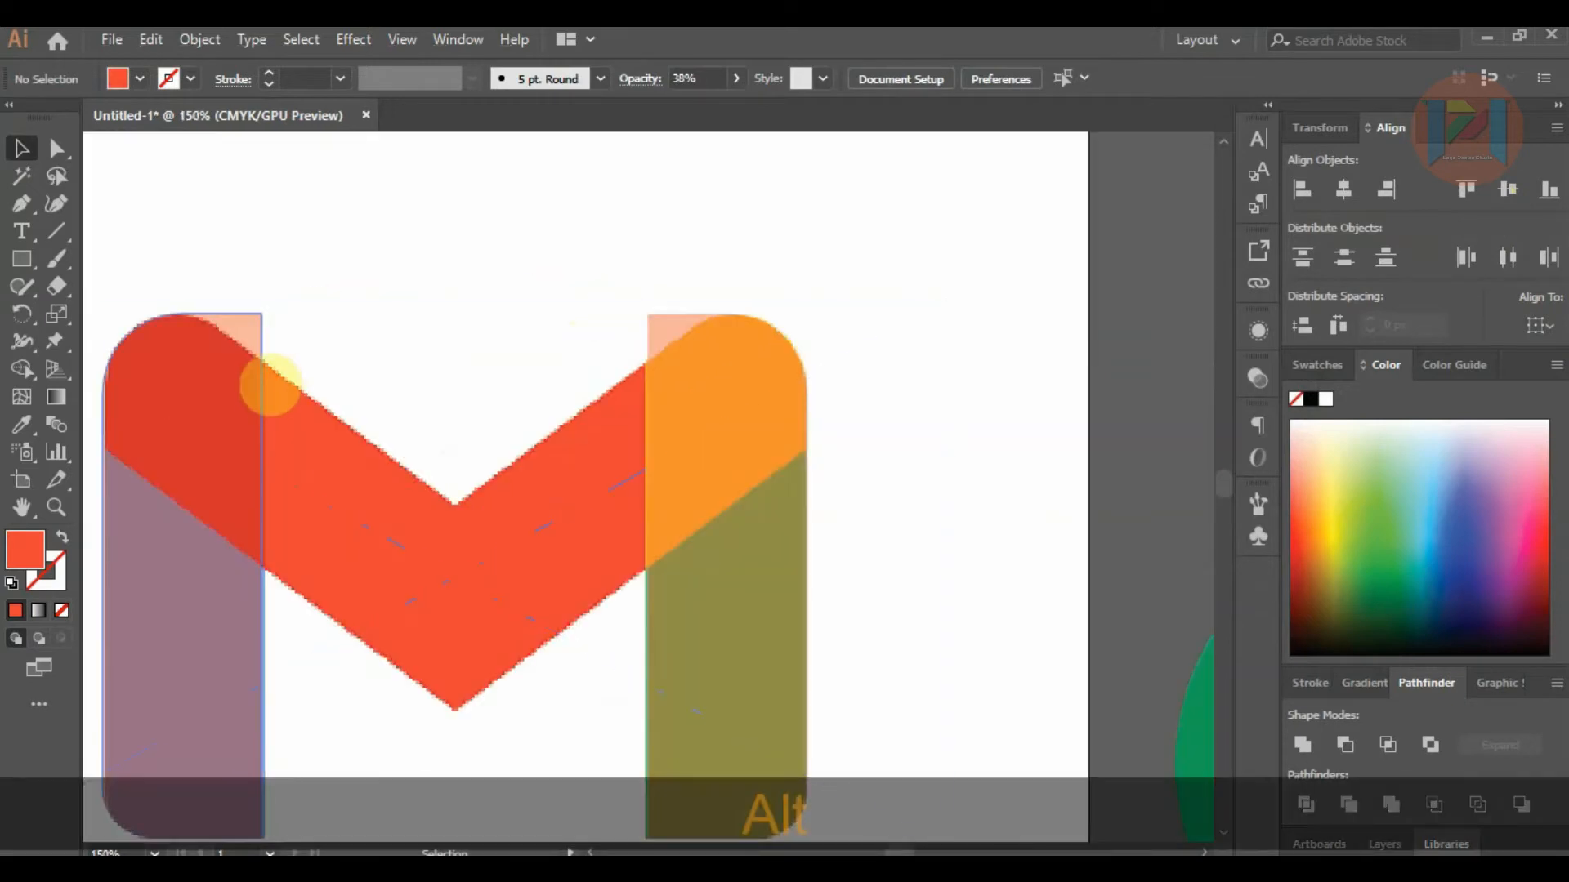
{"action": "scroll", "coordinate": [286, 386], "scroll_direction": "down", "scroll_amount": 2}
{"action": "left_click", "coordinate": [209, 546]}
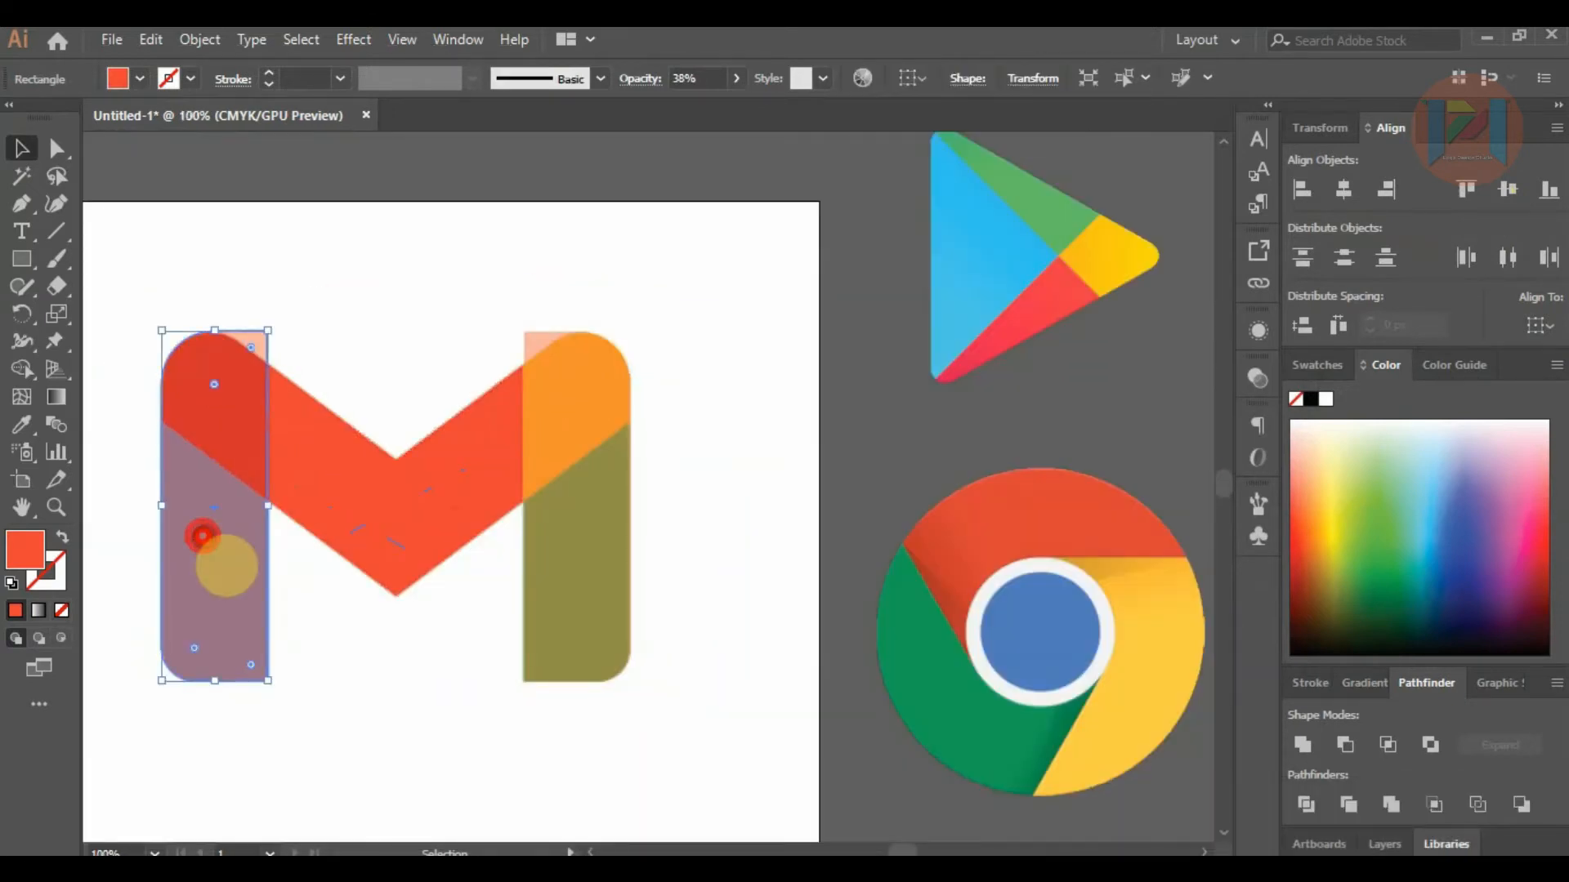
{"action": "left_click_drag", "start_coordinate": [210, 546], "coordinate": [411, 466]}
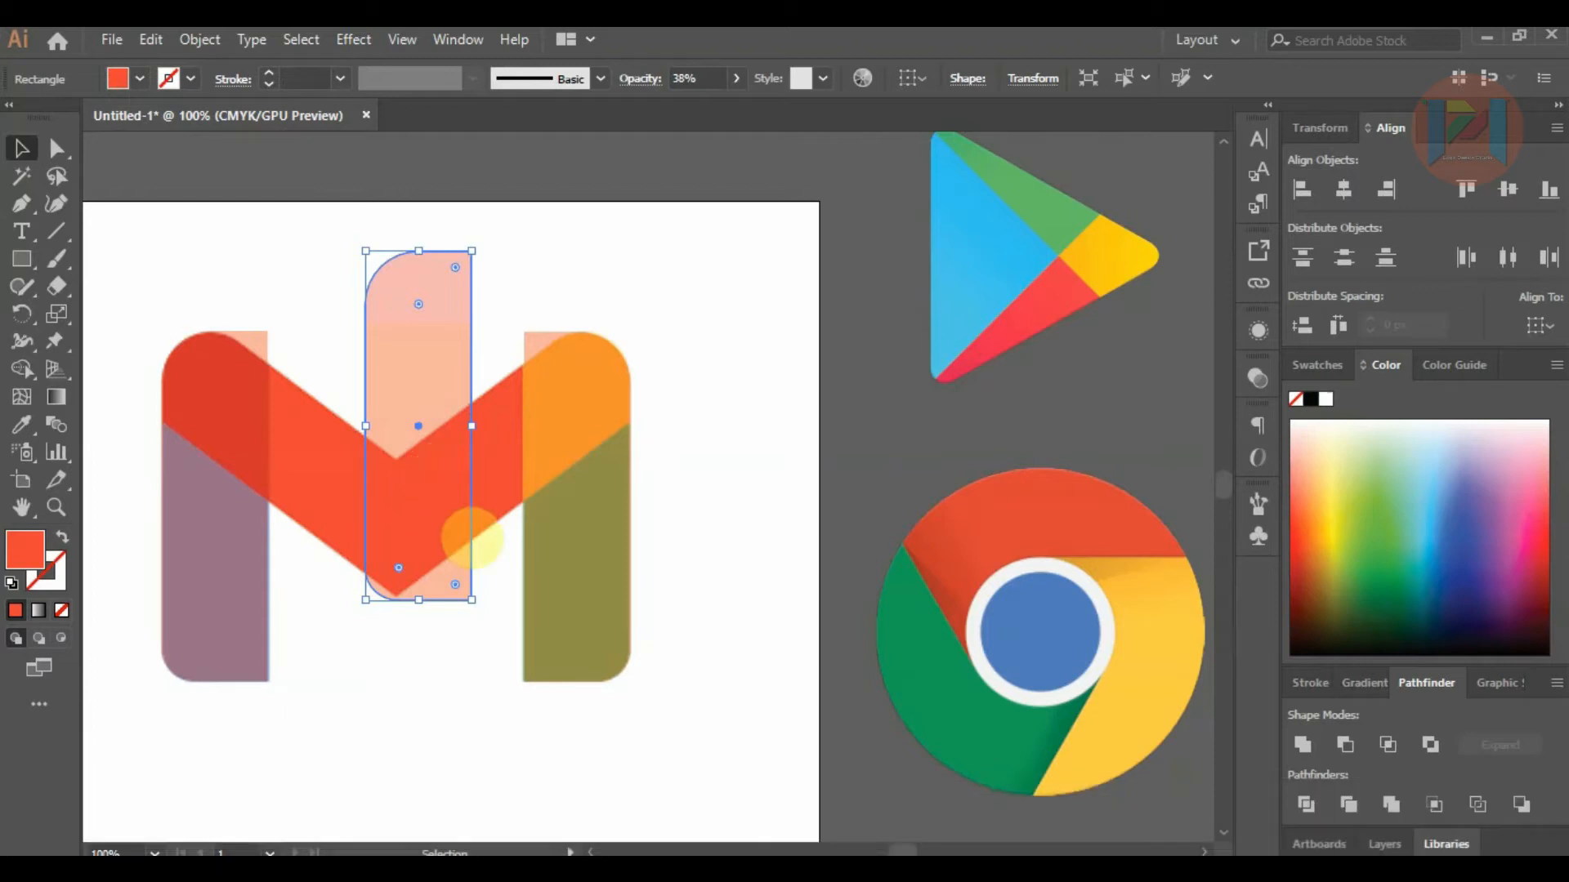
{"action": "left_click_drag", "start_coordinate": [484, 618], "coordinate": [641, 483]}
{"action": "left_click_drag", "start_coordinate": [449, 433], "coordinate": [280, 434]}
Reflect the diagonal copy across the horizontal axis and rotate it back along the M's left diagonal.
{"action": "right_click", "coordinate": [280, 434]}
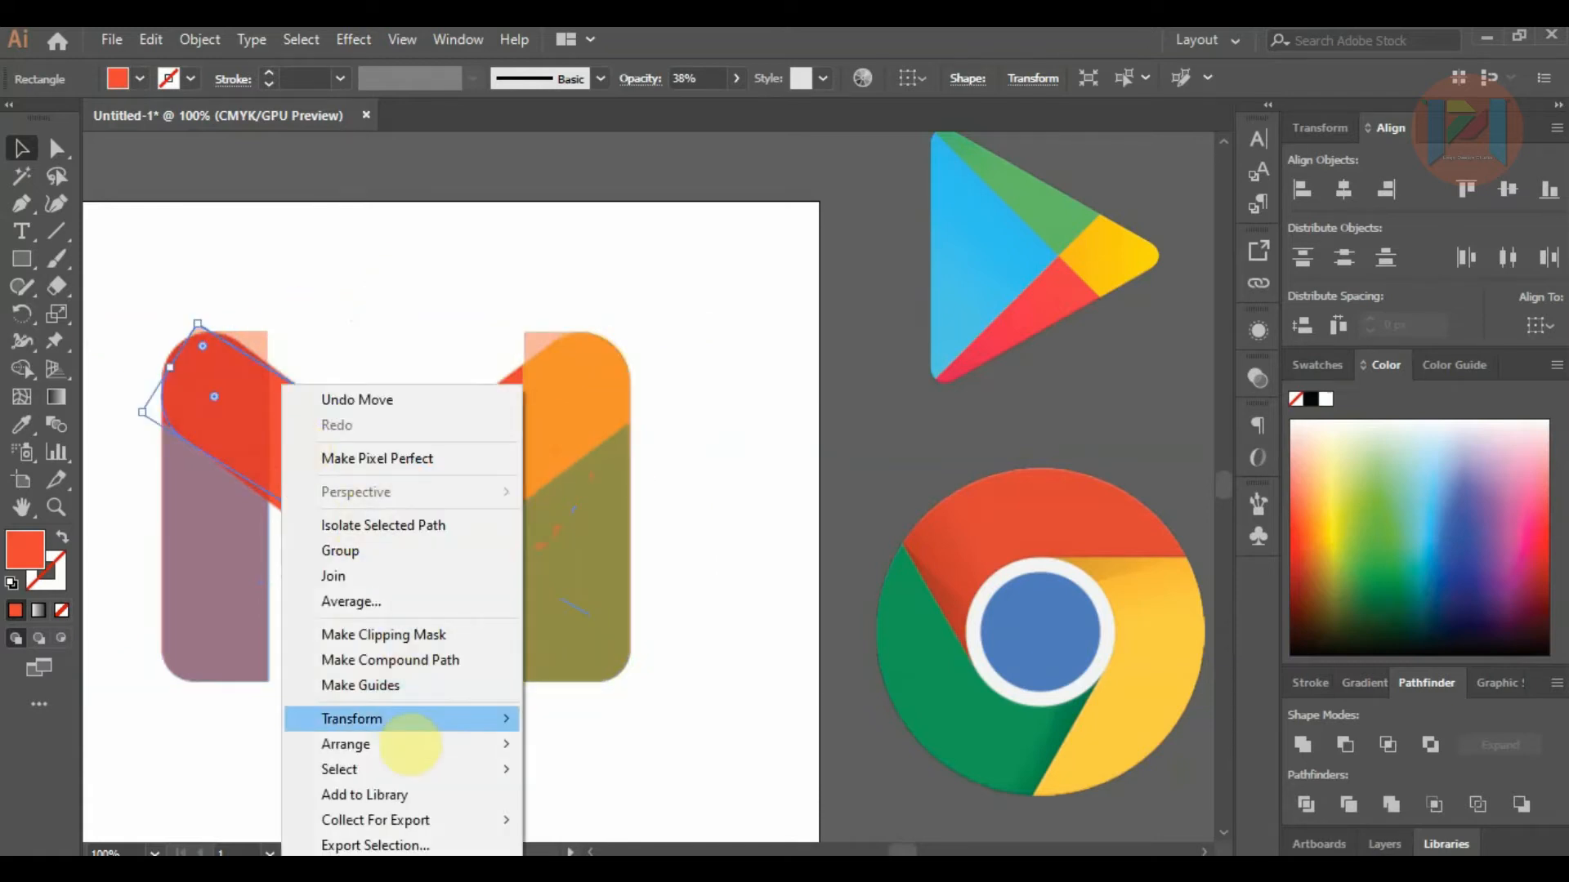
{"action": "mouse_move", "coordinate": [459, 719]}
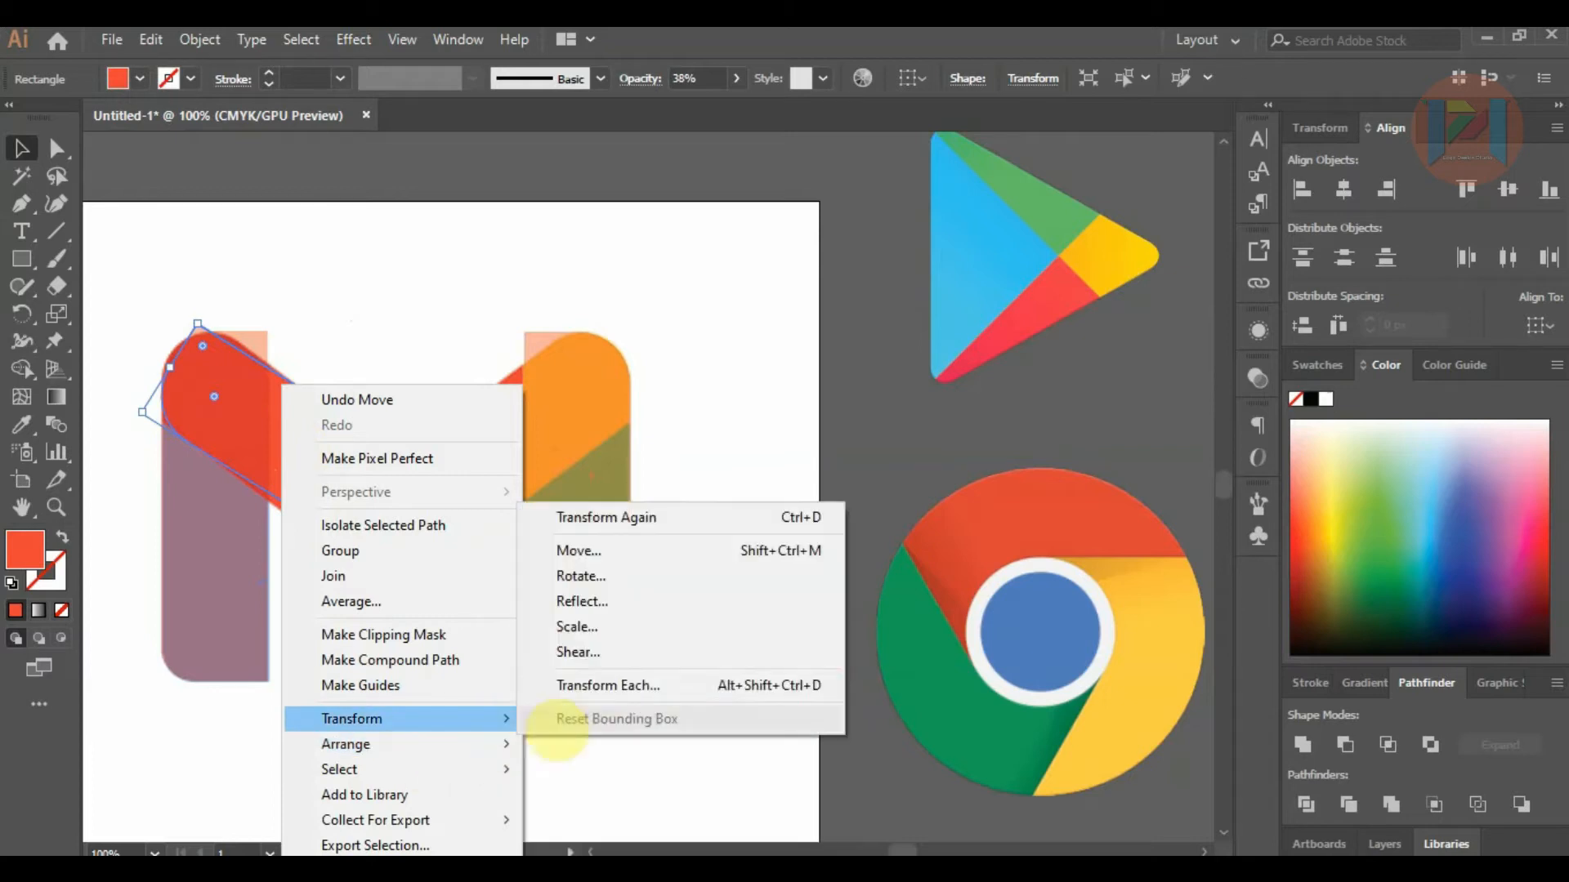
{"action": "left_click", "coordinate": [591, 606]}
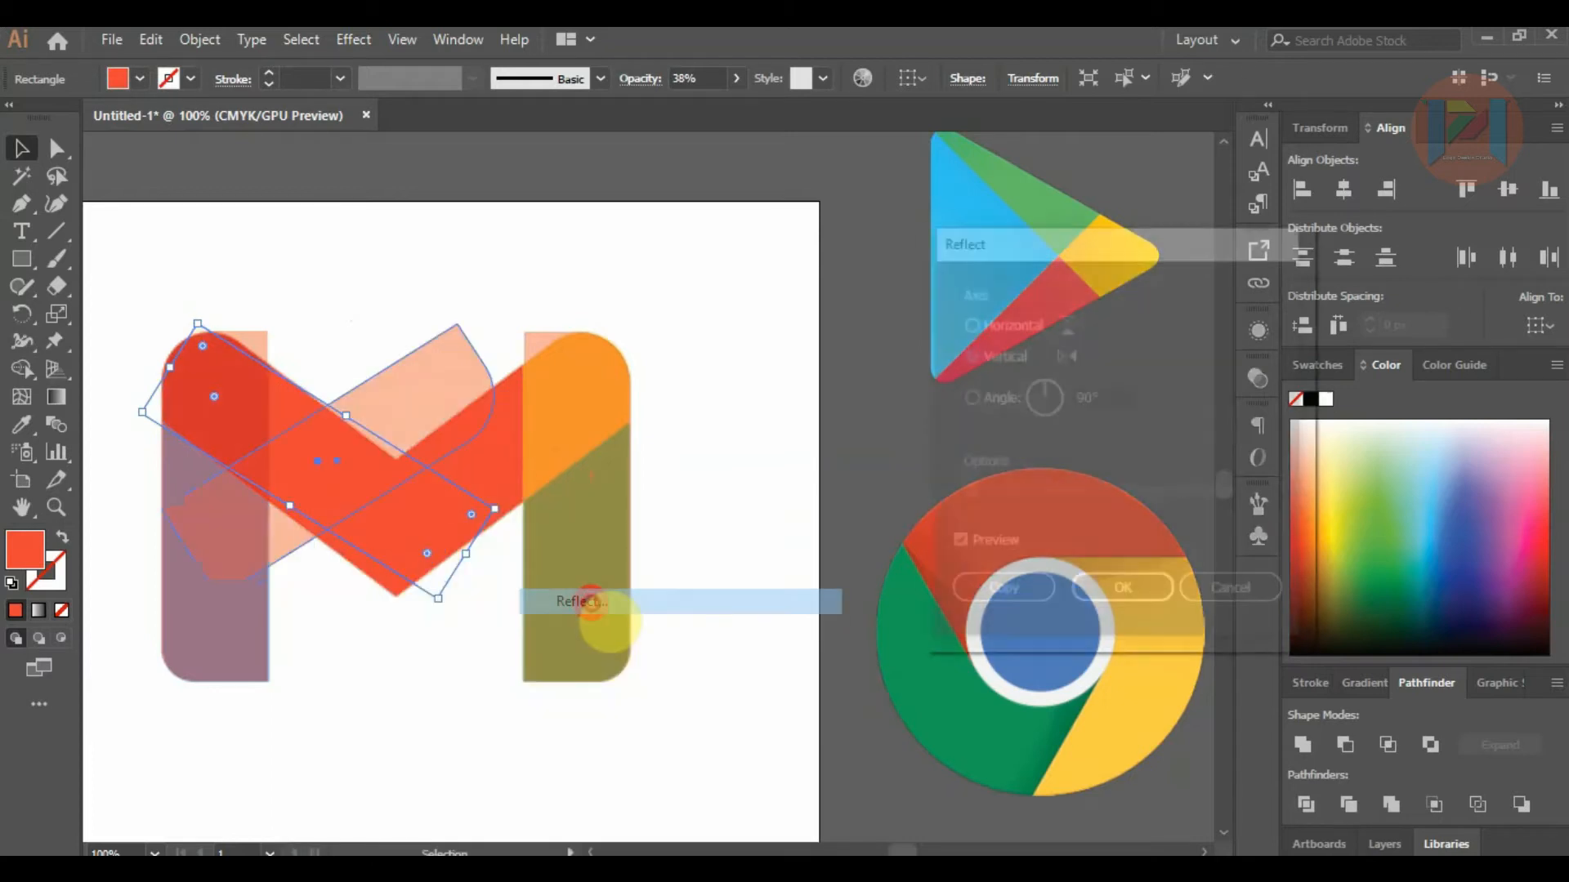
{"action": "left_click", "coordinate": [1001, 324]}
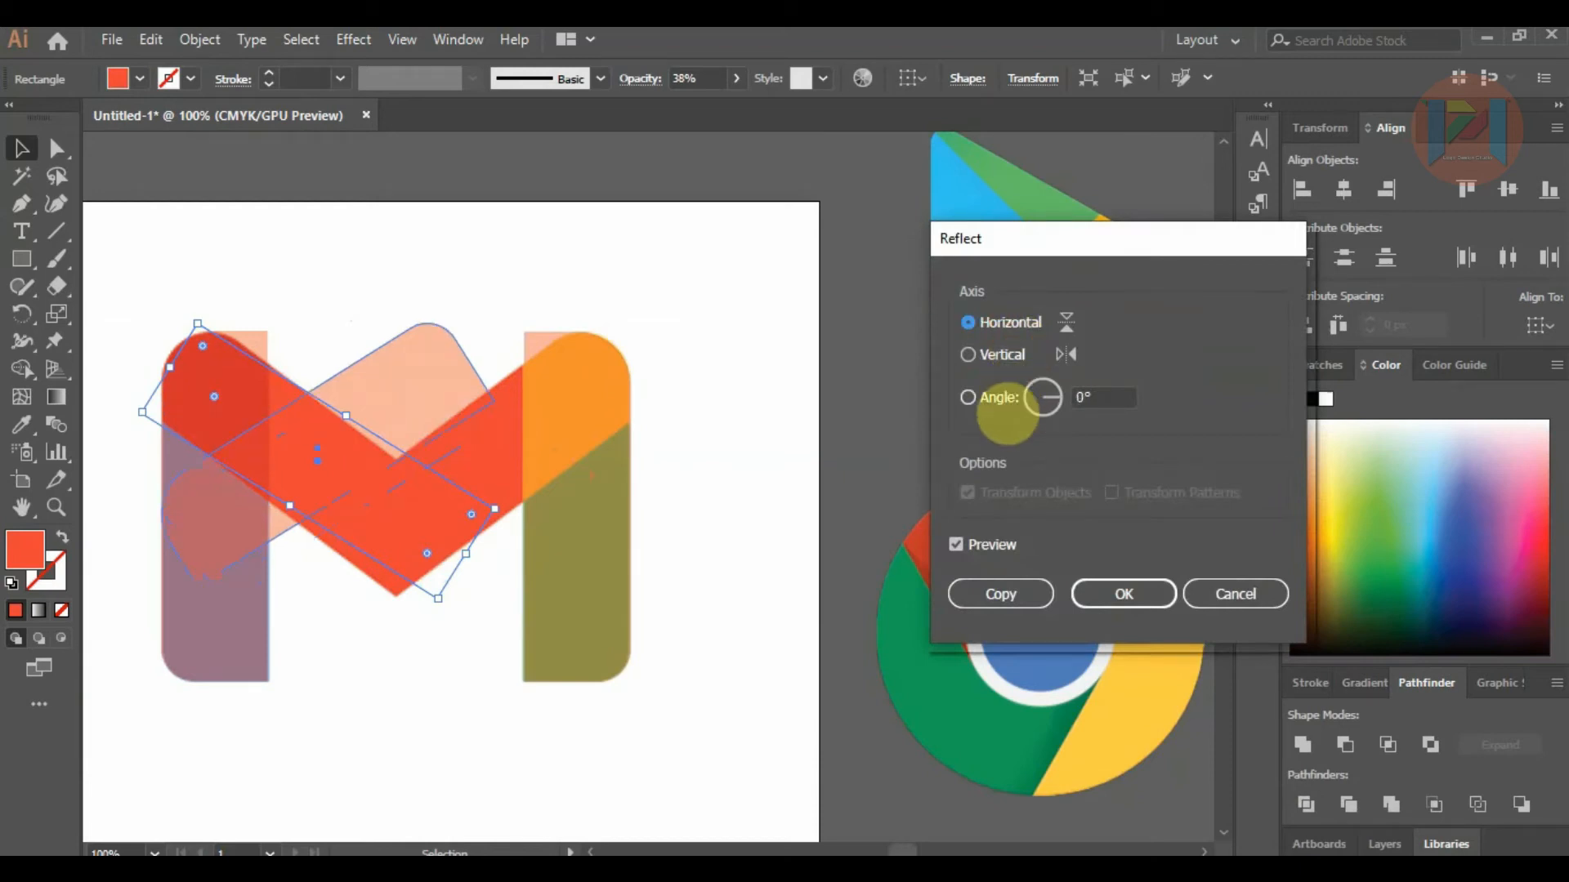
{"action": "left_click", "coordinate": [1235, 594]}
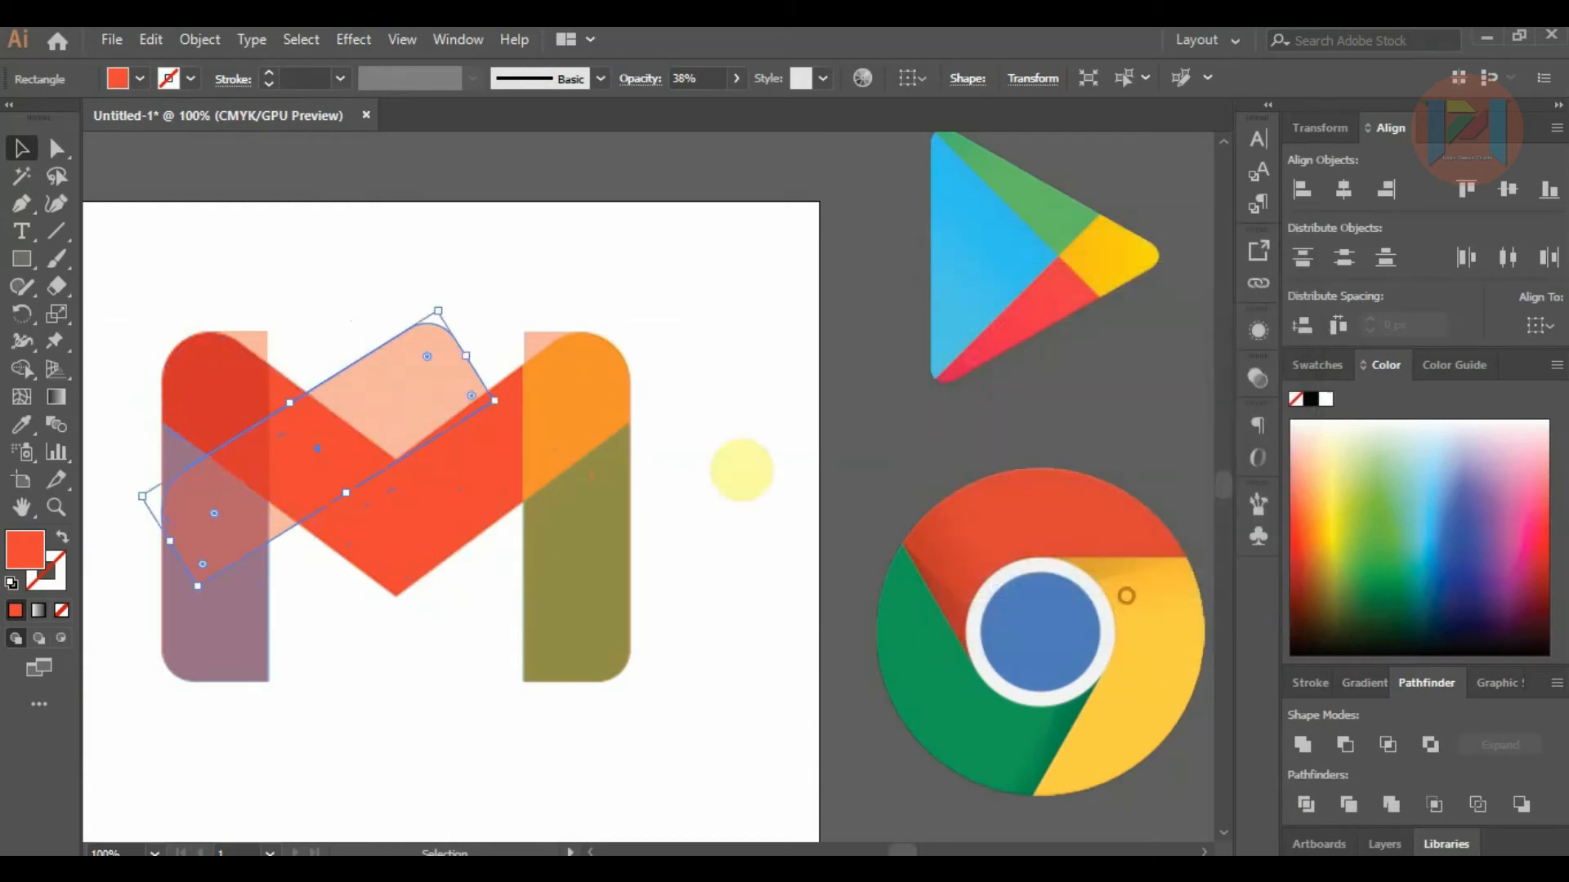
{"action": "left_click_drag", "start_coordinate": [457, 313], "coordinate": [465, 506]}
{"action": "left_click", "coordinate": [404, 303]}
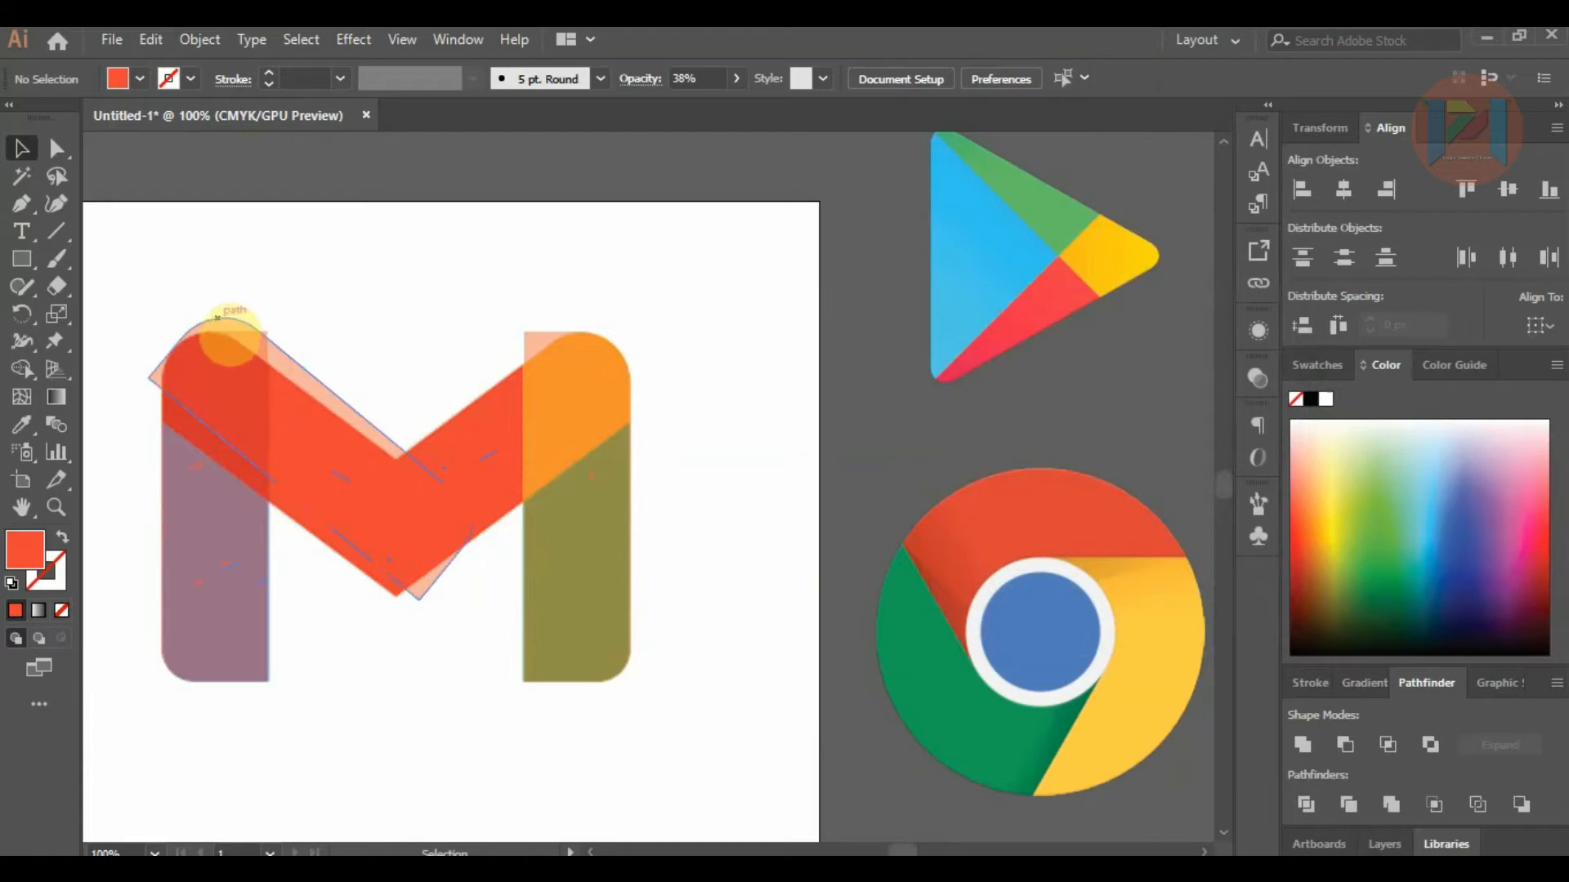
Fine-tune the diagonal bar's position and angle so its lower edge follows the M's left diagonal.
{"action": "scroll", "coordinate": [193, 335], "scroll_direction": "up", "scroll_amount": 1}
{"action": "scroll", "coordinate": [208, 352], "scroll_direction": "up", "scroll_amount": 1}
{"action": "mouse_move", "coordinate": [241, 420]}
{"action": "left_mouse_down"}
{"action": "mouse_move", "coordinate": [253, 463]}
{"action": "mouse_move", "coordinate": [237, 448]}
{"action": "left_mouse_up"}
{"action": "scroll", "coordinate": [311, 282], "scroll_direction": "down", "scroll_amount": 1}
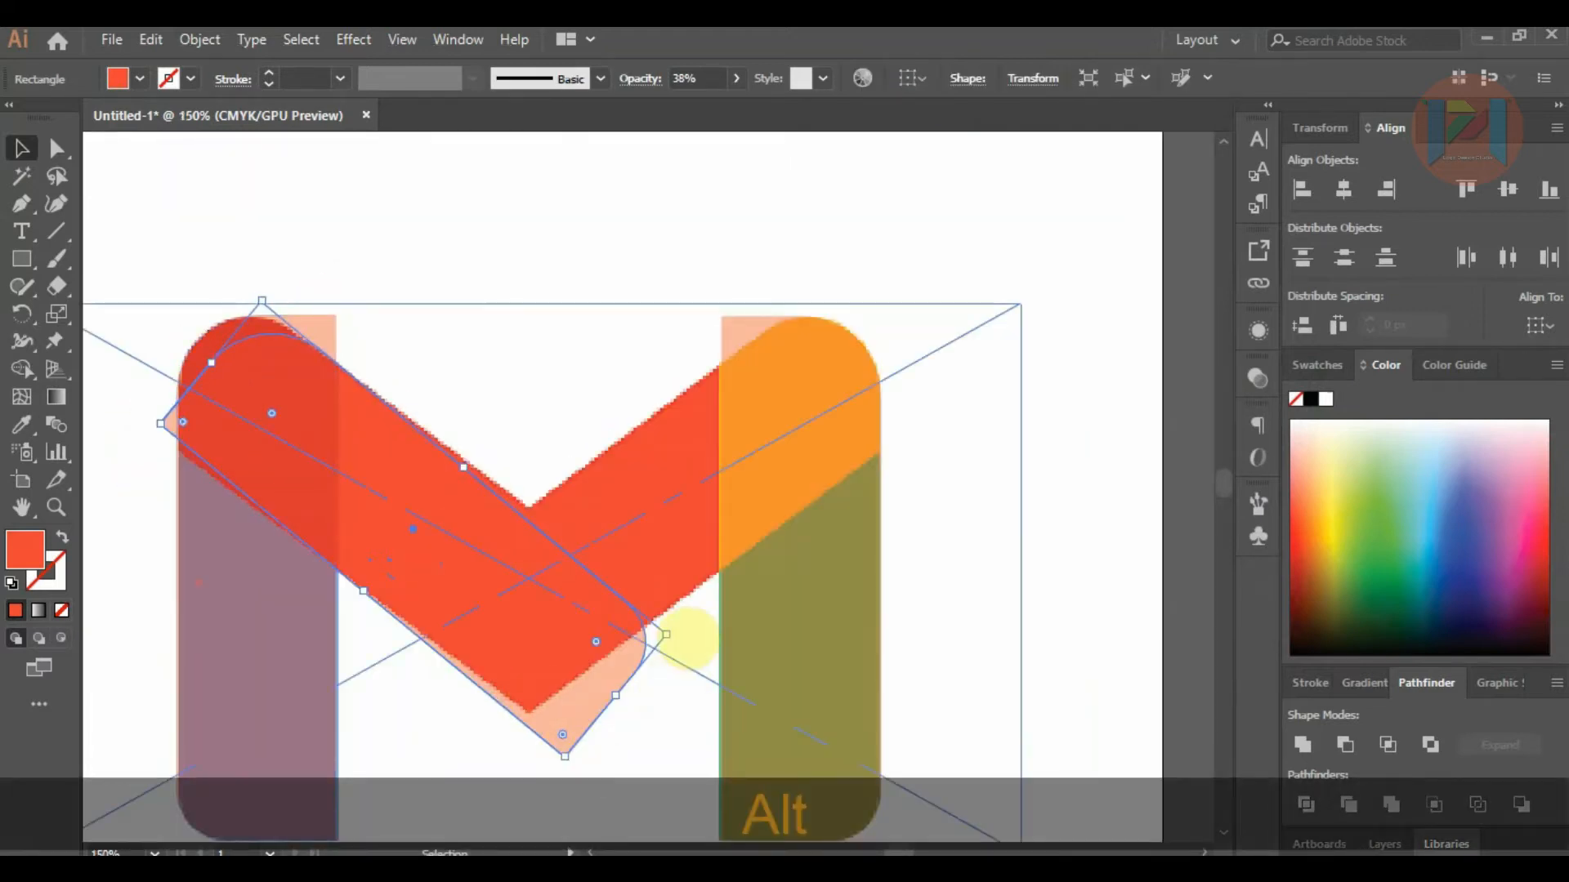
{"action": "left_click_drag", "start_coordinate": [676, 638], "coordinate": [693, 636]}
{"action": "scroll", "coordinate": [206, 430], "scroll_direction": "up", "scroll_amount": 1}
{"action": "left_click_drag", "start_coordinate": [257, 427], "coordinate": [260, 422]}
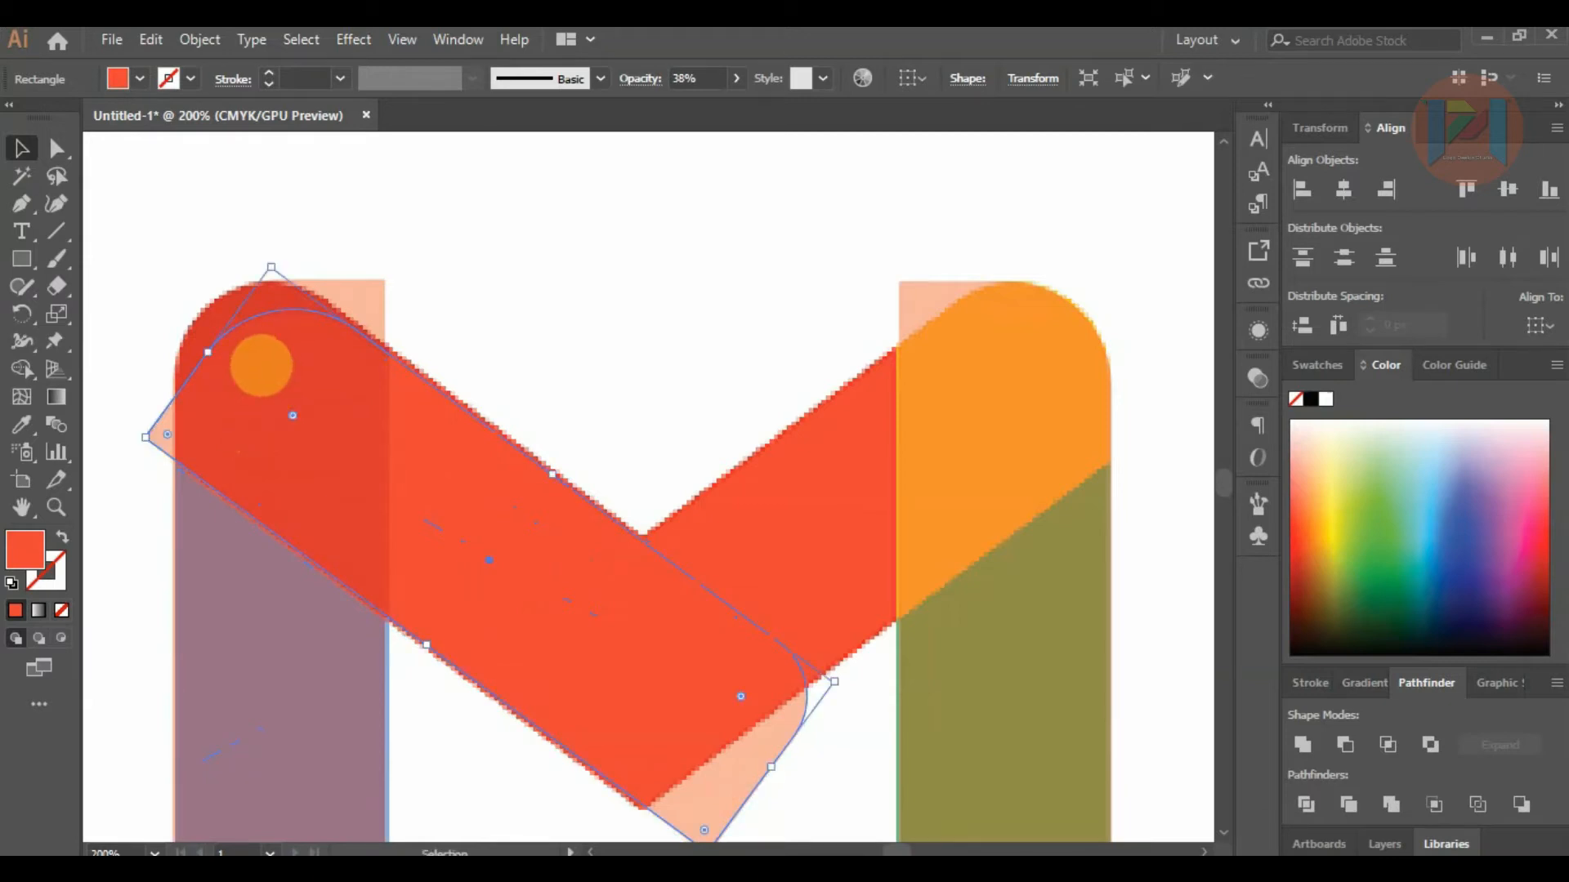
Lengthen the diagonal bar at its upper end and shift it to meet the M's rounded top-left corner.
{"action": "left_click_drag", "start_coordinate": [219, 363], "coordinate": [181, 317]}
{"action": "left_click_drag", "start_coordinate": [321, 412], "coordinate": [317, 395]}
{"action": "left_click", "coordinate": [490, 300]}
{"action": "left_click", "coordinate": [279, 232]}
{"action": "scroll", "coordinate": [279, 232], "scroll_direction": "down", "scroll_amount": 2}
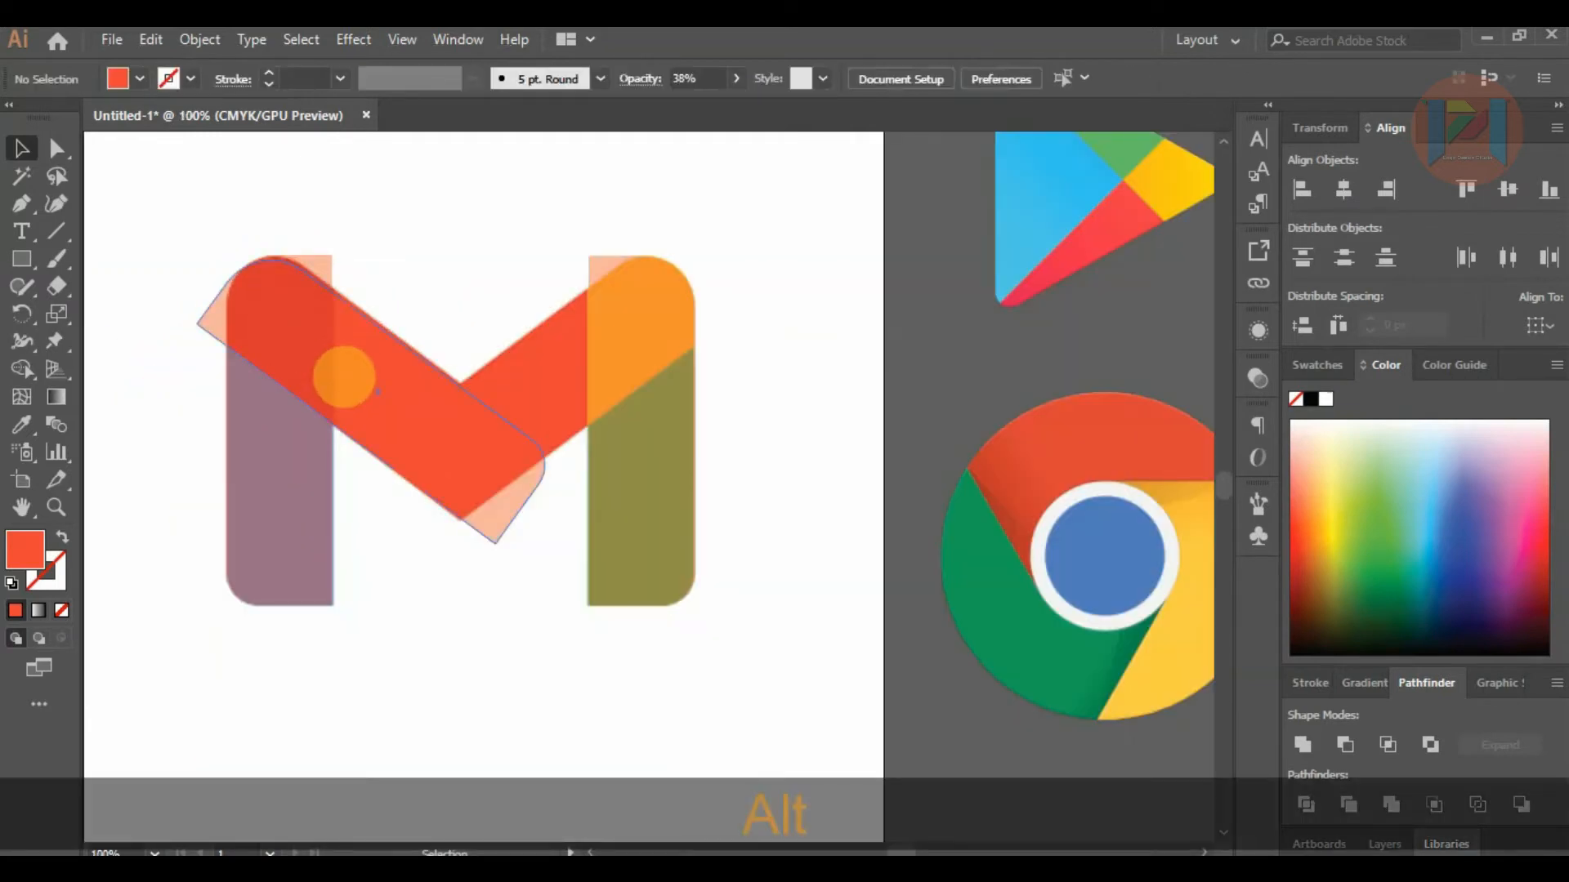
Place a duplicate of the diagonal bar beside the M's right leg, filling the duplicate pale teal and the original light blue.
{"action": "left_click", "coordinate": [344, 377]}
{"action": "left_click_drag", "start_coordinate": [344, 377], "coordinate": [722, 322]}
{"action": "left_click", "coordinate": [1438, 477]}
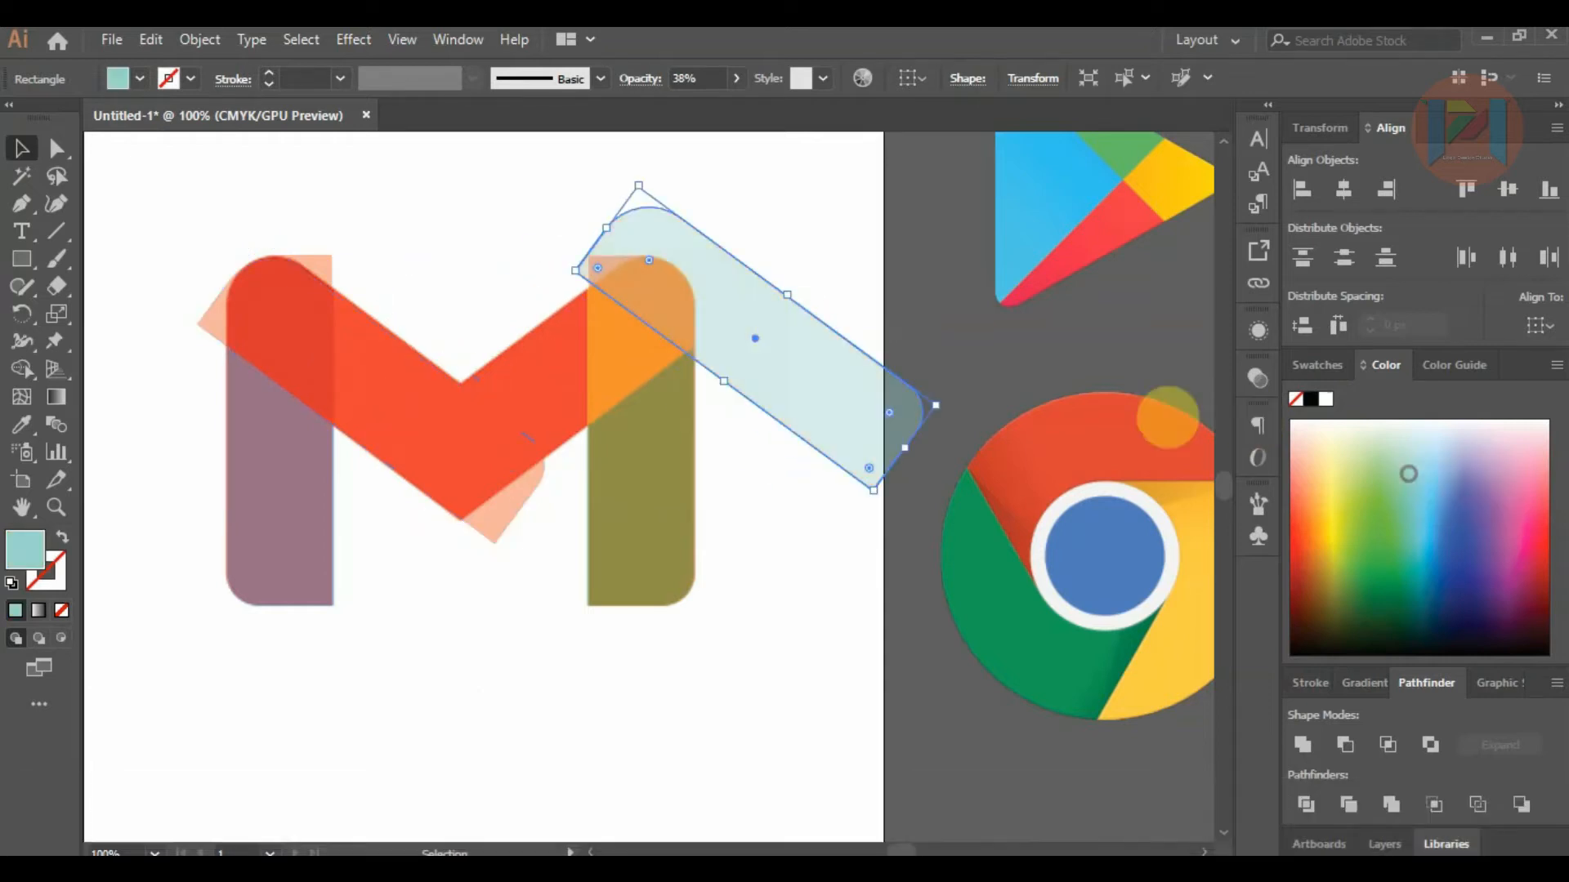
{"action": "left_click", "coordinate": [449, 426]}
{"action": "left_click", "coordinate": [1419, 465]}
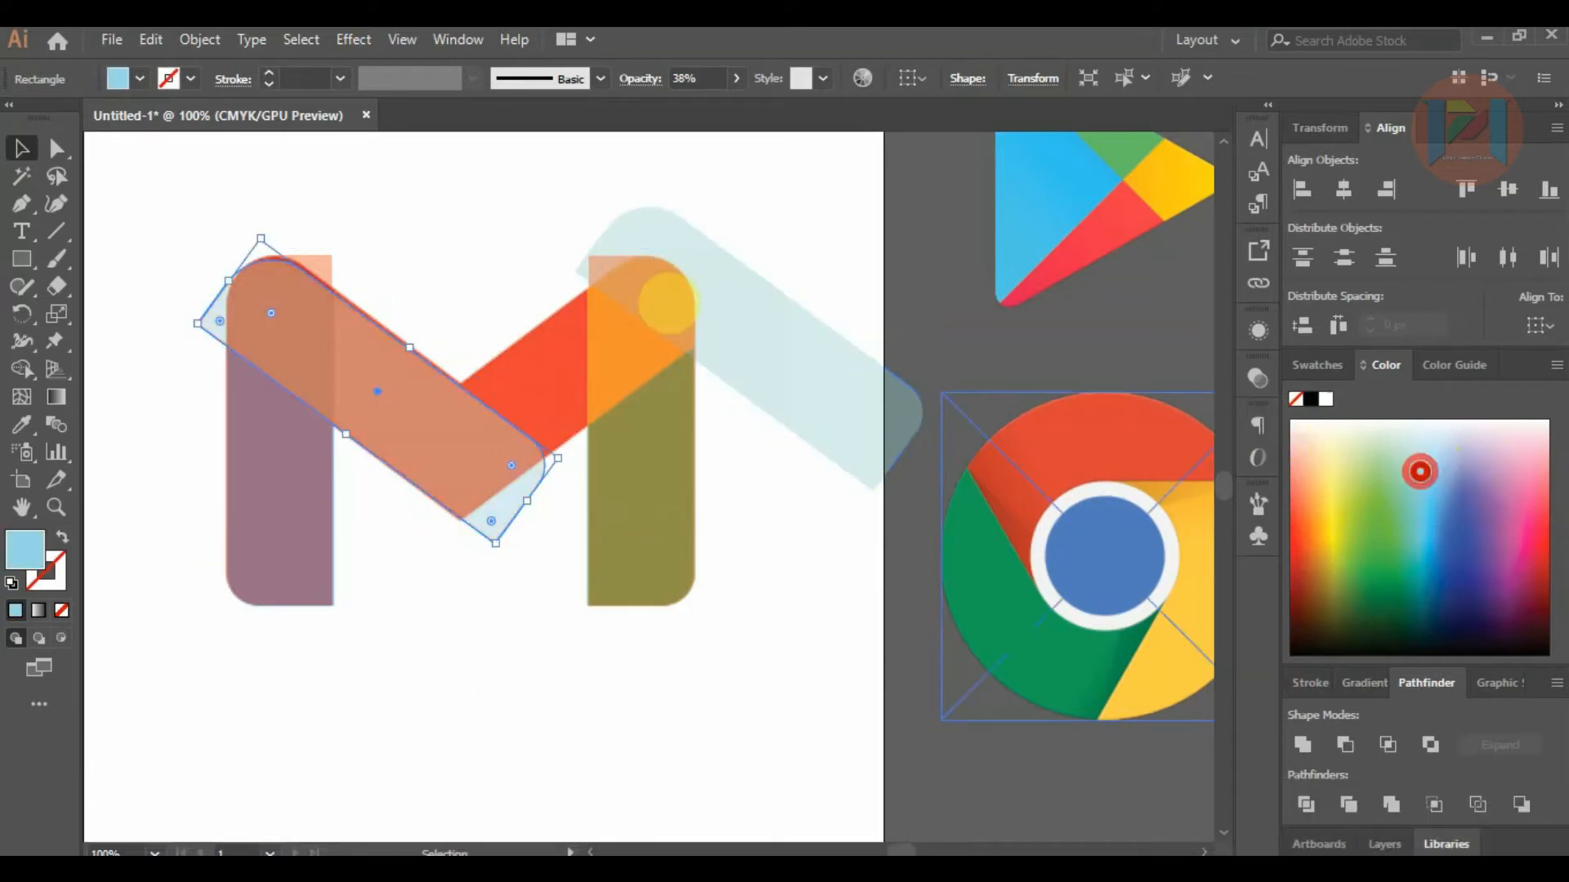
{"action": "left_click", "coordinate": [360, 192]}
Rotate the pale teal bar to slope upward to the right and move it over the M's right diagonal.
{"action": "left_click", "coordinate": [755, 297]}
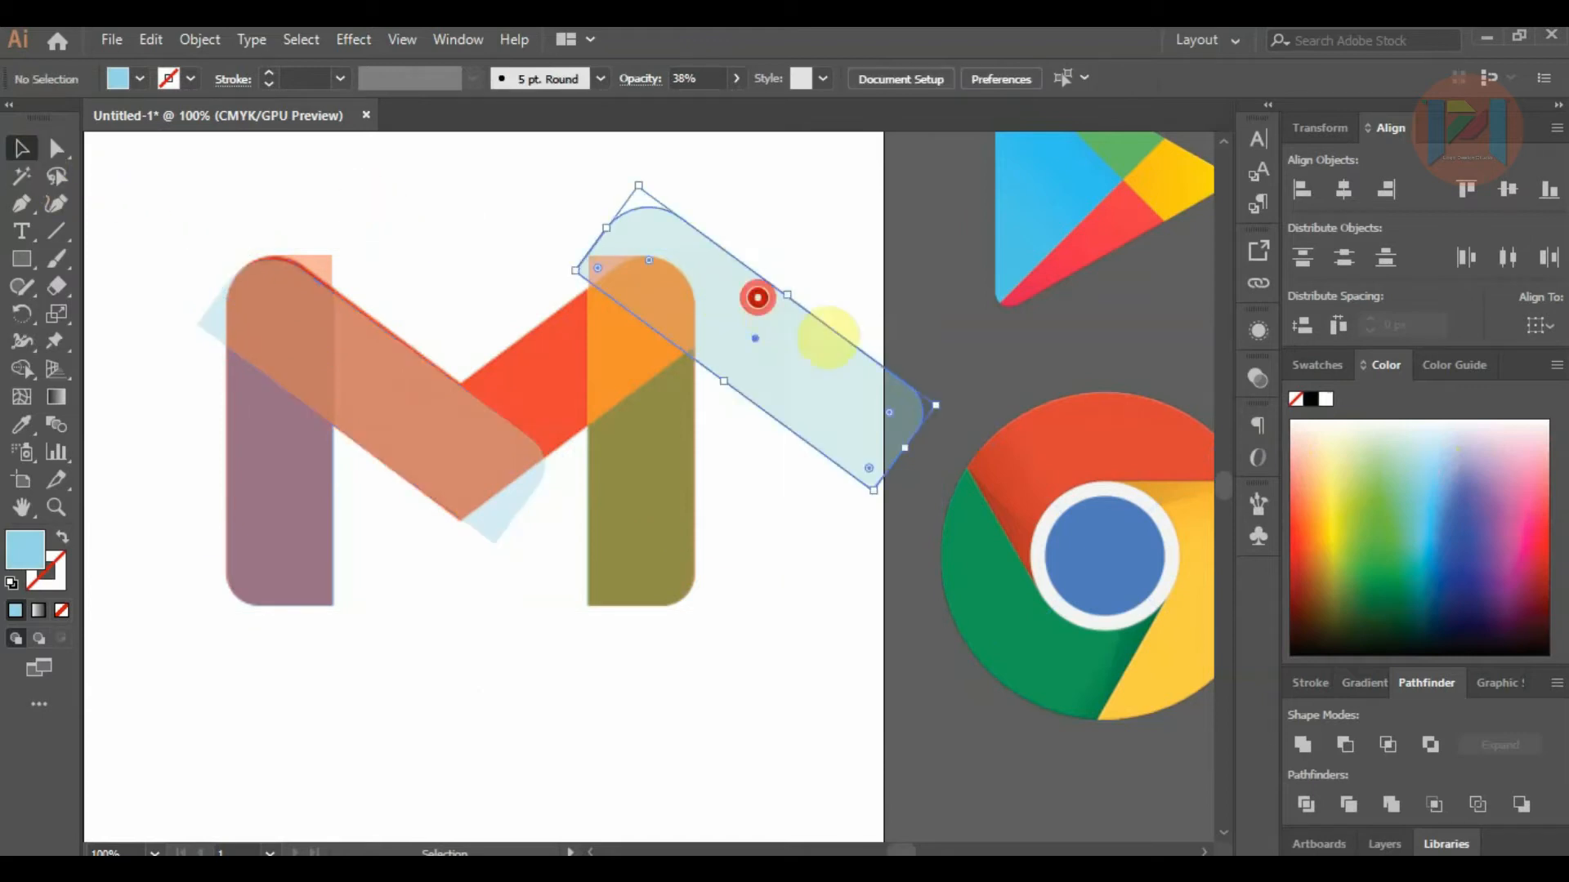
{"action": "mouse_move", "coordinate": [941, 411]}
{"action": "left_mouse_down"}
{"action": "mouse_move", "coordinate": [893, 361]}
{"action": "mouse_move", "coordinate": [931, 384]}
{"action": "left_mouse_up"}
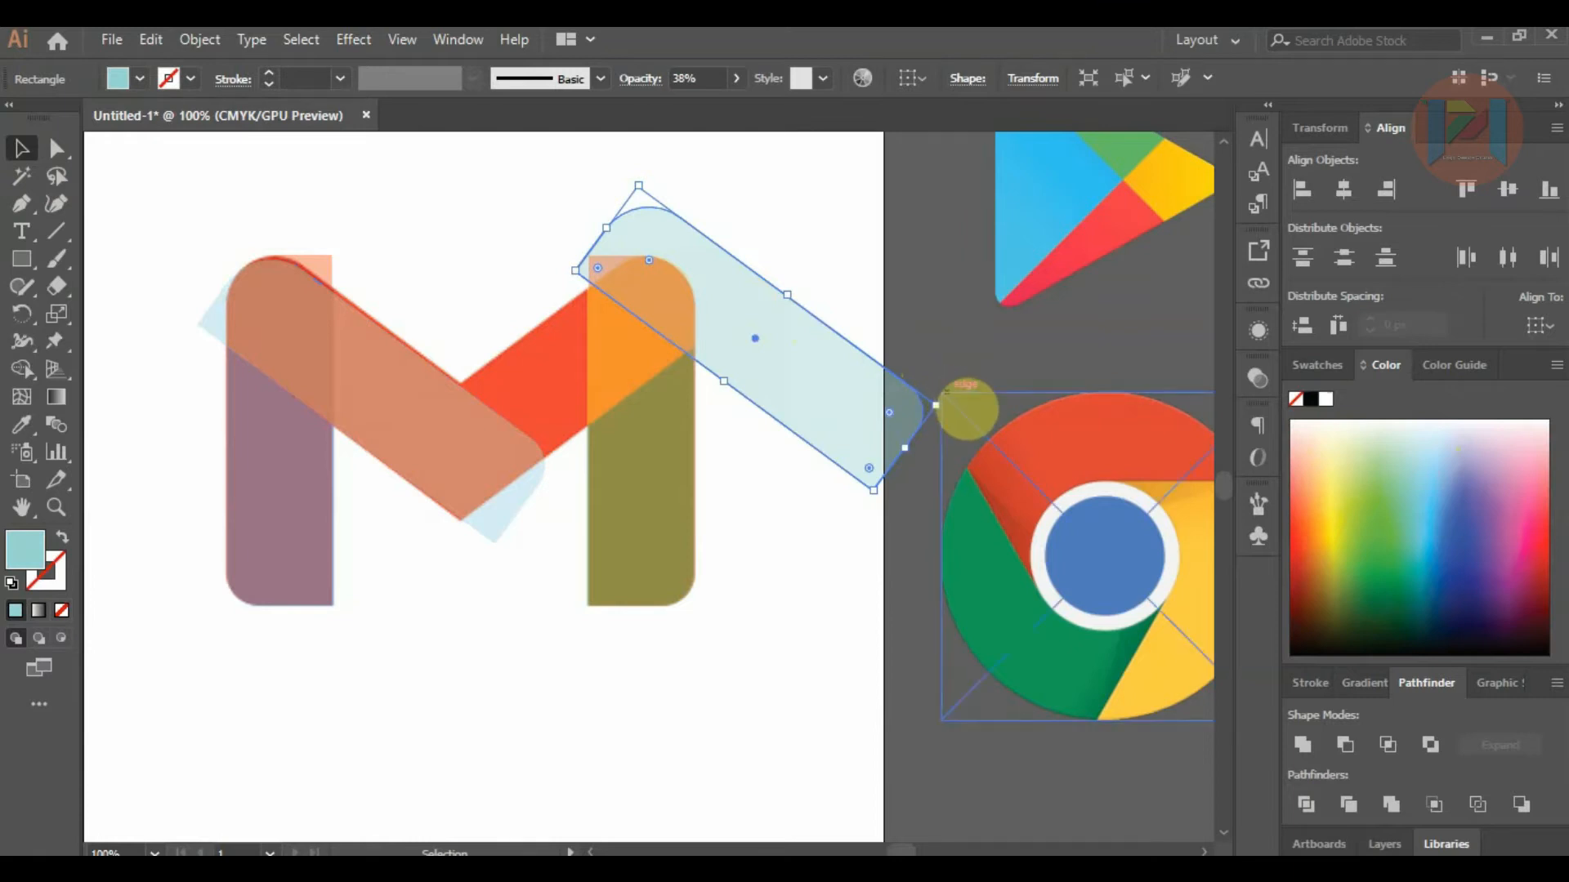
{"action": "left_click_drag", "start_coordinate": [886, 510], "coordinate": [392, 385]}
{"action": "left_click", "coordinate": [792, 312]}
{"action": "left_click_drag", "start_coordinate": [792, 312], "coordinate": [576, 379]}
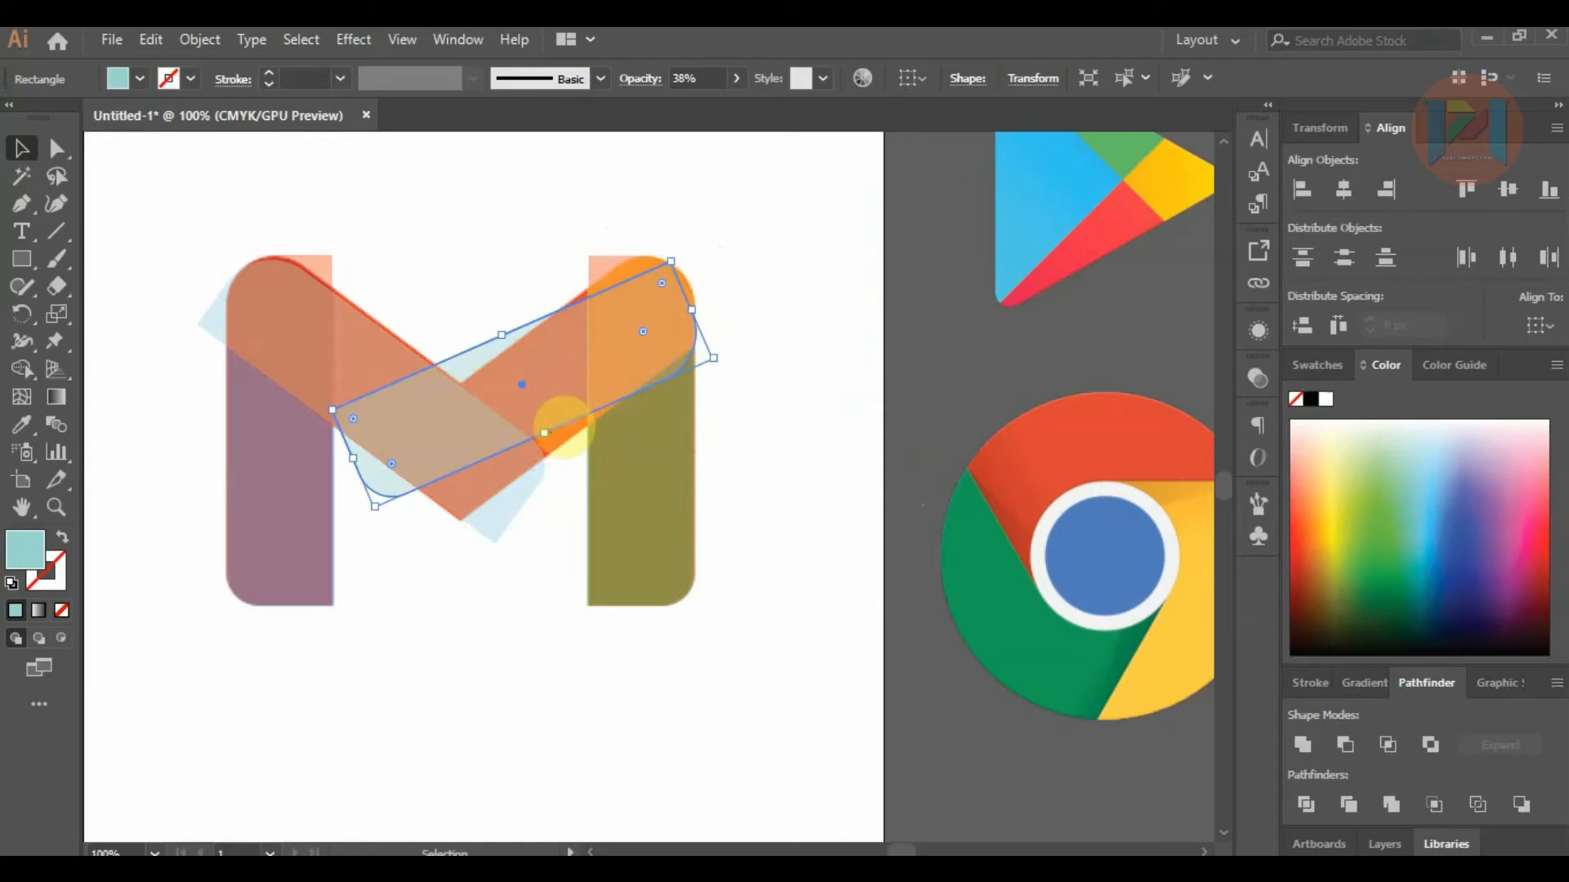
Reflect the pale teal bar across the horizontal axis.
{"action": "right_click", "coordinate": [545, 385]}
{"action": "mouse_move", "coordinate": [690, 745]}
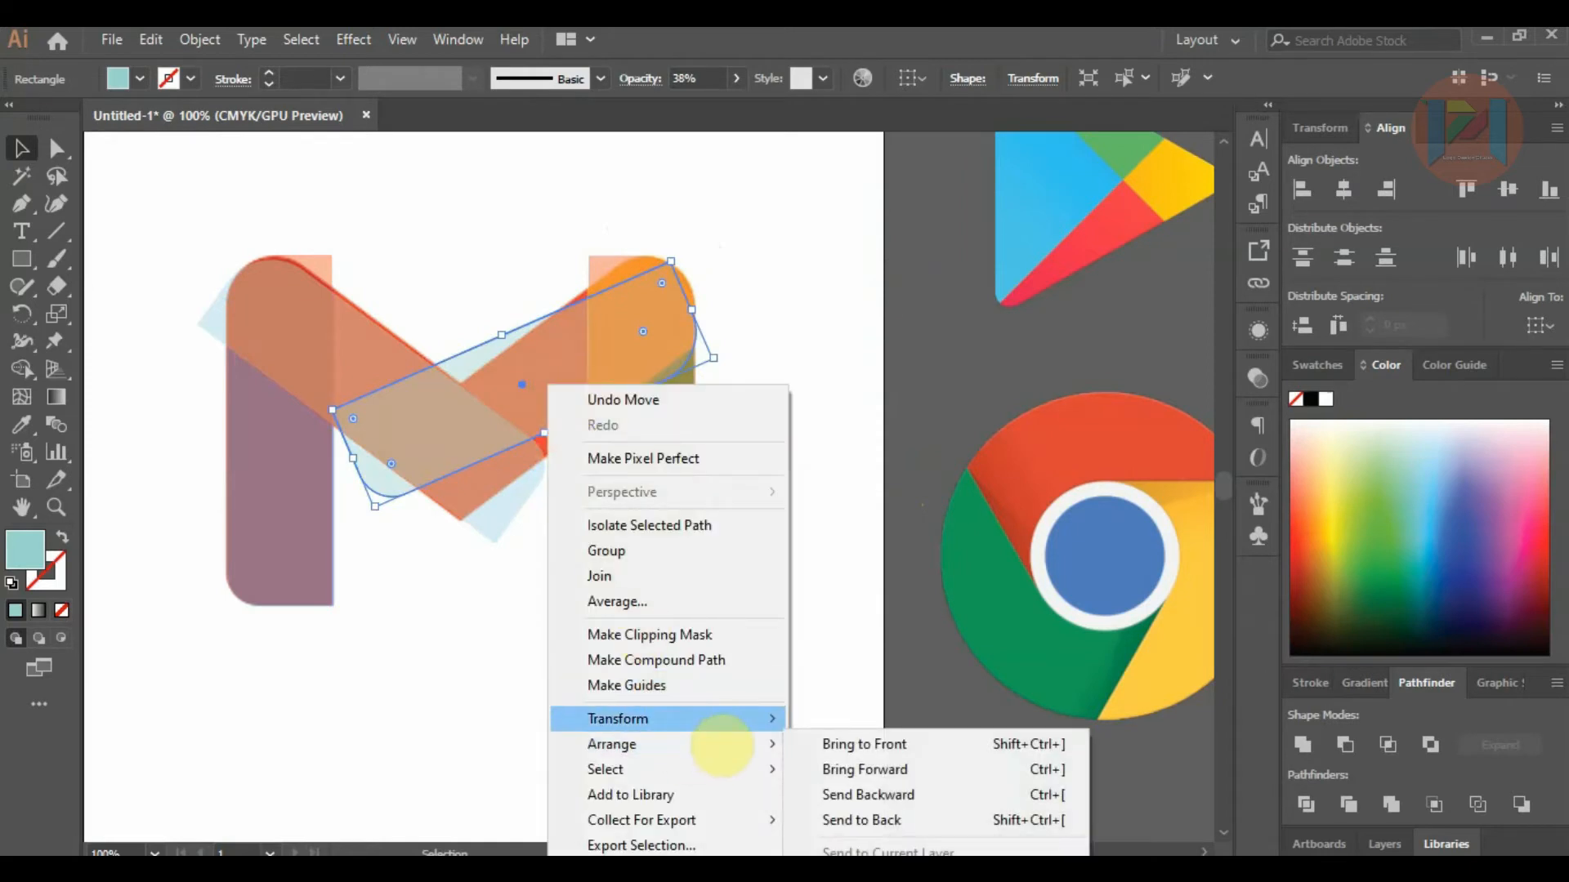
{"action": "mouse_move", "coordinate": [719, 721]}
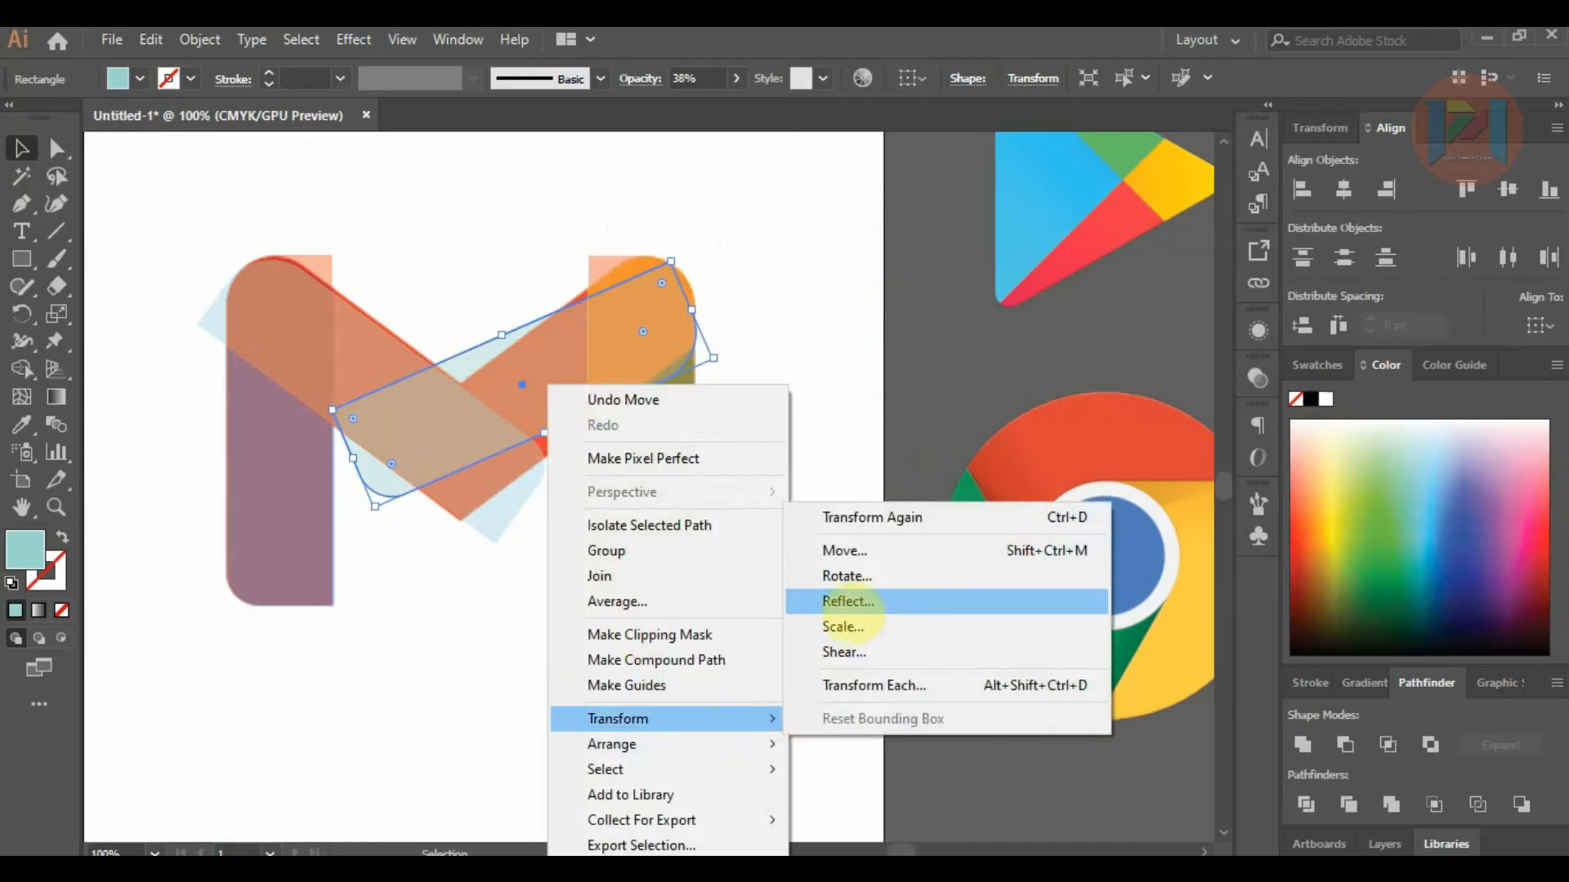
{"action": "left_click", "coordinate": [841, 602]}
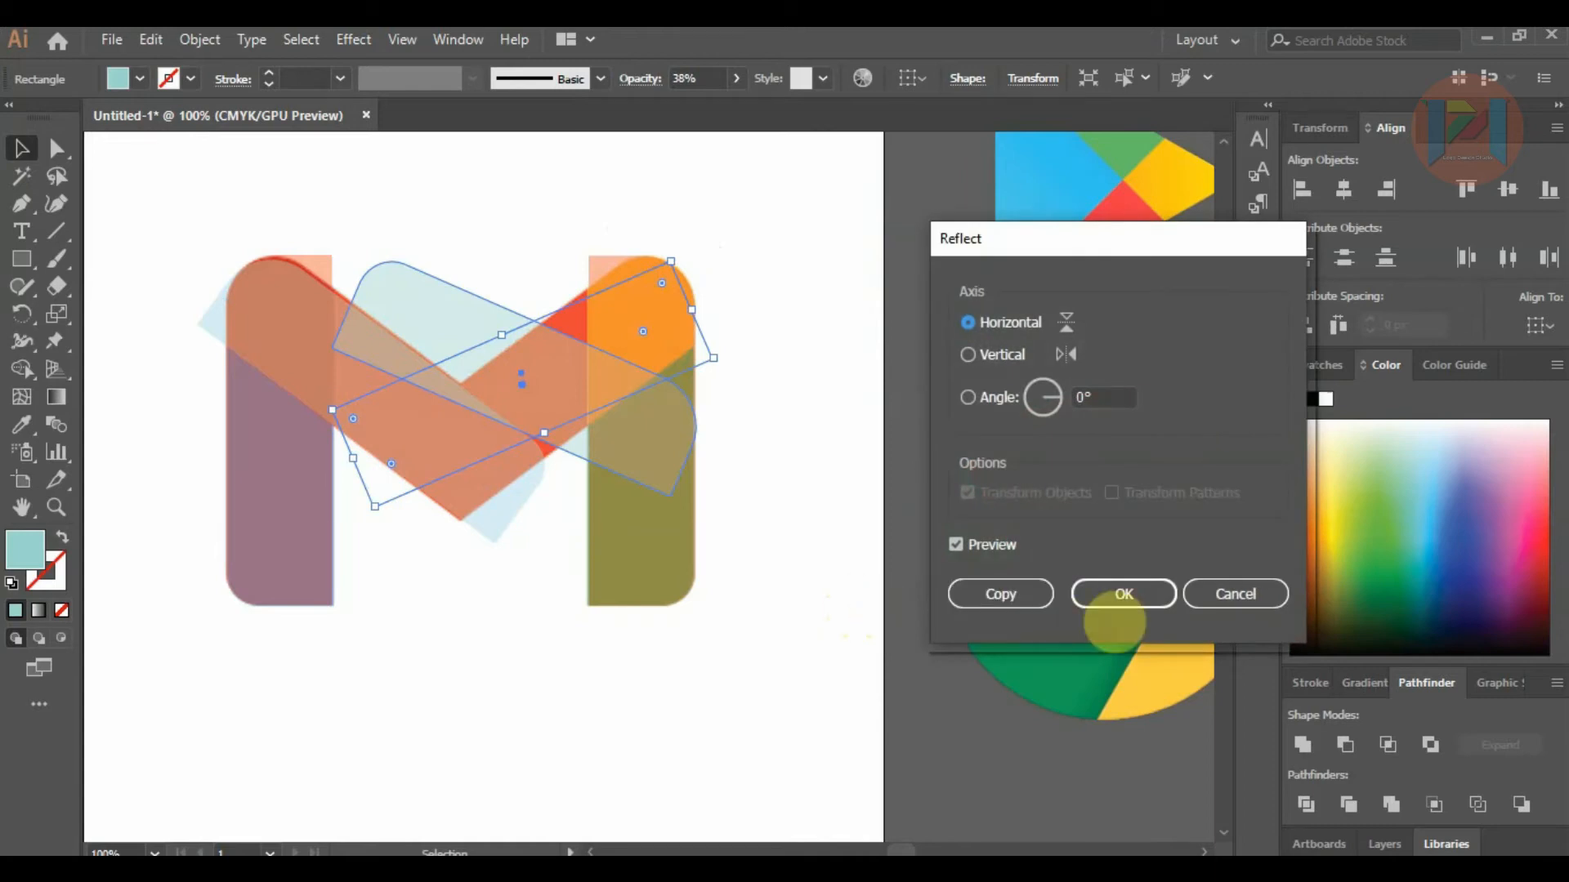
{"action": "left_click", "coordinate": [1124, 594]}
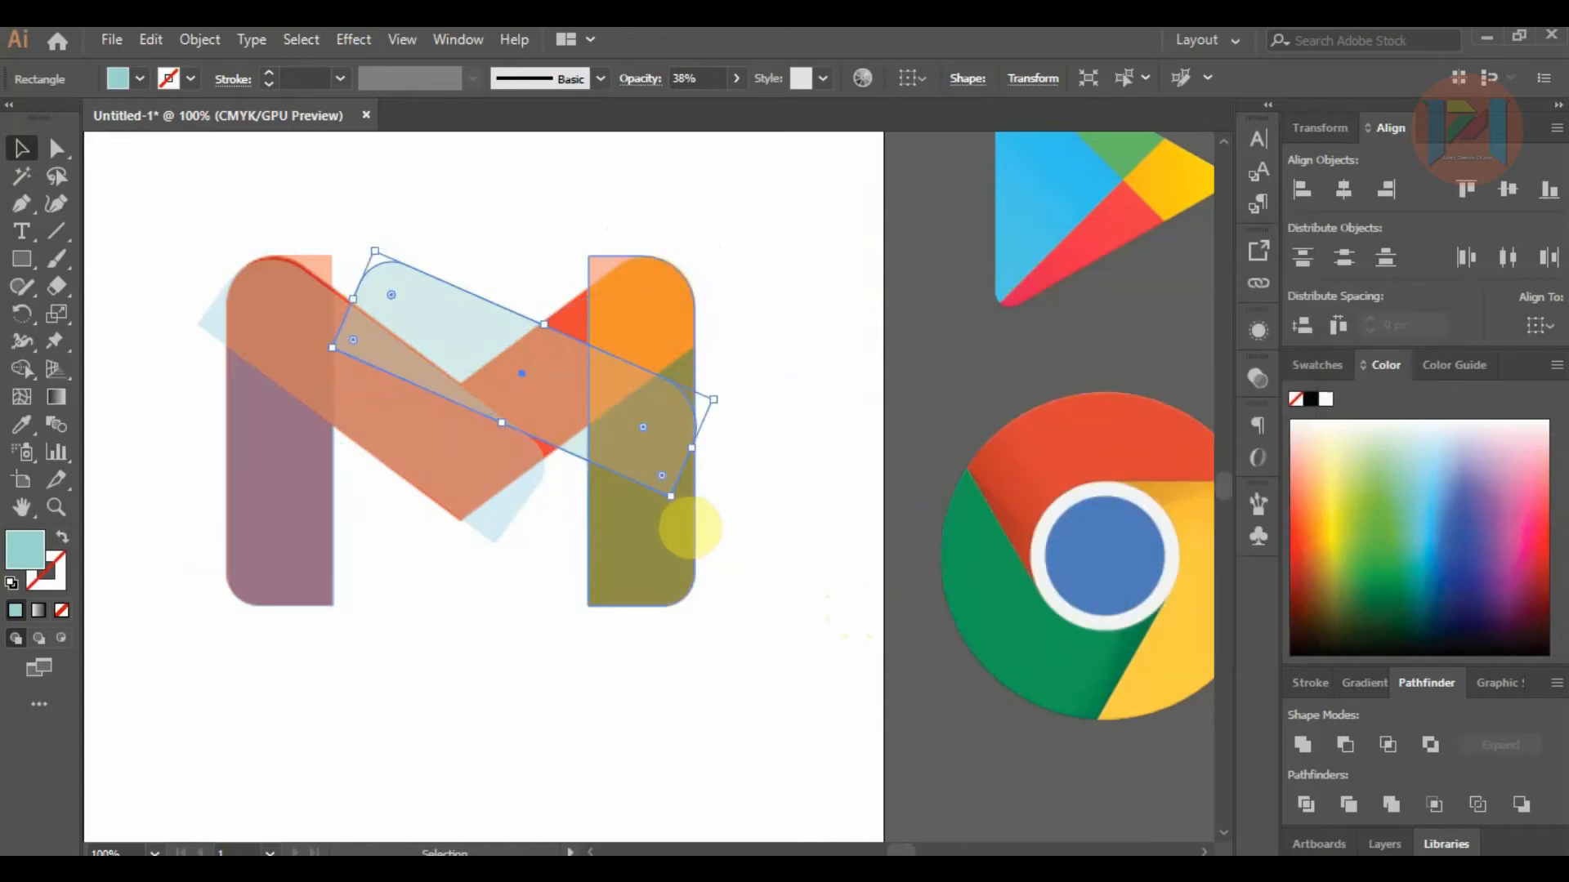
Rotate and reposition the reflected teal bar so it follows the slope of the M's right diagonal.
{"action": "left_click_drag", "start_coordinate": [723, 398], "coordinate": [688, 203]}
{"action": "scroll", "coordinate": [490, 392], "scroll_direction": "up", "scroll_amount": 2}
{"action": "left_click_drag", "start_coordinate": [543, 412], "coordinate": [564, 422]}
{"action": "left_click_drag", "start_coordinate": [907, 353], "coordinate": [903, 291]}
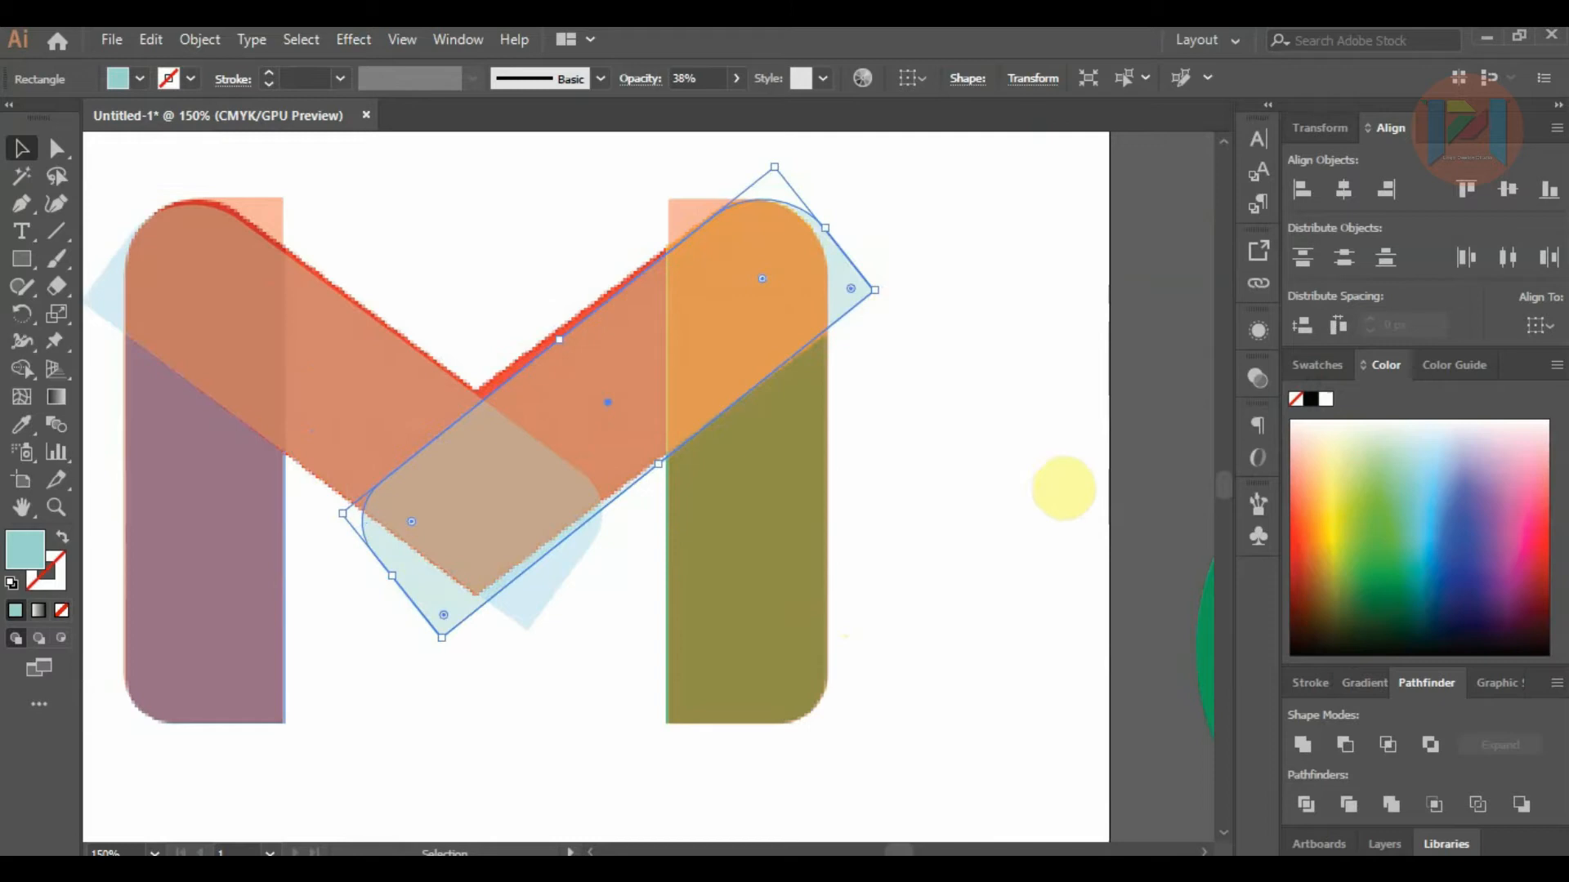
Reposition the teal bar and adjust its rotation to line up with the reference M's right diagonal.
{"action": "left_click", "coordinate": [1060, 486]}
{"action": "left_click_drag", "start_coordinate": [607, 402], "coordinate": [626, 435]}
{"action": "left_click_drag", "start_coordinate": [888, 295], "coordinate": [878, 292]}
{"action": "left_click_drag", "start_coordinate": [794, 311], "coordinate": [794, 310]}
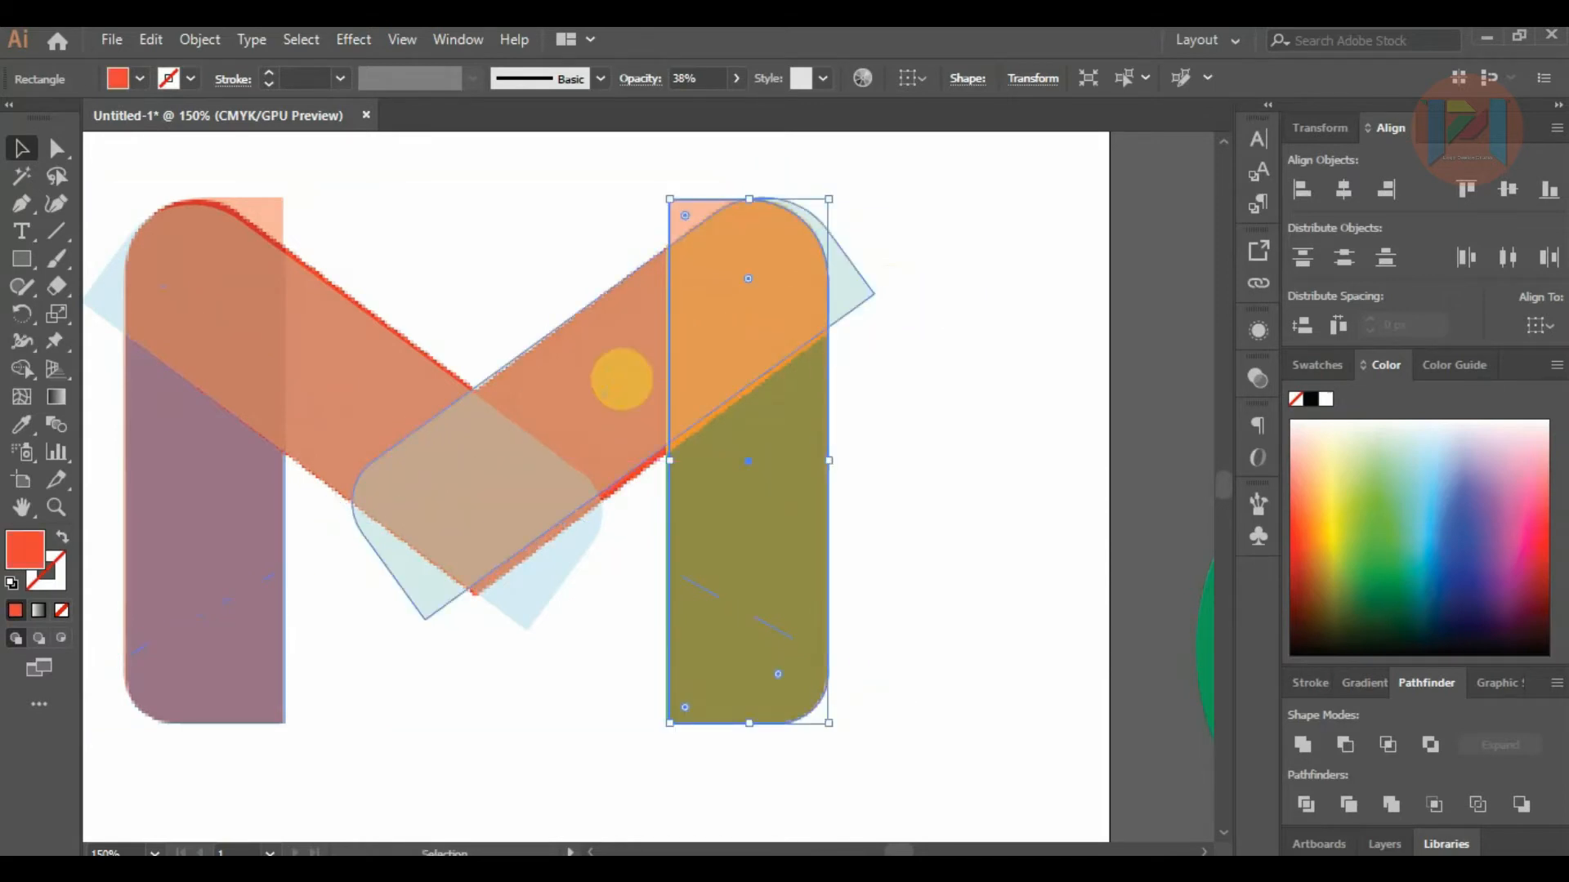
{"action": "left_click", "coordinate": [599, 367]}
{"action": "left_click_drag", "start_coordinate": [602, 365], "coordinate": [605, 391]}
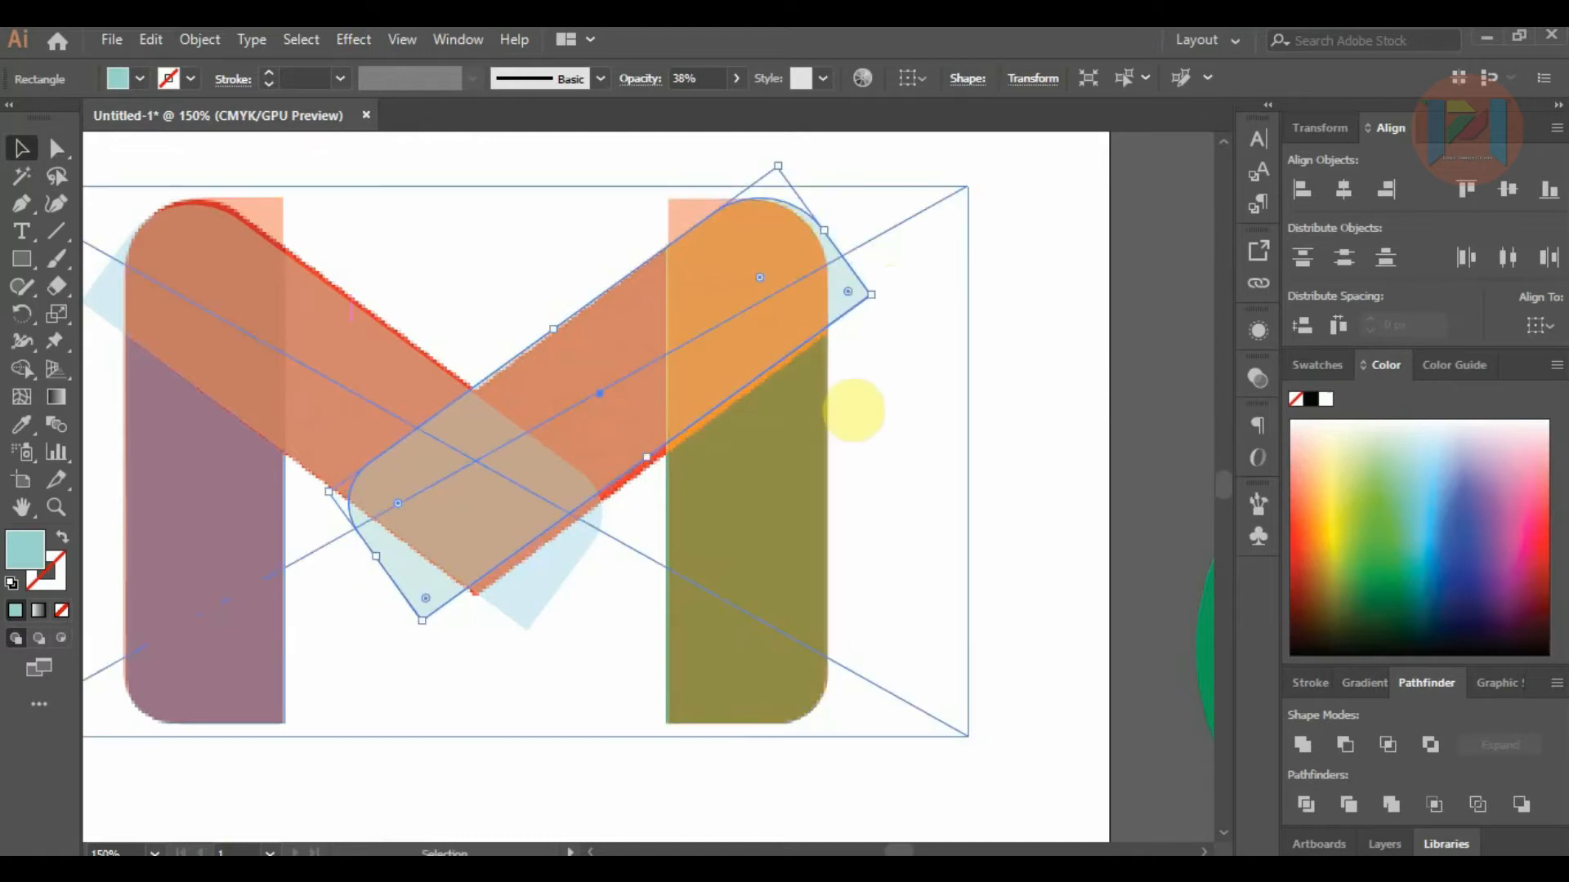
Nudge the teal bar in small steps until its rounded end meets the right leg's outer curve.
{"action": "key", "text": "Down"}
{"action": "key", "text": "Down"}
{"action": "key", "text": "Left"}
{"action": "key", "text": "Left"}
{"action": "key", "text": "Up"}
{"action": "key", "text": "Left"}
{"action": "key", "text": "Down"}
{"action": "key", "text": "Up"}
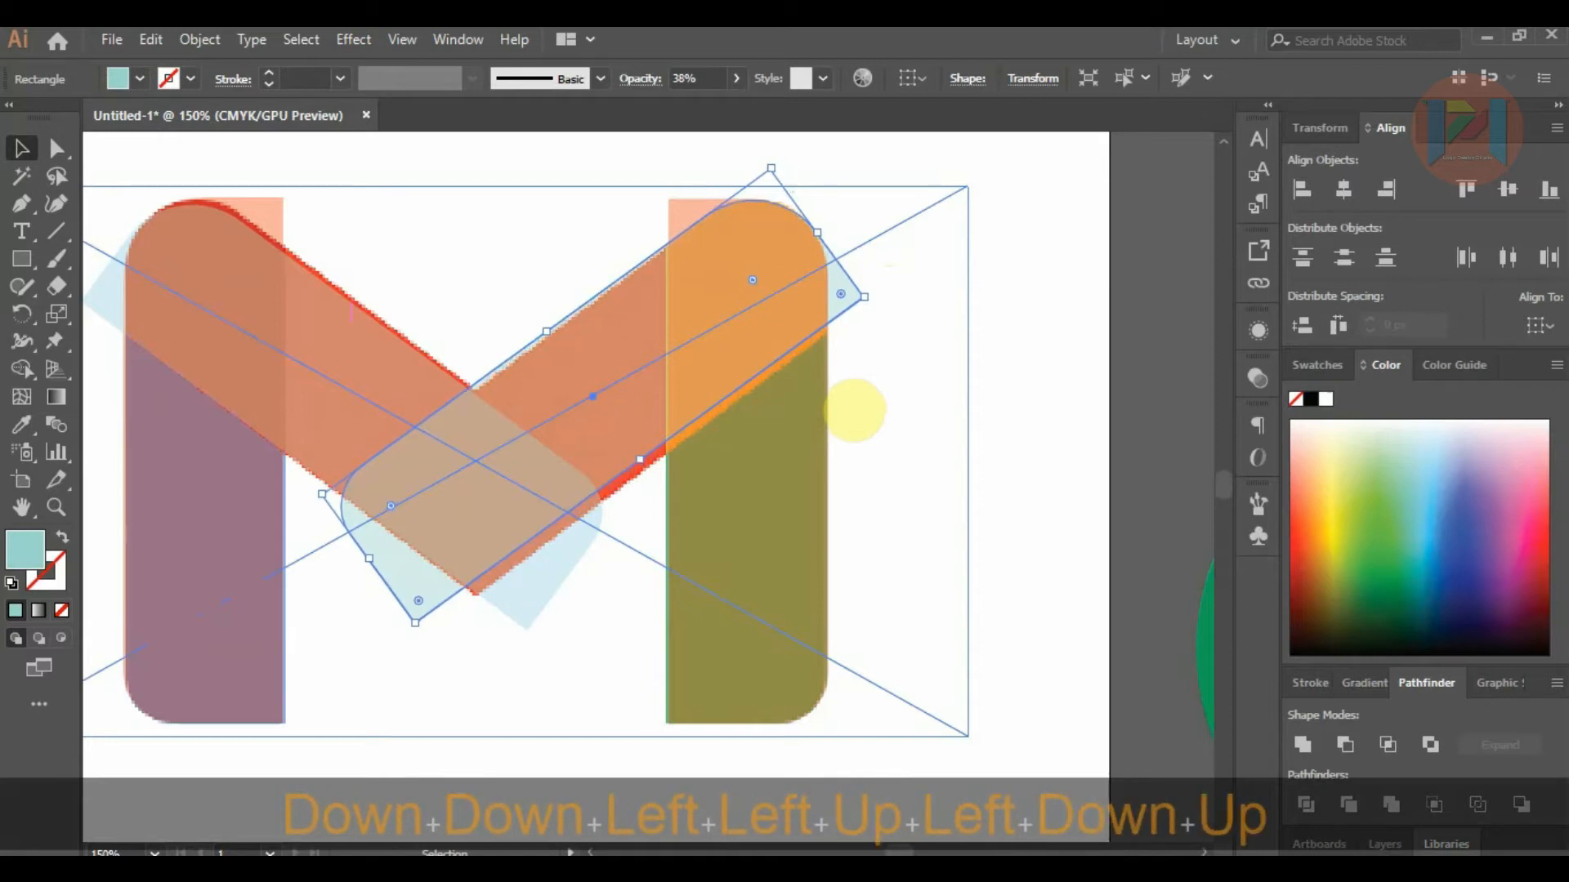
Align the top edges of the teal and light blue diagonal bars.
{"action": "left_click", "coordinate": [343, 350], "text": "shift"}
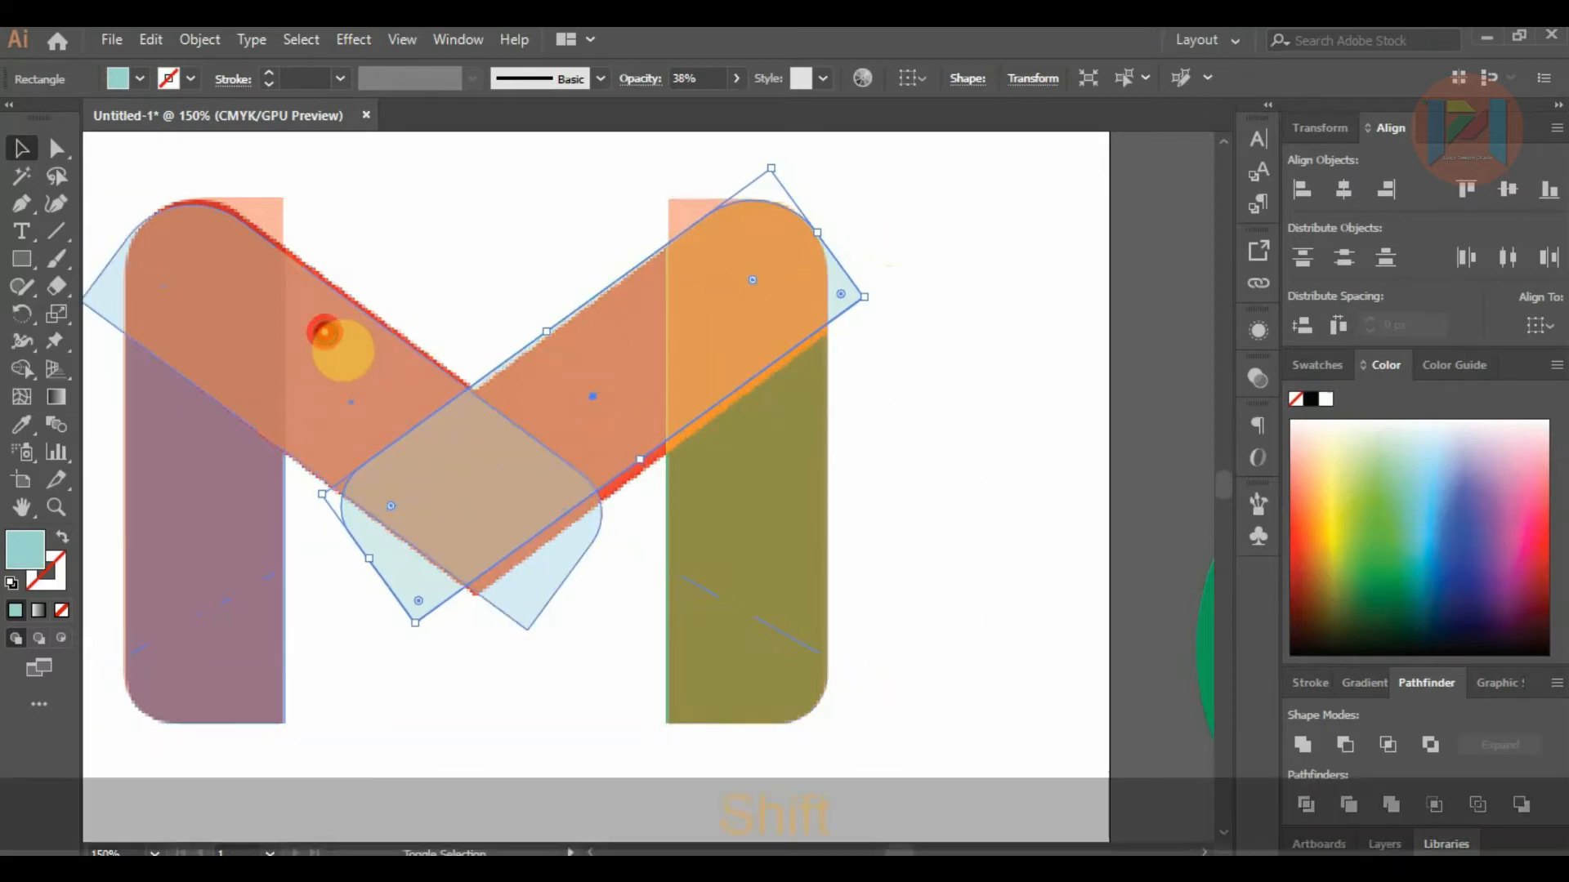
{"action": "left_click", "coordinate": [1467, 189]}
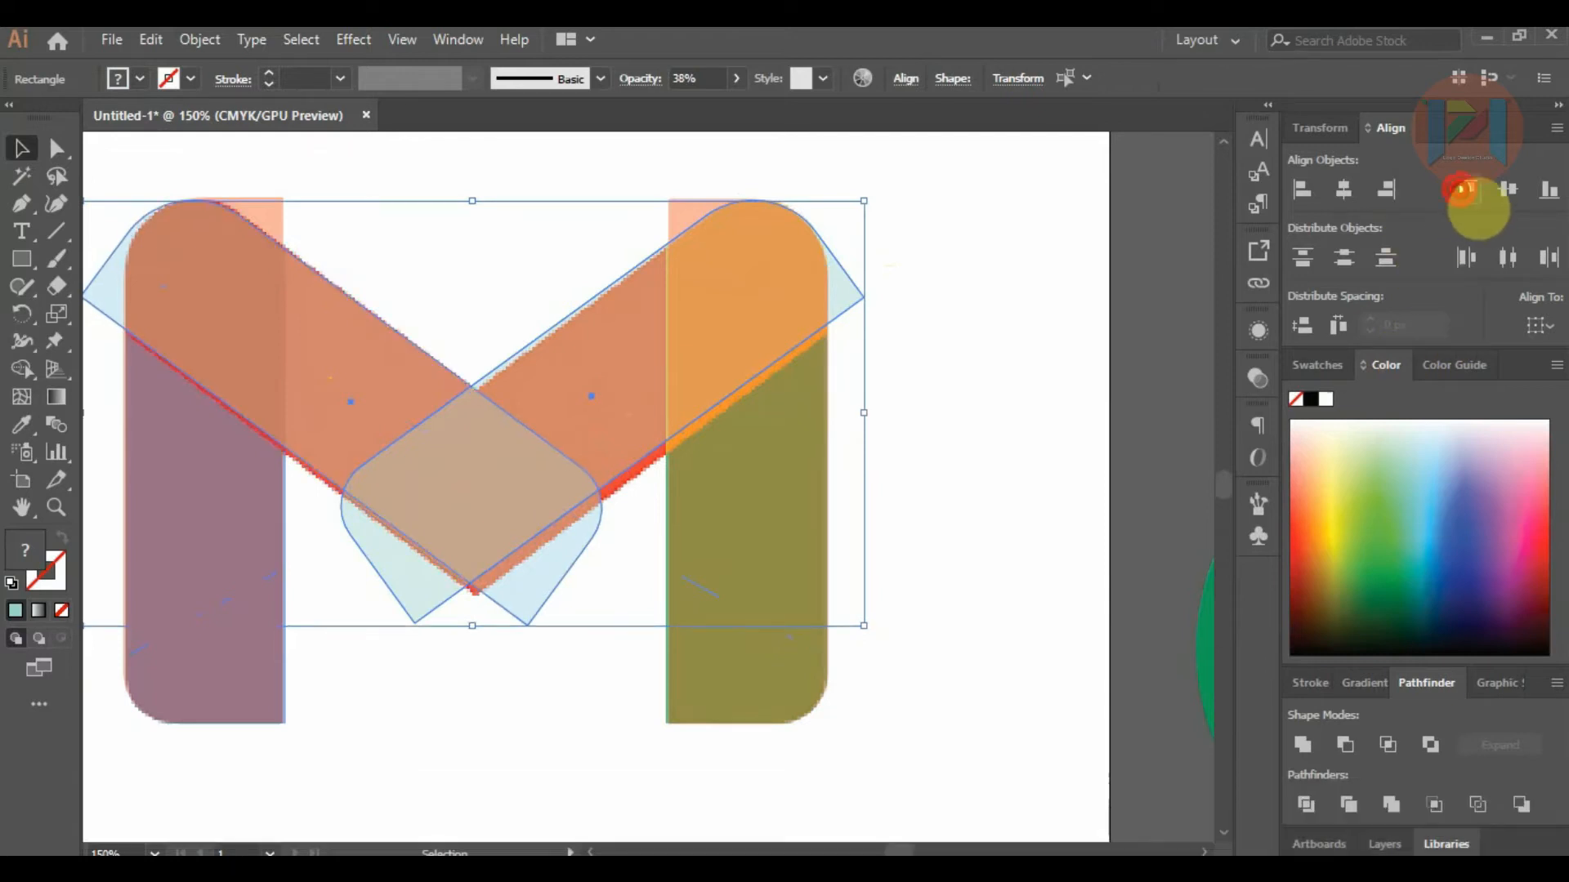
{"action": "left_click", "coordinate": [1069, 380]}
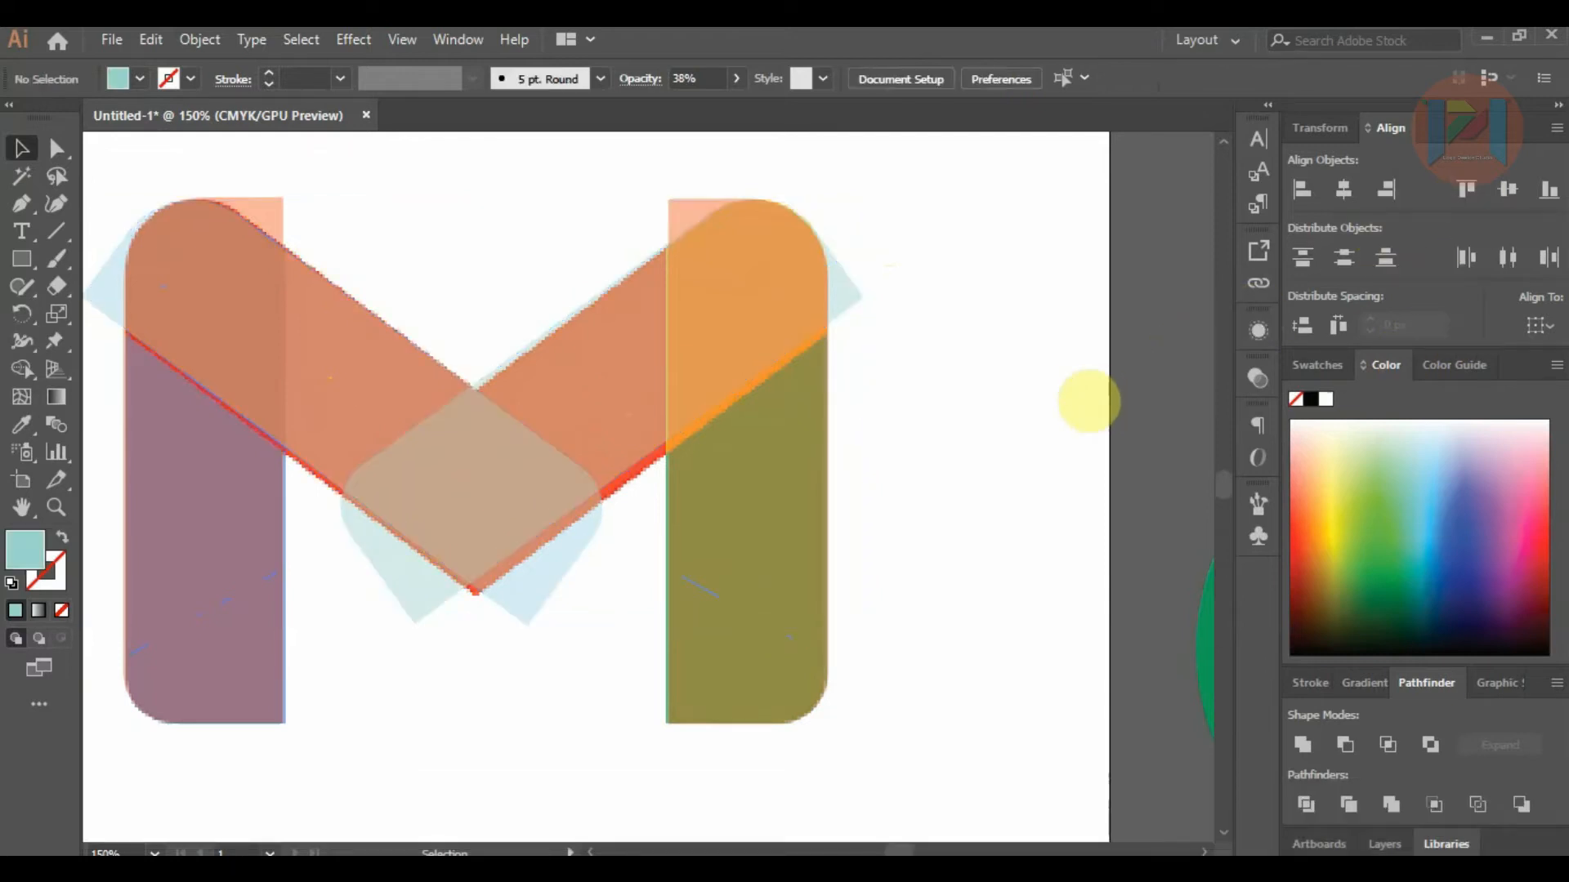
Fine-tune the rotation of the two diagonal bars to match the slopes of the reference M.
{"action": "left_click", "coordinate": [776, 306]}
{"action": "left_click", "coordinate": [535, 454]}
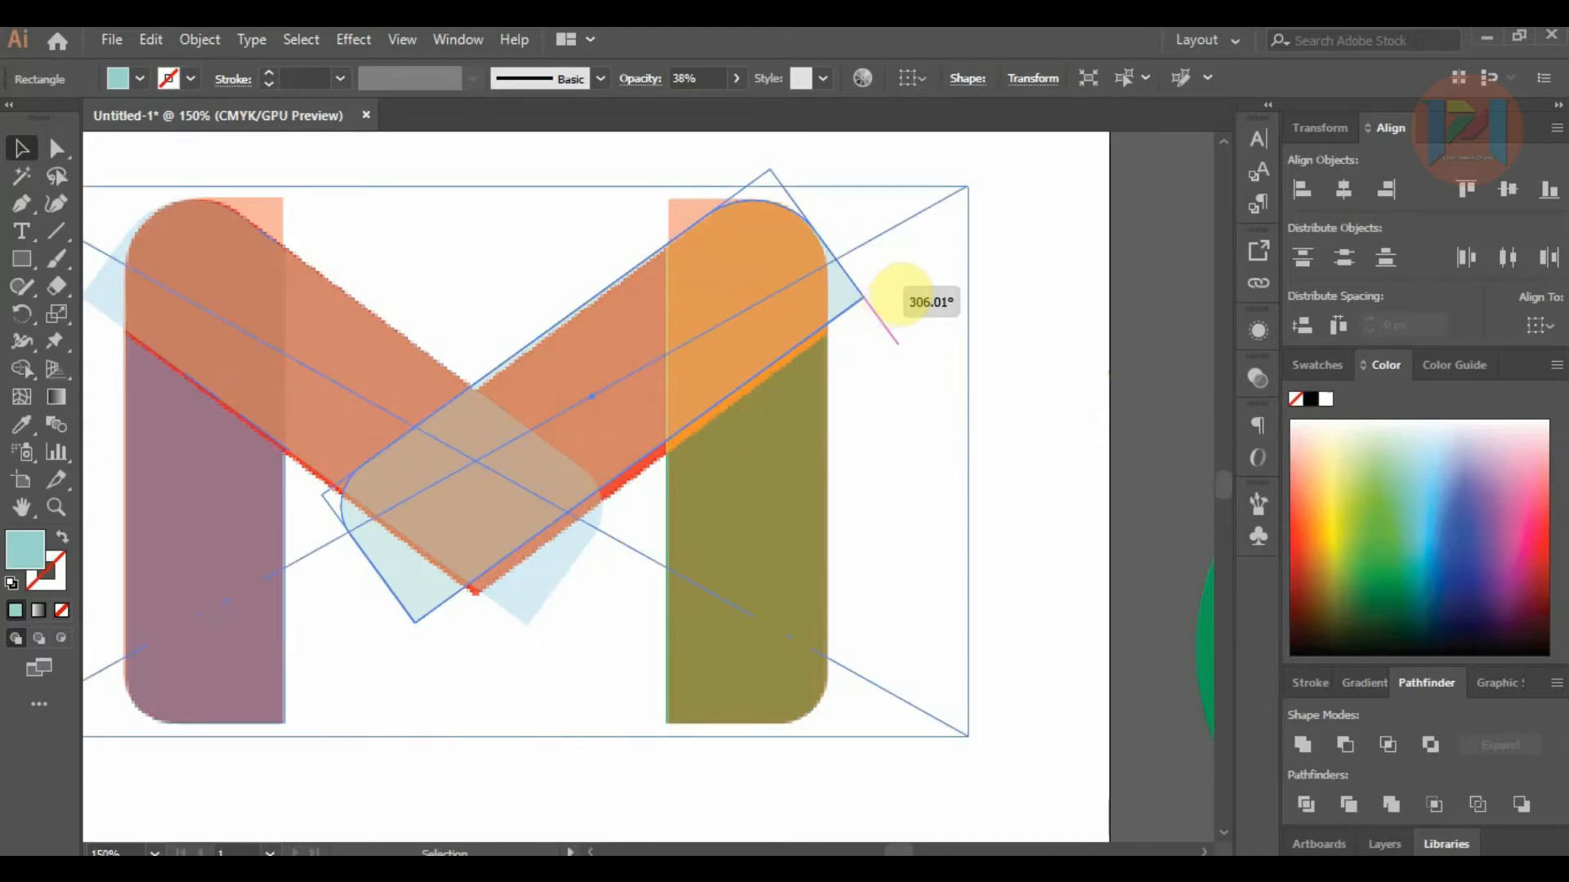
{"action": "left_click_drag", "start_coordinate": [899, 292], "coordinate": [381, 349]}
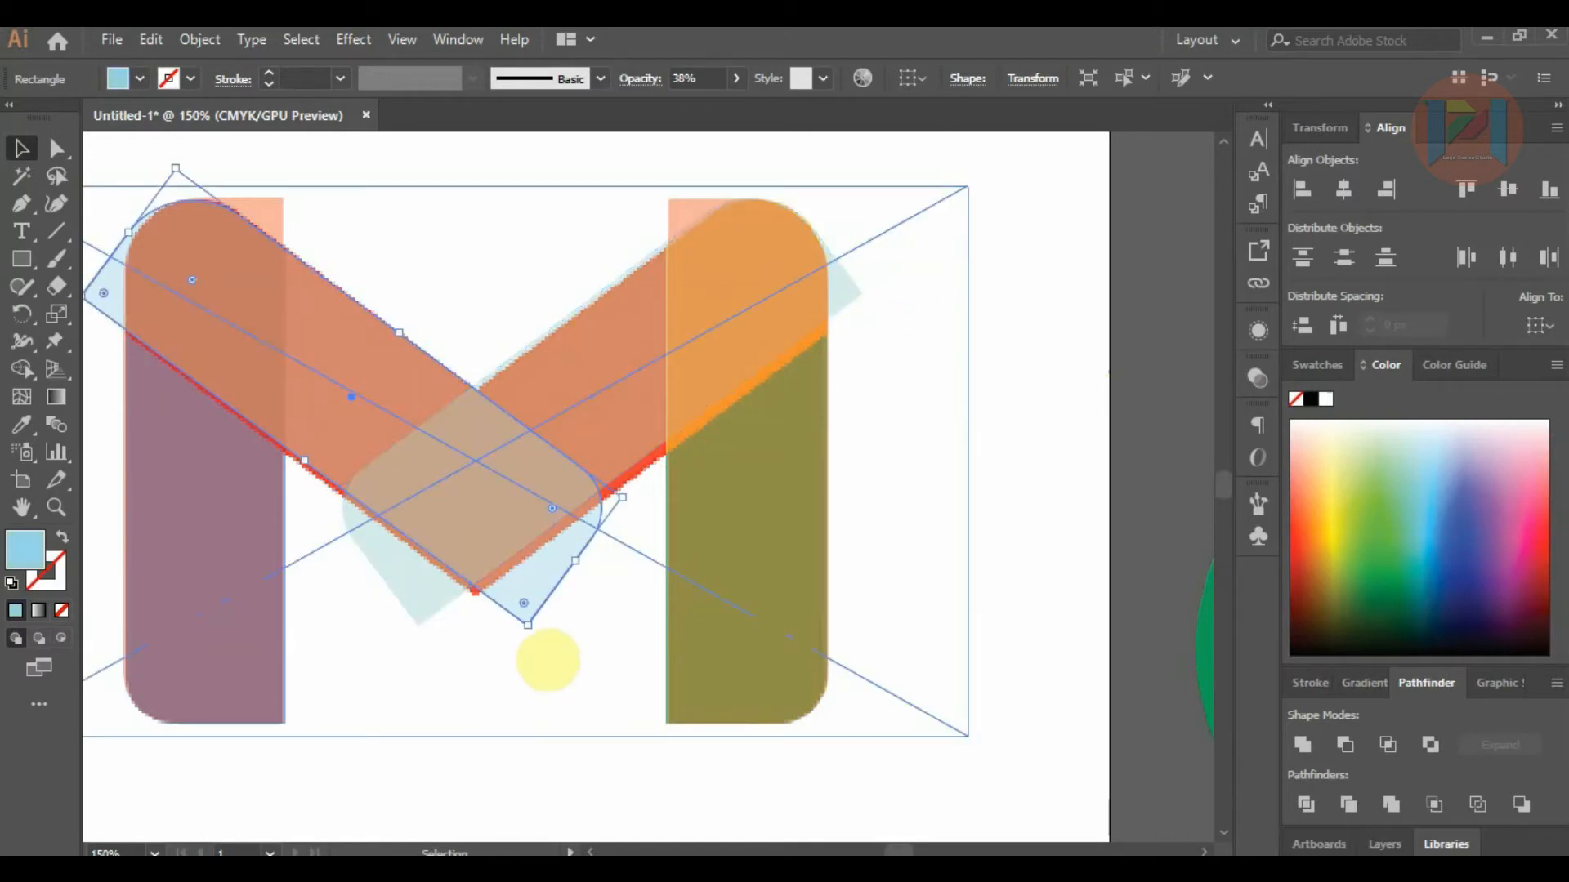
{"action": "left_click_drag", "start_coordinate": [526, 637], "coordinate": [539, 650]}
{"action": "left_click", "coordinate": [1070, 527]}
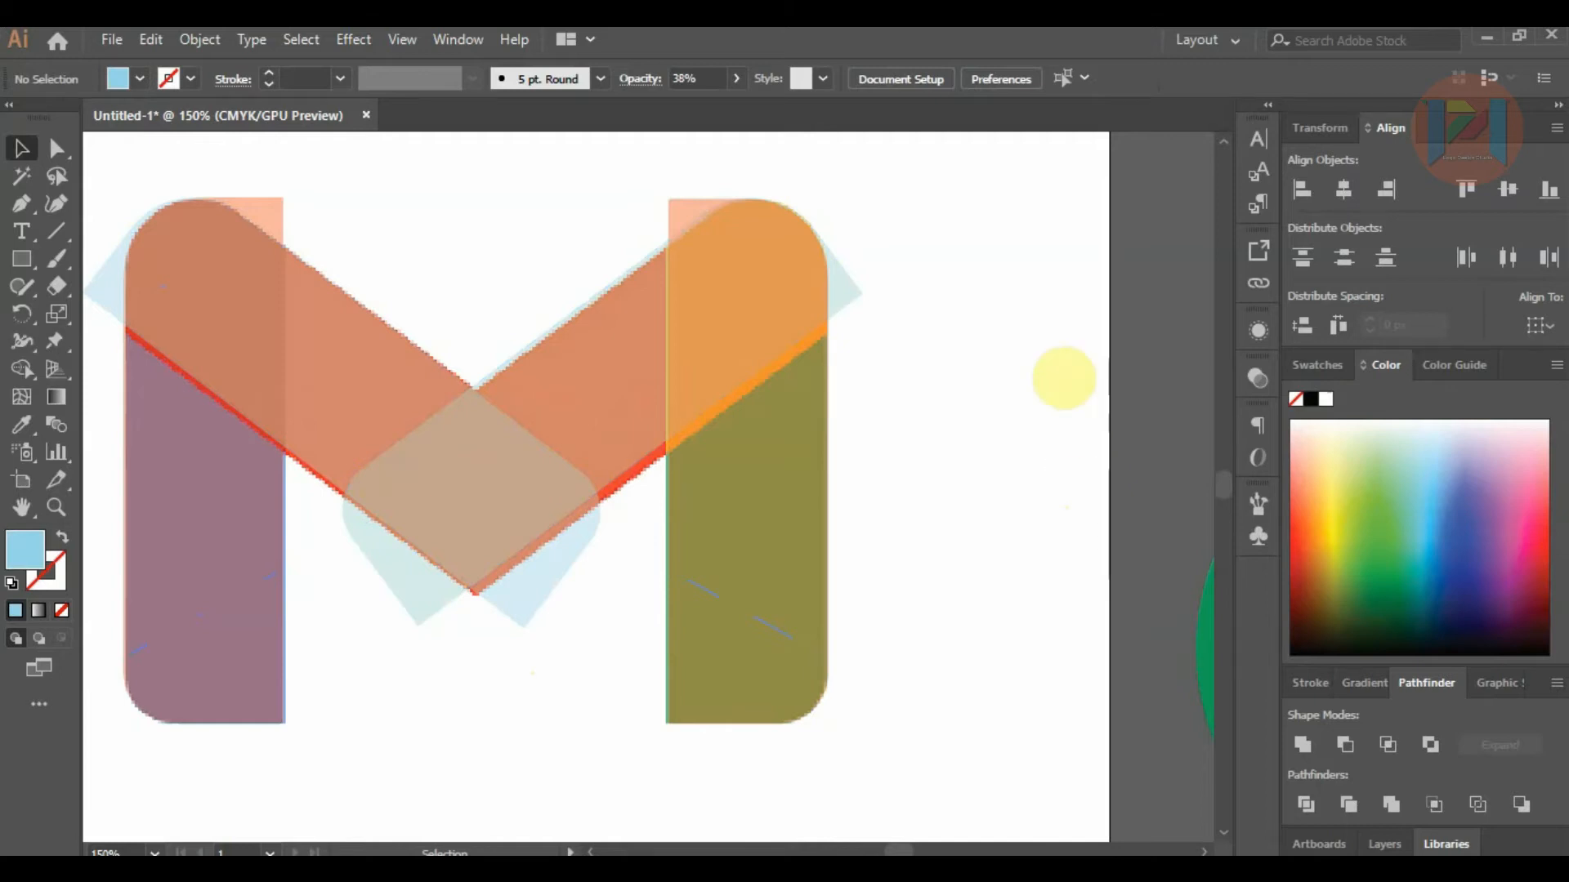
Move the Gmail reference image out from under the shapes to the artboard's lower-left corner.
{"action": "scroll", "coordinate": [1059, 350], "scroll_direction": "down", "scroll_amount": 3}
{"action": "mouse_move", "coordinate": [877, 472]}
{"action": "left_mouse_down"}
{"action": "mouse_move", "coordinate": [785, 608]}
{"action": "mouse_move", "coordinate": [640, 706]}
{"action": "left_mouse_up"}
{"action": "left_click", "coordinate": [966, 512]}
{"action": "scroll", "coordinate": [1013, 360], "scroll_direction": "up", "scroll_amount": 2}
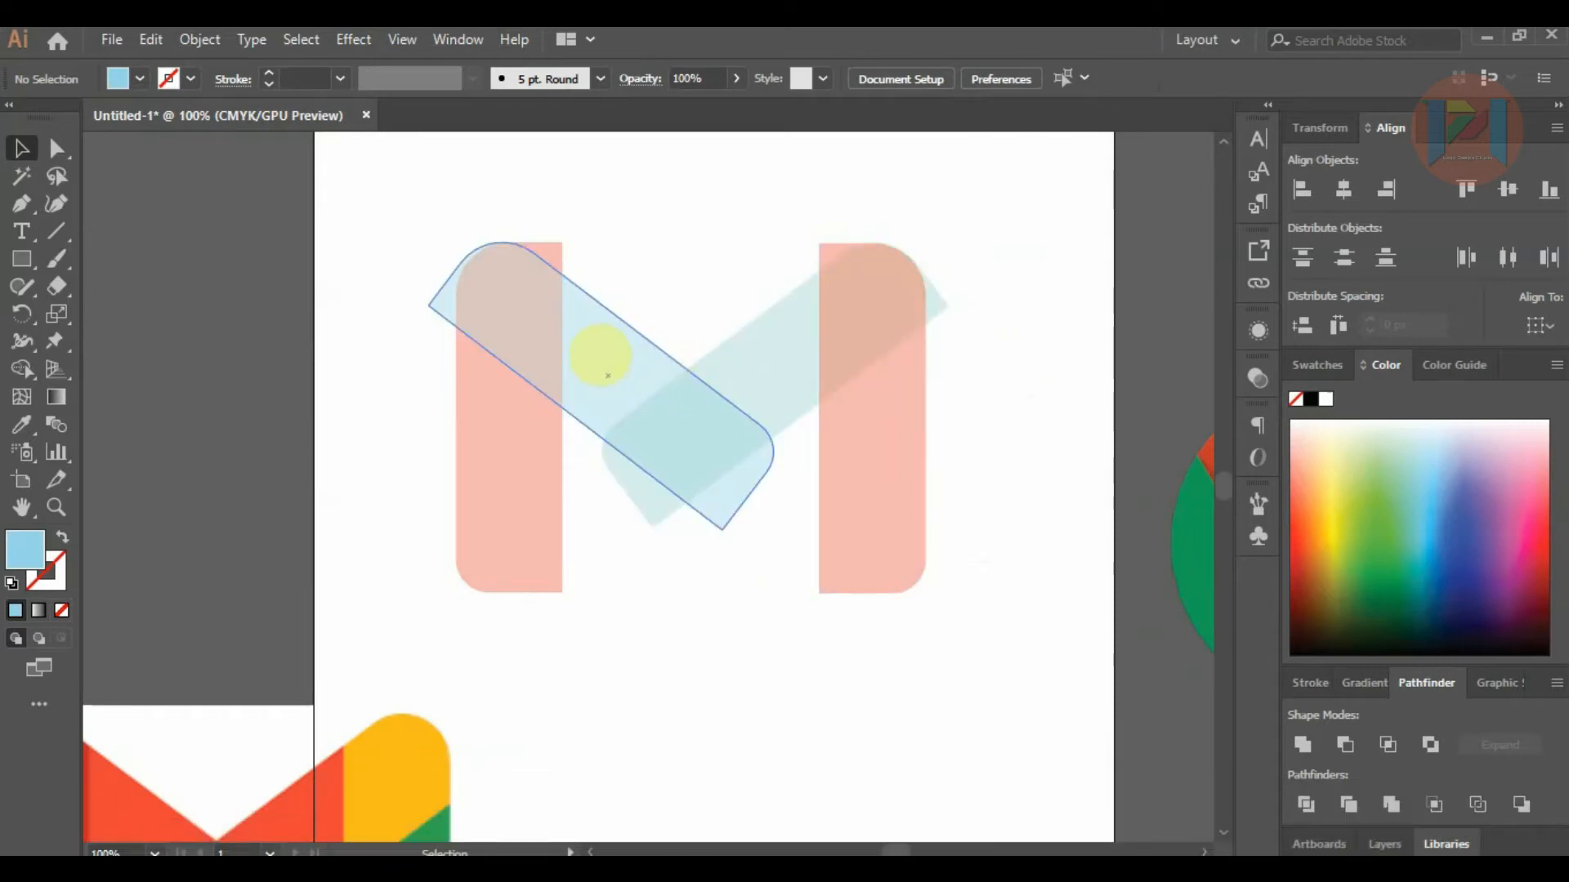
Set the light blue diagonal bar's opacity to 100%.
{"action": "scroll", "coordinate": [566, 340], "scroll_direction": "up", "scroll_amount": 2}
{"action": "left_click_drag", "start_coordinate": [566, 339], "coordinate": [575, 339]}
{"action": "left_click", "coordinate": [677, 250]}
{"action": "left_click", "coordinate": [551, 295]}
{"action": "left_click", "coordinate": [1258, 372]}
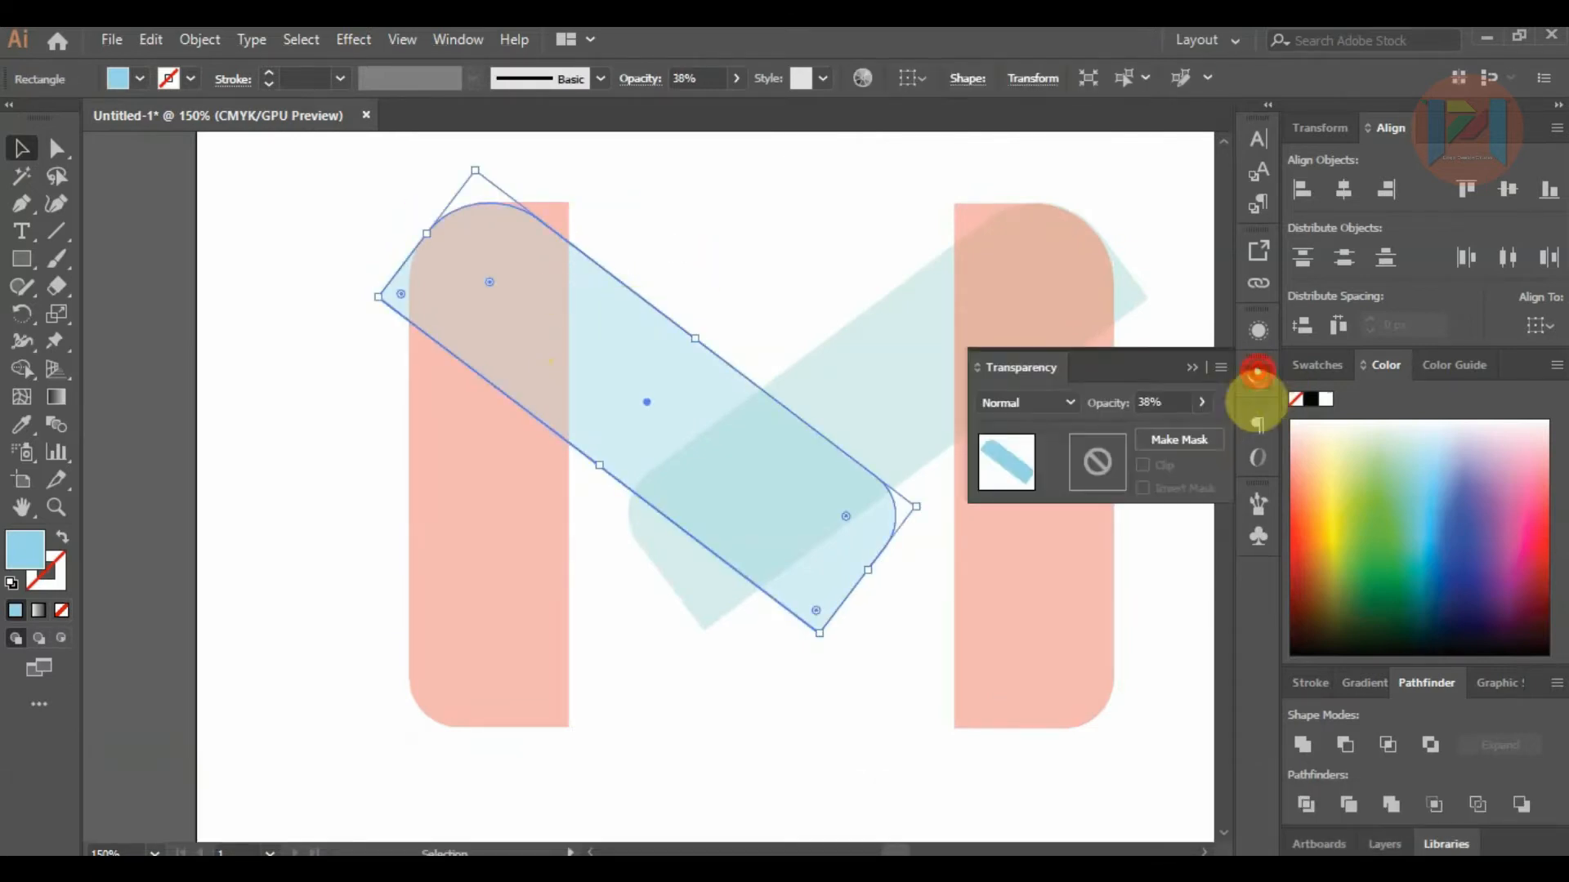
{"action": "left_click", "coordinate": [1202, 402]}
{"action": "left_click", "coordinate": [1197, 431]}
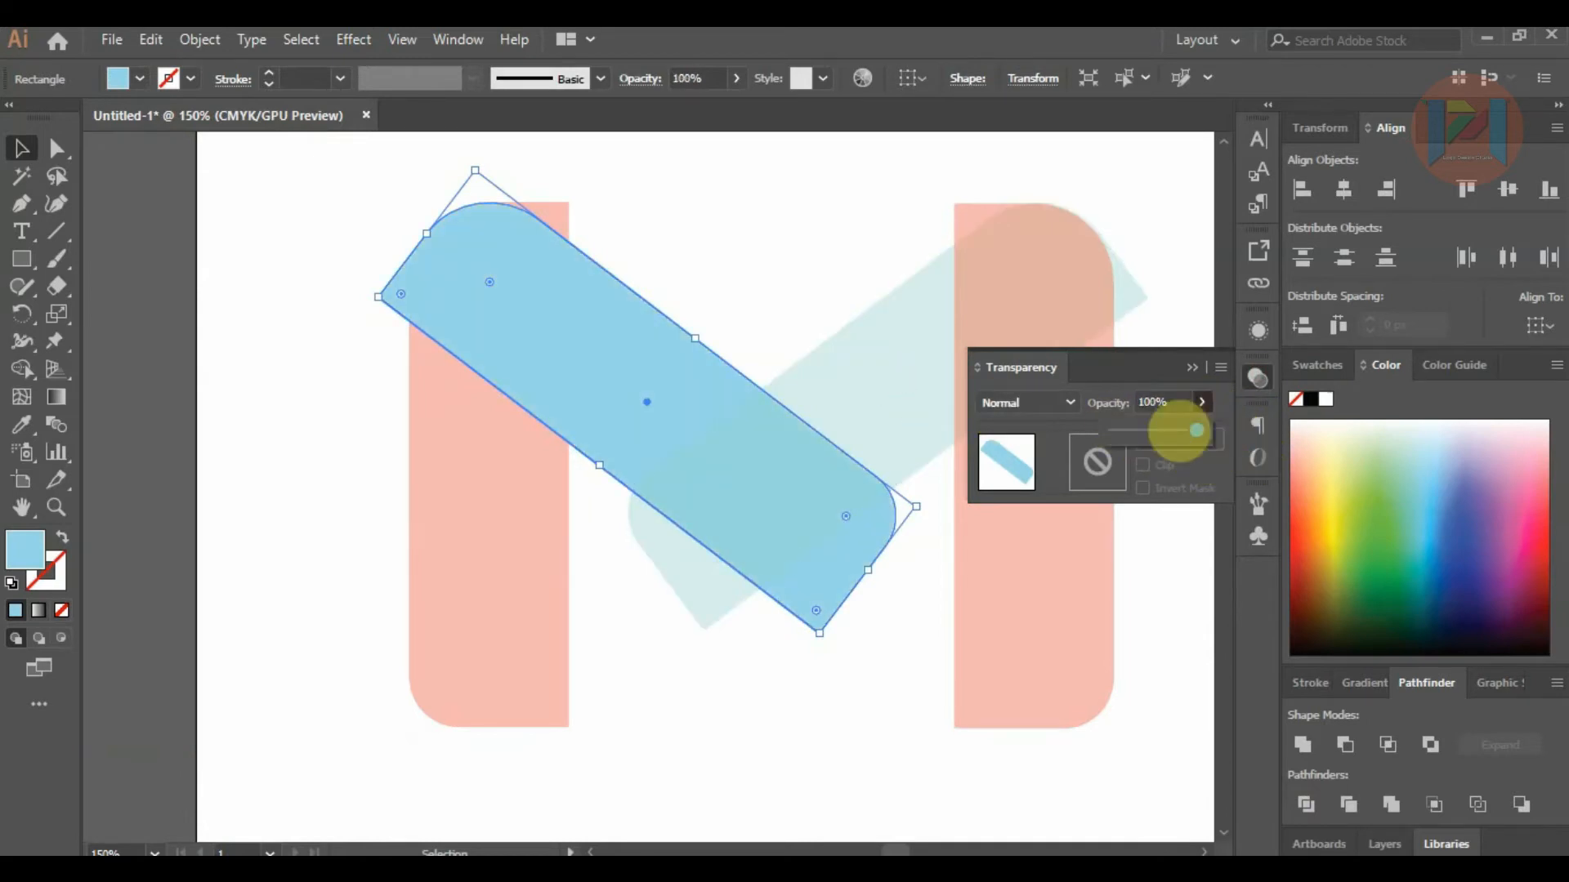
Set the teal diagonal bar's opacity to 100%.
{"action": "left_click", "coordinate": [952, 322]}
{"action": "left_click", "coordinate": [1256, 378]}
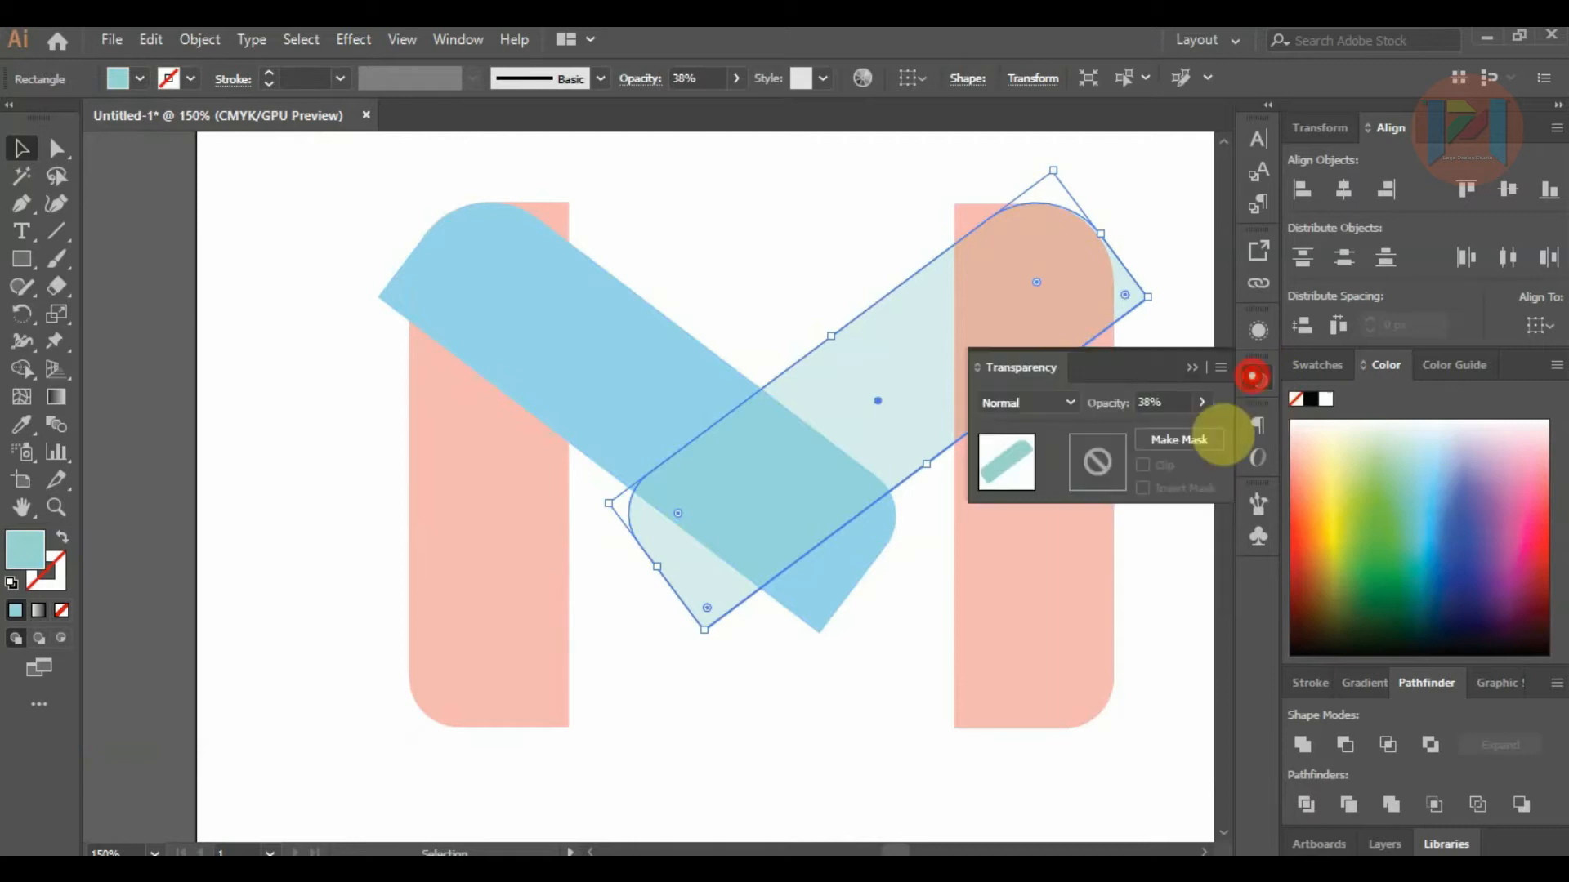
{"action": "left_click", "coordinate": [1200, 404]}
{"action": "left_click", "coordinate": [1205, 435]}
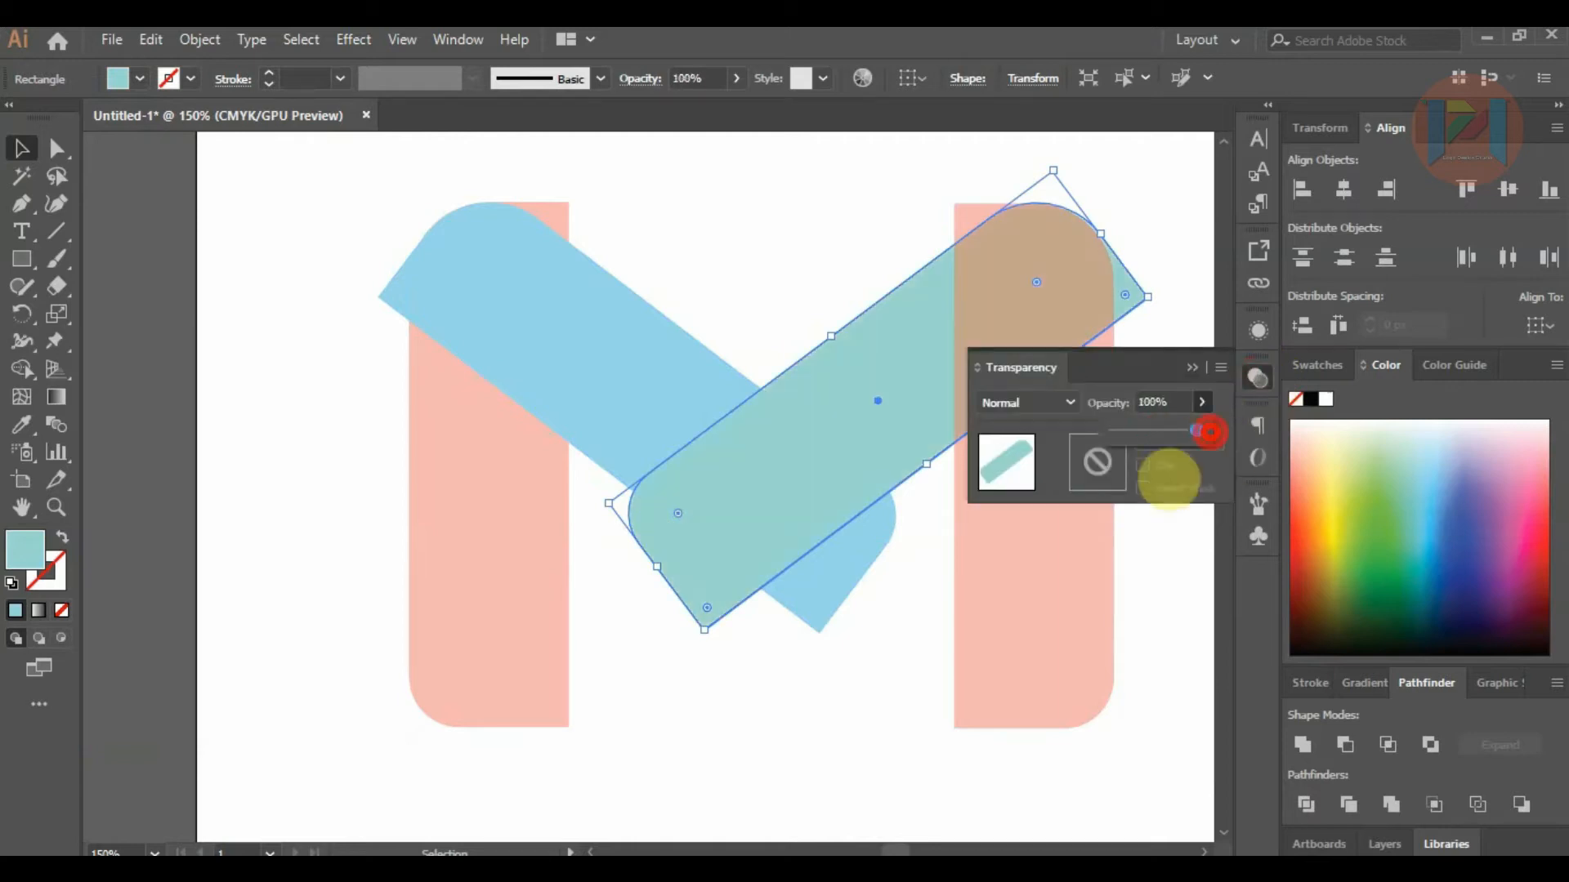
{"action": "left_click", "coordinate": [1026, 605]}
{"action": "left_click", "coordinate": [1192, 367]}
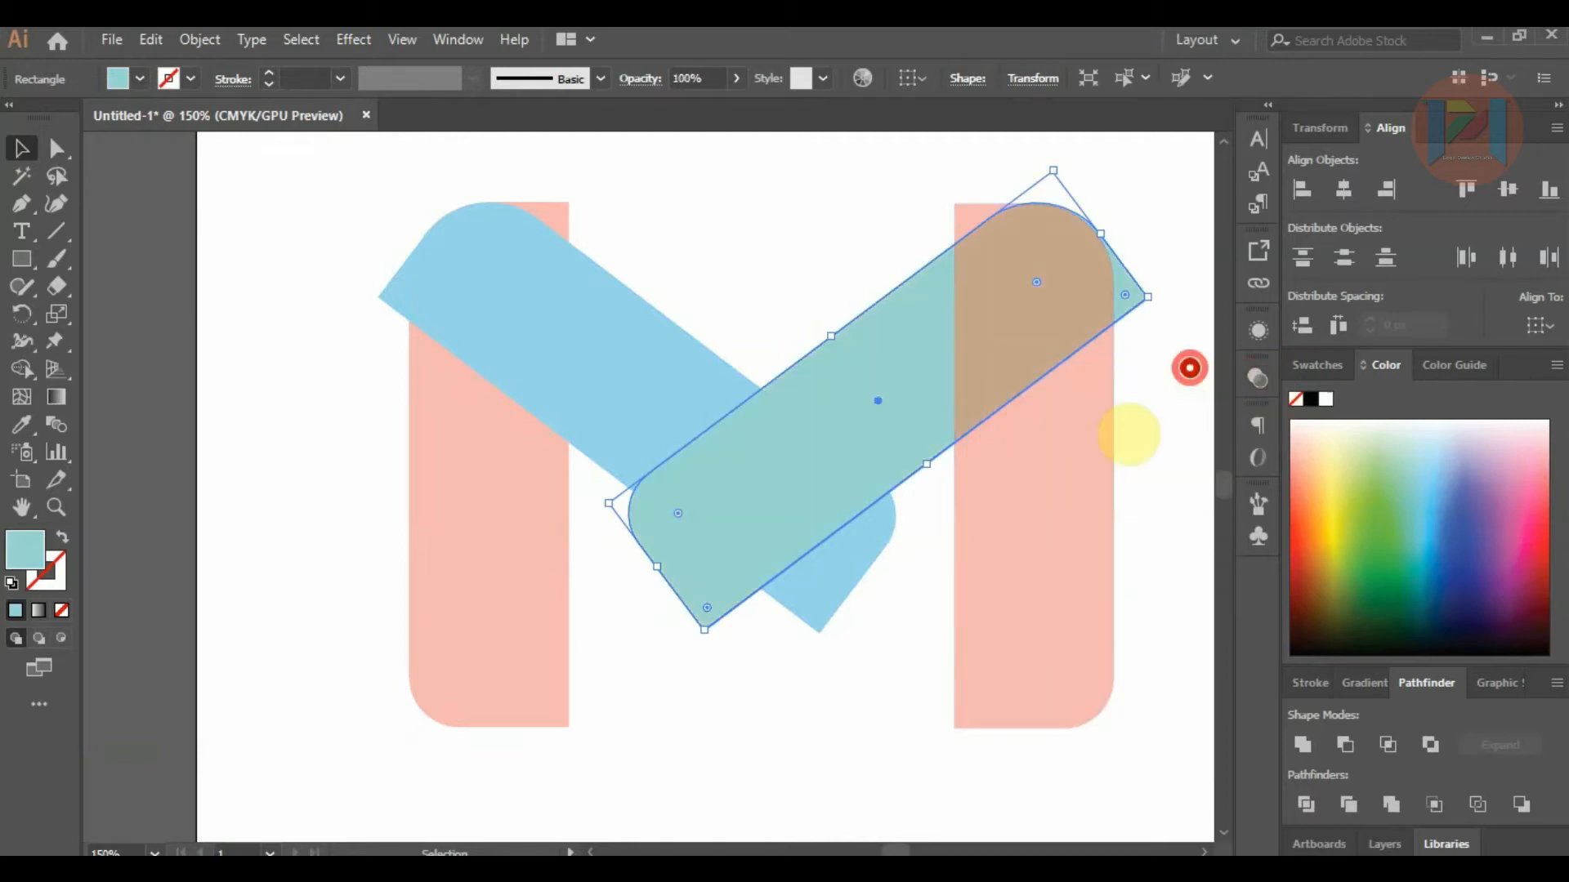
Set the M's right leg to 100% opacity.
{"action": "left_click", "coordinate": [1103, 526]}
{"action": "left_click", "coordinate": [1258, 378]}
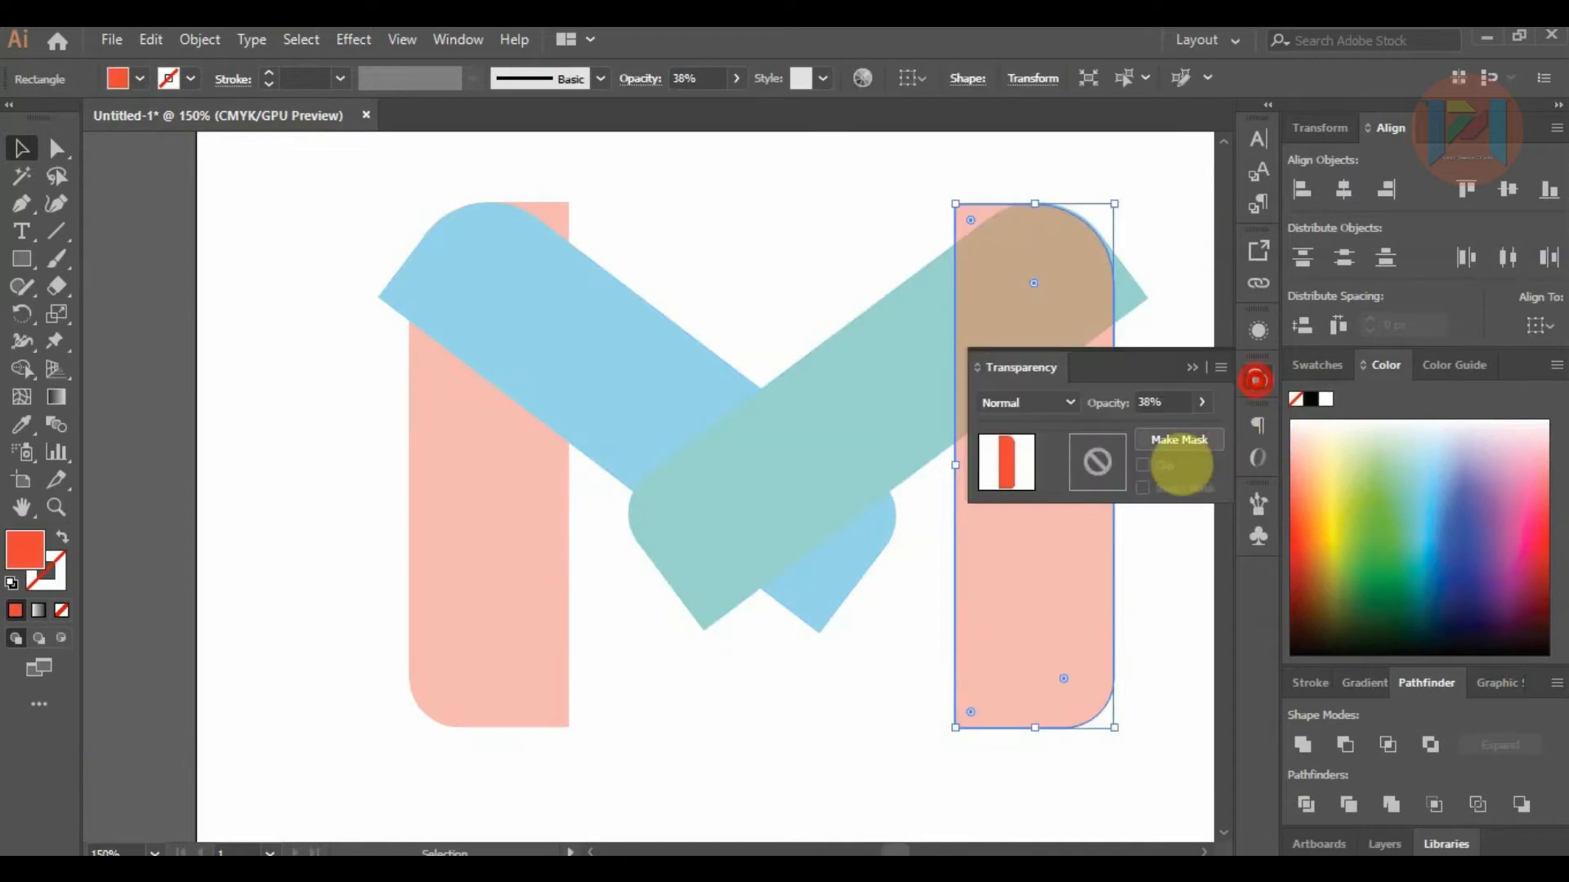
{"action": "left_click", "coordinate": [1202, 402]}
{"action": "left_click_drag", "start_coordinate": [1177, 447], "coordinate": [1218, 445]}
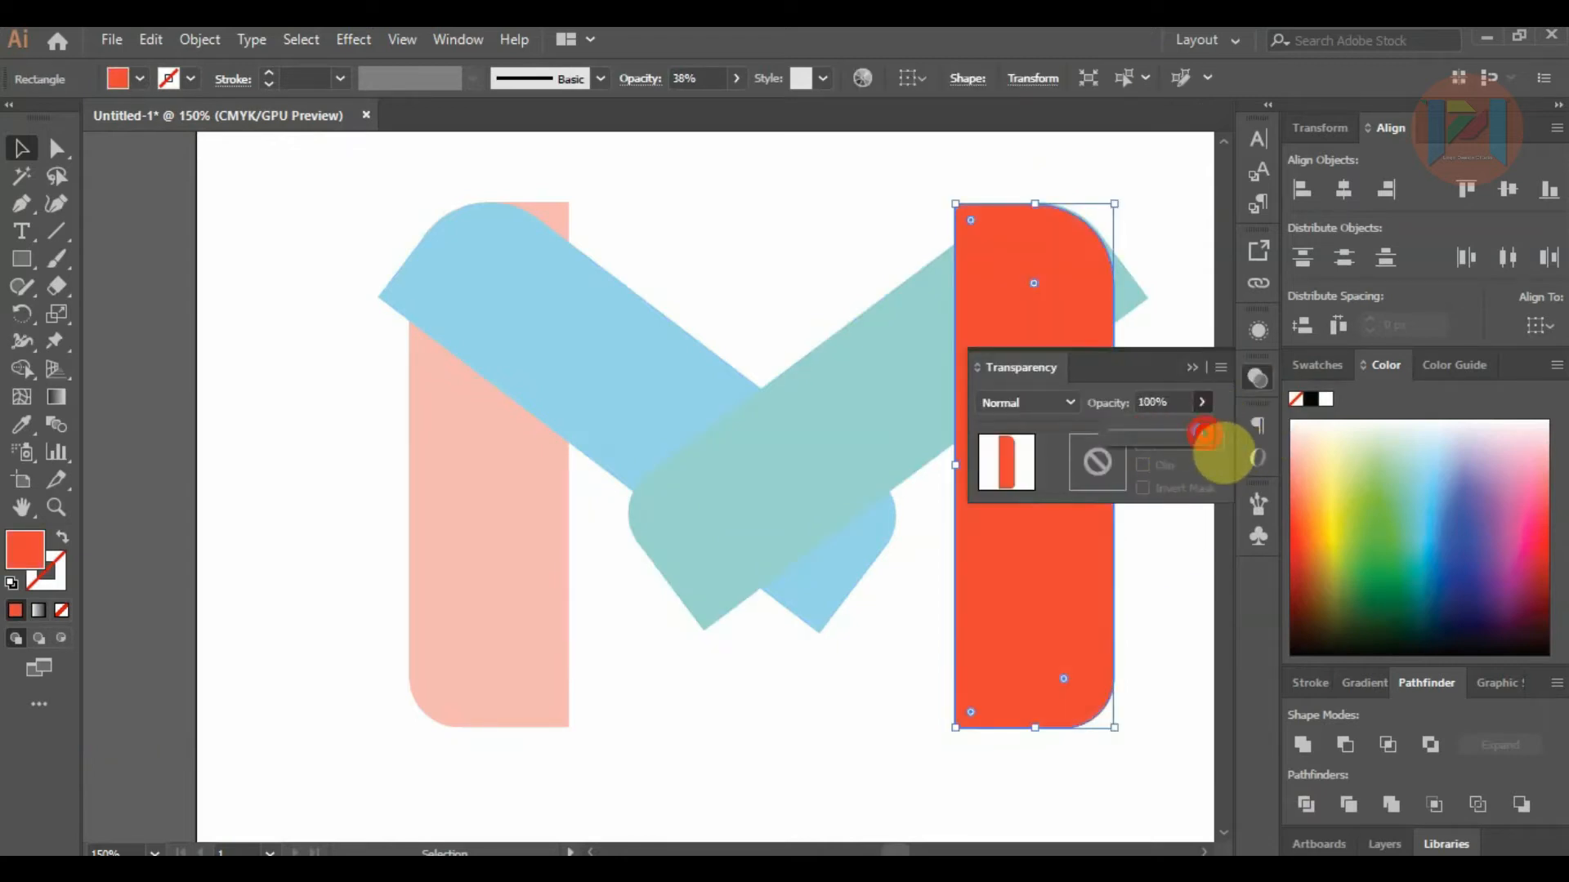
{"action": "left_click", "coordinate": [1190, 508]}
Set the M's left leg to 100% opacity.
{"action": "left_click", "coordinate": [568, 595]}
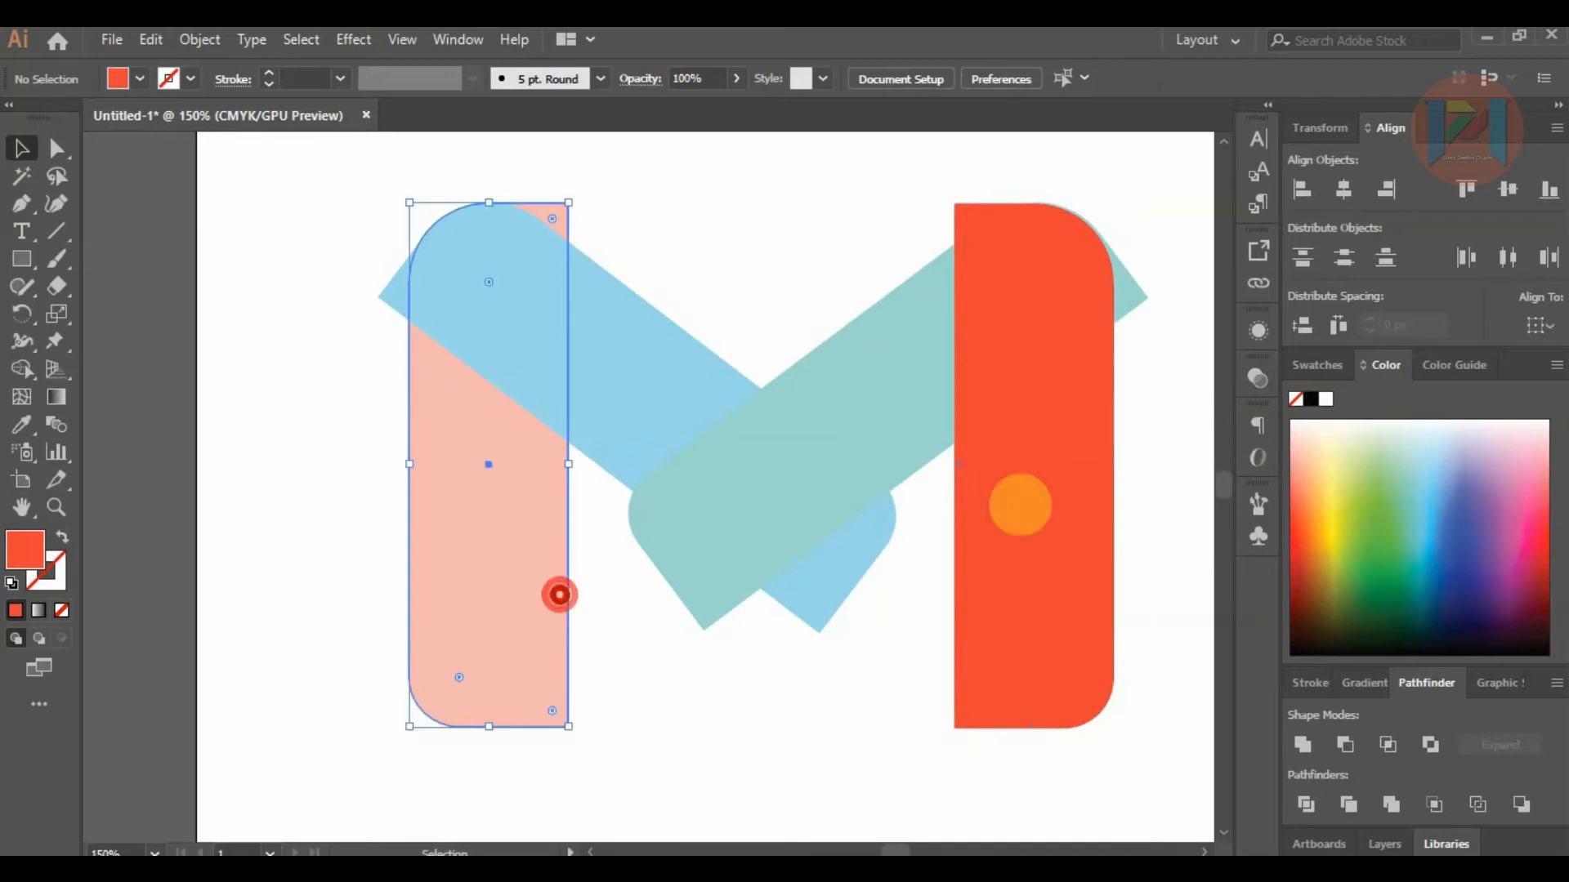
{"action": "left_click", "coordinate": [1259, 378]}
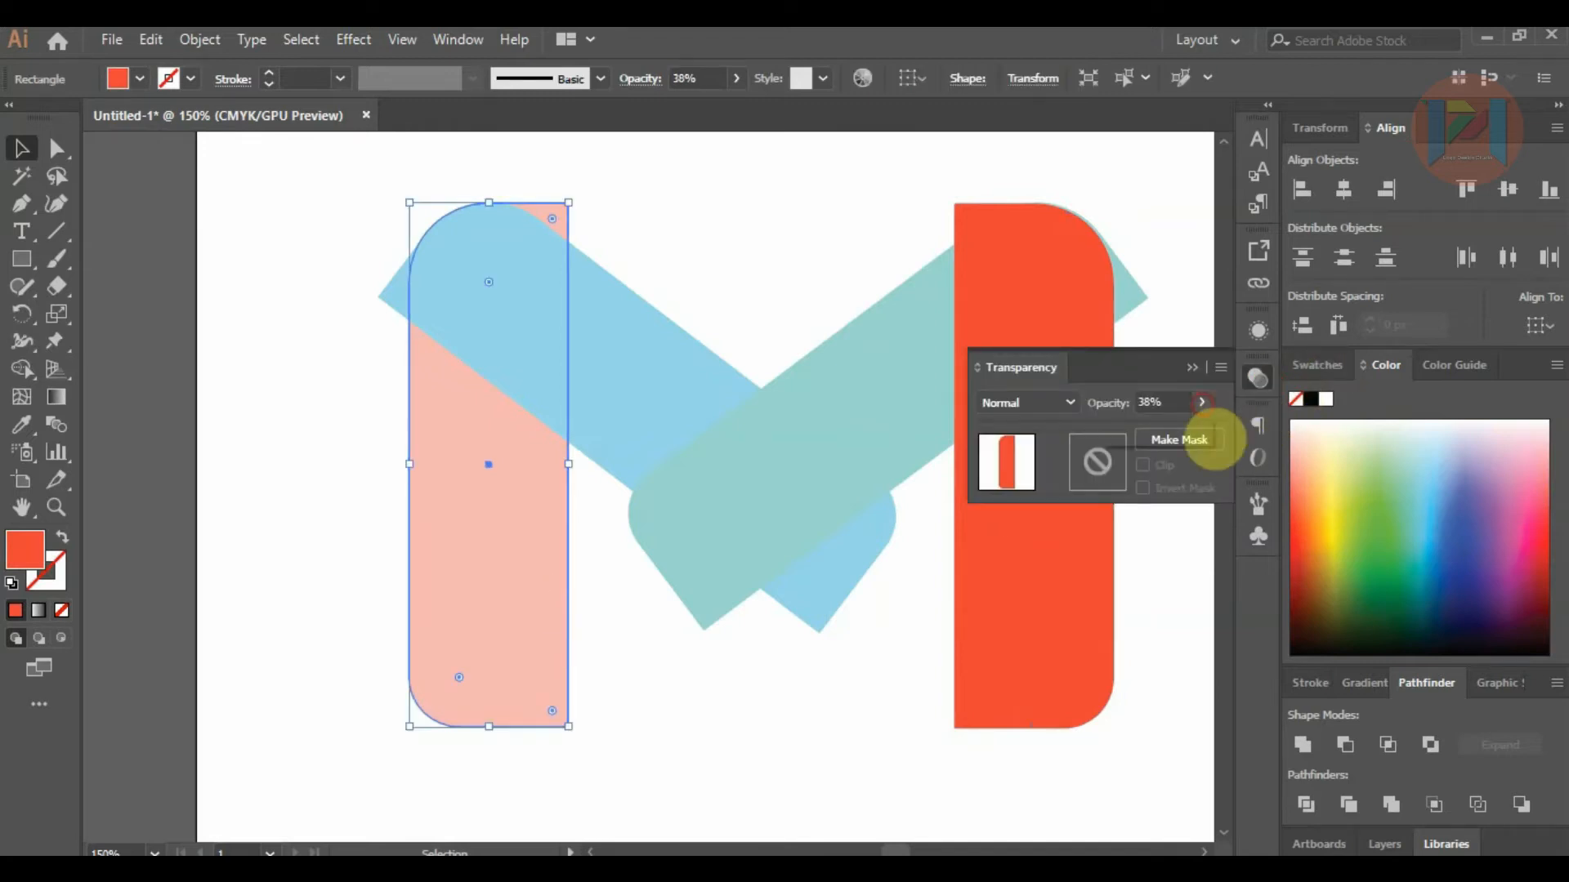
{"action": "left_click_drag", "start_coordinate": [1214, 440], "coordinate": [1226, 444]}
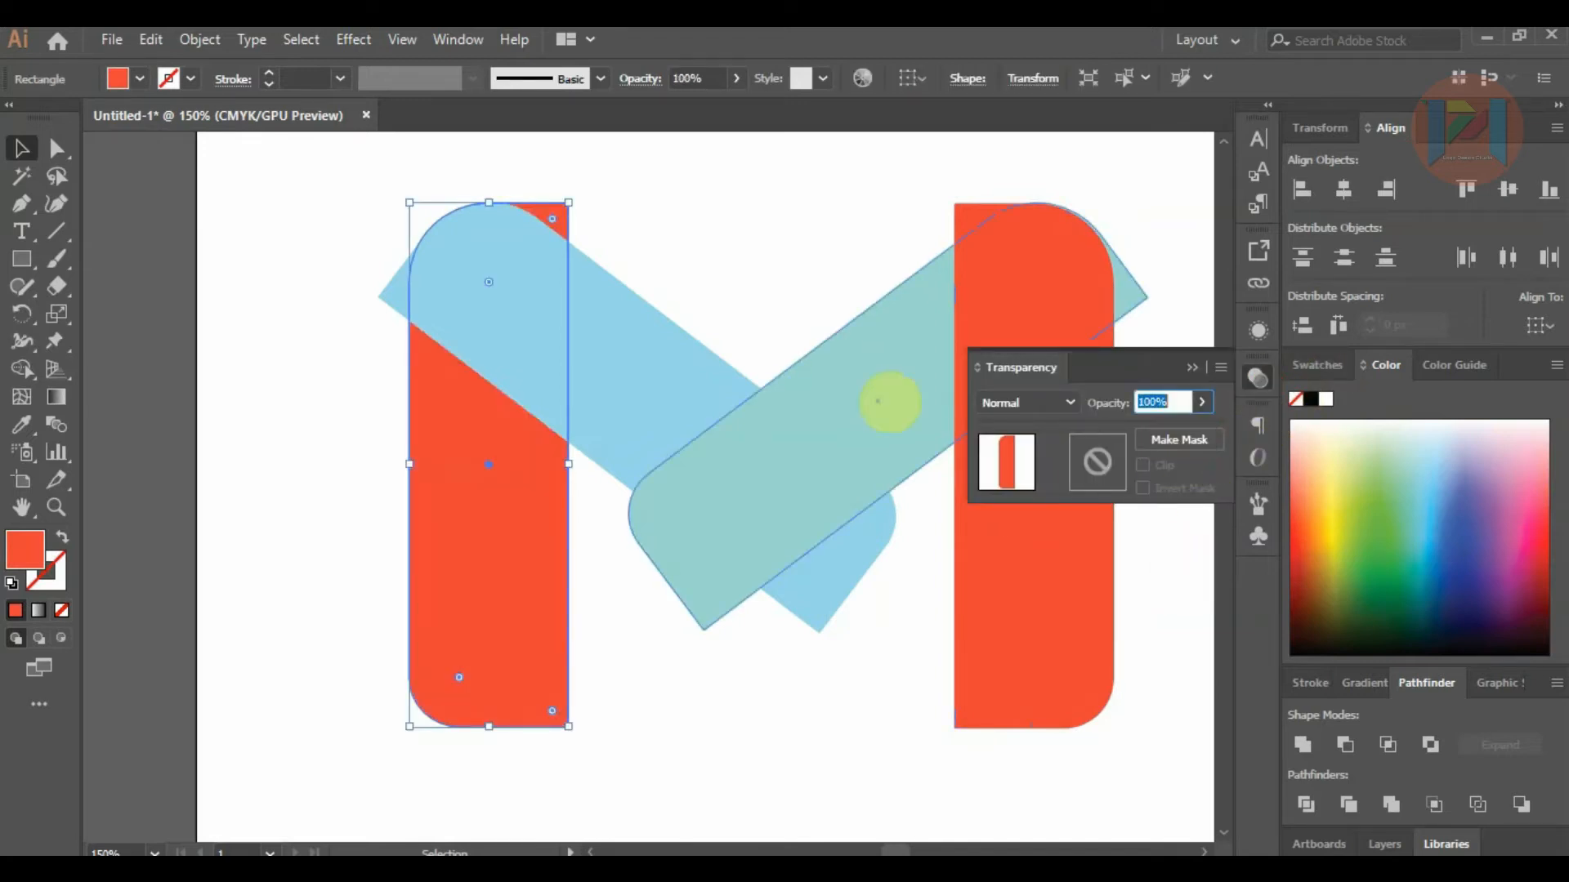
{"action": "left_click", "coordinate": [804, 264]}
{"action": "left_click", "coordinate": [1184, 361]}
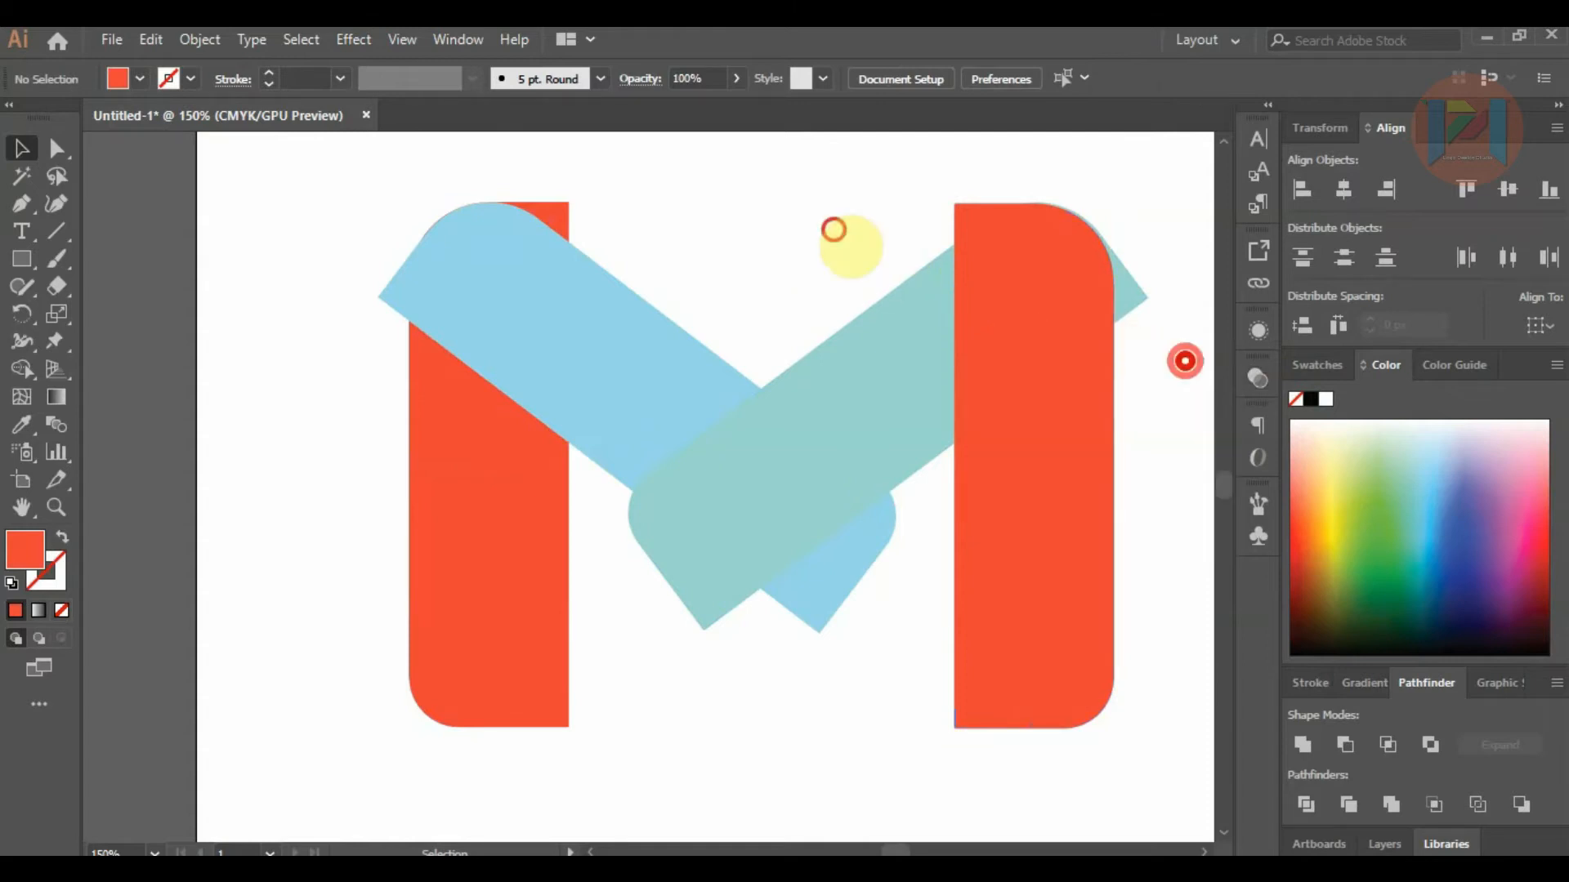
Fill the M's left leg with the blue sampled from the reference logo's left leg.
{"action": "scroll", "coordinate": [699, 241], "scroll_direction": "down", "scroll_amount": 2, "text": "alt"}
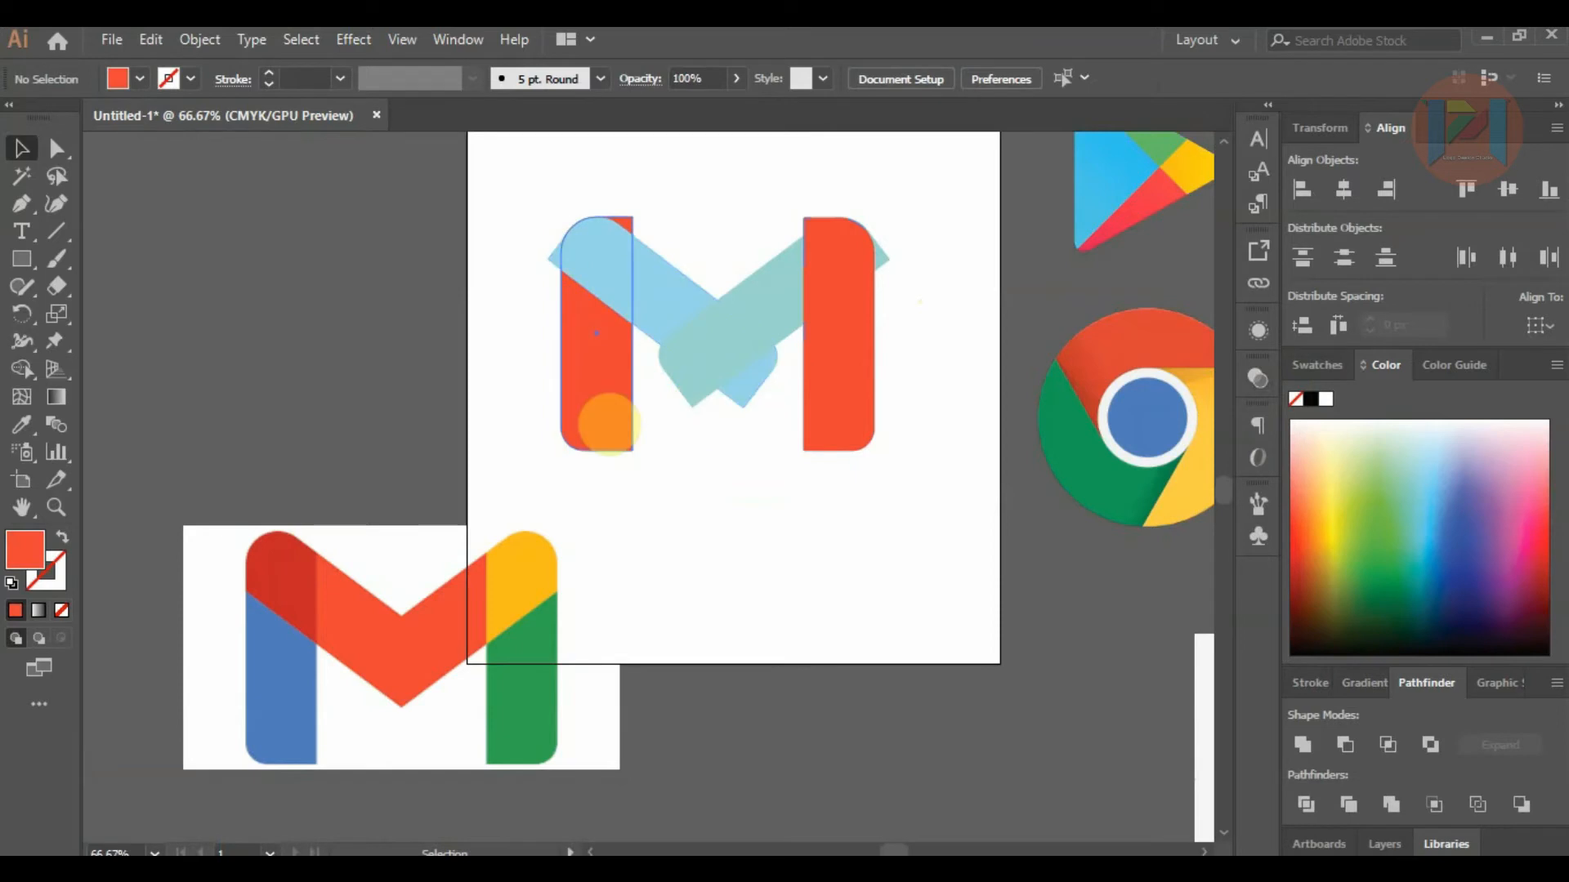
{"action": "left_click", "coordinate": [597, 416]}
{"action": "left_click", "coordinate": [19, 424]}
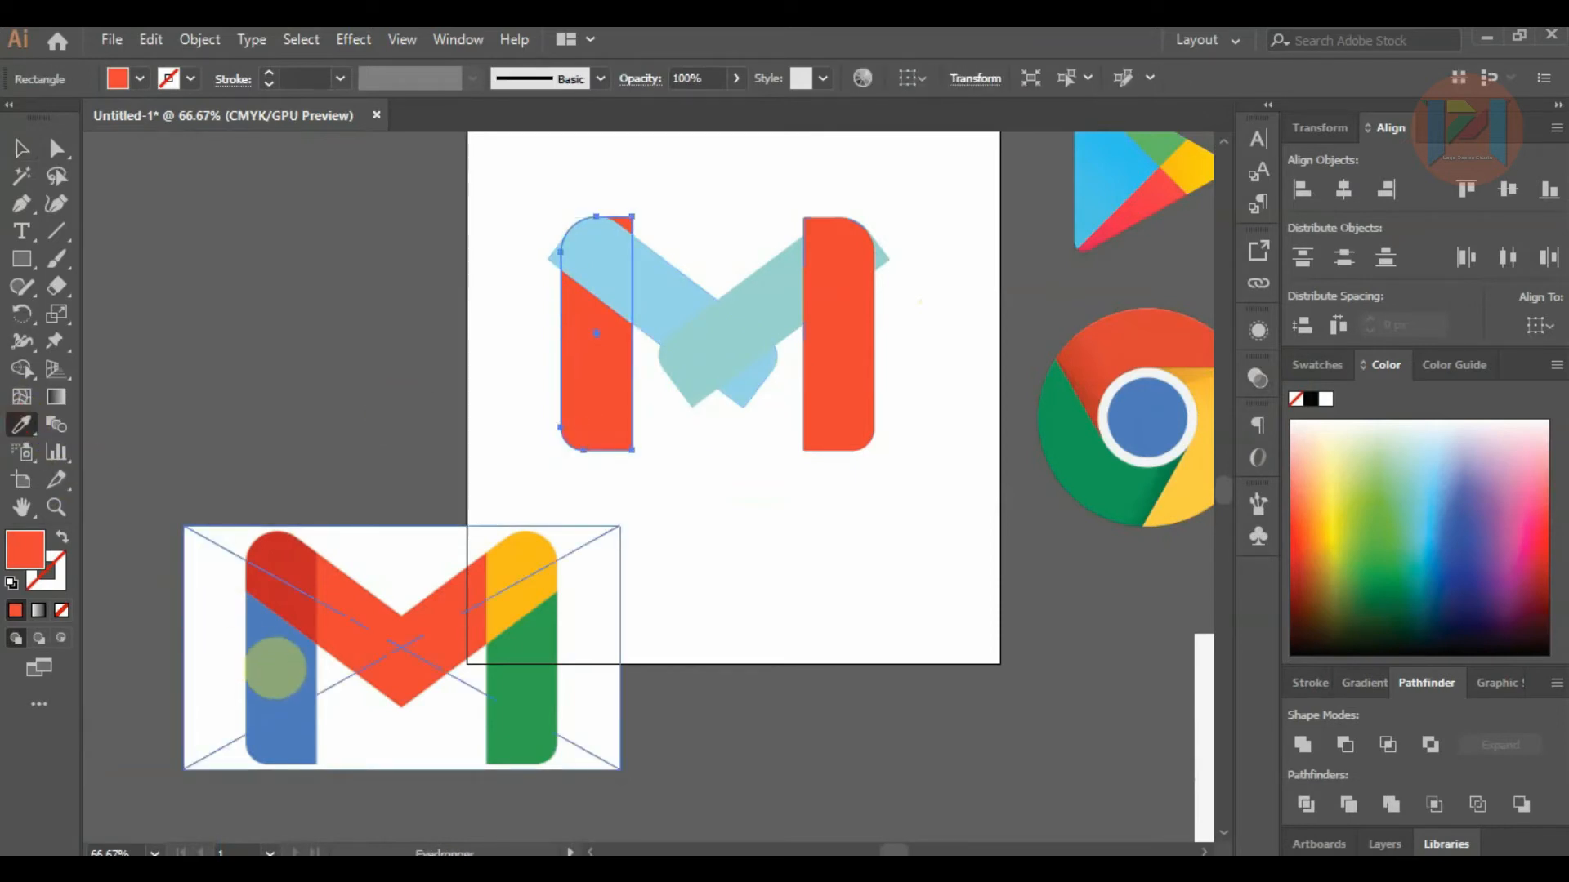
{"action": "left_click", "coordinate": [267, 669]}
{"action": "left_click", "coordinate": [21, 148]}
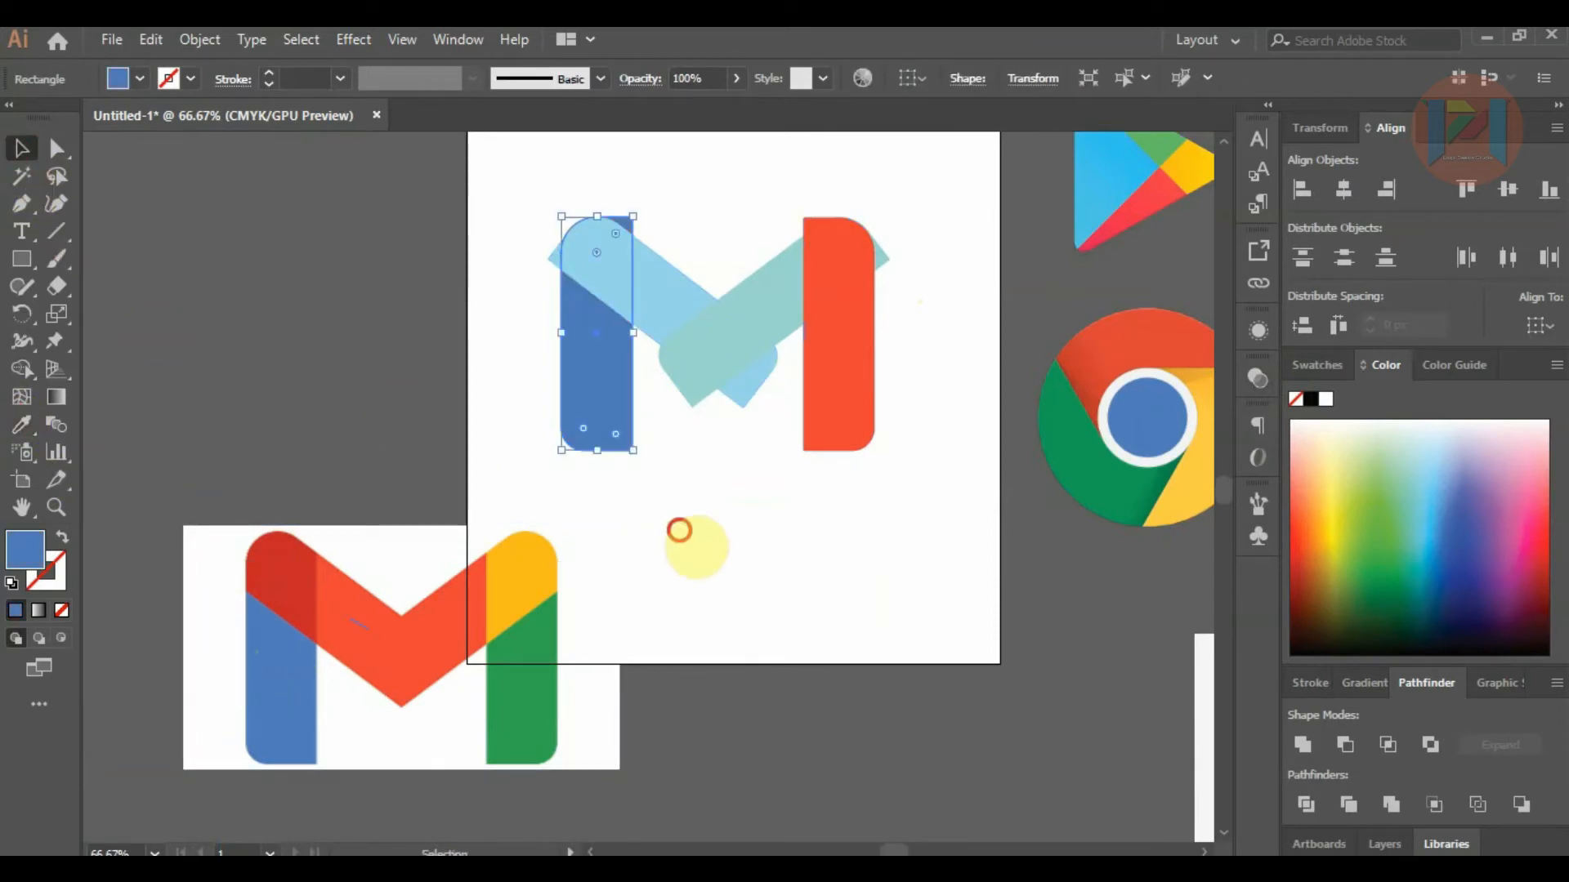
{"action": "left_click", "coordinate": [700, 539]}
Undo the blue fill on the M's left leg.
{"action": "key", "text": "ctrl+z"}
{"action": "key", "text": "ctrl+z"}
{"action": "key", "text": "ctrl+z"}
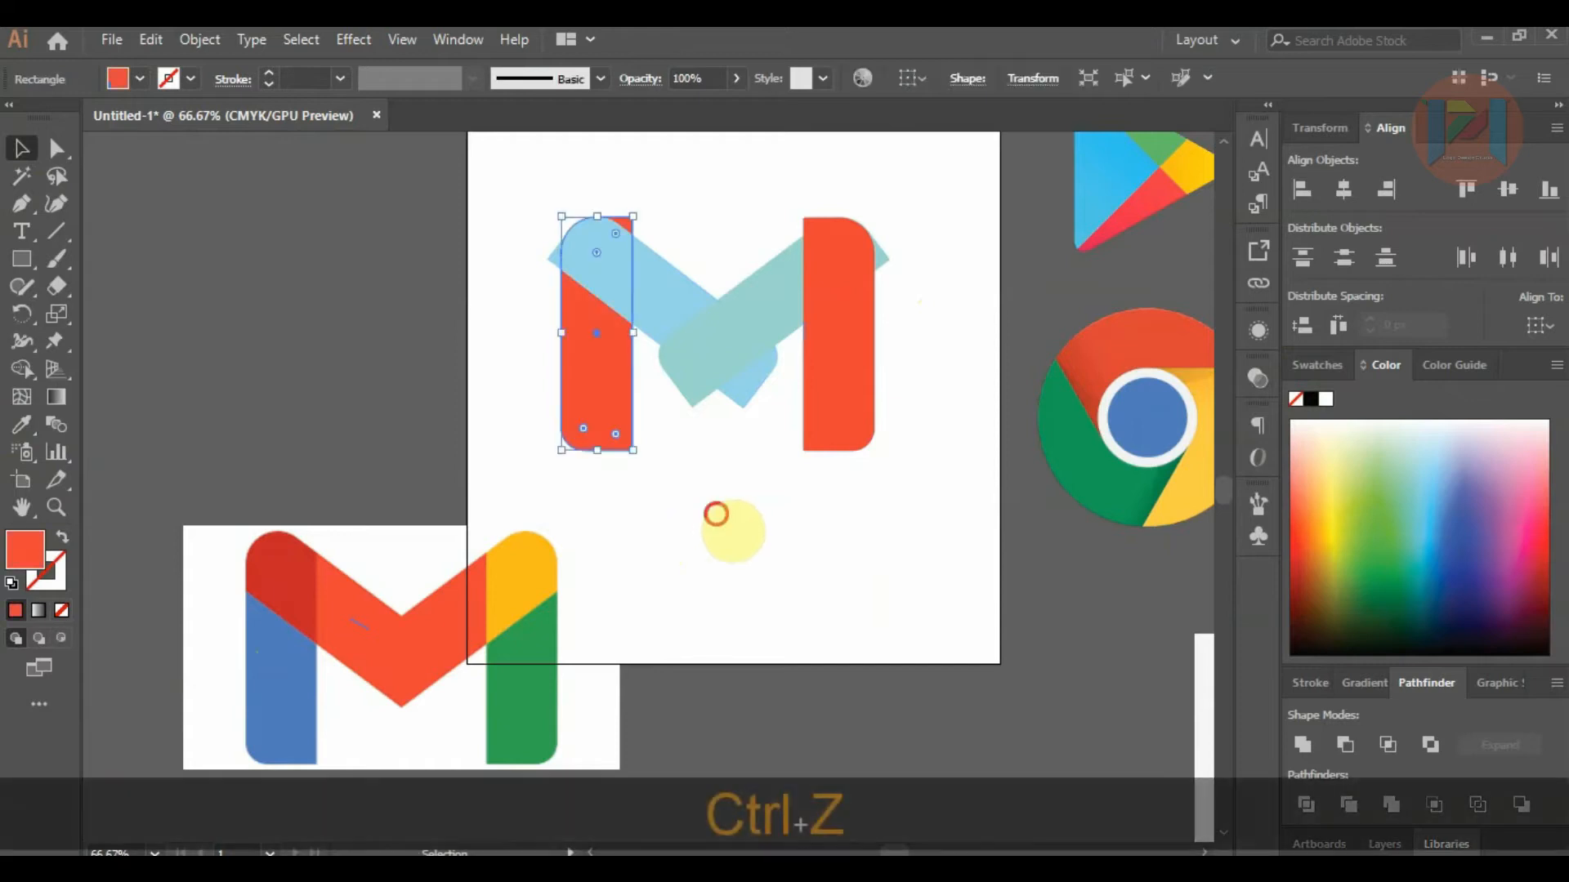
Select all four M shapes and use Shape Builder to cut off the bar tips protruding beyond the legs' outer edges.
{"action": "scroll", "coordinate": [862, 313], "scroll_direction": "up", "scroll_amount": 1}
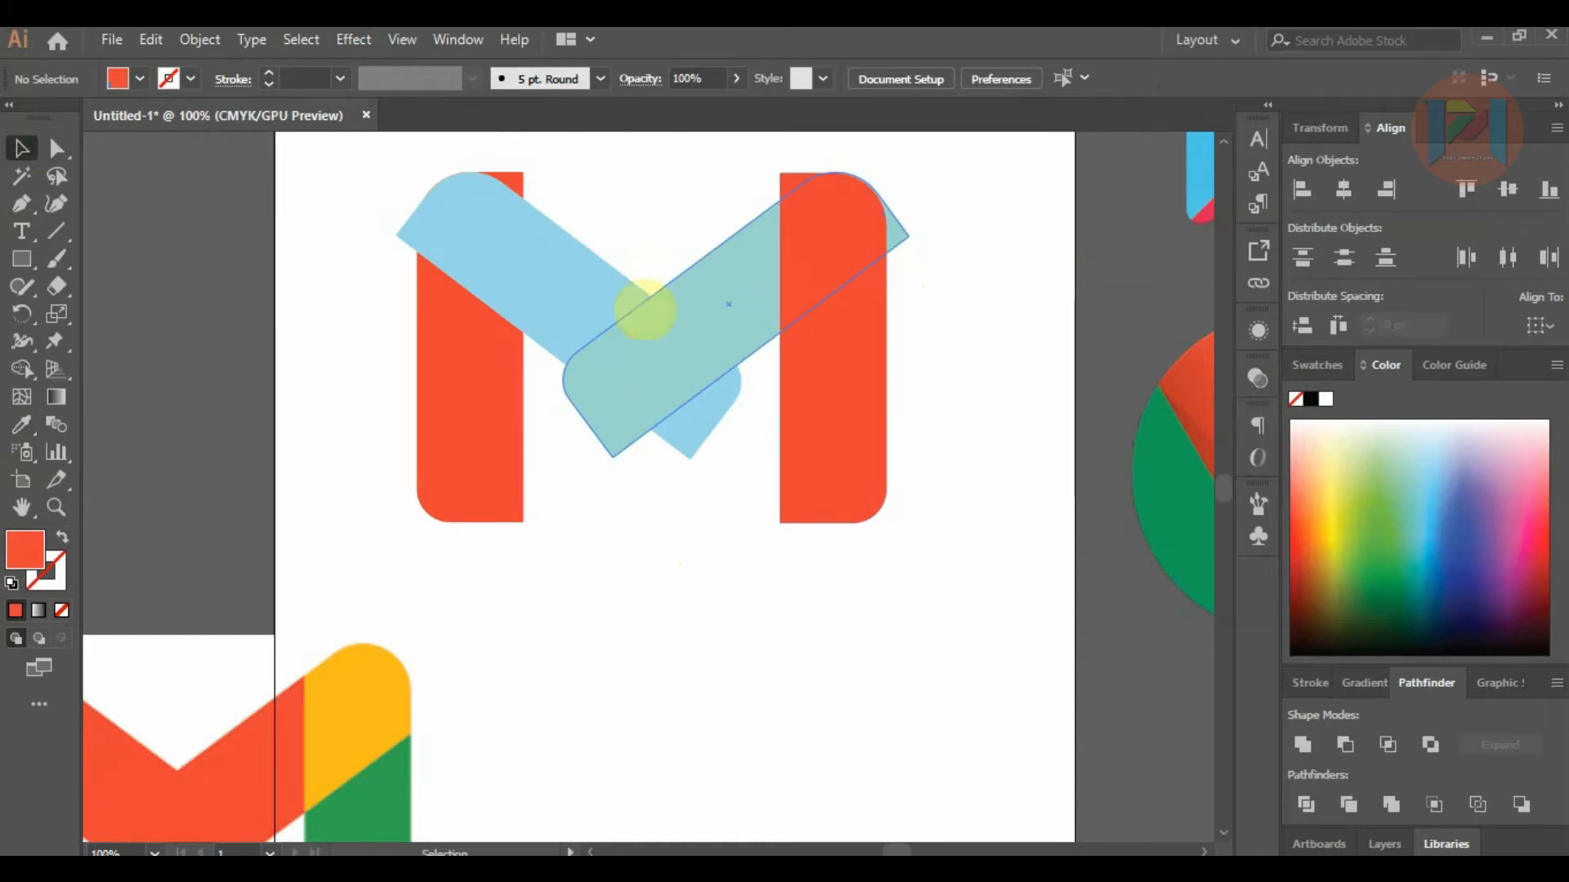
{"action": "left_click_drag", "start_coordinate": [350, 193], "coordinate": [912, 590]}
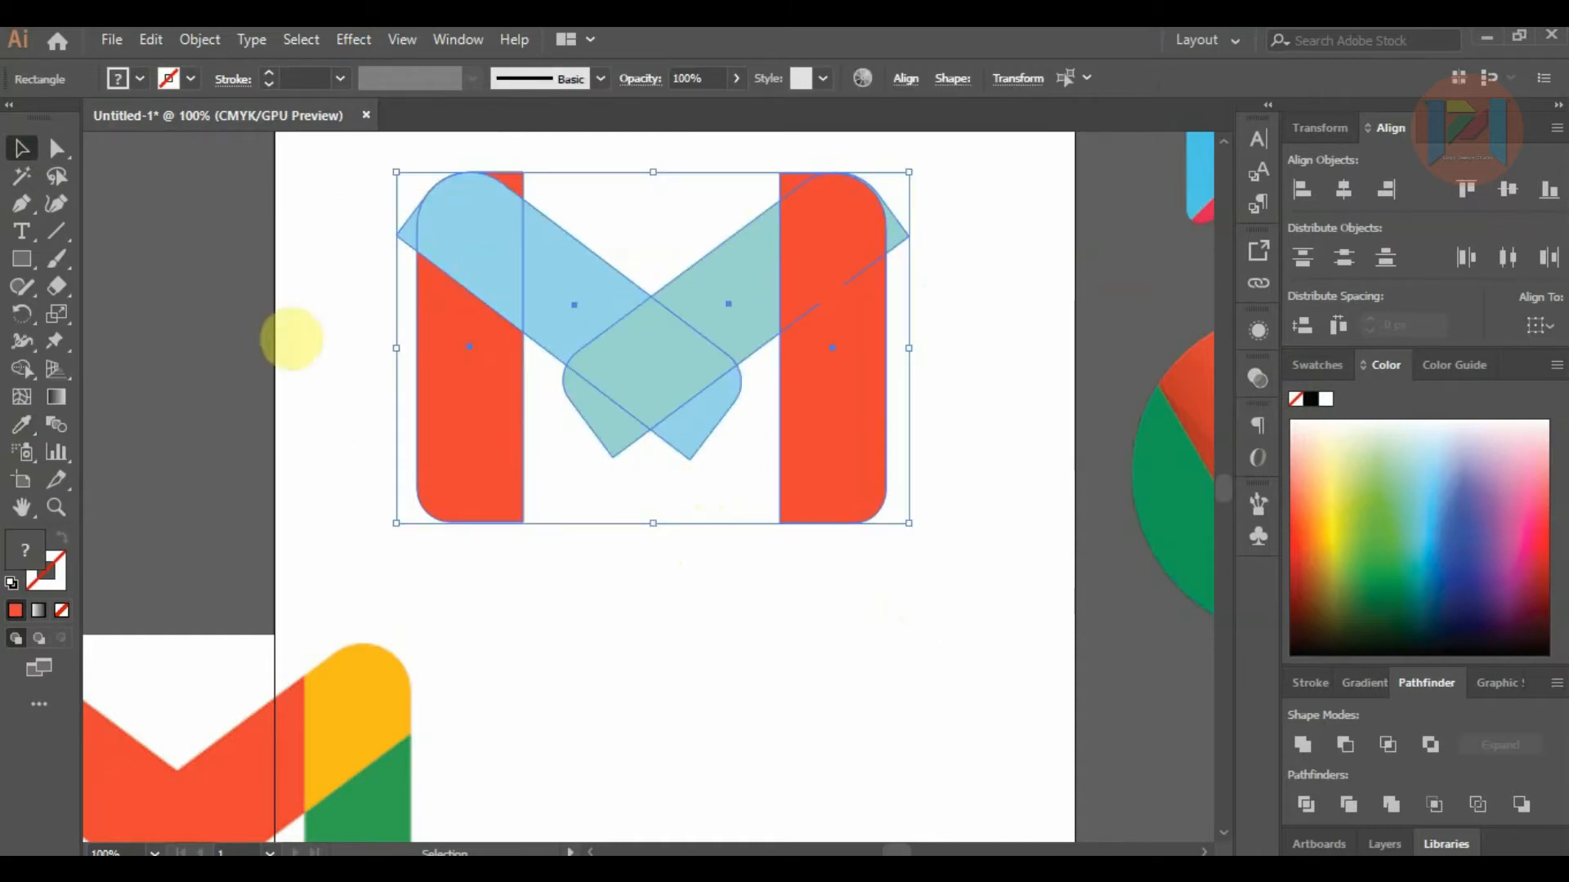
{"action": "left_click", "coordinate": [22, 370]}
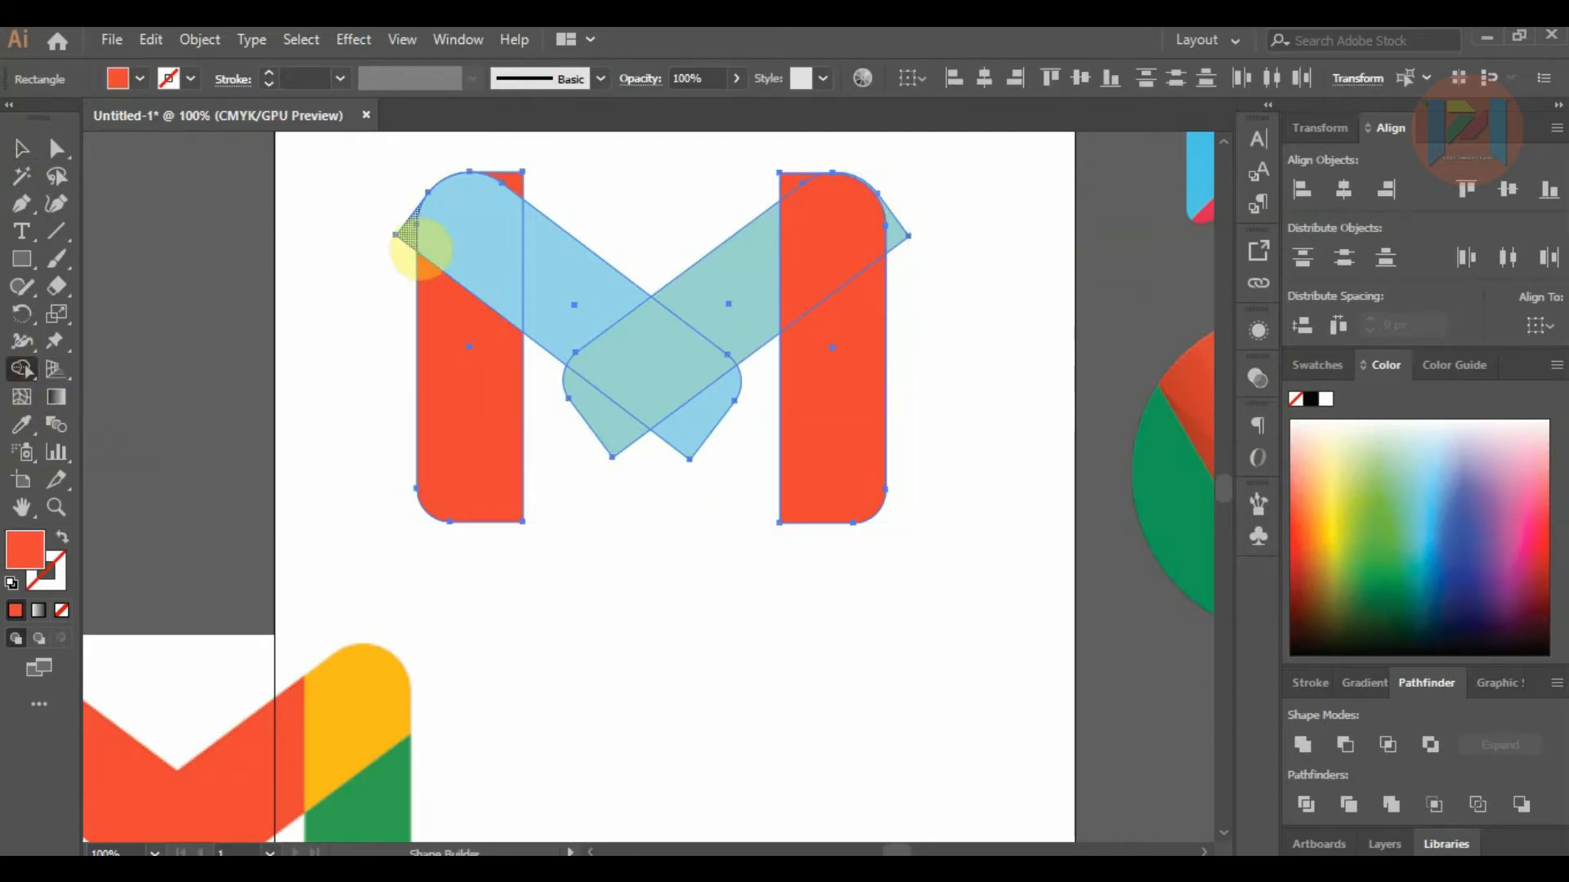
{"action": "left_click", "coordinate": [404, 237], "text": "alt"}
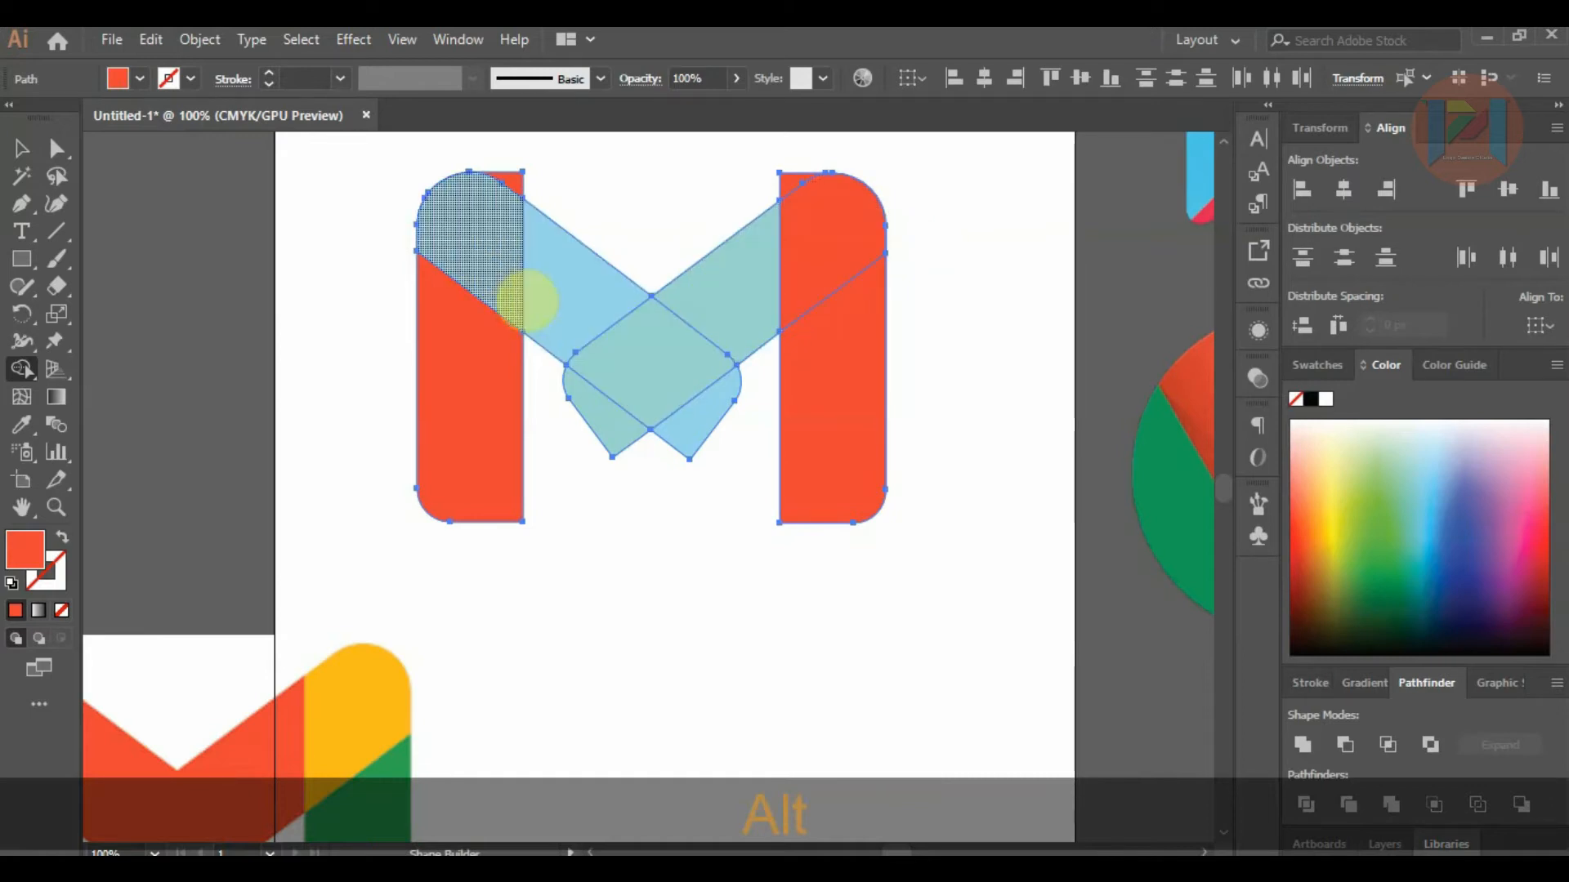
Remove the legs' square inner top corners and the bar ends protruding below the diagonals' crossing with Shape Builder.
{"action": "scroll", "coordinate": [651, 270], "scroll_direction": "down", "scroll_amount": 1}
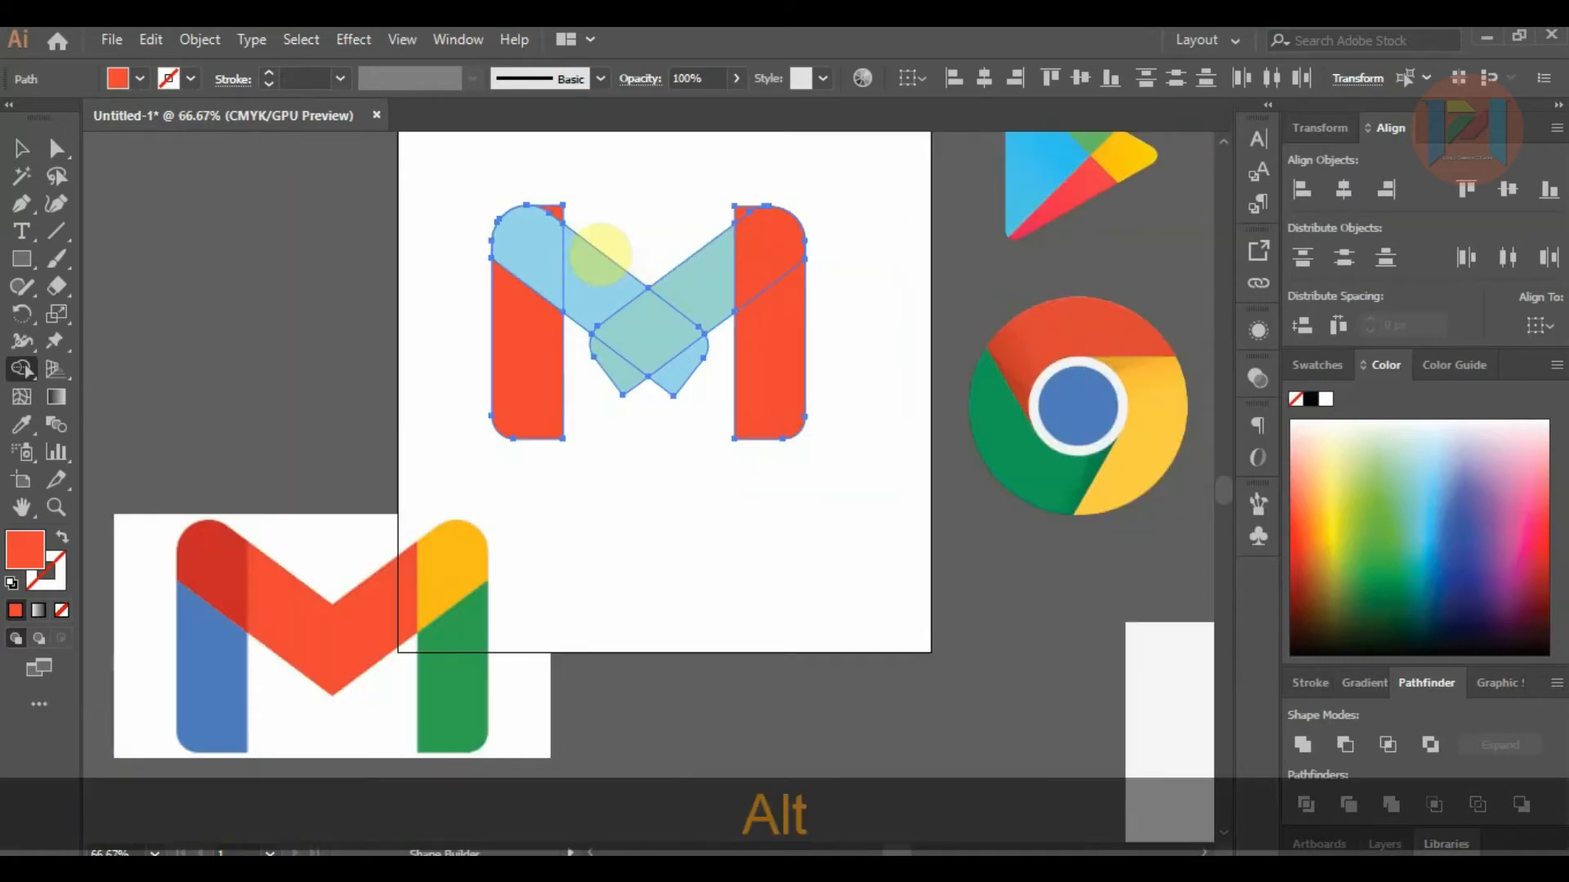
{"action": "scroll", "coordinate": [589, 233], "scroll_direction": "up", "scroll_amount": 1}
{"action": "left_click", "coordinate": [548, 200], "text": "alt"}
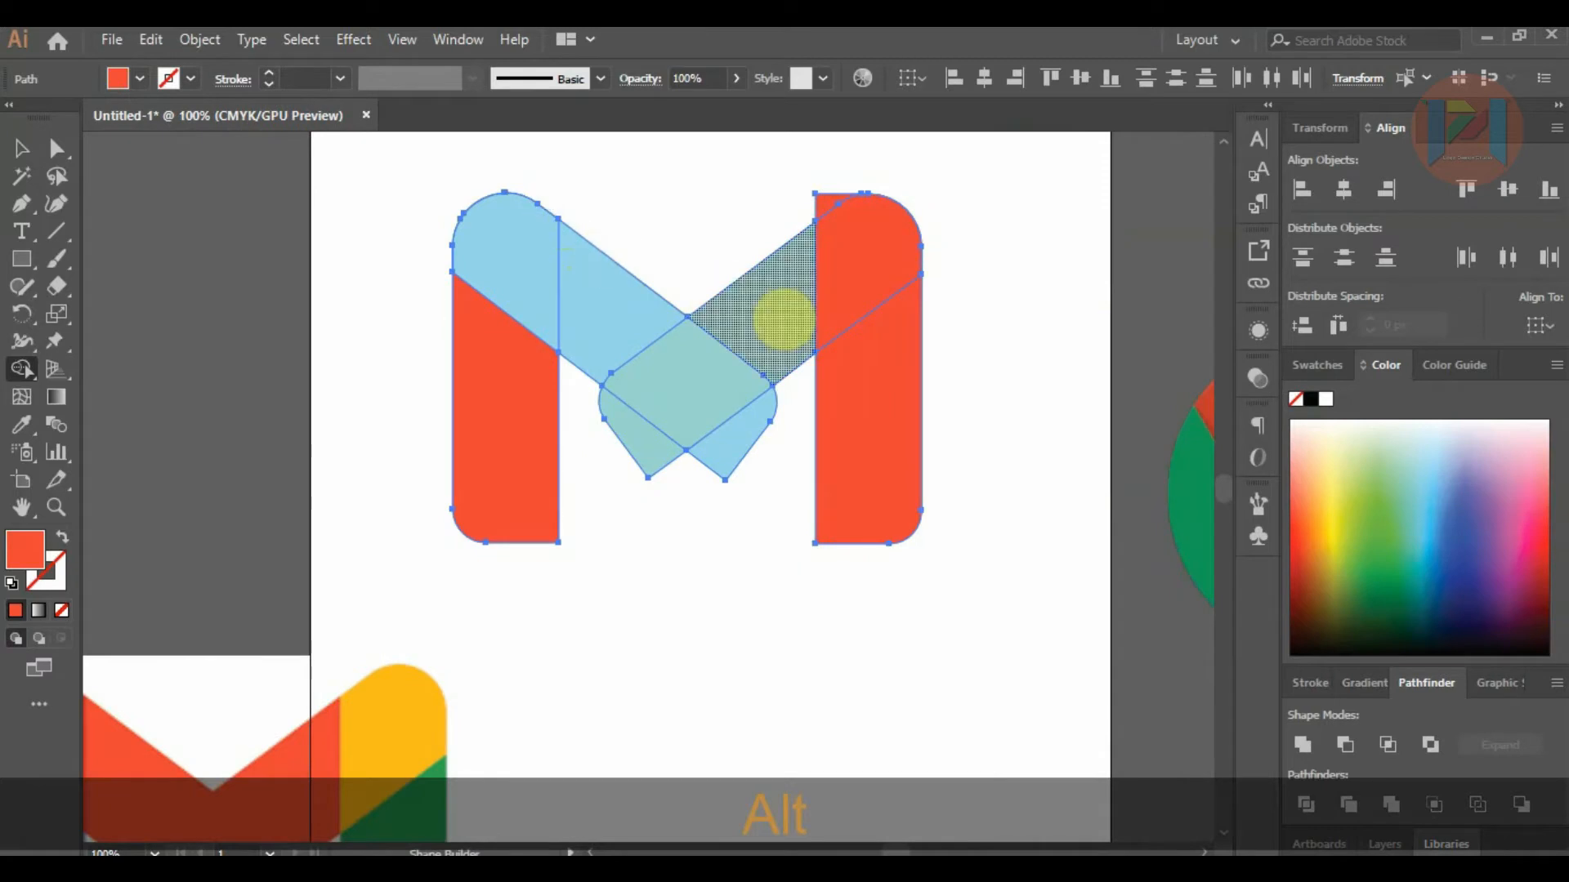
{"action": "scroll", "coordinate": [594, 346], "scroll_direction": "down", "scroll_amount": 1}
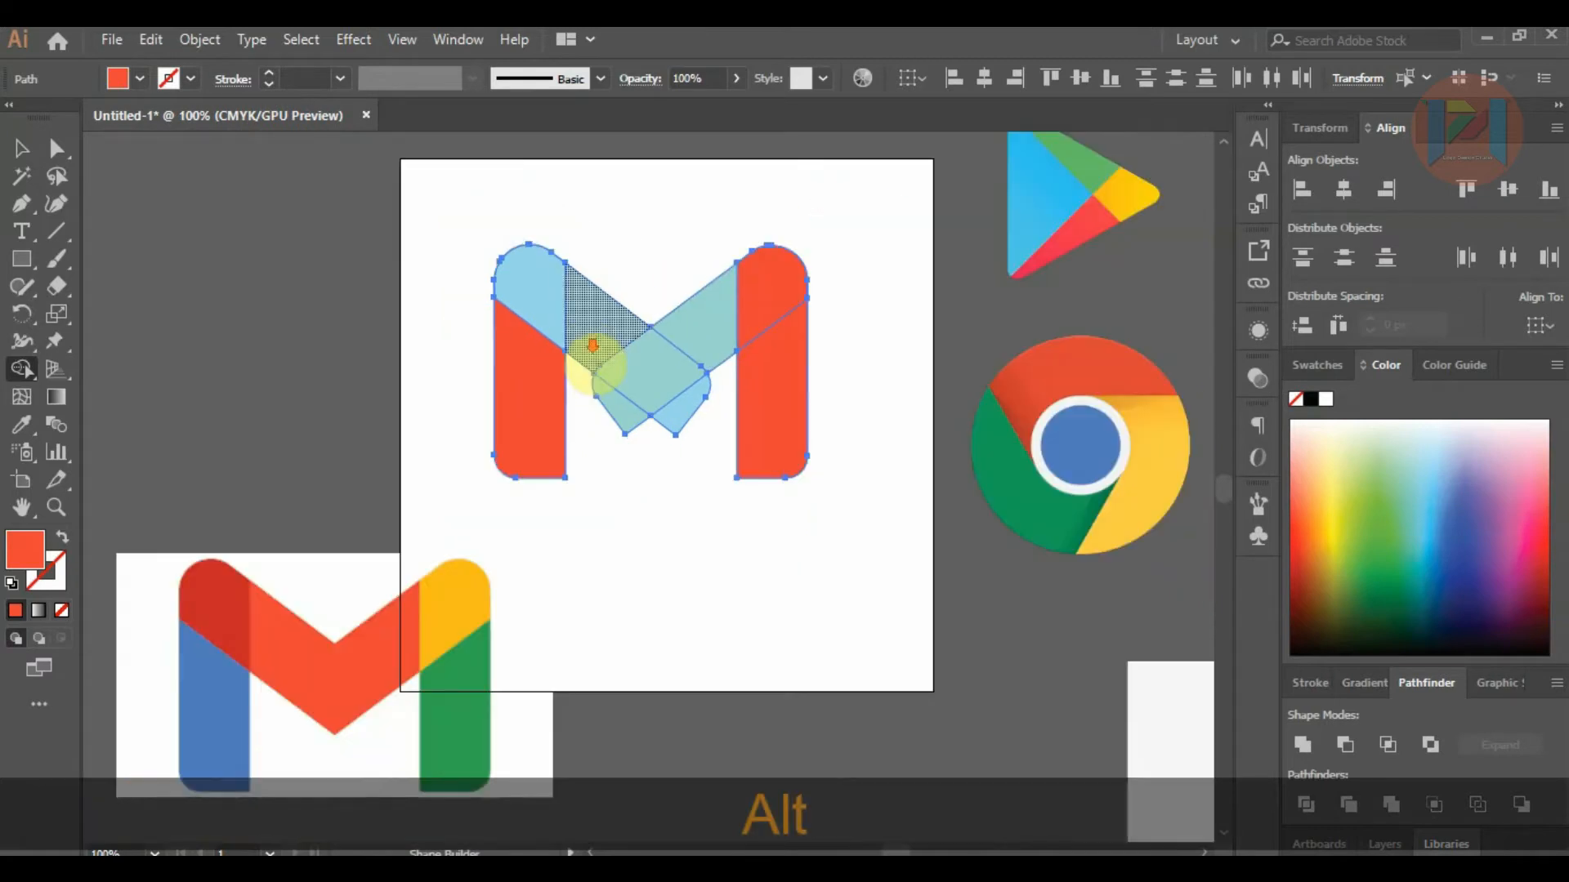
{"action": "left_click_drag", "start_coordinate": [615, 418], "coordinate": [678, 415]}
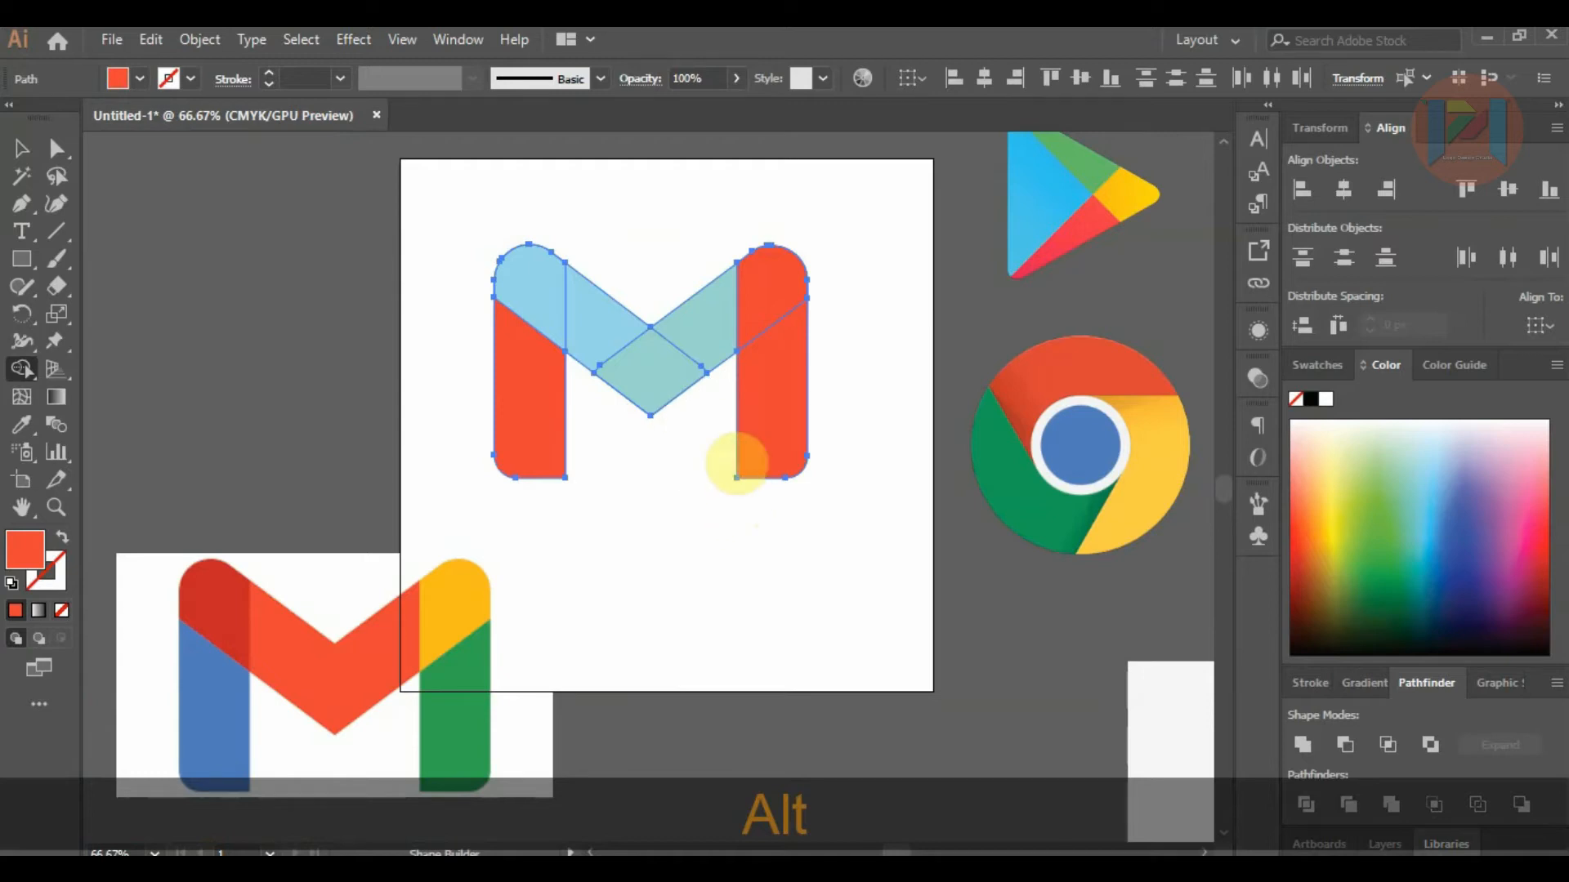
Merge the diagonal pieces between the two legs into a single orange-red V with Shape Builder.
{"action": "left_click_drag", "start_coordinate": [695, 335], "coordinate": [621, 363]}
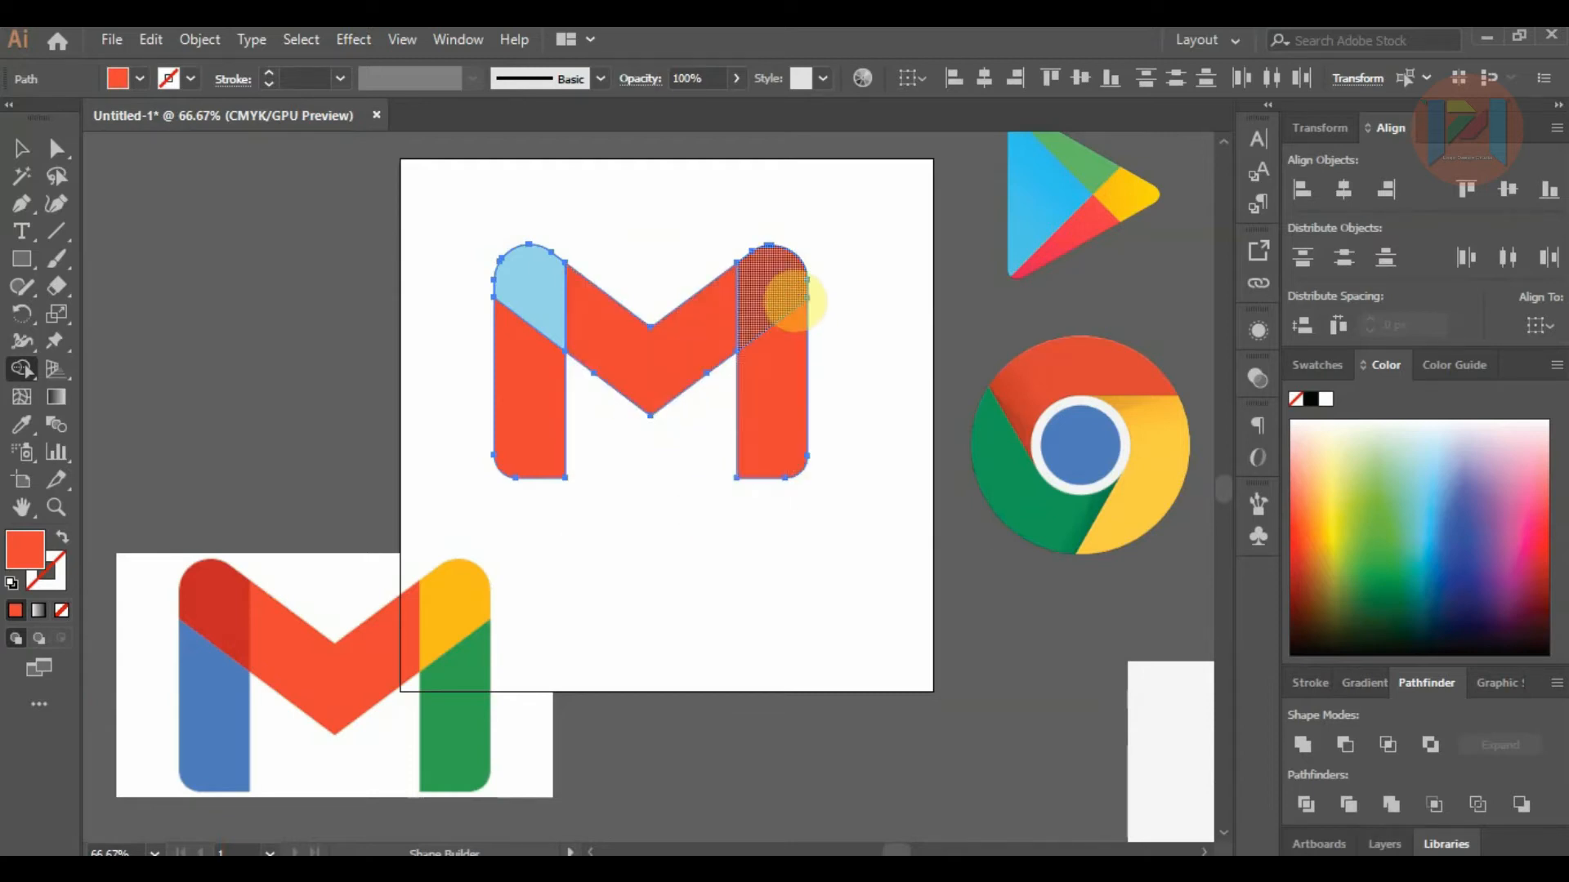
{"action": "left_click", "coordinate": [25, 150]}
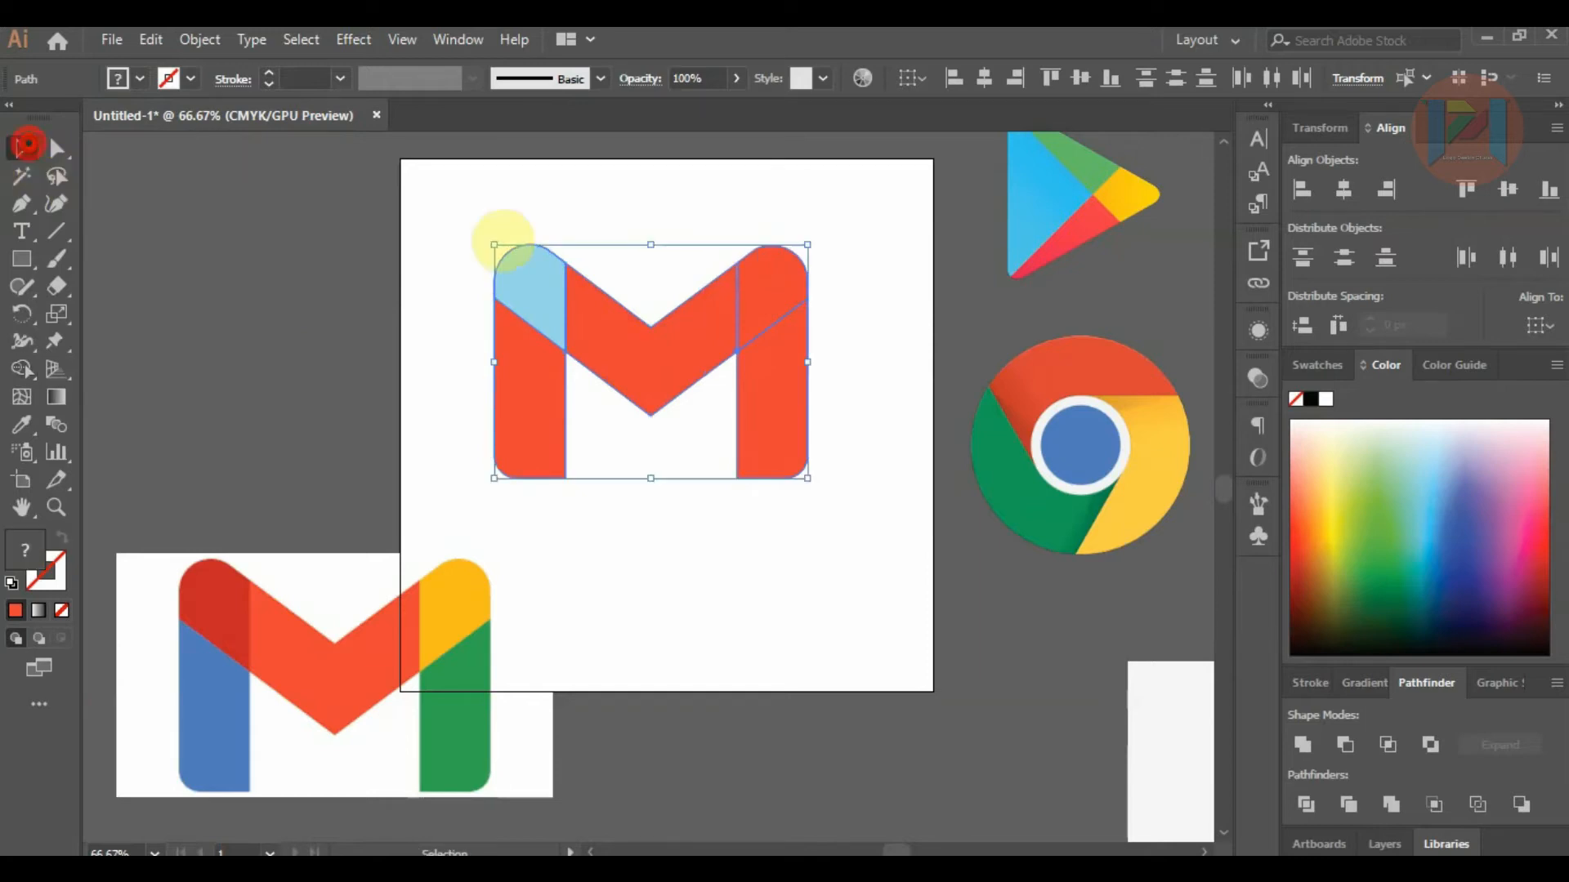
Fill the M's rounded top-right piece with the reference logo's yellow using the Eyedropper.
{"action": "left_click_drag", "start_coordinate": [661, 234], "coordinate": [666, 235]}
{"action": "key", "text": "ctrl+z"}
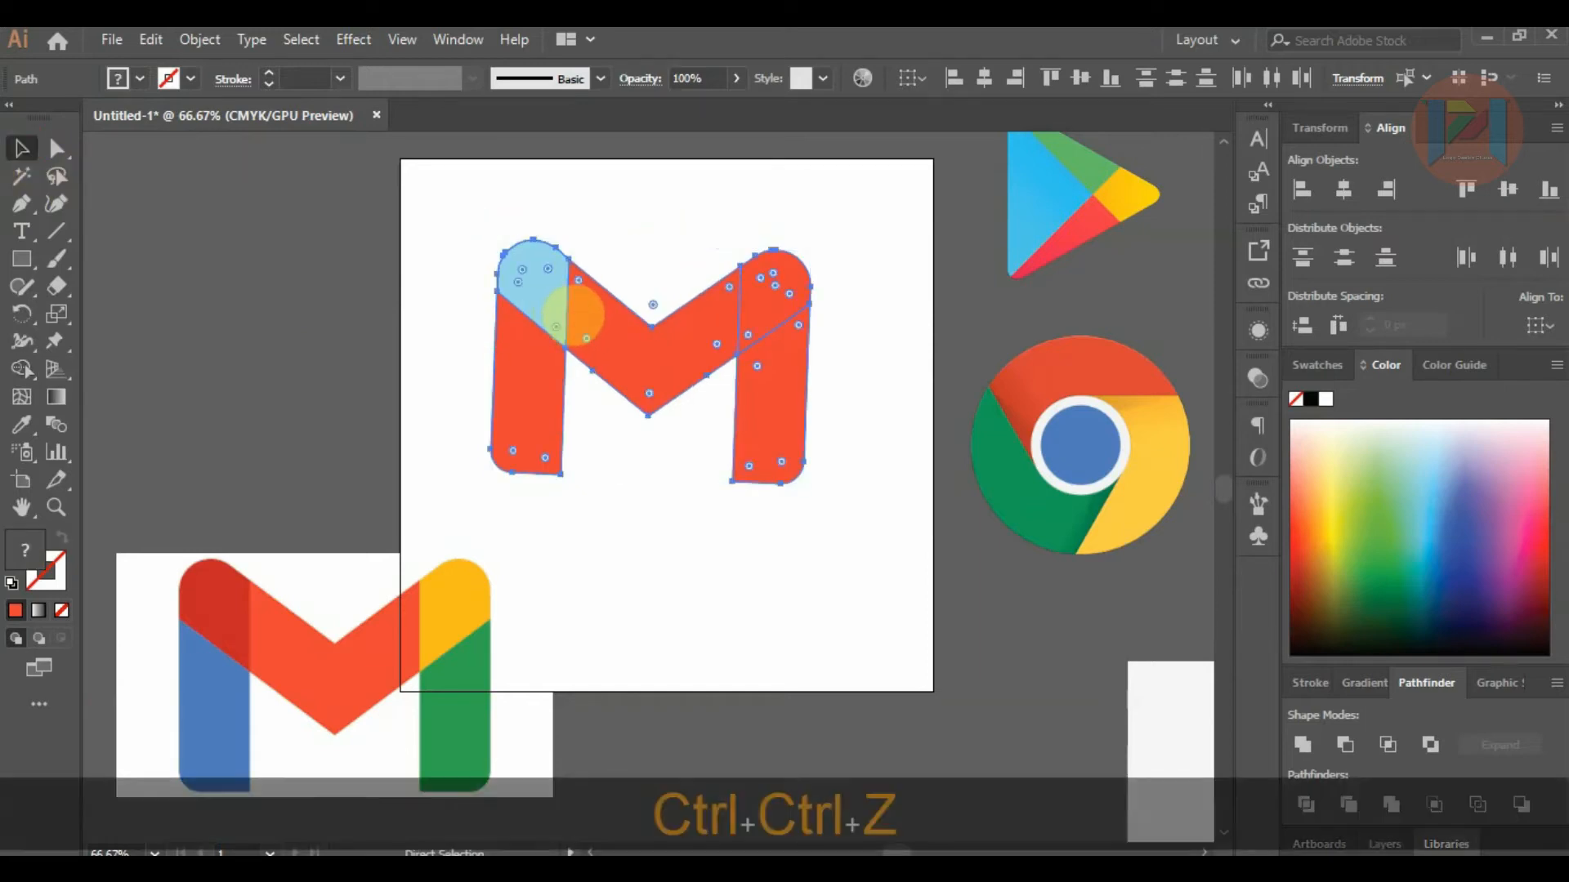
{"action": "left_click", "coordinate": [507, 217]}
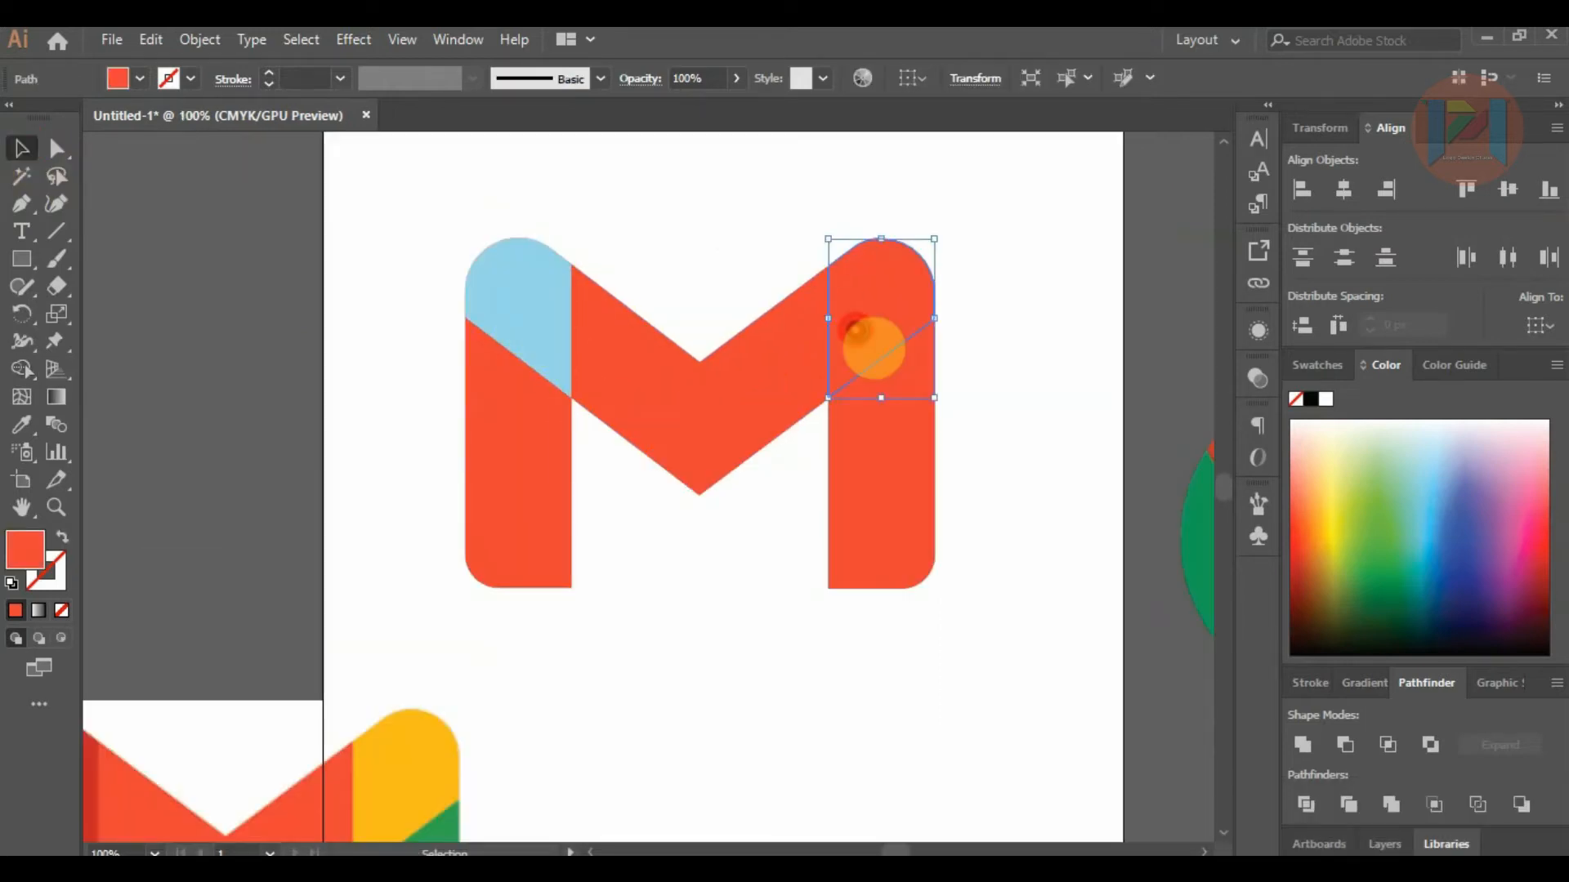
{"action": "scroll", "coordinate": [718, 333], "scroll_direction": "down", "scroll_amount": 2}
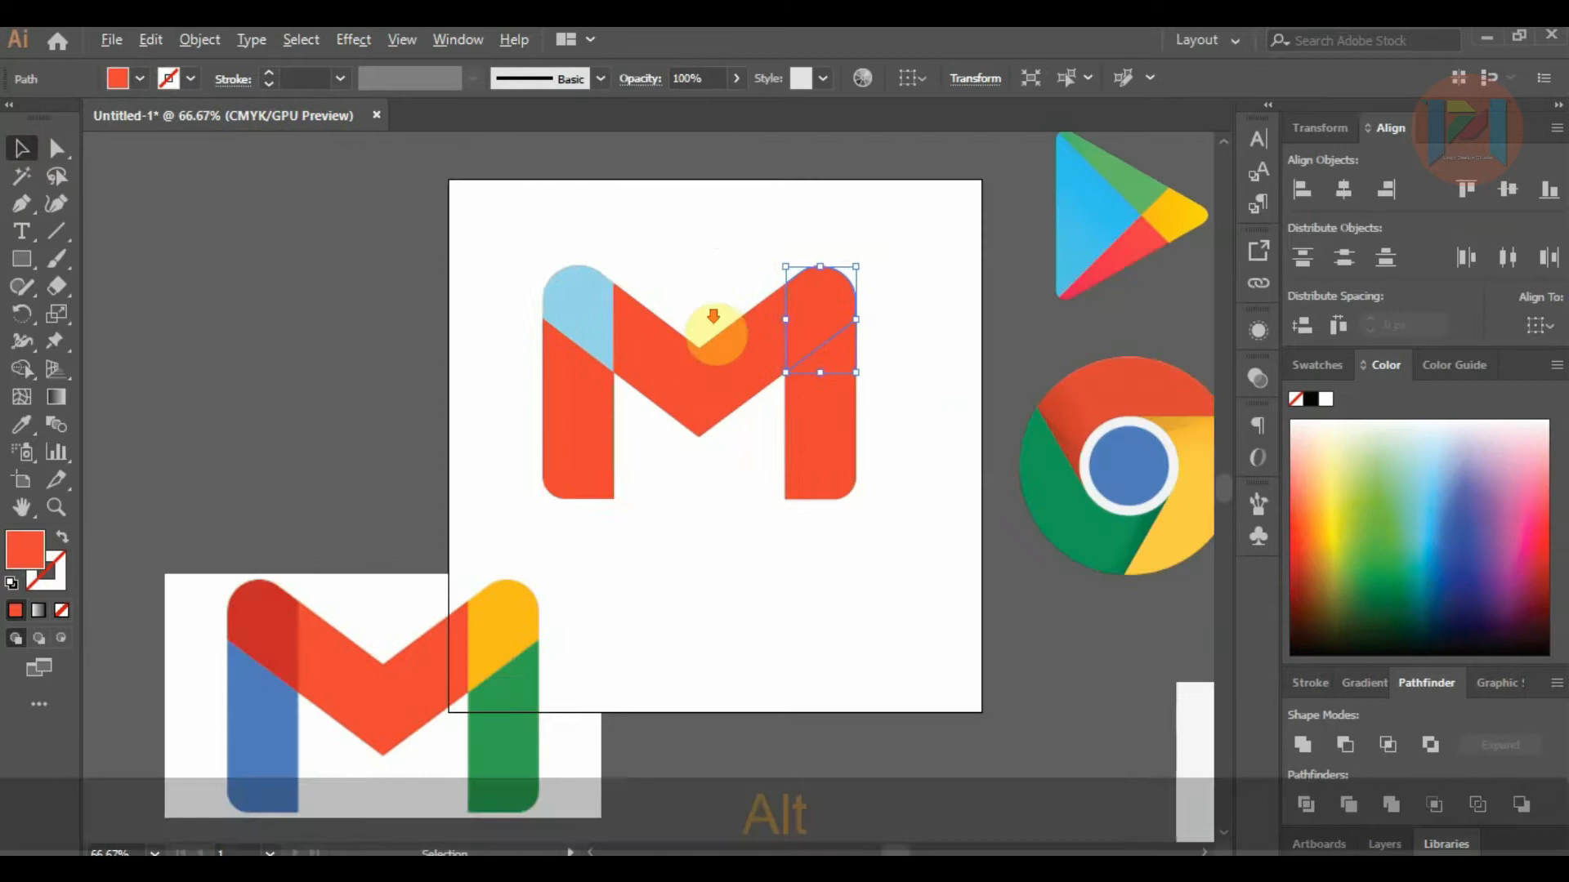
{"action": "left_click", "coordinate": [22, 424]}
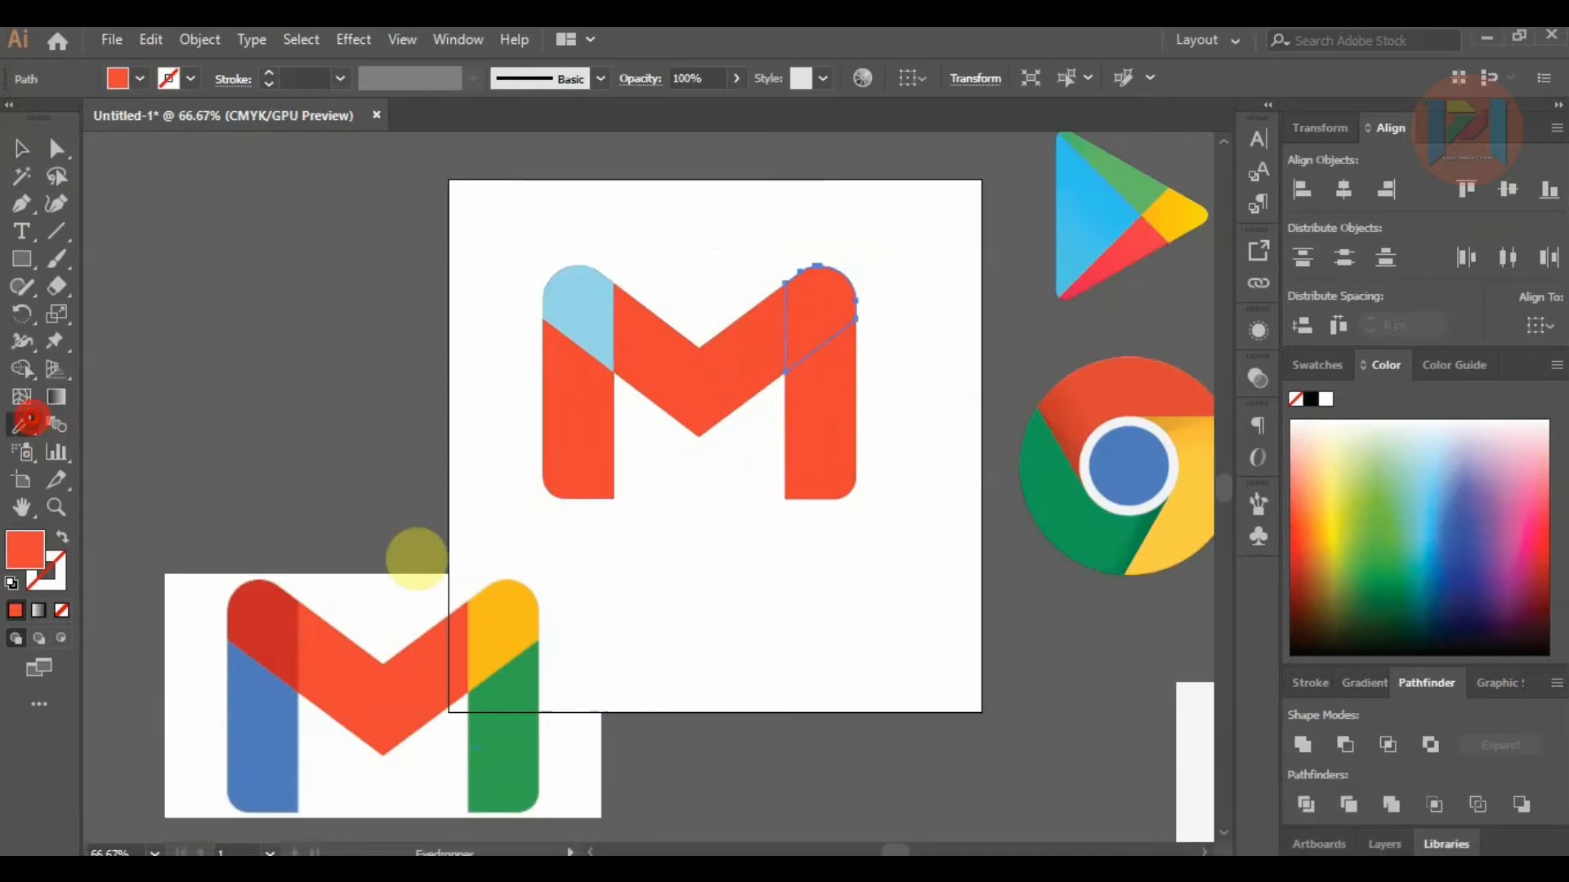
{"action": "left_click", "coordinate": [487, 626]}
{"action": "left_click", "coordinate": [21, 148]}
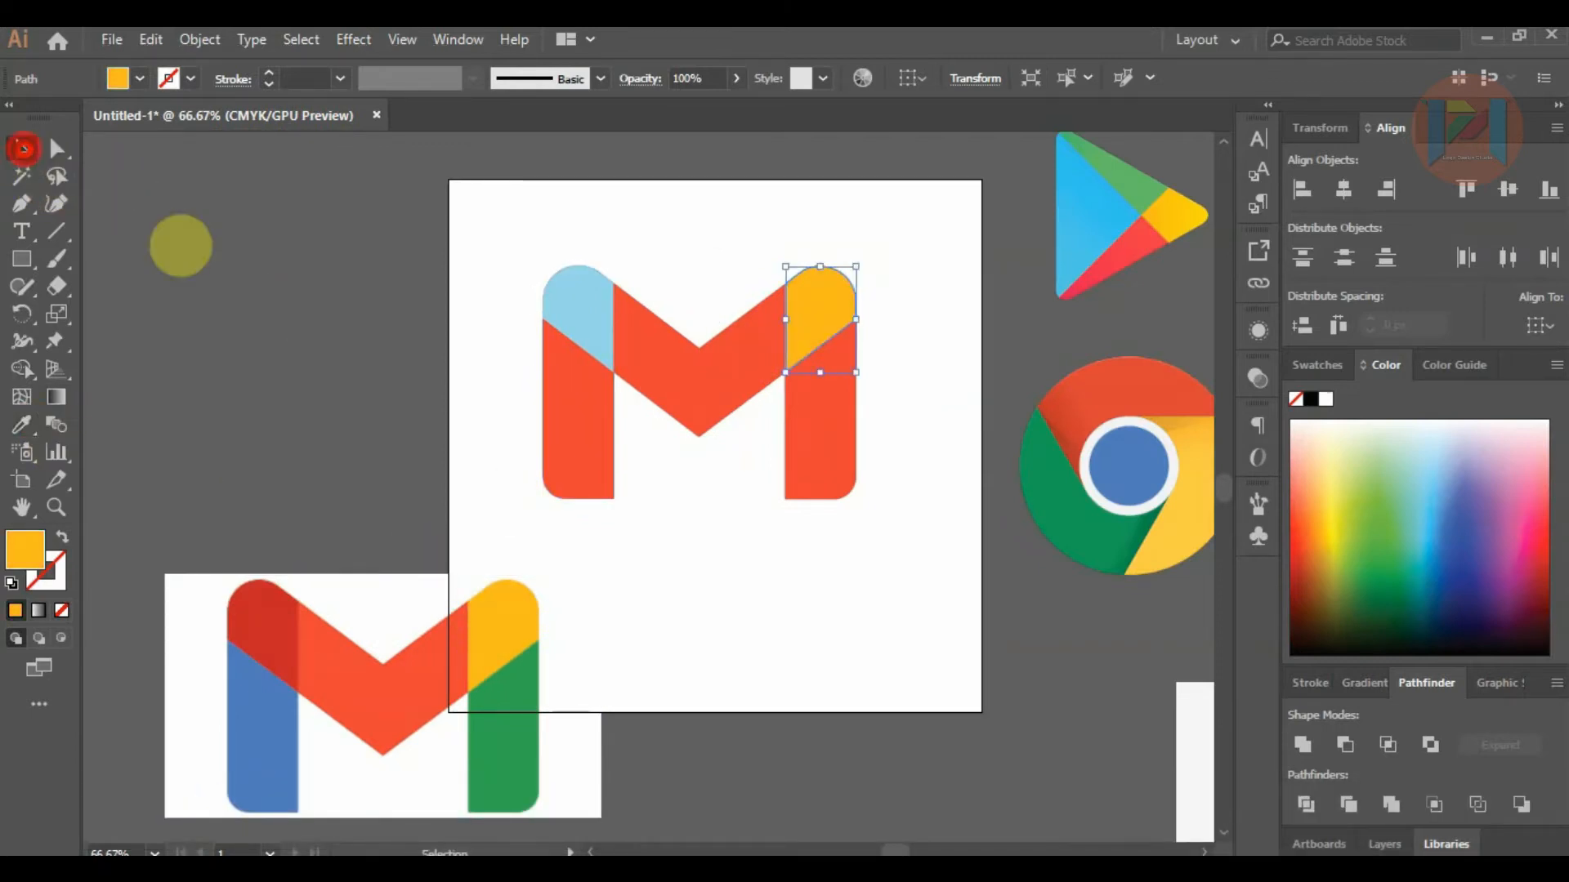
{"action": "left_click", "coordinate": [172, 233]}
Fill the M's right leg with the reference logo's green using the Eyedropper.
{"action": "left_click", "coordinate": [827, 420]}
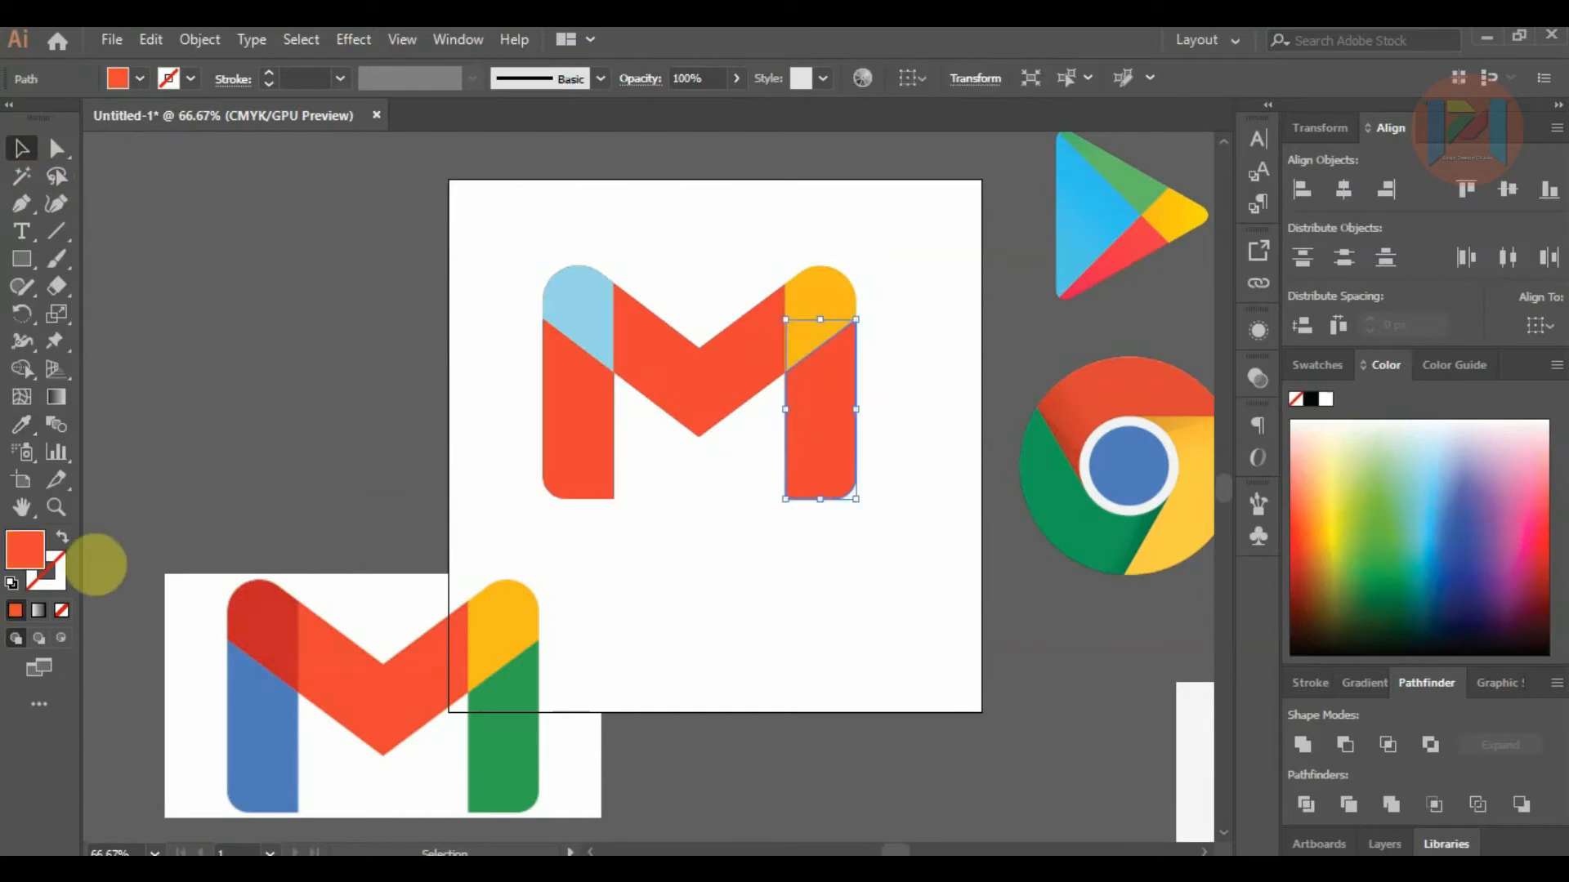
{"action": "left_click", "coordinate": [22, 424]}
{"action": "left_click", "coordinate": [532, 746]}
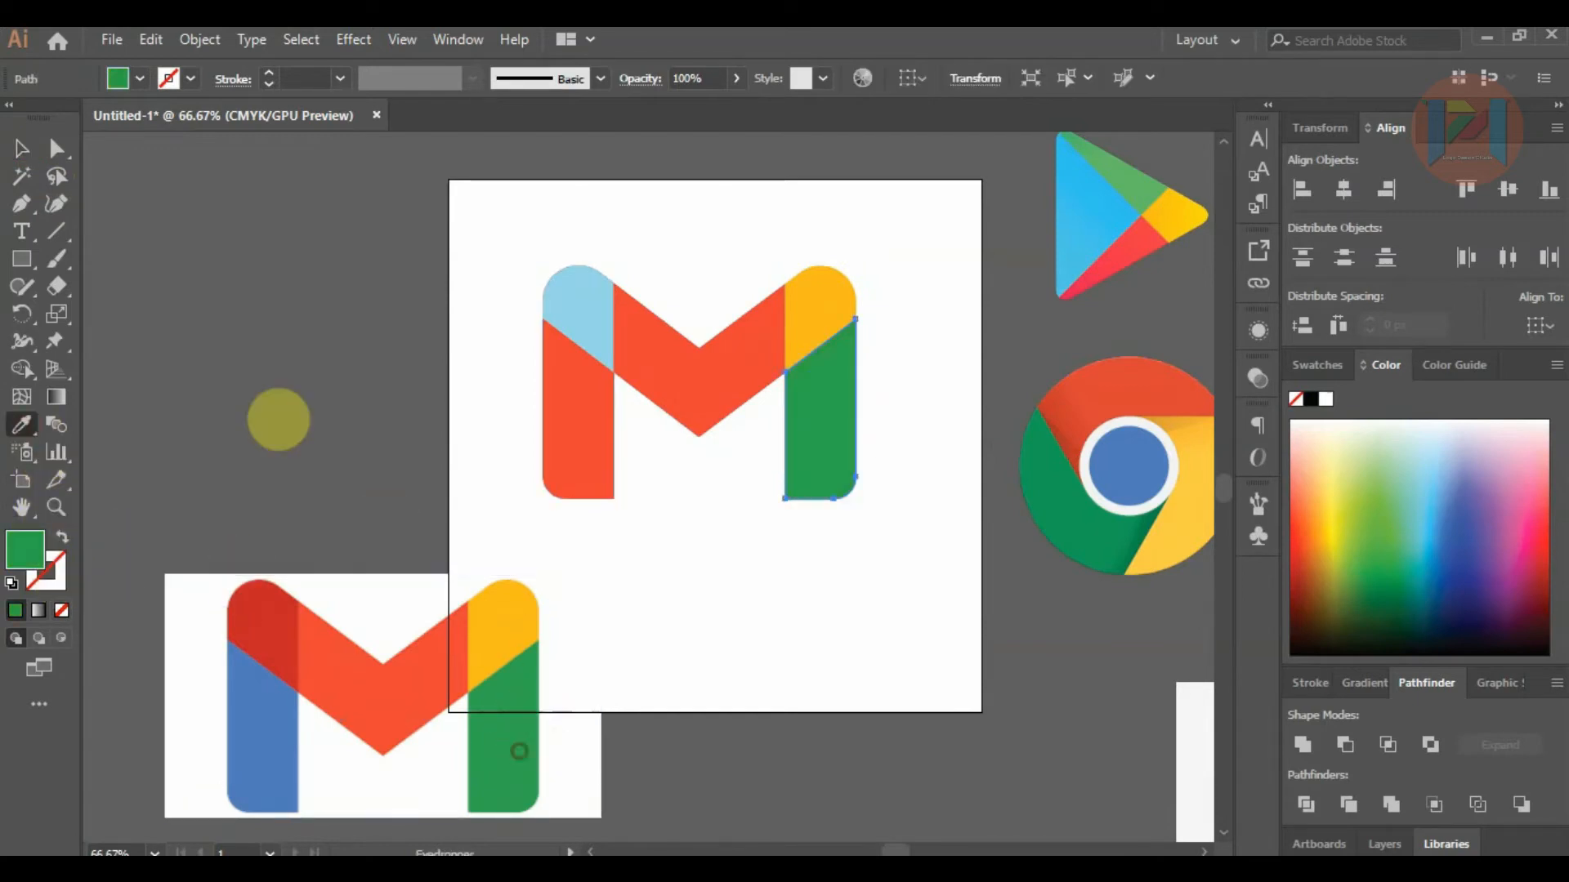
Fill the M's left leg with the reference logo's blue using the Eyedropper, and deselect it.
{"action": "left_click", "coordinate": [22, 148]}
{"action": "left_click", "coordinate": [576, 409]}
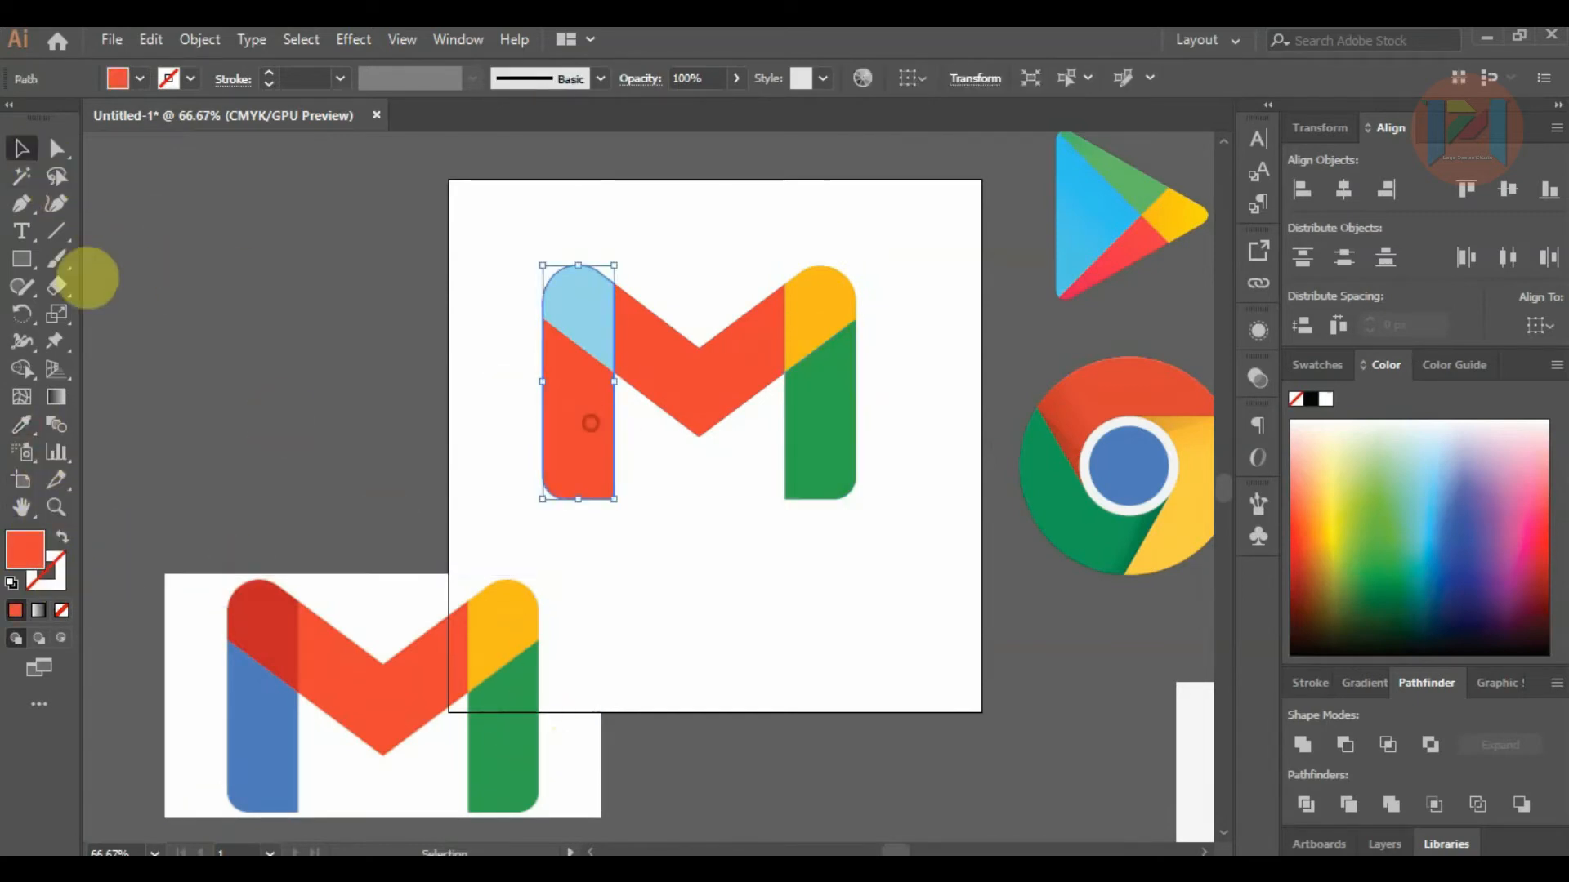
{"action": "left_click", "coordinate": [22, 425]}
{"action": "left_click", "coordinate": [253, 743]}
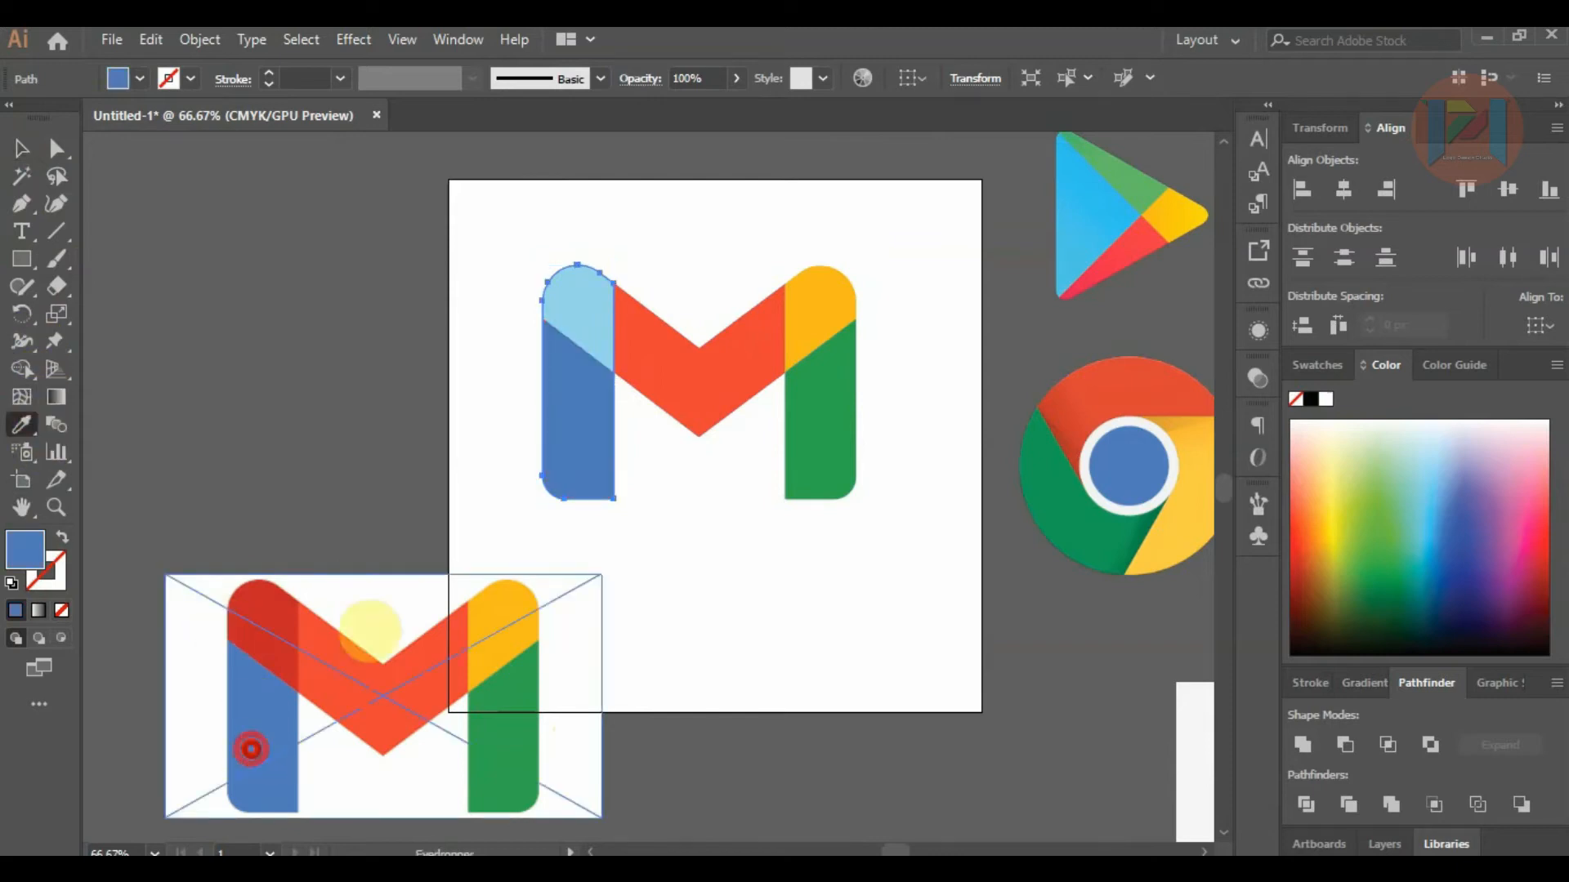
{"action": "left_click", "coordinate": [32, 155]}
{"action": "left_click", "coordinate": [169, 193]}
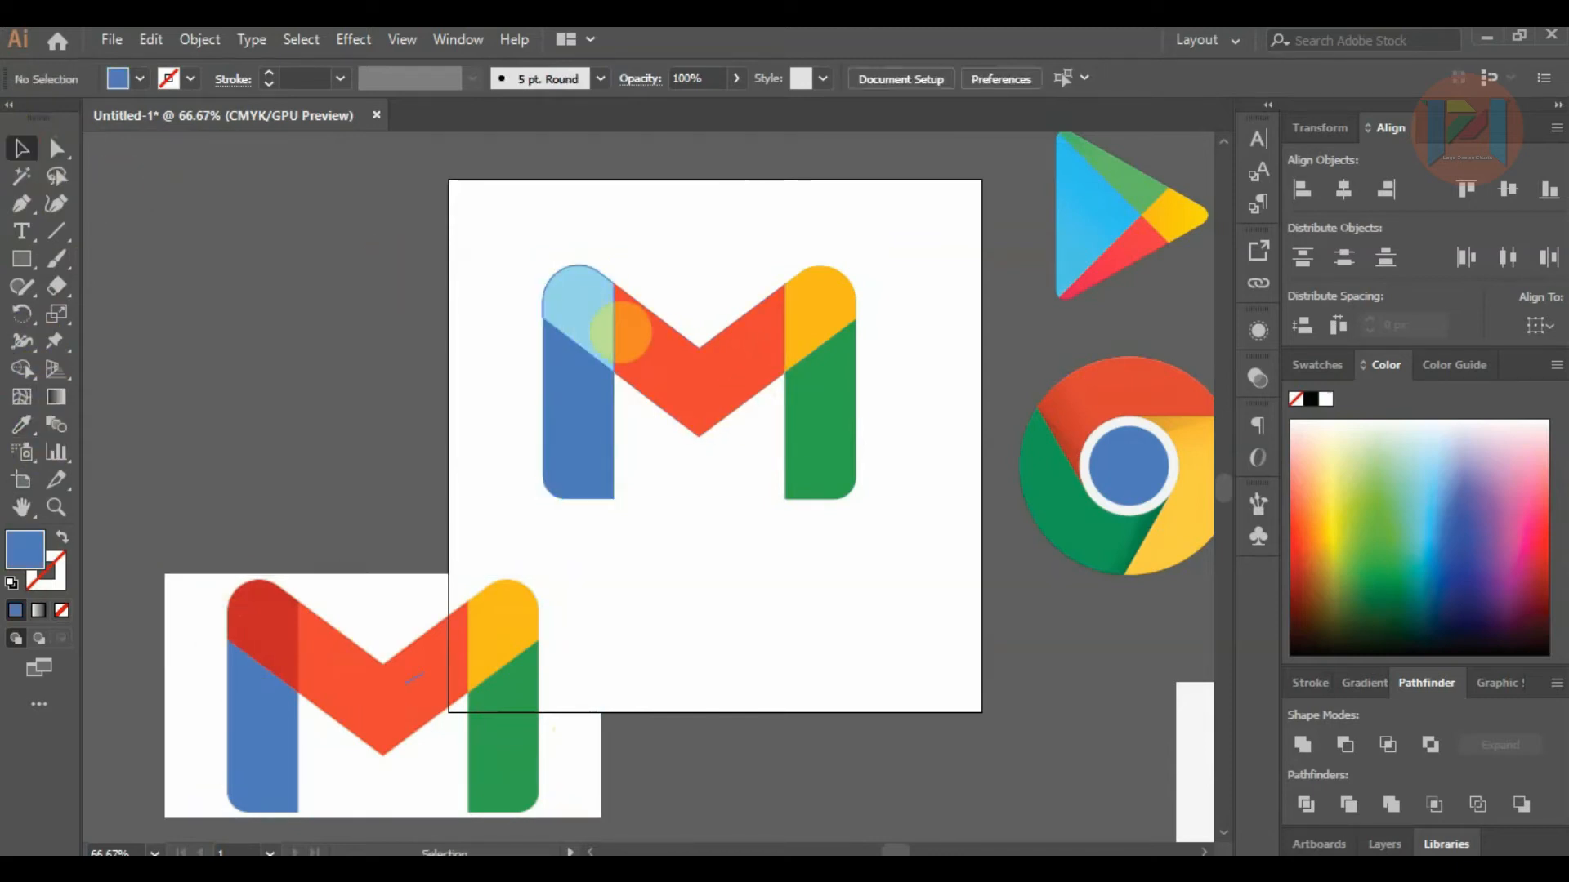
Try moving the light-blue corner piece off the M's left leg, and undo the move.
{"action": "scroll", "coordinate": [603, 315], "scroll_direction": "up", "scroll_amount": 2}
{"action": "scroll", "coordinate": [610, 329], "scroll_direction": "down", "scroll_amount": 1}
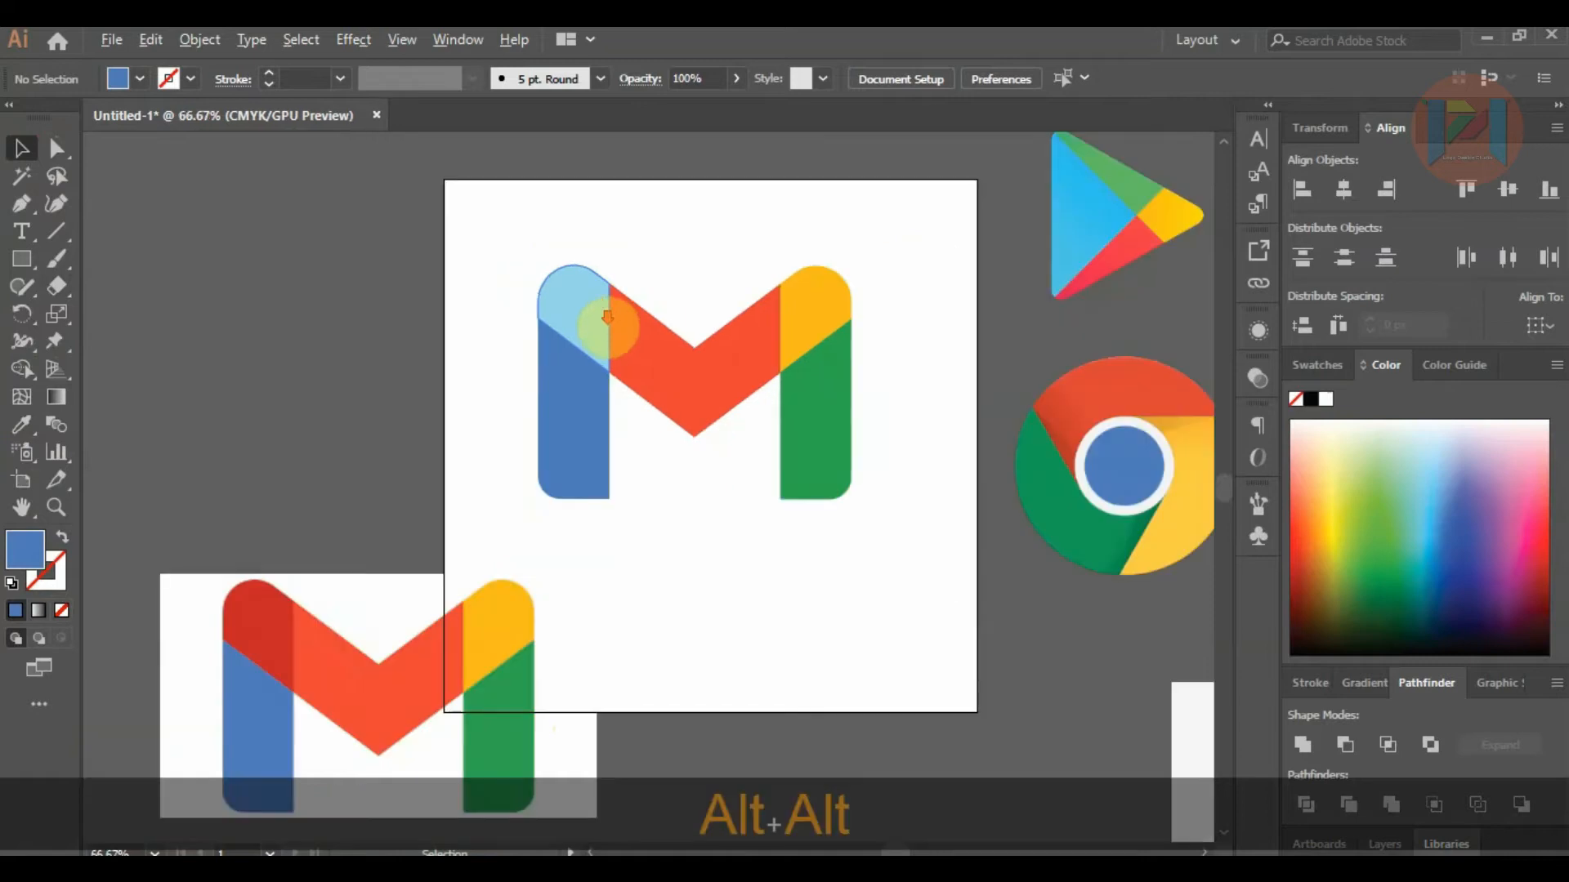
{"action": "left_click_drag", "start_coordinate": [576, 326], "coordinate": [515, 252]}
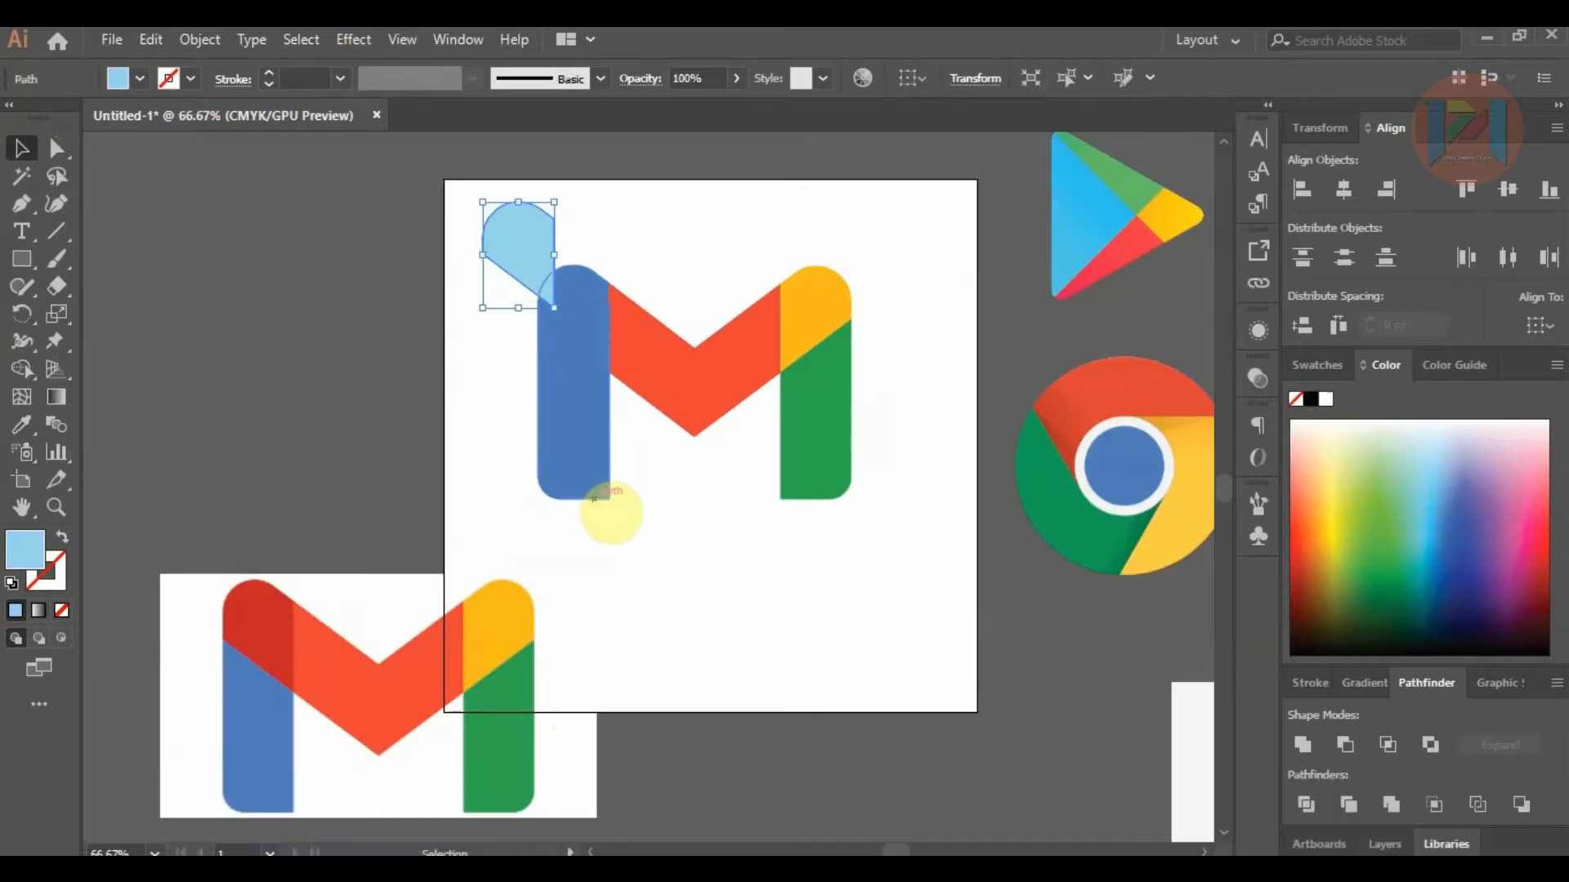
{"action": "key", "text": "ctrl+z"}
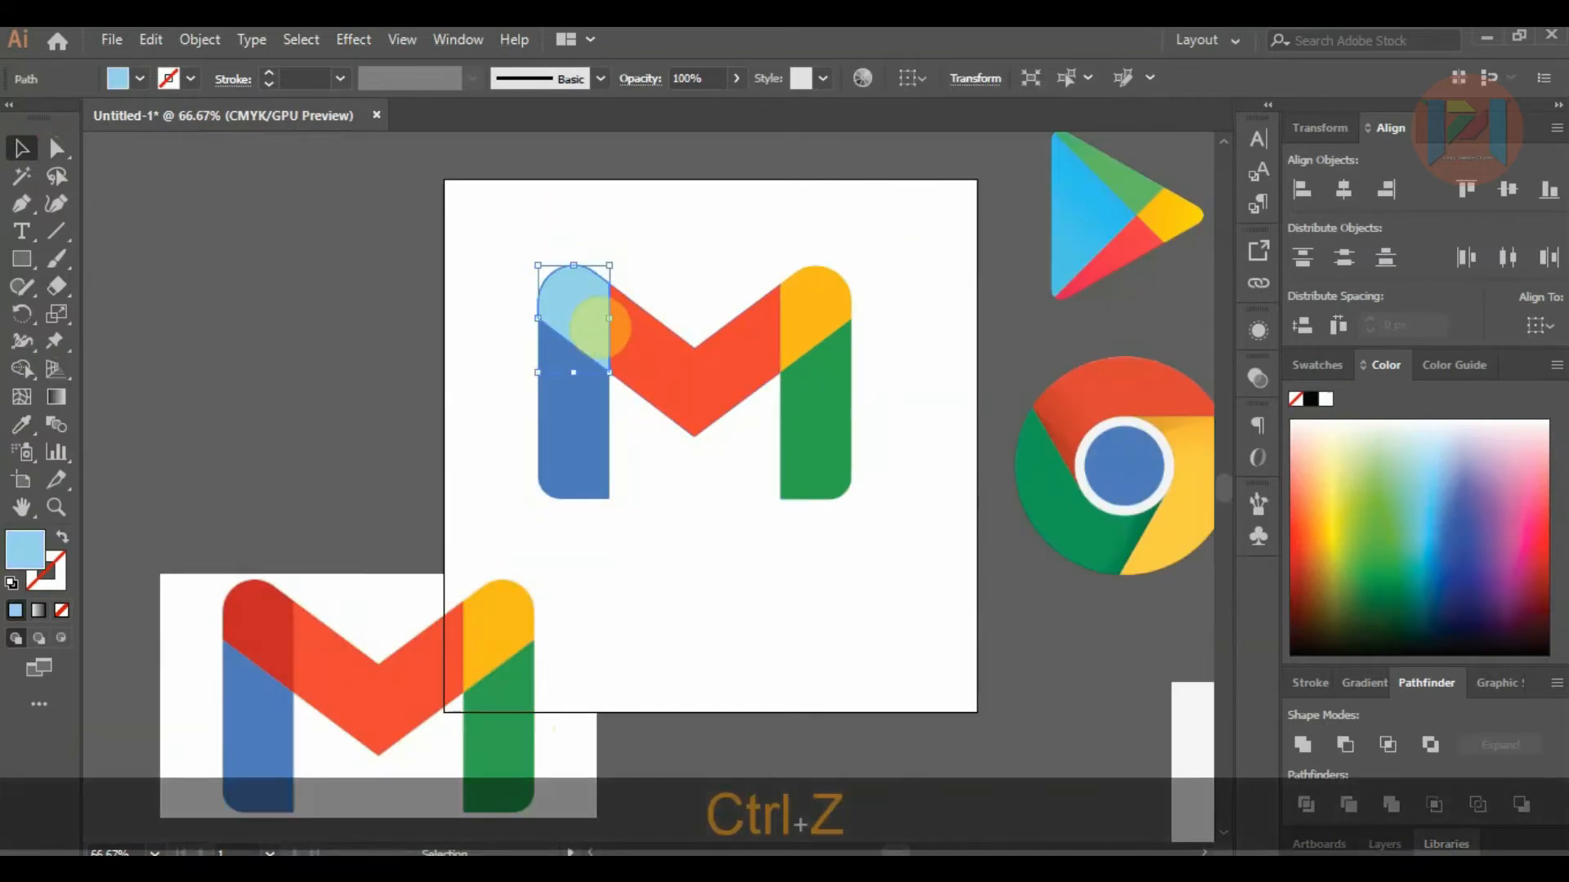
Merge the light-blue corner piece with the orange-red V using Shape Builder and select the merged shape.
{"action": "left_click", "coordinate": [650, 364], "text": "shift"}
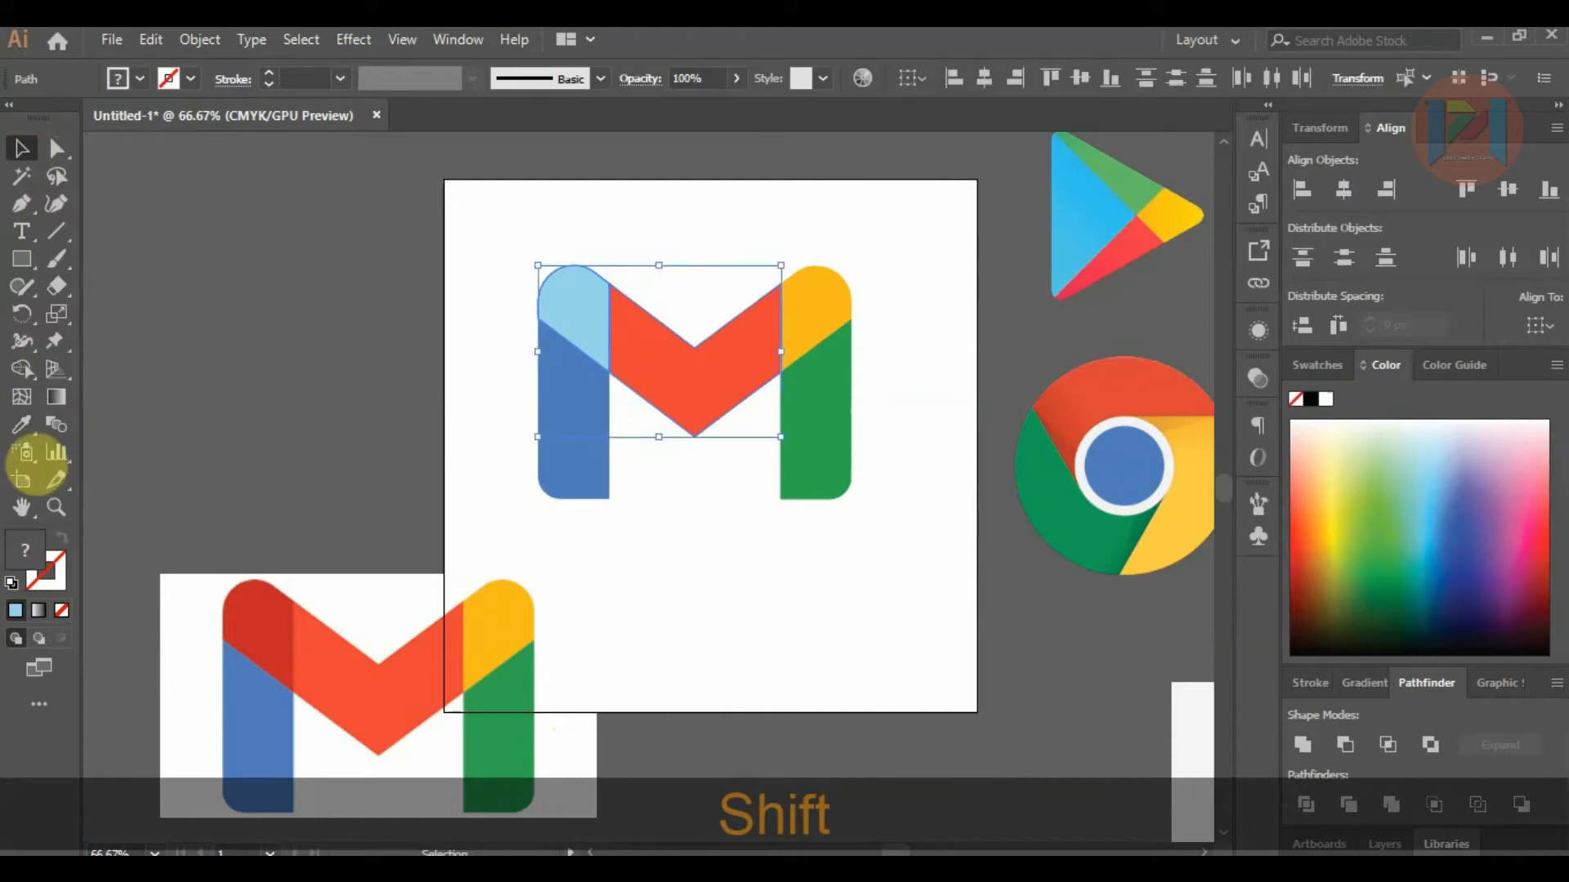
{"action": "left_click", "coordinate": [27, 372]}
{"action": "left_click_drag", "start_coordinate": [579, 315], "coordinate": [654, 364]}
{"action": "left_click", "coordinate": [32, 145]}
{"action": "left_click", "coordinate": [151, 210]}
{"action": "left_click", "coordinate": [641, 338]}
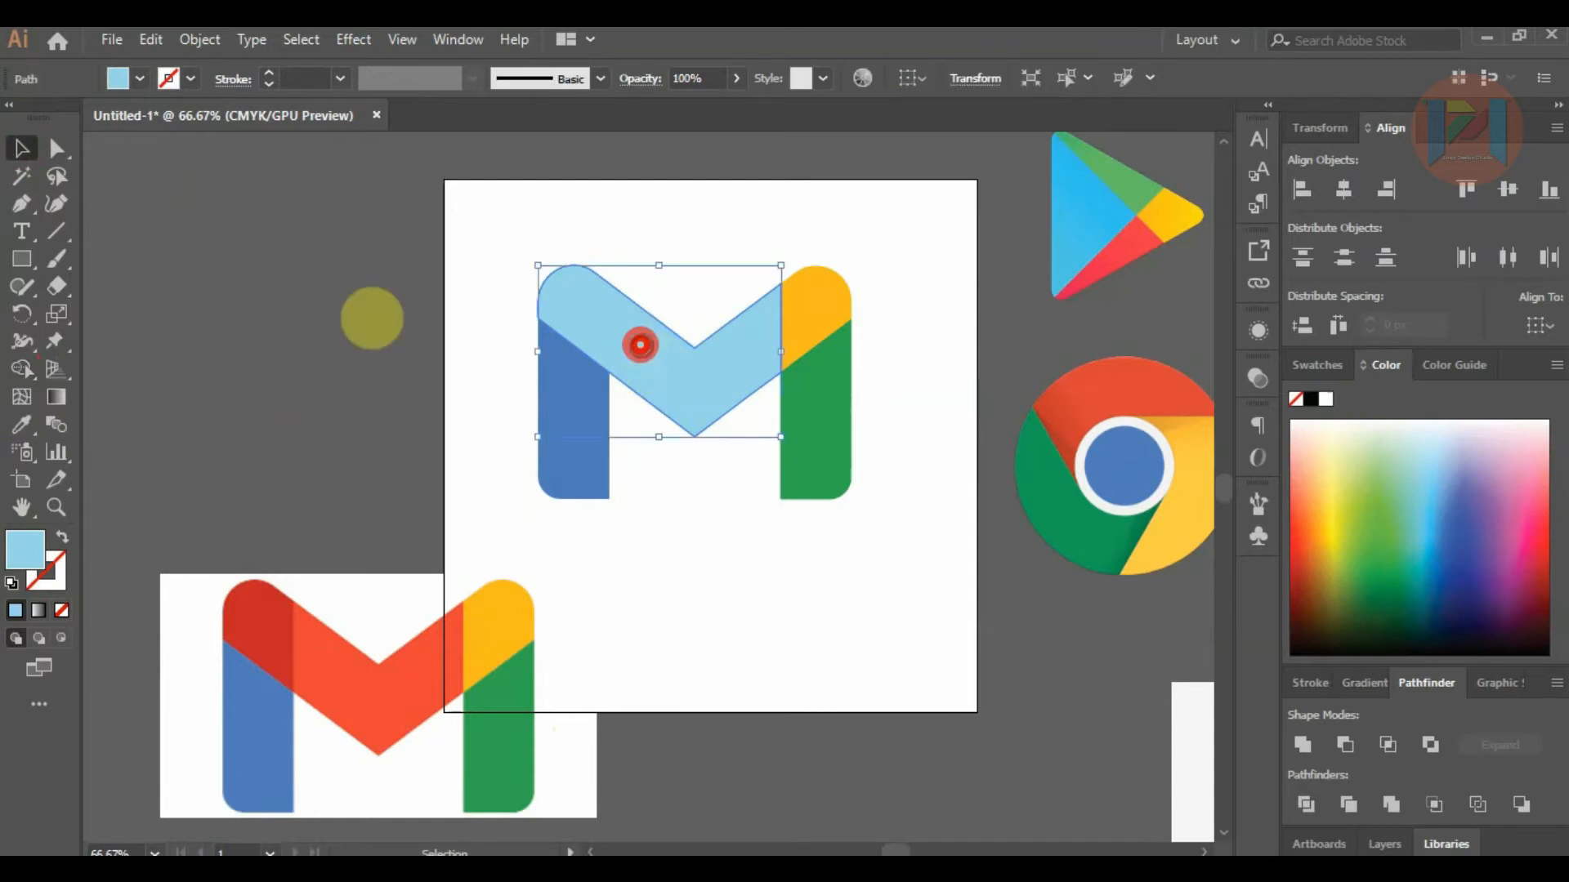
Fill the merged light-blue shape with the reference logo's orange-red using the Eyedropper.
{"action": "left_click", "coordinate": [20, 423]}
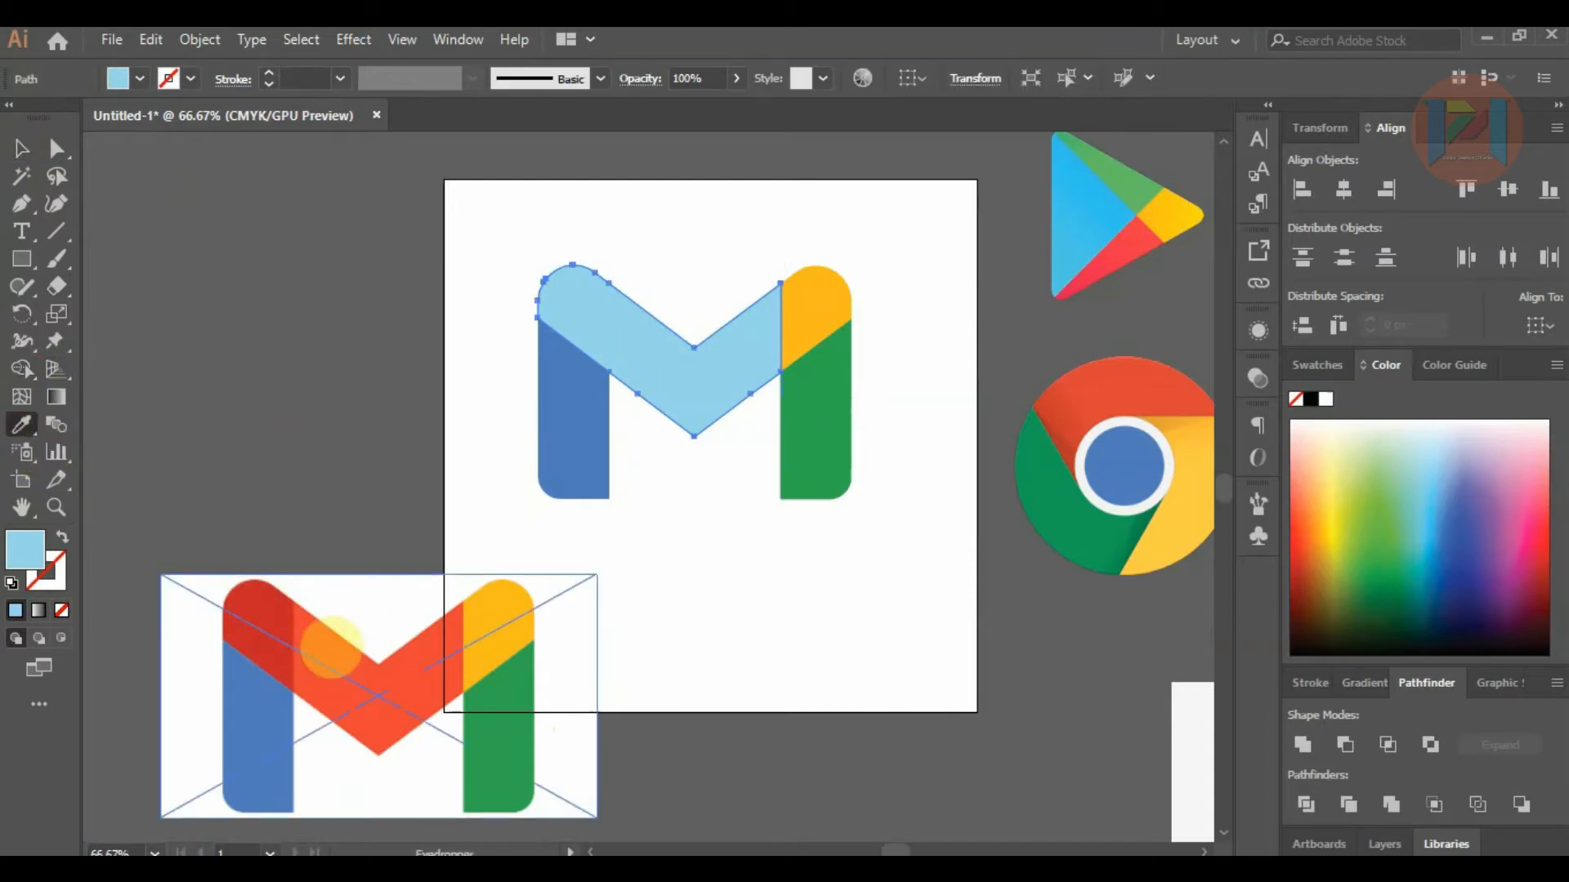
{"action": "left_click", "coordinate": [331, 649]}
{"action": "left_click", "coordinate": [22, 148]}
{"action": "left_click", "coordinate": [186, 224]}
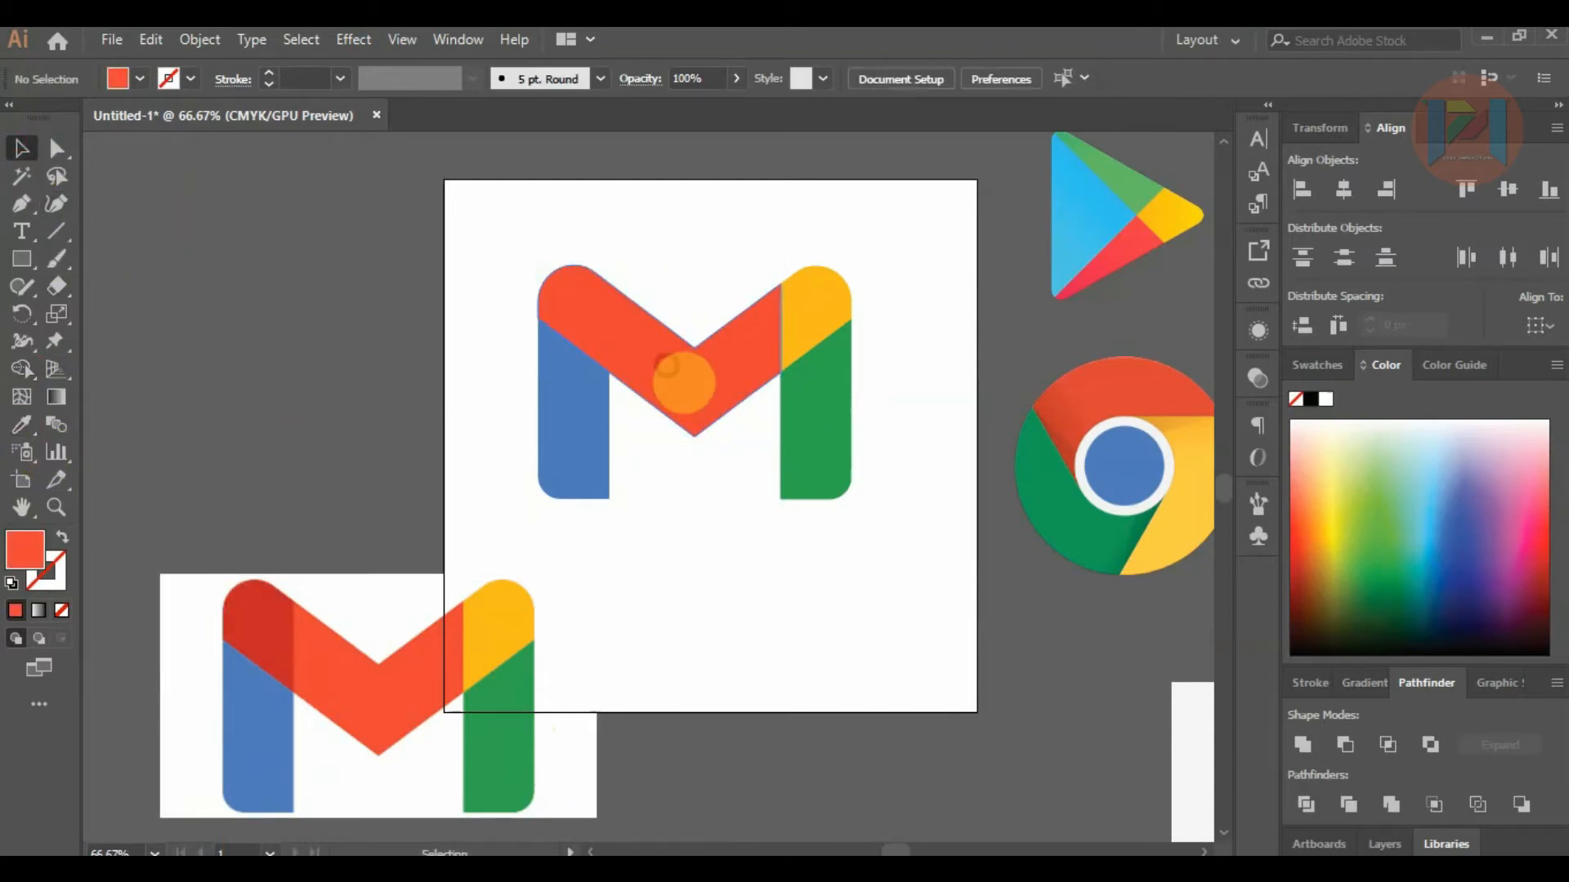
Set the opacity of the merged orange-red shape to 78%.
{"action": "left_click", "coordinate": [666, 366]}
{"action": "left_click", "coordinate": [1258, 378]}
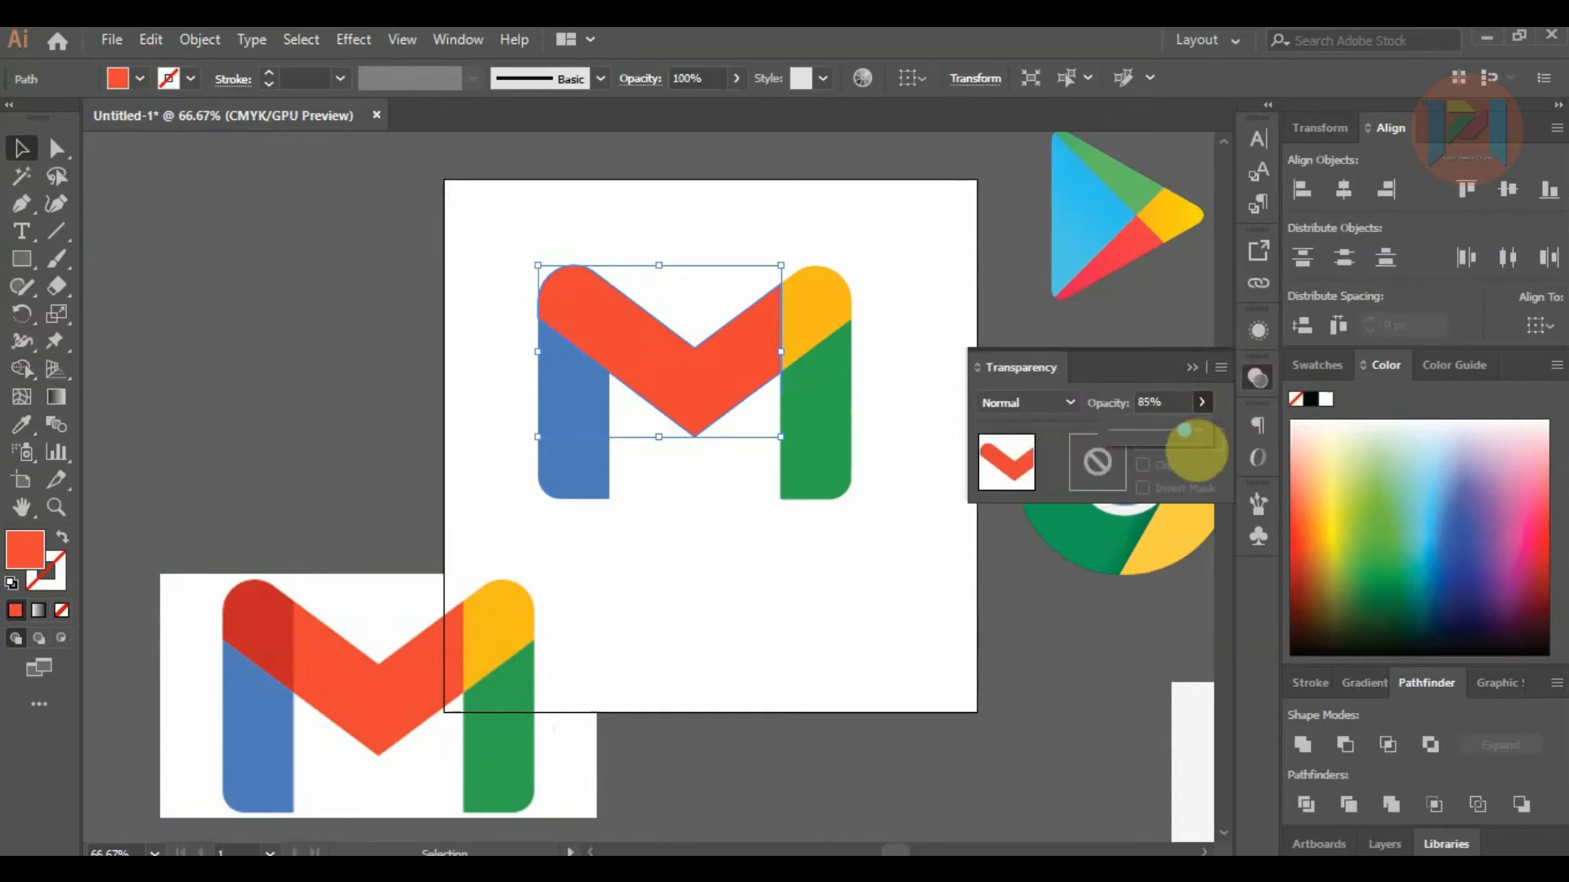
{"action": "left_click_drag", "start_coordinate": [1172, 430], "coordinate": [1171, 430]}
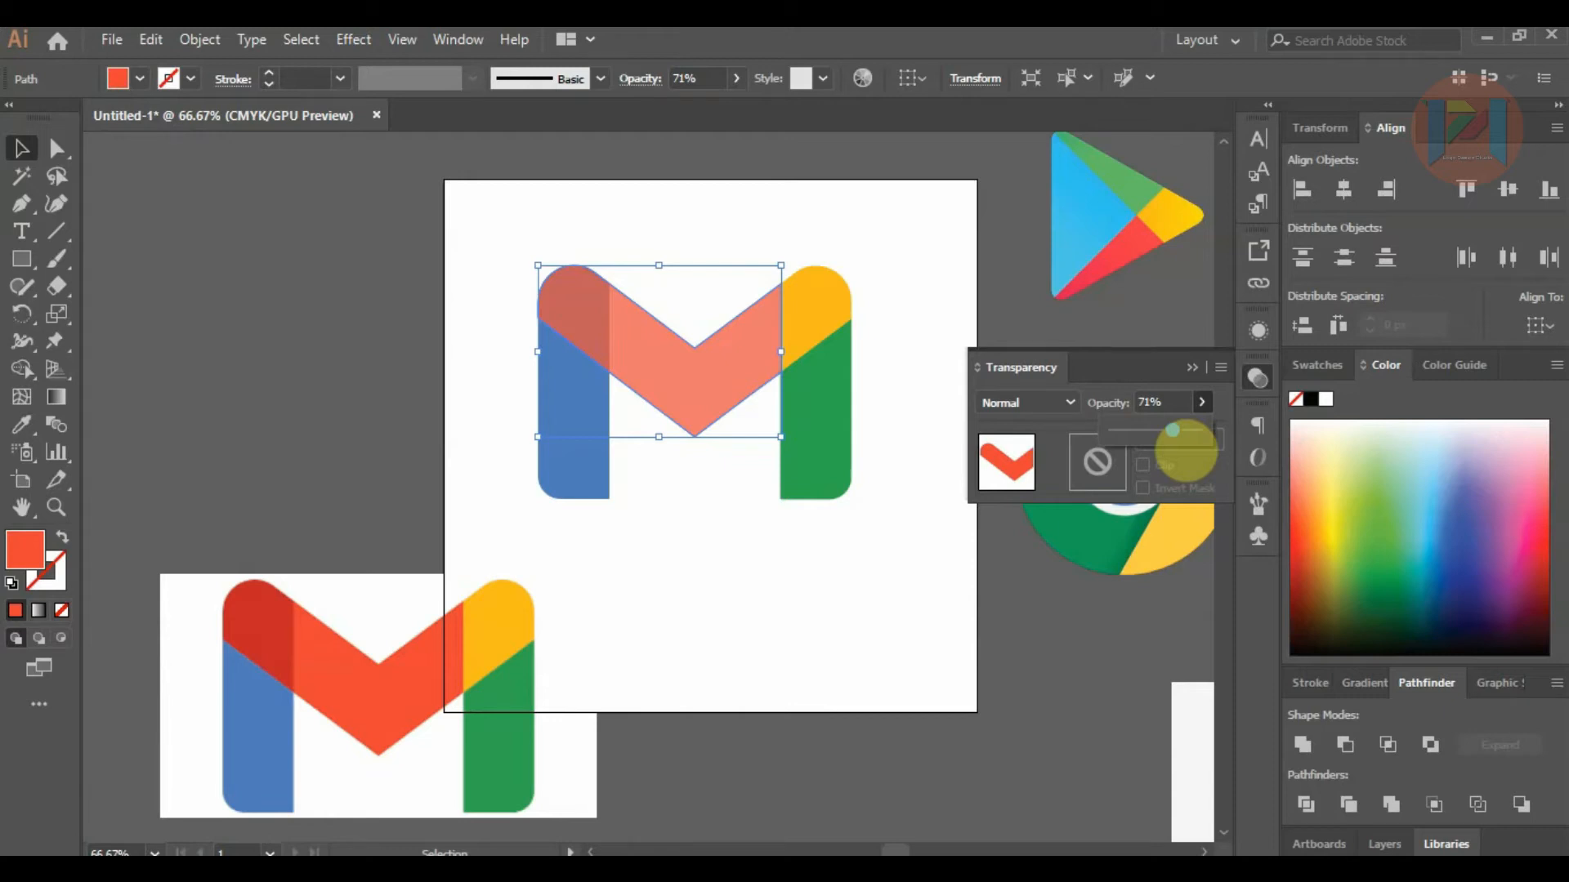
{"action": "left_click_drag", "start_coordinate": [1164, 431], "coordinate": [1177, 431]}
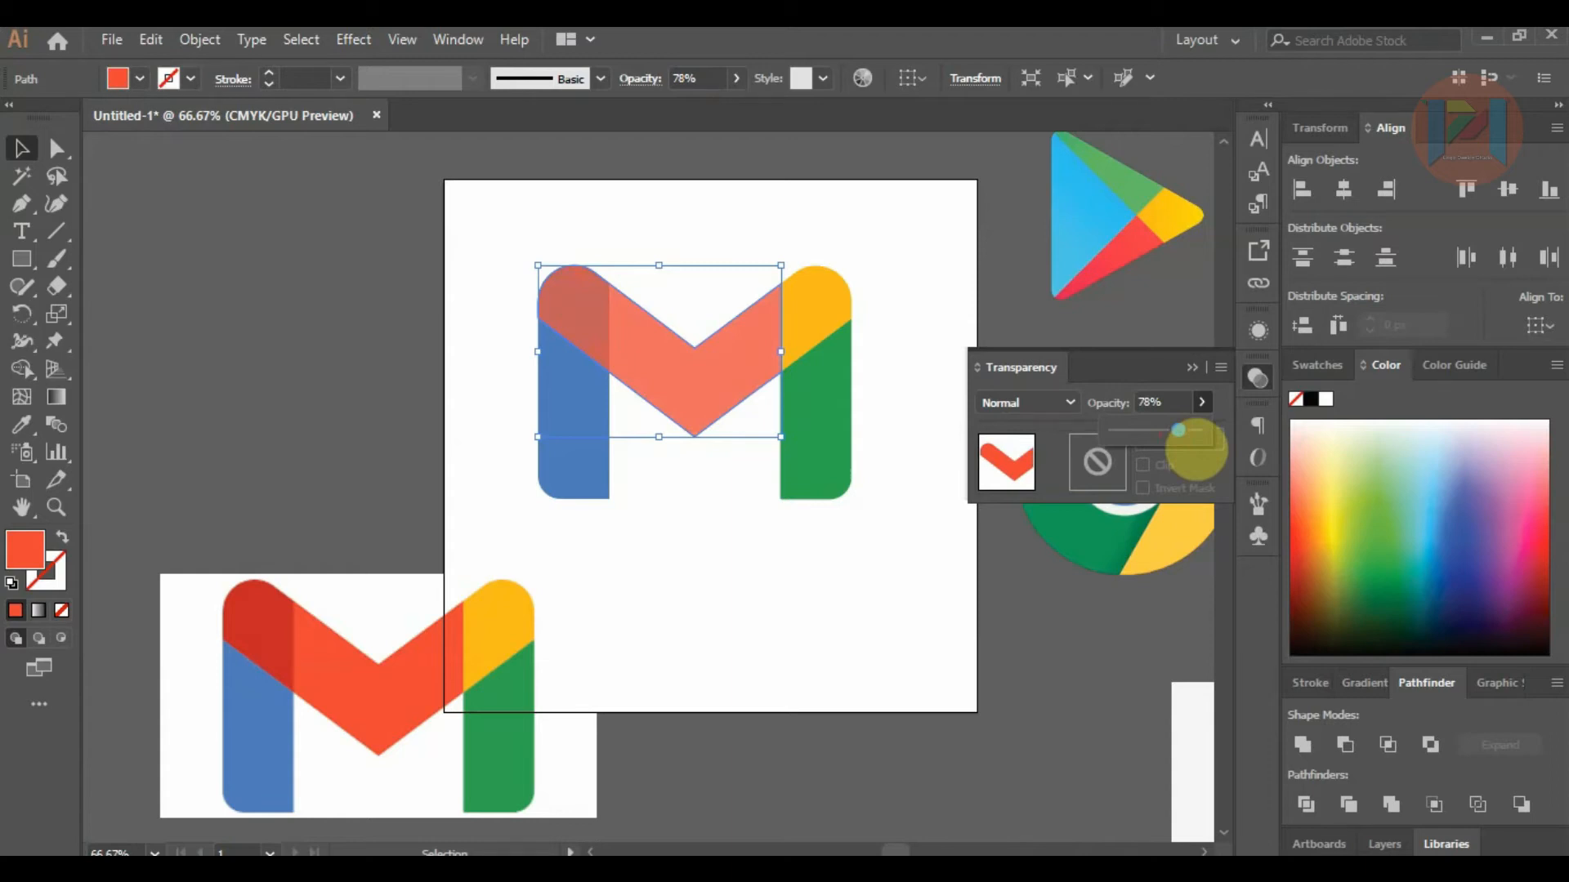
{"action": "left_click", "coordinate": [370, 245]}
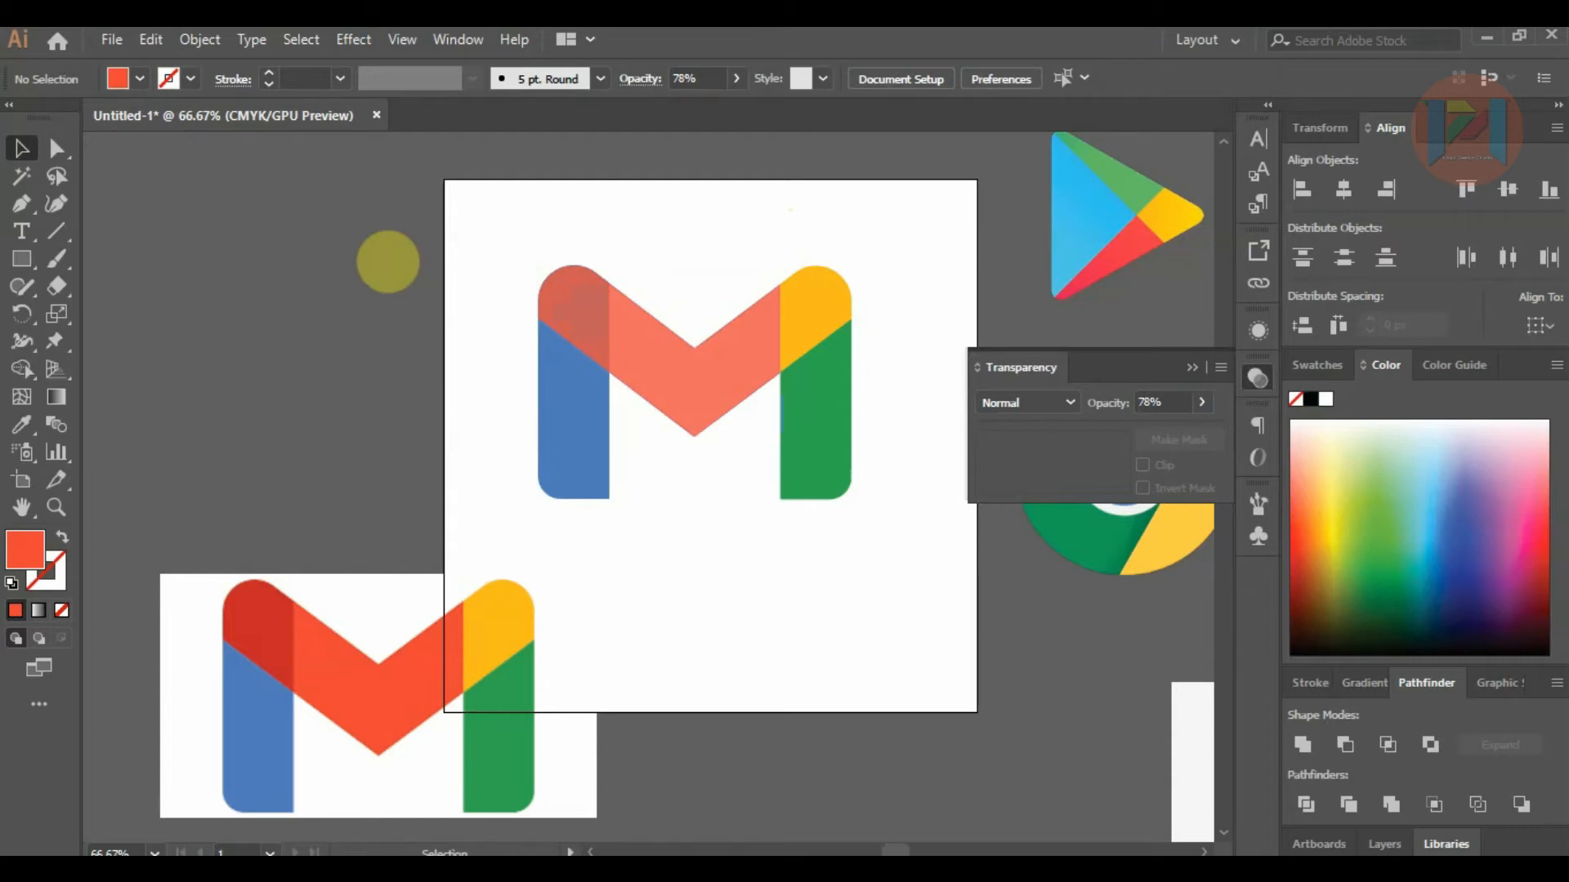
Undo the opacity changes, the orange-red fill and the merge of the corner piece with the V.
{"action": "key", "text": "ctrl+z"}
{"action": "key", "text": "ctrl+z"}
{"action": "key", "text": "ctrl+z"}
{"action": "key", "text": "ctrl+z"}
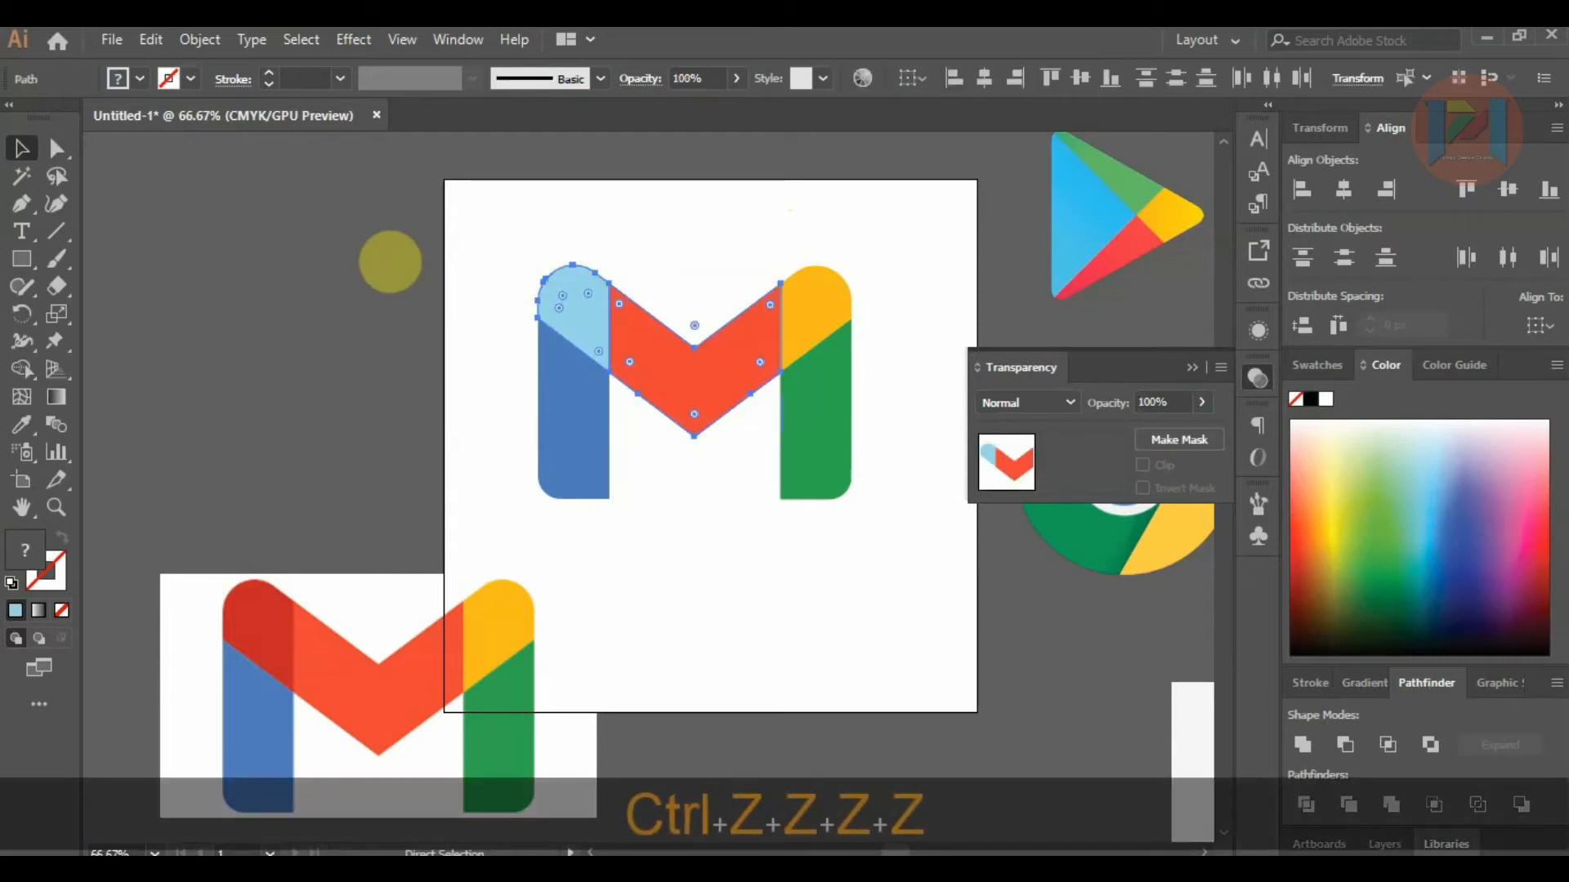
{"action": "left_click", "coordinate": [429, 319]}
Fill the M's light-blue top-left piece with the reference logo's dark red using the Eyedropper.
{"action": "left_click", "coordinate": [590, 306]}
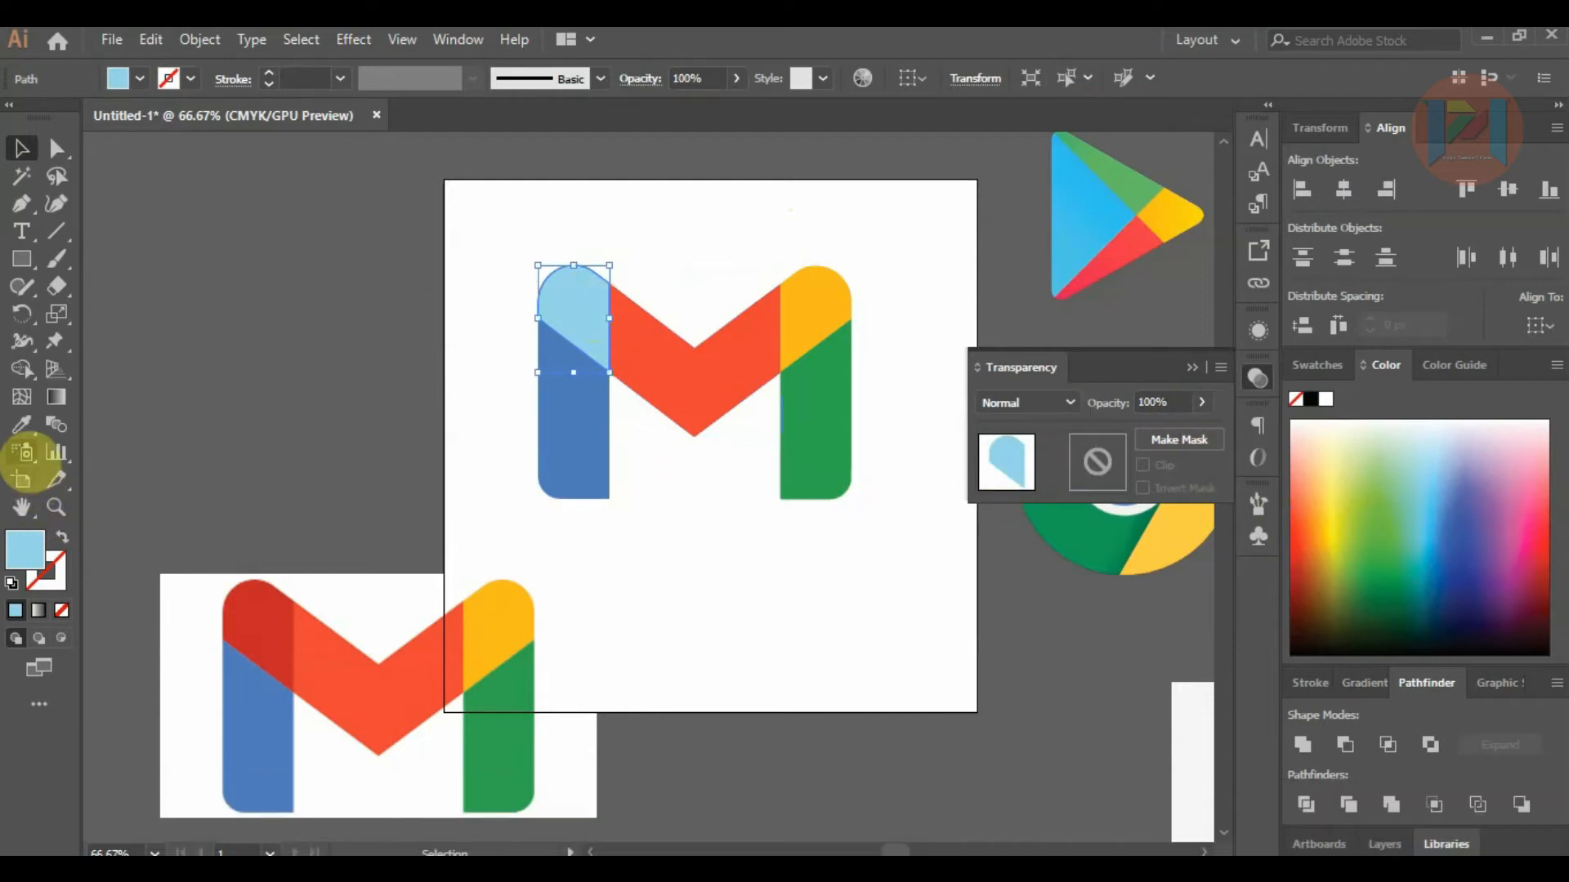
{"action": "left_click", "coordinate": [21, 424]}
{"action": "left_click", "coordinate": [260, 607]}
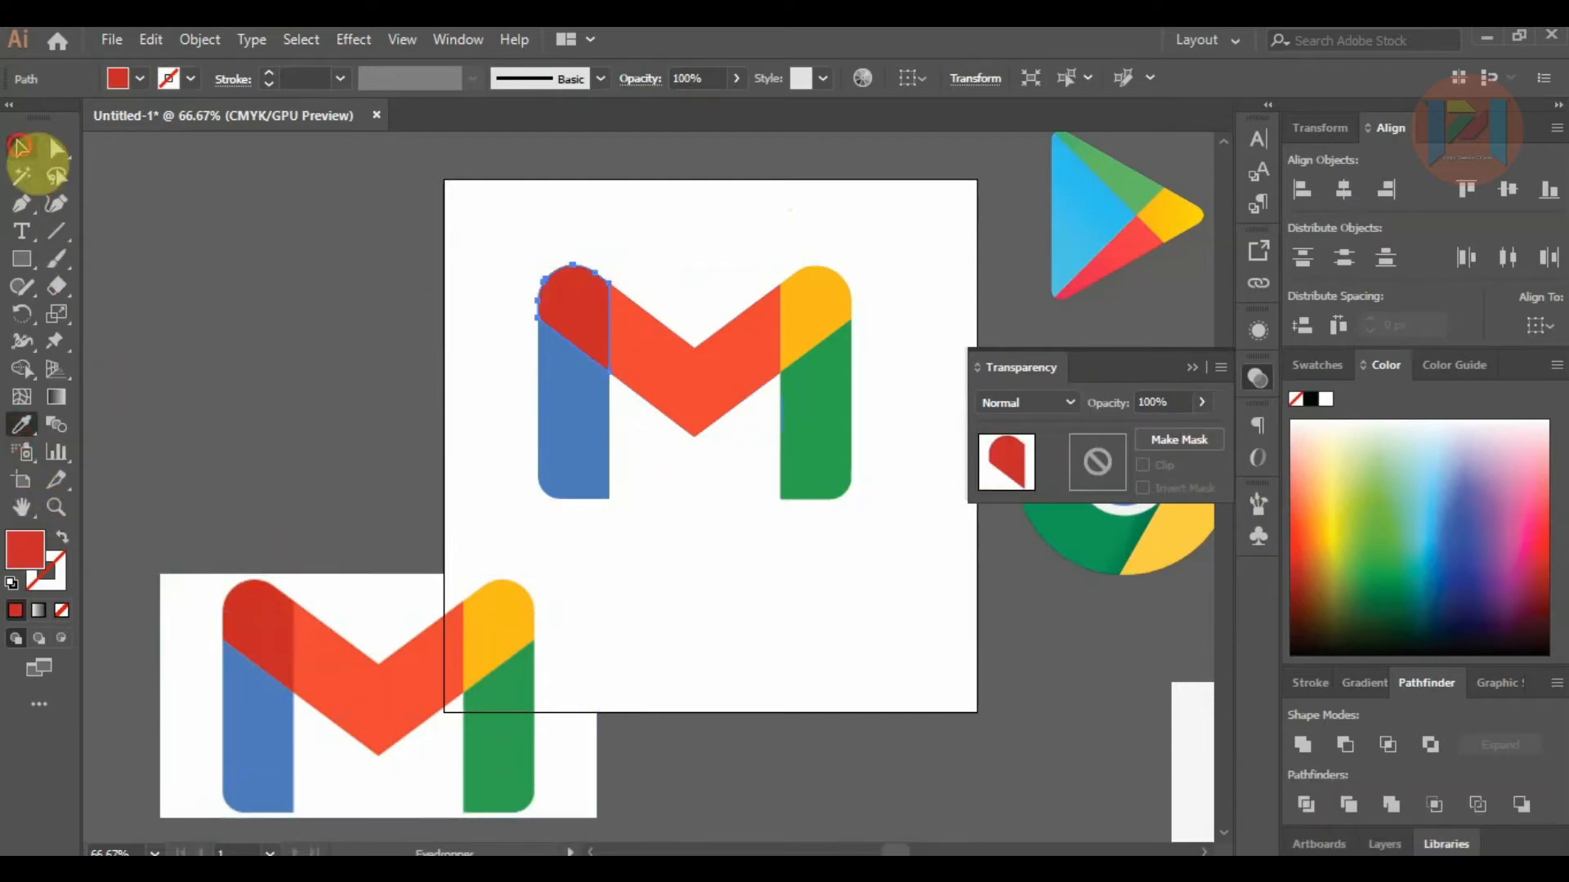
{"action": "left_click", "coordinate": [19, 145]}
{"action": "left_click", "coordinate": [186, 236]}
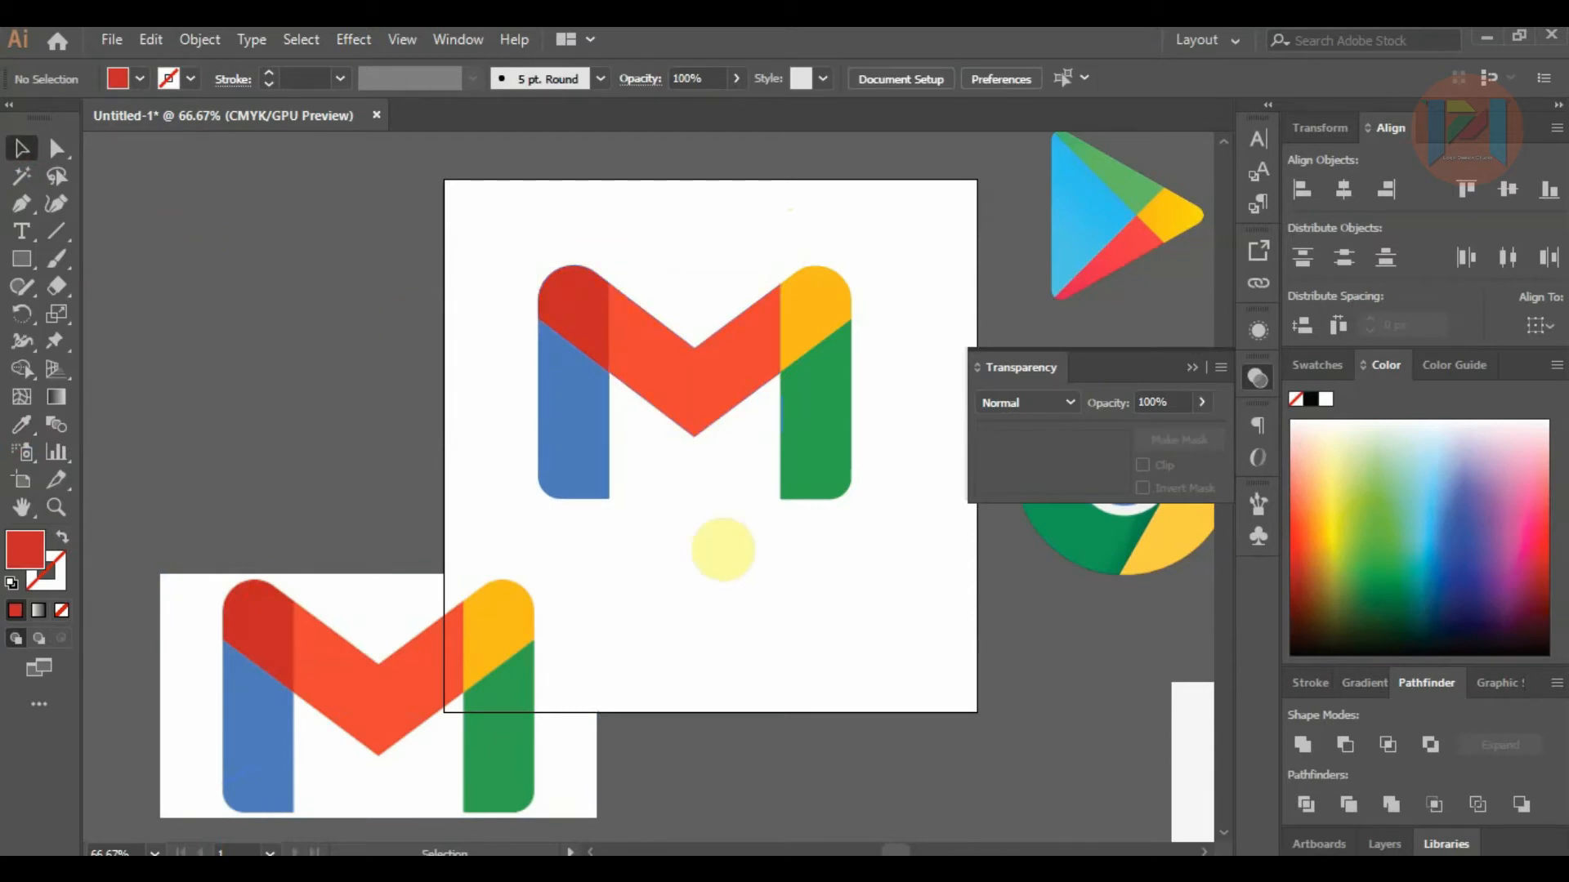
Move the Gmail reference image up beside the artboard so it sits clear of the drawn M.
{"action": "left_click_drag", "start_coordinate": [337, 679], "coordinate": [188, 367]}
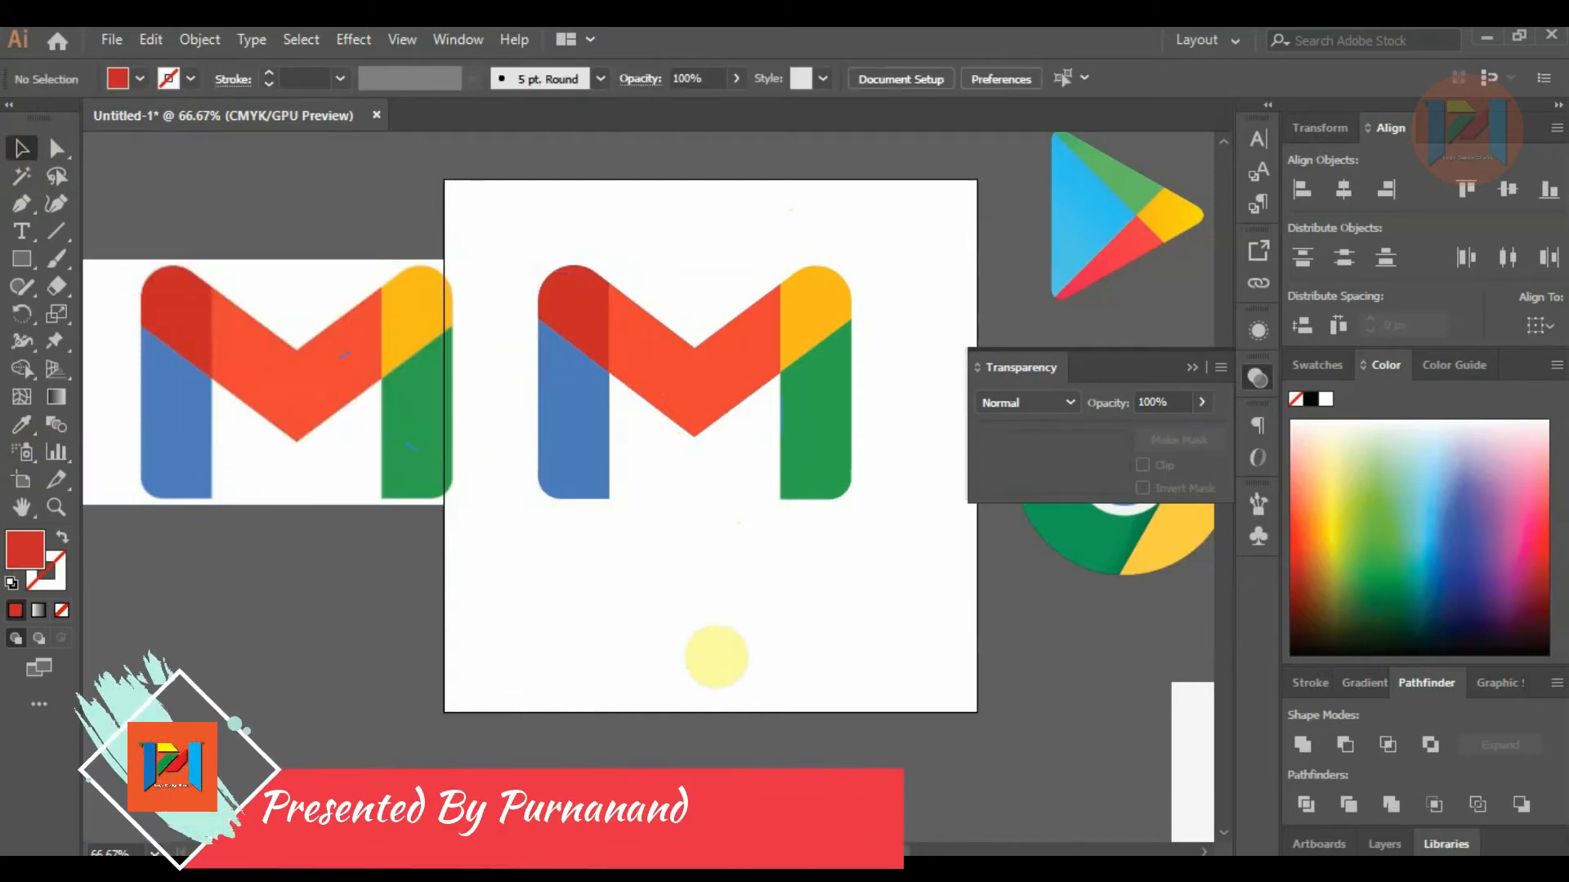
{"action": "scroll", "coordinate": [499, 564], "scroll_direction": "down", "scroll_amount": 1}
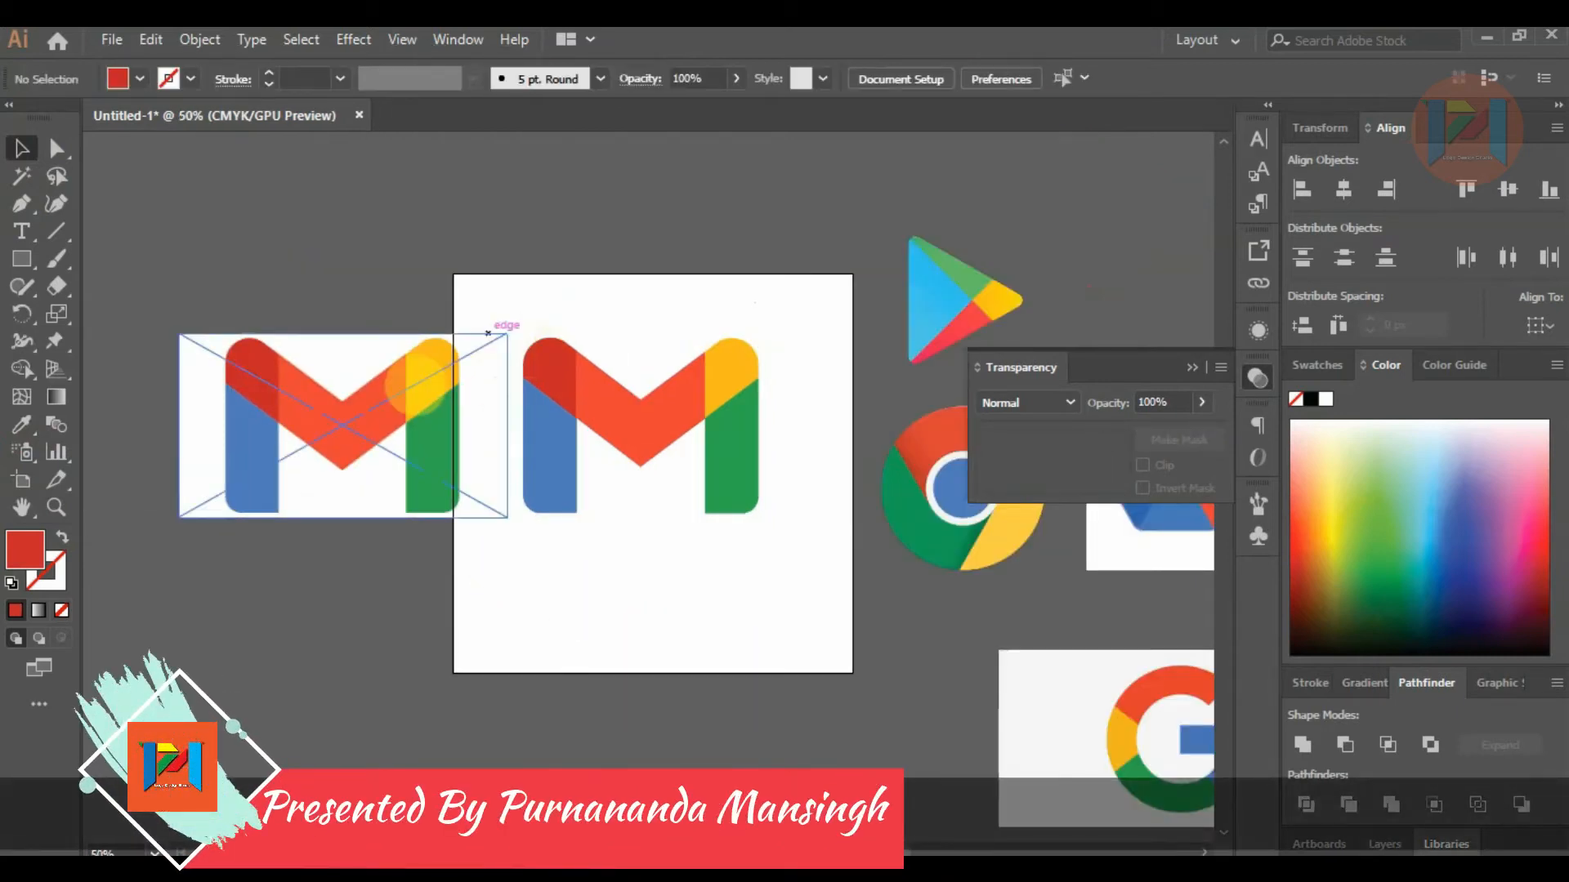
{"action": "left_click_drag", "start_coordinate": [417, 384], "coordinate": [362, 486]}
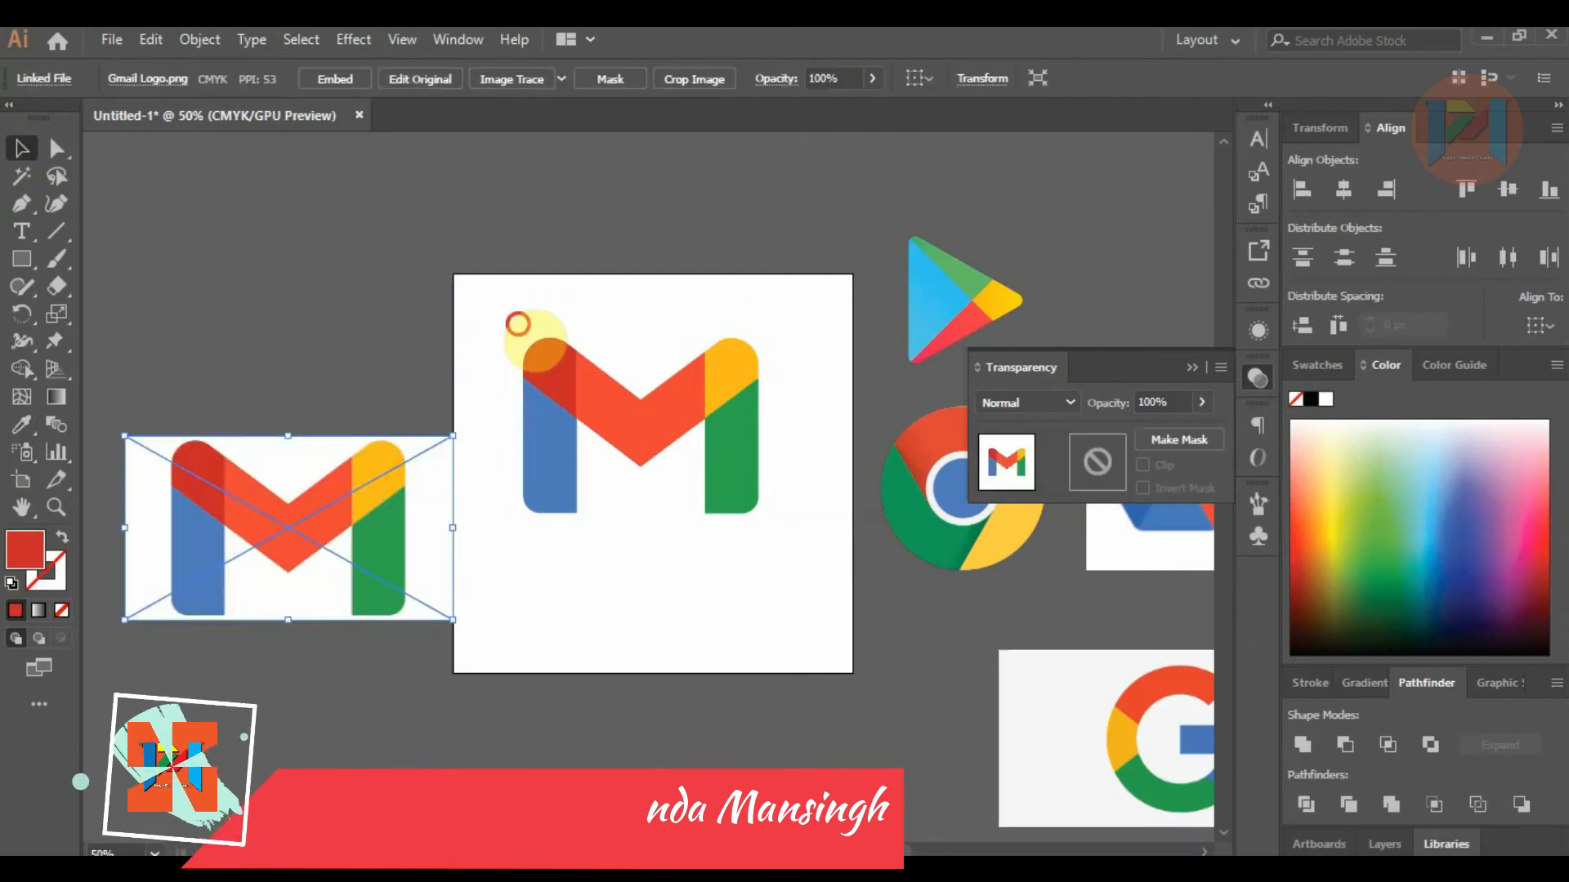
Group all the M shapes and move the group off the artboard, above the Gmail reference image.
{"action": "left_click", "coordinate": [783, 542]}
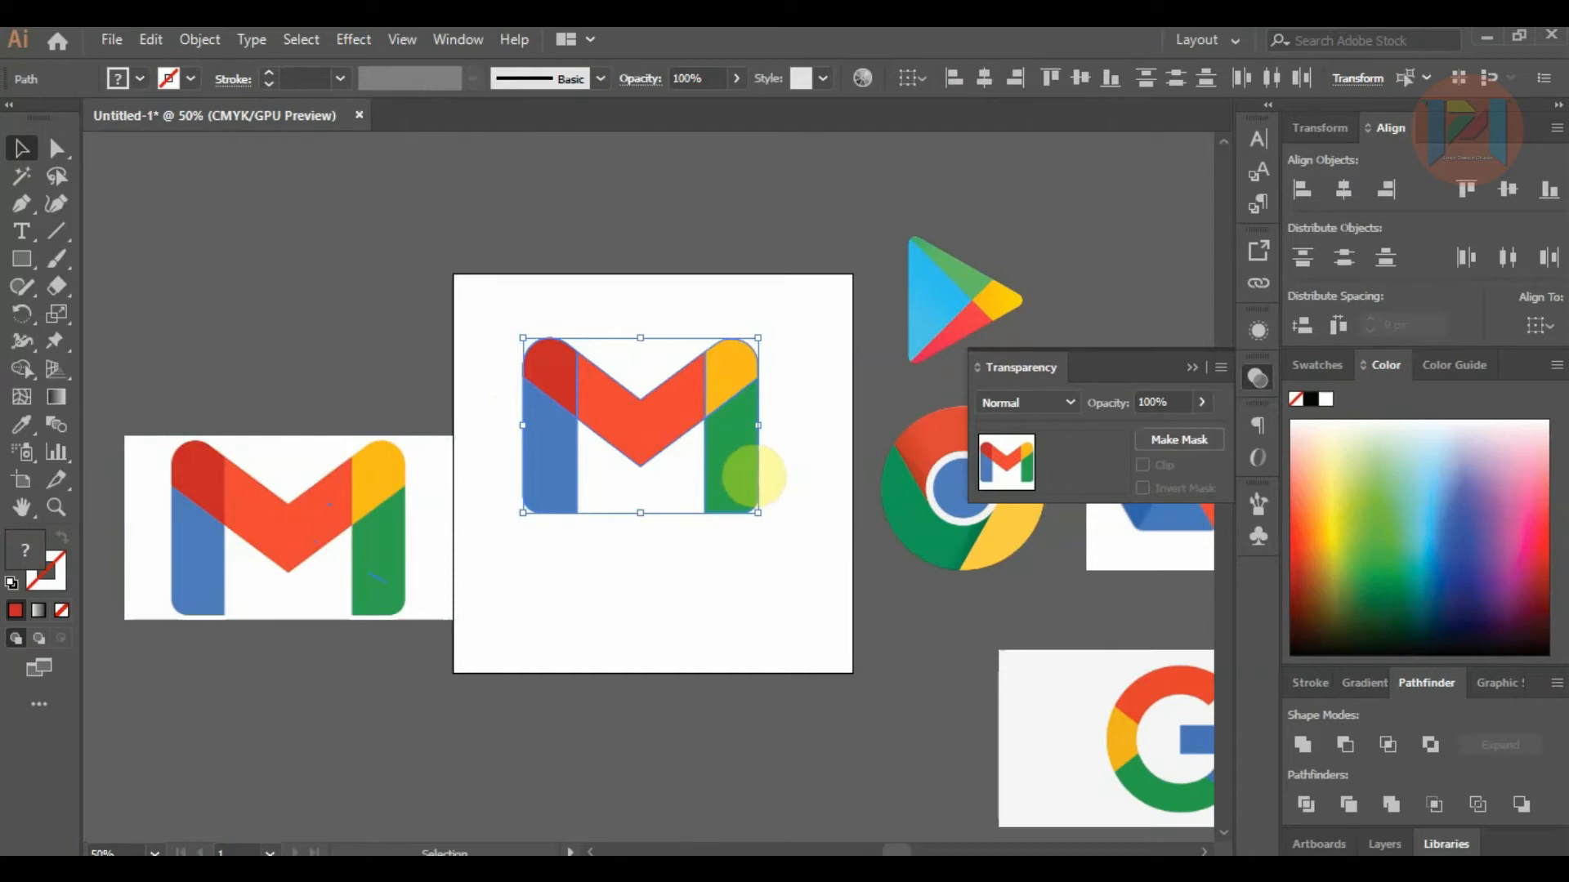
{"action": "key", "text": "ctrl+g"}
{"action": "left_click", "coordinate": [785, 577]}
{"action": "left_click_drag", "start_coordinate": [735, 478], "coordinate": [343, 298]}
{"action": "left_click", "coordinate": [589, 223]}
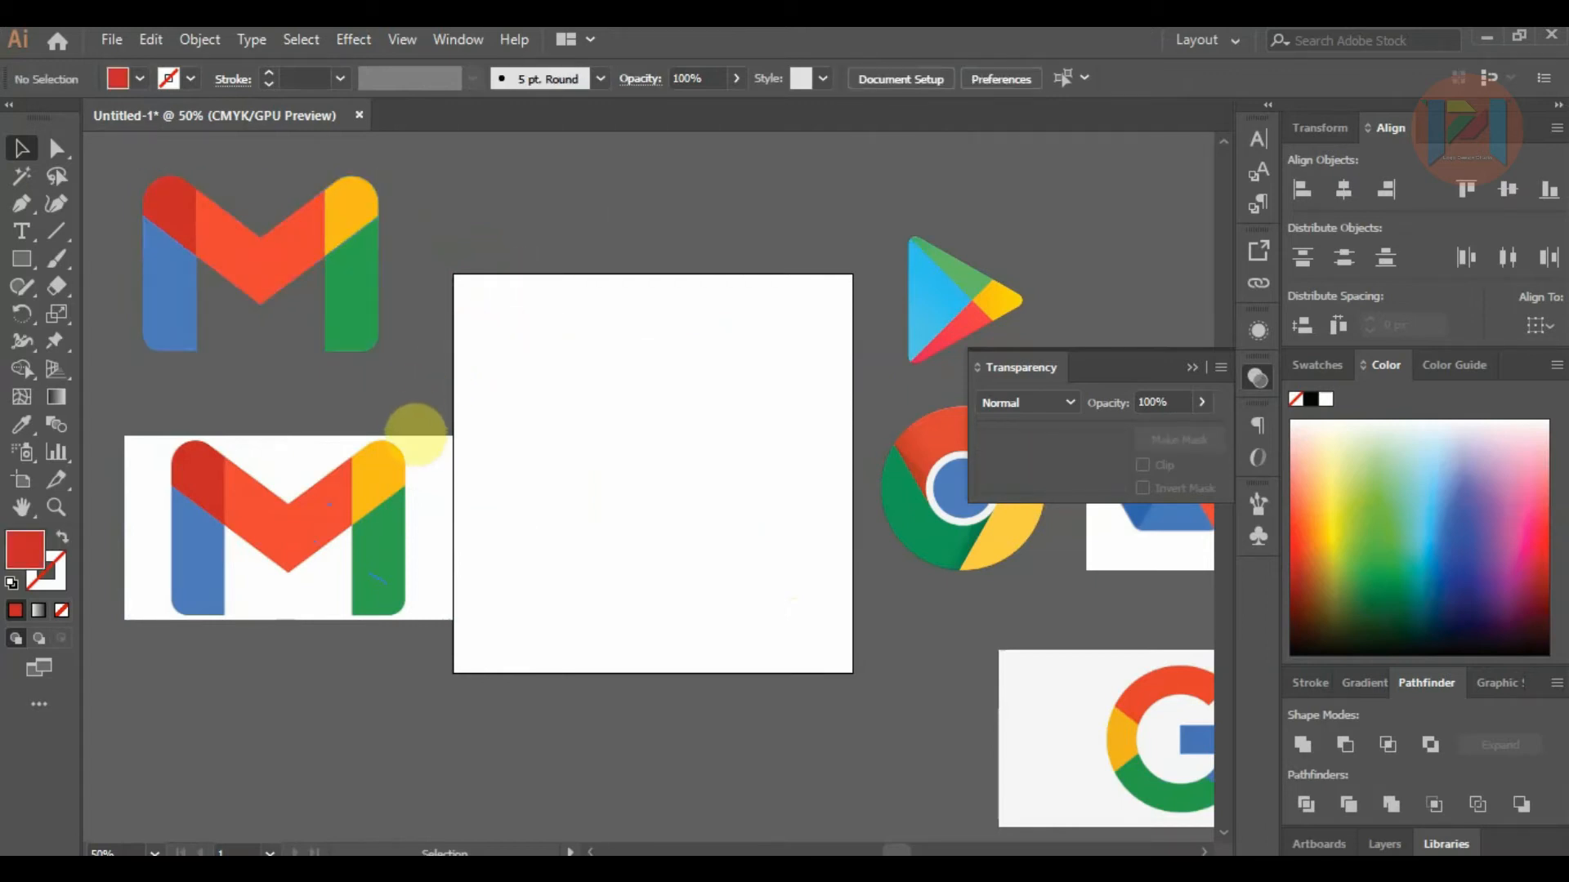
Move the Gmail reference image and the grouped M farther away from the artboard, keeping the M just above the image.
{"action": "scroll", "coordinate": [406, 459], "scroll_direction": "down", "scroll_amount": 1}
{"action": "left_click_drag", "start_coordinate": [352, 488], "coordinate": [299, 508]}
{"action": "left_click_drag", "start_coordinate": [358, 343], "coordinate": [308, 402]}
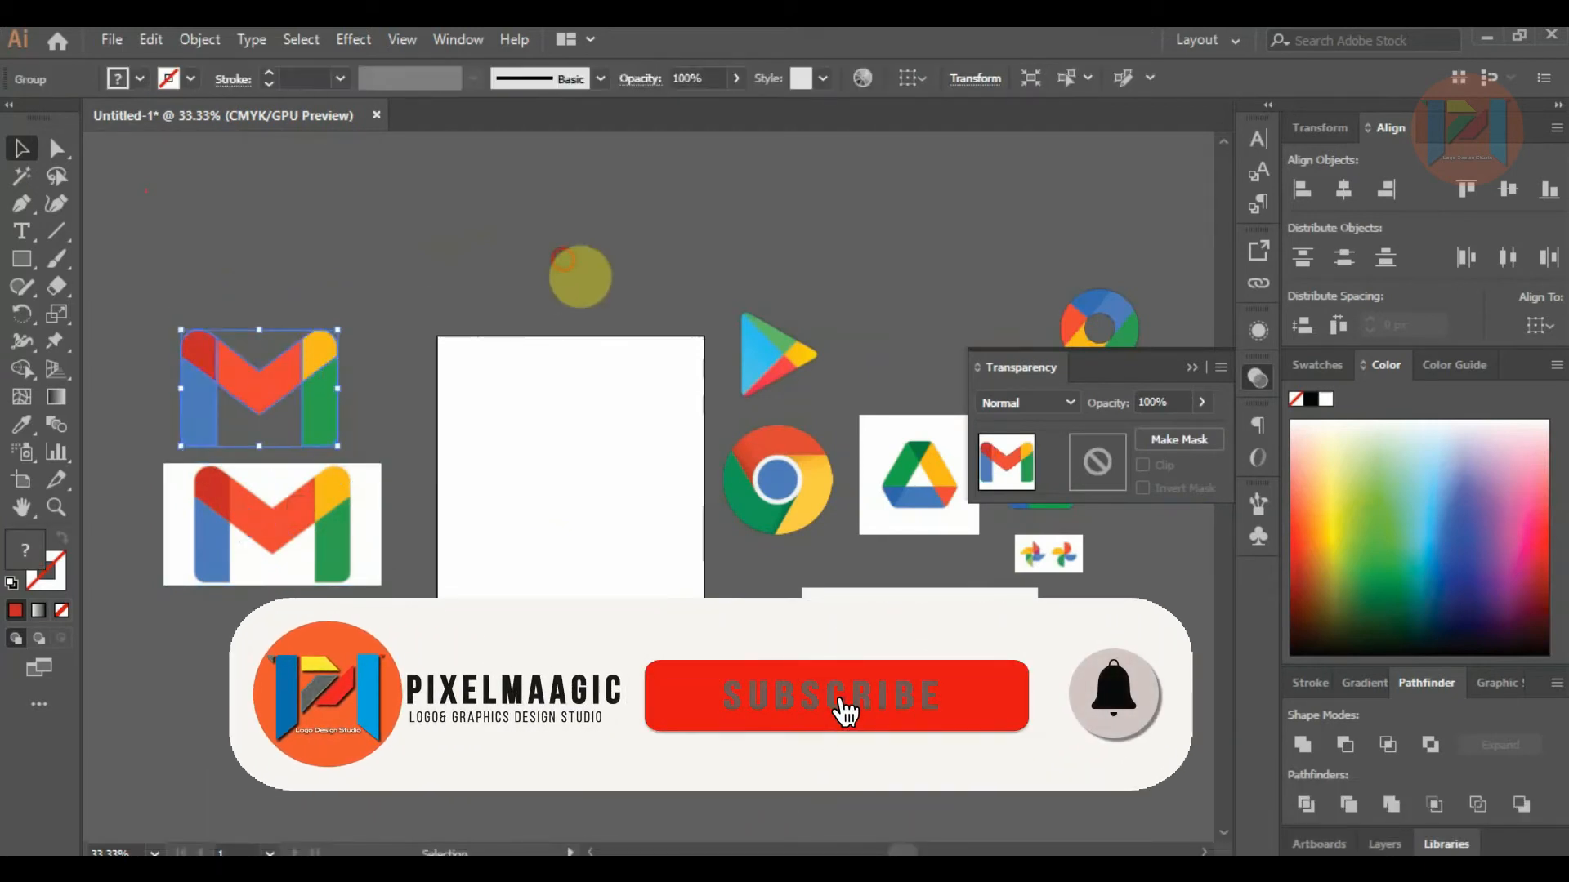
Move the Google Play reference image to the middle of the artboard and enlarge it proportionally from its center.
{"action": "scroll", "coordinate": [777, 360], "scroll_direction": "up", "scroll_amount": 1}
{"action": "left_click_drag", "start_coordinate": [775, 359], "coordinate": [474, 523]}
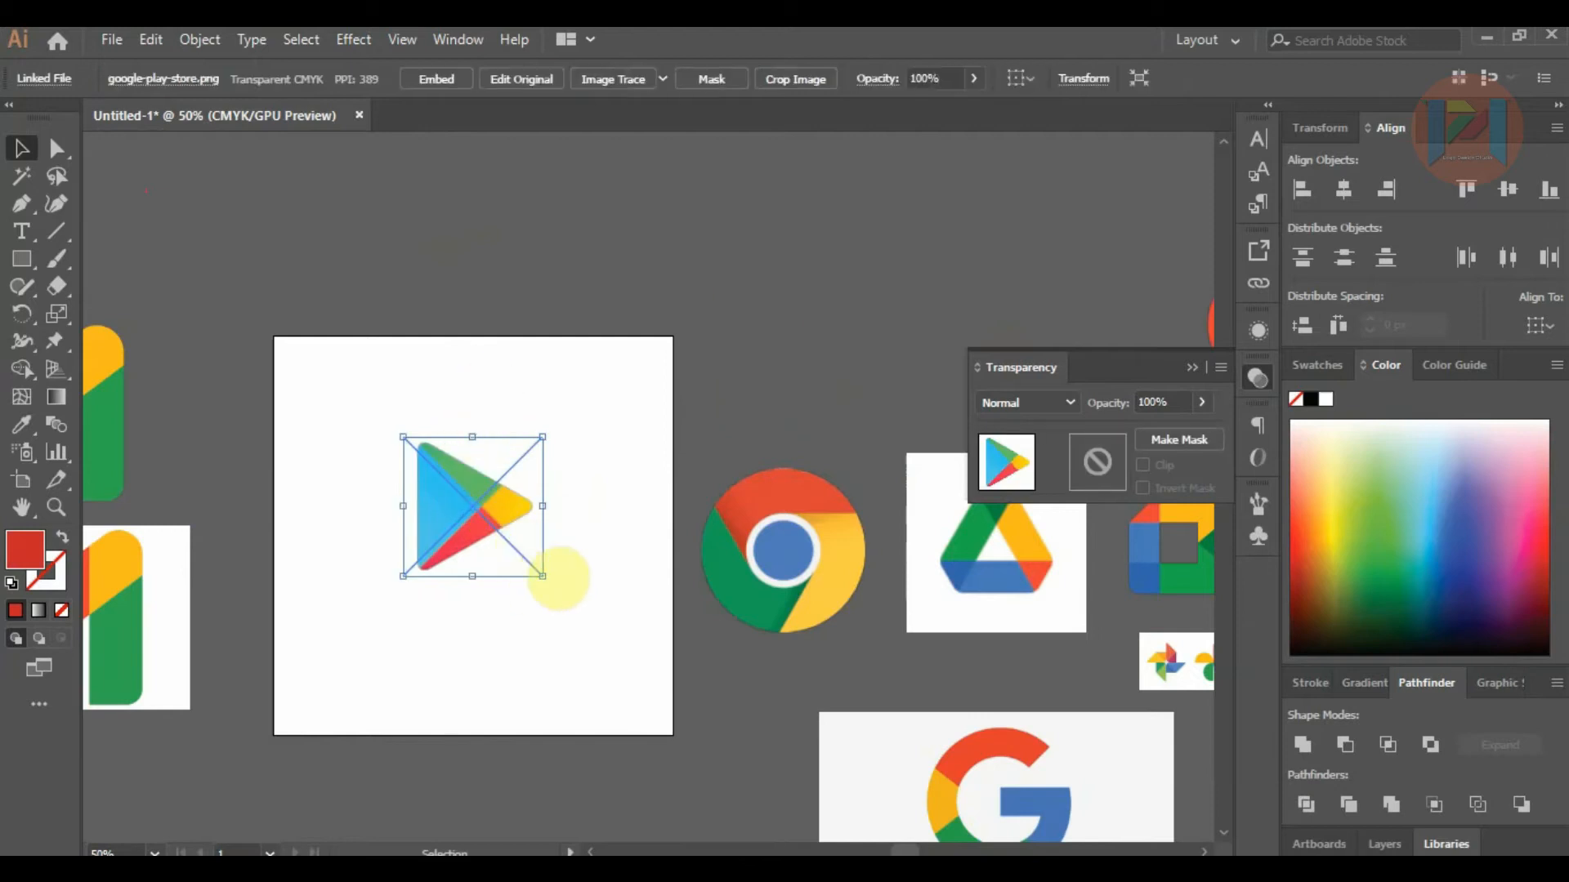
{"action": "left_click_drag", "start_coordinate": [542, 576], "coordinate": [602, 618]}
{"action": "left_click", "coordinate": [550, 267]}
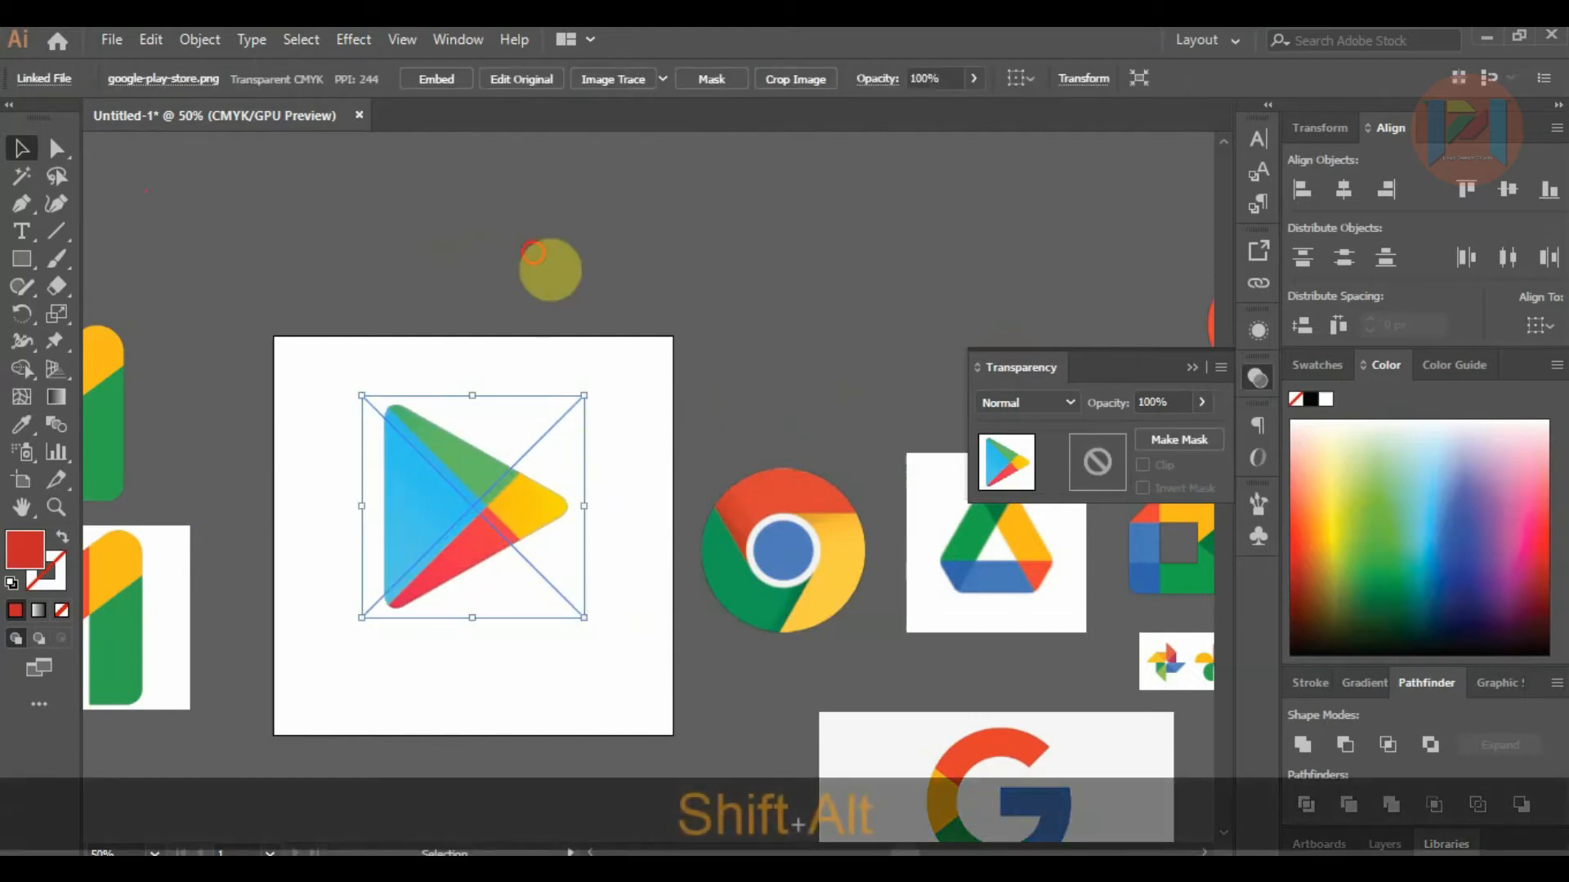
Create a triangle with the Star tool beside the Google Play reference, using radii of 25 px and 50 px and 3 points.
{"action": "scroll", "coordinate": [456, 549], "scroll_direction": "up", "scroll_amount": 2}
{"action": "key", "text": "m"}
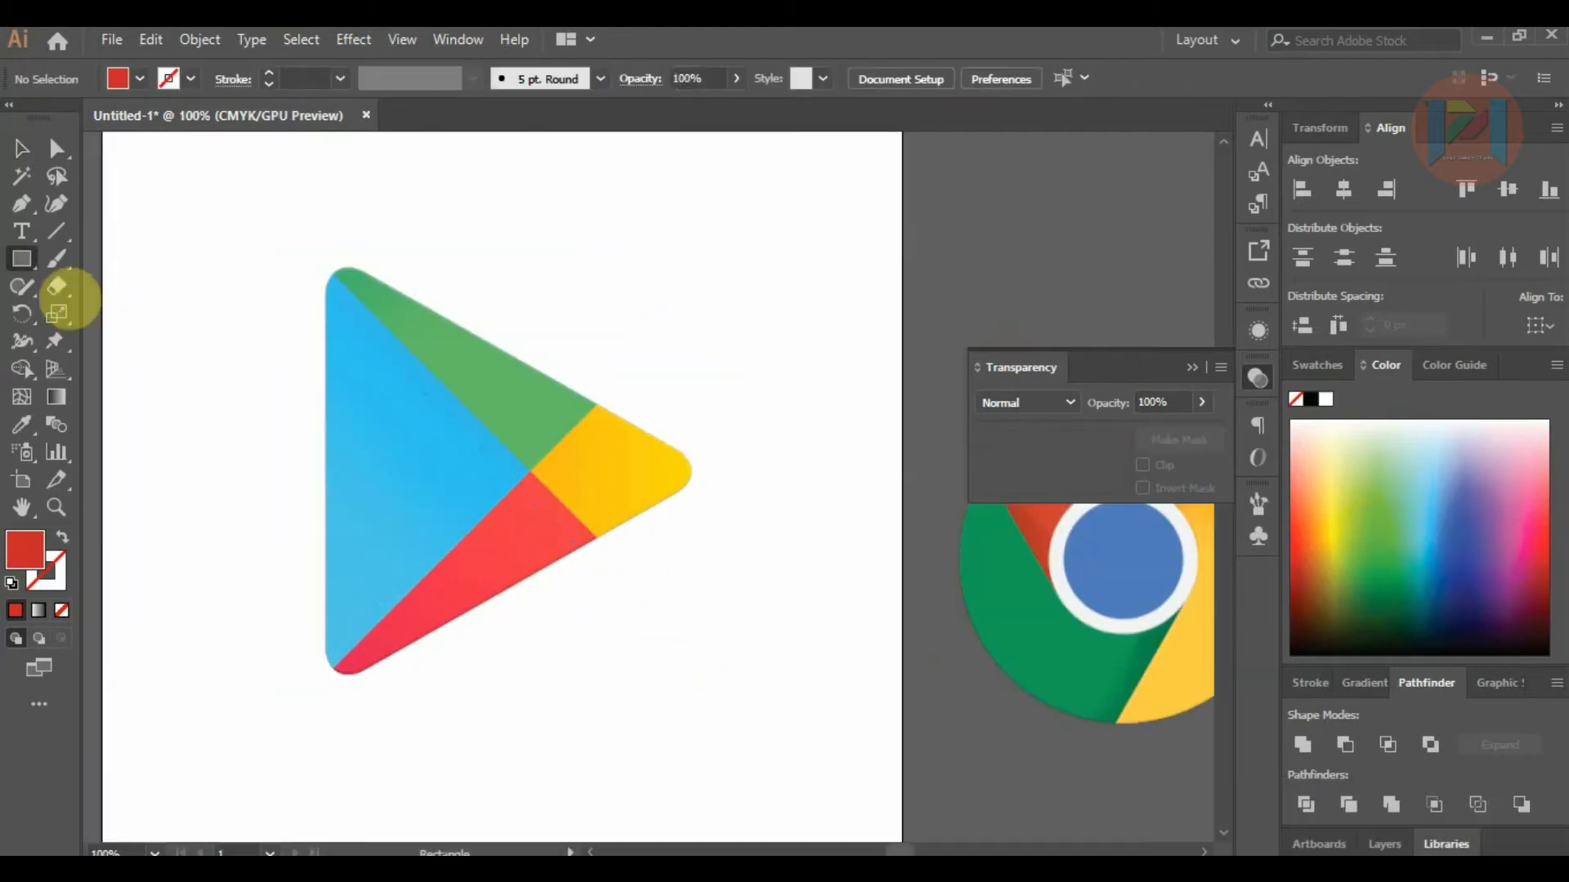
{"action": "left_click_drag", "start_coordinate": [20, 258], "coordinate": [131, 368]}
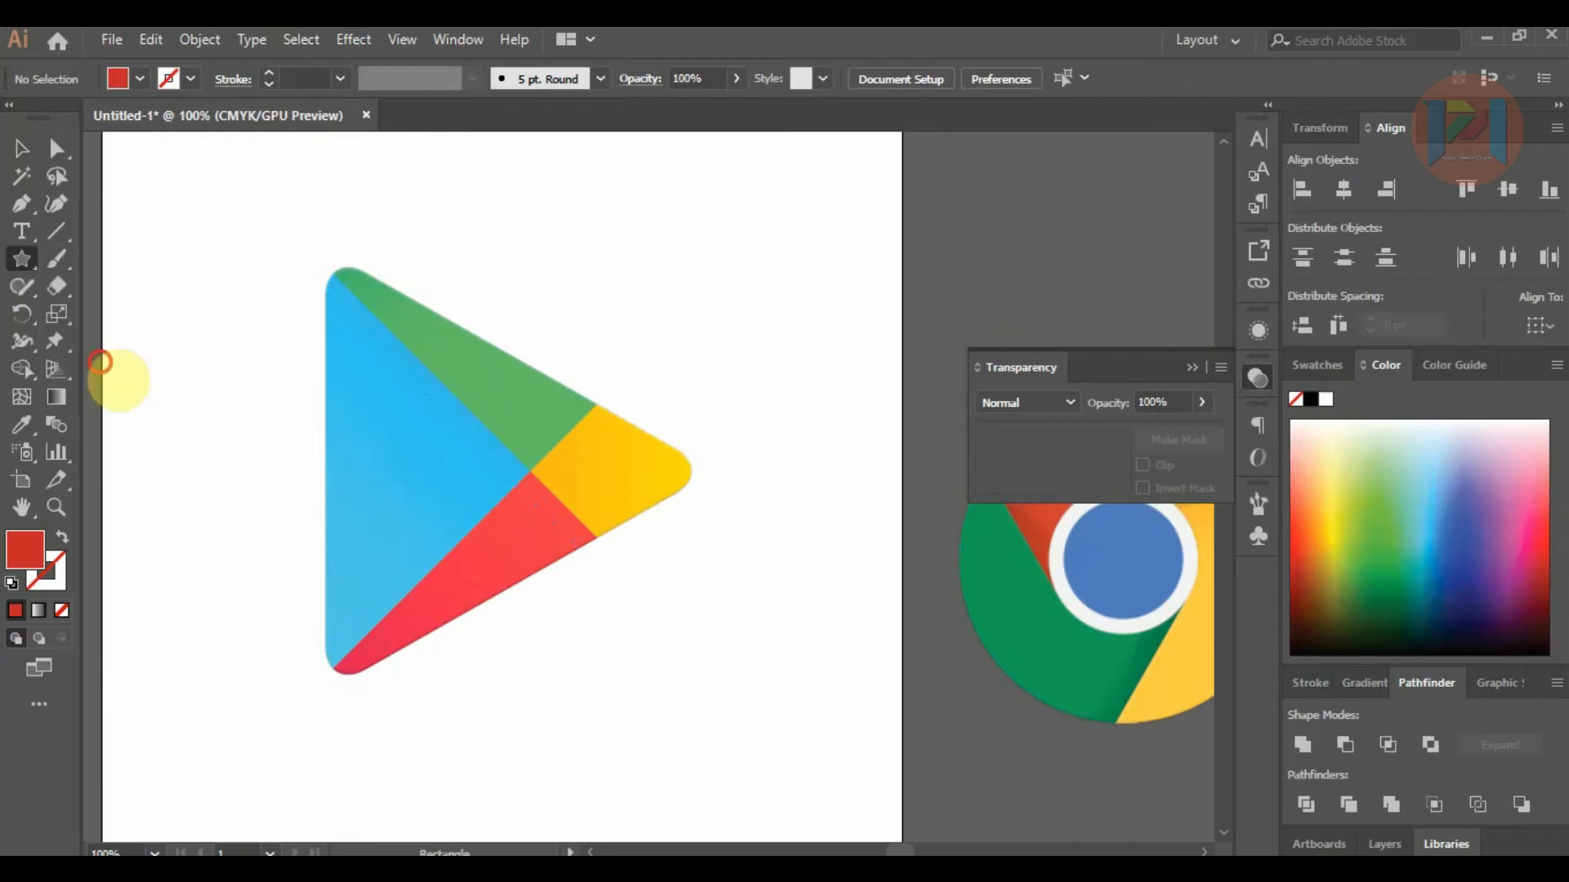
{"action": "left_click", "coordinate": [799, 217]}
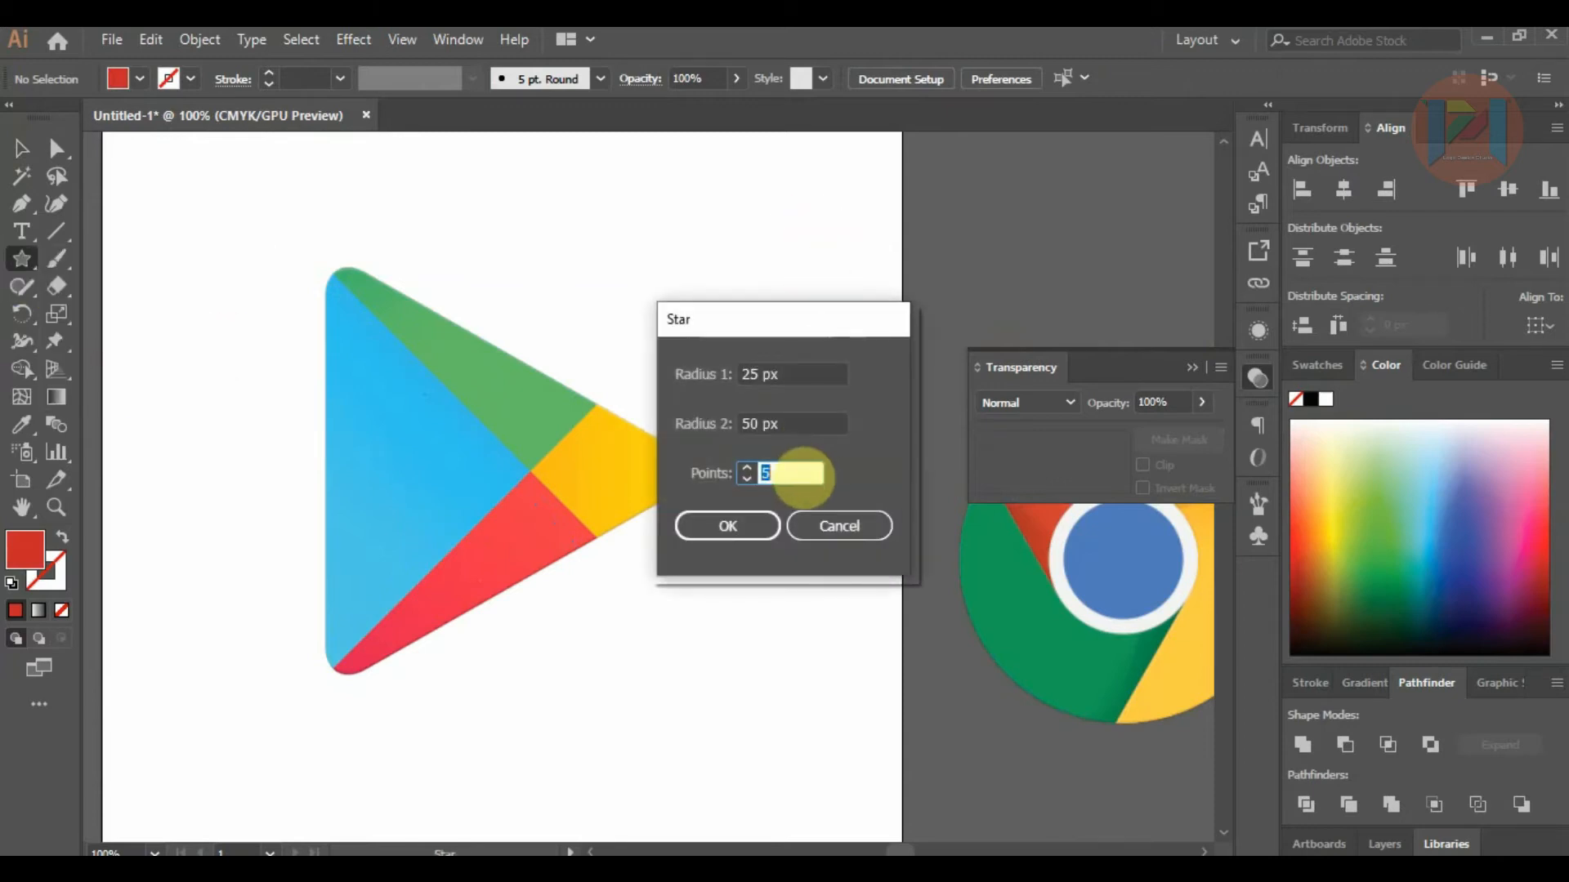
{"action": "type", "text": "3"}
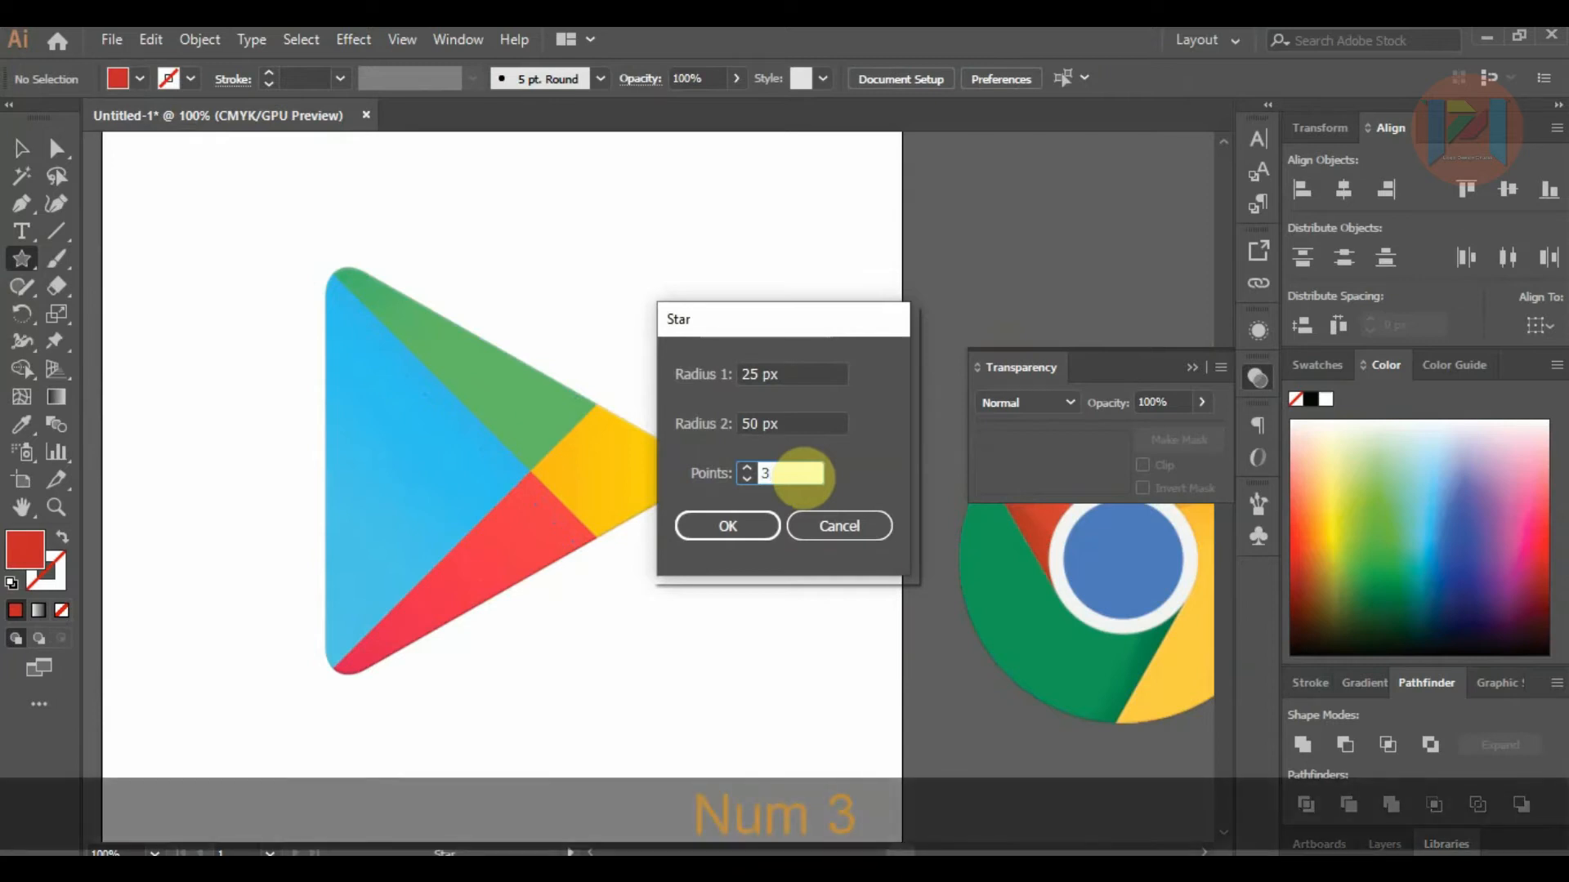
{"action": "key", "text": "Return"}
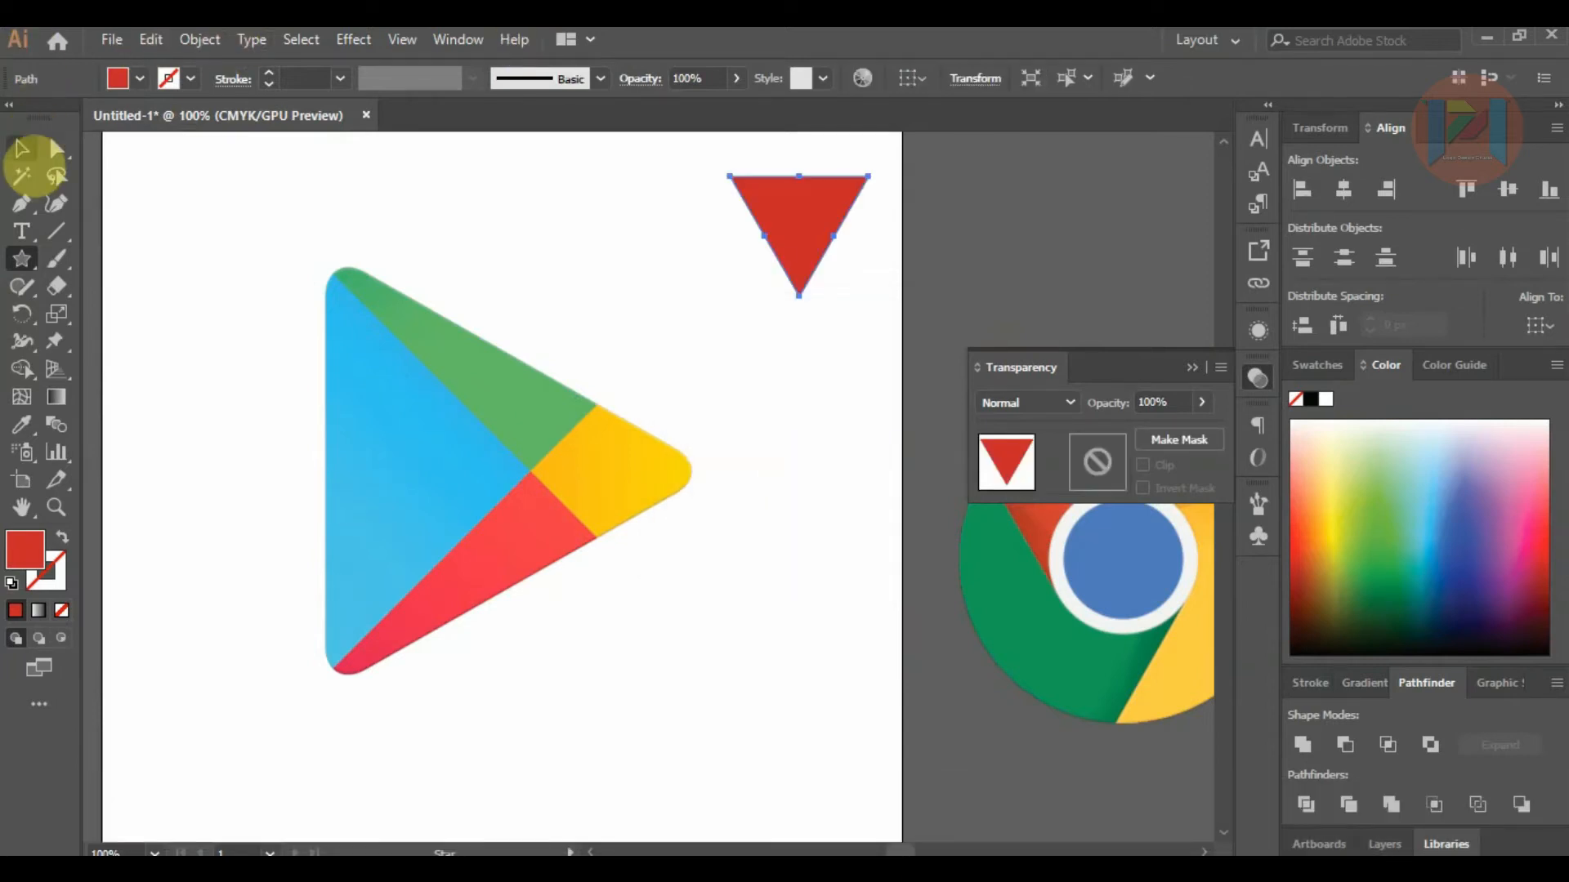
Move the red triangle onto the Google Play reference, rotate it 90° so it points right, and center it on the logo.
{"action": "left_click_drag", "start_coordinate": [789, 246], "coordinate": [433, 510]}
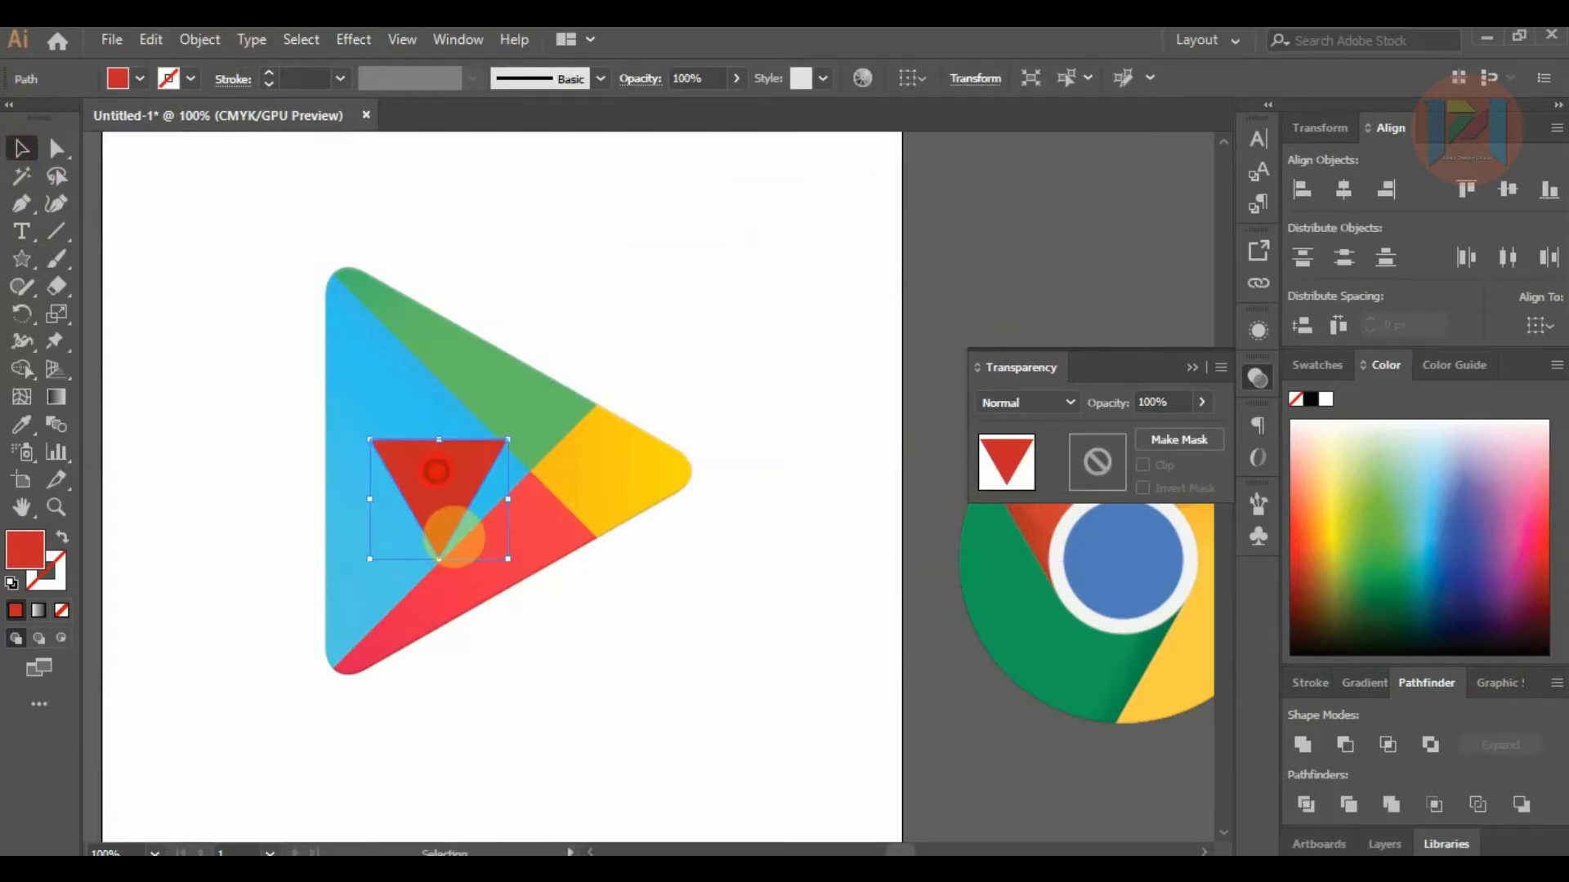
{"action": "right_click", "coordinate": [431, 508]}
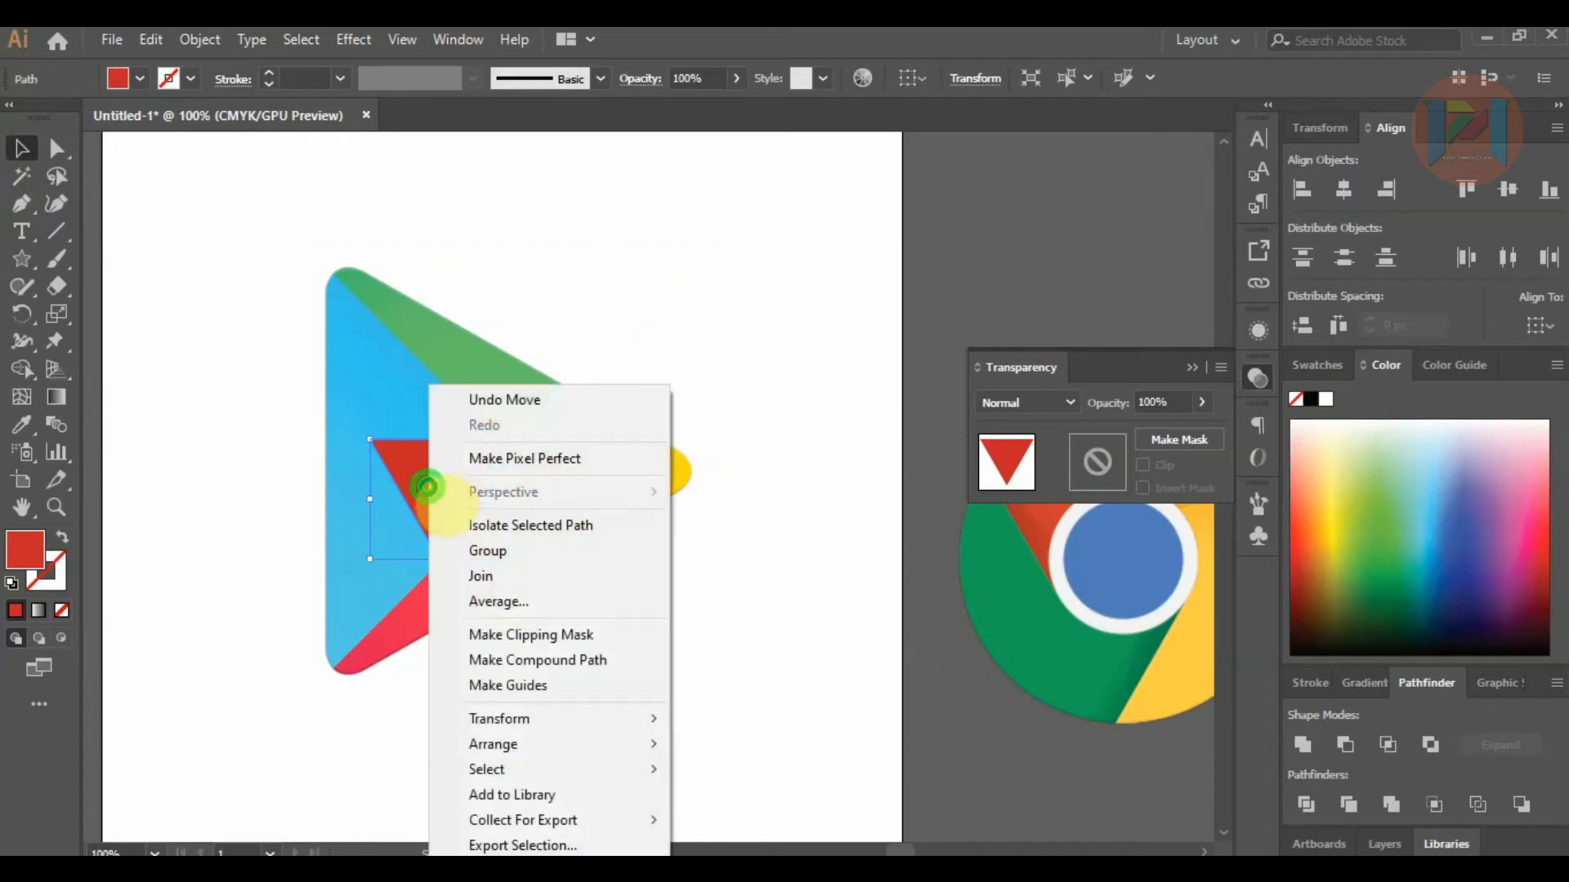
{"action": "mouse_move", "coordinate": [608, 719]}
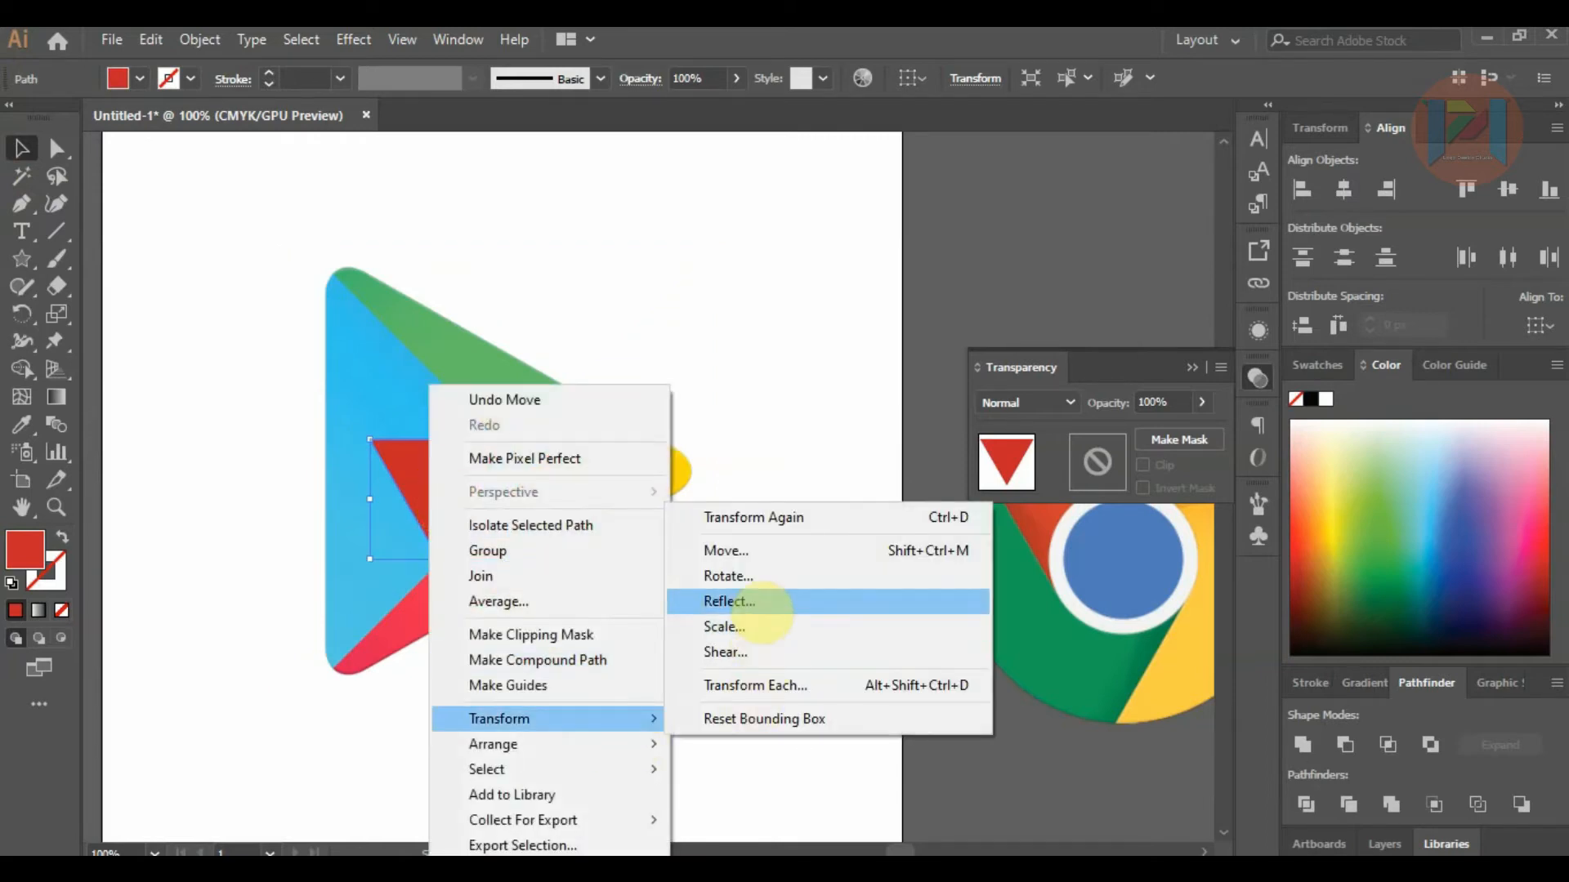
{"action": "left_click", "coordinate": [773, 577]}
{"action": "type", "text": "90"}
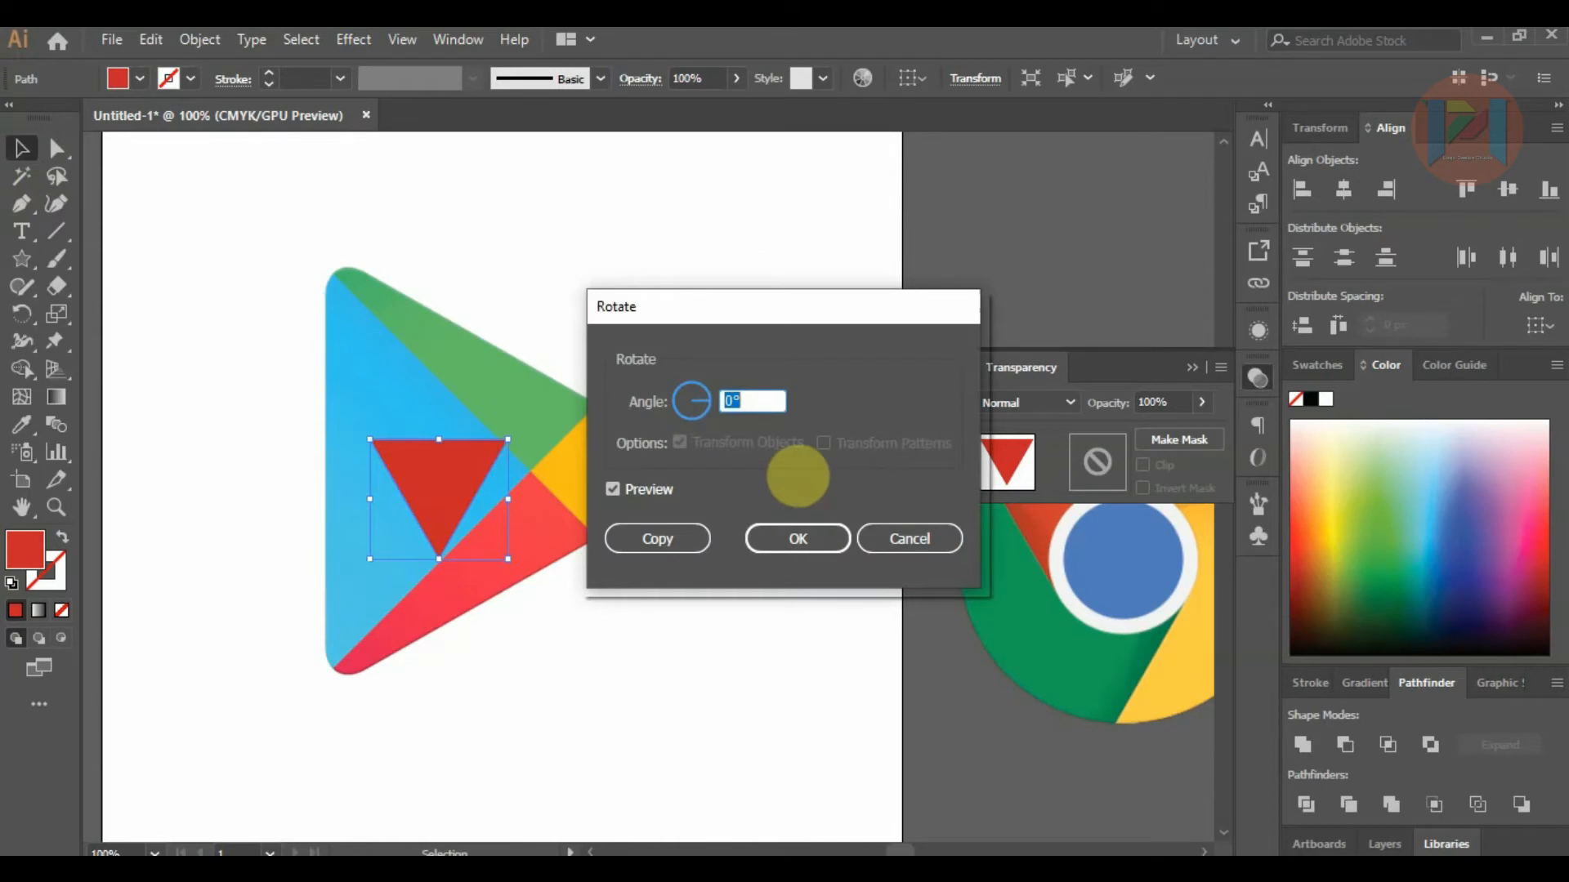
{"action": "key", "text": "Return"}
{"action": "left_click_drag", "start_coordinate": [448, 499], "coordinate": [505, 472]}
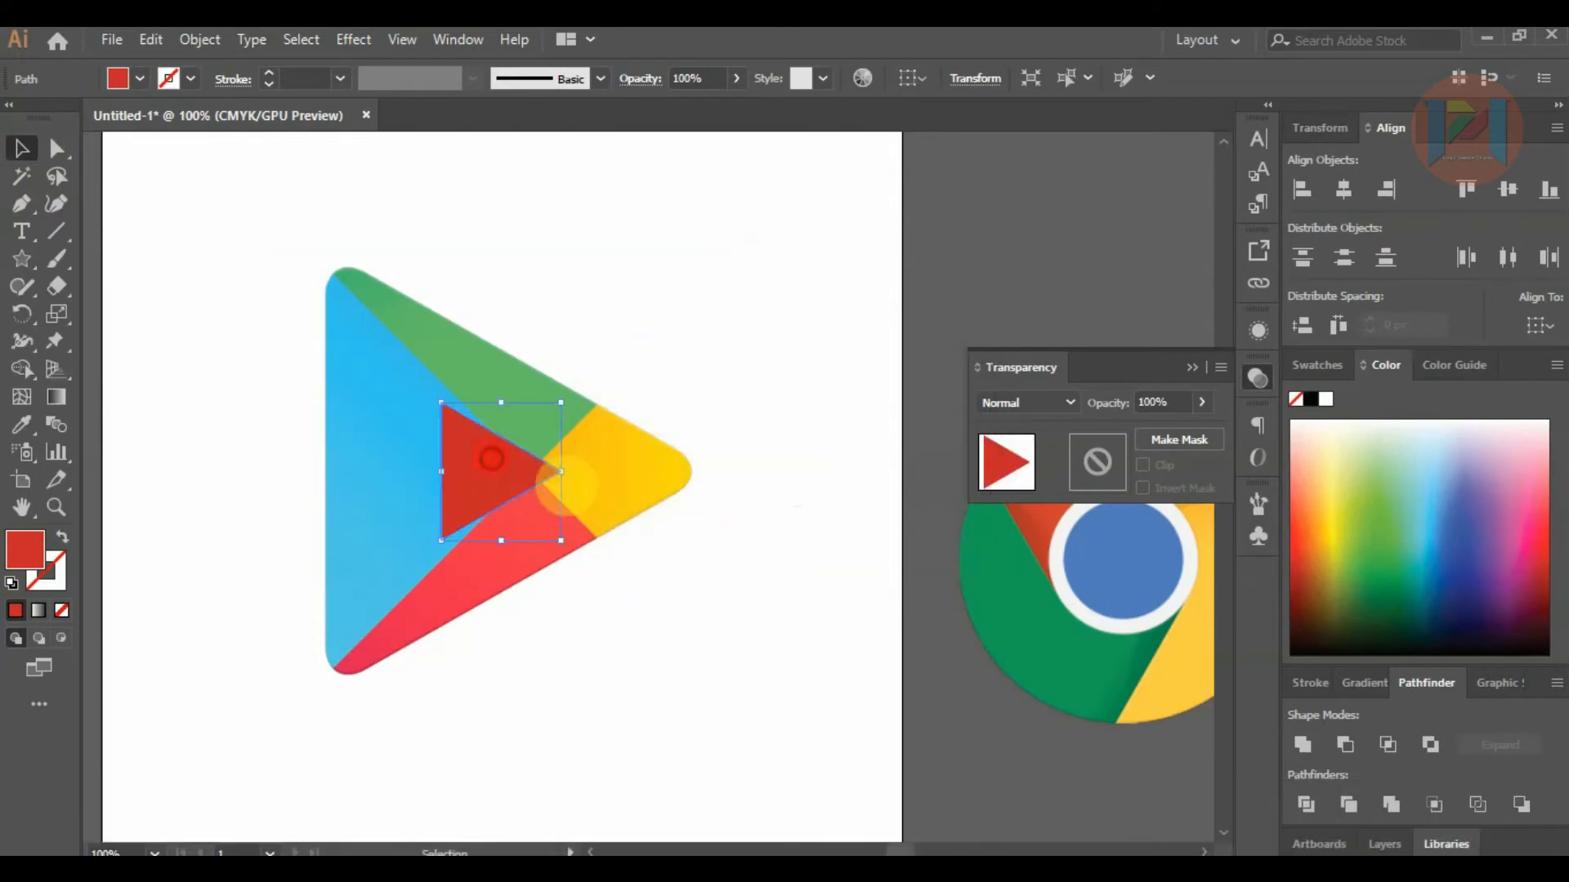
Enlarge the triangle proportionally from its center to about 255 x 294 px over the logo and set its opacity to 60%.
{"action": "left_click_drag", "start_coordinate": [560, 540], "coordinate": [830, 710]}
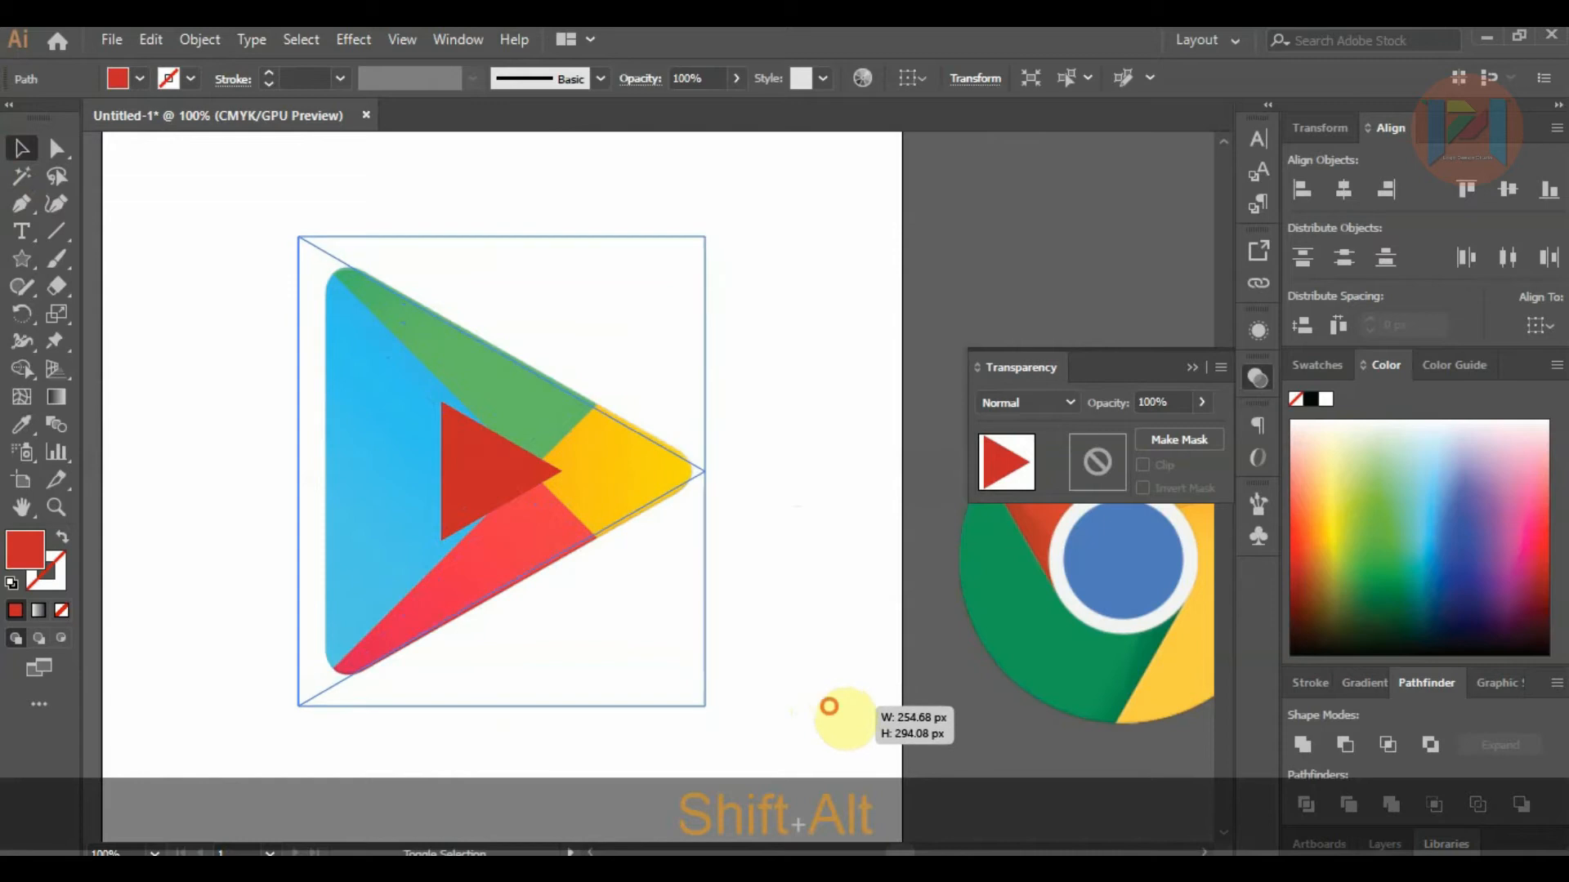
{"action": "left_click_drag", "start_coordinate": [492, 488], "coordinate": [509, 488]}
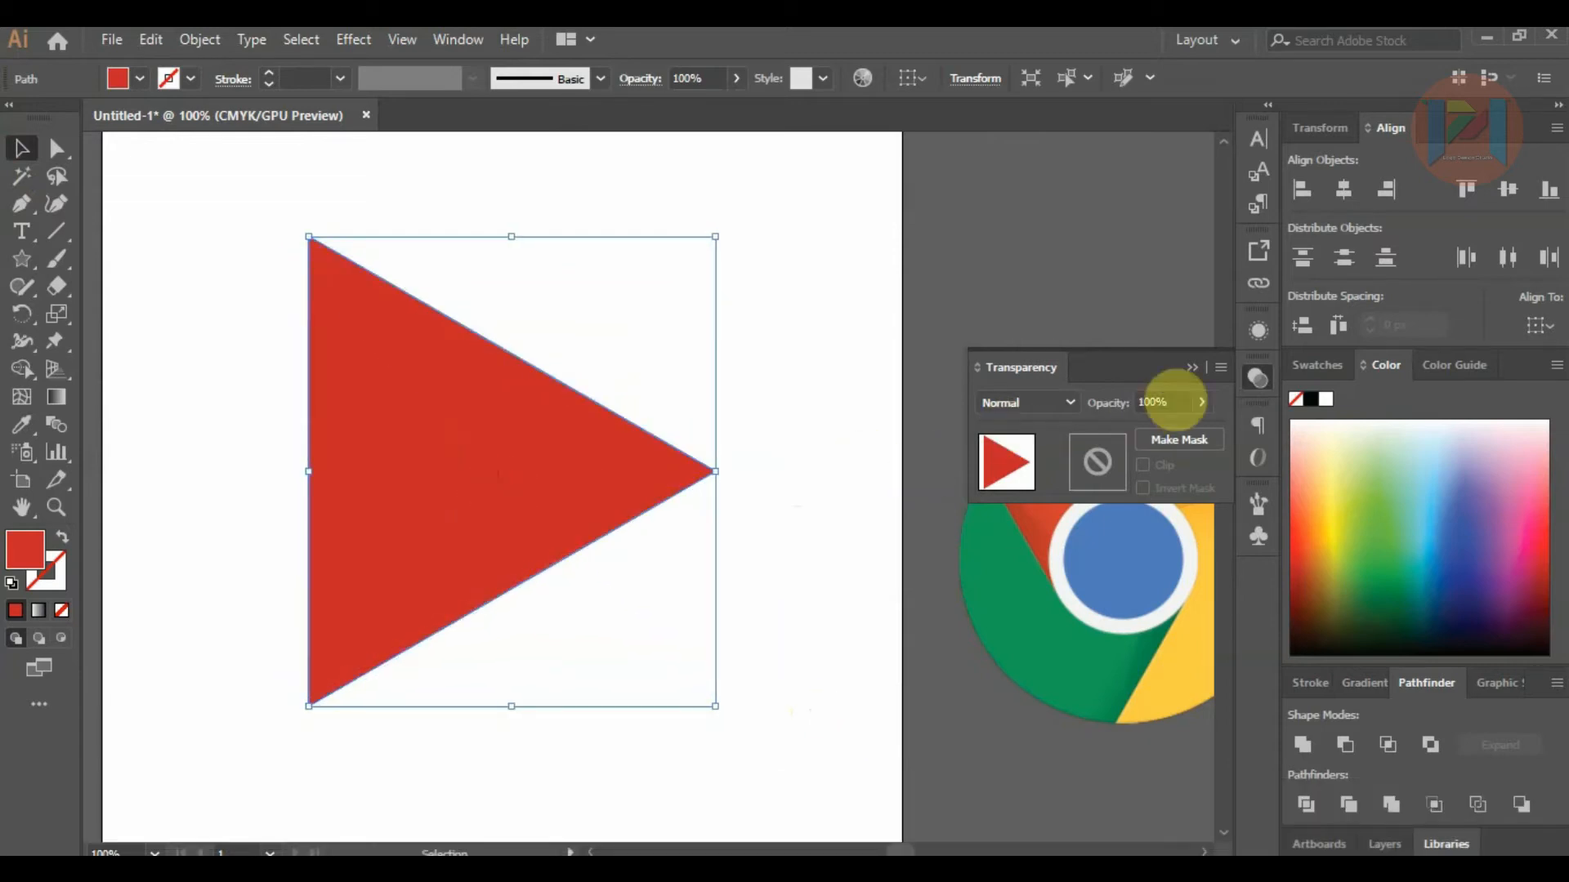
{"action": "left_click_drag", "start_coordinate": [1196, 431], "coordinate": [1162, 424]}
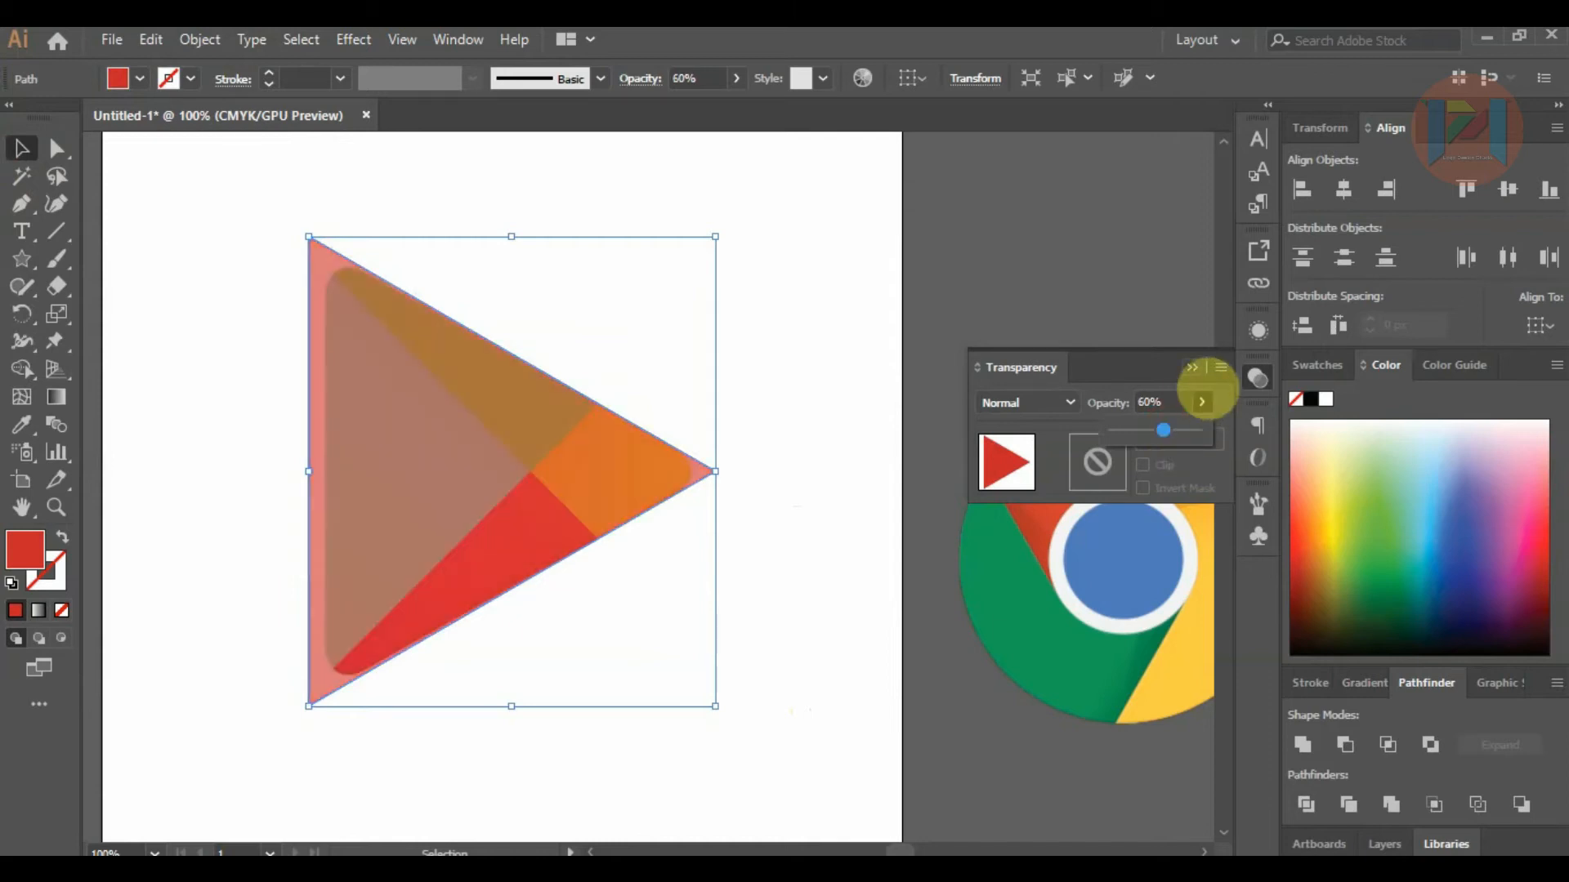
Round the triangle's three corners to a radius of about 16 px and shift it slightly right over the reference logo.
{"action": "left_click", "coordinate": [57, 148]}
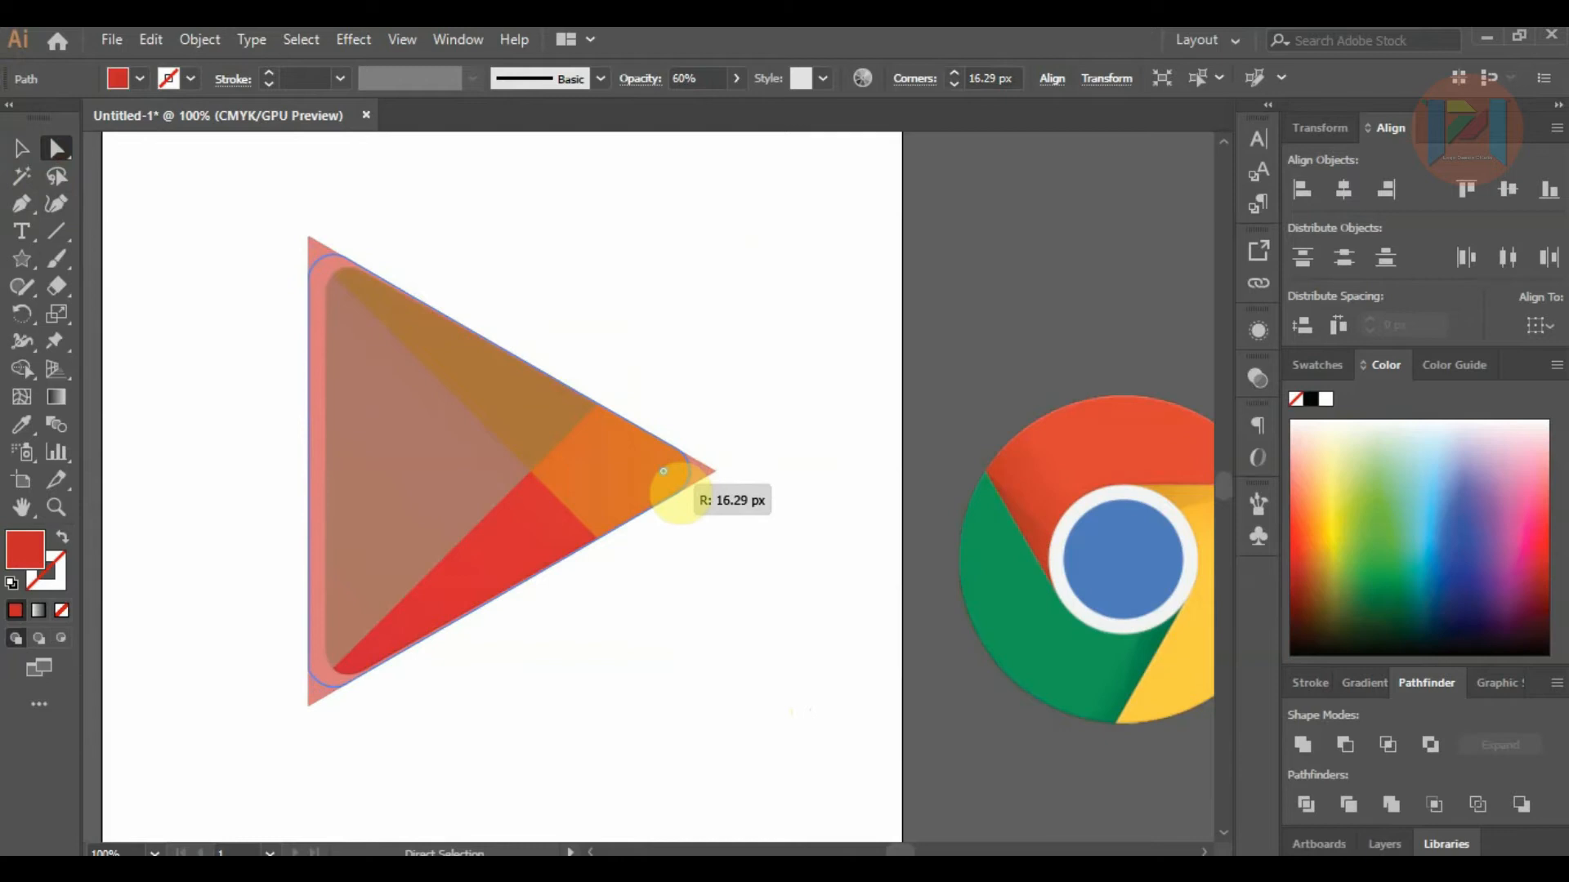
{"action": "left_click_drag", "start_coordinate": [663, 472], "coordinate": [663, 471]}
{"action": "left_click", "coordinate": [21, 148]}
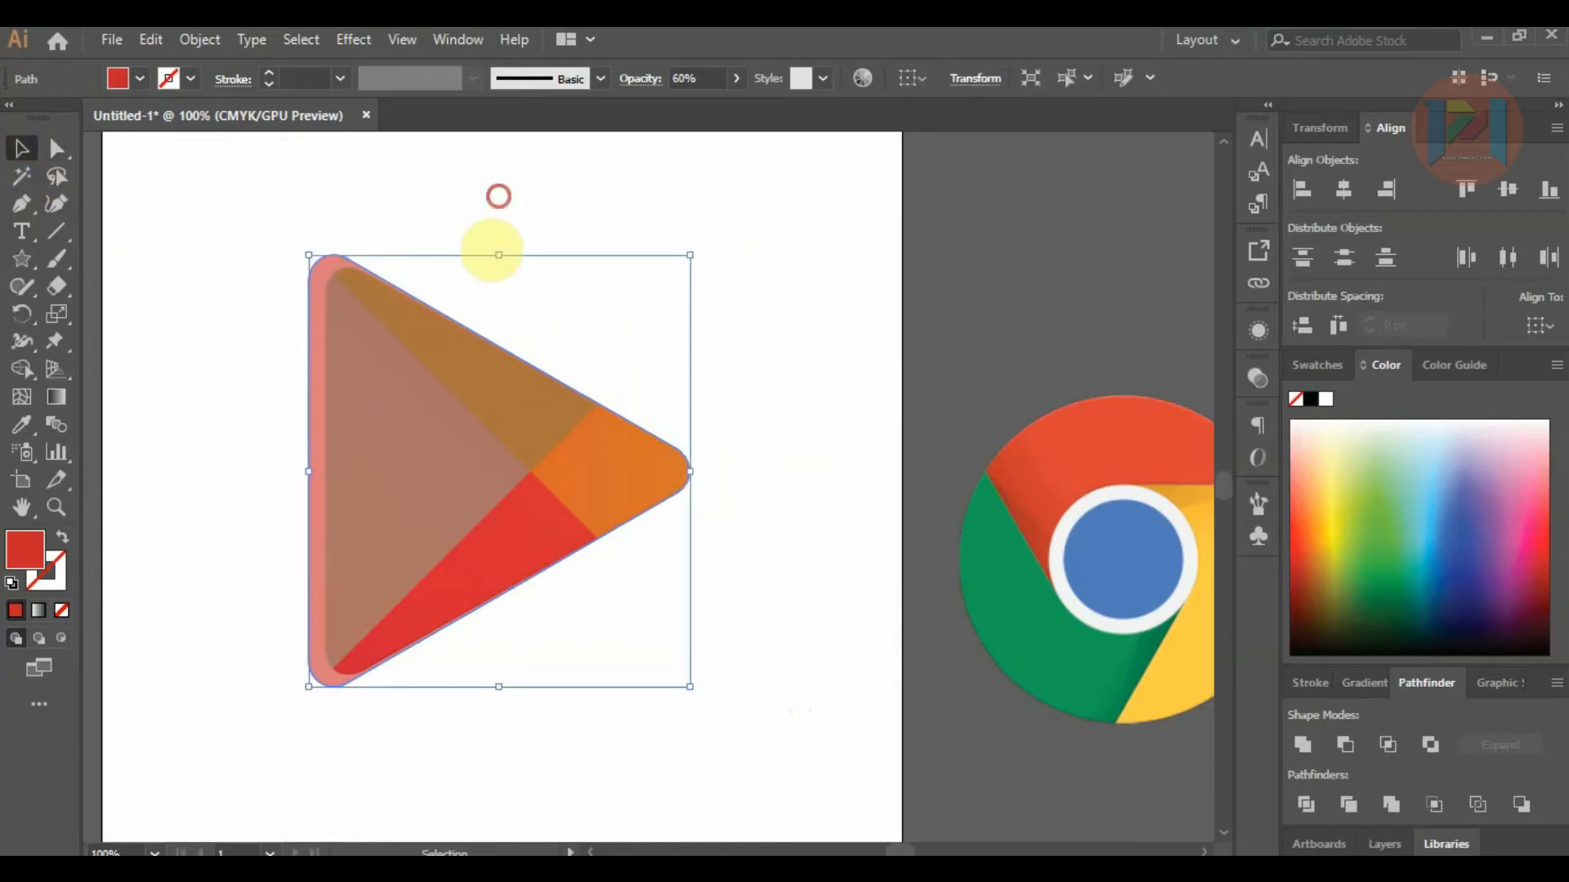
{"action": "left_click", "coordinate": [490, 245]}
{"action": "left_click_drag", "start_coordinate": [424, 353], "coordinate": [433, 357]}
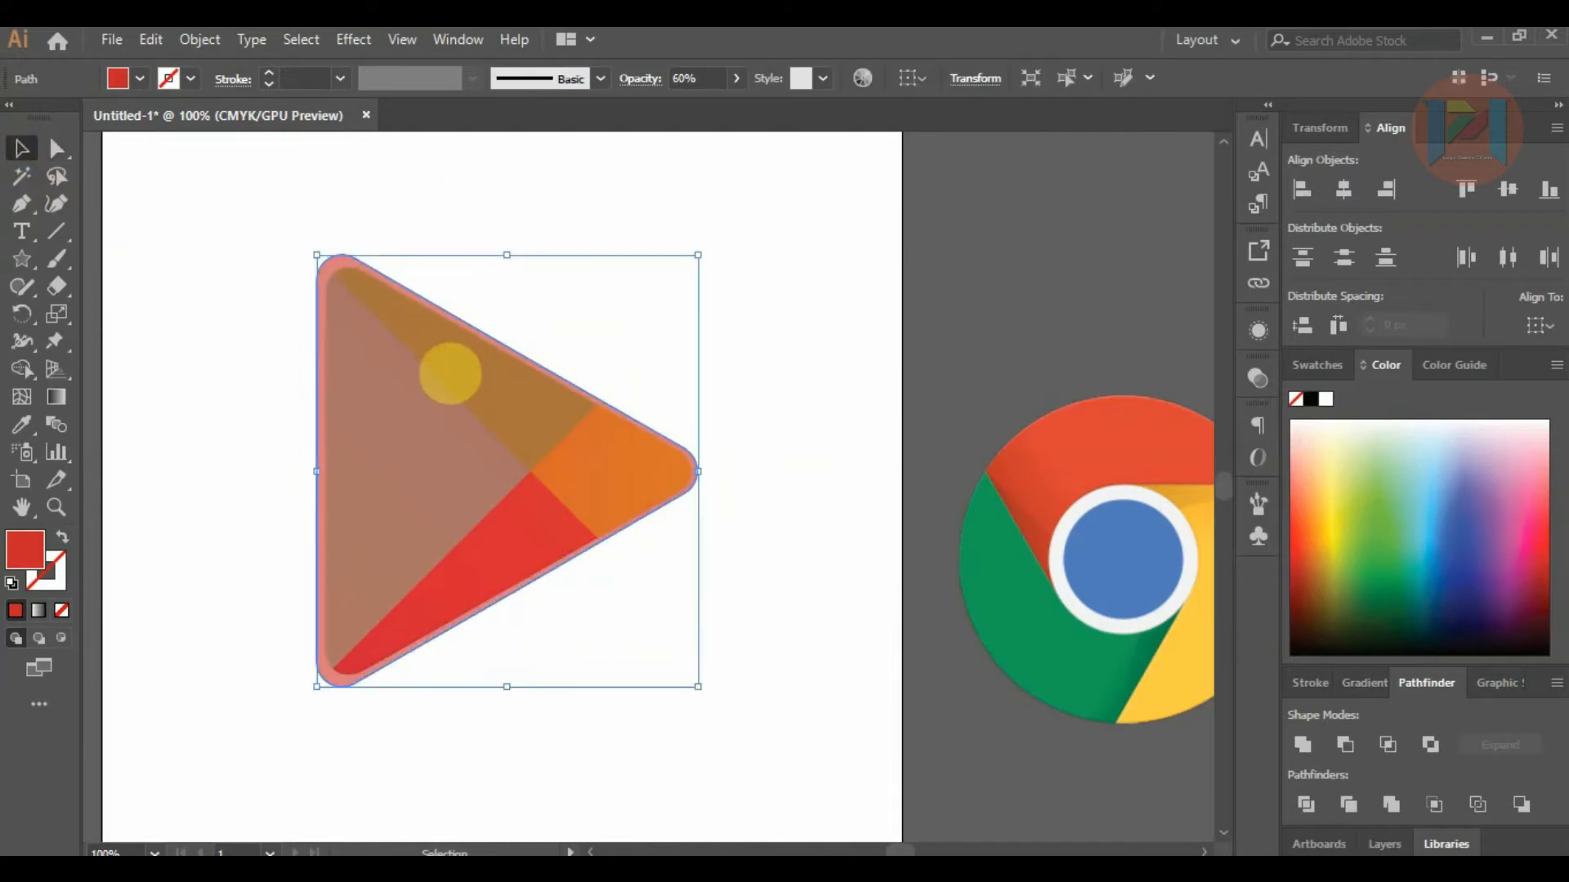
Scale the rounded triangle down to the reference logo's outline and stretch its right tip slightly outward to match.
{"action": "scroll", "coordinate": [437, 368], "scroll_direction": "up", "scroll_amount": 1}
{"action": "left_click_drag", "start_coordinate": [272, 211], "coordinate": [286, 236]}
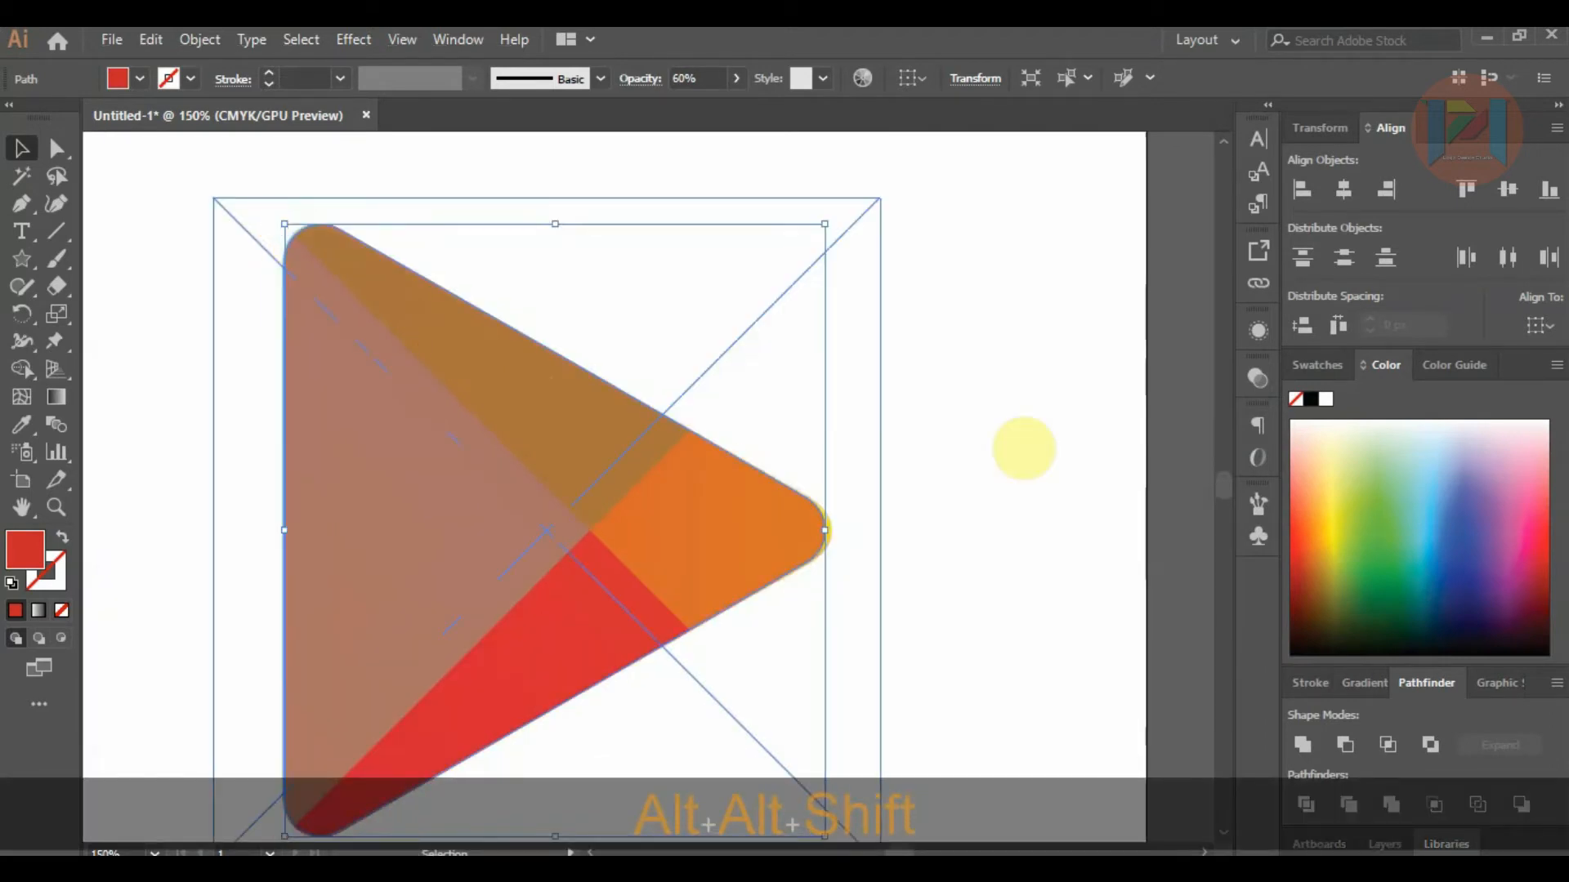
{"action": "left_click", "coordinate": [1019, 434]}
{"action": "left_click", "coordinate": [787, 518]}
{"action": "left_click_drag", "start_coordinate": [824, 530], "coordinate": [830, 527]}
{"action": "left_click", "coordinate": [893, 522]}
Set the rounded triangle's opacity to 58%.
{"action": "scroll", "coordinate": [586, 425], "scroll_direction": "down", "scroll_amount": 1}
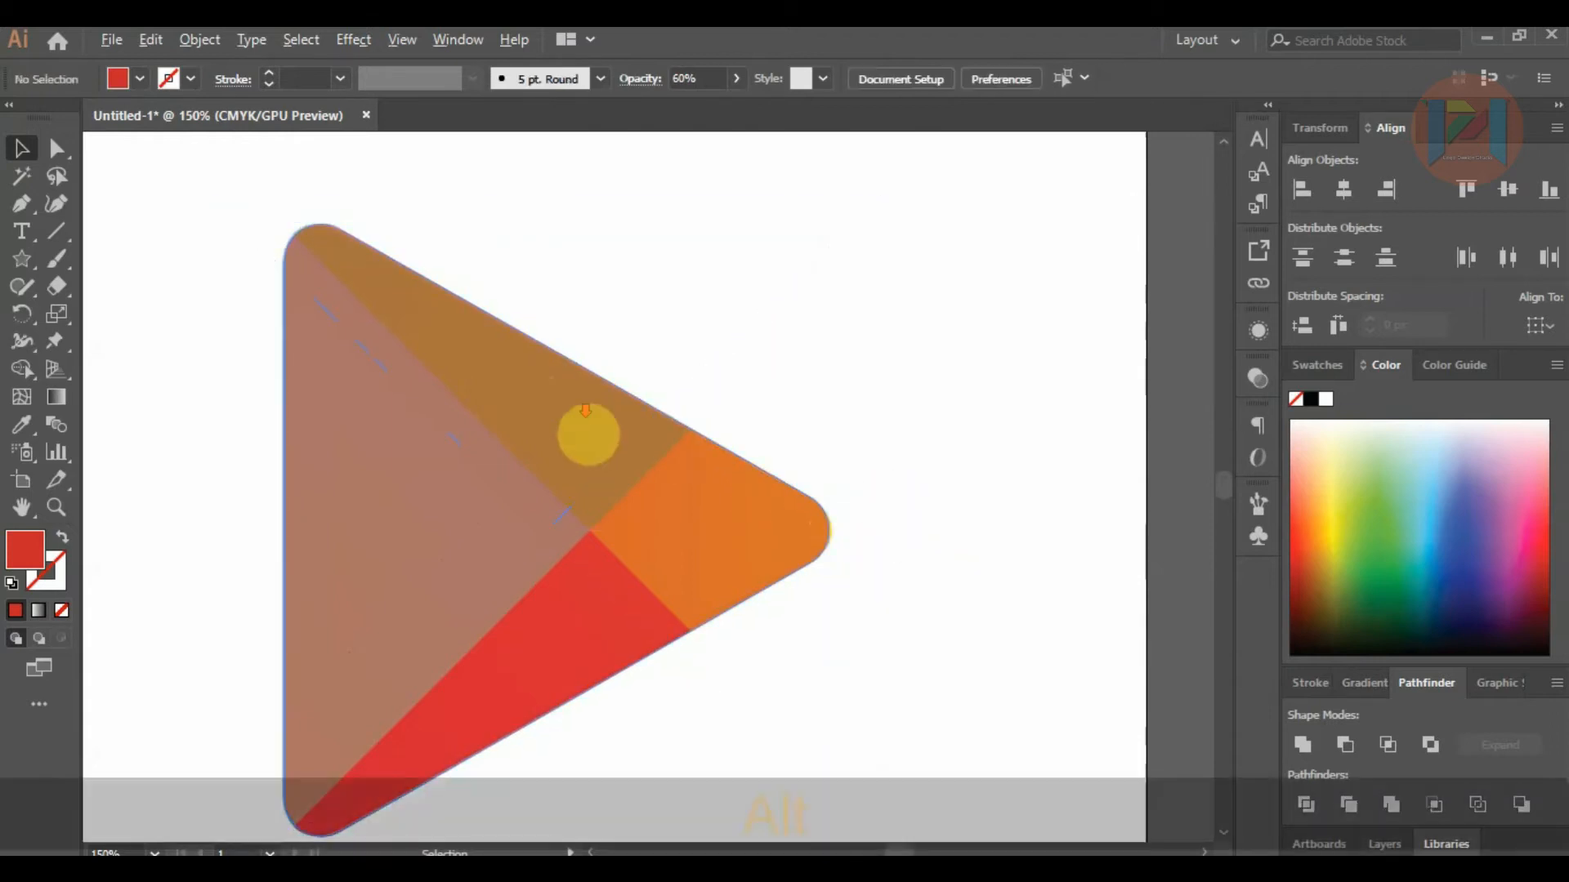
{"action": "scroll", "coordinate": [485, 286], "scroll_direction": "down", "scroll_amount": 1}
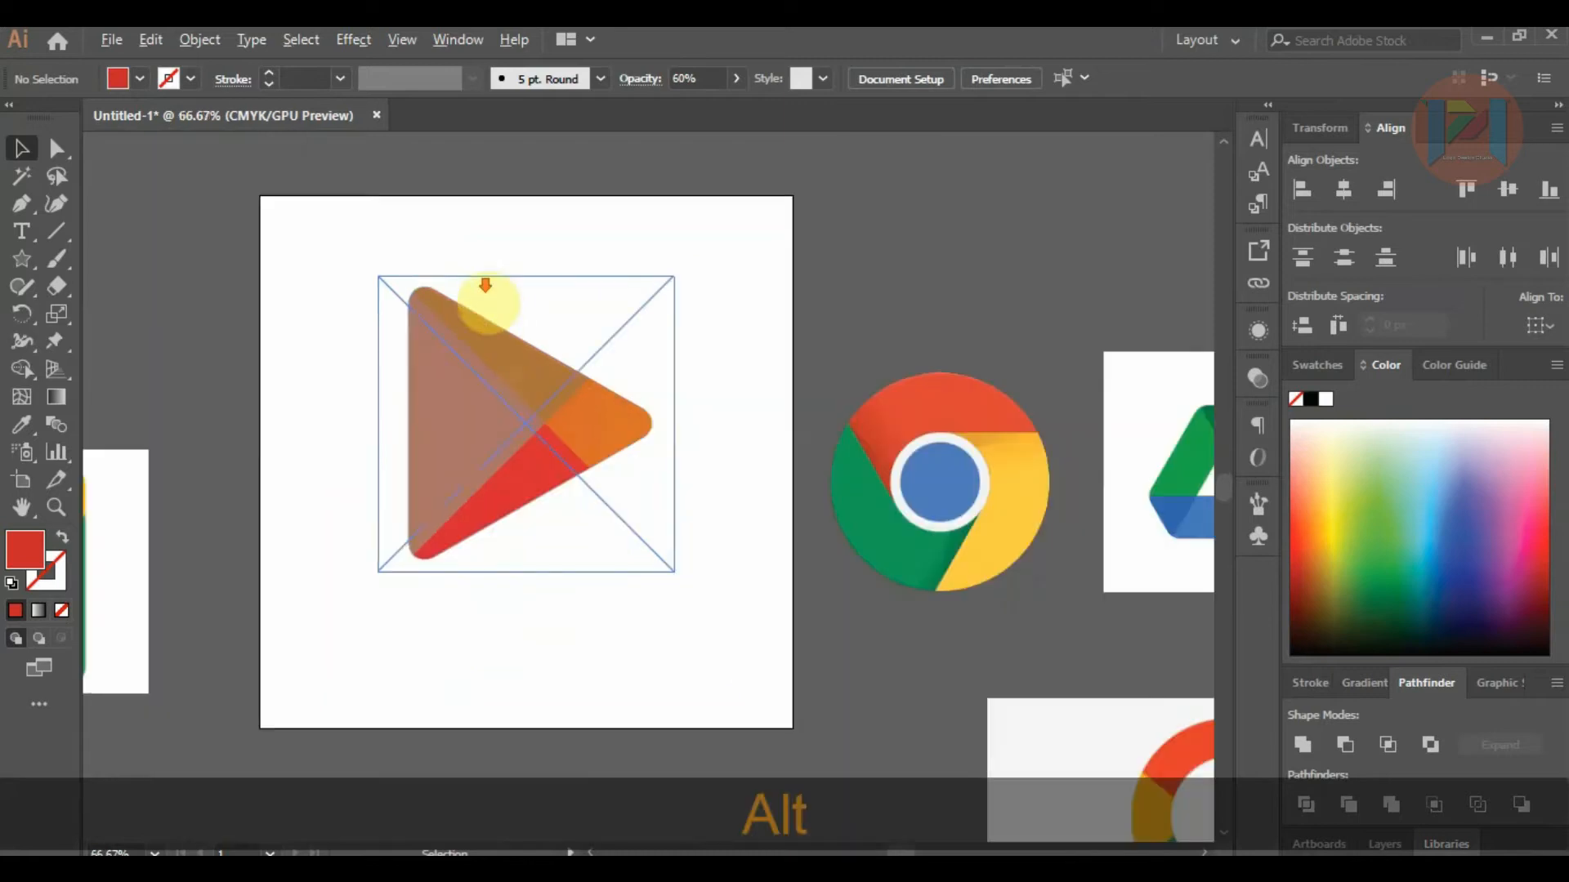
{"action": "left_click", "coordinate": [666, 341]}
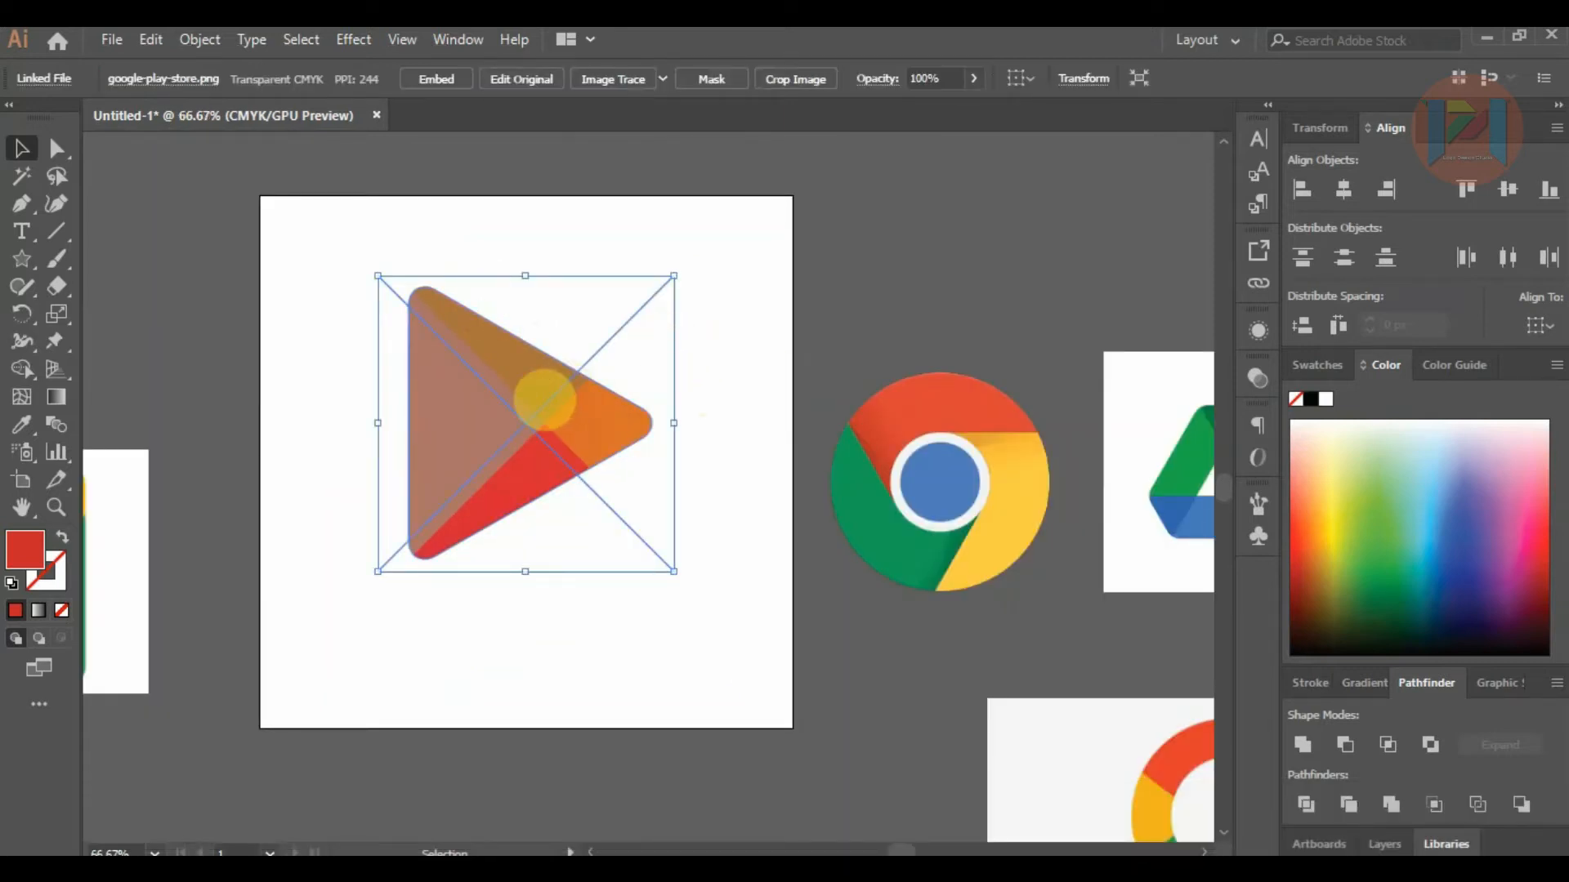
{"action": "left_click", "coordinate": [543, 396]}
{"action": "scroll", "coordinate": [542, 445], "scroll_direction": "up", "scroll_amount": 2}
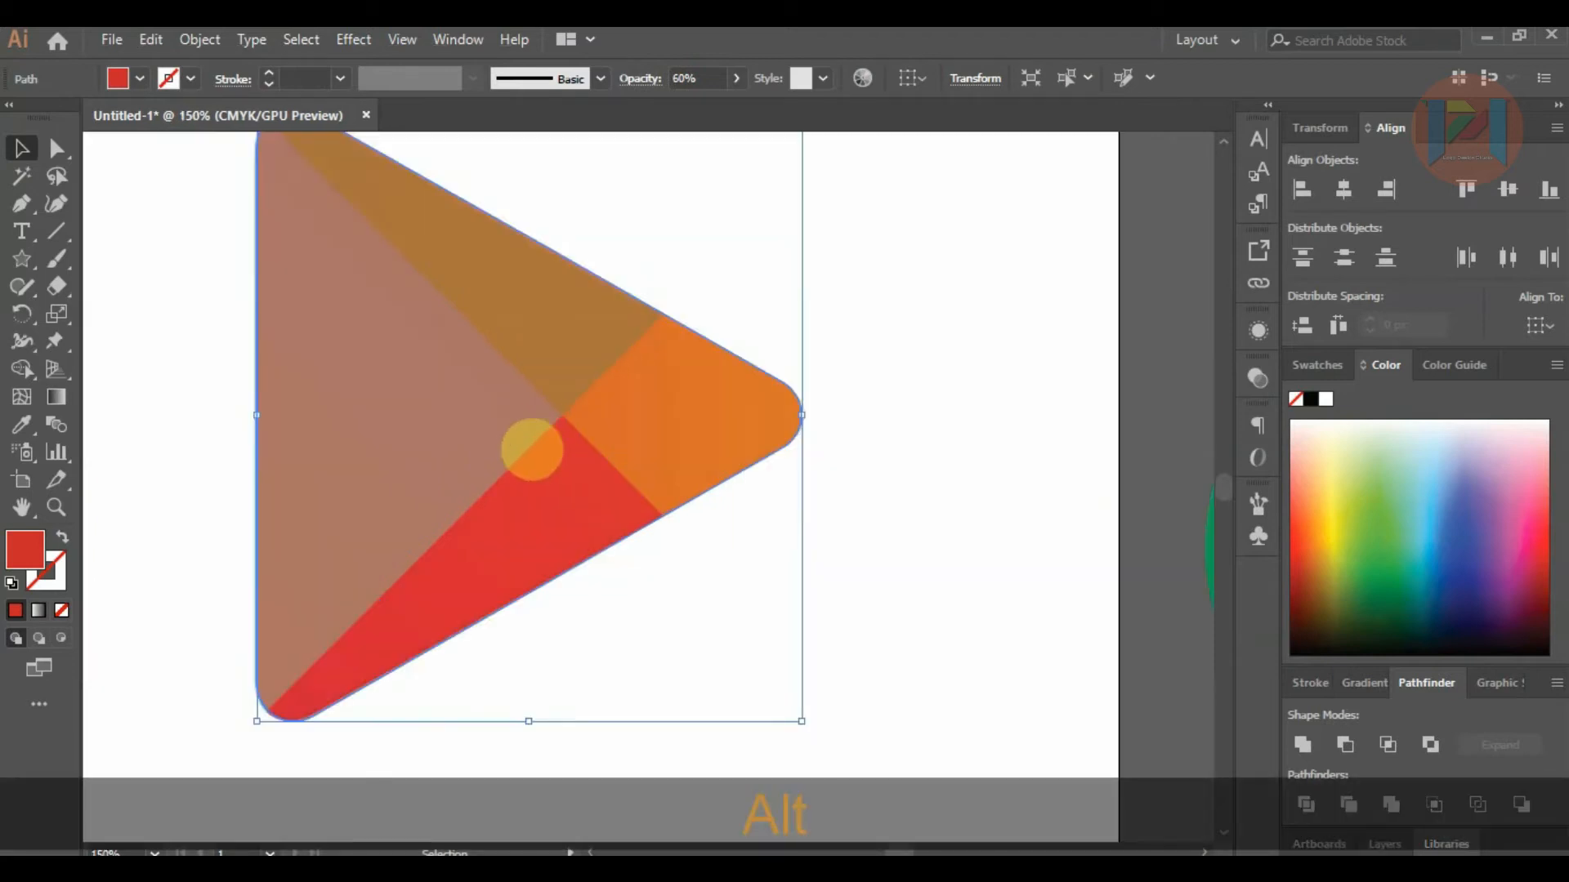
{"action": "left_click", "coordinate": [1259, 331]}
{"action": "left_click", "coordinate": [1258, 378]}
{"action": "left_click", "coordinate": [1201, 405]}
{"action": "mouse_move", "coordinate": [1173, 433]}
{"action": "left_mouse_down"}
{"action": "mouse_move", "coordinate": [1218, 441]}
{"action": "mouse_move", "coordinate": [1161, 430]}
{"action": "left_mouse_up"}
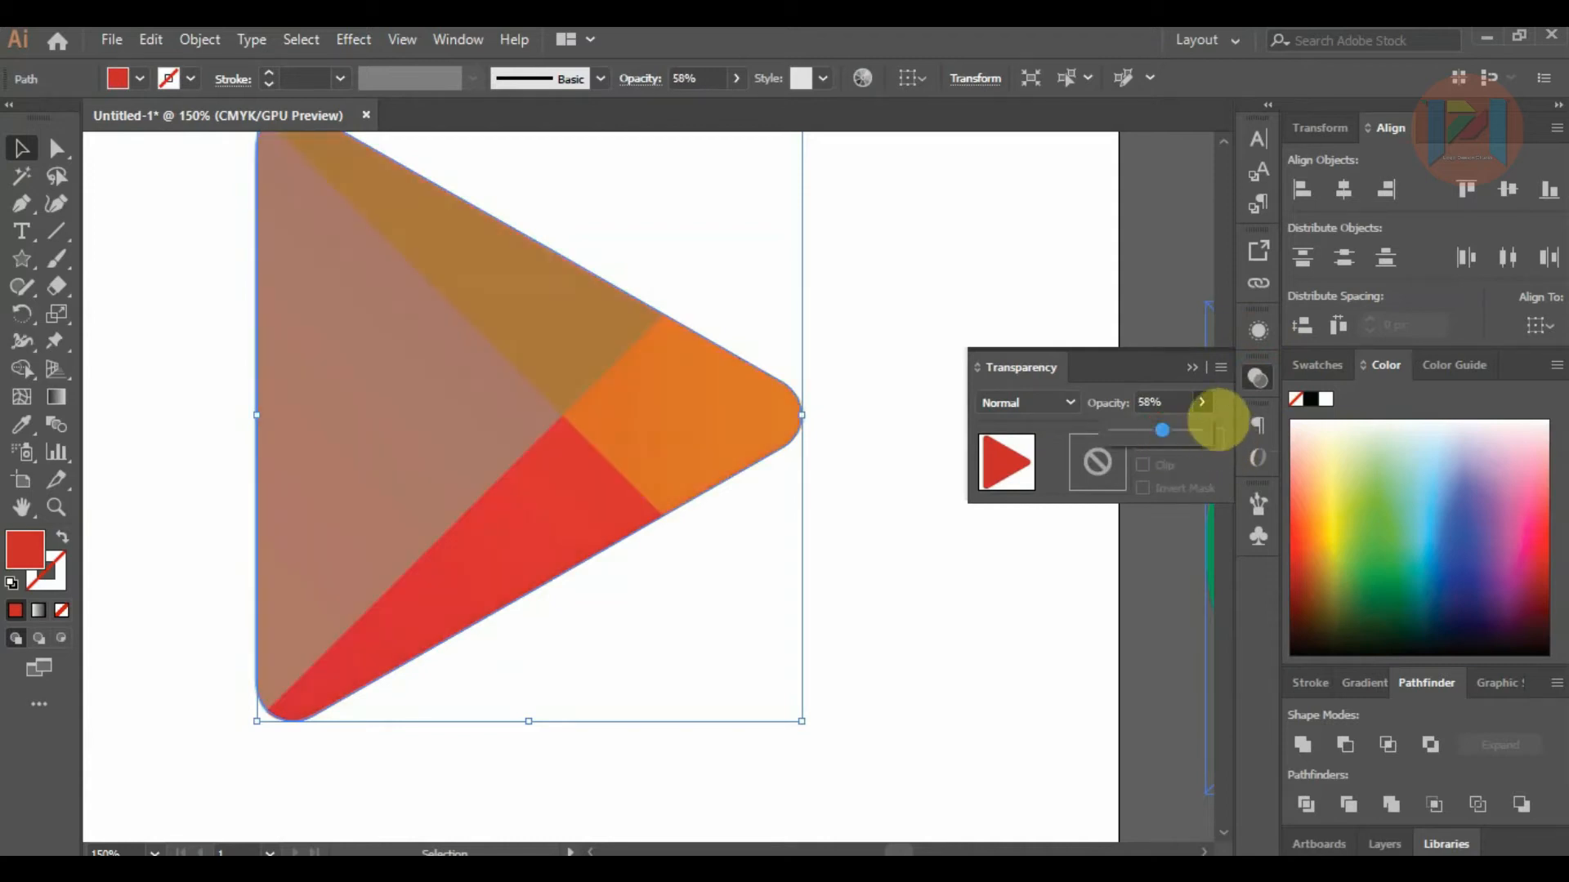
{"action": "left_click", "coordinate": [1193, 369]}
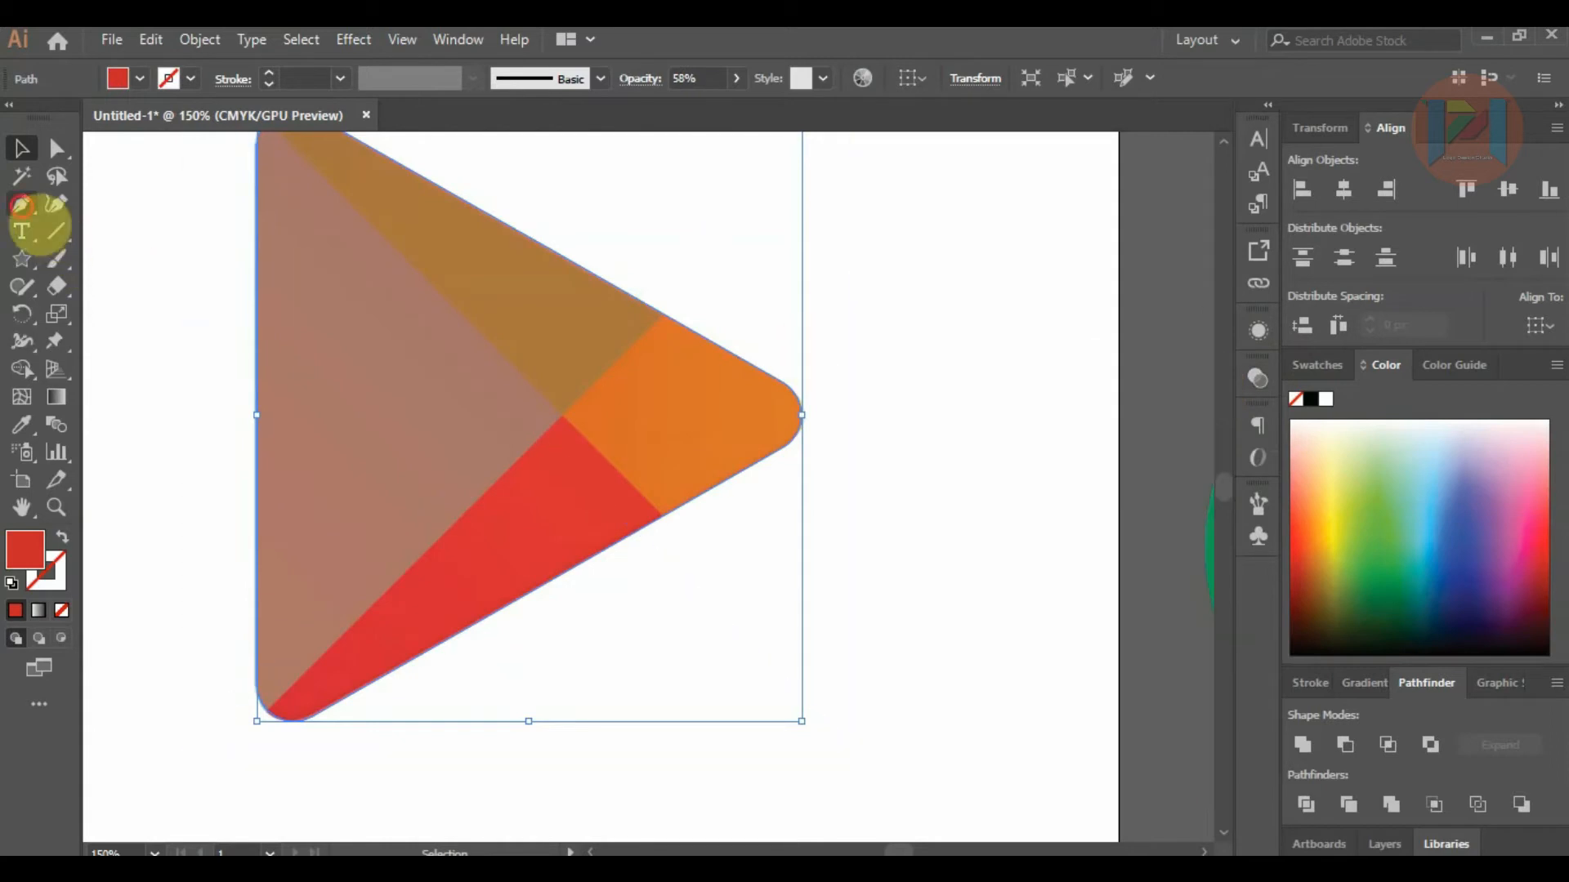
Draw a straight diagonal Pen line from past the upper green-yellow boundary to past the bottom-left corner, and fine-tune its upper endpoint along the color edge.
{"action": "left_click", "coordinate": [22, 204]}
{"action": "left_click", "coordinate": [677, 295]}
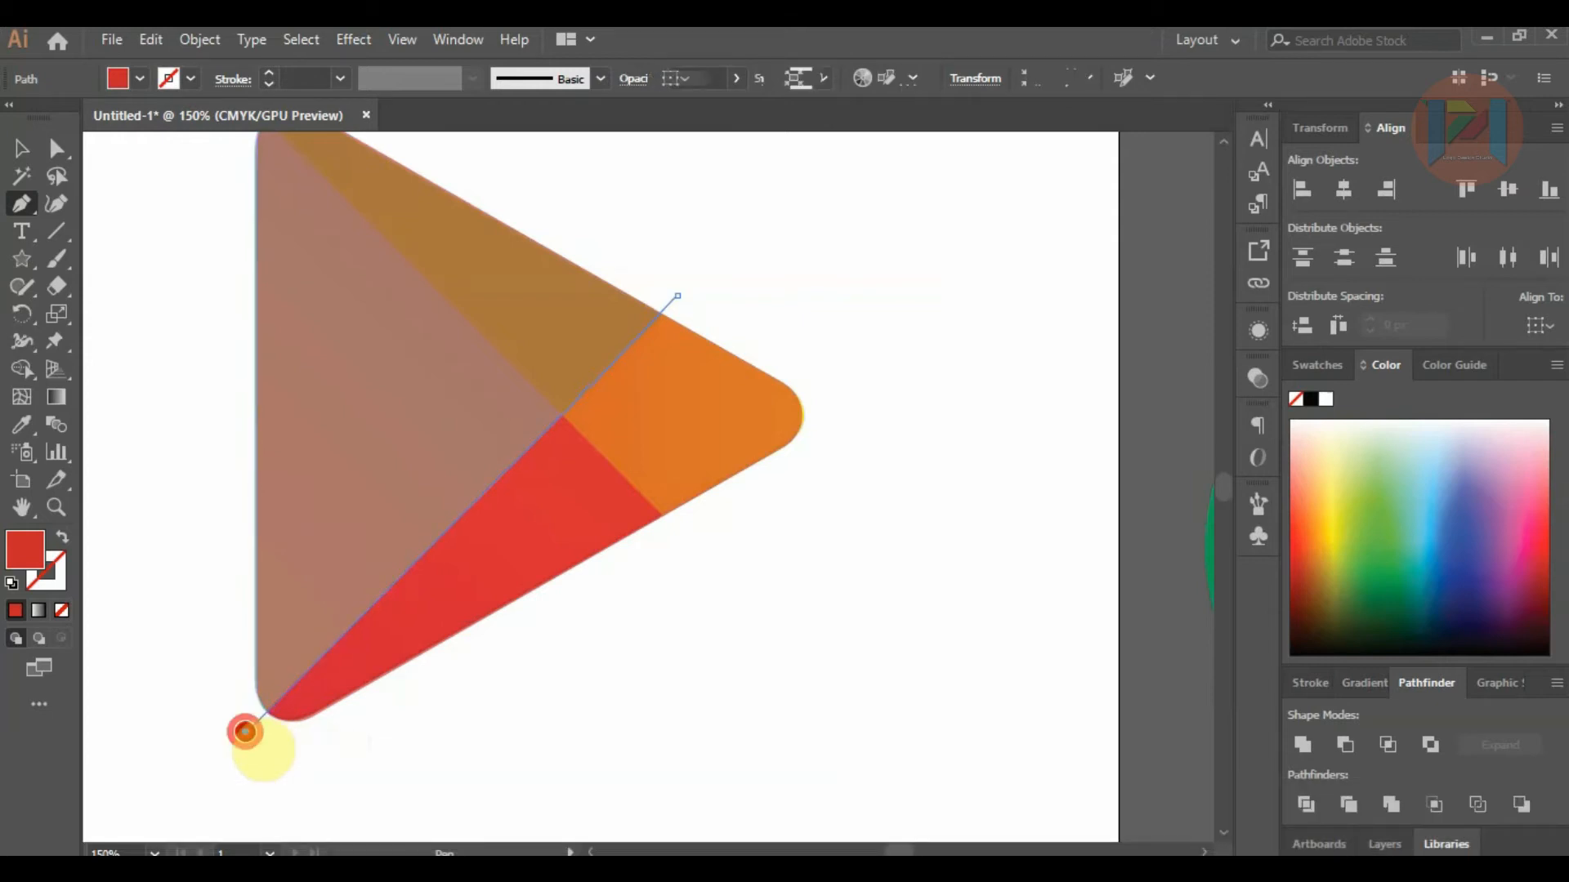
{"action": "left_click", "coordinate": [245, 732]}
{"action": "left_click", "coordinate": [56, 148]}
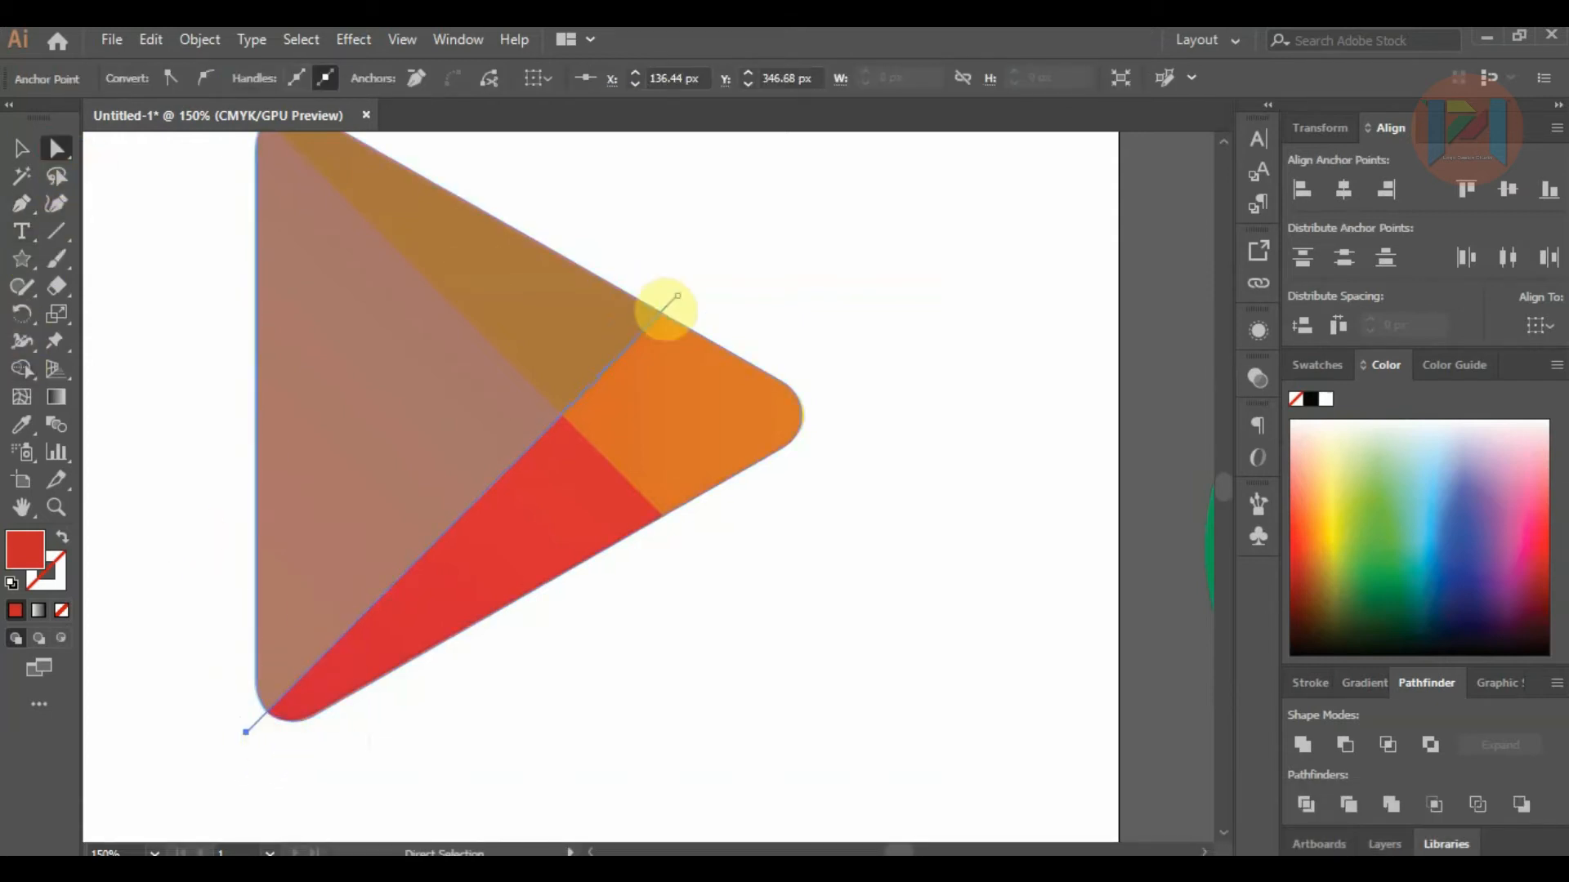
{"action": "key", "text": "alt"}
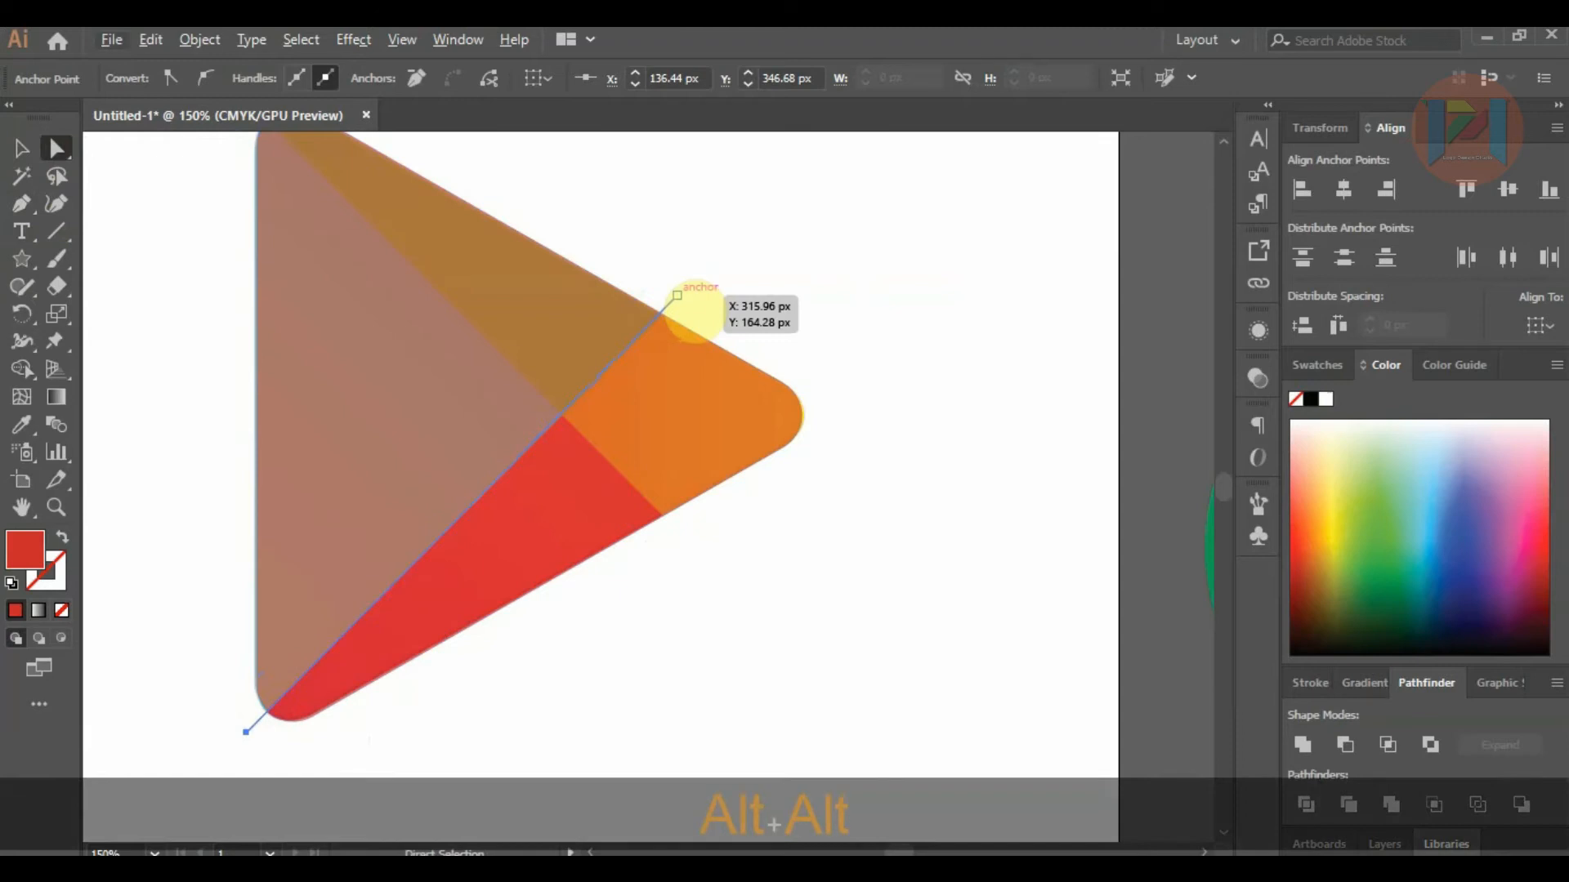
{"action": "scroll", "coordinate": [694, 309], "scroll_direction": "up", "scroll_amount": 2}
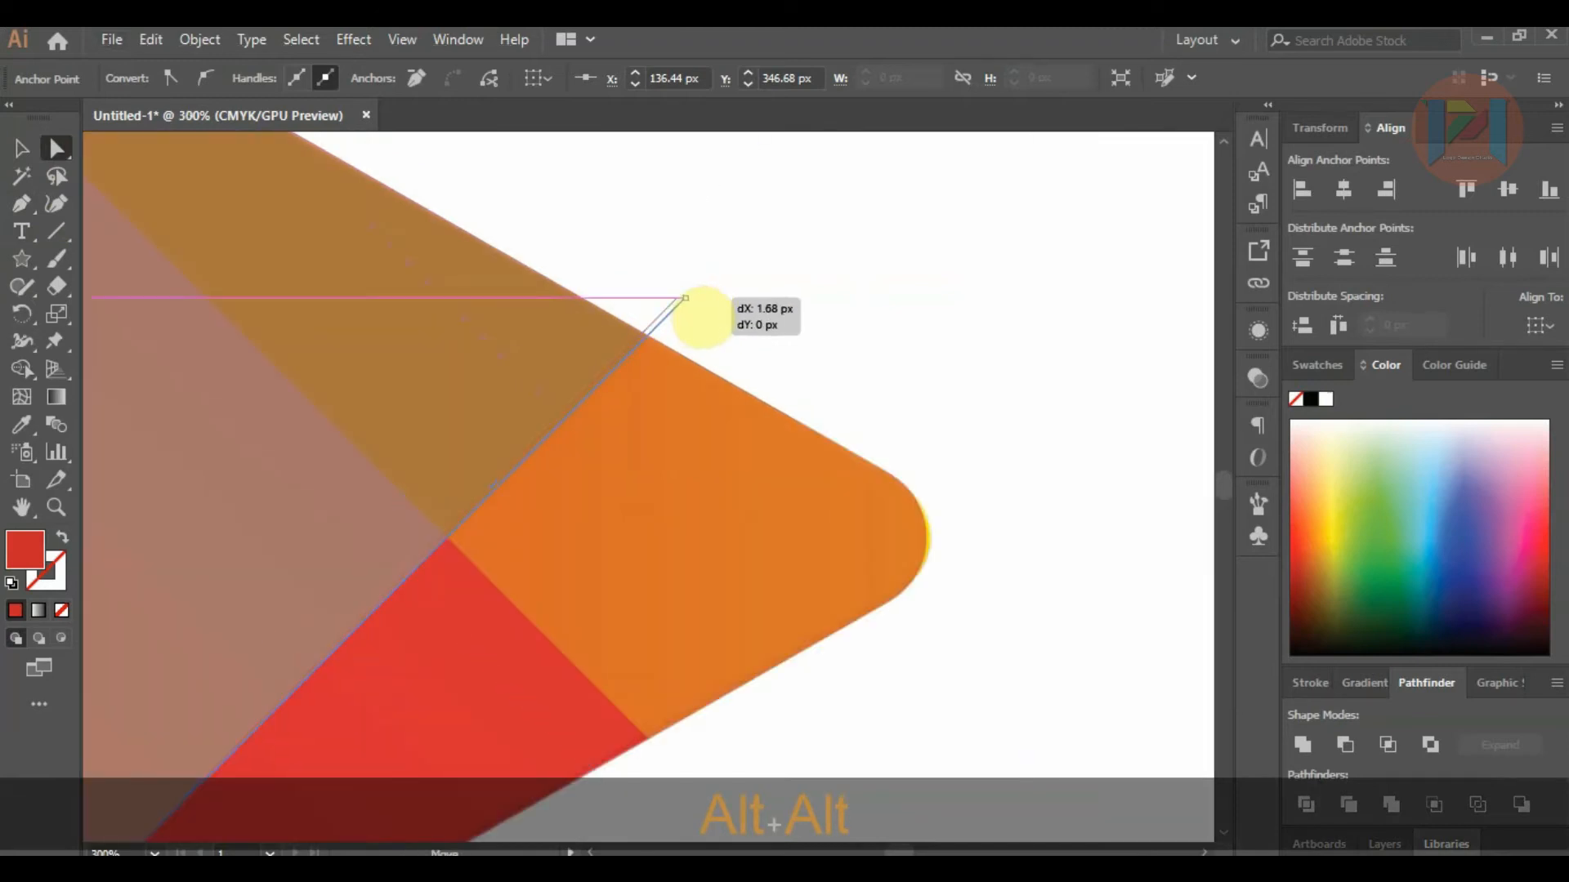
{"action": "left_click_drag", "start_coordinate": [702, 318], "coordinate": [703, 318]}
{"action": "scroll", "coordinate": [684, 300], "scroll_direction": "down", "scroll_amount": 2}
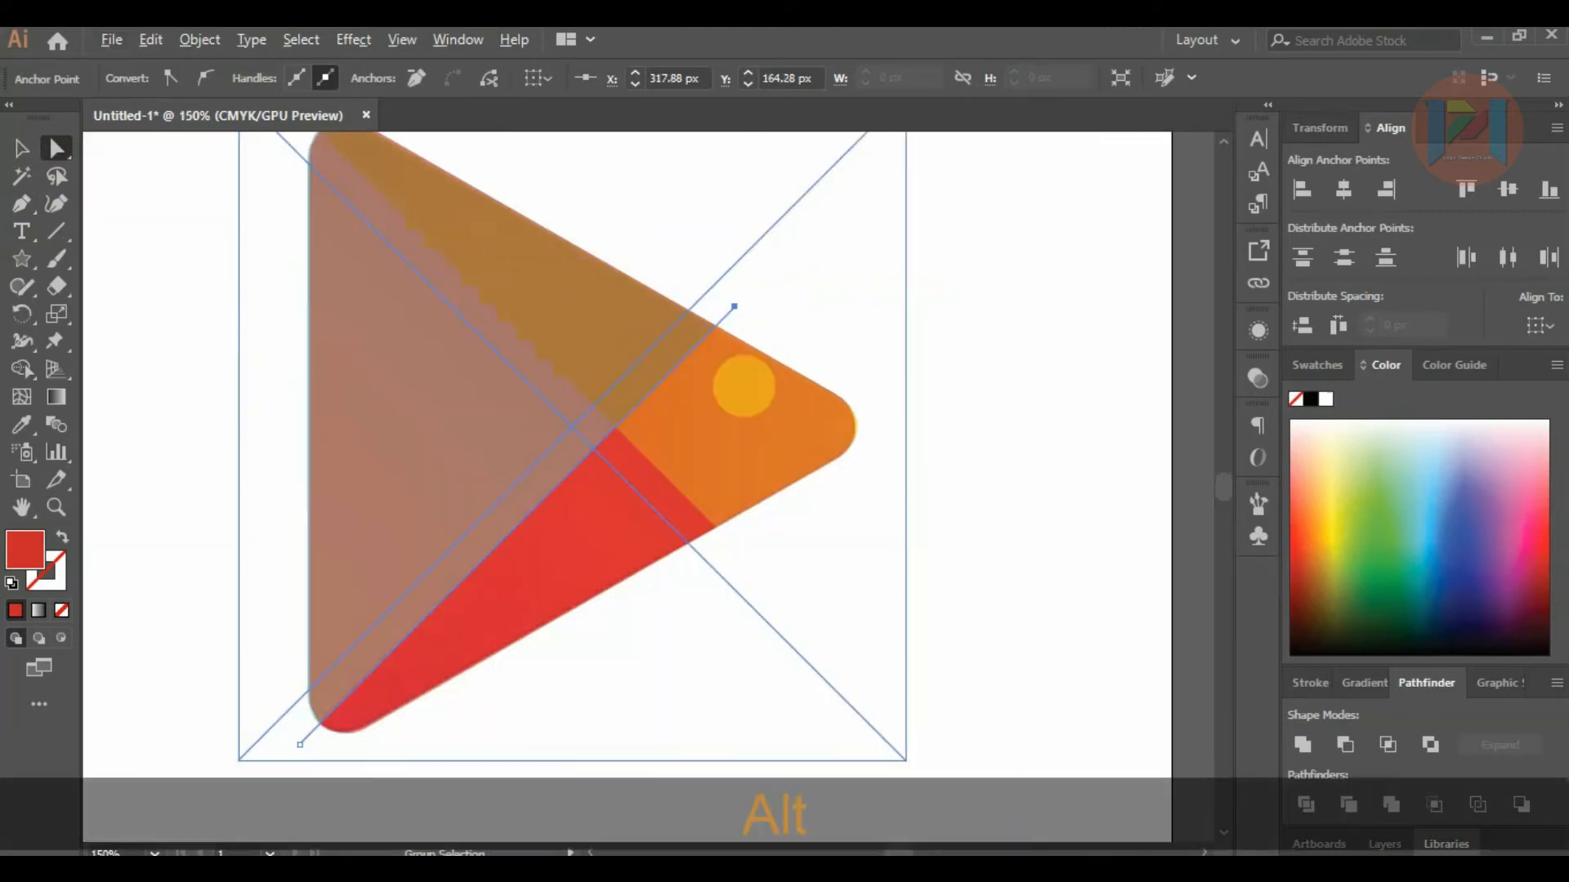
{"action": "left_click", "coordinate": [1077, 561]}
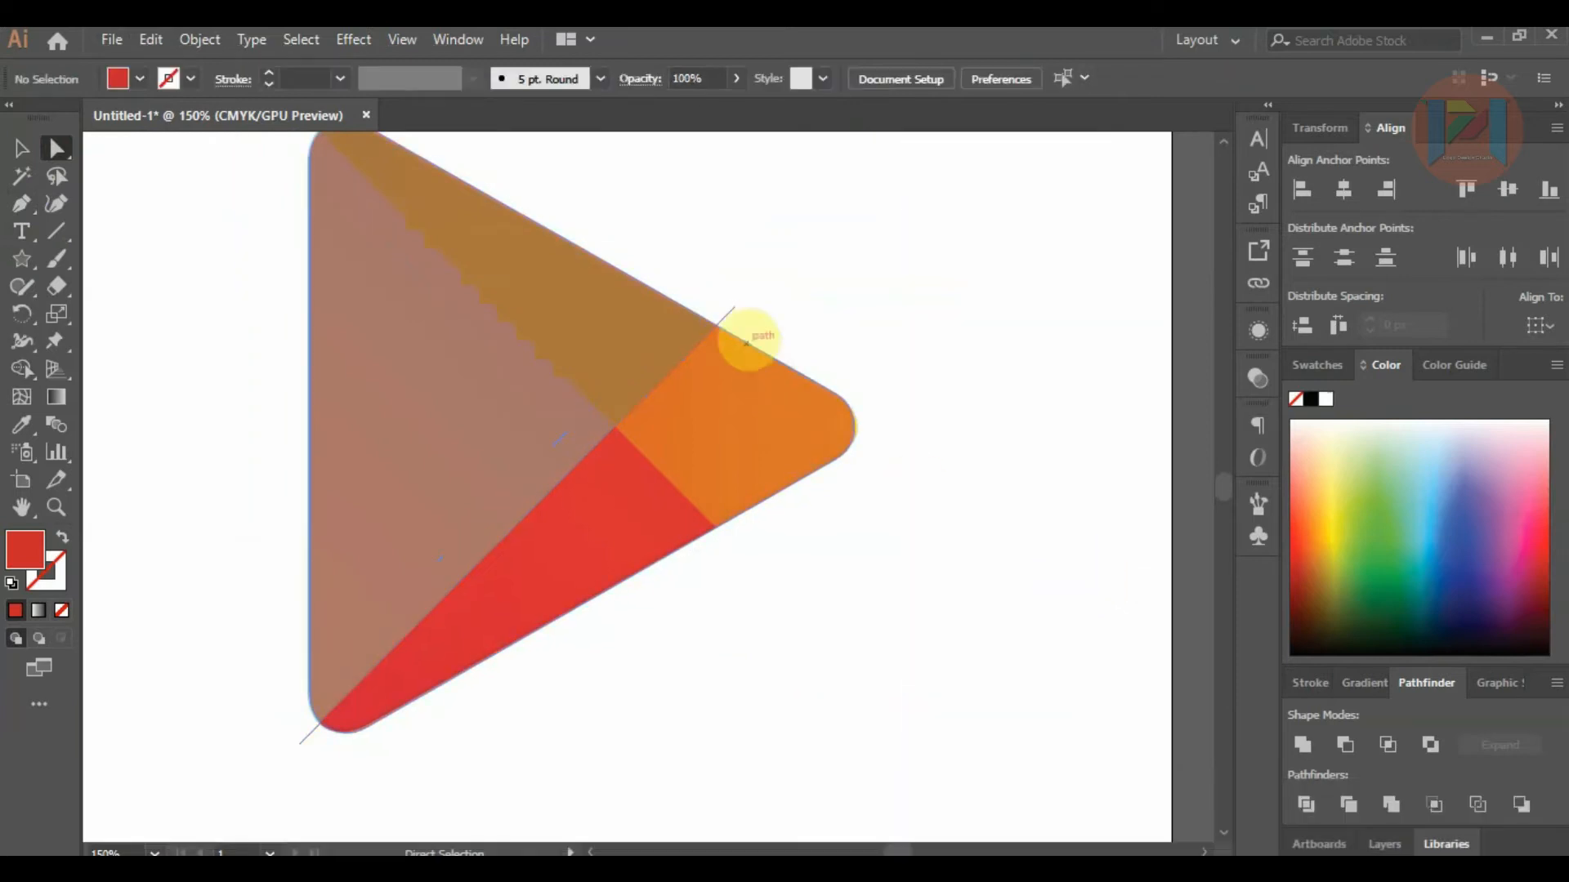
Swap the diagonal line's fill and stroke so it has no fill, and recolor its stroke dark blue.
{"action": "left_click", "coordinate": [727, 313]}
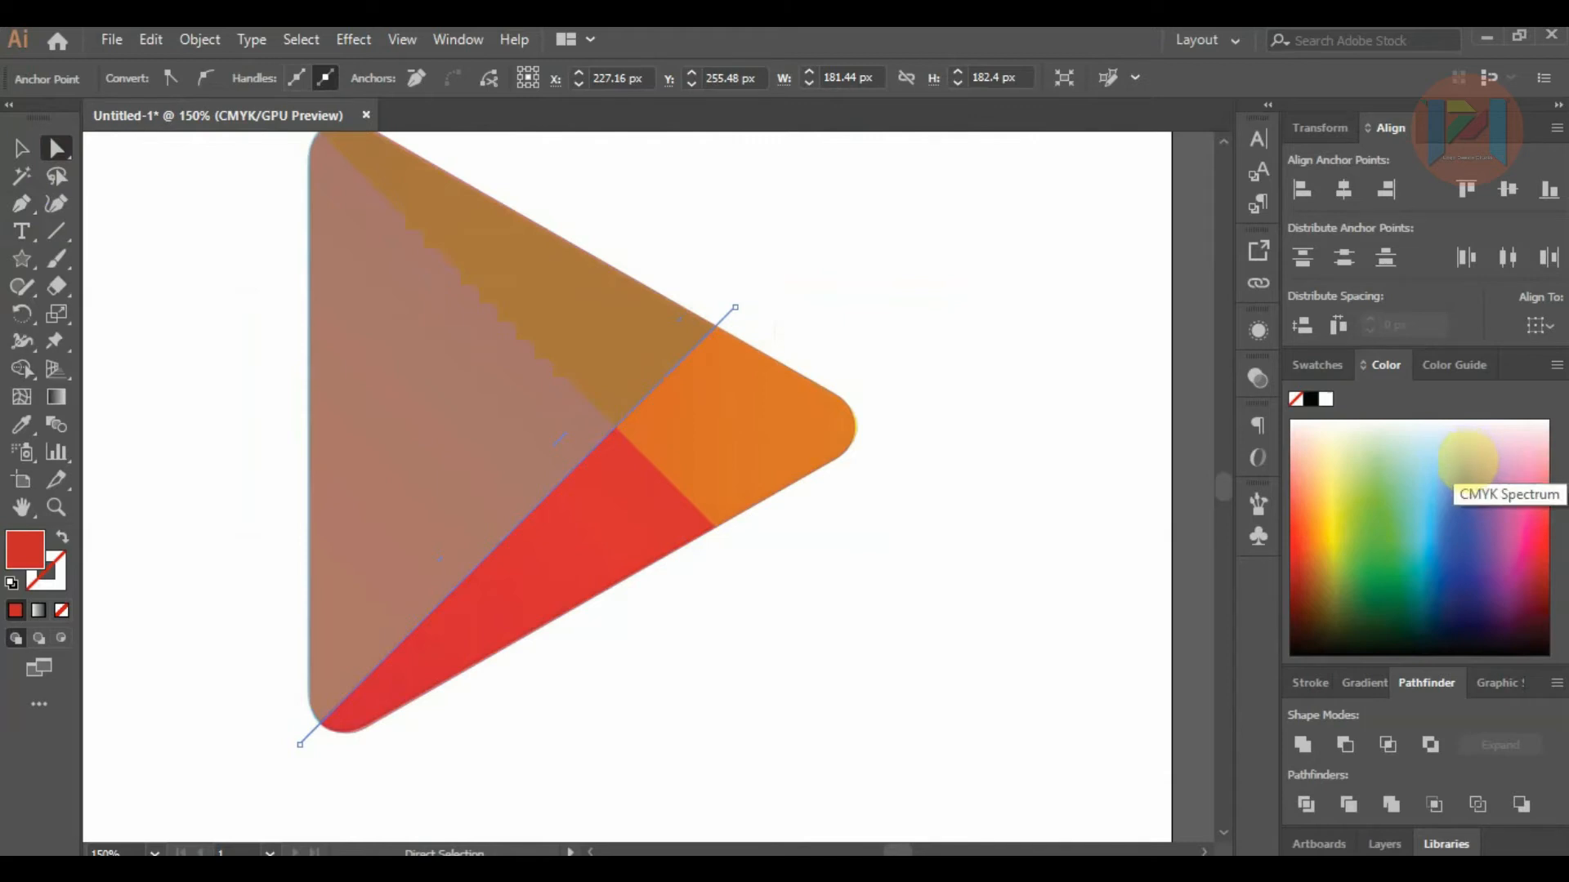
{"action": "left_click", "coordinate": [63, 537]}
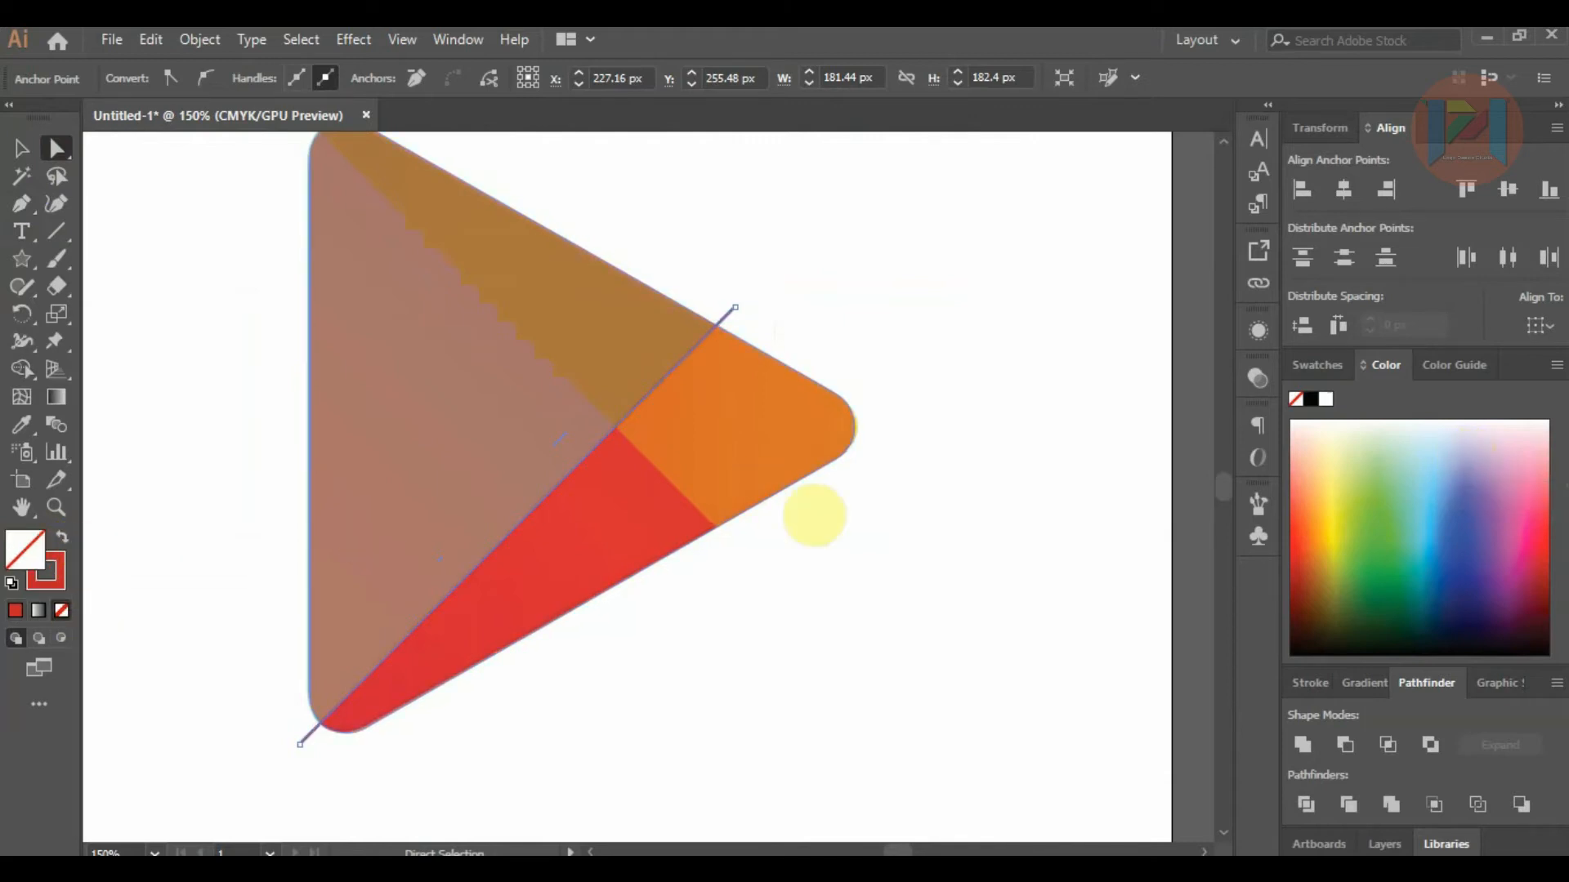
{"action": "left_click", "coordinate": [1394, 477]}
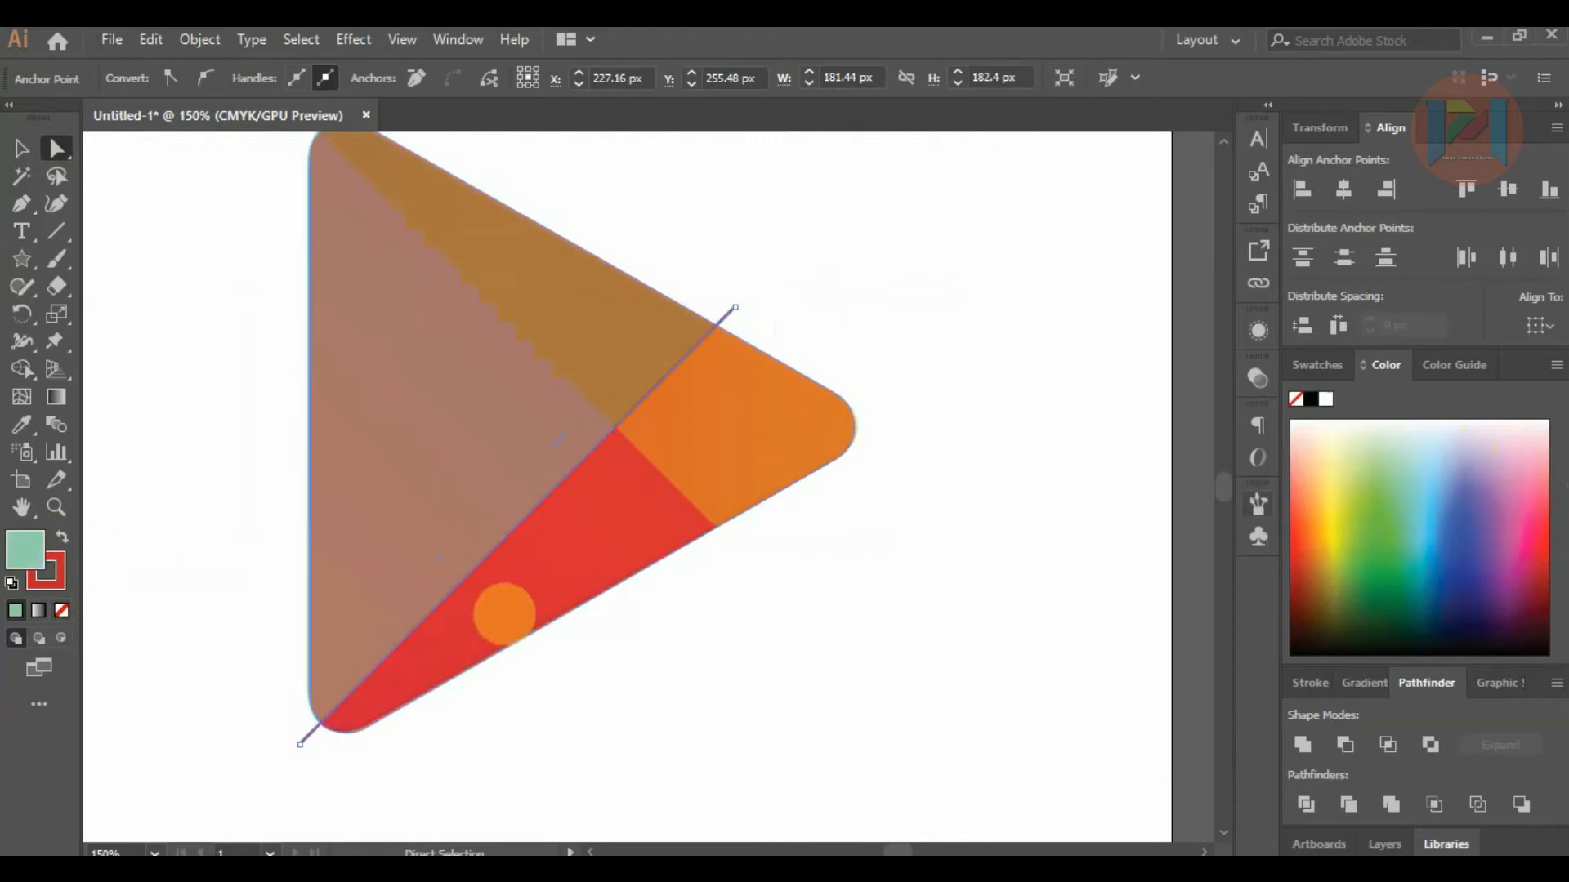
{"action": "key", "text": "ctrl+z"}
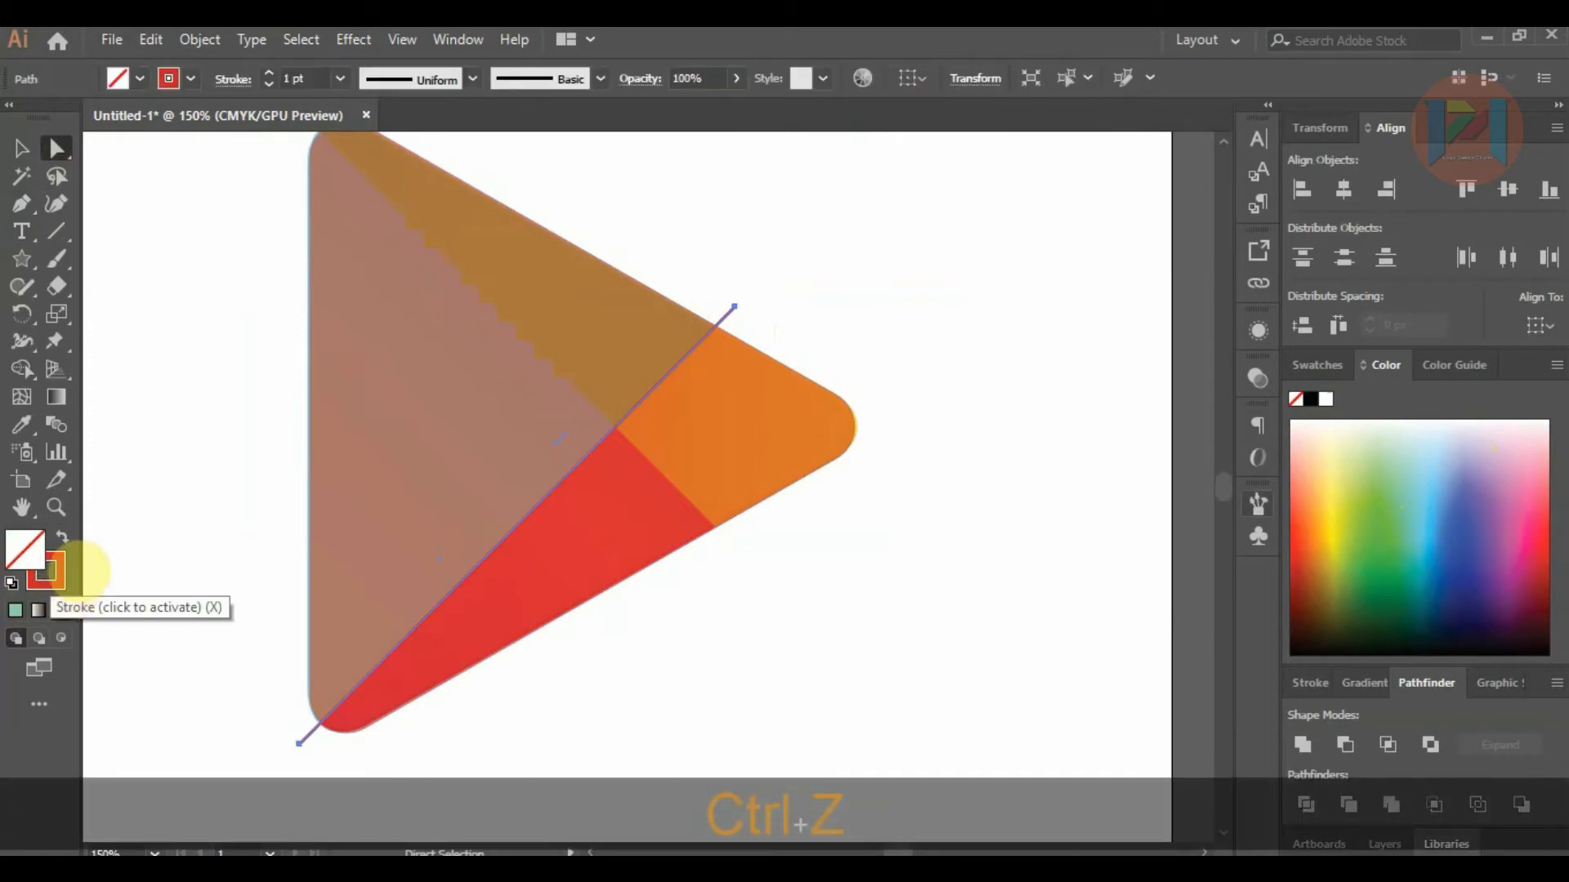
{"action": "left_click", "coordinate": [51, 571]}
{"action": "left_click", "coordinate": [1471, 554]}
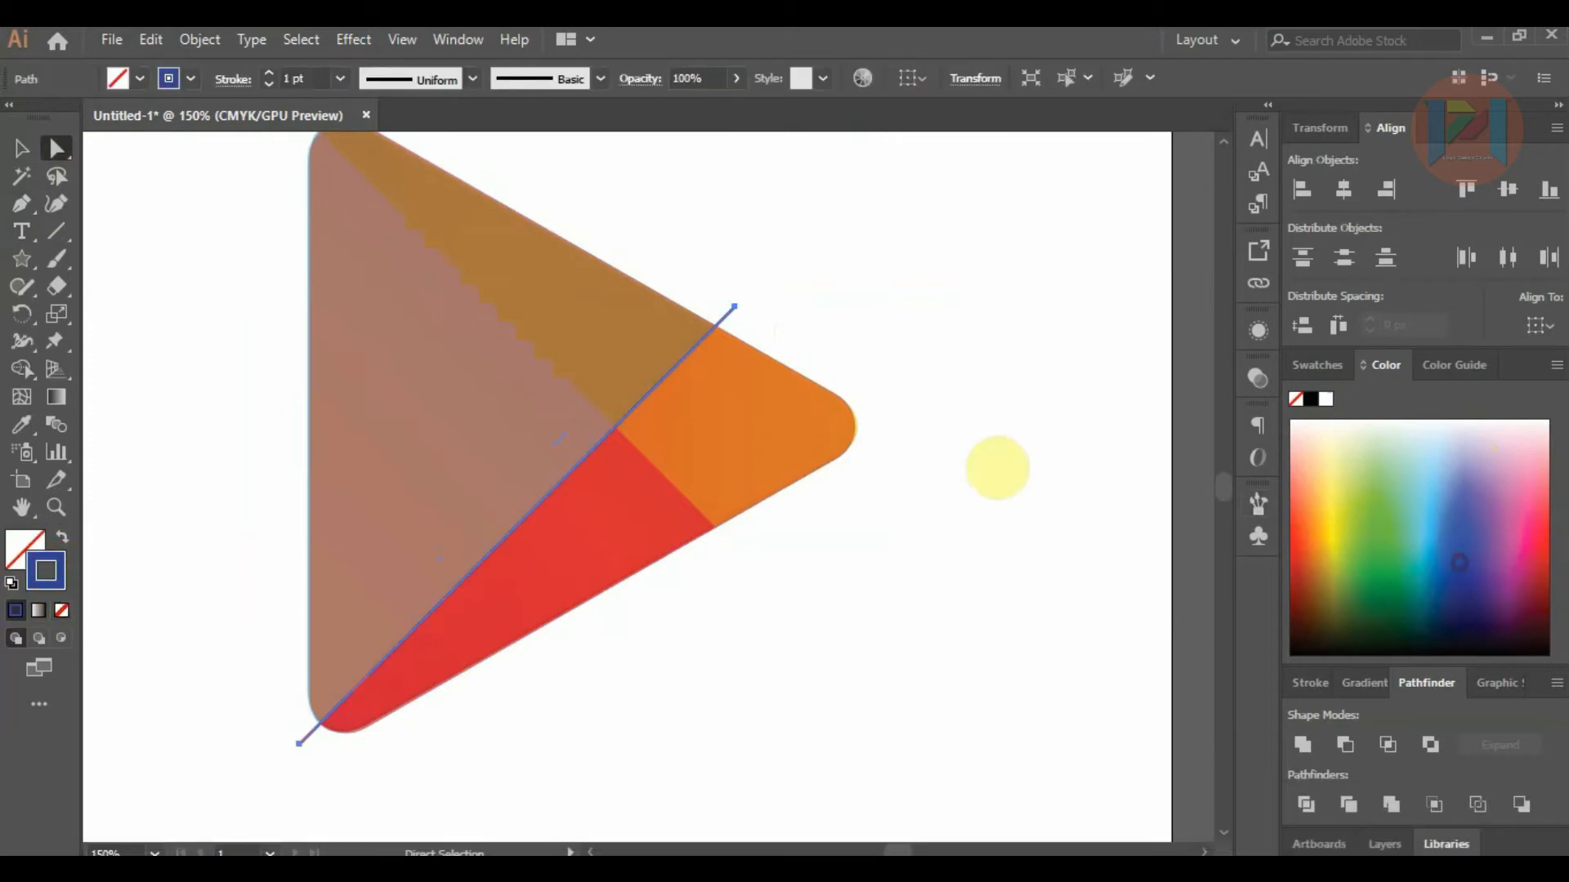
{"action": "left_click", "coordinate": [21, 148]}
{"action": "left_click", "coordinate": [886, 270]}
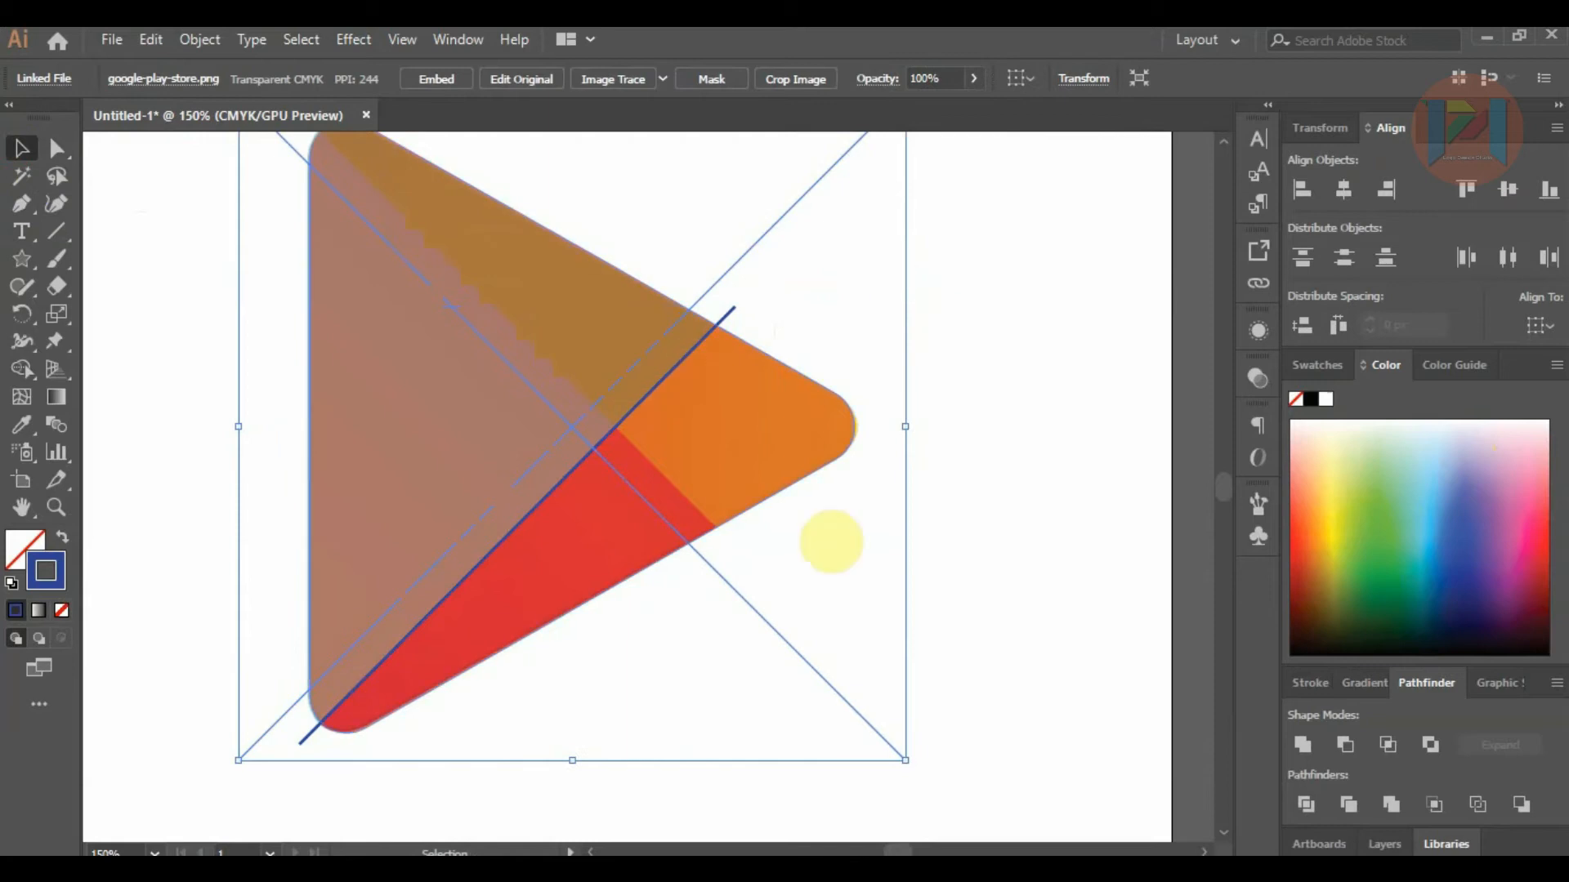
Duplicate the dark blue diagonal line to an empty spot to the right of the triangle.
{"action": "left_click", "coordinate": [1100, 469]}
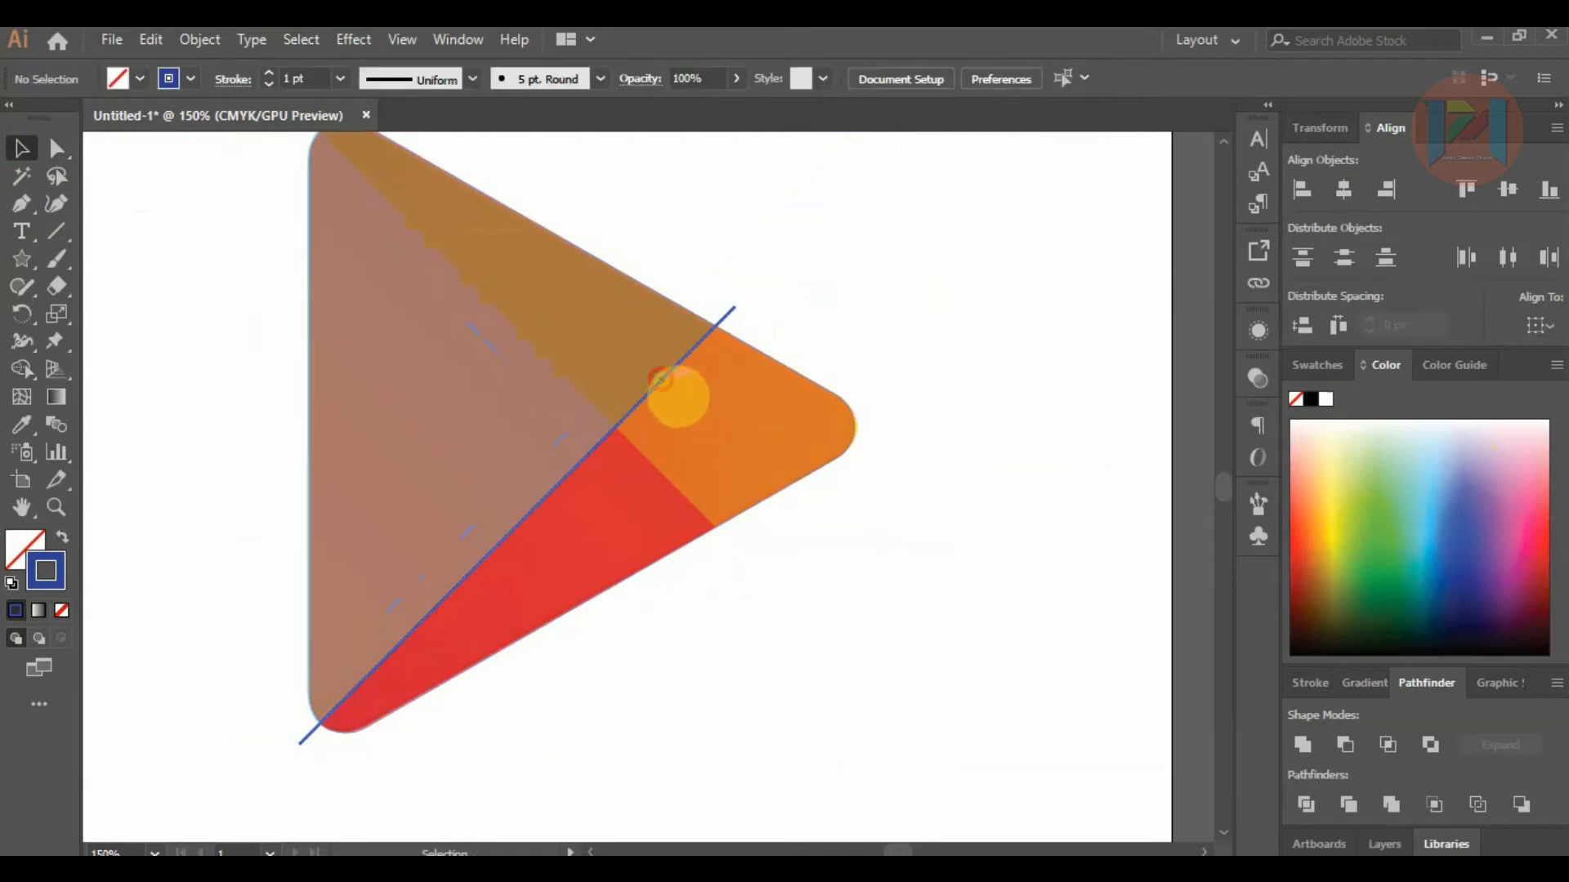
{"action": "left_click", "coordinate": [678, 397]}
{"action": "left_click_drag", "start_coordinate": [678, 397], "coordinate": [910, 403]}
Try reflecting the copied line, and undo the reflection.
{"action": "right_click", "coordinate": [910, 403]}
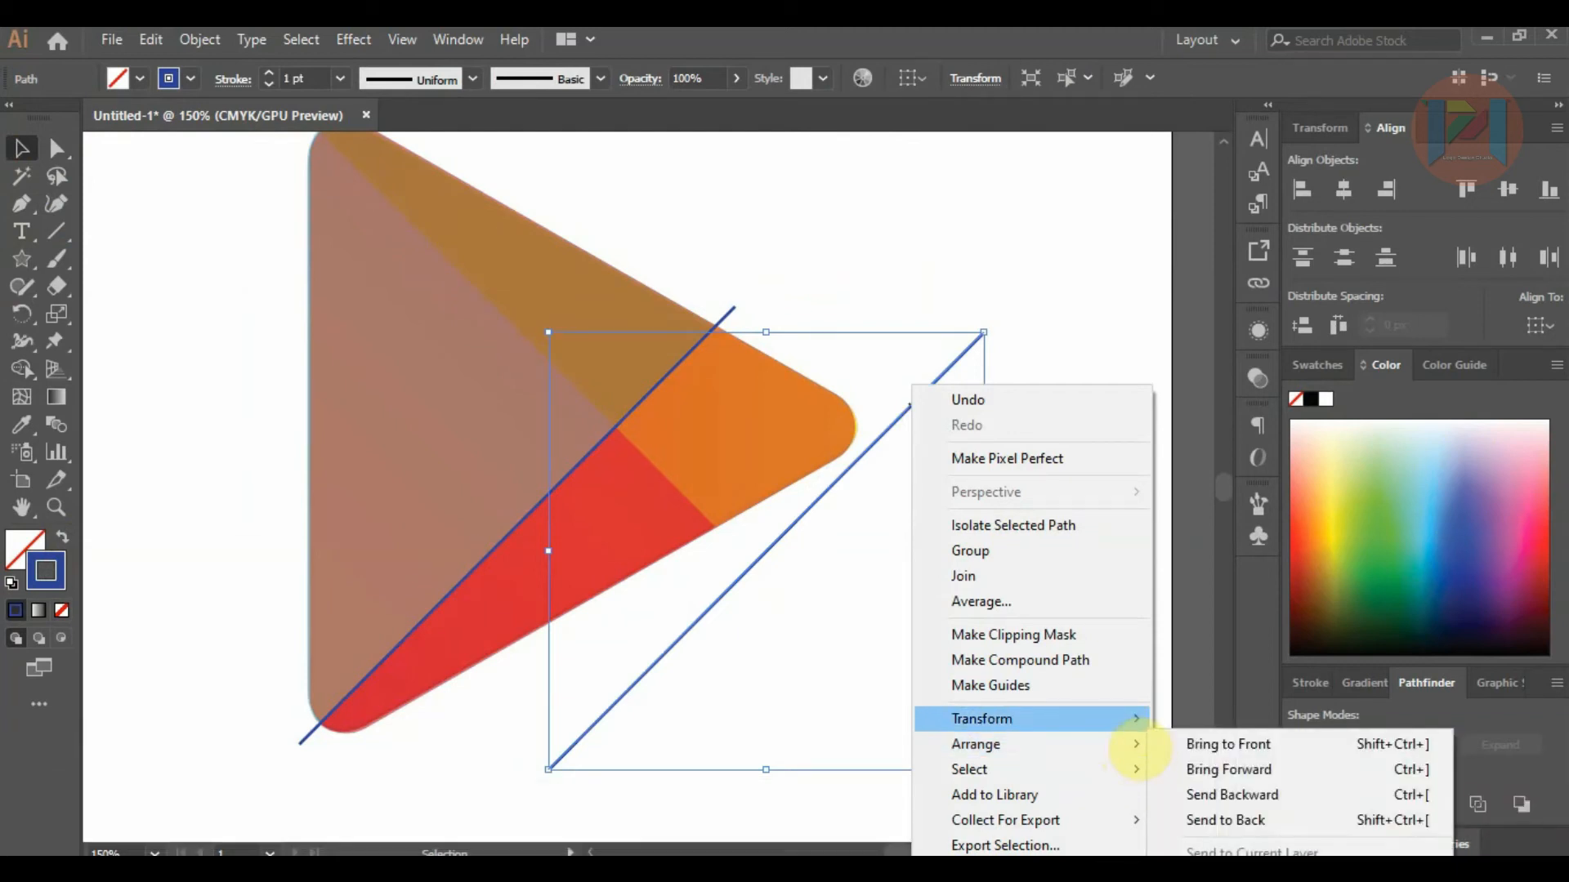
{"action": "mouse_move", "coordinate": [1128, 718]}
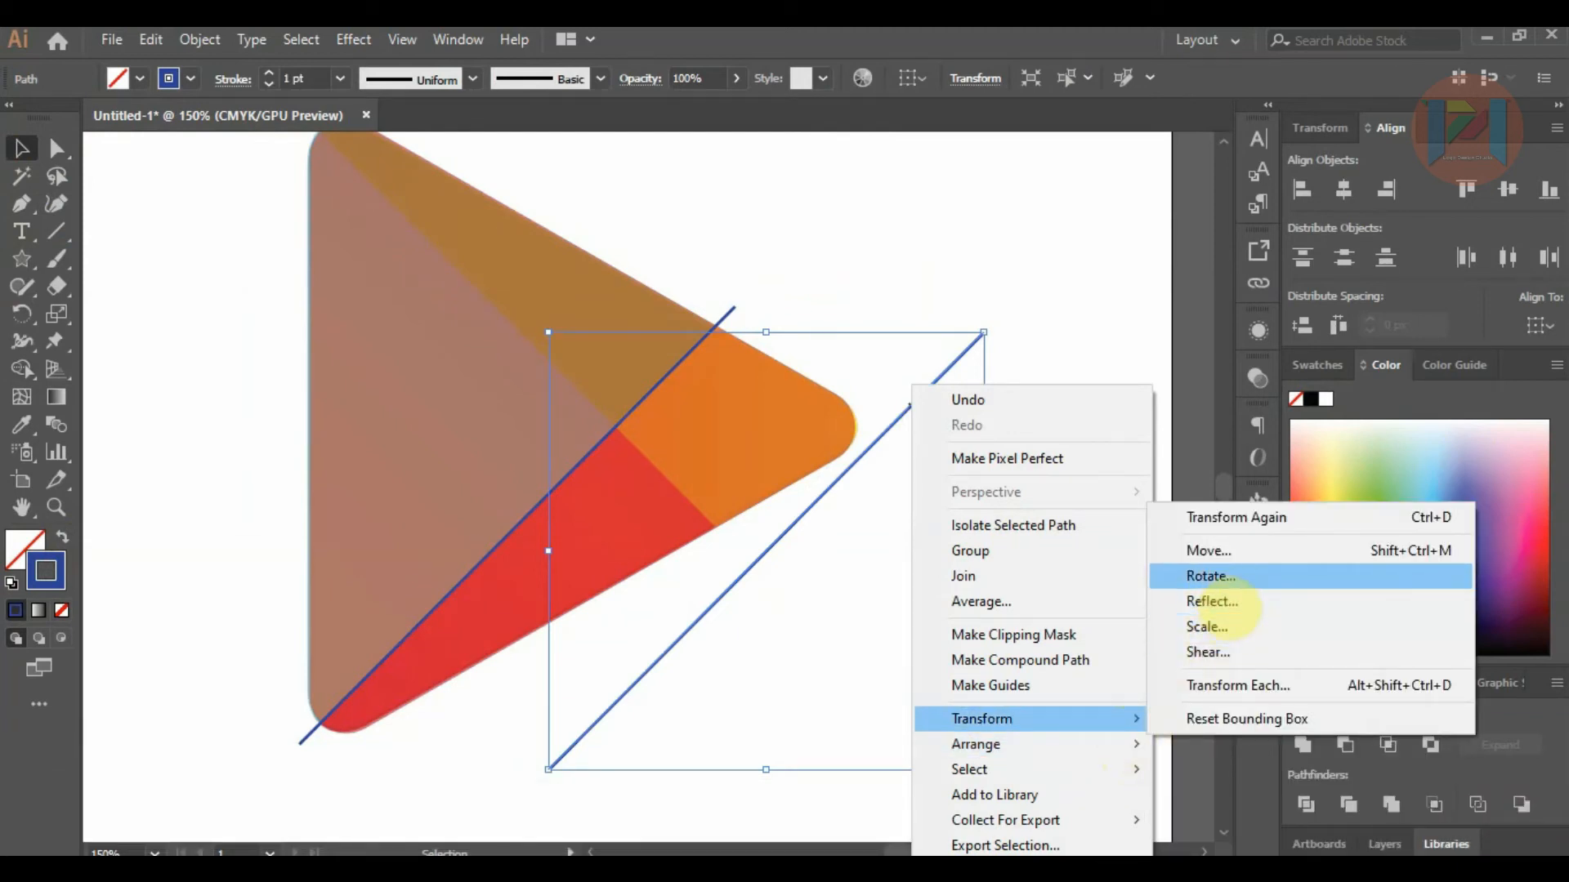
{"action": "left_click", "coordinate": [1236, 609]}
{"action": "left_click", "coordinate": [1154, 593]}
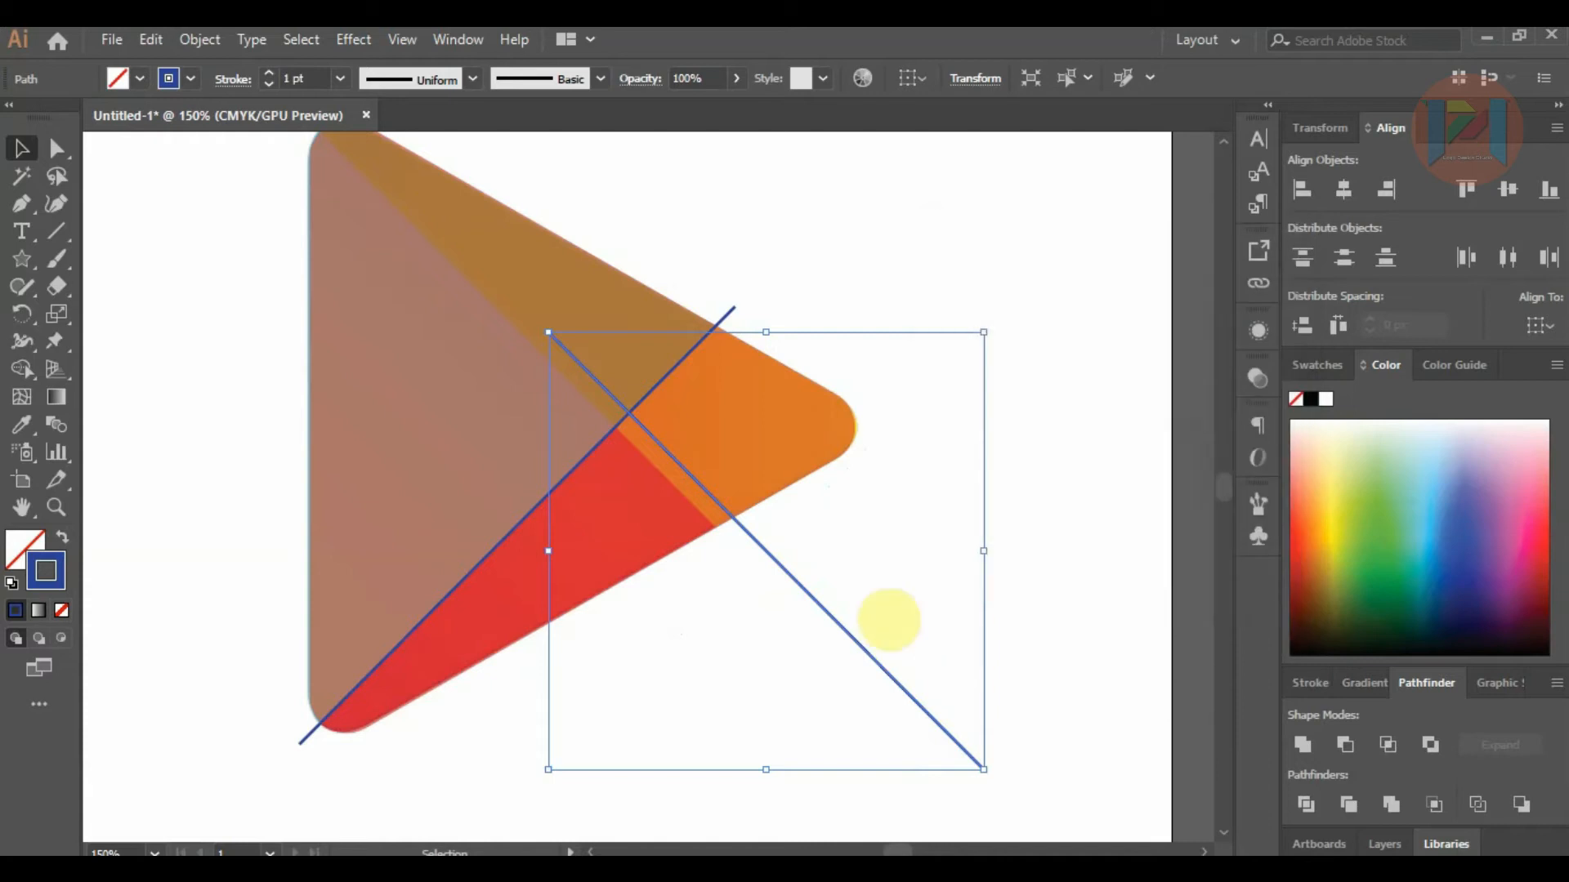
{"action": "key", "text": "ctrl+z"}
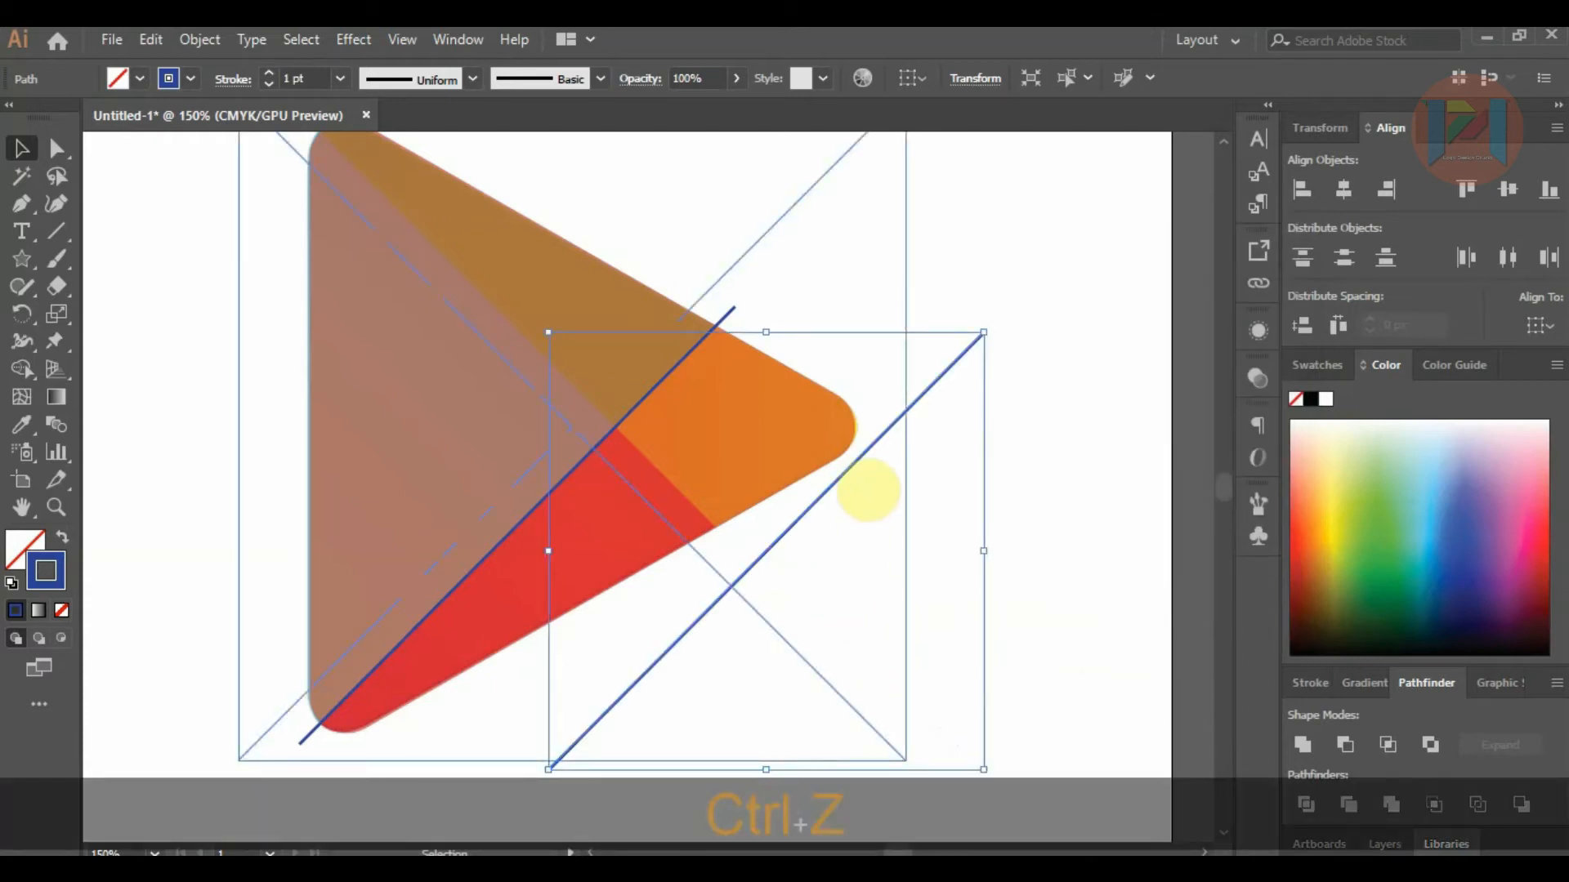
Reflect the copied line across the horizontal axis and move it onto the blue-green and red-yellow color boundary, crossing the first line.
{"action": "right_click", "coordinate": [851, 466]}
{"action": "mouse_move", "coordinate": [1050, 718]}
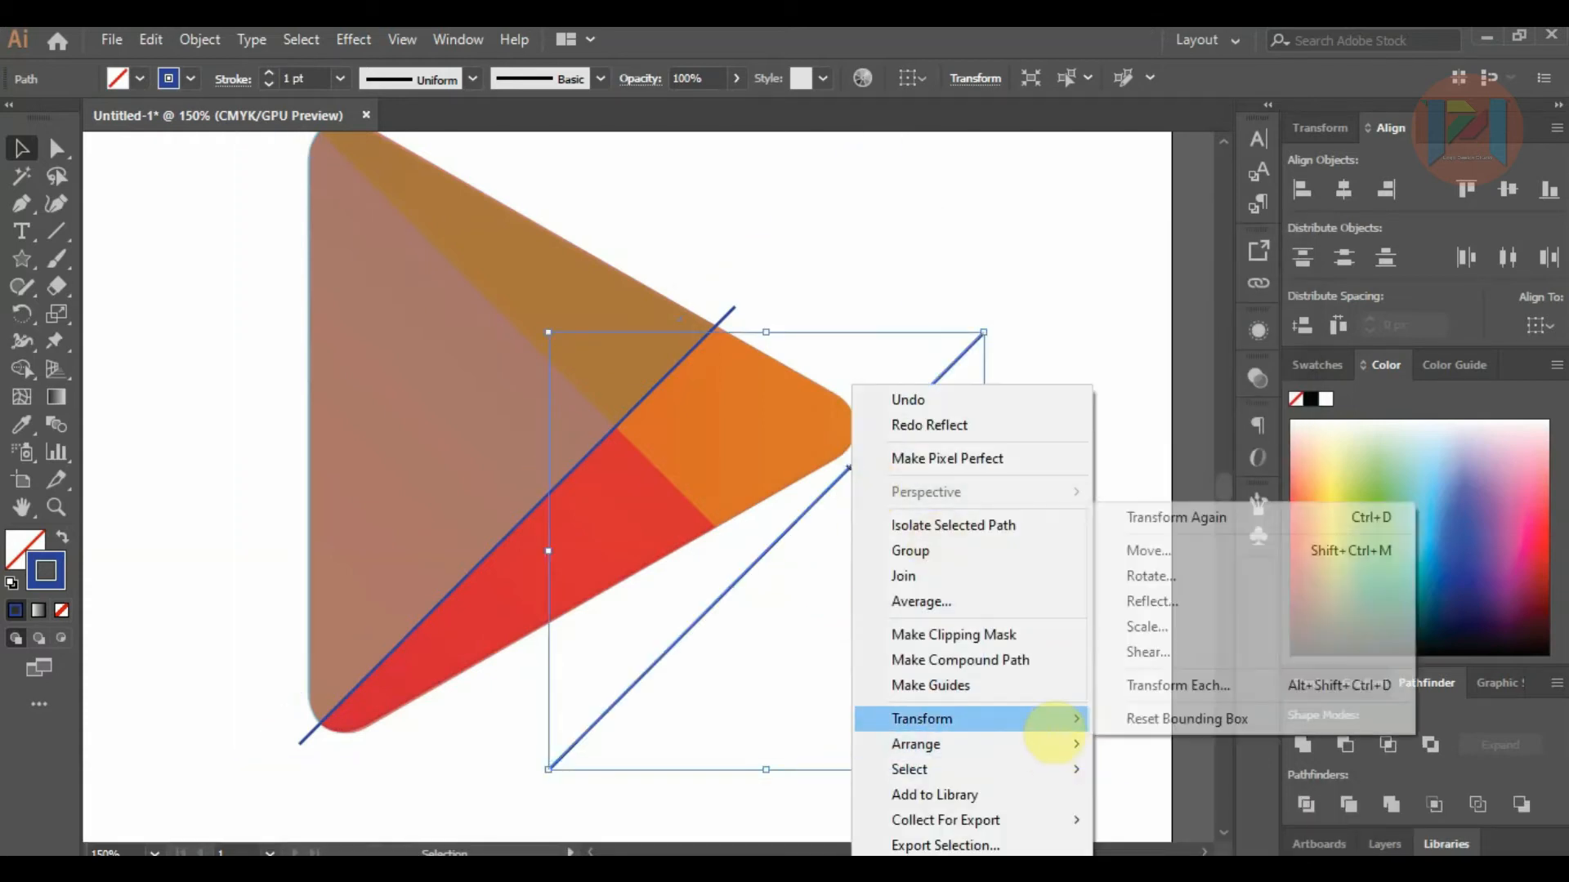
{"action": "left_click", "coordinate": [1175, 609]}
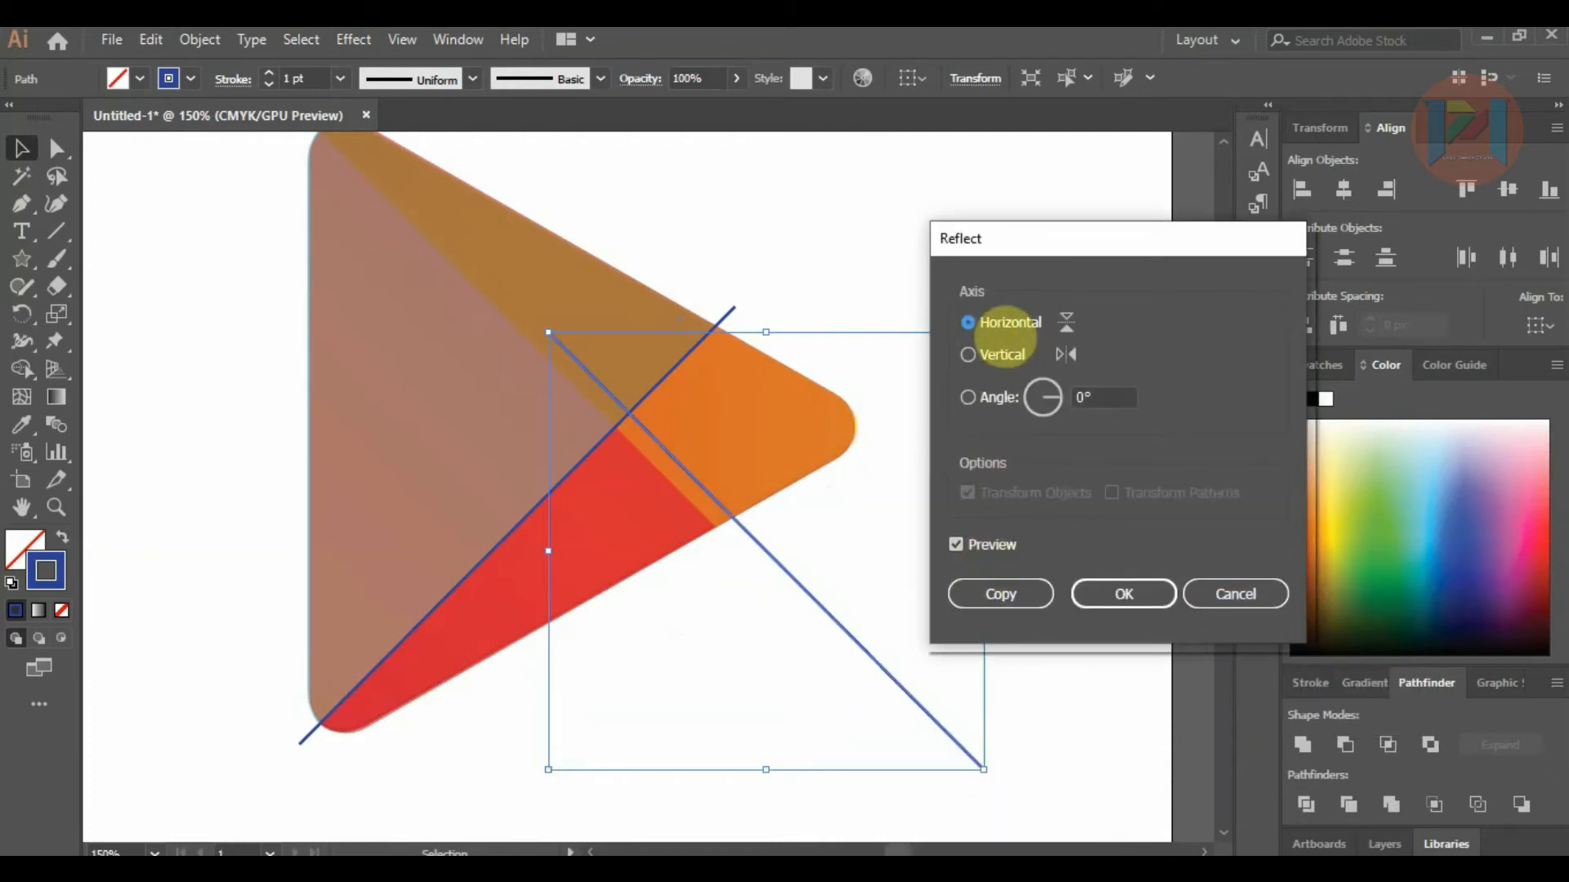
{"action": "left_click", "coordinate": [1126, 595]}
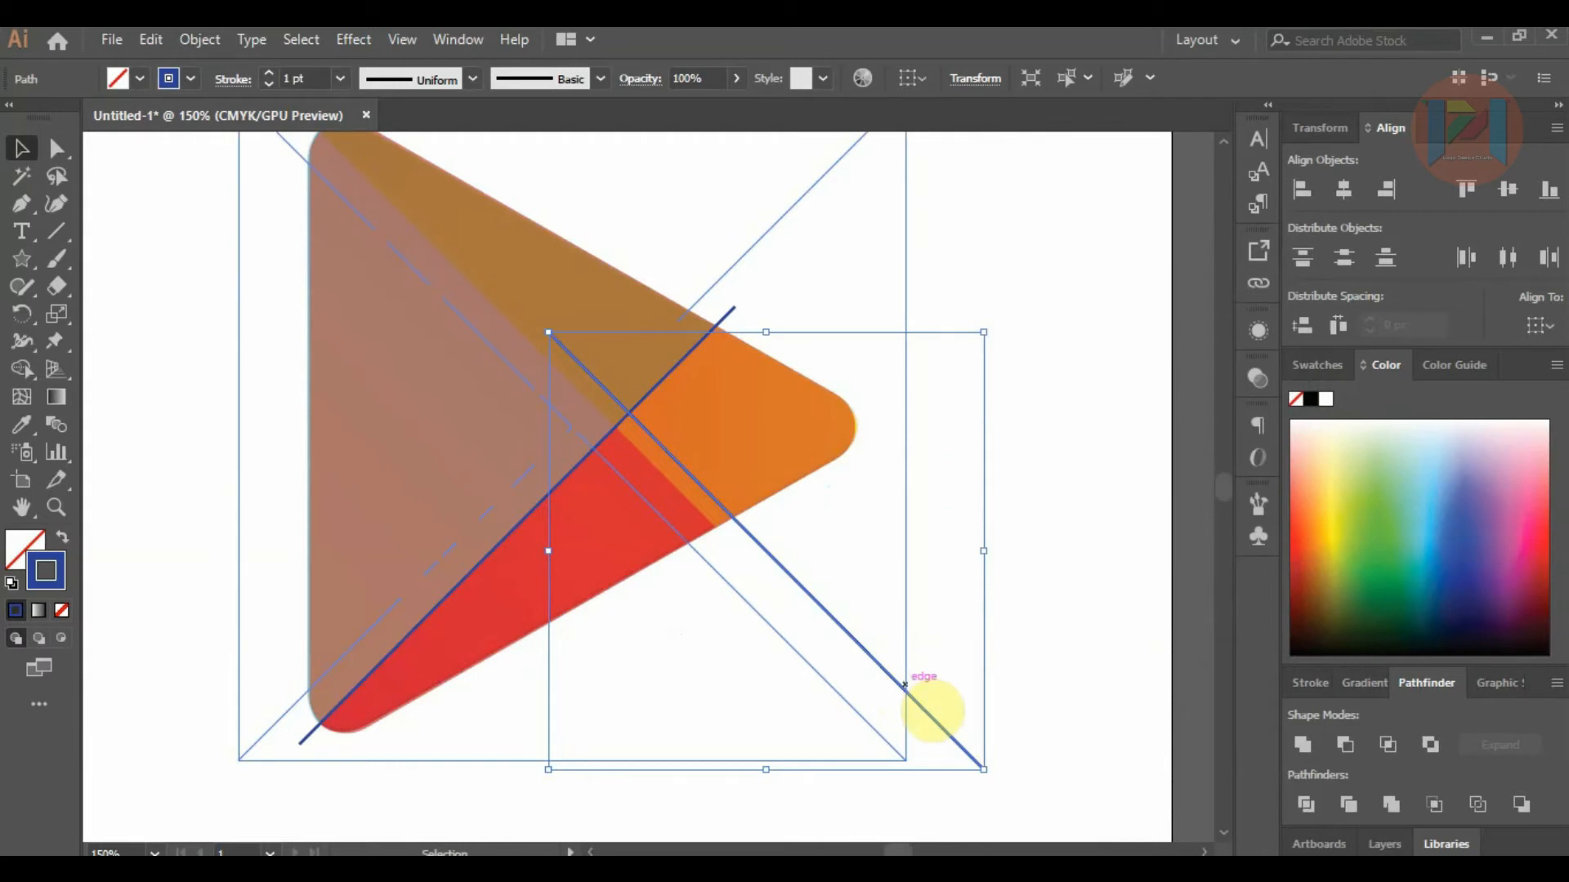
{"action": "left_click_drag", "start_coordinate": [953, 735], "coordinate": [715, 531]}
{"action": "left_click", "coordinate": [956, 543]}
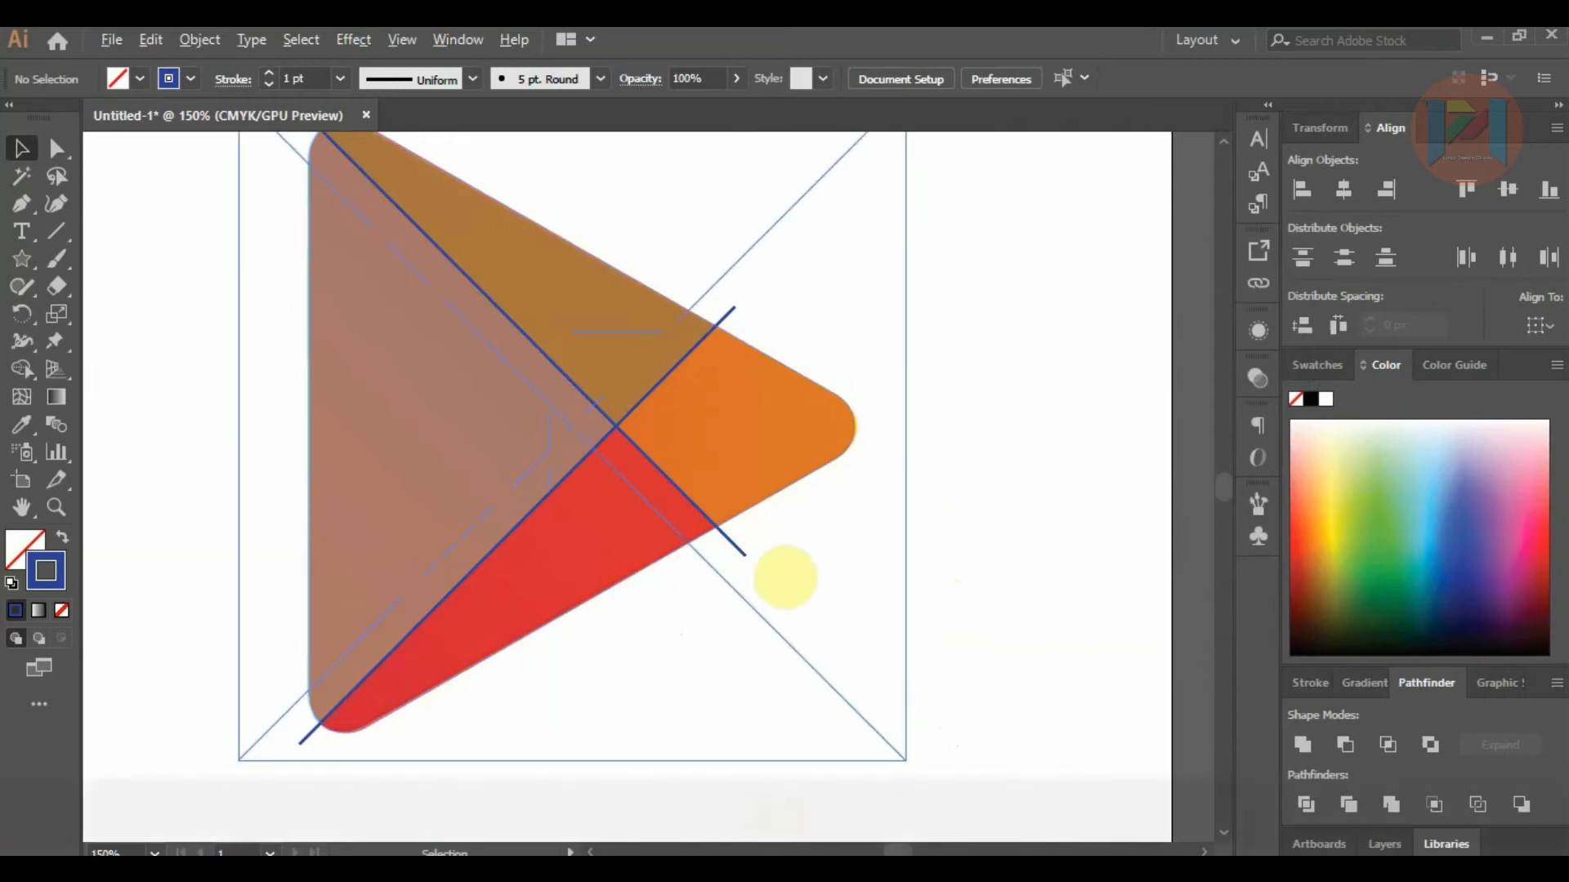
Move the reference Google Play image out from under the triangle to the artboard's upper-right corner.
{"action": "scroll", "coordinate": [785, 577], "scroll_direction": "down", "scroll_amount": 1}
{"action": "scroll", "coordinate": [485, 263], "scroll_direction": "down", "scroll_amount": 1}
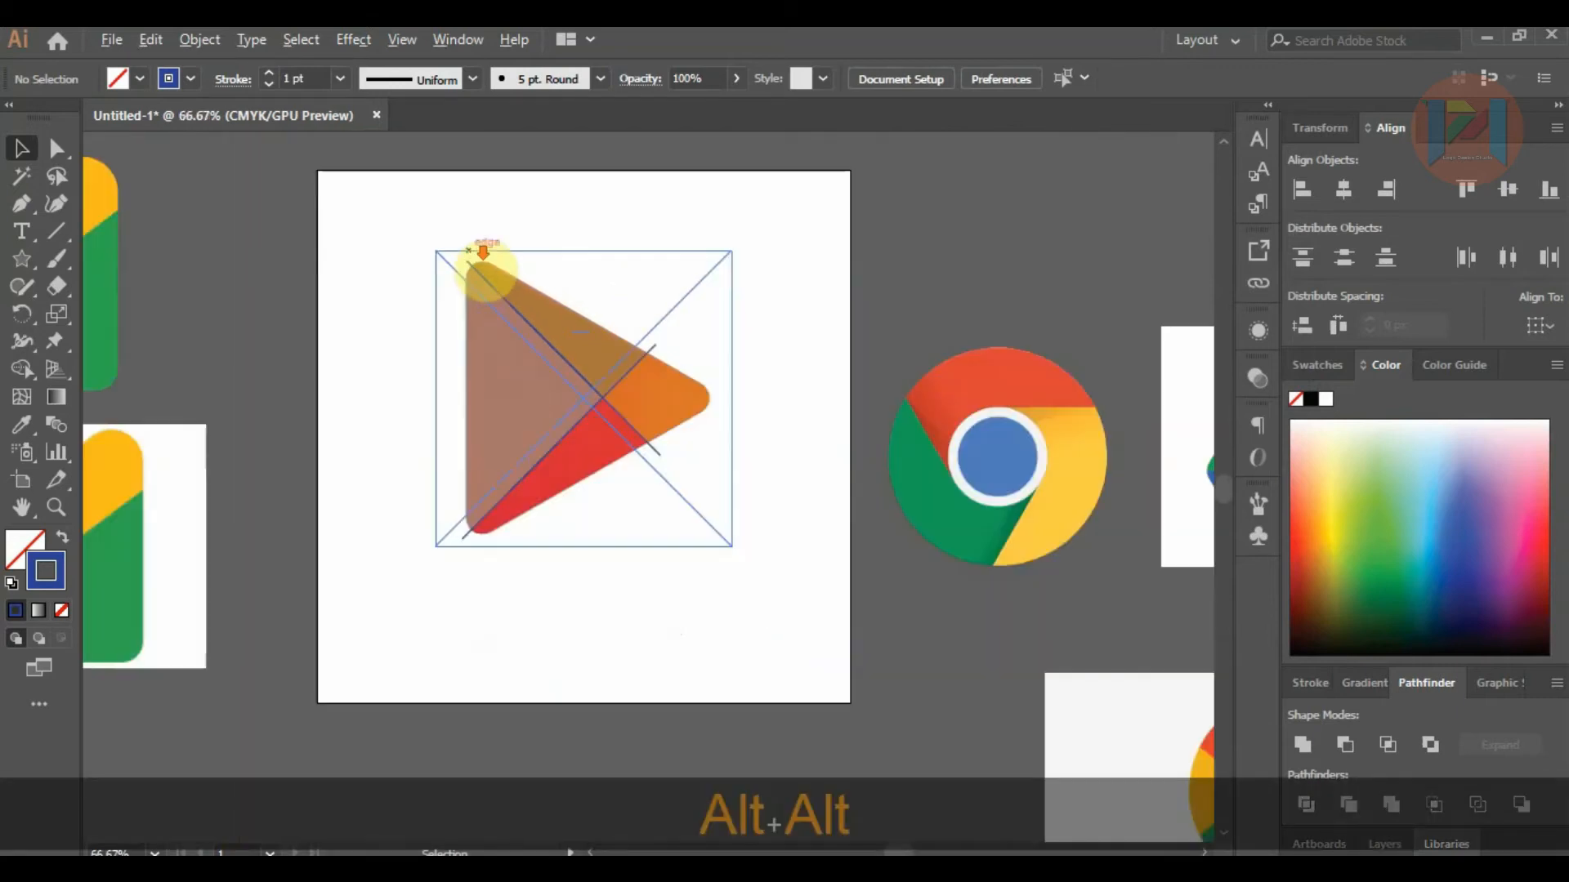
{"action": "scroll", "coordinate": [485, 263], "scroll_direction": "down", "scroll_amount": 1}
{"action": "left_click_drag", "start_coordinate": [652, 441], "coordinate": [894, 309]}
{"action": "left_click", "coordinate": [529, 190]}
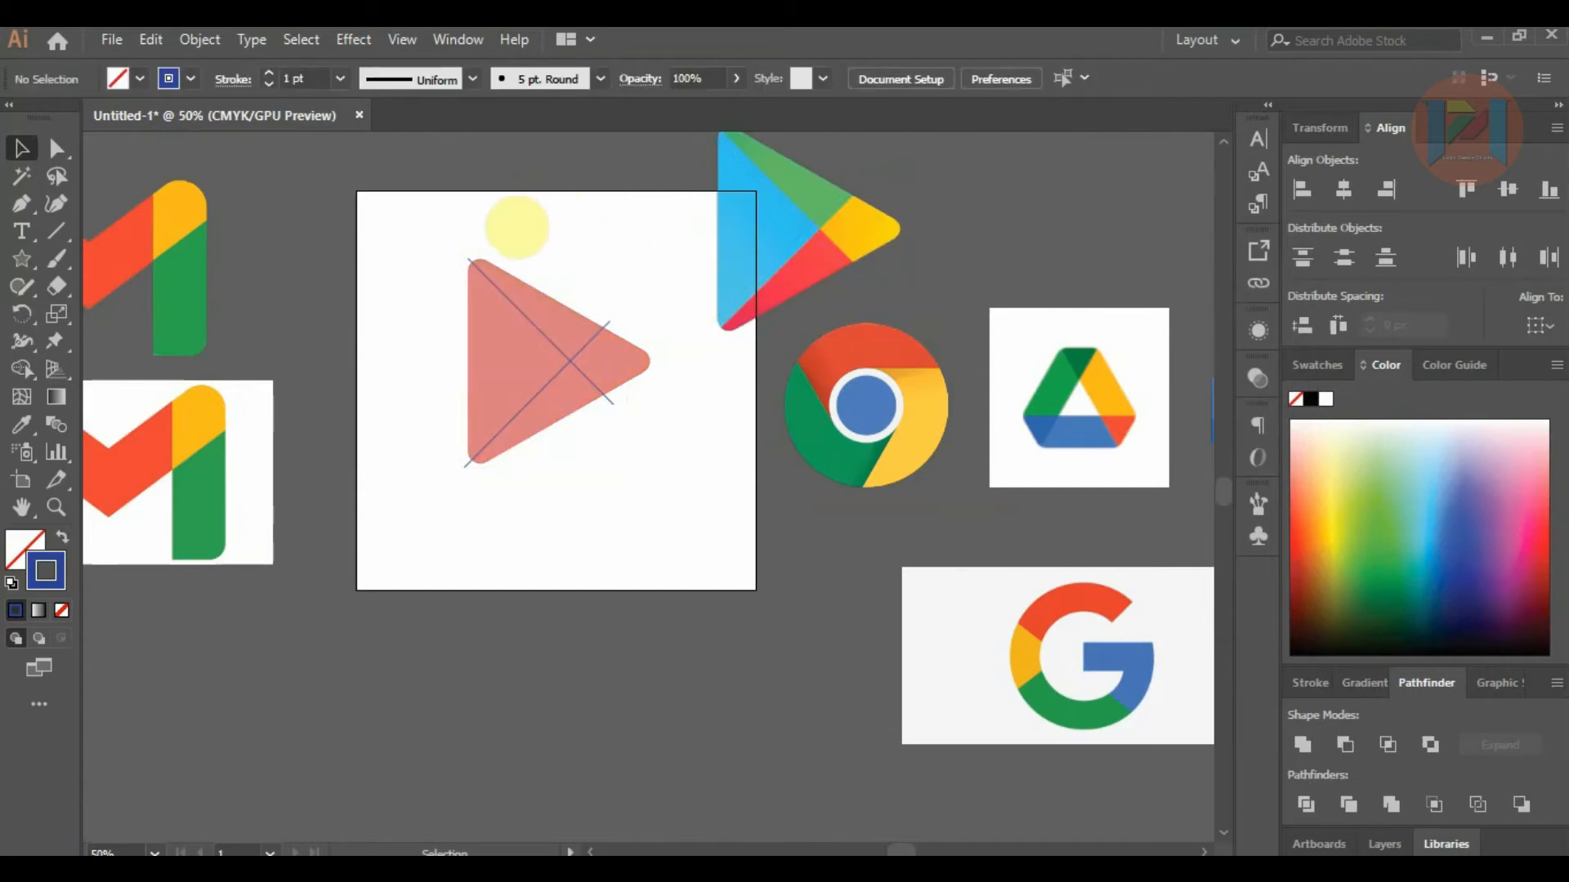
Select the triangle with both lines and split it into its four color regions with the Shape Builder.
{"action": "scroll", "coordinate": [528, 255], "scroll_direction": "up", "scroll_amount": 1}
{"action": "left_click_drag", "start_coordinate": [421, 252], "coordinate": [709, 617]}
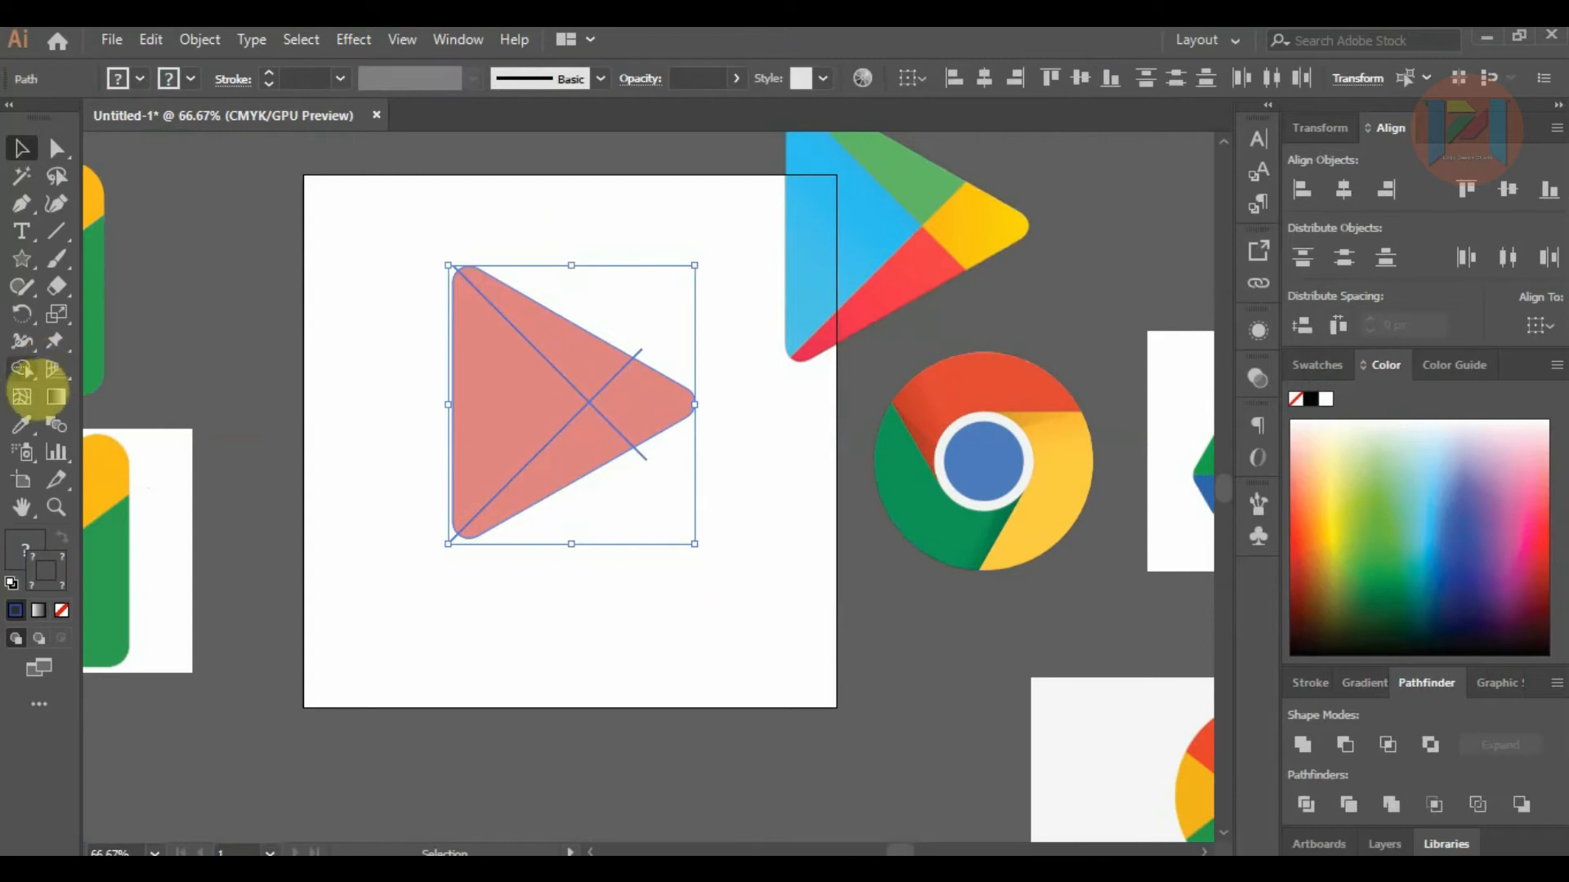
{"action": "left_click", "coordinate": [18, 369]}
{"action": "scroll", "coordinate": [553, 379], "scroll_direction": "up", "scroll_amount": 1}
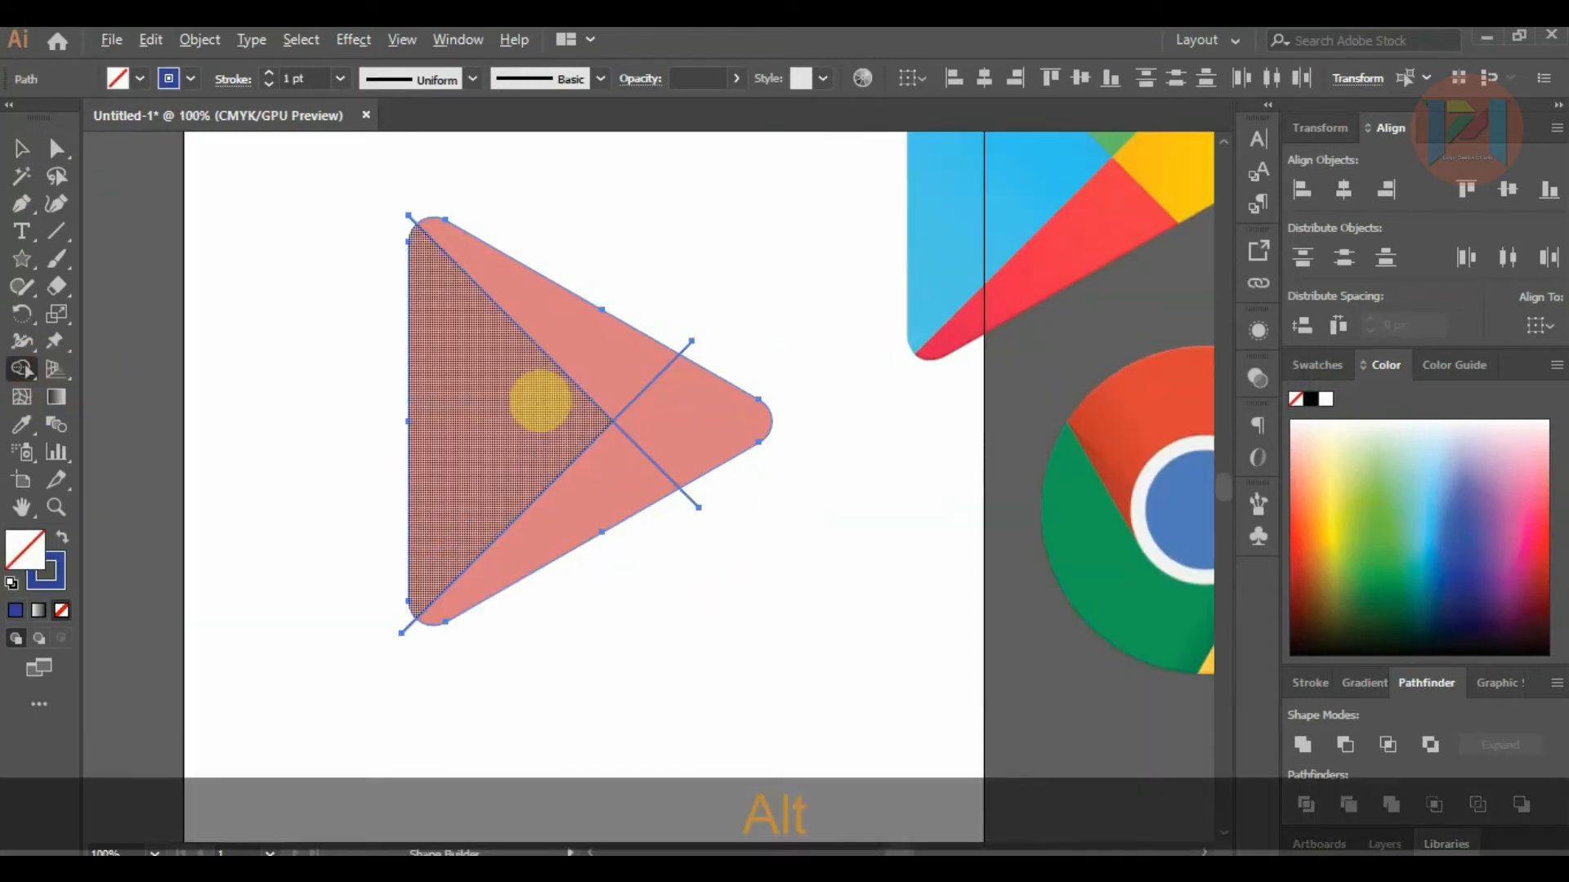
{"action": "left_click", "coordinate": [523, 384]}
{"action": "left_click", "coordinate": [592, 353]}
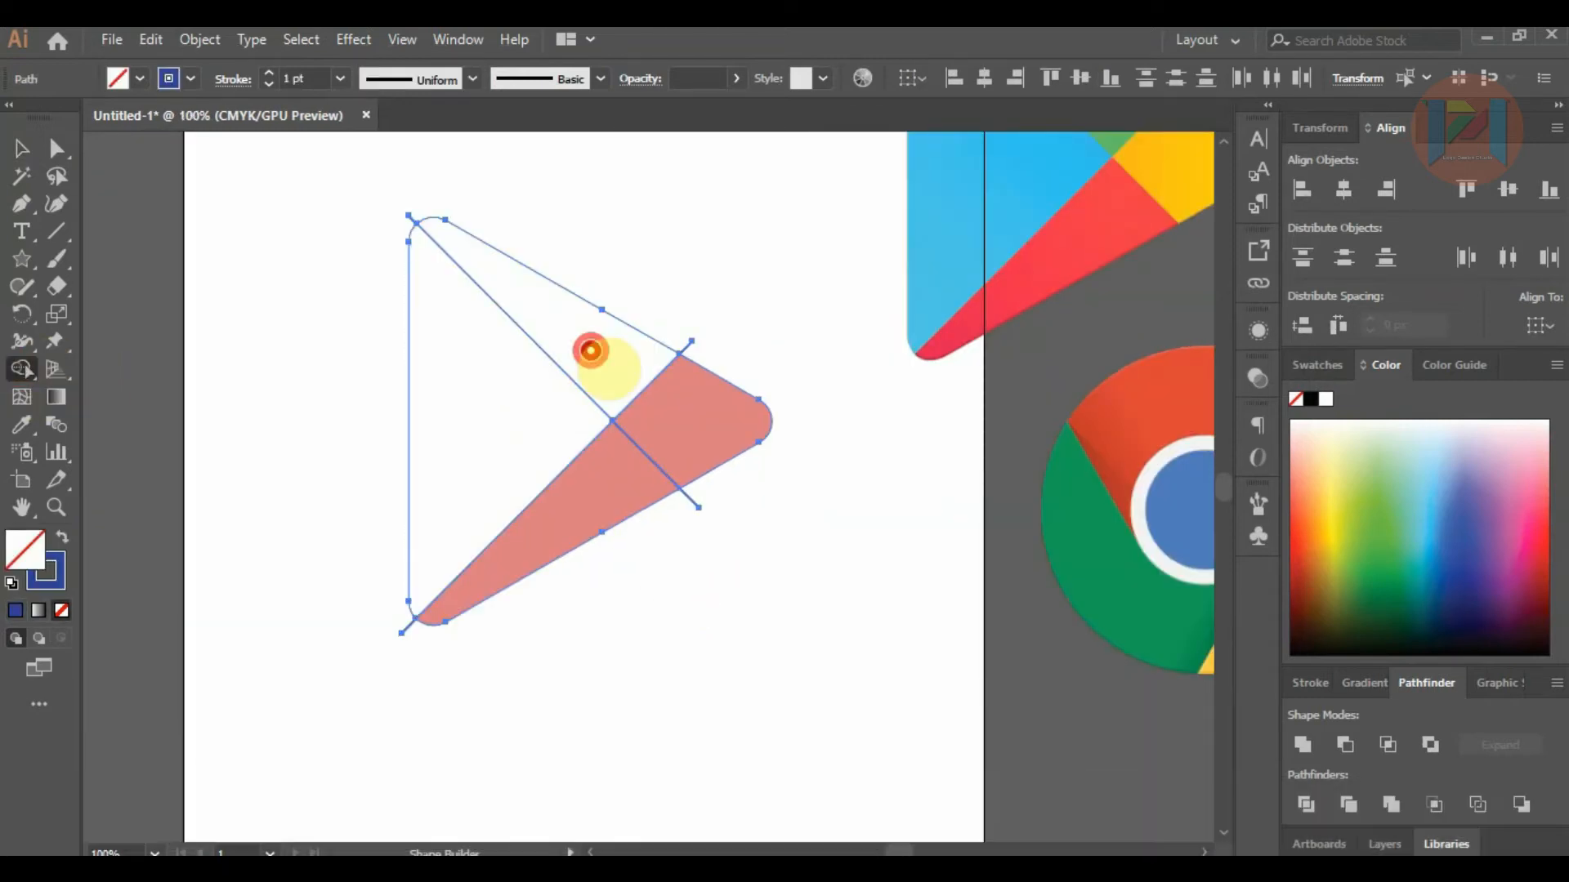
{"action": "left_click", "coordinate": [706, 411]}
{"action": "left_click", "coordinate": [605, 473]}
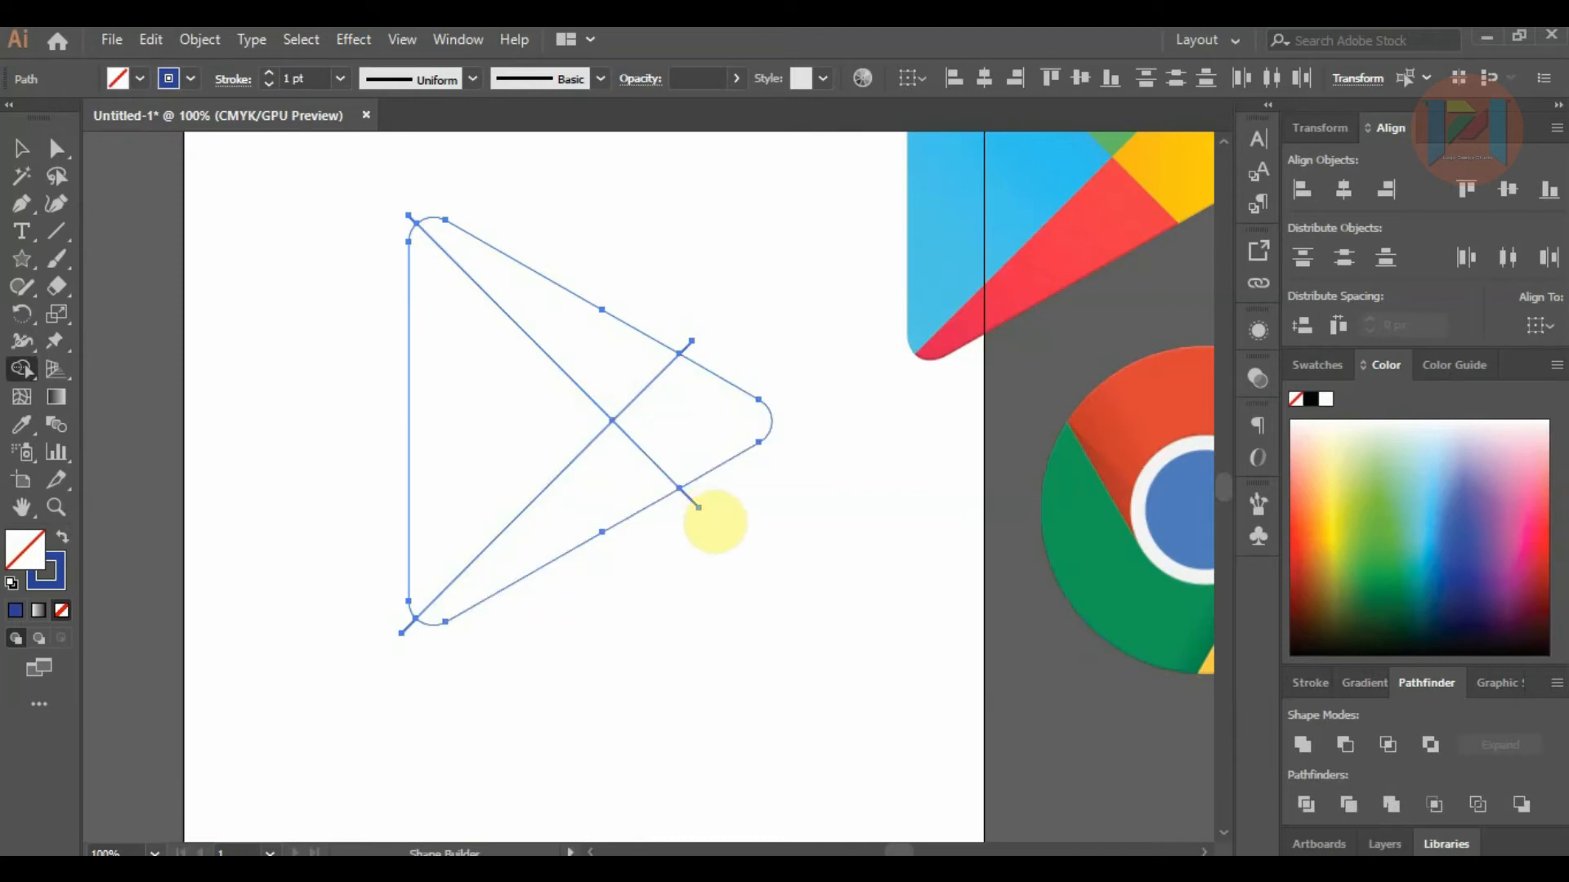
Remove the four line ends protruding beyond the triangle with the Shape Builder, and deselect the result.
{"action": "left_click", "coordinate": [697, 508], "text": "alt"}
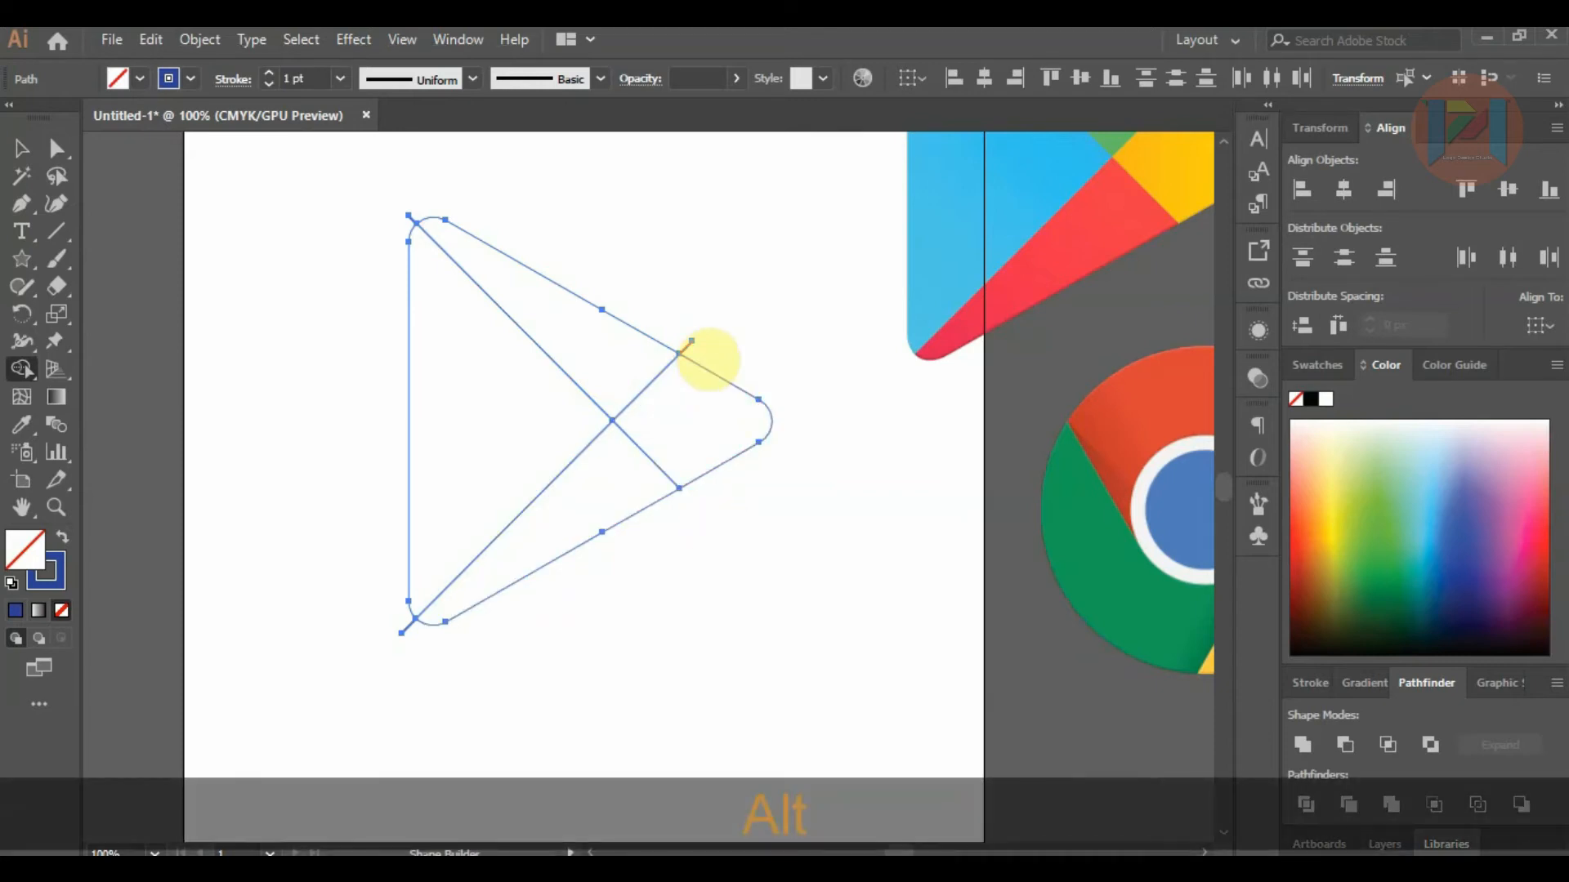
{"action": "left_click", "coordinate": [690, 342], "text": "alt"}
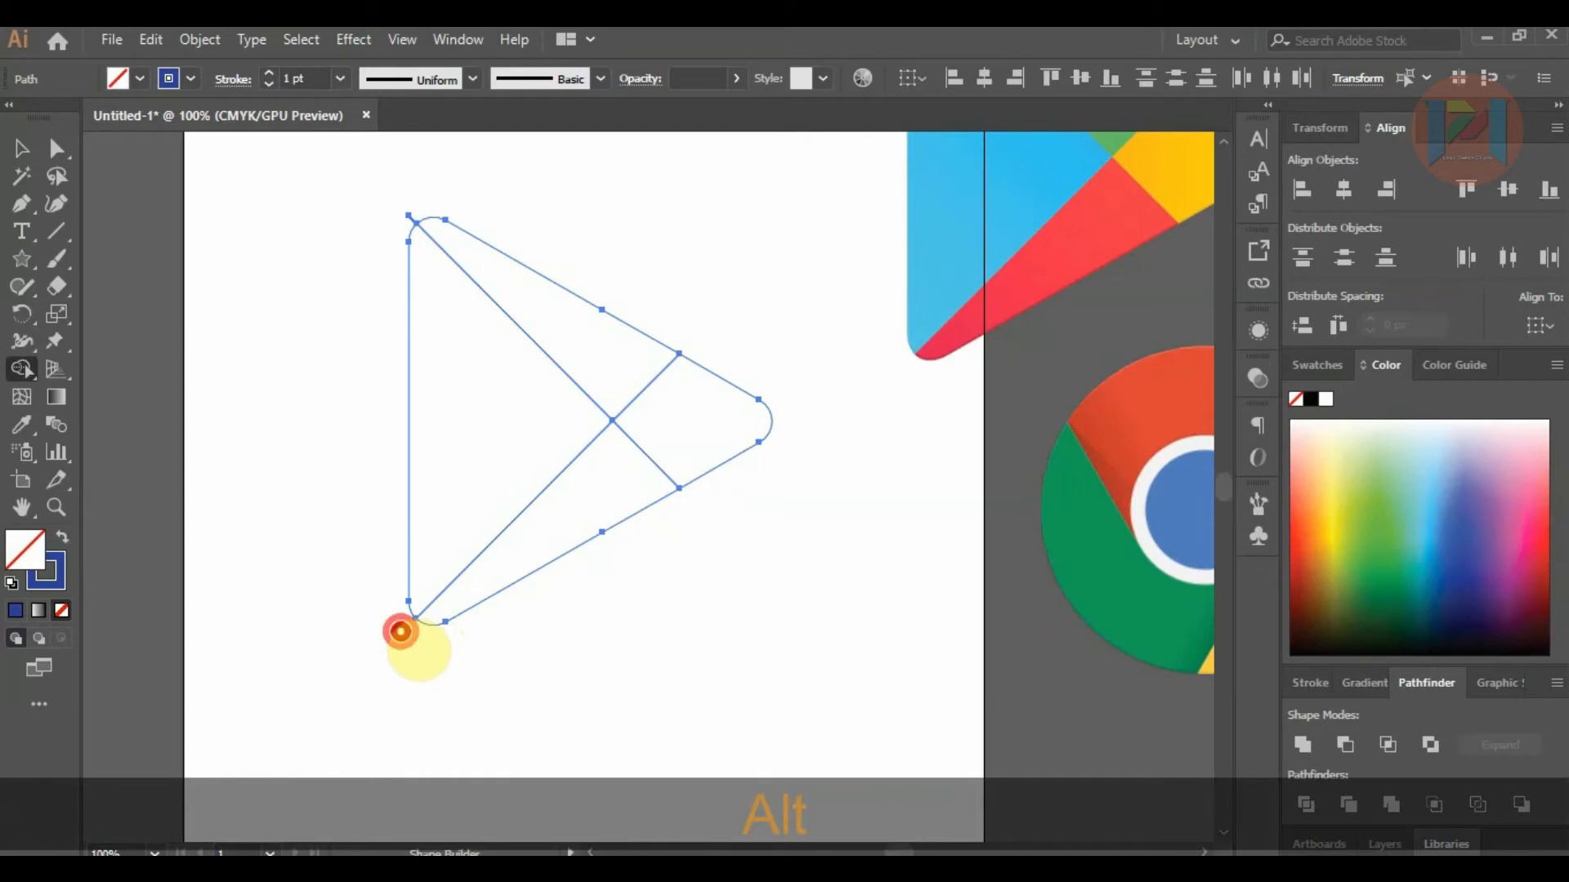
{"action": "left_click", "coordinate": [401, 631], "text": "alt"}
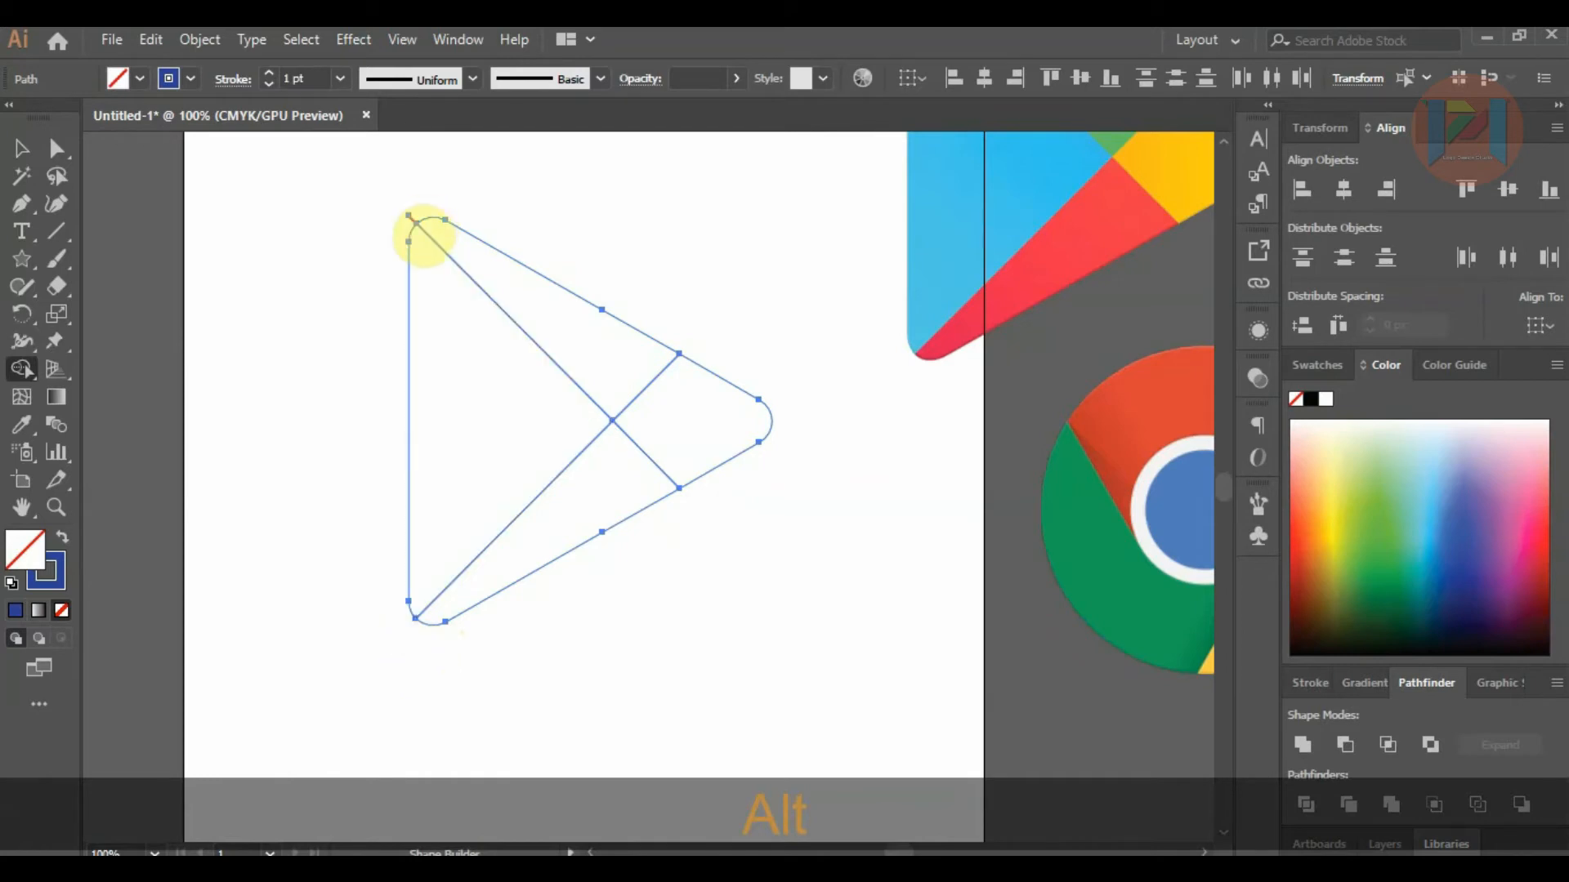
{"action": "left_click", "coordinate": [406, 217], "text": "alt"}
{"action": "left_click", "coordinate": [21, 148]}
{"action": "left_click", "coordinate": [368, 238]}
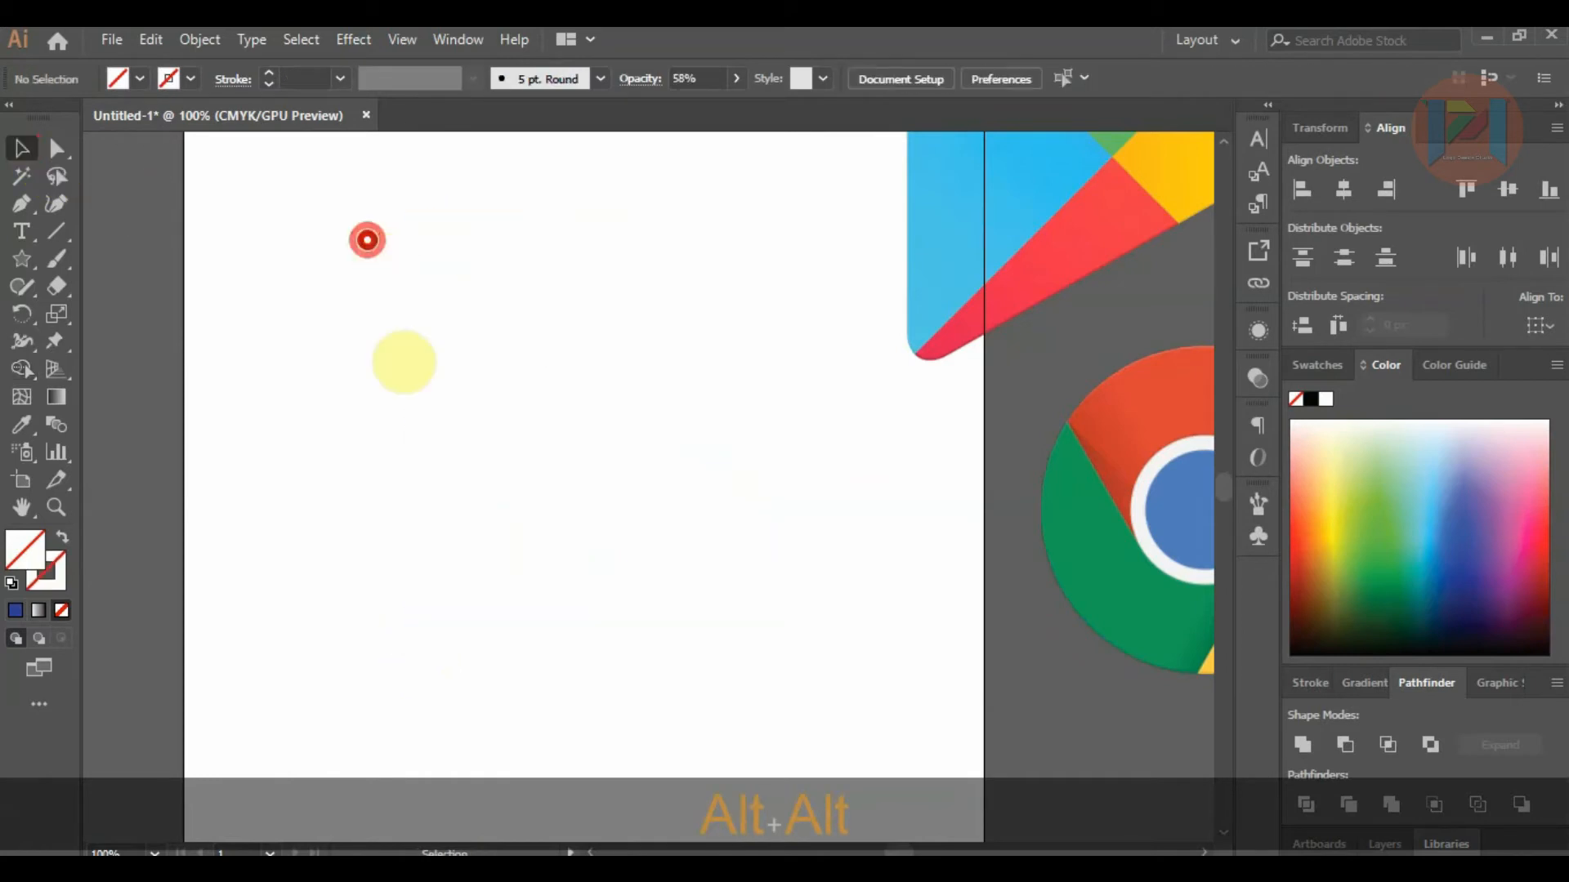
Select all the unfilled triangle pieces and fill them with a light green from the color spectrum.
{"action": "scroll", "coordinate": [406, 383], "scroll_direction": "down", "scroll_amount": 2}
{"action": "left_click_drag", "start_coordinate": [385, 284], "coordinate": [610, 526]}
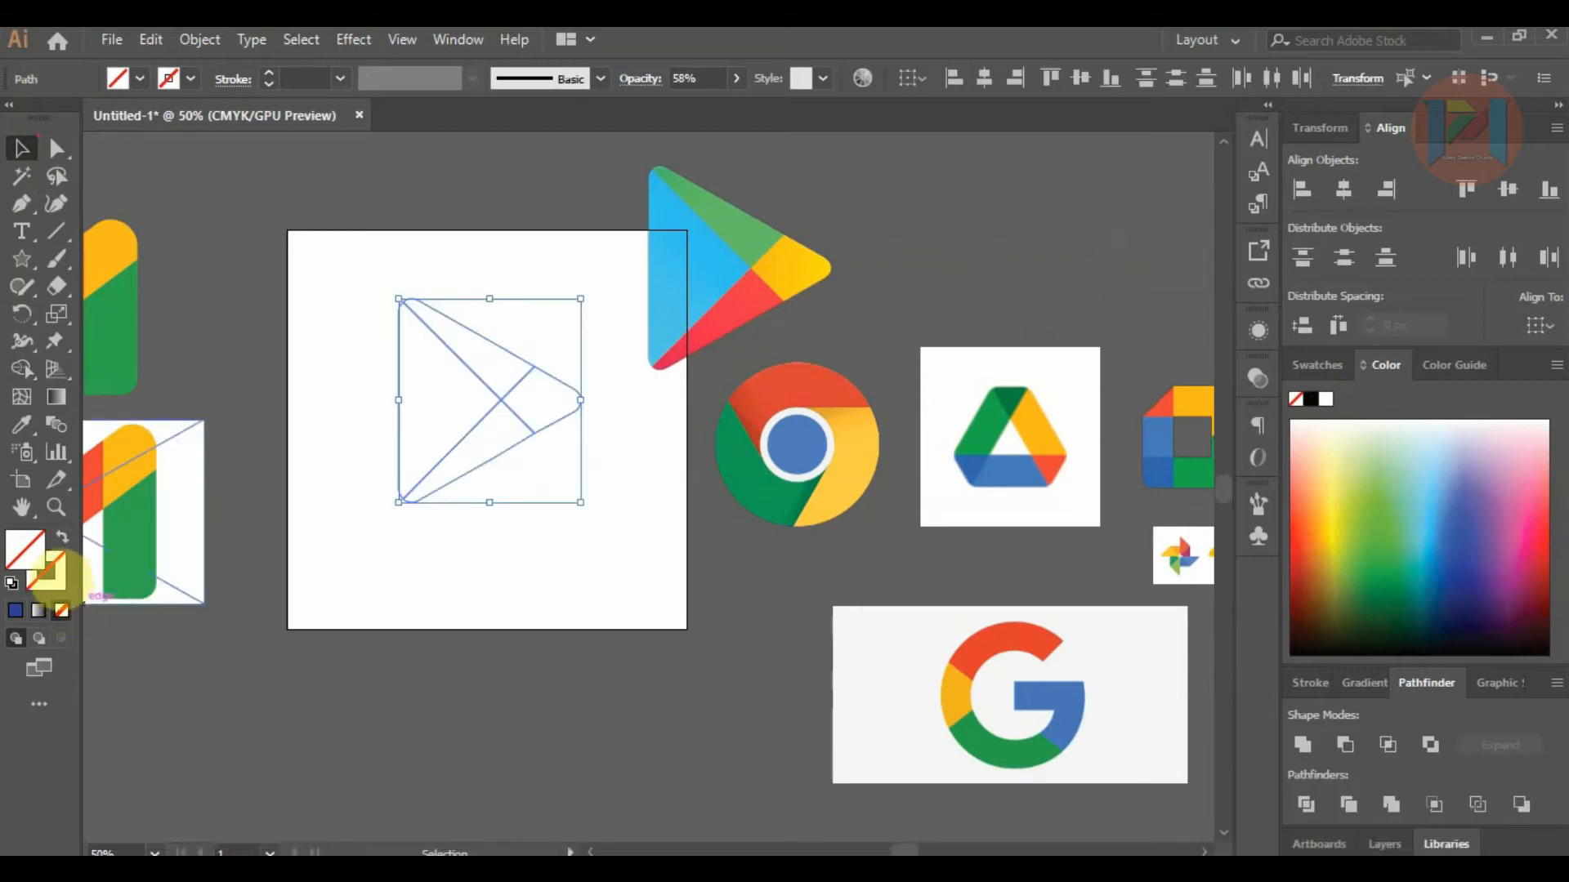
{"action": "left_click", "coordinate": [1385, 468]}
{"action": "left_click", "coordinate": [17, 150]}
{"action": "left_click", "coordinate": [381, 219]}
{"action": "left_click", "coordinate": [491, 353]}
Set the opacity of all four triangle pieces to 100%.
{"action": "left_click_drag", "start_coordinate": [340, 280], "coordinate": [617, 536]}
{"action": "left_click", "coordinate": [1258, 377]}
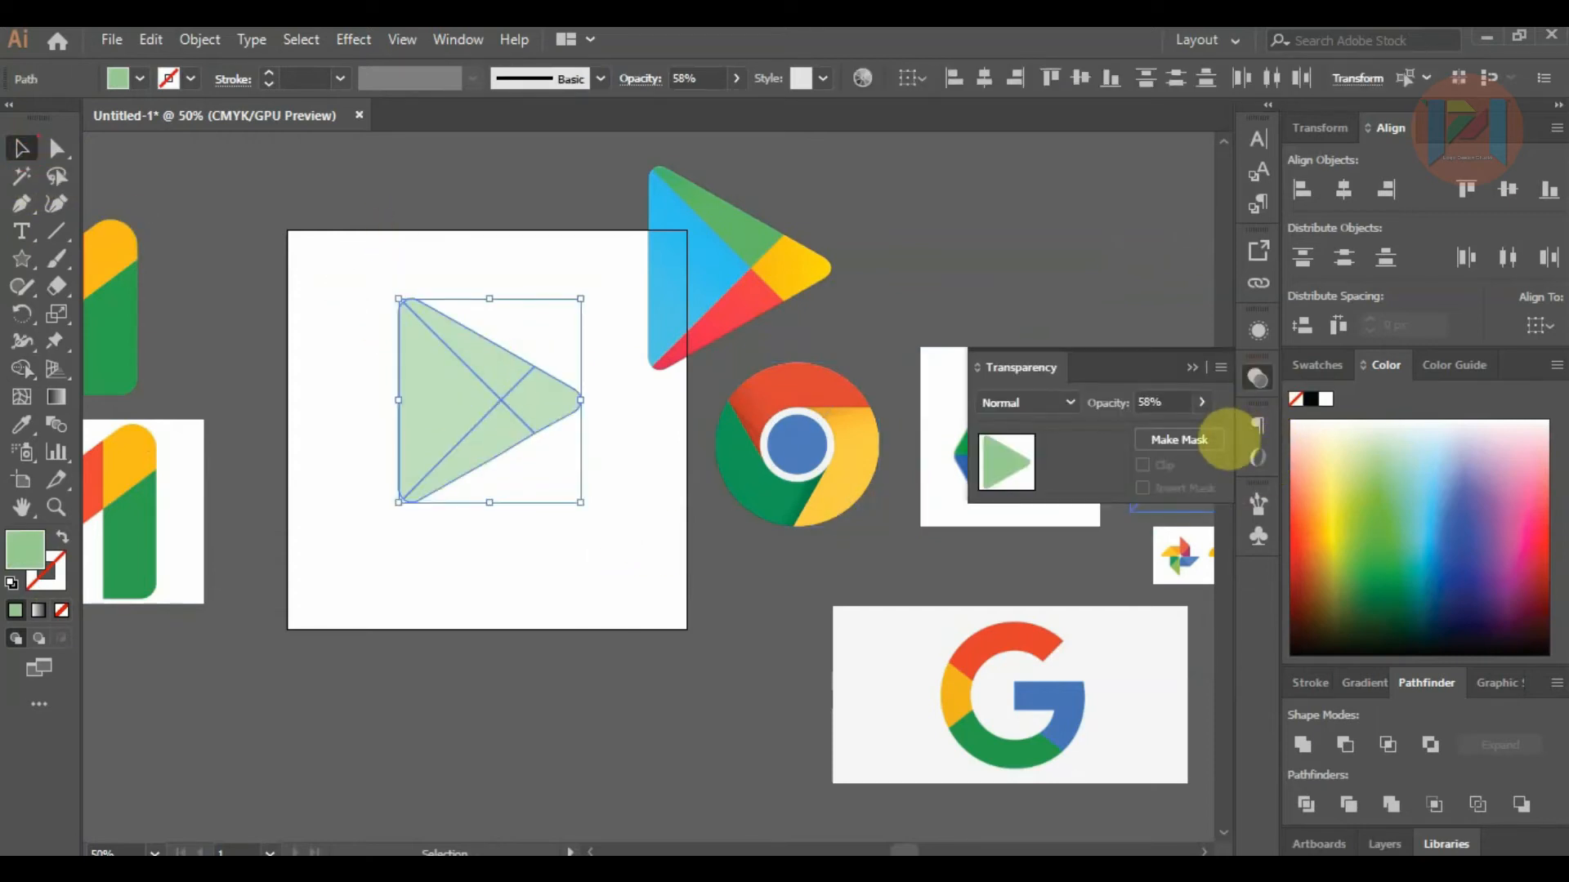
{"action": "left_click", "coordinate": [1206, 404]}
{"action": "left_click_drag", "start_coordinate": [1184, 442], "coordinate": [1222, 442]}
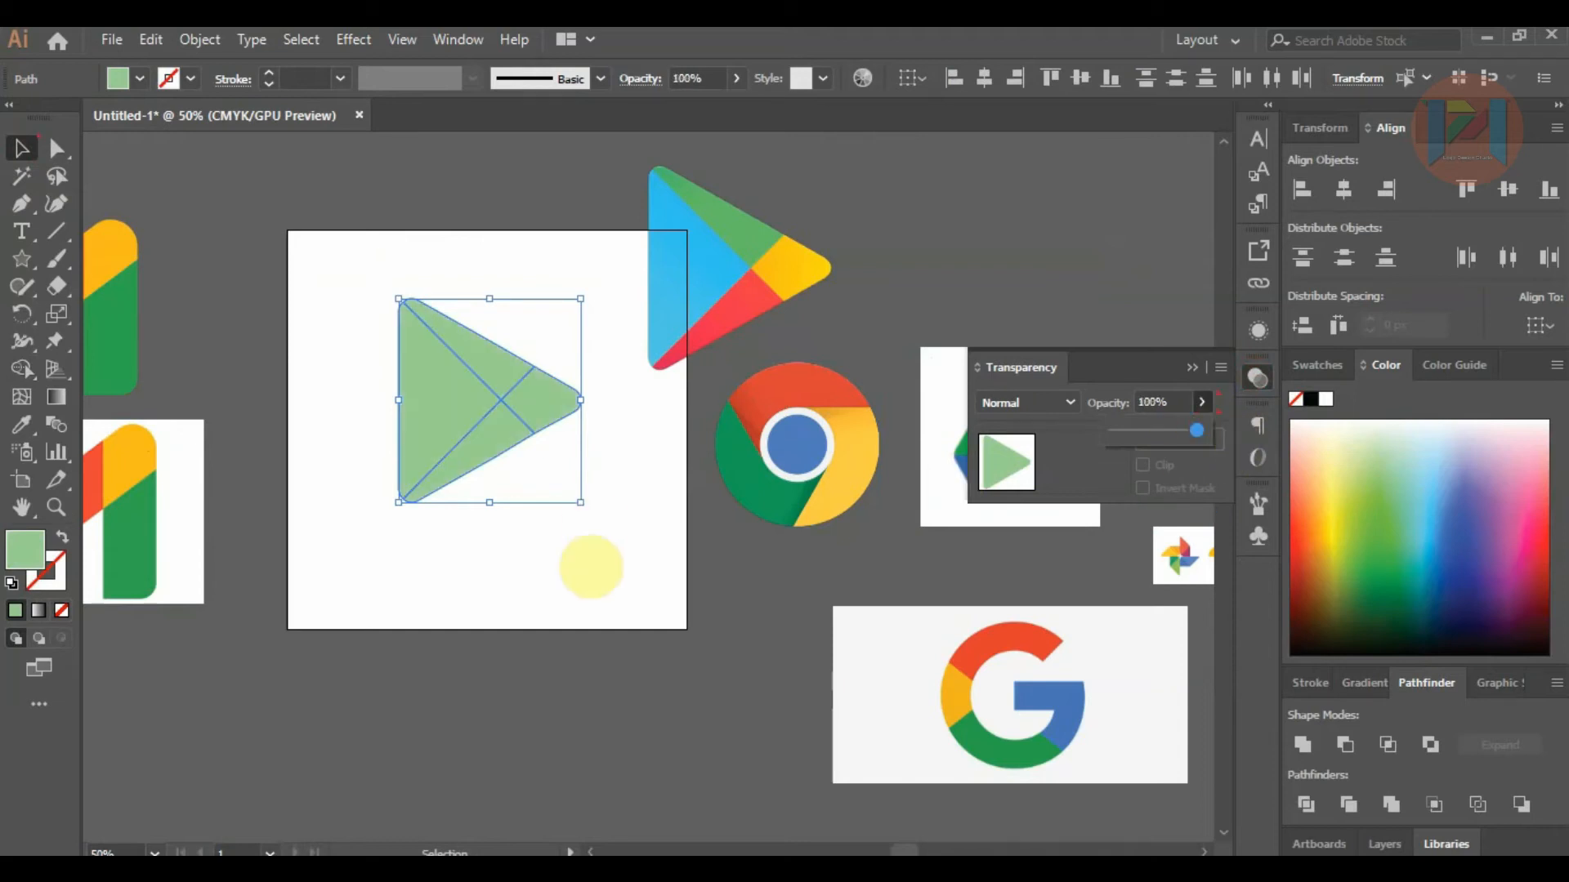
{"action": "left_click", "coordinate": [599, 585]}
{"action": "left_click", "coordinate": [483, 249]}
Color the triangle's left piece with the blue sampled from the reference Google Play logo.
{"action": "scroll", "coordinate": [480, 353], "scroll_direction": "up", "scroll_amount": 1}
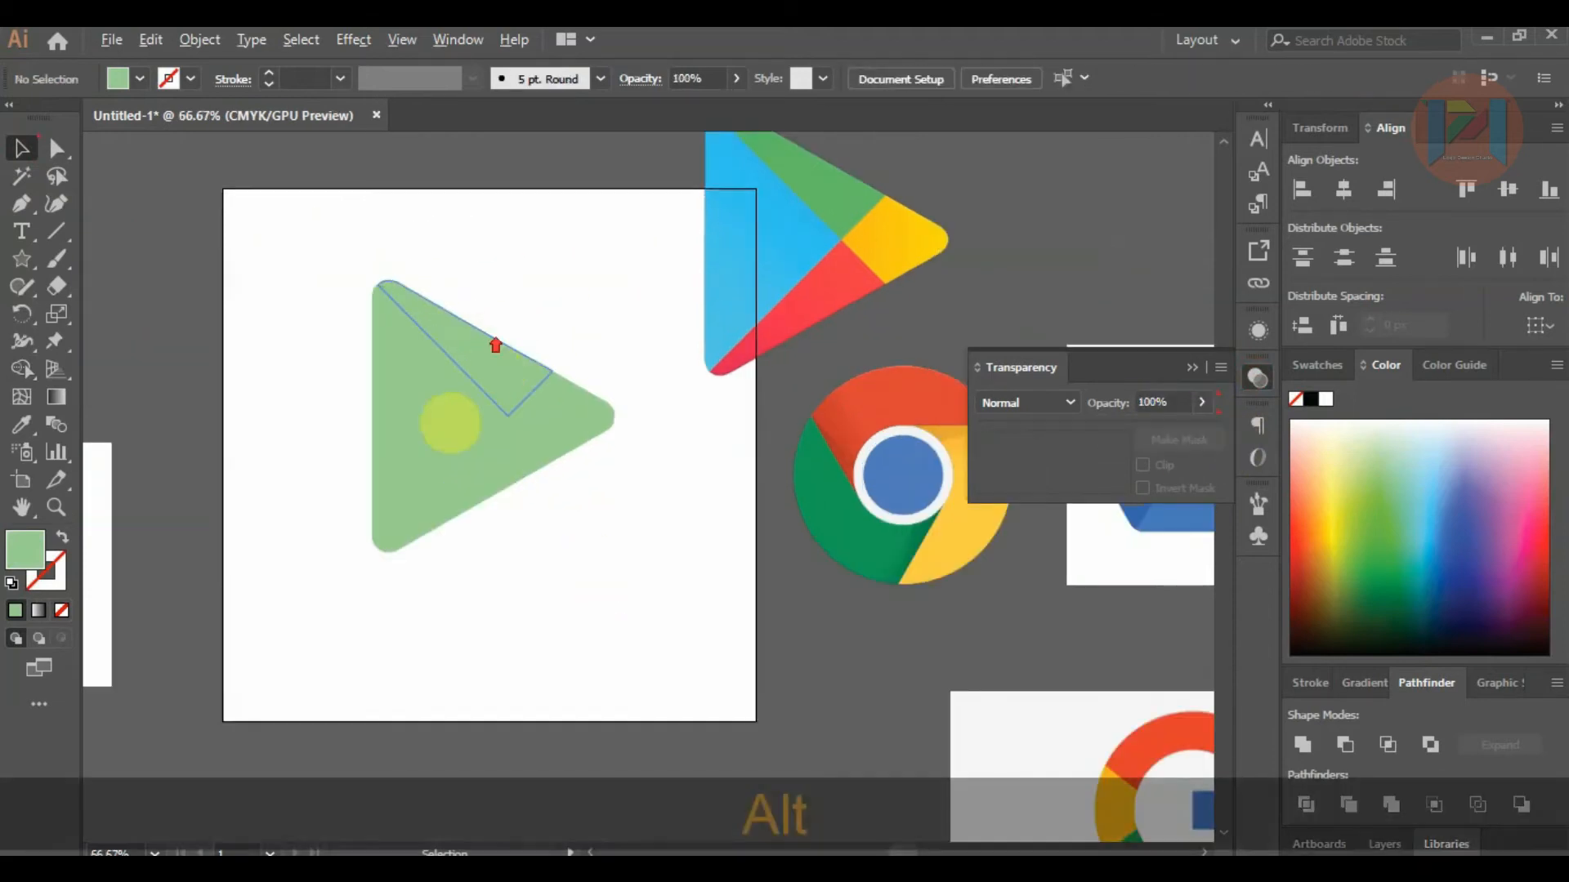
{"action": "left_click", "coordinate": [443, 393]}
{"action": "left_click", "coordinate": [22, 424]}
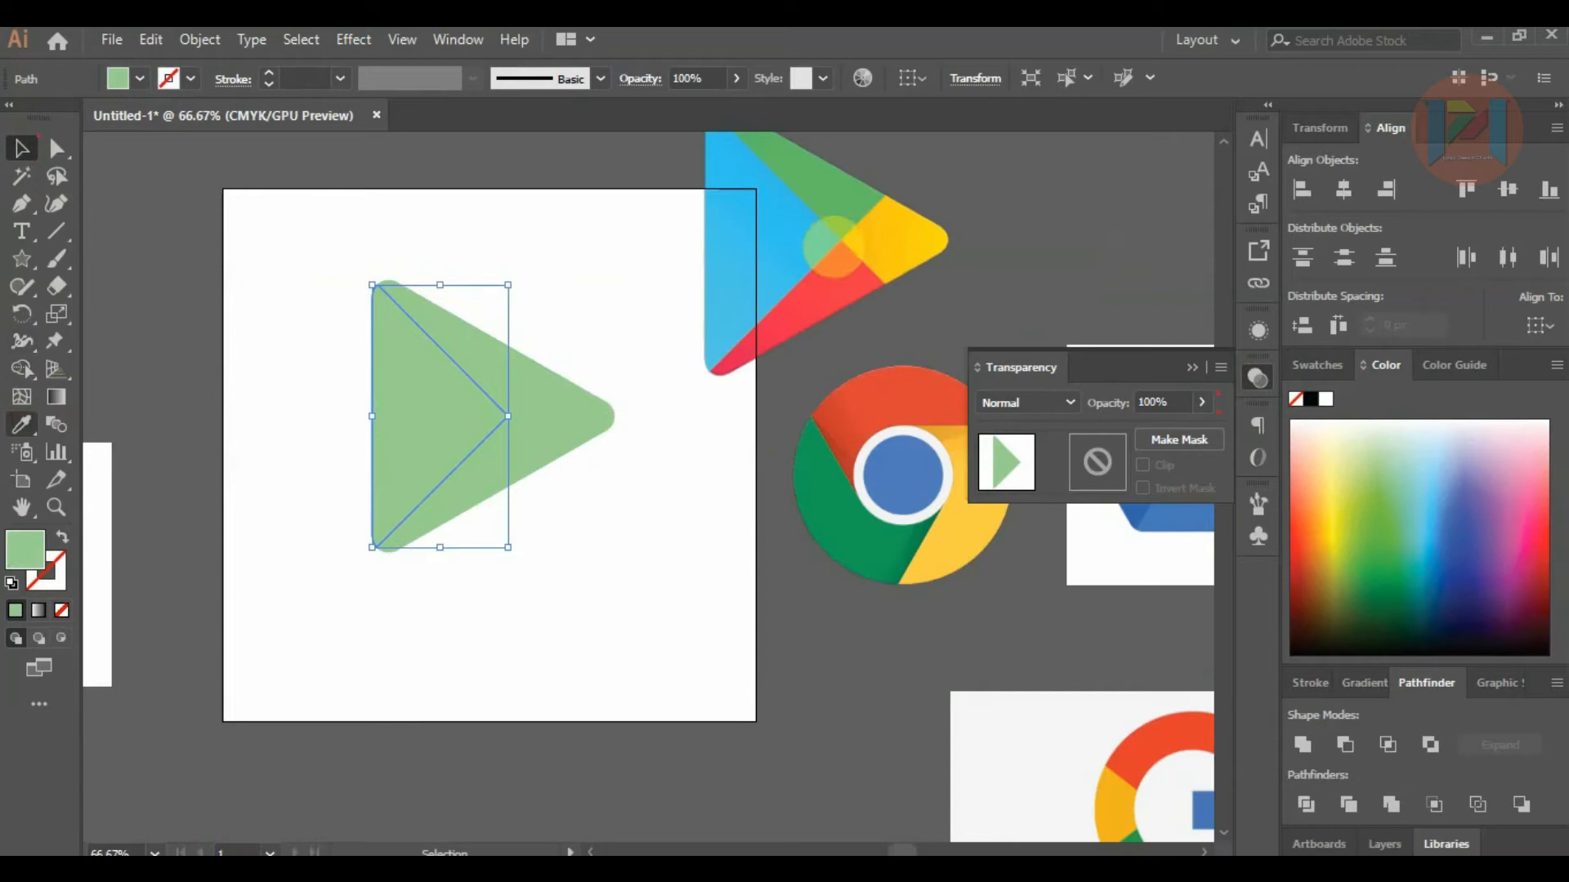
{"action": "left_click", "coordinate": [788, 237]}
{"action": "left_click", "coordinate": [21, 148]}
{"action": "left_click", "coordinate": [221, 164]}
Color the triangle's upper piece with the darker green sampled from the reference logo.
{"action": "left_click", "coordinate": [434, 308]}
{"action": "left_click", "coordinate": [23, 422]}
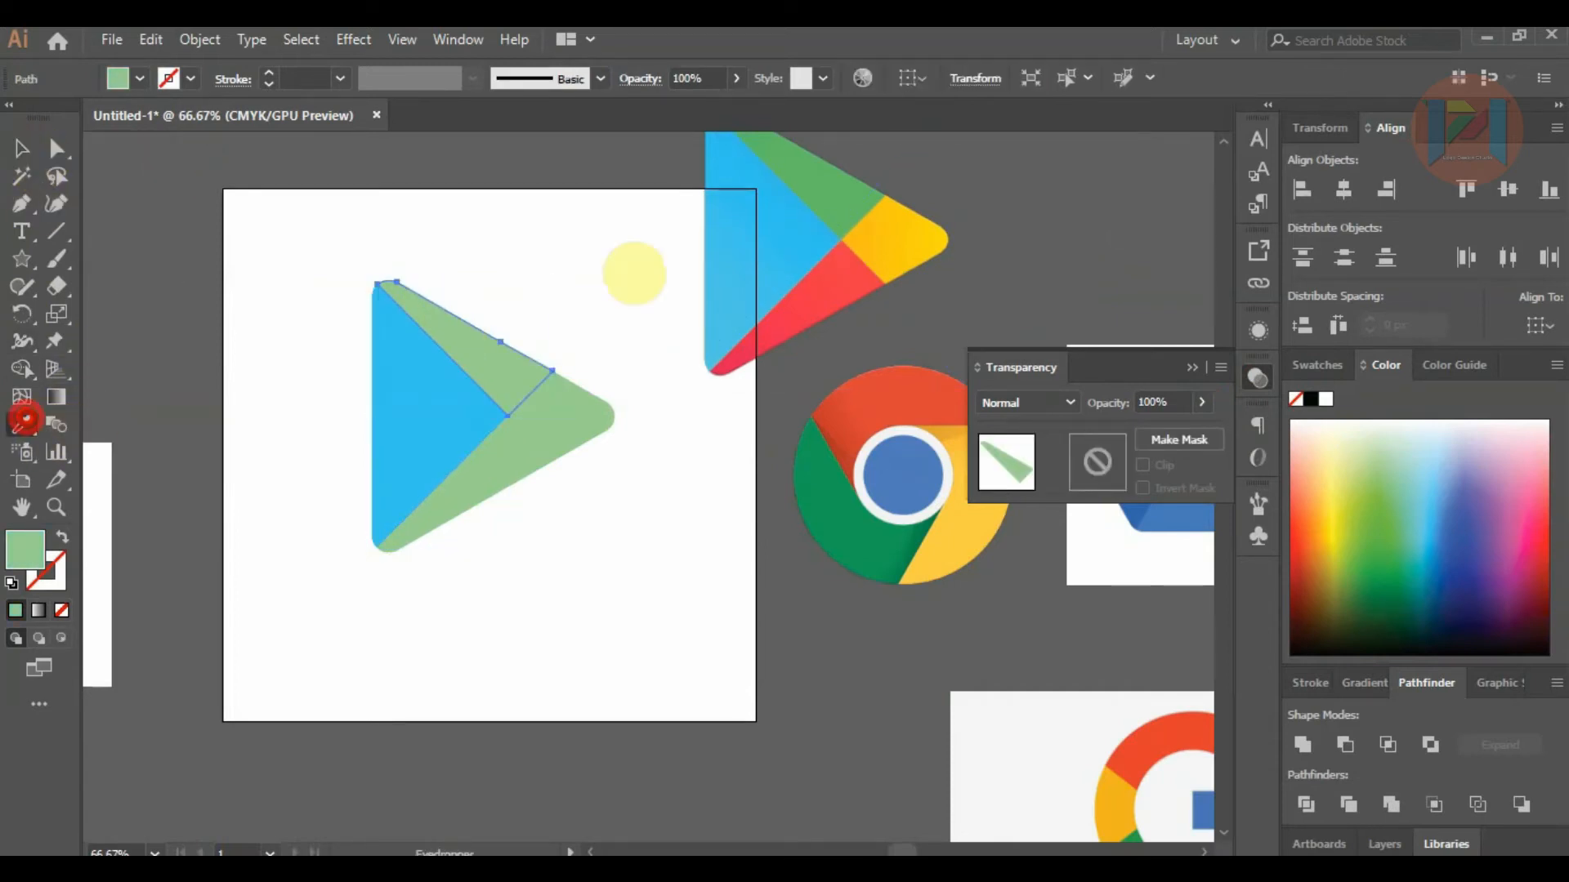
{"action": "left_click", "coordinate": [840, 179]}
{"action": "left_click", "coordinate": [23, 147]}
{"action": "left_click", "coordinate": [302, 220]}
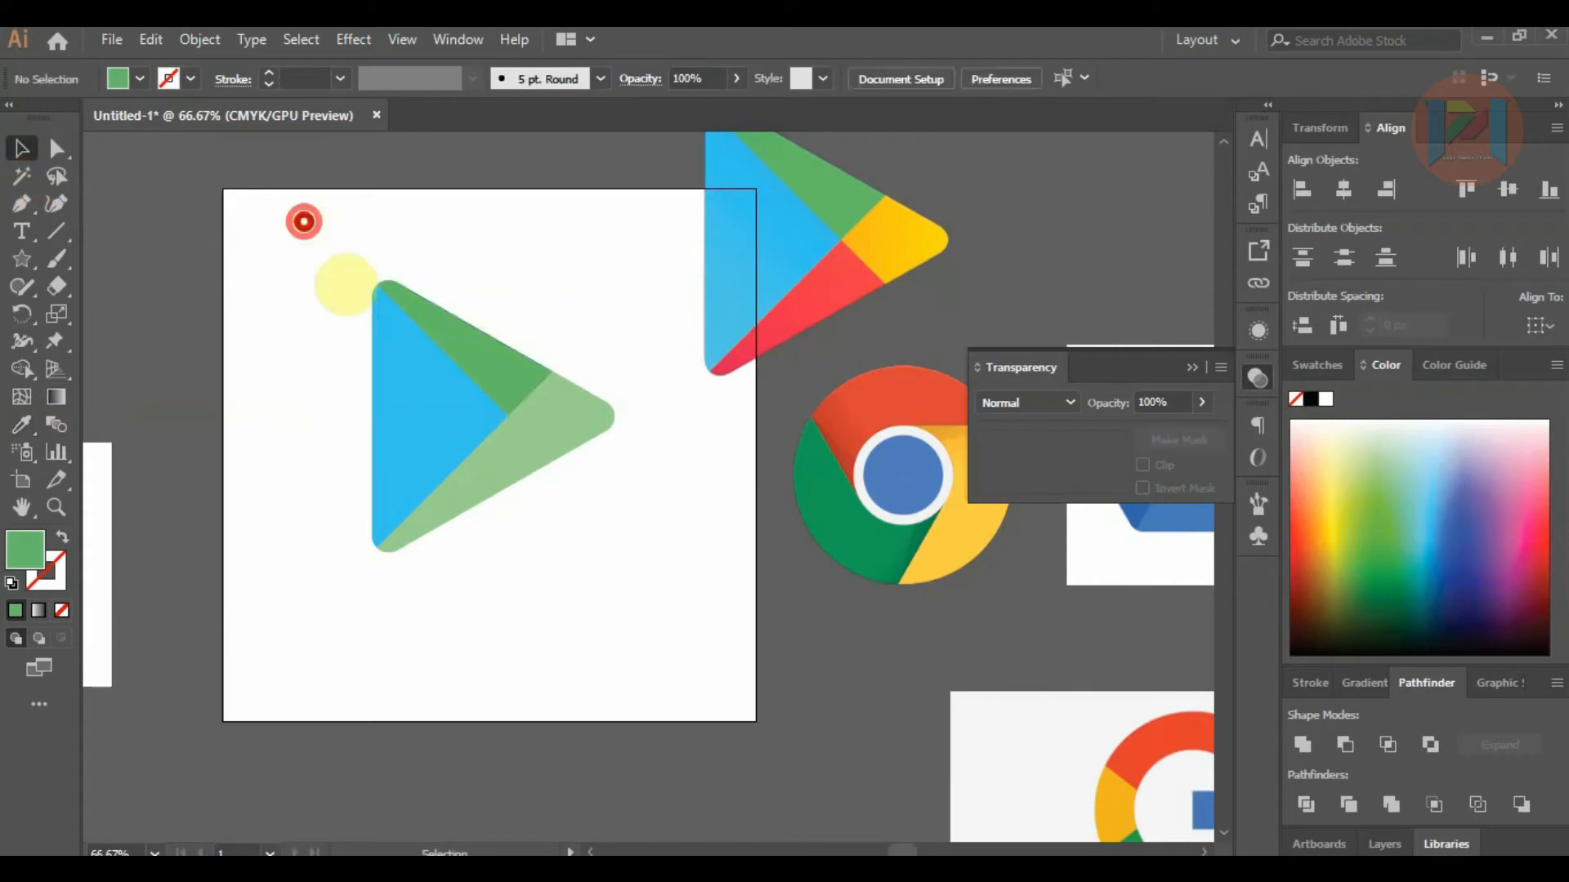
Color the triangle's lower piece with the red sampled from the reference logo.
{"action": "left_click", "coordinate": [455, 507]}
{"action": "left_click", "coordinate": [23, 423]}
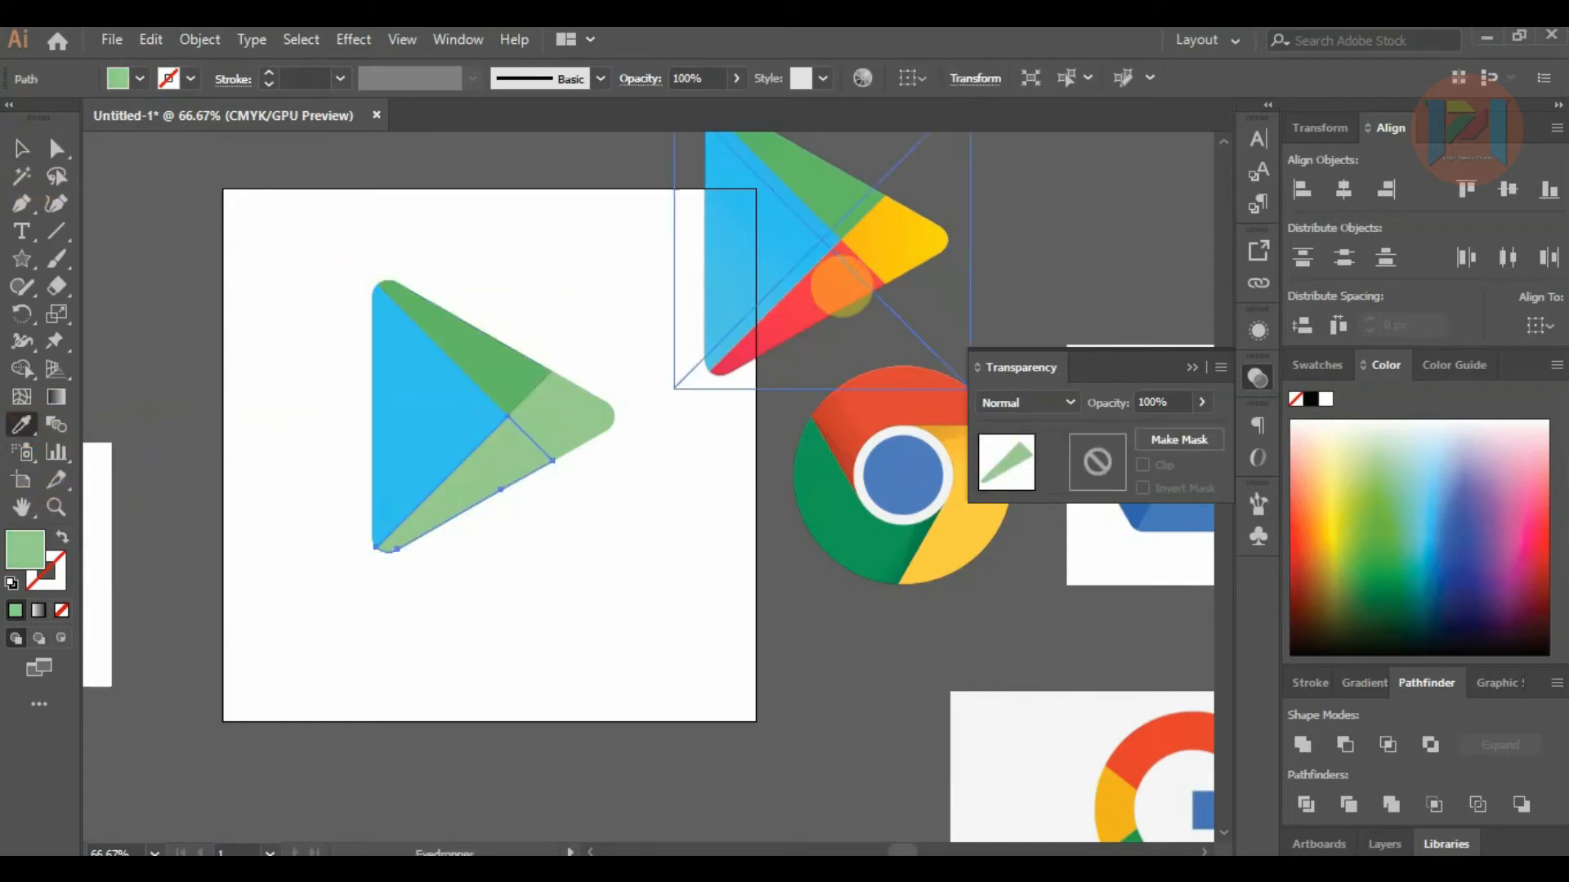
{"action": "left_click", "coordinate": [822, 291]}
{"action": "left_click", "coordinate": [23, 147]}
{"action": "left_click", "coordinate": [389, 202]}
Color the triangle's right tip piece with the yellow sampled from the reference logo.
{"action": "left_click", "coordinate": [560, 385]}
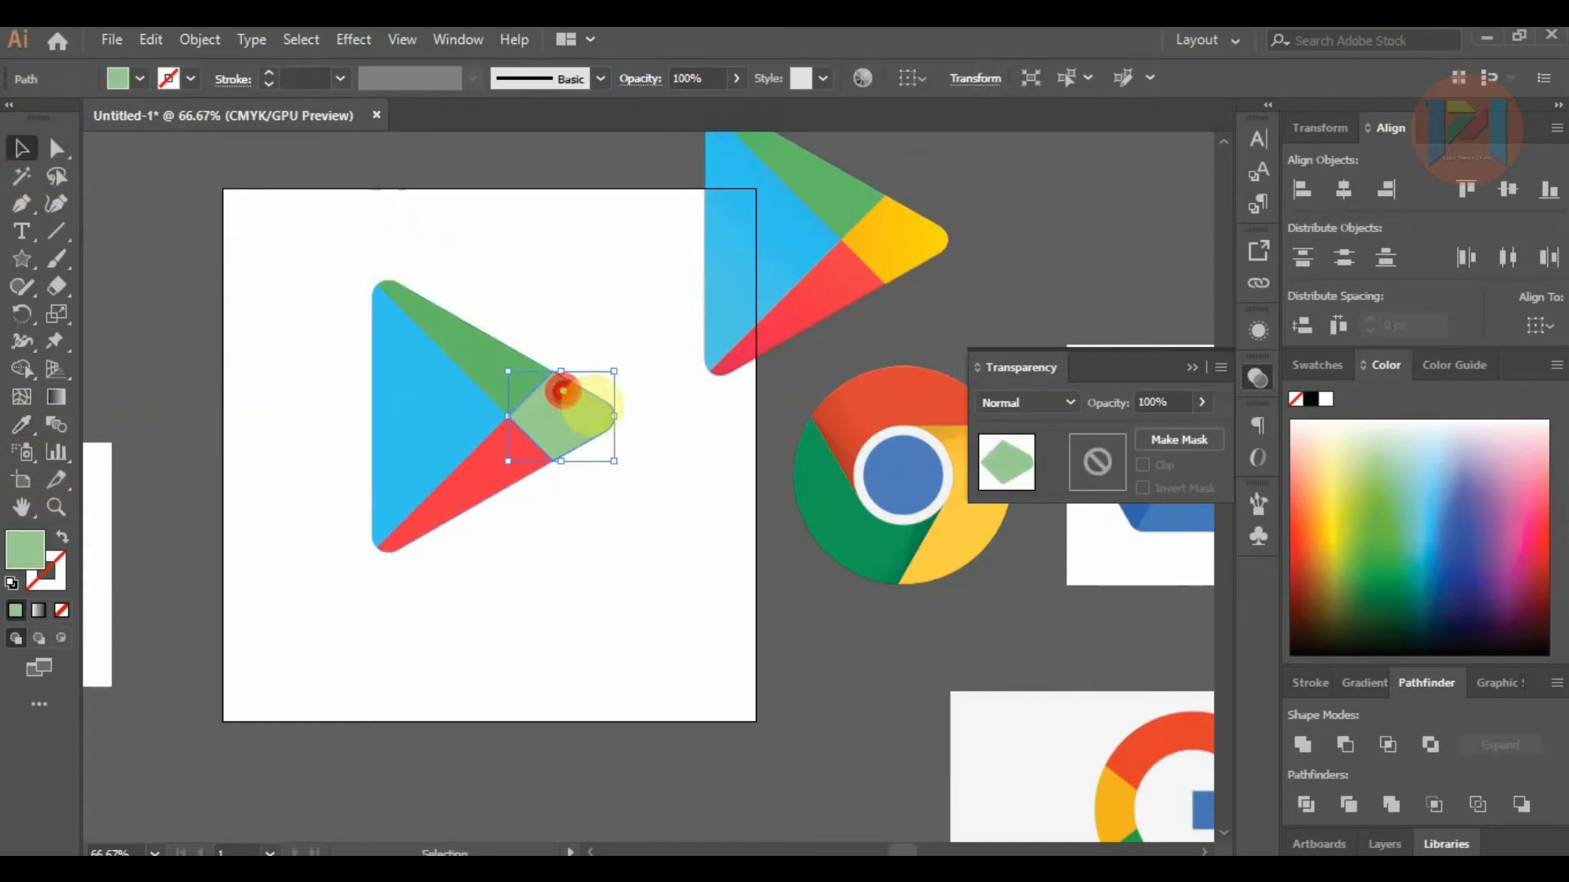
{"action": "left_click", "coordinate": [21, 423]}
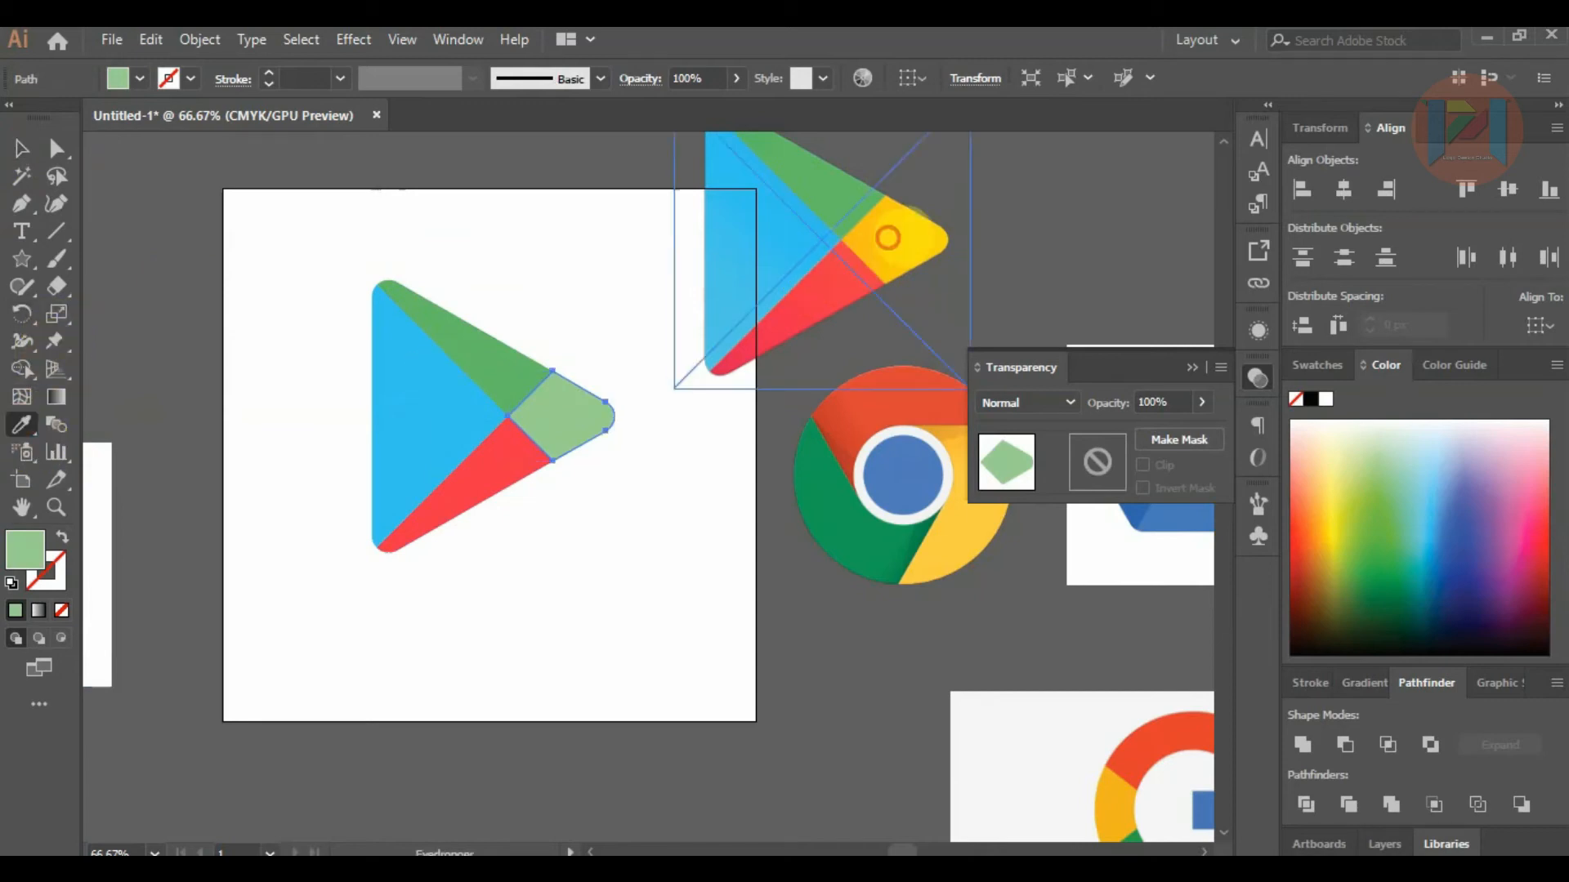
{"action": "left_click", "coordinate": [885, 238]}
{"action": "left_click", "coordinate": [23, 147]}
{"action": "left_click", "coordinate": [275, 195]}
Group the four colored pieces and move the finished Play logo off the artboard, above the redrawn Gmail logo.
{"action": "scroll", "coordinate": [423, 296], "scroll_direction": "down", "scroll_amount": 2}
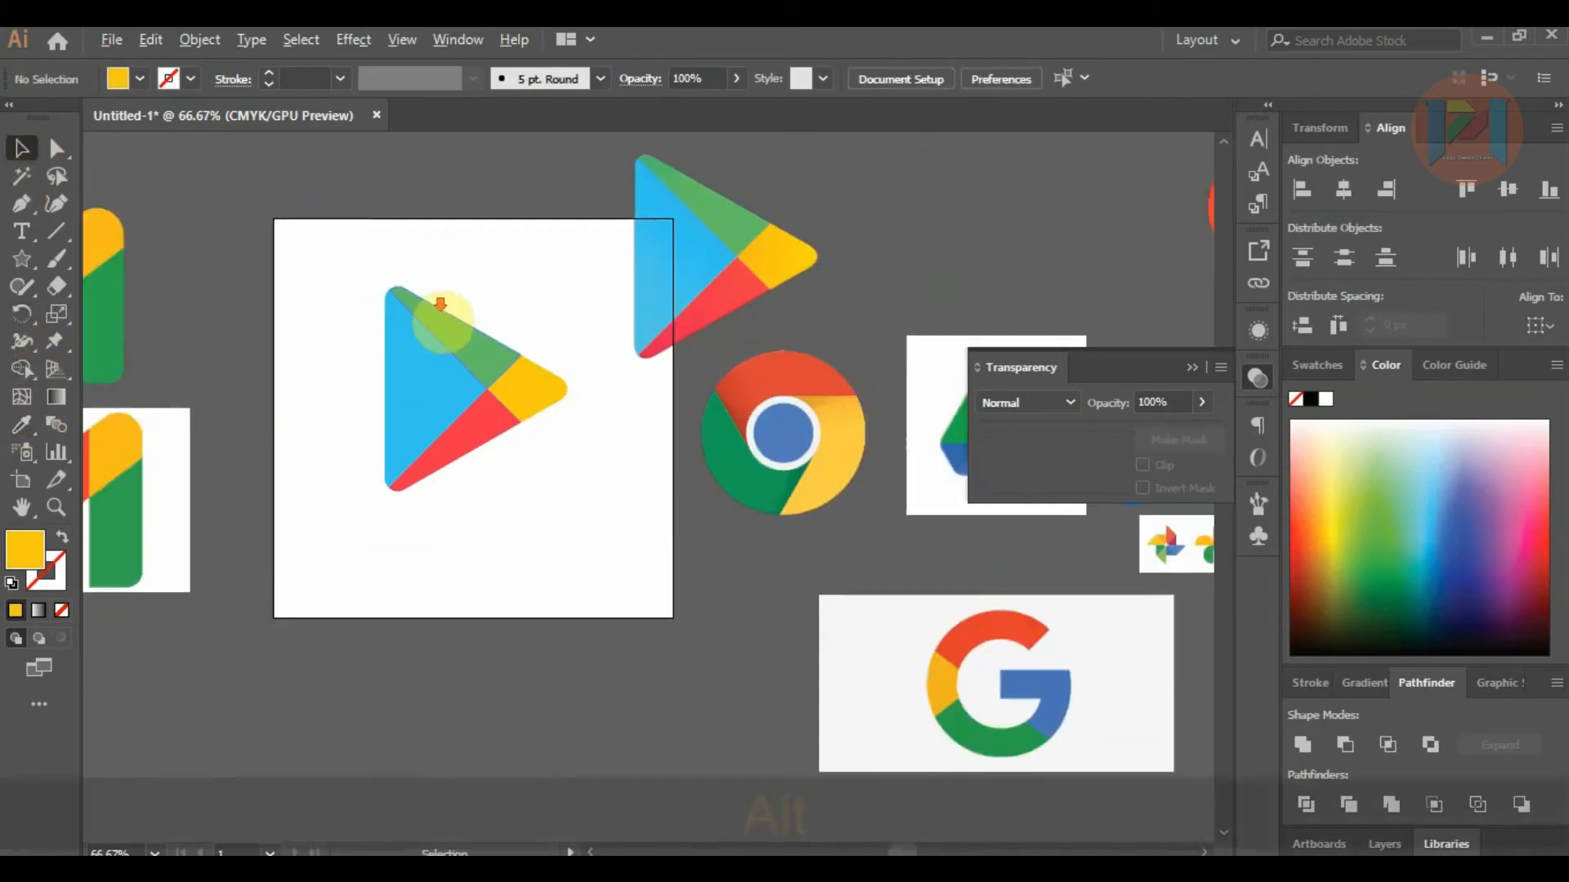
{"action": "left_click_drag", "start_coordinate": [378, 292], "coordinate": [429, 292]}
{"action": "key", "text": "ctrl+g"}
{"action": "scroll", "coordinate": [699, 434], "scroll_direction": "down", "scroll_amount": 1}
{"action": "scroll", "coordinate": [711, 454], "scroll_direction": "down", "scroll_amount": 1}
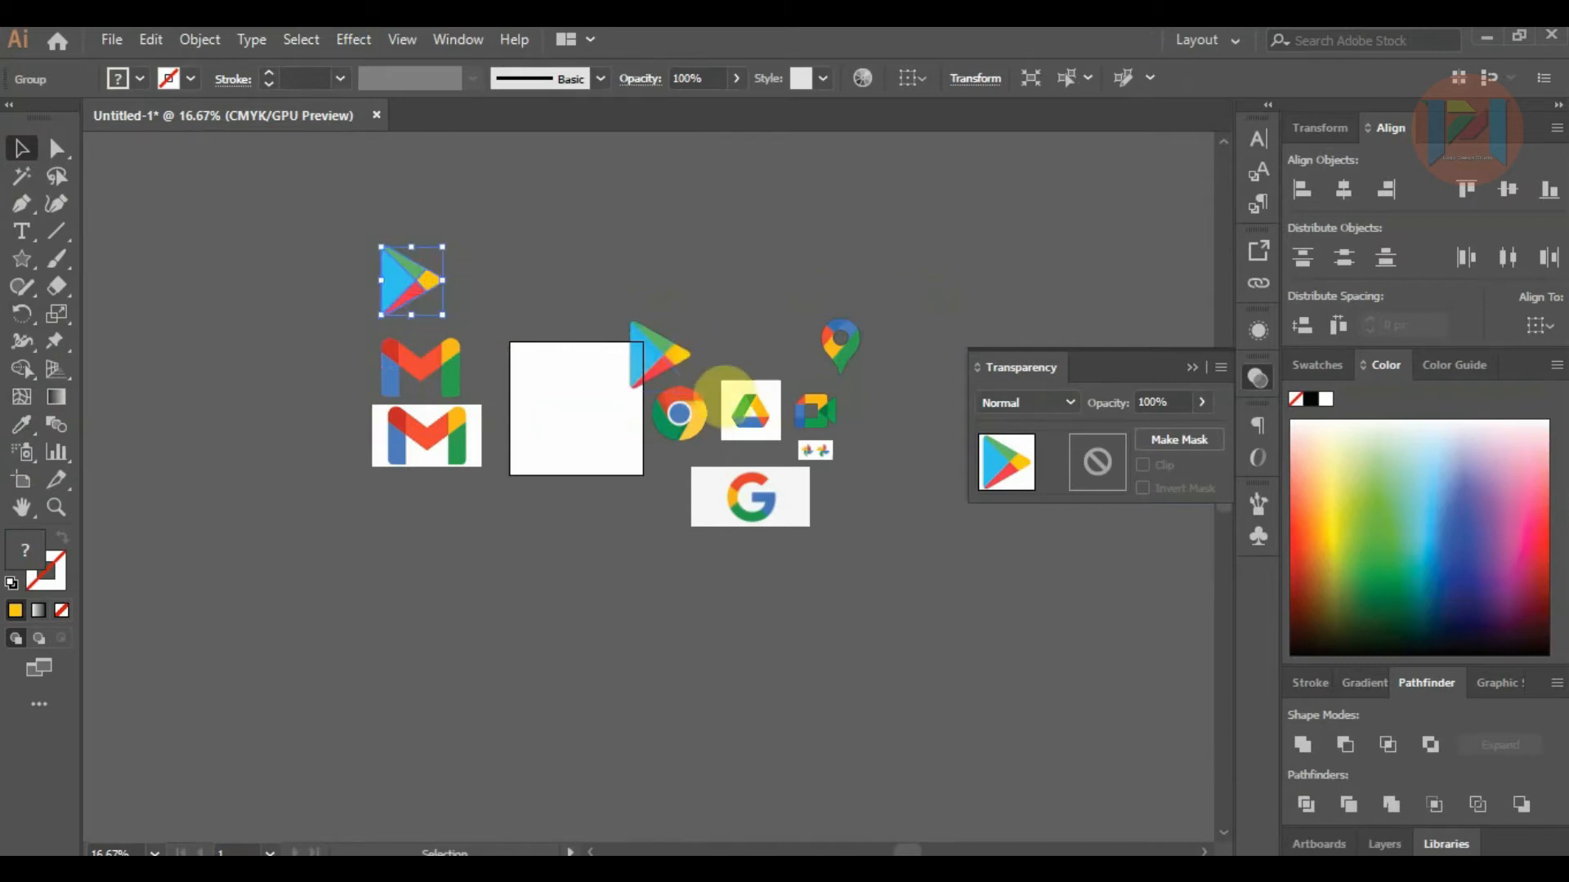
Place the reference Play and Gmail images to the left of their redrawn versions.
{"action": "left_click_drag", "start_coordinate": [666, 363], "coordinate": [356, 302]}
{"action": "left_click", "coordinate": [491, 532]}
{"action": "left_click_drag", "start_coordinate": [421, 463], "coordinate": [303, 401]}
{"action": "left_click", "coordinate": [483, 262]}
Move the reference Chrome logo onto the empty artboard.
{"action": "left_click", "coordinate": [706, 393]}
{"action": "scroll", "coordinate": [712, 389], "scroll_direction": "up", "scroll_amount": 1, "text": "alt"}
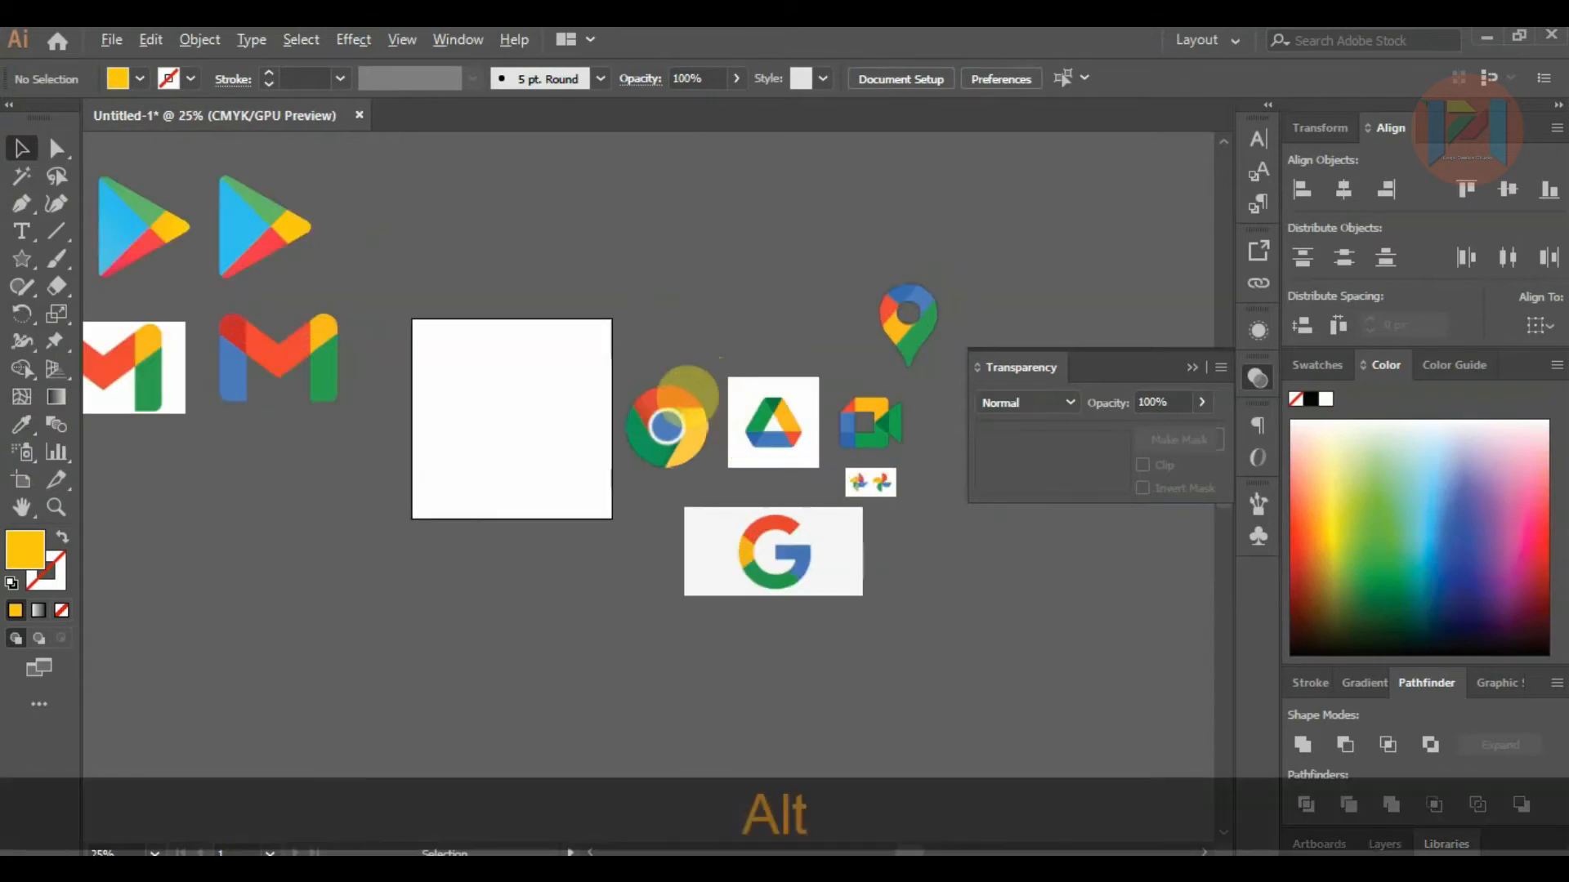
{"action": "scroll", "coordinate": [688, 394], "scroll_direction": "up", "scroll_amount": 2, "text": "alt"}
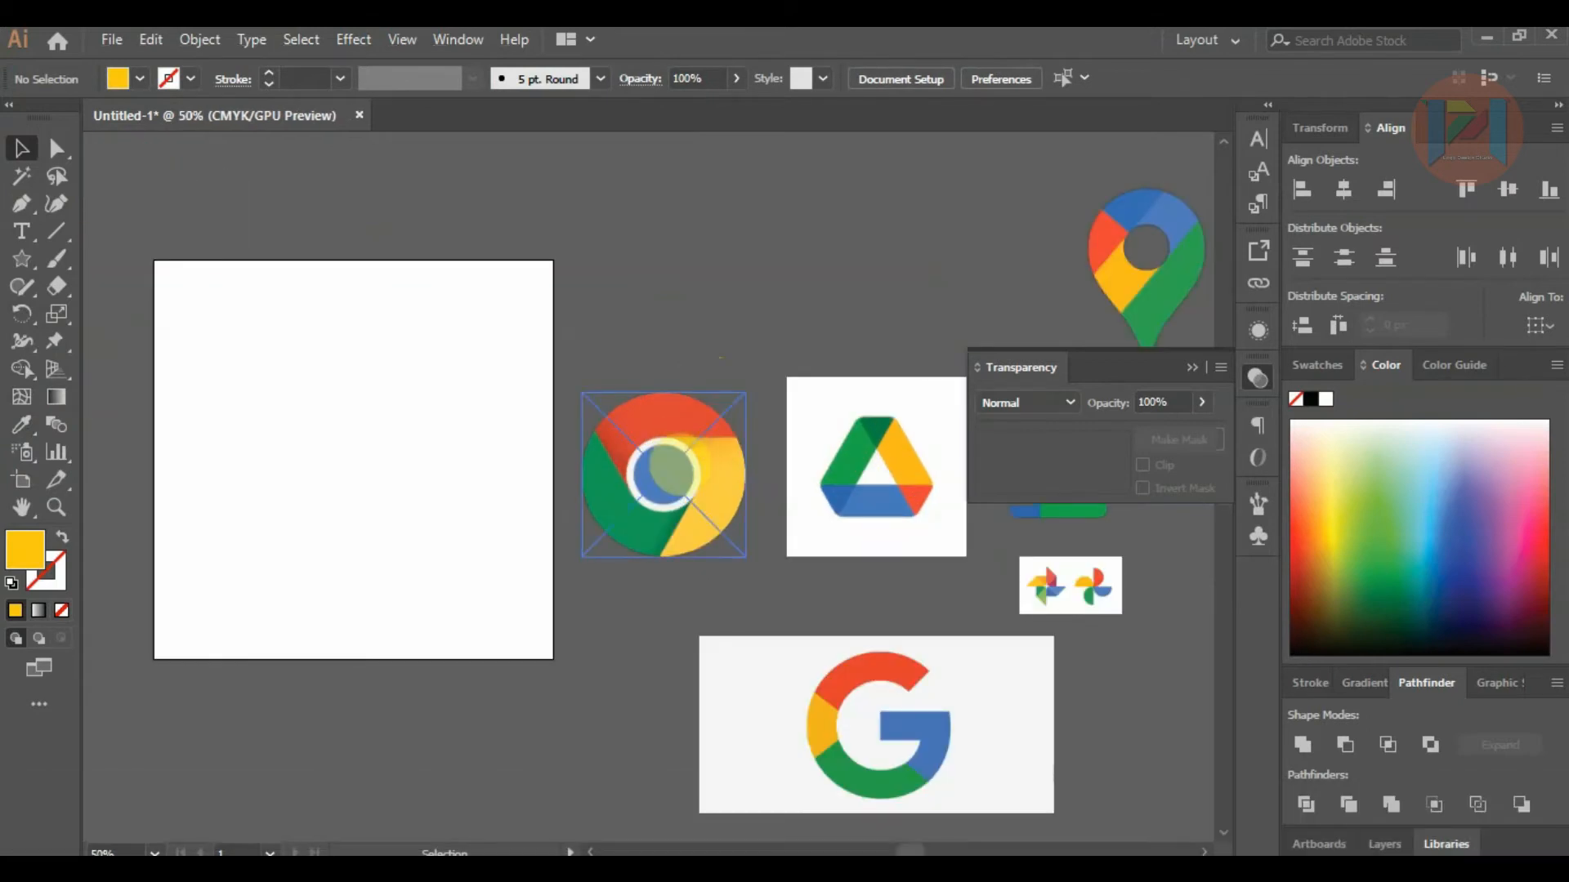
{"action": "left_click_drag", "start_coordinate": [666, 470], "coordinate": [354, 435]}
{"action": "left_click", "coordinate": [609, 387]}
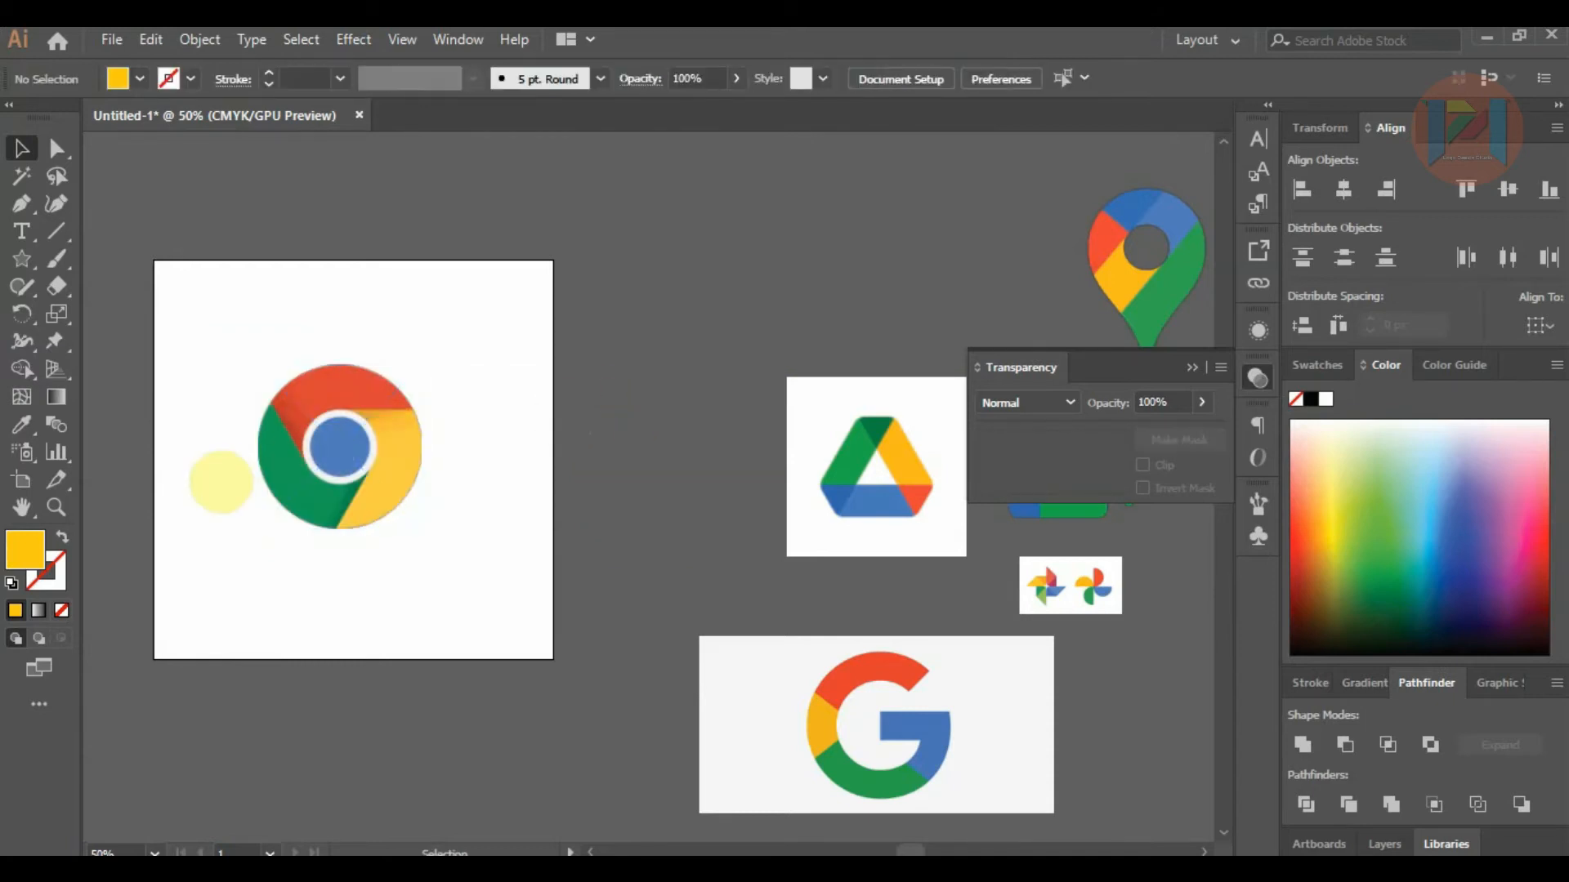
{"action": "scroll", "coordinate": [181, 494], "scroll_direction": "up", "scroll_amount": 2, "text": "alt"}
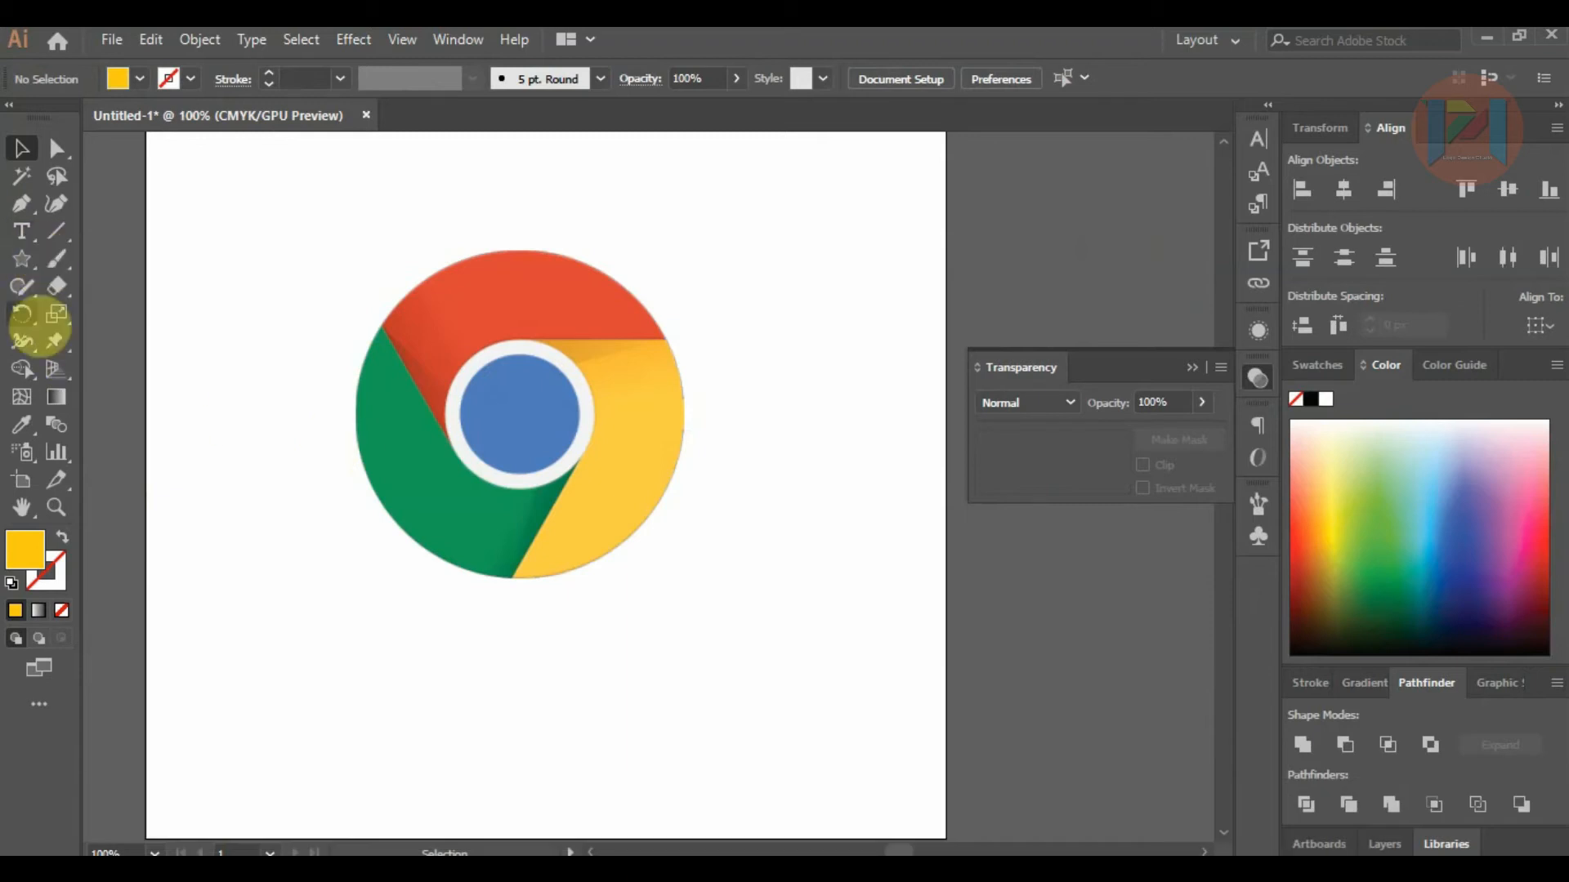
Draw a circle over the reference logo's blue center and fit it exactly to the blue disc's edge.
{"action": "left_click_drag", "start_coordinate": [24, 260], "coordinate": [90, 313]}
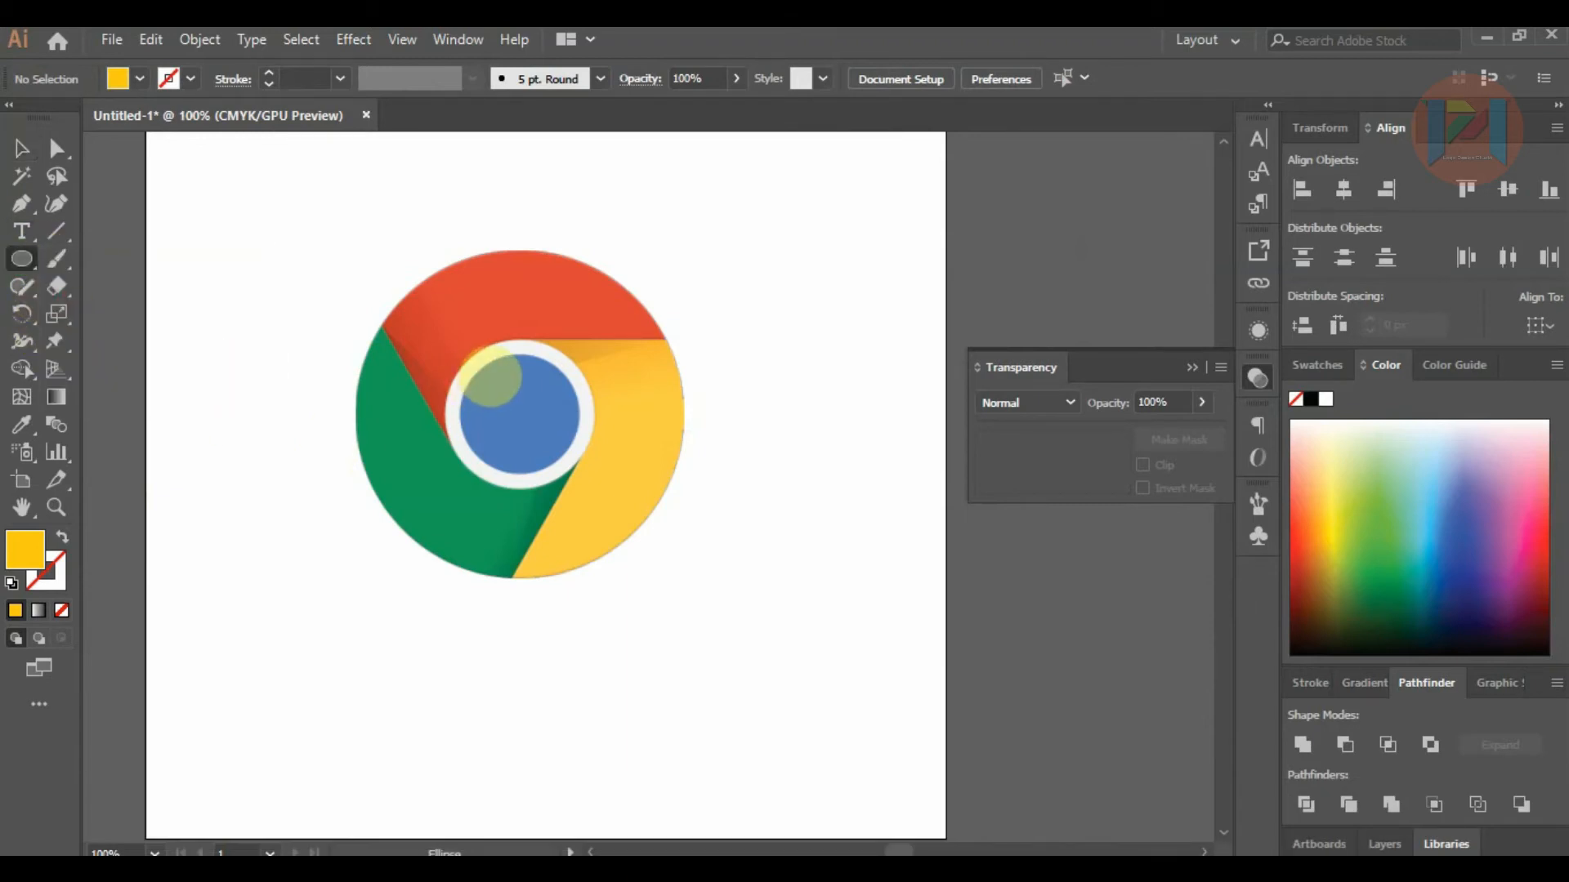
{"action": "key", "text": "shift"}
{"action": "left_click_drag", "start_coordinate": [471, 364], "coordinate": [536, 429]}
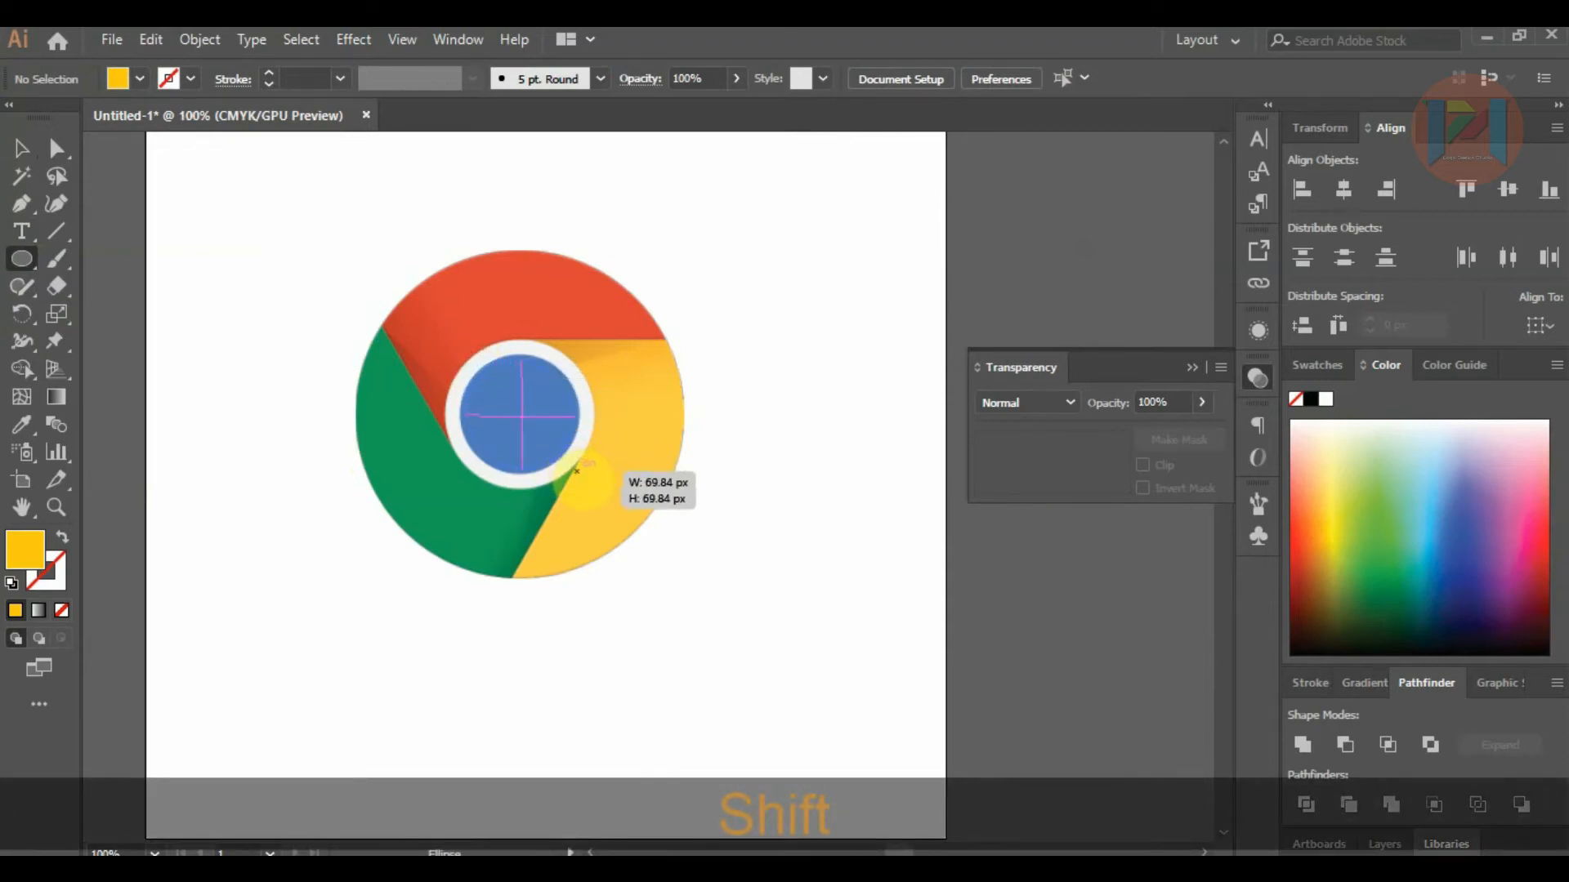
{"action": "left_click_drag", "start_coordinate": [580, 475], "coordinate": [580, 475]}
{"action": "left_click", "coordinate": [22, 148]}
{"action": "key", "text": "alt"}
{"action": "scroll", "coordinate": [488, 401], "scroll_direction": "up", "scroll_amount": 2}
{"action": "mouse_move", "coordinate": [491, 402]}
{"action": "left_mouse_down"}
{"action": "mouse_move", "coordinate": [524, 394]}
{"action": "mouse_move", "coordinate": [489, 406]}
{"action": "left_mouse_up"}
{"action": "left_click_drag", "start_coordinate": [672, 540], "coordinate": [683, 546]}
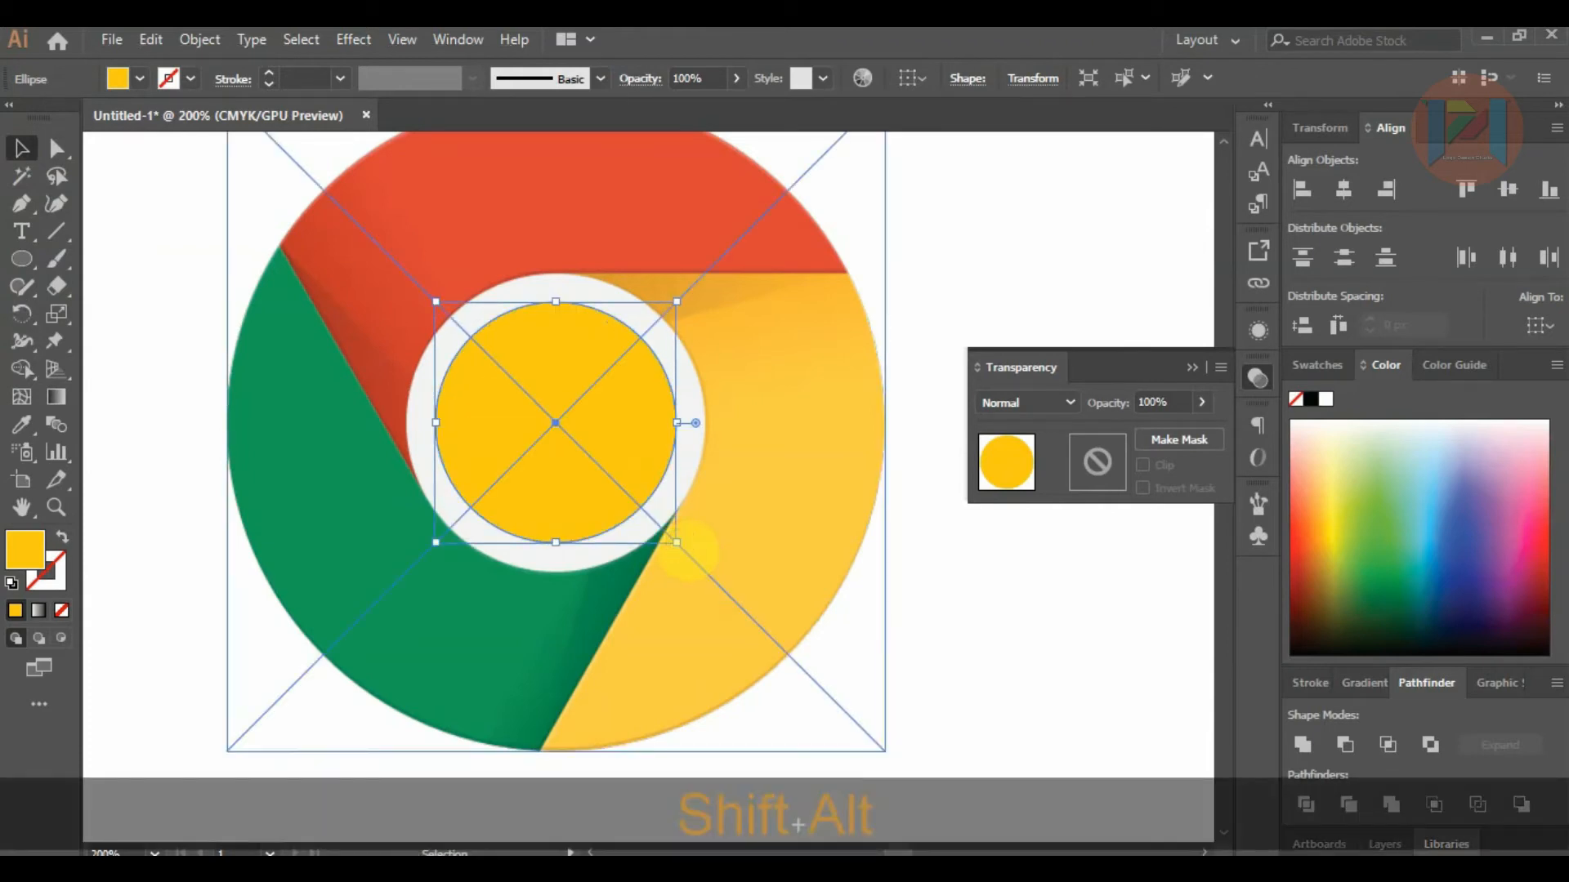
{"action": "scroll", "coordinate": [473, 444], "scroll_direction": "down", "scroll_amount": 2}
{"action": "left_click", "coordinate": [844, 623]}
Duplicate the yellow circle, enlarge the copy to the logo's outer size, and set its opacity to 60%.
{"action": "scroll", "coordinate": [444, 375], "scroll_direction": "down", "scroll_amount": 3}
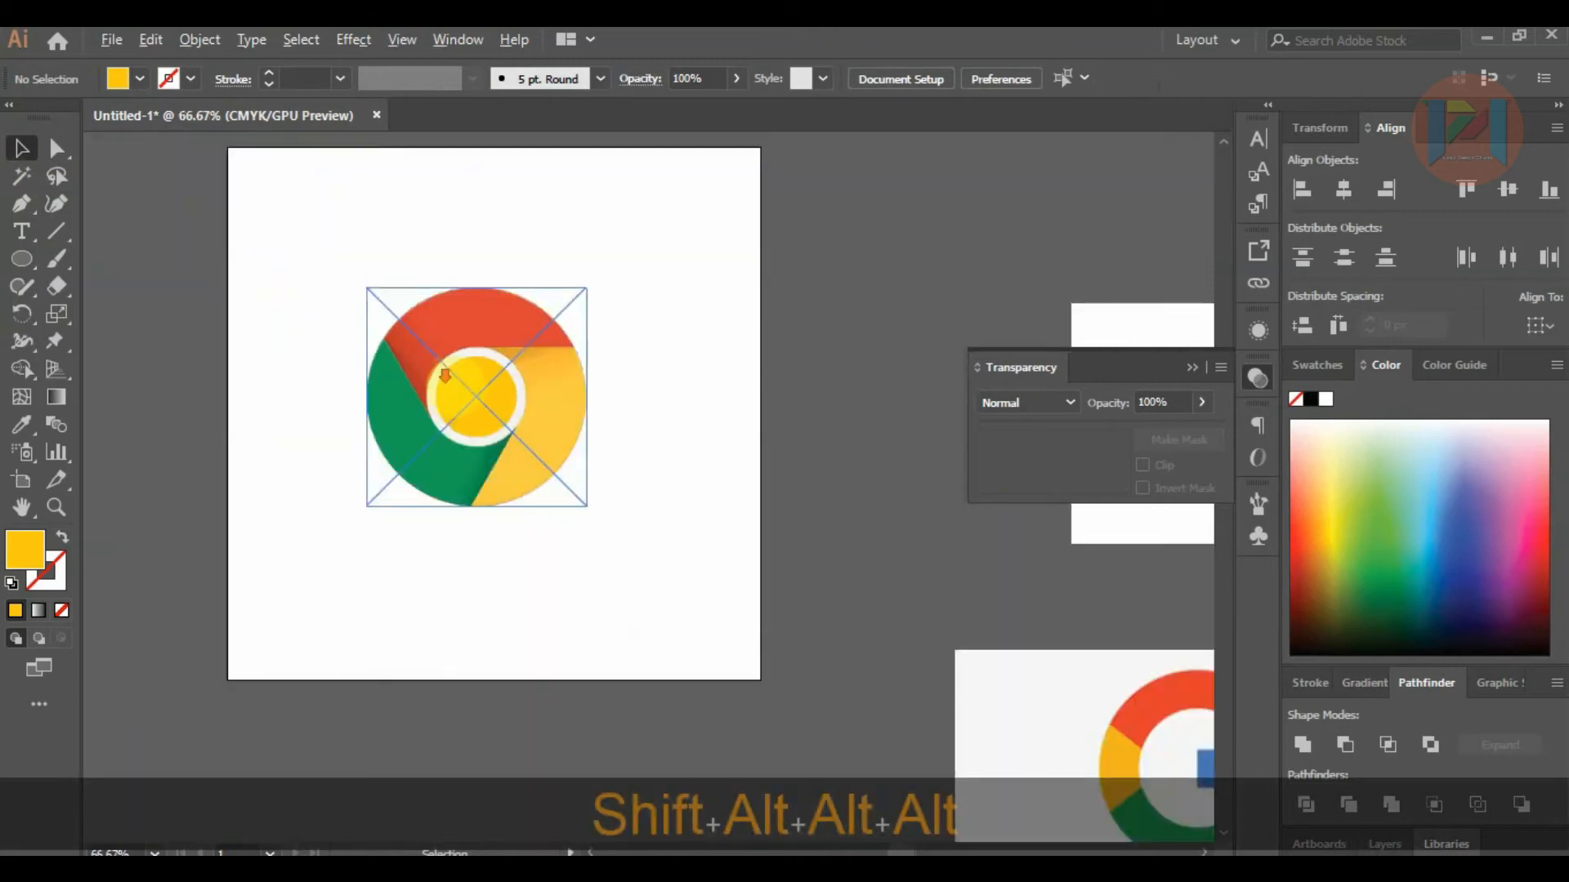
{"action": "left_click_drag", "start_coordinate": [473, 396], "coordinate": [755, 359]}
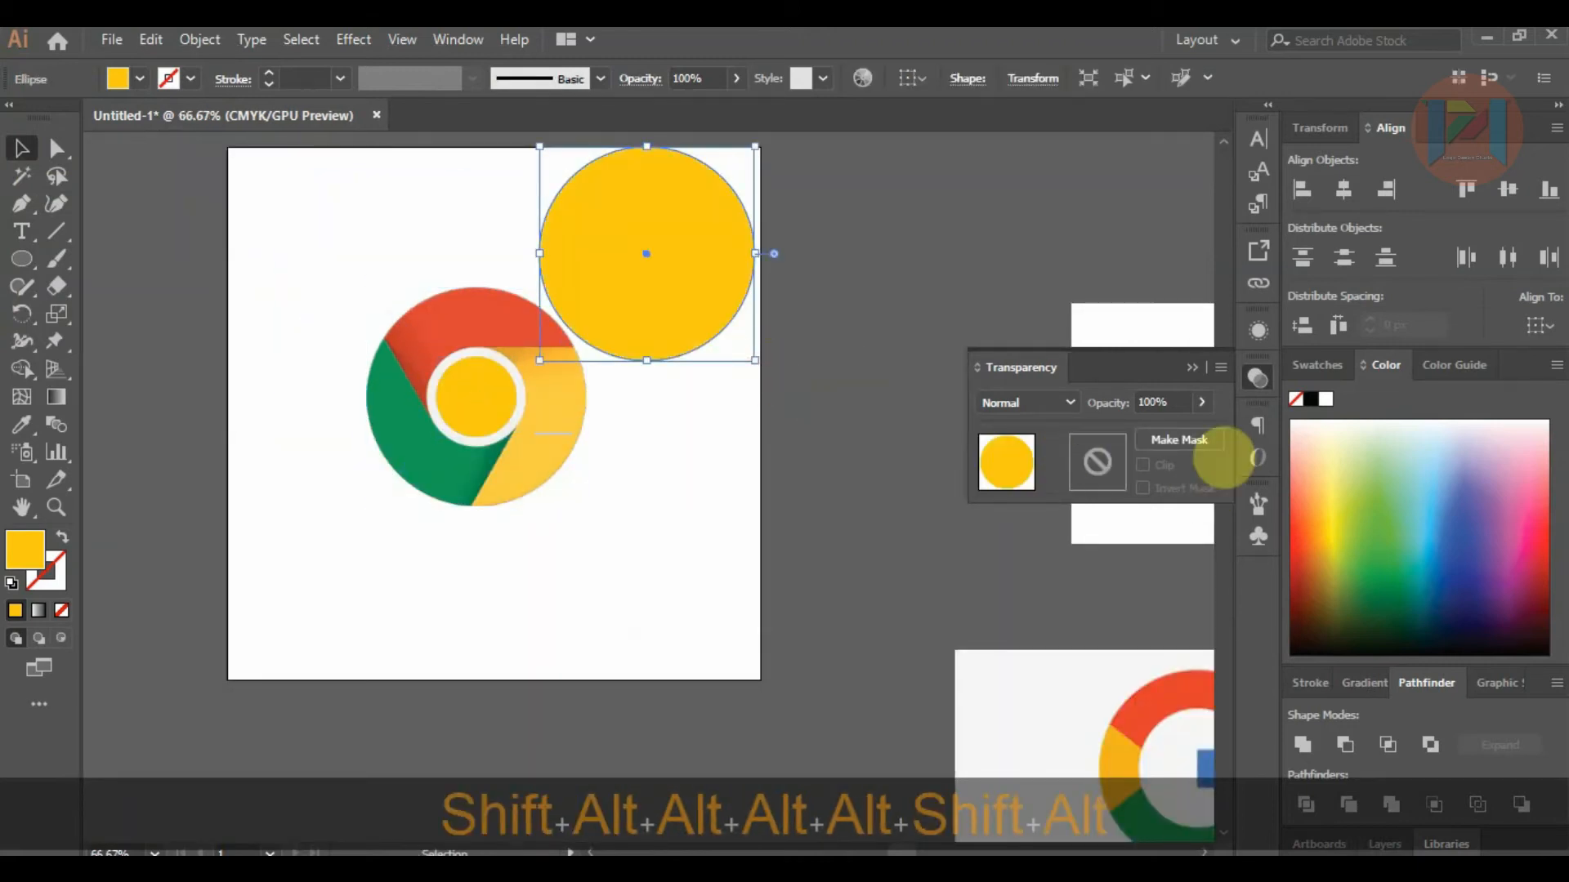
{"action": "left_click_drag", "start_coordinate": [1194, 430], "coordinate": [1161, 429]}
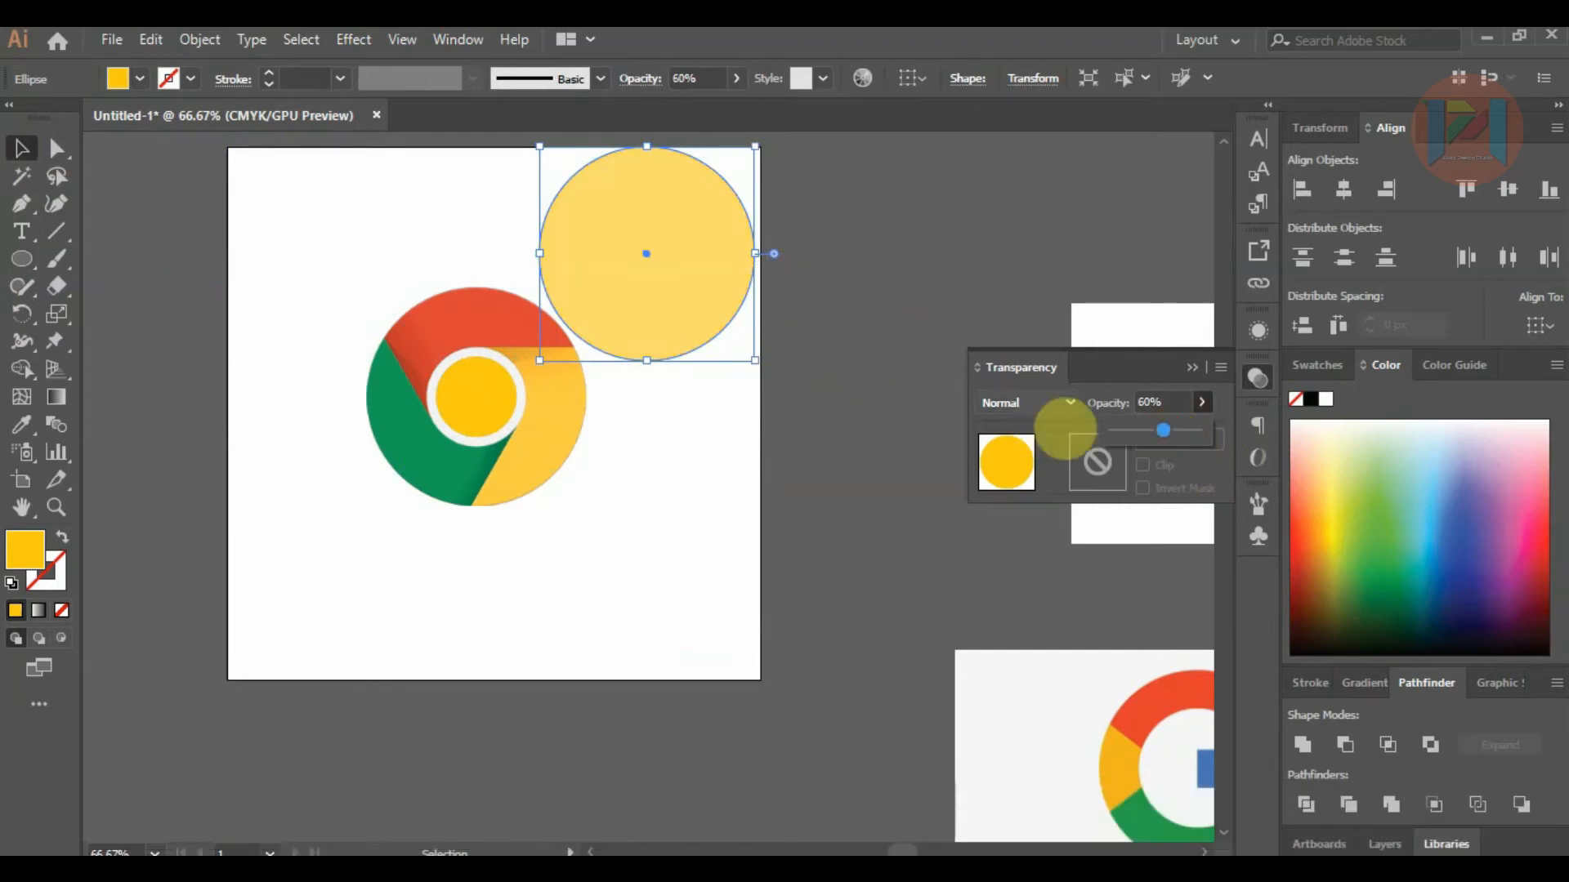
Place the translucent circle over the Chrome logo and fit it to the logo's outer edge.
{"action": "left_click", "coordinate": [660, 254]}
{"action": "left_click_drag", "start_coordinate": [668, 263], "coordinate": [511, 380]}
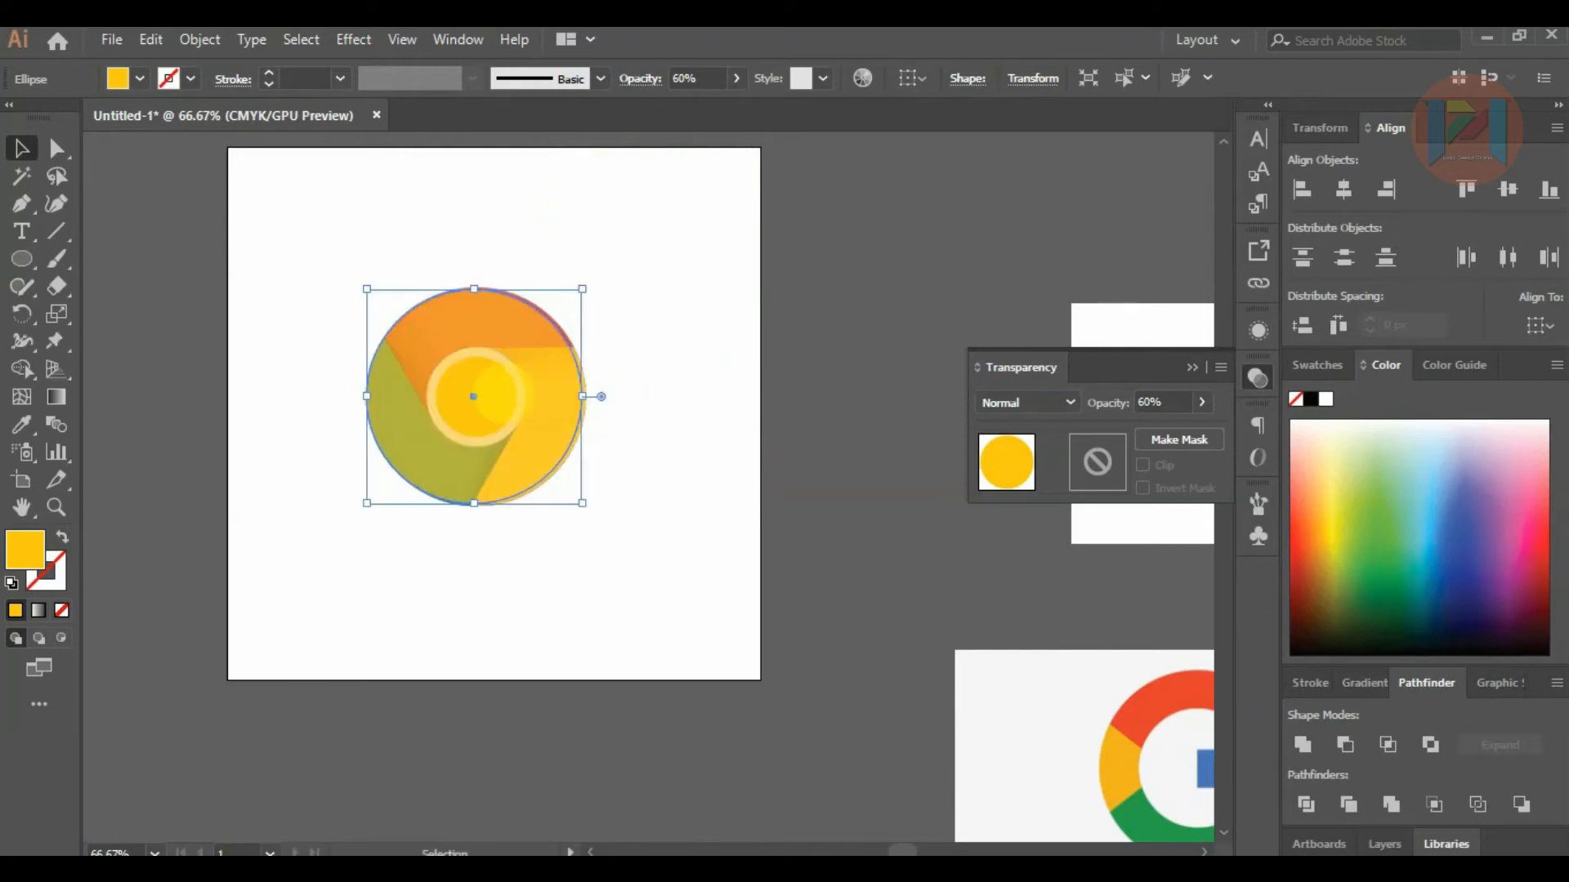
{"action": "scroll", "coordinate": [490, 371], "scroll_direction": "up", "scroll_amount": 3}
{"action": "scroll", "coordinate": [735, 368], "scroll_direction": "down", "scroll_amount": 2}
{"action": "left_click_drag", "start_coordinate": [750, 239], "coordinate": [760, 236]}
{"action": "key", "text": "Right"}
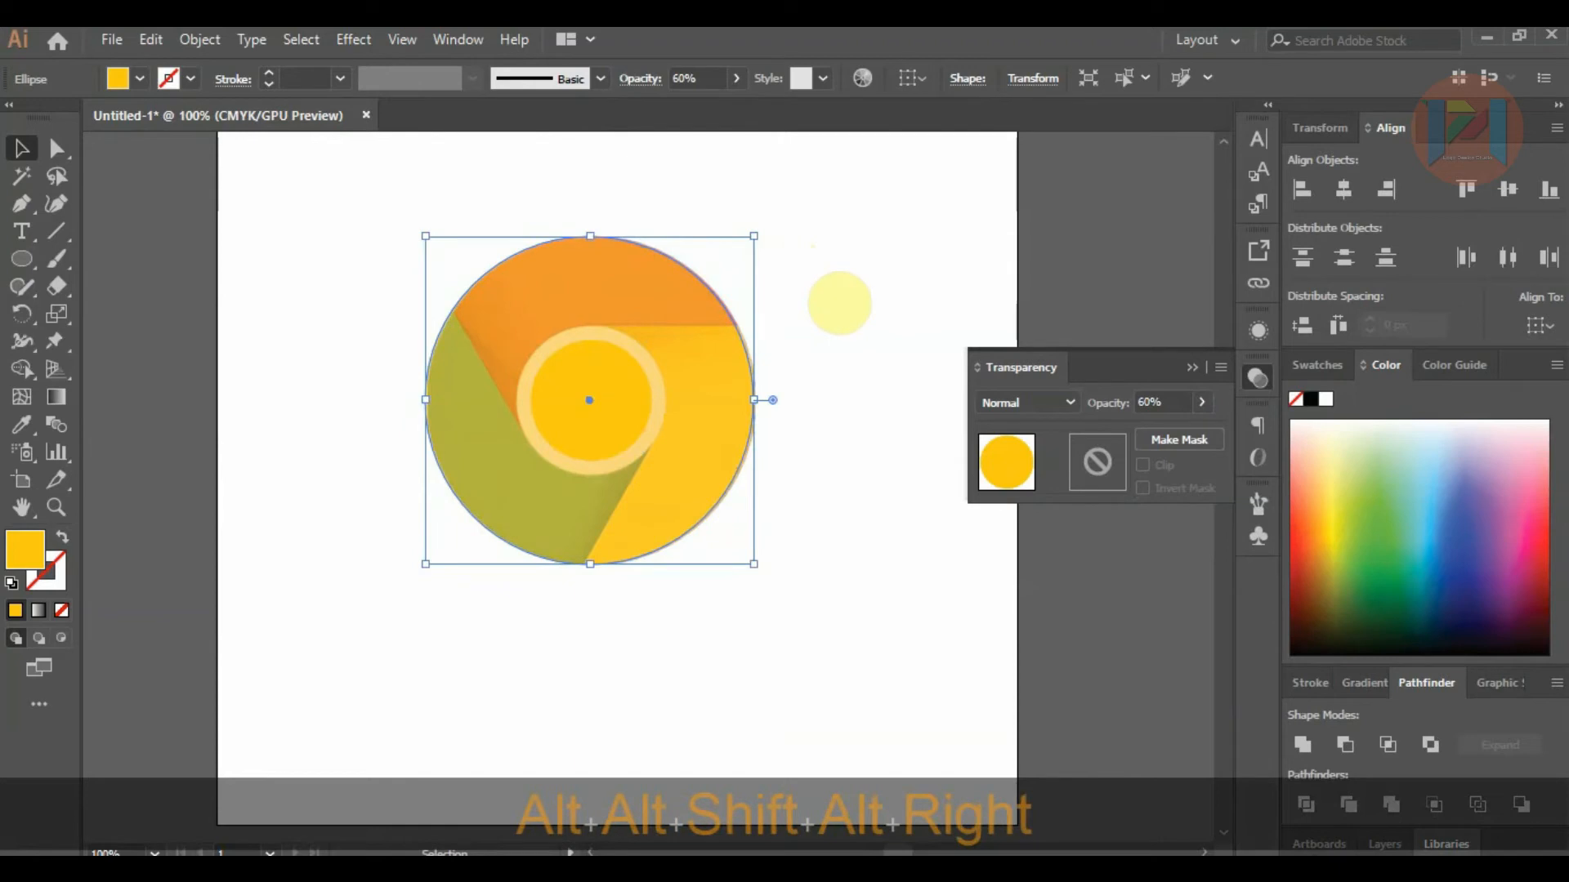
{"action": "key", "text": "Right"}
{"action": "key", "text": "Up"}
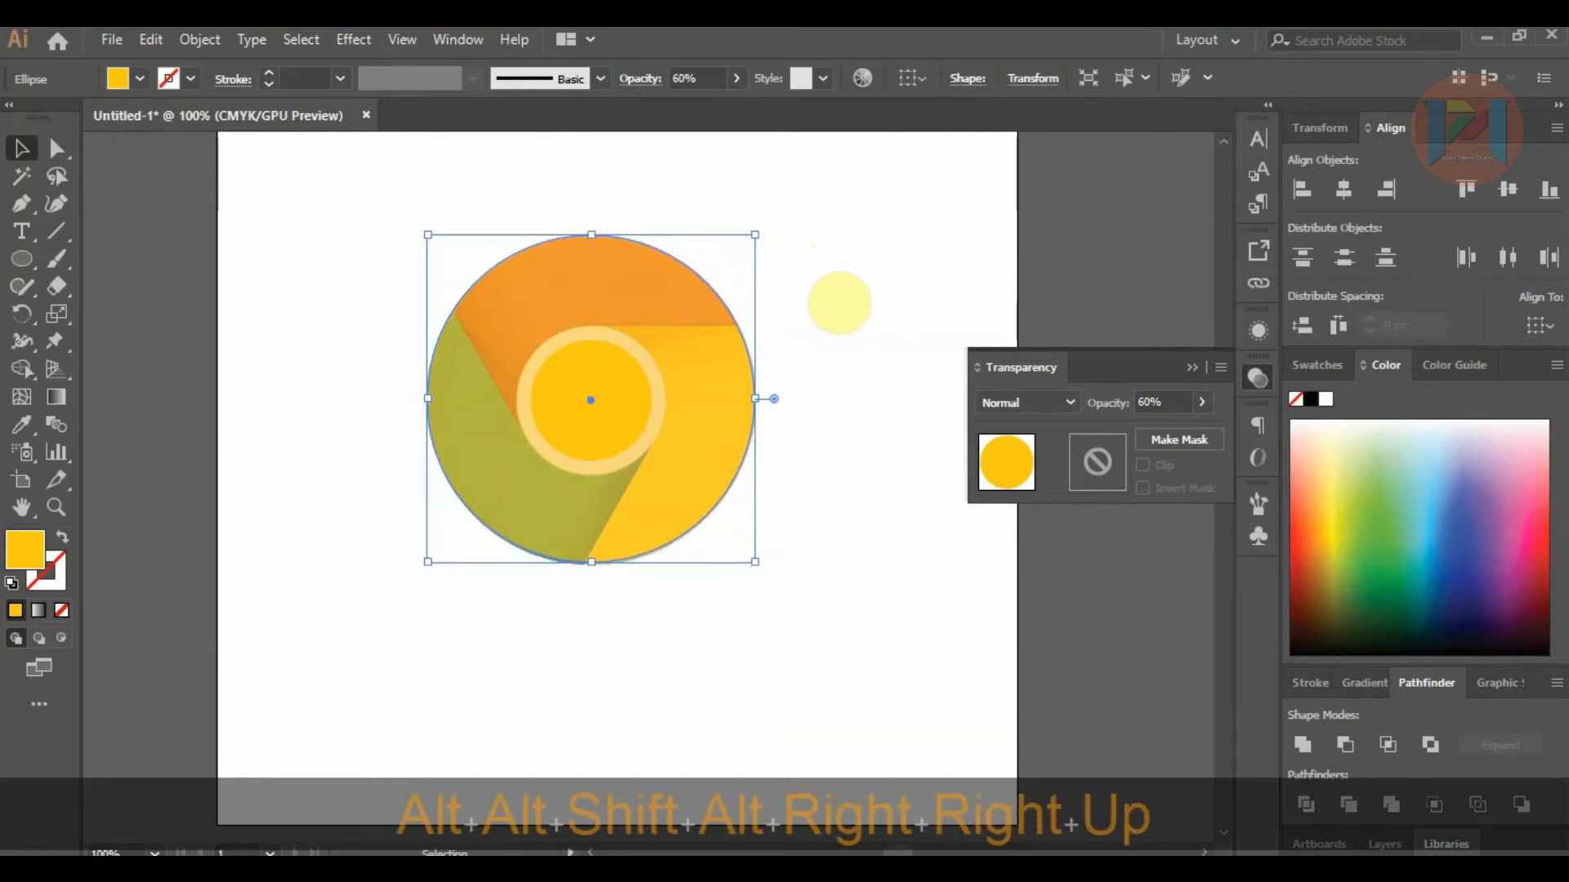
{"action": "left_click", "coordinate": [836, 299]}
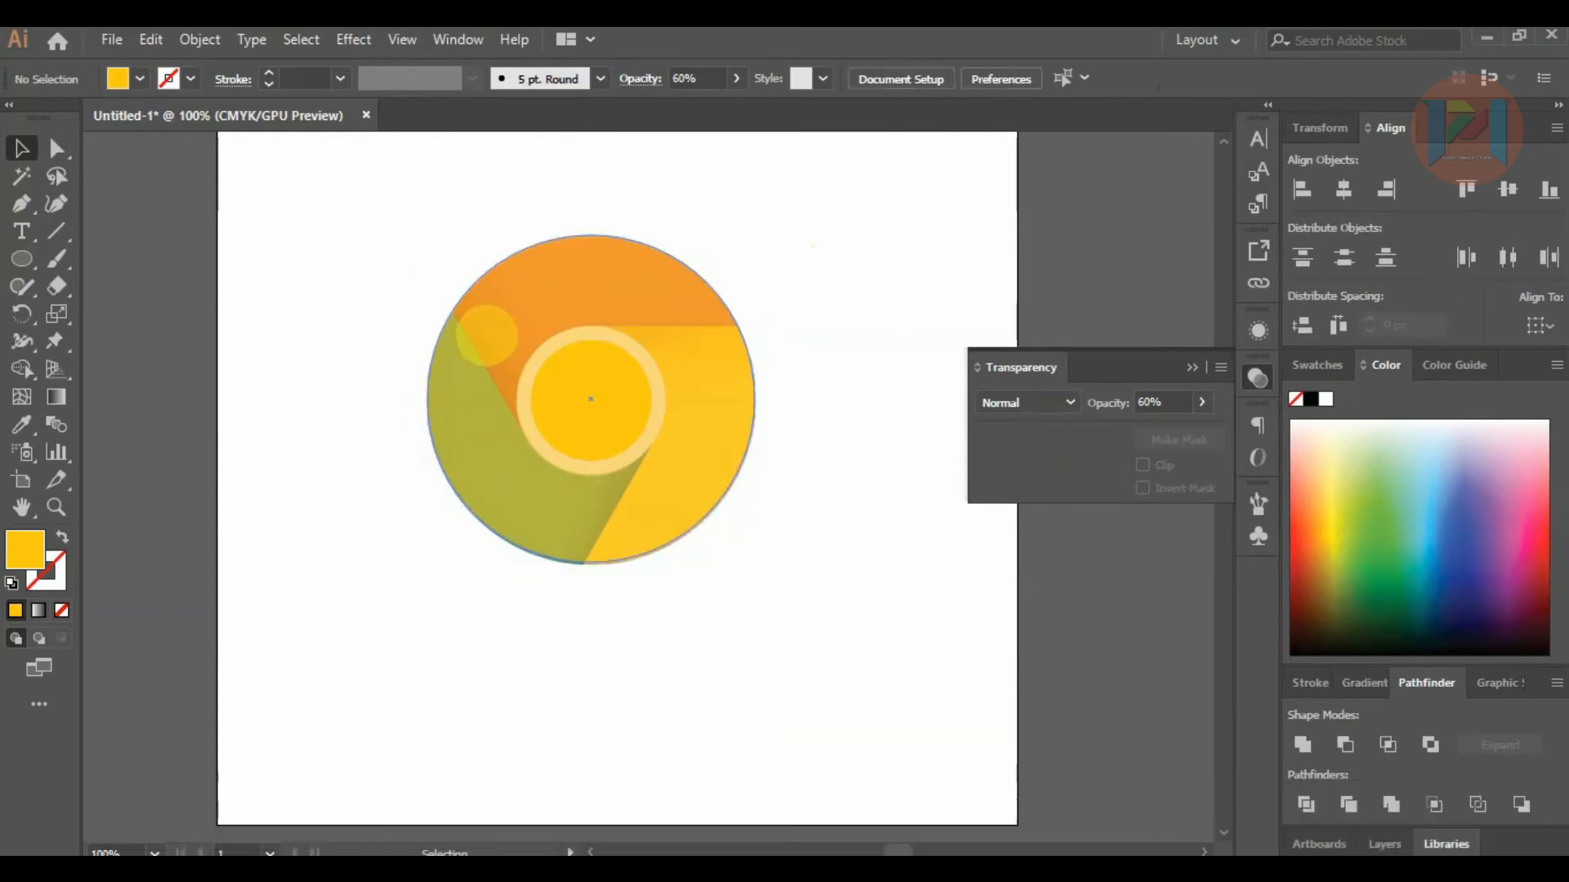
{"action": "scroll", "coordinate": [711, 418], "scroll_direction": "up", "scroll_amount": 1}
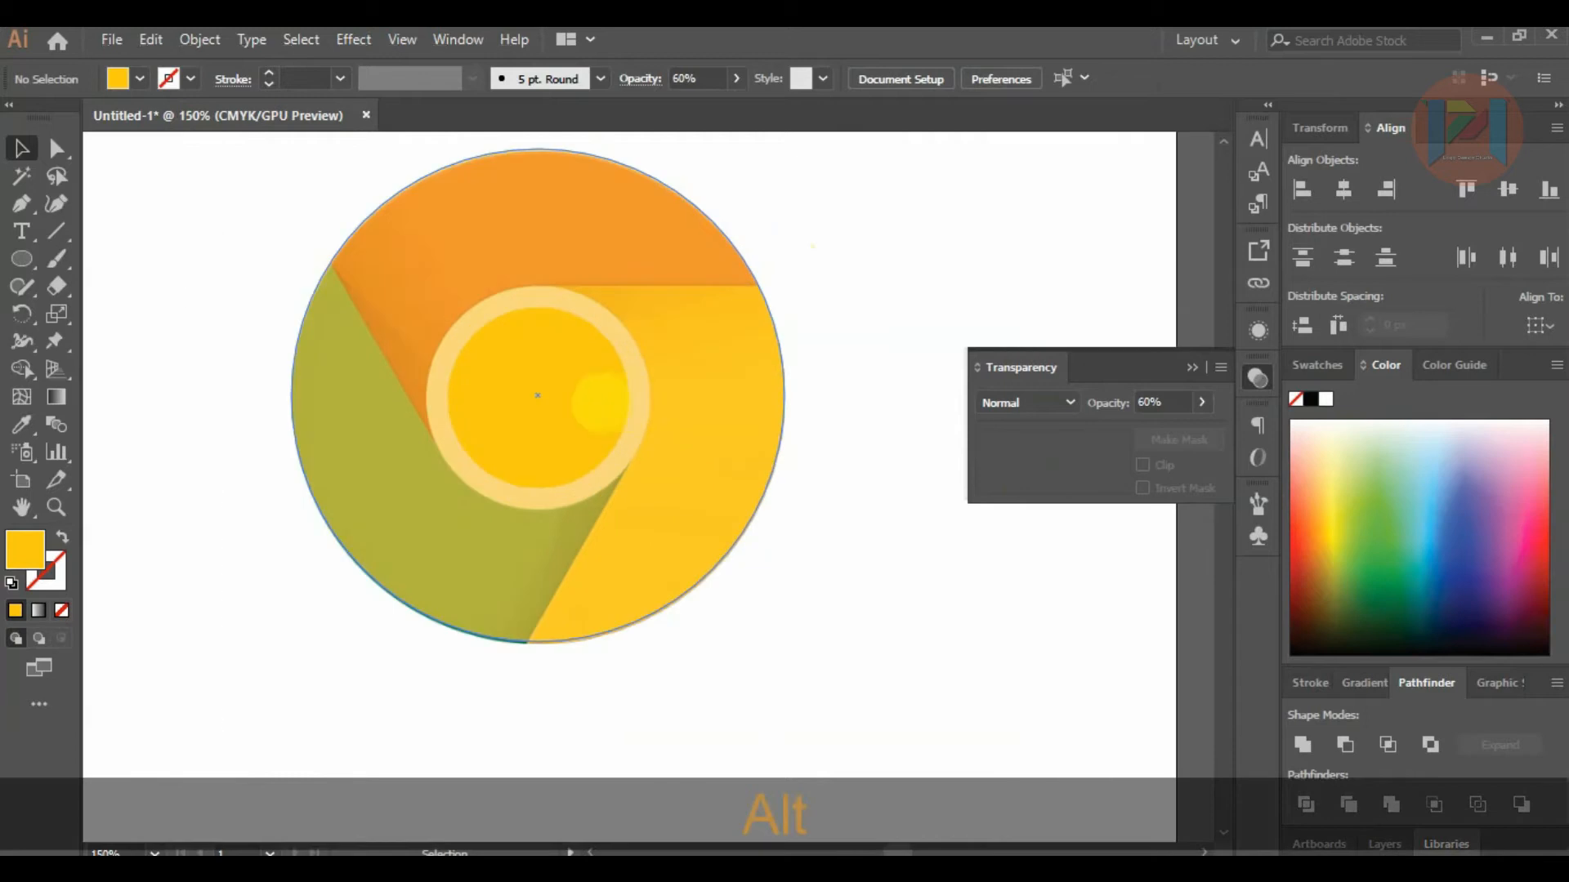
{"action": "scroll", "coordinate": [433, 356], "scroll_direction": "down", "scroll_amount": 1}
Draw a straight Pen line across the logo near the red-yellow boundary, with no fill and a blue-violet stroke.
{"action": "left_click", "coordinate": [555, 339]}
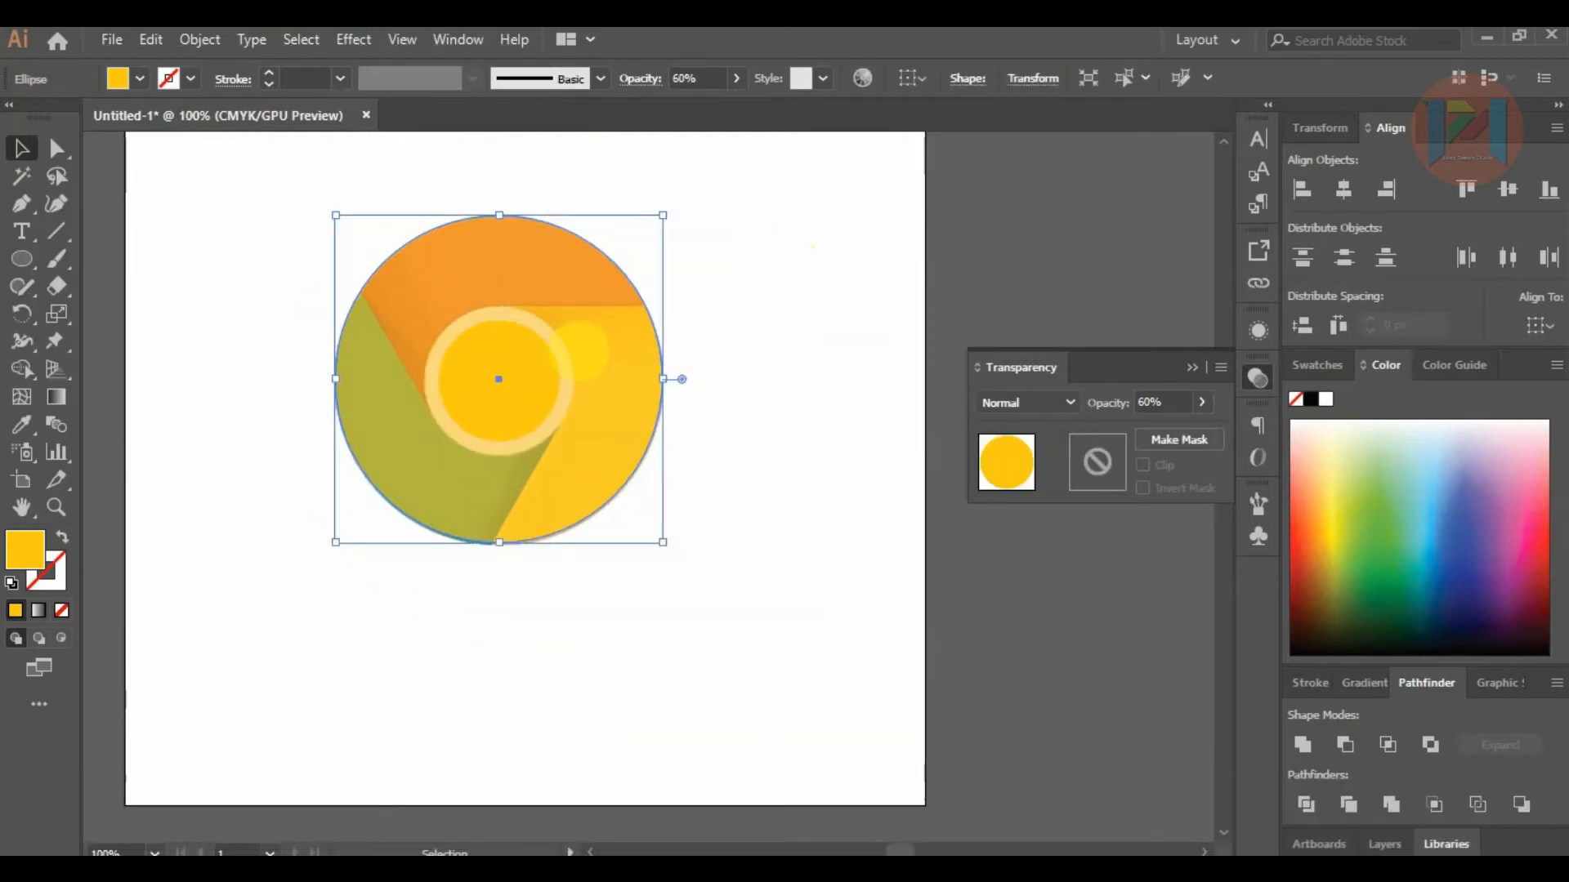
{"action": "scroll", "coordinate": [572, 339], "scroll_direction": "up", "scroll_amount": 1}
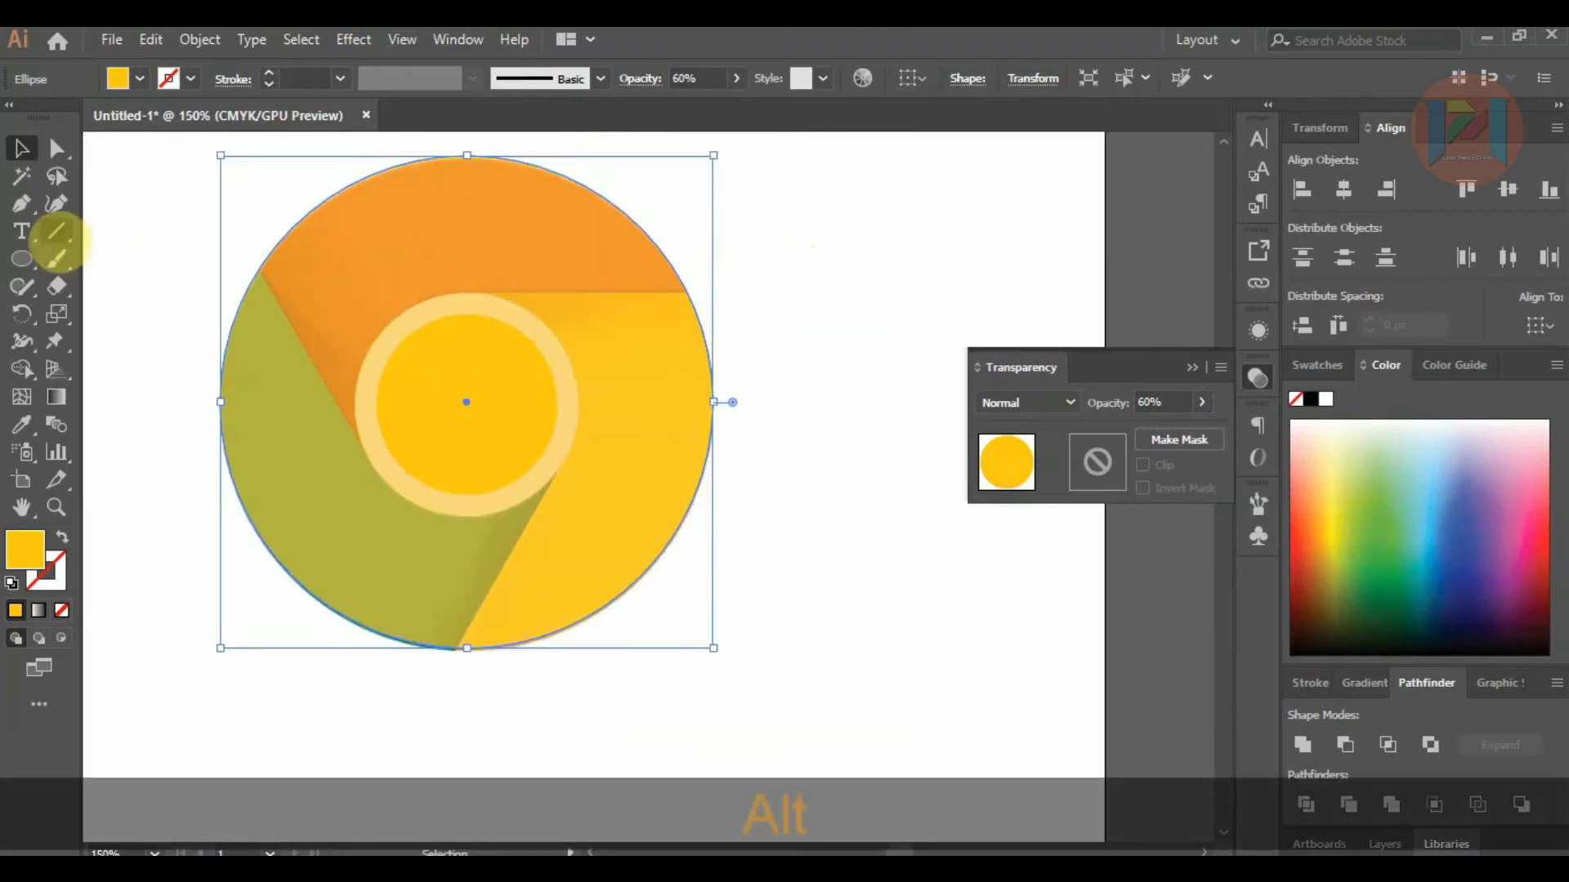
{"action": "left_click", "coordinate": [20, 205]}
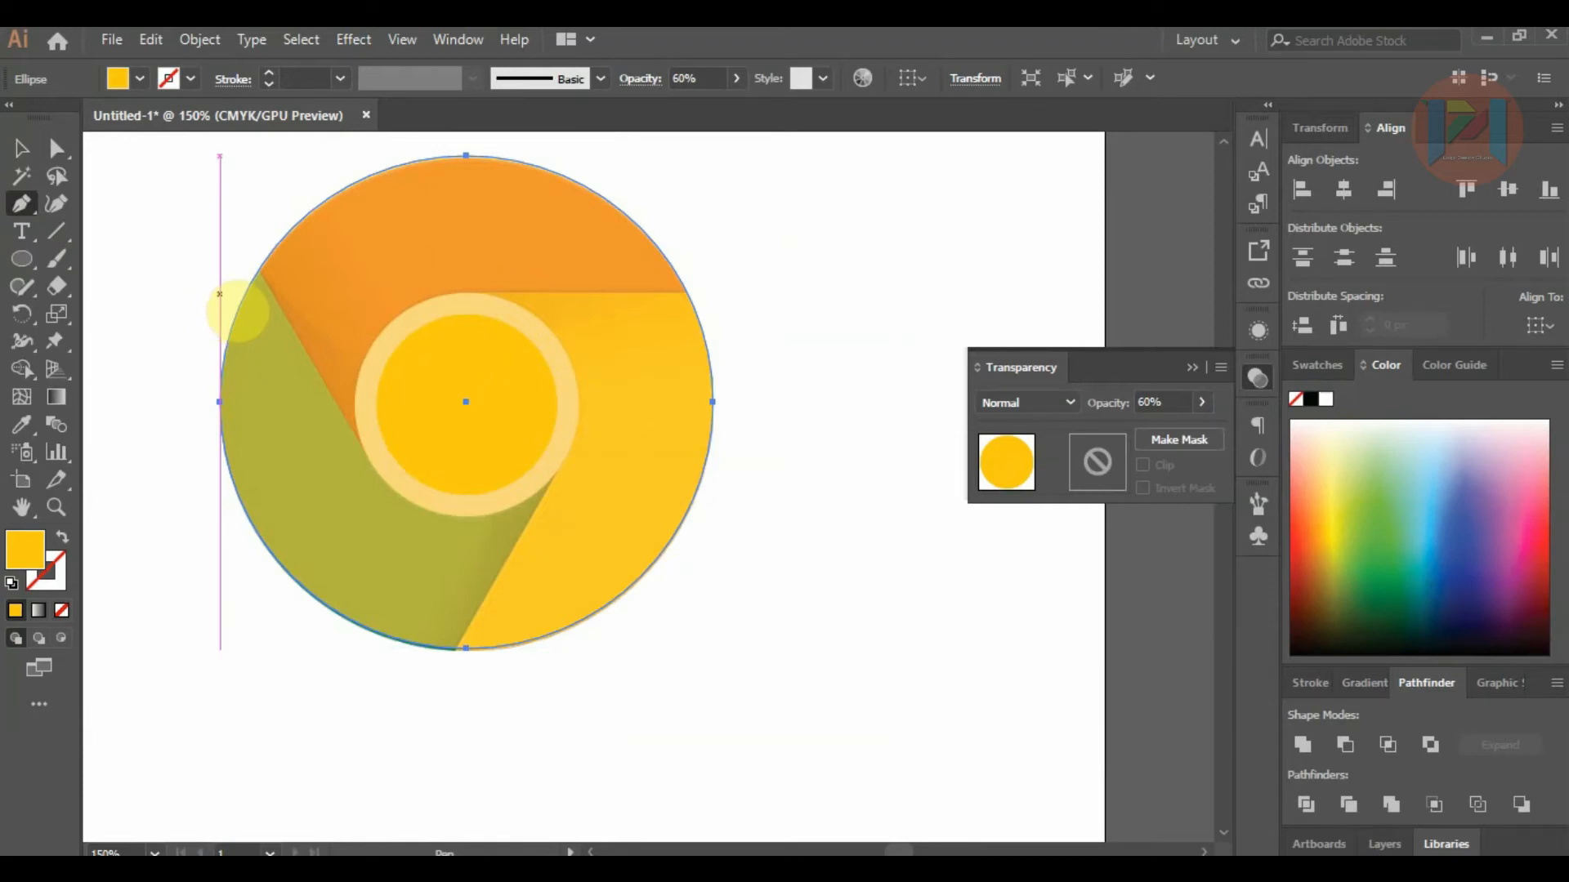
{"action": "left_click", "coordinate": [196, 330]}
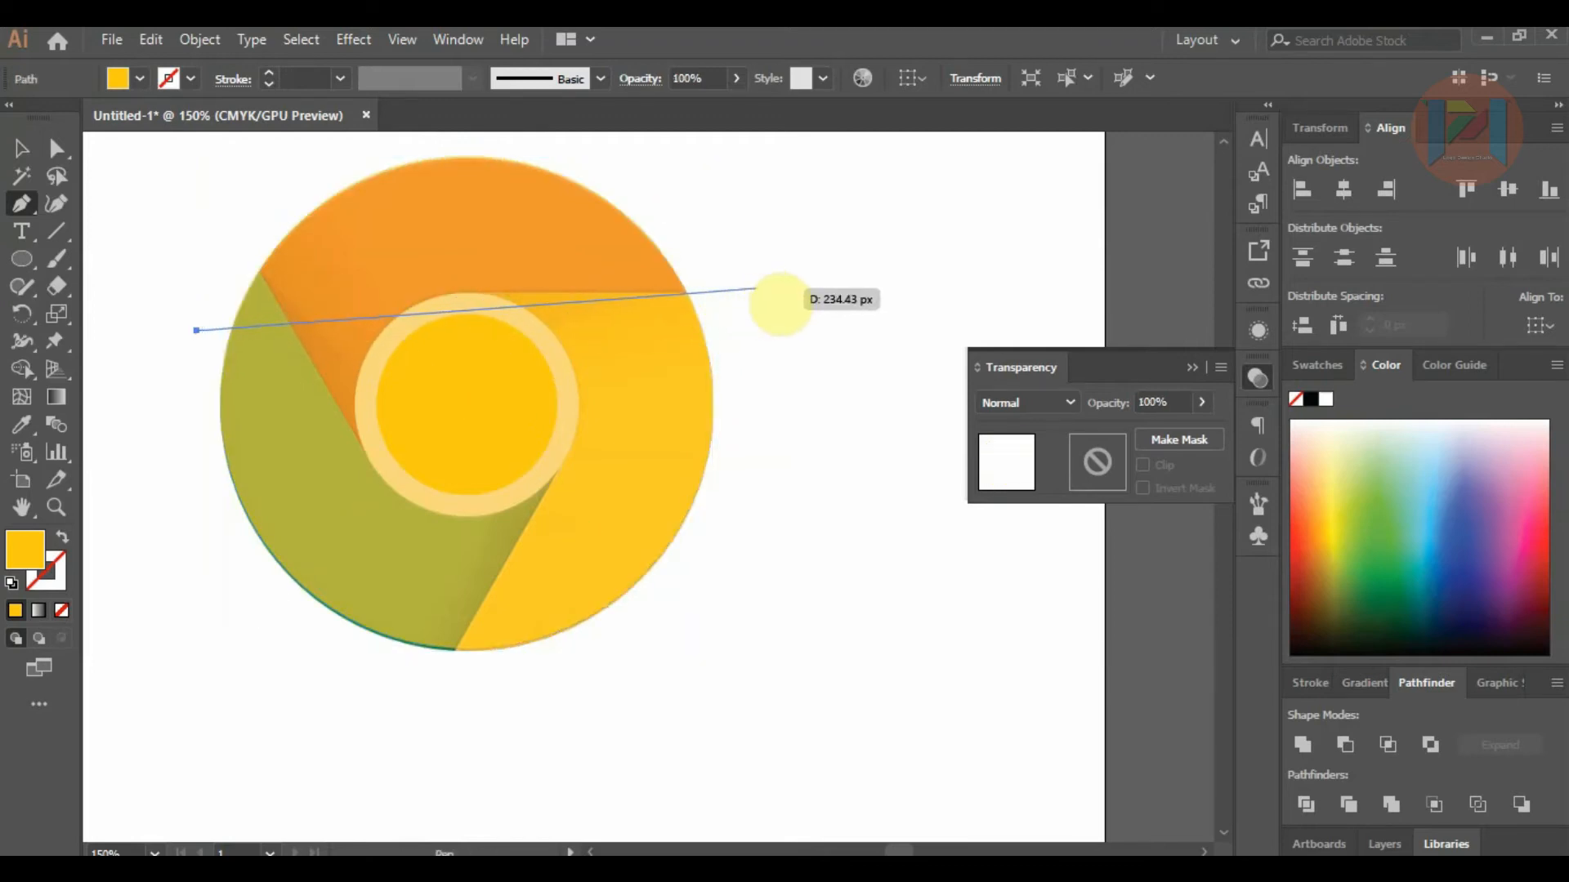
{"action": "left_click", "coordinate": [769, 287]}
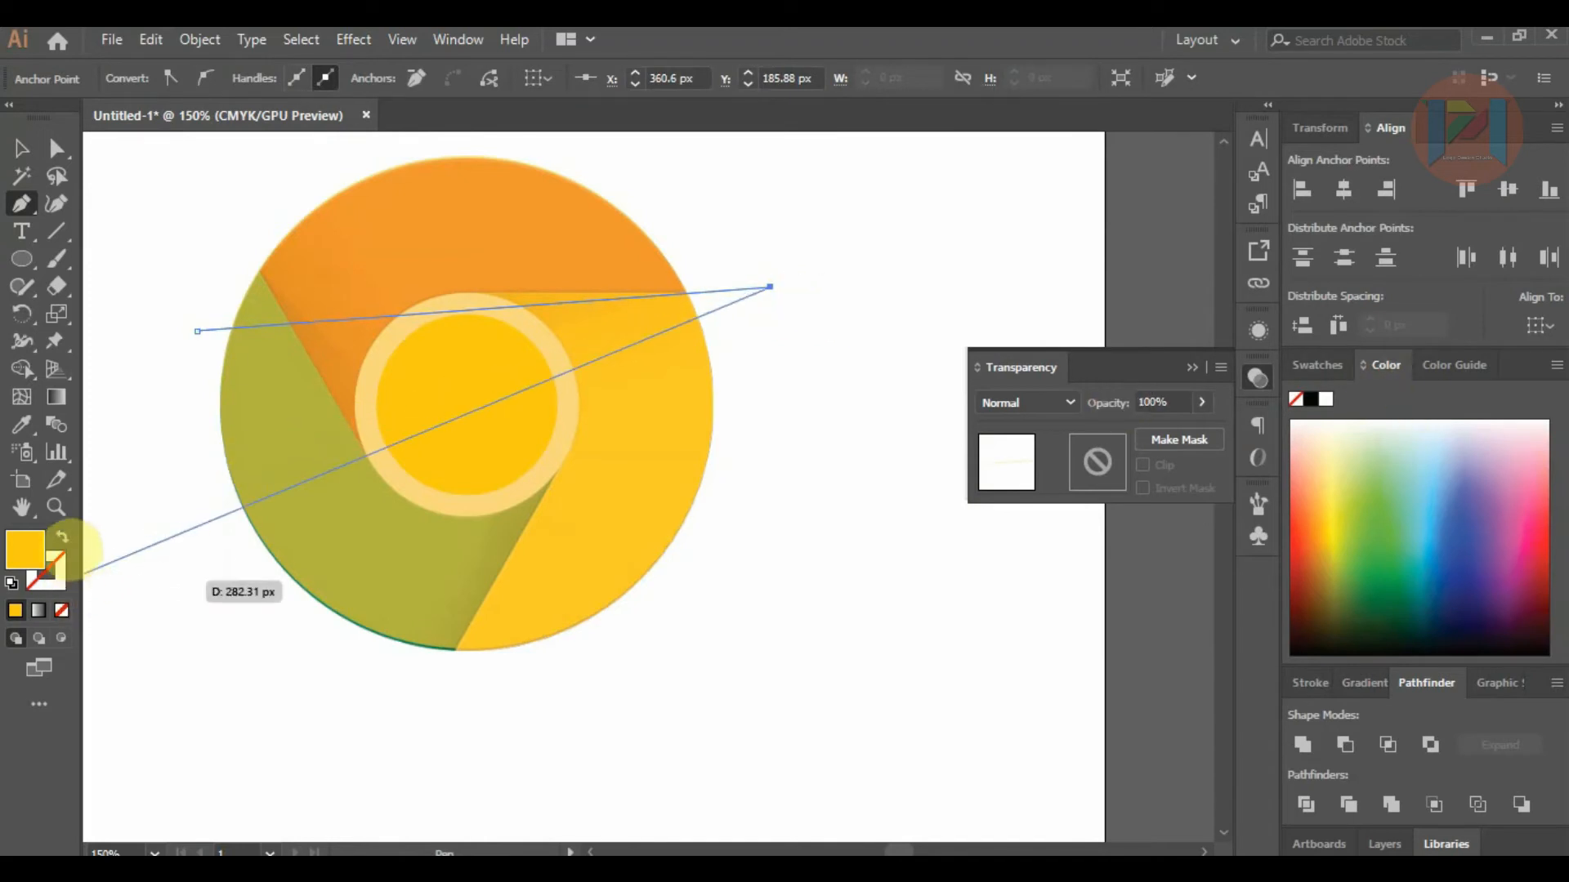
{"action": "left_click", "coordinate": [62, 536]}
{"action": "left_click", "coordinate": [1488, 509]}
Adjust the line's endpoints so it runs horizontally along the red-yellow boundary, touching the top of the white ring.
{"action": "left_click", "coordinate": [56, 148]}
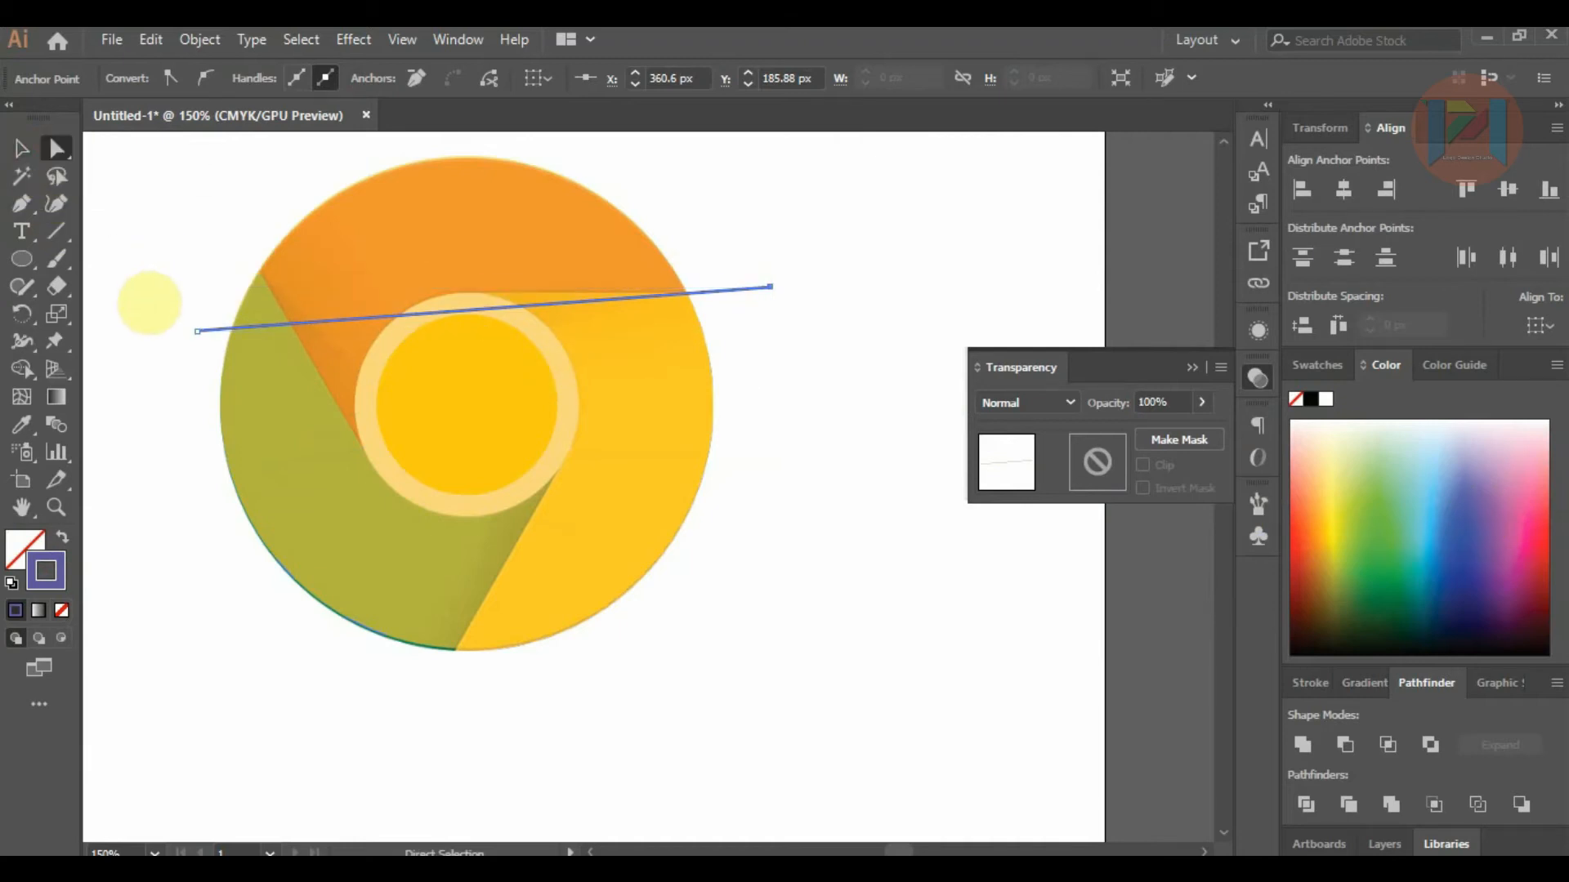
{"action": "scroll", "coordinate": [181, 317], "scroll_direction": "up", "scroll_amount": 1}
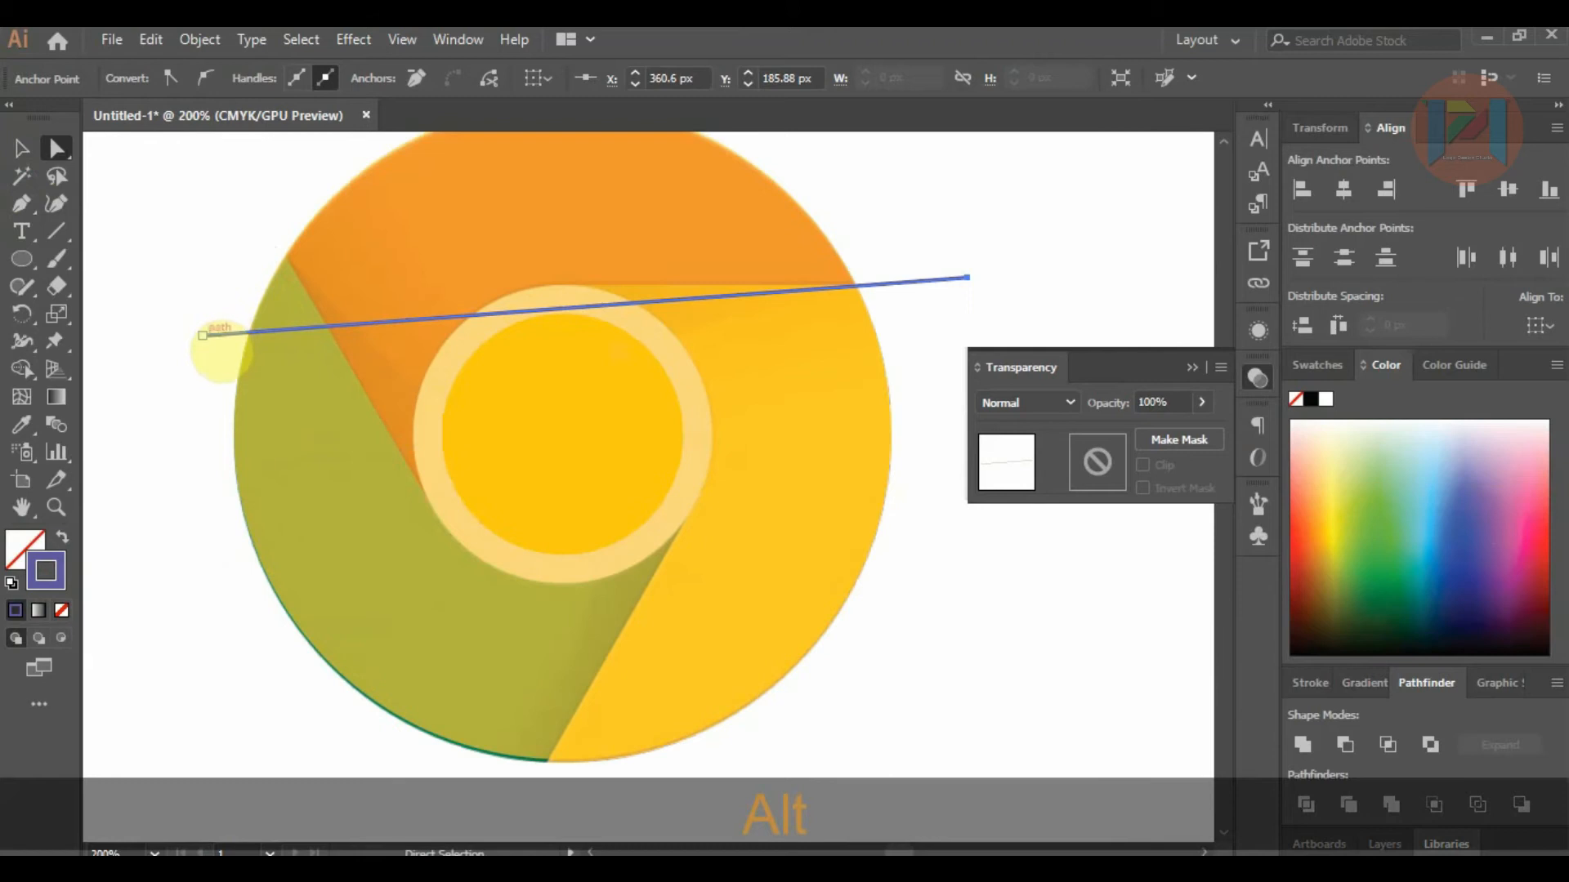
{"action": "left_click_drag", "start_coordinate": [202, 335], "coordinate": [200, 291]}
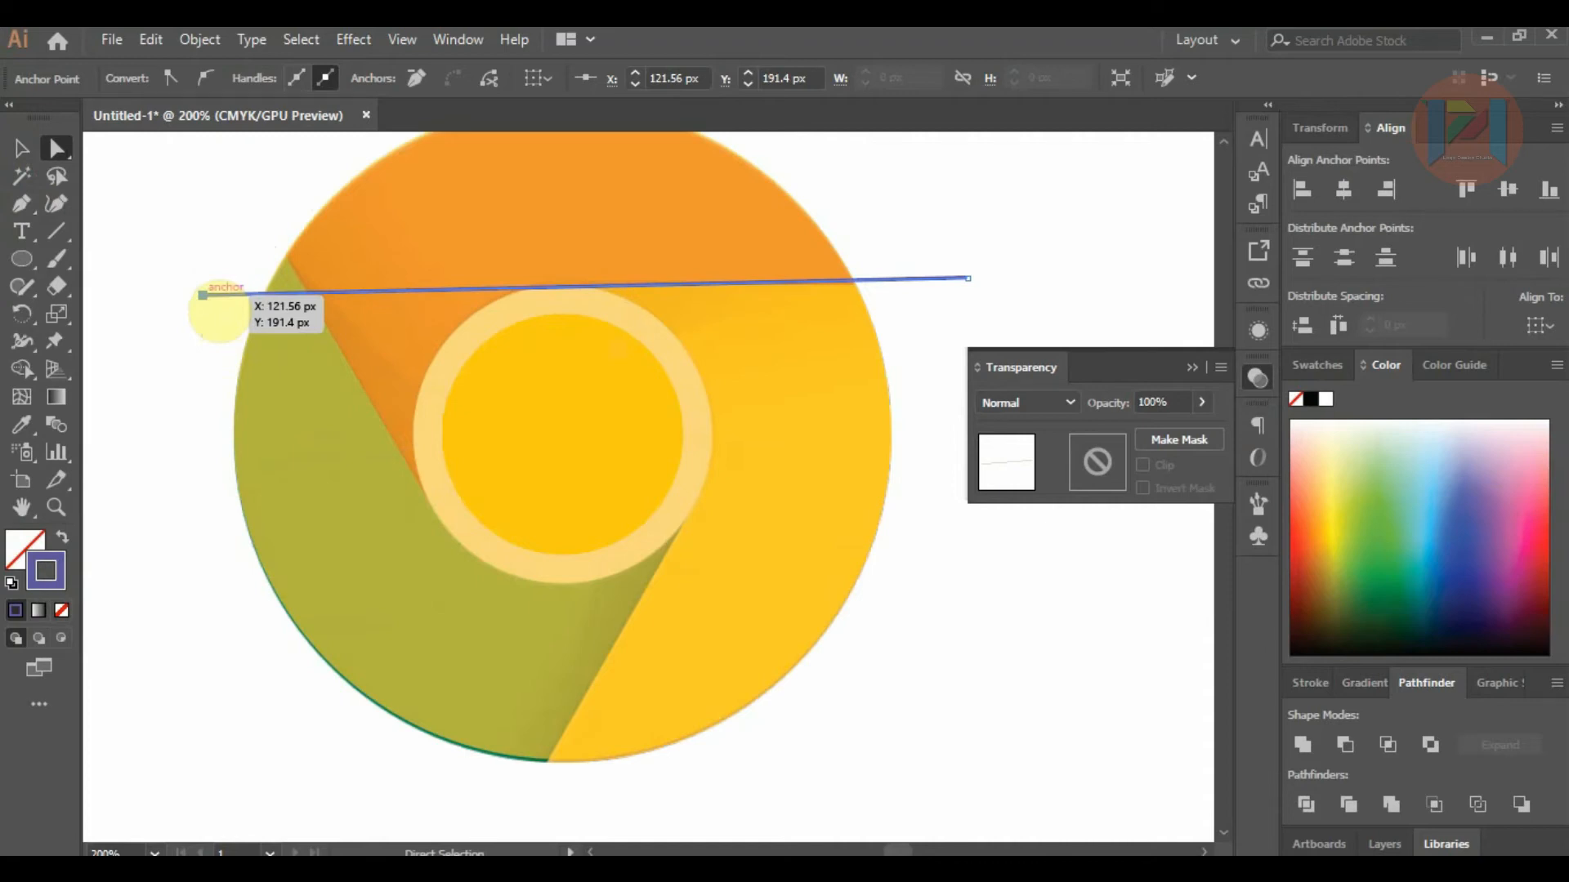
{"action": "scroll", "coordinate": [991, 274], "scroll_direction": "up", "scroll_amount": 2}
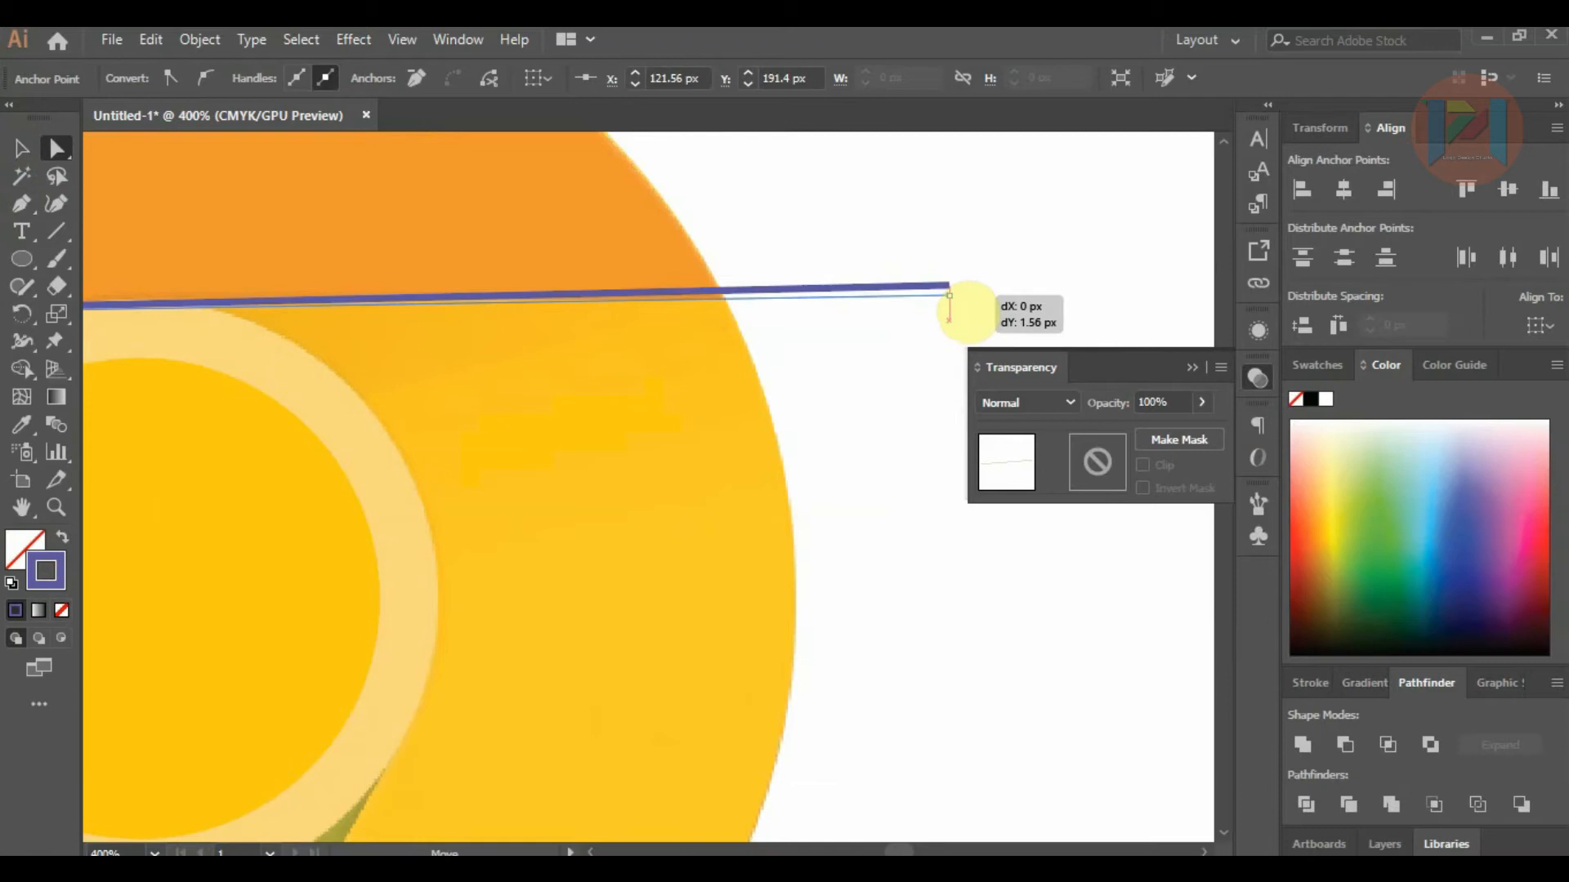
{"action": "left_click_drag", "start_coordinate": [947, 285], "coordinate": [948, 290]}
{"action": "scroll", "coordinate": [805, 323], "scroll_direction": "down", "scroll_amount": 2}
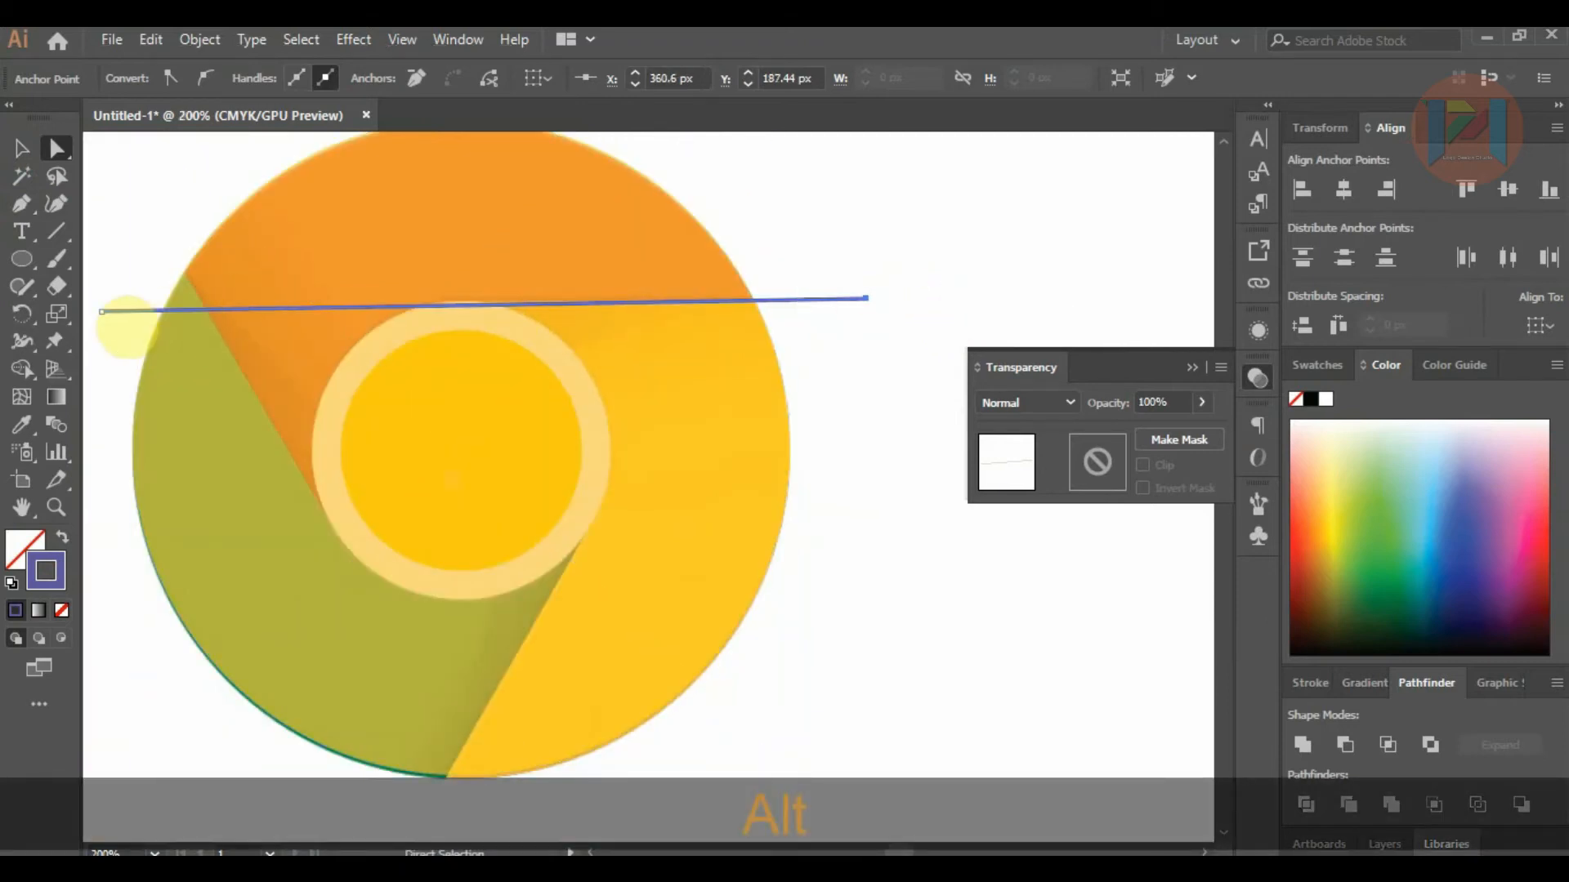
{"action": "left_click_drag", "start_coordinate": [101, 311], "coordinate": [221, 296]}
{"action": "left_click", "coordinate": [207, 266]}
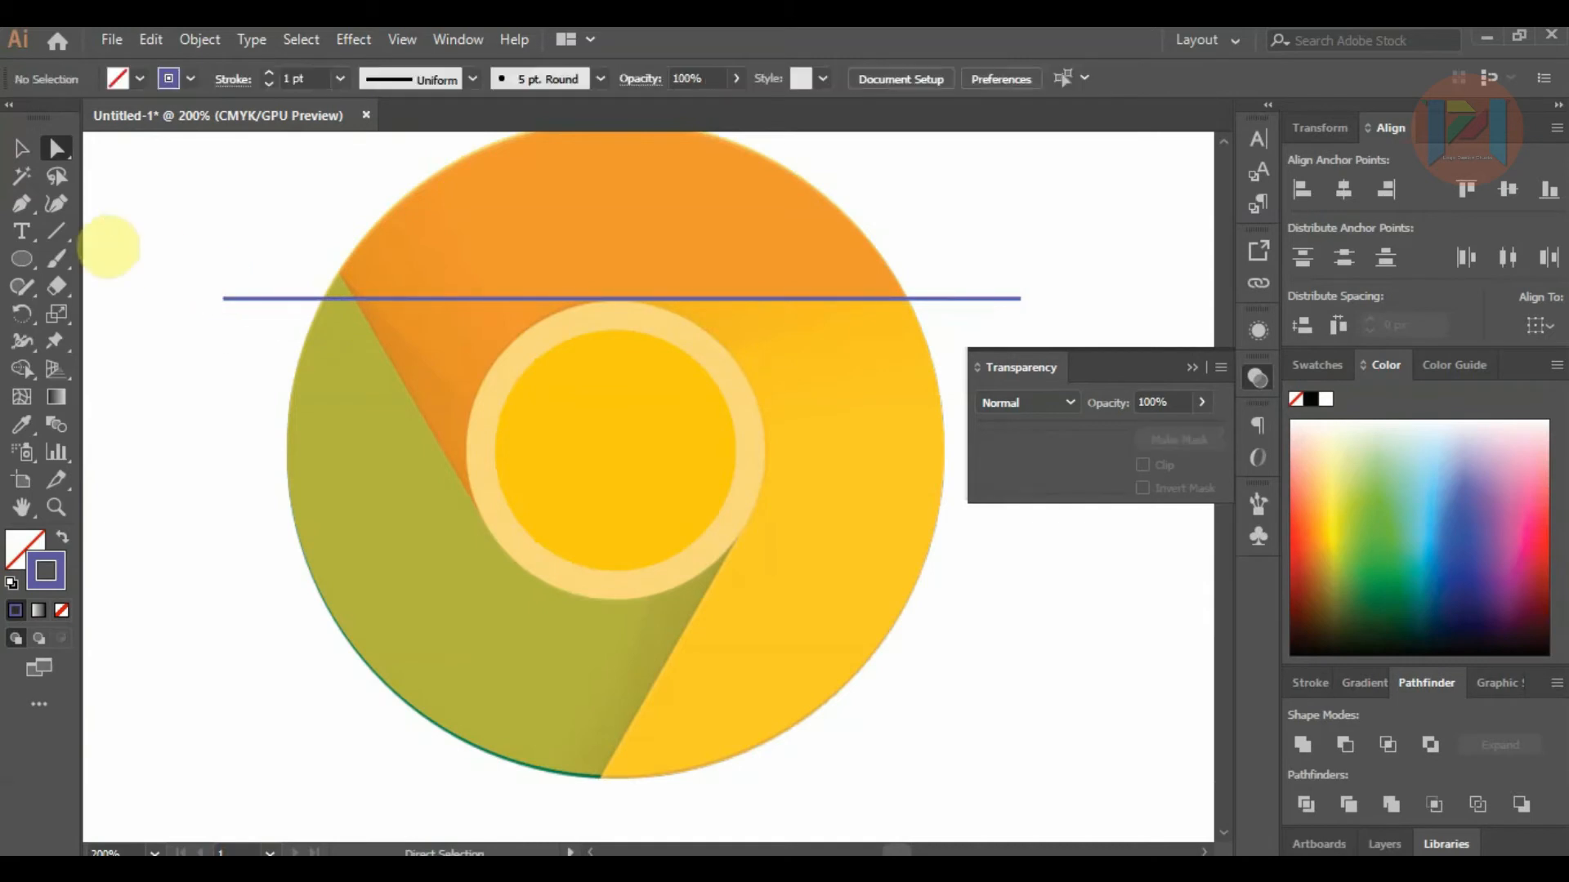
Duplicate the horizontal line just below itself and rotate the copy by 45°.
{"action": "scroll", "coordinate": [105, 239], "scroll_direction": "down", "scroll_amount": 2}
{"action": "left_click", "coordinate": [546, 263]}
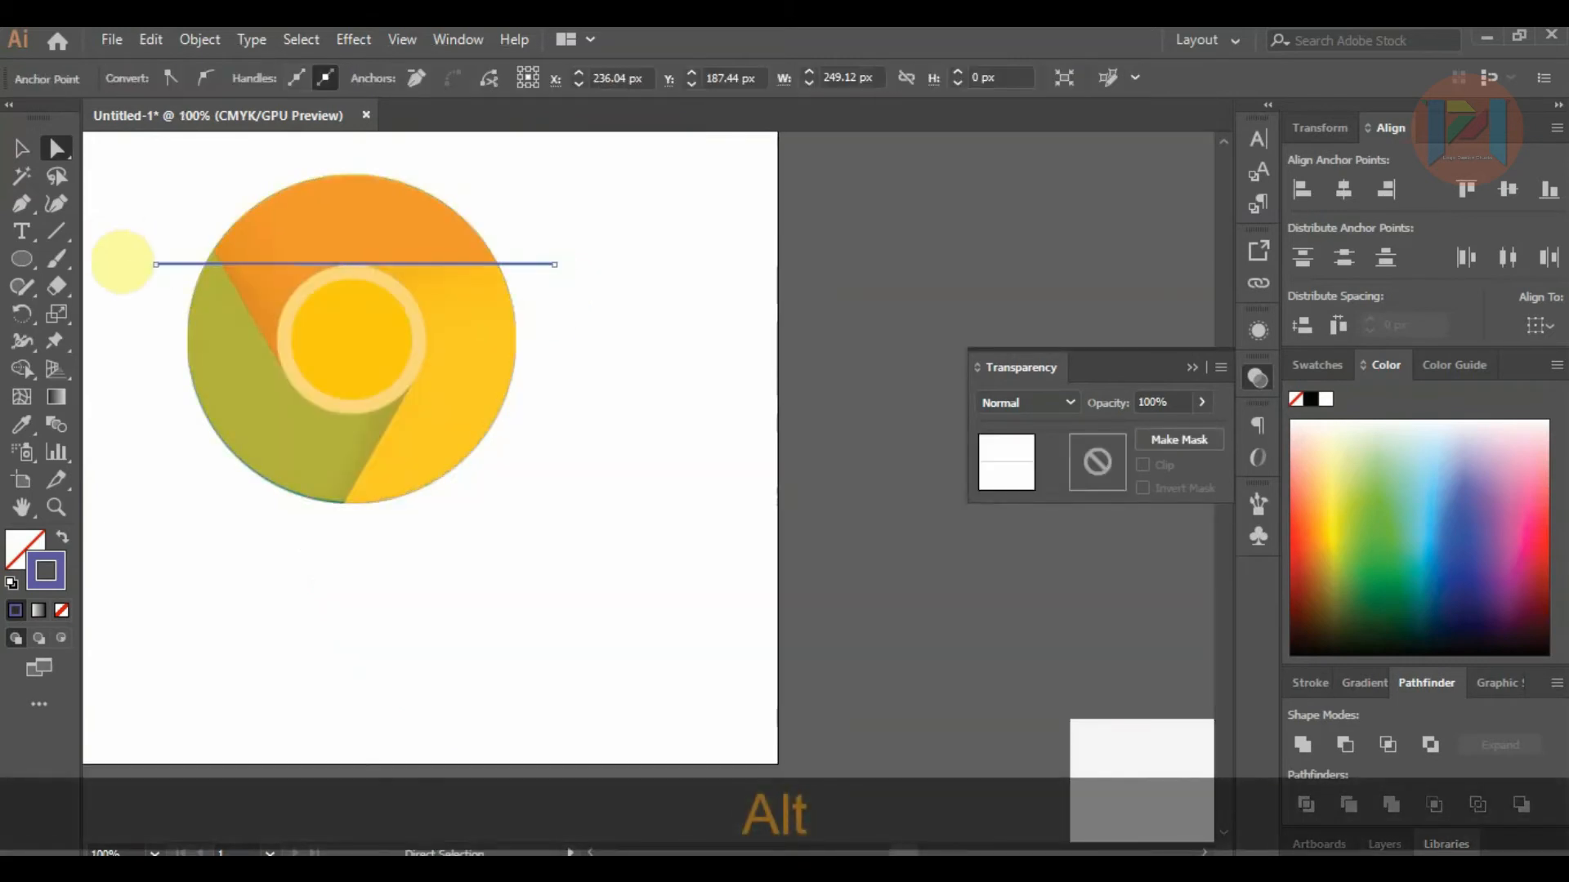
{"action": "scroll", "coordinate": [122, 255], "scroll_direction": "up", "scroll_amount": 1}
{"action": "left_click_drag", "start_coordinate": [725, 273], "coordinate": [725, 317]}
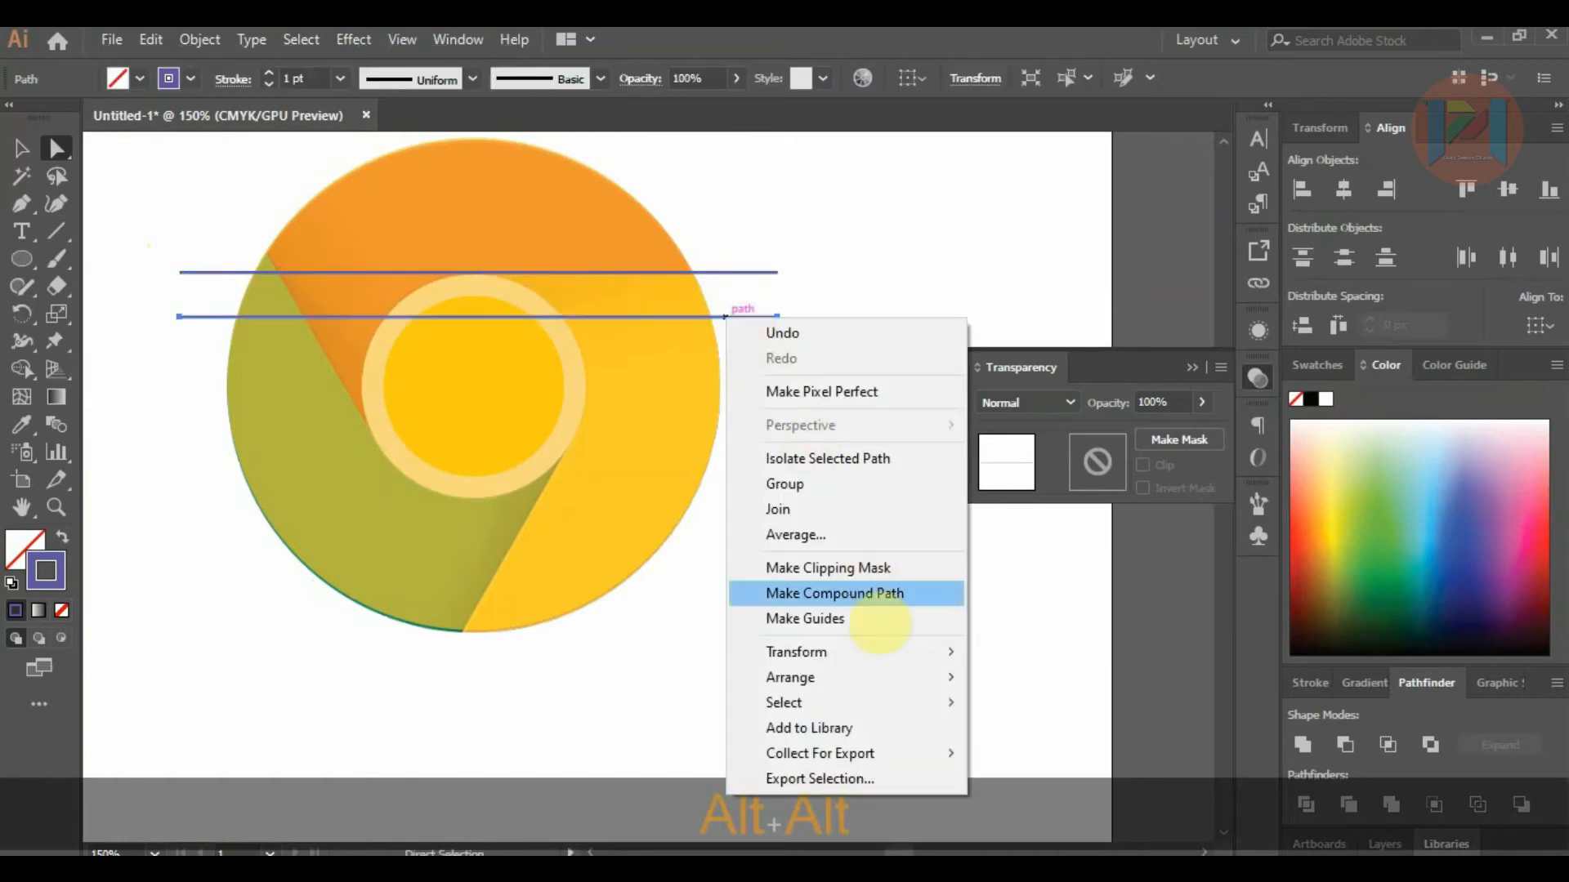
{"action": "mouse_move", "coordinate": [881, 654]}
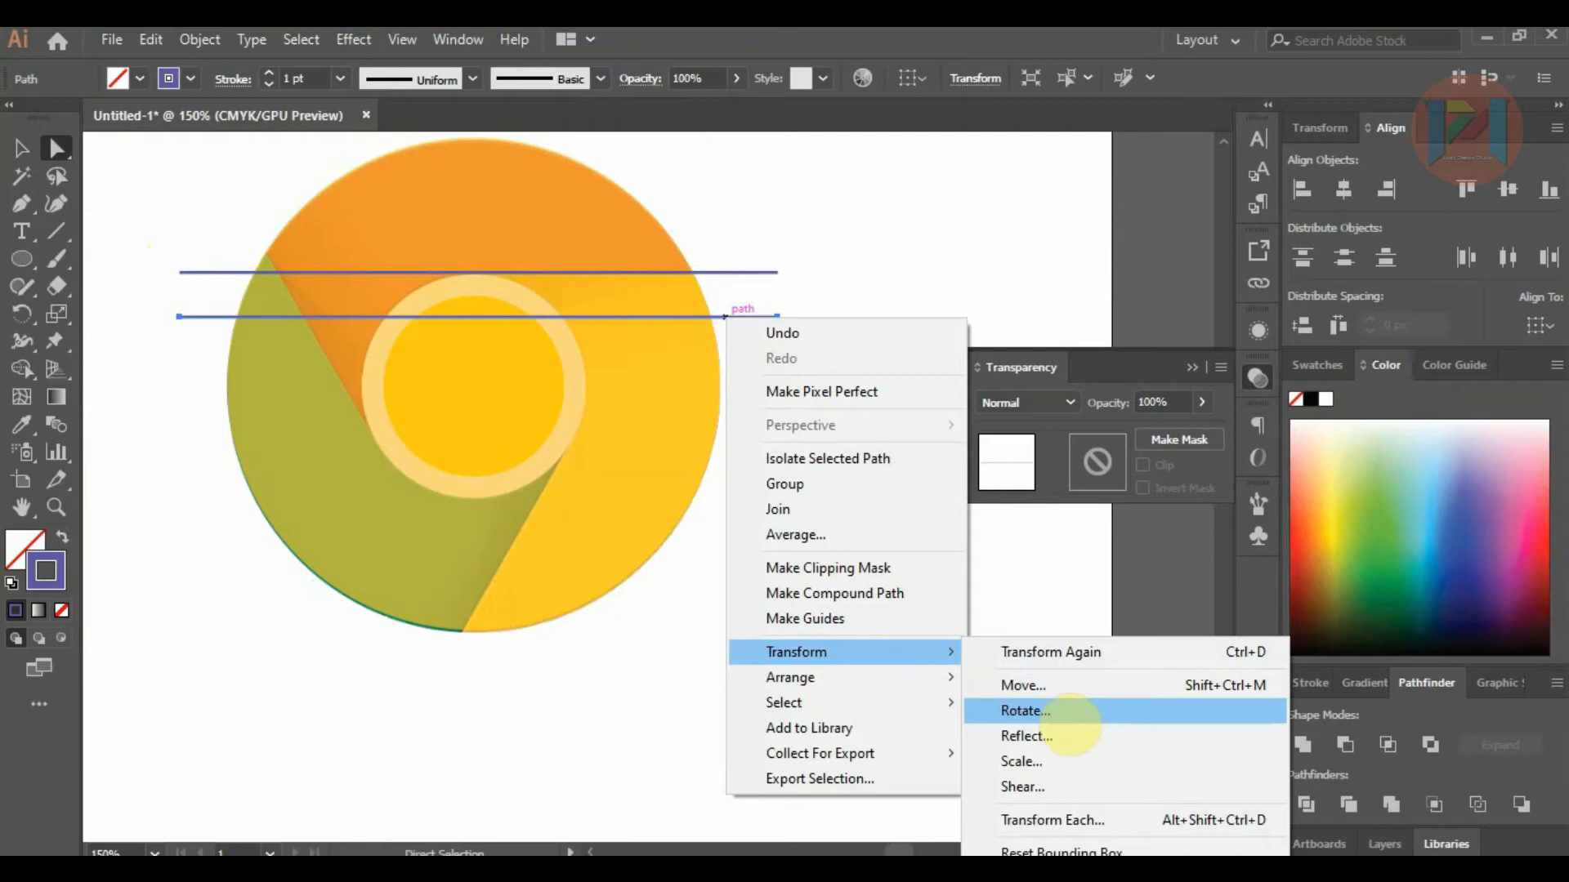
{"action": "left_click", "coordinate": [1054, 711]}
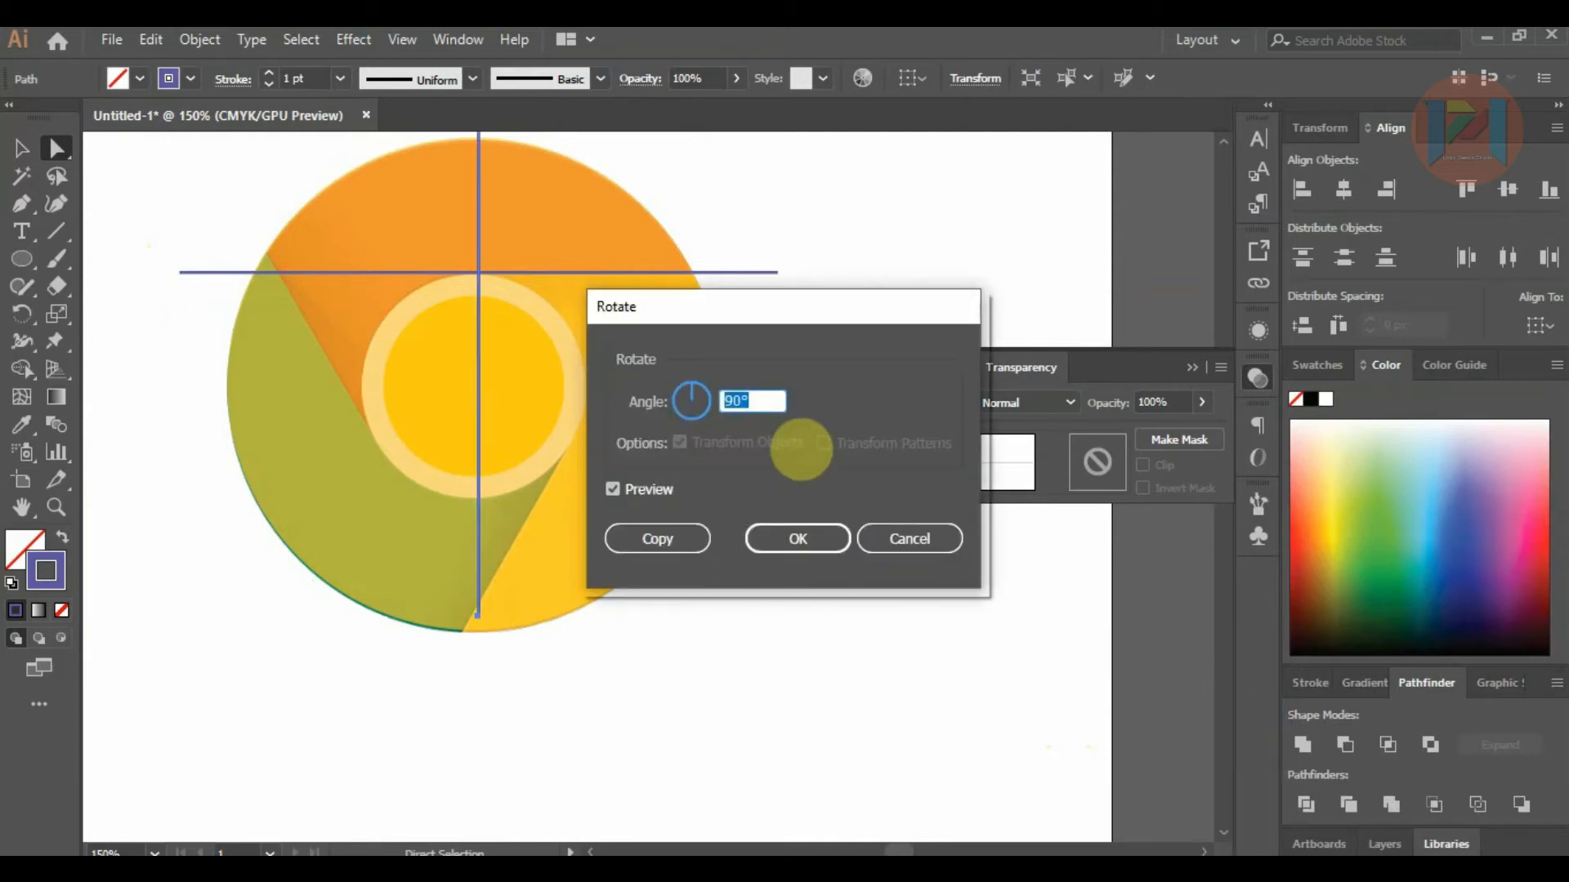
{"action": "type", "text": "45"}
{"action": "left_click", "coordinate": [649, 488]}
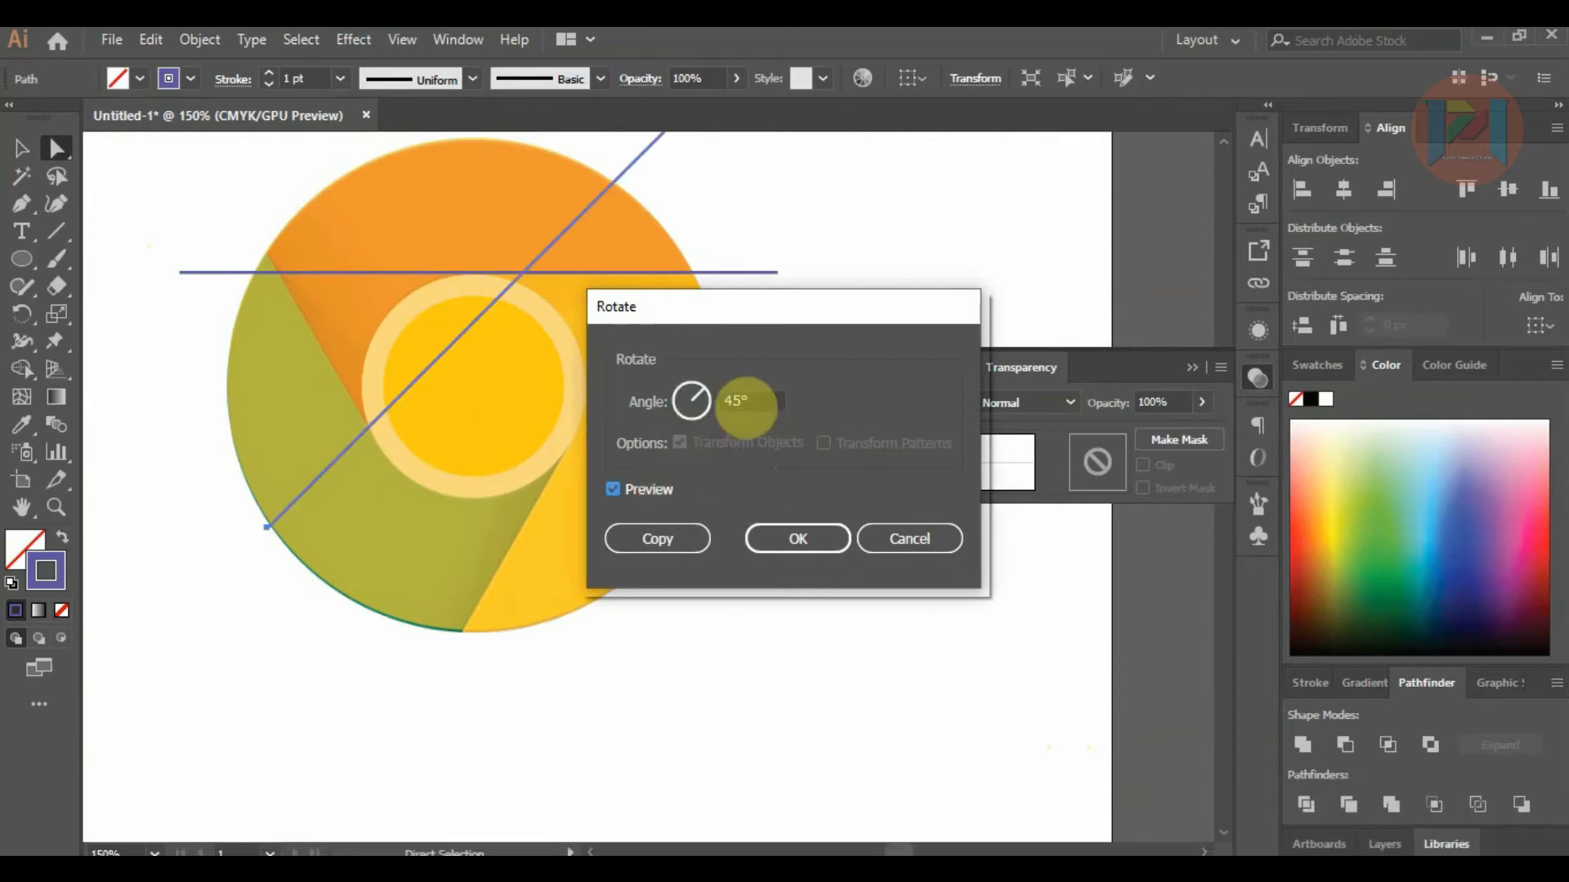
{"action": "left_click", "coordinate": [813, 540]}
Move the diagonal line to the green-yellow boundary and adjust its endpoints to follow that edge past the circle.
{"action": "left_click_drag", "start_coordinate": [519, 276], "coordinate": [578, 515]}
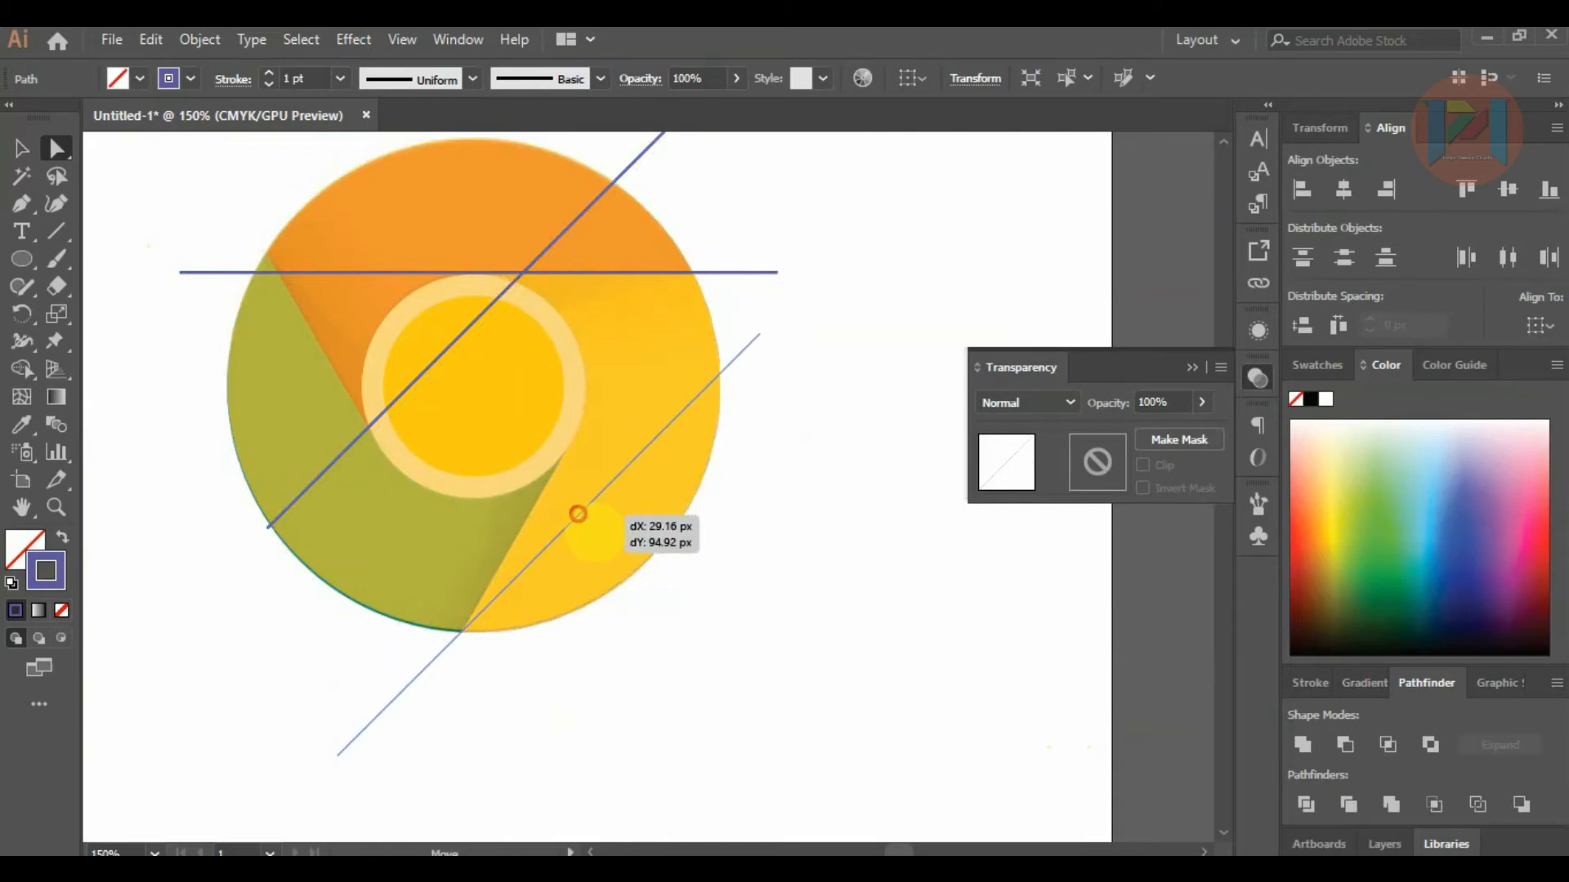
{"action": "left_click", "coordinate": [760, 333]}
{"action": "left_click_drag", "start_coordinate": [760, 334], "coordinate": [749, 178]}
{"action": "left_click_drag", "start_coordinate": [338, 755], "coordinate": [376, 763]}
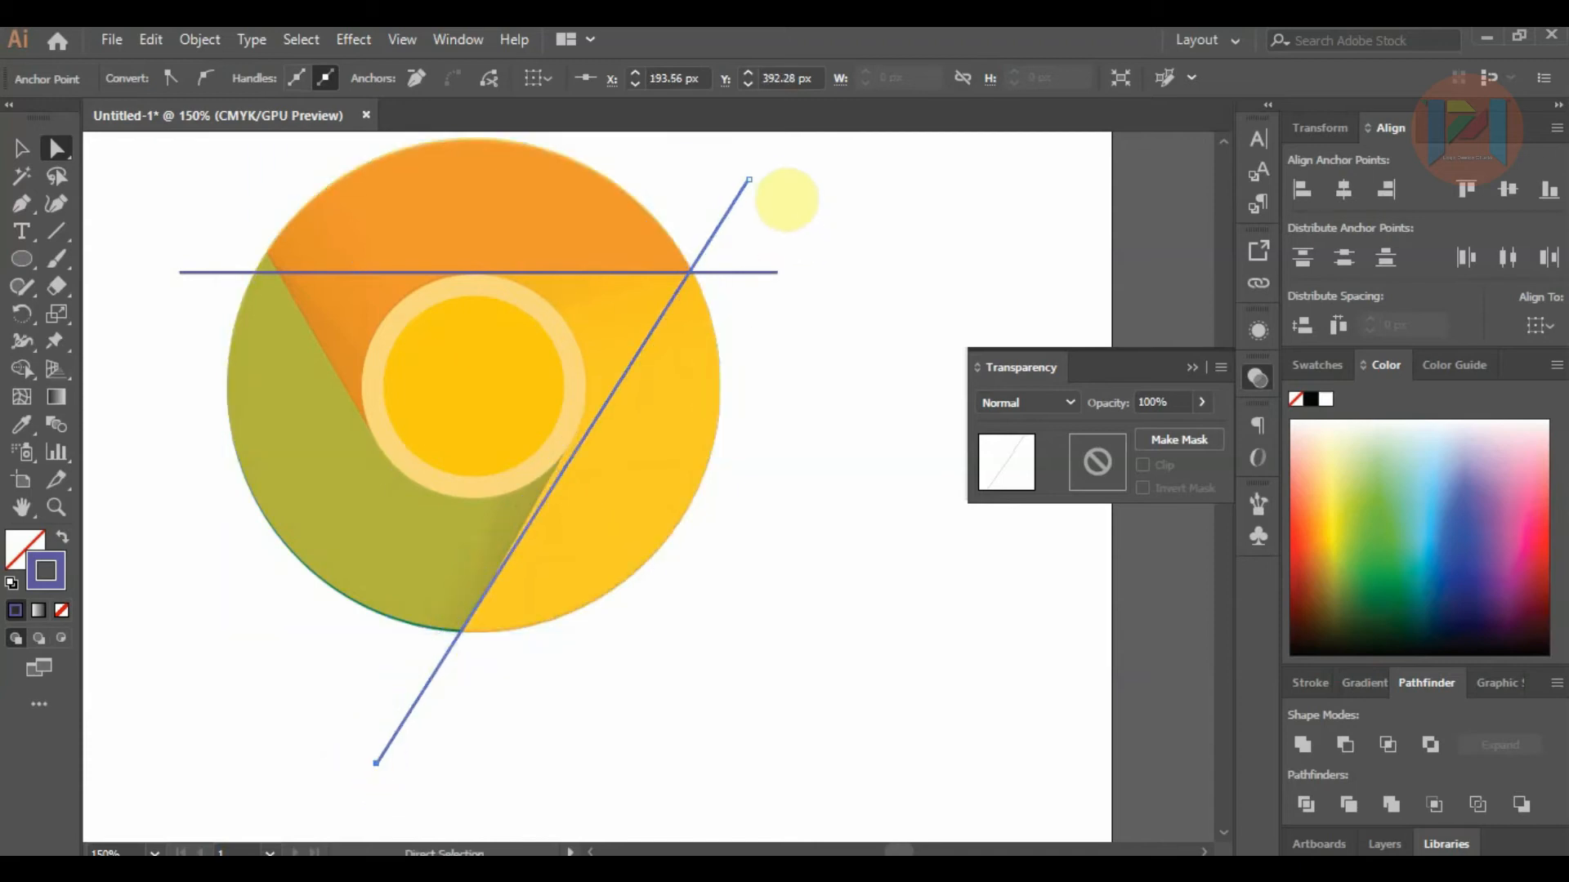
{"action": "left_click_drag", "start_coordinate": [748, 178], "coordinate": [735, 166]}
{"action": "left_click_drag", "start_coordinate": [375, 762], "coordinate": [379, 769]}
{"action": "left_click", "coordinate": [764, 666]}
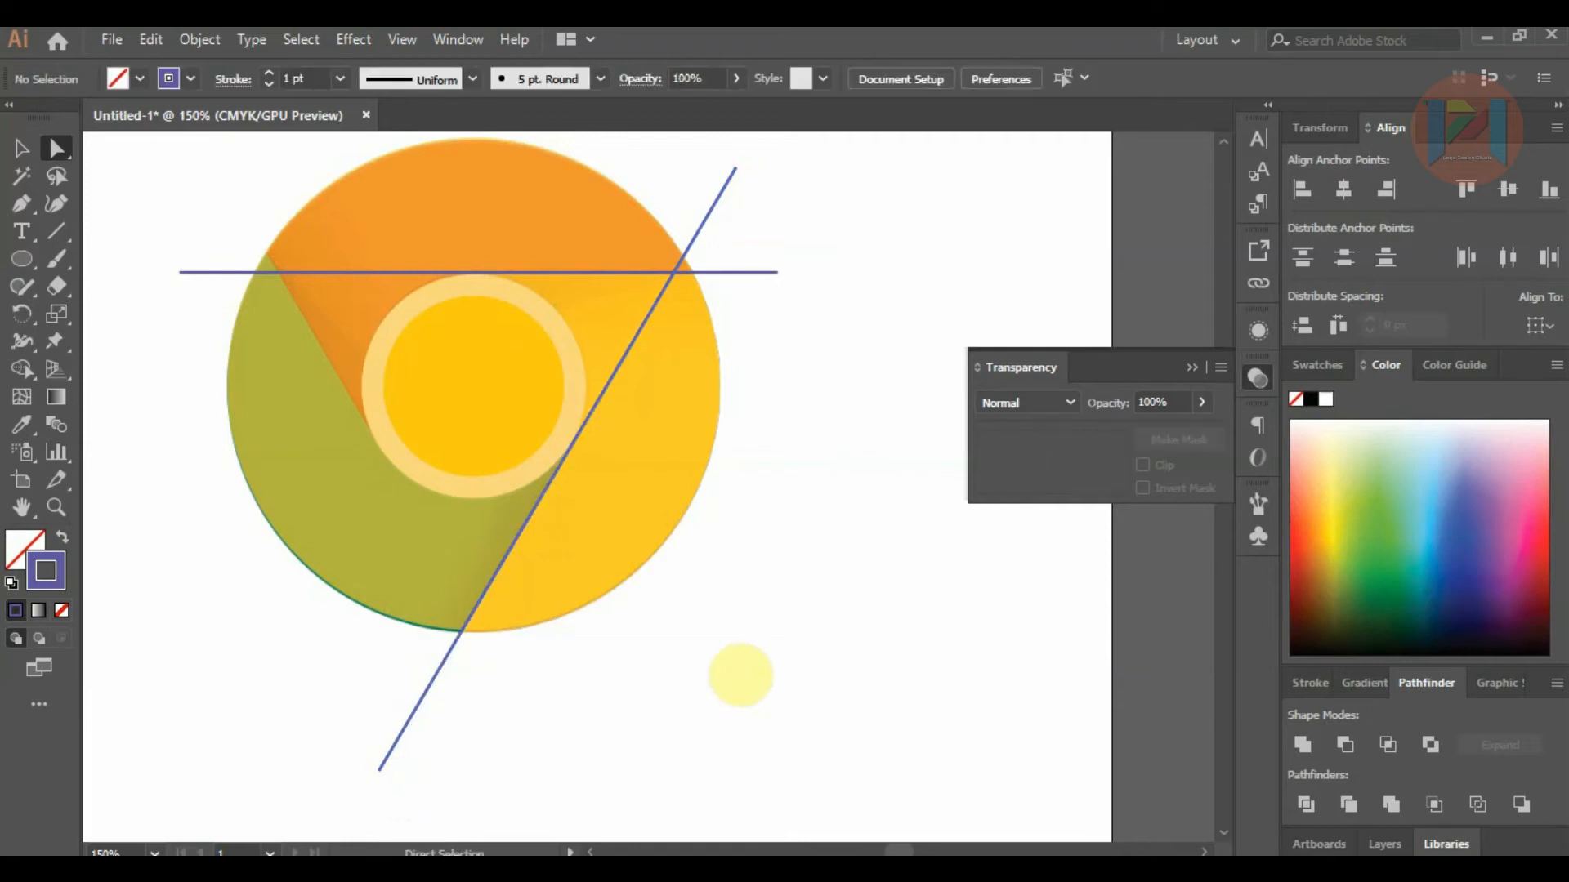
Duplicate the diagonal line on the green-yellow boundary slightly beside itself and rotate the copy by 56°.
{"action": "left_click", "coordinate": [420, 690]}
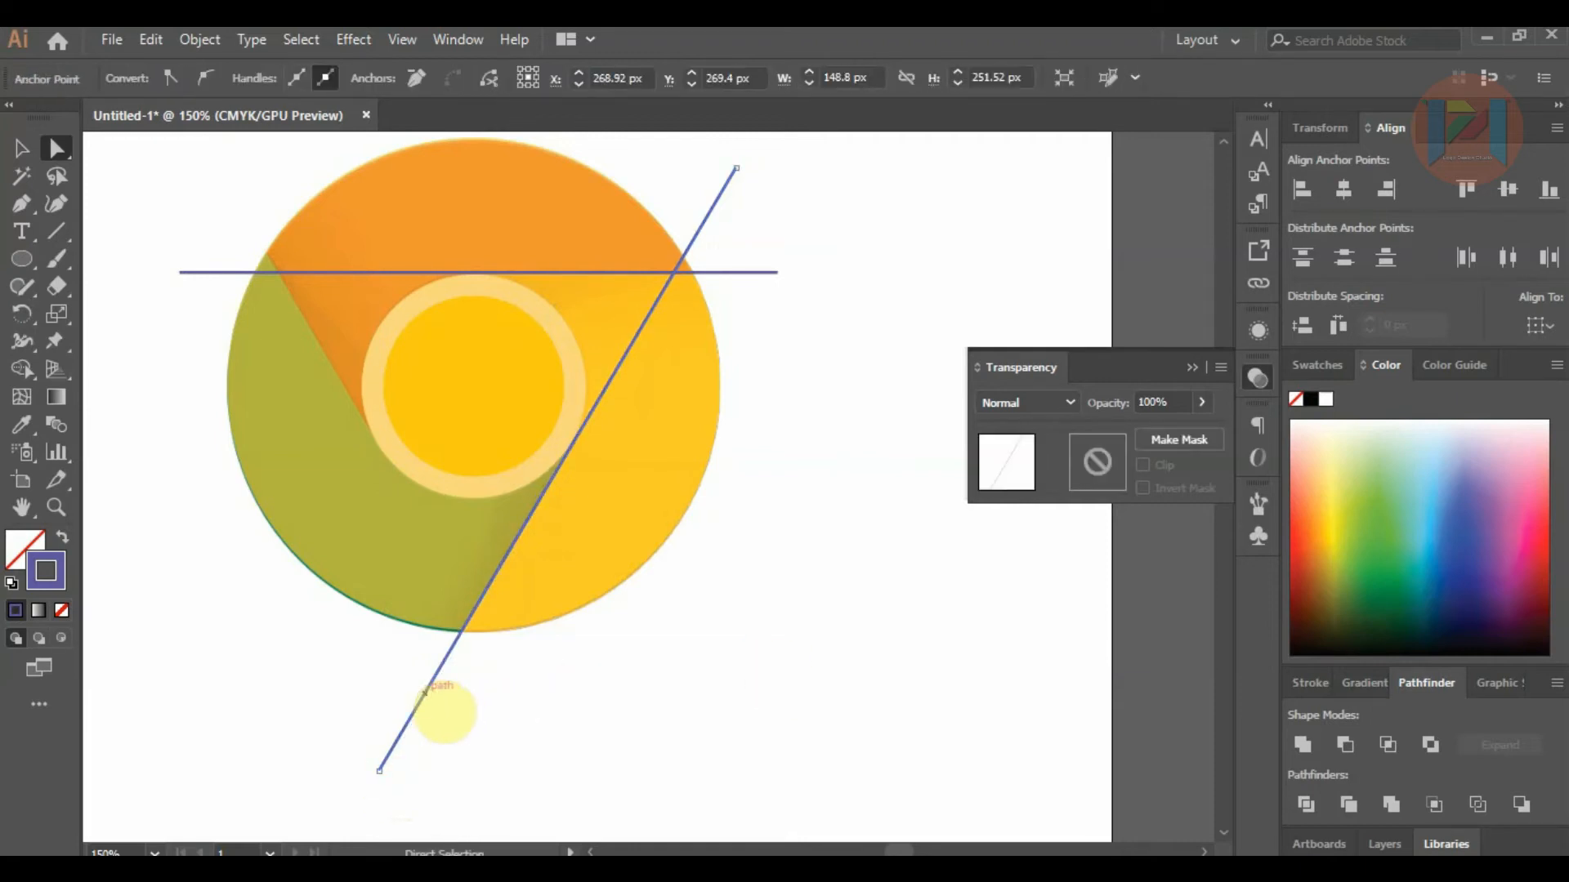
{"action": "left_click_drag", "start_coordinate": [445, 711], "coordinate": [425, 693]}
{"action": "right_click", "coordinate": [386, 660]}
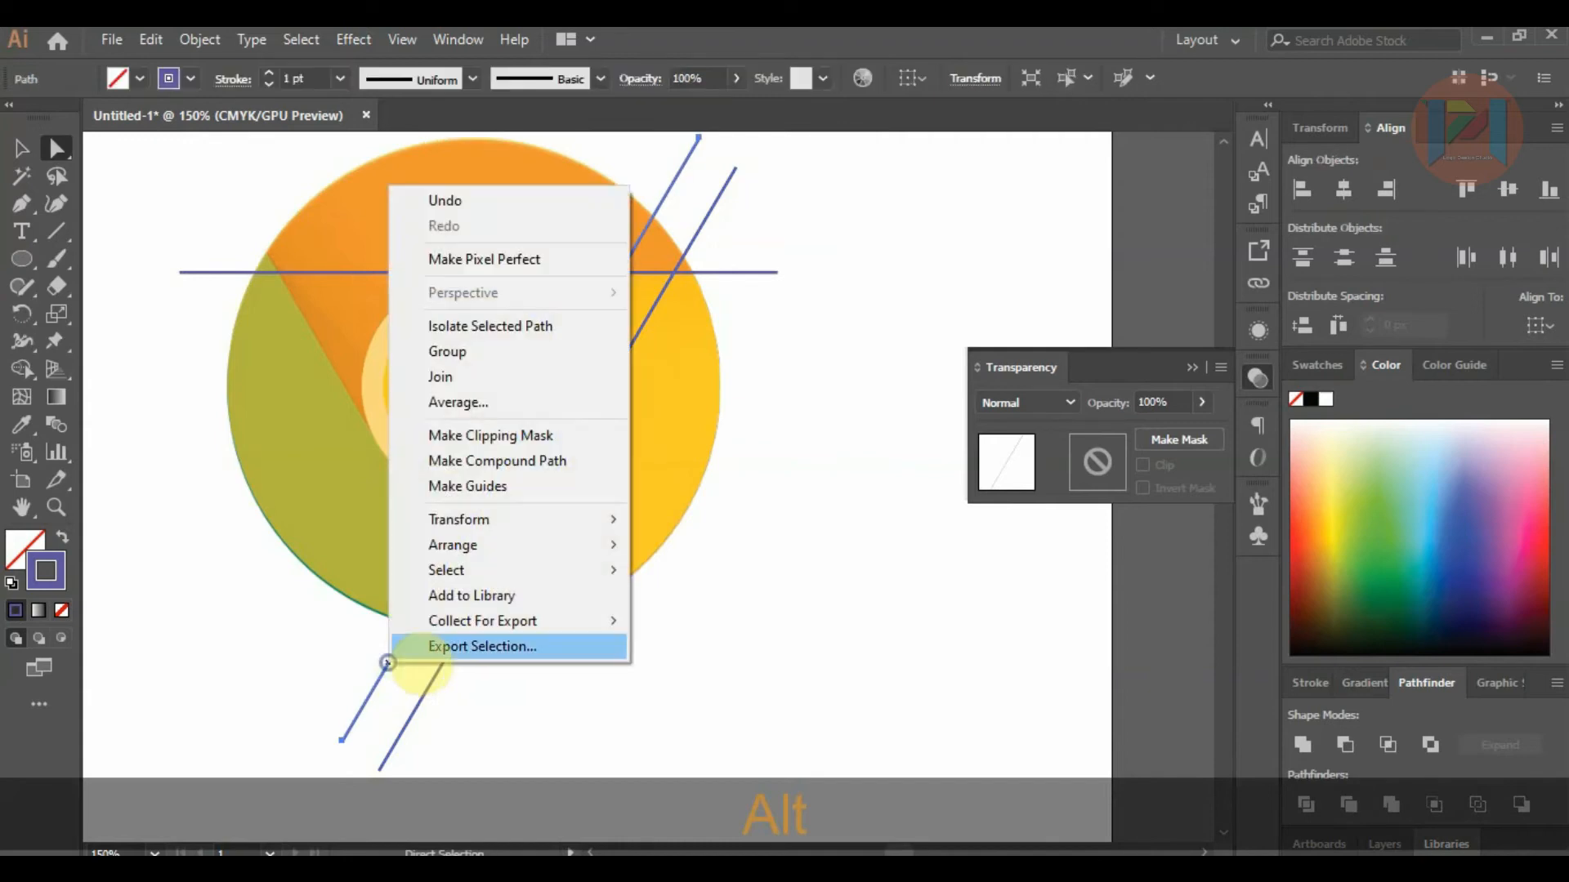
{"action": "mouse_move", "coordinate": [506, 550]}
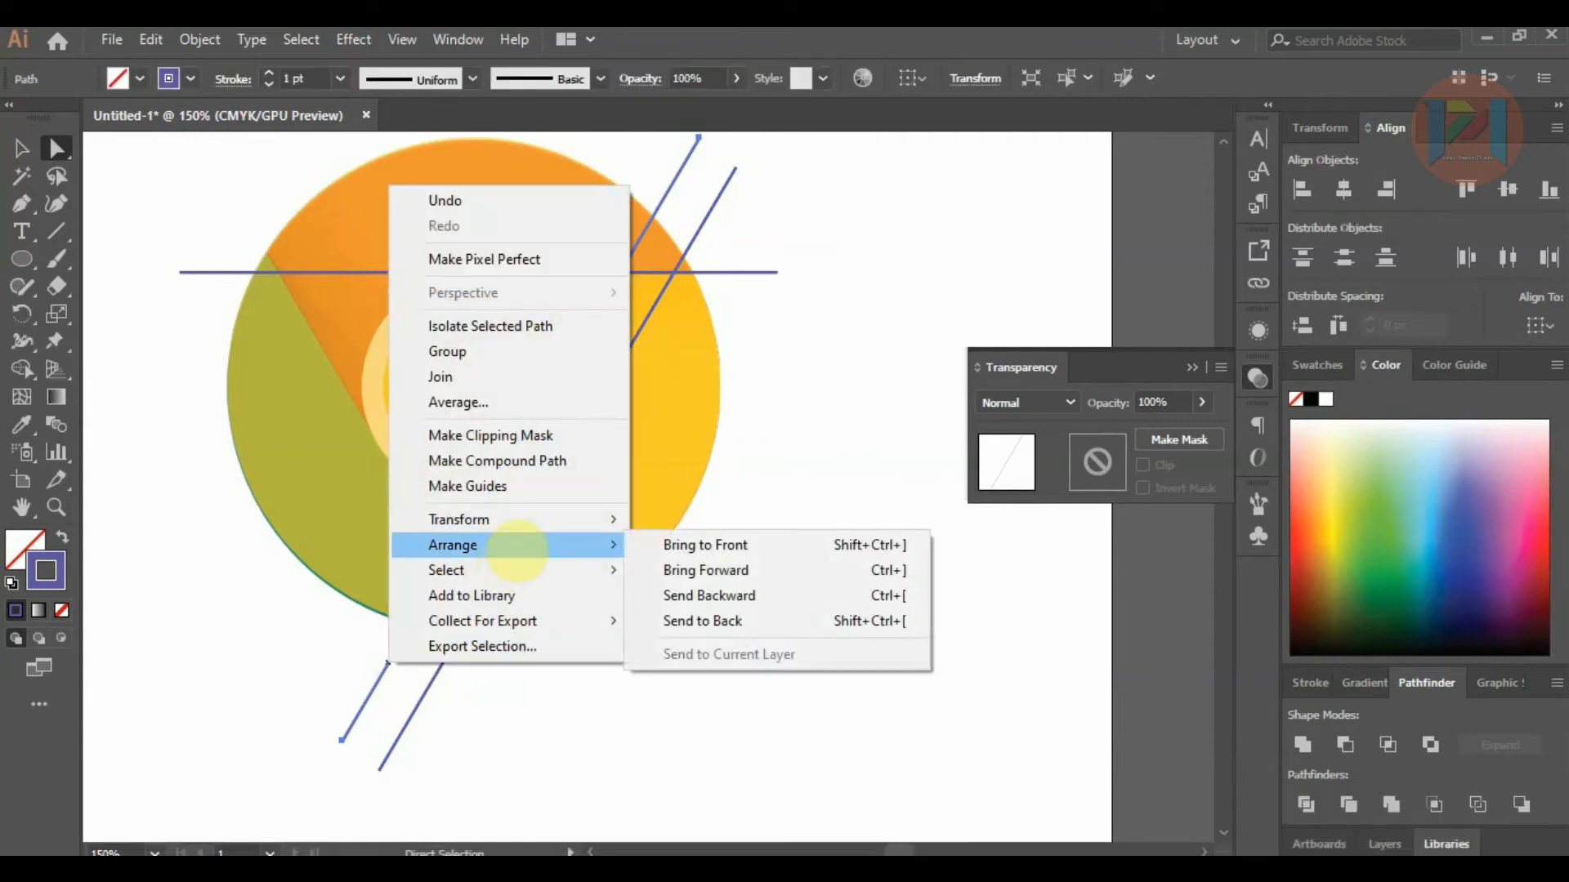
{"action": "left_click", "coordinate": [723, 577]}
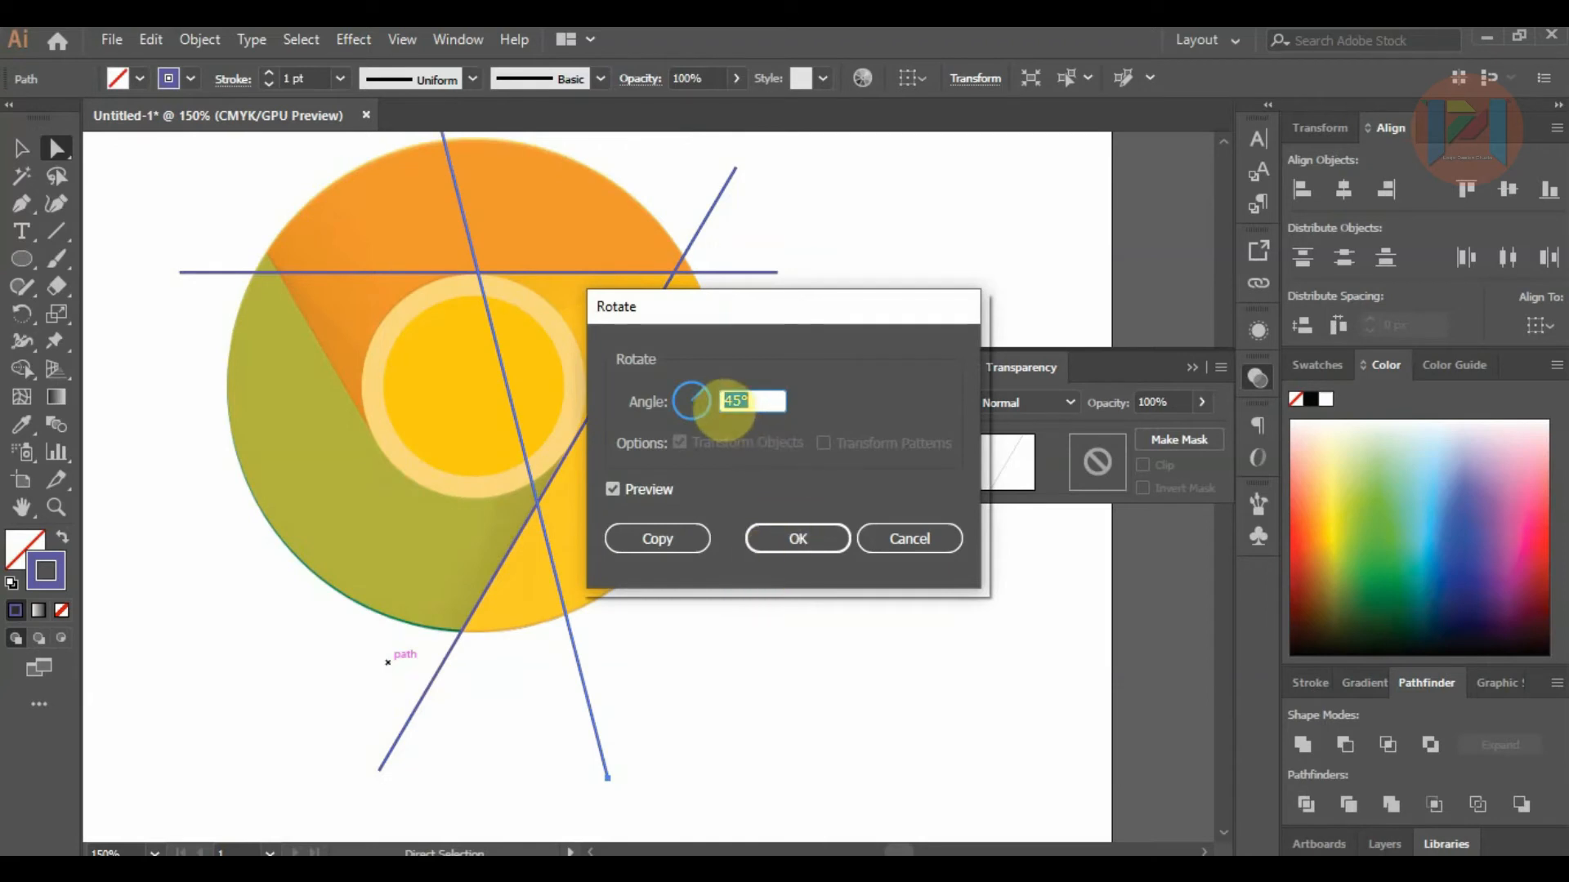
{"action": "left_click", "coordinate": [694, 380]}
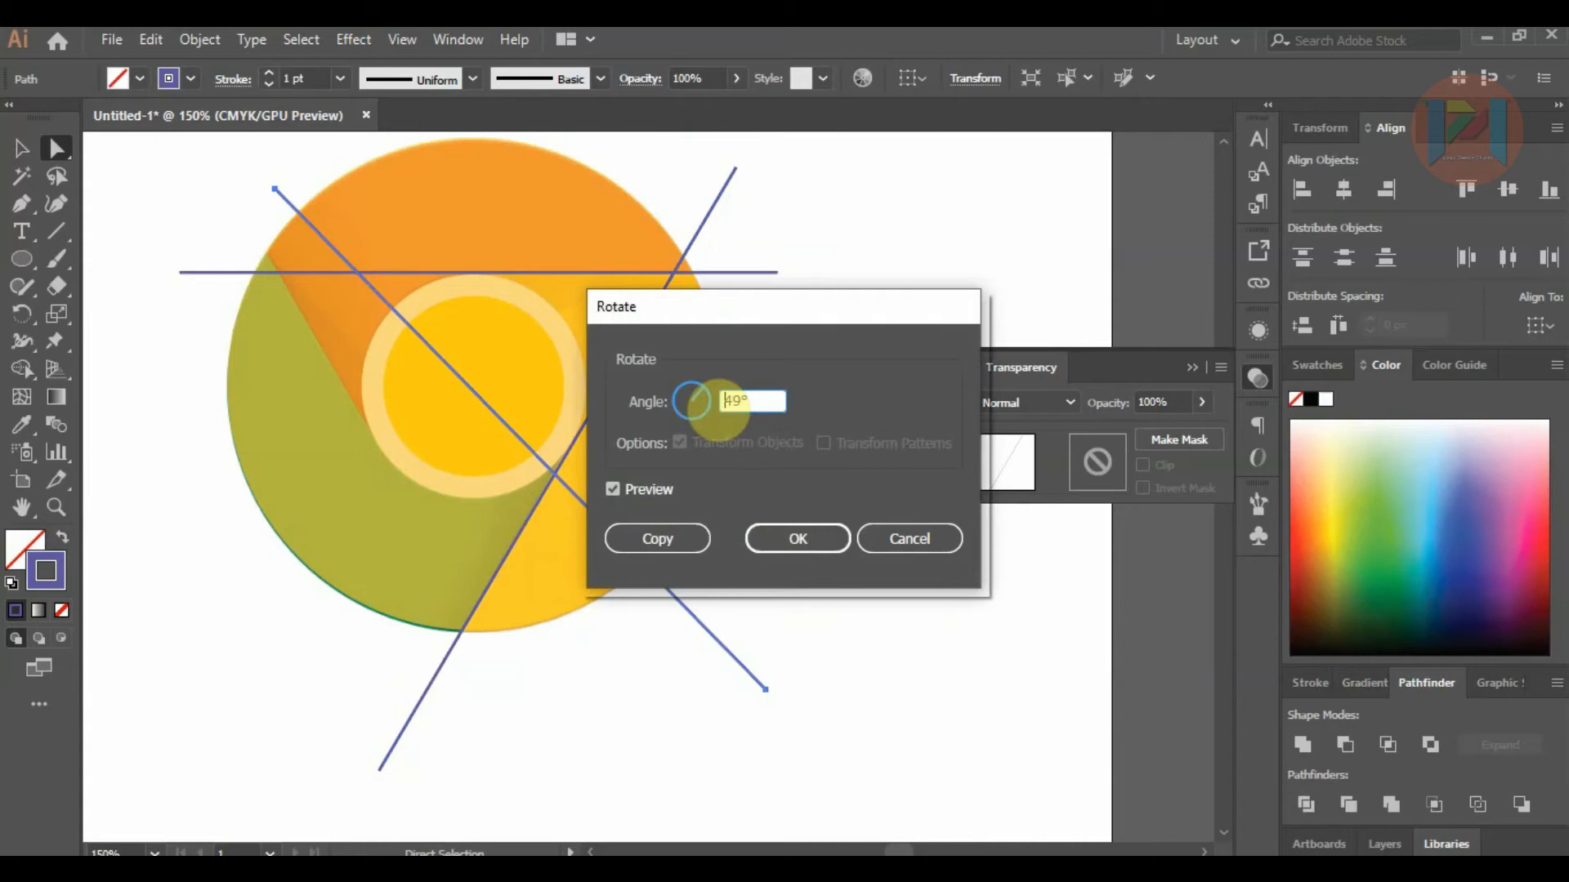
{"action": "left_click", "coordinate": [698, 393]}
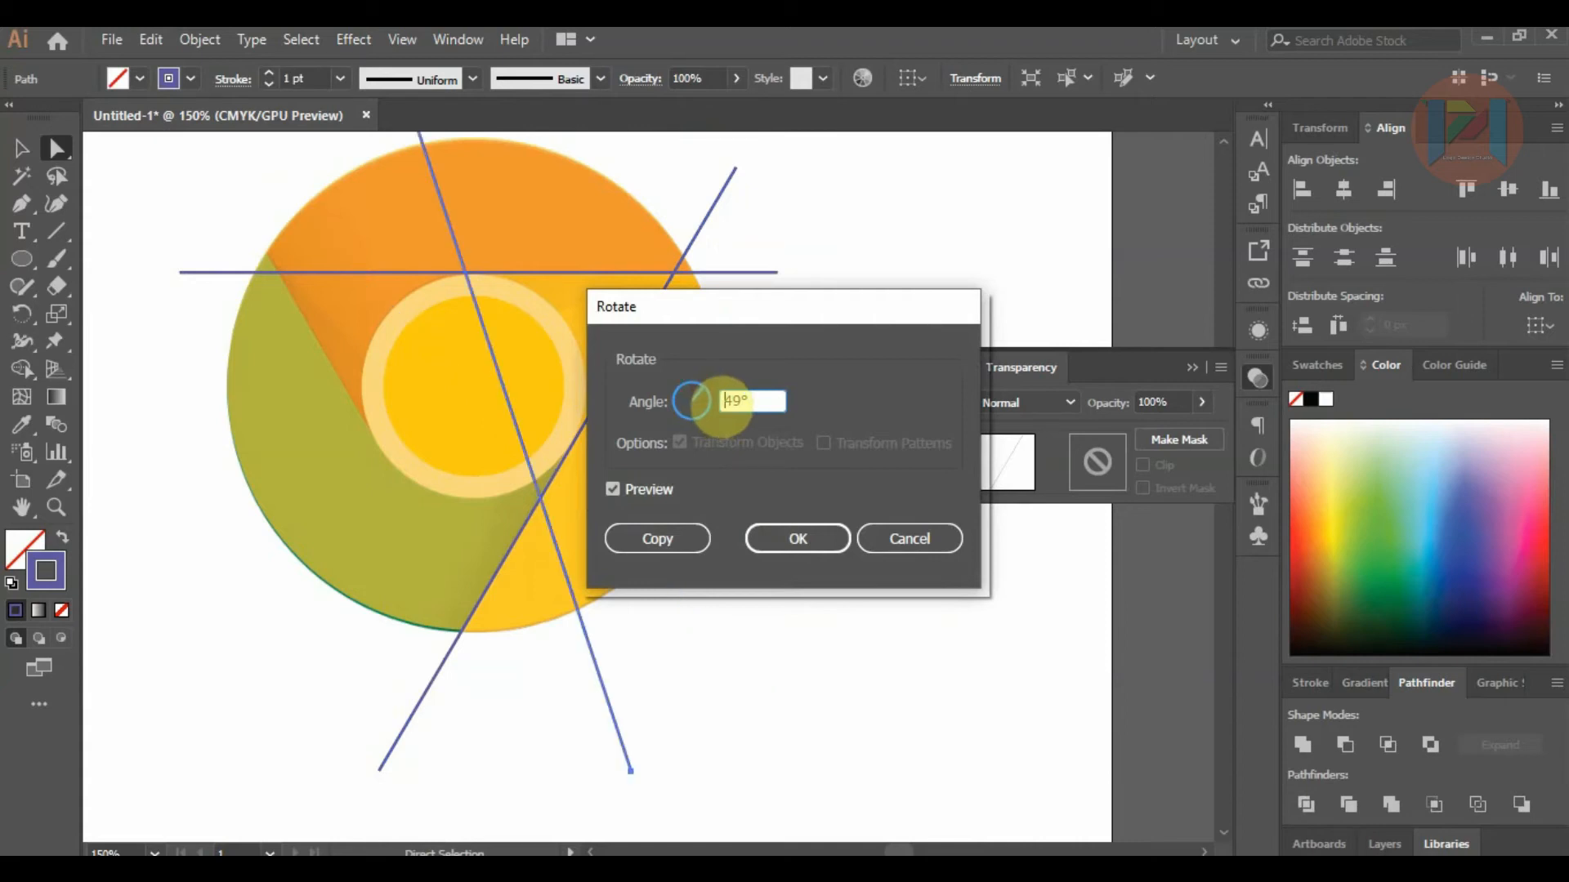
{"action": "left_click_drag", "start_coordinate": [760, 400], "coordinate": [692, 404]}
{"action": "key", "text": "Up"}
{"action": "key", "text": "Up"}
{"action": "key", "text": "Up"}
{"action": "key", "text": "Up"}
{"action": "key", "text": "Up"}
{"action": "key", "text": "Up"}
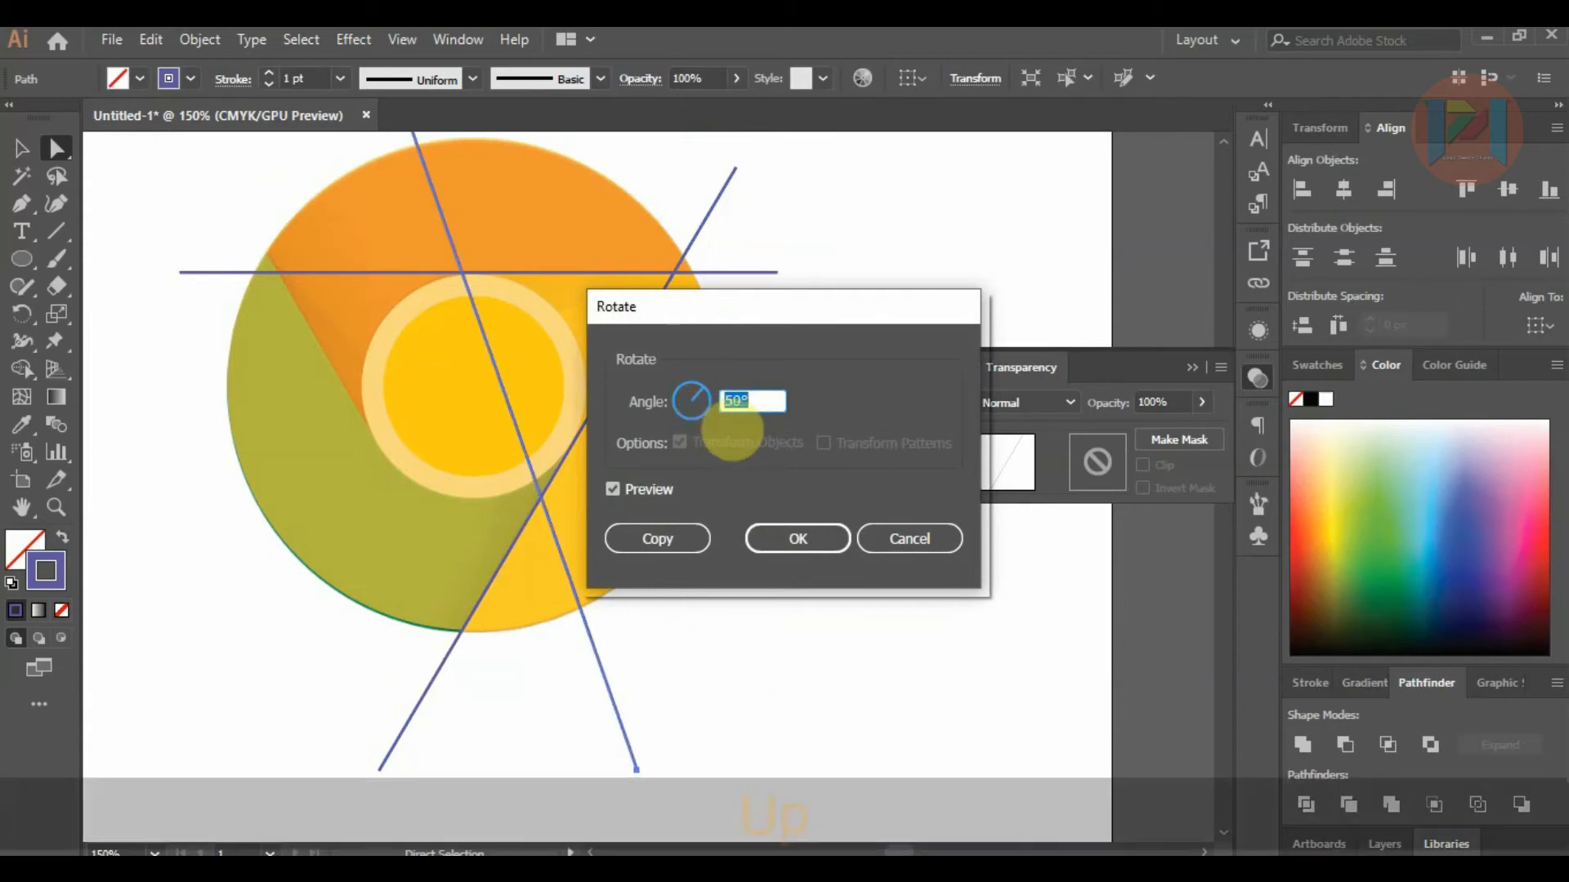
{"action": "key", "text": "Up"}
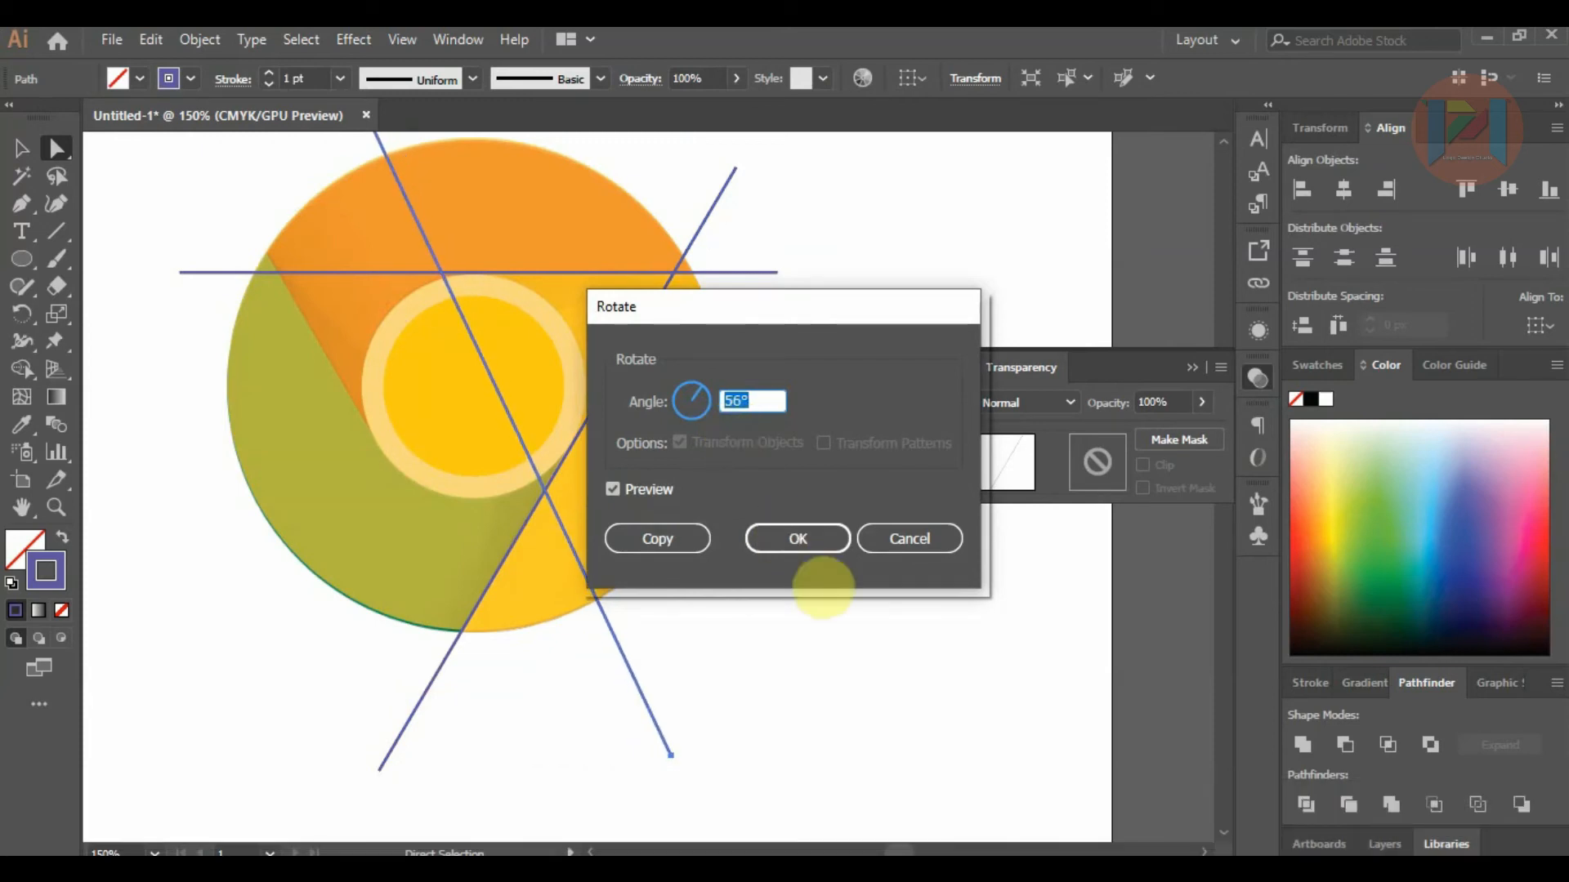
{"action": "left_click", "coordinate": [796, 537]}
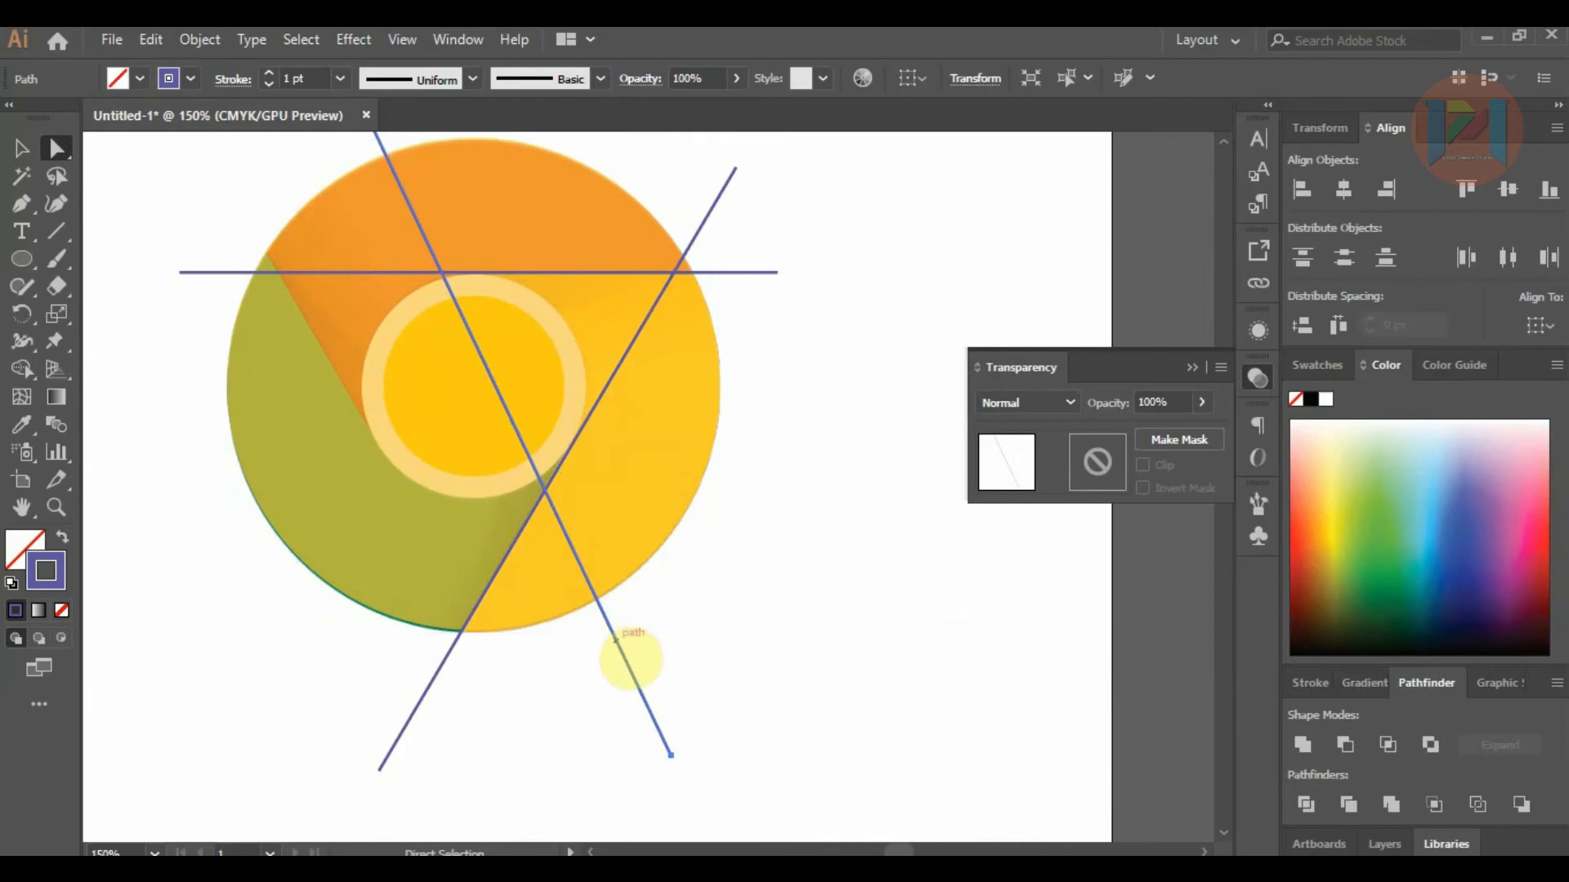
Move the rotated copy onto the red-green boundary and rotate it by a further 5°.
{"action": "left_click_drag", "start_coordinate": [617, 646], "coordinate": [495, 696]}
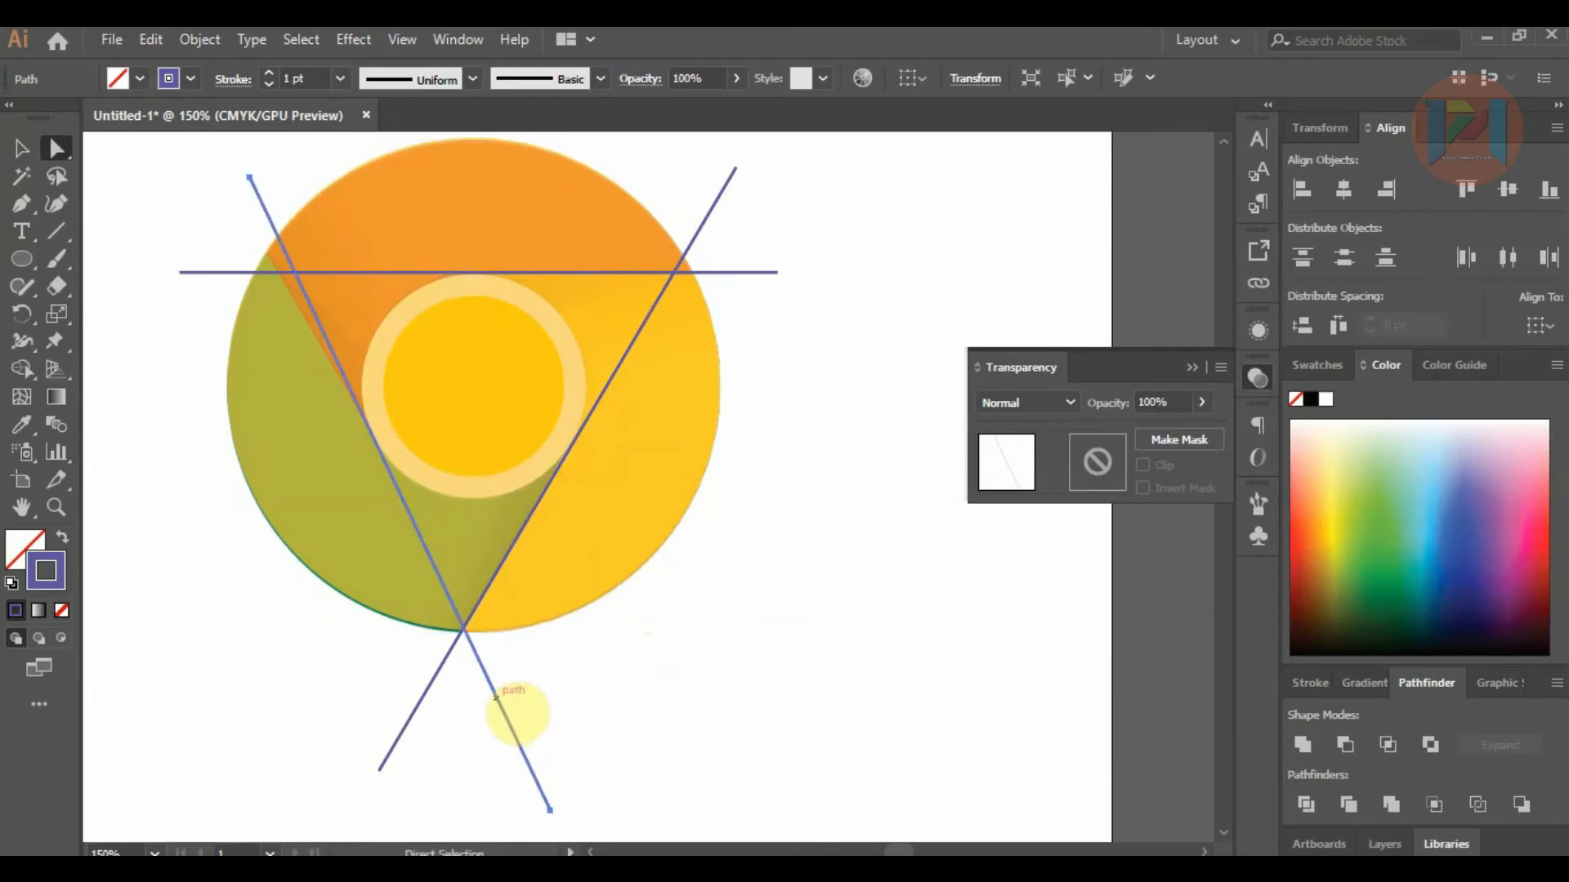
{"action": "right_click", "coordinate": [496, 696]}
{"action": "mouse_move", "coordinate": [718, 553]}
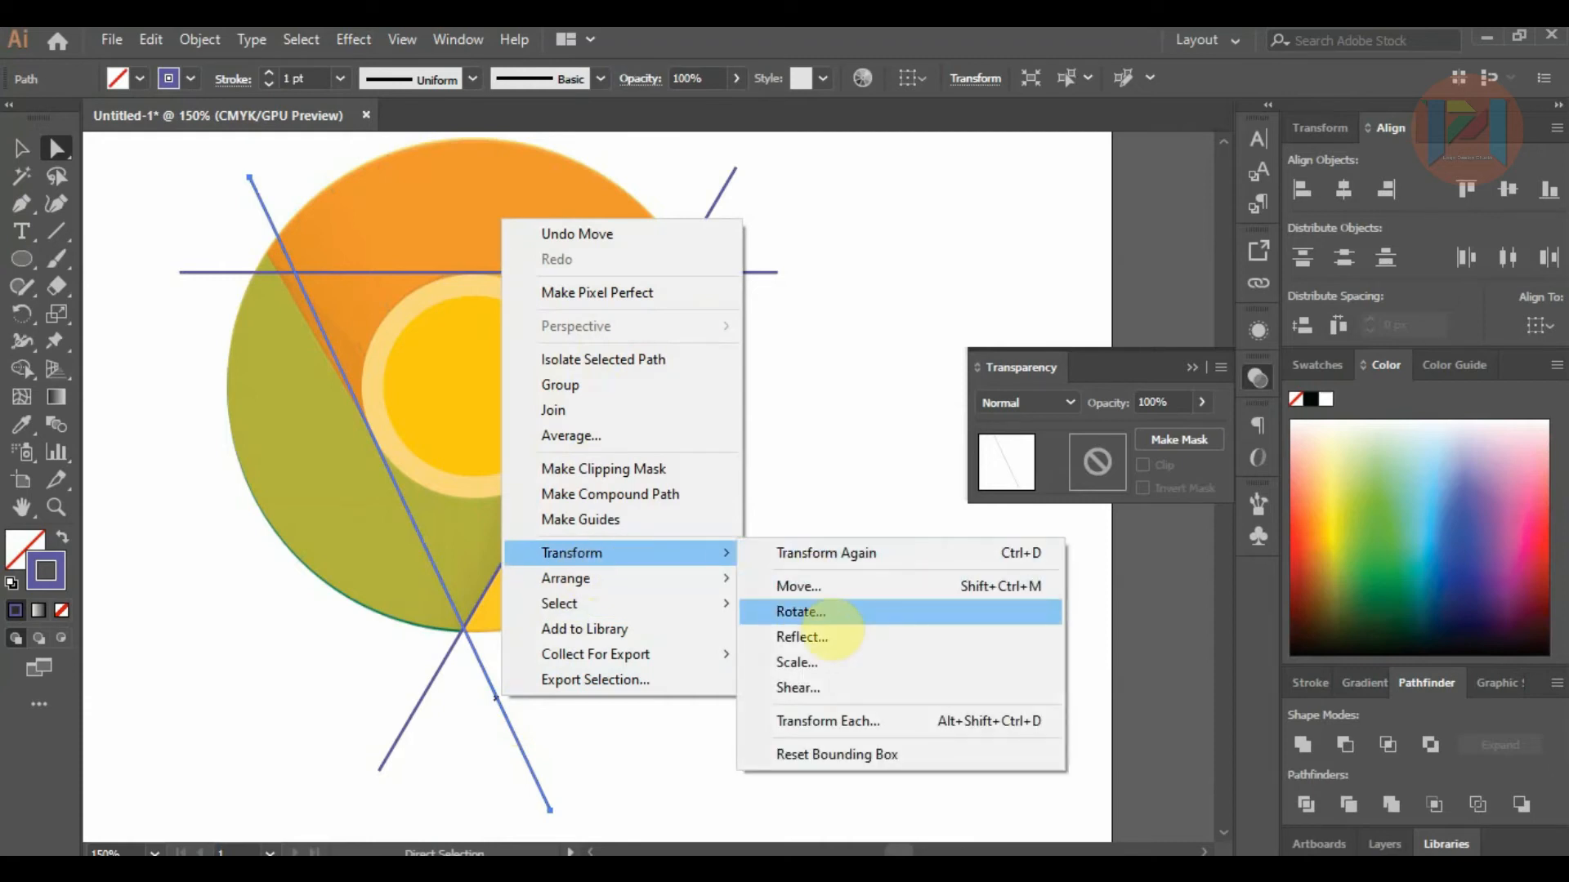
{"action": "left_click", "coordinate": [813, 612]}
{"action": "key", "text": "Down"}
{"action": "key", "text": "Down"}
{"action": "key", "text": "Down"}
{"action": "key", "text": "Down"}
{"action": "key", "text": "Down"}
{"action": "key", "text": "Down"}
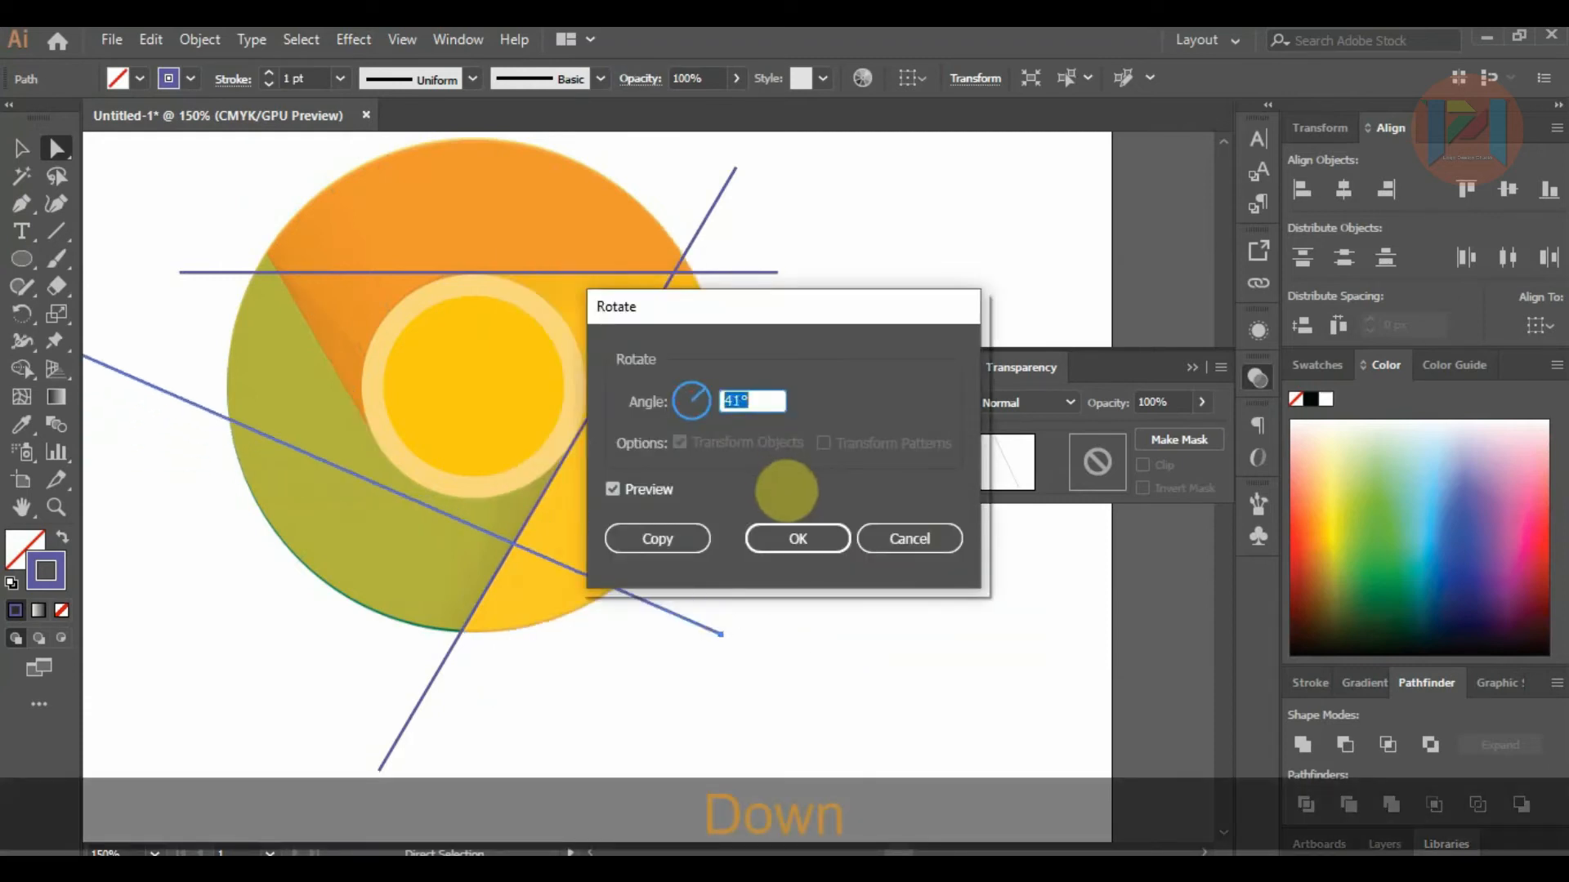
{"action": "key", "text": "Down"}
{"action": "key", "text": "Down"}
{"action": "key", "text": "Down"}
{"action": "key", "text": "Down"}
{"action": "key", "text": "Down"}
{"action": "key", "text": "Down"}
{"action": "key", "text": "Down"}
{"action": "key", "text": "Down"}
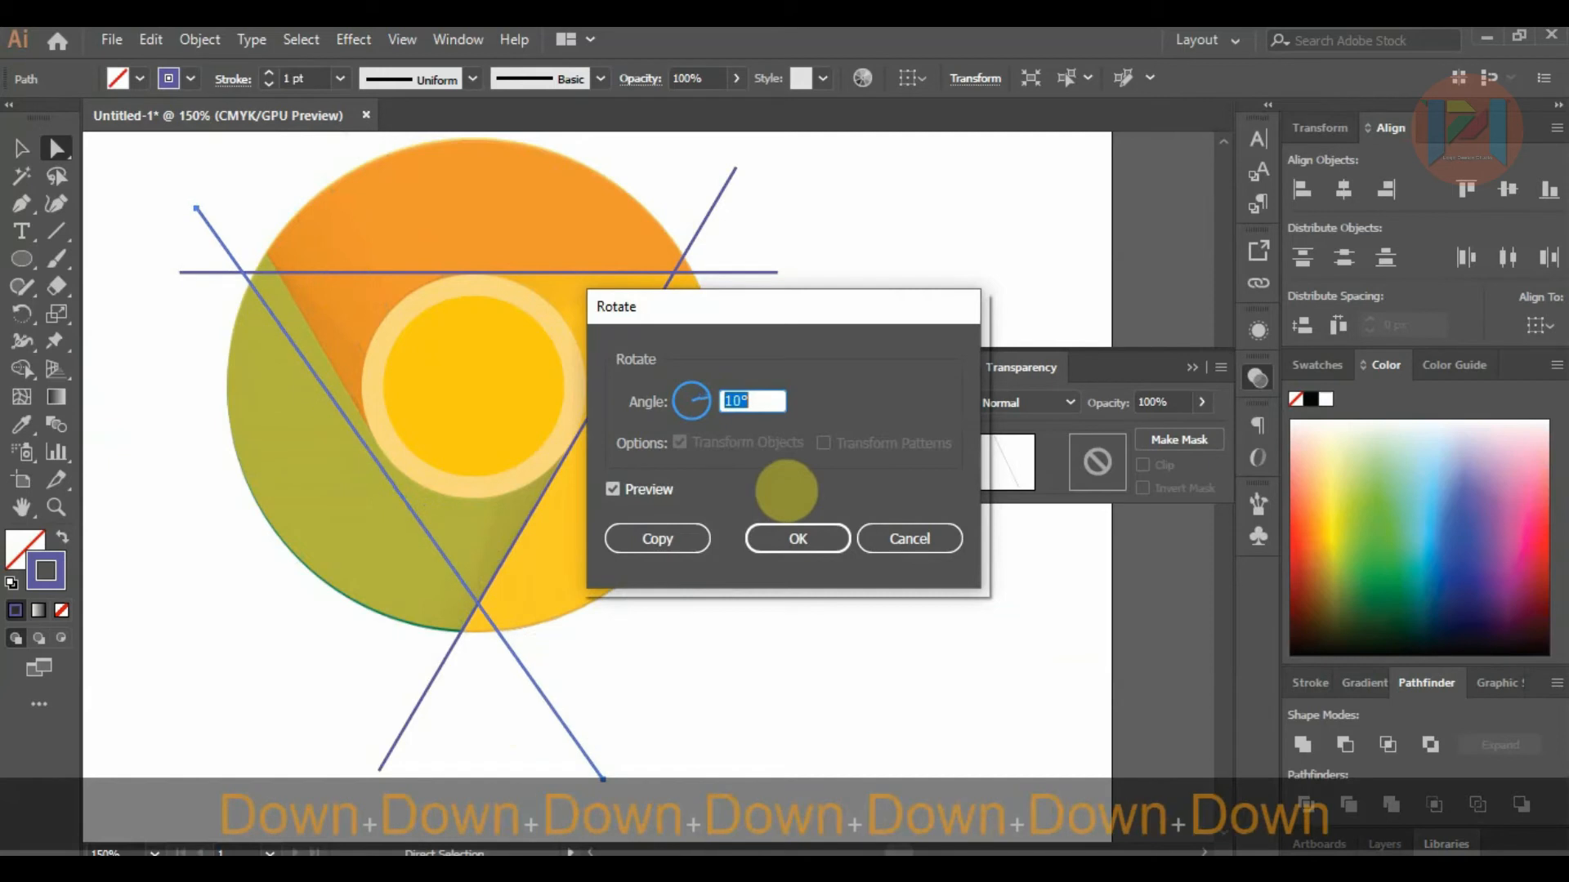
{"action": "key", "text": "Down"}
{"action": "key", "text": "Down"}
{"action": "key", "text": "Down"}
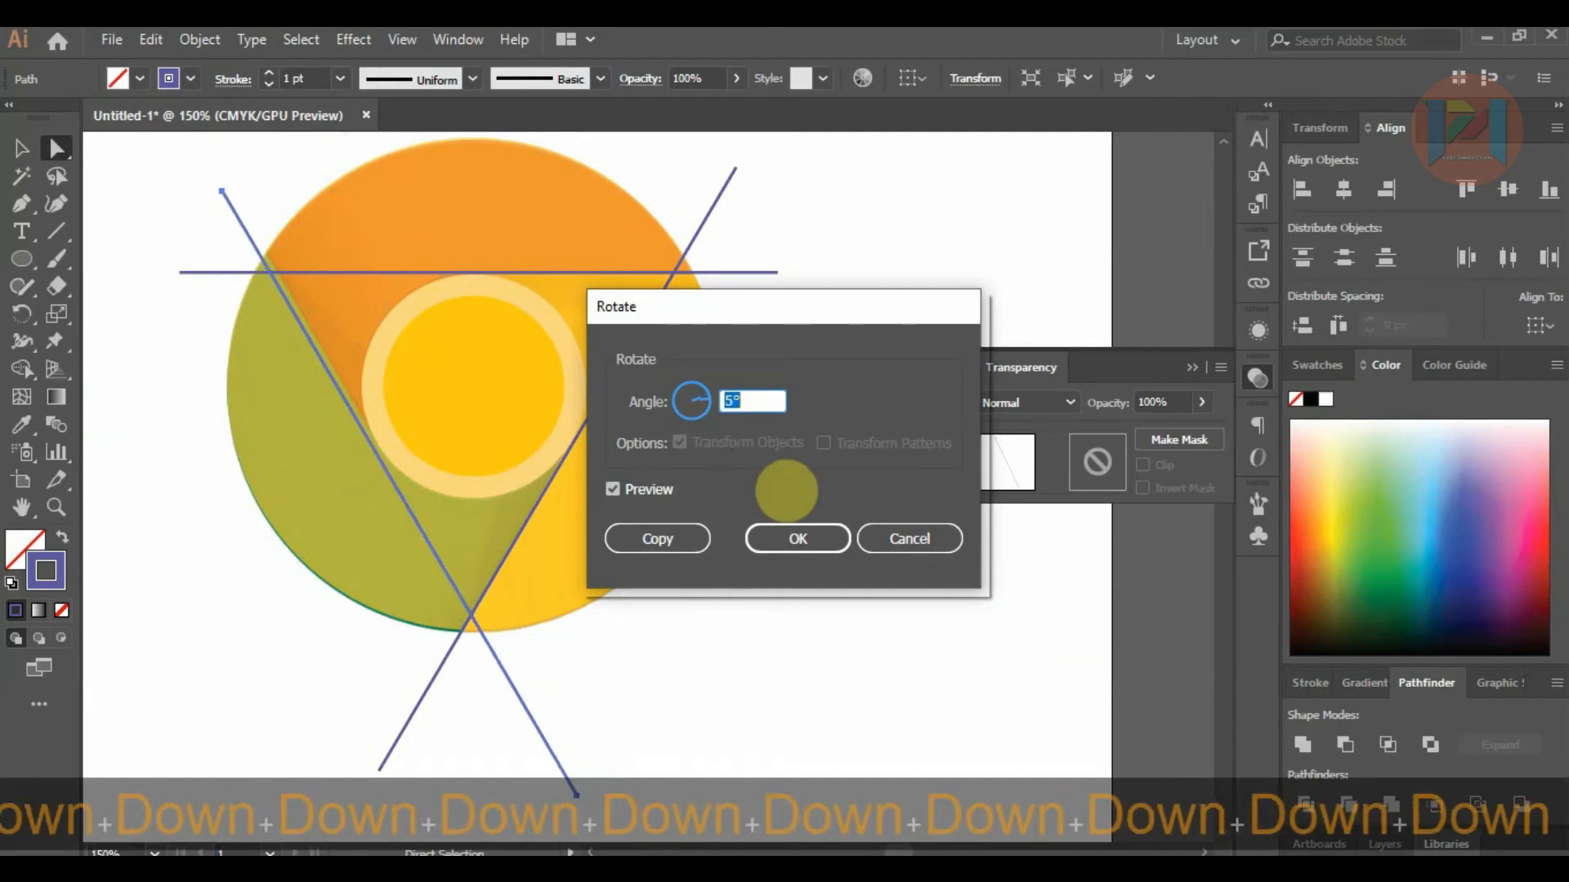
{"action": "left_click", "coordinate": [797, 539]}
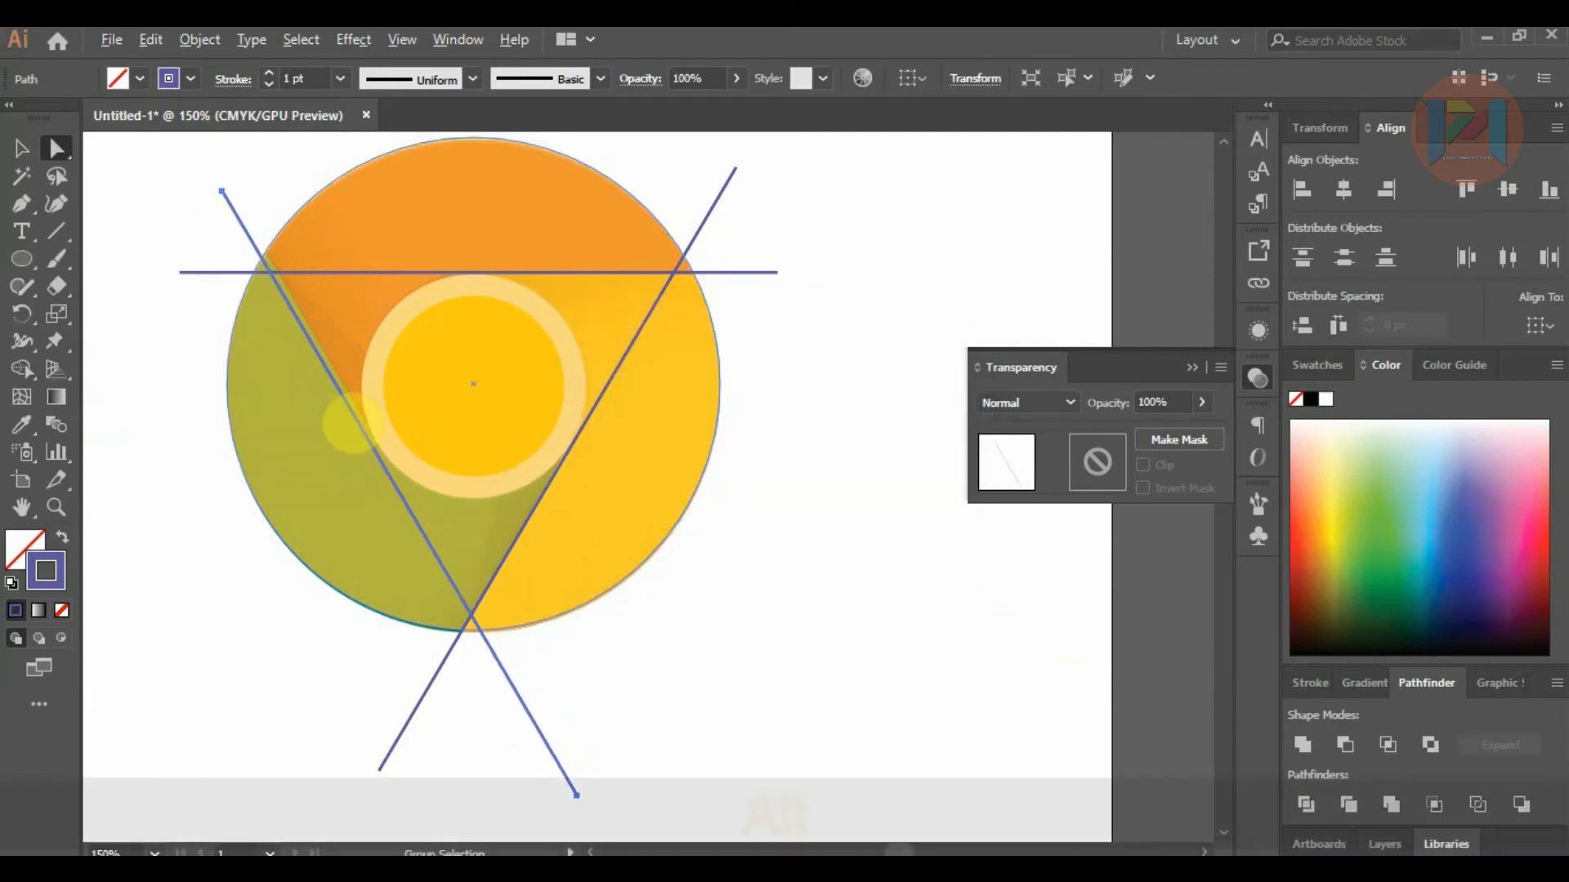
Nudge the red-green boundary line so it touches the outer edge of the central ring.
{"action": "scroll", "coordinate": [349, 390], "scroll_direction": "up", "scroll_amount": 2}
{"action": "mouse_move", "coordinate": [374, 444]}
{"action": "left_mouse_down"}
{"action": "mouse_move", "coordinate": [397, 453]}
{"action": "mouse_move", "coordinate": [381, 424]}
{"action": "left_mouse_up"}
{"action": "scroll", "coordinate": [385, 438], "scroll_direction": "down", "scroll_amount": 2, "text": "alt"}
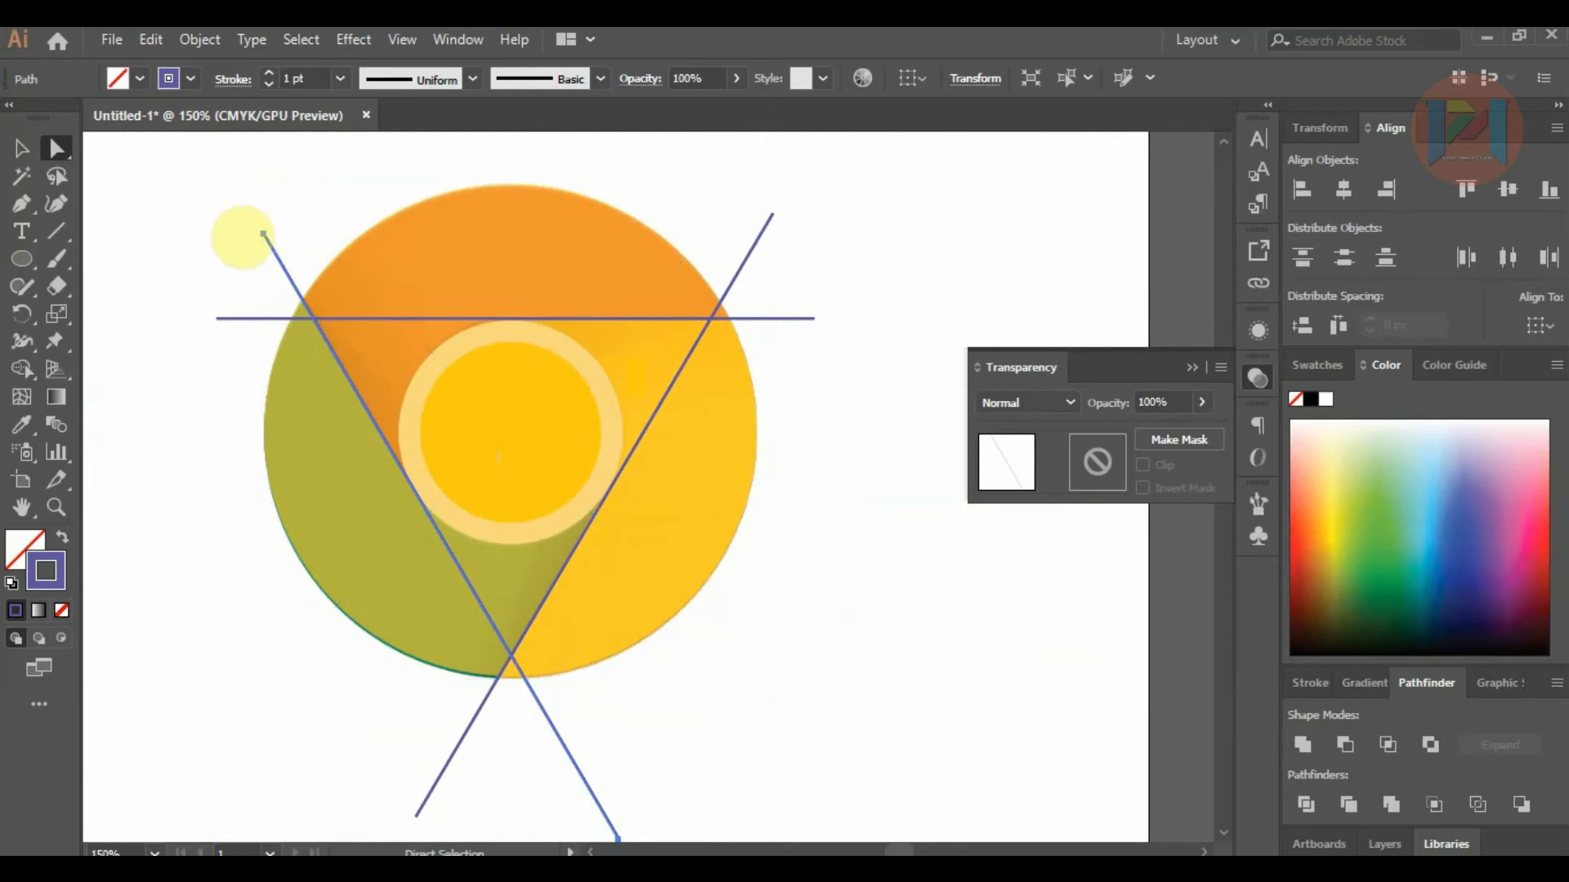
Select the three boundary lines together with the outer circle and preview their regions with the Shape Builder tool.
{"action": "left_click", "coordinate": [245, 318], "text": "shift"}
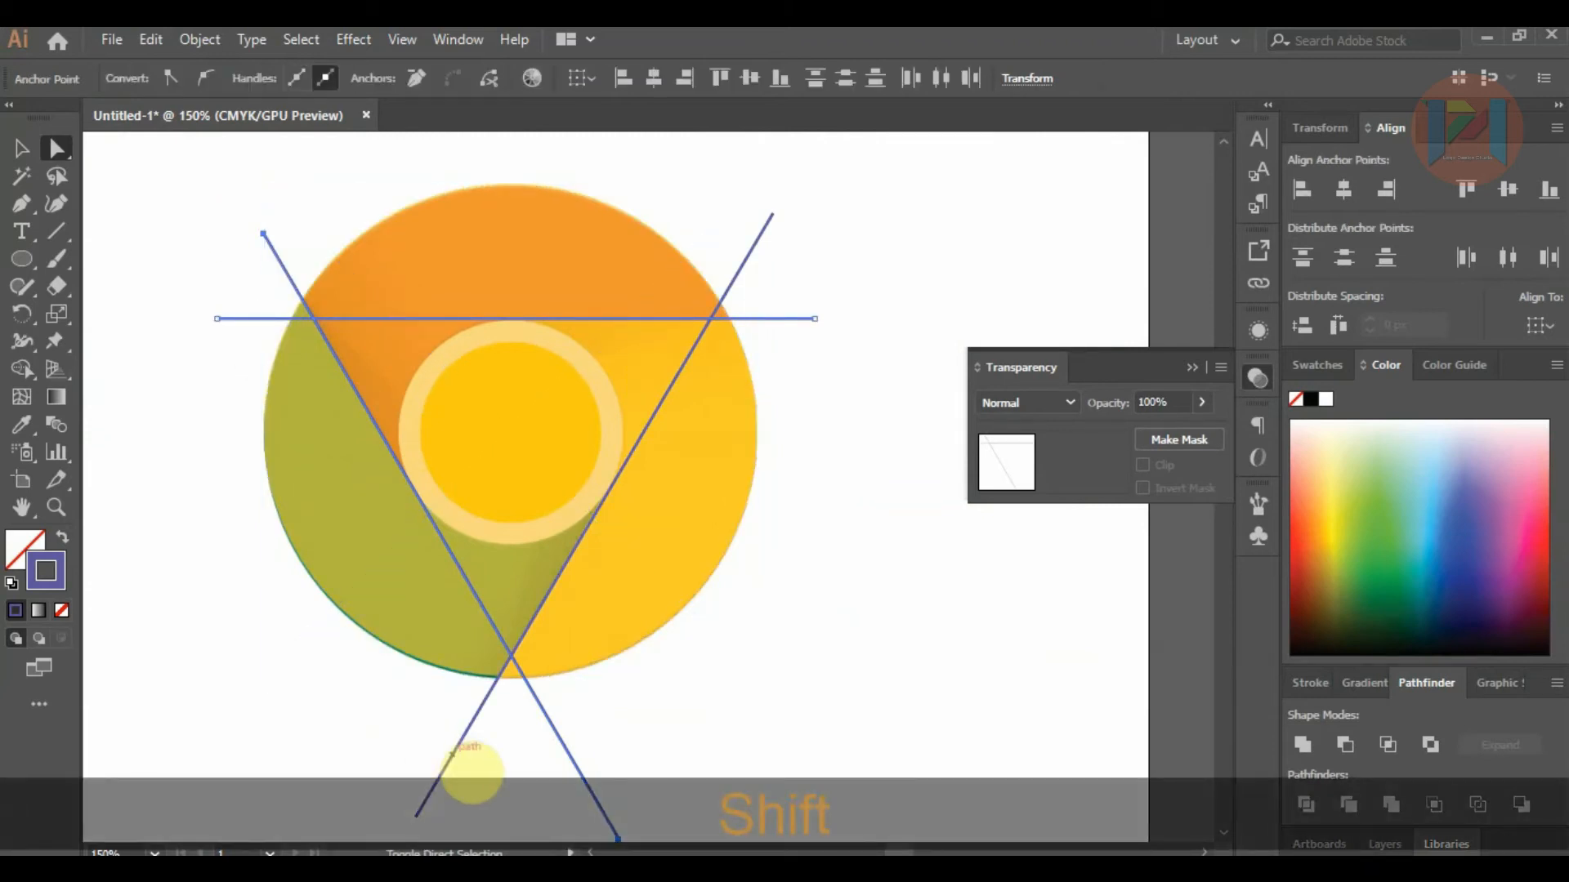
{"action": "left_click", "coordinate": [378, 545], "text": "shift"}
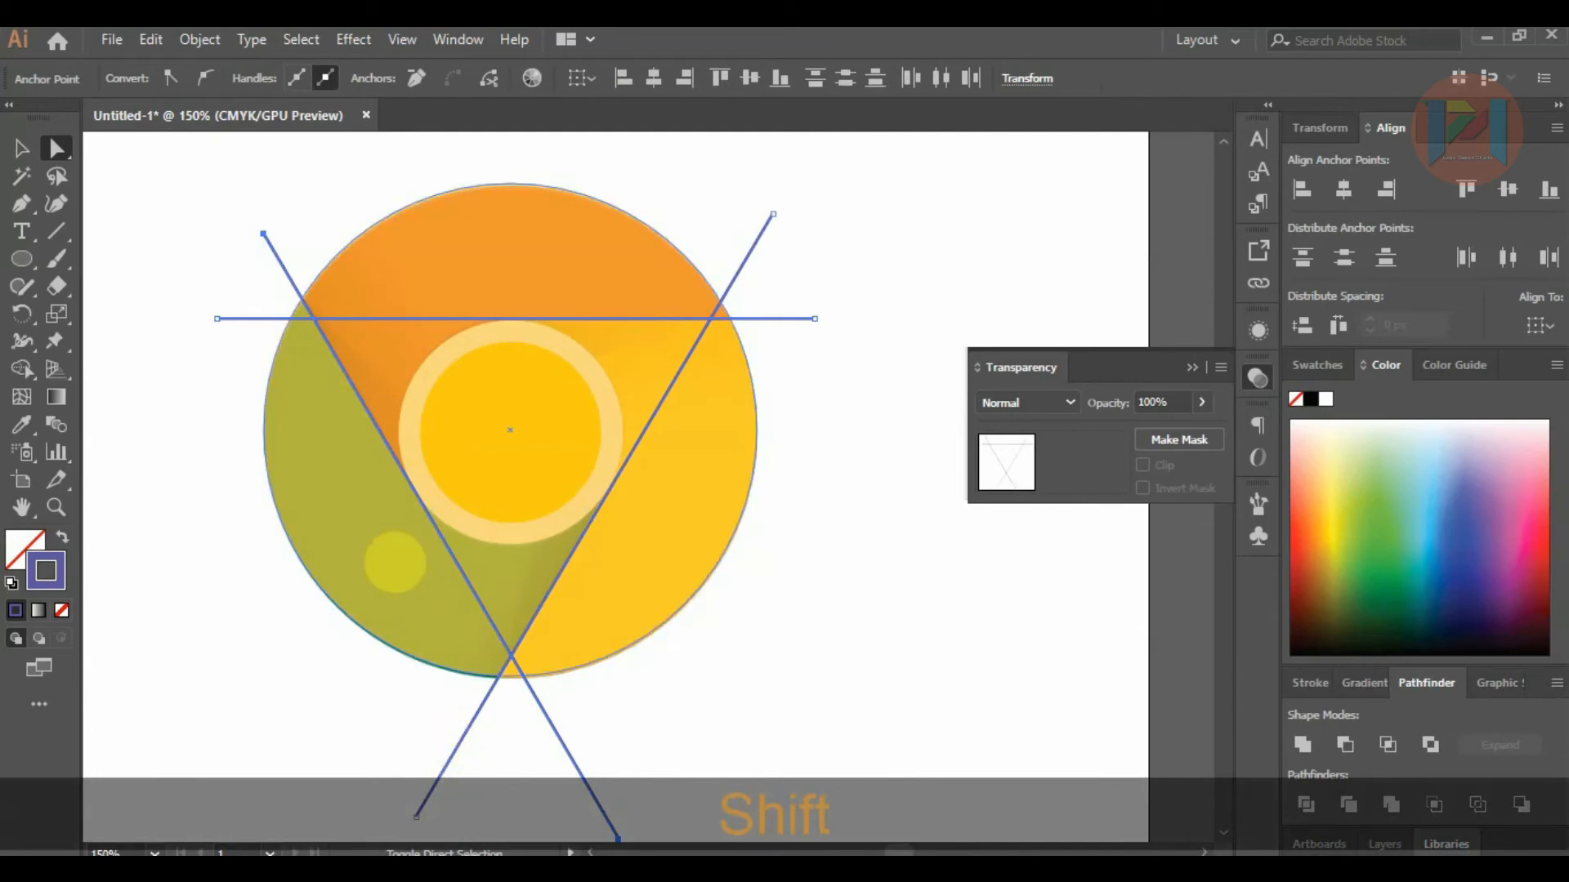
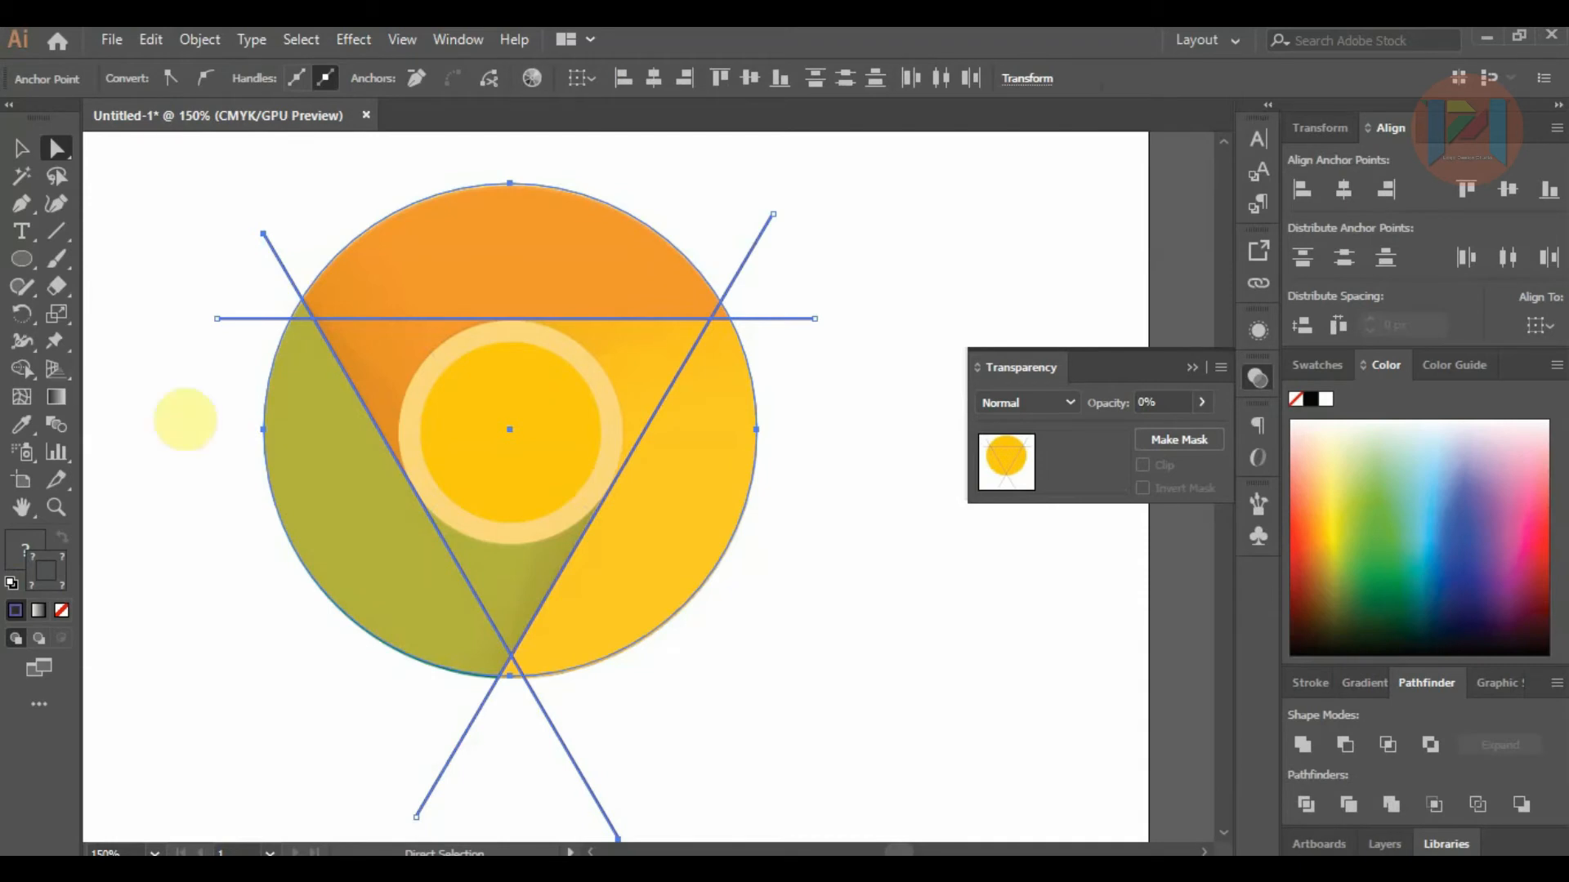
{"action": "left_click", "coordinate": [21, 371]}
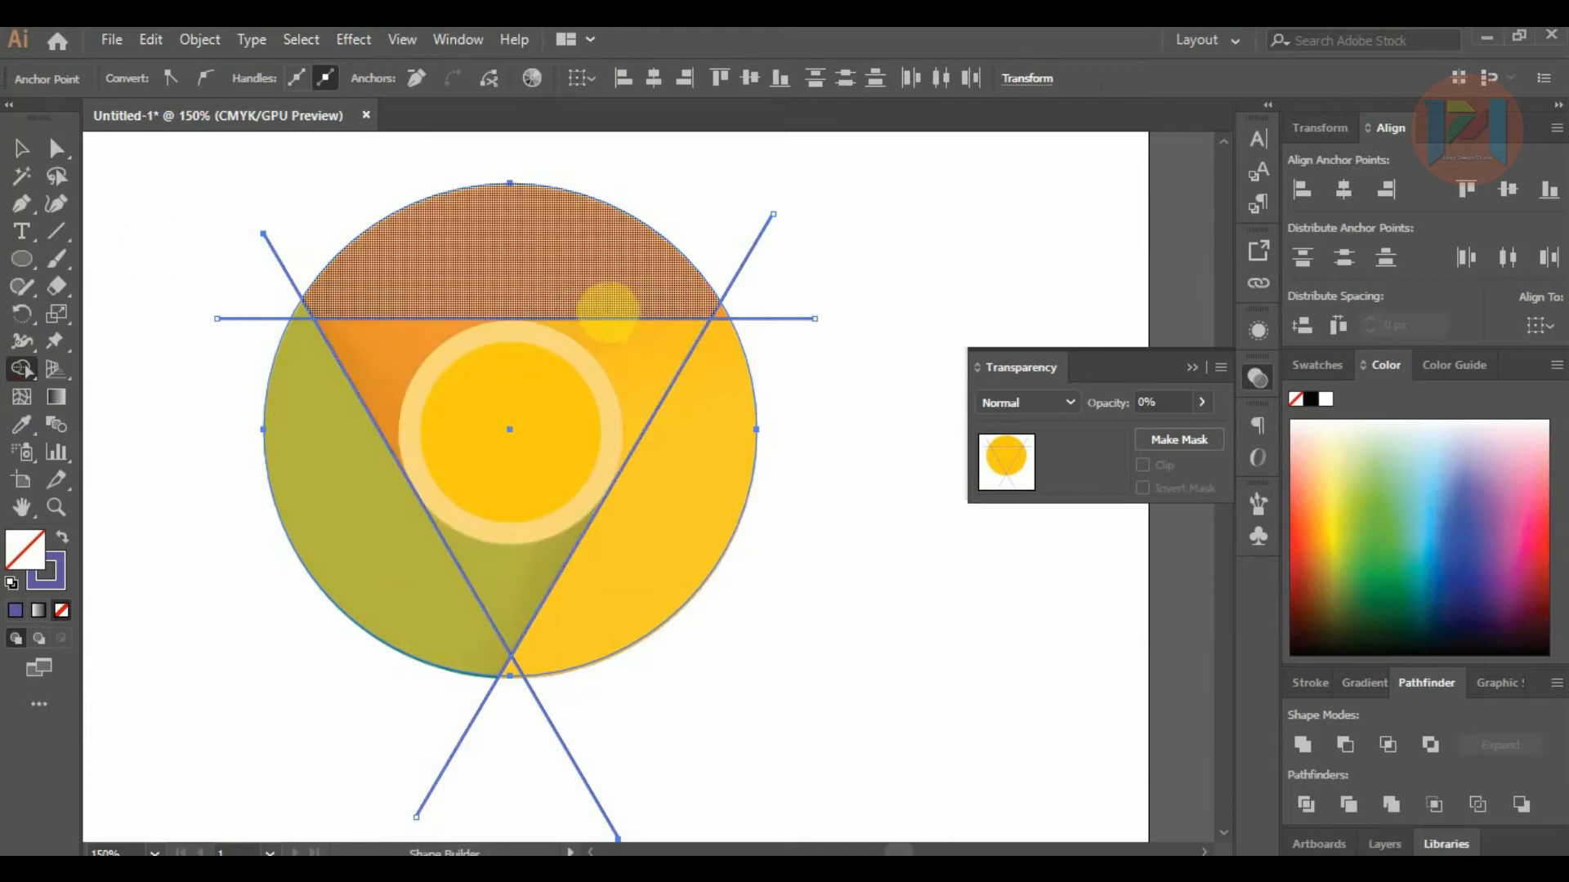
{"action": "left_click", "coordinate": [22, 148]}
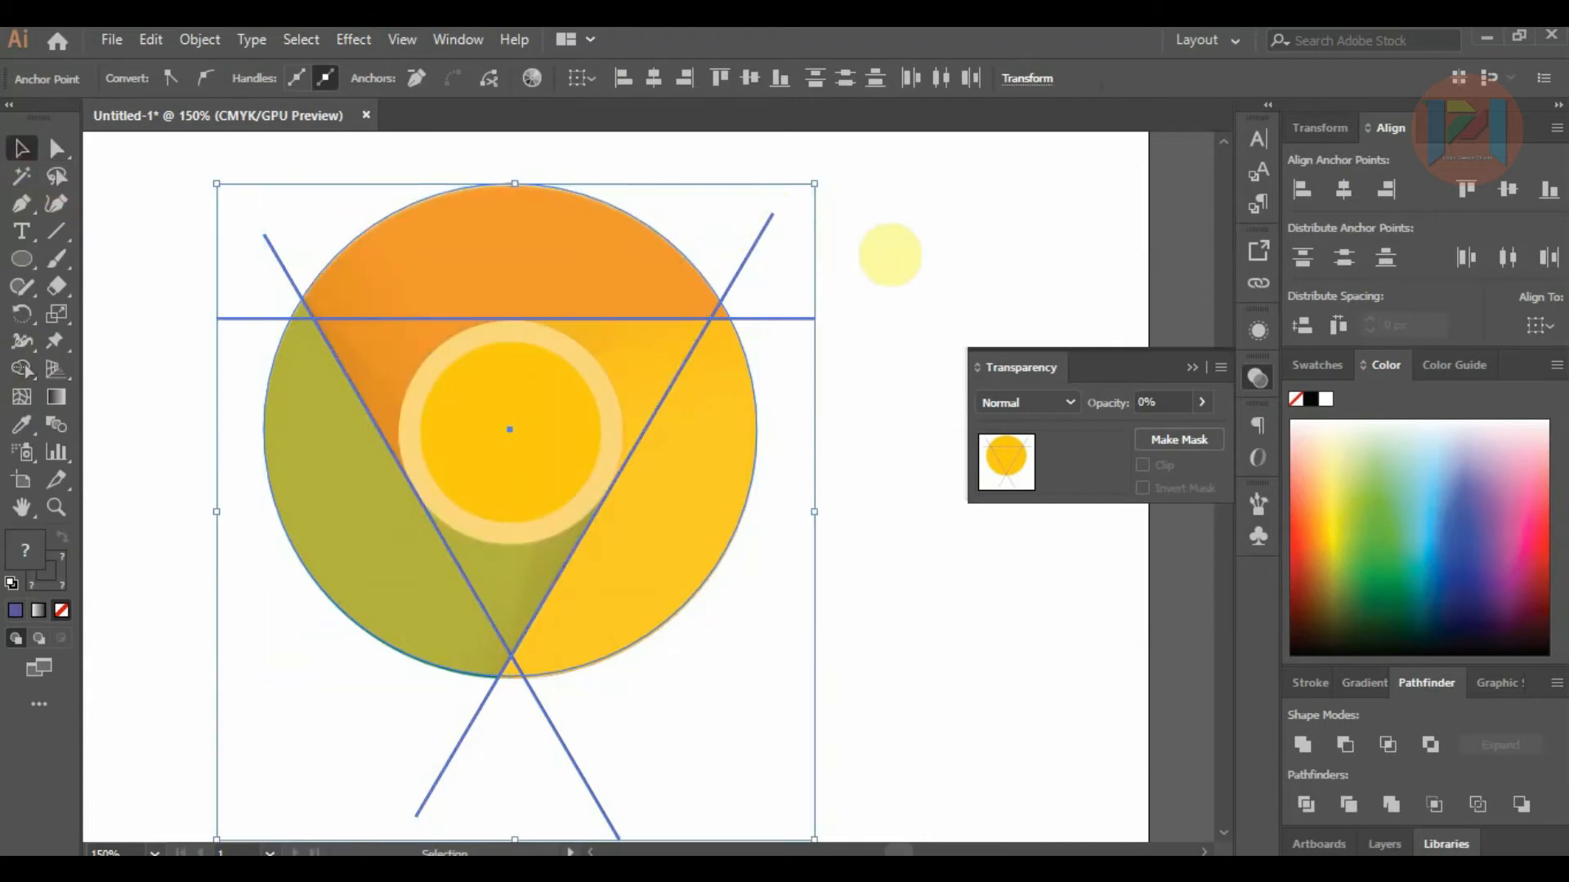
Shorten the right-leaning diagonal line along its own direction so its upper end meets the edge of the pale inner ring.
{"action": "left_click", "coordinate": [878, 242]}
{"action": "left_click", "coordinate": [765, 225]}
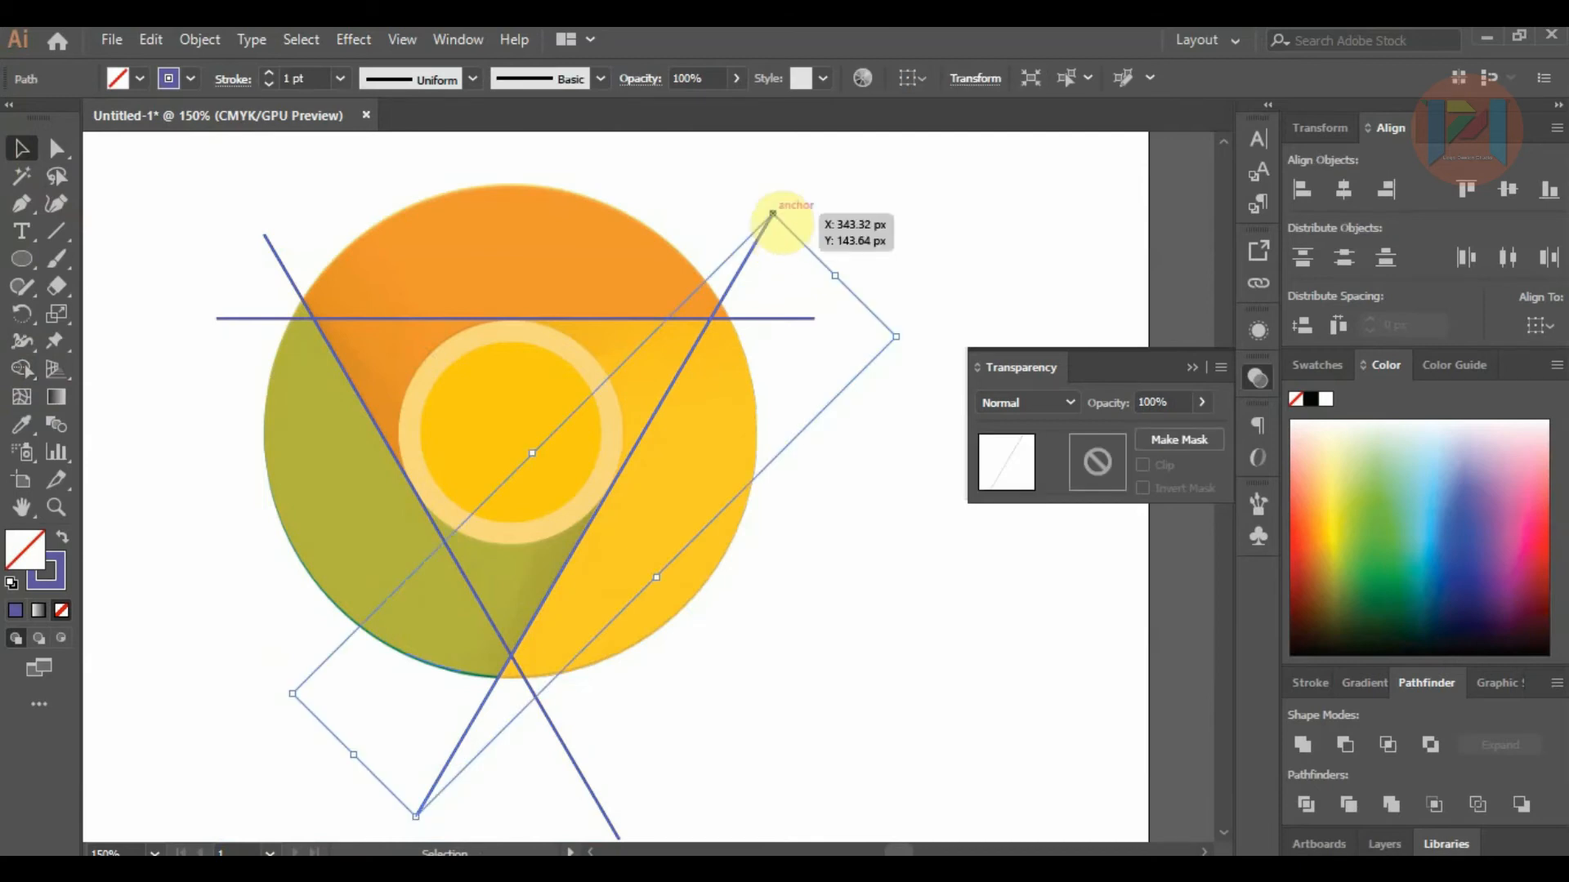
{"action": "left_click", "coordinate": [57, 148]}
{"action": "left_click", "coordinate": [770, 213]}
{"action": "left_click_drag", "start_coordinate": [771, 213], "coordinate": [602, 499]}
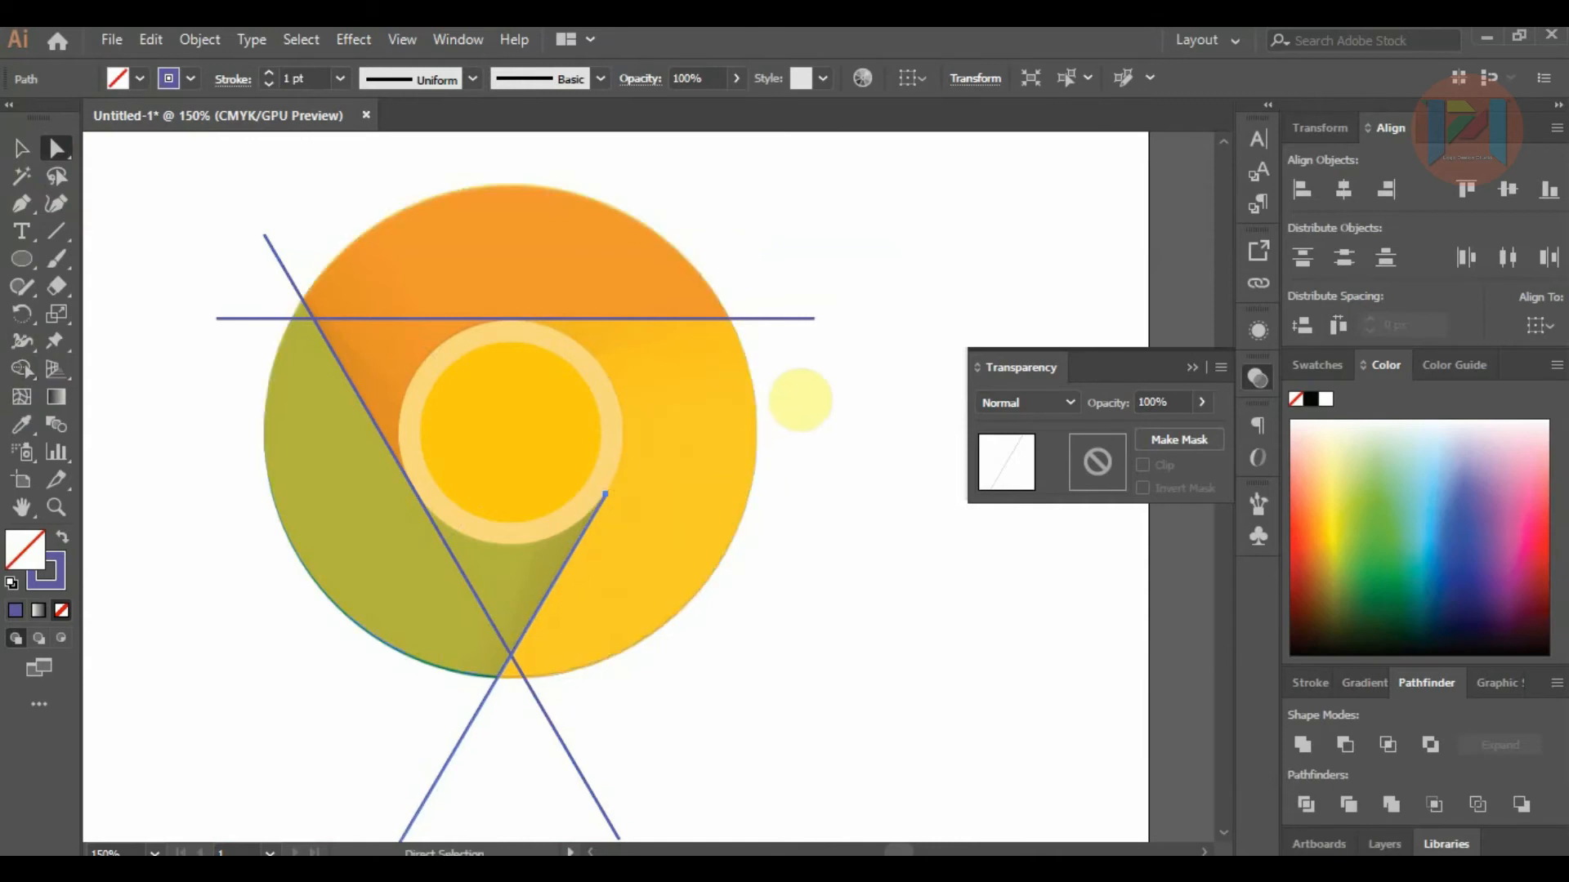
{"action": "scroll", "coordinate": [602, 518], "scroll_direction": "up", "scroll_amount": 1}
{"action": "scroll", "coordinate": [603, 517], "scroll_direction": "up", "scroll_amount": 2}
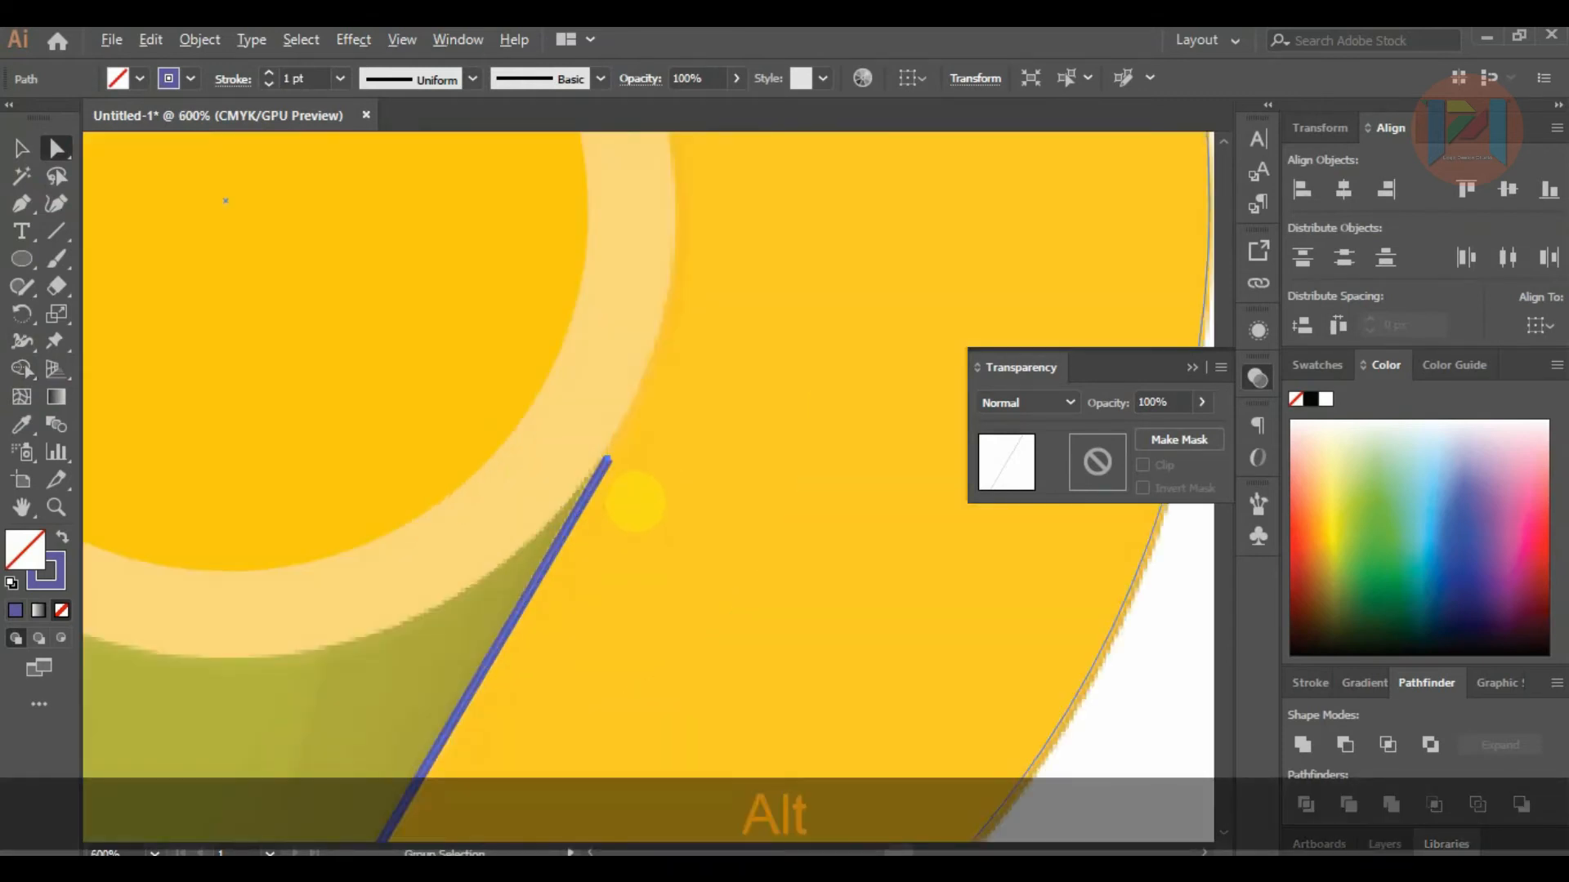
{"action": "scroll", "coordinate": [634, 488], "scroll_direction": "down", "scroll_amount": 3}
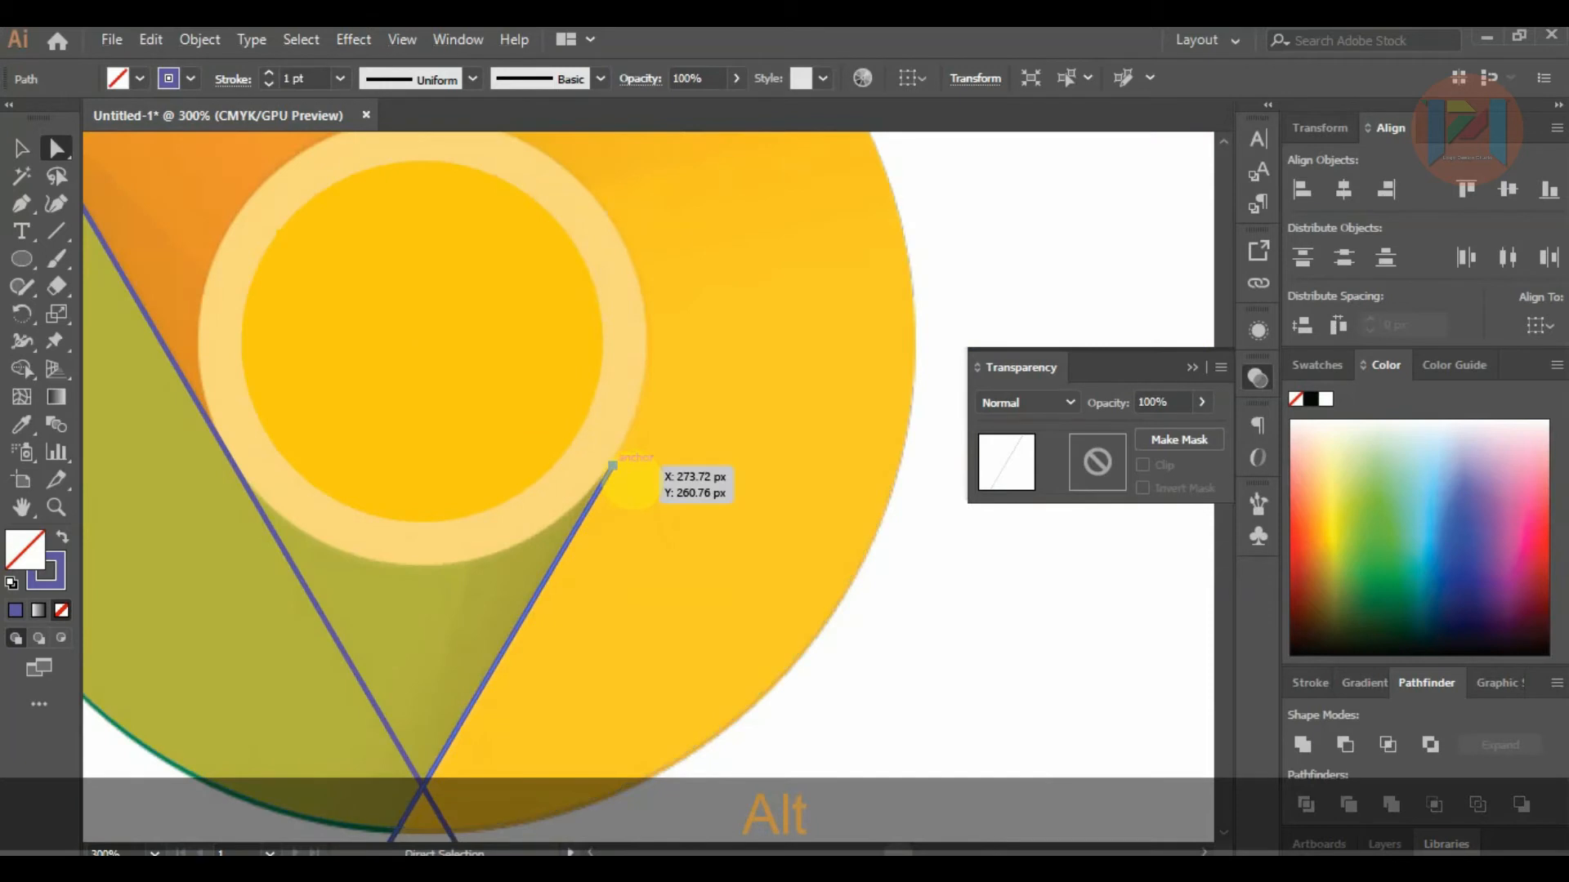
{"action": "scroll", "coordinate": [629, 468], "scroll_direction": "up", "scroll_amount": 3}
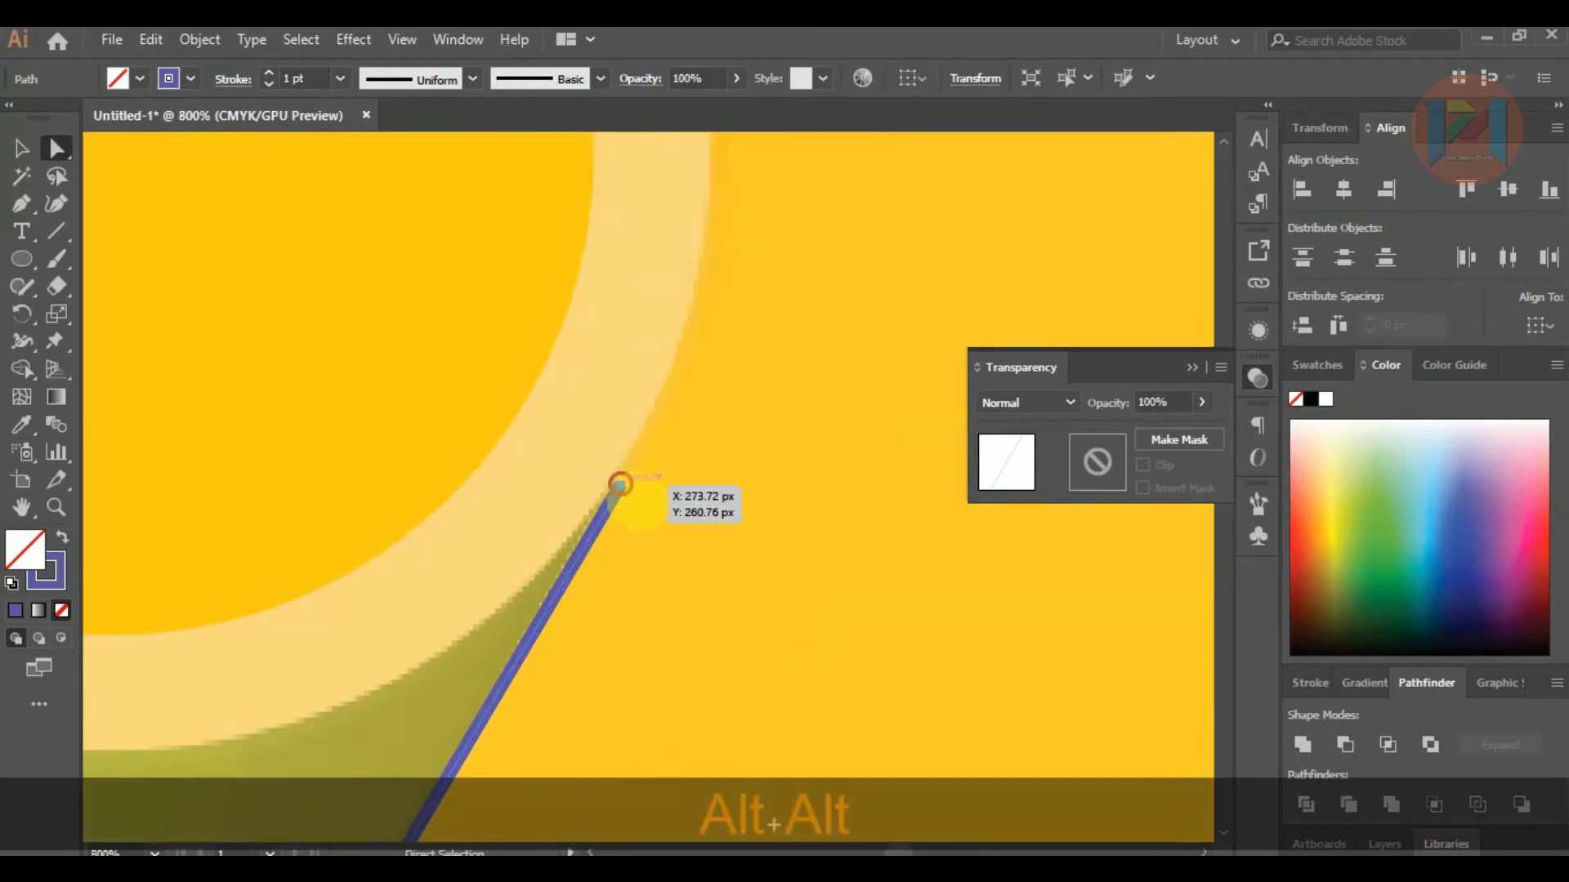
{"action": "left_click_drag", "start_coordinate": [620, 483], "coordinate": [623, 475]}
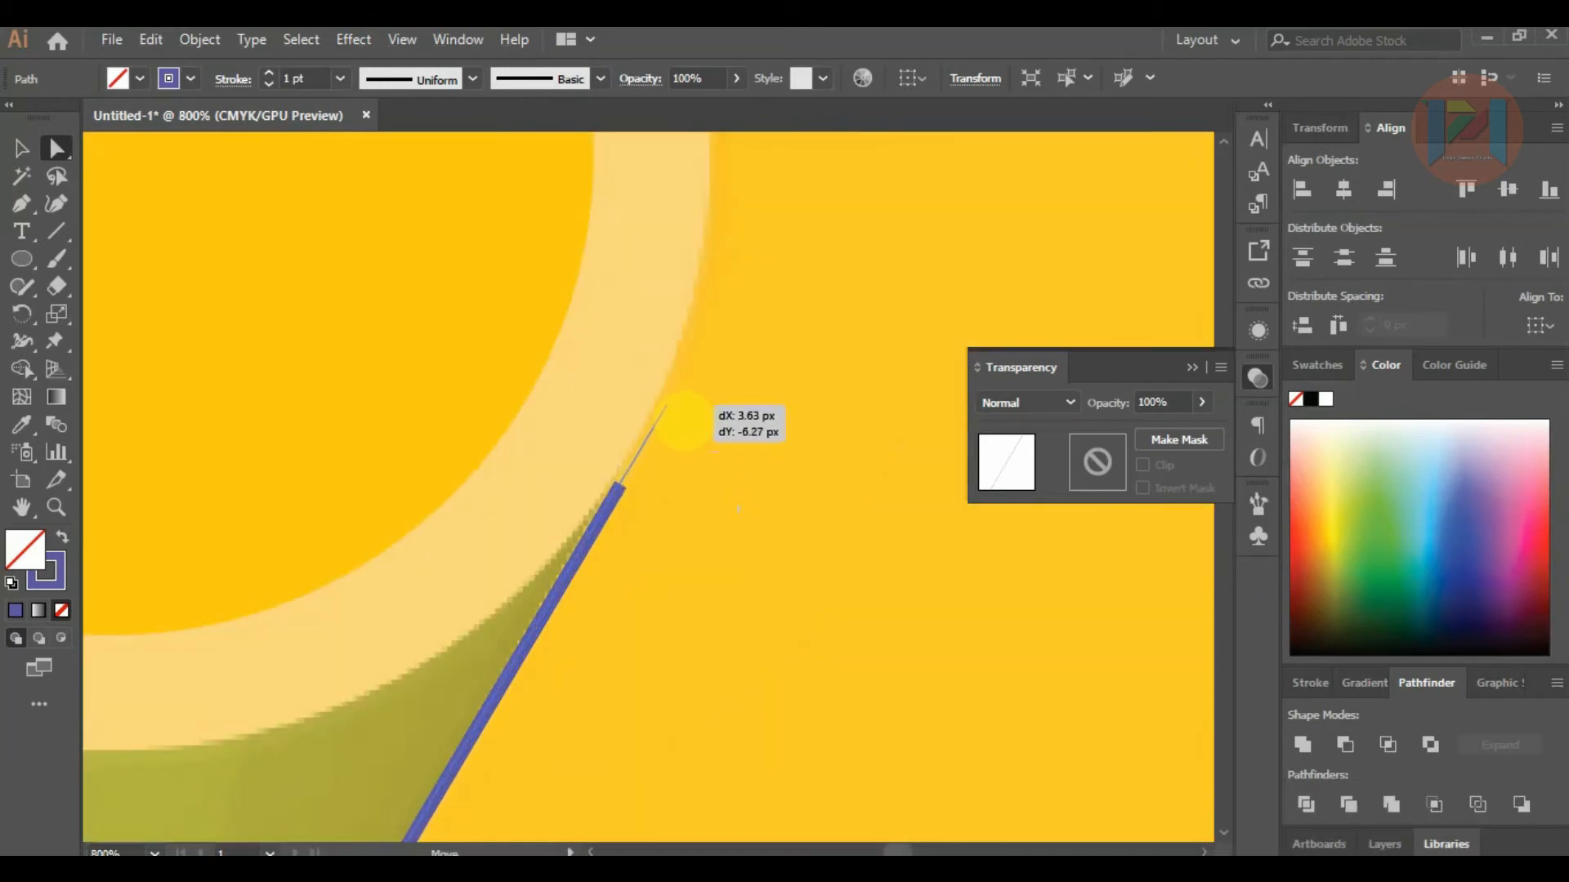
{"action": "left_click_drag", "start_coordinate": [670, 395], "coordinate": [669, 394]}
{"action": "scroll", "coordinate": [668, 395], "scroll_direction": "down", "scroll_amount": 4}
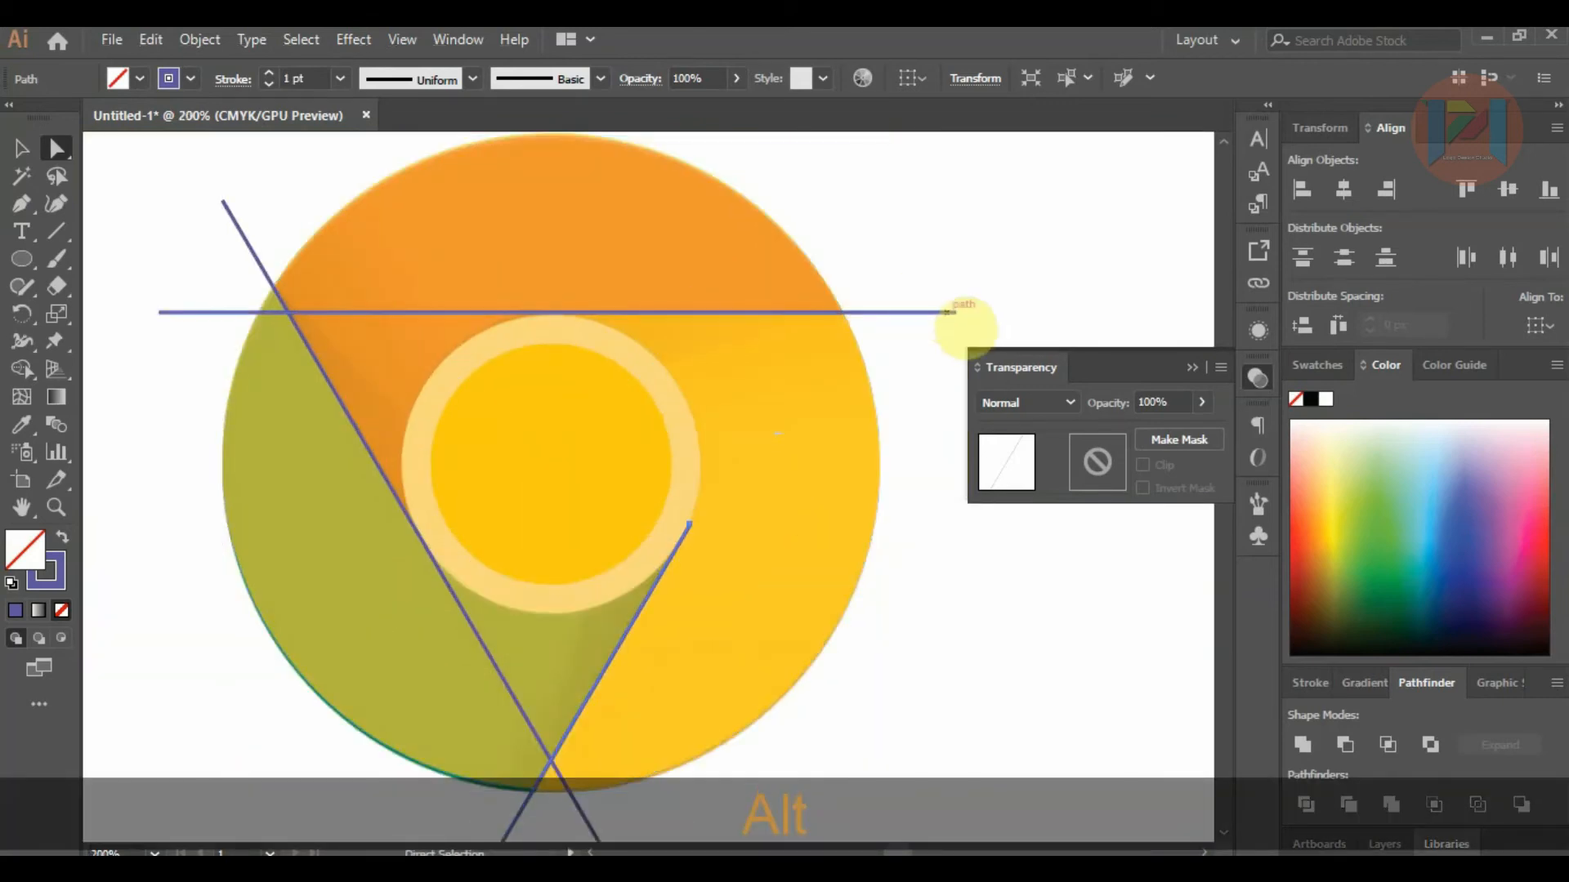
Shift the horizontal line to the right so its left end sits at the top of the pale inner ring.
{"action": "scroll", "coordinate": [698, 311], "scroll_direction": "up", "scroll_amount": 2}
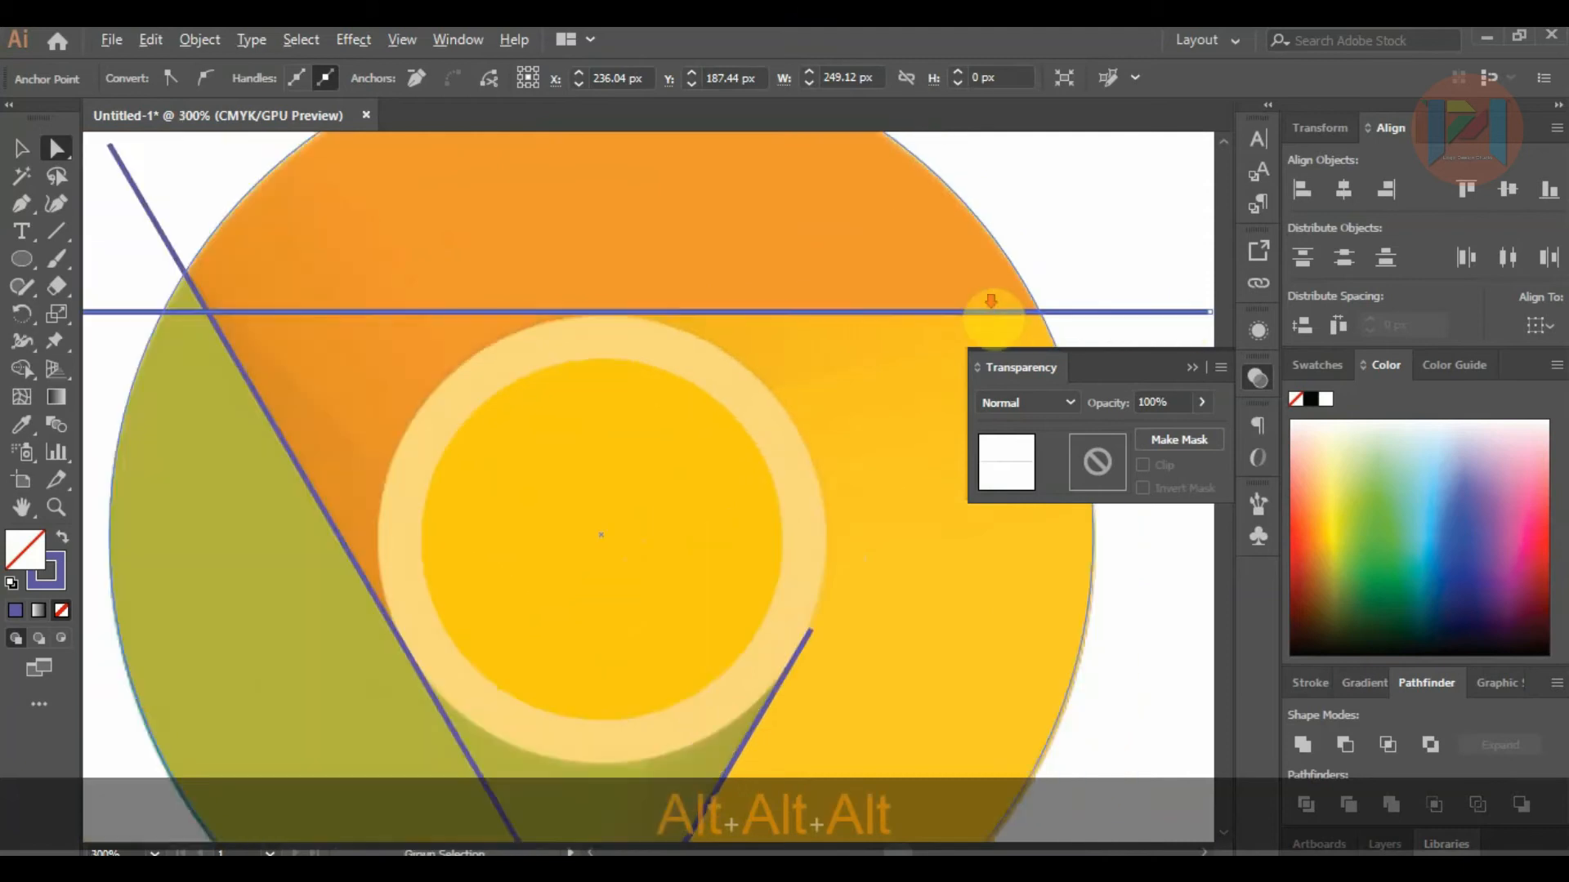
{"action": "key", "text": "ctrl+z"}
{"action": "scroll", "coordinate": [455, 384], "scroll_direction": "down", "scroll_amount": 3}
{"action": "key", "text": "shift"}
{"action": "left_click_drag", "start_coordinate": [230, 337], "coordinate": [516, 339]}
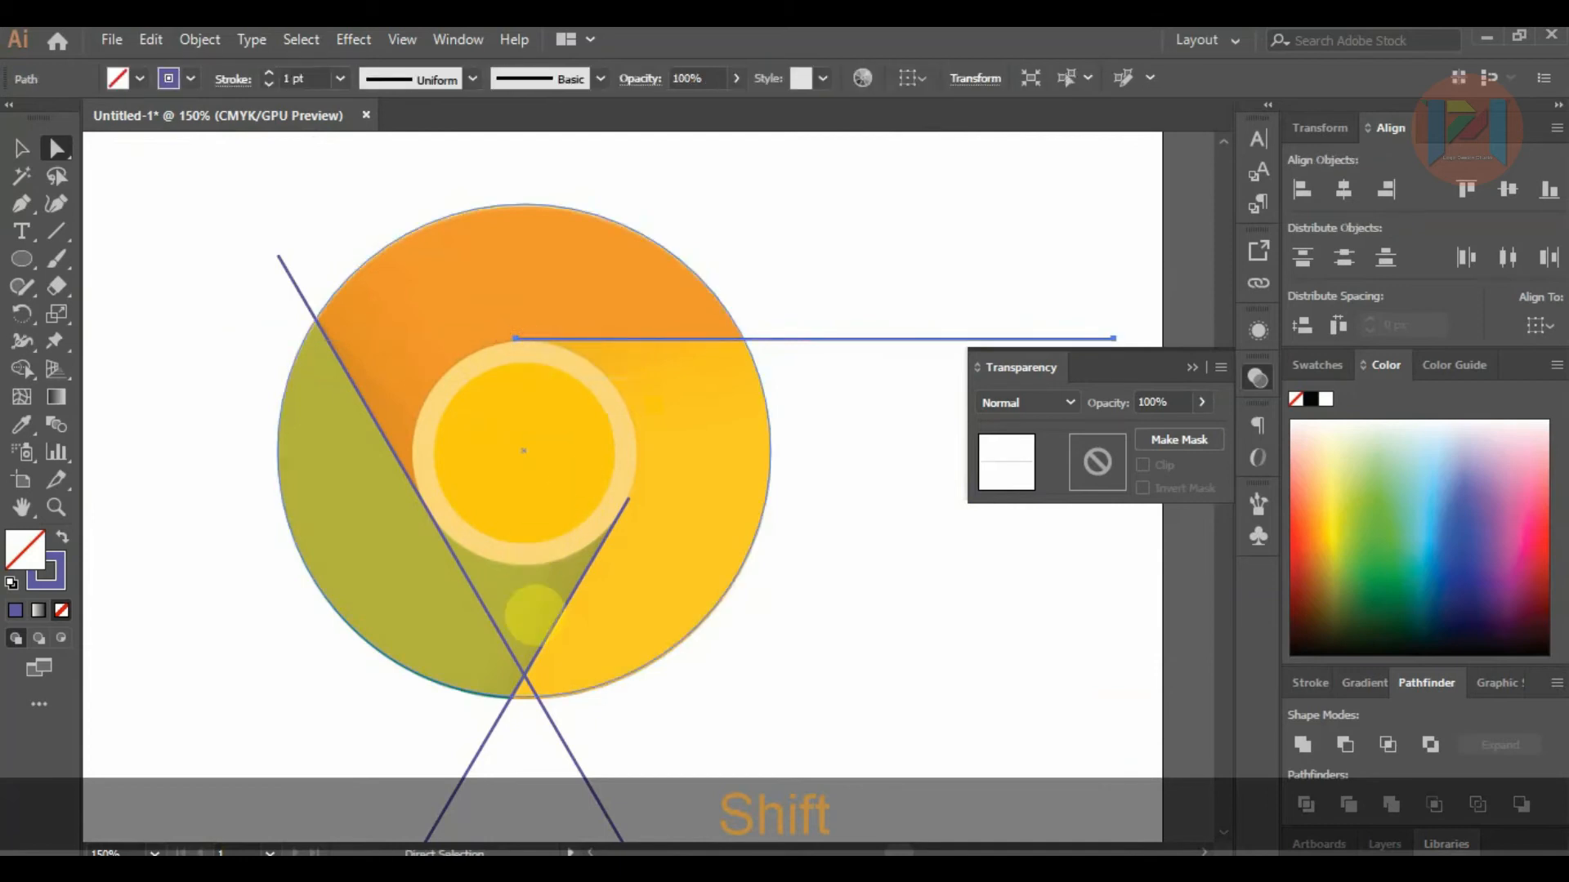
Shorten the other diagonal line from its lower end so it stops at the inner ring's lower-left edge, at about X 197.52 px, Y 264.78 px.
{"action": "scroll", "coordinate": [524, 478], "scroll_direction": "down", "scroll_amount": 2}
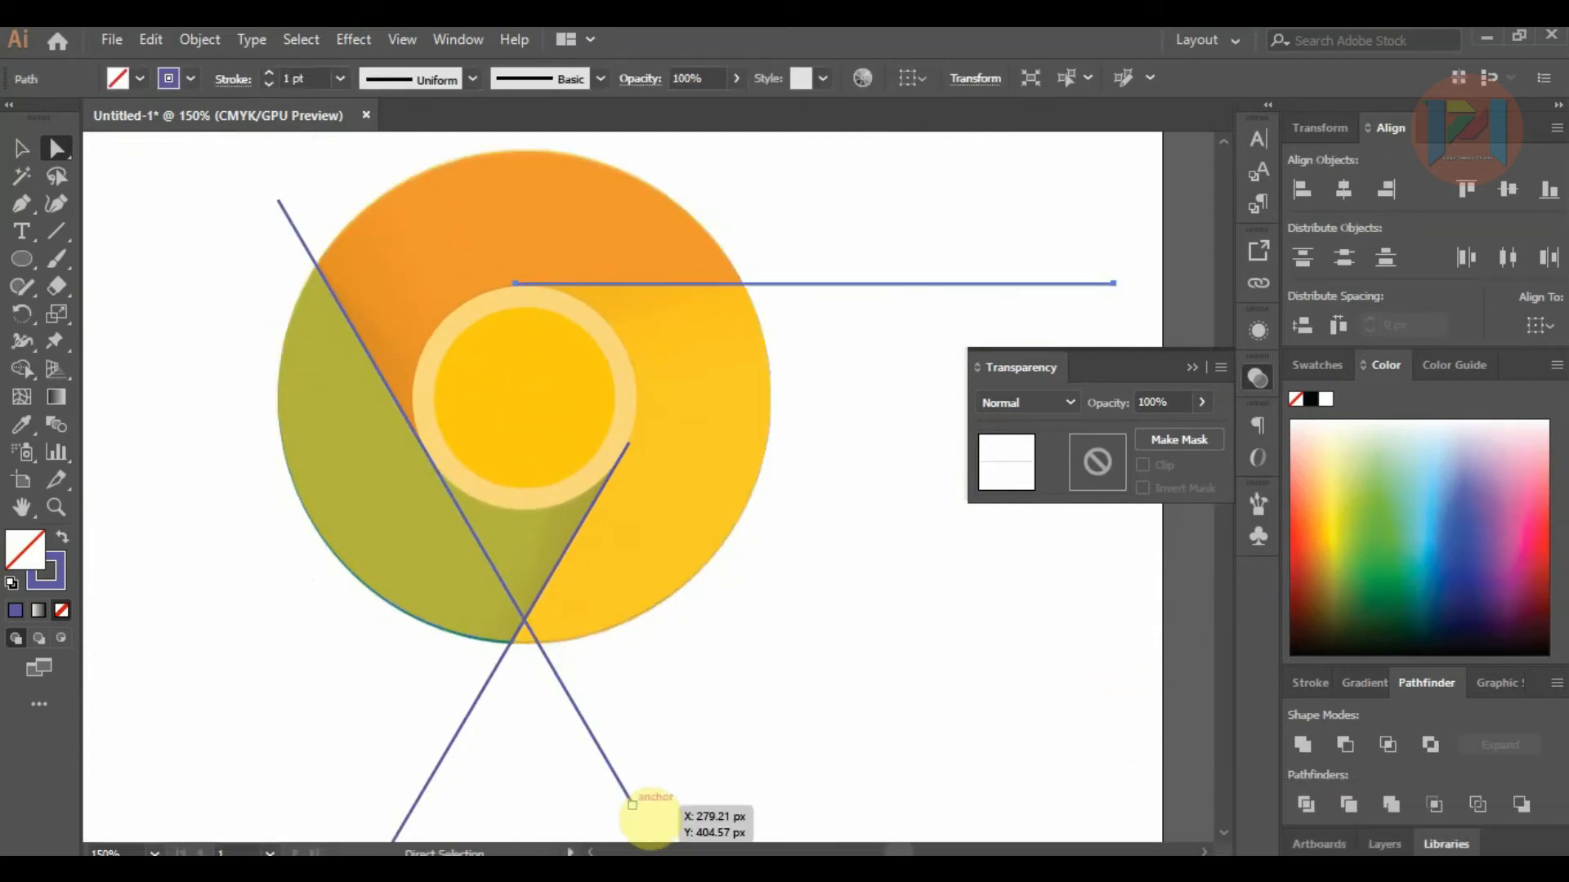
{"action": "left_click", "coordinate": [632, 801]}
{"action": "key", "text": "alt"}
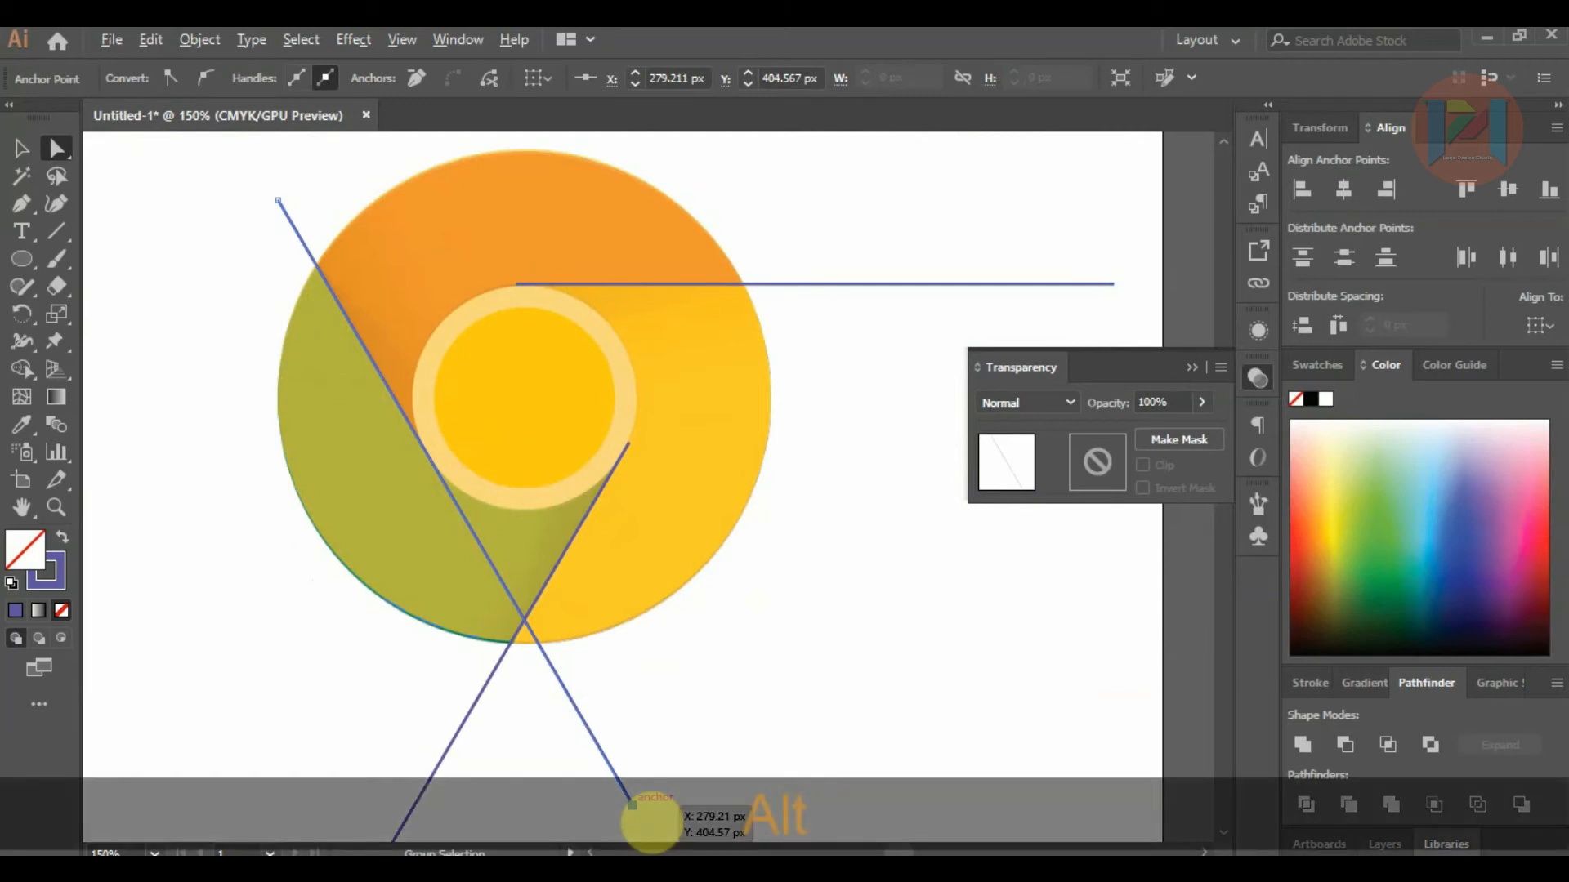
{"action": "left_click_drag", "start_coordinate": [632, 805], "coordinate": [449, 492]}
{"action": "scroll", "coordinate": [449, 492], "scroll_direction": "up", "scroll_amount": 6}
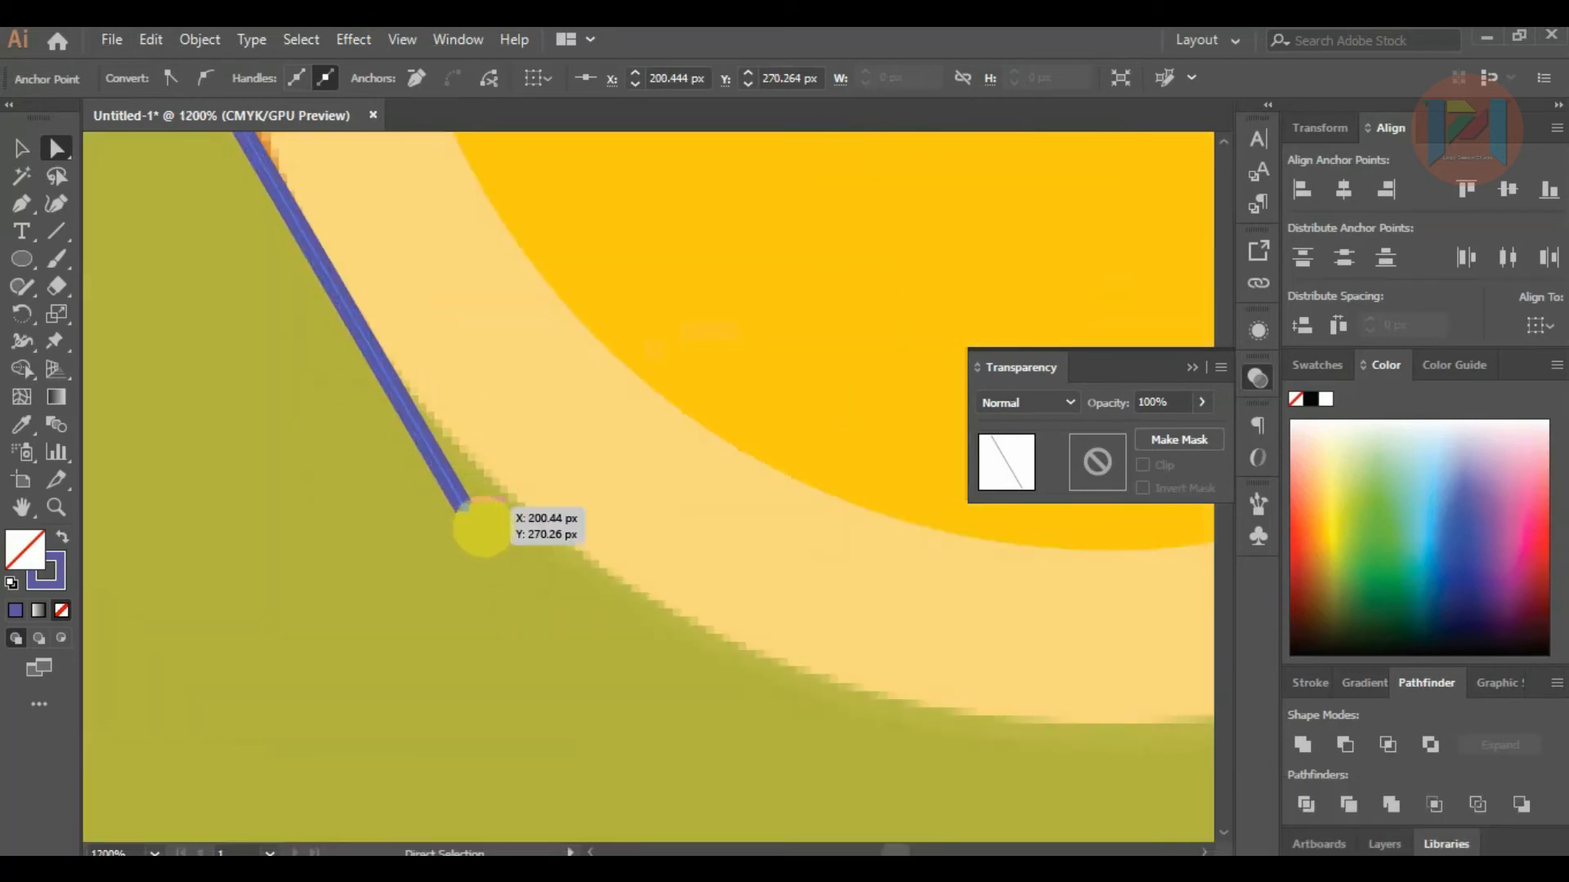
{"action": "left_click_drag", "start_coordinate": [463, 508], "coordinate": [406, 401]}
{"action": "scroll", "coordinate": [386, 508], "scroll_direction": "down", "scroll_amount": 6}
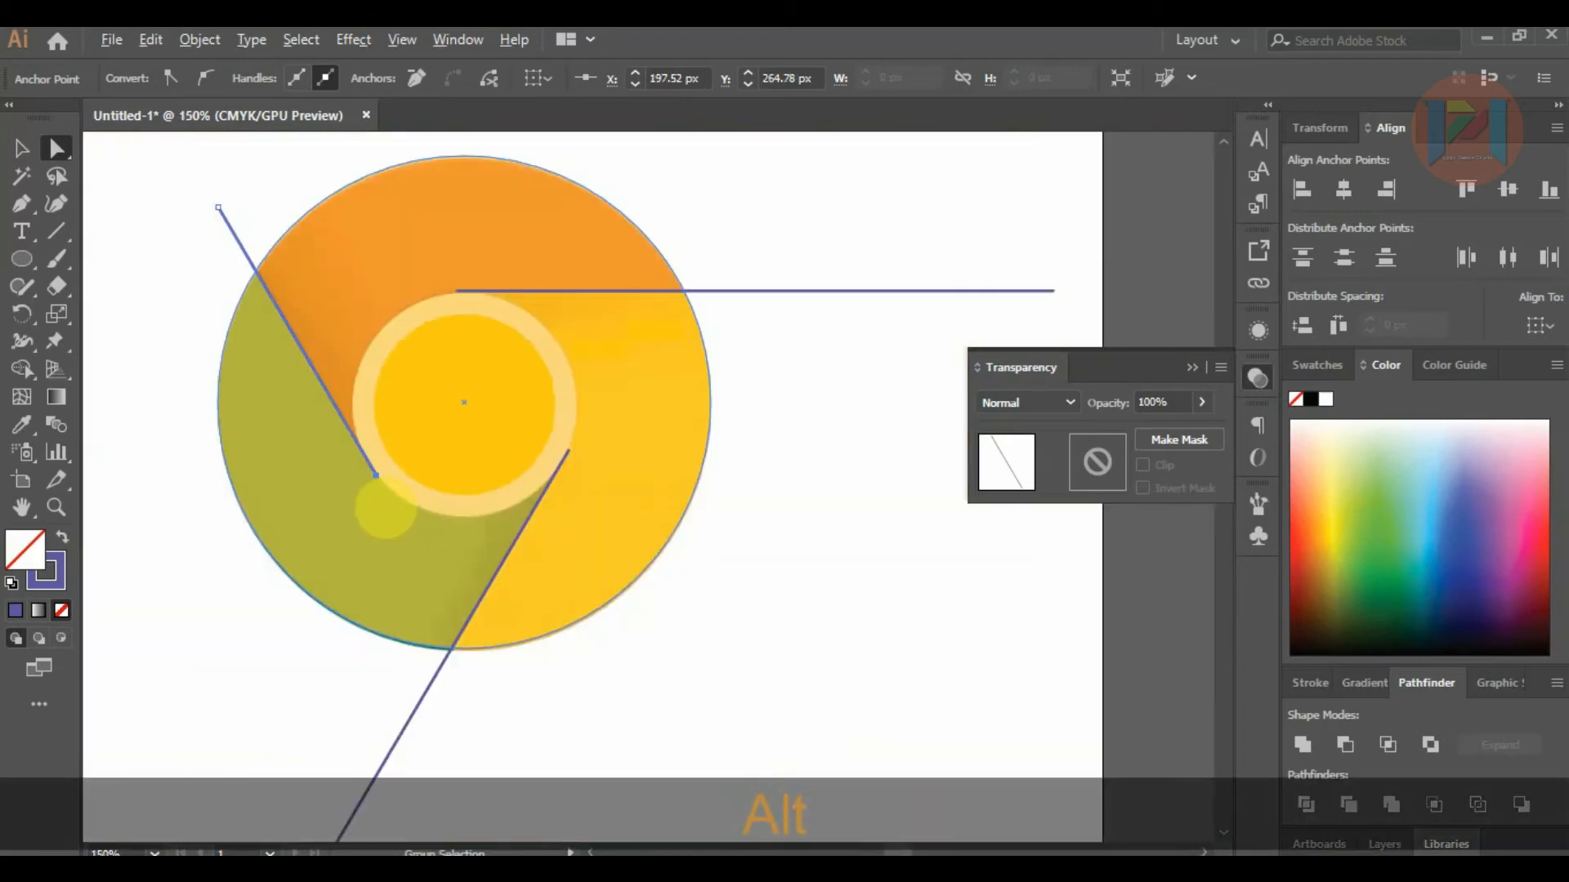
Trim the parts of the three lines that extend beyond the large circle, using the Shape Builder on the circle and lines together.
{"action": "scroll", "coordinate": [383, 496], "scroll_direction": "down", "scroll_amount": 1}
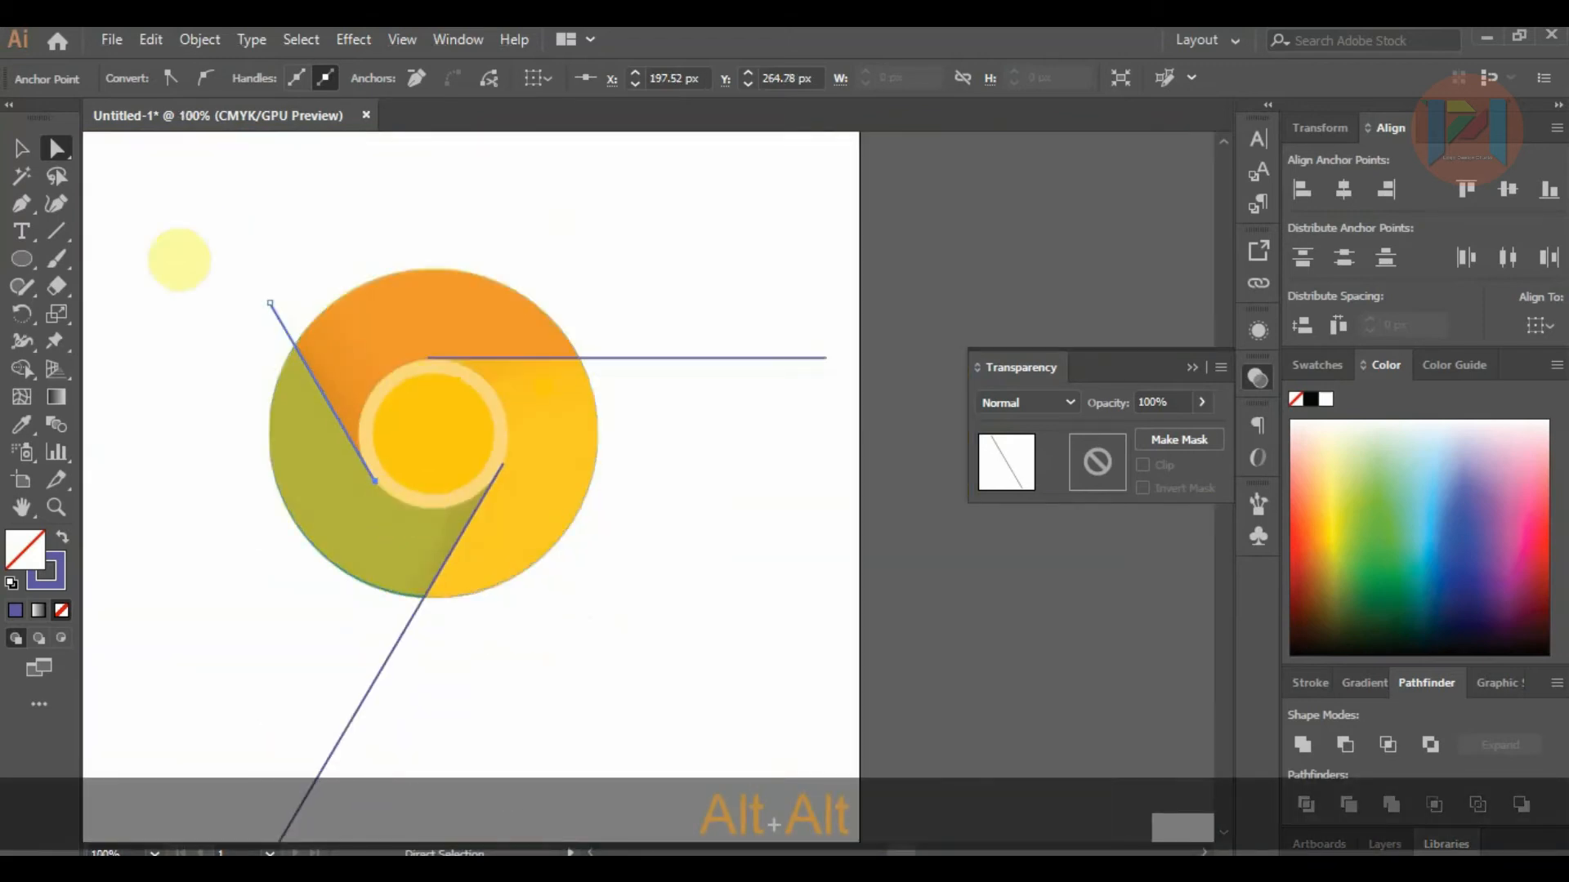
{"action": "left_click", "coordinate": [21, 148]}
{"action": "left_click", "coordinate": [278, 315]}
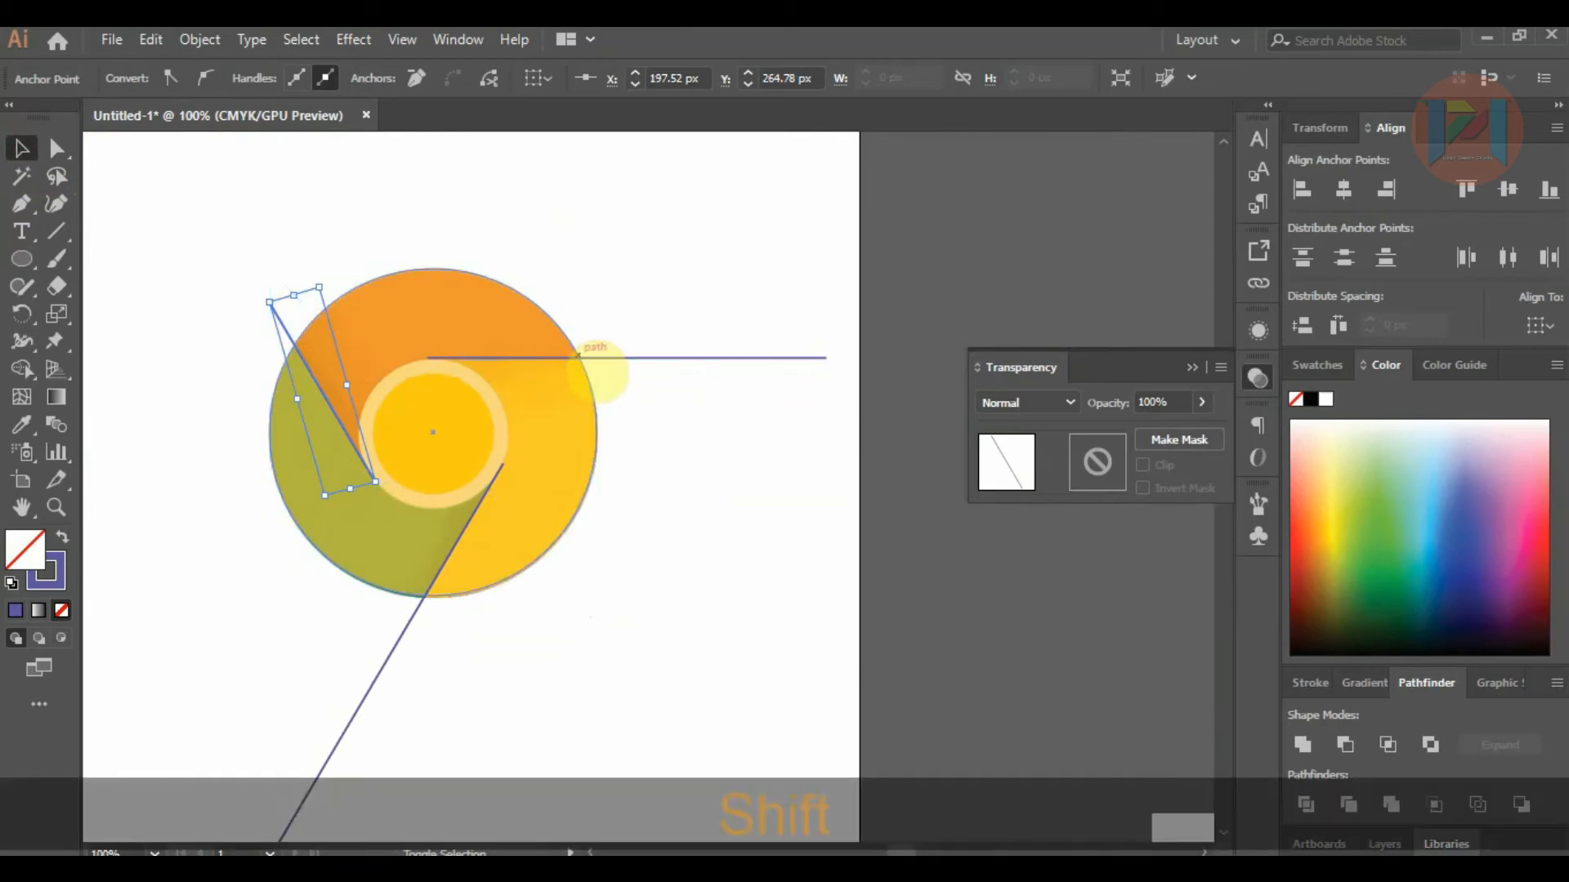
{"action": "left_click", "coordinate": [585, 357], "text": "shift"}
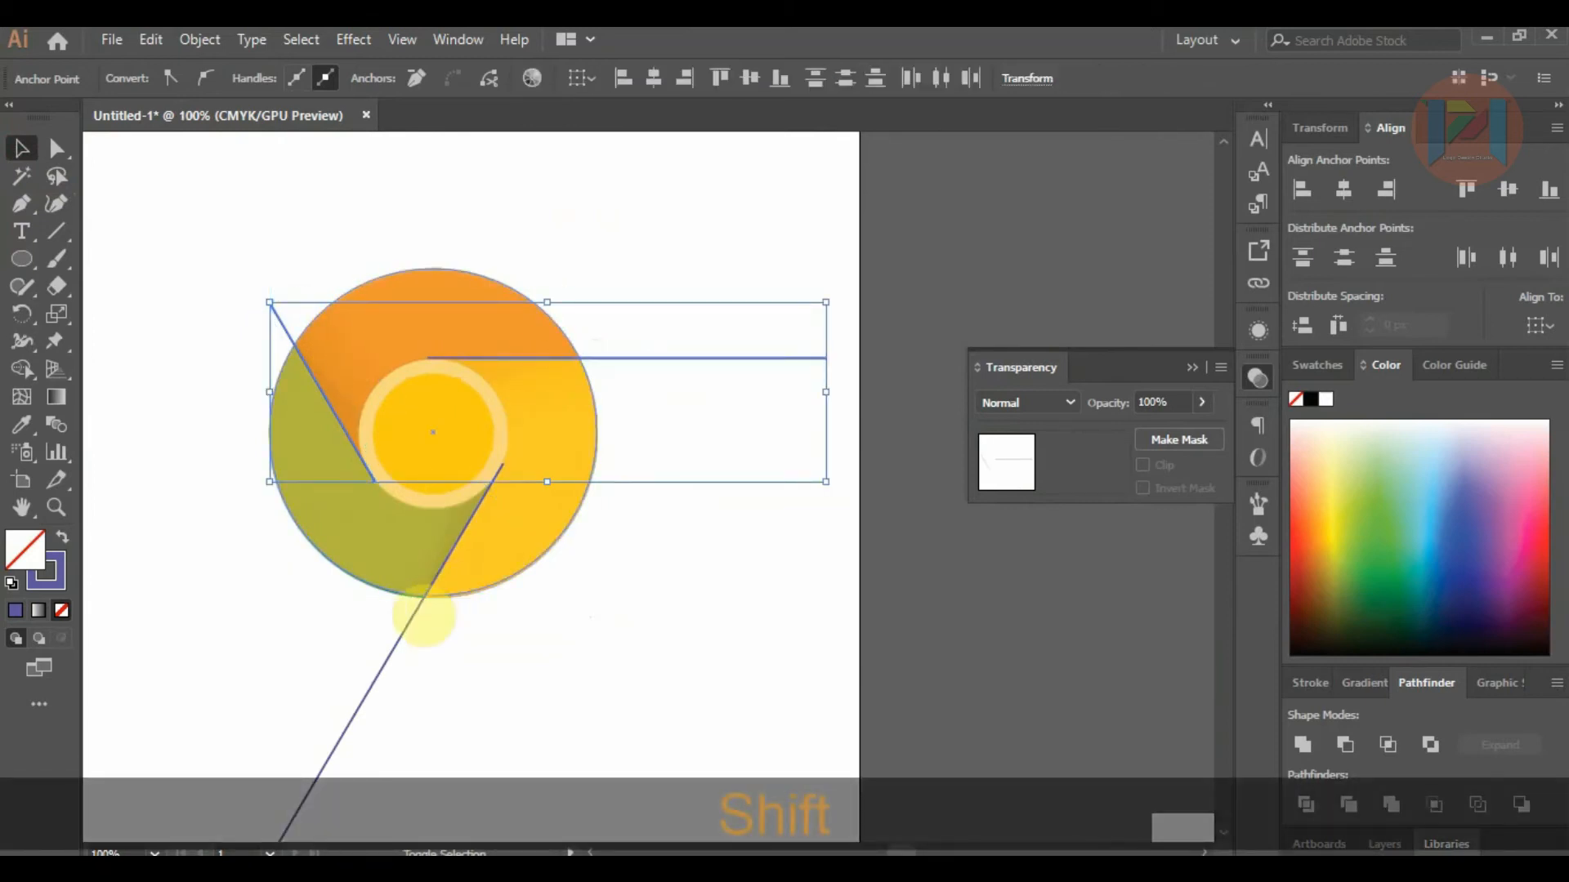
{"action": "left_click", "coordinate": [396, 572], "text": "shift"}
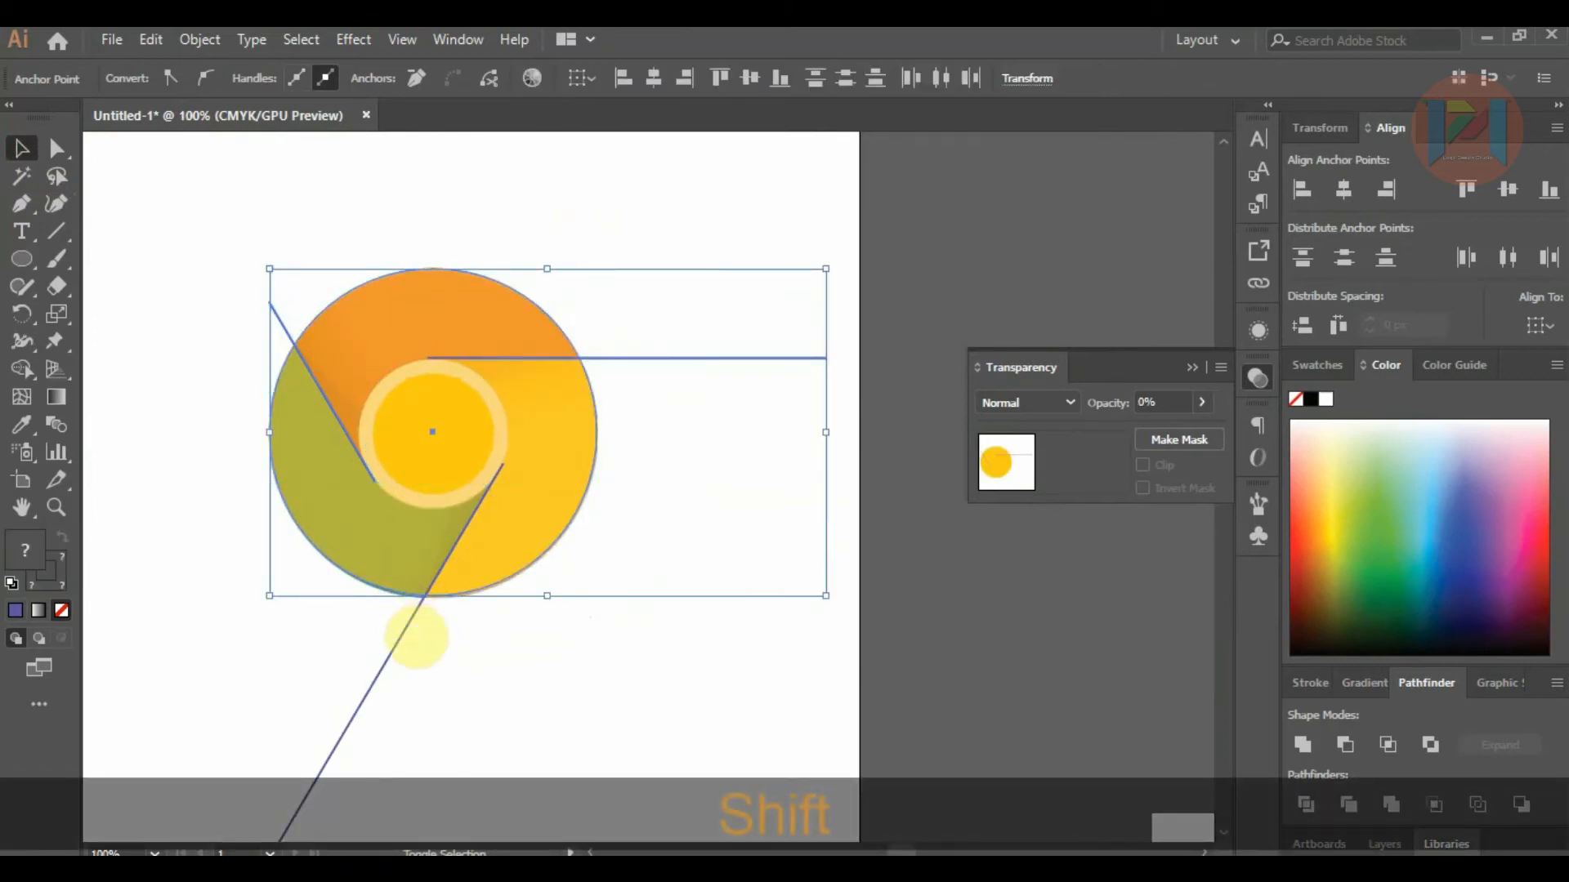
{"action": "left_click", "coordinate": [403, 627], "text": "shift"}
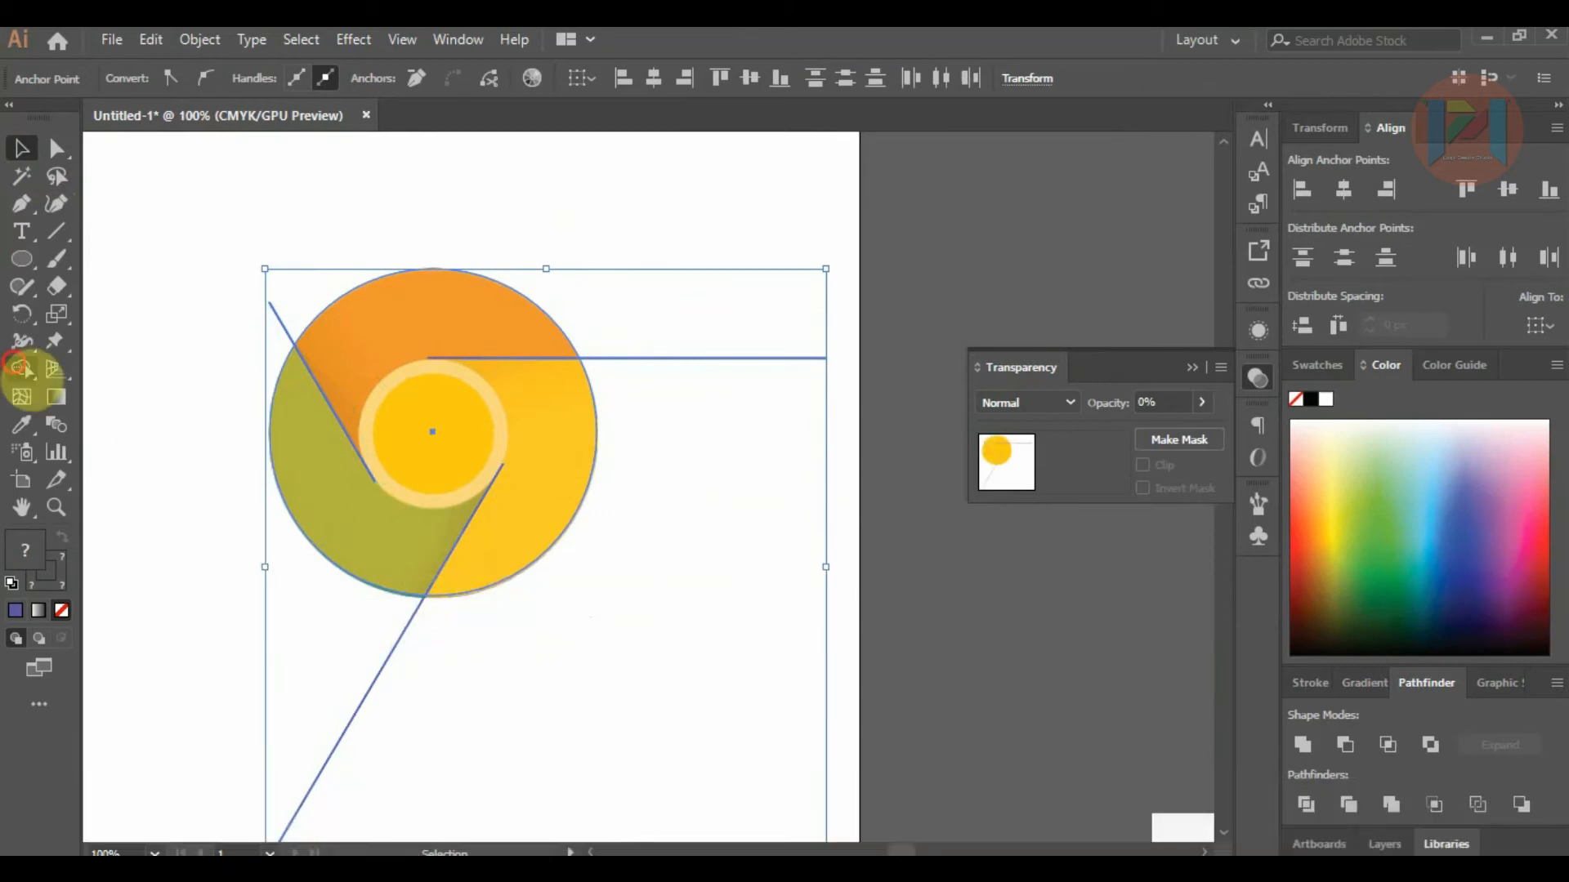
{"action": "left_click", "coordinate": [22, 369]}
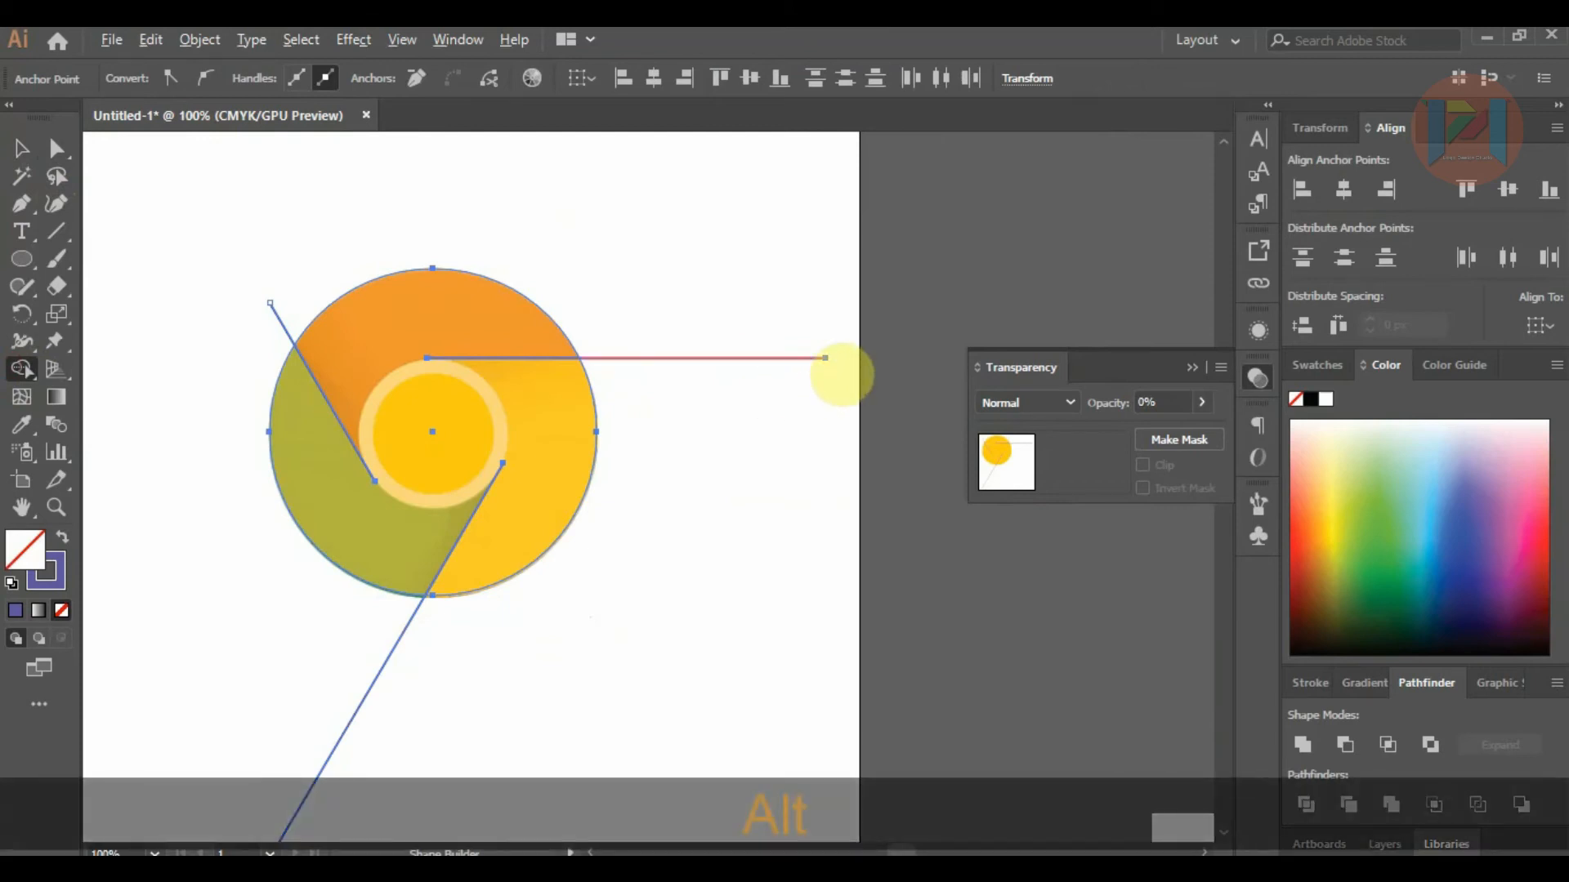
{"action": "left_click", "coordinate": [825, 358], "text": "alt"}
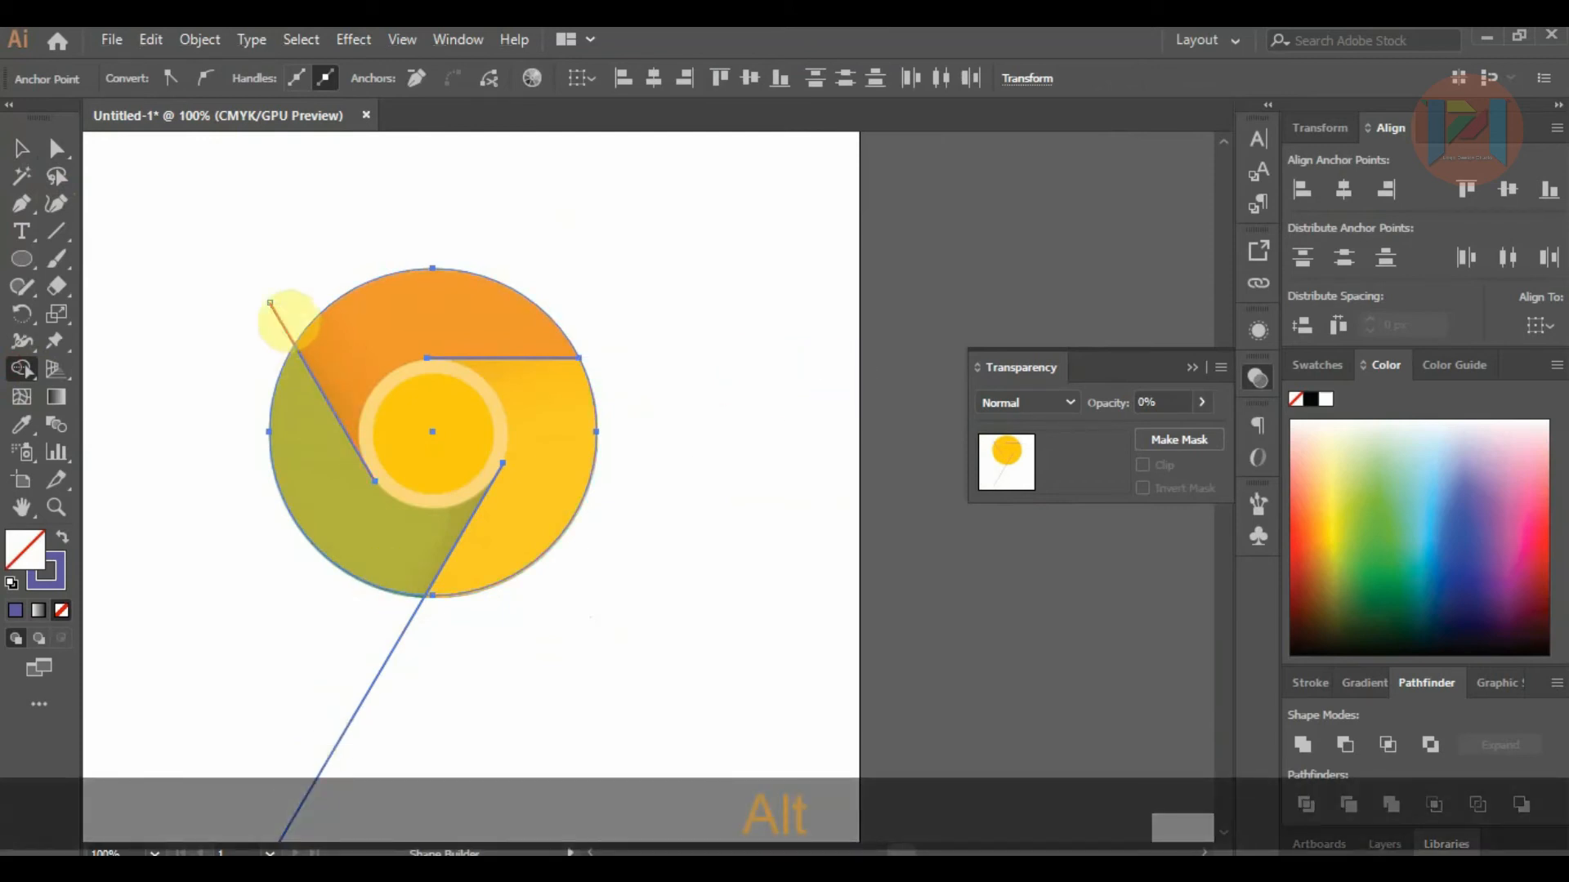
{"action": "left_click", "coordinate": [278, 310], "text": "alt"}
{"action": "scroll", "coordinate": [588, 428], "scroll_direction": "down", "scroll_amount": 3}
{"action": "scroll", "coordinate": [585, 416], "scroll_direction": "down", "scroll_amount": 4}
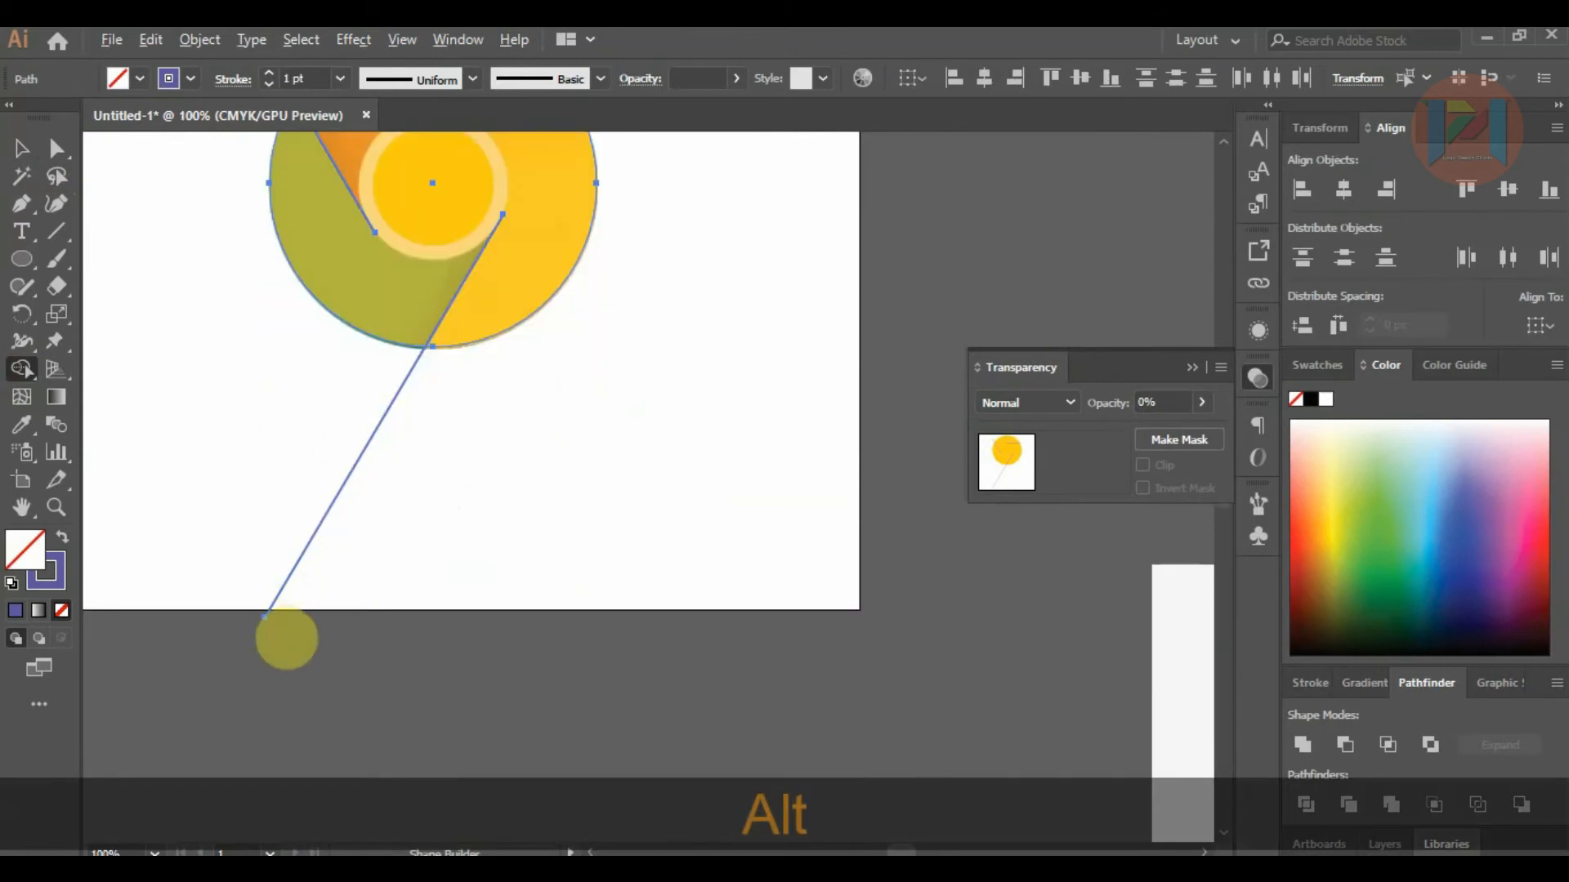
{"action": "left_click", "coordinate": [282, 633], "text": "alt"}
{"action": "scroll", "coordinate": [568, 473], "scroll_direction": "up", "scroll_amount": 2}
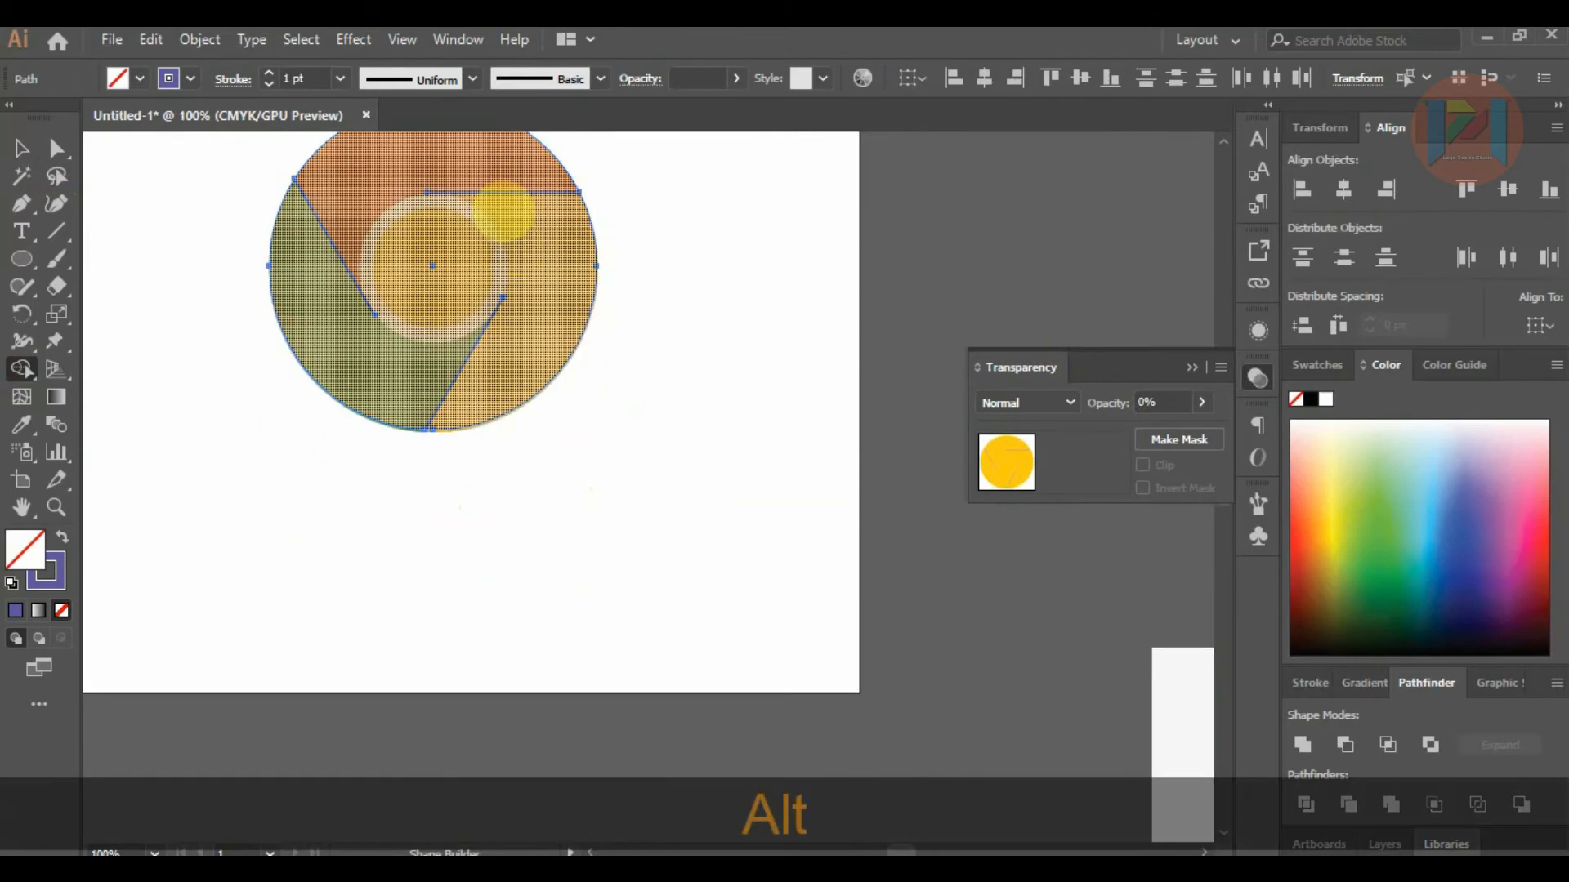
Draw a small unfilled circle beside the logo and move it over the logo's centre.
{"action": "scroll", "coordinate": [617, 445], "scroll_direction": "up", "scroll_amount": 4}
{"action": "scroll", "coordinate": [588, 403], "scroll_direction": "down", "scroll_amount": 2}
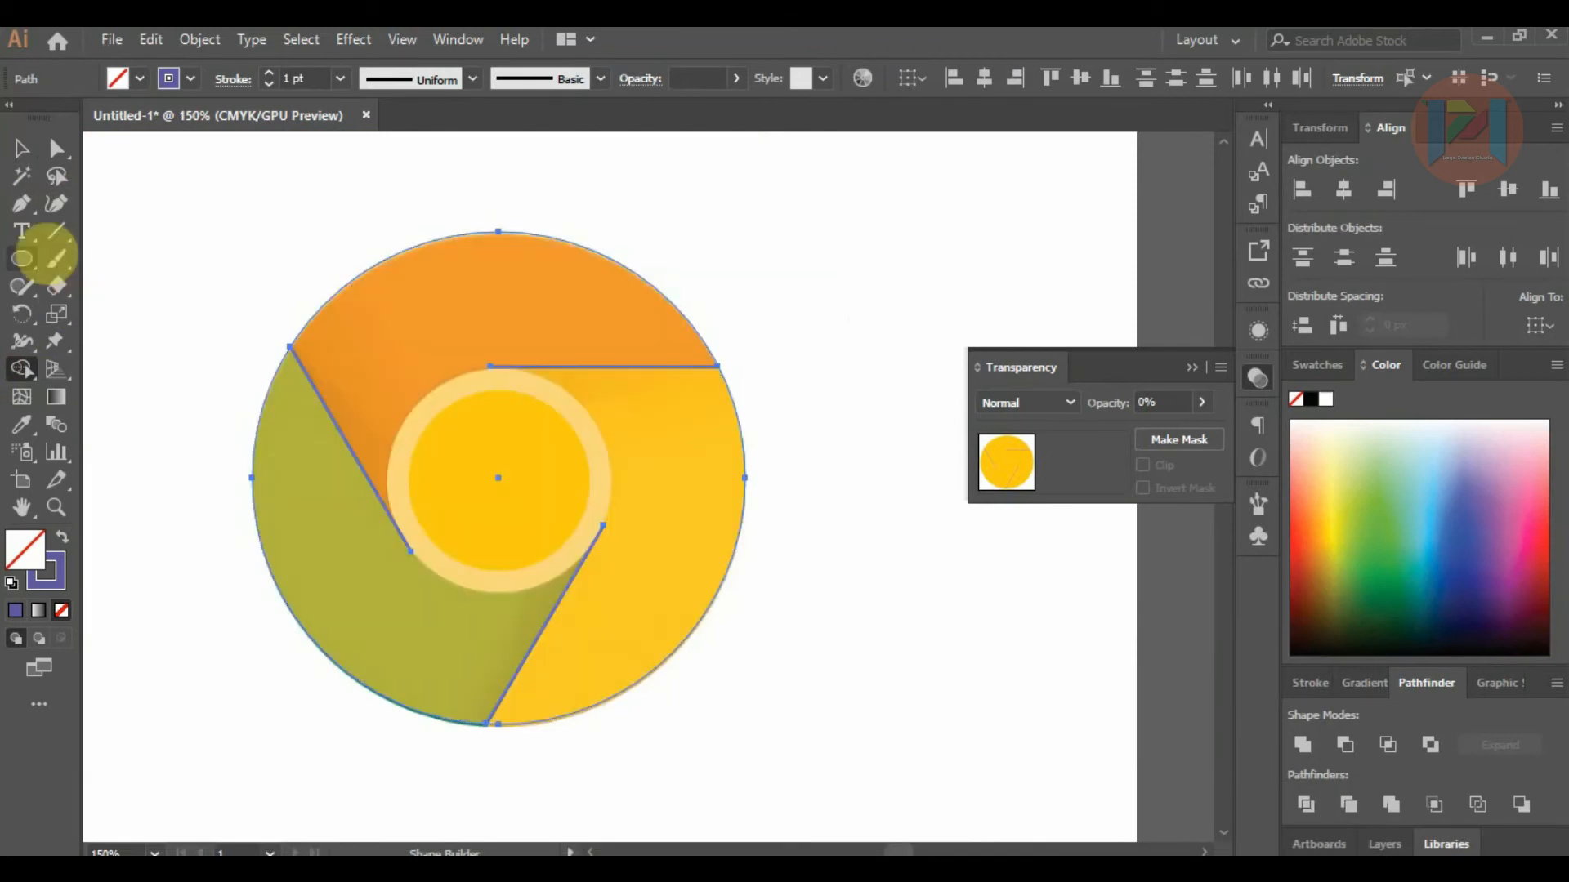
{"action": "left_click", "coordinate": [22, 258]}
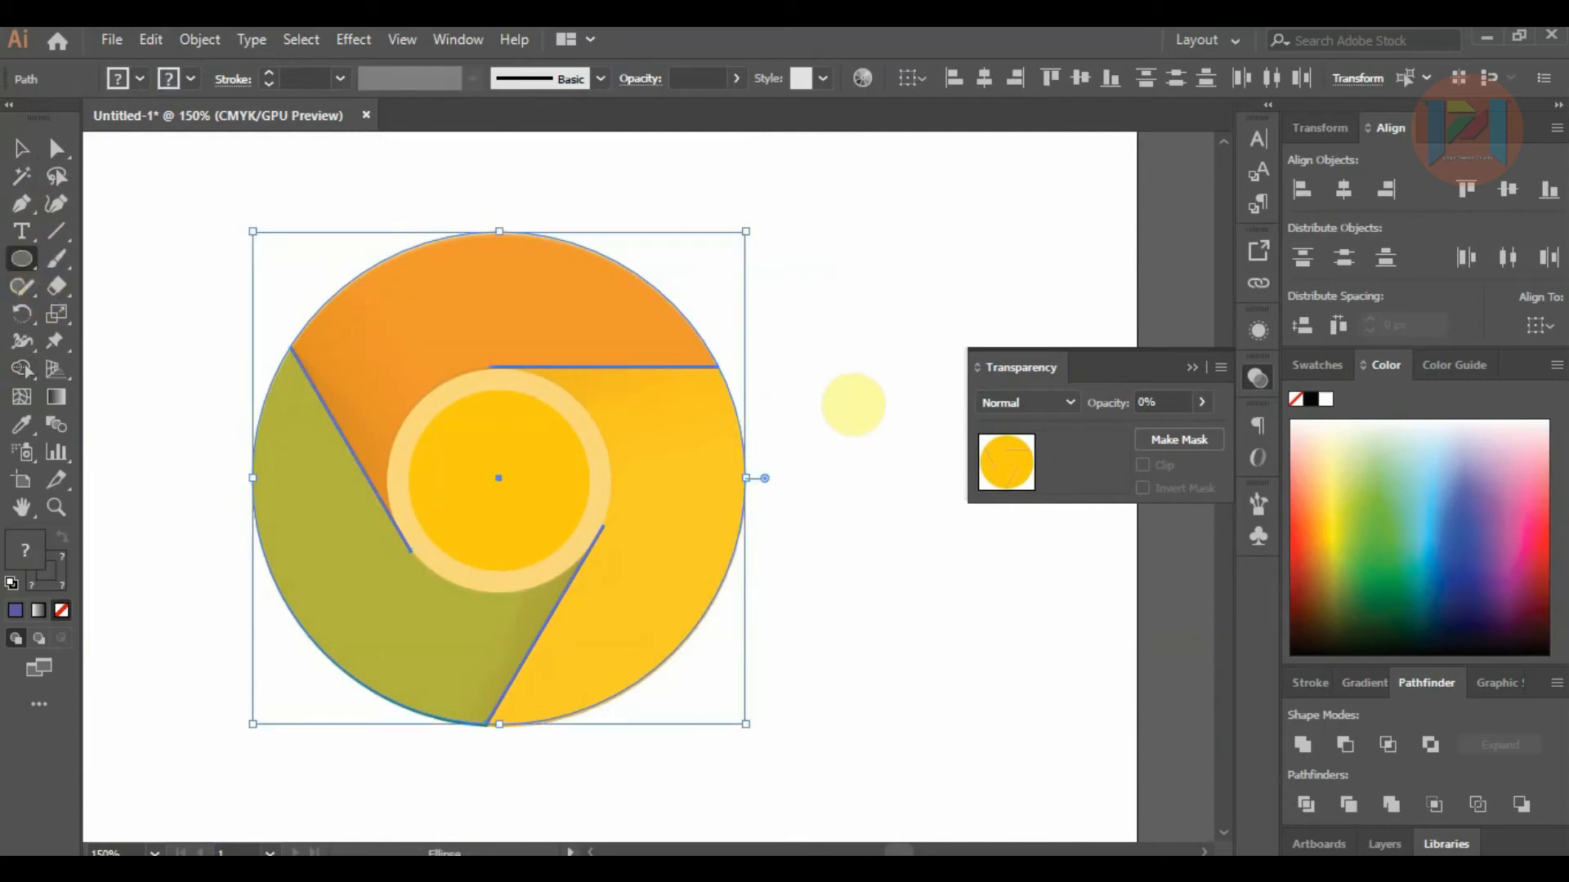
{"action": "left_click_drag", "start_coordinate": [817, 375], "coordinate": [957, 572]}
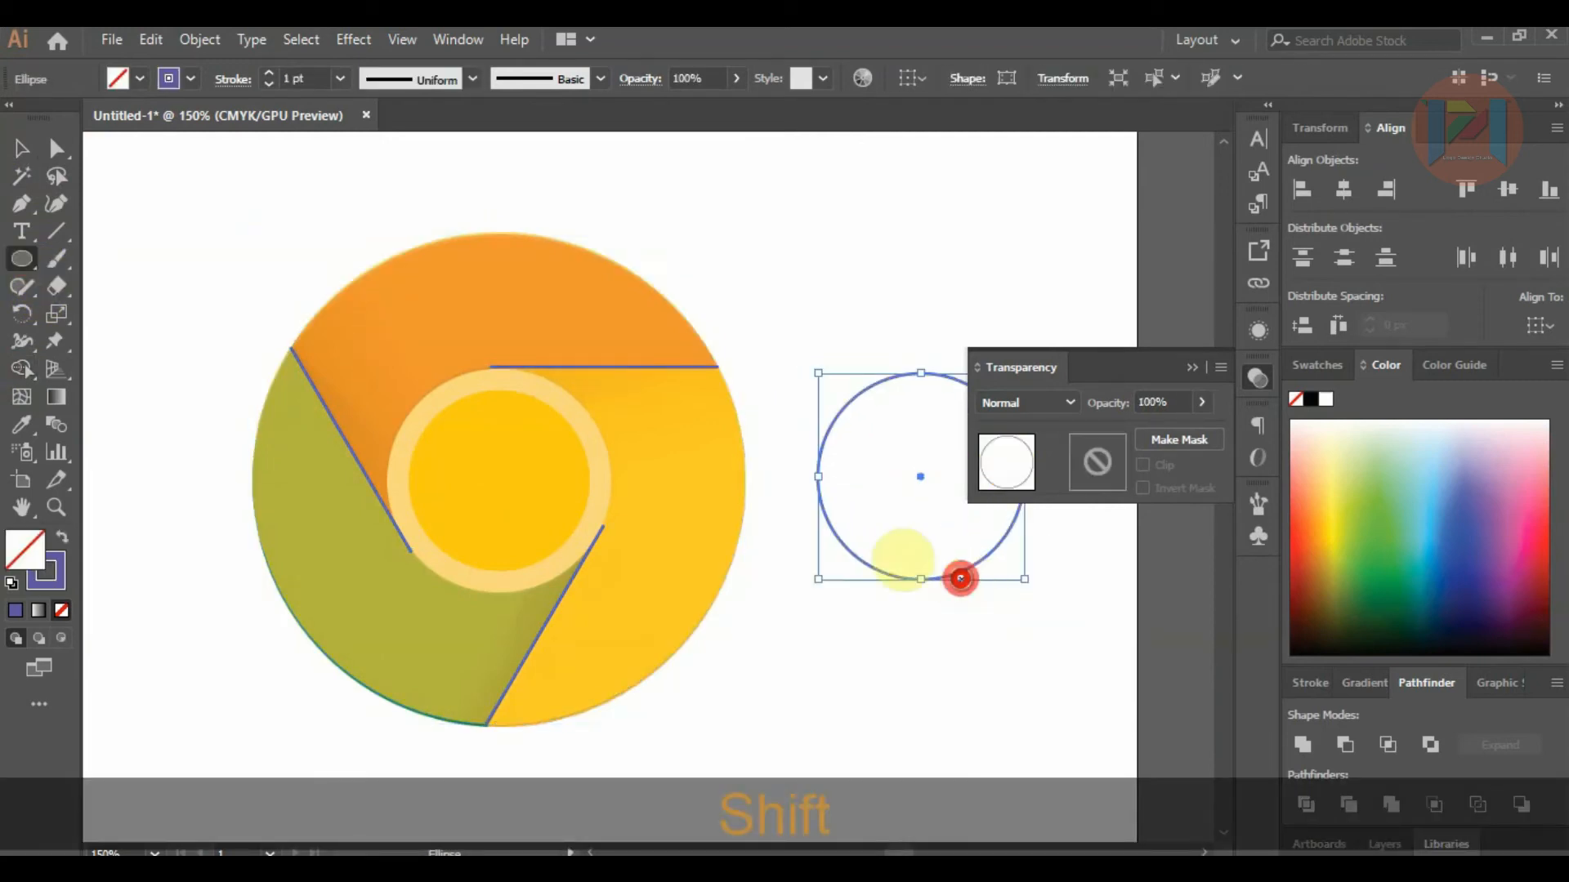
{"action": "left_click", "coordinate": [22, 148]}
{"action": "left_click_drag", "start_coordinate": [836, 418], "coordinate": [414, 423]}
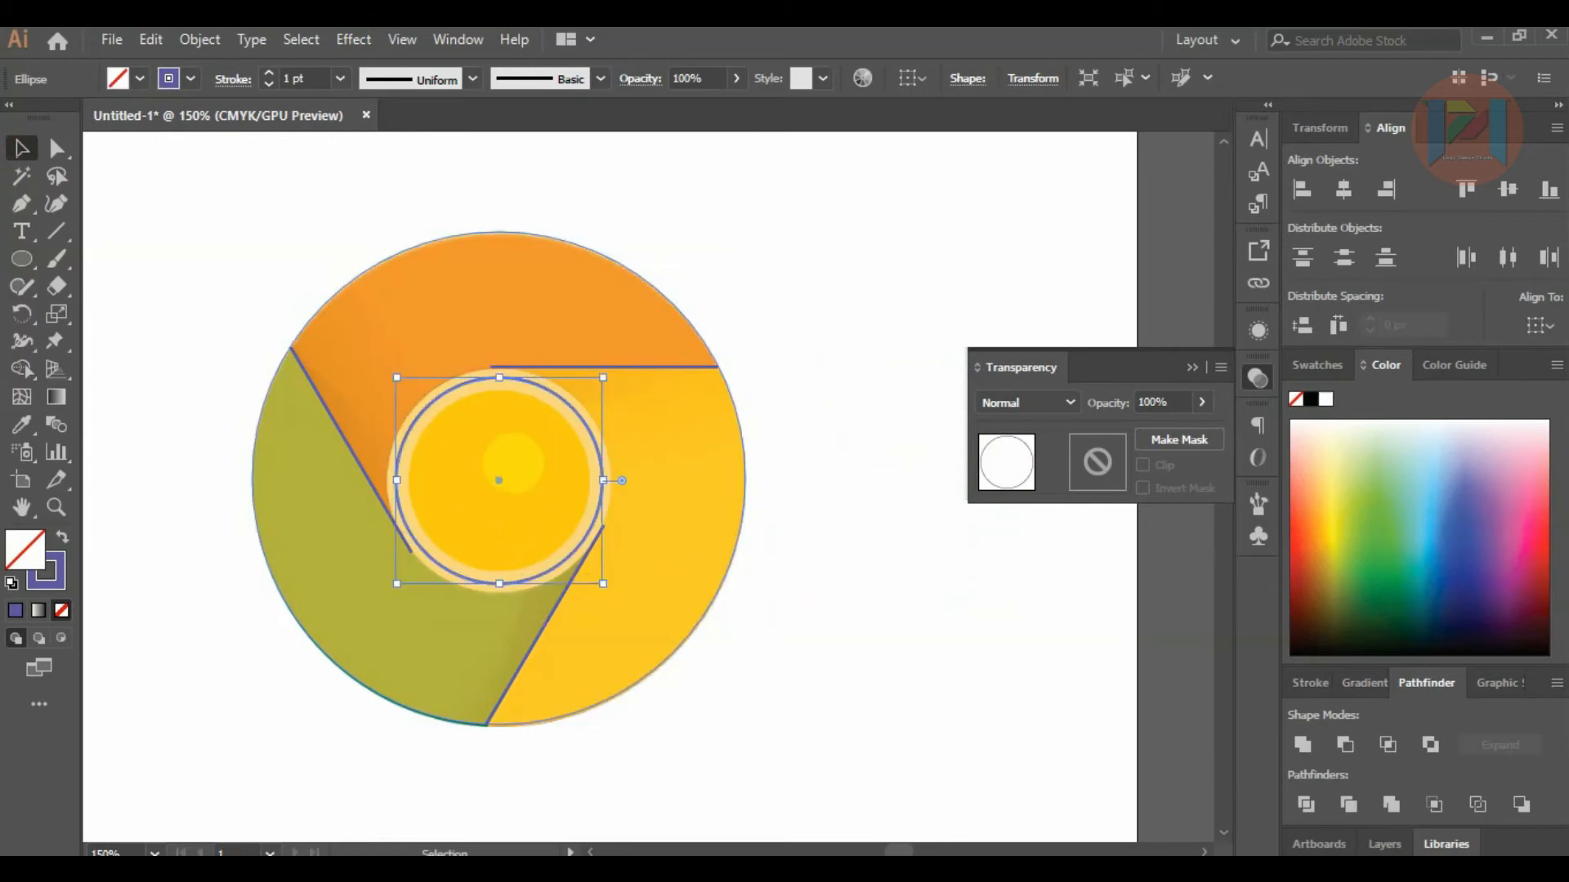
Enlarge the small circle proportionally from its centre until it meets the pale ring's outer edge and the ends of the three lines.
{"action": "scroll", "coordinate": [510, 442], "scroll_direction": "up", "scroll_amount": 2}
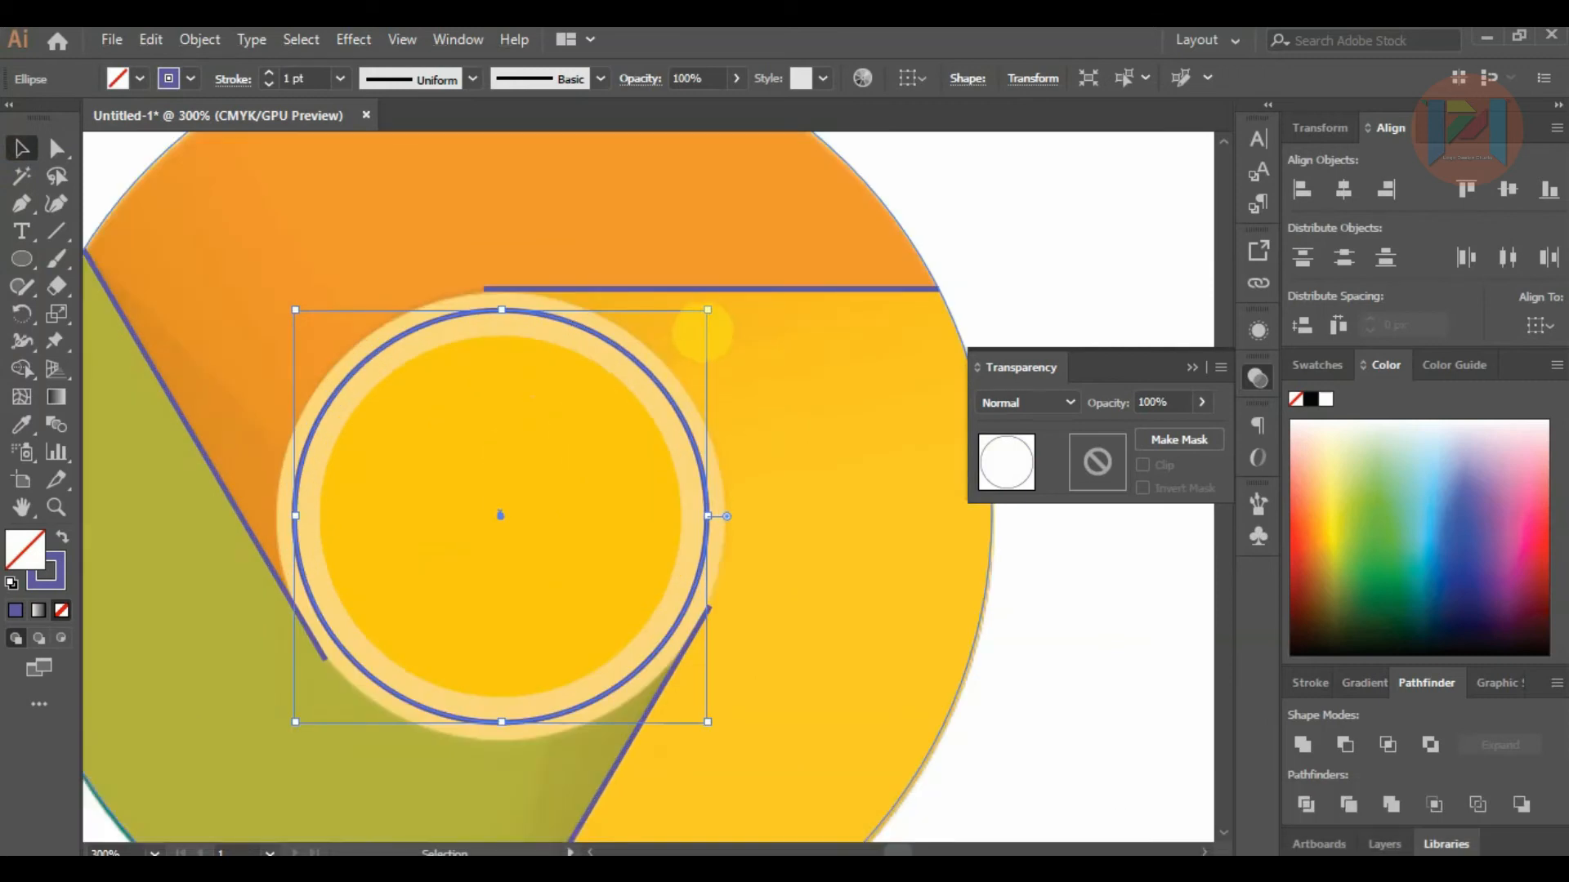
{"action": "left_click_drag", "start_coordinate": [710, 312], "coordinate": [727, 294]}
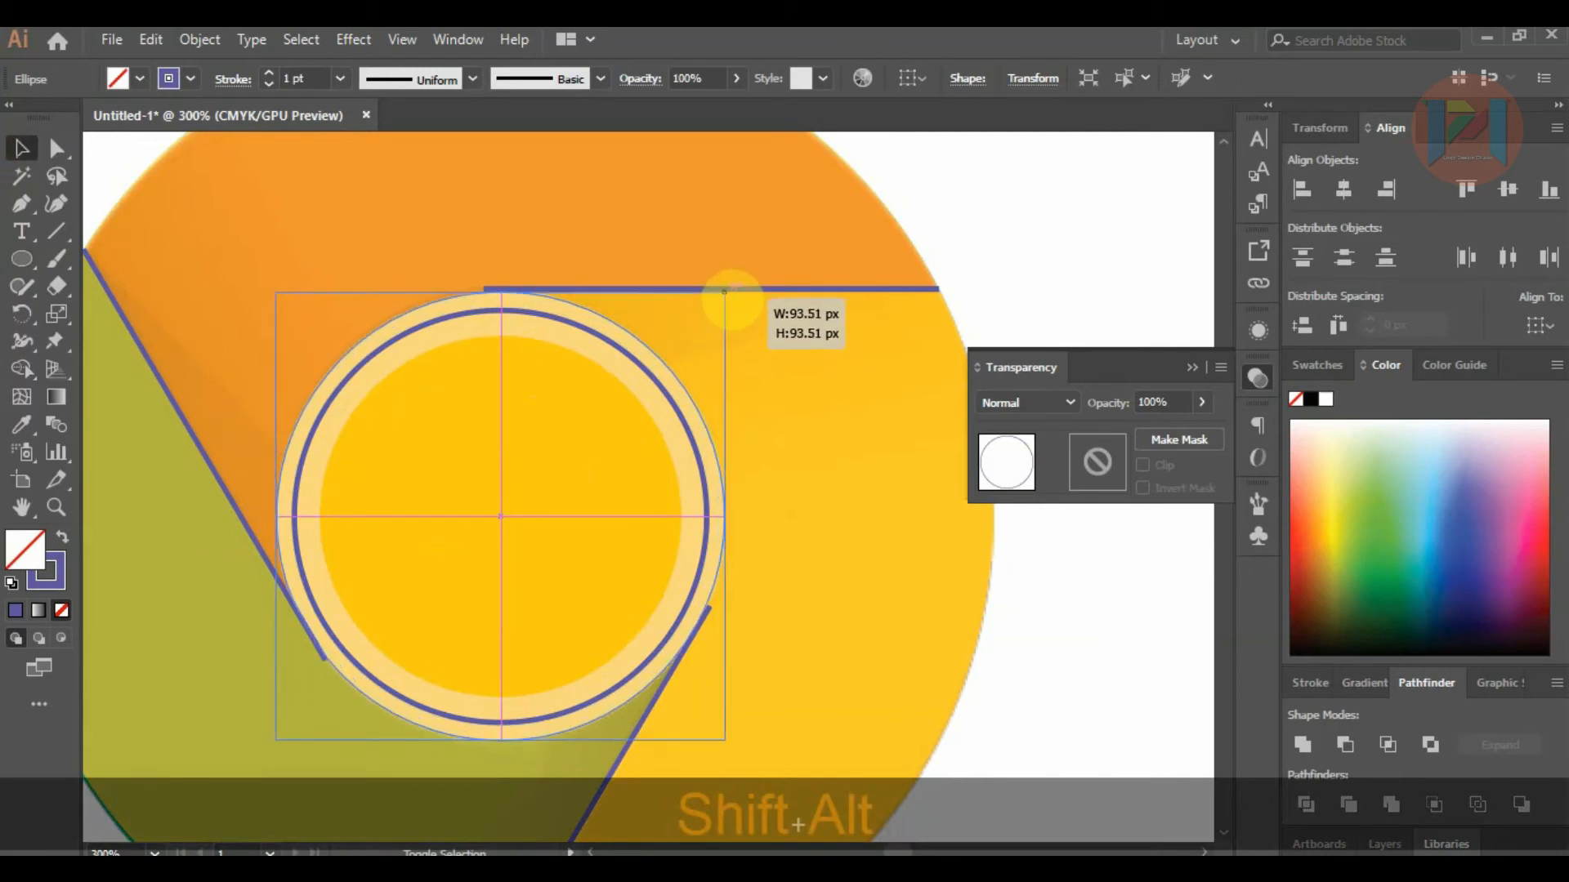
{"action": "left_click_drag", "start_coordinate": [724, 292], "coordinate": [728, 288]}
{"action": "scroll", "coordinate": [596, 413], "scroll_direction": "down", "scroll_amount": 2, "text": "alt"}
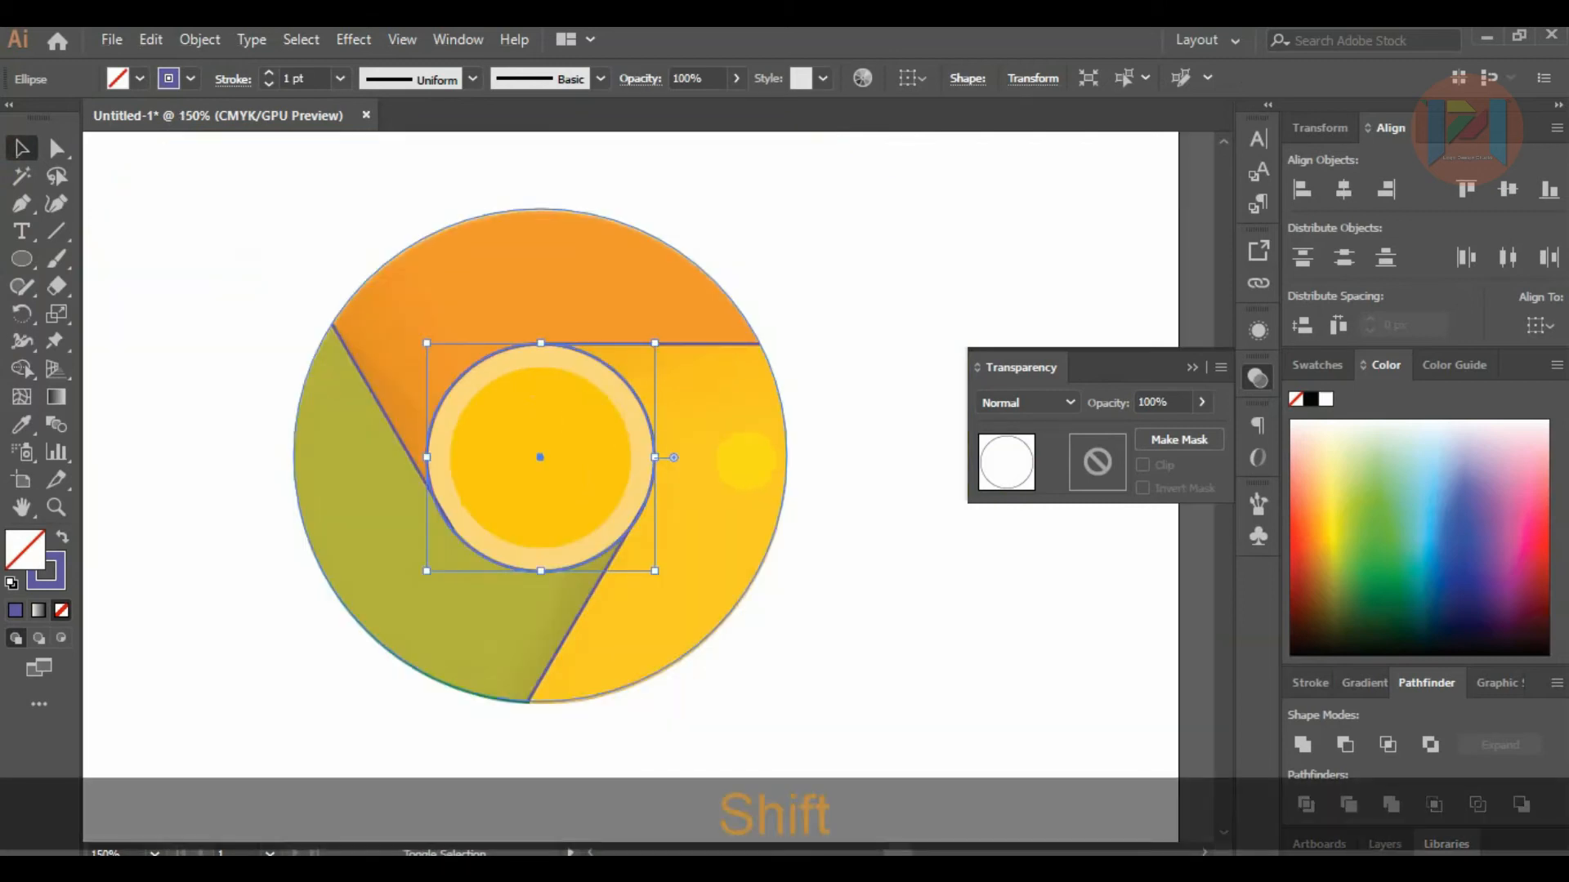
Fill the small centre circle with light blue.
{"action": "left_click", "coordinate": [730, 442], "text": "shift"}
{"action": "left_click", "coordinate": [844, 335]}
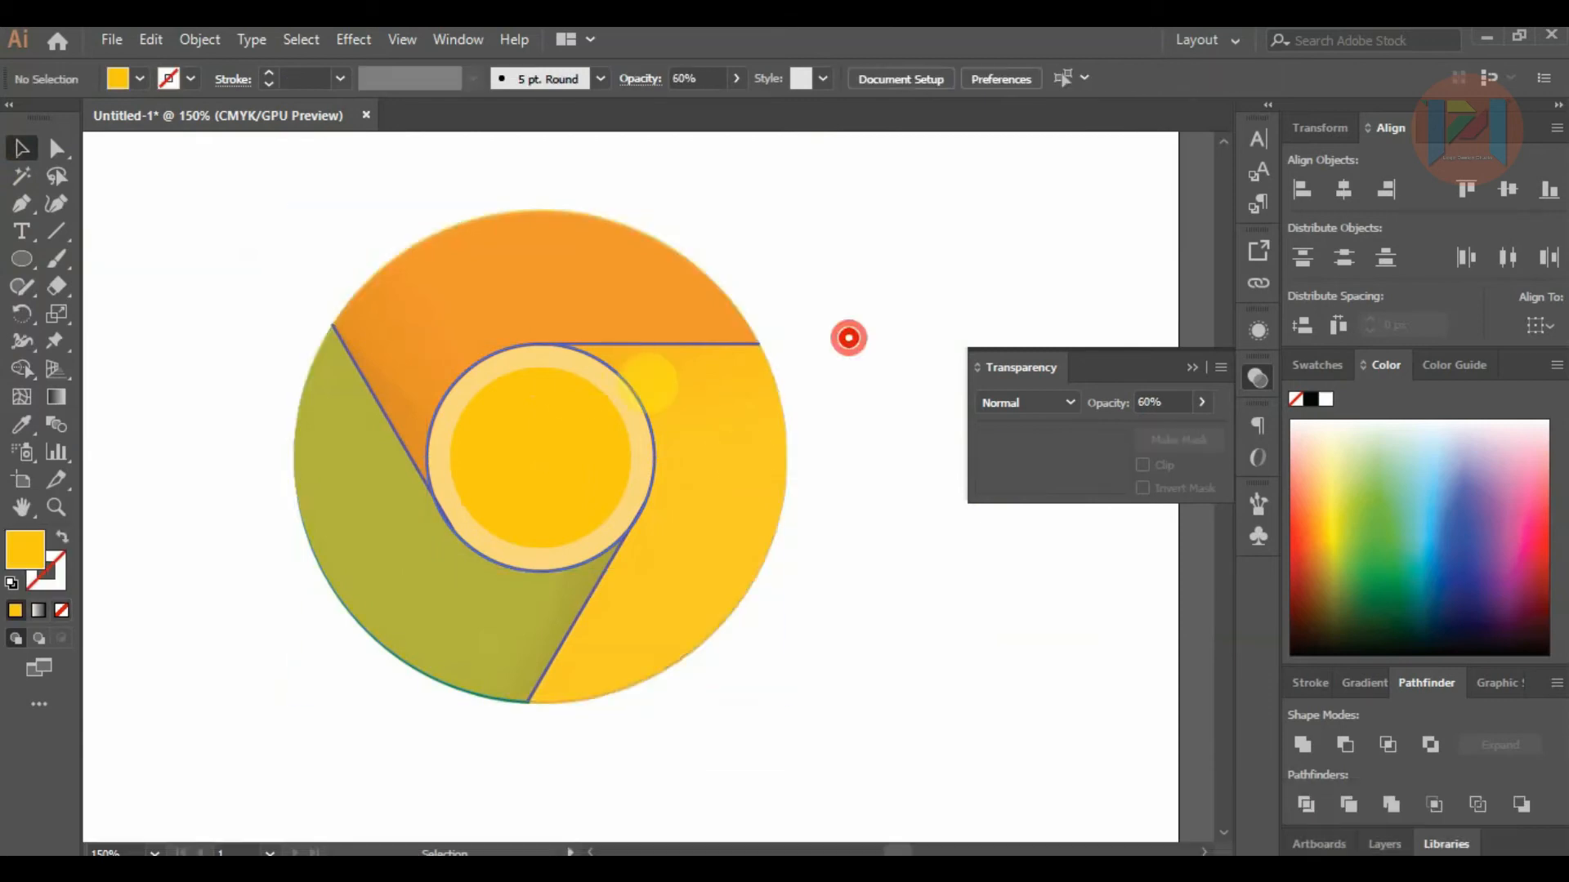
{"action": "left_click", "coordinate": [502, 352]}
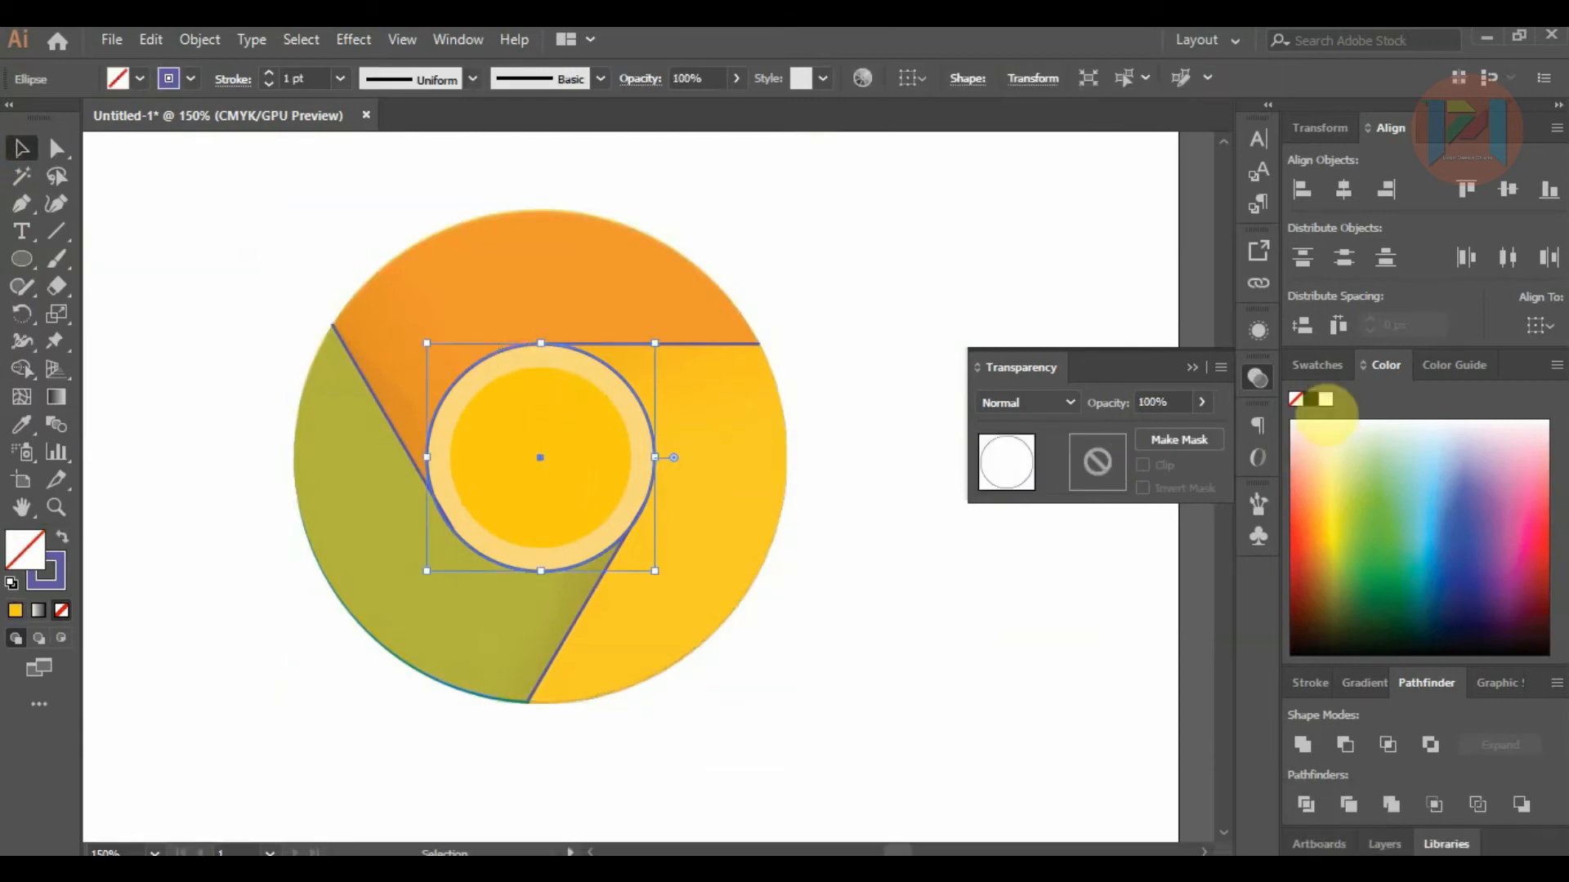
{"action": "left_click", "coordinate": [1420, 482]}
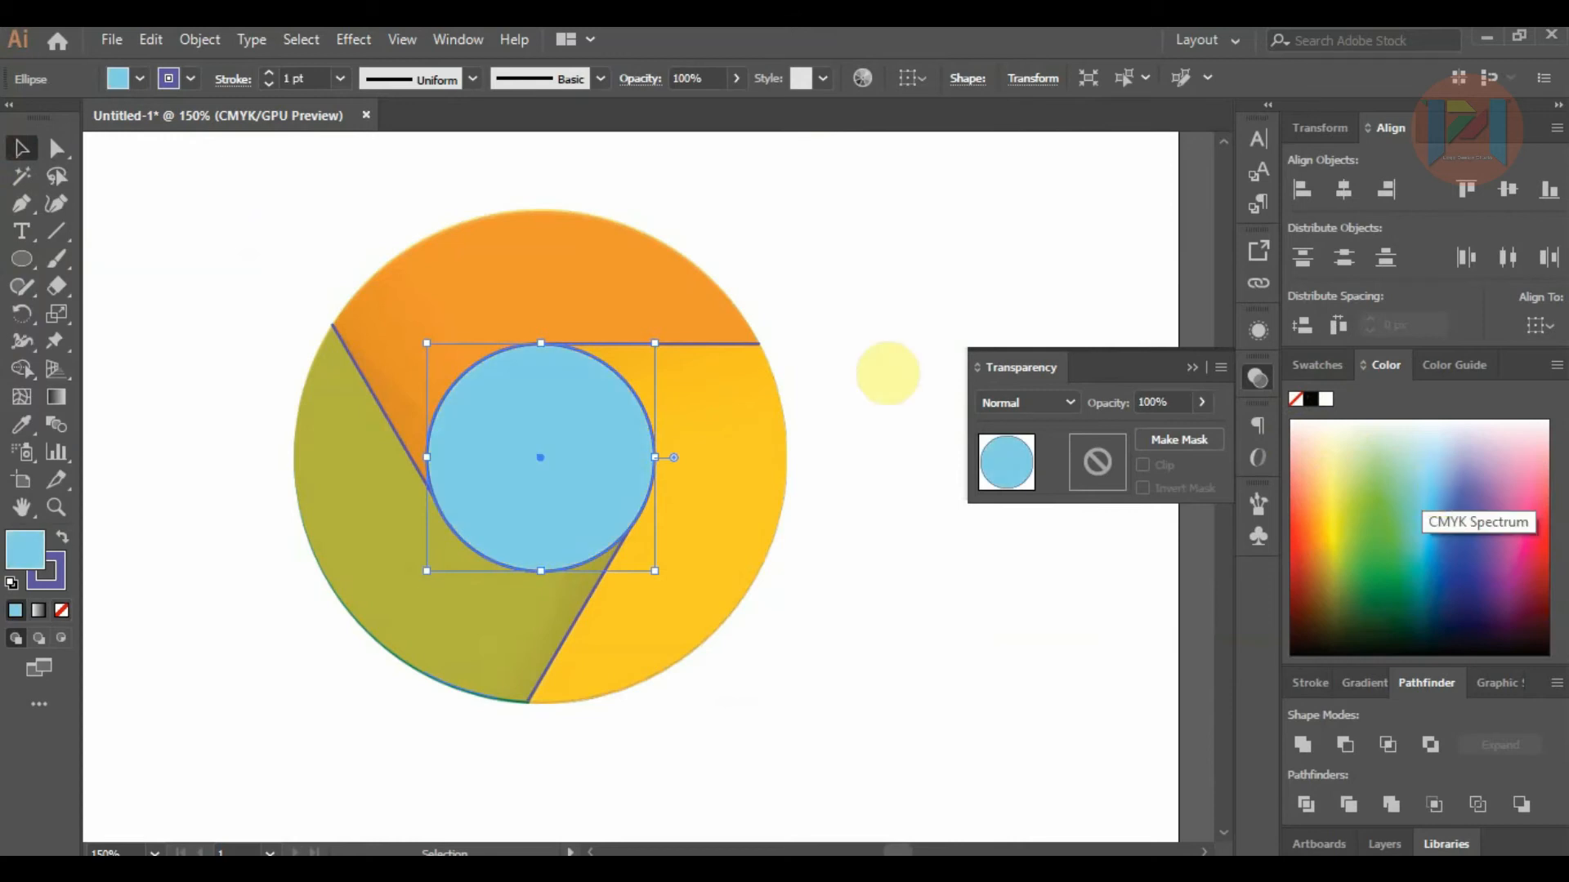
Cut the light blue centre circle out of the large yellow circle with Minus Front.
{"action": "left_click", "coordinate": [484, 297]}
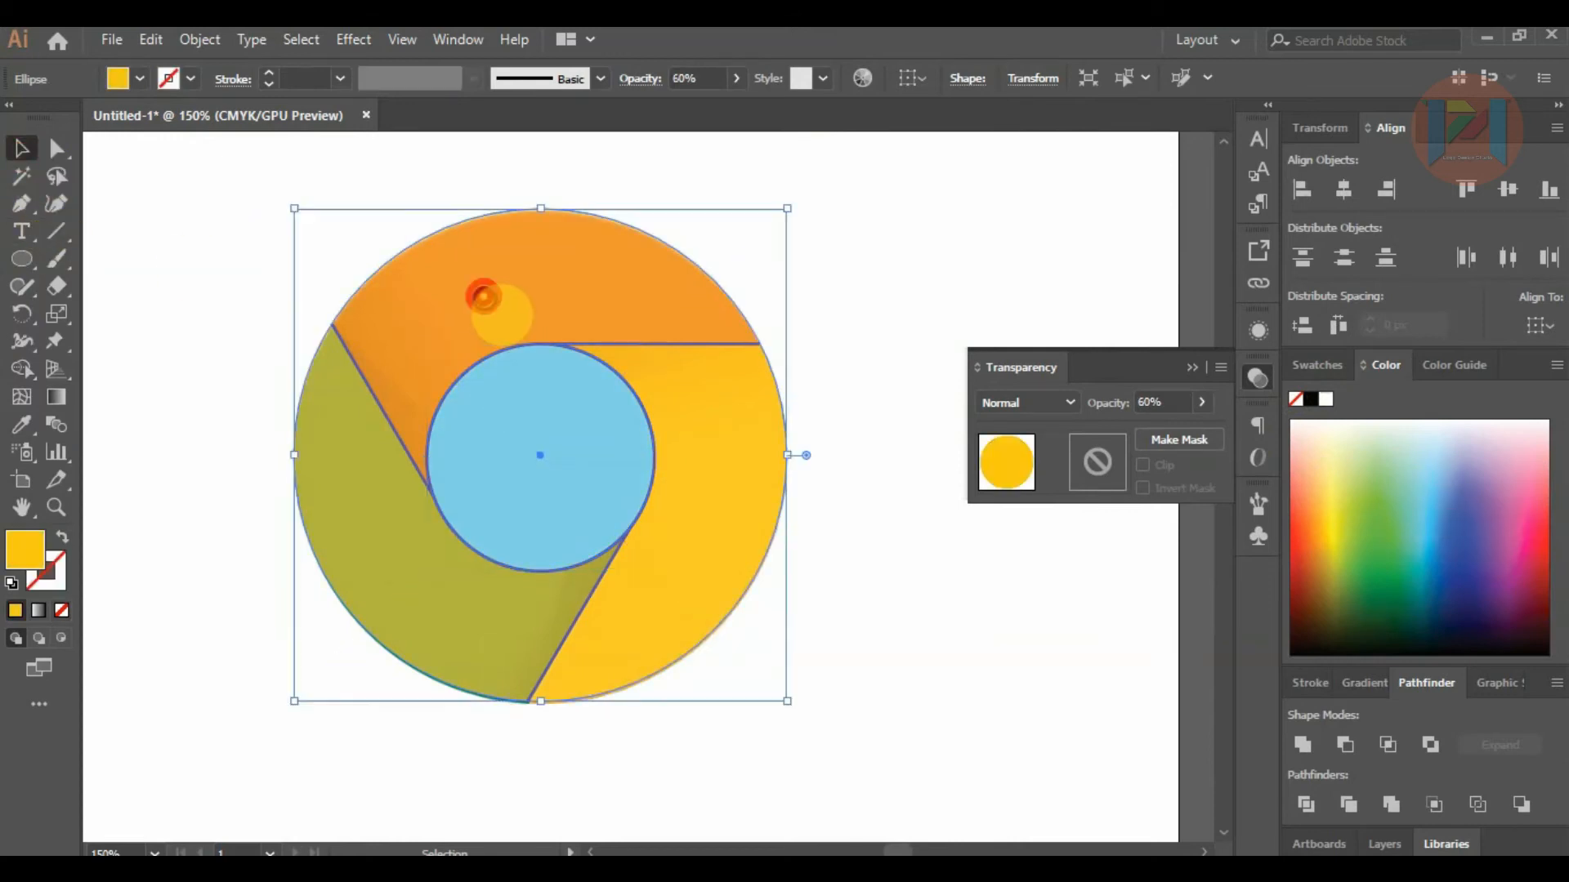
{"action": "left_click", "coordinate": [527, 425], "text": "shift"}
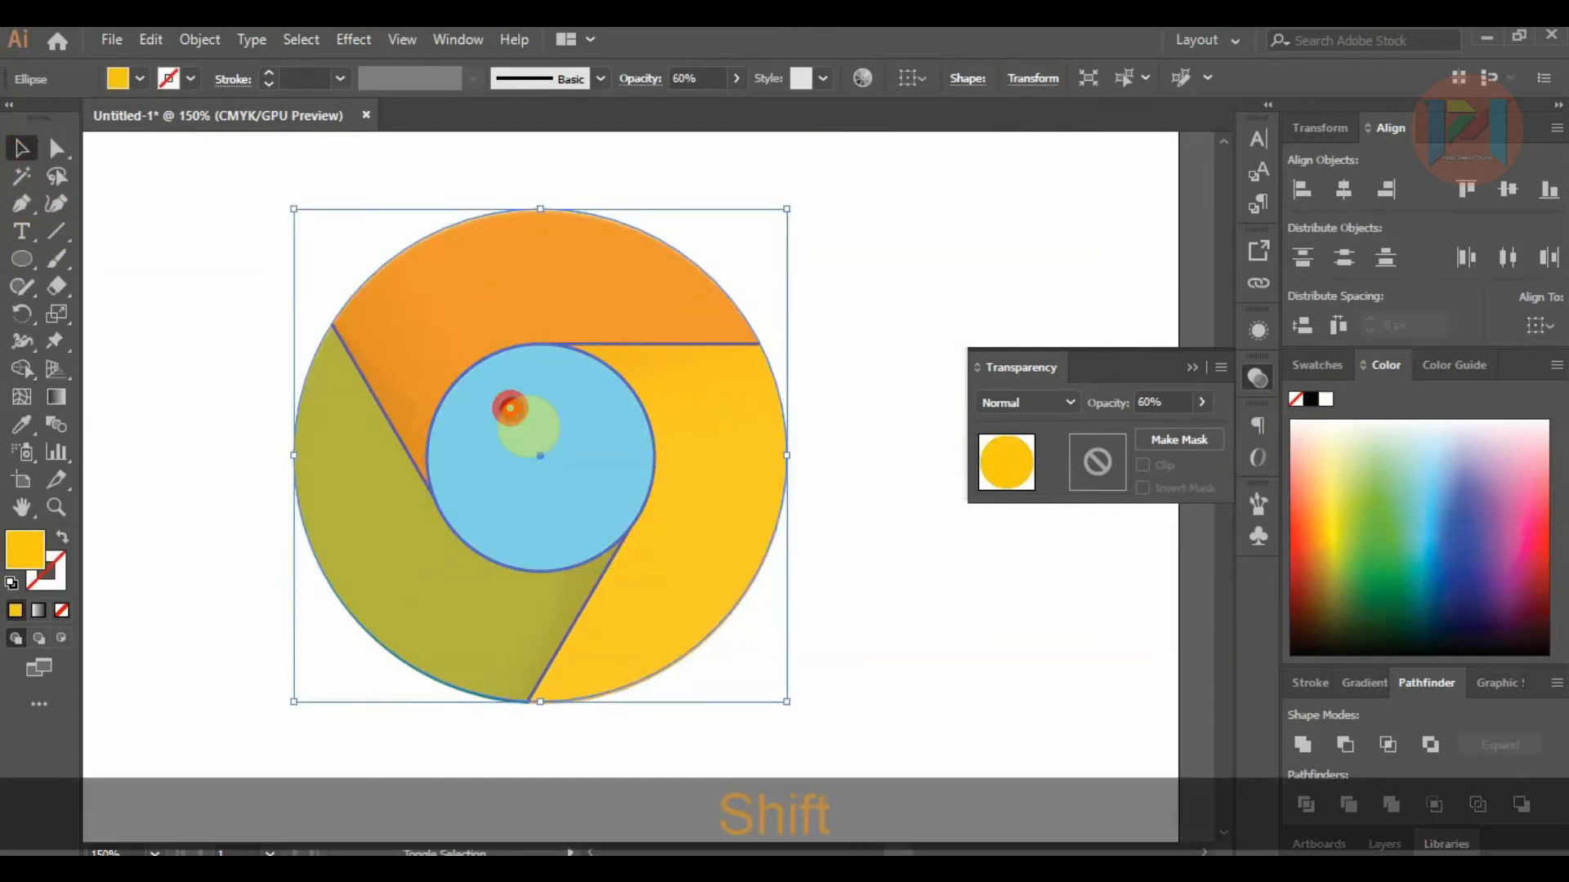
{"action": "left_click", "coordinate": [1345, 744]}
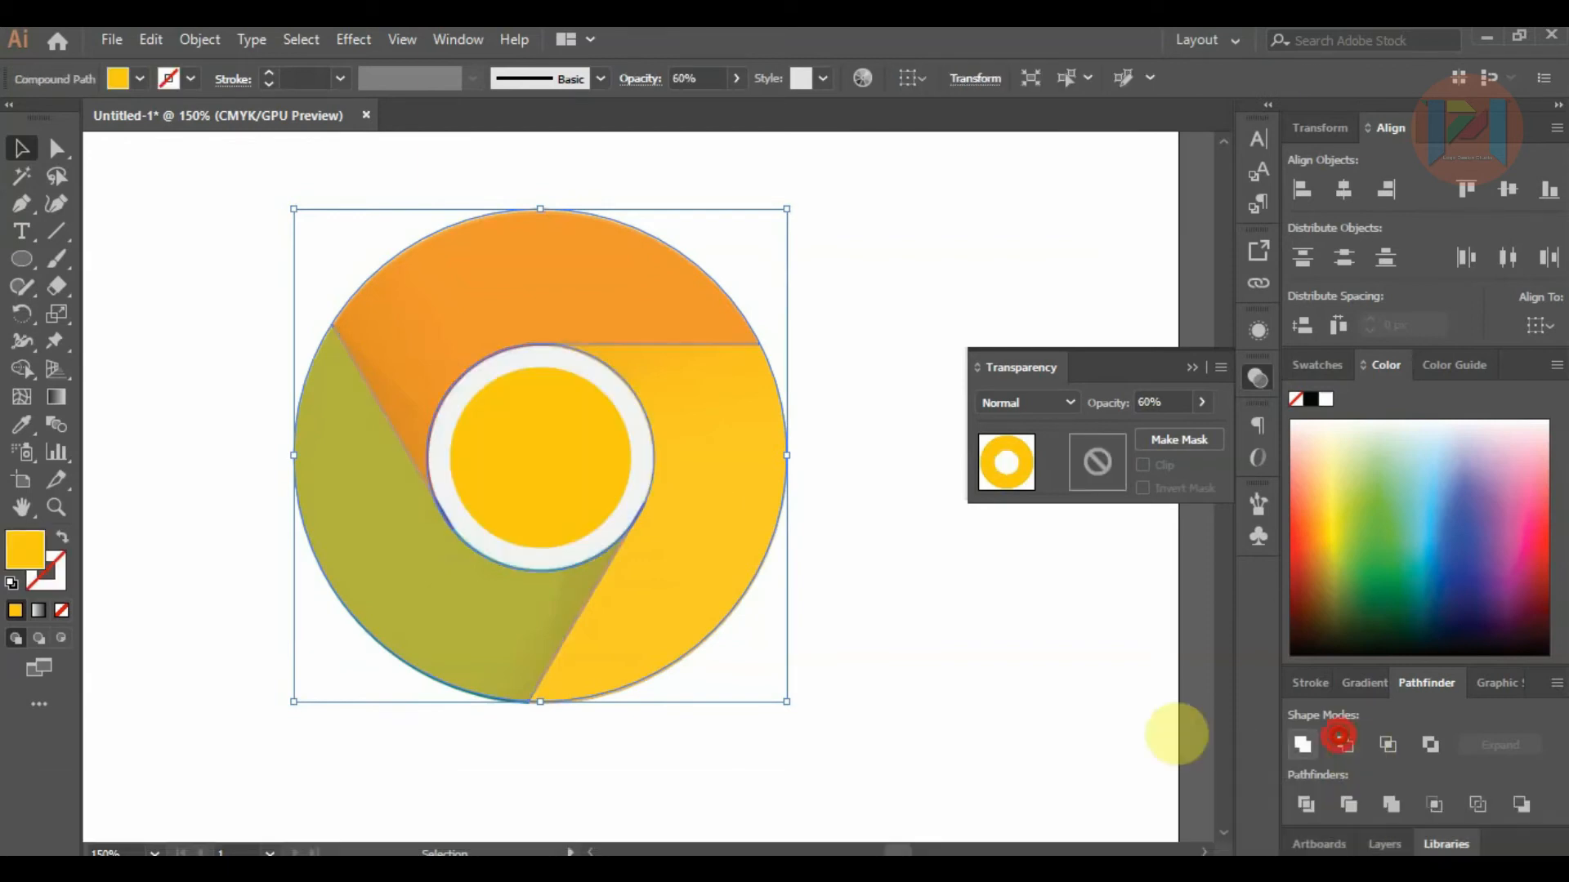
Send the yellow ring backward in the stacking order until the three dividing lines lie above it.
{"action": "left_click", "coordinate": [1017, 706]}
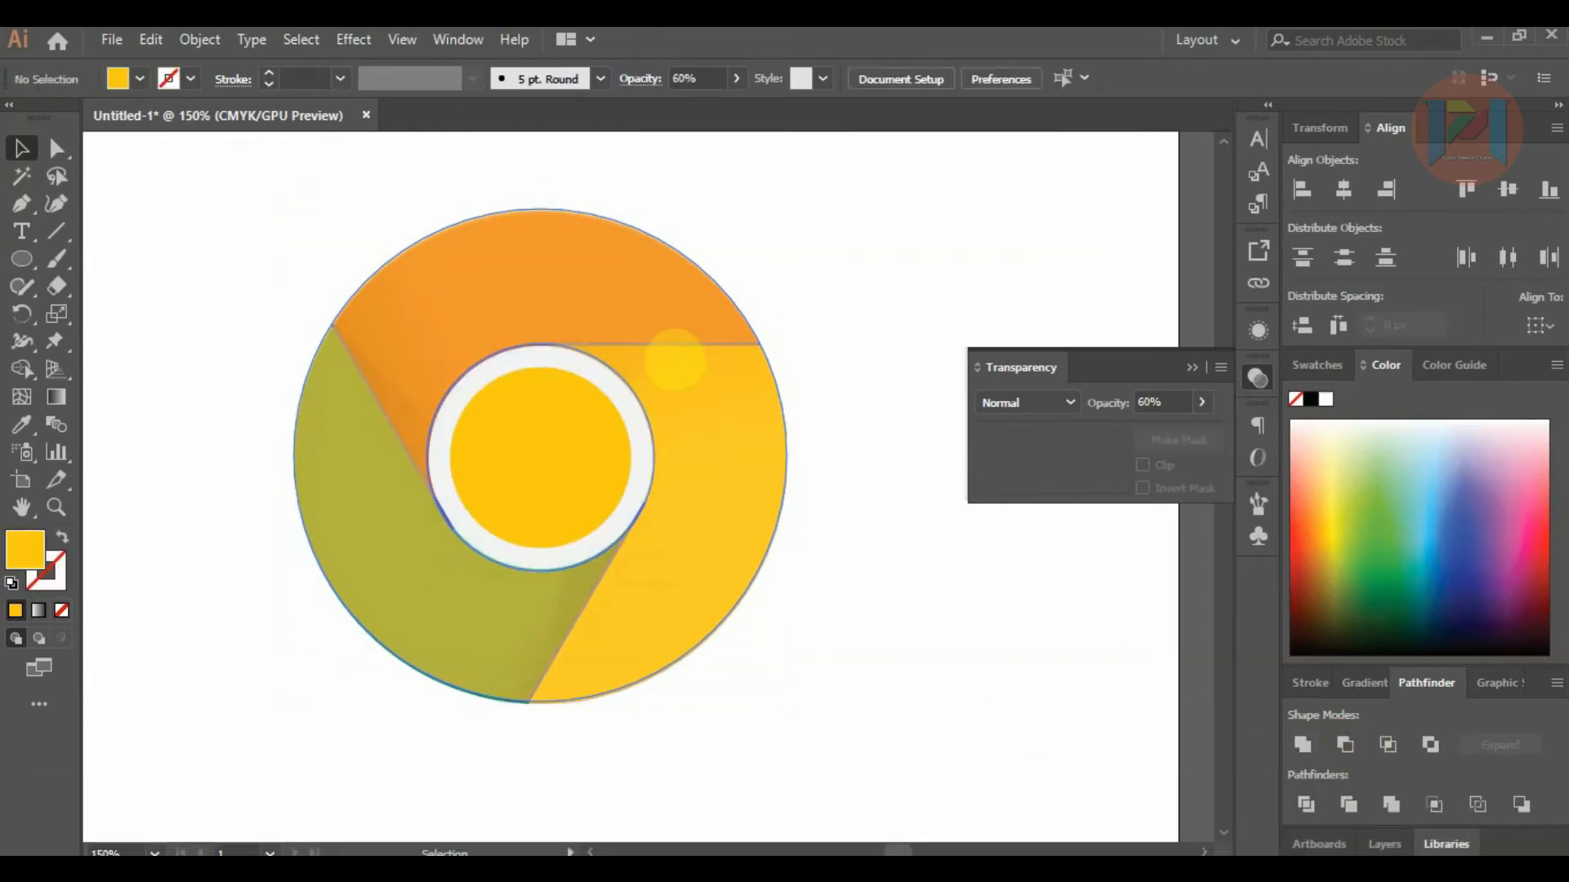
{"action": "scroll", "coordinate": [455, 472], "scroll_direction": "up", "scroll_amount": 2}
{"action": "scroll", "coordinate": [449, 448], "scroll_direction": "down", "scroll_amount": 3}
{"action": "left_click", "coordinate": [662, 420]}
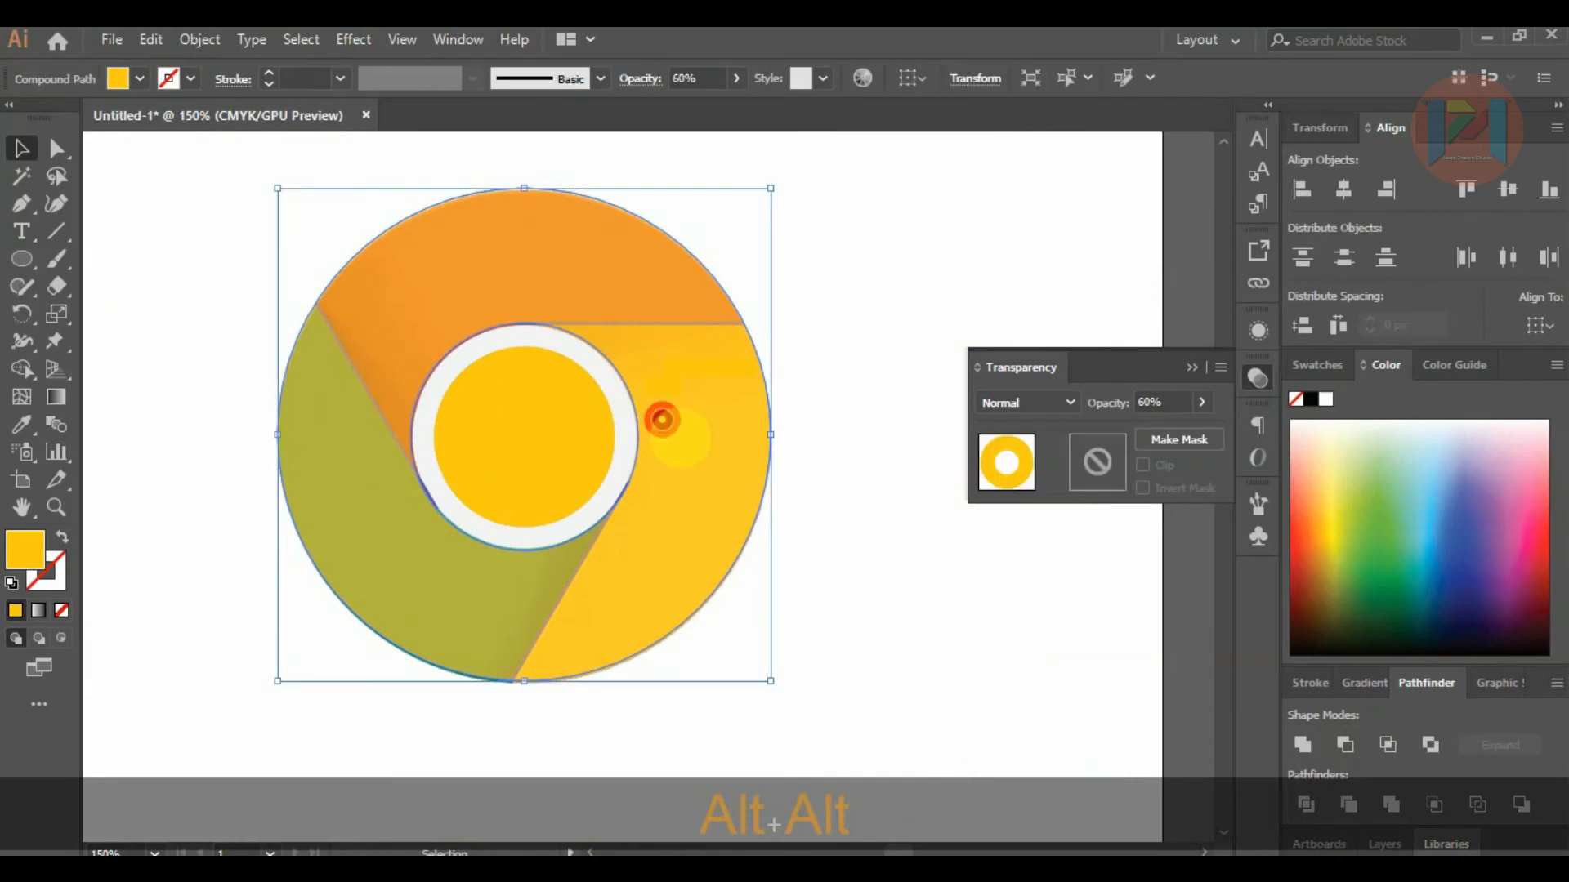
{"action": "key", "text": "ctrl+bracketright"}
{"action": "key", "text": "ctrl+bracketright"}
{"action": "key", "text": "ctrl+bracketleft"}
{"action": "key", "text": "ctrl+bracketleft"}
{"action": "key", "text": "ctrl+bracketleft"}
{"action": "key", "text": "ctrl+bracketleft"}
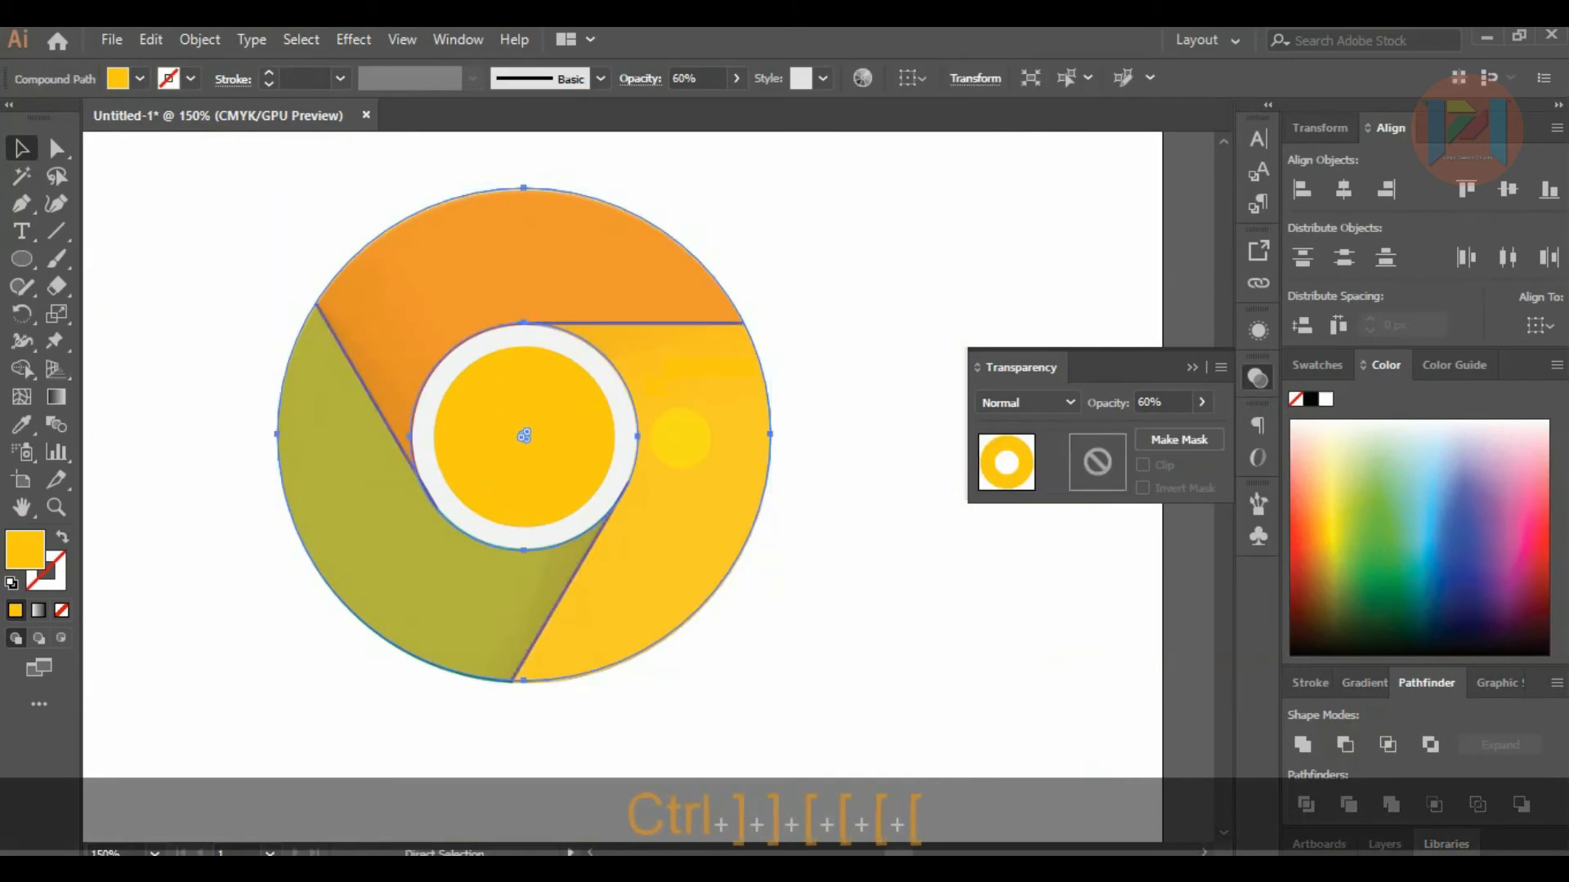
{"action": "left_click", "coordinate": [931, 564]}
Select the three lines and the ring, and divide the ring into three separate segments with Shape Builder.
{"action": "key", "text": "a"}
{"action": "scroll", "coordinate": [421, 412], "scroll_direction": "up", "scroll_amount": 4}
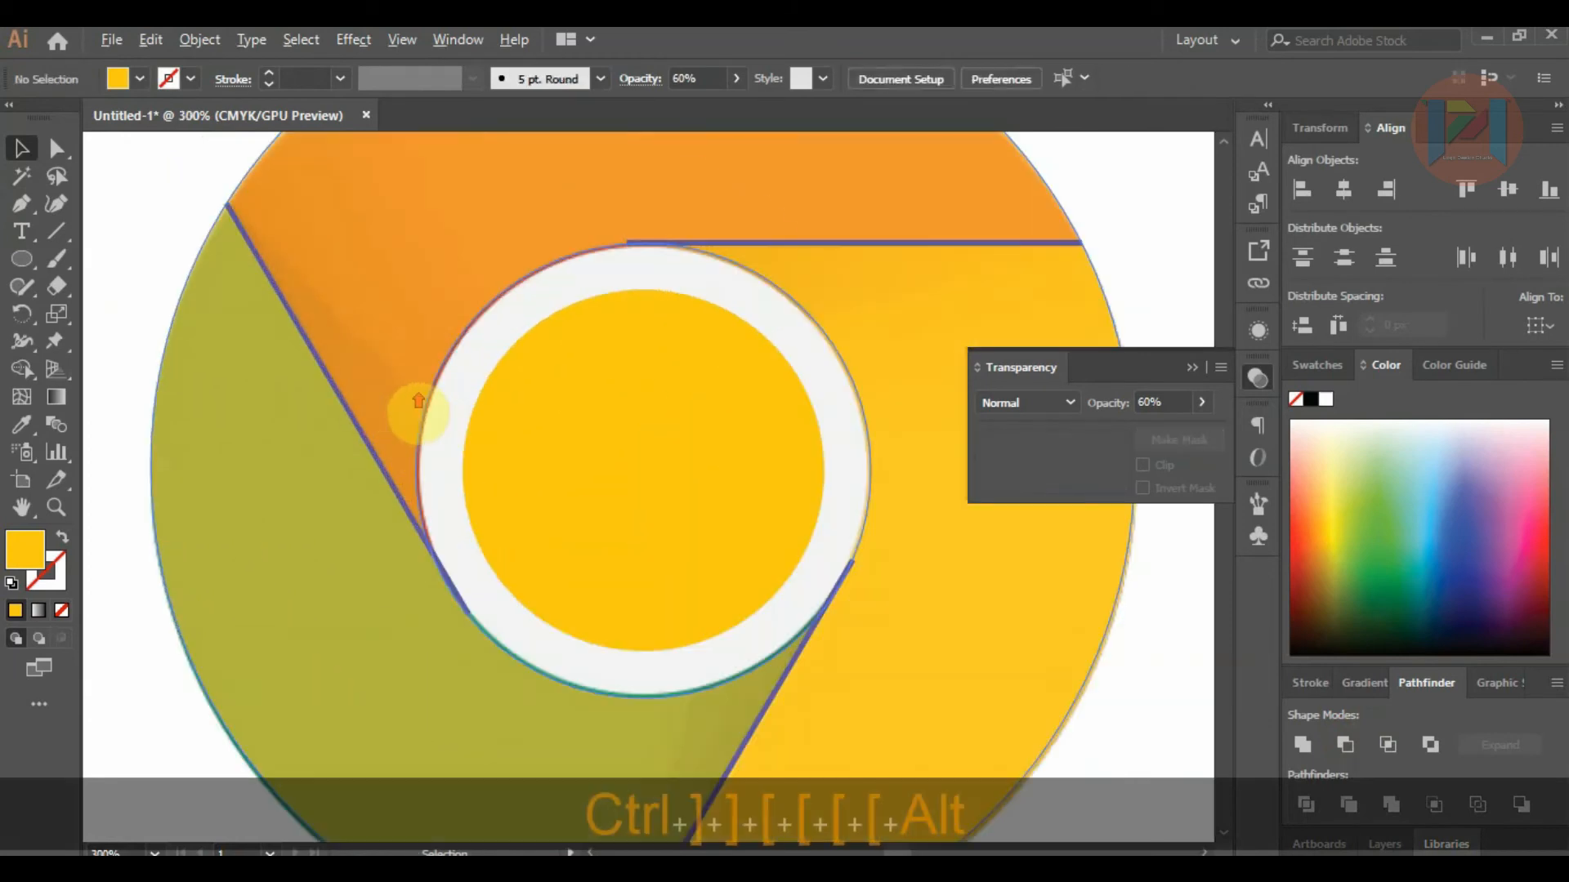
{"action": "left_click", "coordinate": [444, 505], "text": "alt"}
{"action": "scroll", "coordinate": [465, 490], "scroll_direction": "down", "scroll_amount": 4}
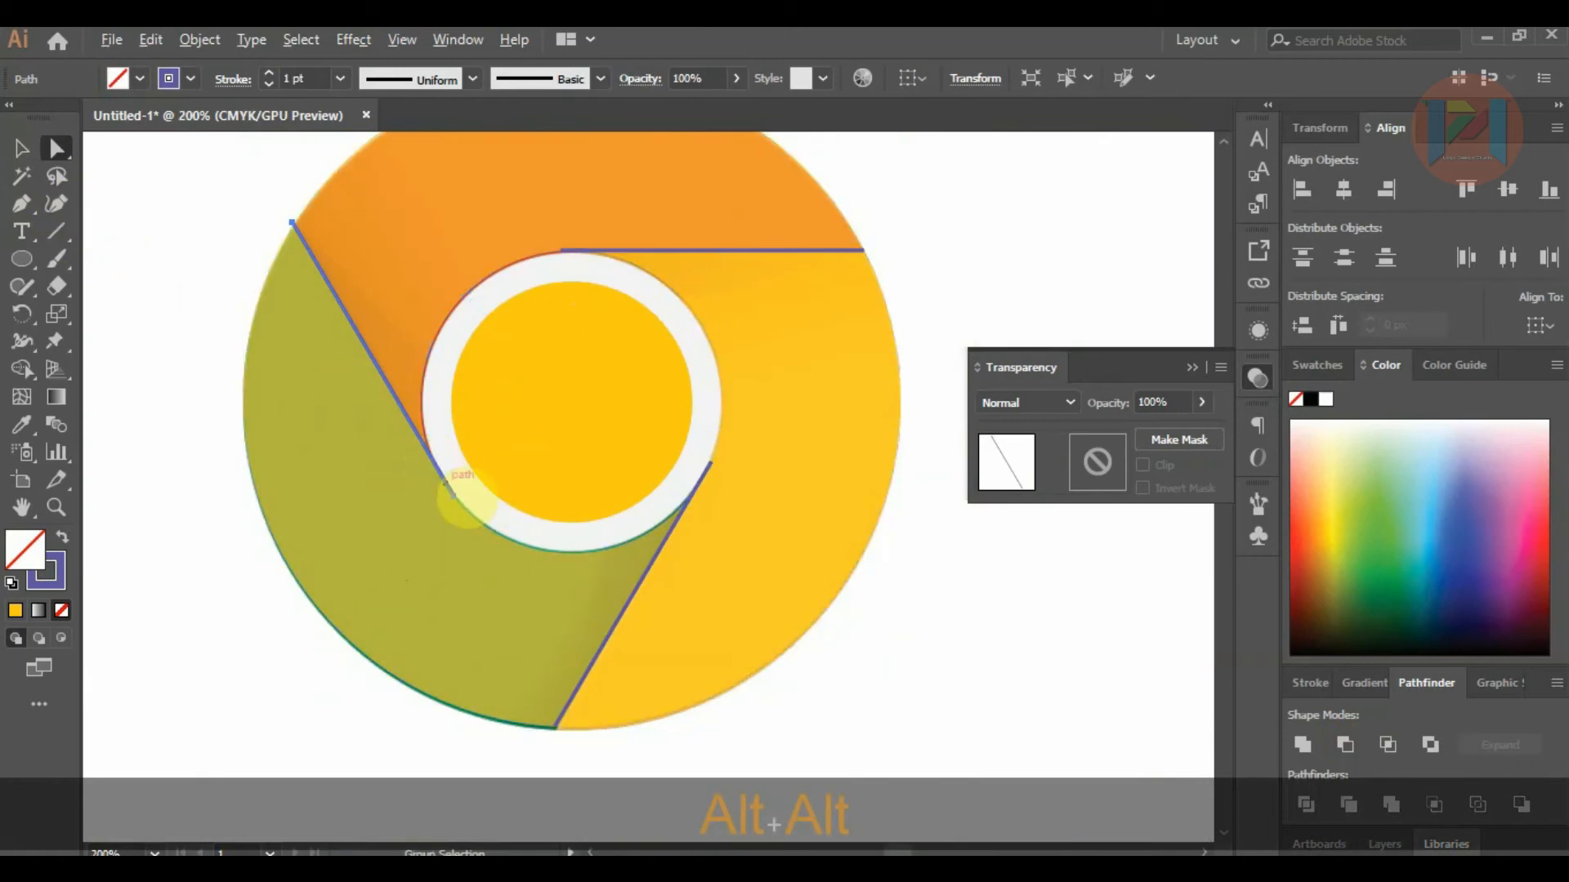
{"action": "left_click", "coordinate": [462, 492], "text": "alt"}
{"action": "left_click", "coordinate": [655, 306], "text": "shift"}
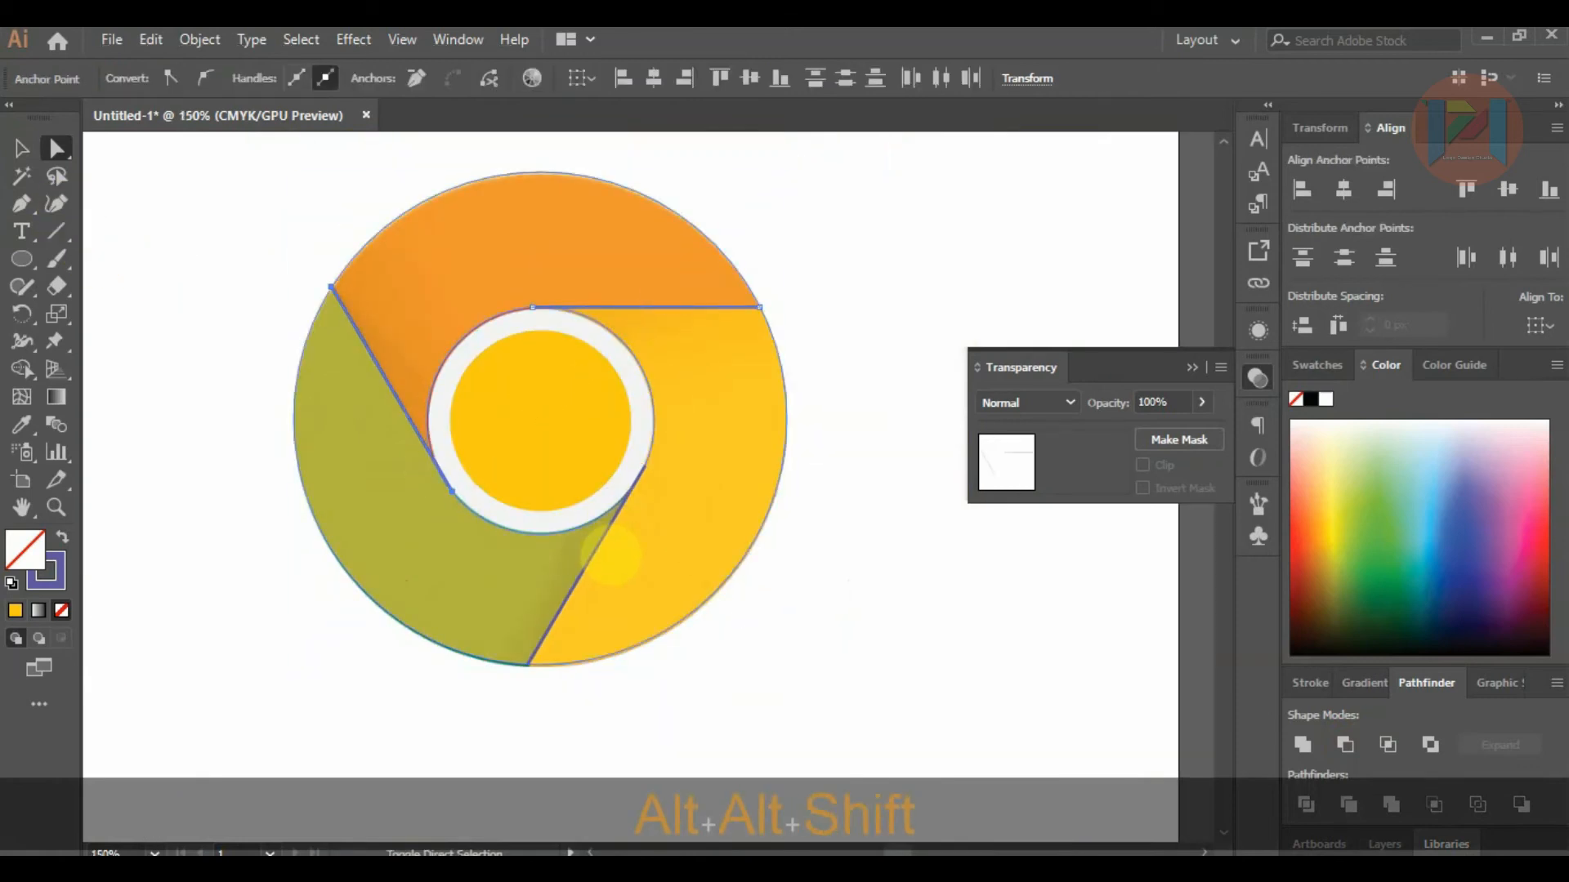
{"action": "left_click", "coordinate": [599, 541], "text": "shift"}
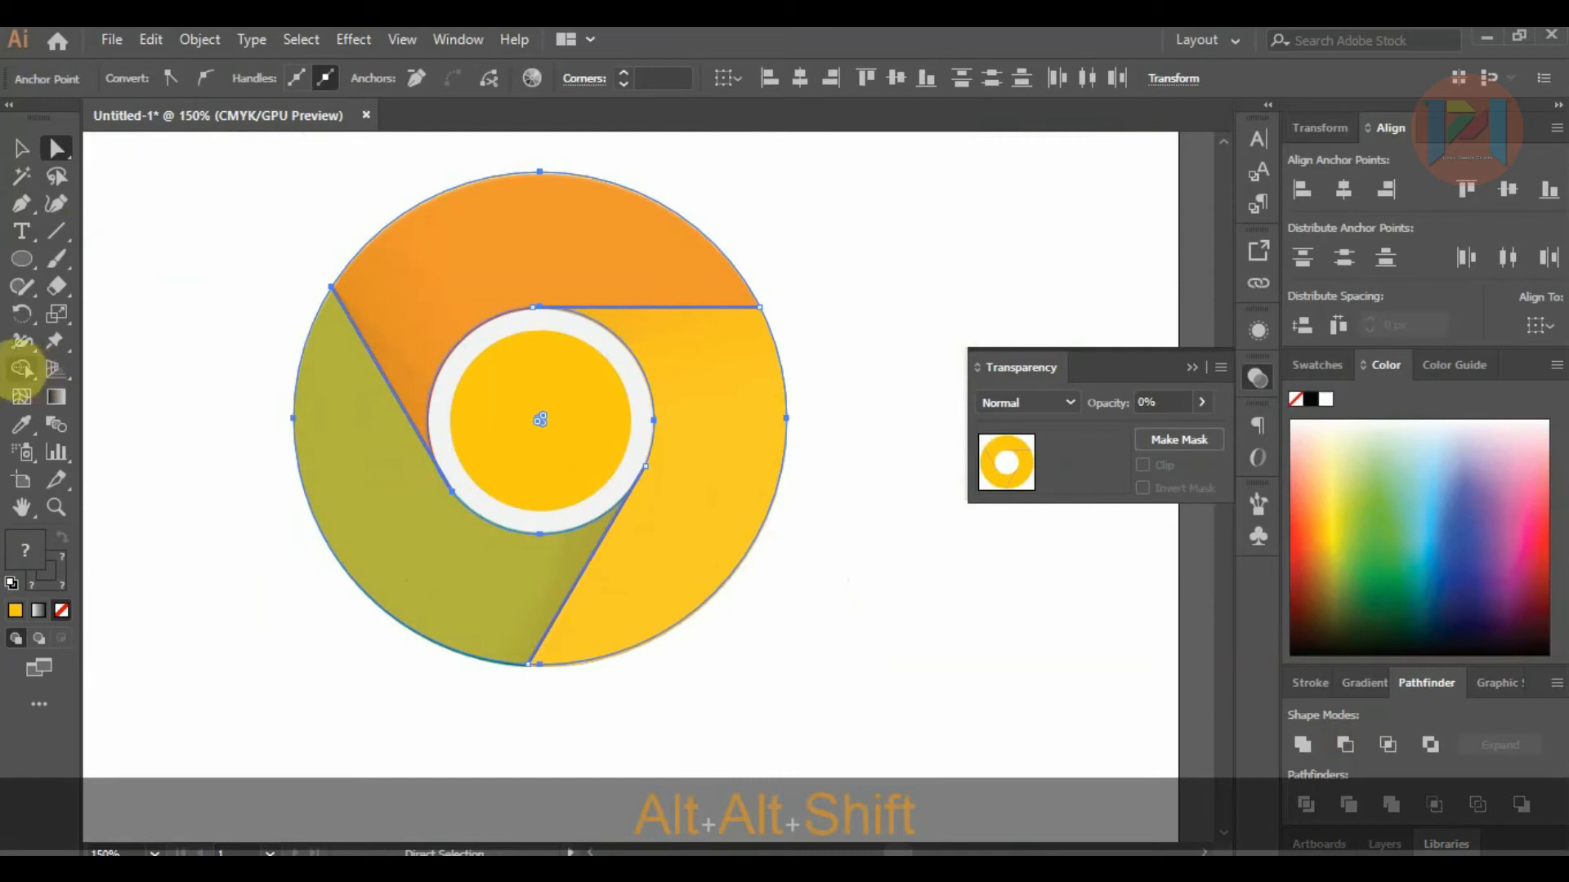
{"action": "left_click", "coordinate": [22, 368]}
{"action": "left_click", "coordinate": [543, 269]}
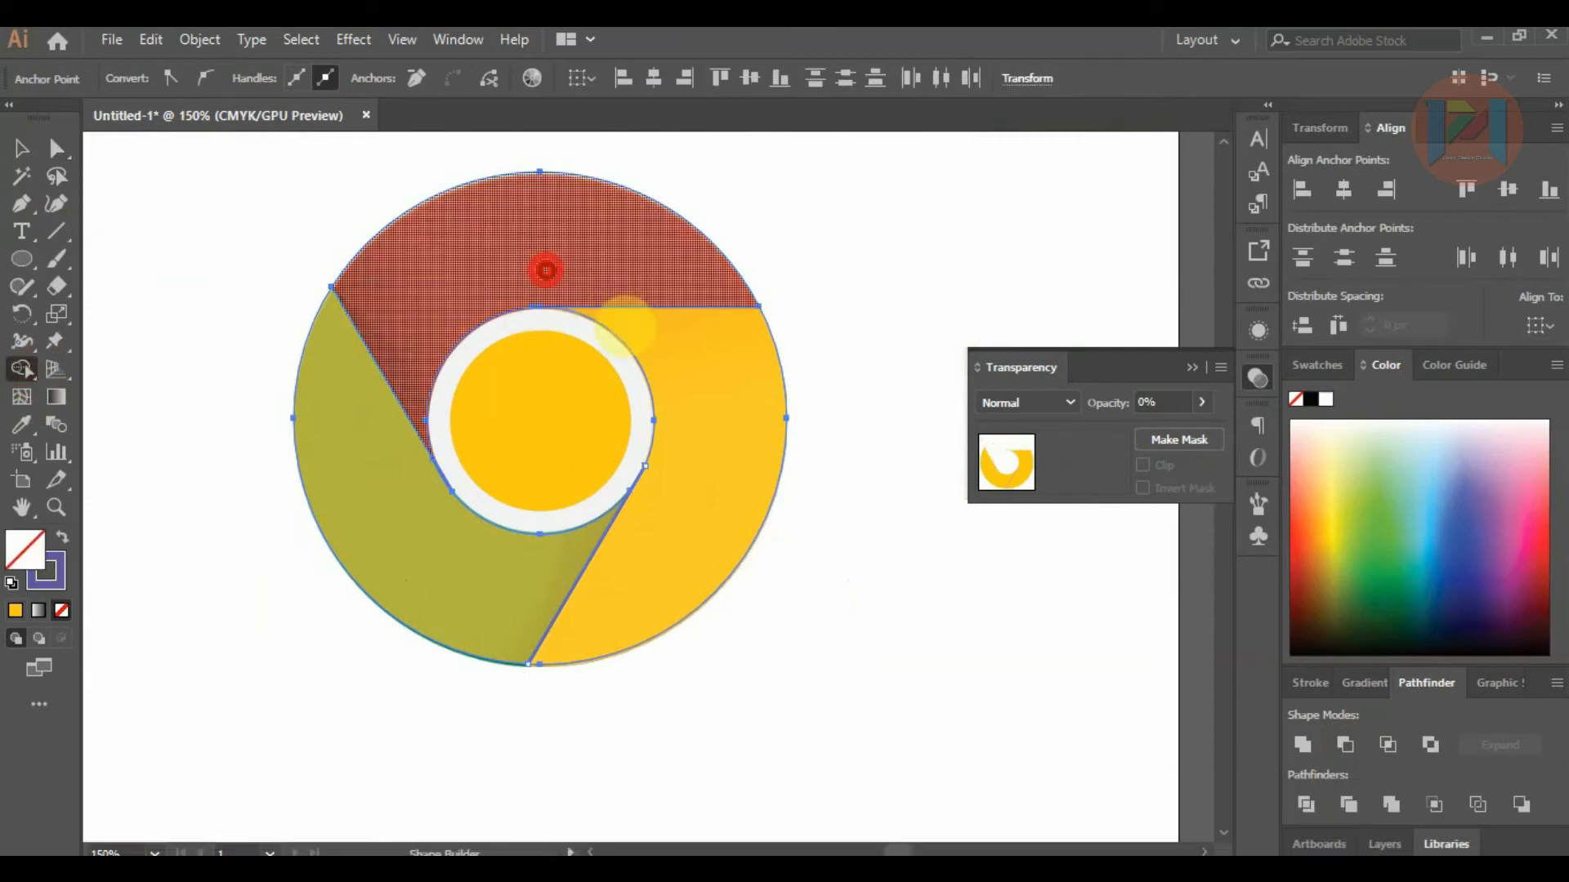
{"action": "left_click", "coordinate": [692, 412]}
{"action": "left_click", "coordinate": [400, 472]}
{"action": "left_click", "coordinate": [20, 147]}
{"action": "left_click", "coordinate": [141, 219]}
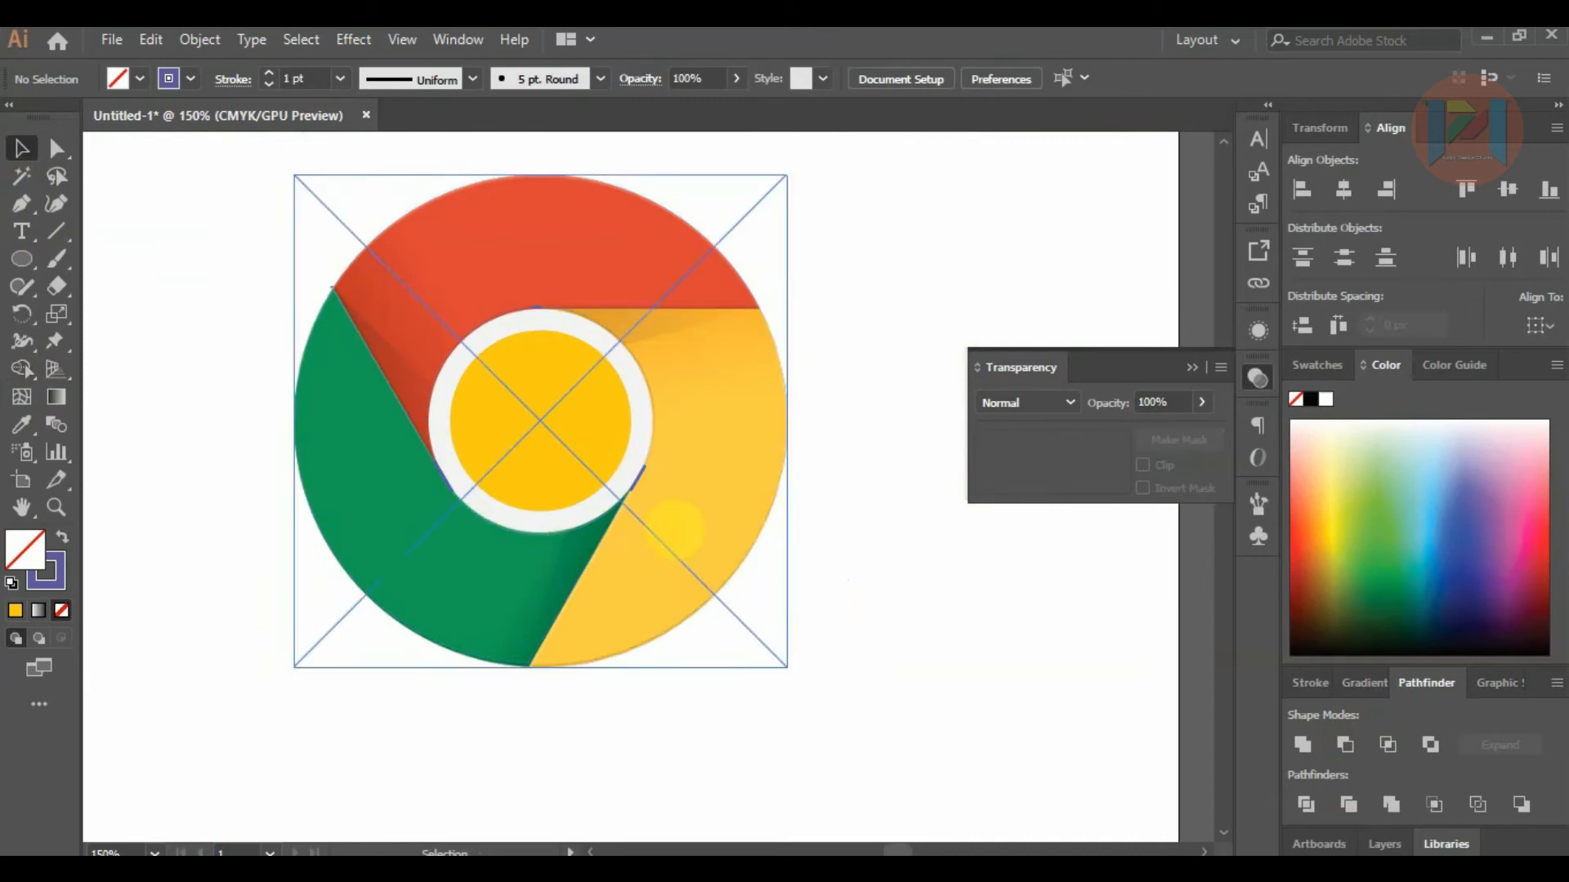
Delete the three leftover line stubs around the edge of the white inner circle.
{"action": "scroll", "coordinate": [658, 503], "scroll_direction": "up", "scroll_amount": 5}
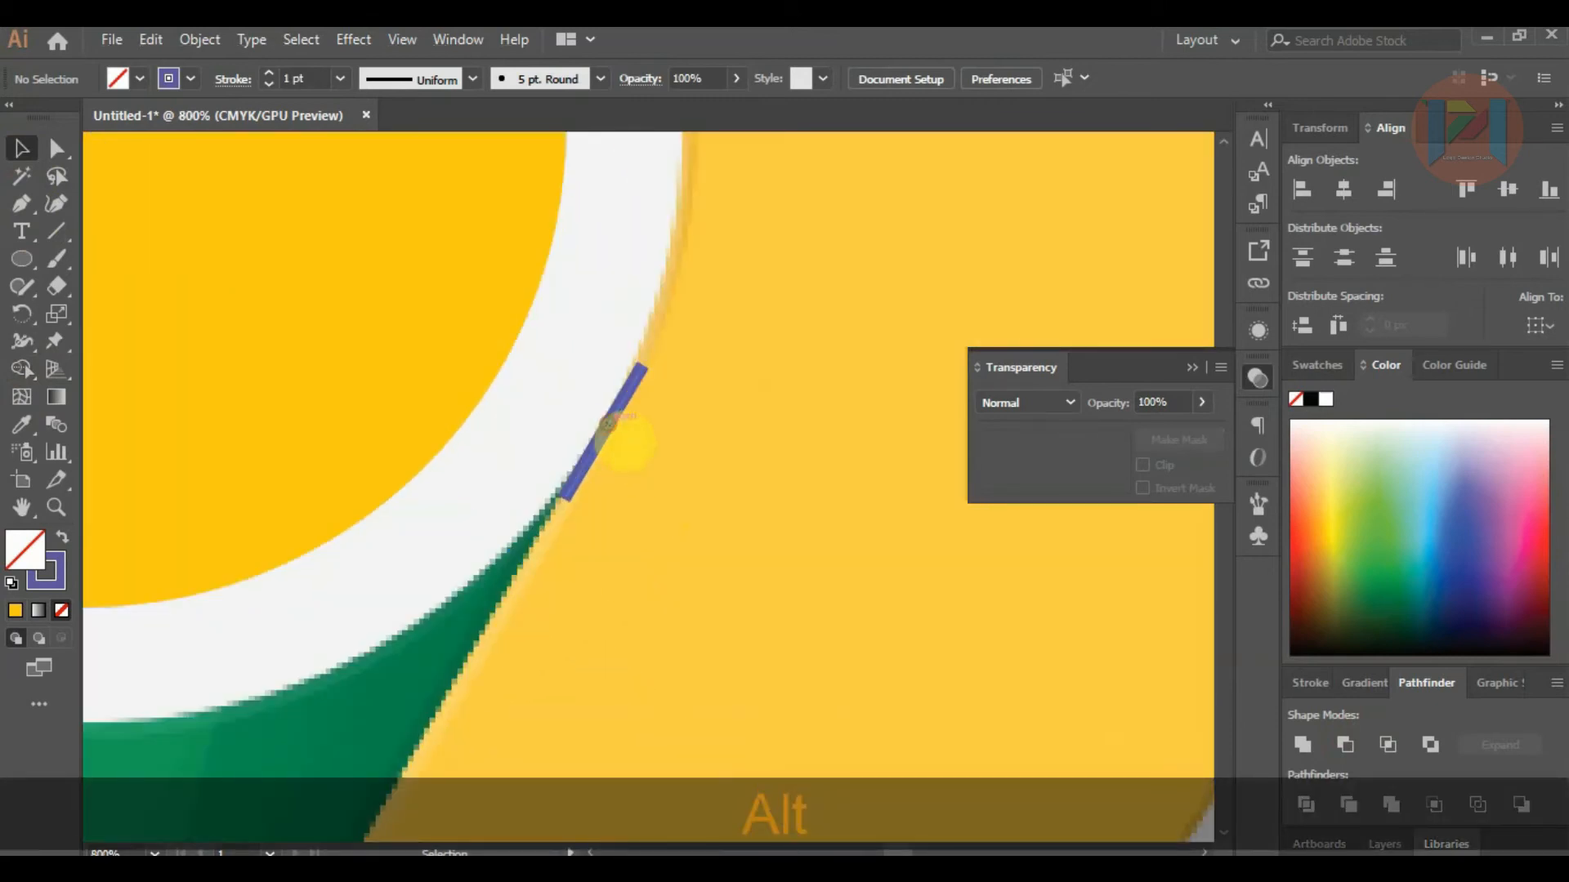
{"action": "left_click_drag", "start_coordinate": [680, 467], "coordinate": [682, 464]}
{"action": "key", "text": "Delete"}
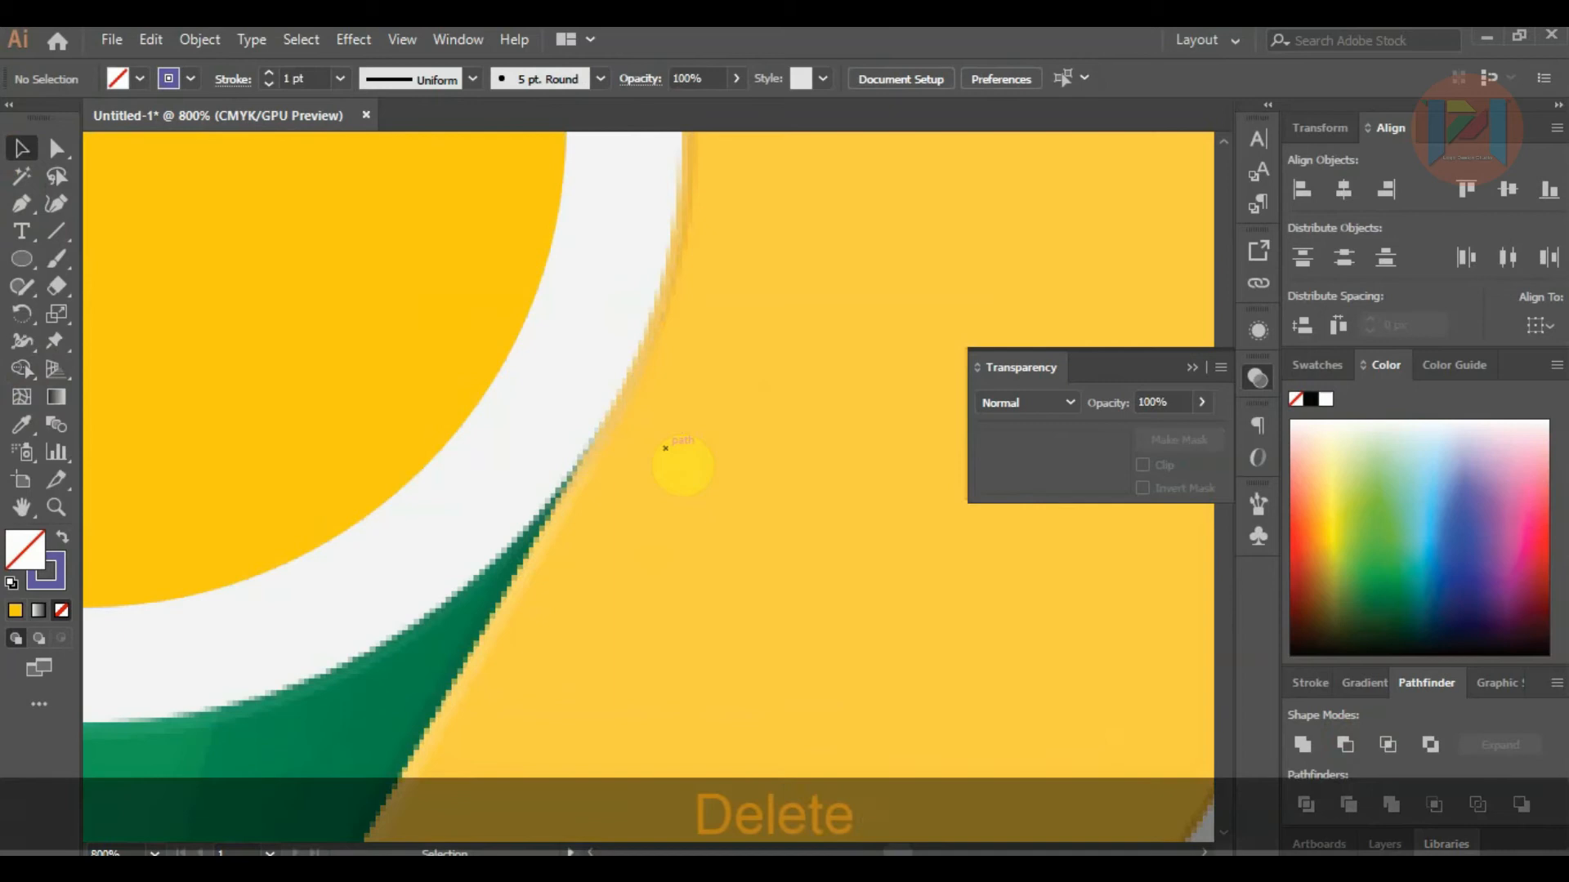
{"action": "scroll", "coordinate": [683, 462], "scroll_direction": "down", "scroll_amount": 4}
{"action": "left_click", "coordinate": [257, 441]}
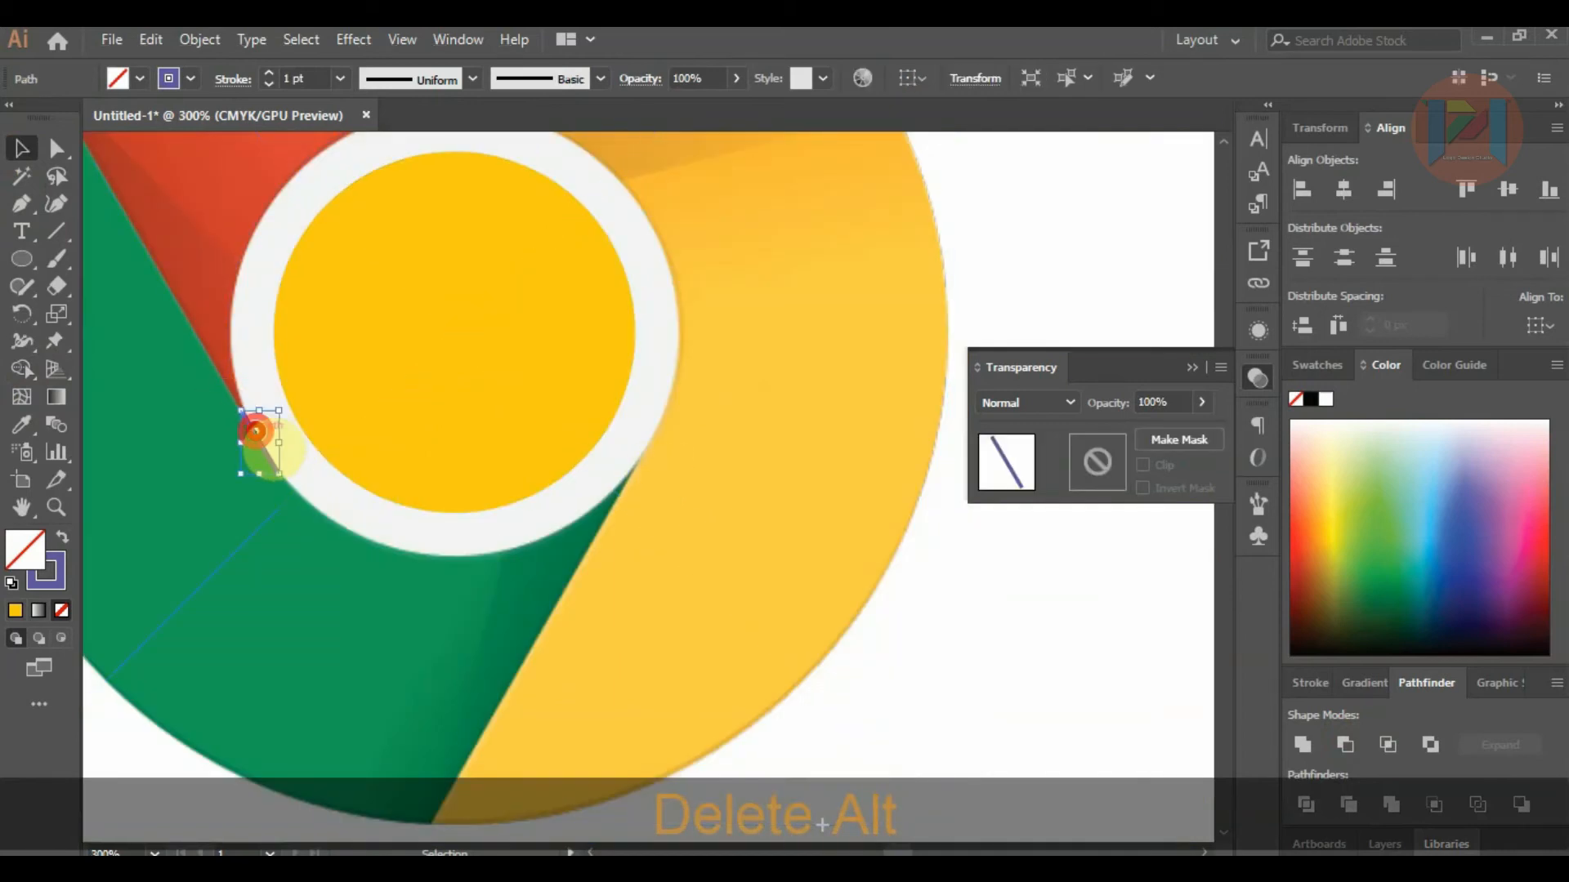
{"action": "key", "text": "Delete"}
{"action": "scroll", "coordinate": [494, 548], "scroll_direction": "down", "scroll_amount": 3}
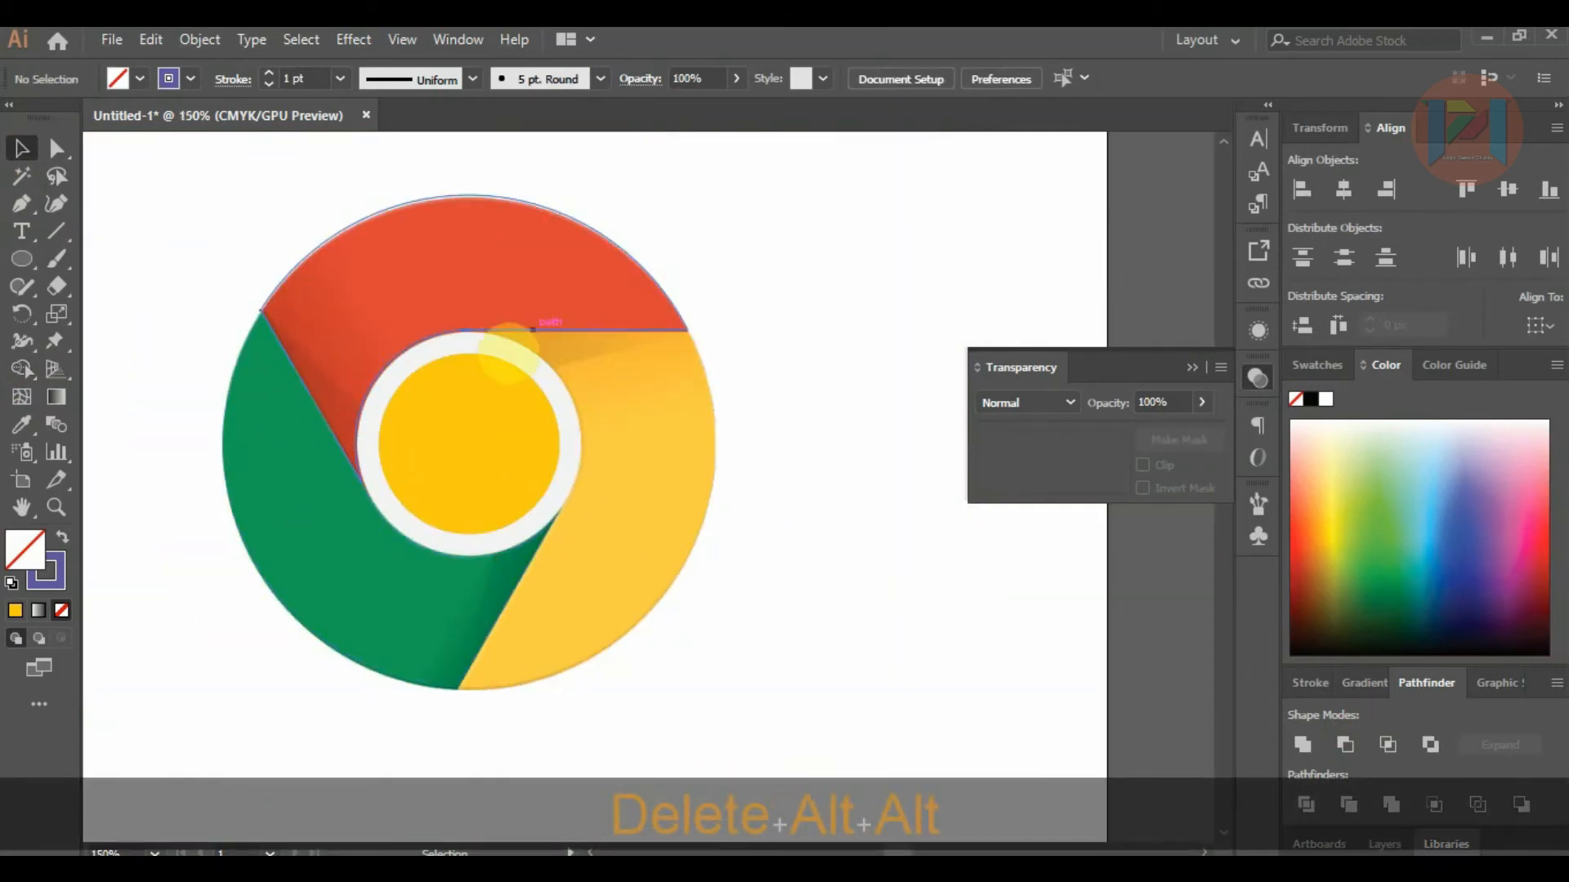
{"action": "scroll", "coordinate": [485, 335], "scroll_direction": "up", "scroll_amount": 4}
{"action": "left_click", "coordinate": [451, 314]}
{"action": "key", "text": "Delete"}
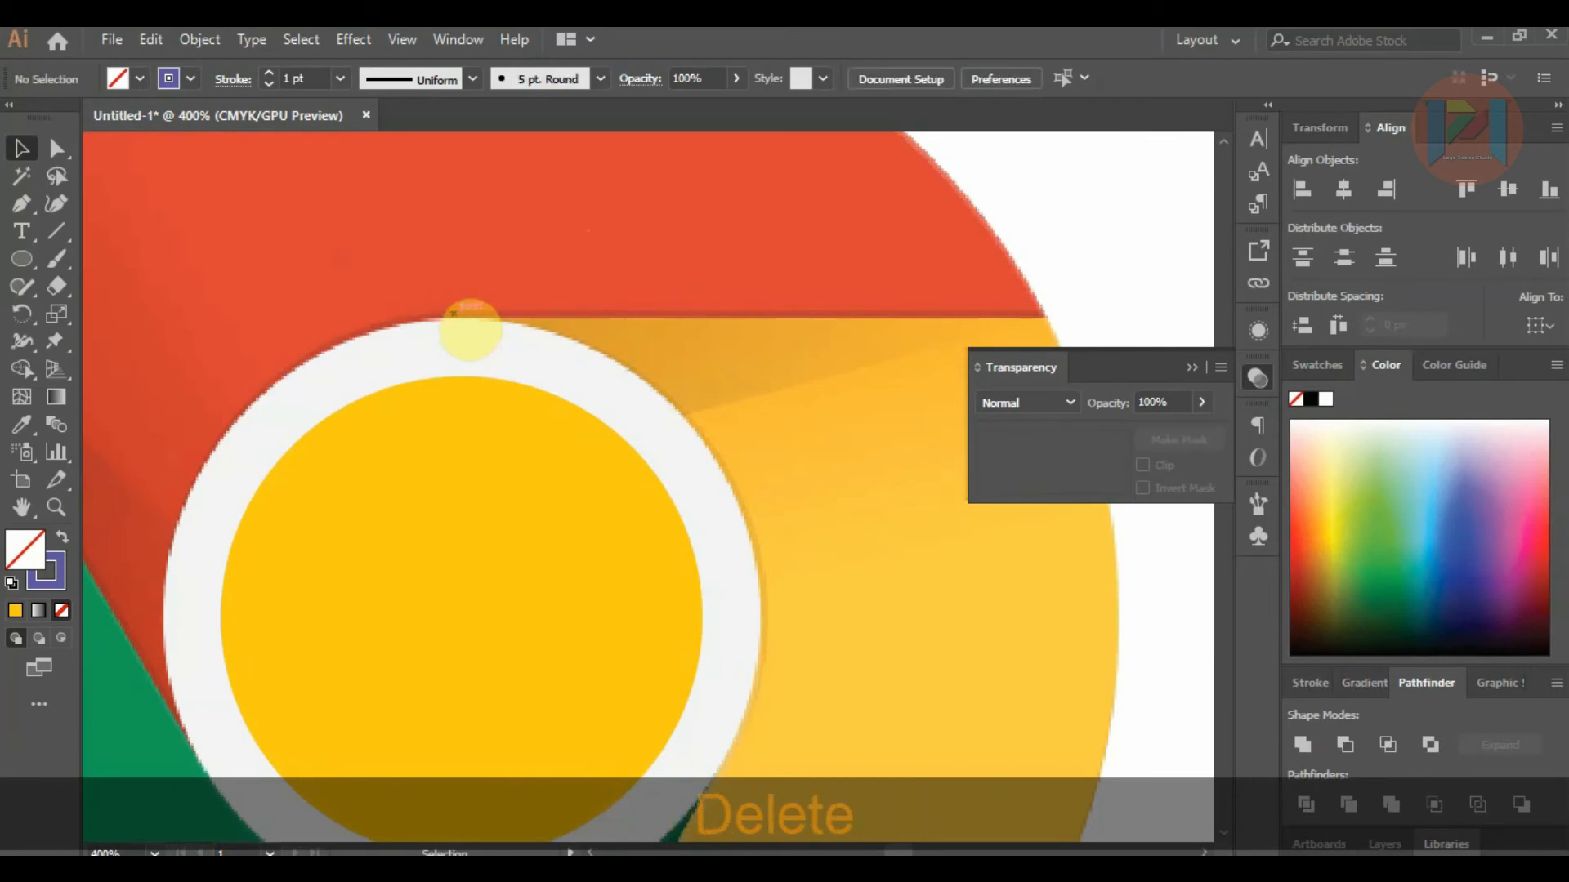
Move the reference Chrome image off the tracing to sit beside it, overlapping the artboard's right edge.
{"action": "scroll", "coordinate": [472, 321], "scroll_direction": "down", "scroll_amount": 3}
{"action": "scroll", "coordinate": [523, 311], "scroll_direction": "down", "scroll_amount": 2}
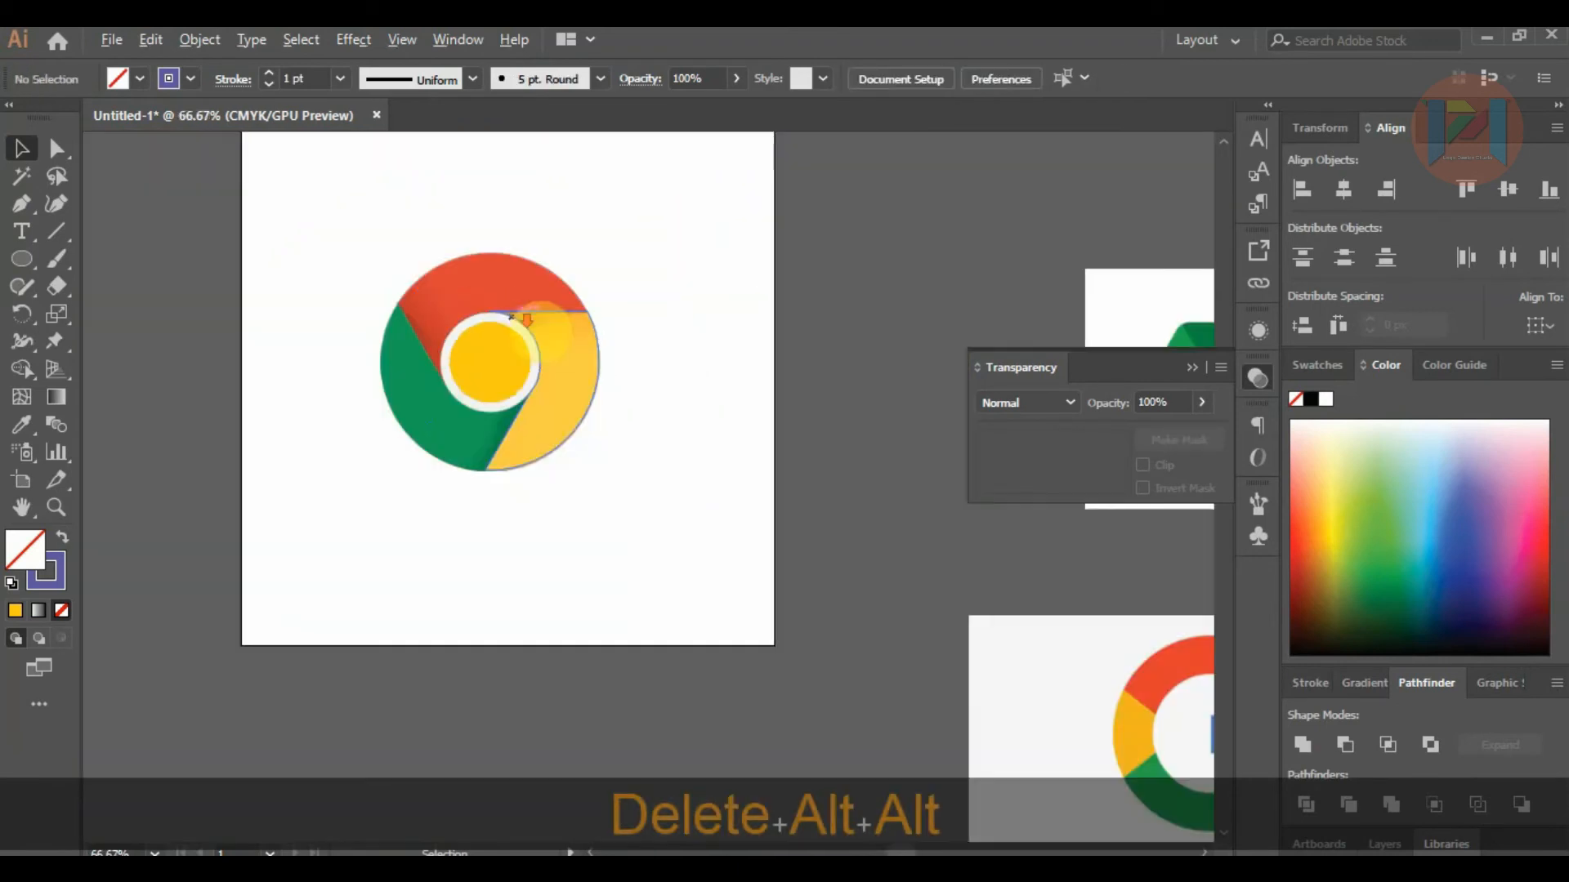
{"action": "left_click_drag", "start_coordinate": [592, 302], "coordinate": [938, 291]}
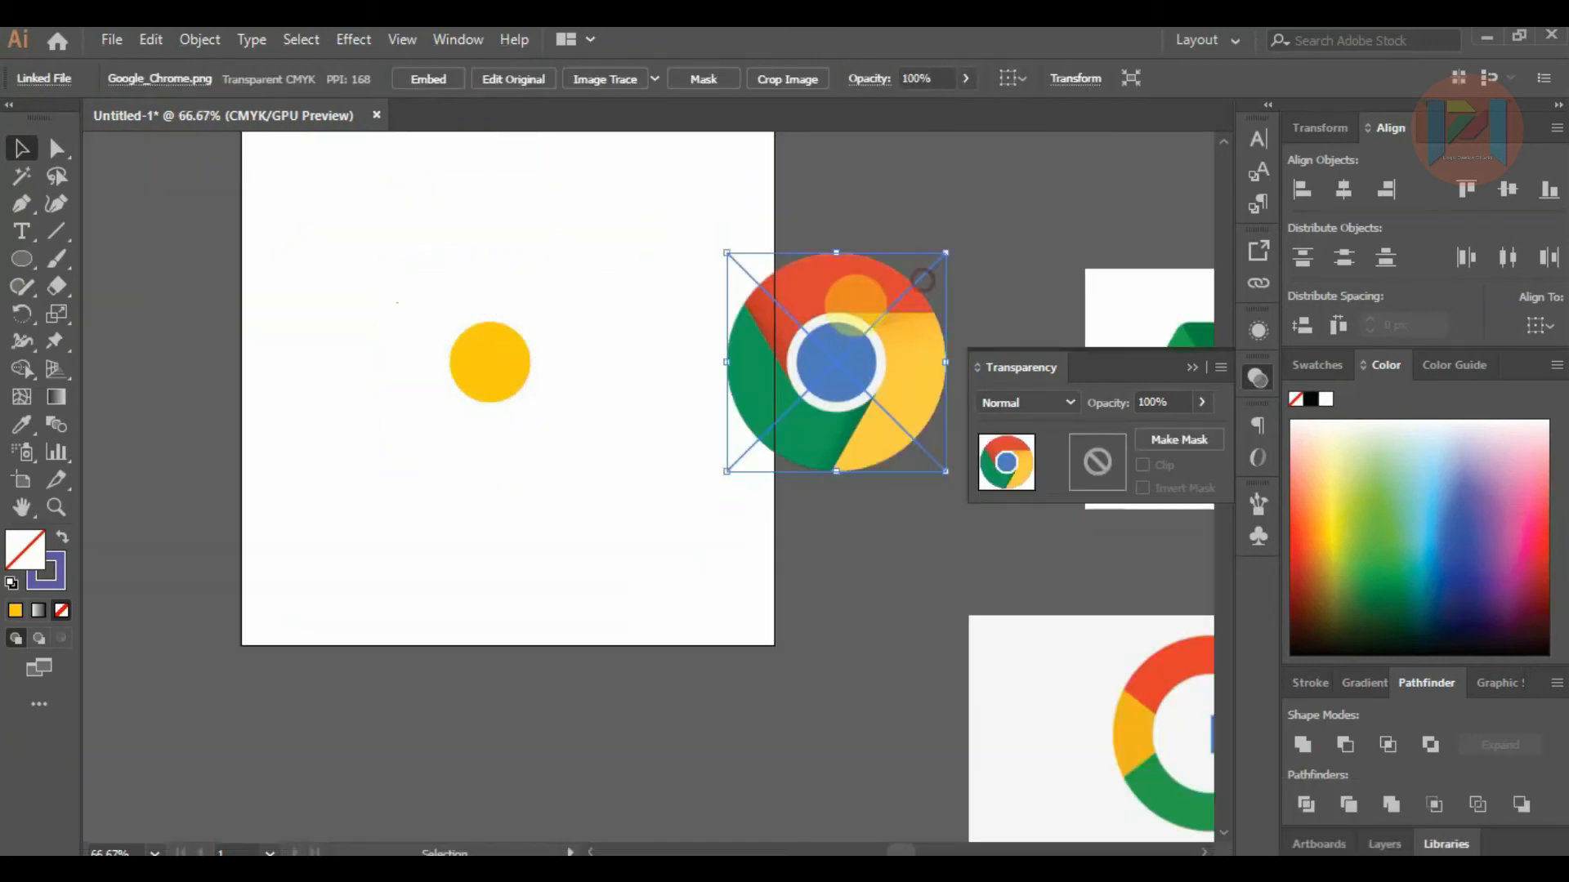
Fill all the traced segments and the centre circle with light green.
{"action": "left_click_drag", "start_coordinate": [375, 248], "coordinate": [631, 512]}
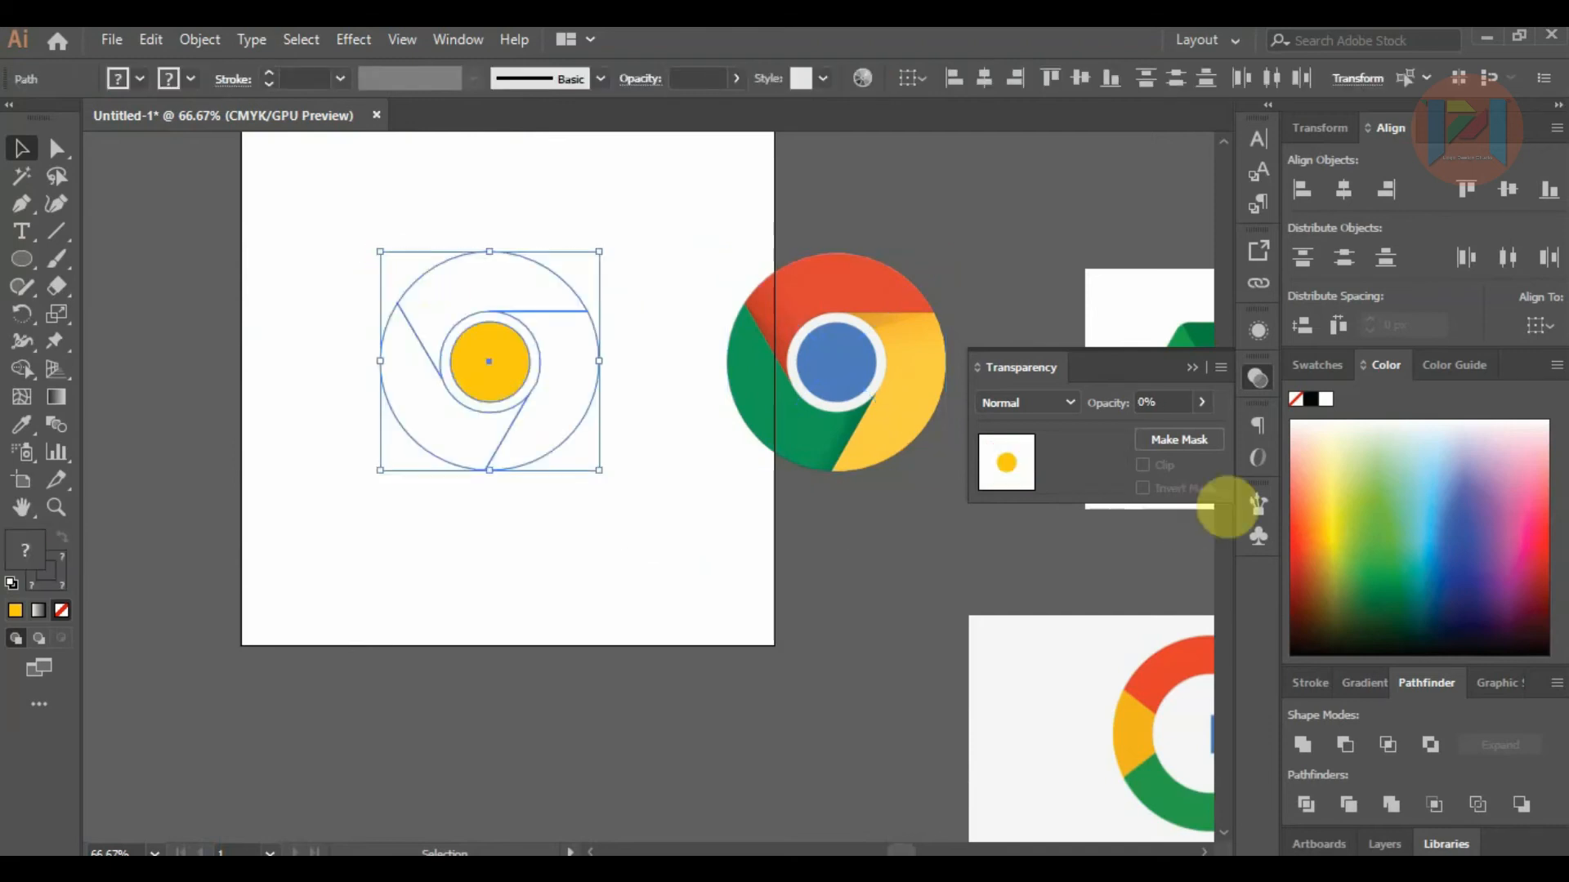
{"action": "left_click", "coordinate": [1389, 463]}
{"action": "left_click", "coordinate": [329, 238]}
Fill the upper segment of the traced logo with the red sampled from the reference logo using the Eyedropper.
{"action": "left_click", "coordinate": [483, 270], "text": "alt"}
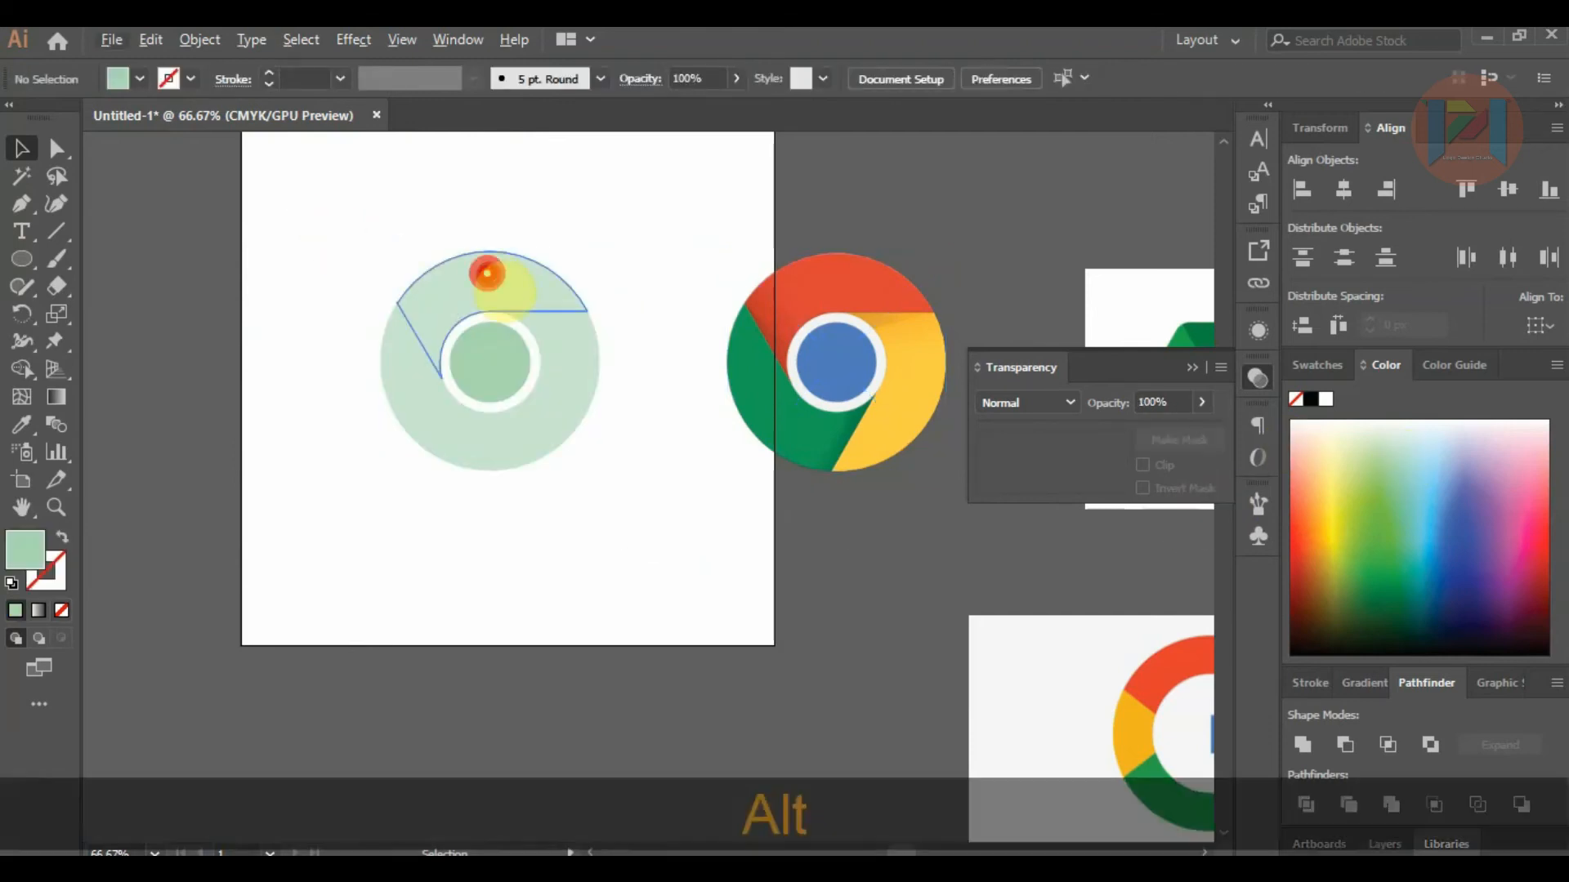
{"action": "left_click", "coordinate": [22, 424]}
{"action": "left_click", "coordinate": [833, 275]}
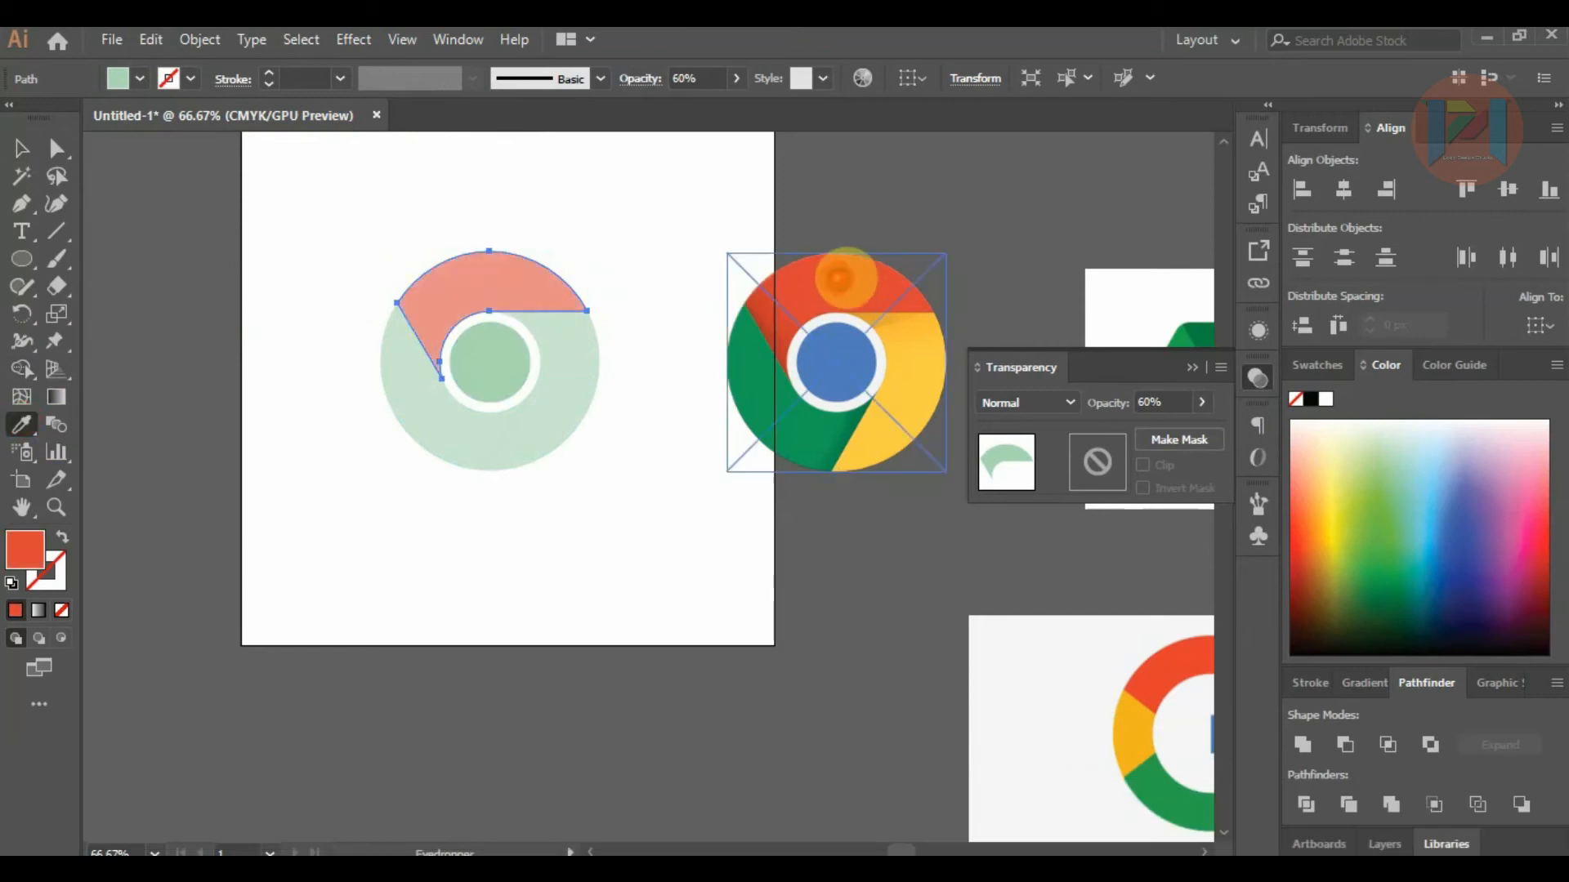
{"action": "left_click", "coordinate": [22, 149]}
{"action": "left_click", "coordinate": [384, 231]}
Try to fill the lower-left segment with the green sampled from the reference logo.
{"action": "left_click", "coordinate": [406, 365]}
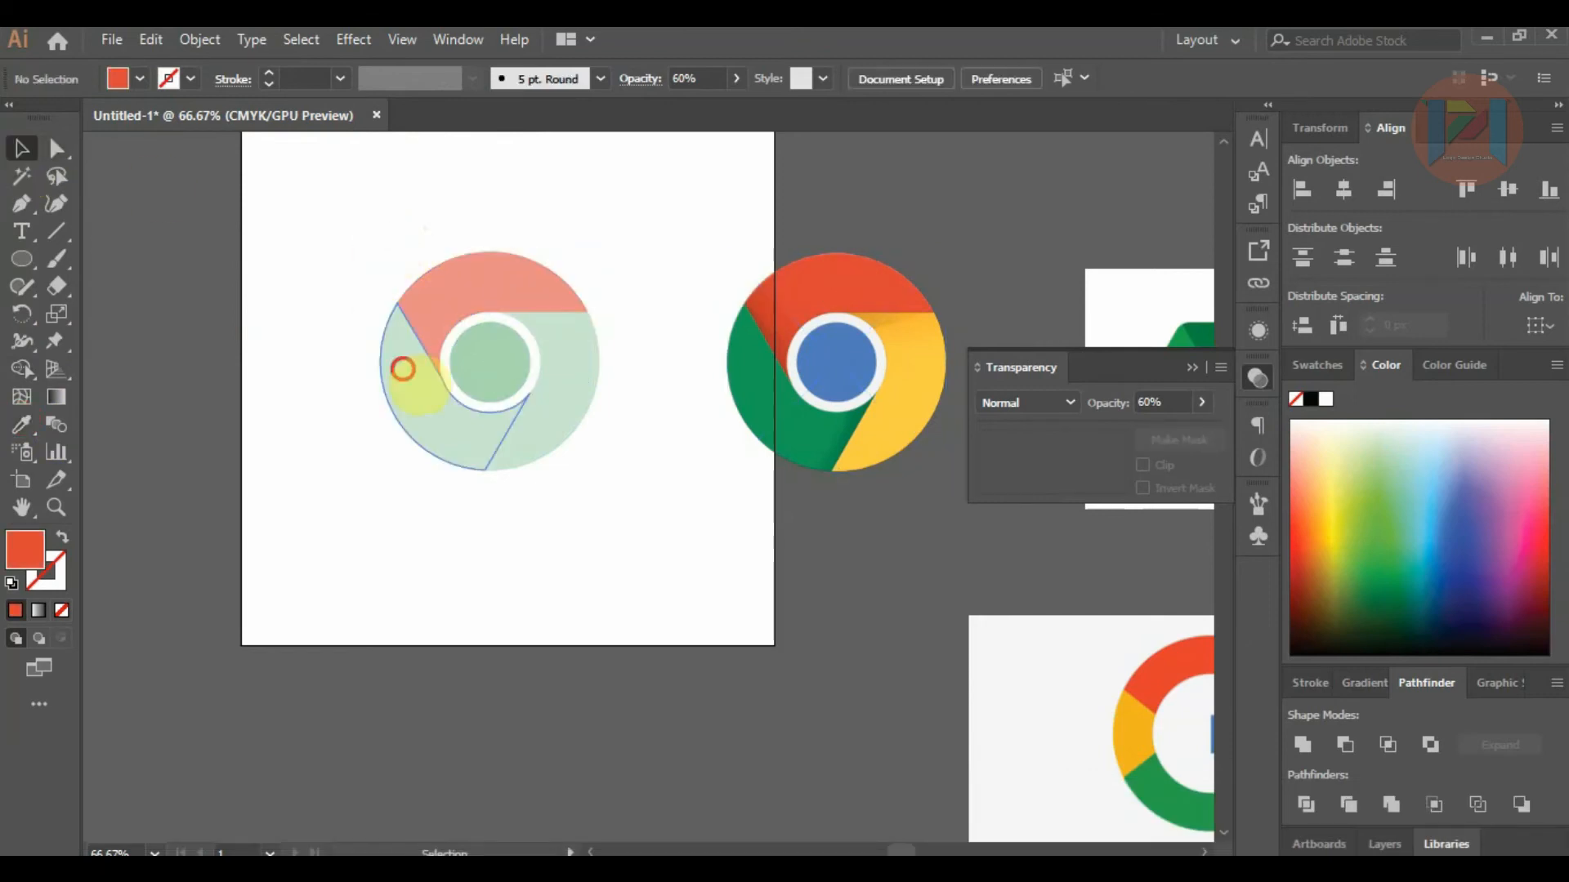
{"action": "left_click", "coordinate": [22, 424]}
{"action": "left_click", "coordinate": [746, 371]}
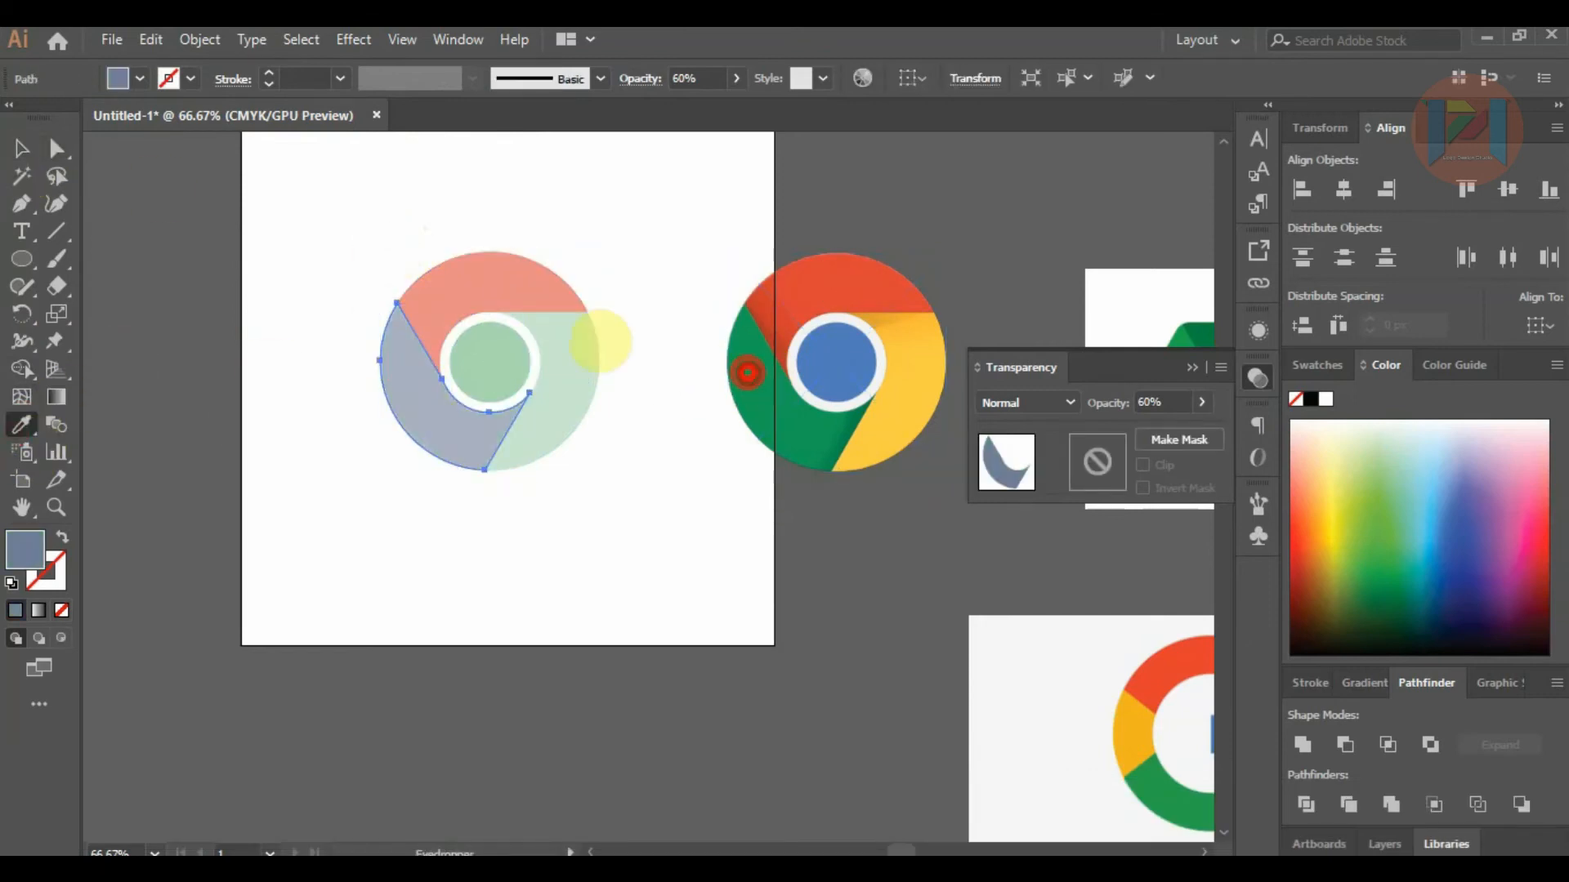
{"action": "left_click", "coordinate": [18, 148]}
{"action": "left_click", "coordinate": [180, 353]}
Fill the right segment of the traced logo with the yellow sampled from the reference logo.
{"action": "left_click", "coordinate": [550, 368]}
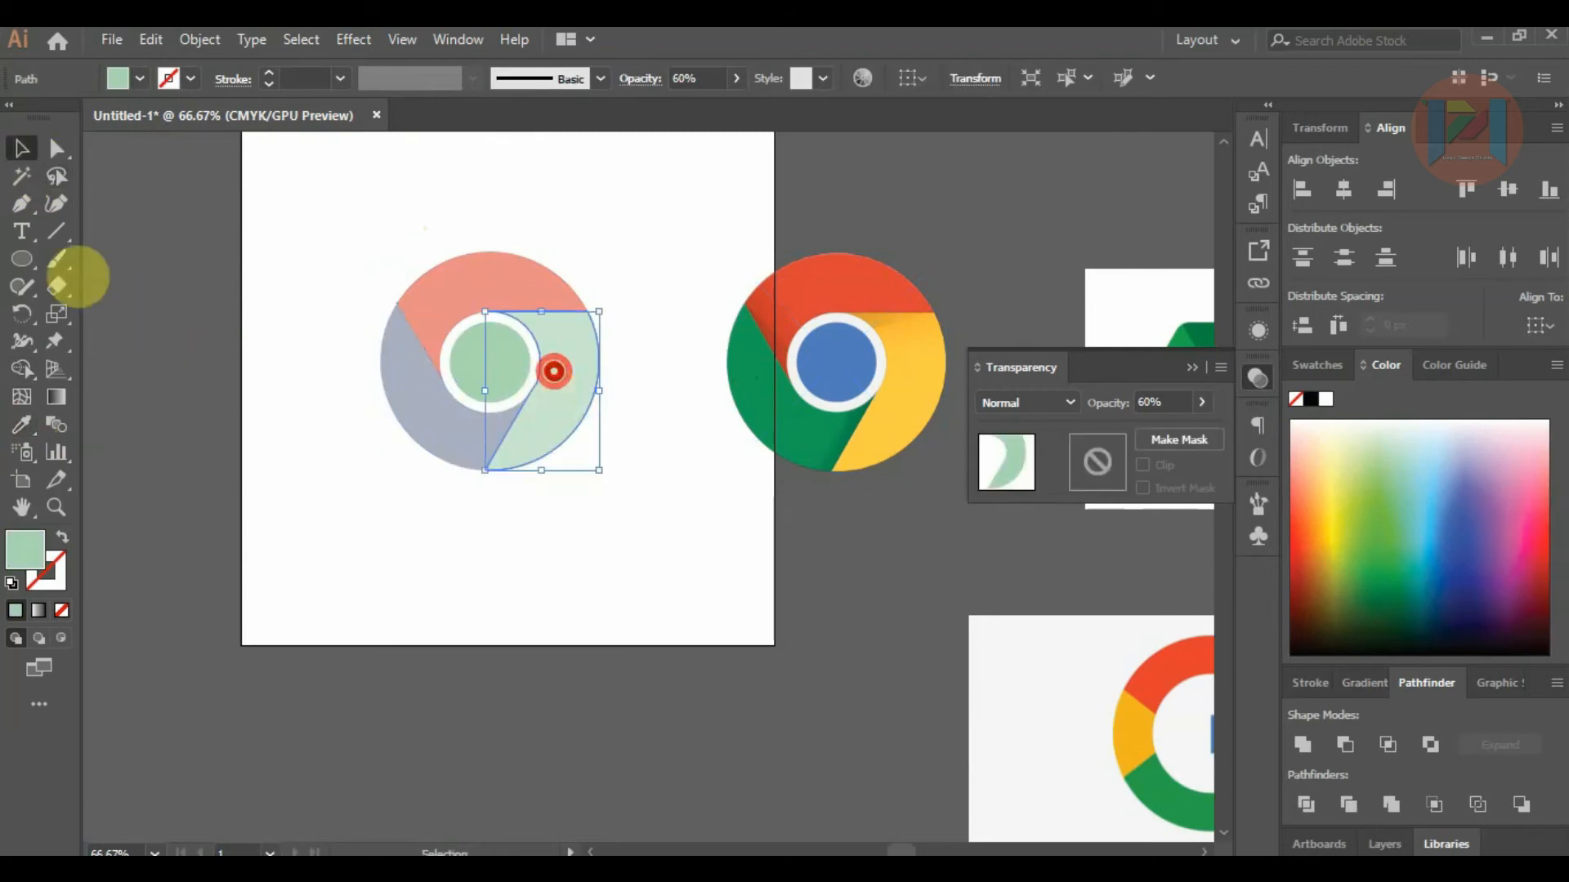
{"action": "left_click", "coordinate": [22, 425]}
{"action": "left_click", "coordinate": [911, 389]}
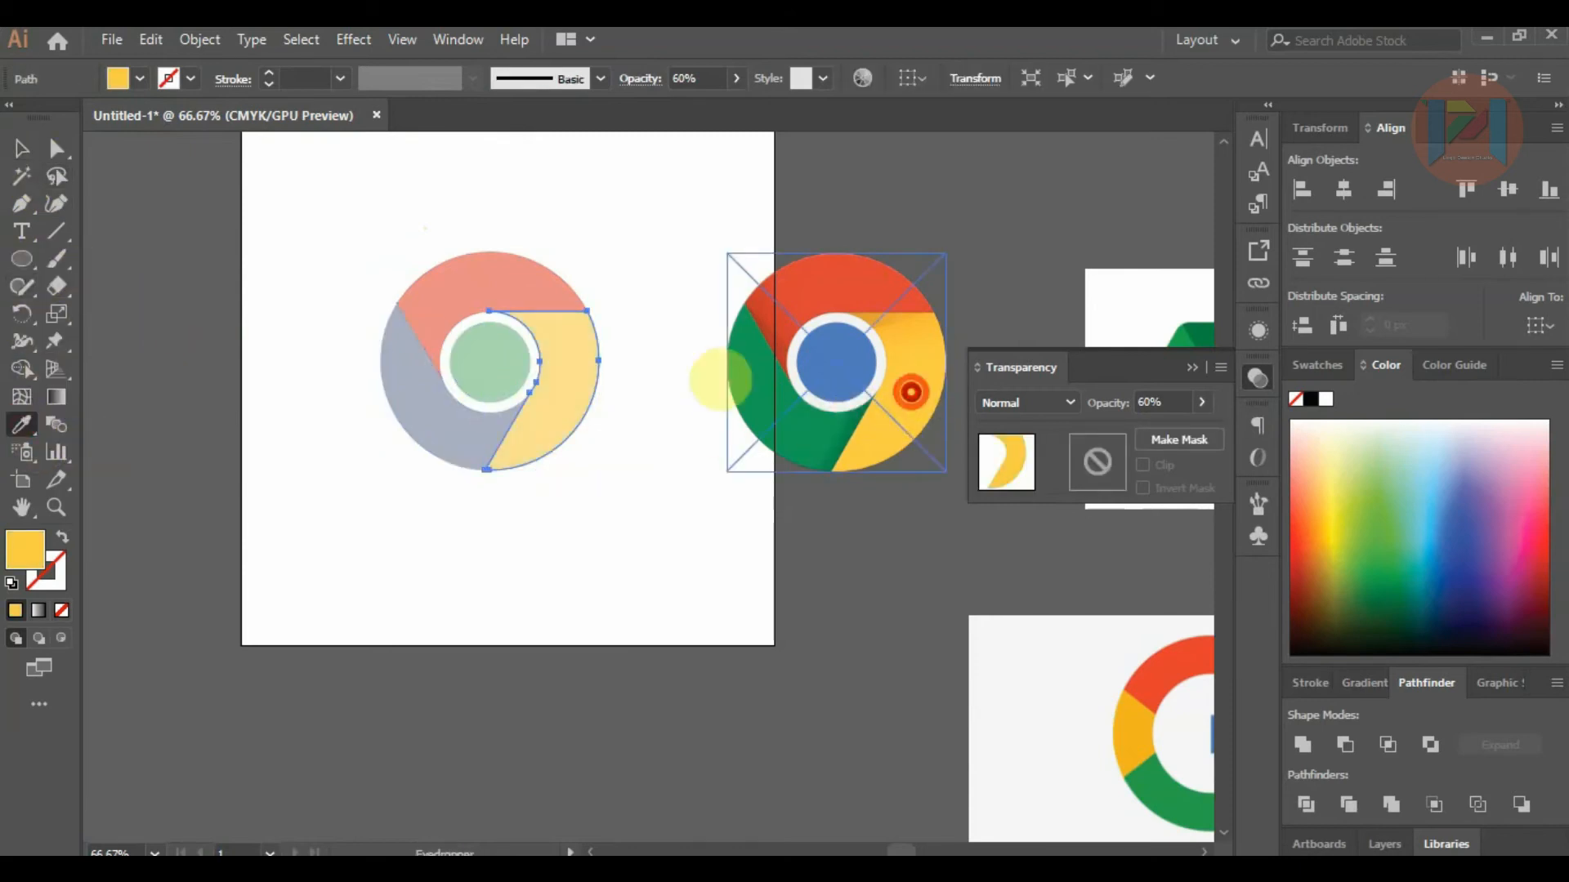
{"action": "left_click", "coordinate": [22, 147]}
{"action": "left_click", "coordinate": [277, 161]}
Fill the centre circle of the traced logo with the blue sampled from the reference logo's centre.
{"action": "left_click", "coordinate": [486, 354]}
{"action": "left_click", "coordinate": [22, 424]}
{"action": "left_click", "coordinate": [835, 360]}
{"action": "left_click", "coordinate": [21, 148]}
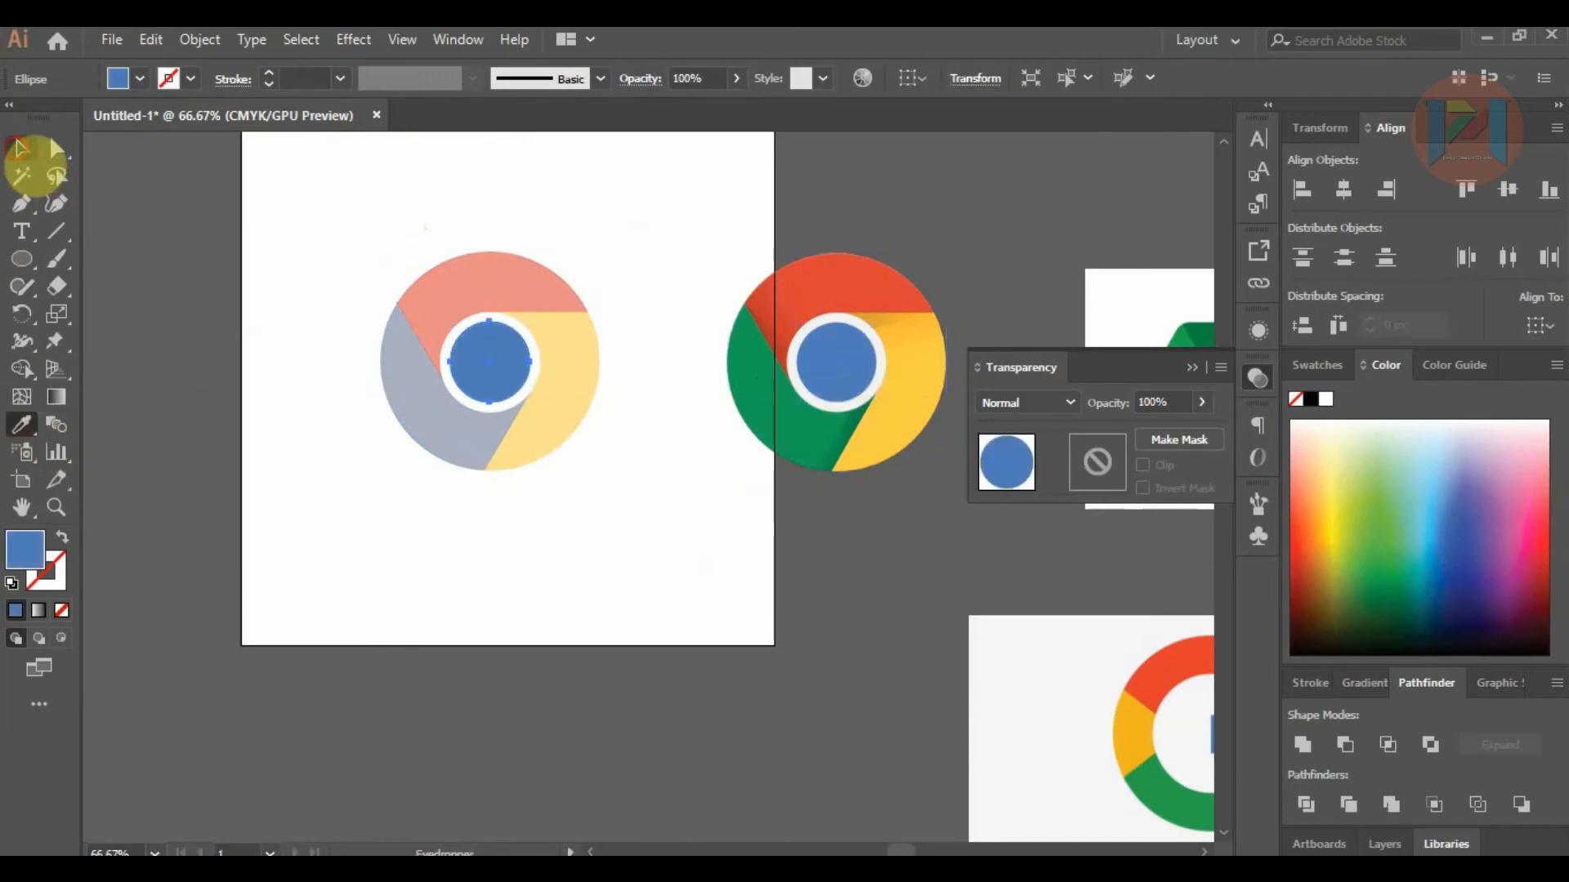
Set the opacity of the red, yellow and lower-left segments to 100%.
{"action": "left_click", "coordinate": [479, 270]}
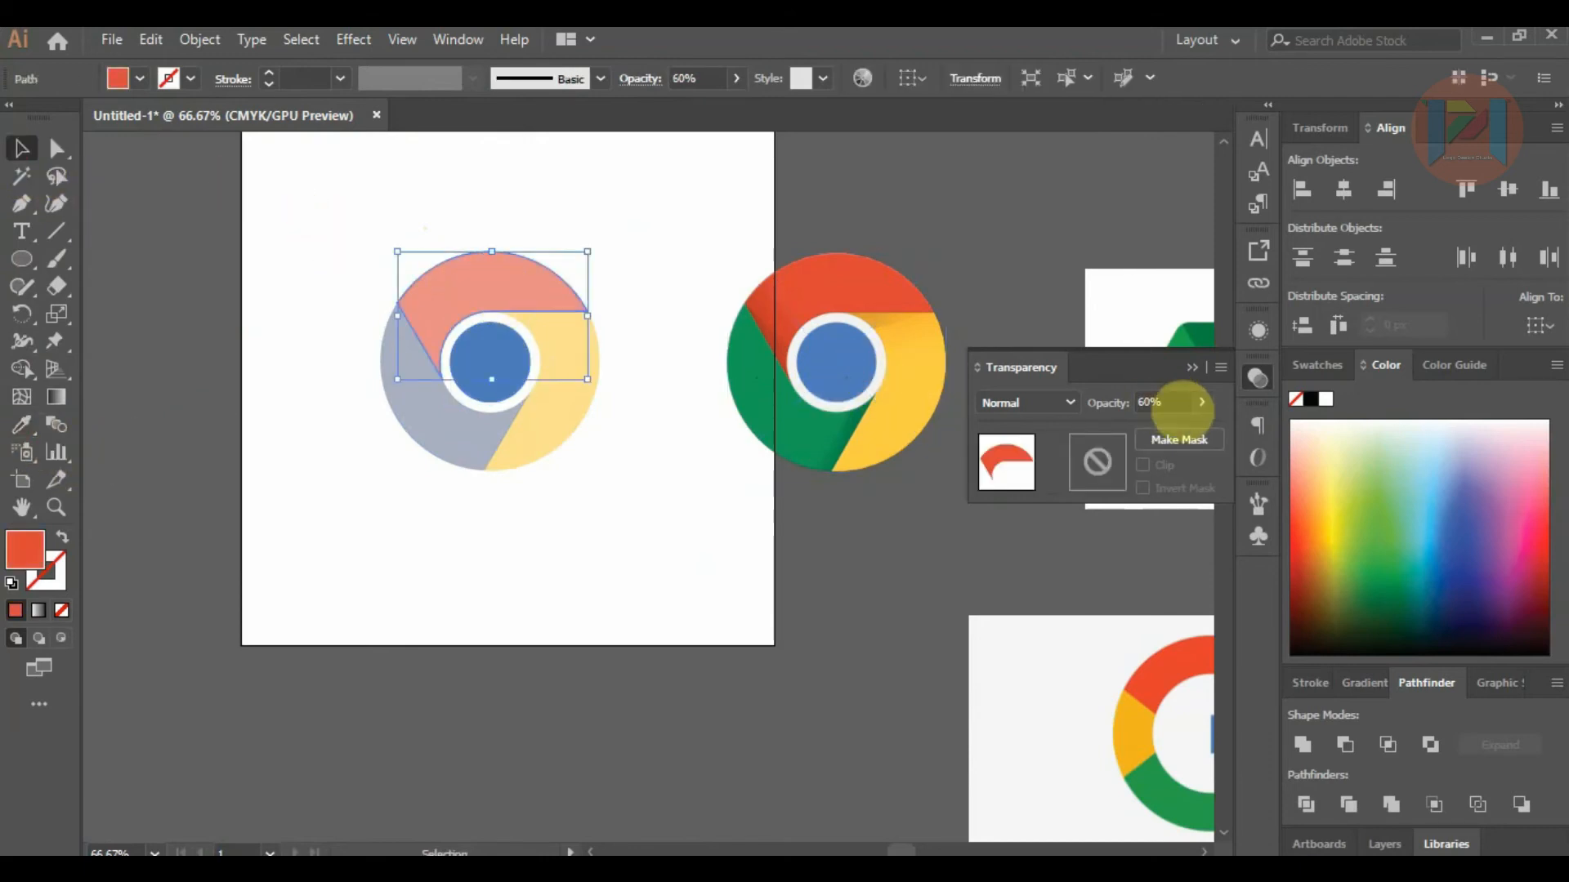
{"action": "left_click_drag", "start_coordinate": [1163, 431], "coordinate": [1215, 430]}
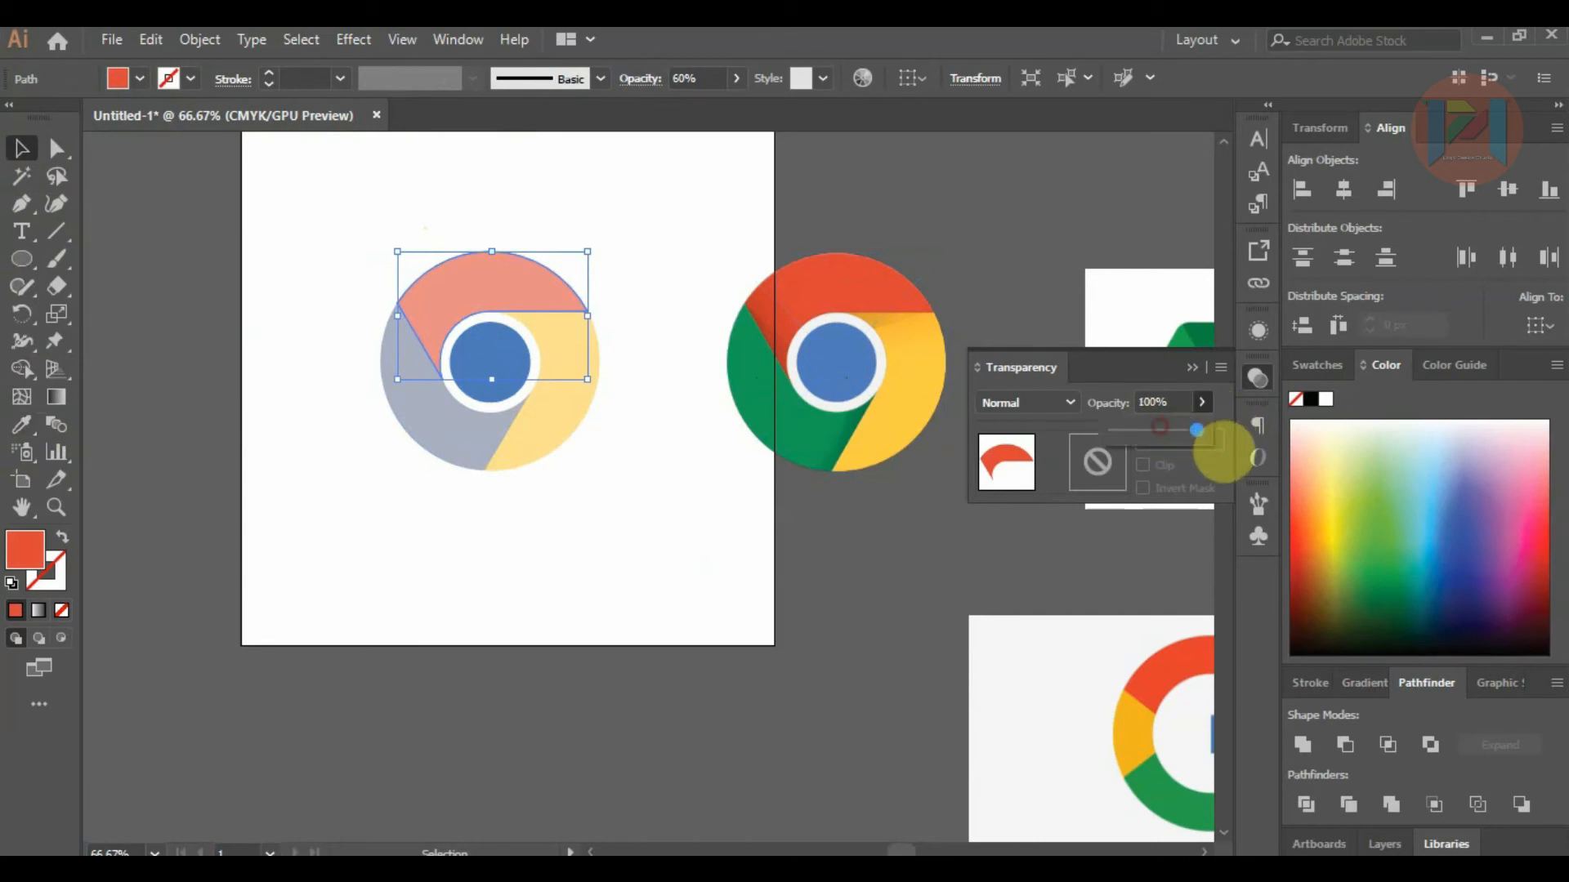
{"action": "left_click", "coordinate": [613, 483]}
{"action": "left_click", "coordinate": [549, 439]}
{"action": "left_click", "coordinate": [1202, 402]}
{"action": "left_click_drag", "start_coordinate": [1215, 449], "coordinate": [1222, 449]}
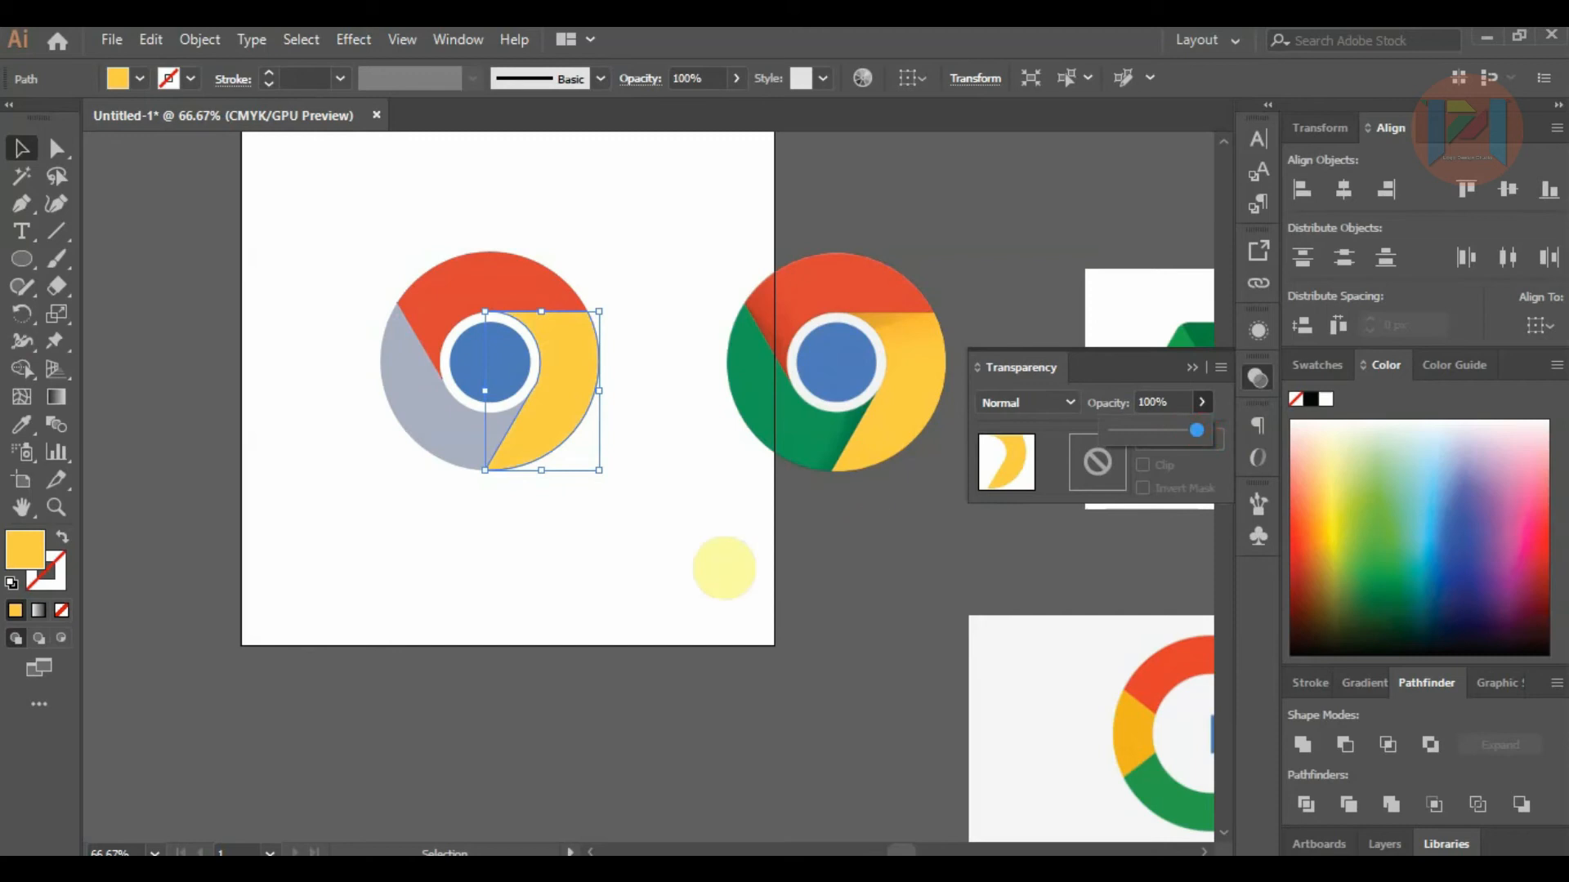
{"action": "left_click", "coordinate": [452, 427]}
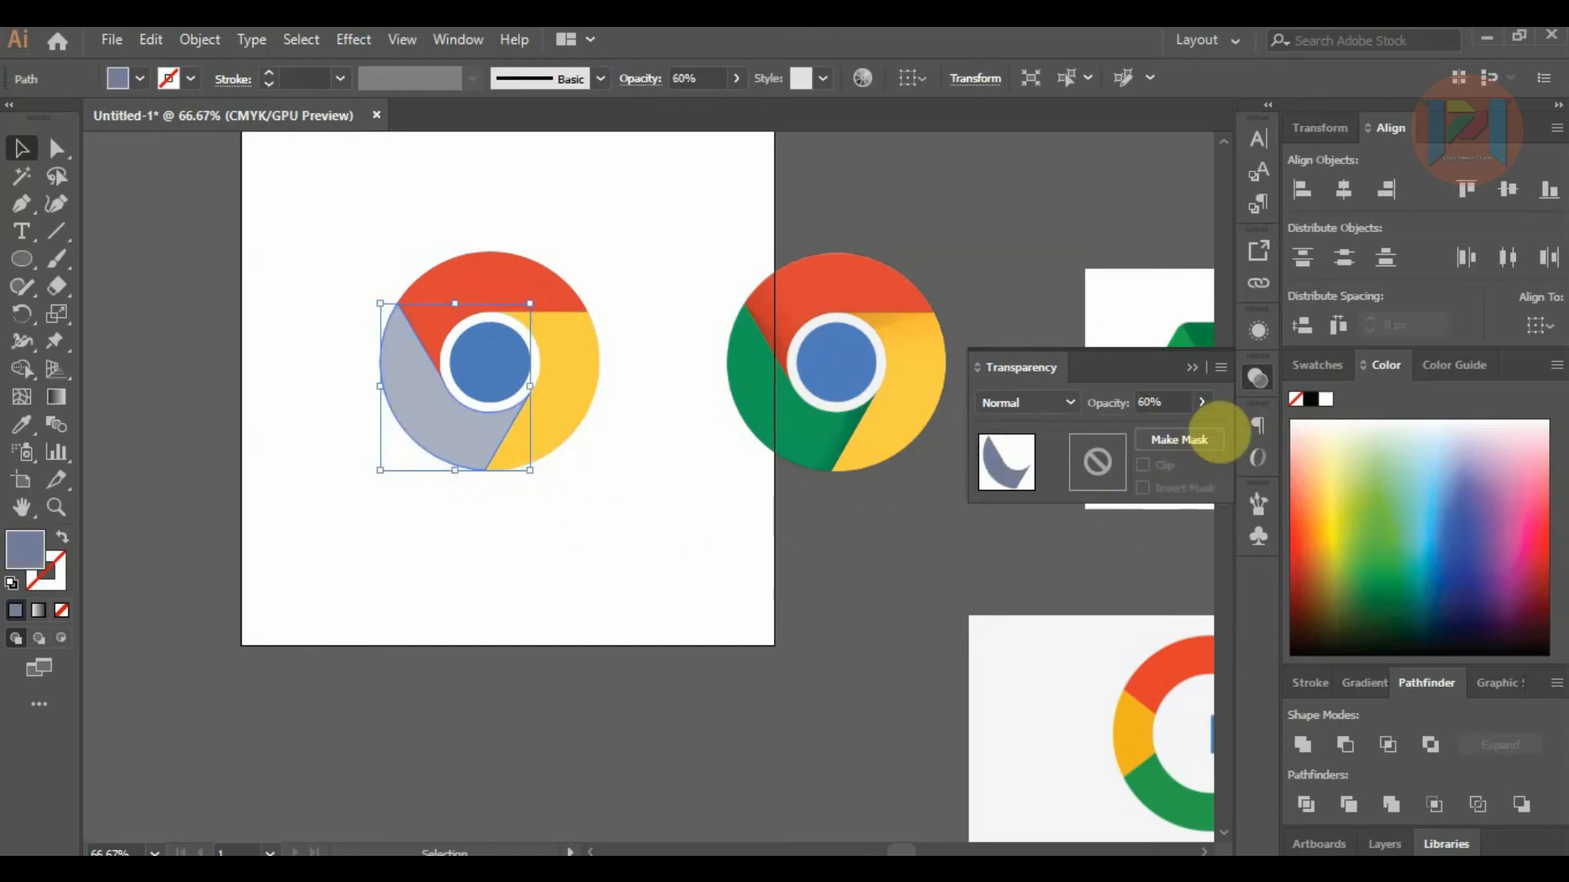
{"action": "left_click_drag", "start_coordinate": [1221, 447], "coordinate": [1209, 429]}
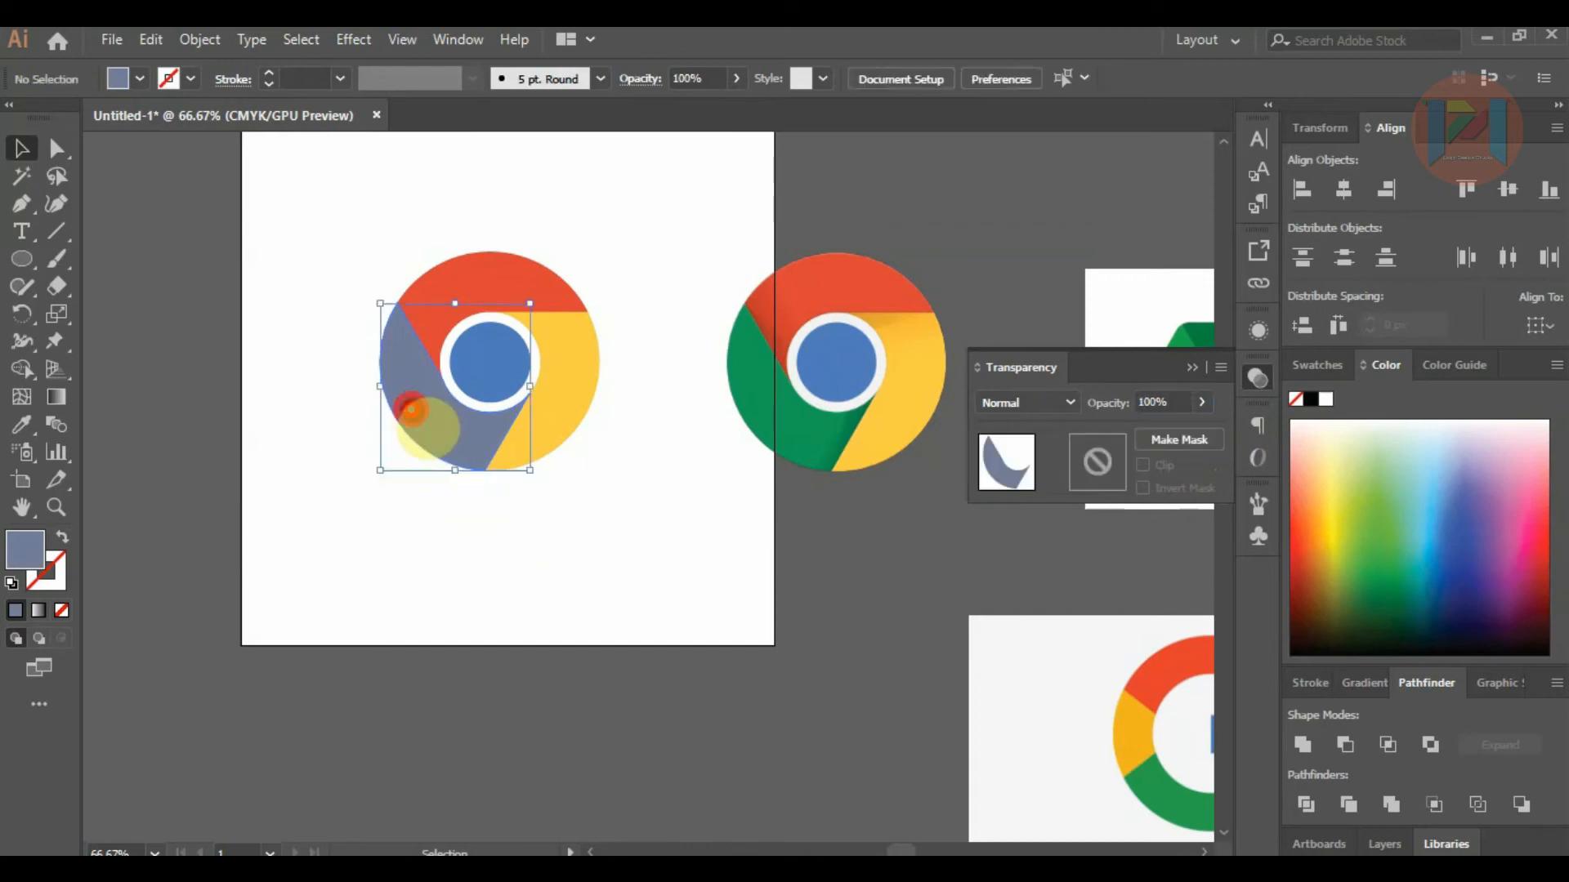
Fill the lower-left segment with the green sampled from the lower part of the reference logo.
{"action": "left_click", "coordinate": [22, 424]}
{"action": "left_click", "coordinate": [817, 428]}
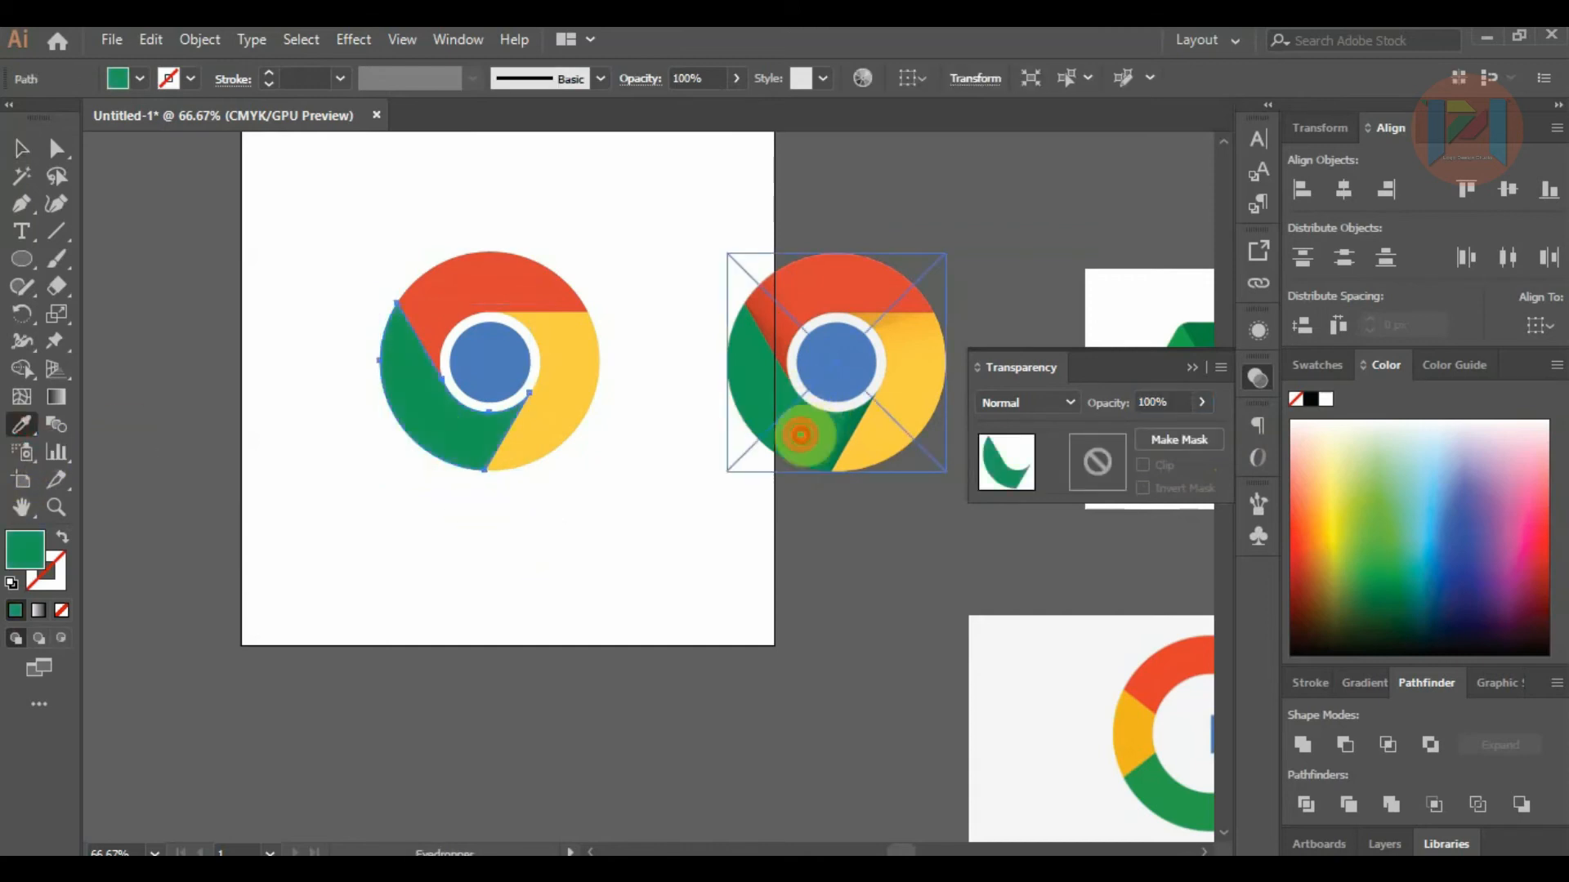
{"action": "left_click", "coordinate": [21, 148]}
{"action": "left_click", "coordinate": [646, 568]}
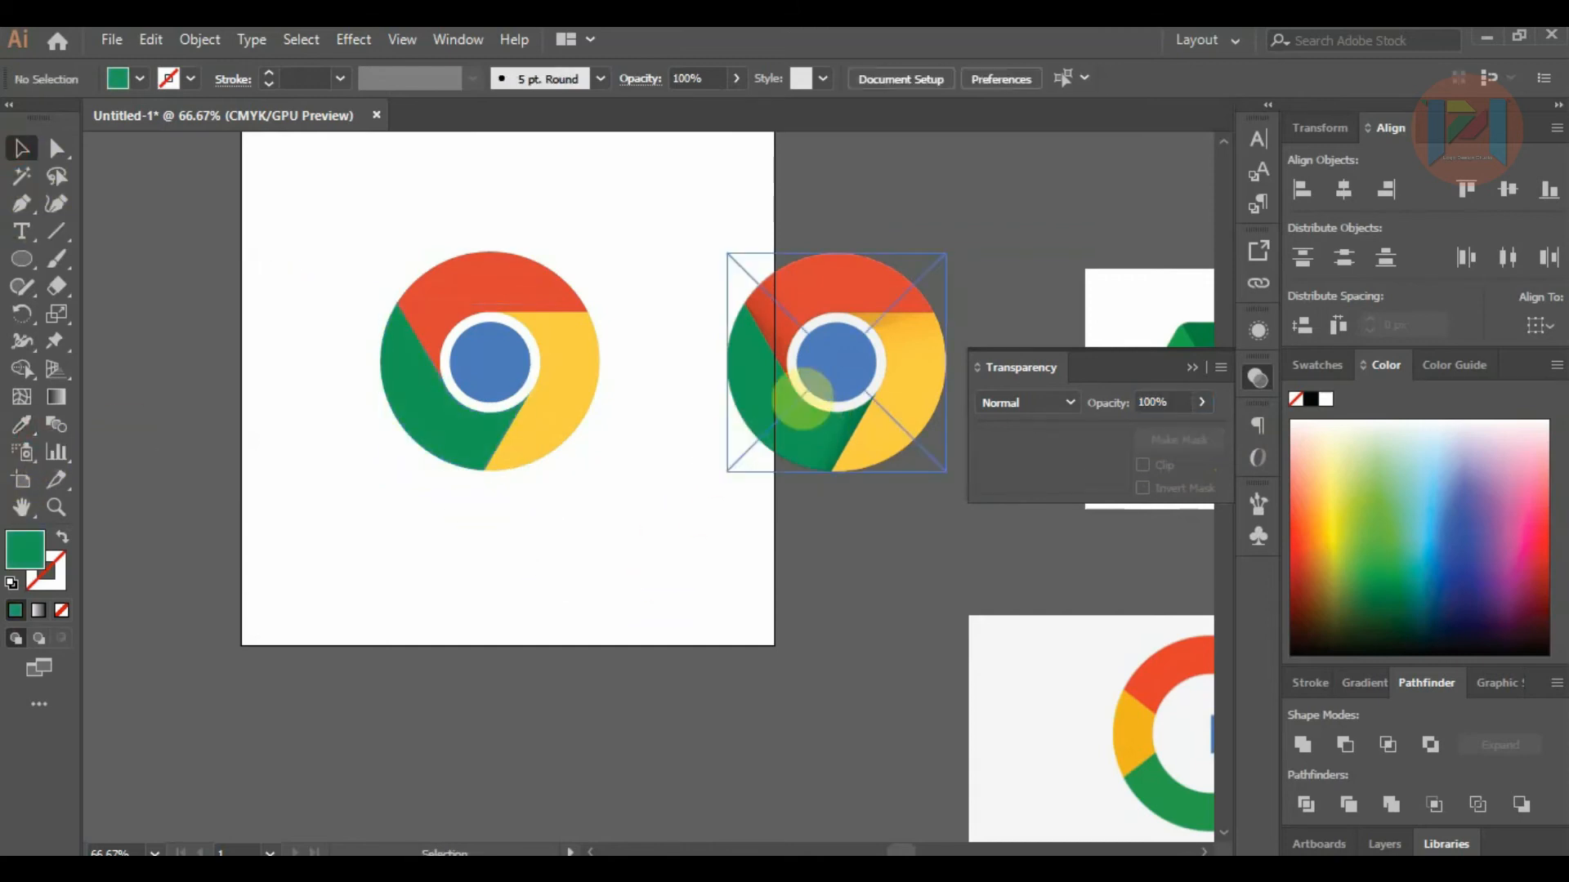
Examine the shadows along the segment edges of the reference logo and compare them with the traced logo.
{"action": "scroll", "coordinate": [915, 319], "scroll_direction": "up", "scroll_amount": 3}
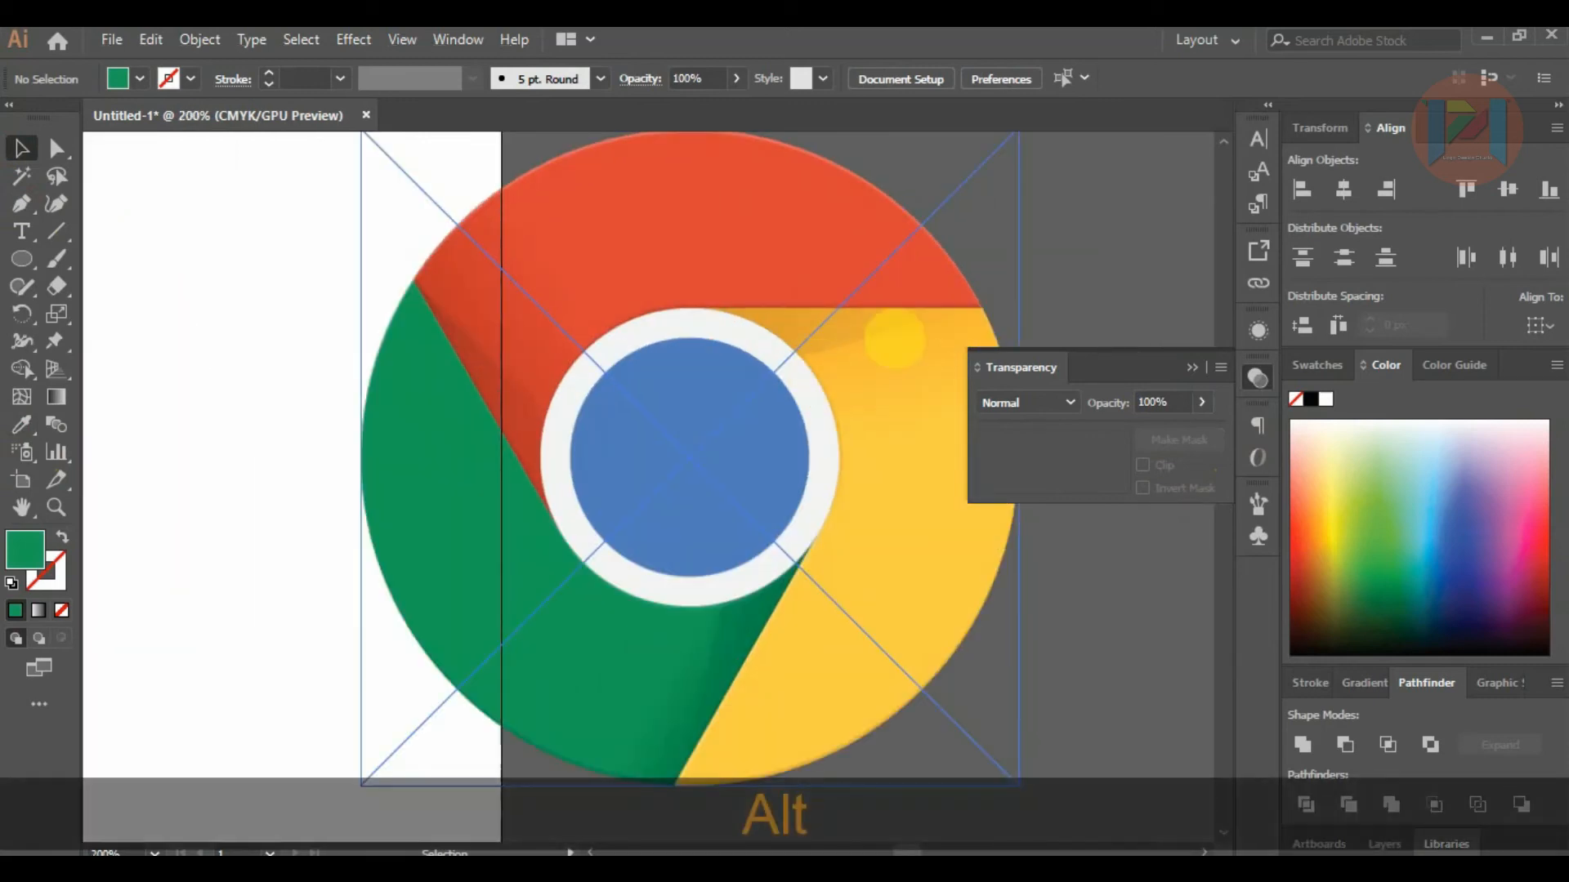
{"action": "scroll", "coordinate": [465, 395], "scroll_direction": "down", "scroll_amount": 2}
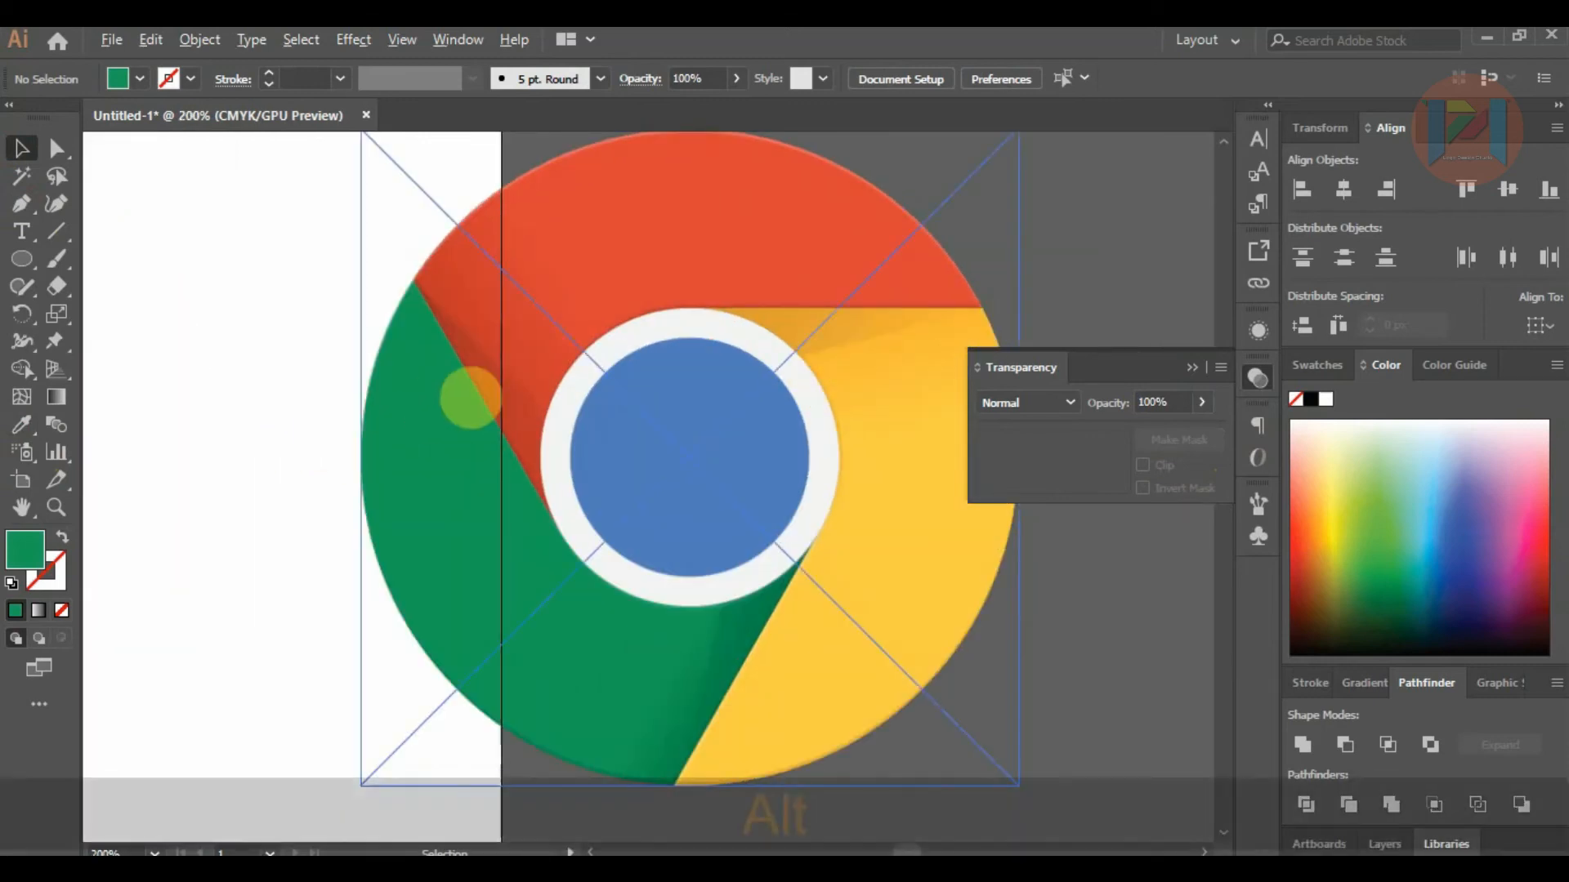
{"action": "scroll", "coordinate": [490, 392], "scroll_direction": "down", "scroll_amount": 1}
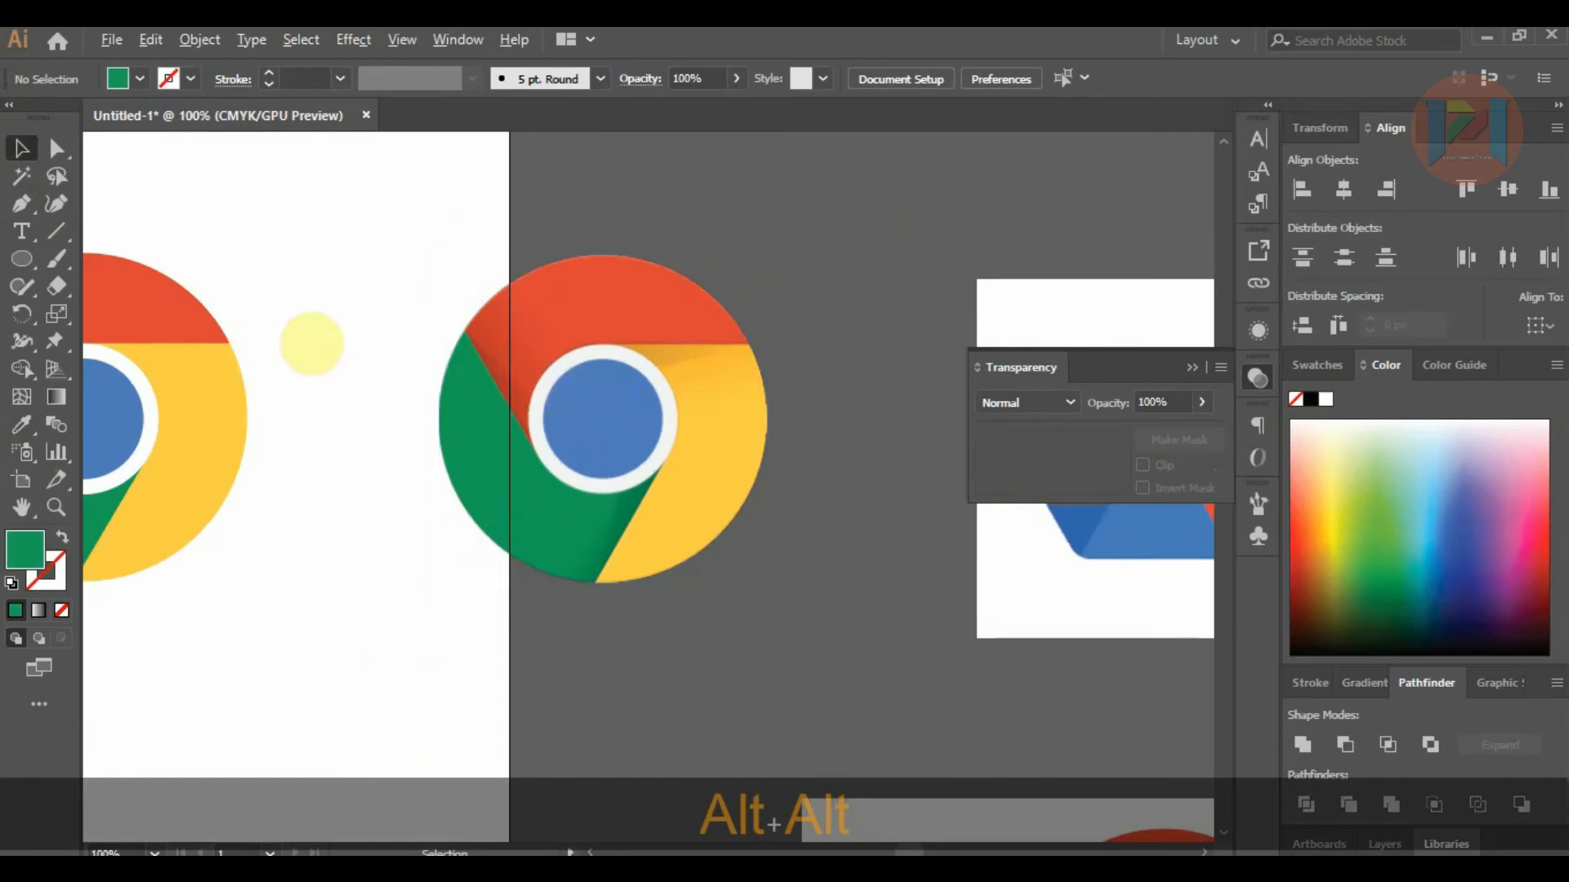
{"action": "scroll", "coordinate": [376, 335], "scroll_direction": "down", "scroll_amount": 1}
{"action": "scroll", "coordinate": [122, 269], "scroll_direction": "up", "scroll_amount": 1}
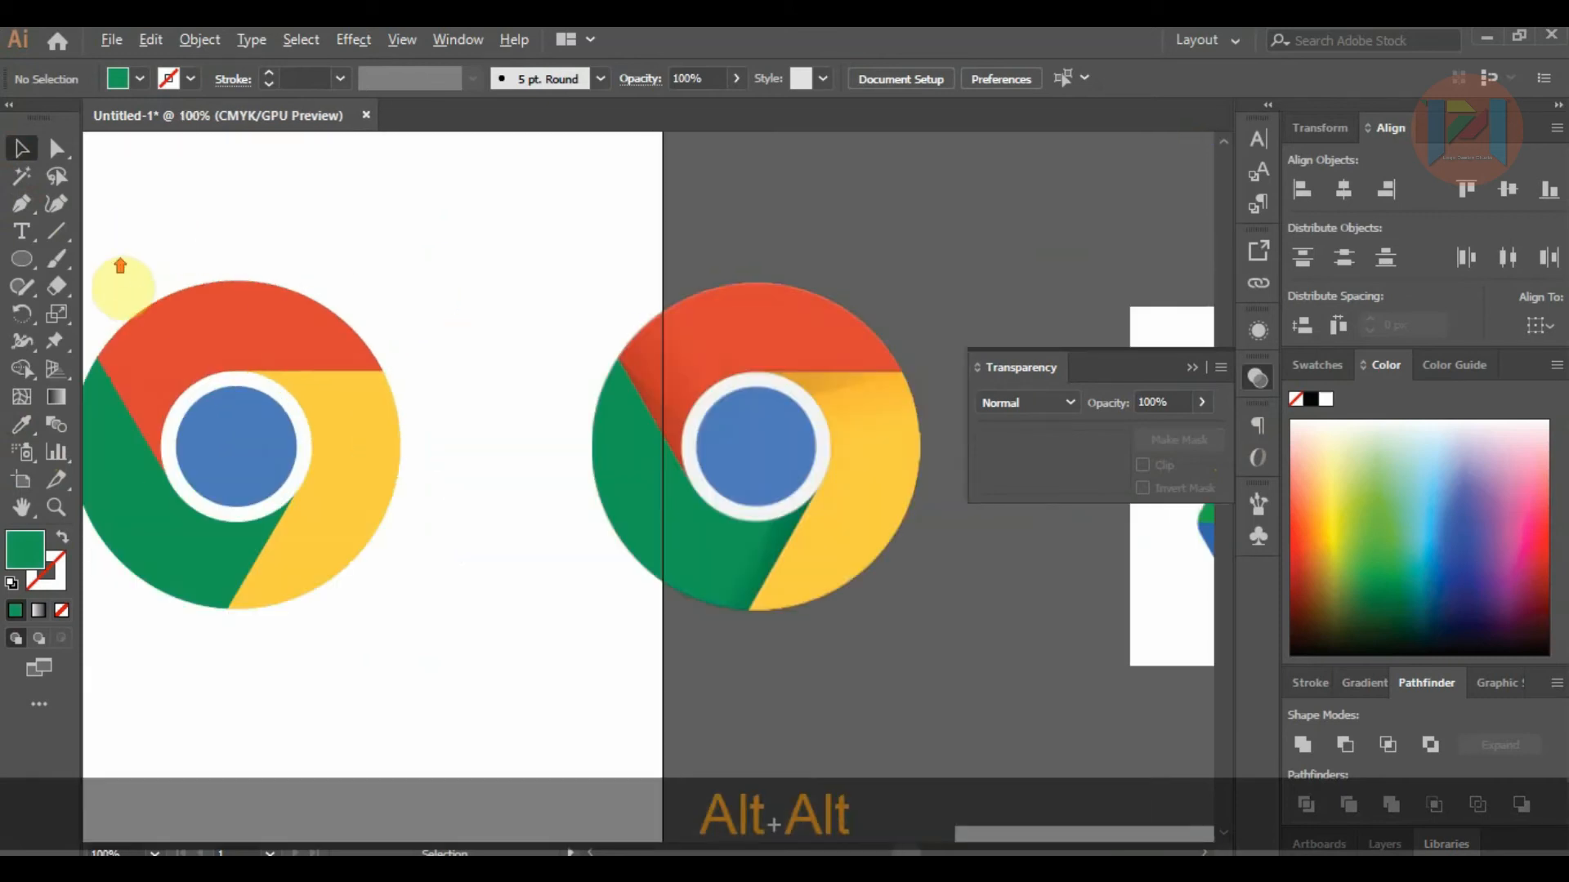
Draw a red shadow wedge with the Pen tool over the reference logo's red–yellow edge, curving its inner side along the white ring.
{"action": "left_click", "coordinate": [245, 327]}
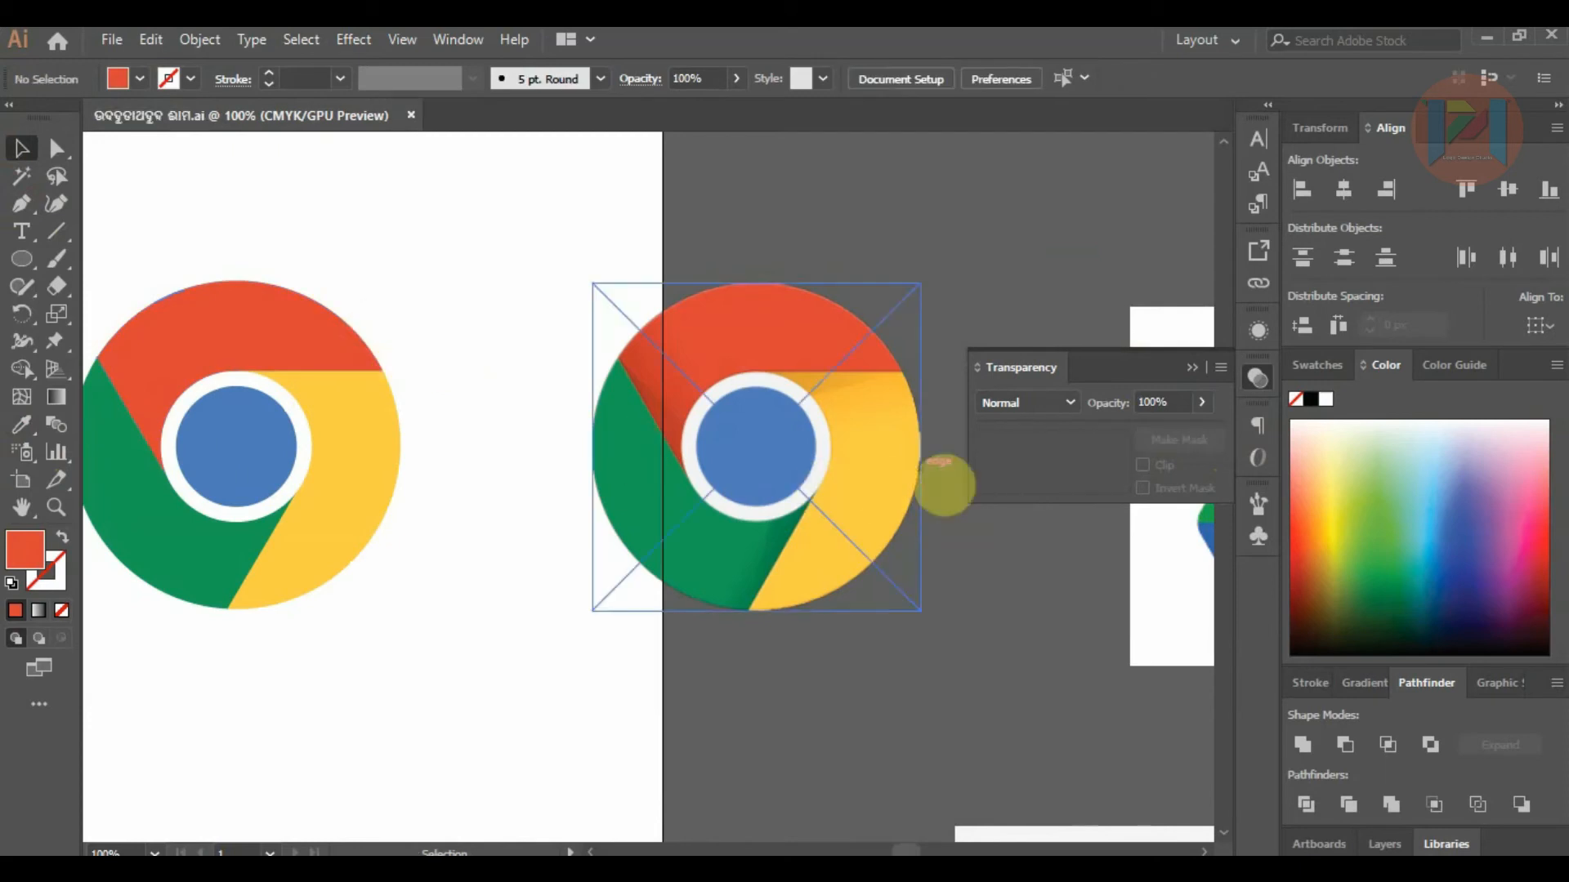
{"action": "scroll", "coordinate": [928, 420], "scroll_direction": "up", "scroll_amount": 3}
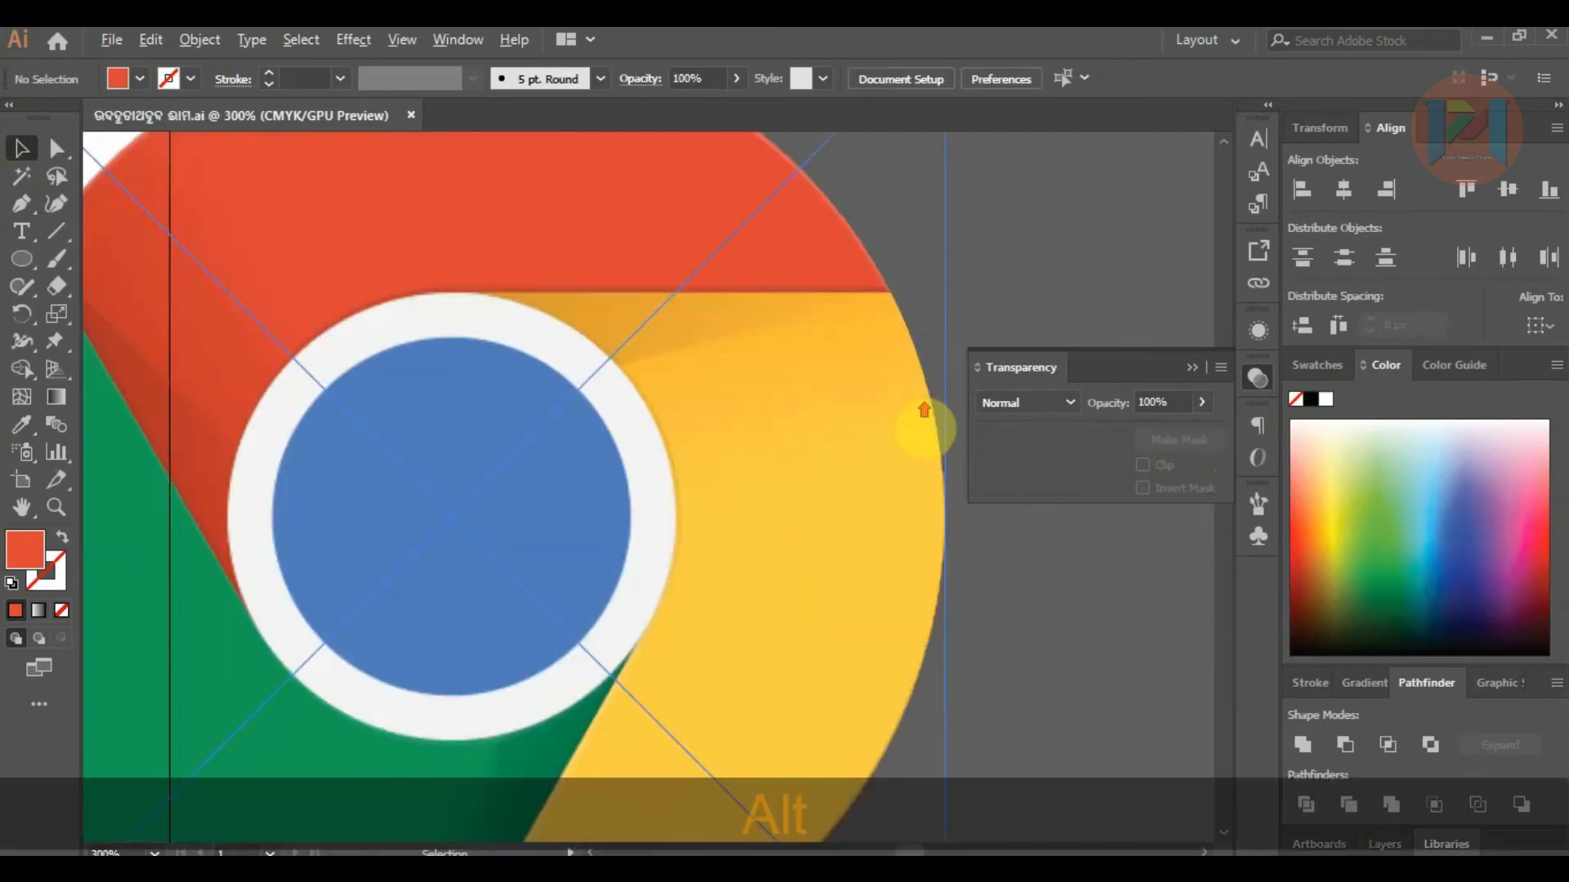
{"action": "left_click", "coordinate": [22, 204]}
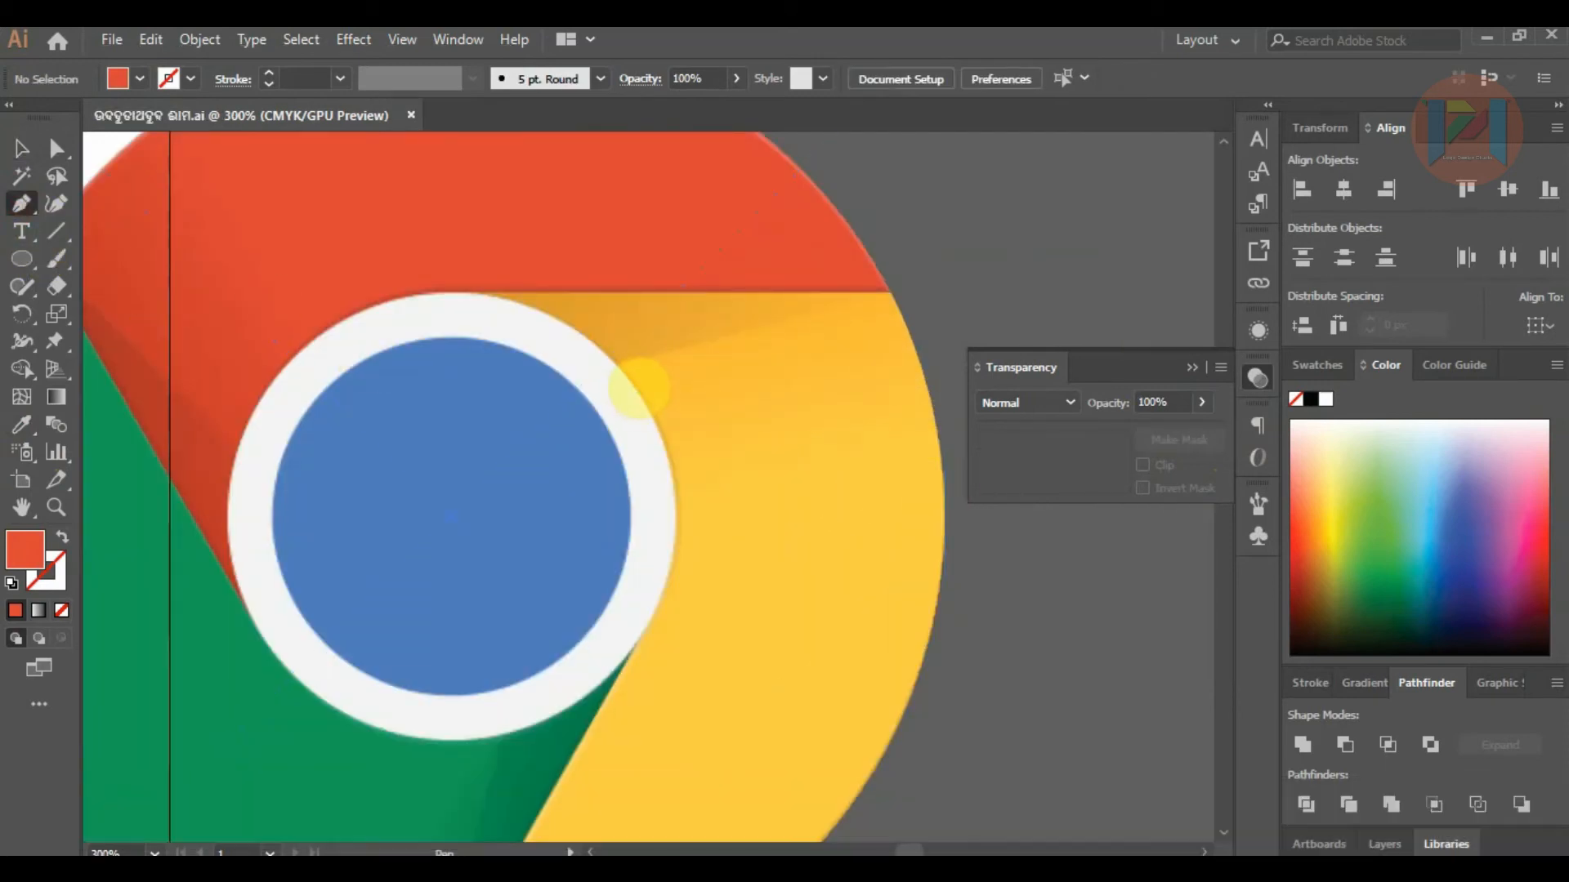
{"action": "left_click", "coordinate": [619, 365]}
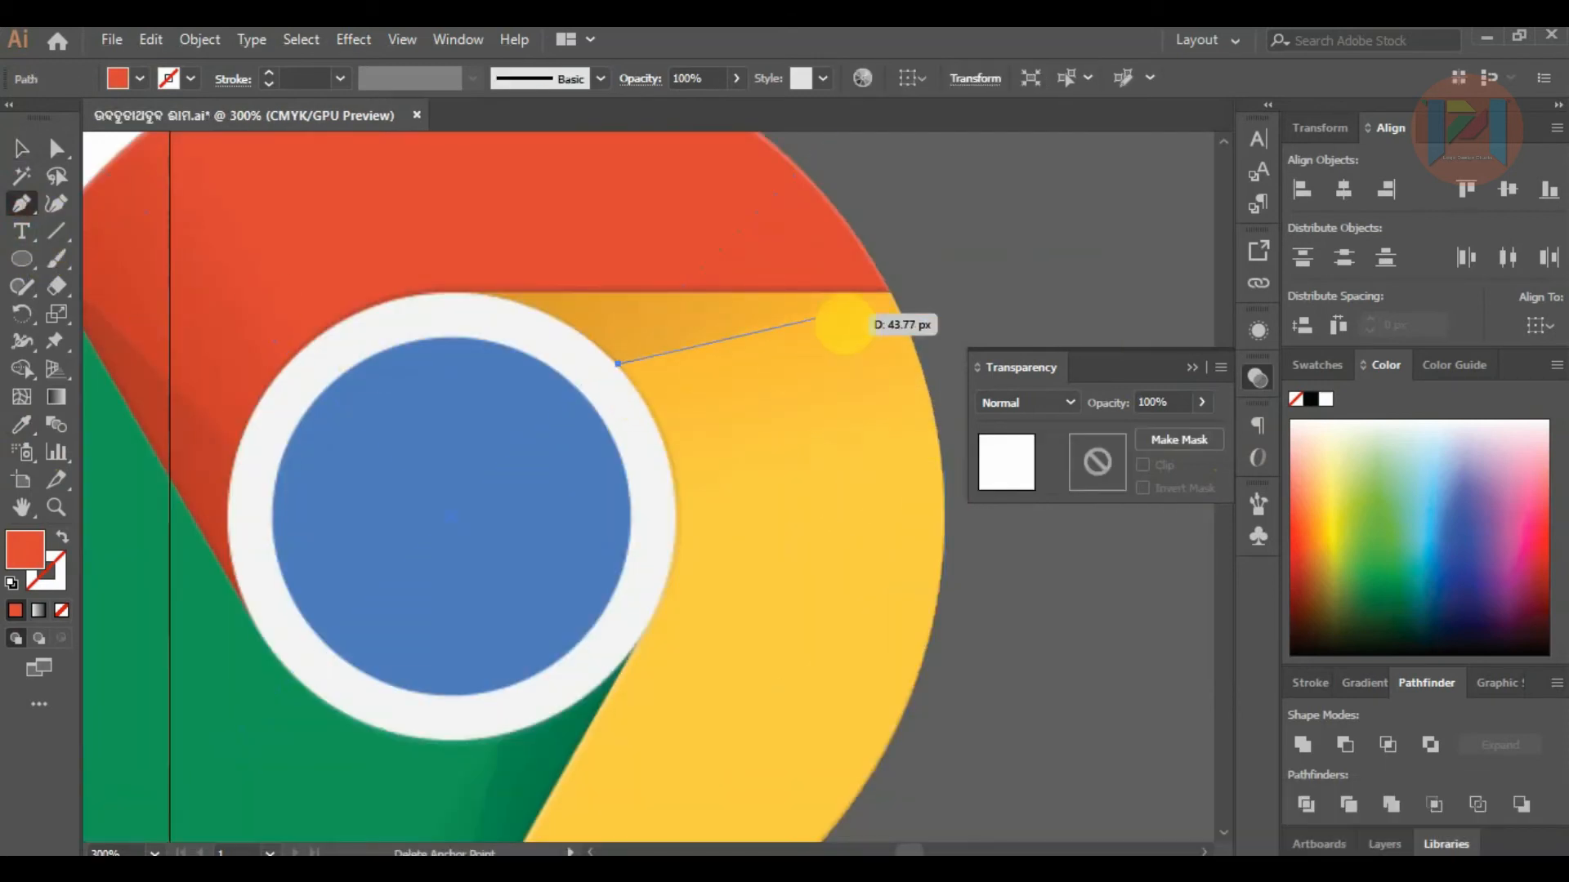
{"action": "left_click", "coordinate": [870, 293]}
{"action": "left_click", "coordinate": [414, 292]}
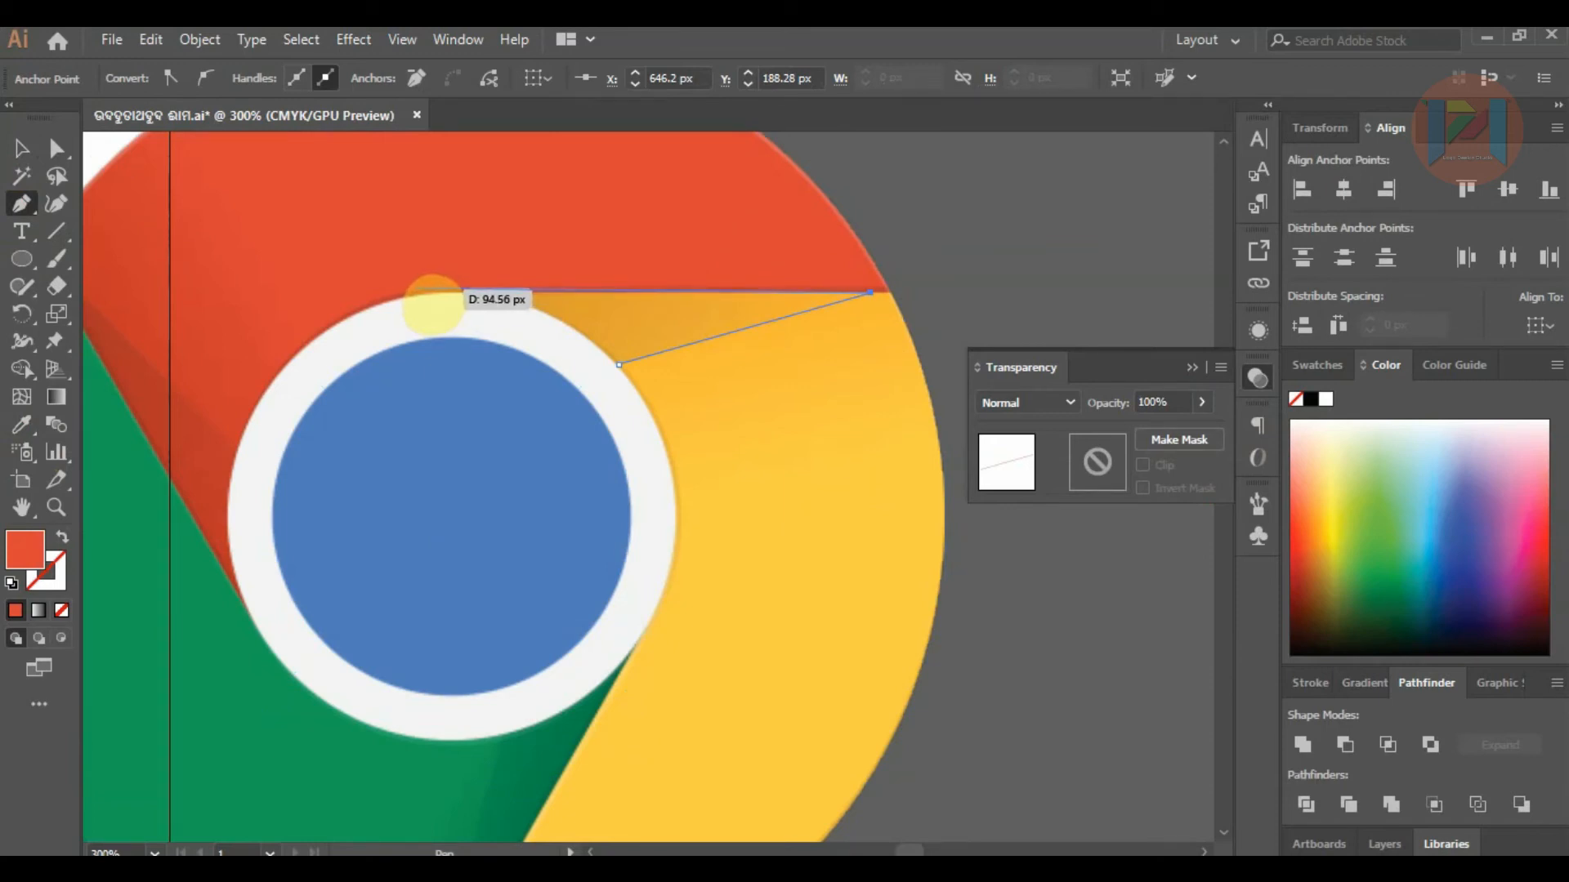
{"action": "left_click", "coordinate": [418, 289]}
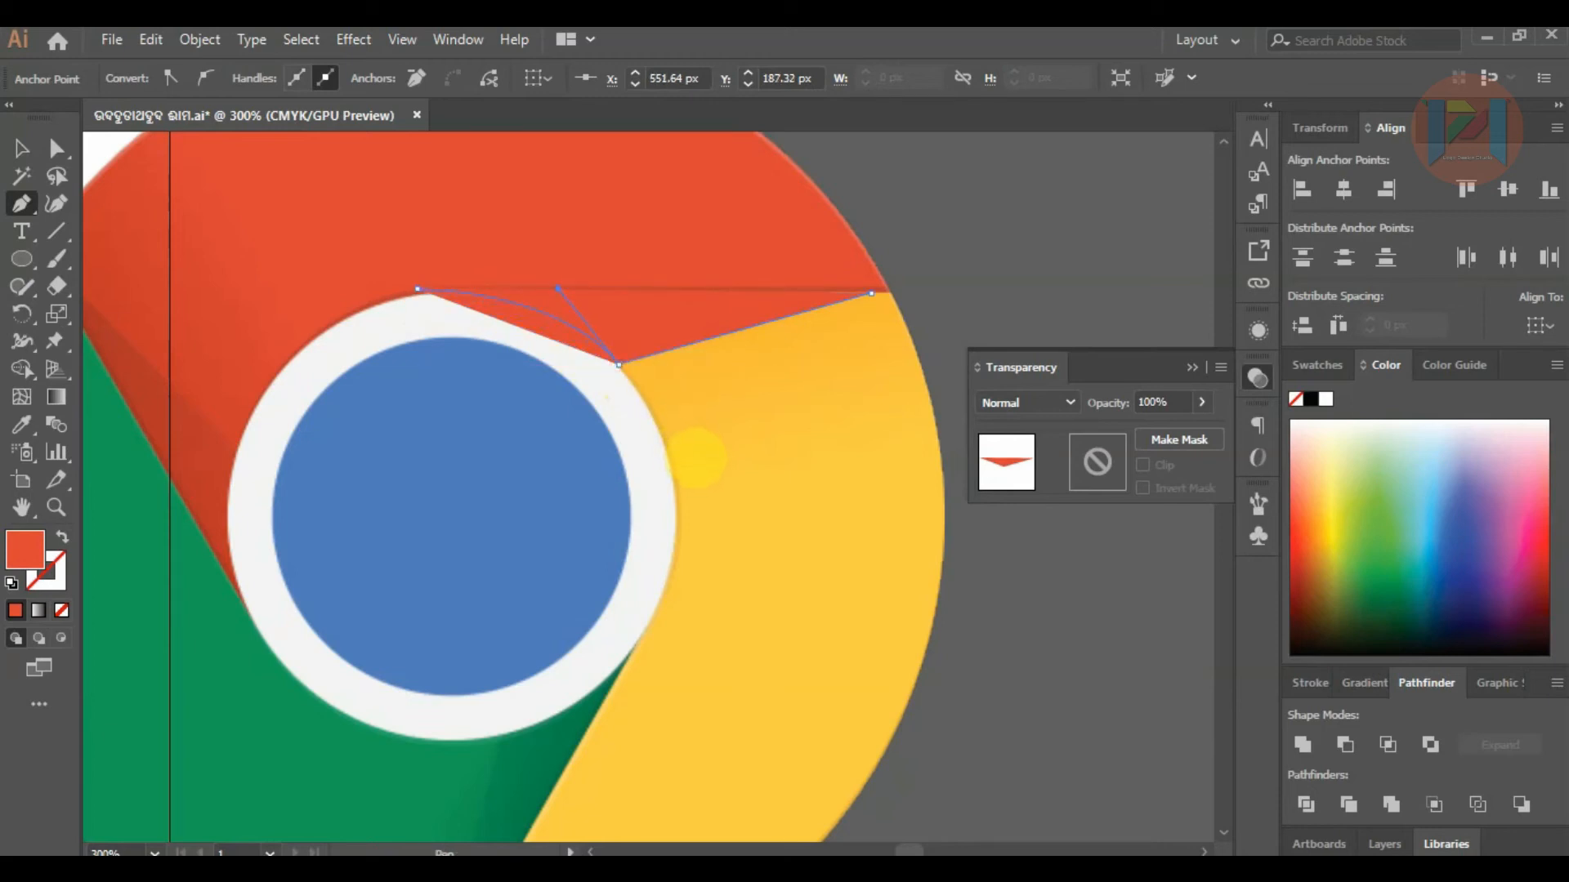
{"action": "left_click_drag", "start_coordinate": [619, 365], "coordinate": [679, 442]}
{"action": "left_click", "coordinate": [21, 148]}
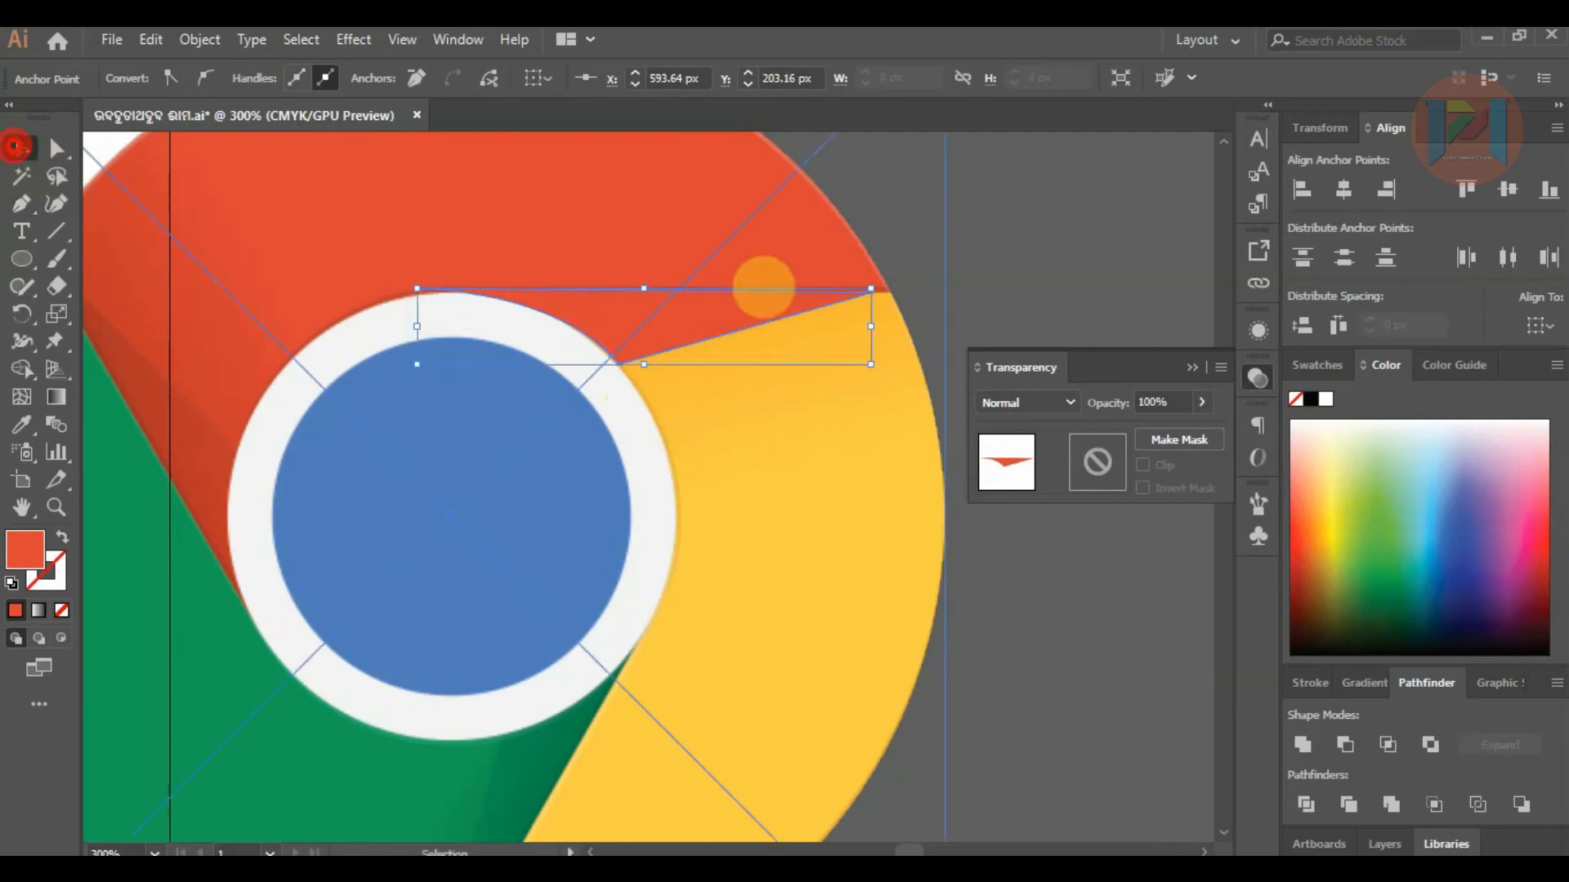
{"action": "left_click", "coordinate": [995, 260]}
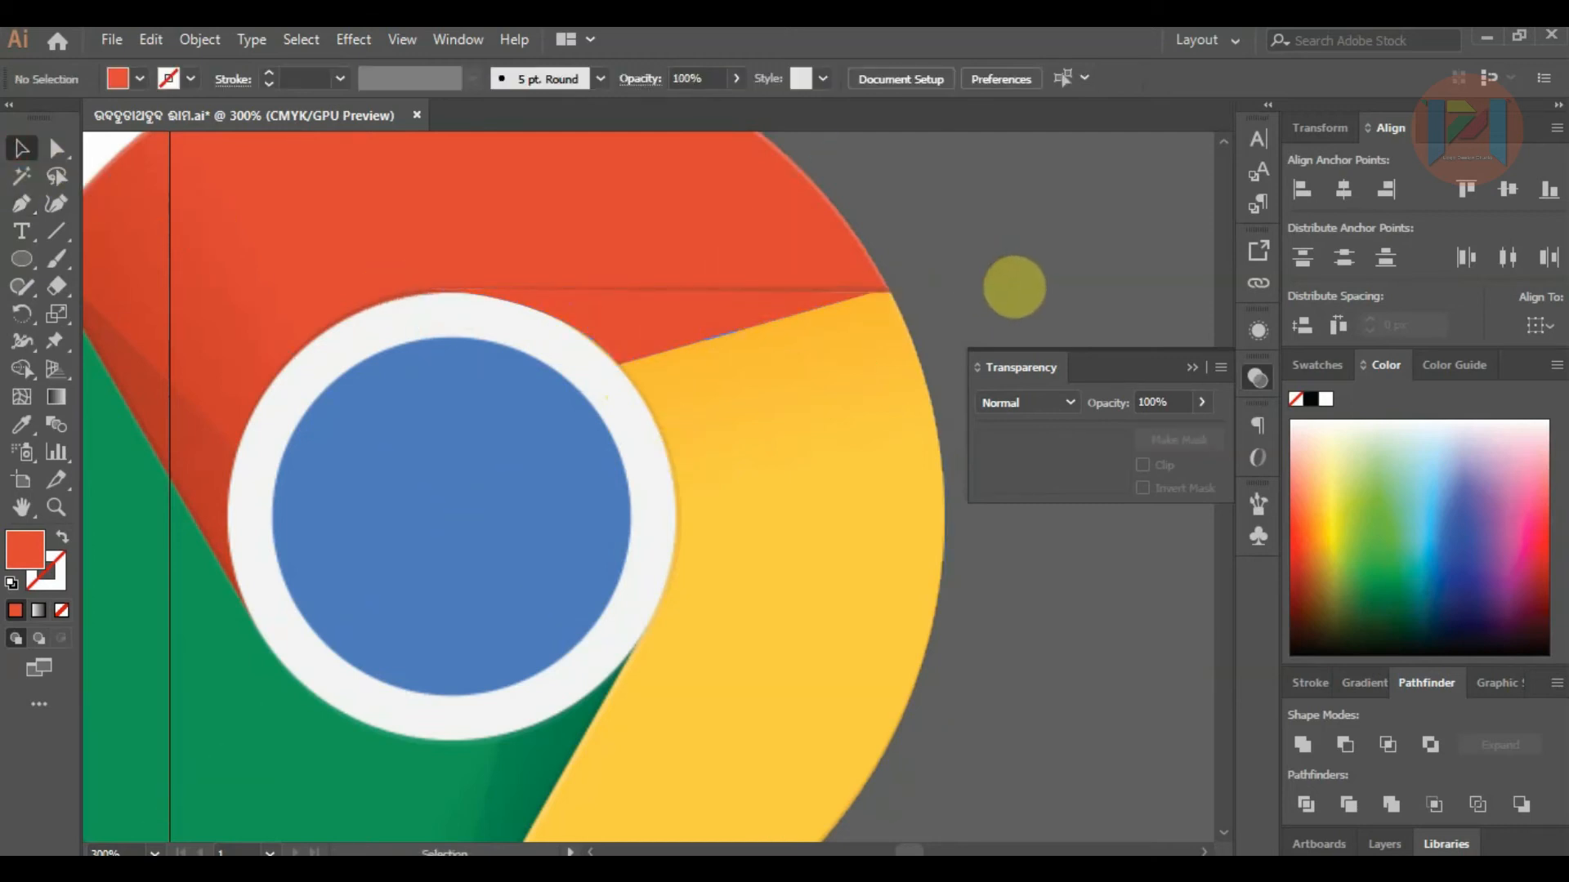
Move the red wedge off the reference to the blank area between the two logos and nudge one of its anchor points.
{"action": "scroll", "coordinate": [1014, 286], "scroll_direction": "down", "scroll_amount": 2}
{"action": "left_click_drag", "start_coordinate": [886, 315], "coordinate": [394, 425]}
{"action": "scroll", "coordinate": [691, 491], "scroll_direction": "down", "scroll_amount": 2}
{"action": "scroll", "coordinate": [545, 478], "scroll_direction": "up", "scroll_amount": 2}
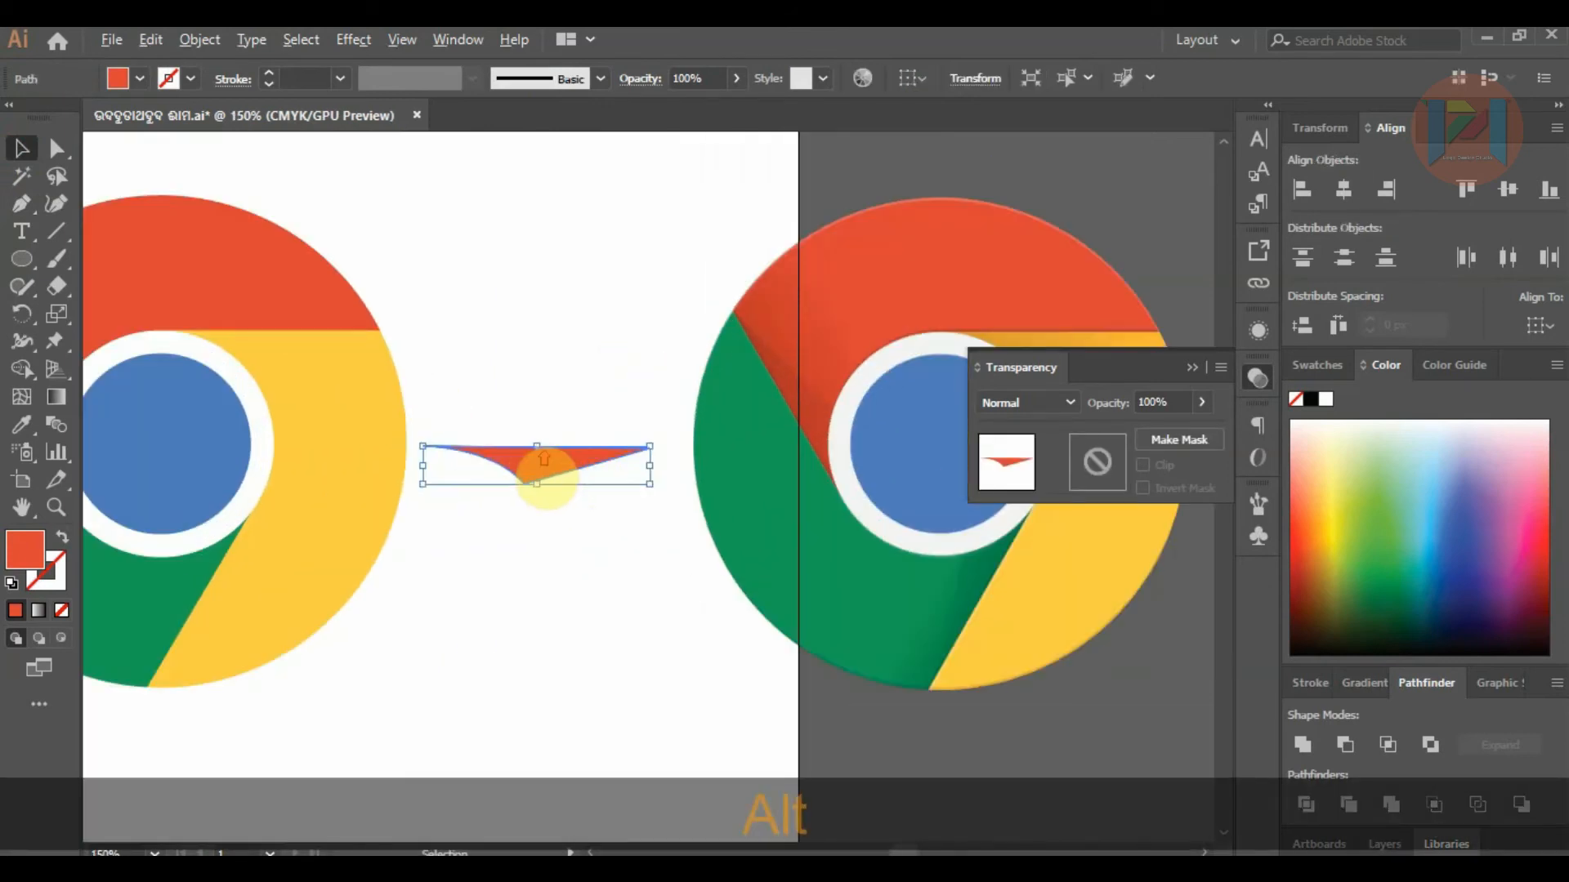
{"action": "scroll", "coordinate": [544, 460], "scroll_direction": "up", "scroll_amount": 1}
{"action": "left_click", "coordinate": [56, 149]}
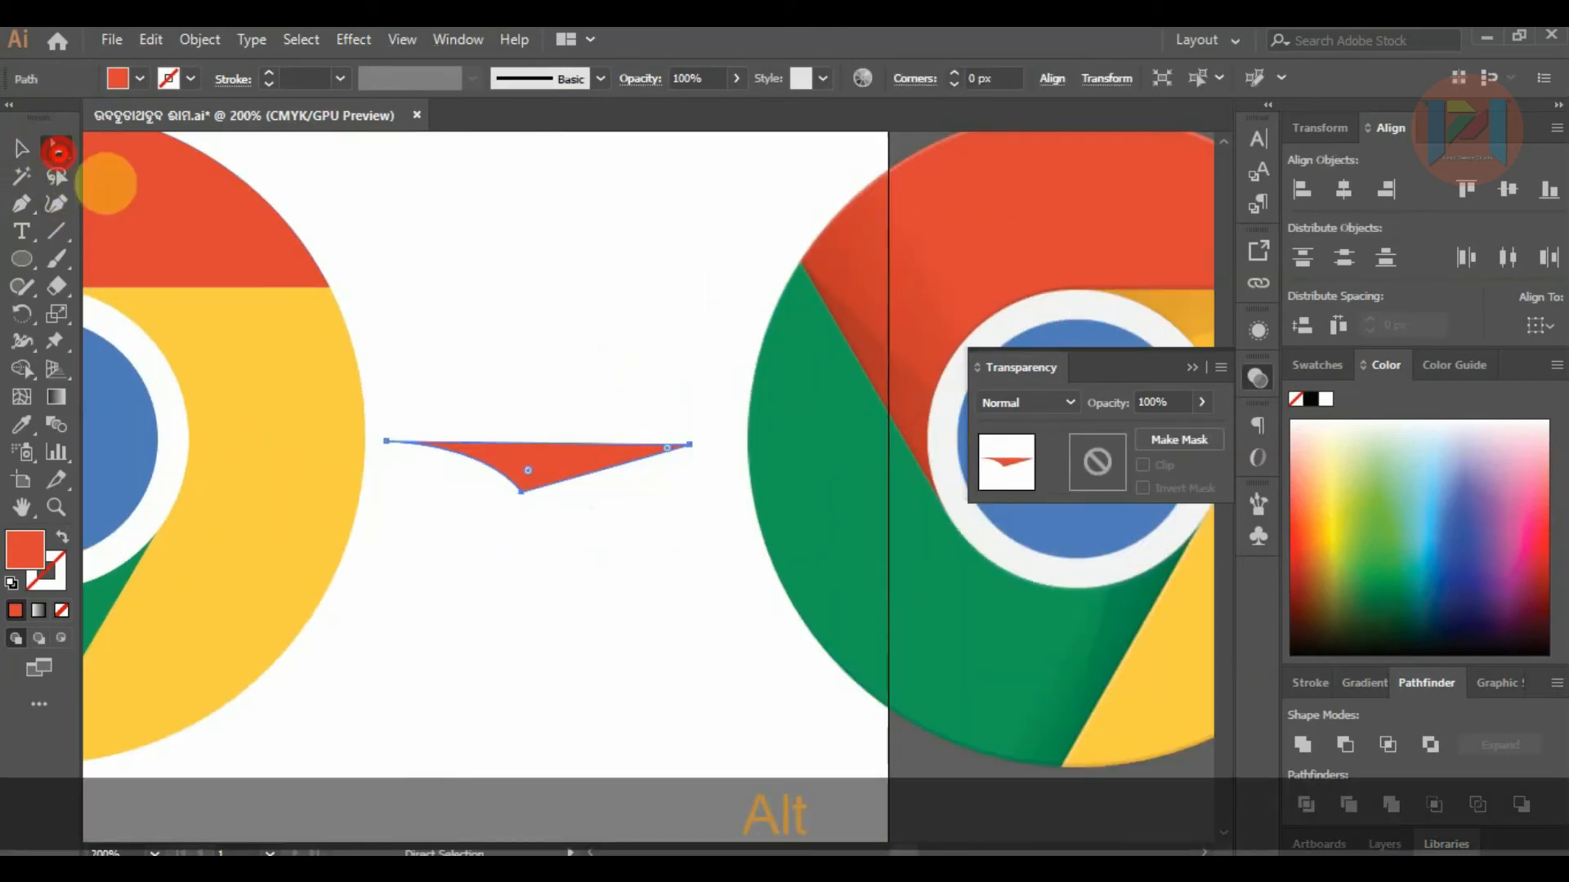
{"action": "scroll", "coordinate": [701, 418], "scroll_direction": "up", "scroll_amount": 2}
{"action": "scroll", "coordinate": [698, 471], "scroll_direction": "up", "scroll_amount": 3}
{"action": "left_click_drag", "start_coordinate": [658, 449], "coordinate": [661, 449]}
{"action": "scroll", "coordinate": [819, 499], "scroll_direction": "down", "scroll_amount": 5}
{"action": "left_click", "coordinate": [633, 397]}
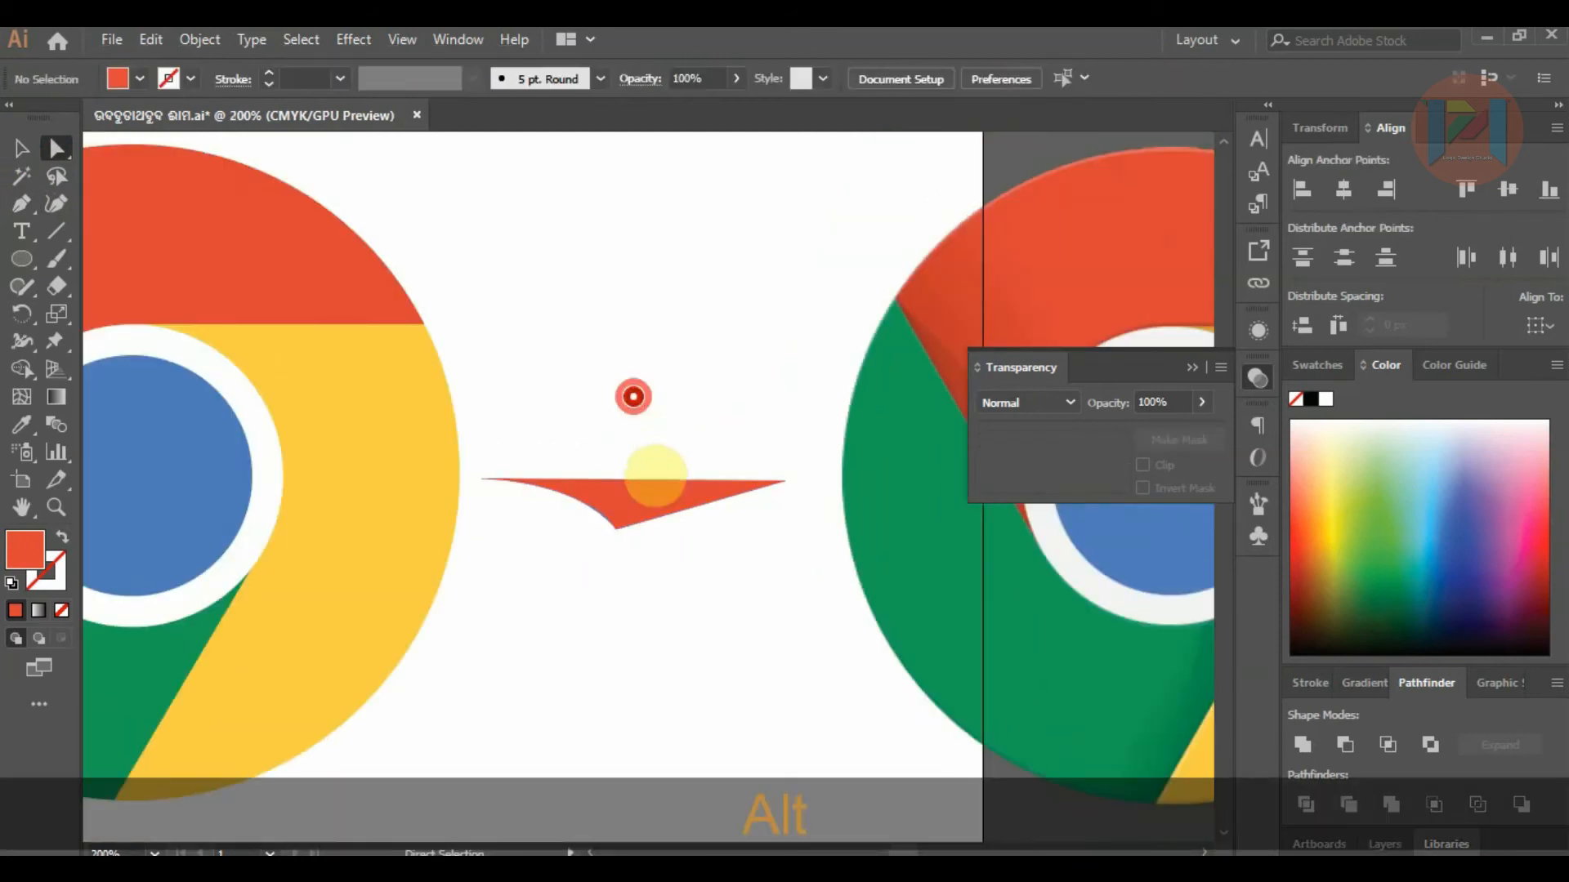
{"action": "left_click", "coordinate": [652, 516]}
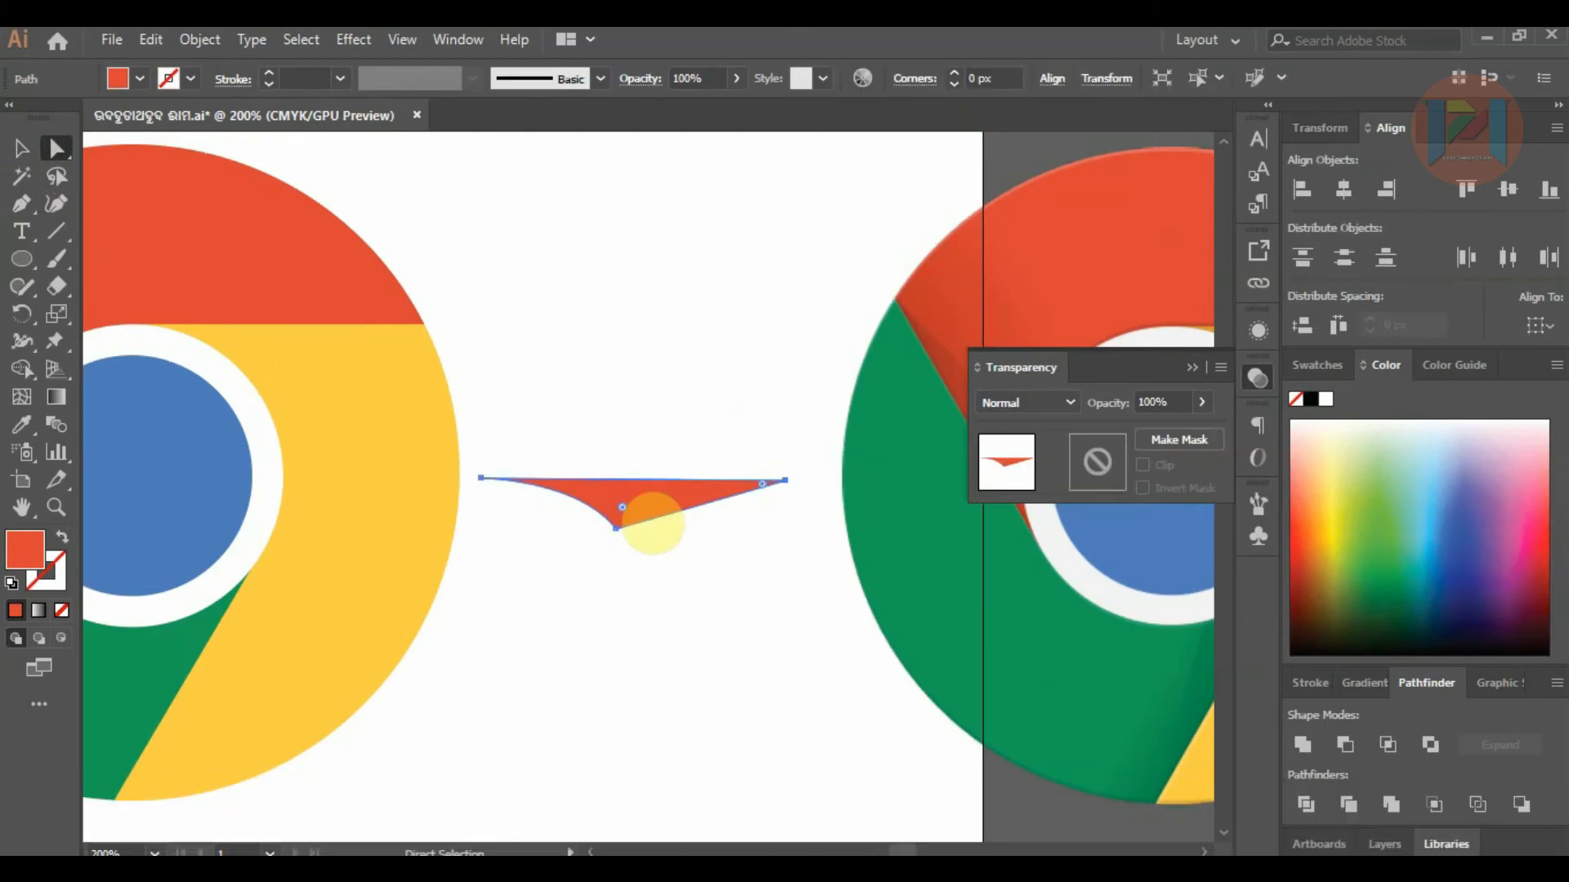
Reduce the red wedge's opacity to 26%.
{"action": "left_click", "coordinate": [1190, 368]}
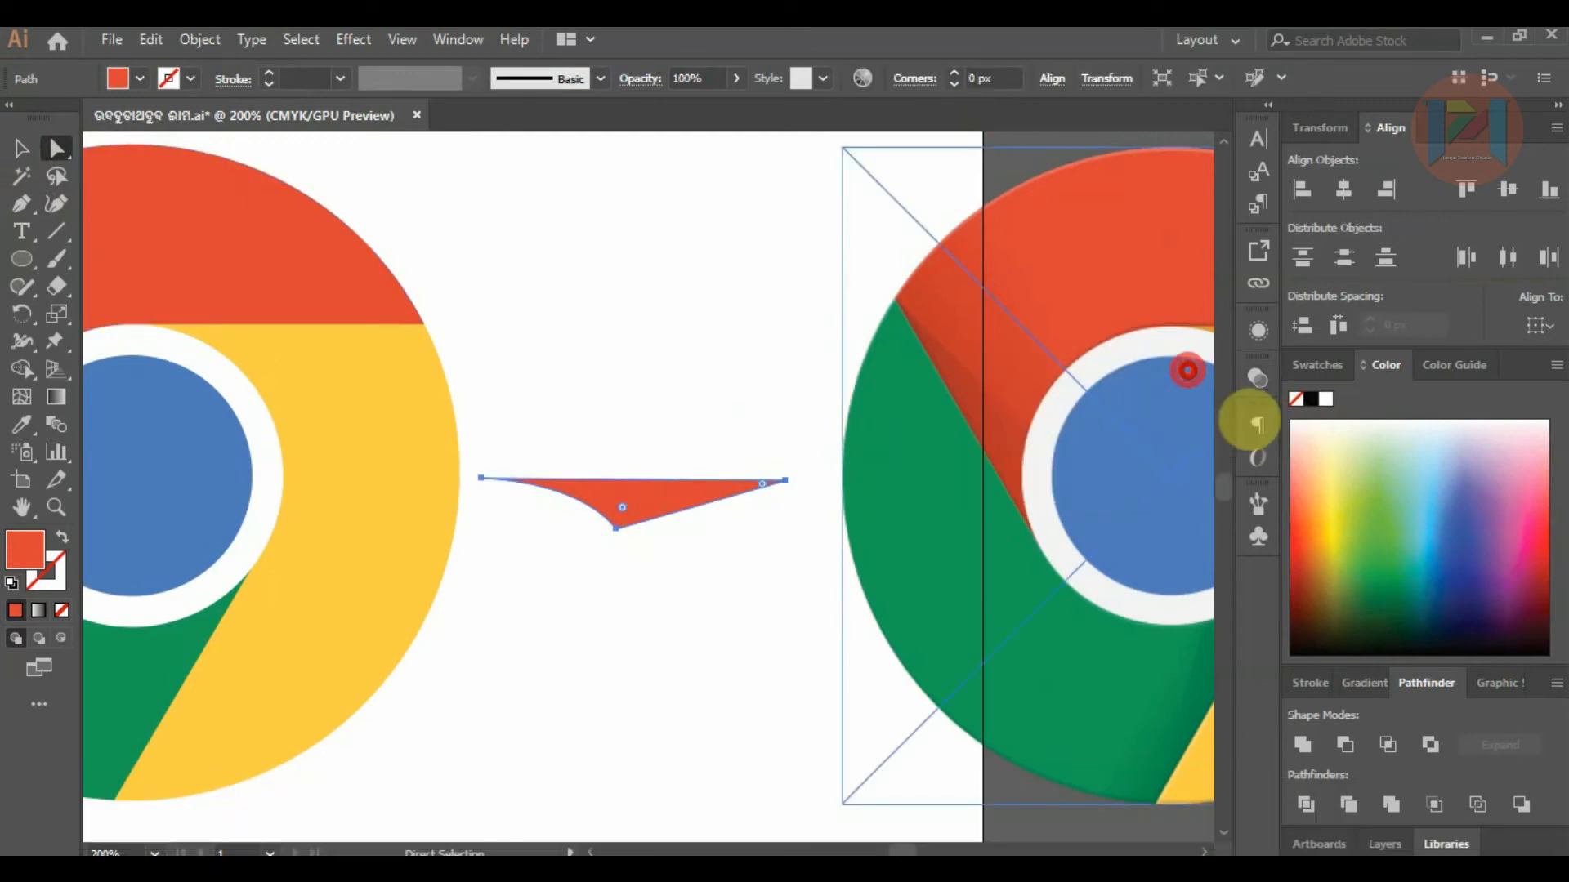
{"action": "scroll", "coordinate": [491, 441], "scroll_direction": "down", "scroll_amount": 1, "text": "alt"}
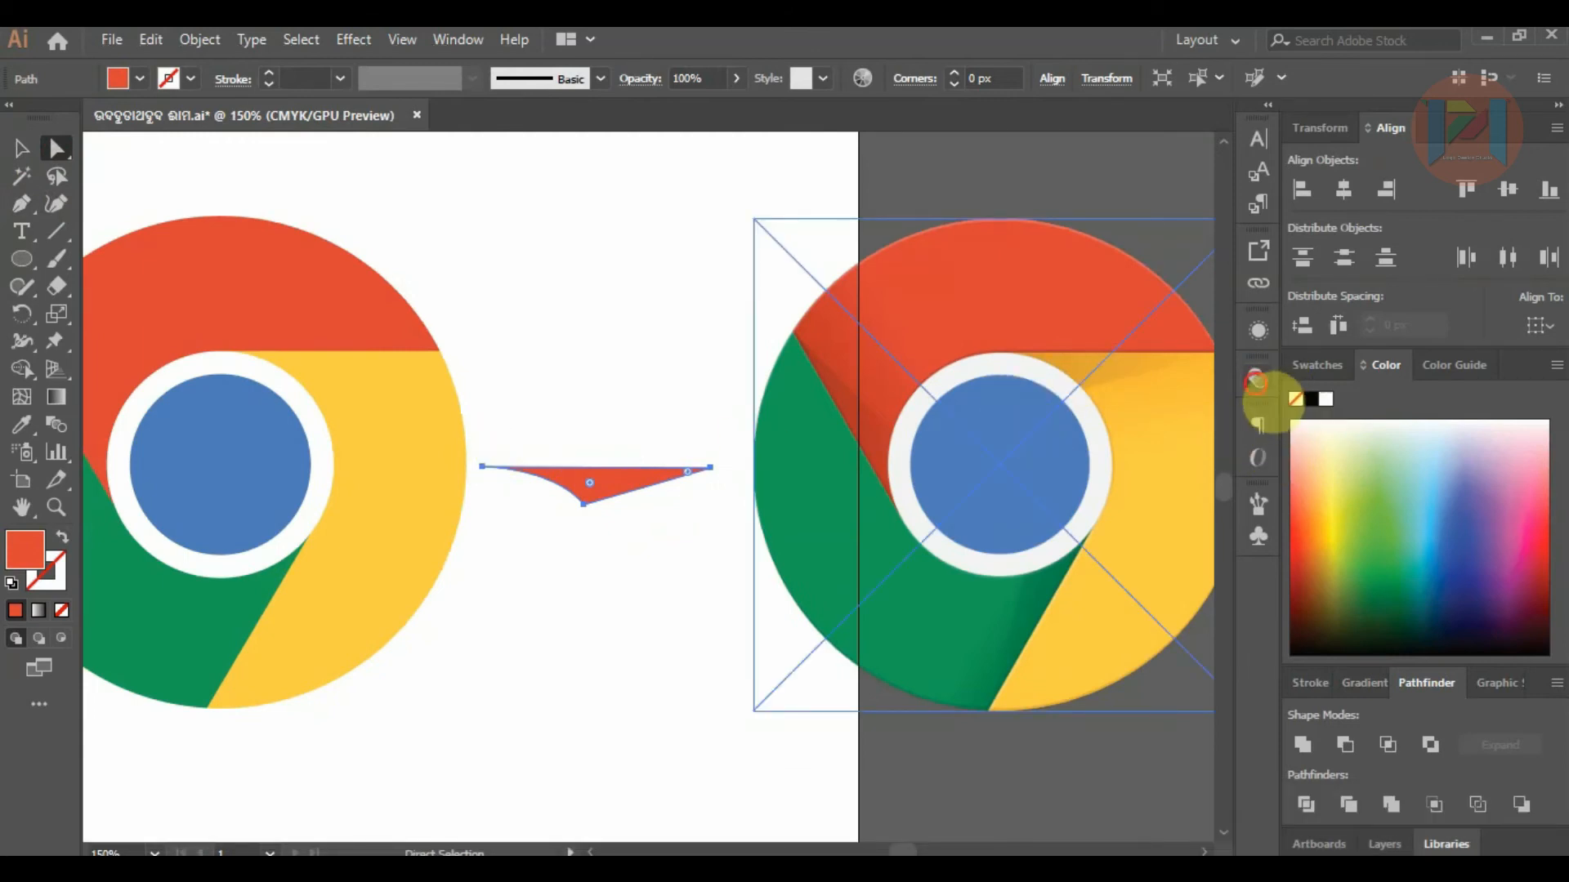
{"action": "left_click", "coordinate": [1255, 381]}
{"action": "left_click", "coordinate": [1202, 401]}
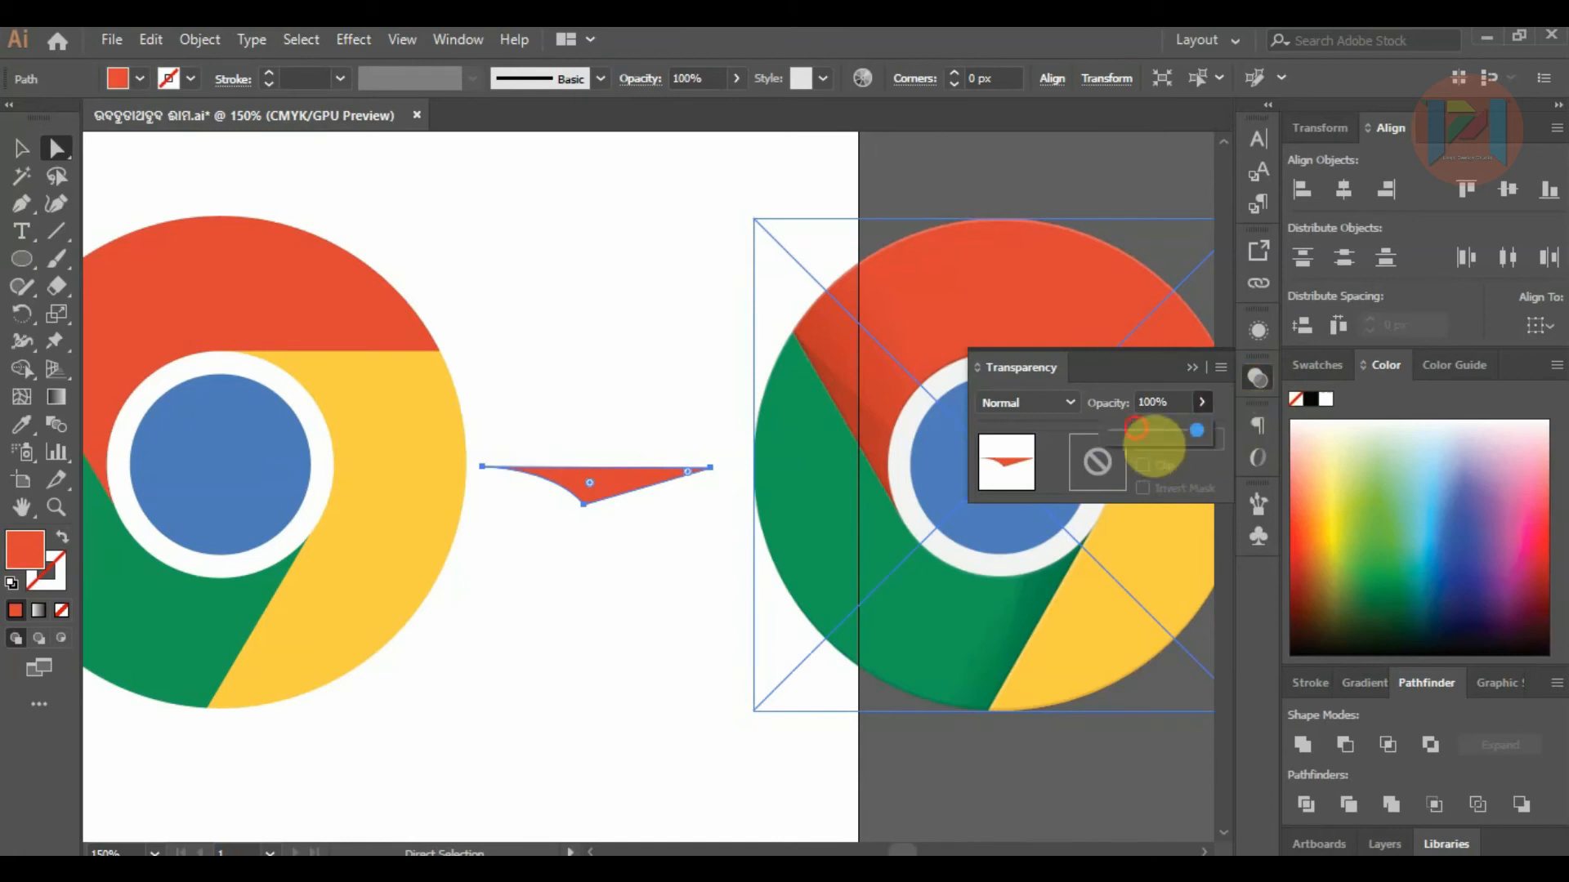
{"action": "left_click", "coordinate": [657, 398]}
Position the translucent wedge on the traced logo's yellow segment, directly below the red segment's straight edge.
{"action": "left_click_drag", "start_coordinate": [609, 480], "coordinate": [314, 361]}
{"action": "scroll", "coordinate": [151, 336], "scroll_direction": "up", "scroll_amount": 3}
{"action": "mouse_move", "coordinate": [561, 395]}
{"action": "left_mouse_down"}
{"action": "mouse_move", "coordinate": [607, 437]}
{"action": "mouse_move", "coordinate": [581, 414]}
{"action": "left_mouse_up"}
{"action": "left_click", "coordinate": [918, 234]}
Adjust the wedge's anchor points and curve handle to fit the white ring and the red segment's straight edge.
{"action": "left_click", "coordinate": [532, 403]}
{"action": "scroll", "coordinate": [216, 362], "scroll_direction": "up", "scroll_amount": 2}
{"action": "left_click", "coordinate": [406, 381]}
{"action": "left_click_drag", "start_coordinate": [406, 380], "coordinate": [381, 395]}
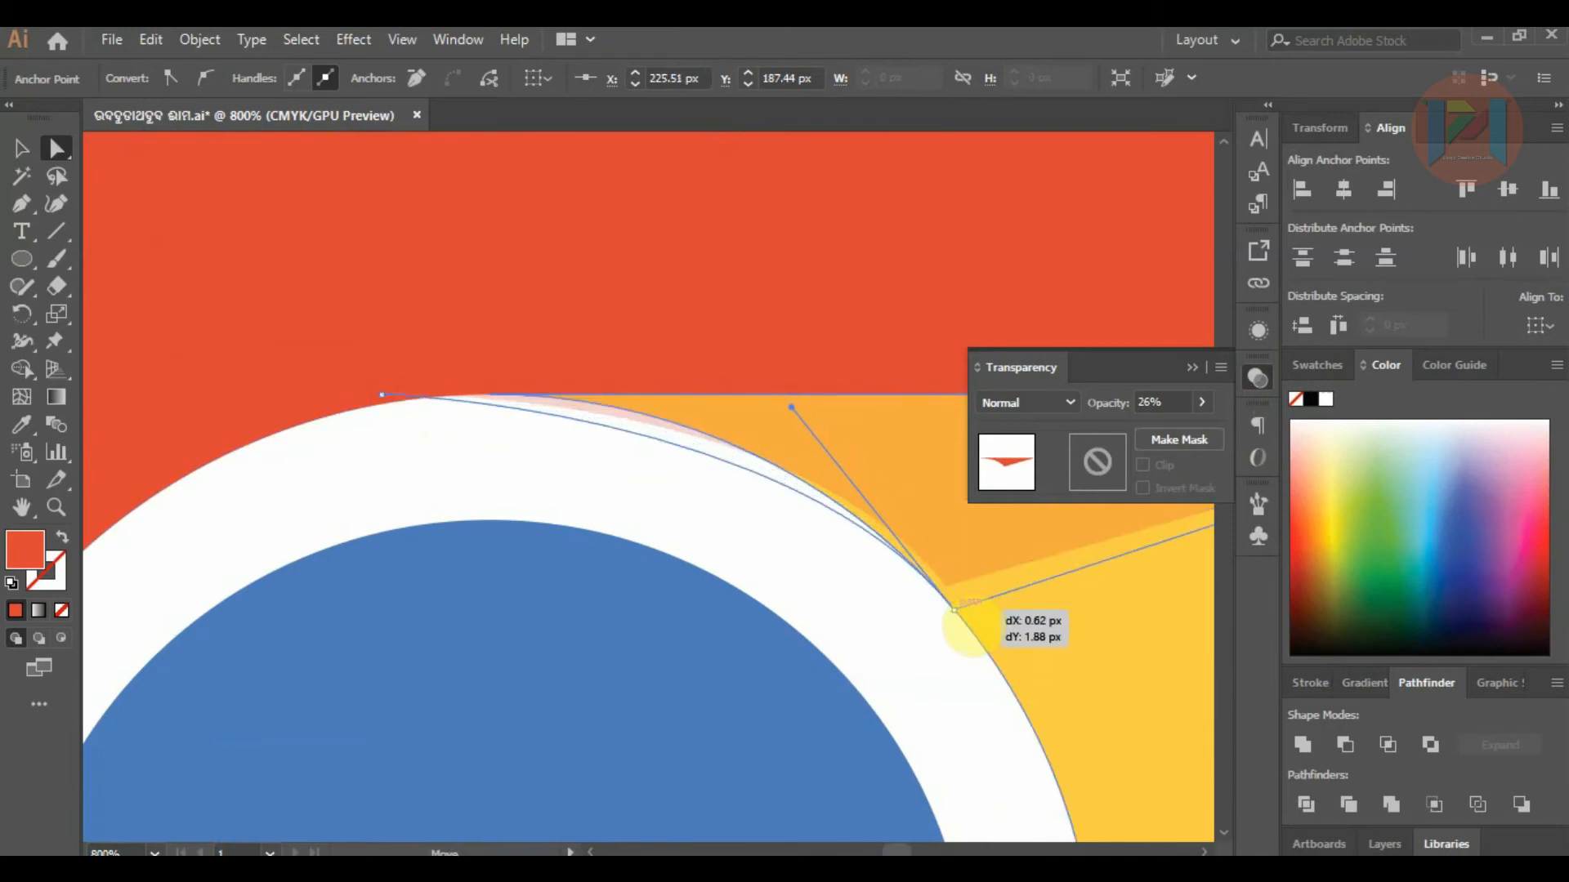
{"action": "left_click_drag", "start_coordinate": [945, 585], "coordinate": [954, 608]}
{"action": "left_click_drag", "start_coordinate": [778, 398], "coordinate": [765, 364]}
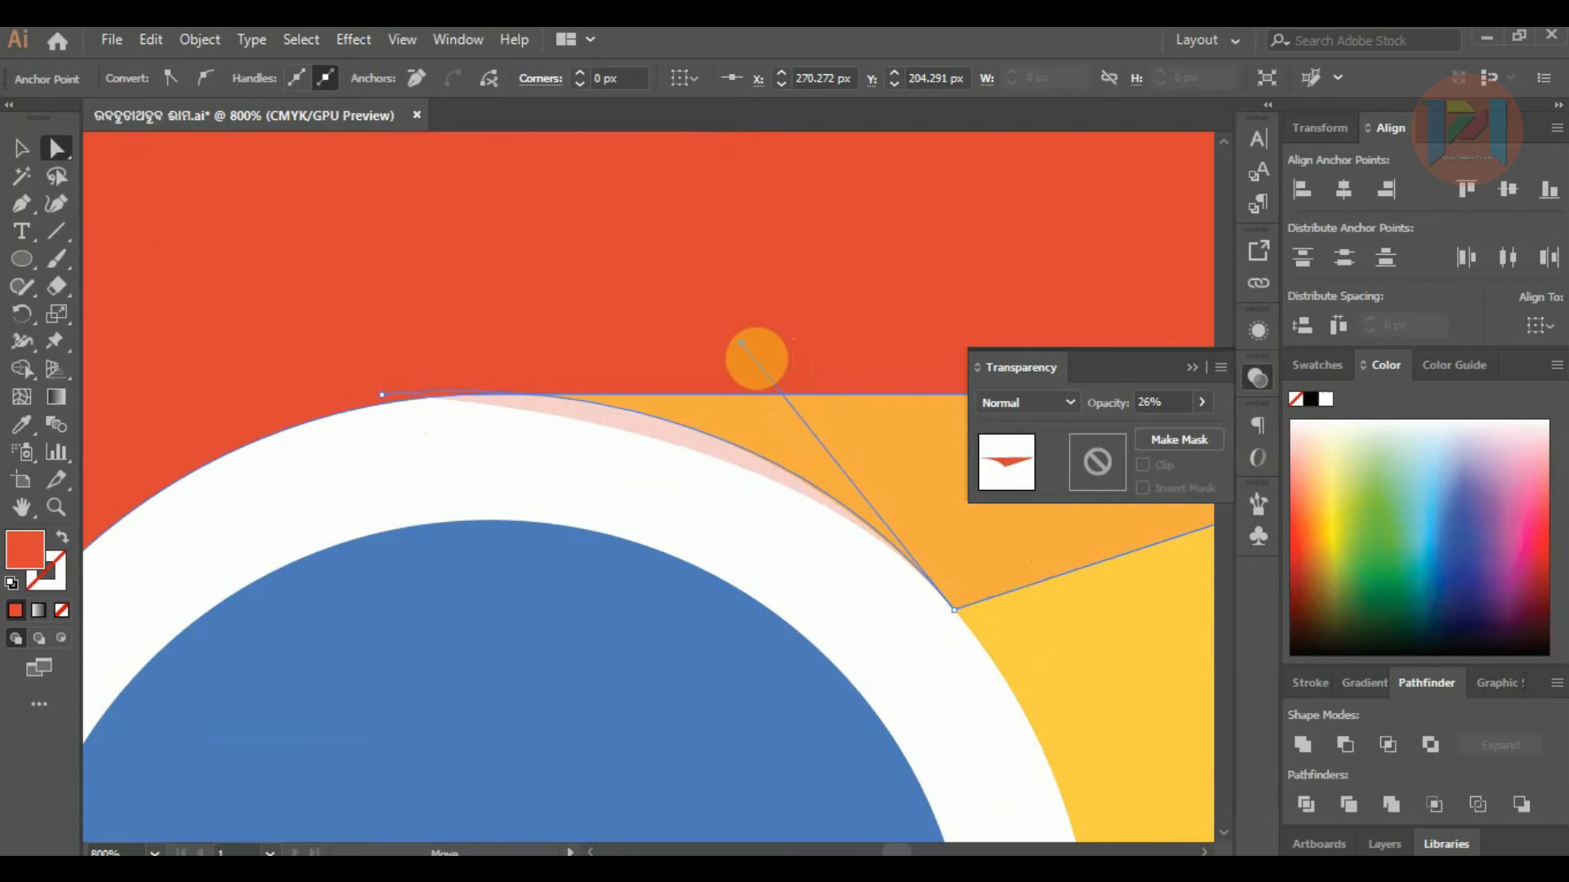
{"action": "left_click_drag", "start_coordinate": [739, 340], "coordinate": [740, 342]}
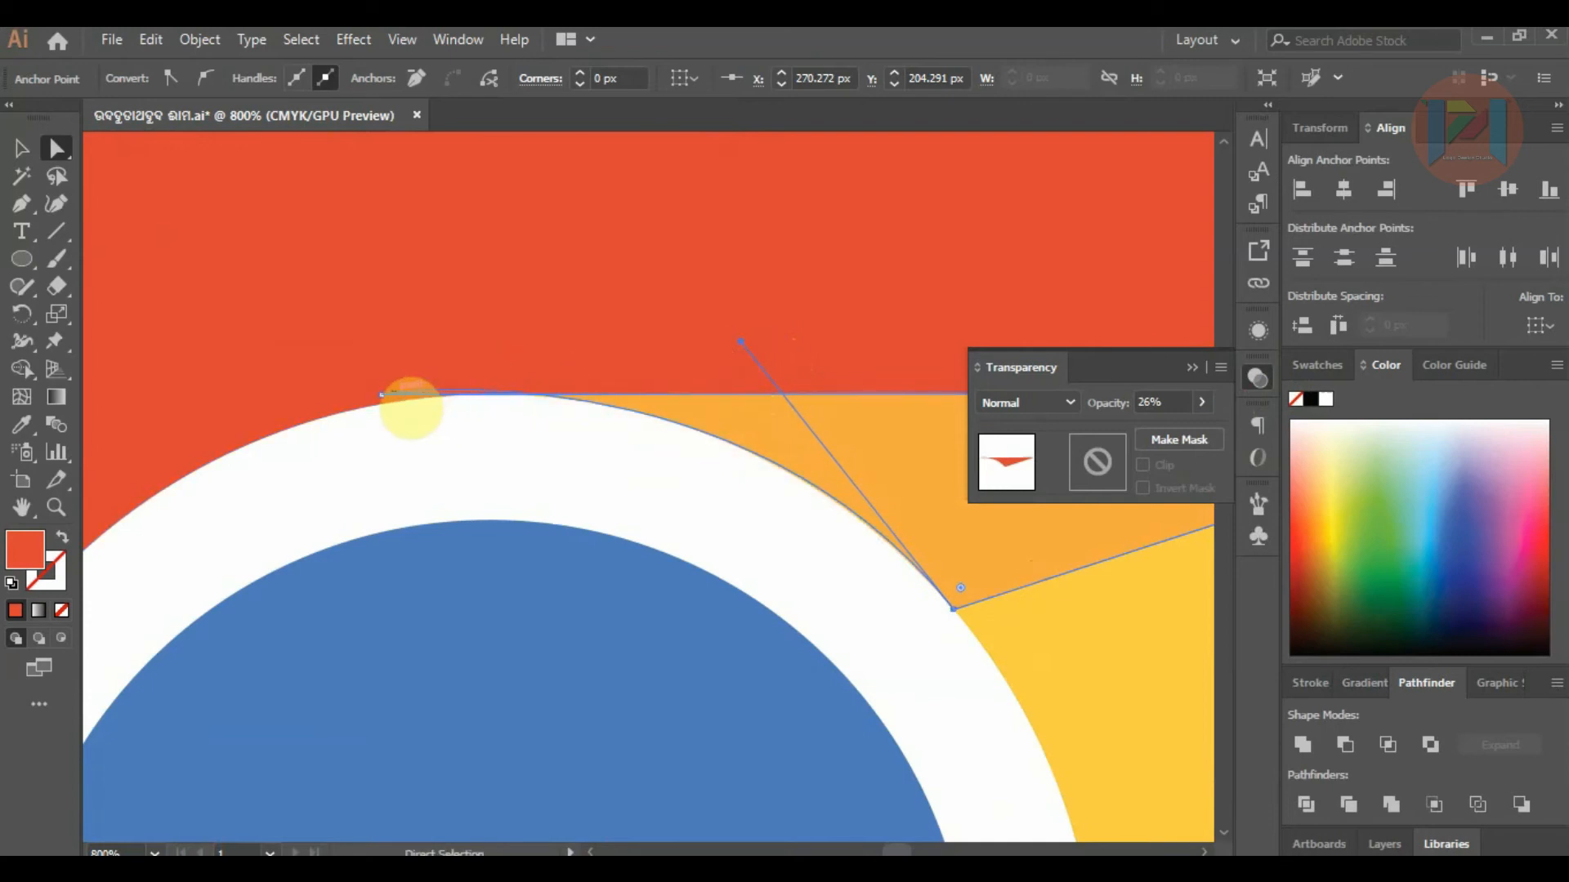
{"action": "left_click", "coordinate": [379, 395]}
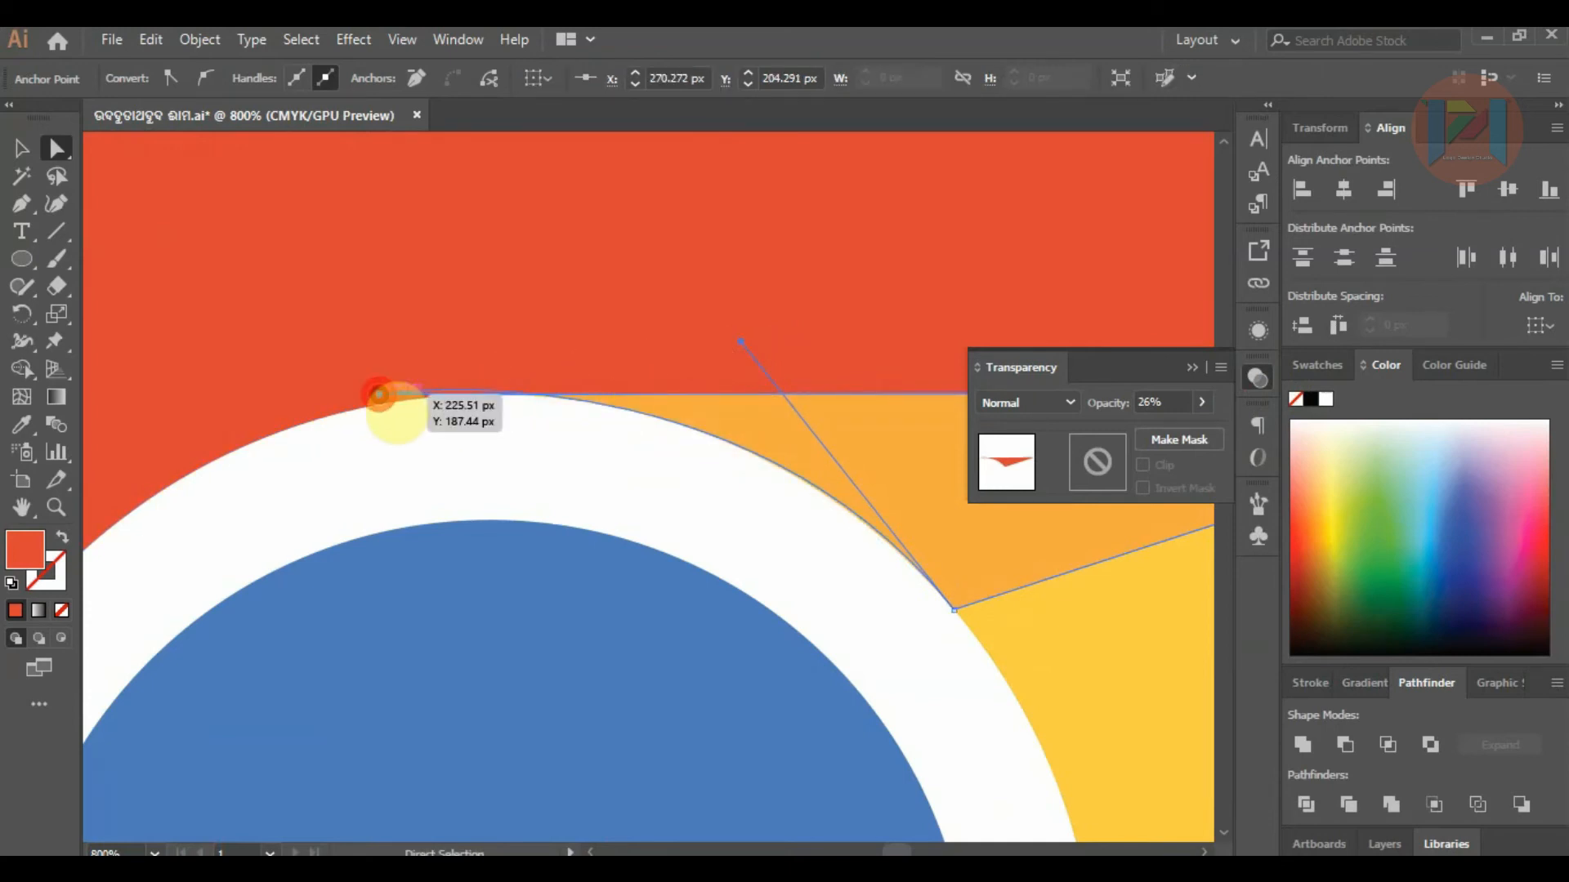
{"action": "left_click_drag", "start_coordinate": [381, 394], "coordinate": [381, 376]}
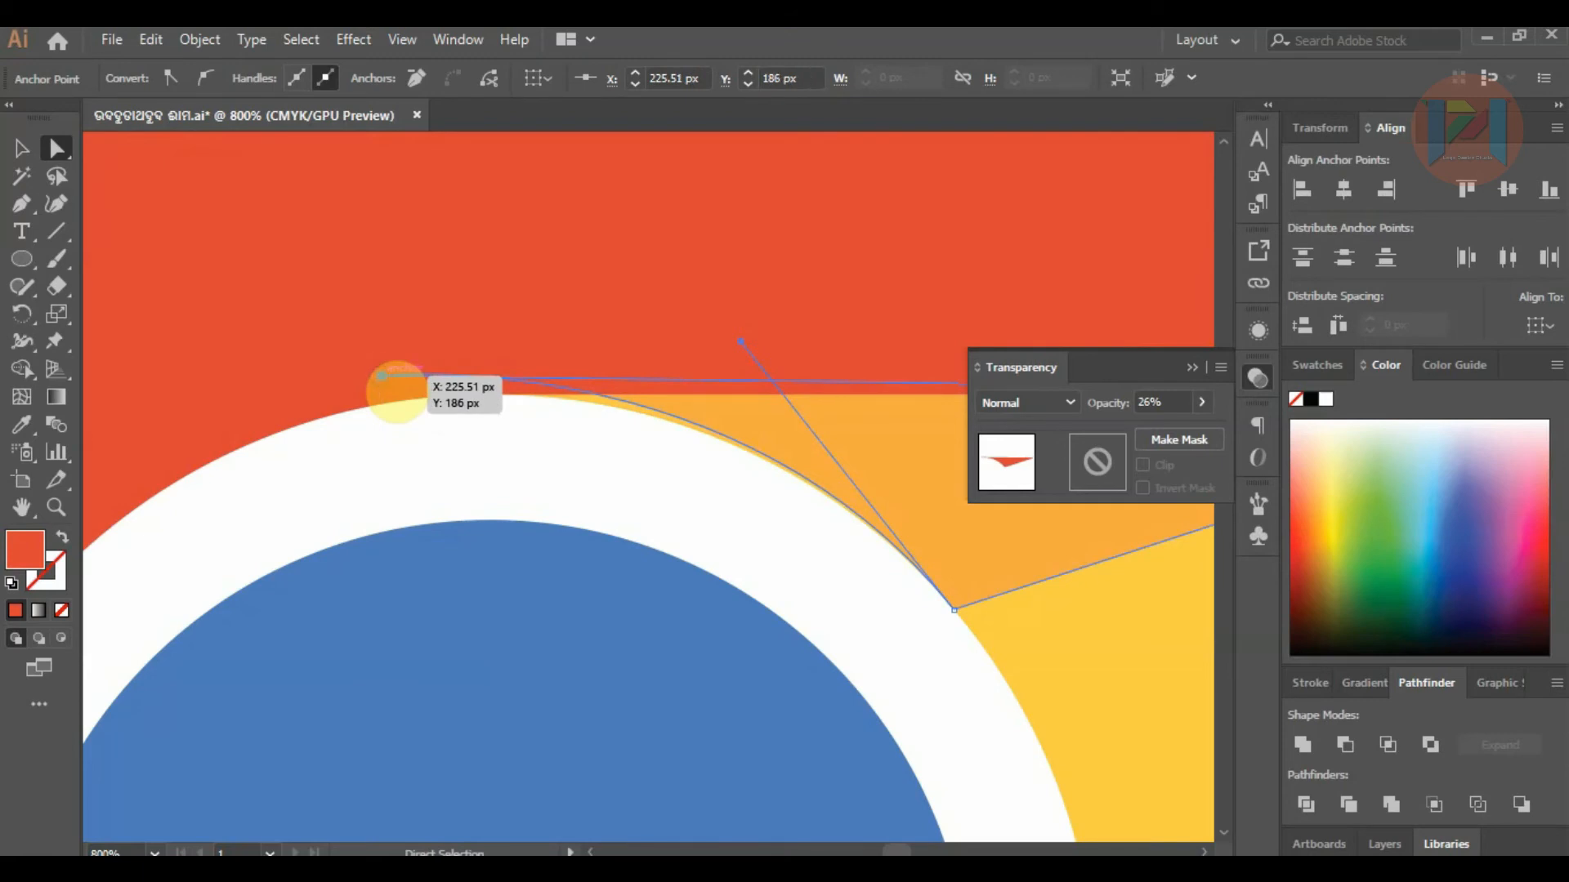
Narrow the wedge by moving its lower corner up the white ring to about X 265.71, Y 199.53 px, and refit its curve.
{"action": "scroll", "coordinate": [380, 376], "scroll_direction": "down", "scroll_amount": 8}
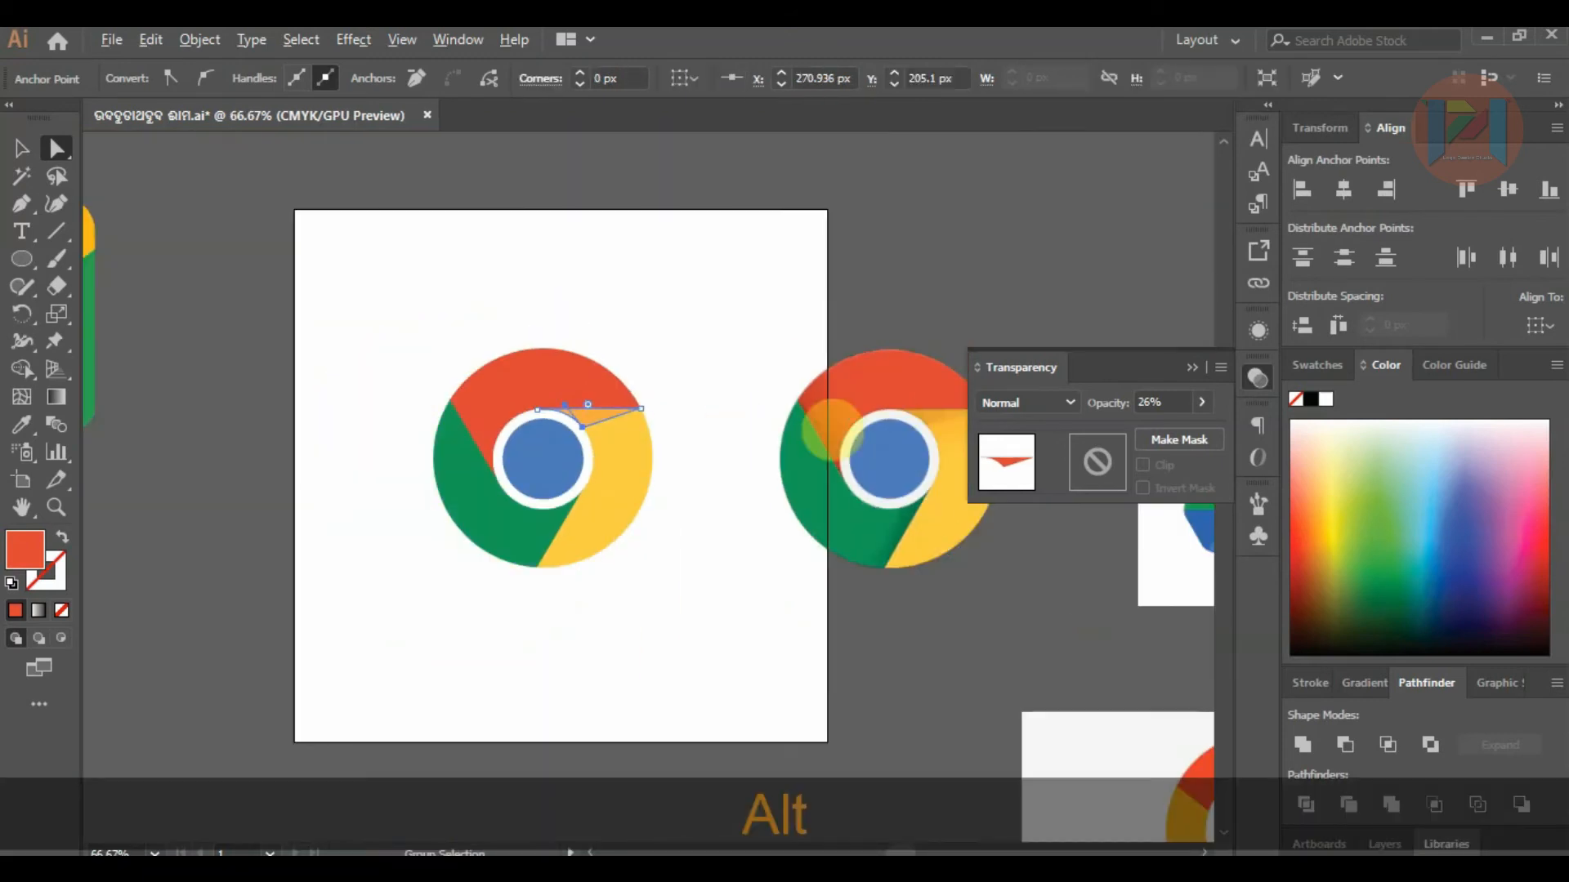
{"action": "scroll", "coordinate": [560, 413], "scroll_direction": "up", "scroll_amount": 8}
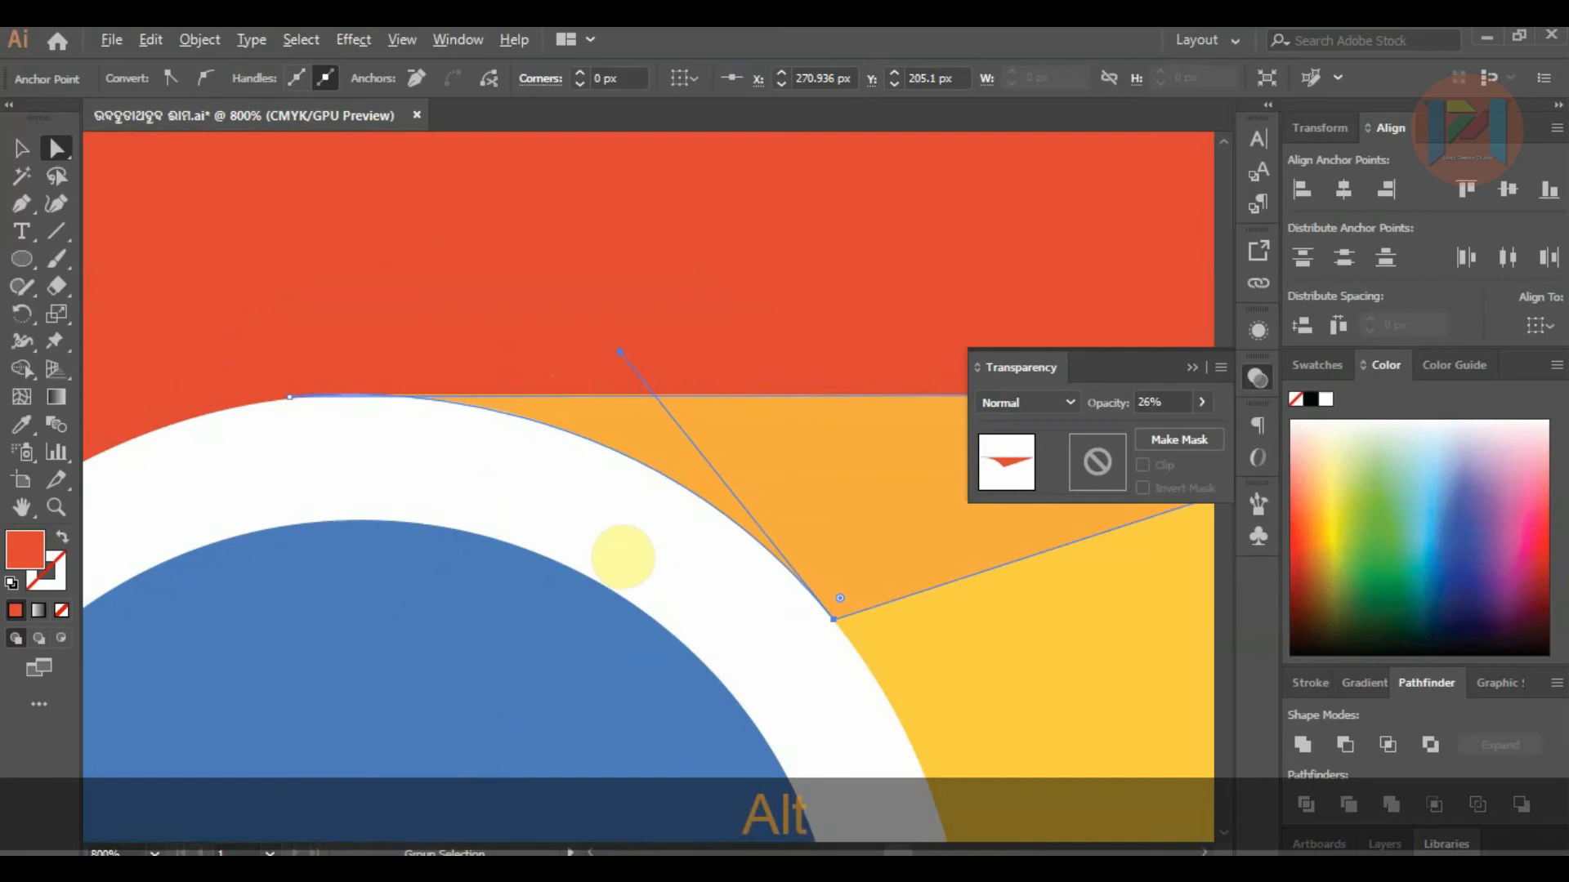
{"action": "left_click_drag", "start_coordinate": [834, 619], "coordinate": [767, 548]}
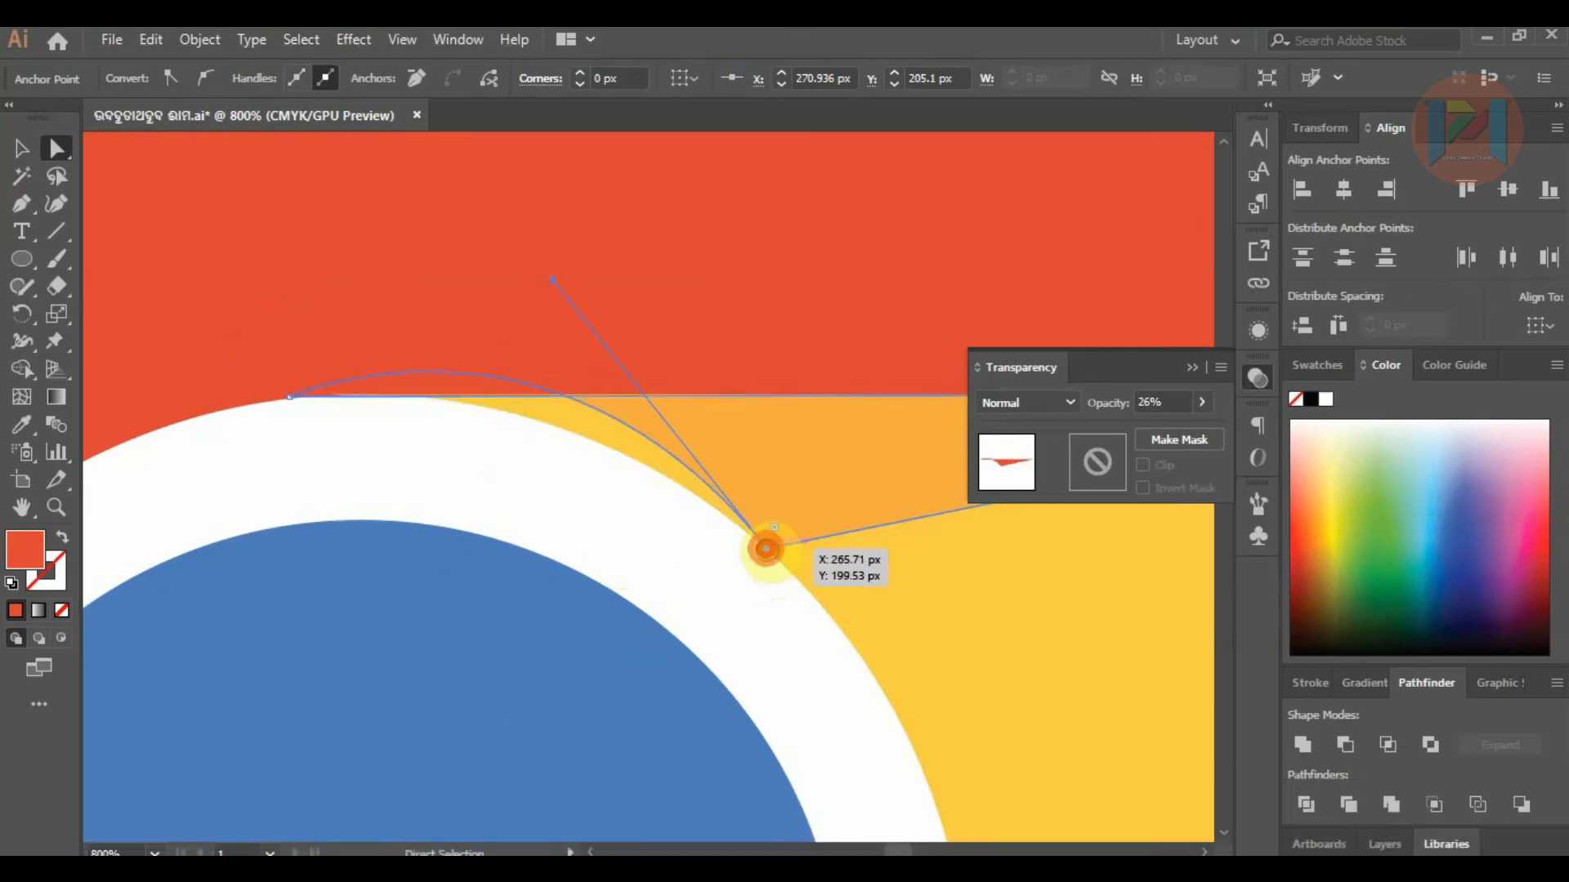
{"action": "left_click_drag", "start_coordinate": [552, 279], "coordinate": [577, 360]}
{"action": "left_click", "coordinate": [388, 343]}
{"action": "scroll", "coordinate": [515, 306], "scroll_direction": "down", "scroll_amount": 6}
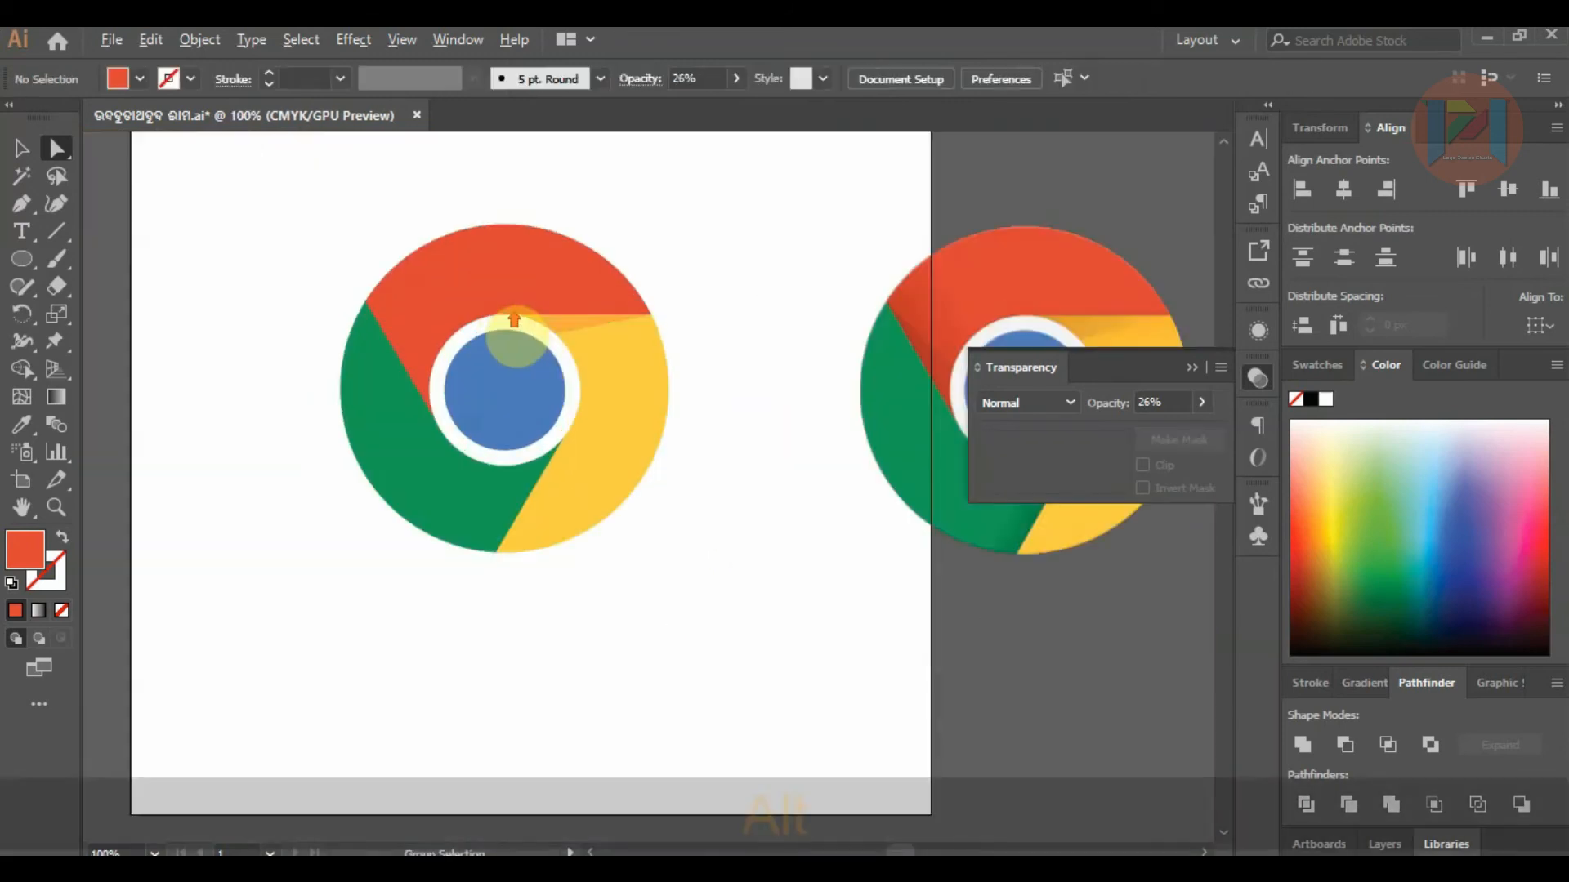
Duplicate the translucent wedge and place the copy over the outer edge of the yellow segment.
{"action": "scroll", "coordinate": [498, 315], "scroll_direction": "up", "scroll_amount": 1}
{"action": "left_click", "coordinate": [581, 324]}
{"action": "left_click_drag", "start_coordinate": [600, 324], "coordinate": [752, 554]}
Rotate the copied wedge to the slant of the green–yellow edge and position it on the green side of that edge.
{"action": "left_click", "coordinate": [22, 148]}
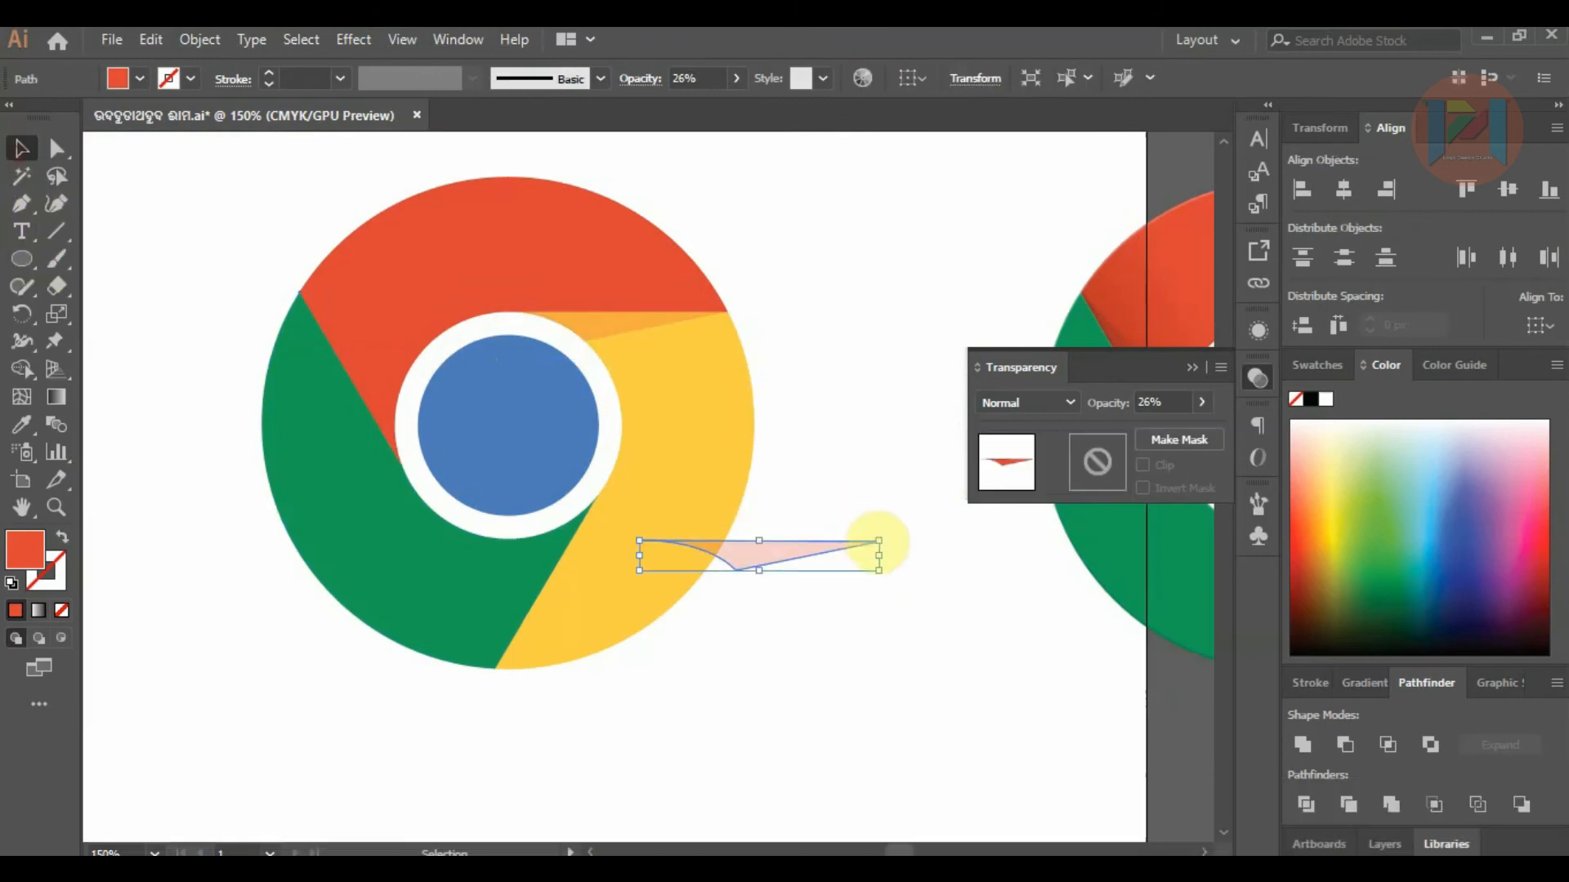
{"action": "left_click_drag", "start_coordinate": [894, 584], "coordinate": [662, 670]}
{"action": "left_click_drag", "start_coordinate": [788, 542], "coordinate": [564, 549]}
{"action": "left_click", "coordinate": [883, 595]}
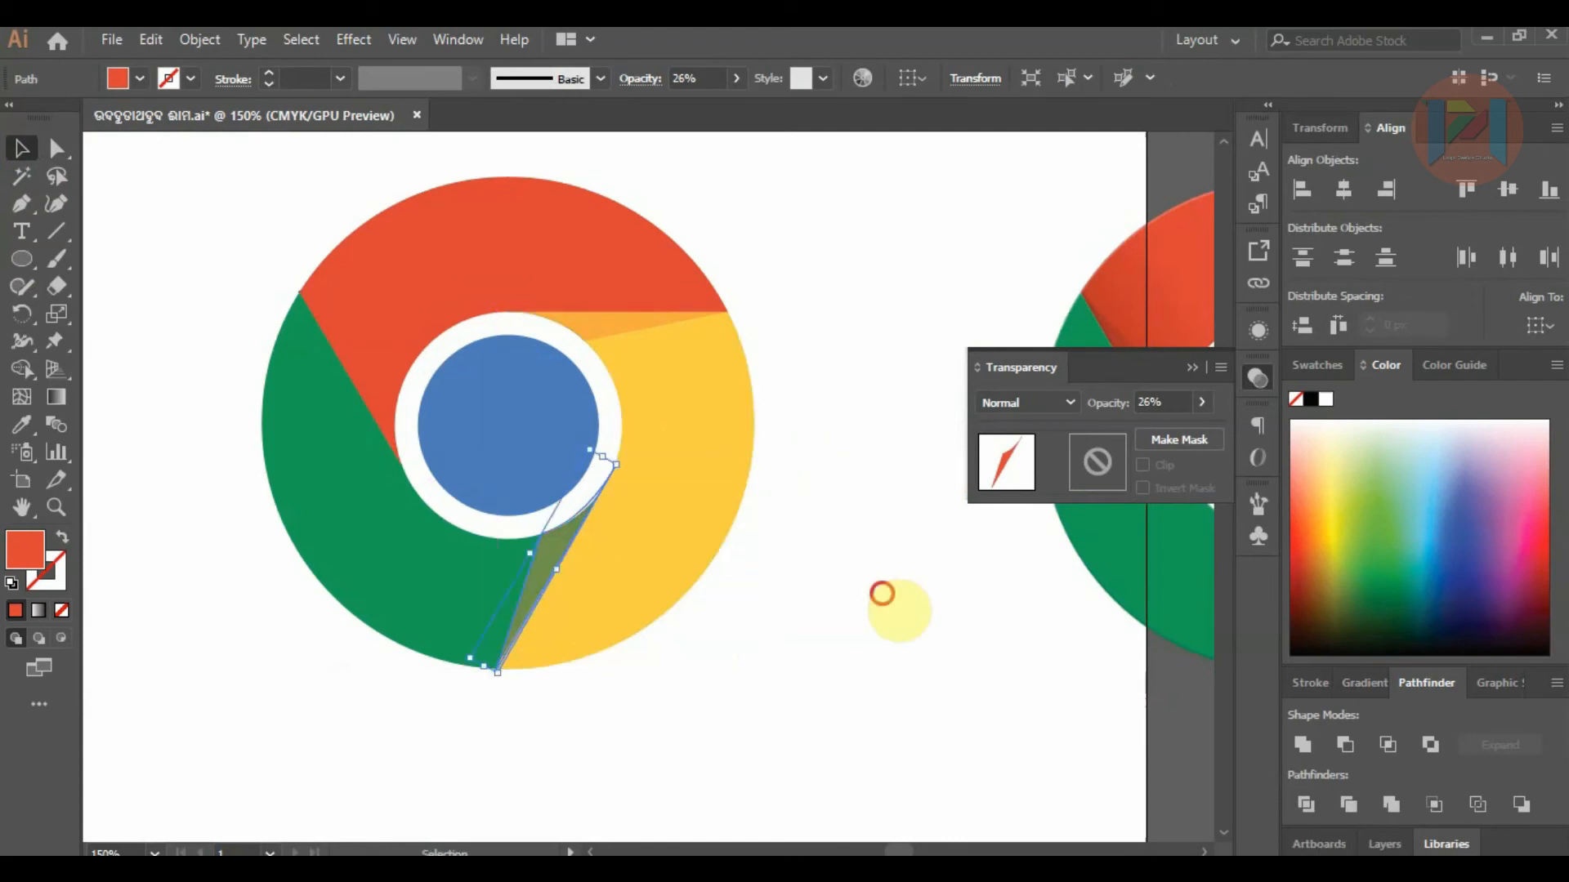
{"action": "scroll", "coordinate": [582, 532], "scroll_direction": "up", "scroll_amount": 4}
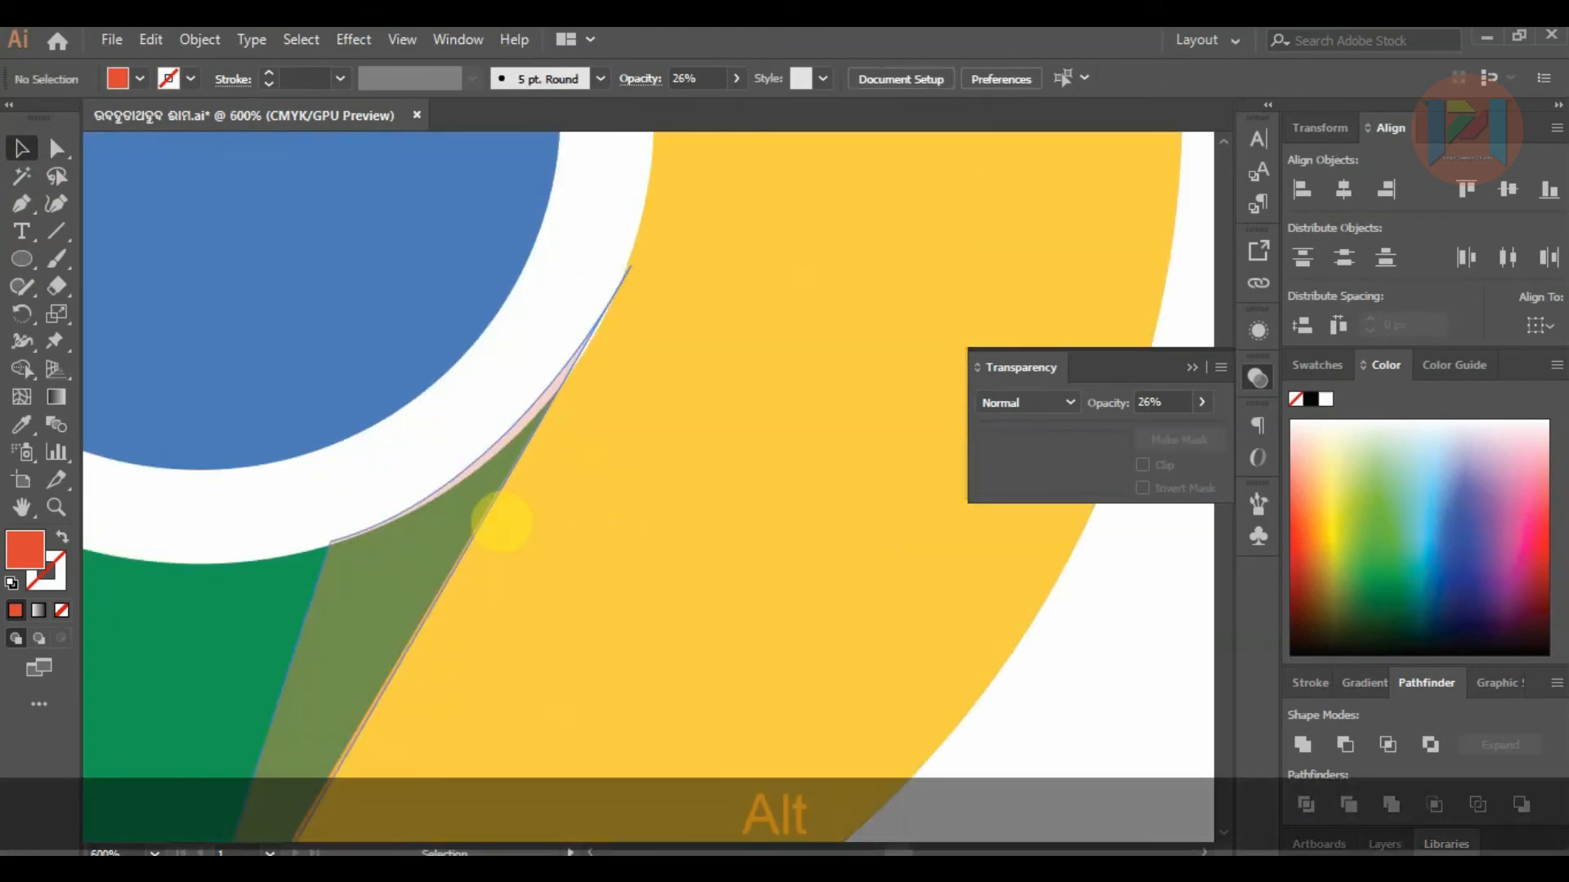
{"action": "left_click_drag", "start_coordinate": [488, 527], "coordinate": [482, 533]}
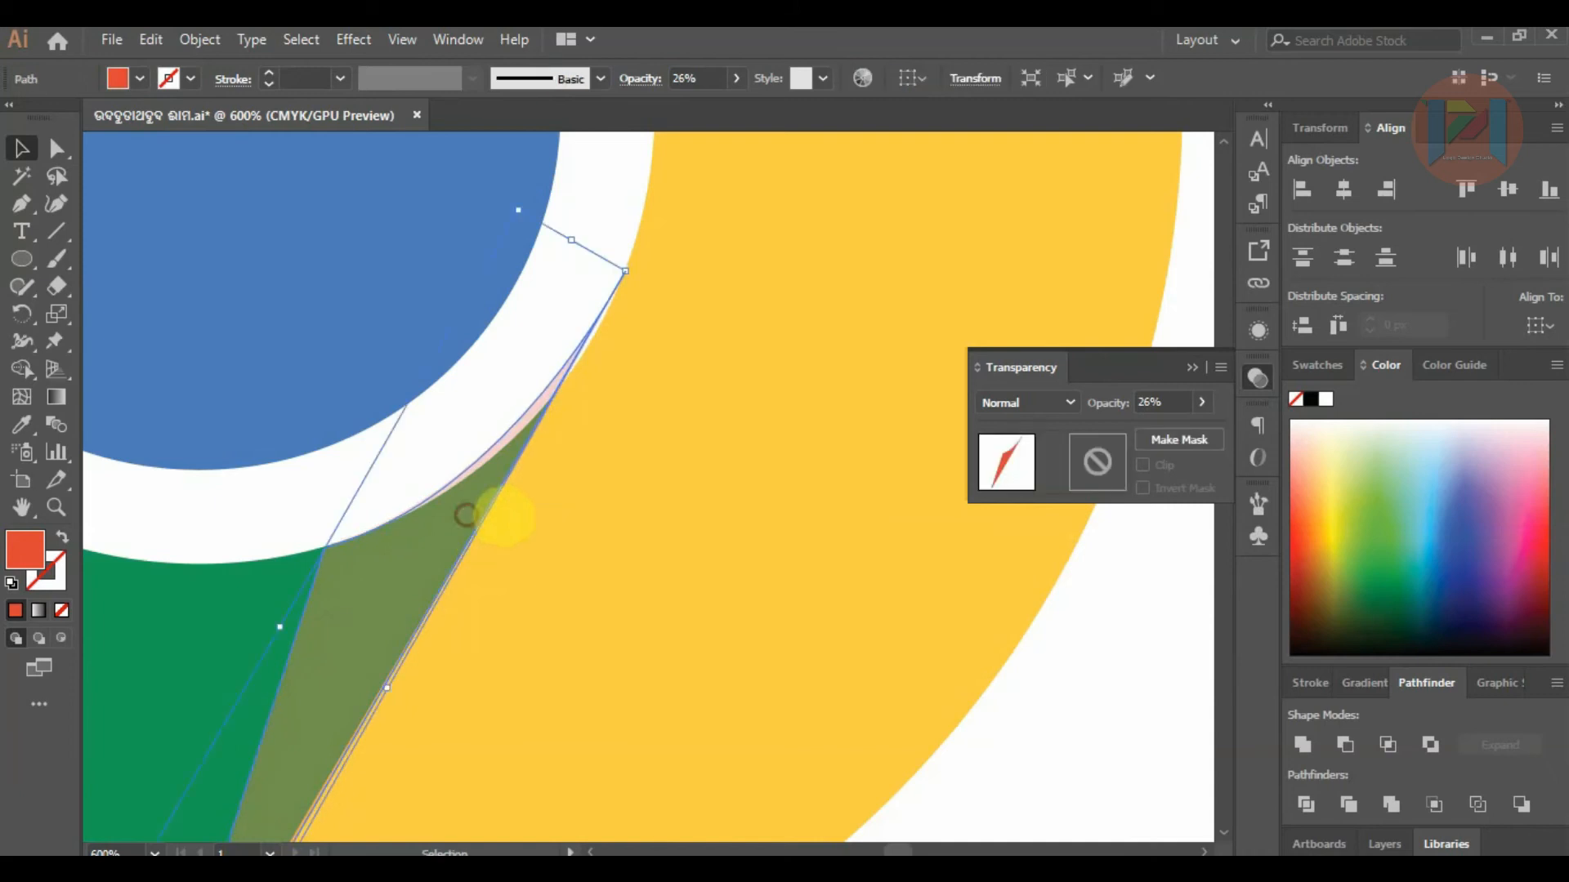
Move the copied wedge's upper corner onto the outer edge of the white ring, at about X 274.19, Y 260.1 px.
{"action": "left_click", "coordinate": [51, 150]}
{"action": "left_click_drag", "start_coordinate": [625, 271], "coordinate": [618, 311]}
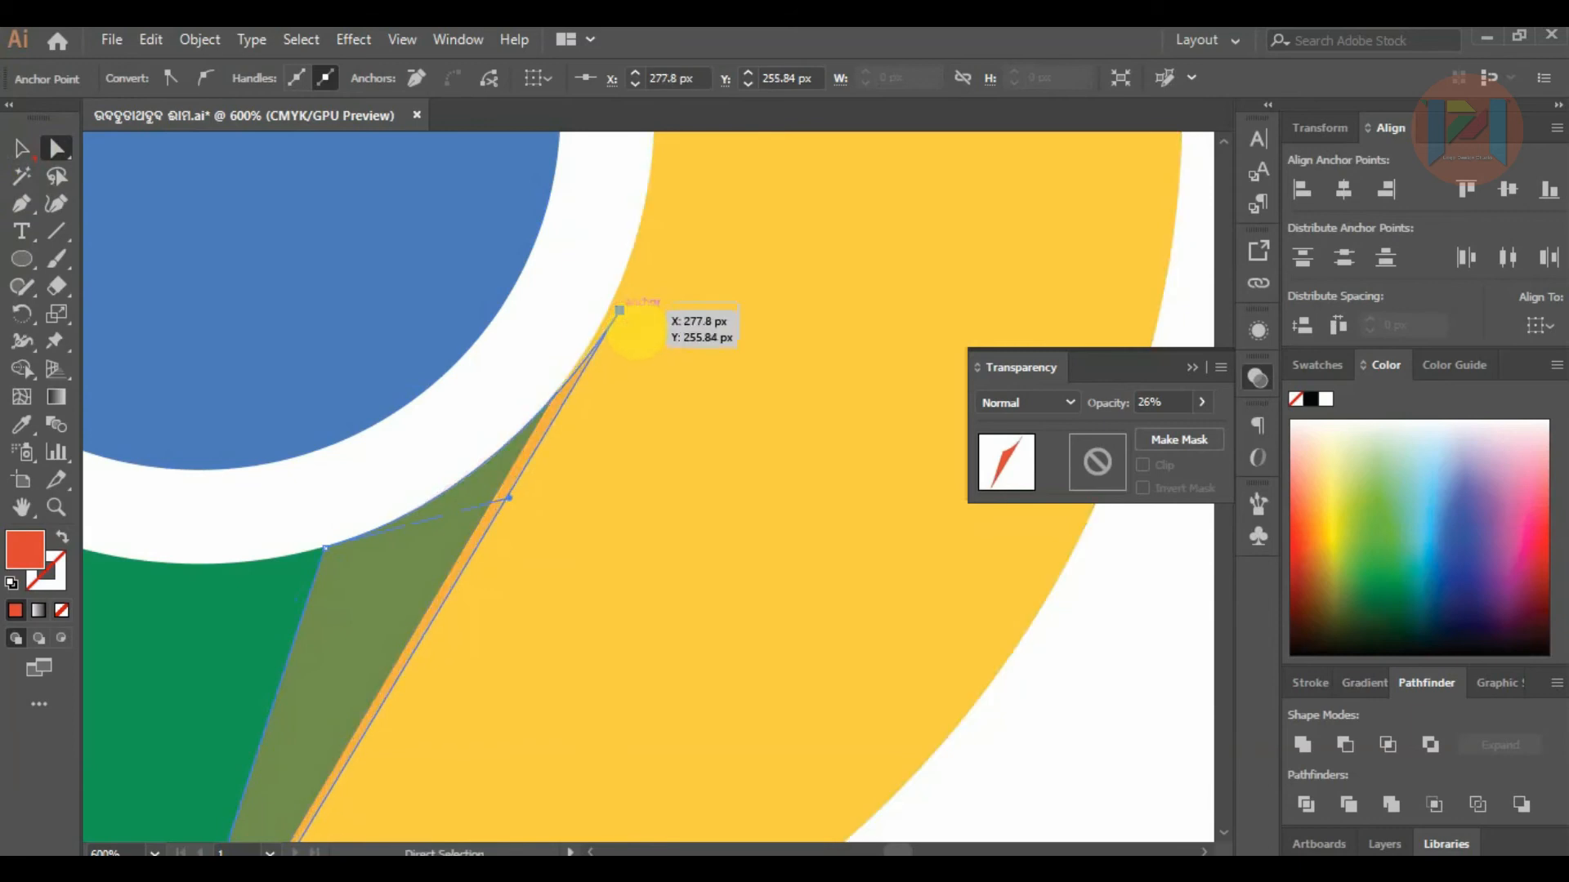
{"action": "left_click", "coordinate": [1093, 662]}
{"action": "left_click", "coordinate": [584, 365]}
{"action": "scroll", "coordinate": [621, 310], "scroll_direction": "up", "scroll_amount": 3}
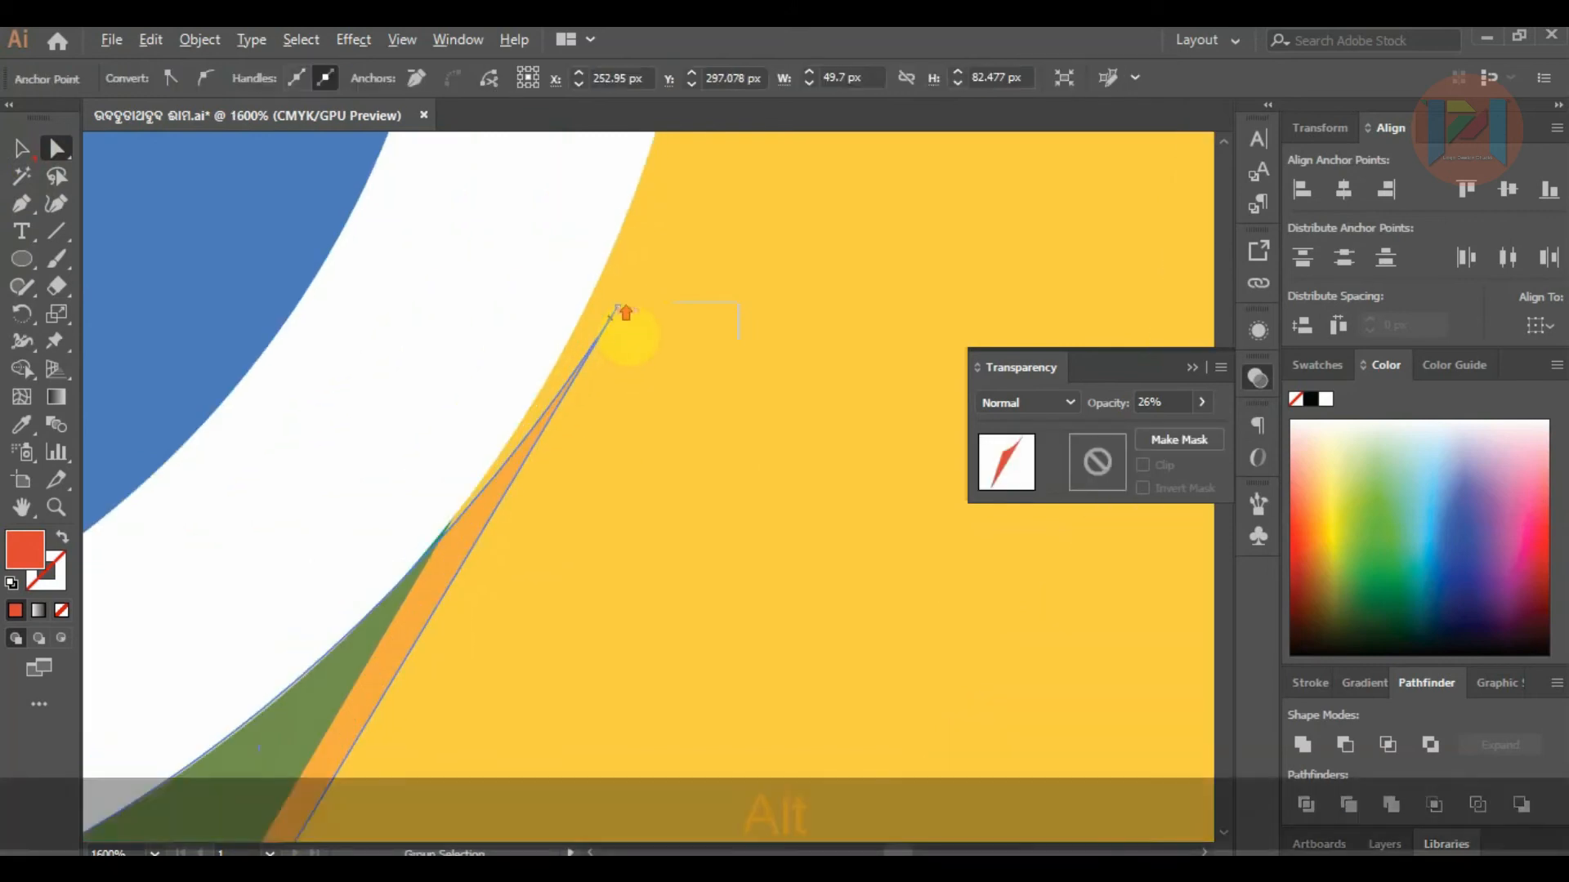
{"action": "left_click_drag", "start_coordinate": [616, 307], "coordinate": [526, 414]}
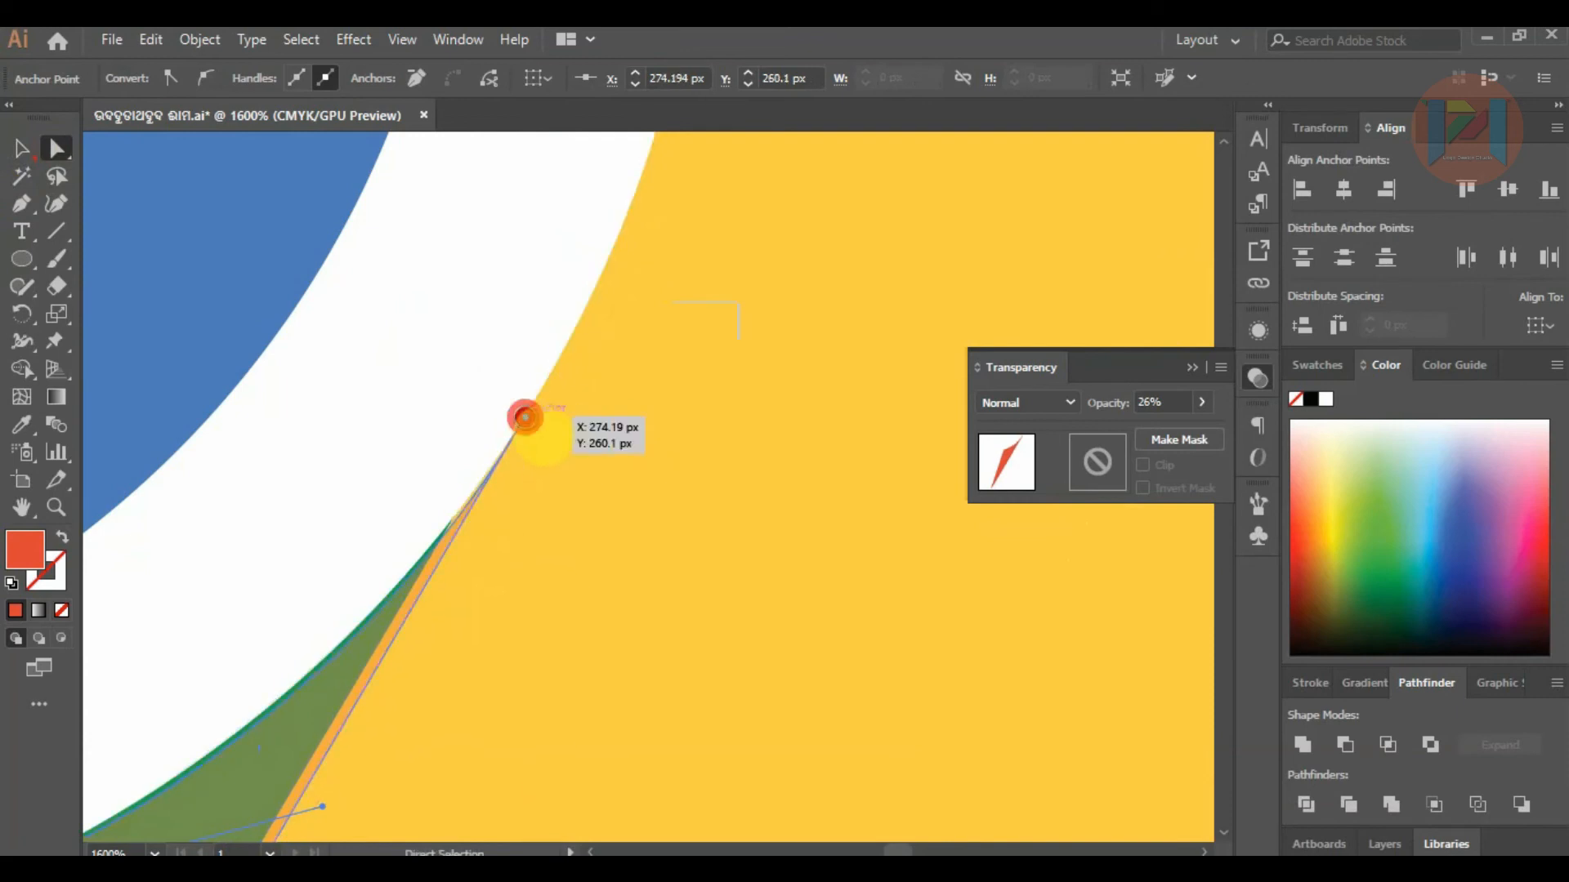
Adjust the curve handle of the copied wedge so that its inner side follows the white ring.
{"action": "scroll", "coordinate": [589, 420], "scroll_direction": "down", "scroll_amount": 5}
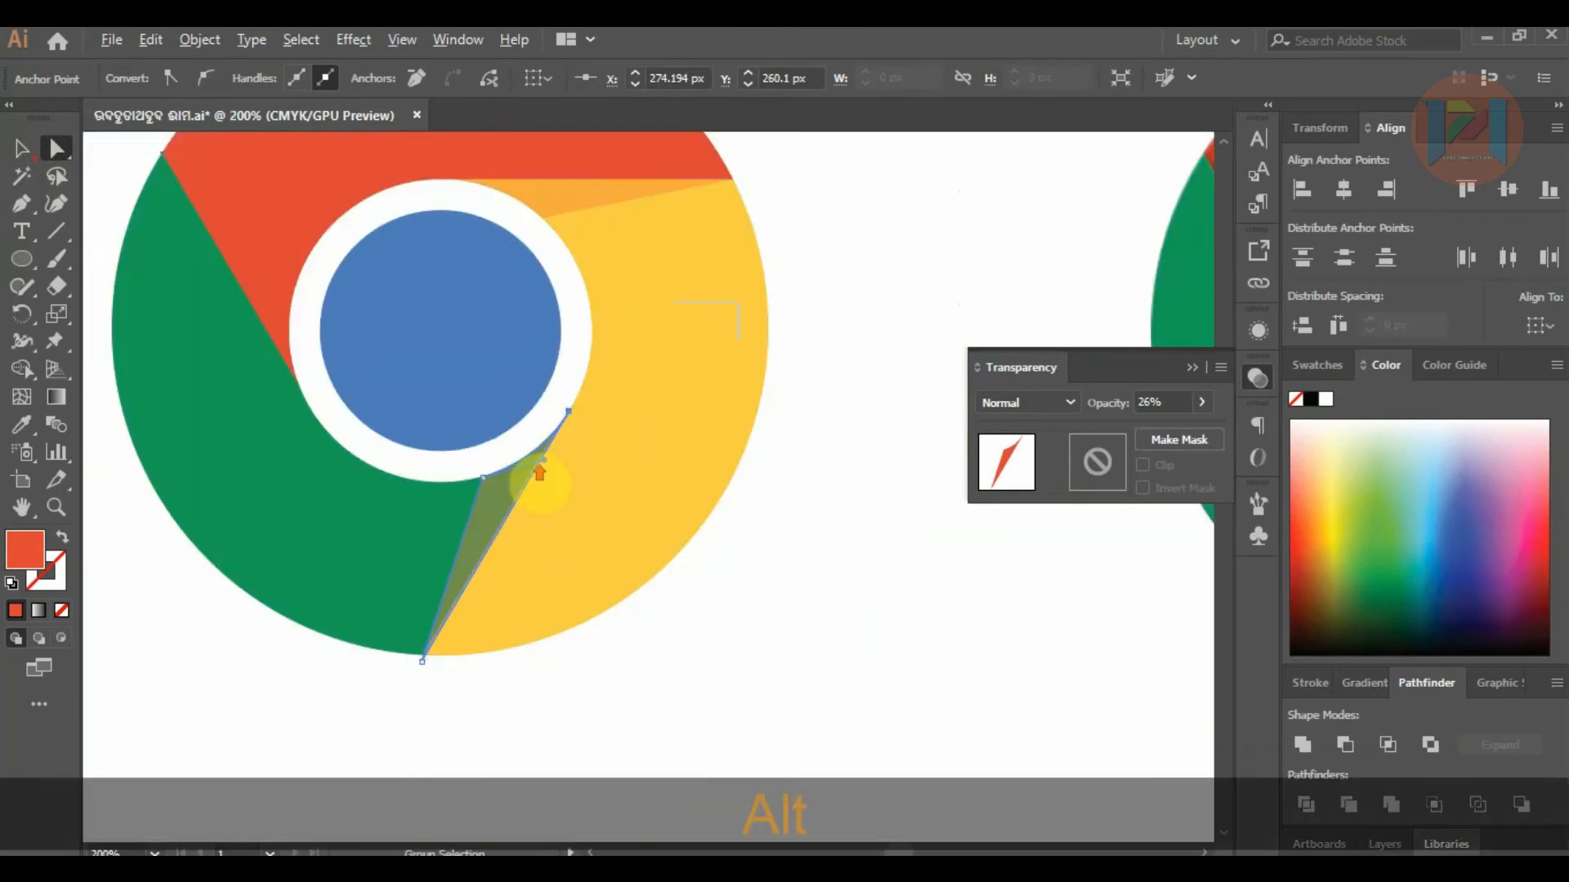
{"action": "scroll", "coordinate": [523, 473], "scroll_direction": "up", "scroll_amount": 5}
{"action": "left_click_drag", "start_coordinate": [745, 363], "coordinate": [701, 372]}
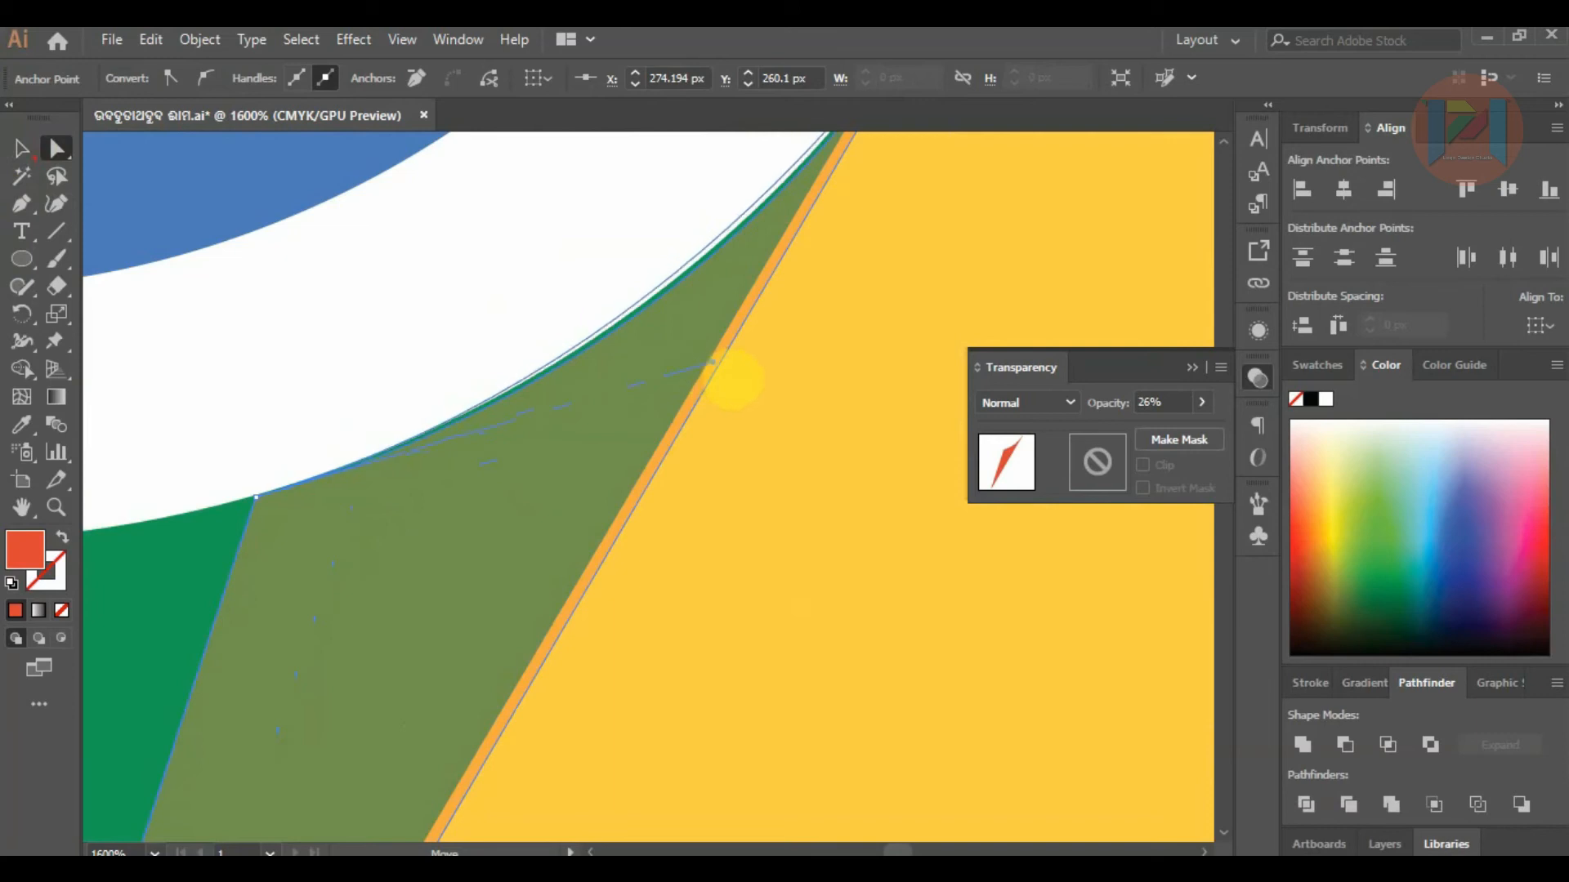
{"action": "left_click", "coordinate": [719, 361]}
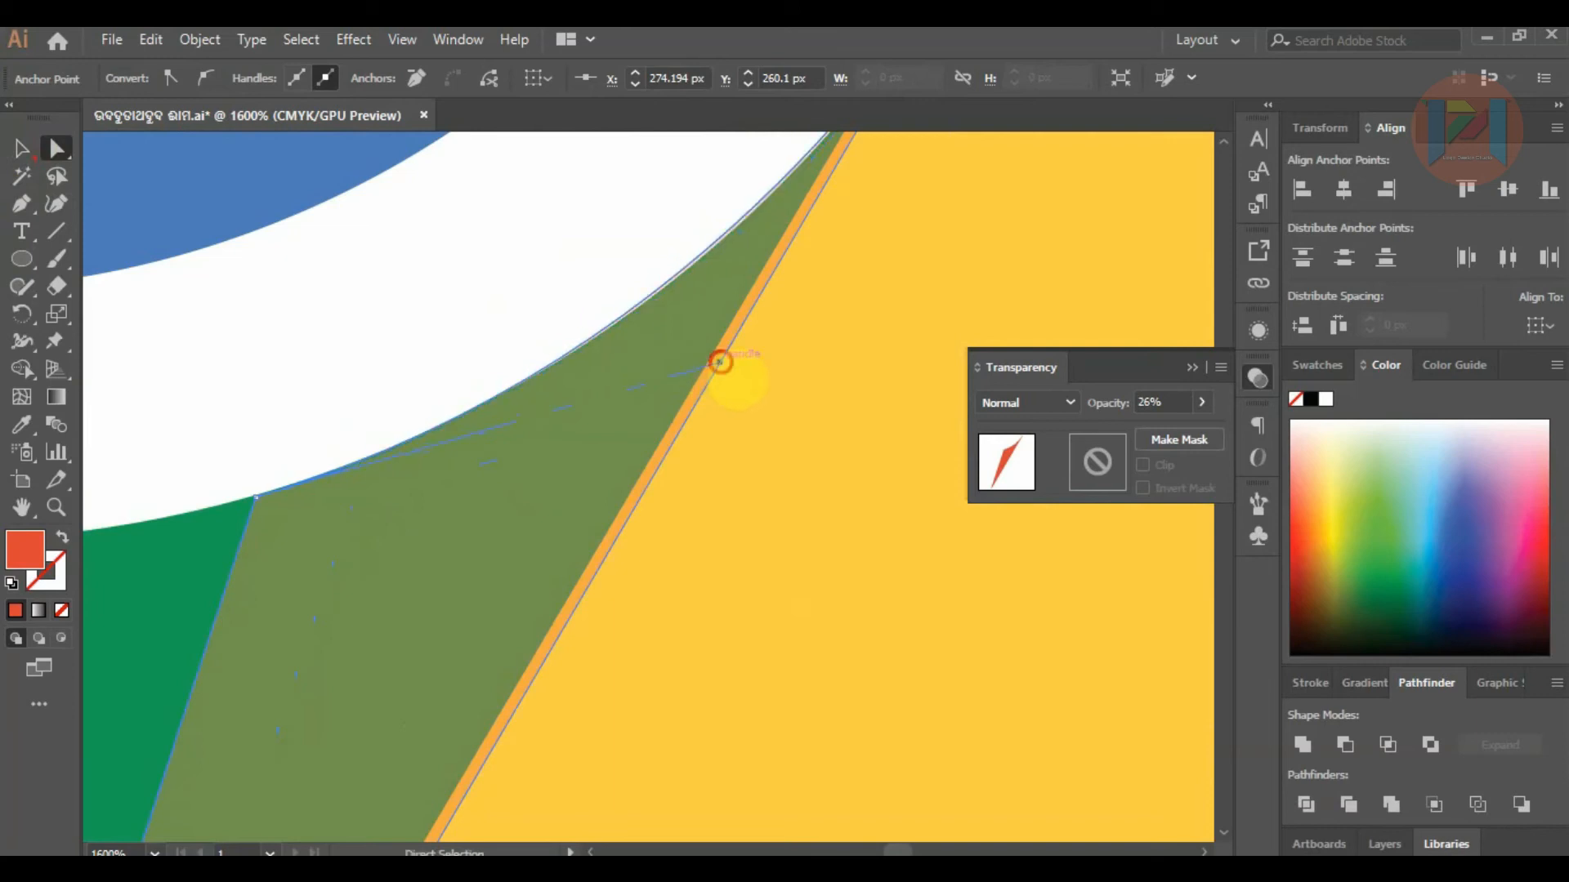
{"action": "left_click", "coordinate": [729, 355]}
{"action": "scroll", "coordinate": [744, 353], "scroll_direction": "down", "scroll_amount": 4}
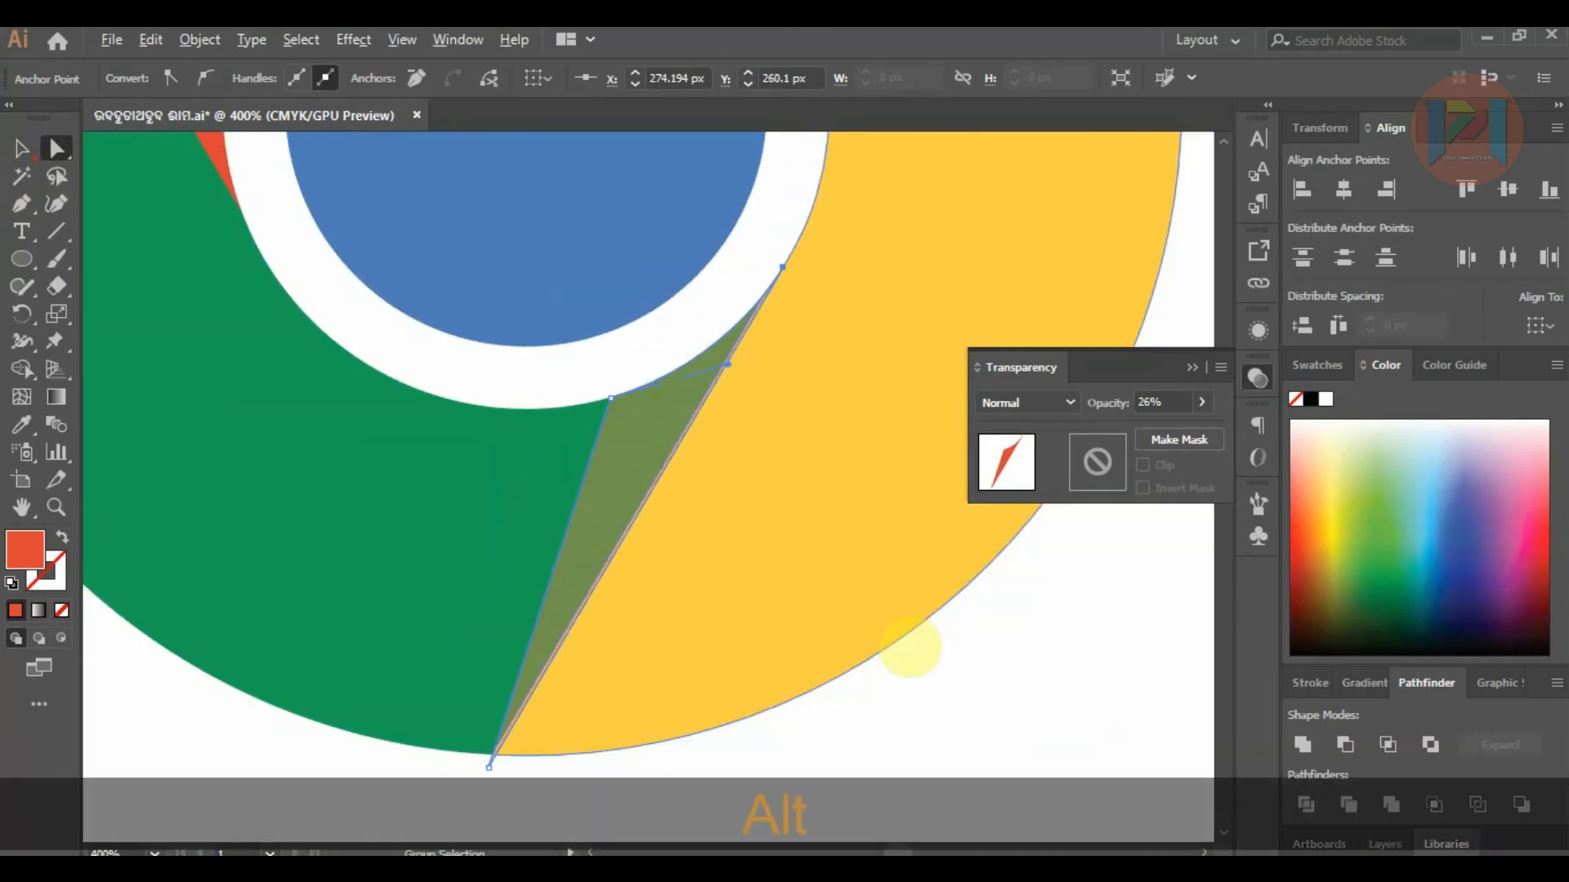
Move the lower tip of the green–yellow wedge onto the outer rim where both segments meet, at about X 228.7, Y 336.27 px.
{"action": "scroll", "coordinate": [574, 385], "scroll_direction": "down", "scroll_amount": 3}
{"action": "scroll", "coordinate": [581, 482], "scroll_direction": "up", "scroll_amount": 5}
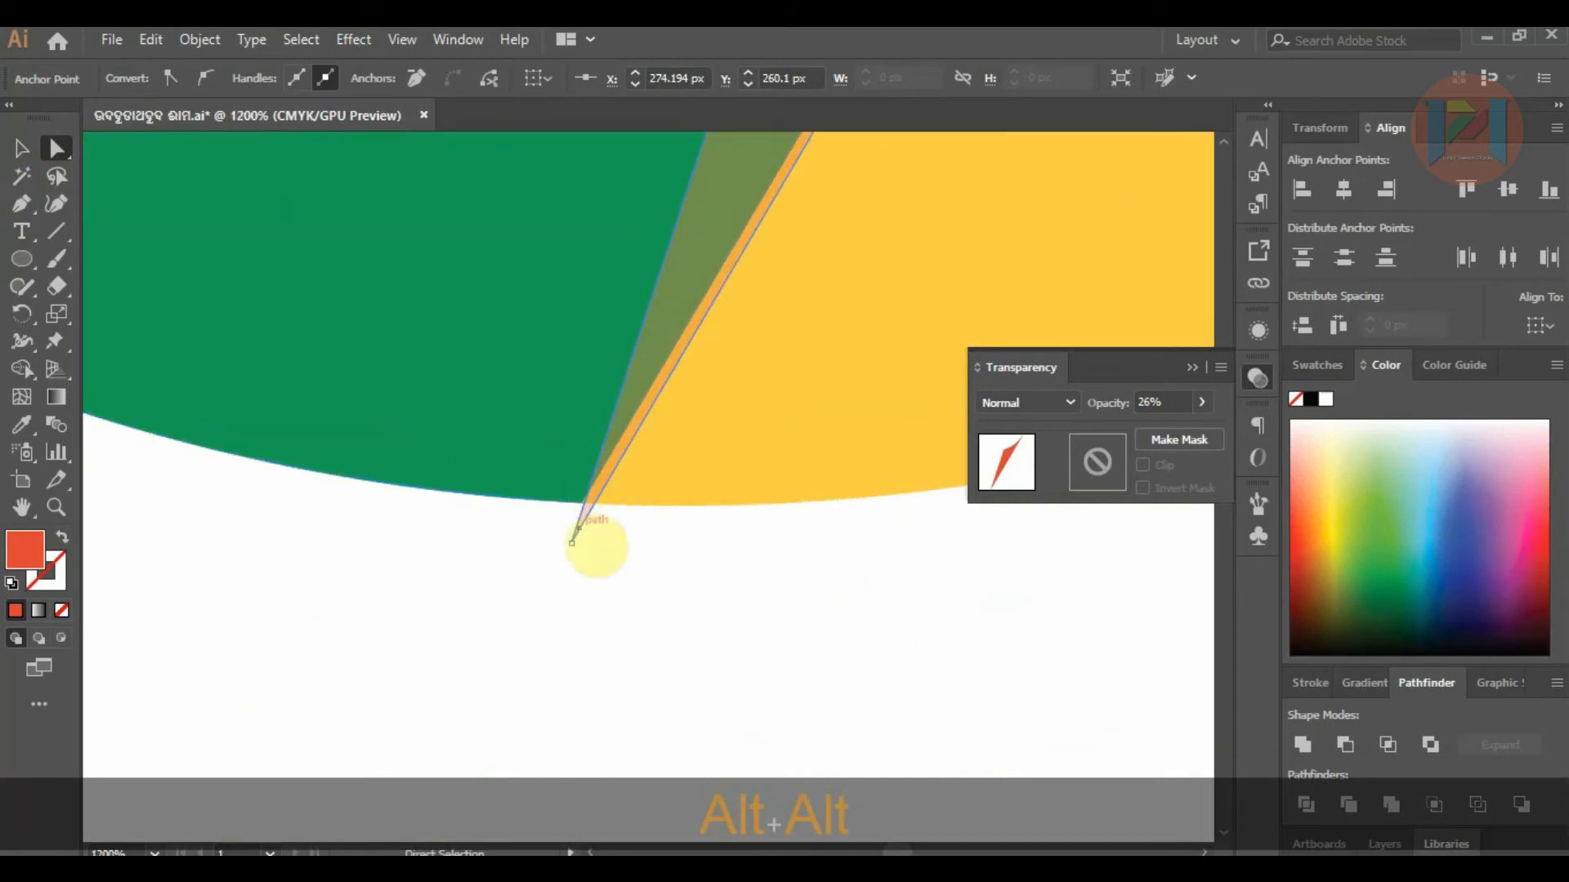
{"action": "left_click_drag", "start_coordinate": [569, 540], "coordinate": [577, 518]}
{"action": "left_click", "coordinate": [665, 605]}
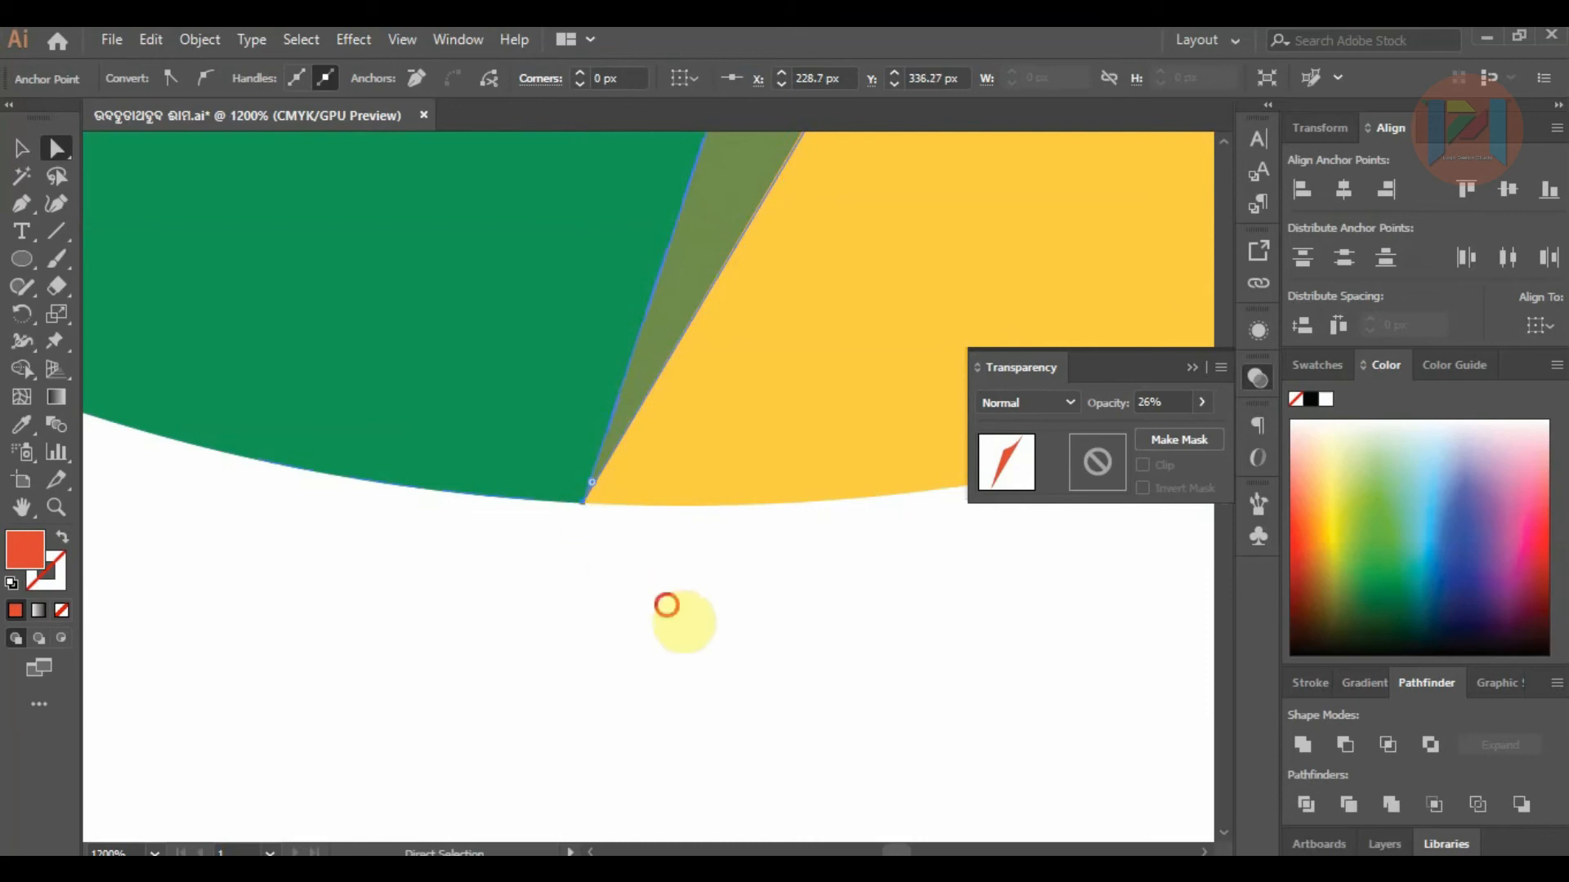
{"action": "scroll", "coordinate": [703, 629], "scroll_direction": "down", "scroll_amount": 6}
{"action": "scroll", "coordinate": [625, 658], "scroll_direction": "down", "scroll_amount": 1}
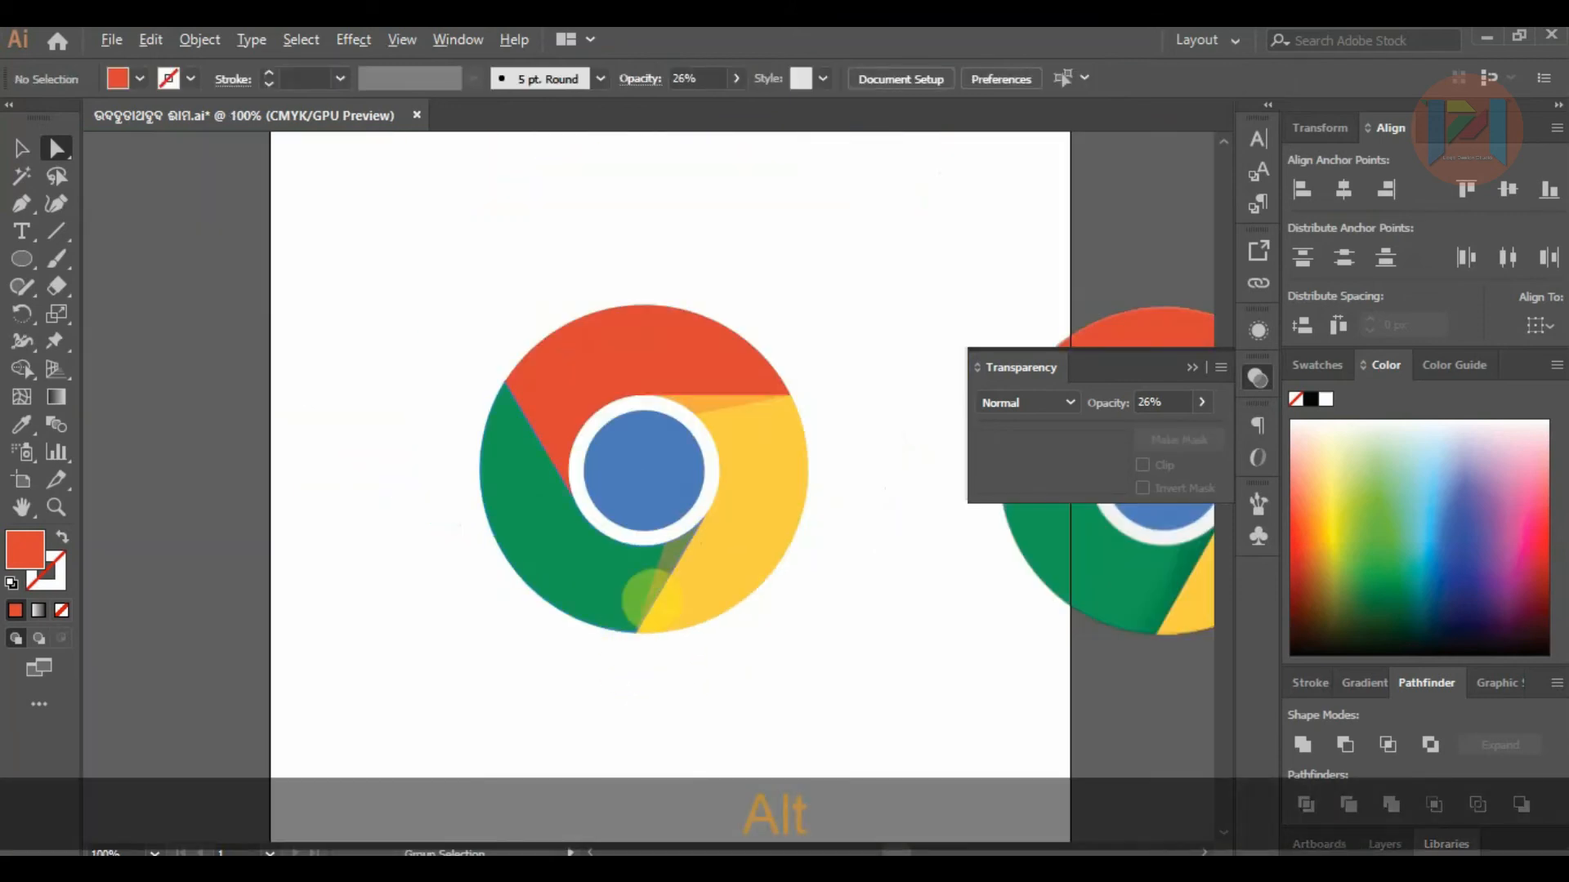
Duplicate the green–yellow wedge, turn the copy toward the slant of the red–green edge and place it on the red segment beside that edge.
{"action": "left_click", "coordinate": [664, 564]}
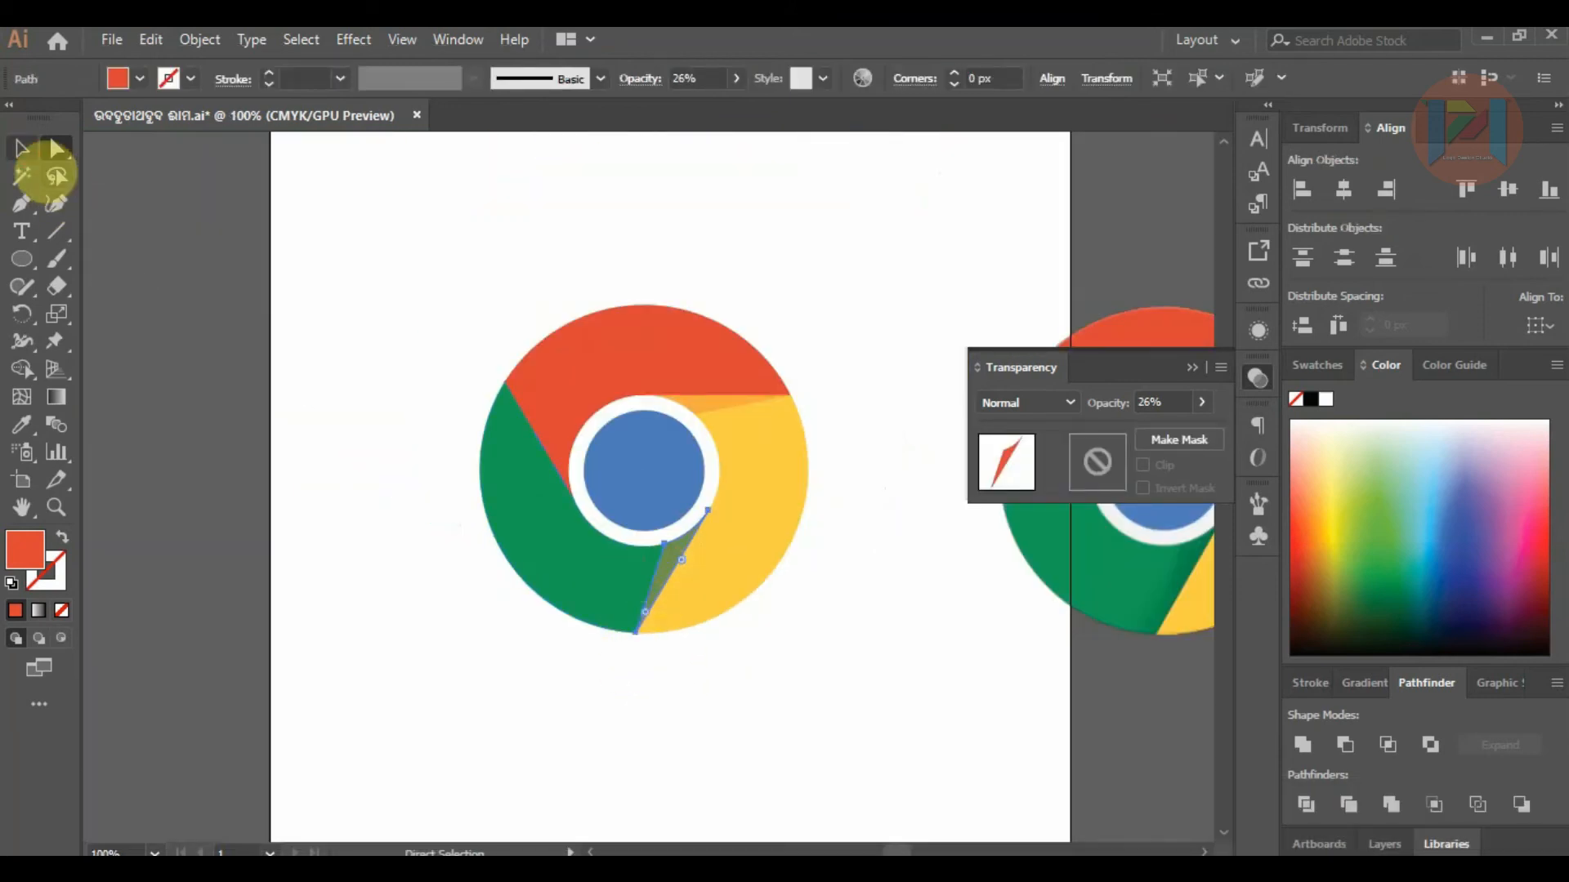
{"action": "left_click", "coordinate": [22, 148]}
{"action": "left_click_drag", "start_coordinate": [674, 554], "coordinate": [413, 445]}
{"action": "left_click_drag", "start_coordinate": [386, 529], "coordinate": [340, 360]}
{"action": "left_click_drag", "start_coordinate": [432, 490], "coordinate": [554, 444]}
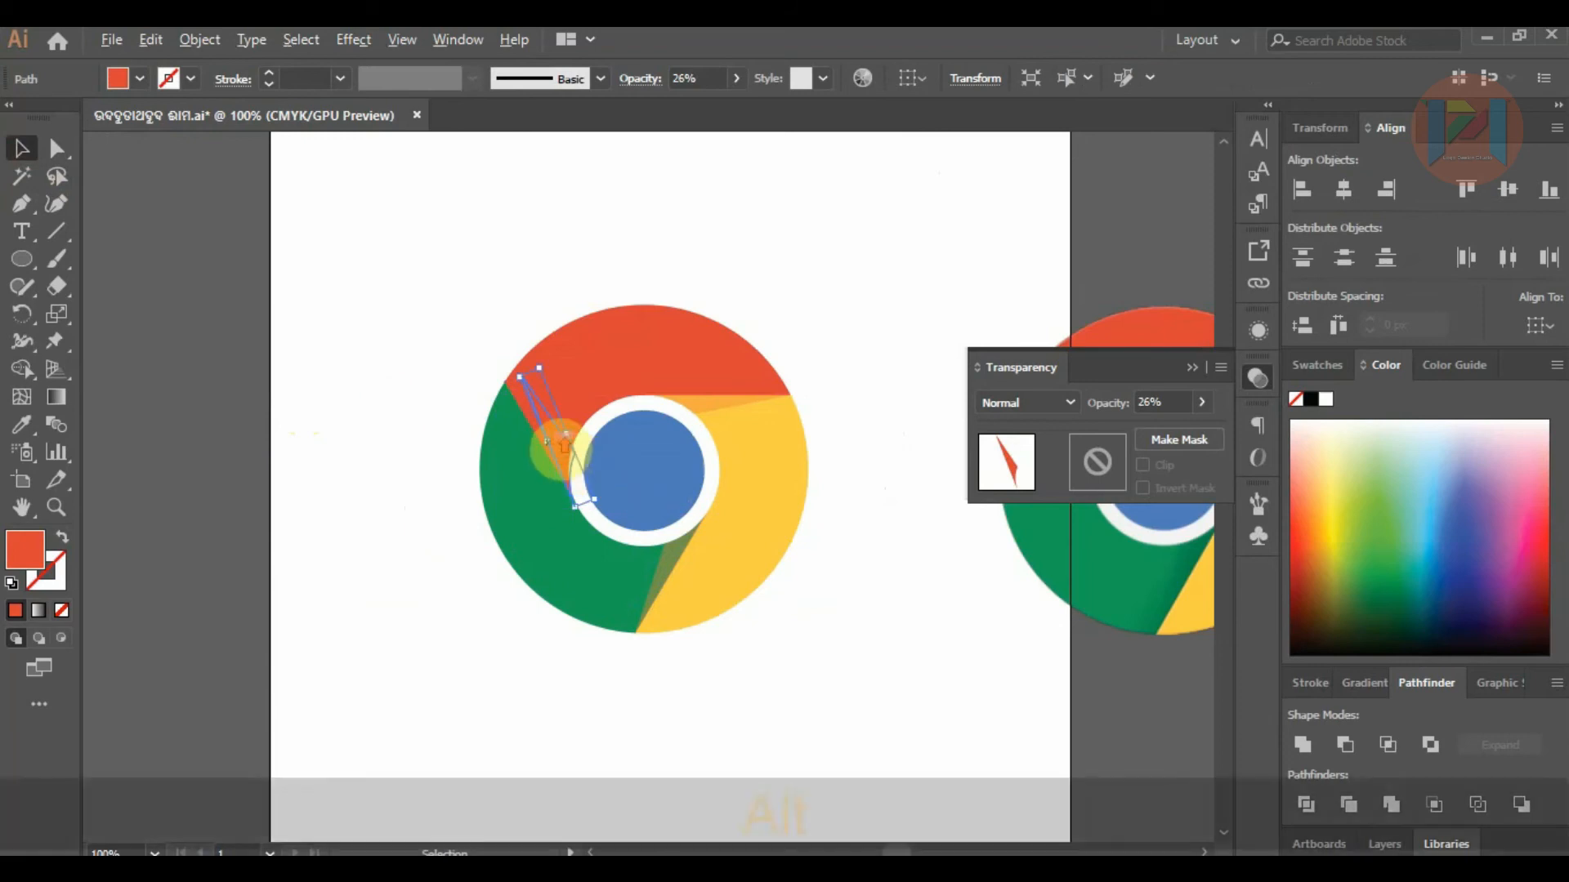
Fine-tune the copied wedge's rotation to the red–green edge and move it against that edge.
{"action": "scroll", "coordinate": [564, 457], "scroll_direction": "up", "scroll_amount": 5}
{"action": "left_click_drag", "start_coordinate": [589, 501], "coordinate": [773, 665]}
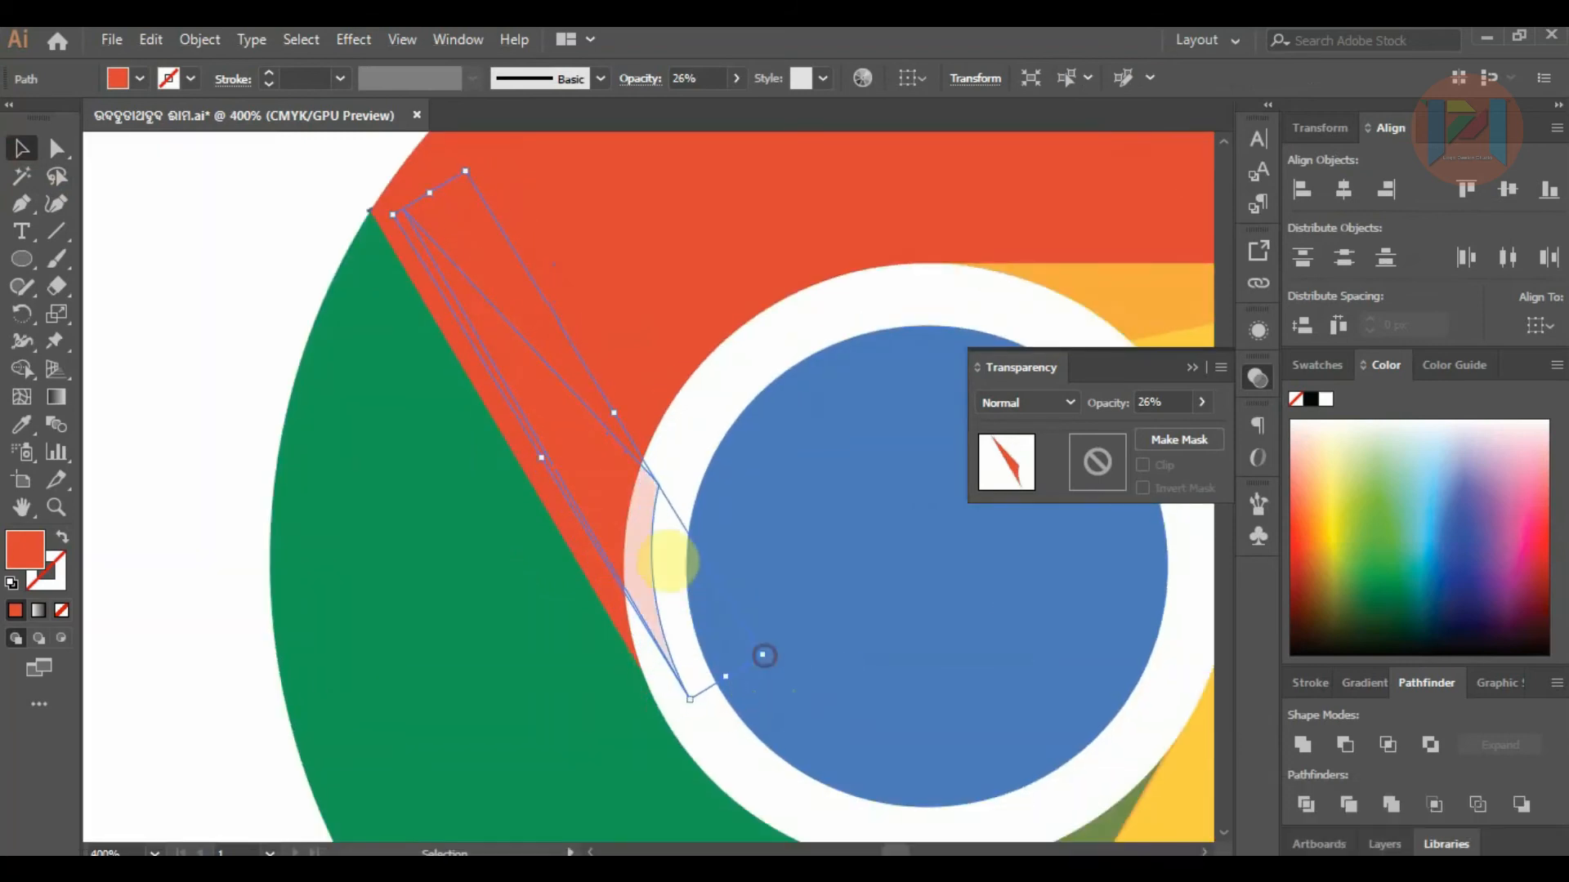
{"action": "mouse_move", "coordinate": [611, 519]}
{"action": "left_mouse_down"}
{"action": "mouse_move", "coordinate": [589, 518]}
{"action": "mouse_move", "coordinate": [596, 546]}
{"action": "left_mouse_up"}
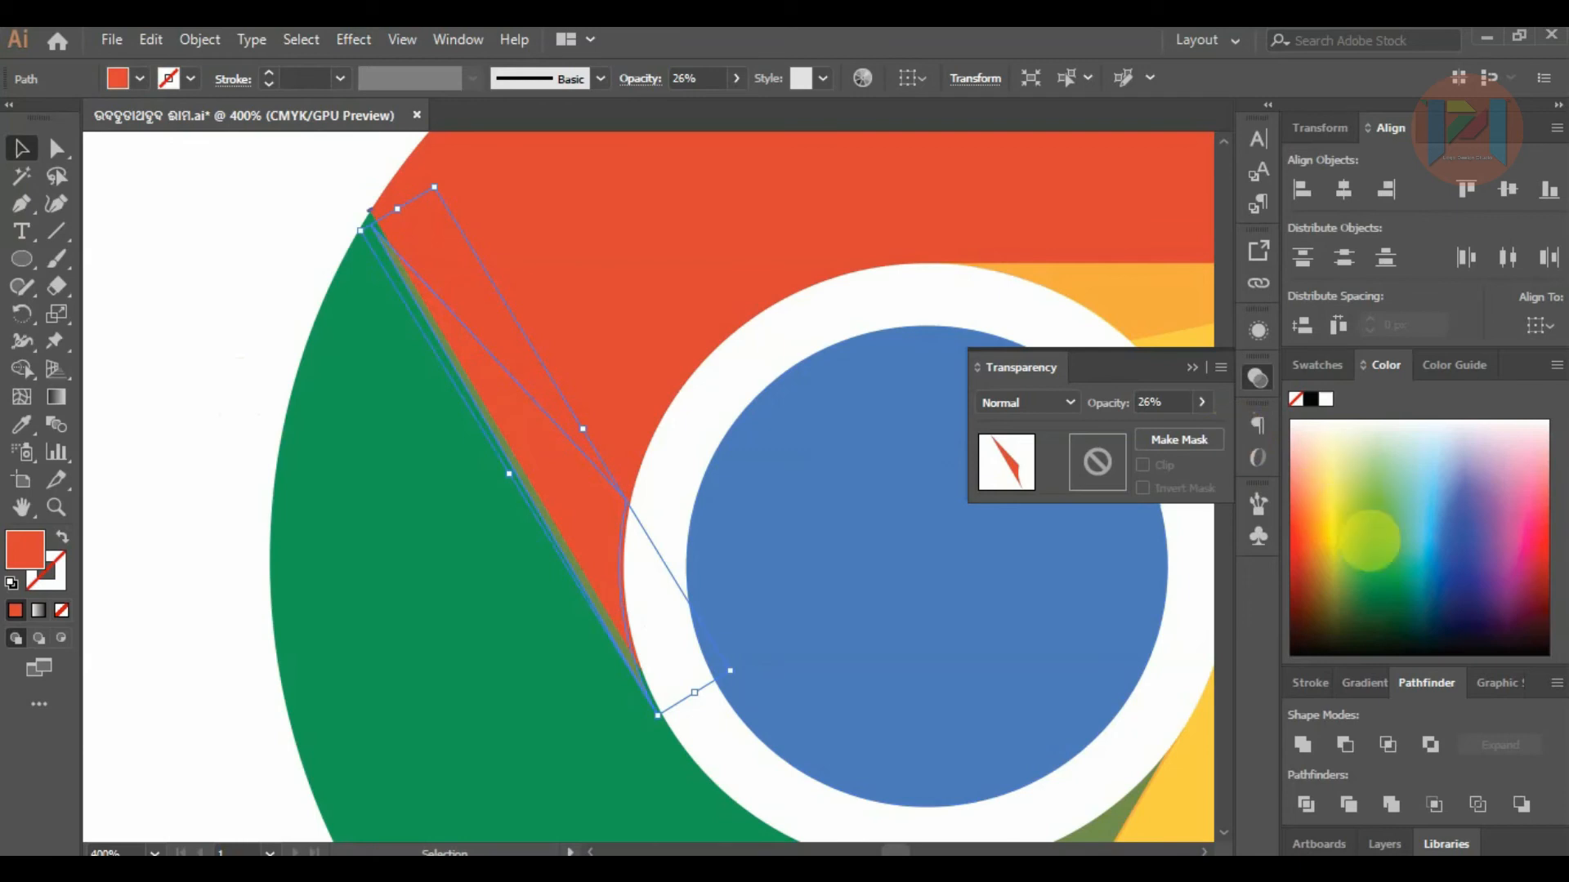
Recolour the red–green wedge with the green sampled from the green segment and set its opacity to 25%.
{"action": "left_click", "coordinate": [18, 423]}
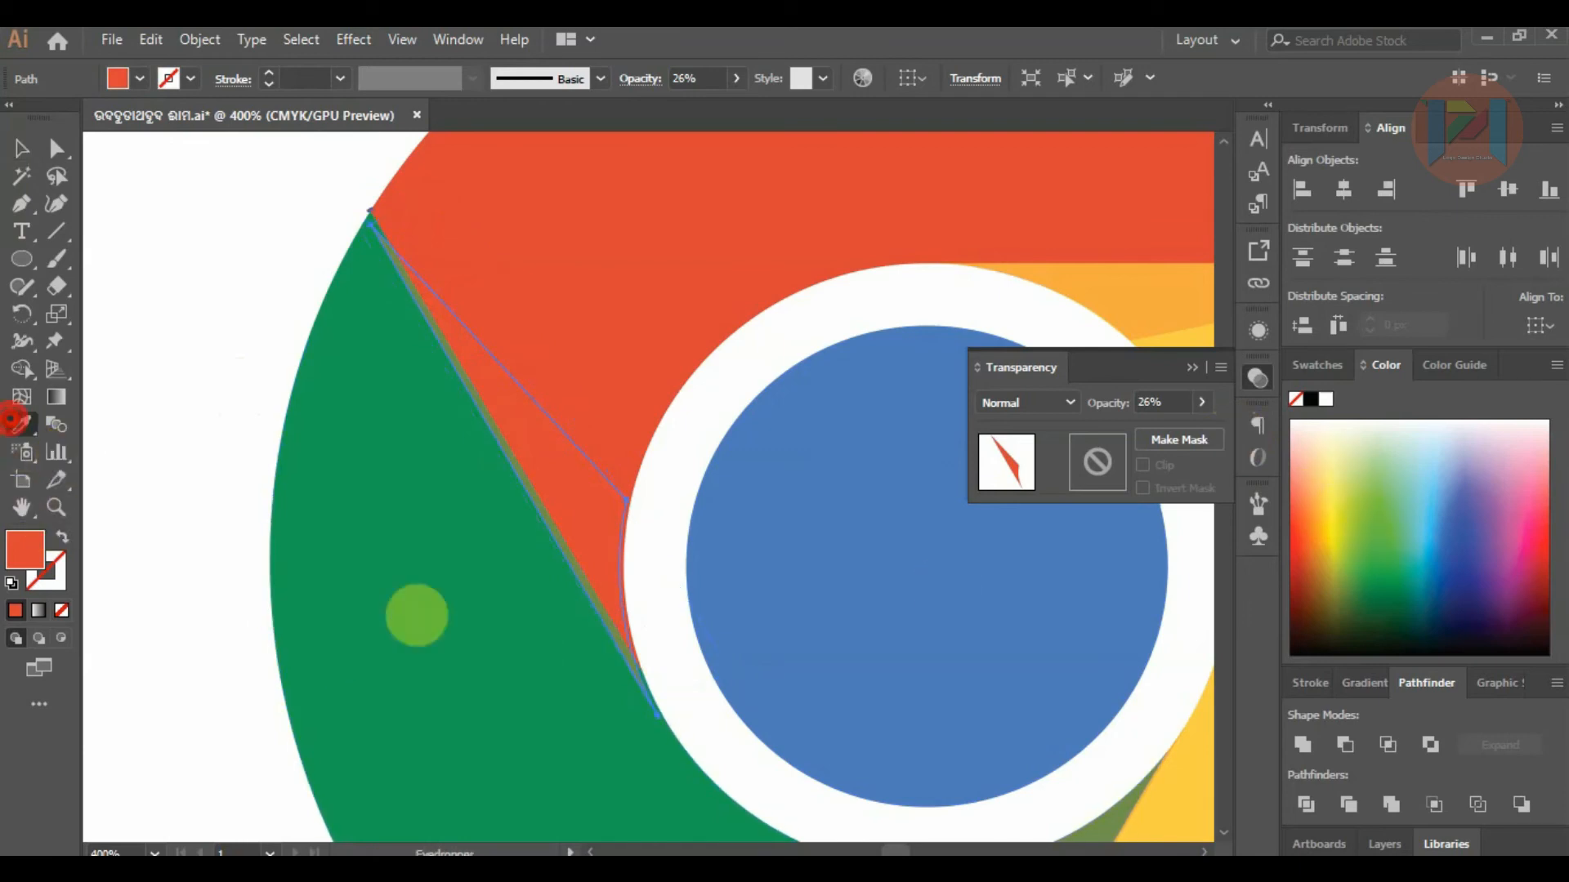
{"action": "left_click", "coordinate": [400, 617]}
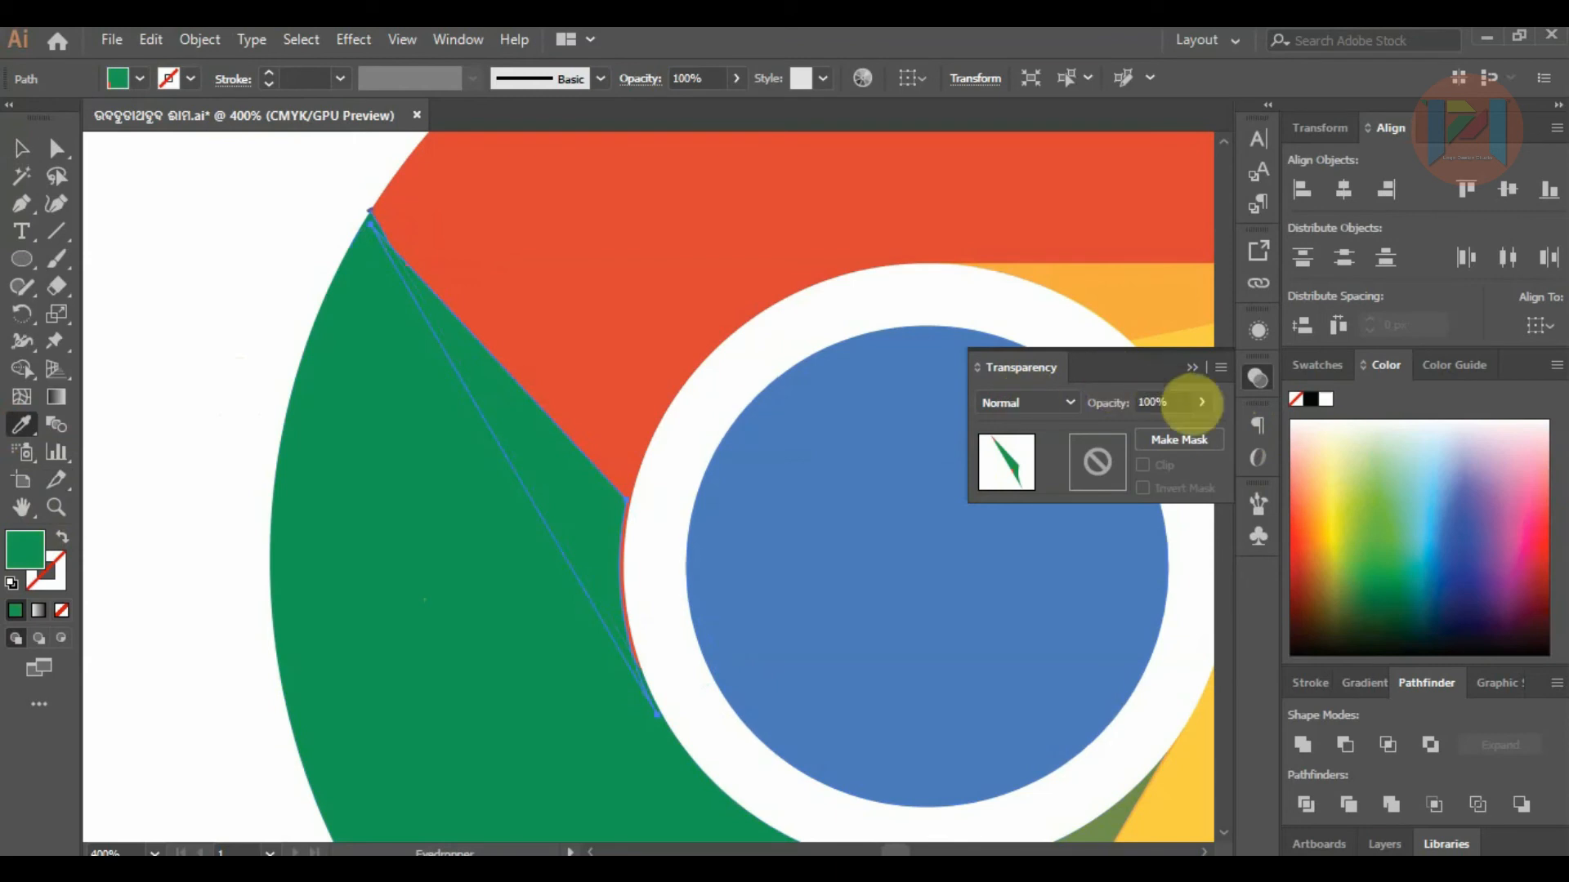
{"action": "left_click", "coordinate": [1201, 402]}
{"action": "left_click_drag", "start_coordinate": [1202, 429], "coordinate": [1146, 429]}
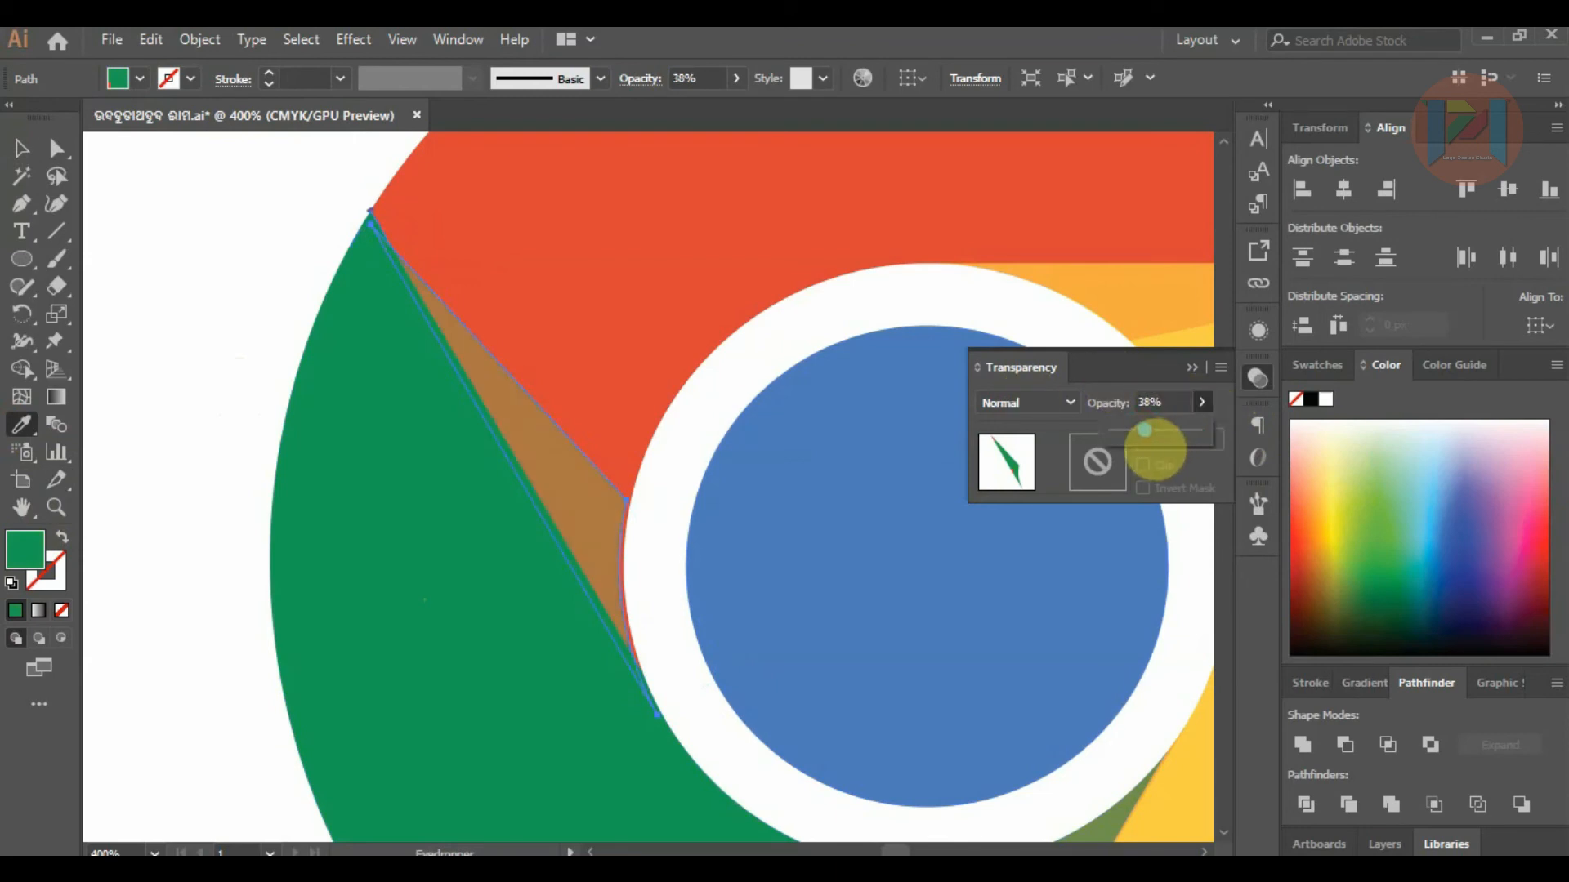
{"action": "key", "text": "v"}
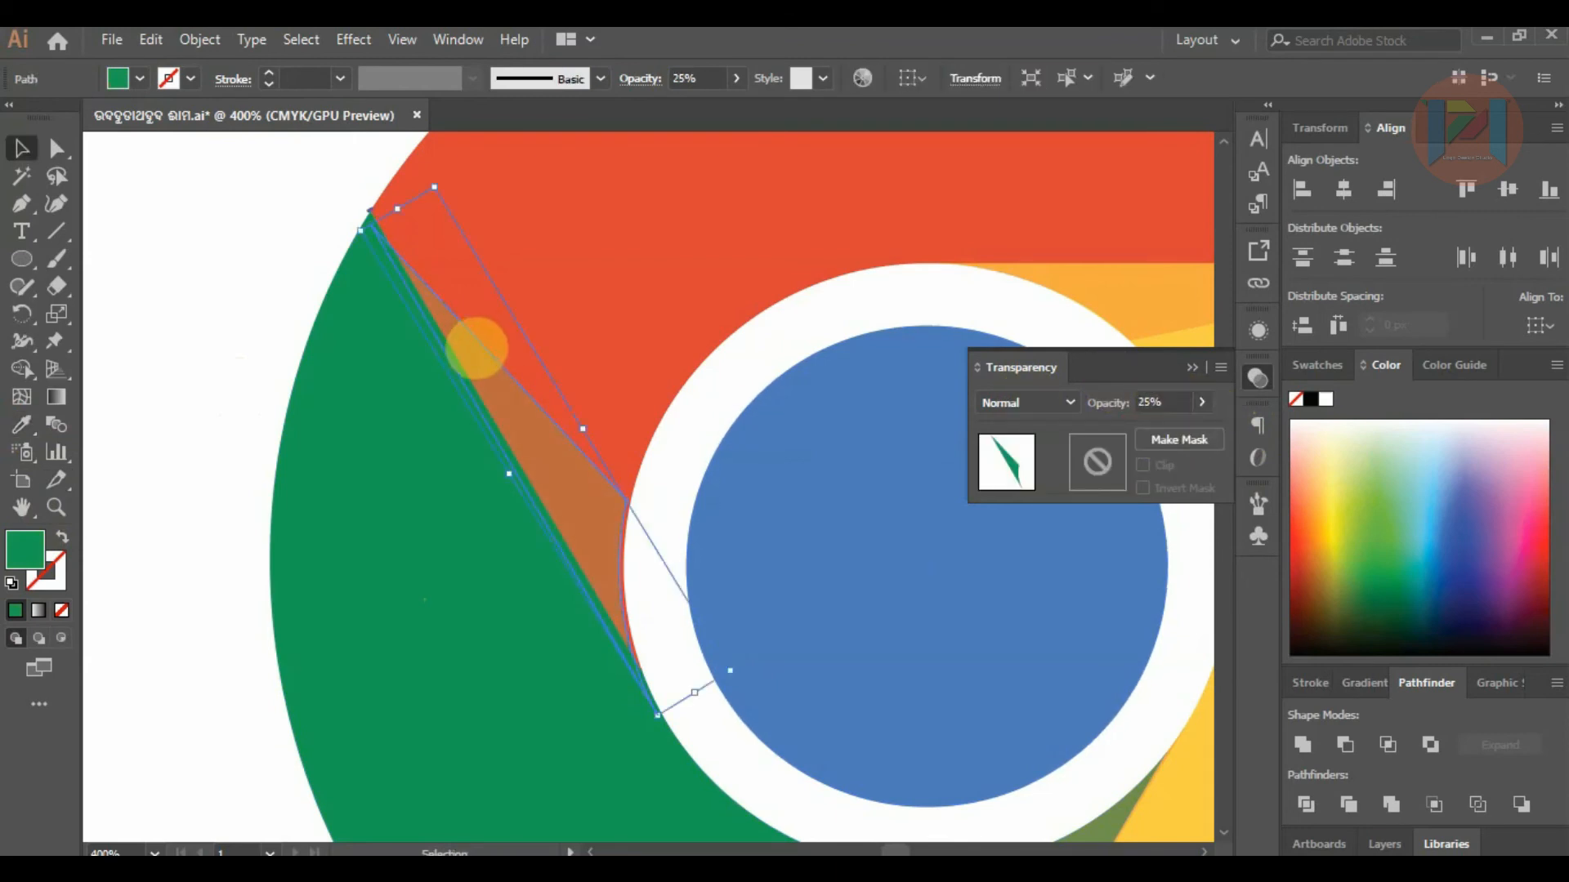
Nudge the red–green wedge so that its inner curved side sits closer to the white ring.
{"action": "scroll", "coordinate": [591, 557], "scroll_direction": "up", "scroll_amount": 3}
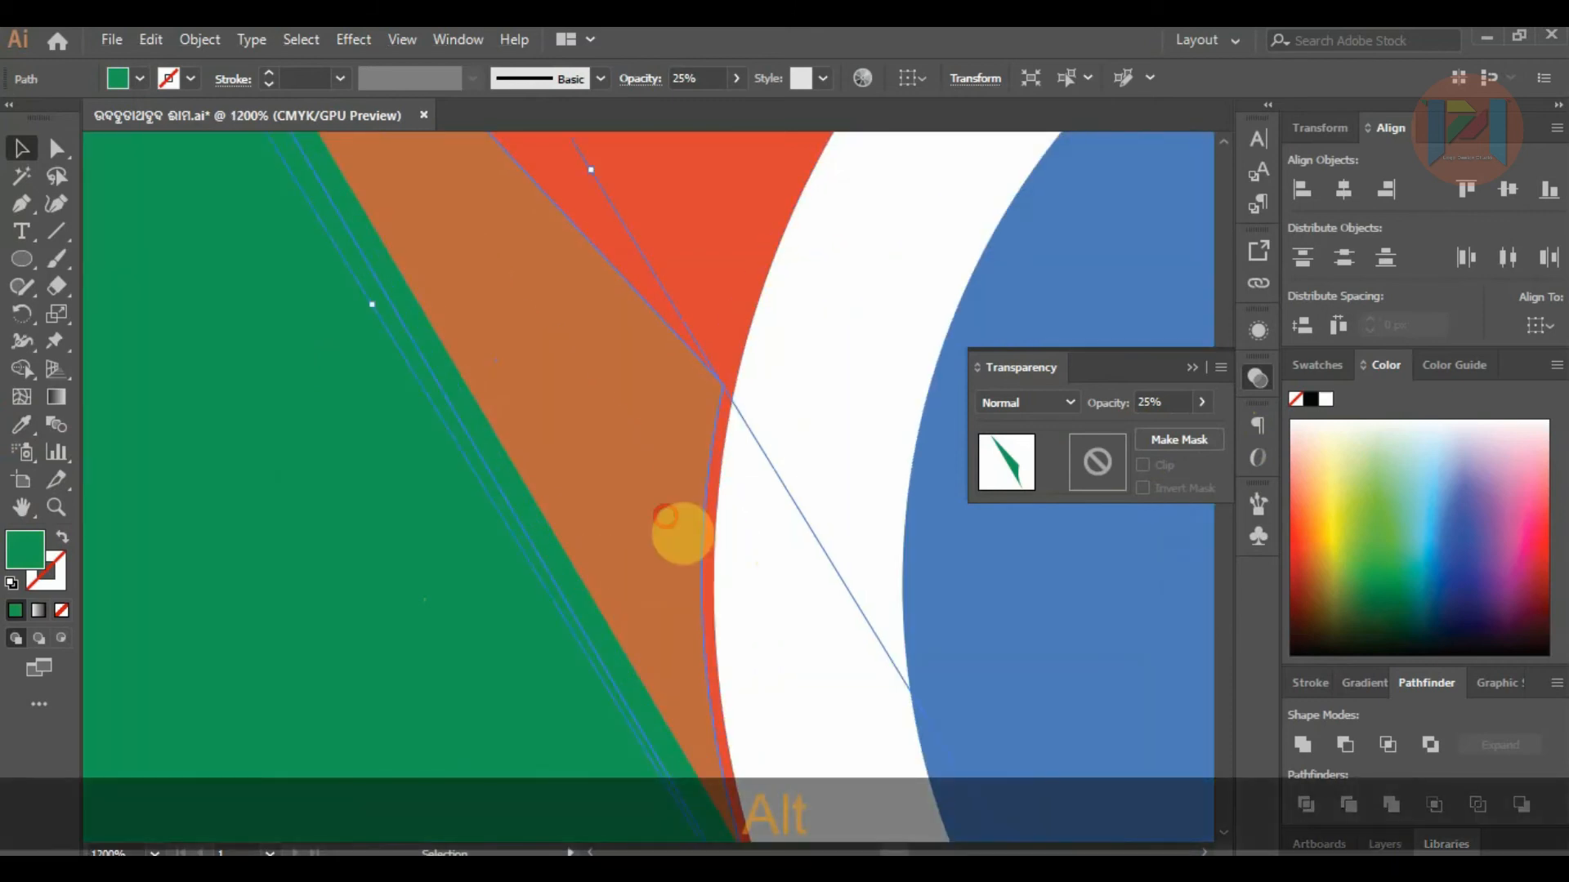
{"action": "left_click_drag", "start_coordinate": [689, 527], "coordinate": [690, 518]}
{"action": "scroll", "coordinate": [658, 458], "scroll_direction": "down", "scroll_amount": 3}
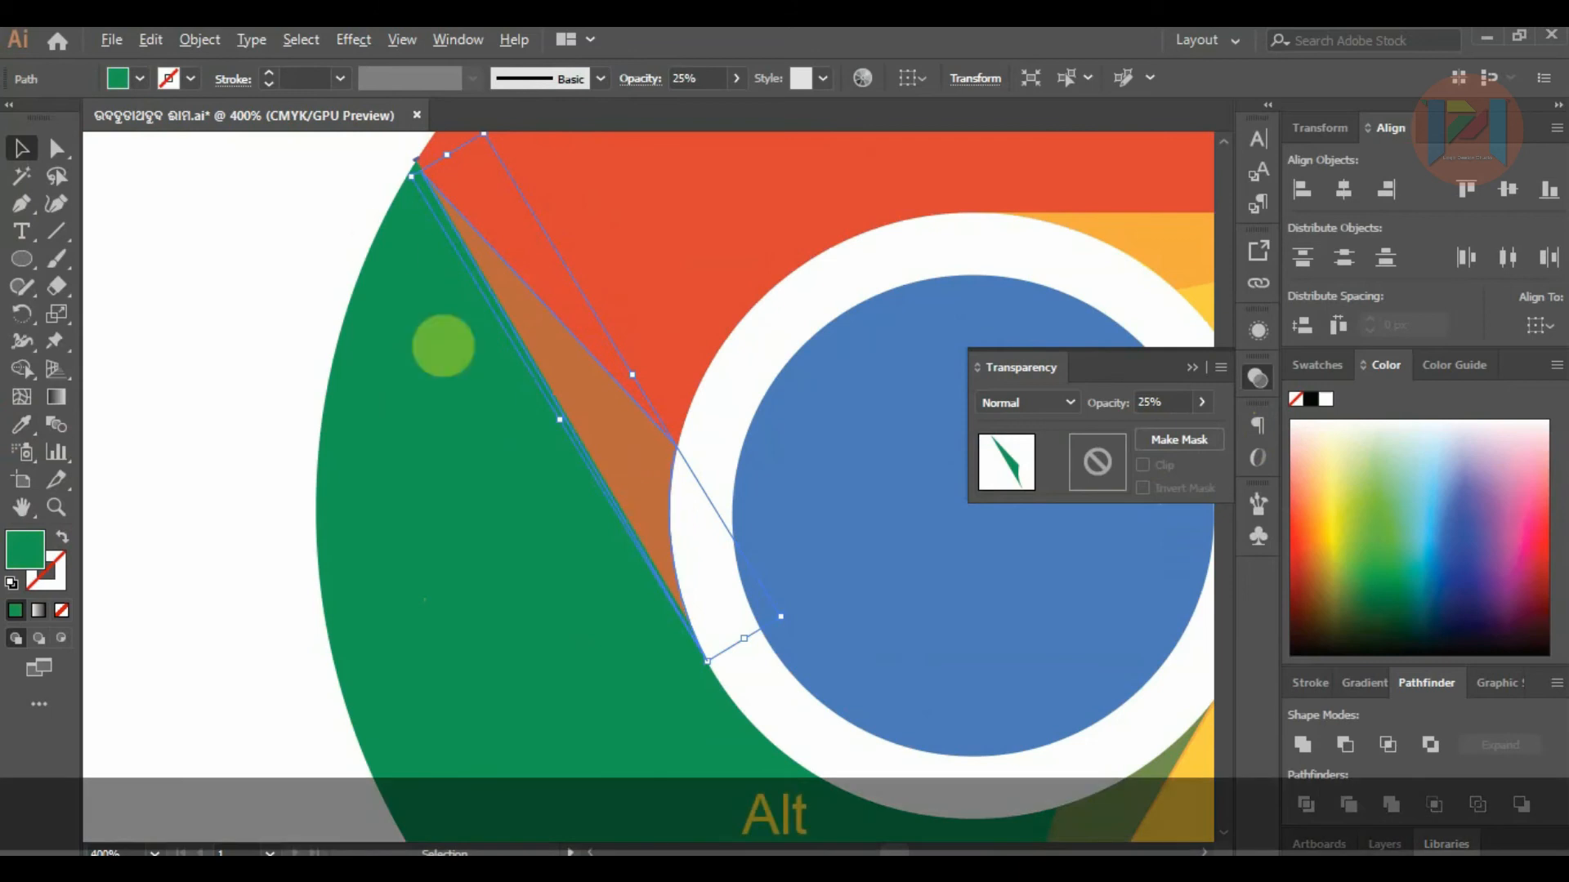
Delete the tiny stray rectangle at the outer rim where the red and green segments meet.
{"action": "scroll", "coordinate": [448, 218], "scroll_direction": "down", "scroll_amount": 1}
{"action": "scroll", "coordinate": [434, 169], "scroll_direction": "up", "scroll_amount": 4}
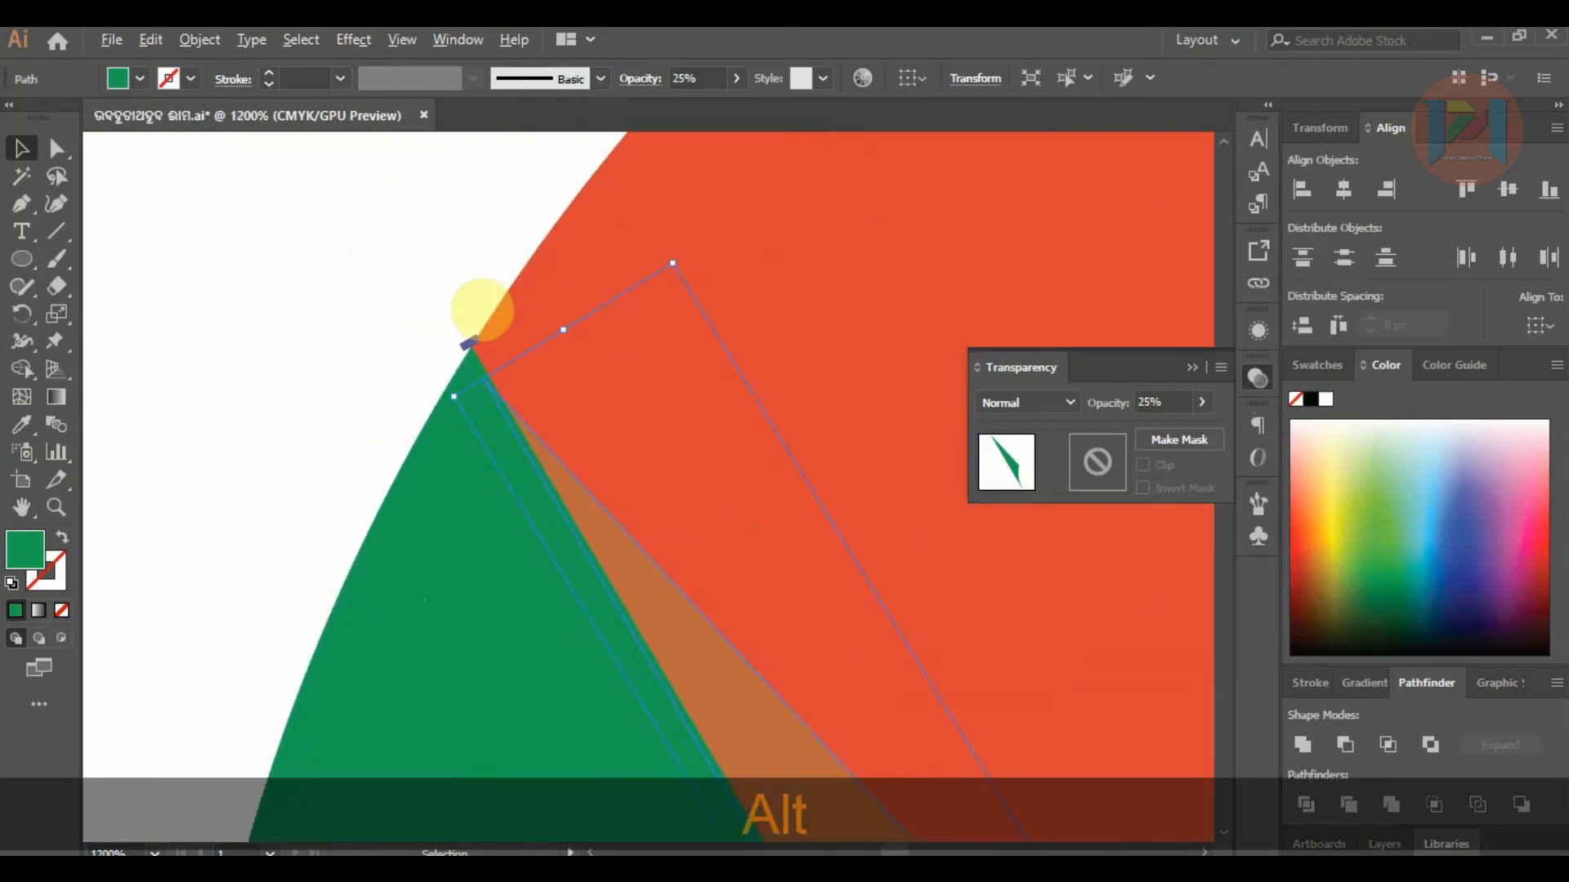
{"action": "left_click", "coordinate": [57, 148]}
{"action": "left_click_drag", "start_coordinate": [490, 384], "coordinate": [467, 341]}
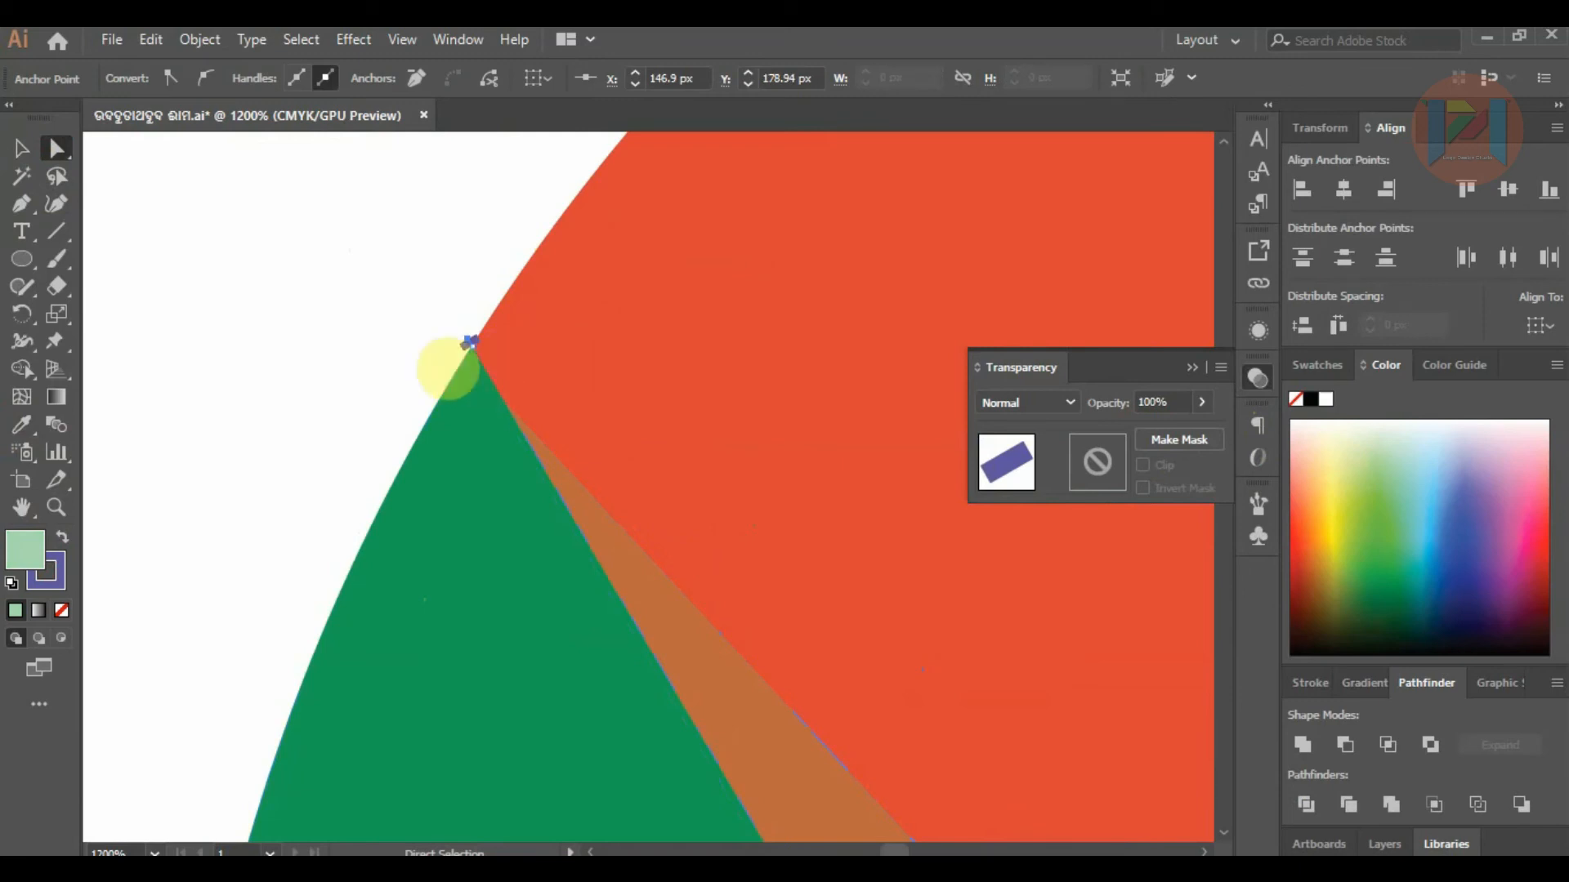
{"action": "left_click", "coordinate": [21, 148]}
{"action": "left_click", "coordinate": [238, 203]}
{"action": "left_click", "coordinate": [467, 342]}
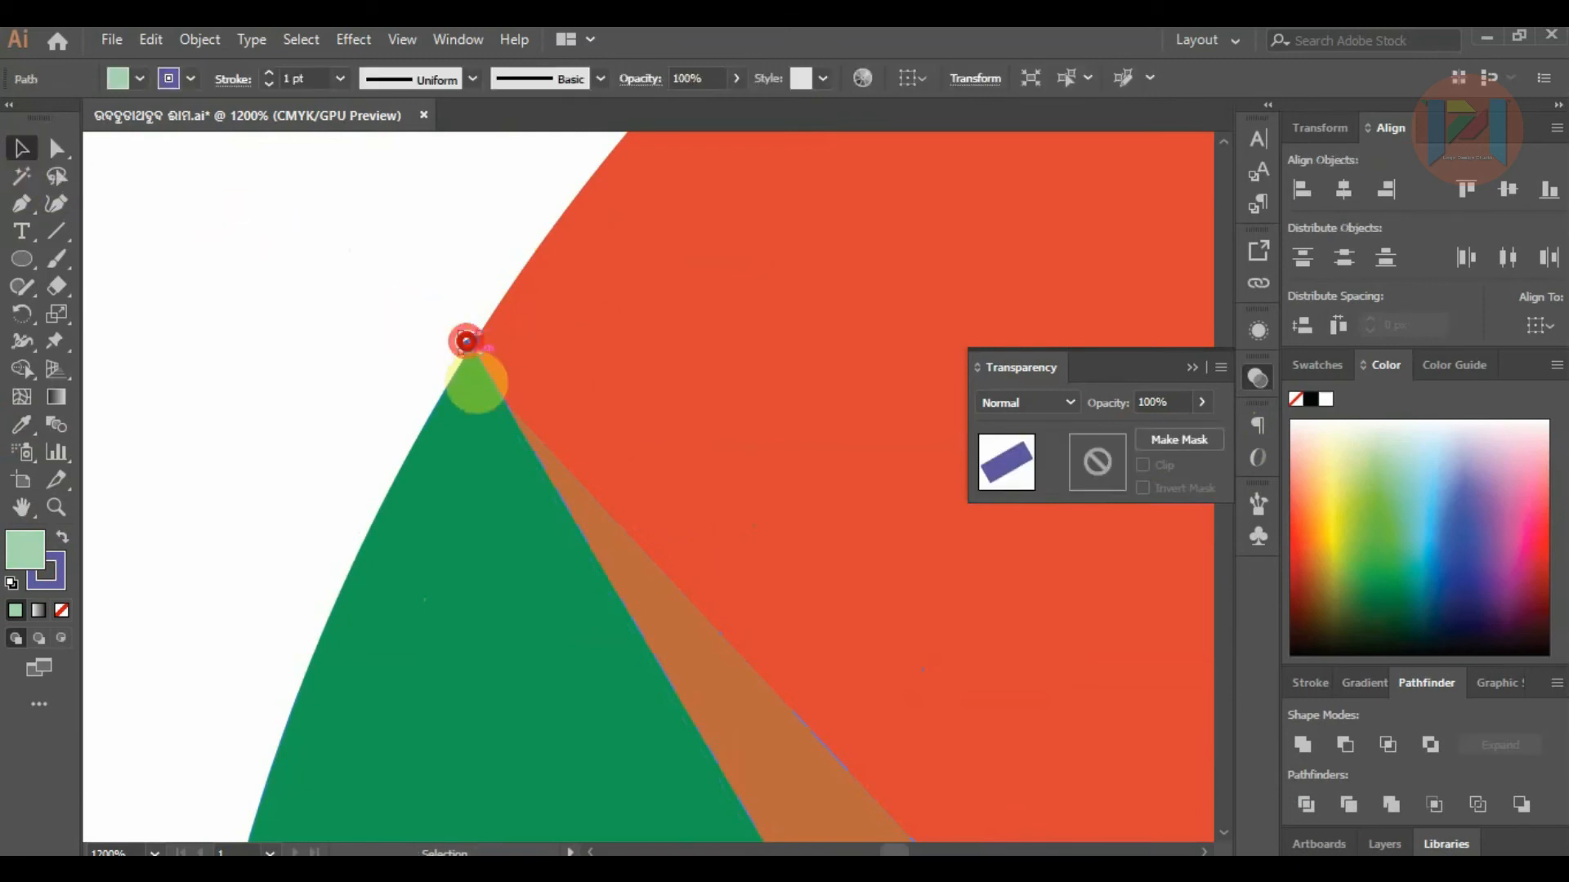
{"action": "key", "text": "Delete"}
Move the upper tip of the red–green wedge to the outer point where the red and green segments meet.
{"action": "left_click", "coordinate": [560, 473]}
{"action": "left_click", "coordinate": [56, 148]}
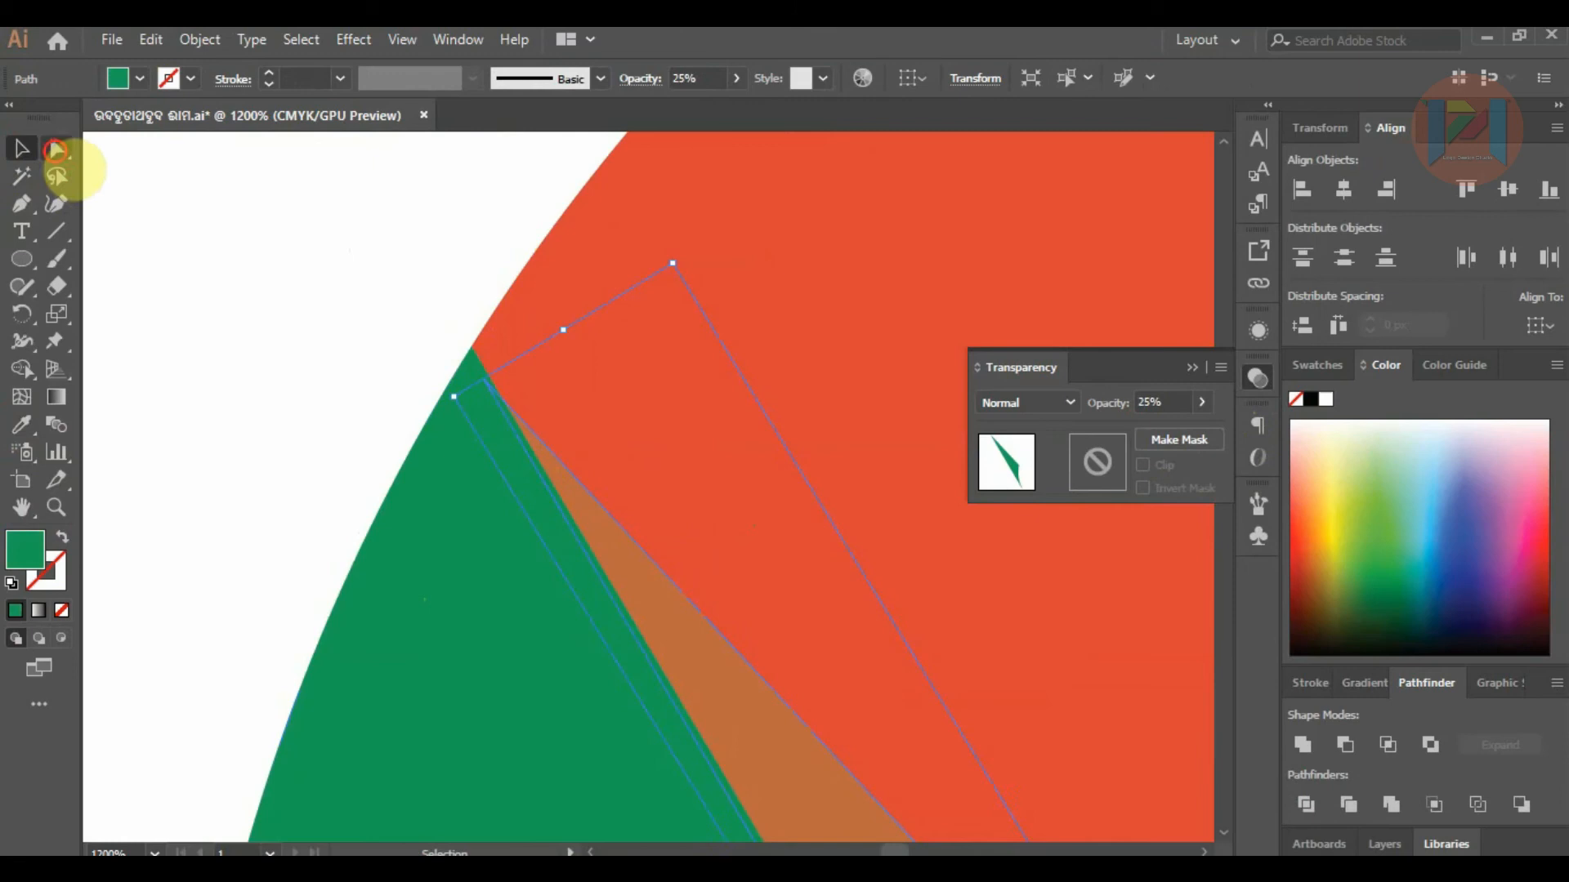
{"action": "left_click", "coordinate": [529, 421]}
{"action": "left_click_drag", "start_coordinate": [497, 398], "coordinate": [485, 366]}
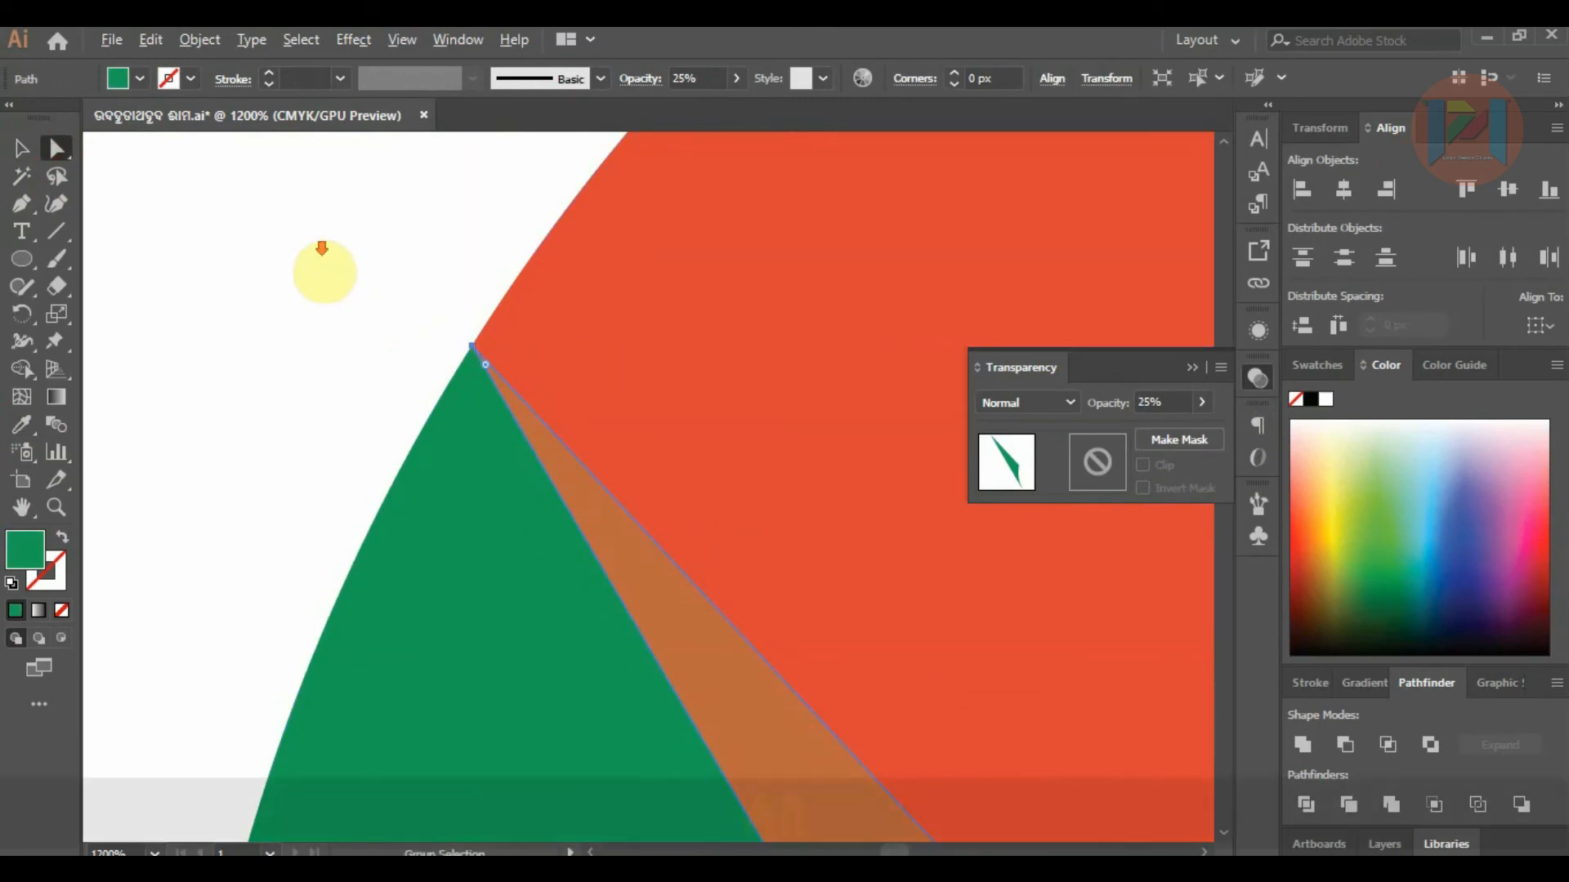
Fit the red–green wedge's lower tip, inner corner (about X 188.216, Y 222.448 px) and curve handle to the white ring.
{"action": "scroll", "coordinate": [335, 268], "scroll_direction": "down", "scroll_amount": 2}
{"action": "scroll", "coordinate": [683, 649], "scroll_direction": "down", "scroll_amount": 2}
{"action": "scroll", "coordinate": [543, 508], "scroll_direction": "up", "scroll_amount": 3}
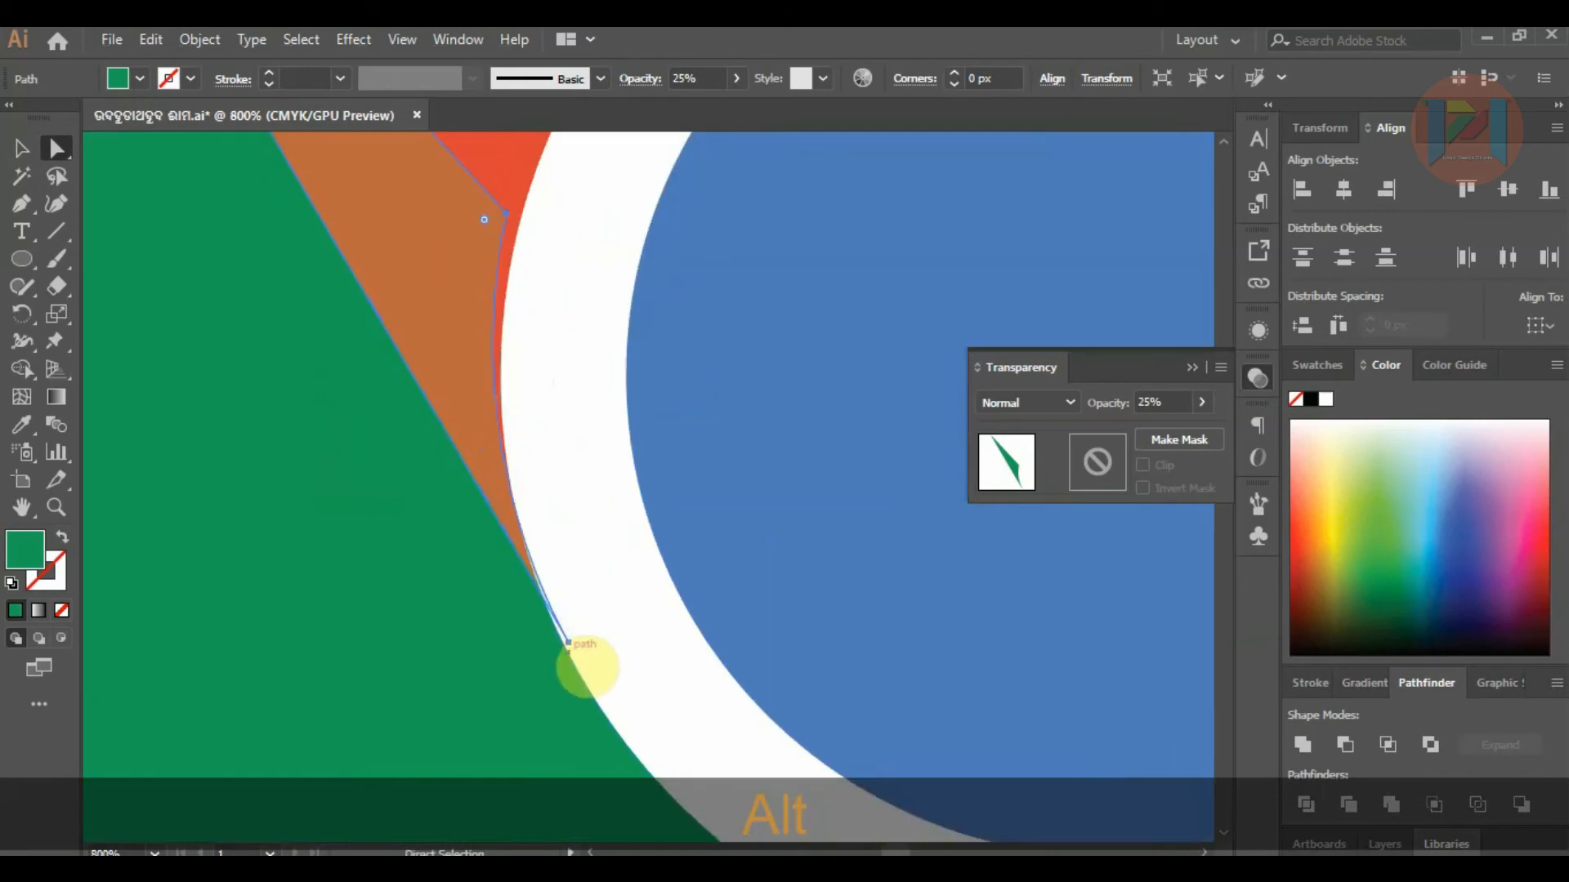
{"action": "left_click_drag", "start_coordinate": [569, 645], "coordinate": [570, 654]}
{"action": "left_click_drag", "start_coordinate": [508, 213], "coordinate": [522, 216]}
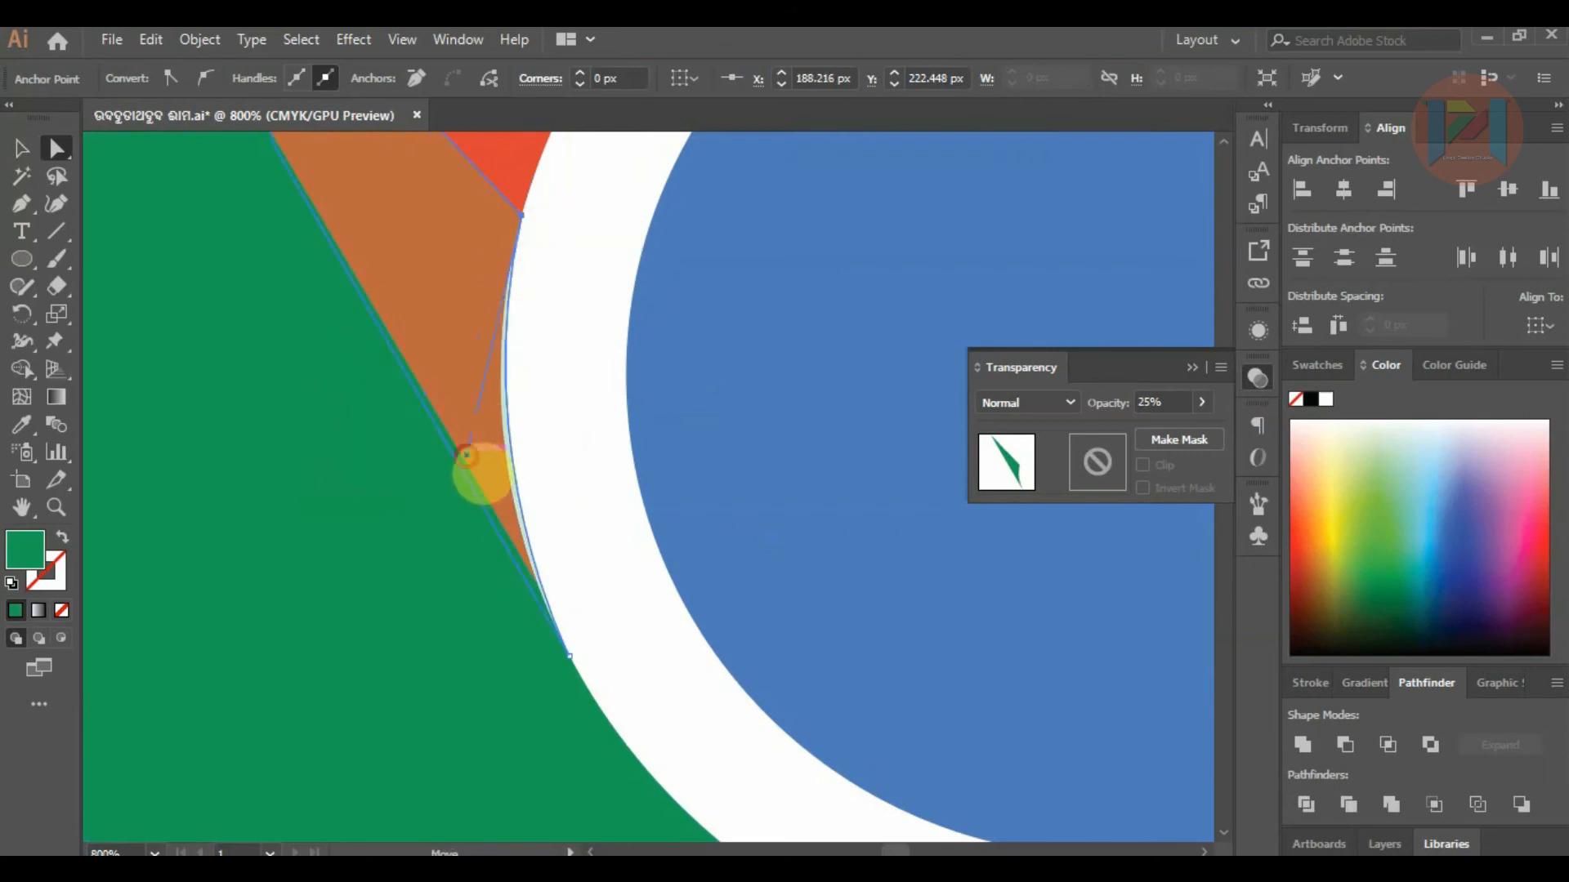
{"action": "left_click", "coordinate": [468, 487]}
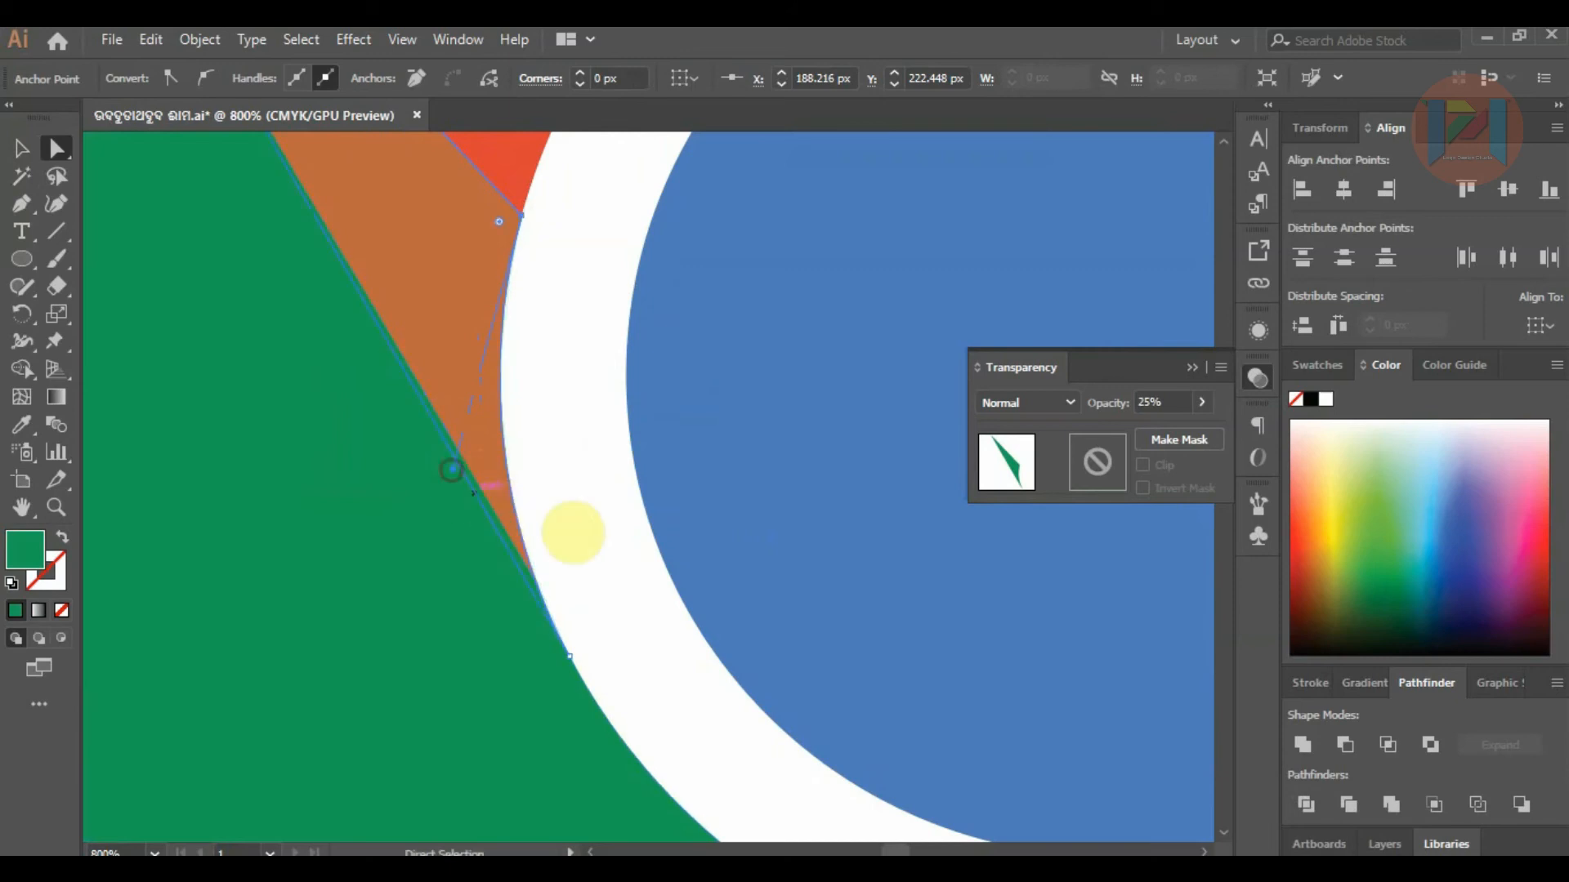
{"action": "scroll", "coordinate": [692, 672], "scroll_direction": "down", "scroll_amount": 5}
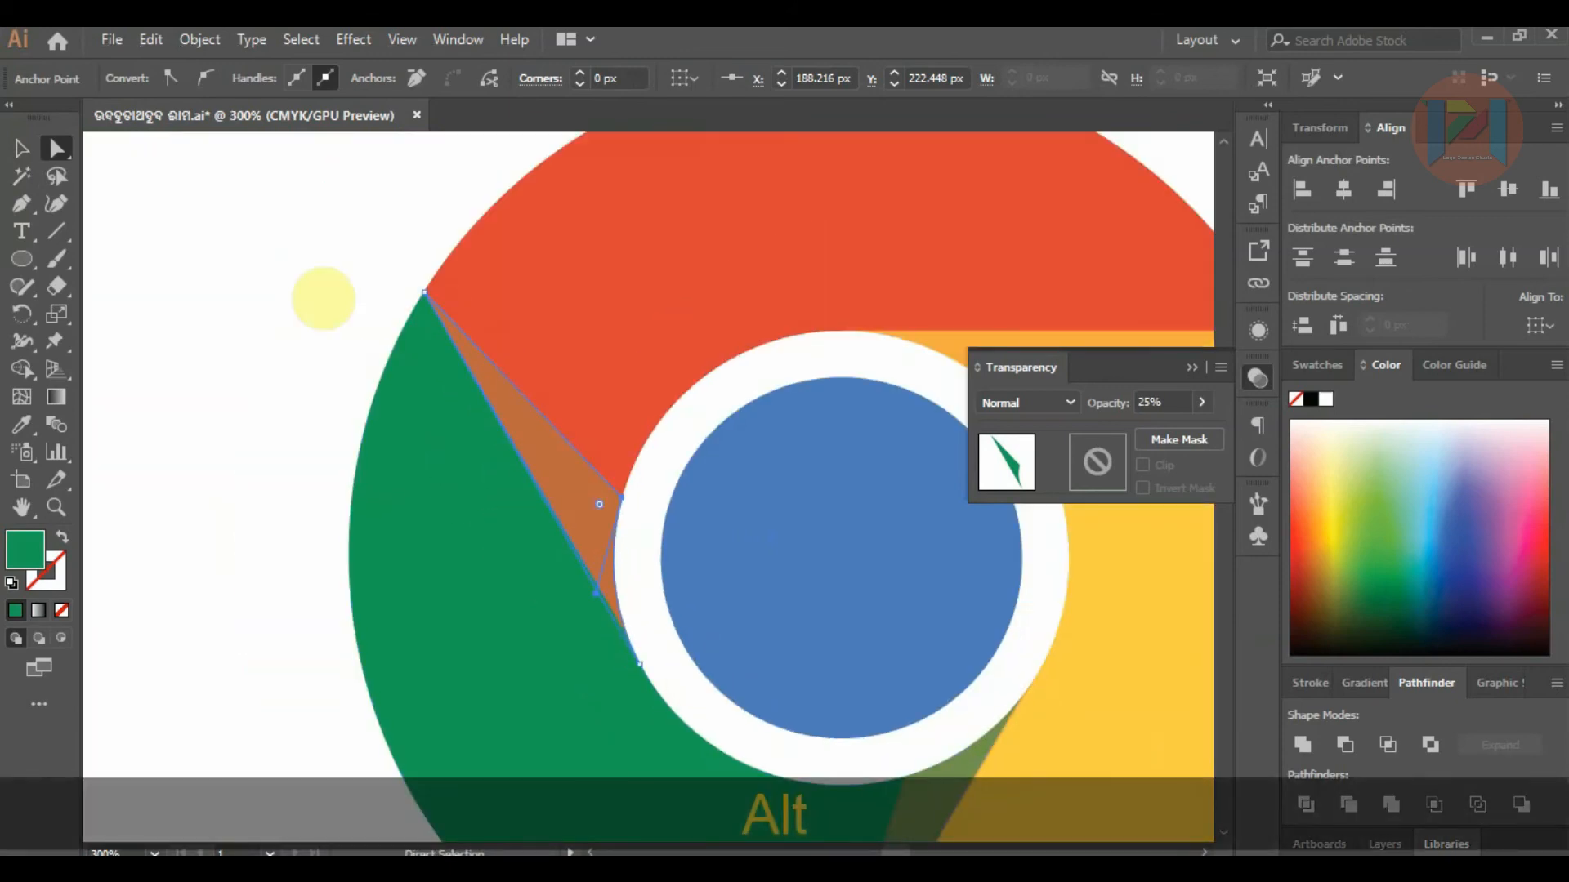
{"action": "left_click", "coordinate": [268, 239]}
Recolour the red–green wedge with the yellow sampled from the yellow segment.
{"action": "scroll", "coordinate": [456, 343], "scroll_direction": "down", "scroll_amount": 2}
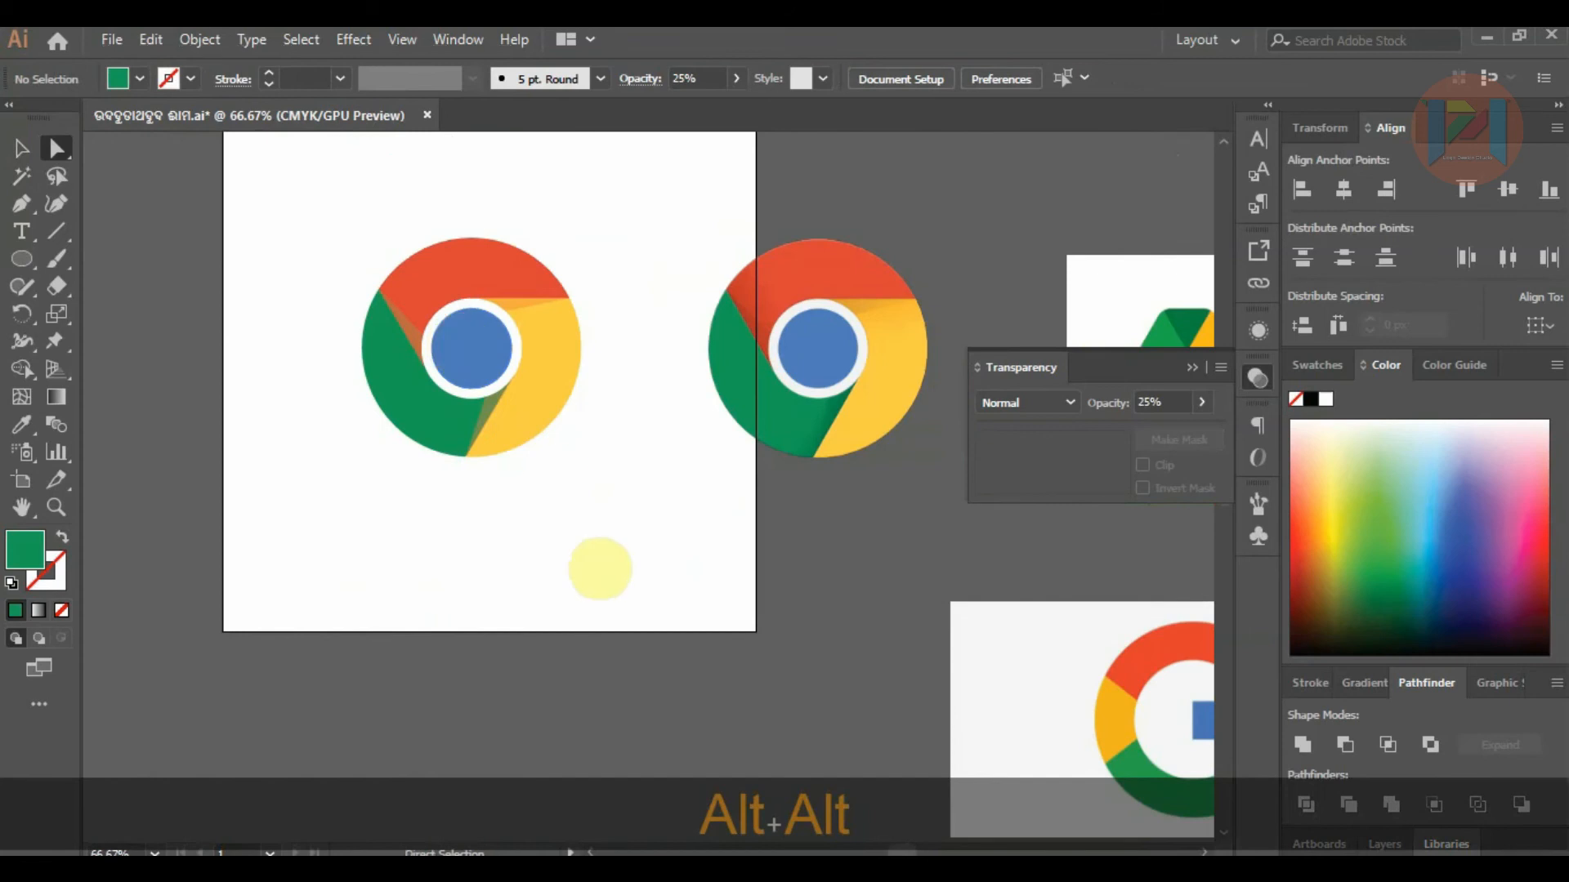
{"action": "scroll", "coordinate": [385, 294], "scroll_direction": "up", "scroll_amount": 2}
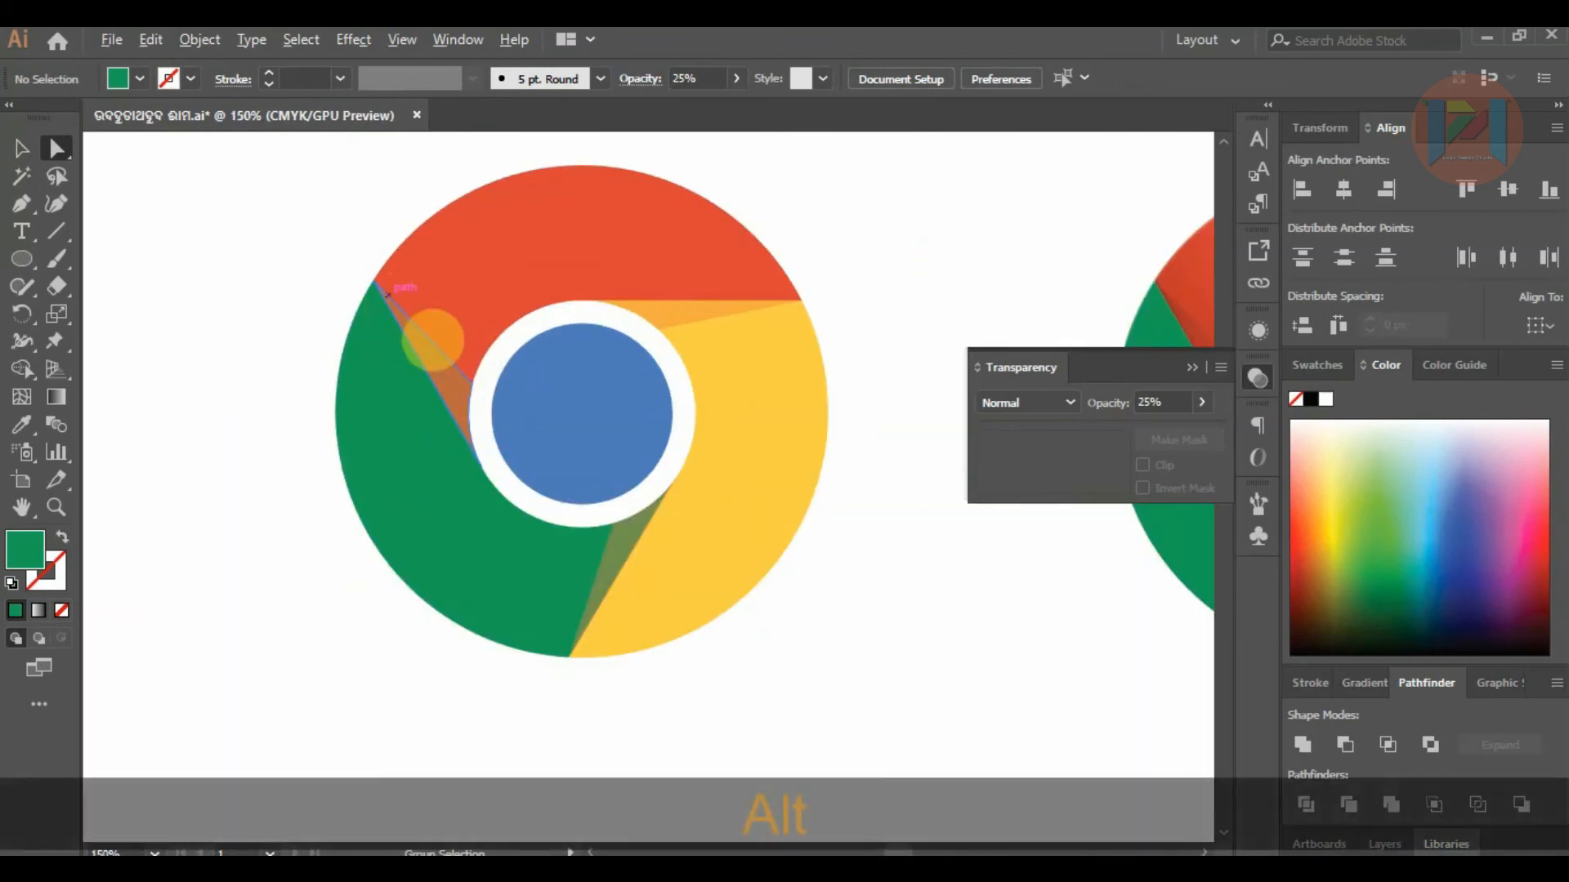
{"action": "left_click", "coordinate": [453, 384]}
{"action": "left_click", "coordinate": [22, 424]}
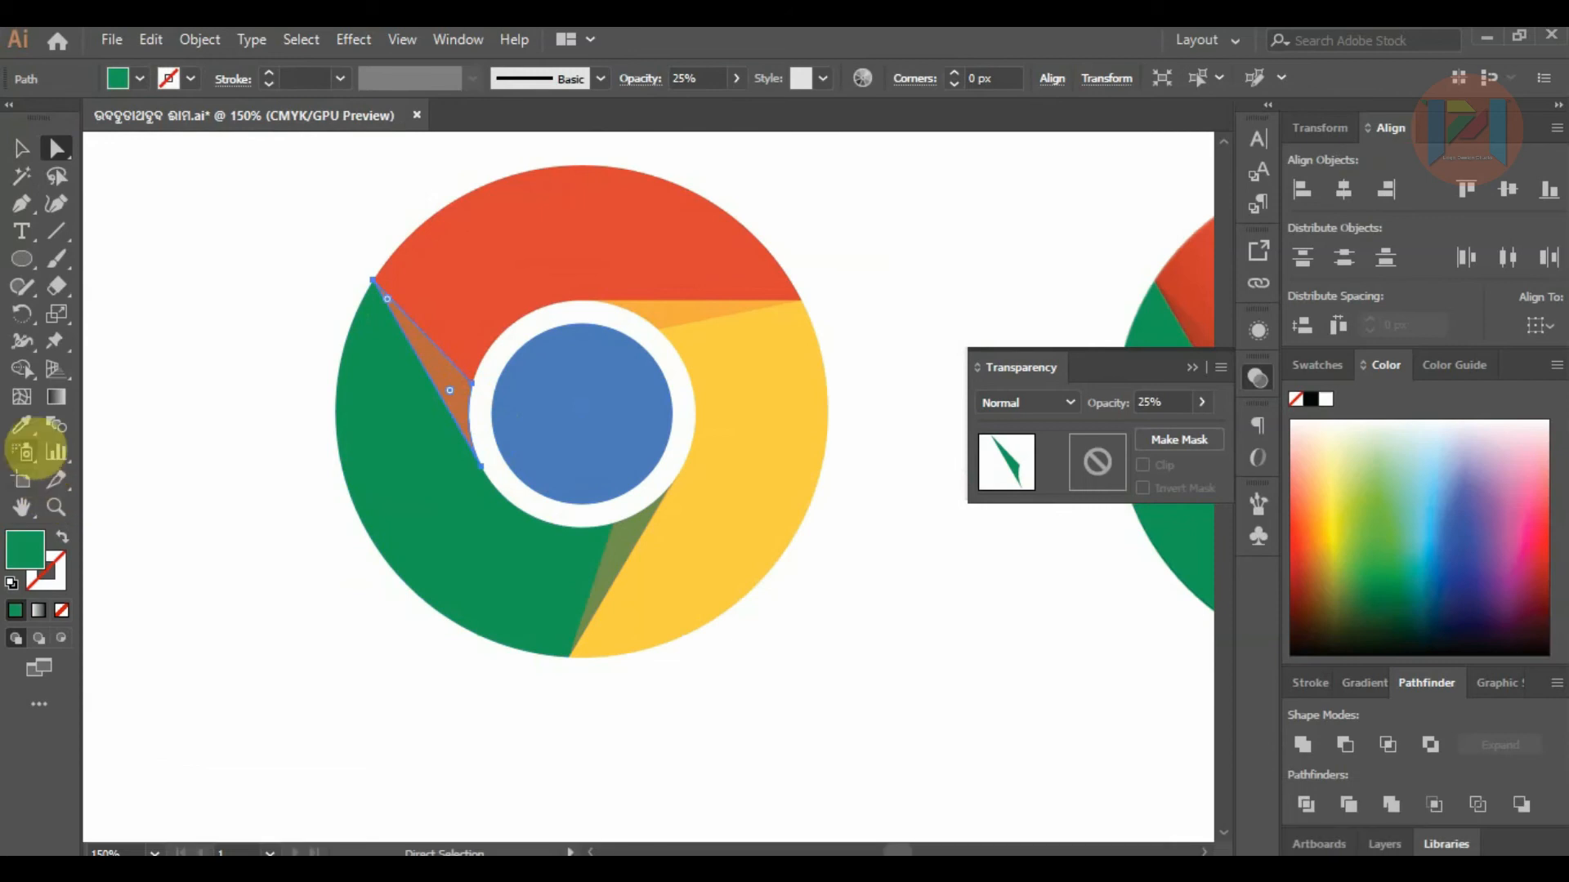
{"action": "left_click", "coordinate": [774, 511]}
{"action": "left_click", "coordinate": [985, 672]}
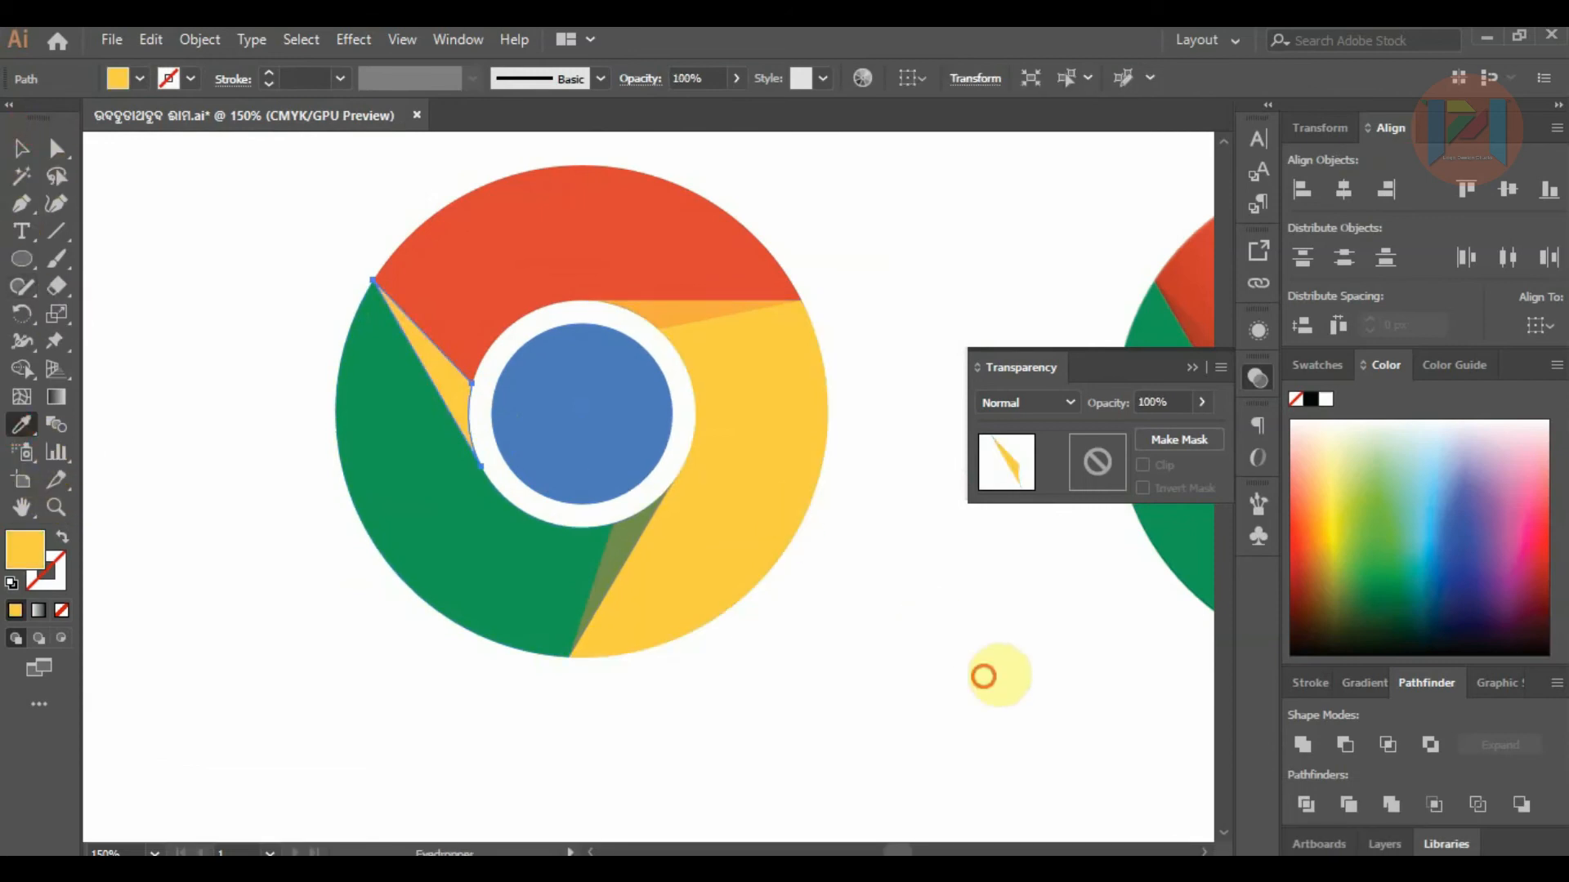
Set the red–green wedge's opacity to 42% and collapse the transparency settings.
{"action": "key", "text": "ctrl+z"}
{"action": "left_click", "coordinate": [22, 148]}
{"action": "left_click", "coordinate": [1200, 401]}
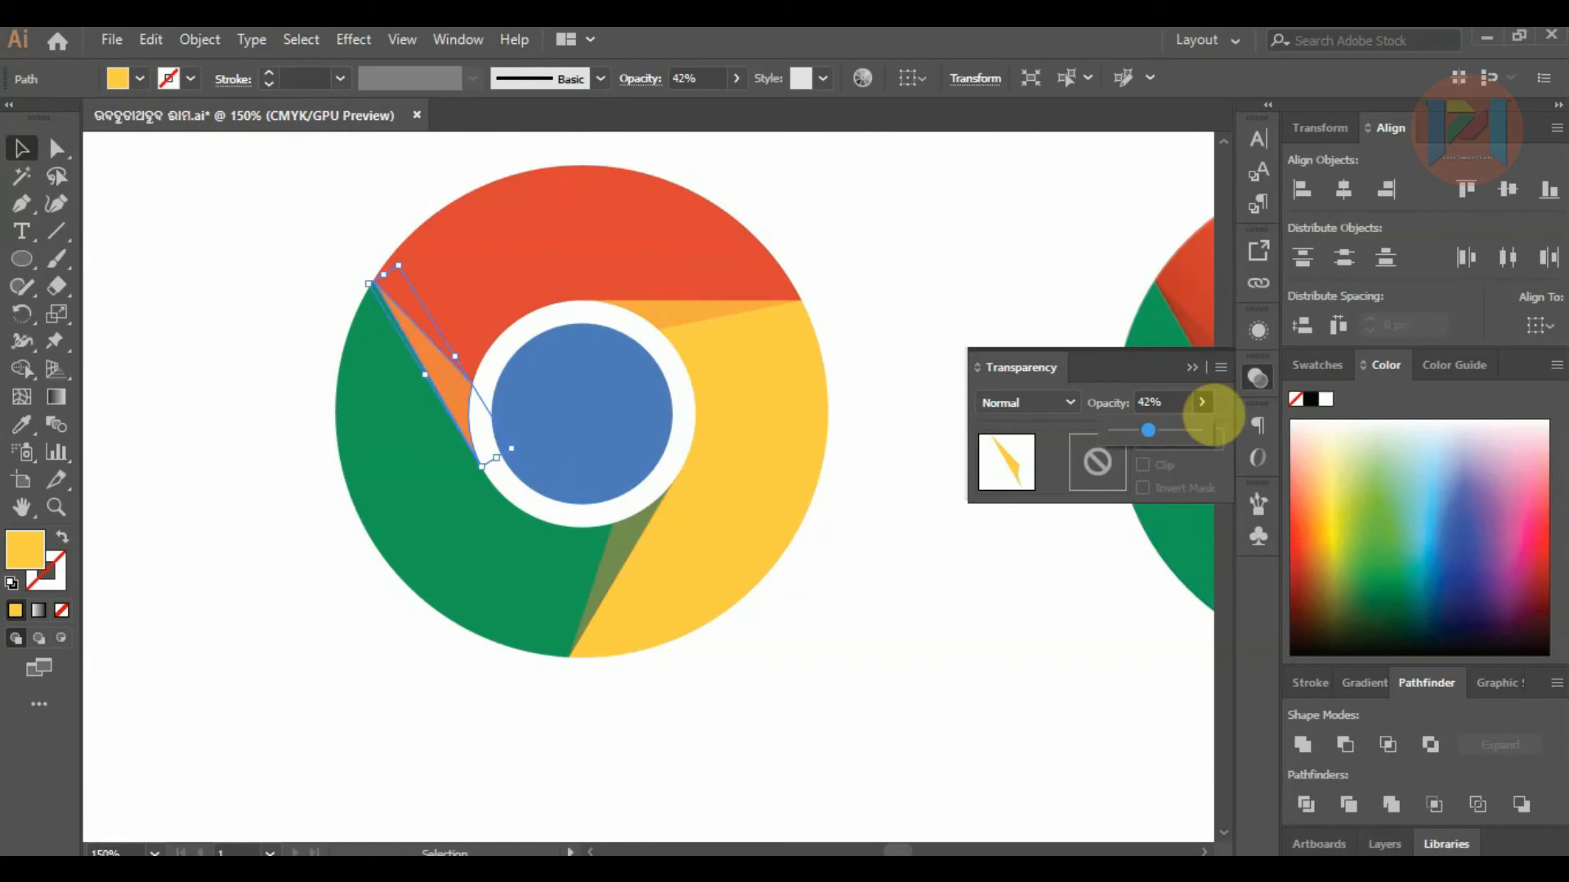
{"action": "left_click", "coordinate": [1191, 368]}
{"action": "left_click", "coordinate": [875, 263]}
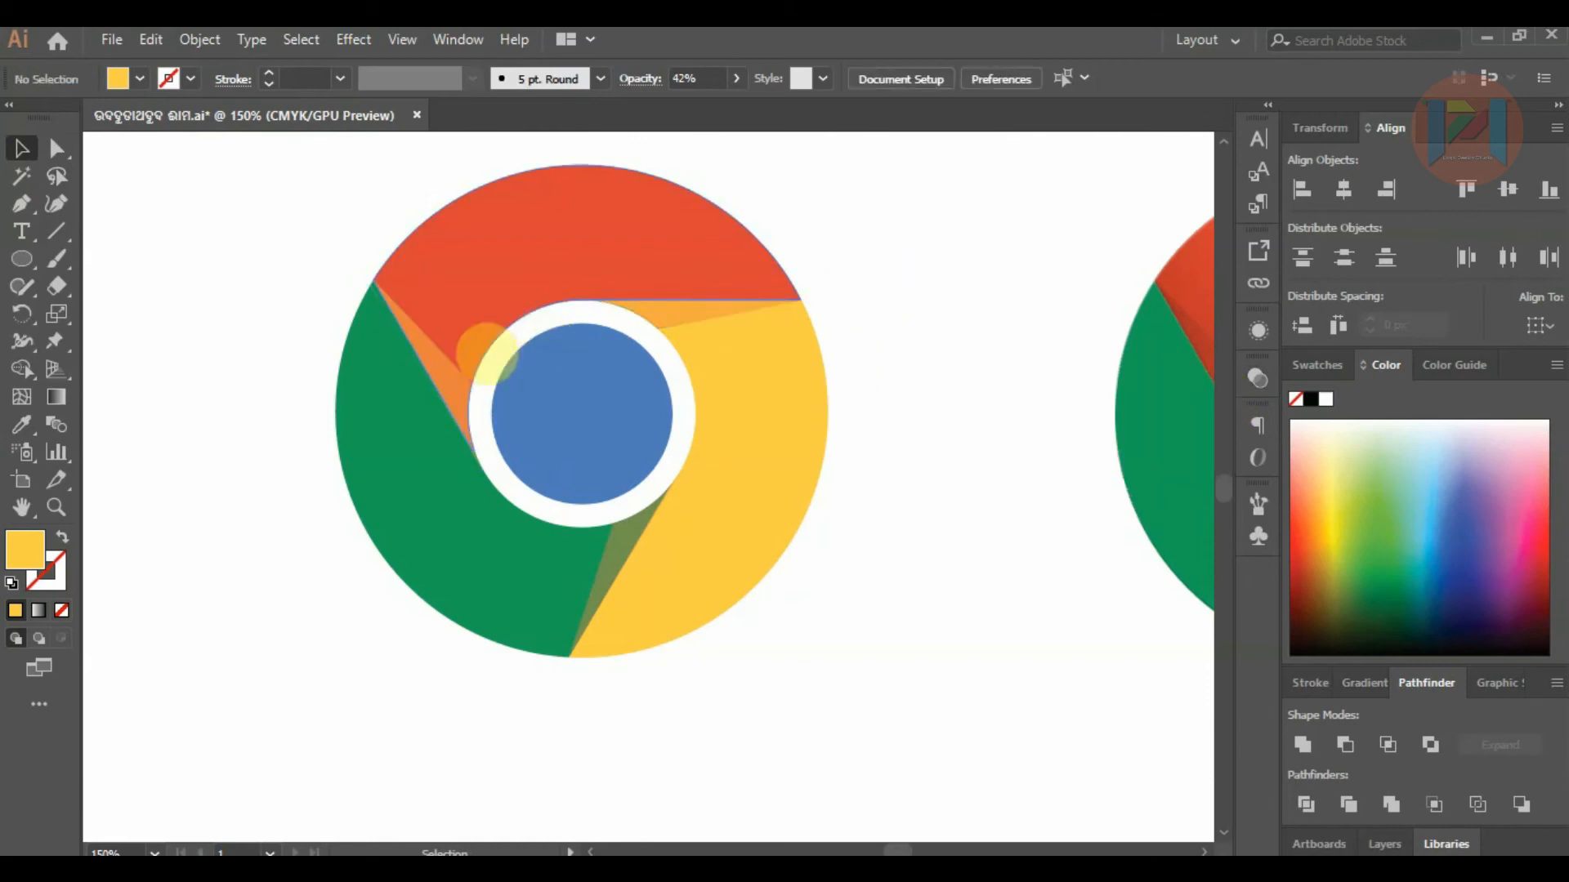
Change the fill of the red–green wedge to black.
{"action": "left_click", "coordinate": [444, 382]}
{"action": "left_click", "coordinate": [1310, 399]}
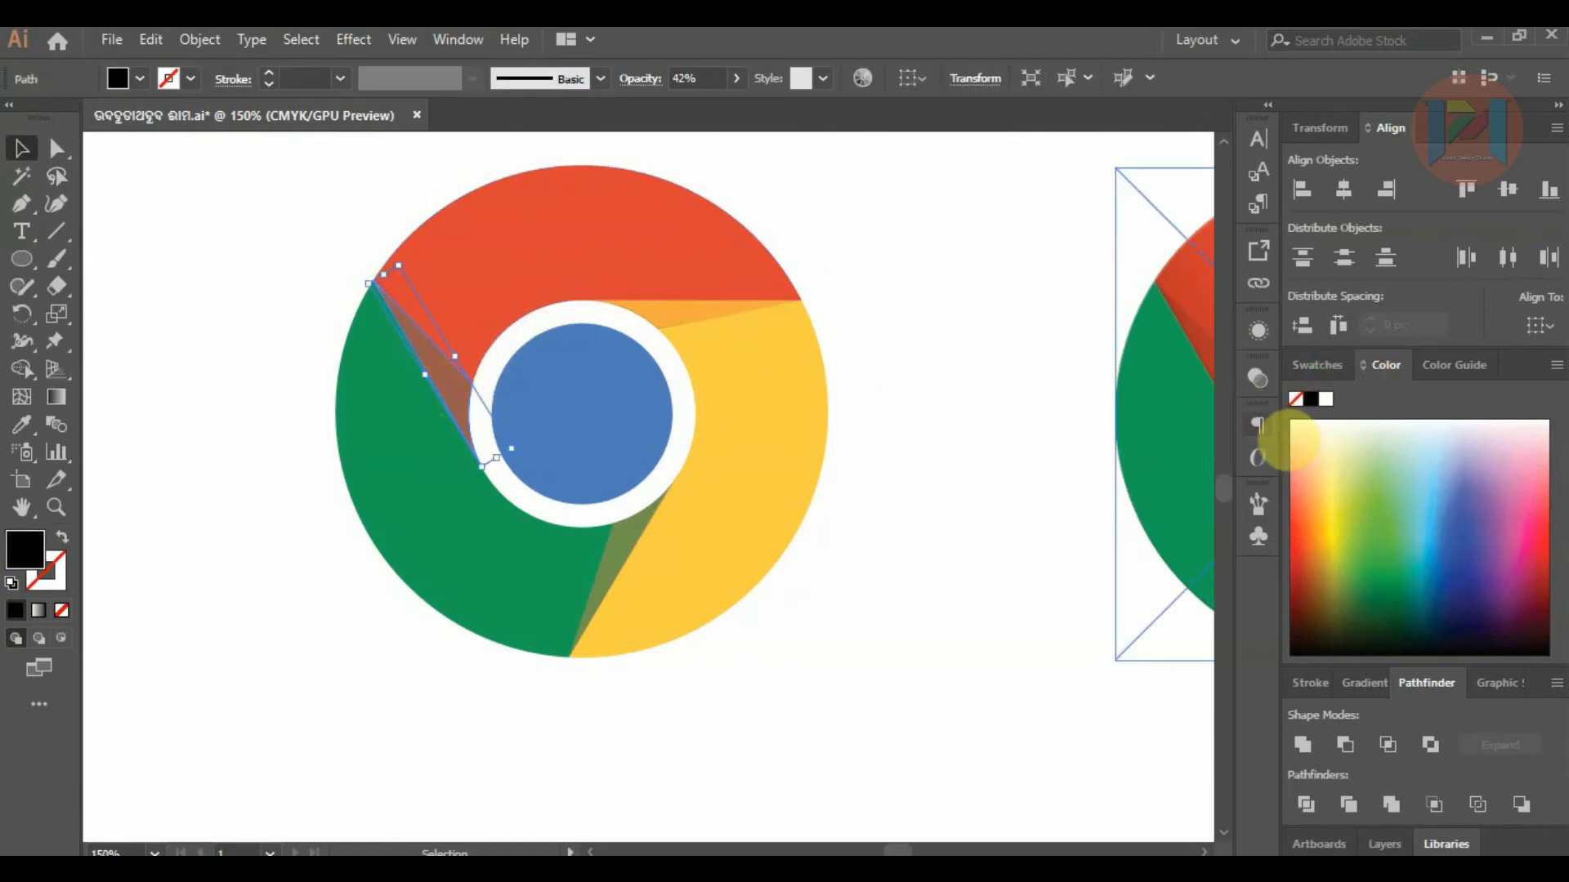
{"action": "left_click", "coordinate": [940, 446]}
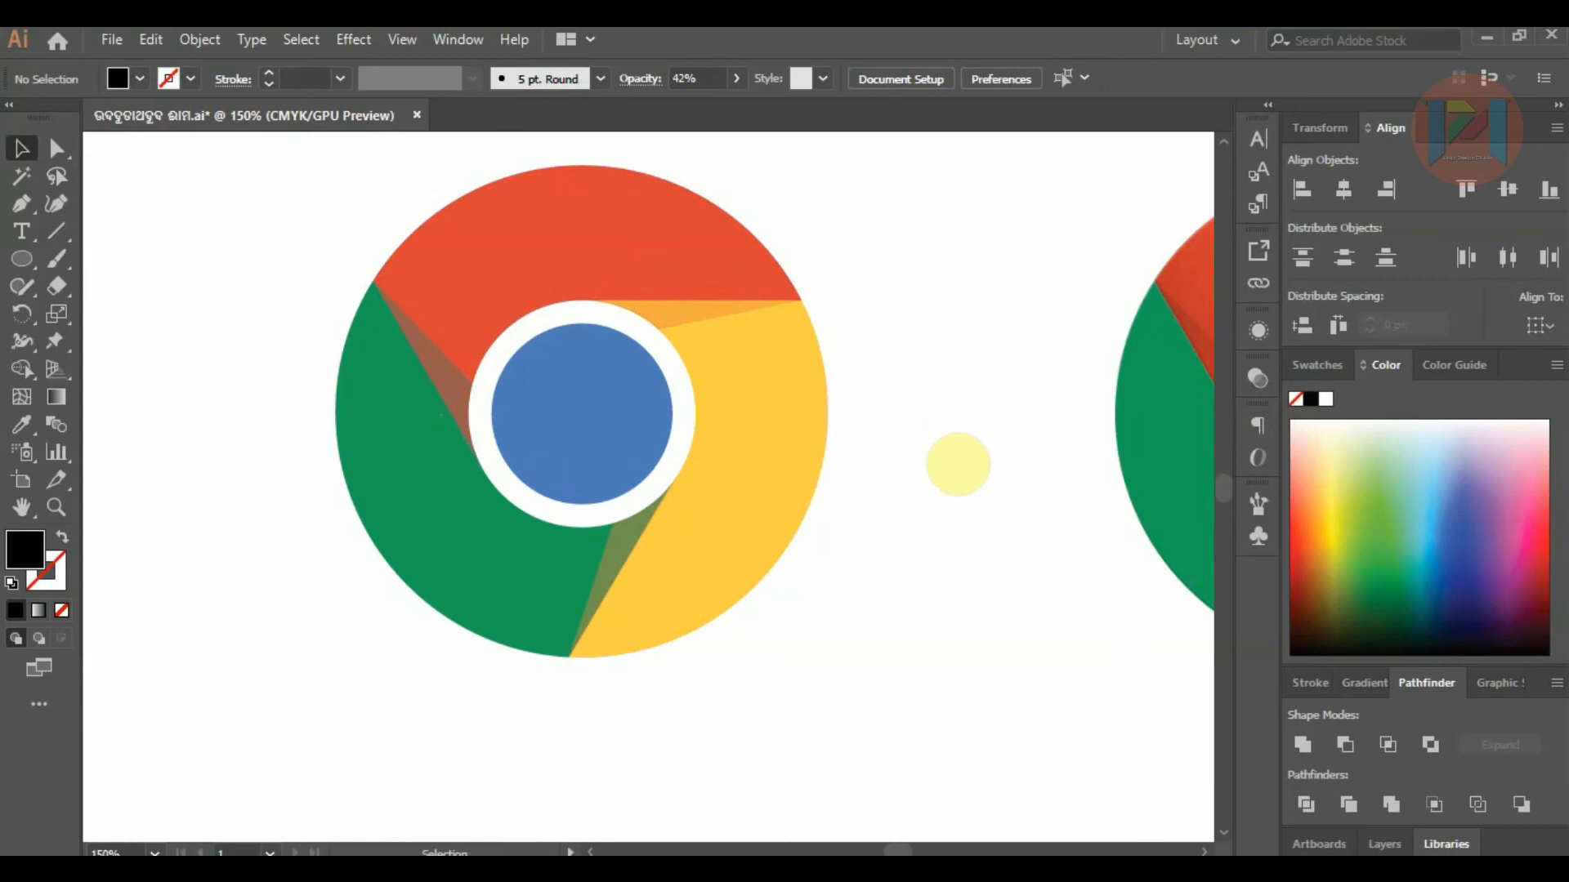
Change the fill of the green–yellow wedge and of the wedge below the red–yellow edge to black.
{"action": "scroll", "coordinate": [627, 431], "scroll_direction": "down", "scroll_amount": 1, "text": "alt"}
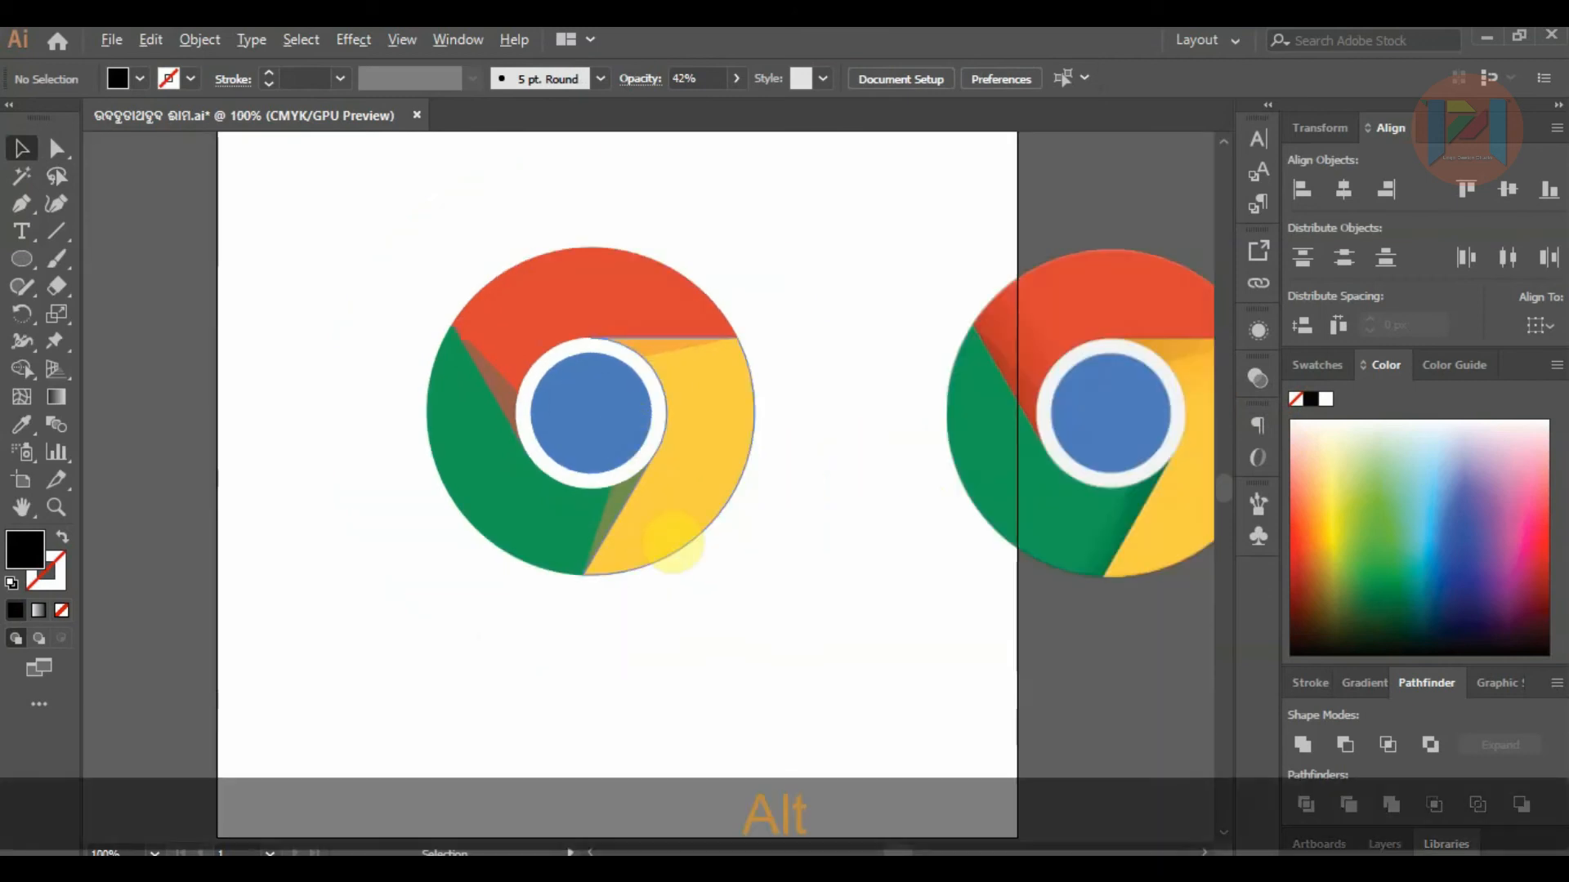
{"action": "scroll", "coordinate": [666, 532], "scroll_direction": "up", "scroll_amount": 1, "text": "alt"}
{"action": "left_click", "coordinate": [595, 509]}
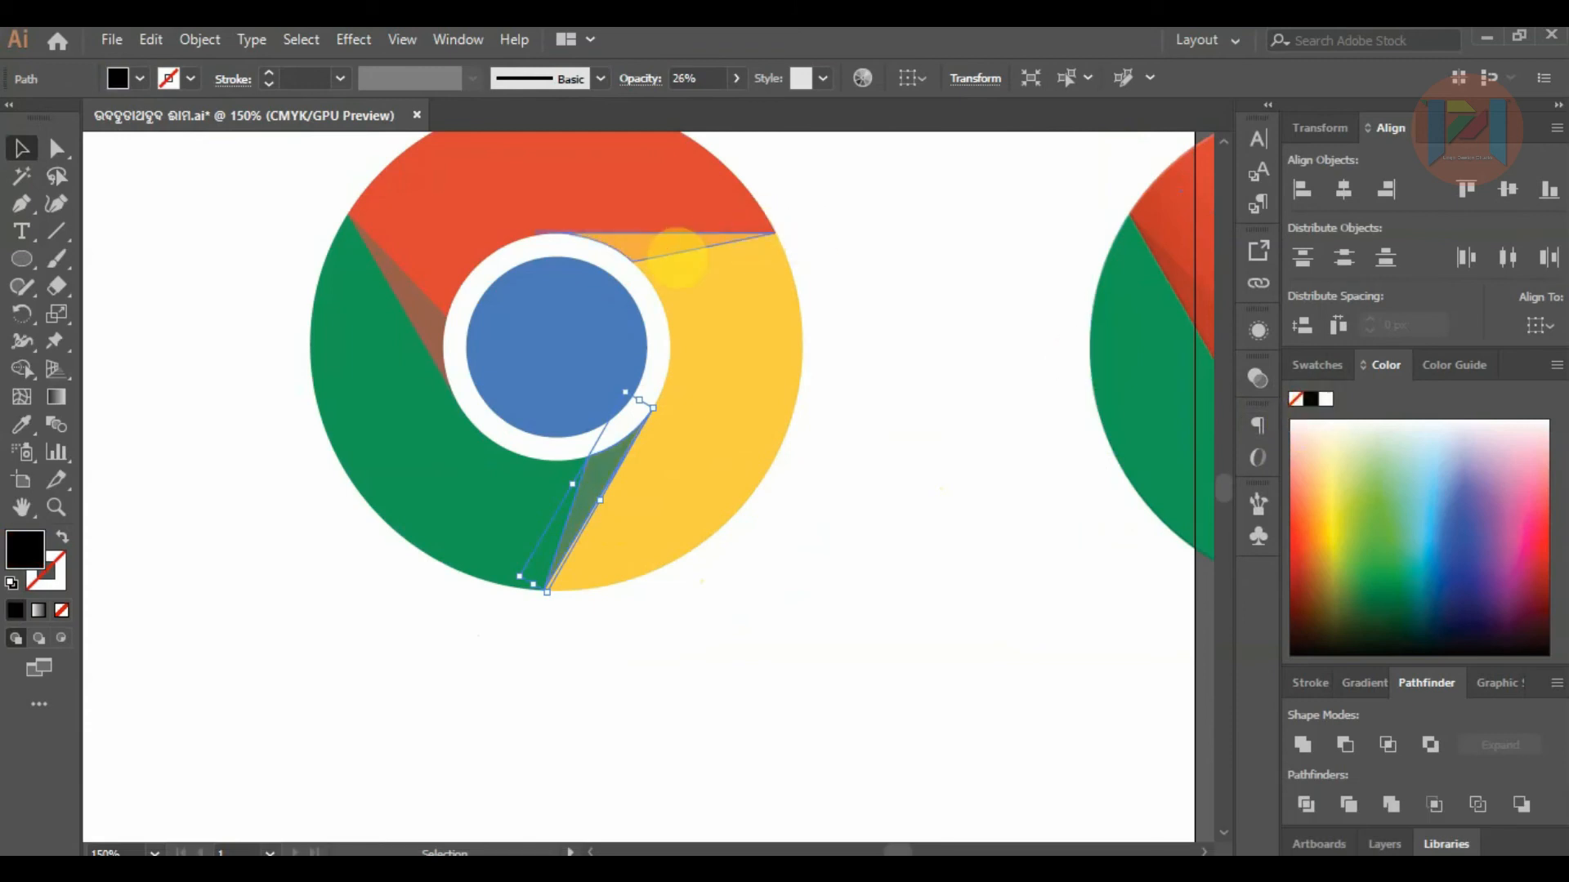
{"action": "left_click", "coordinate": [655, 244]}
{"action": "left_click", "coordinate": [891, 298]}
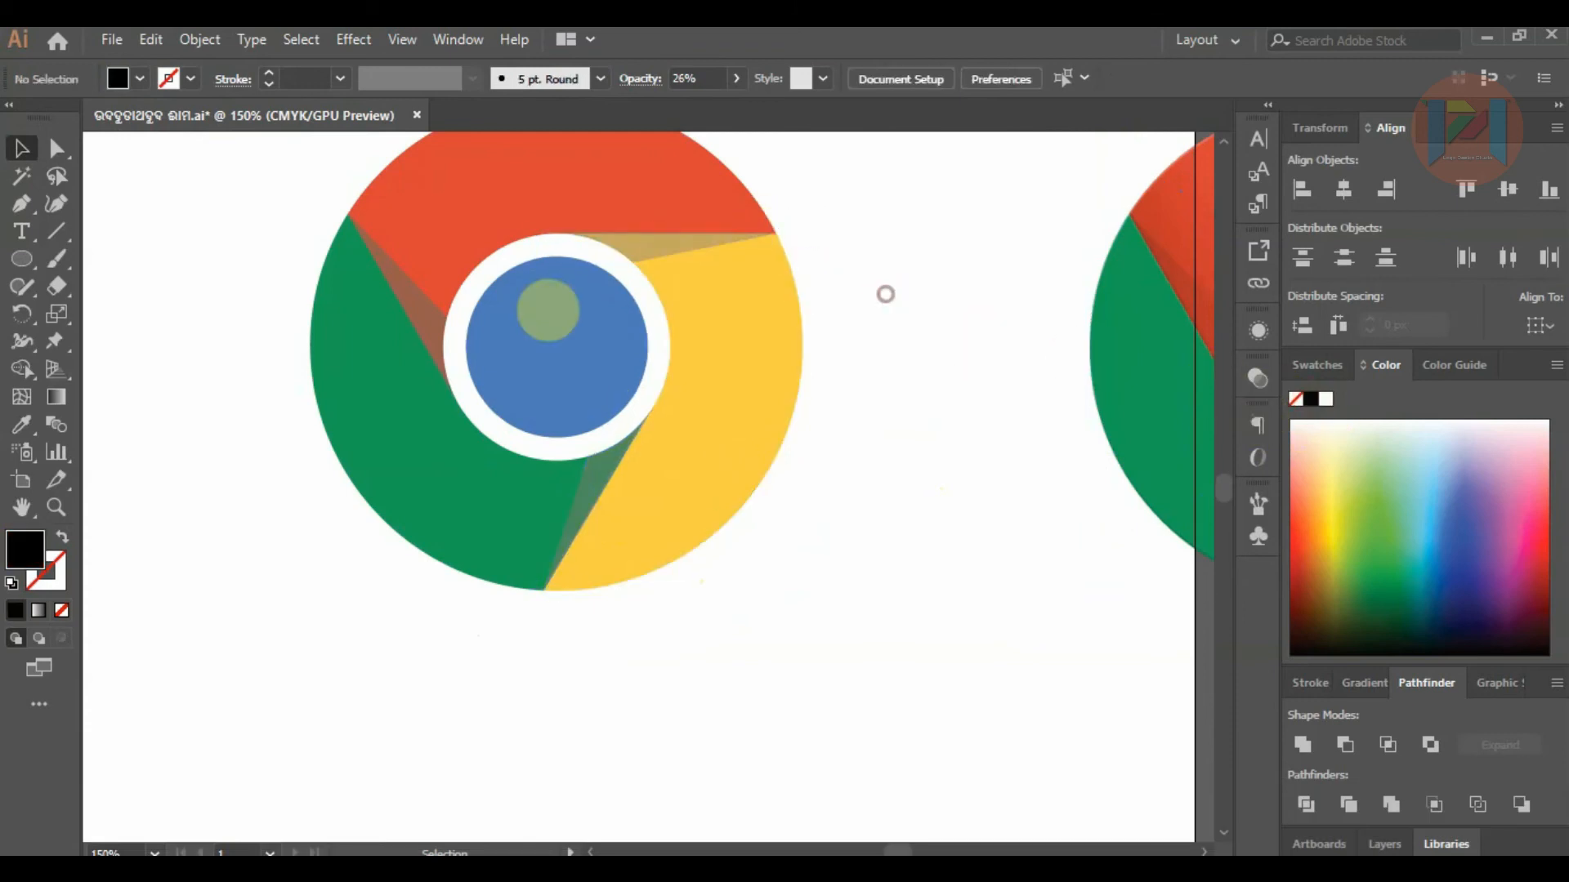
{"action": "scroll", "coordinate": [478, 310], "scroll_direction": "down", "scroll_amount": 2, "text": "alt"}
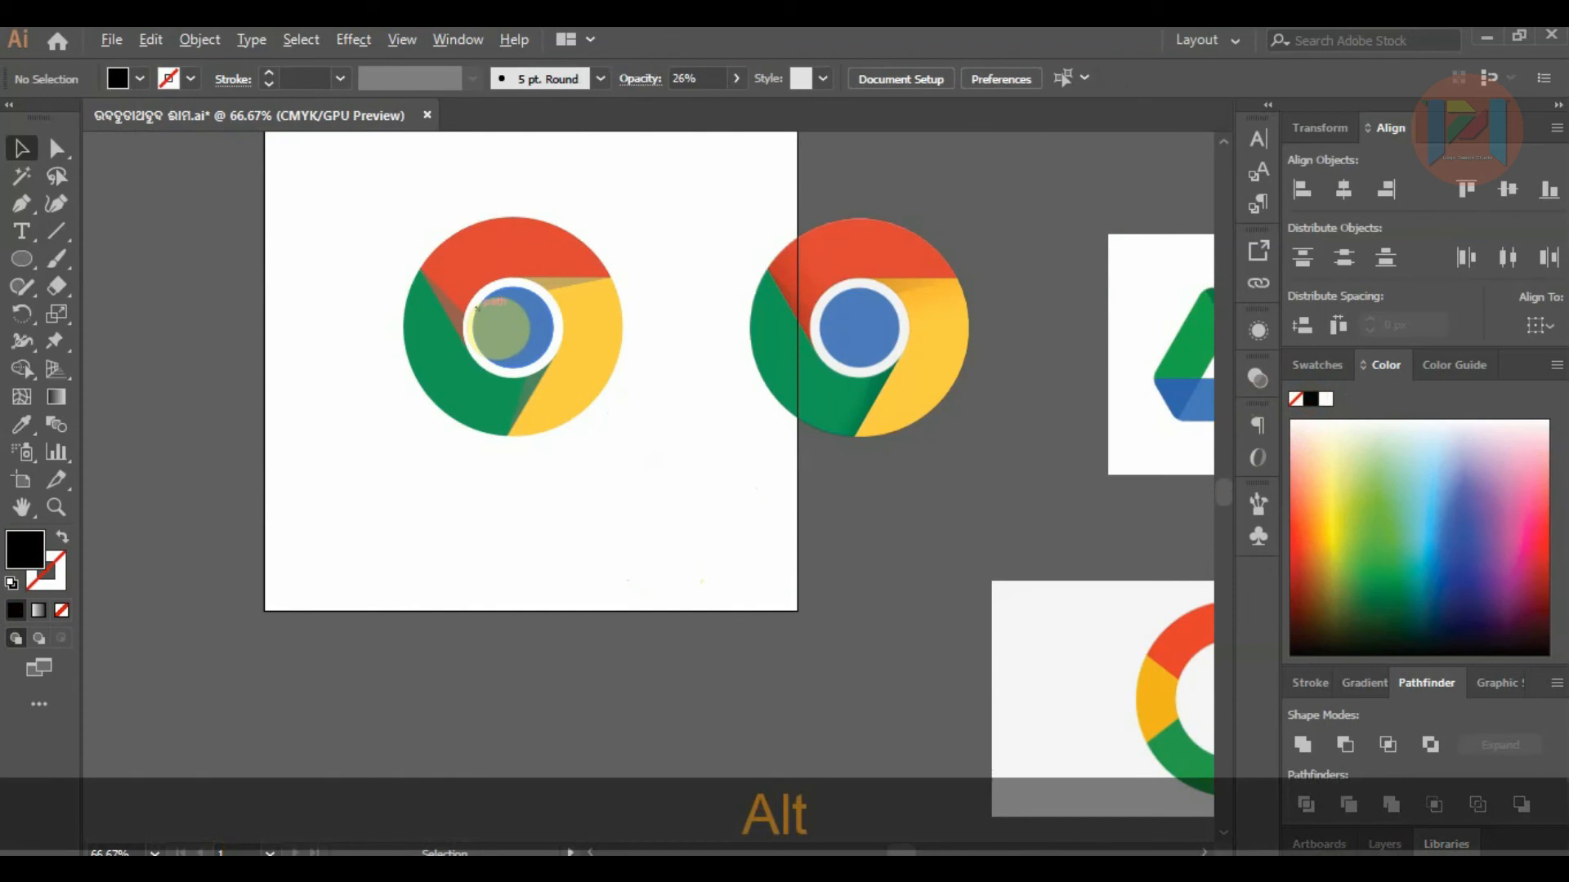
{"action": "scroll", "coordinate": [476, 309], "scroll_direction": "up", "scroll_amount": 1, "text": "alt"}
{"action": "scroll", "coordinate": [499, 328], "scroll_direction": "down", "scroll_amount": 2}
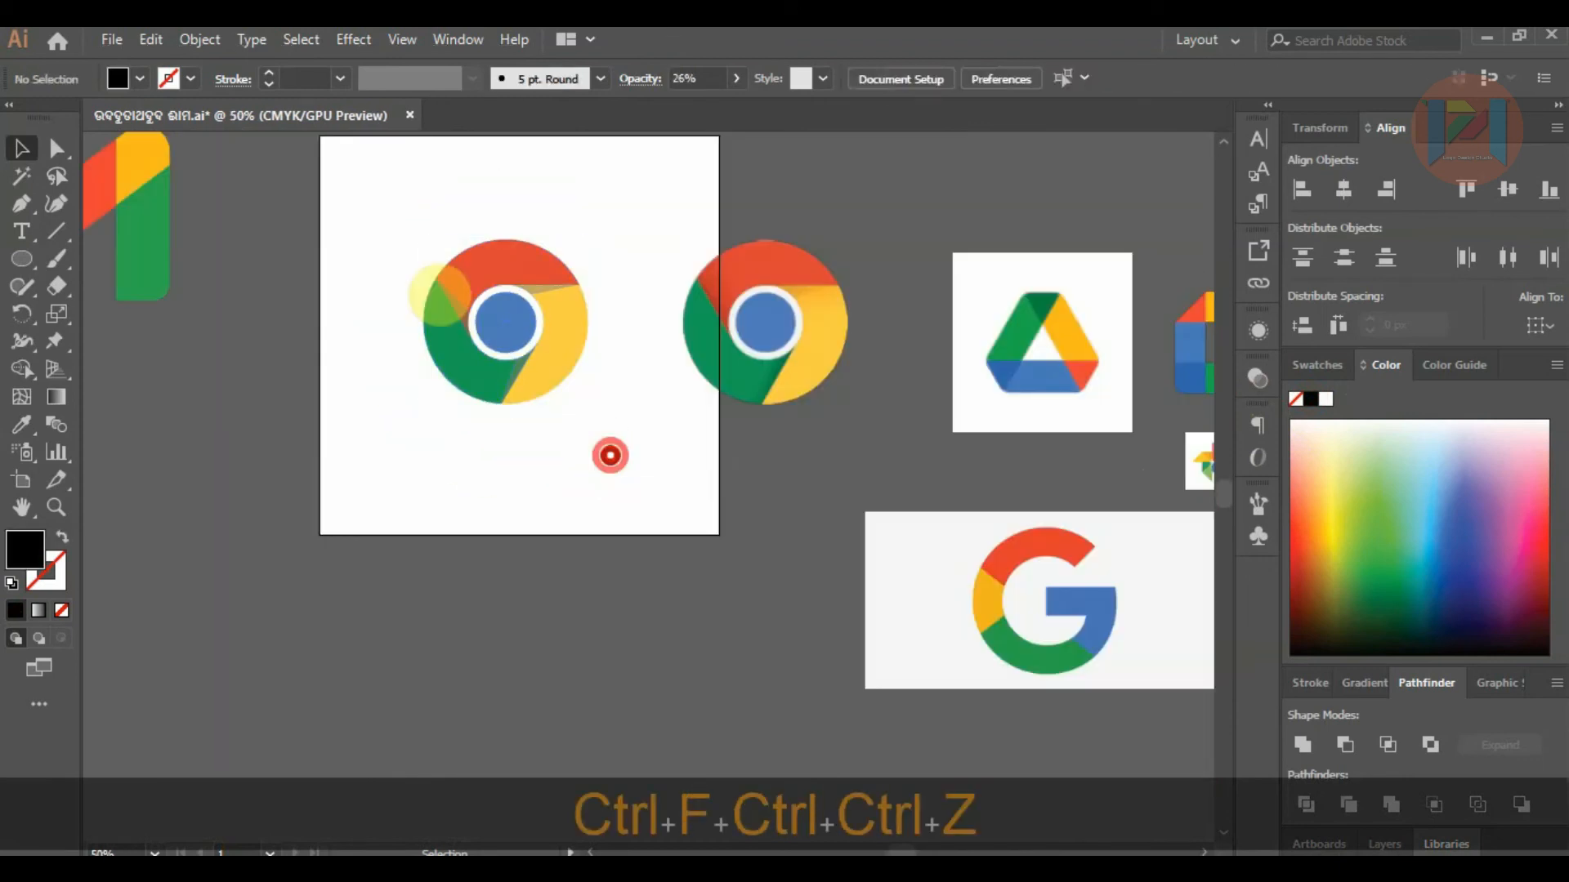
Group the traced Chrome logo pieces, then park the reference and the traced logo off the artboard beneath the Gmail logos.
{"action": "left_click_drag", "start_coordinate": [407, 224], "coordinate": [621, 437]}
{"action": "key", "text": "ctrl+g"}
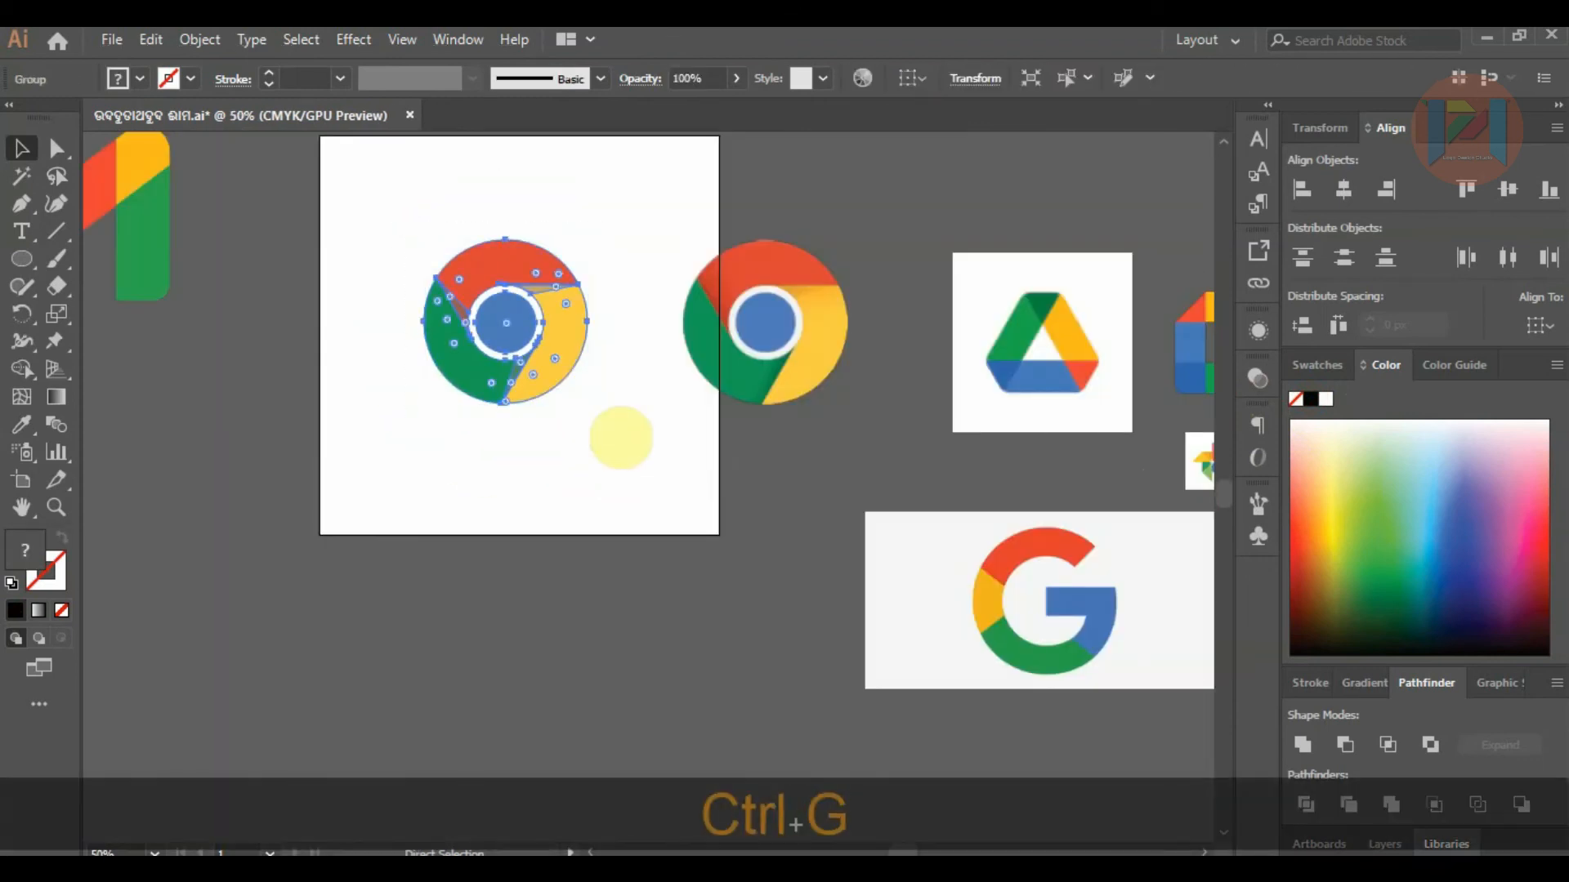
{"action": "scroll", "coordinate": [891, 403], "scroll_direction": "down", "scroll_amount": 1, "text": "alt"}
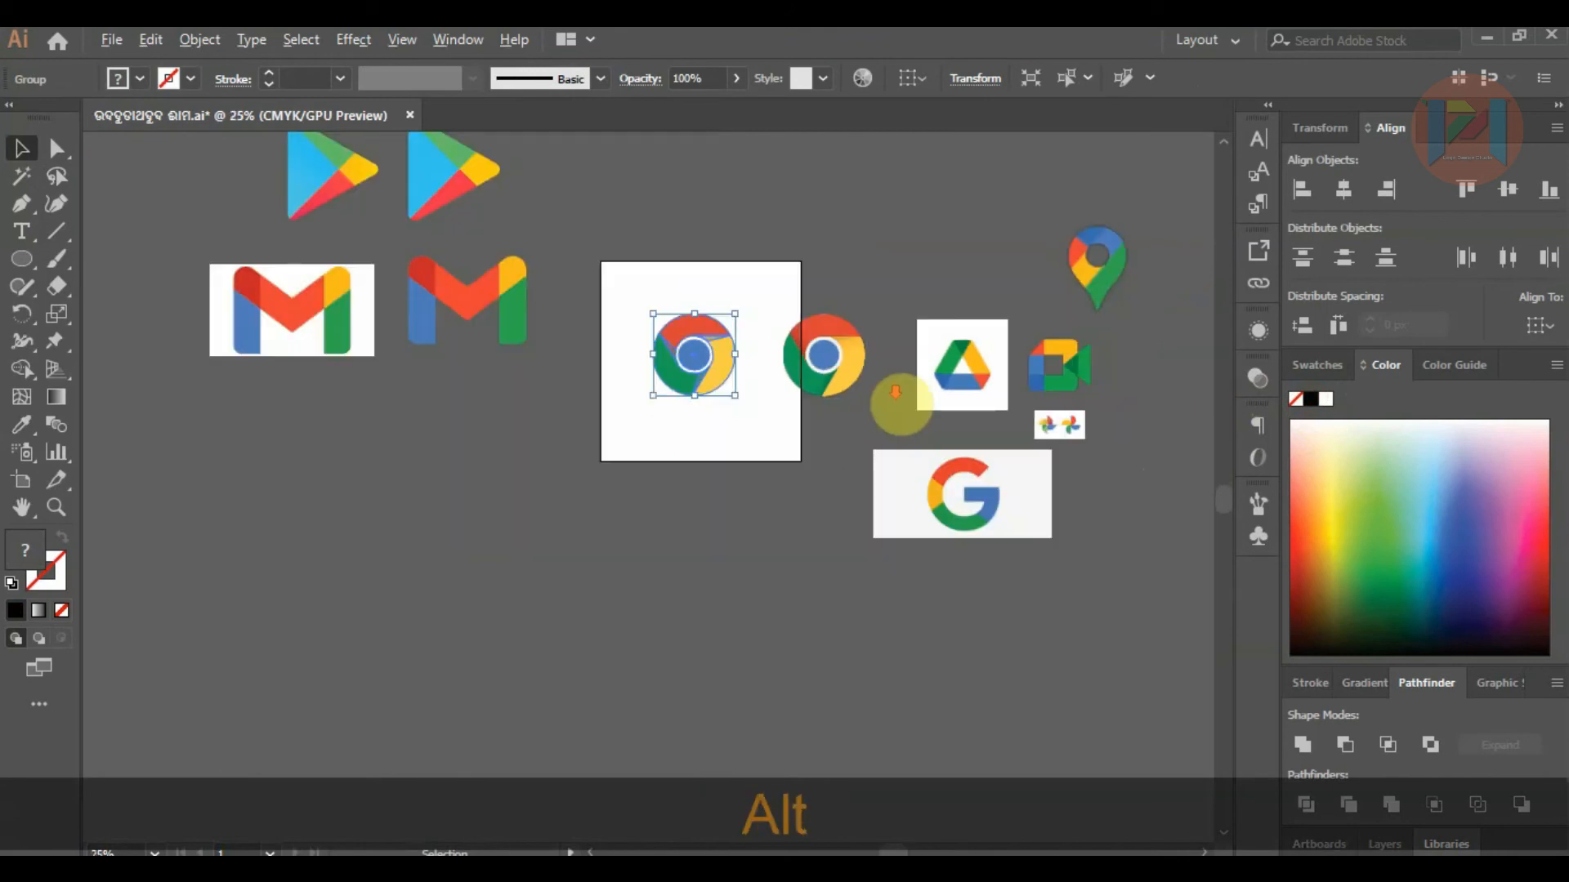
{"action": "left_click_drag", "start_coordinate": [731, 382], "coordinate": [358, 448]}
{"action": "left_click_drag", "start_coordinate": [740, 408], "coordinate": [491, 455]}
{"action": "left_click", "coordinate": [531, 499]}
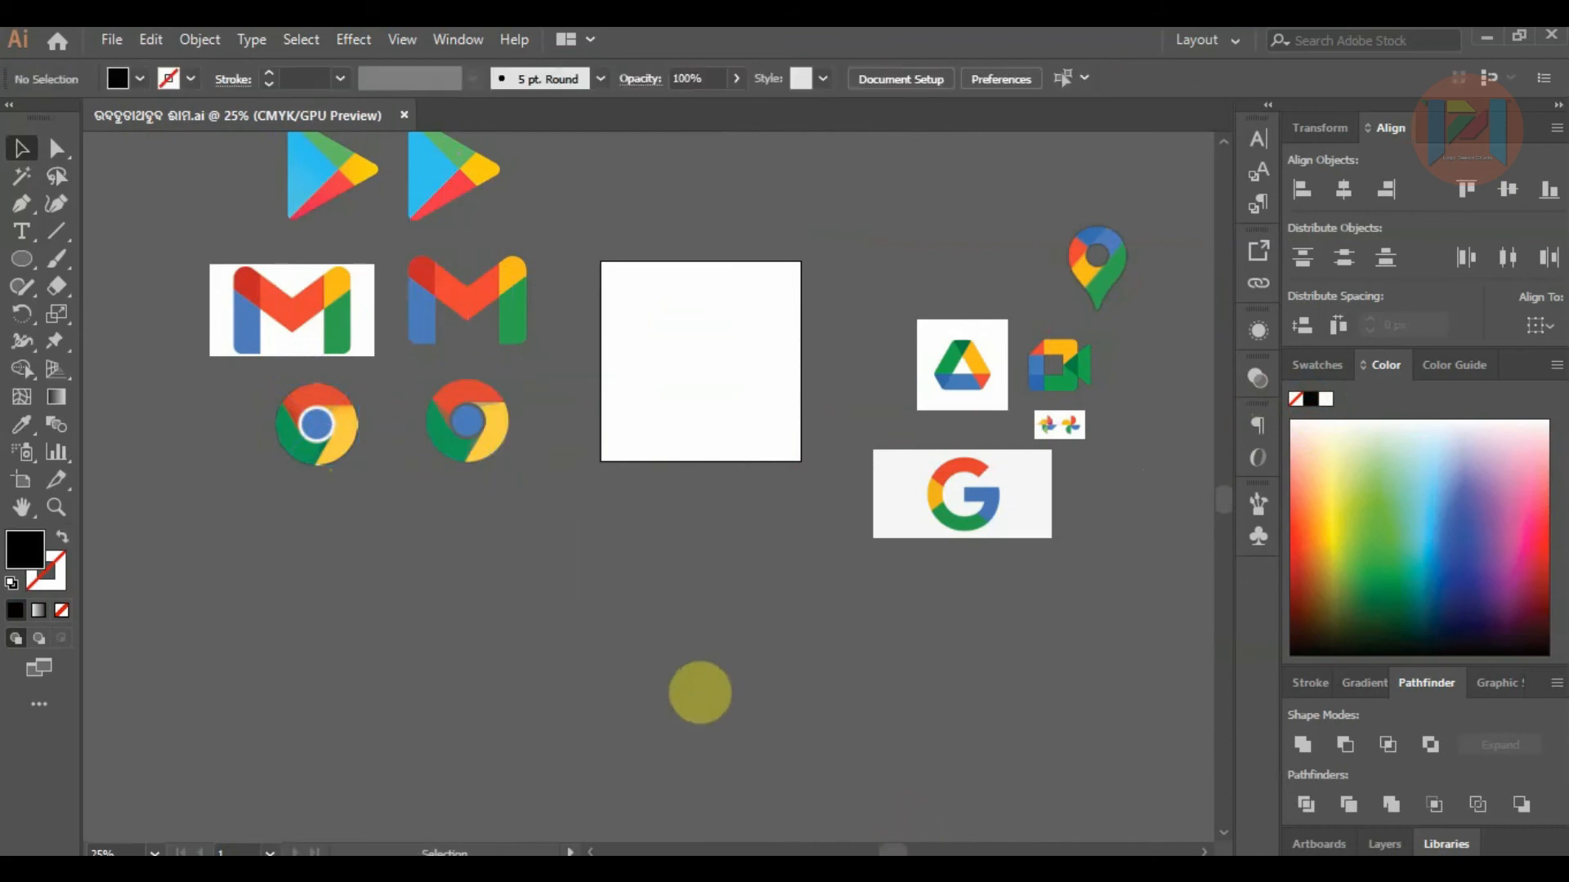
Move the Google Drive reference image onto the artboard and enlarge it proportionally from its centre.
{"action": "scroll", "coordinate": [1037, 265], "scroll_direction": "up", "scroll_amount": 2}
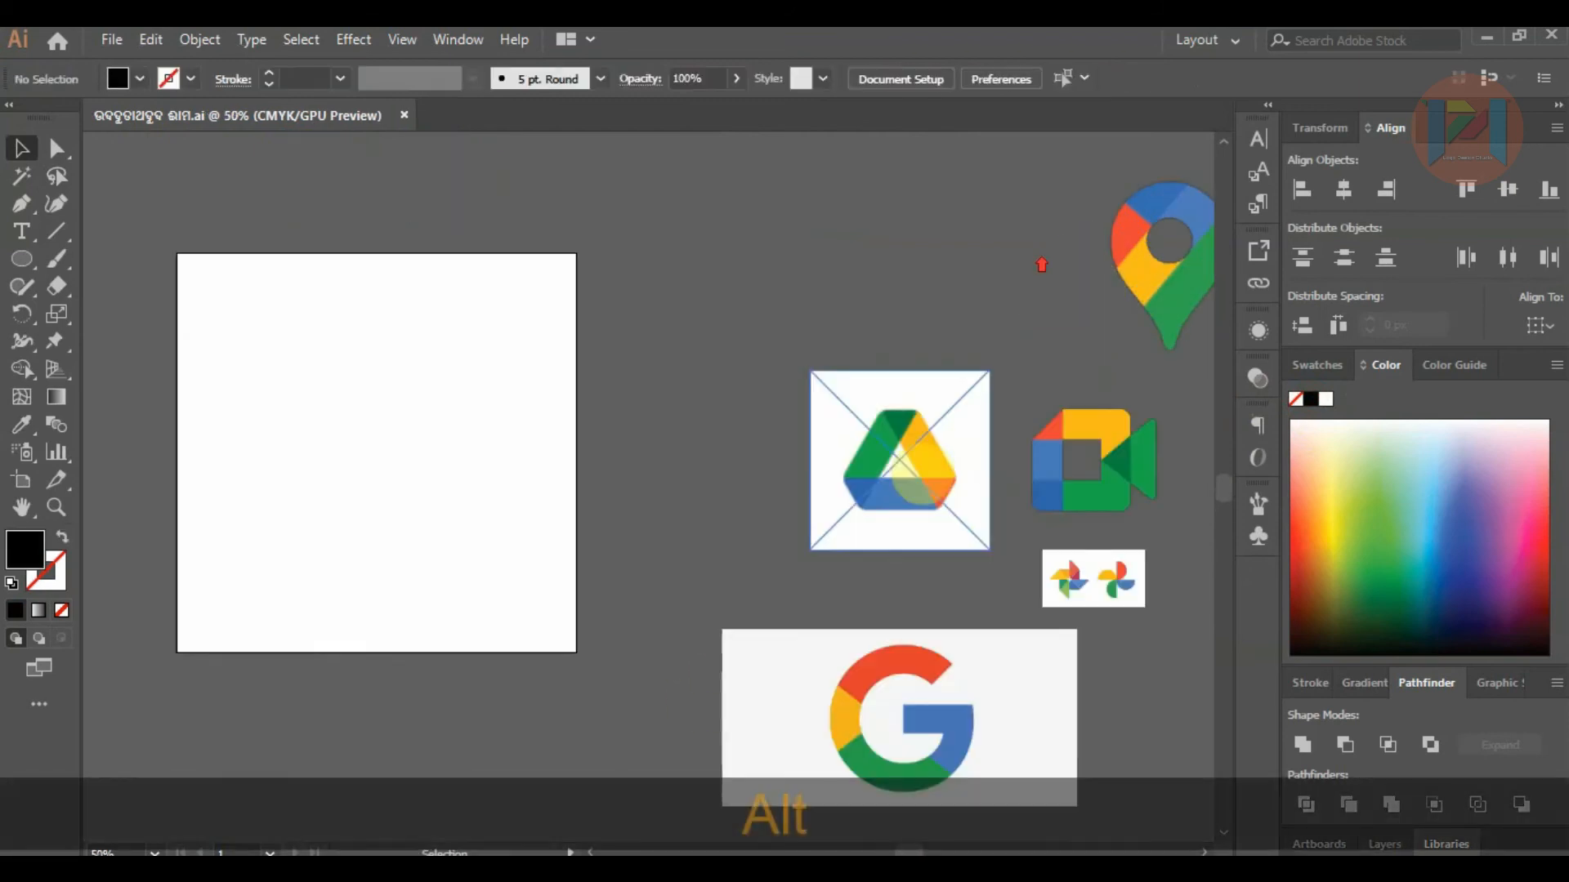
{"action": "scroll", "coordinate": [922, 463], "scroll_direction": "down", "scroll_amount": 1}
{"action": "left_click_drag", "start_coordinate": [897, 454], "coordinate": [546, 452]}
{"action": "scroll", "coordinate": [564, 454], "scroll_direction": "up", "scroll_amount": 2}
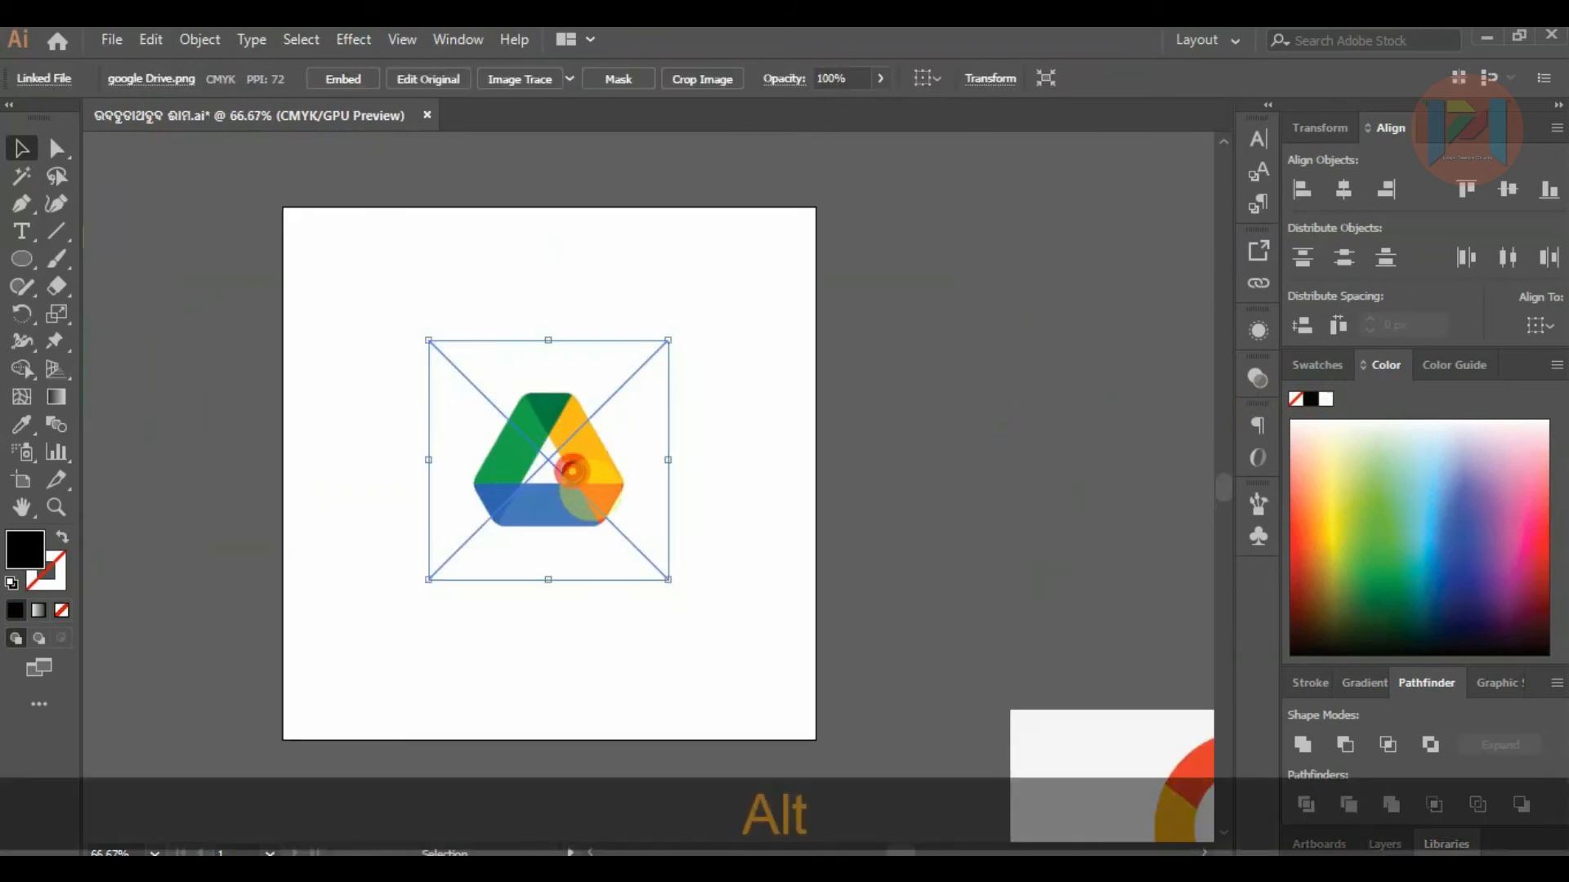
{"action": "left_click_drag", "start_coordinate": [668, 580], "coordinate": [752, 649]}
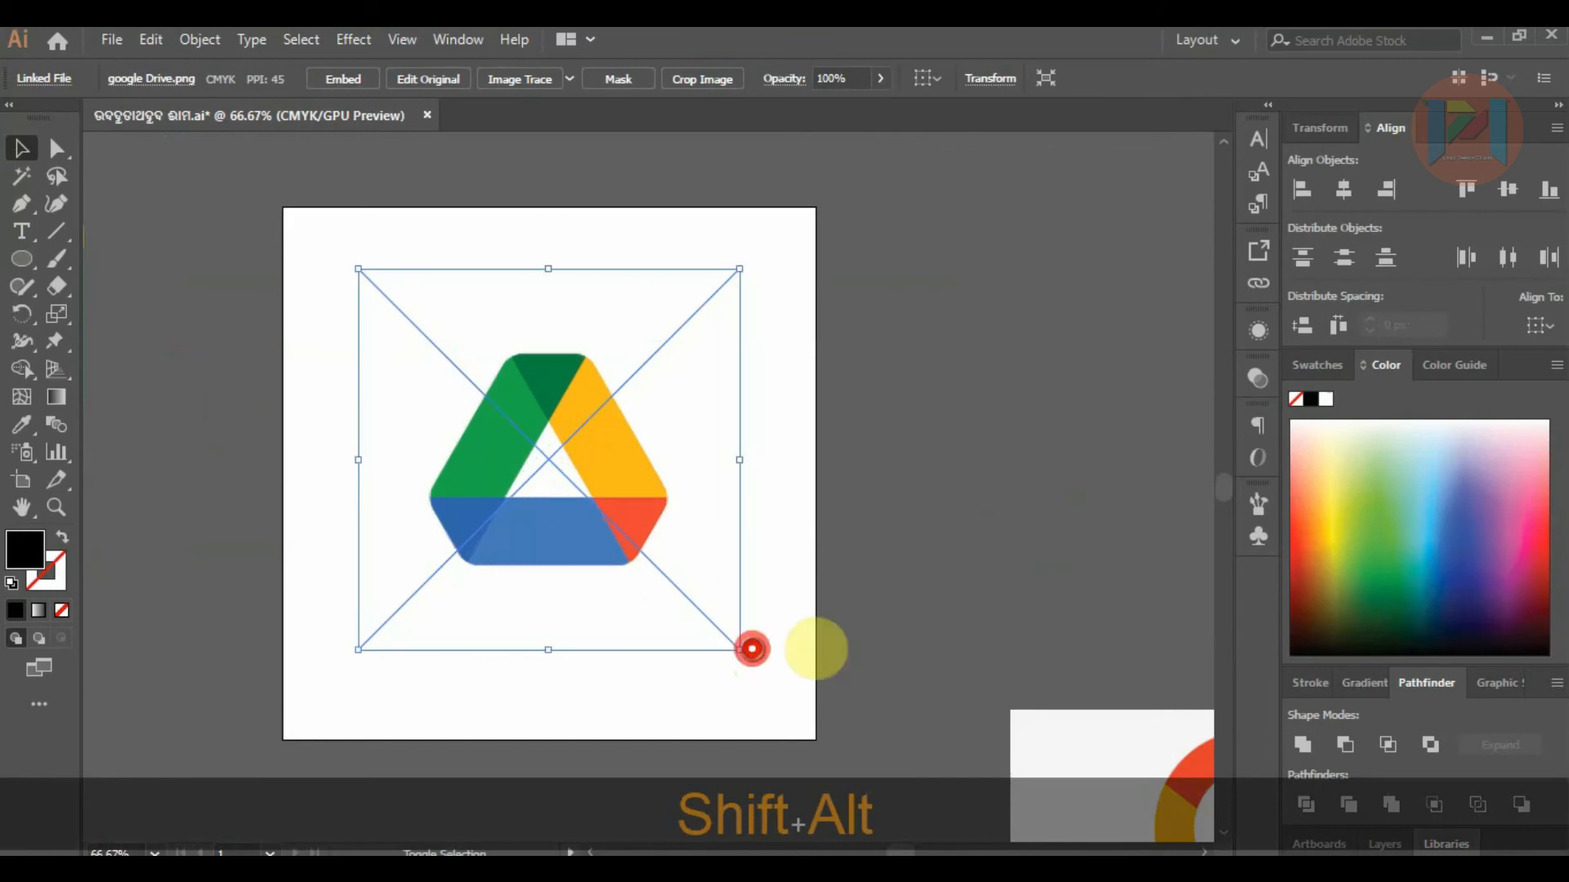
{"action": "left_click", "coordinate": [1022, 562]}
{"action": "scroll", "coordinate": [949, 553], "scroll_direction": "up", "scroll_amount": 1}
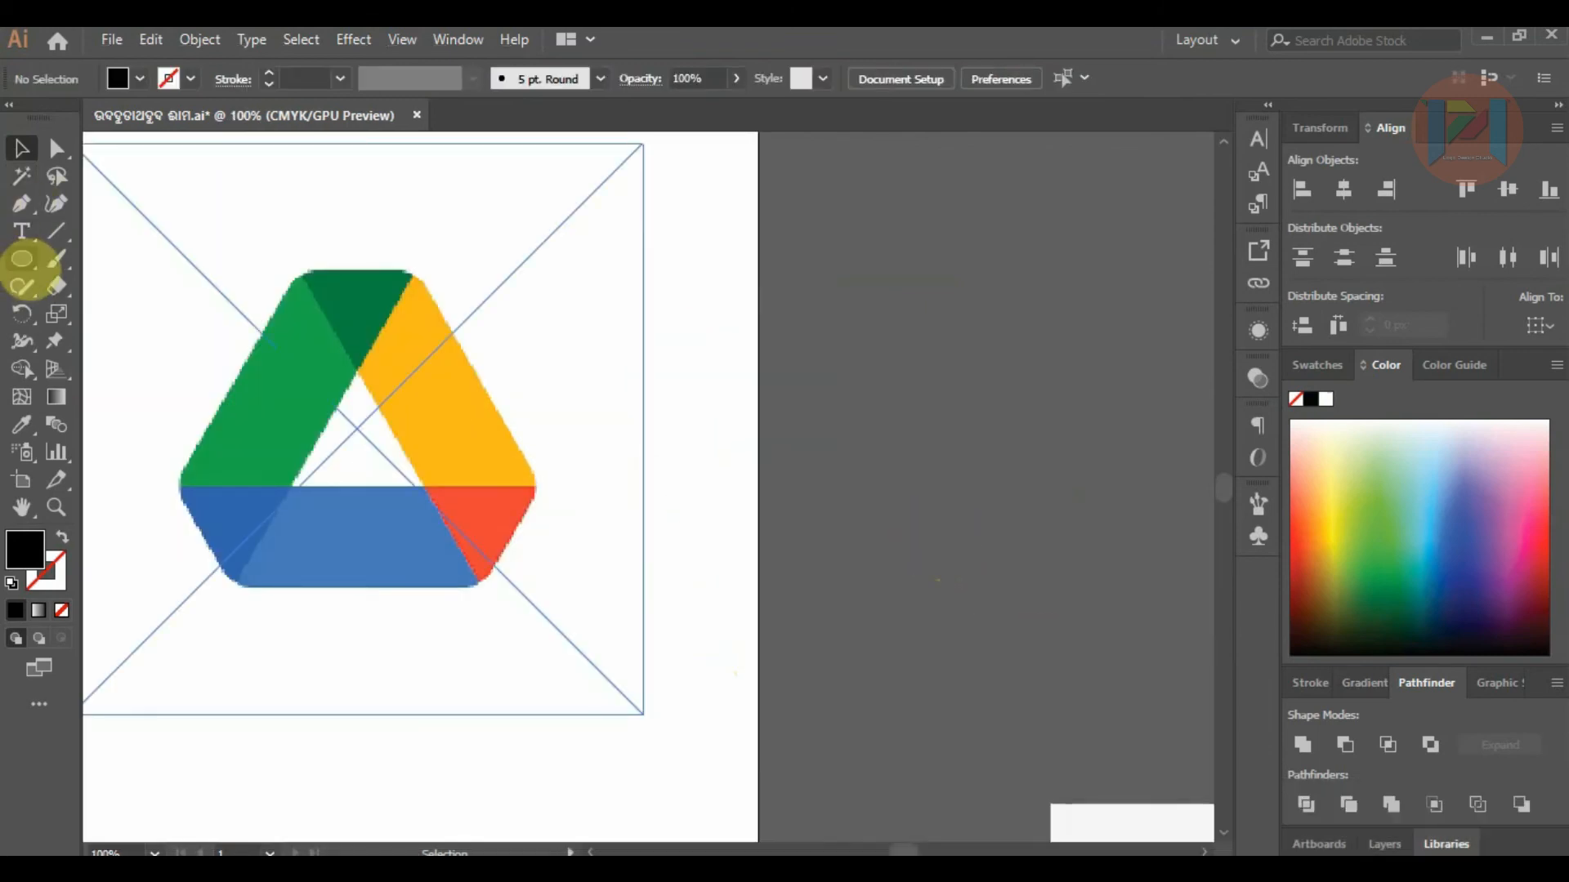
Draw a black rectangle covering the Drive logo's blue and red base band and set its opacity to 47%.
{"action": "left_click", "coordinate": [22, 259]}
{"action": "left_click", "coordinate": [106, 259]}
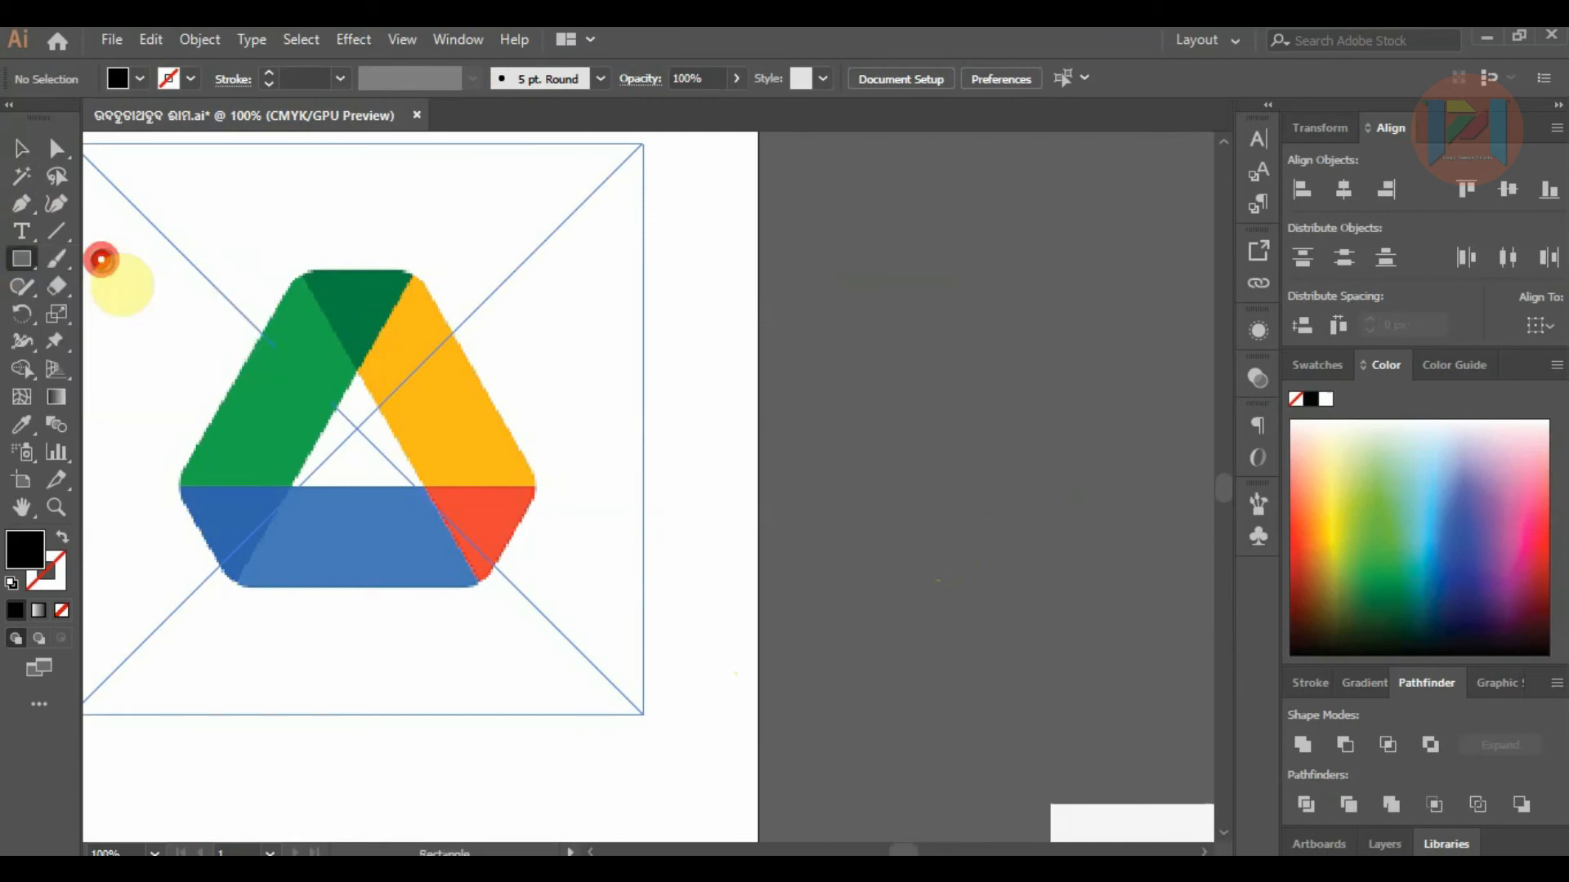
{"action": "left_click_drag", "start_coordinate": [174, 488], "coordinate": [550, 588]}
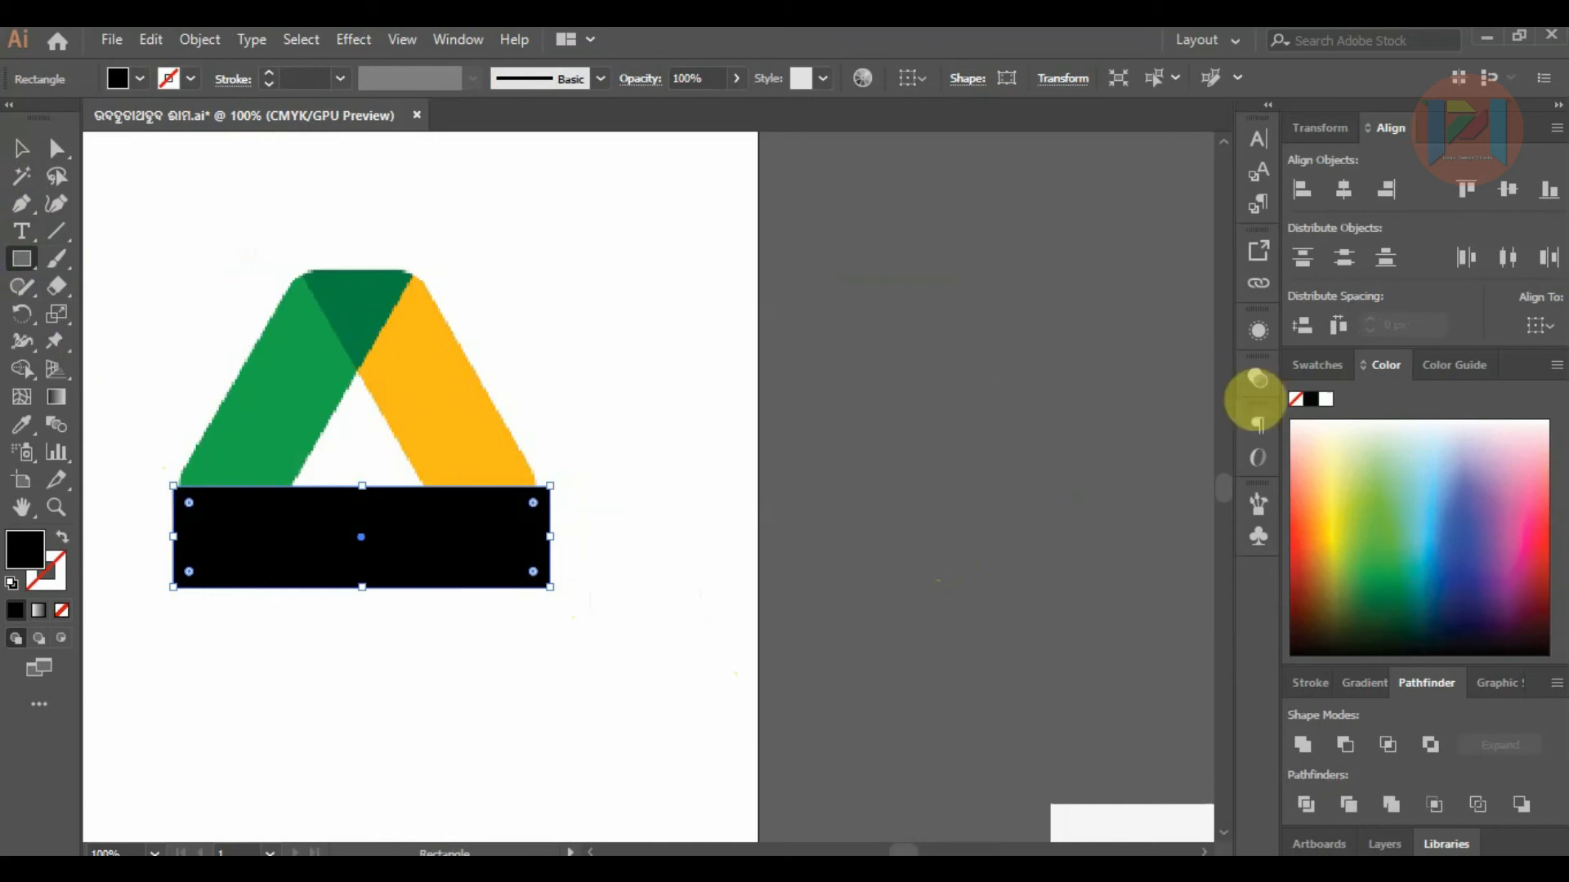
{"action": "left_click", "coordinate": [1258, 379]}
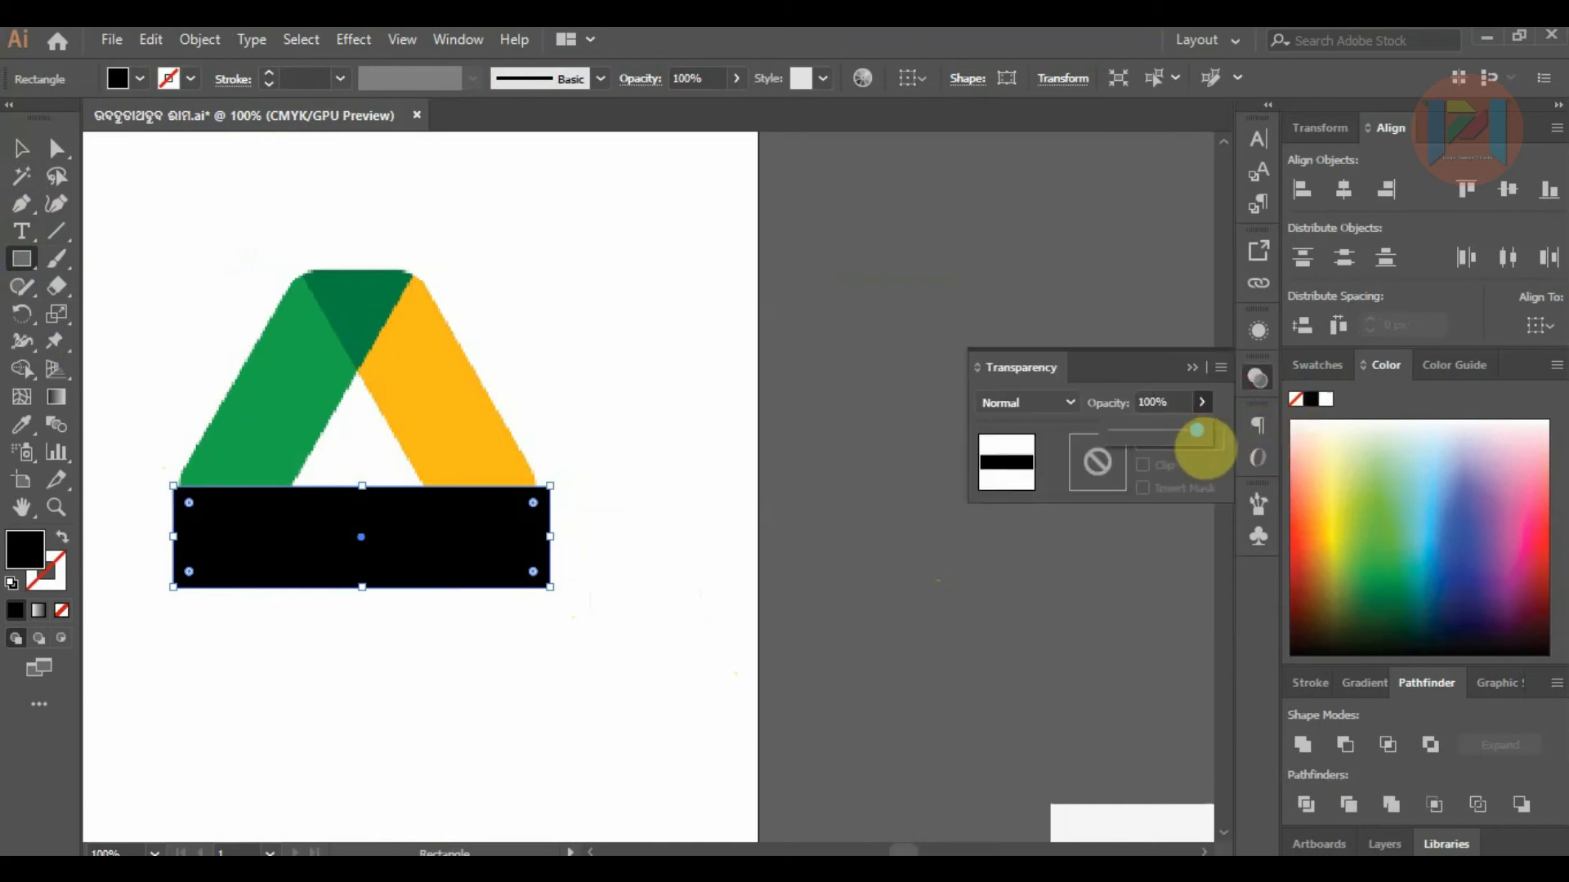
{"action": "left_click_drag", "start_coordinate": [1166, 456], "coordinate": [1166, 449]}
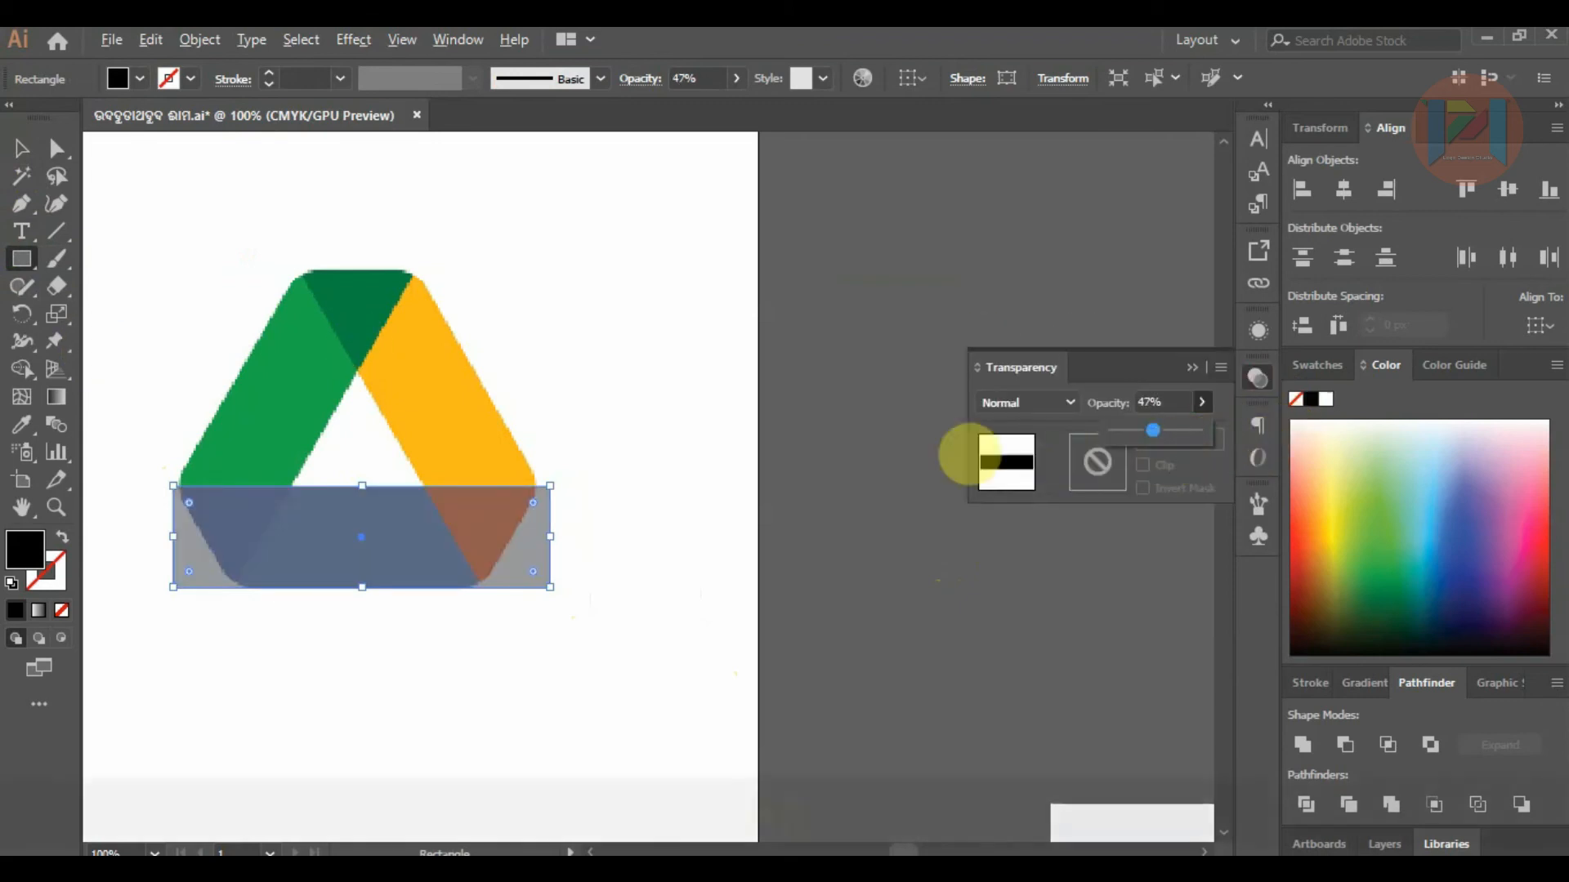
{"action": "scroll", "coordinate": [405, 531], "scroll_direction": "up", "scroll_amount": 2, "text": "alt"}
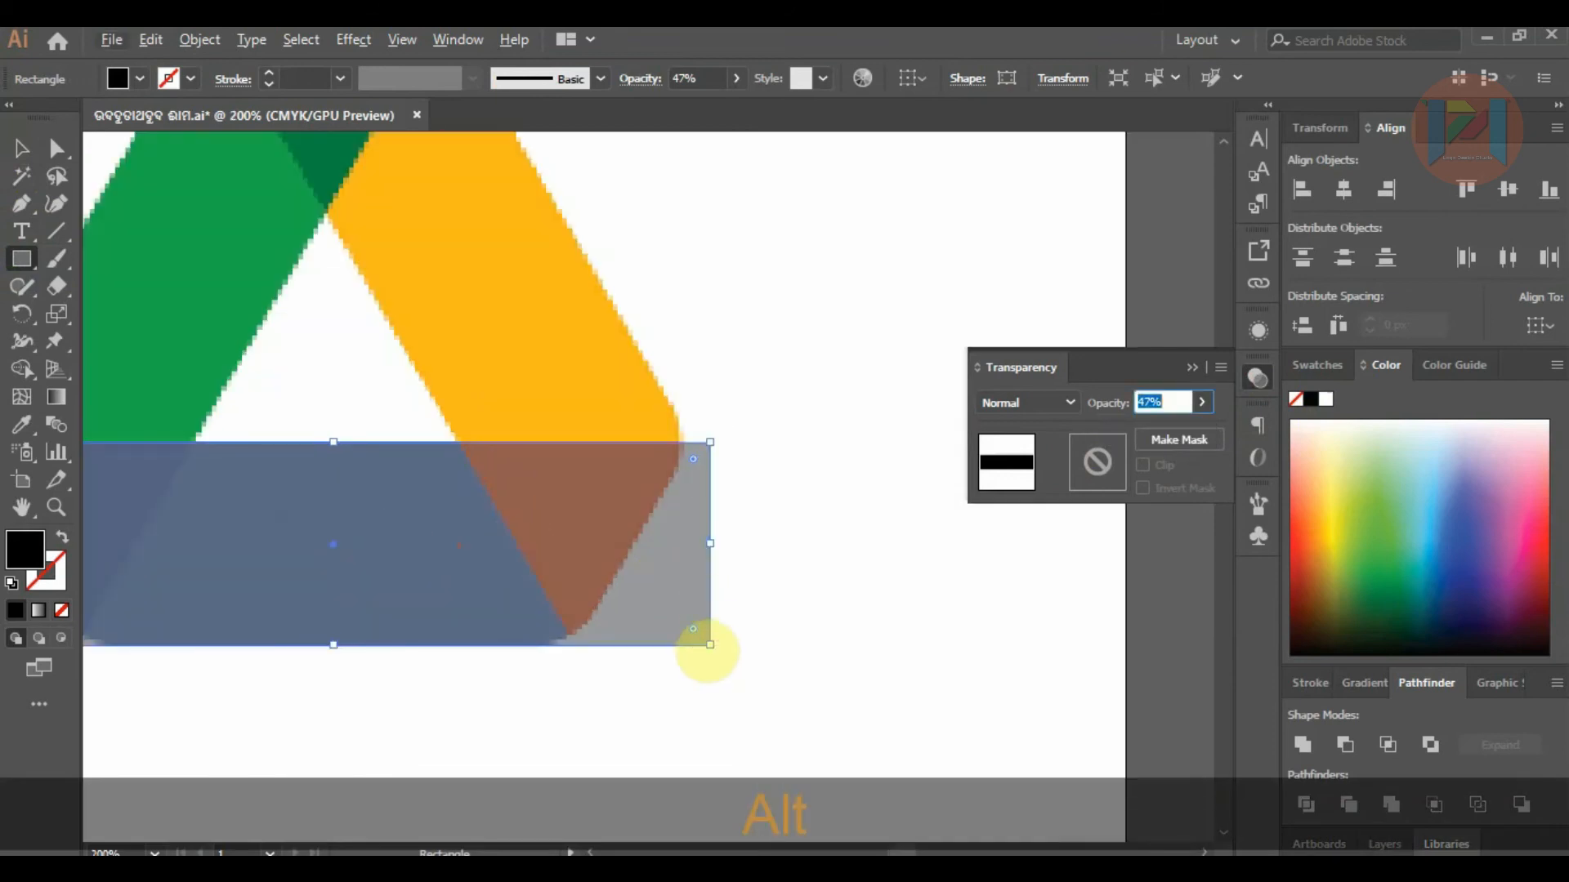
Shift the rectangle's lower-right corner inward by about 38.5 px along the base and round it to about 21.7 px.
{"action": "left_click", "coordinate": [56, 148]}
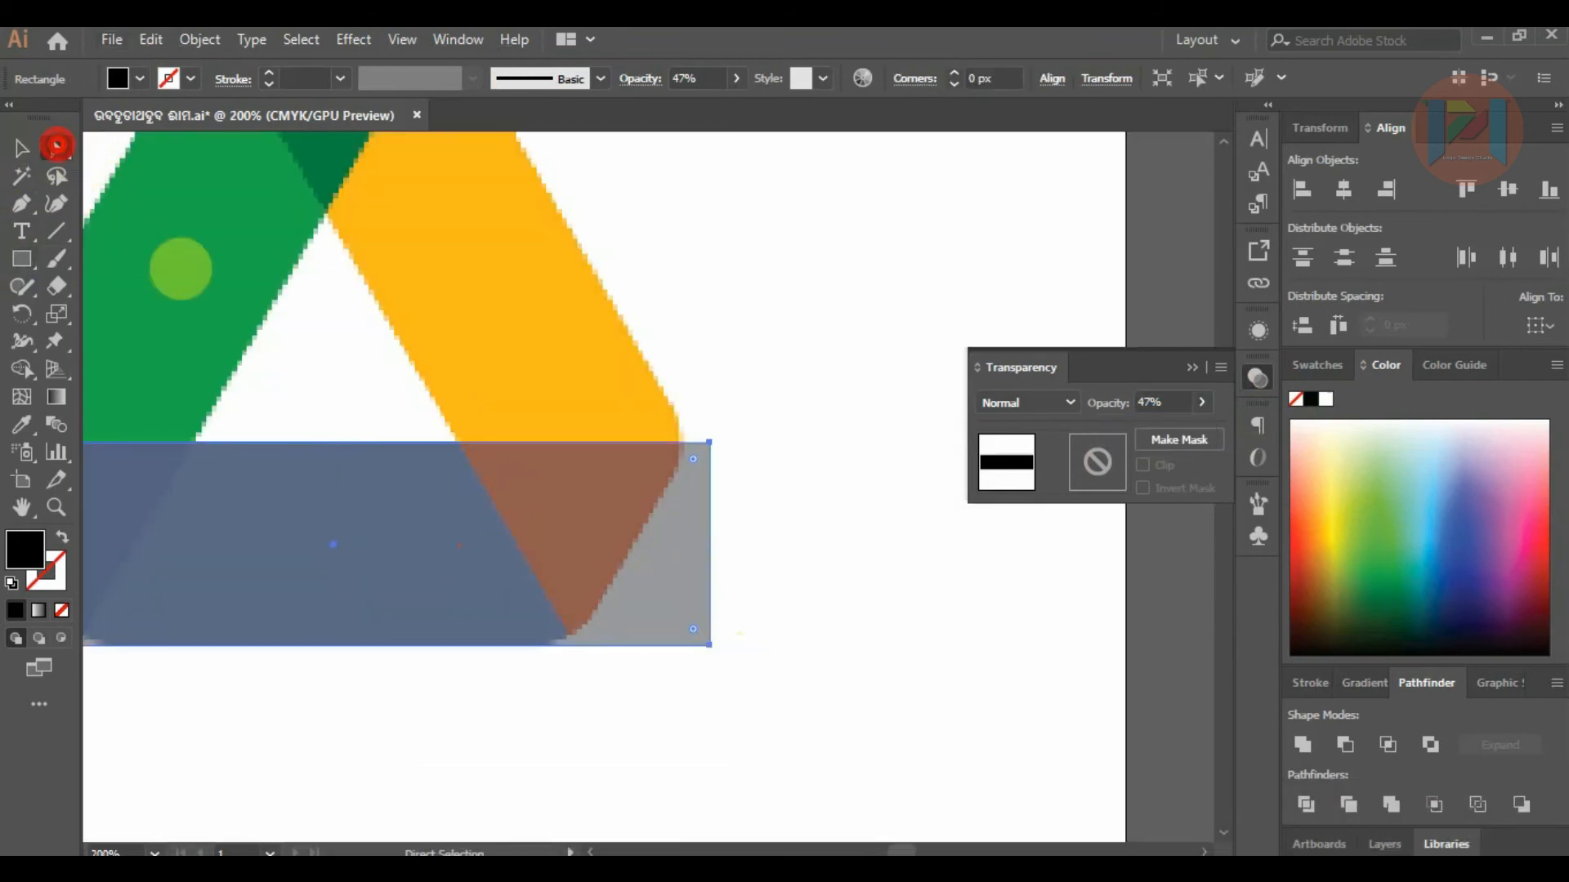
{"action": "left_click", "coordinate": [710, 645]}
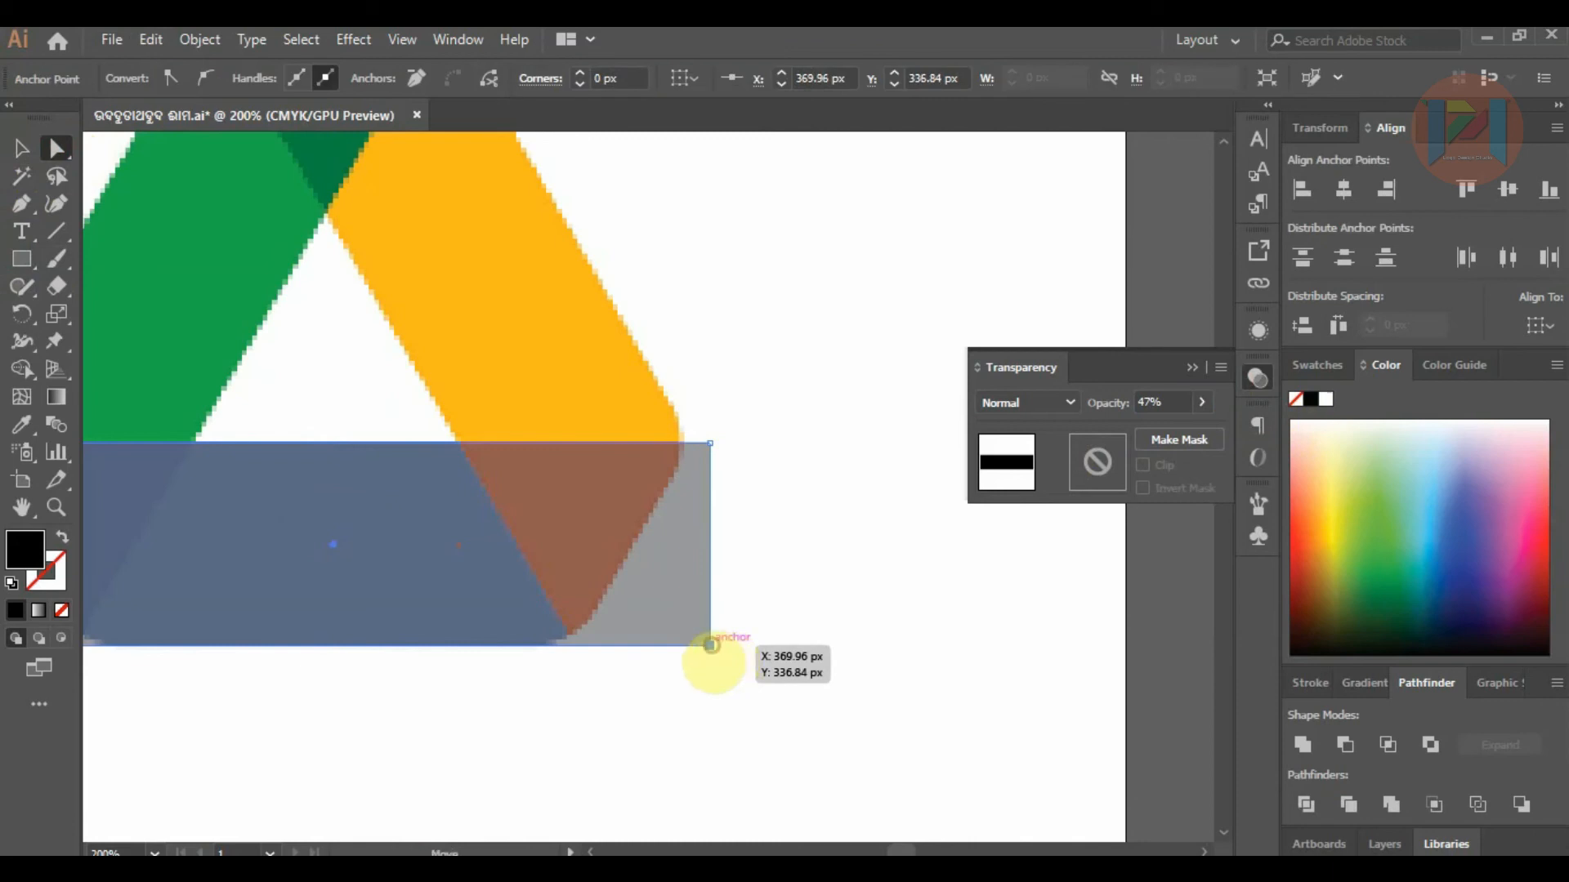
{"action": "left_click_drag", "start_coordinate": [710, 646], "coordinate": [652, 646]}
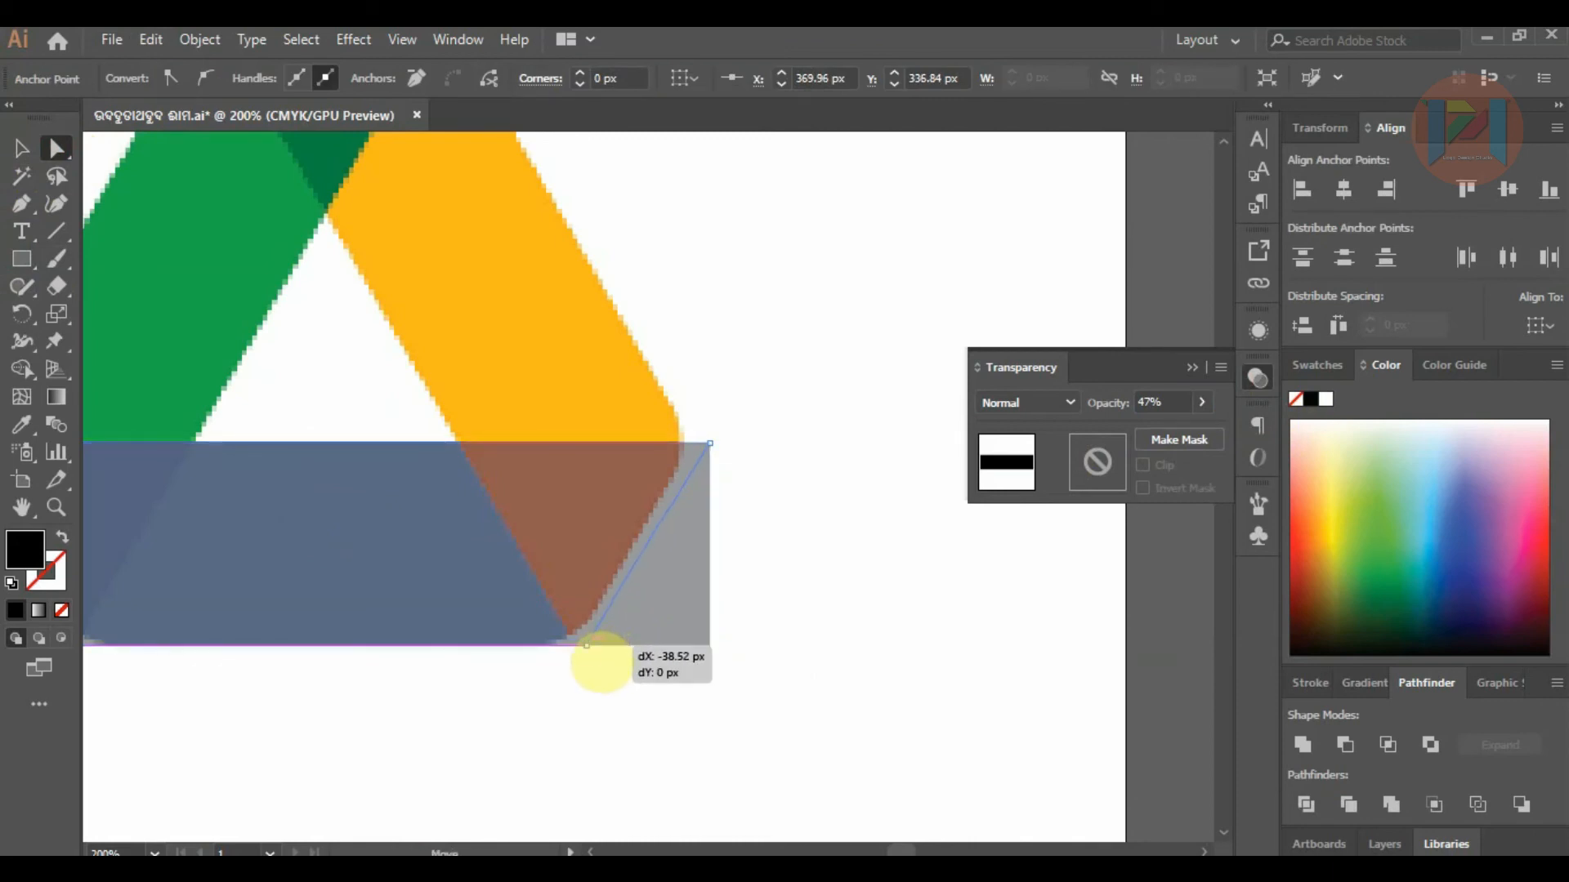
{"action": "left_click_drag", "start_coordinate": [586, 646], "coordinate": [587, 645]}
{"action": "left_click", "coordinate": [21, 148]}
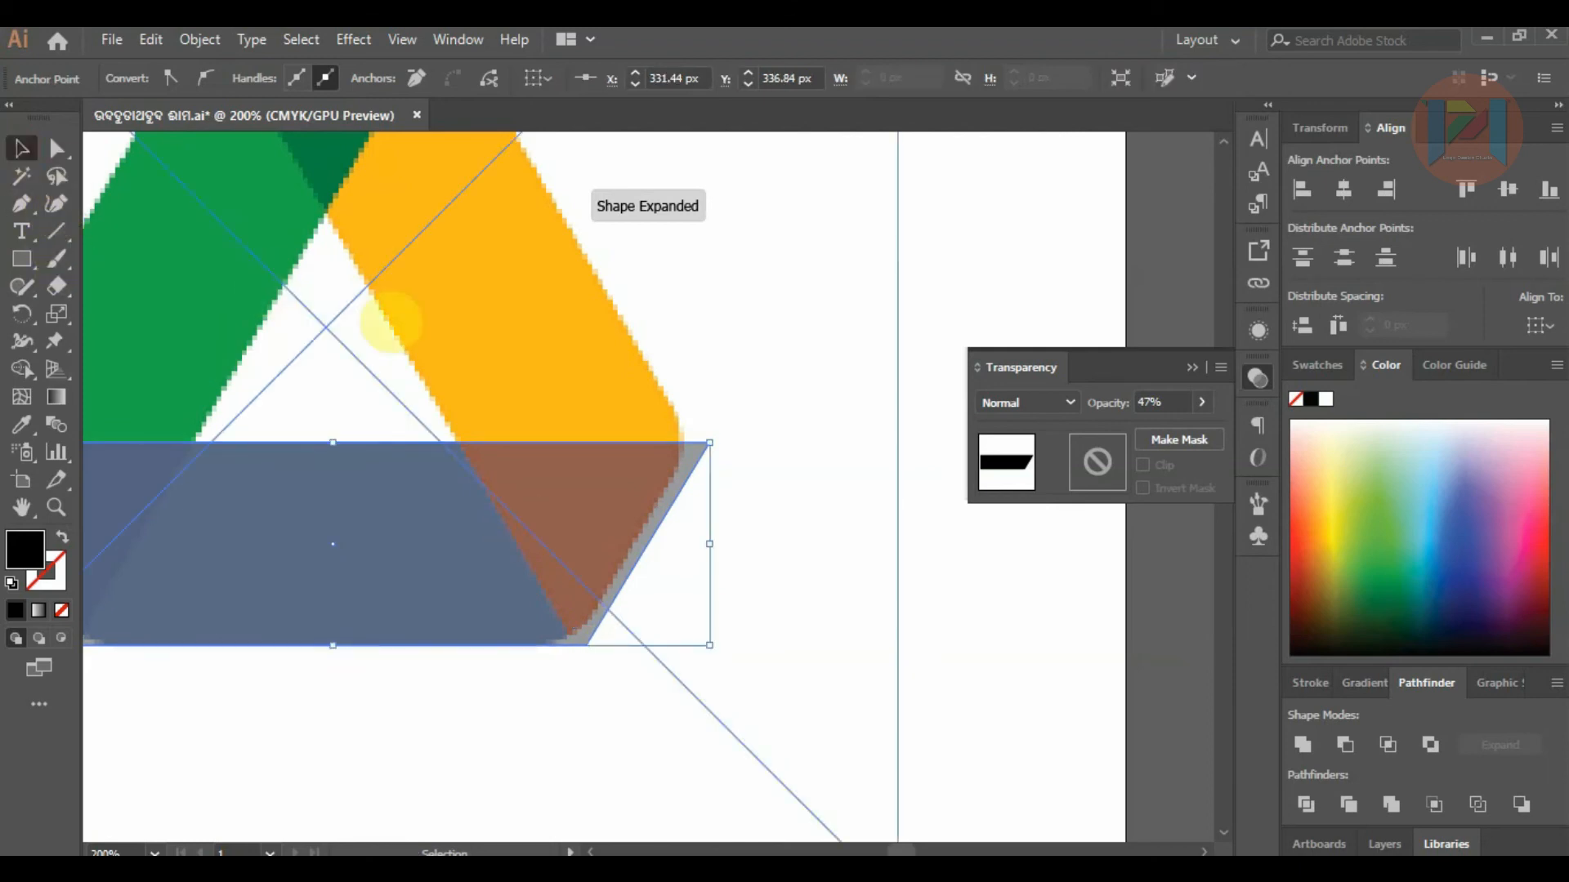
{"action": "left_click", "coordinate": [56, 148]}
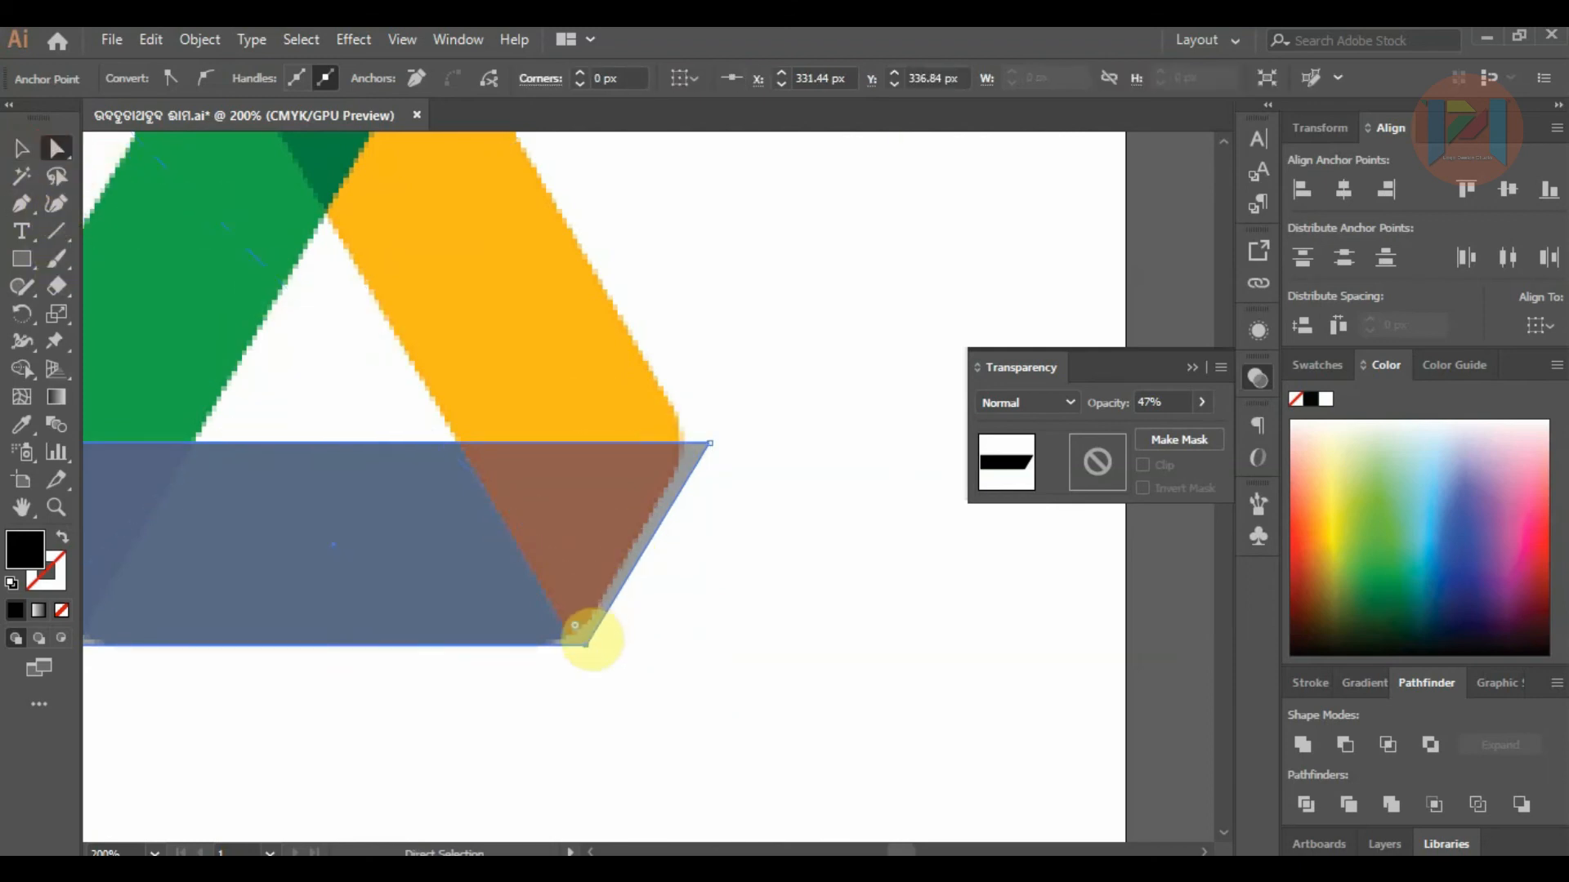
{"action": "left_click_drag", "start_coordinate": [574, 629], "coordinate": [494, 602]}
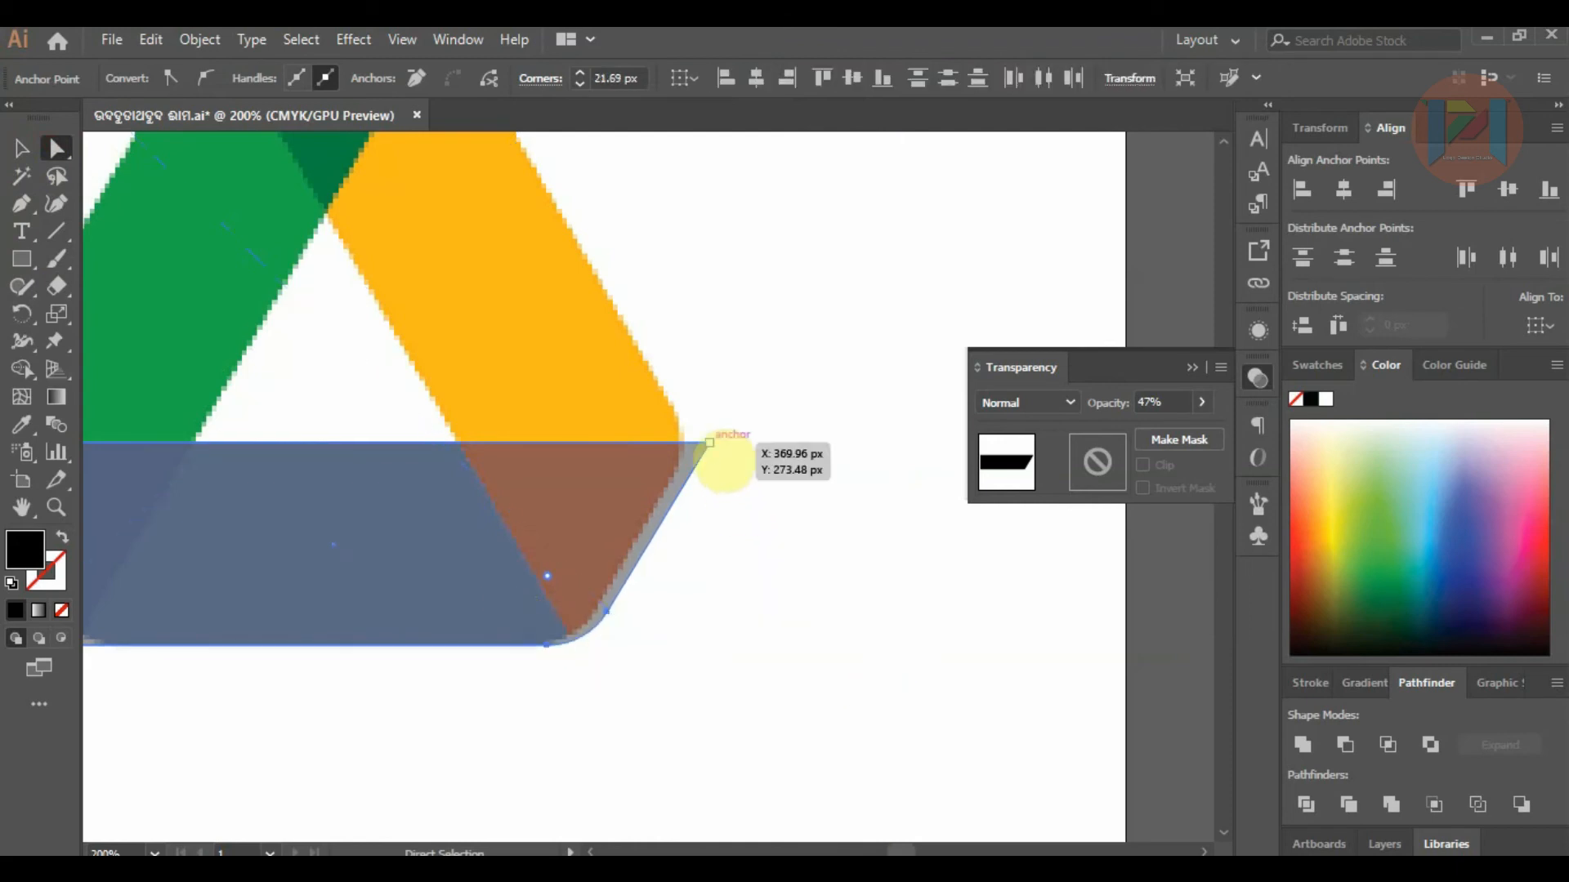
Round the band's upper-right corner and adjust its anchors and handle to follow the tip of the red segment.
{"action": "left_click", "coordinate": [706, 442]}
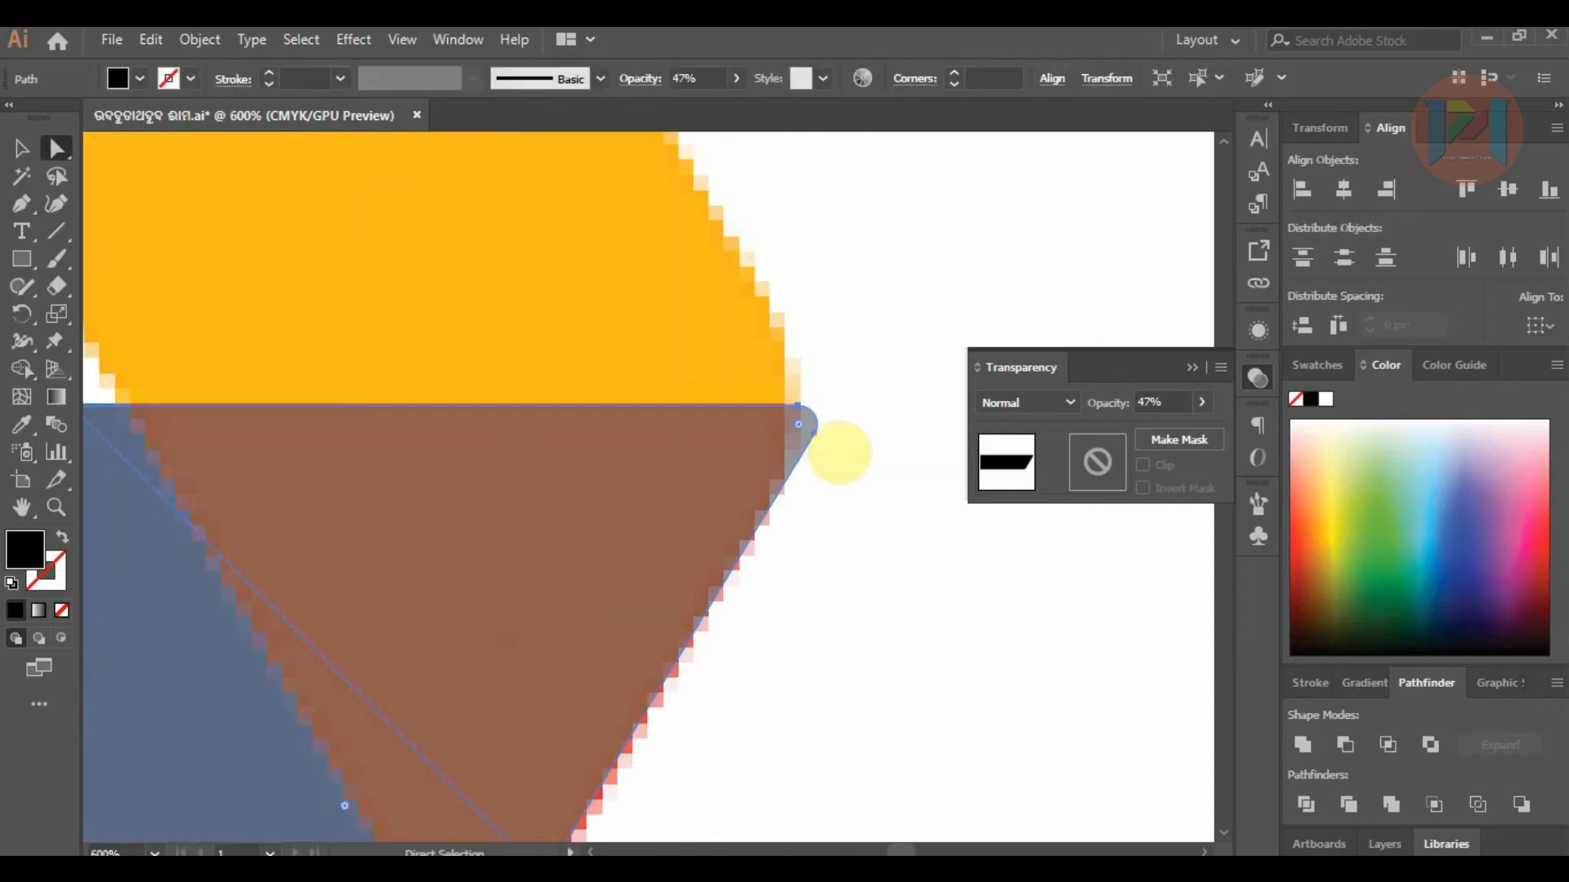
{"action": "left_click_drag", "start_coordinate": [811, 436], "coordinate": [786, 479]}
{"action": "left_click_drag", "start_coordinate": [798, 406], "coordinate": [775, 406]}
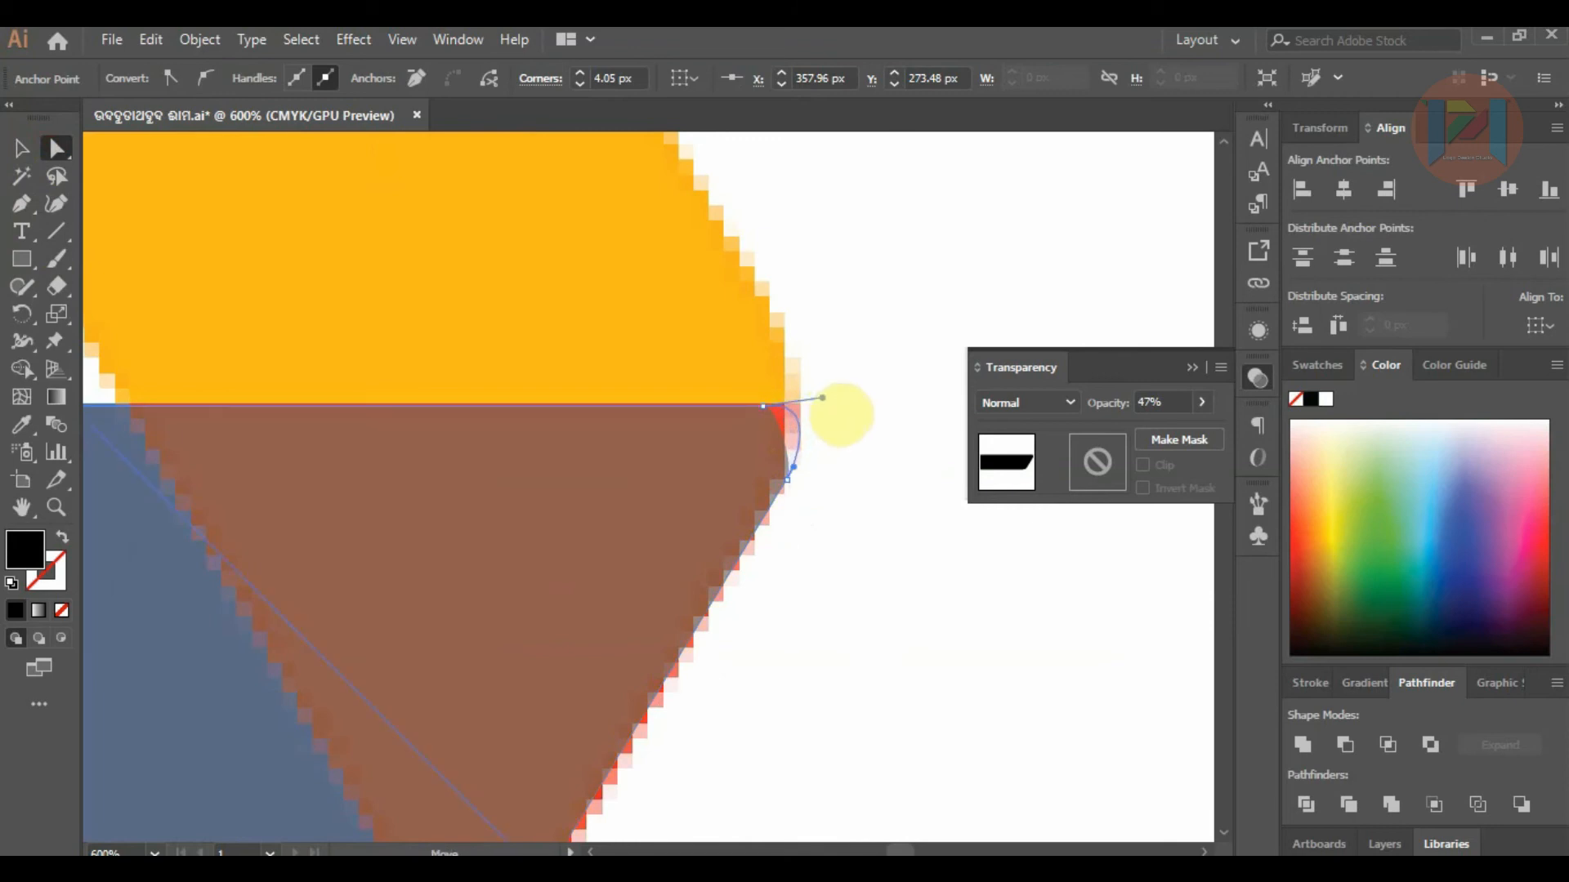
{"action": "left_click_drag", "start_coordinate": [827, 405], "coordinate": [828, 405]}
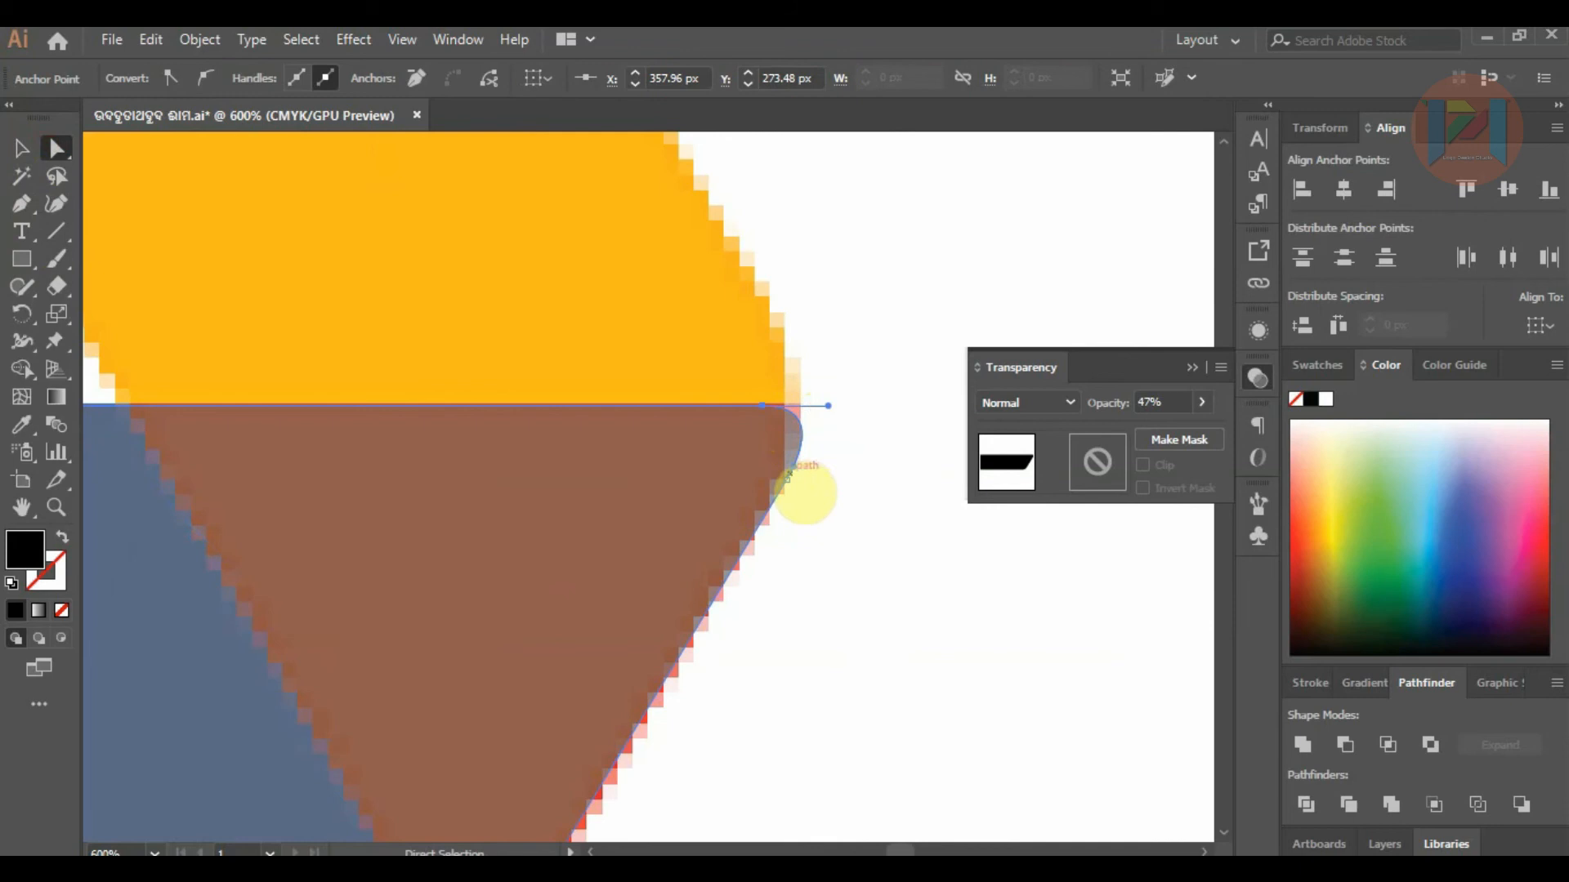
{"action": "scroll", "coordinate": [785, 478], "scroll_direction": "down", "scroll_amount": 5}
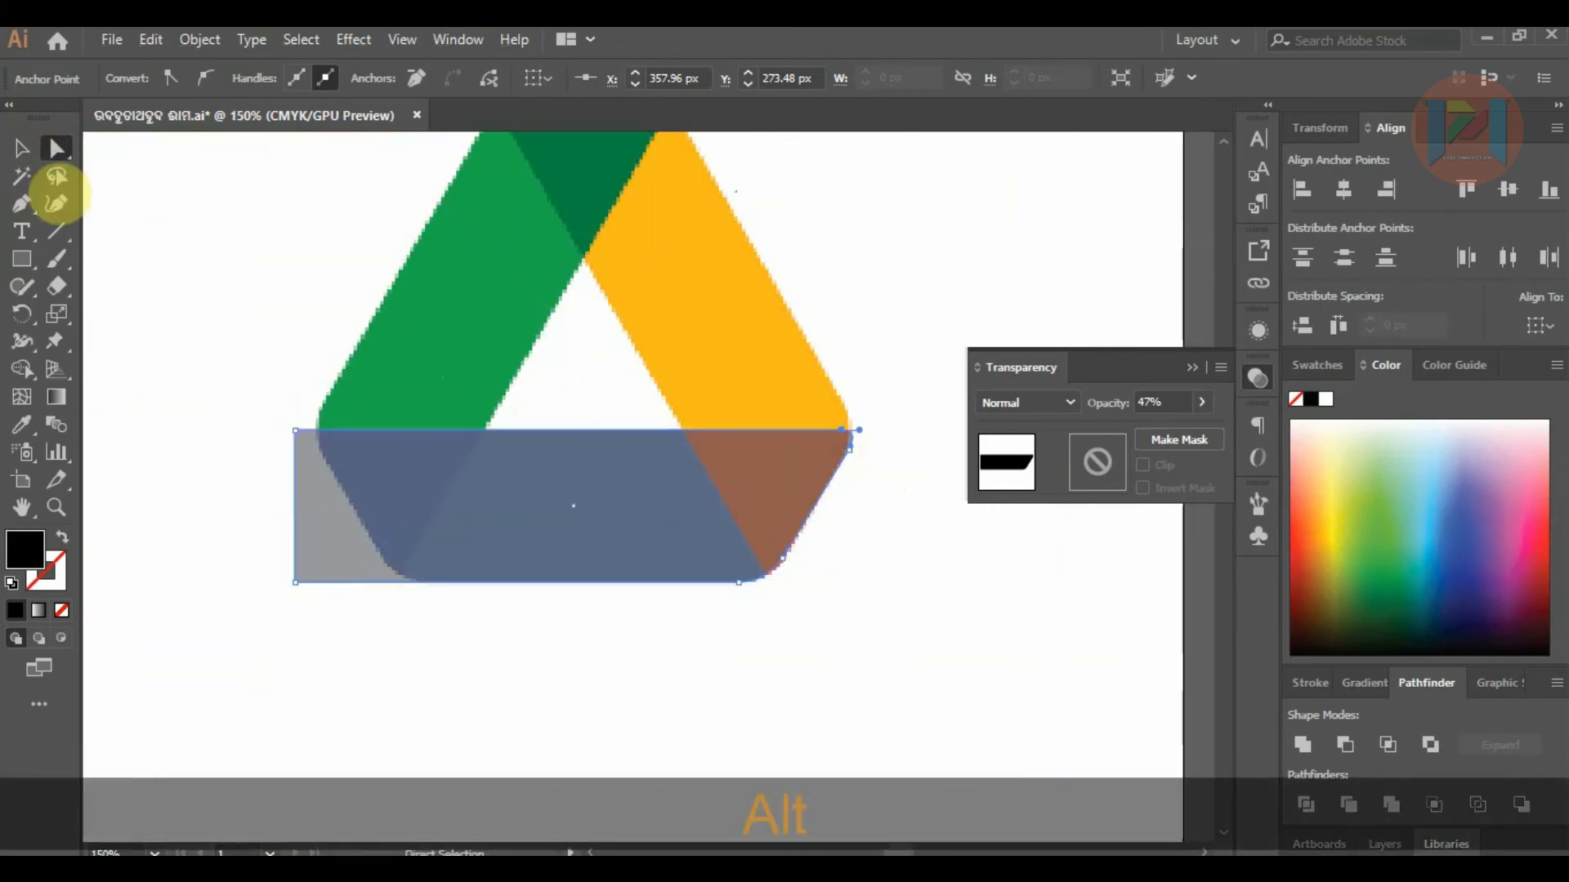
{"action": "left_click", "coordinate": [14, 149]}
{"action": "left_click", "coordinate": [1060, 602]}
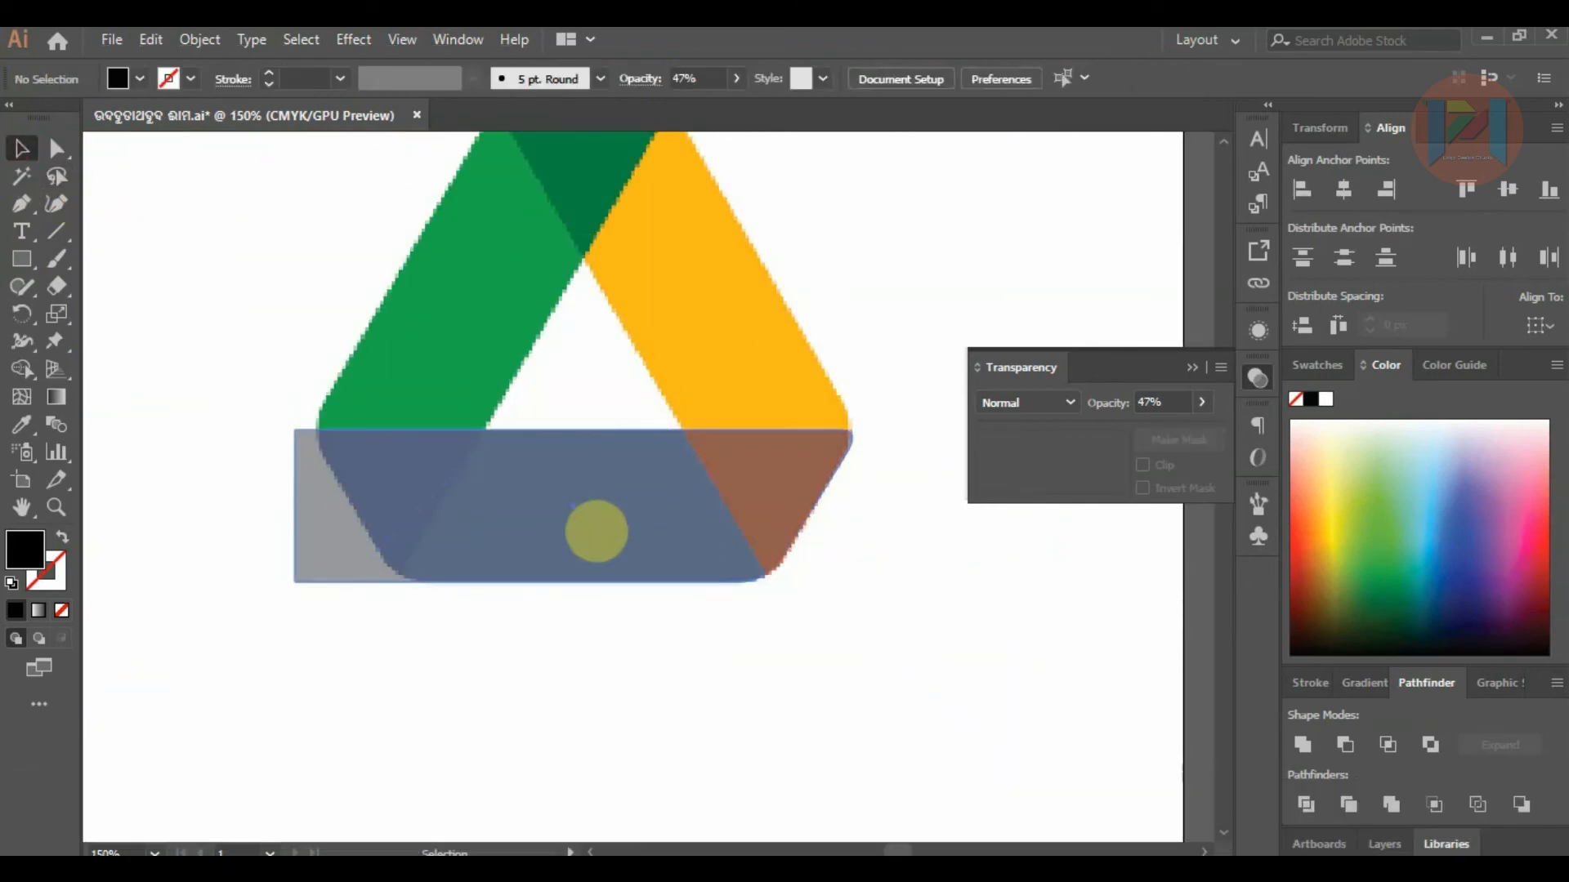
Move the translucent band shape straight down into the empty area below the Drive reference.
{"action": "left_click", "coordinate": [459, 513]}
{"action": "scroll", "coordinate": [344, 444], "scroll_direction": "down", "scroll_amount": 1}
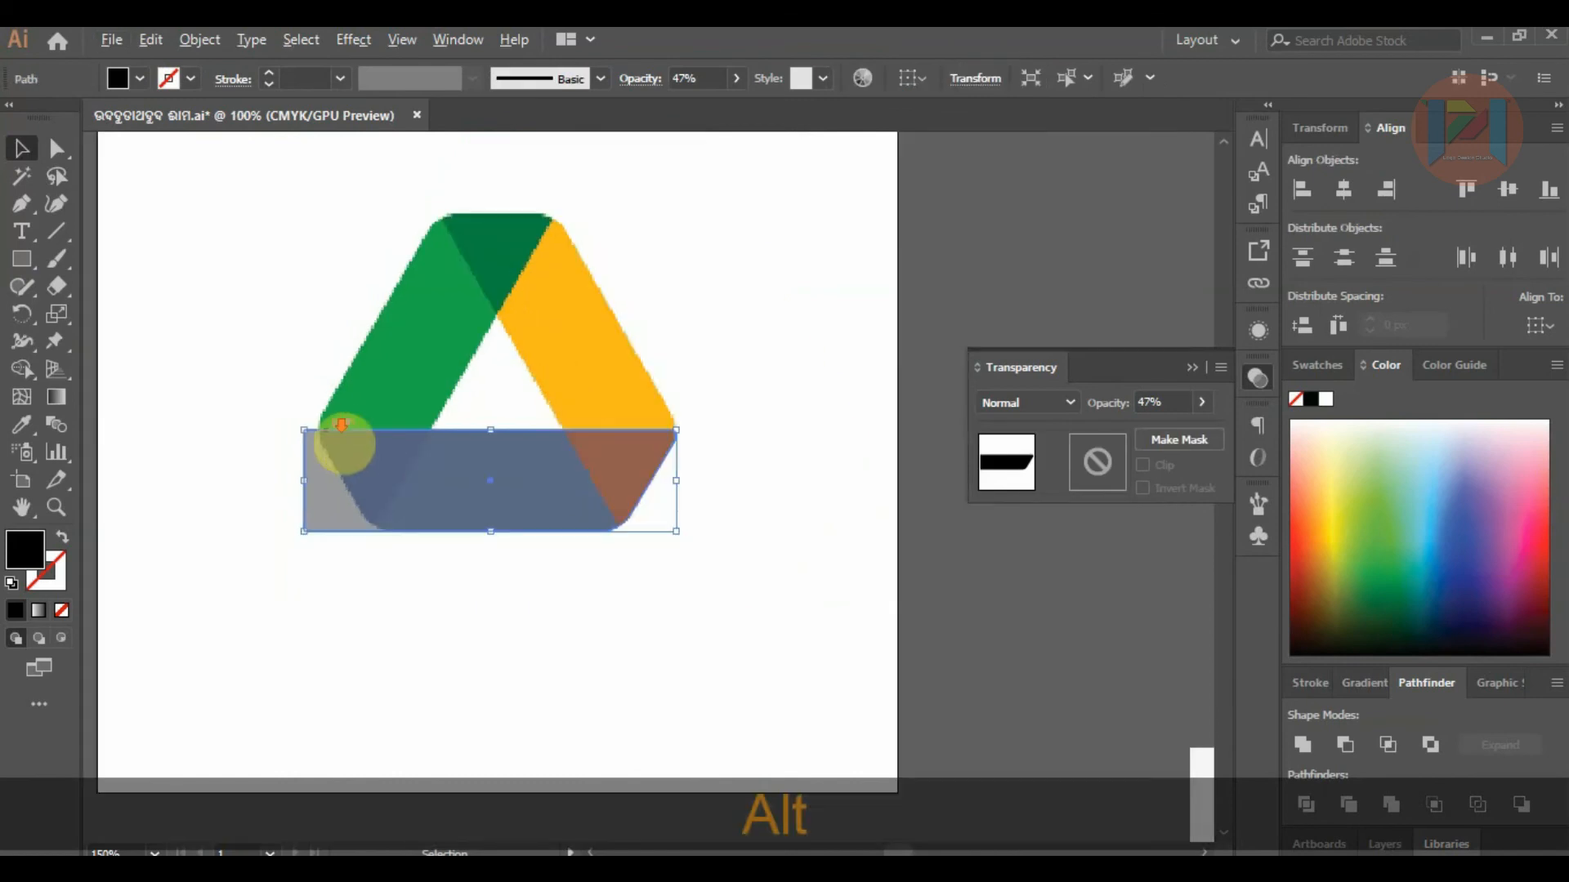
{"action": "left_click_drag", "start_coordinate": [457, 503], "coordinate": [458, 629]}
{"action": "left_click", "coordinate": [828, 641]}
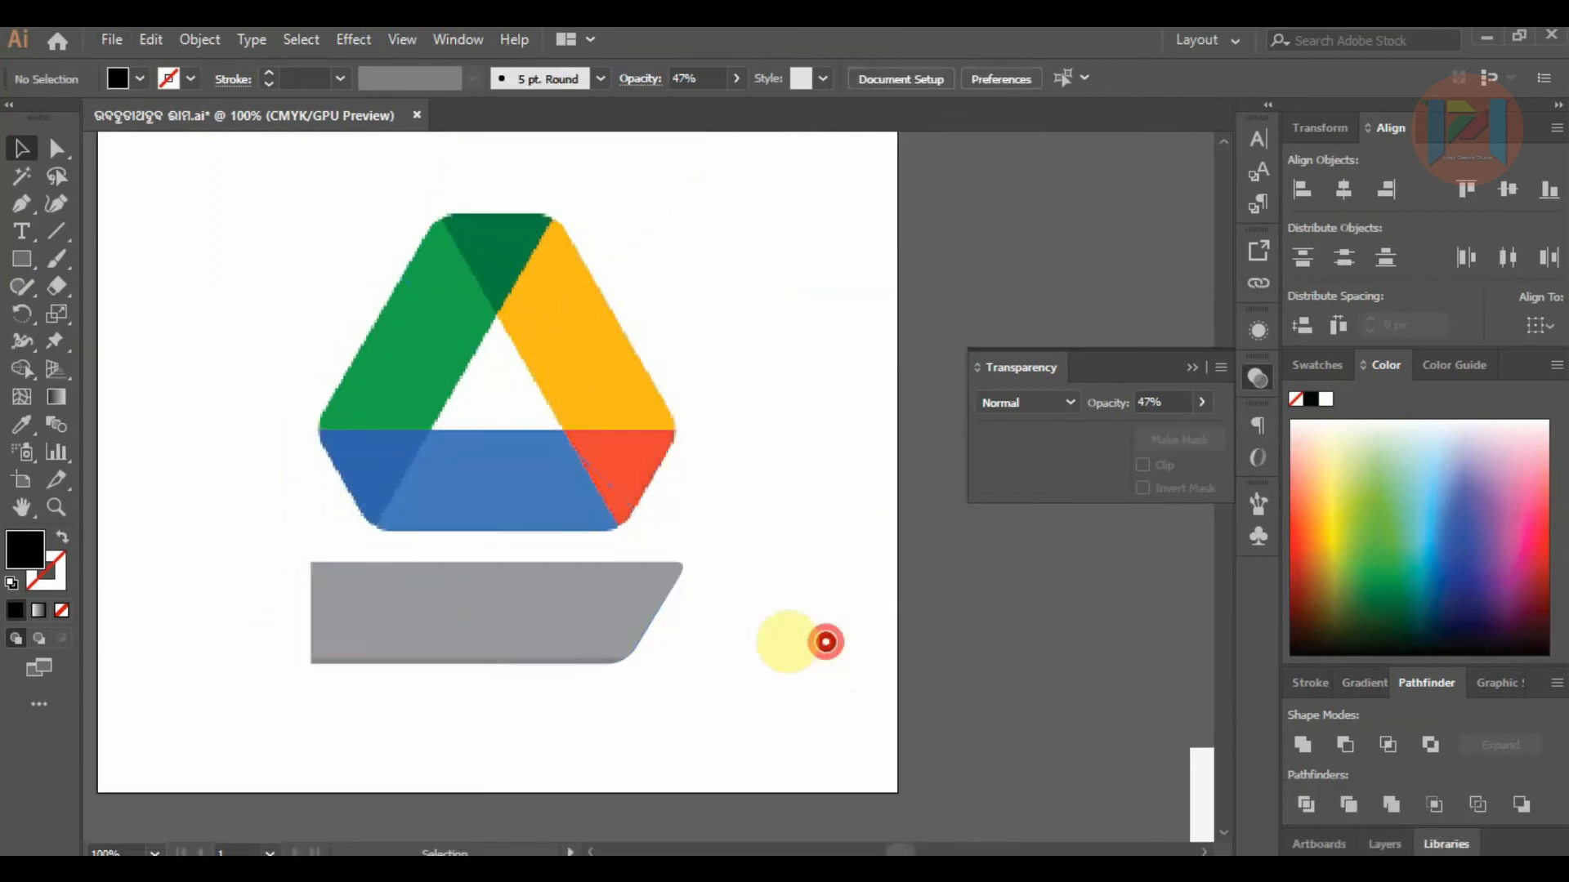
Draw a rectangle over the band shape's left half and subtract it with Minus Front, keeping the right half.
{"action": "left_click", "coordinate": [21, 258]}
{"action": "left_click_drag", "start_coordinate": [219, 504], "coordinate": [497, 720]}
{"action": "left_click", "coordinate": [22, 148]}
{"action": "left_click", "coordinate": [564, 609], "text": "shift"}
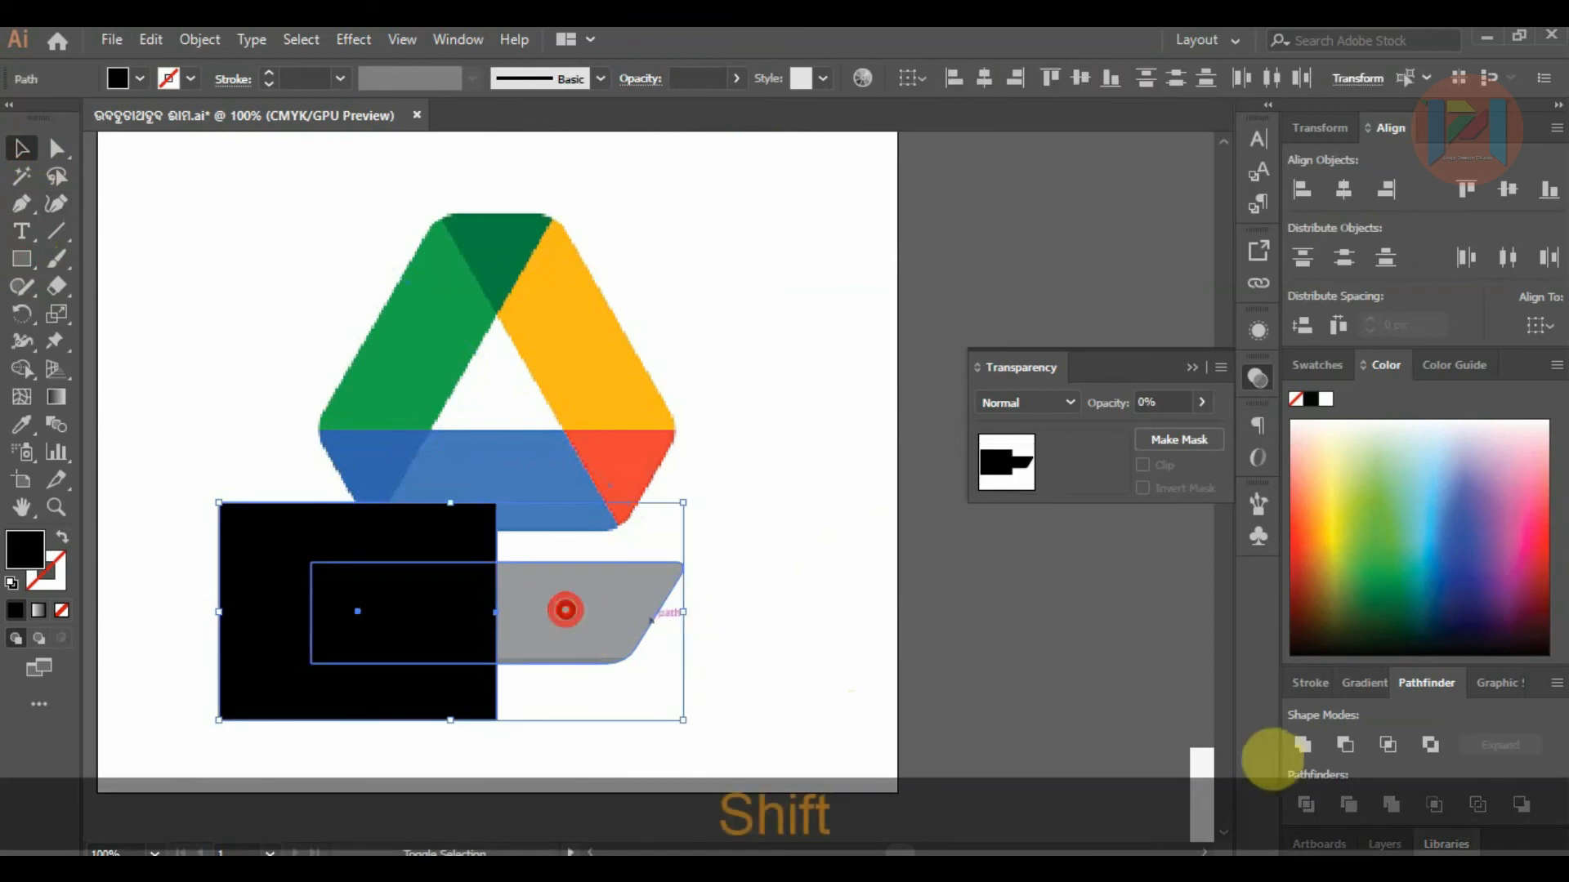
{"action": "left_click", "coordinate": [1343, 744]}
{"action": "left_click", "coordinate": [841, 613]}
{"action": "left_click", "coordinate": [634, 614]}
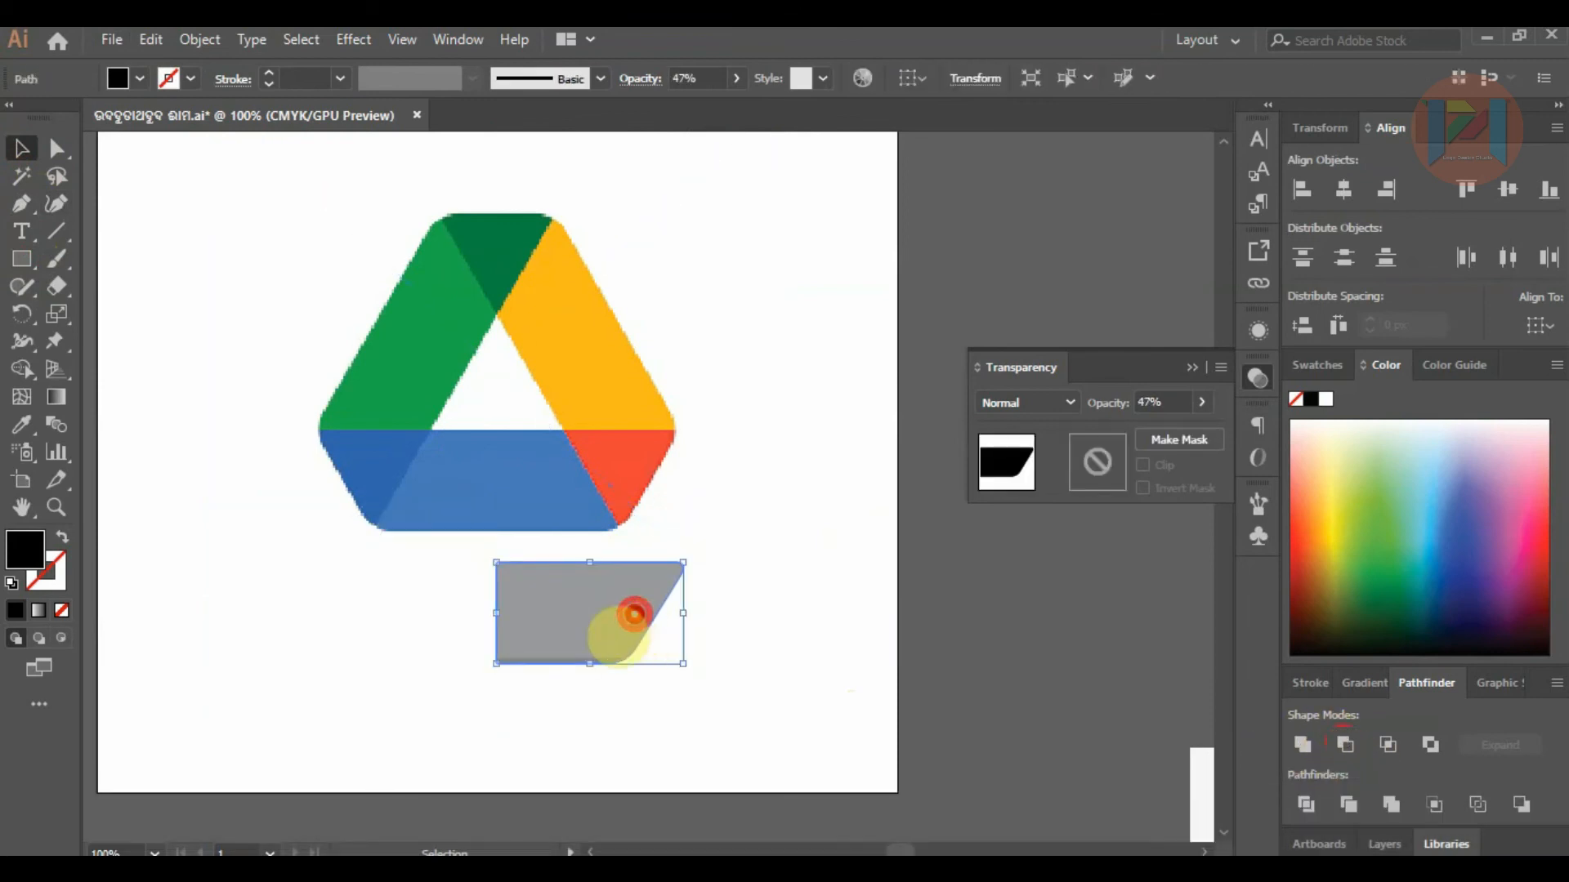
Duplicate the half band, reflect the copy across the vertical axis, and butt it against the original's straight edge.
{"action": "left_click_drag", "start_coordinate": [618, 635], "coordinate": [369, 629]}
{"action": "right_click", "coordinate": [369, 630]}
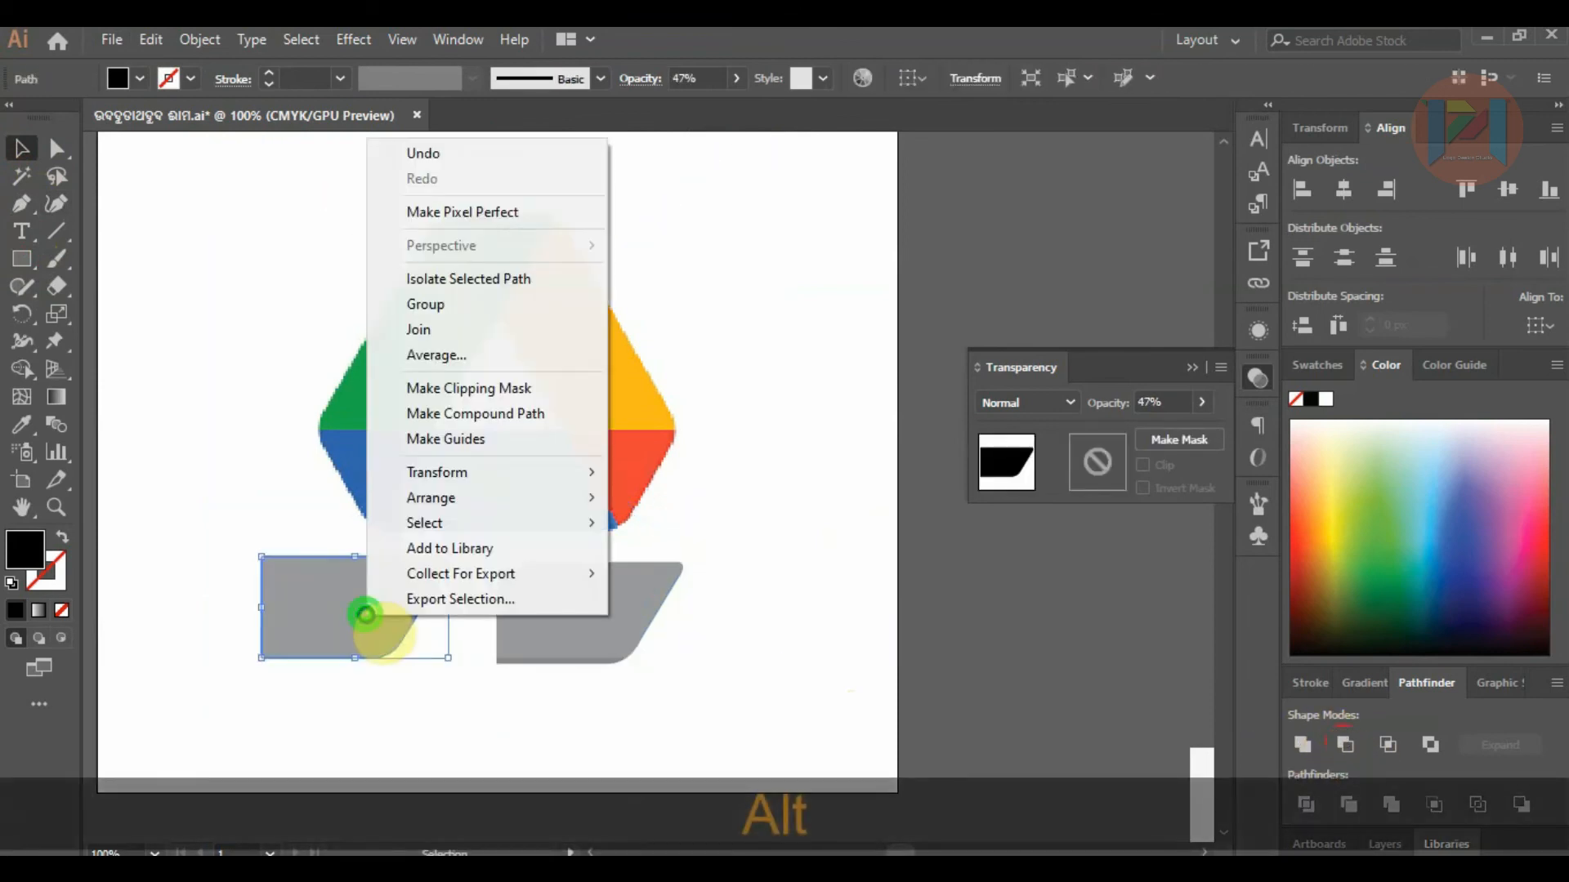
{"action": "mouse_move", "coordinate": [490, 475]}
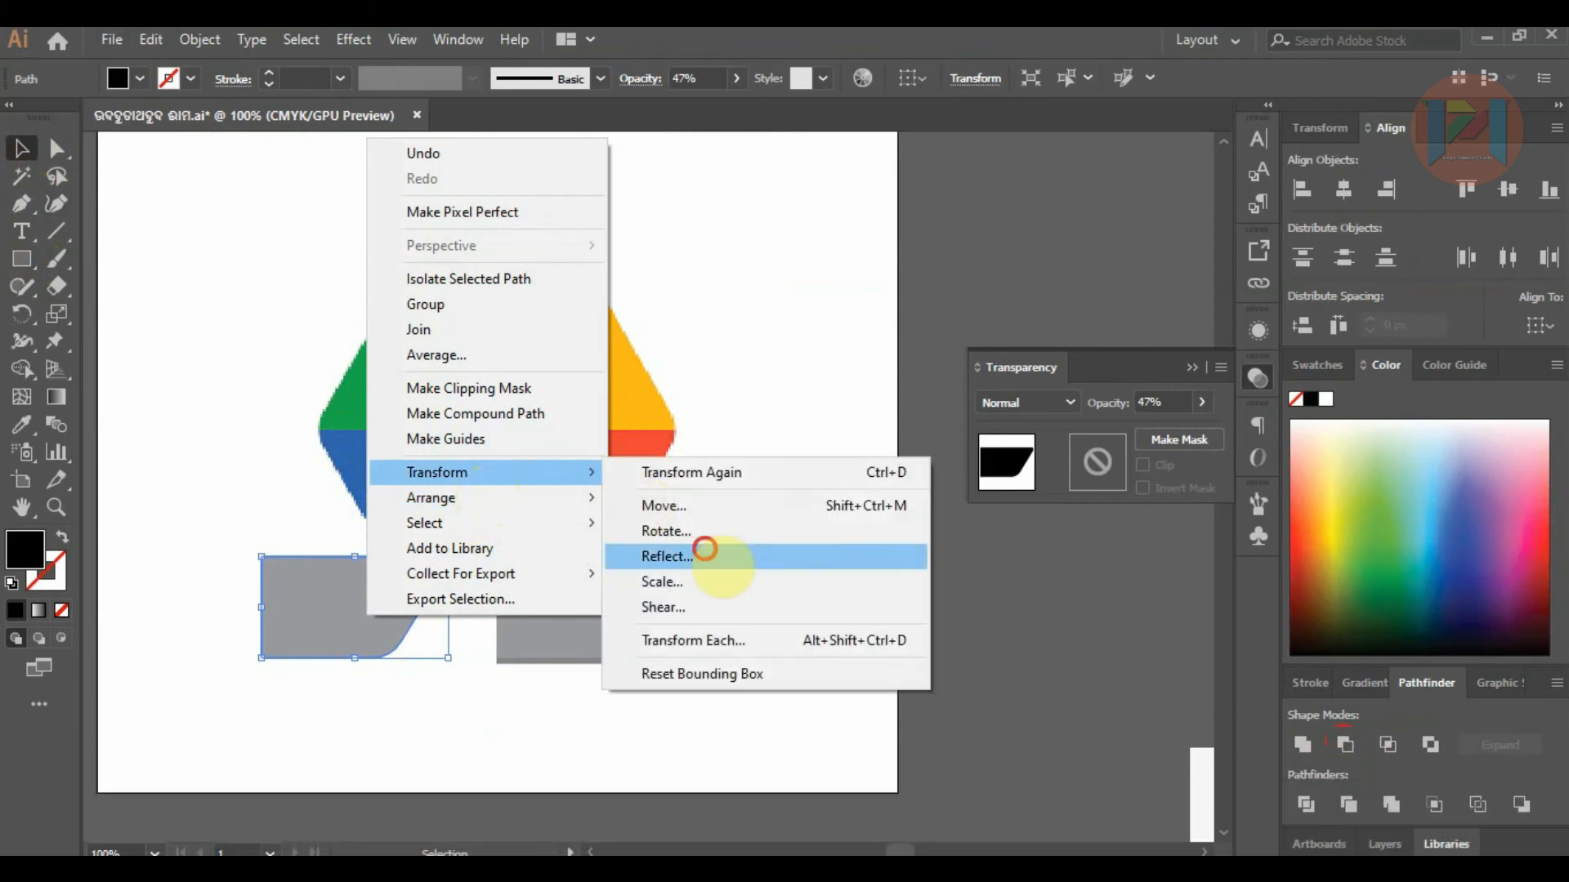
{"action": "left_click", "coordinate": [705, 548]}
{"action": "left_click", "coordinate": [973, 353]}
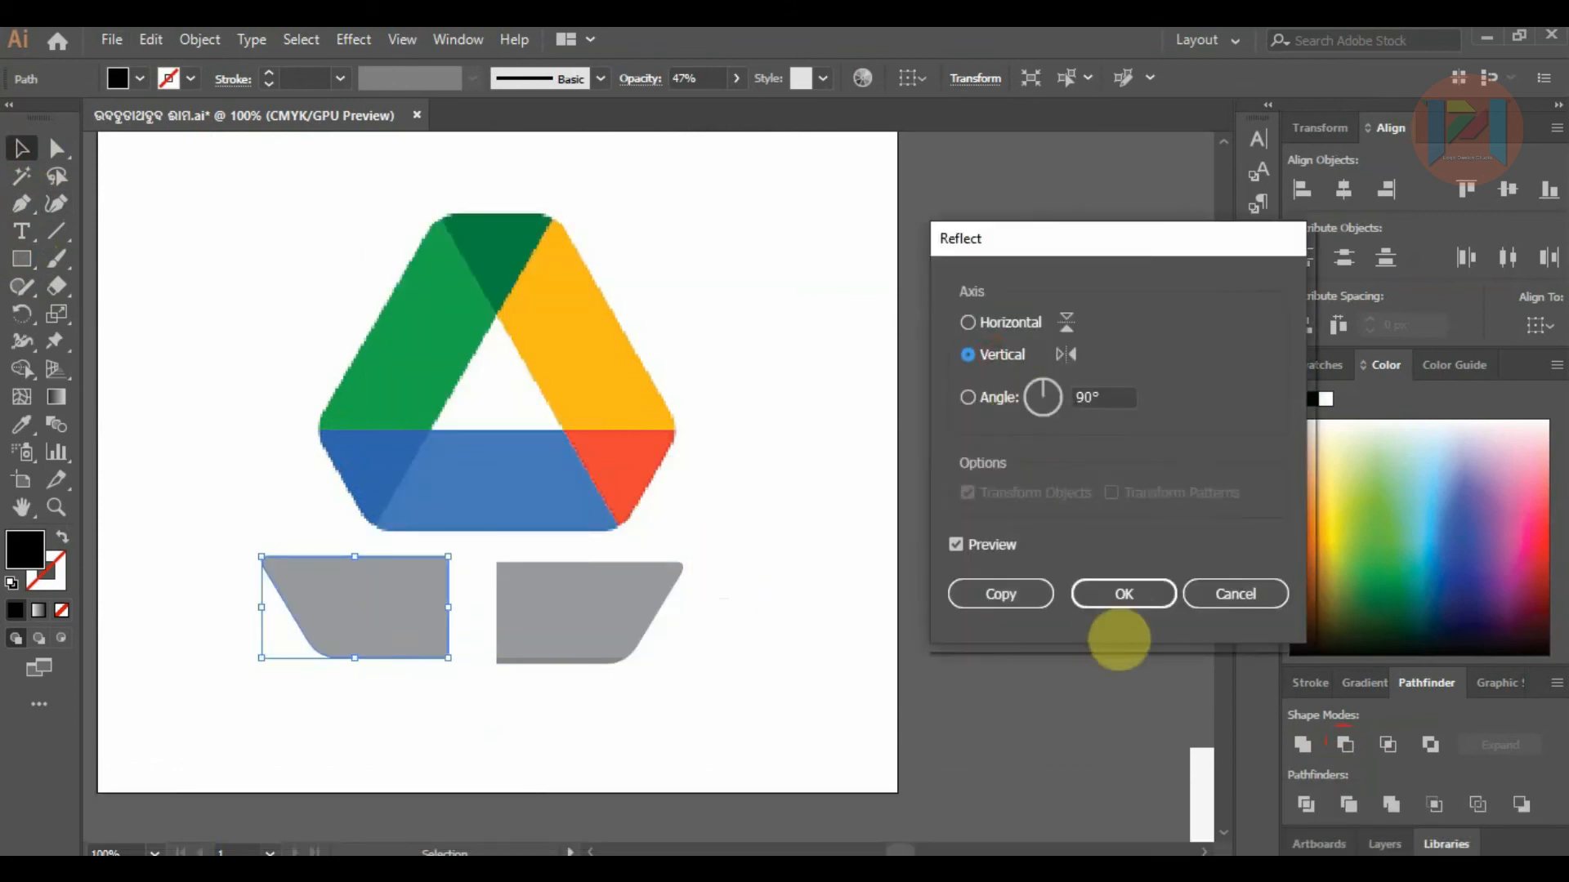
{"action": "left_click", "coordinate": [1108, 597]}
{"action": "left_click_drag", "start_coordinate": [435, 627], "coordinate": [495, 652]}
Top-align the two band halves together with the Drive reference image.
{"action": "left_click_drag", "start_coordinate": [672, 714], "coordinate": [451, 621]}
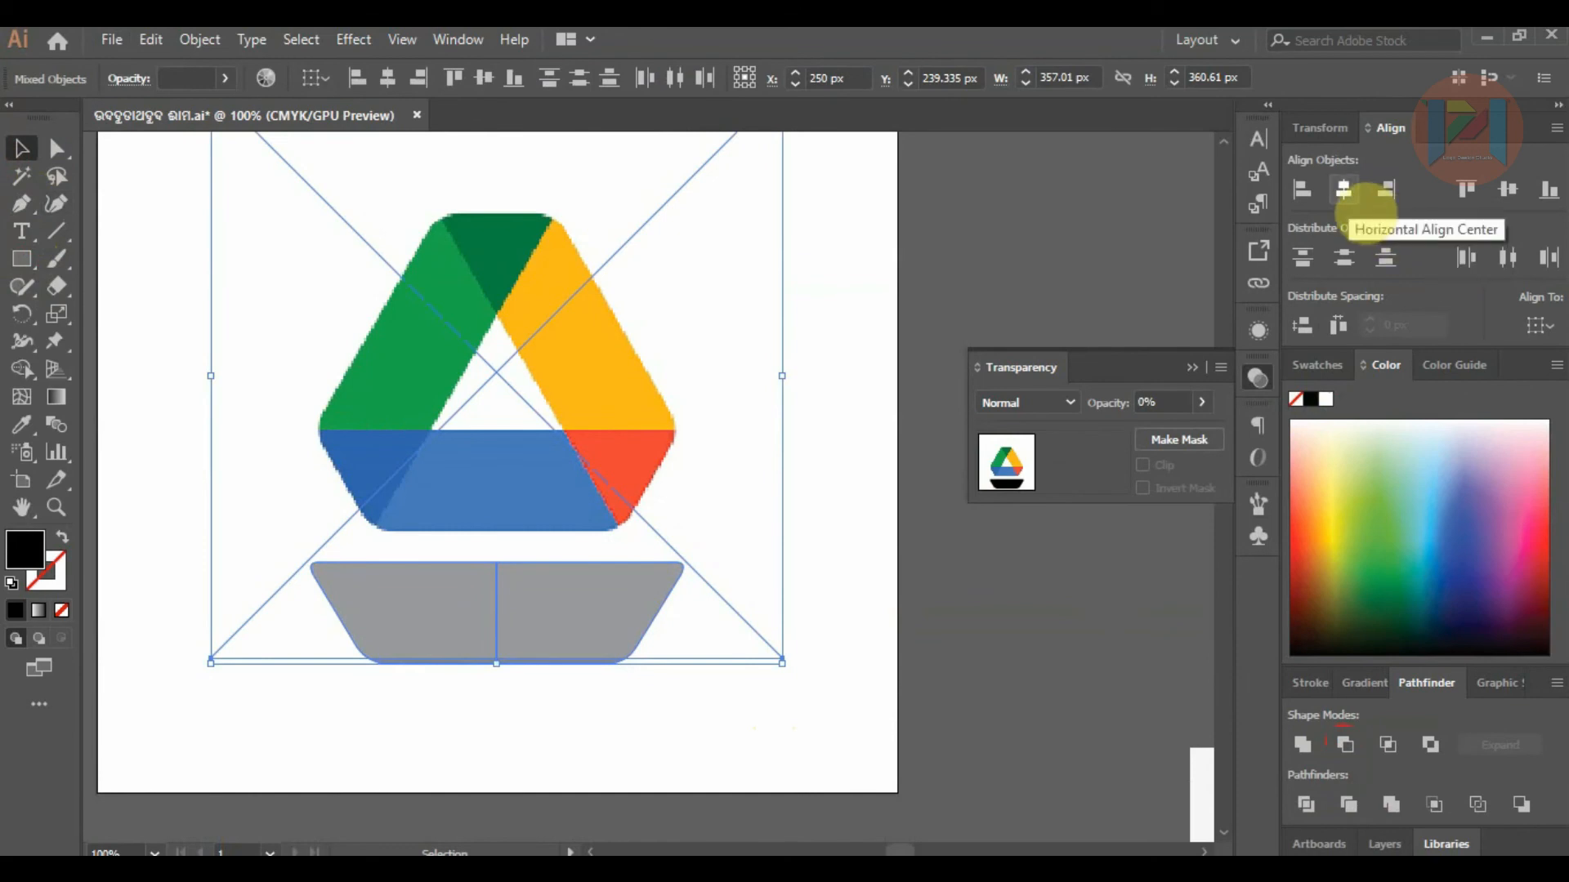
{"action": "left_click", "coordinate": [1466, 189]}
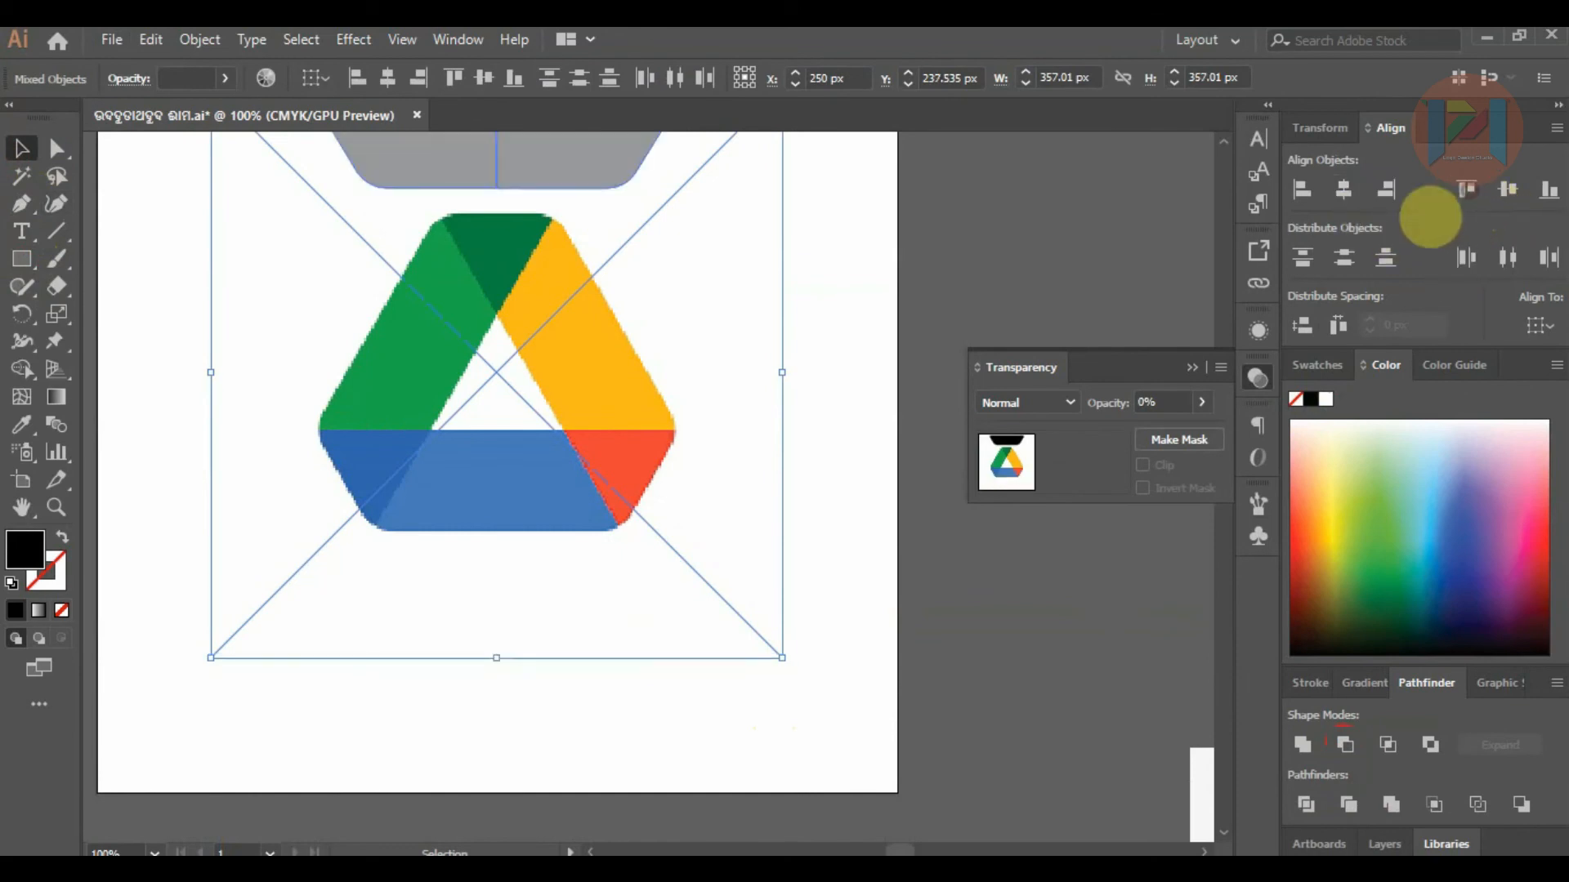
{"action": "scroll", "coordinate": [817, 585], "scroll_direction": "down", "scroll_amount": 3}
{"action": "scroll", "coordinate": [700, 385], "scroll_direction": "up", "scroll_amount": 5}
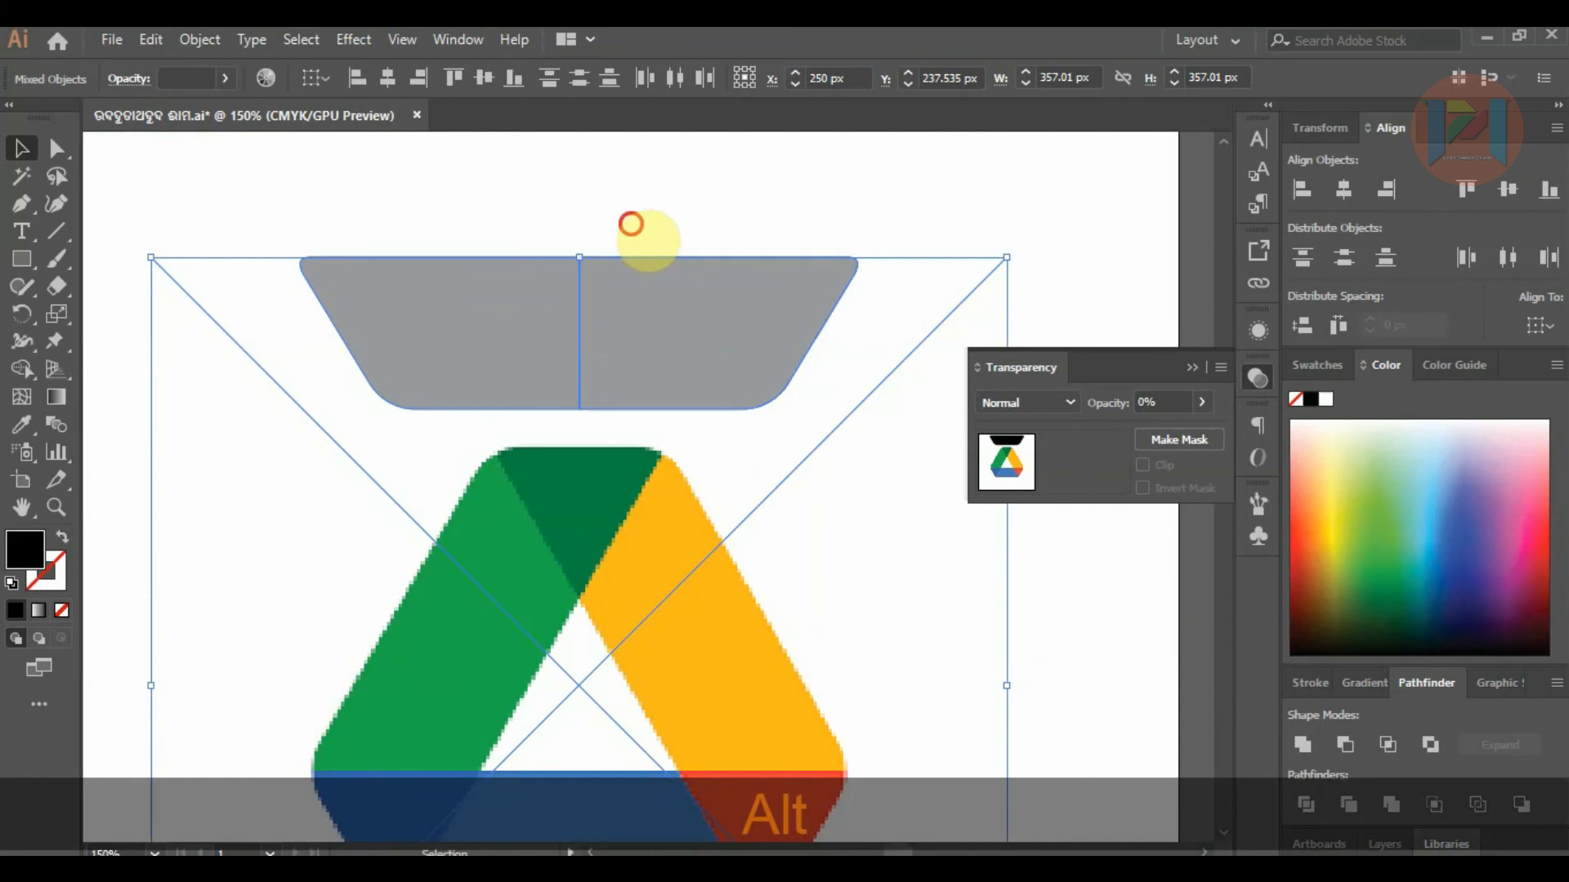
{"action": "left_click", "coordinate": [630, 224]}
Unite the two band halves into one shape and place it over the Drive logo's blue and red base band.
{"action": "left_click", "coordinate": [623, 329]}
{"action": "left_click", "coordinate": [547, 333], "text": "shift"}
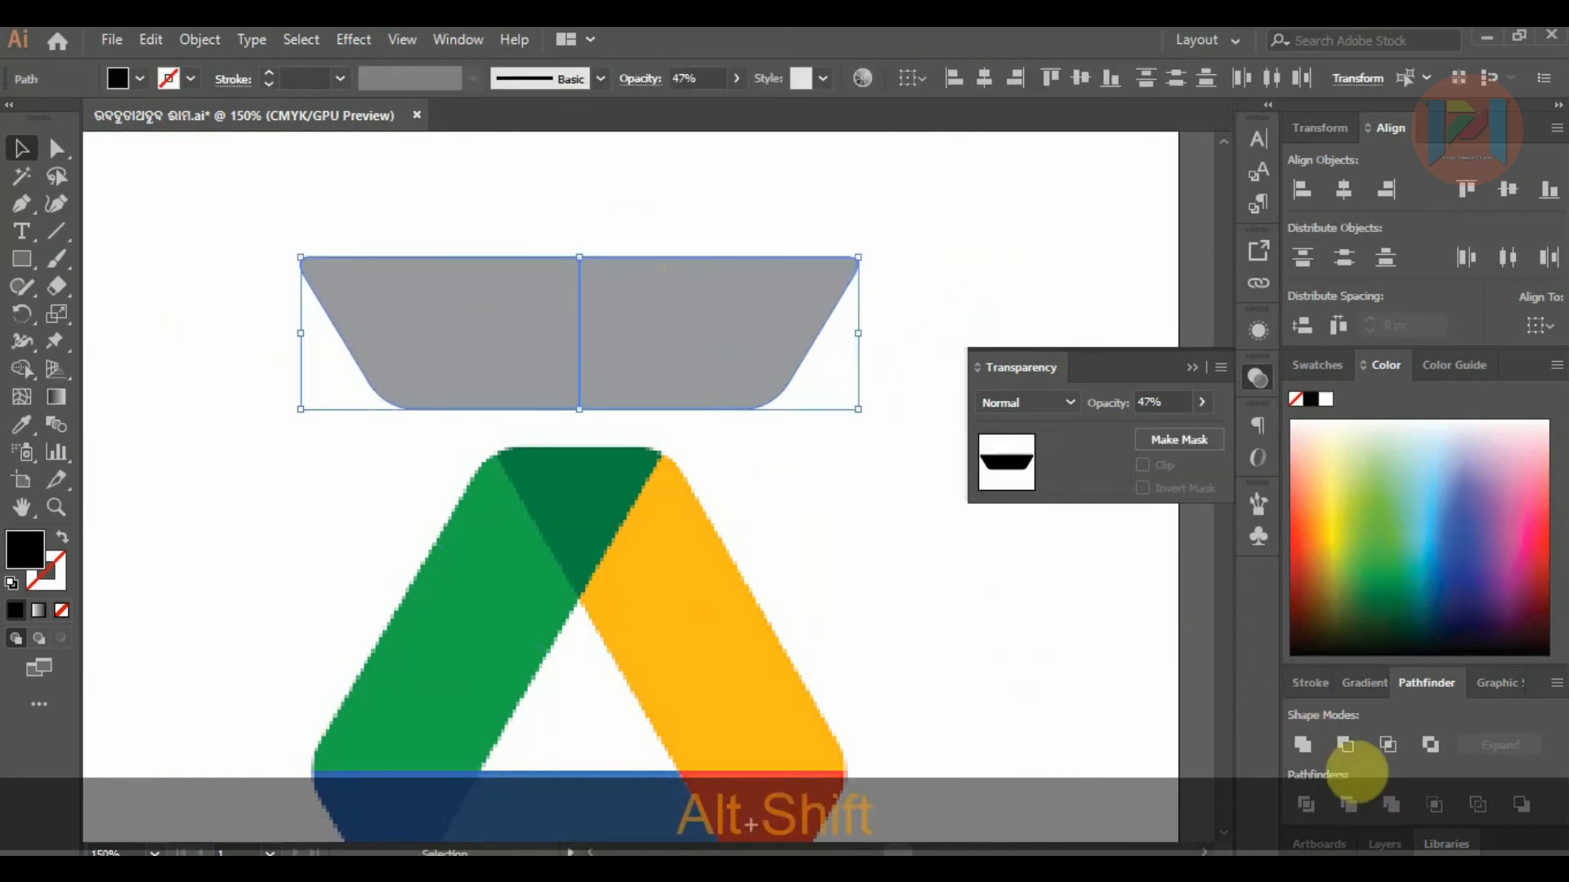
{"action": "left_click", "coordinate": [1302, 744]}
{"action": "scroll", "coordinate": [571, 305], "scroll_direction": "down", "scroll_amount": 3}
{"action": "left_click_drag", "start_coordinate": [556, 278], "coordinate": [524, 522]}
{"action": "left_click", "coordinate": [821, 472]}
{"action": "scroll", "coordinate": [589, 407], "scroll_direction": "up", "scroll_amount": 2}
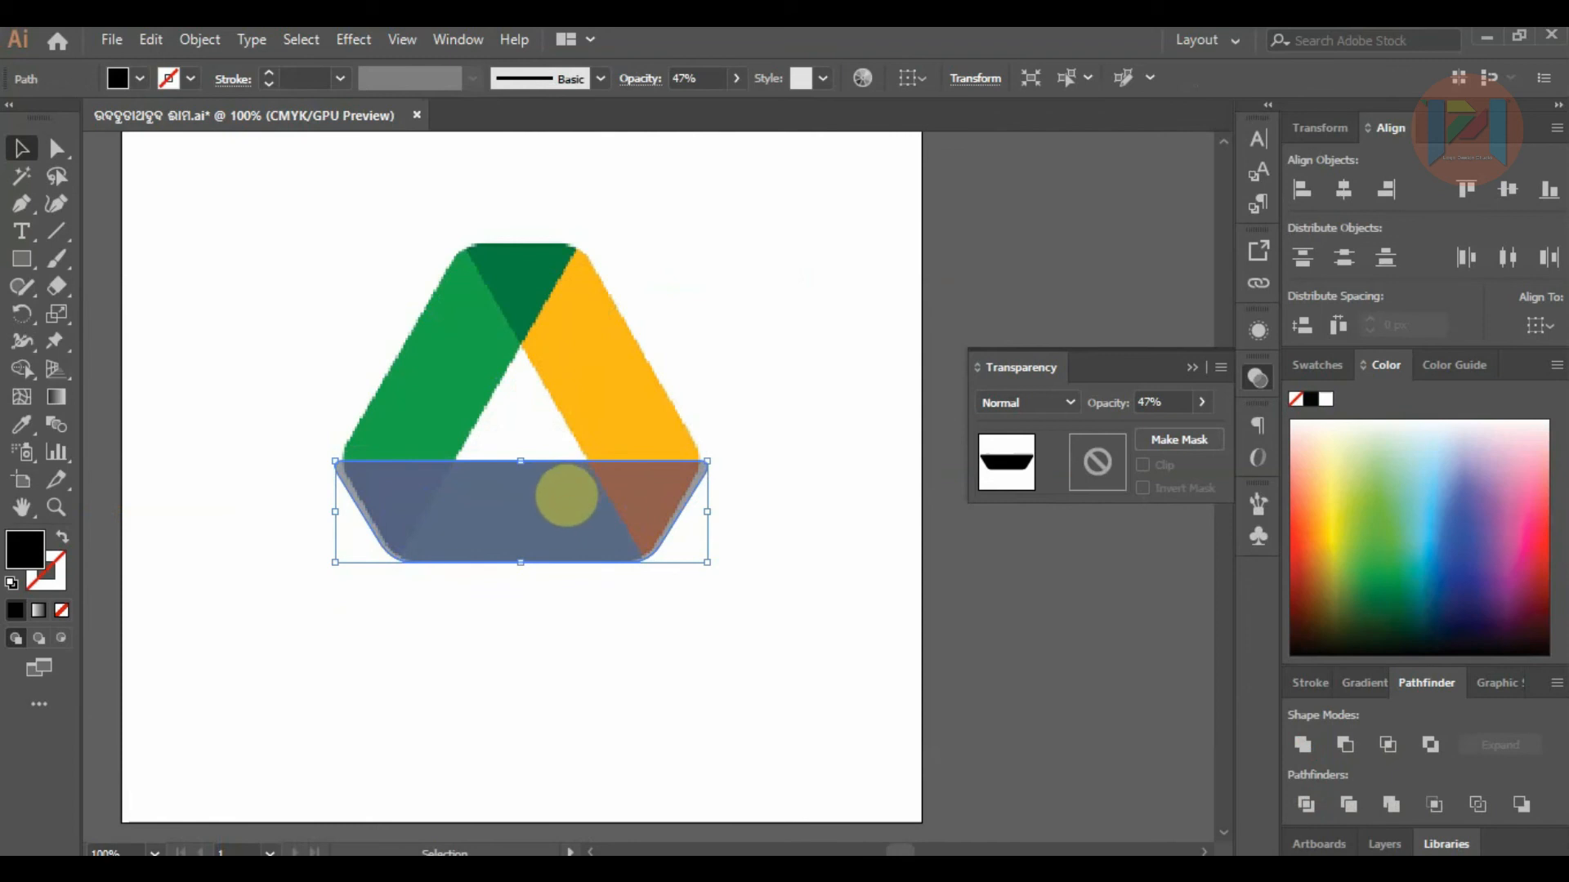
Duplicate the base band above the original and reflect the copy across the horizontal axis.
{"action": "scroll", "coordinate": [564, 494], "scroll_direction": "up", "scroll_amount": 2}
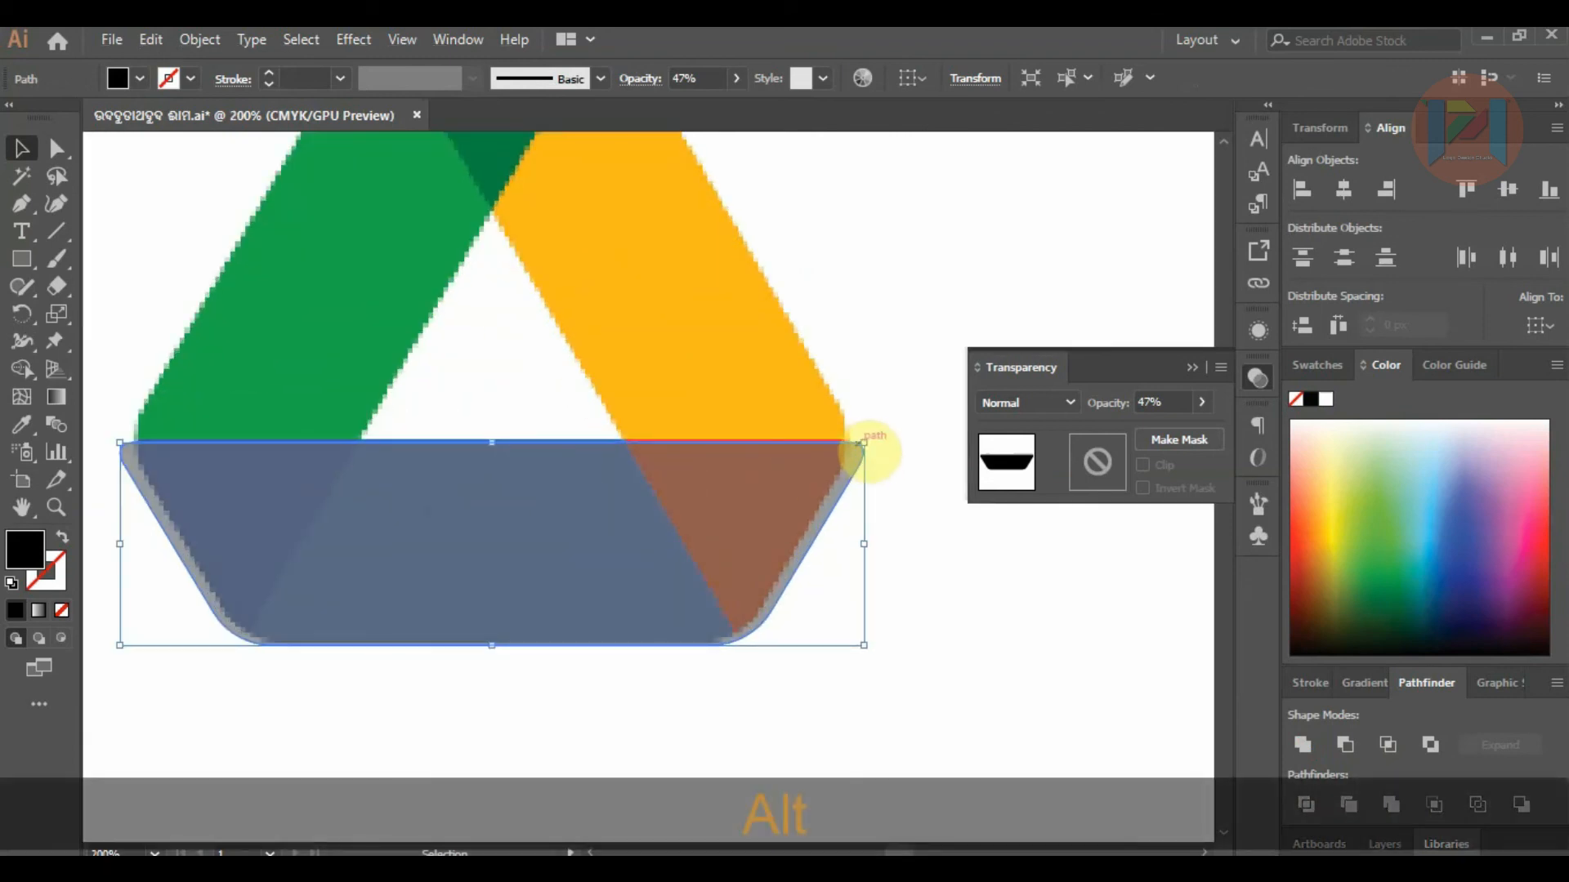
{"action": "scroll", "coordinate": [367, 463], "scroll_direction": "down", "scroll_amount": 2}
{"action": "left_click_drag", "start_coordinate": [408, 495], "coordinate": [515, 304]}
{"action": "right_click", "coordinate": [592, 292]}
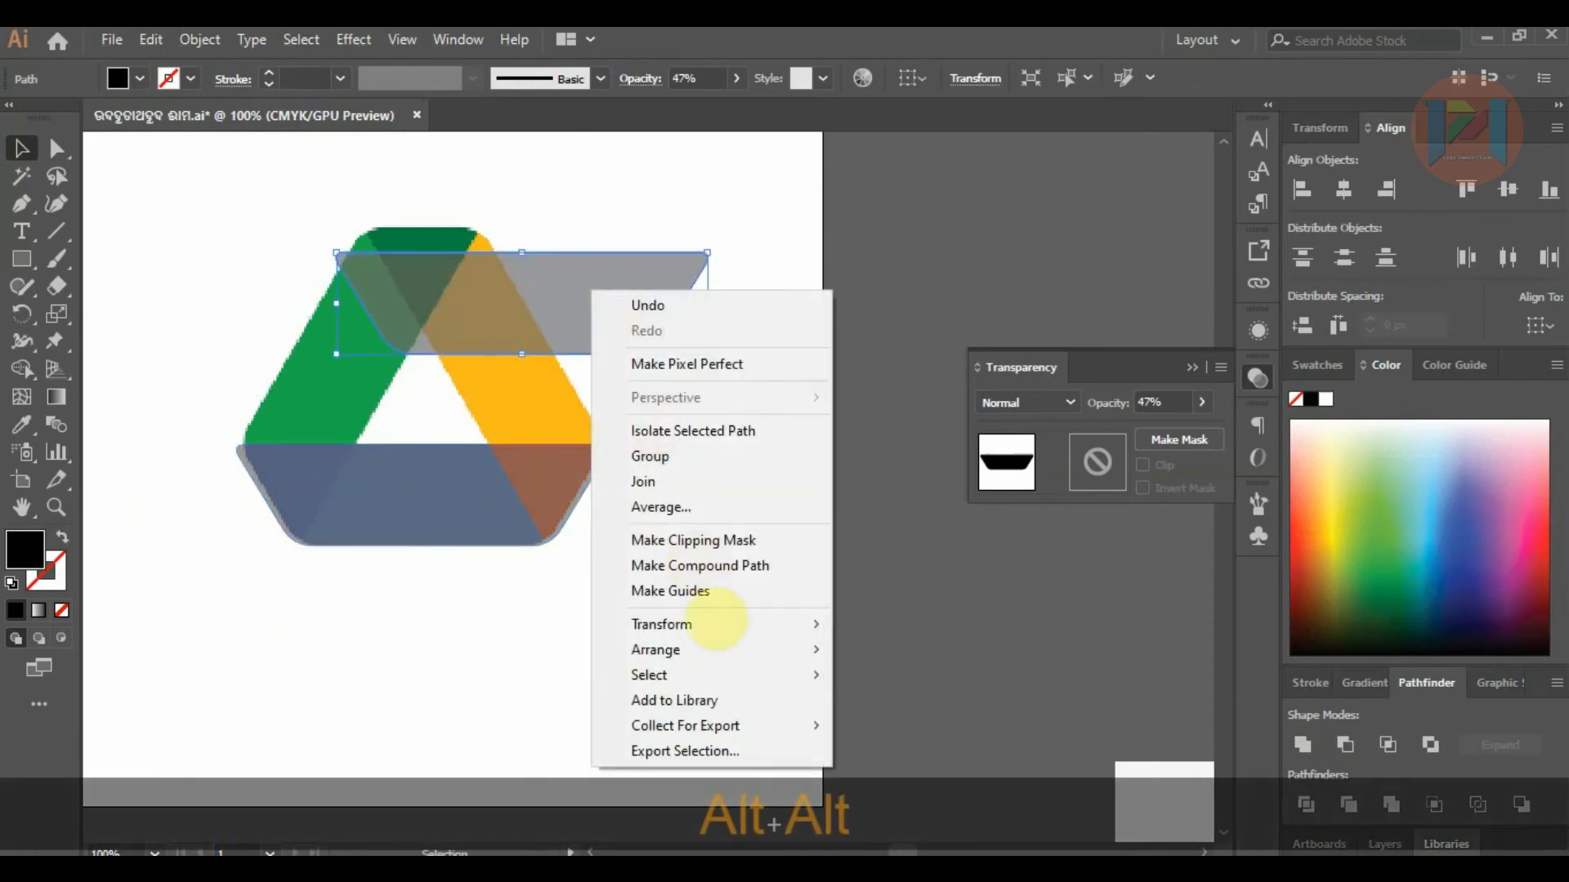
{"action": "mouse_move", "coordinate": [736, 624]}
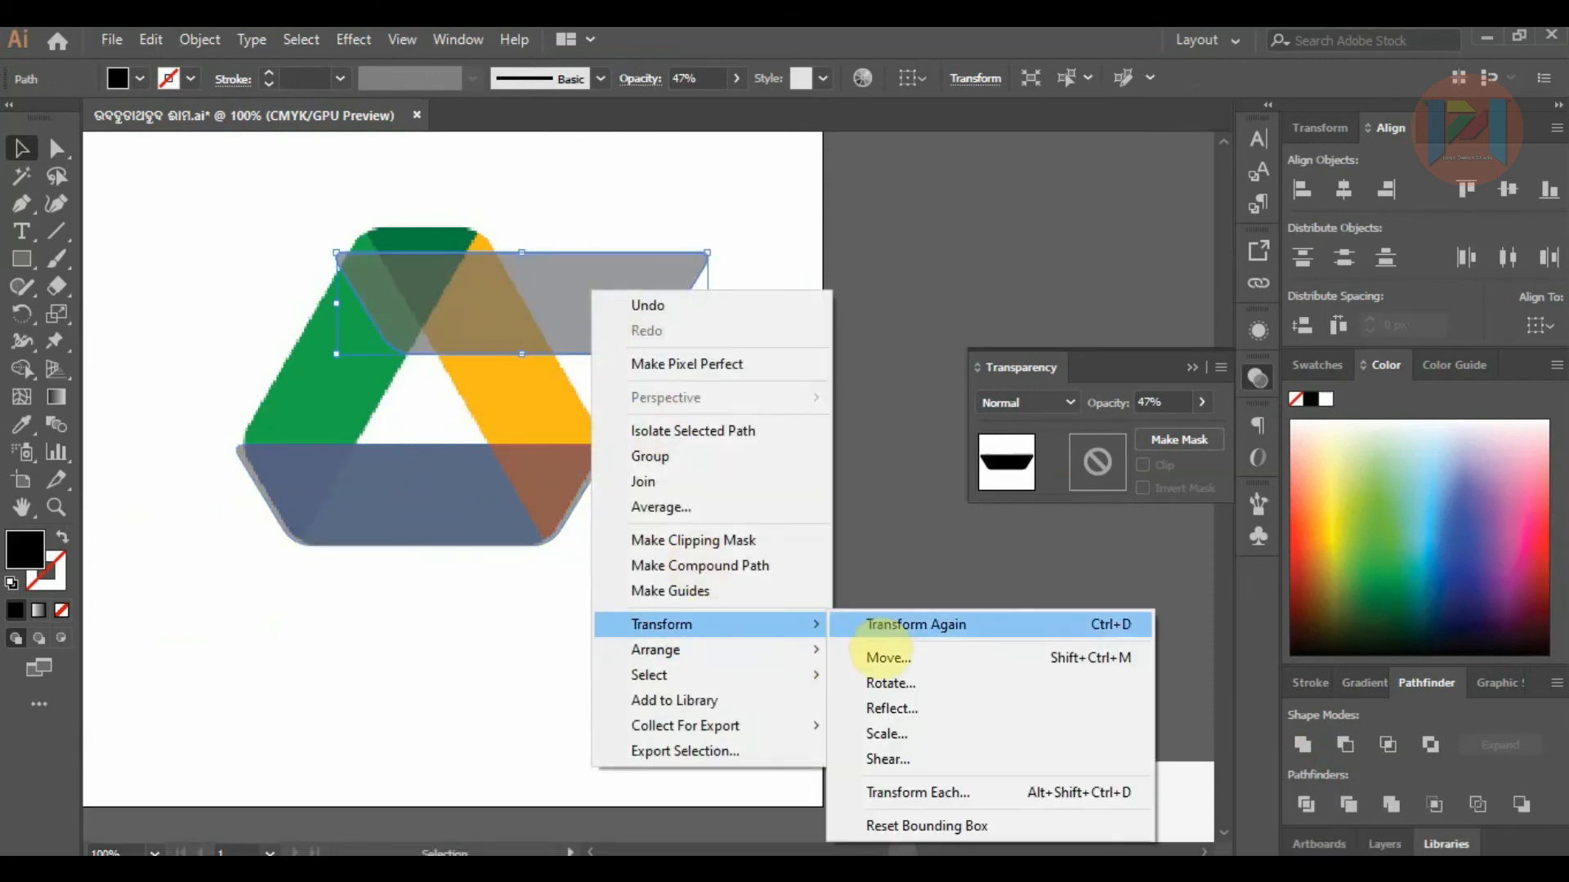
{"action": "left_click", "coordinate": [899, 706]}
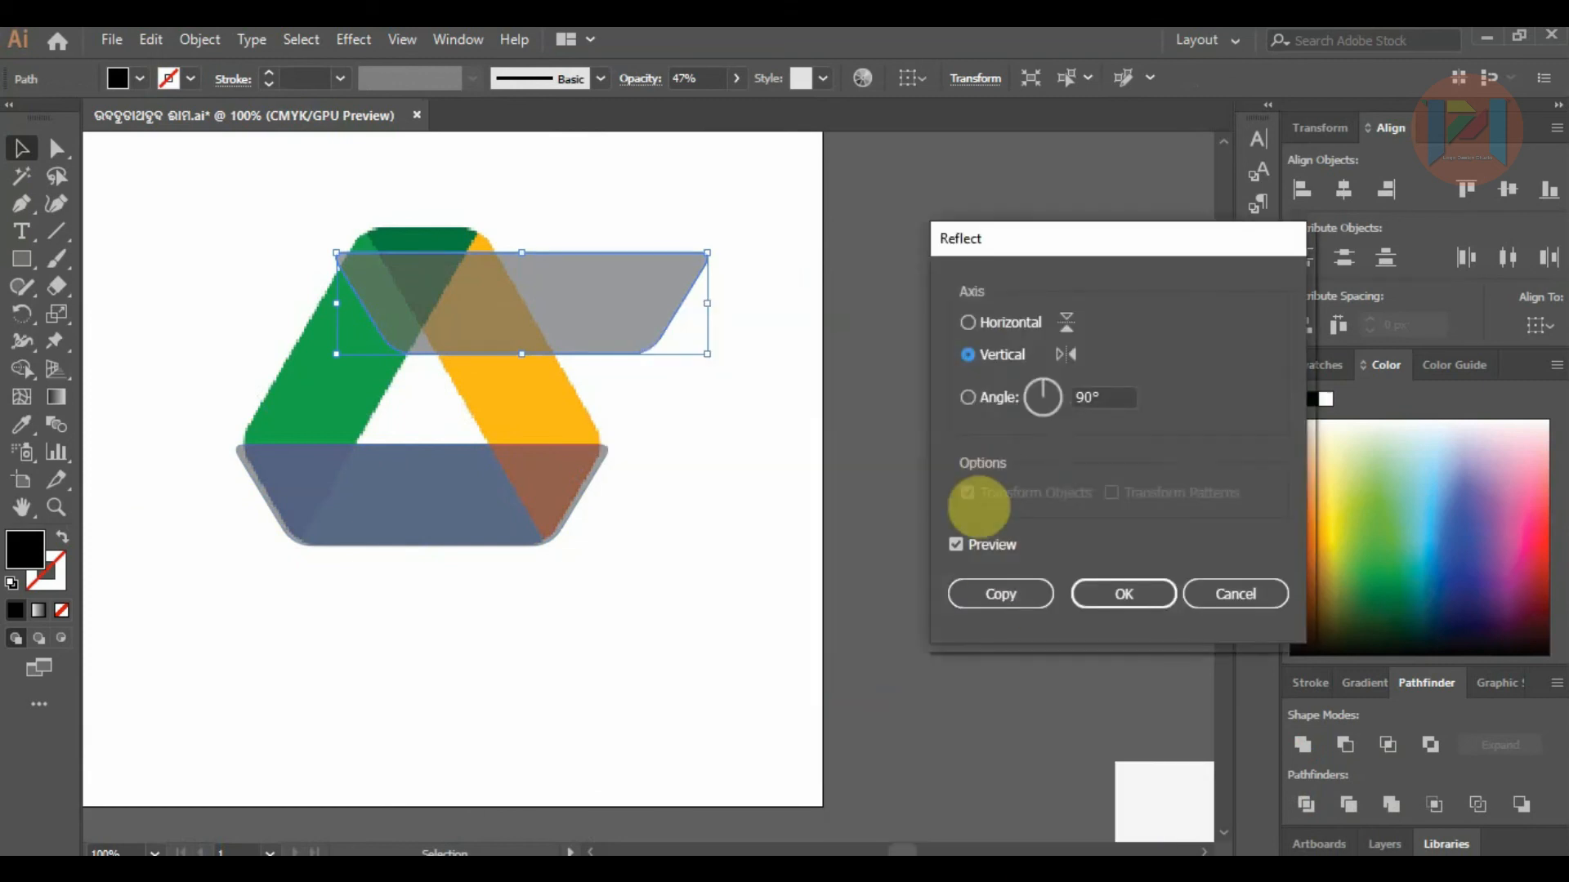
{"action": "left_click", "coordinate": [973, 324]}
{"action": "left_click", "coordinate": [1141, 597]}
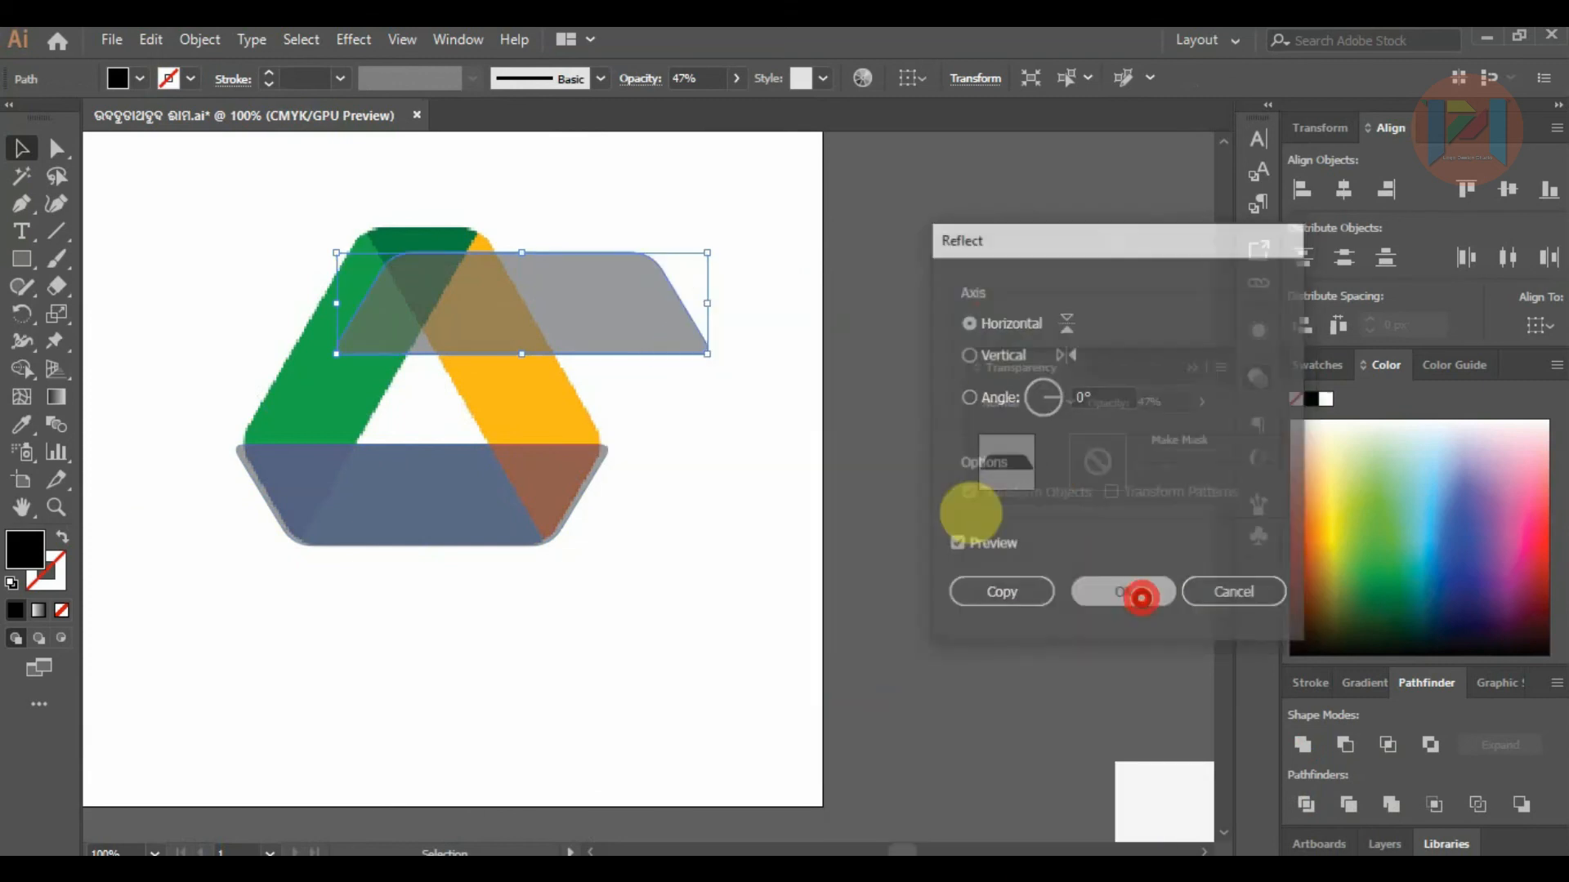
Rotate the reflected band to the slant of the Drive logo's yellow side and place it over that side.
{"action": "left_click_drag", "start_coordinate": [719, 250], "coordinate": [662, 461]}
{"action": "left_click_drag", "start_coordinate": [551, 359], "coordinate": [523, 409]}
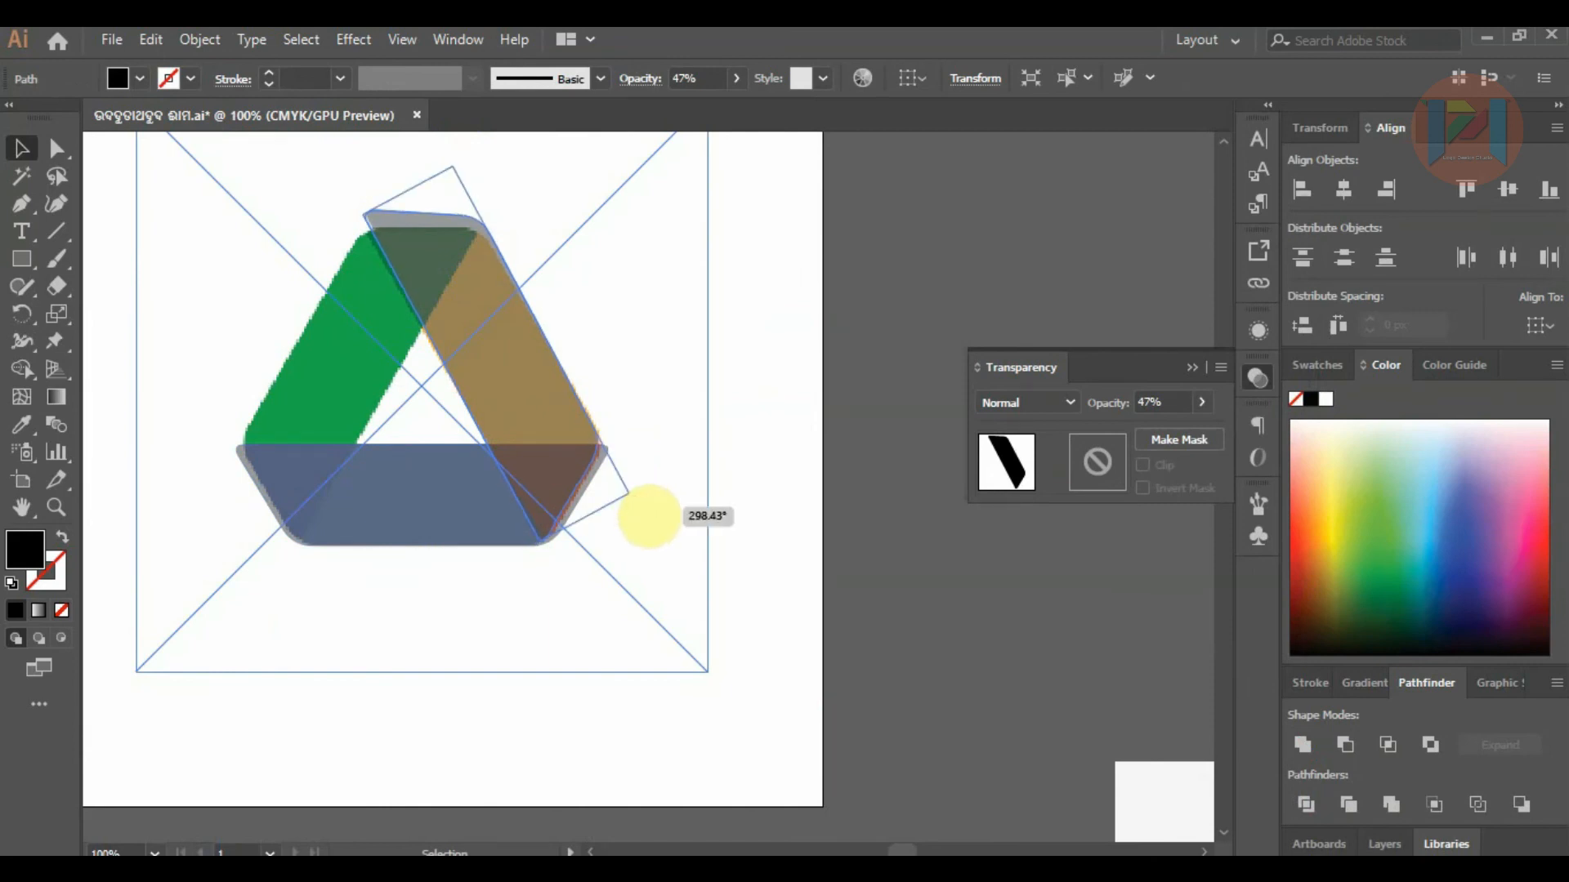
{"action": "left_click_drag", "start_coordinate": [649, 517], "coordinate": [637, 501]}
Duplicate the slanted band, reflect the copy across the vertical axis, and place it over the Drive logo's green side.
{"action": "left_click_drag", "start_coordinate": [515, 416], "coordinate": [746, 372]}
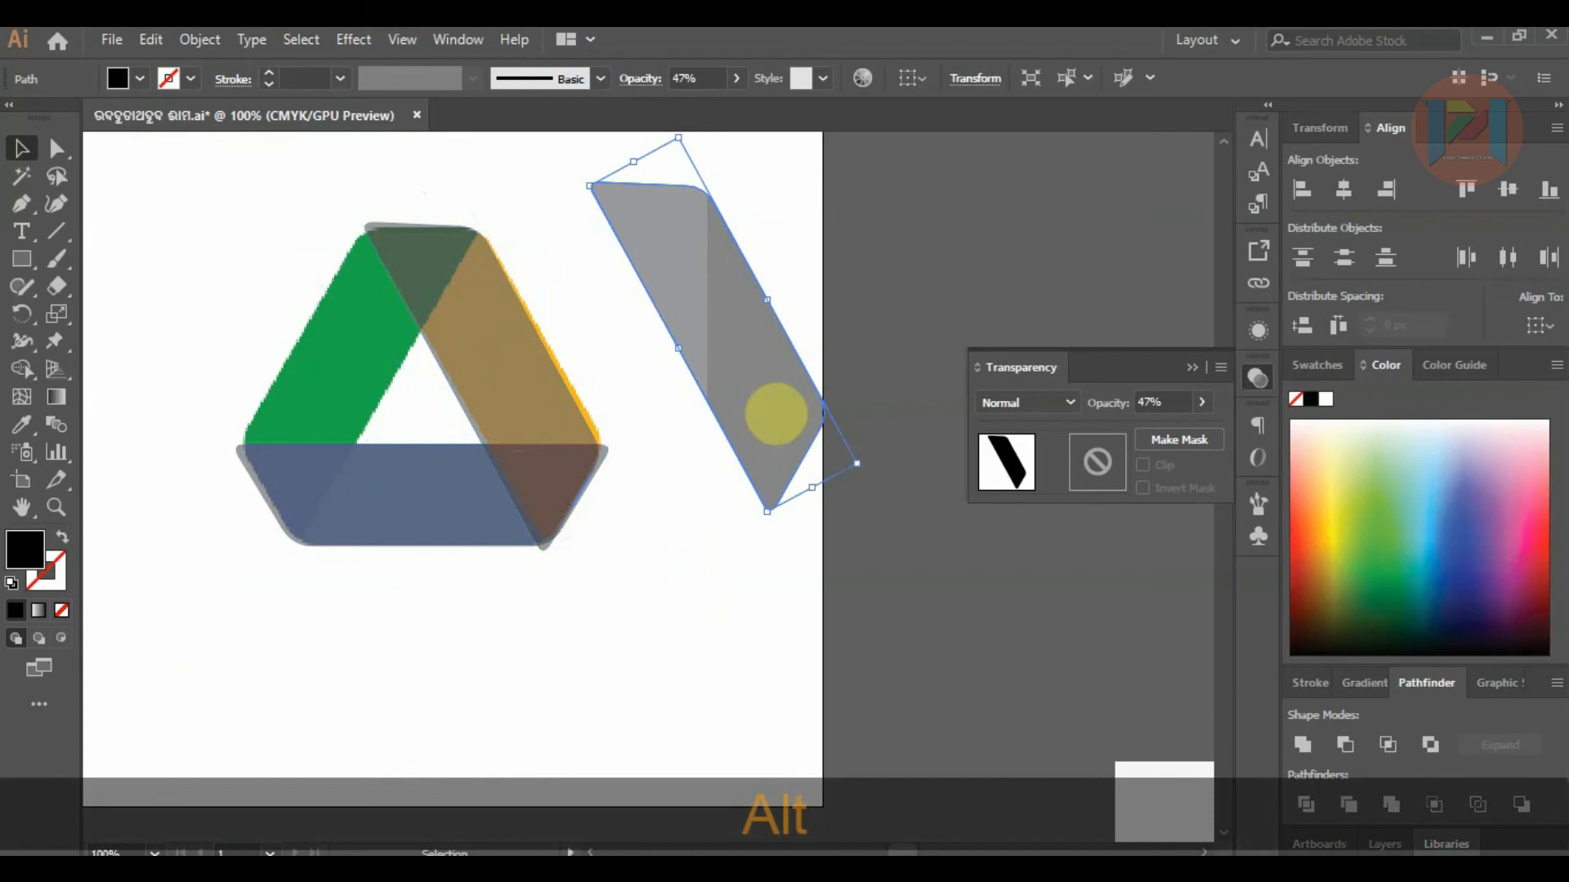
{"action": "right_click", "coordinate": [758, 397]}
{"action": "mouse_move", "coordinate": [948, 736]}
{"action": "left_click", "coordinate": [1054, 602]}
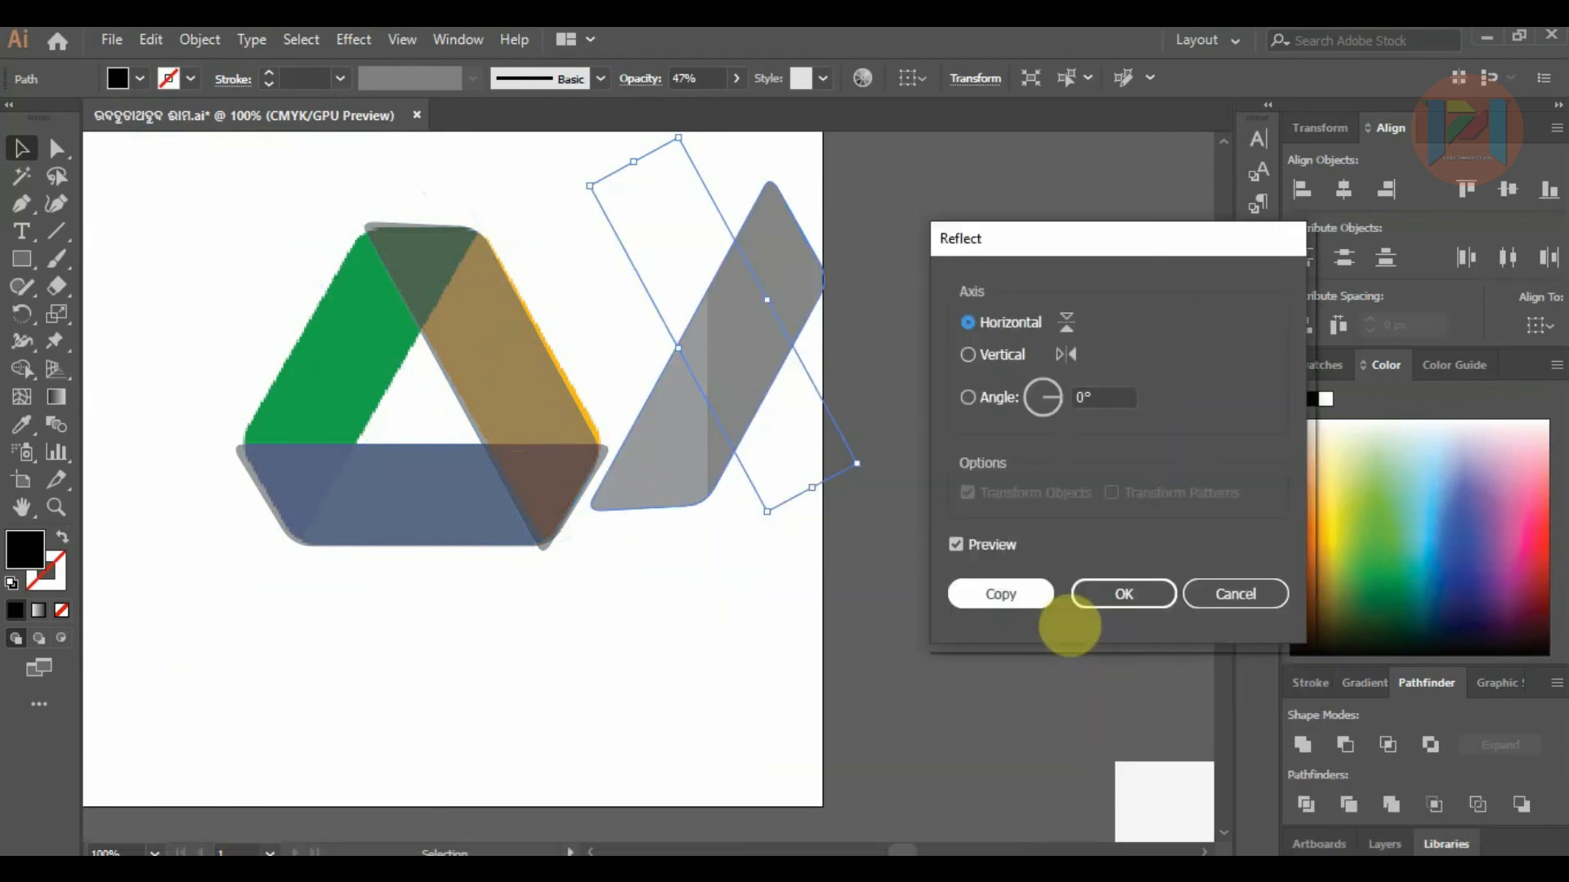
{"action": "left_click", "coordinate": [968, 356]}
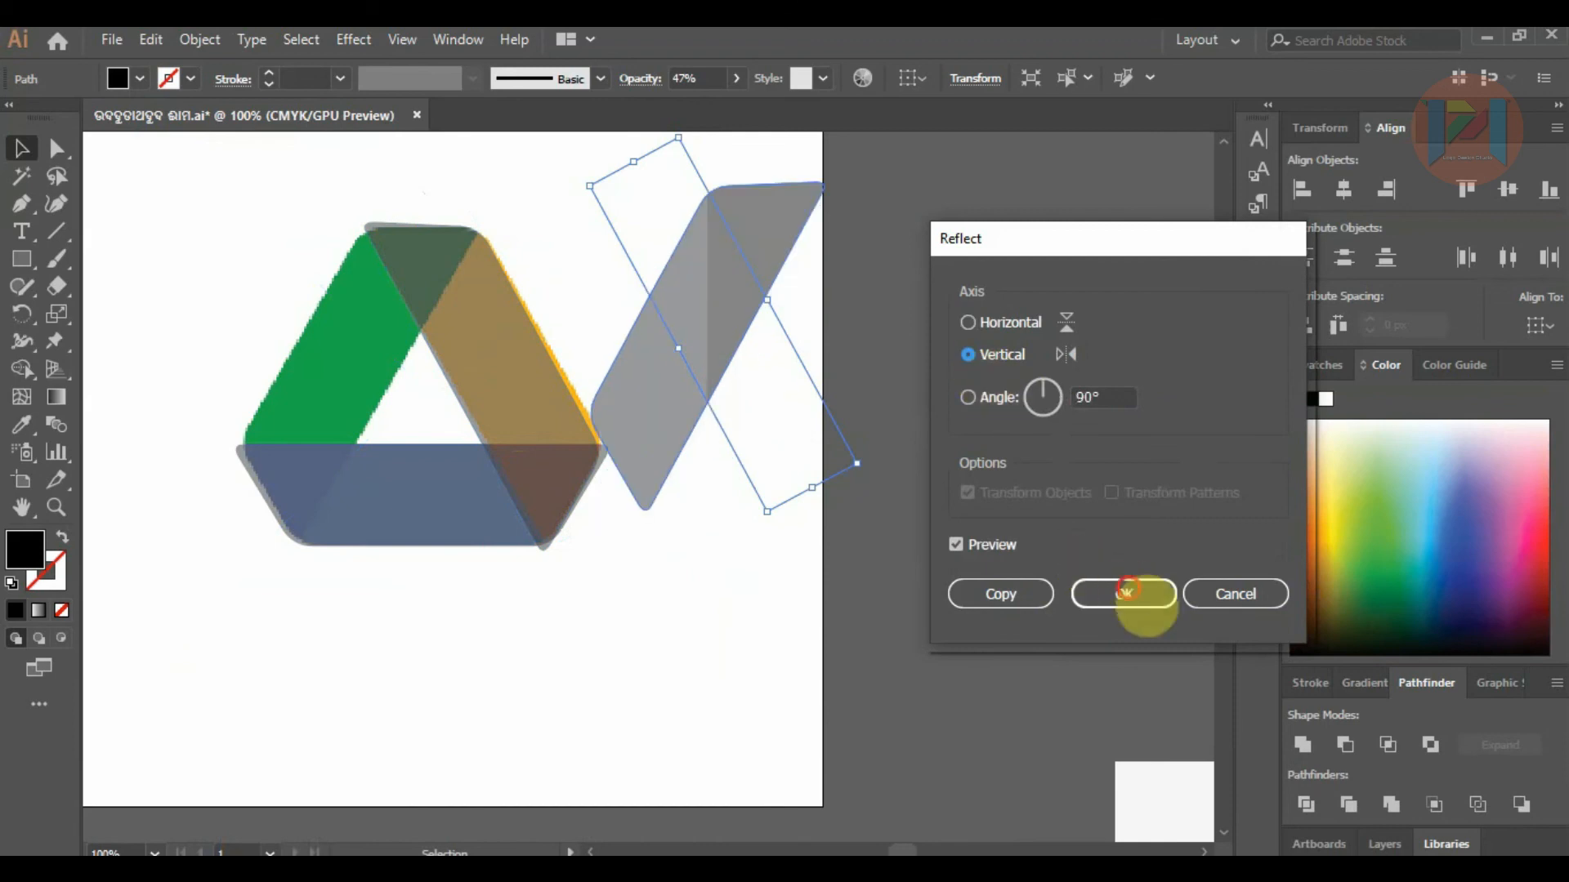
{"action": "left_click", "coordinate": [1123, 594]}
{"action": "left_click_drag", "start_coordinate": [675, 319], "coordinate": [531, 334]}
{"action": "left_click_drag", "start_coordinate": [398, 357], "coordinate": [342, 371]}
Select the three band shapes and move them horizontally off the Drive reference image so they sit beside it.
{"action": "left_click", "coordinate": [686, 350]}
{"action": "scroll", "coordinate": [450, 355], "scroll_direction": "down", "scroll_amount": 1}
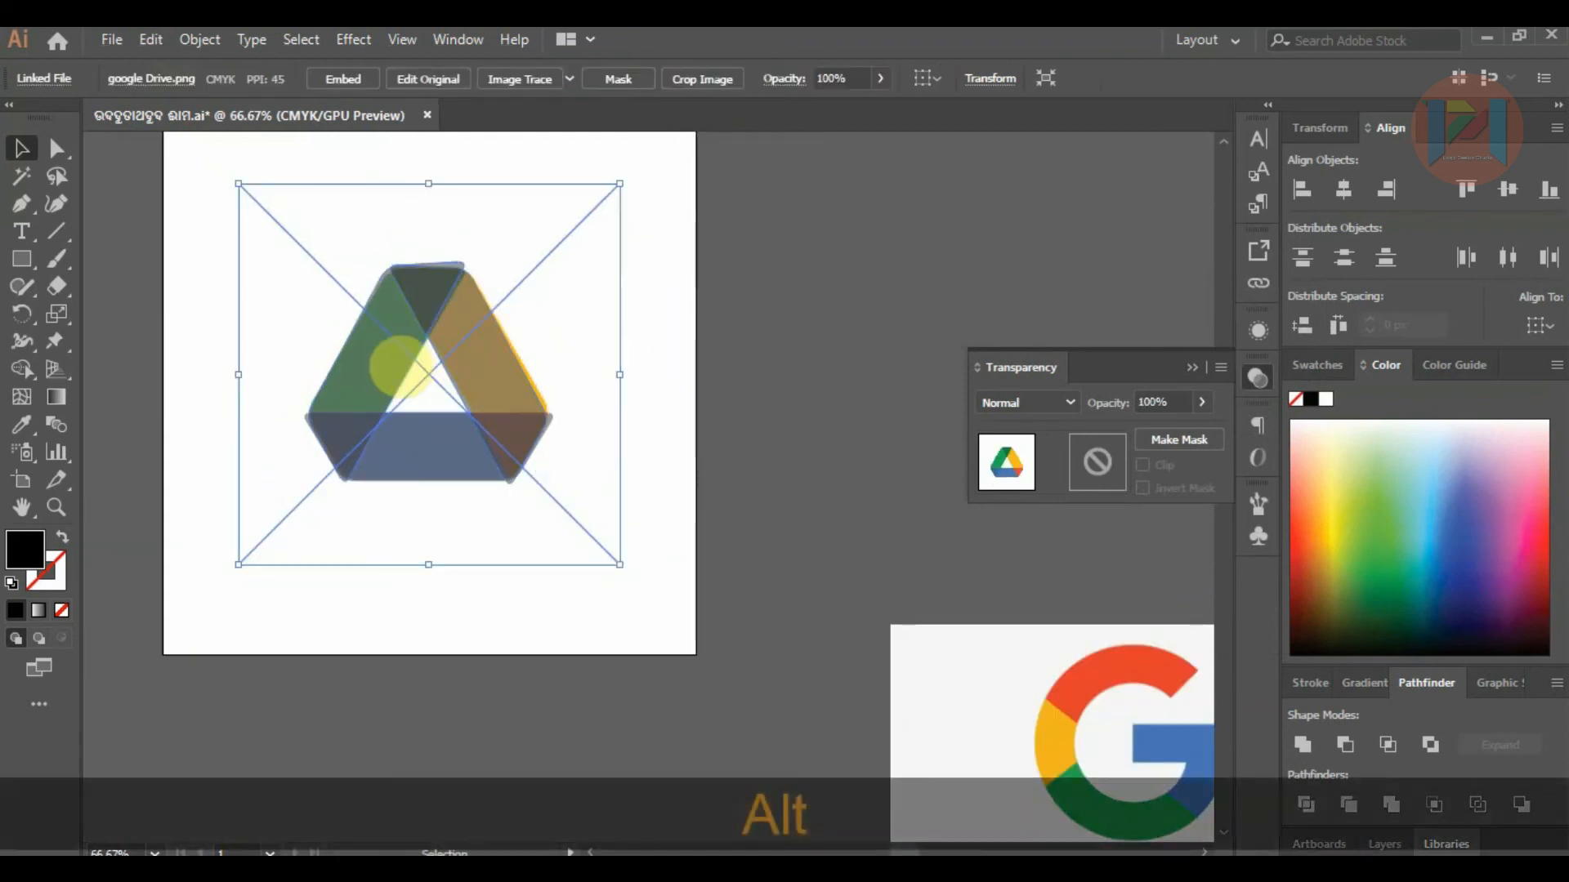
{"action": "left_click", "coordinate": [384, 349]}
{"action": "left_click", "coordinate": [496, 389], "text": "shift"}
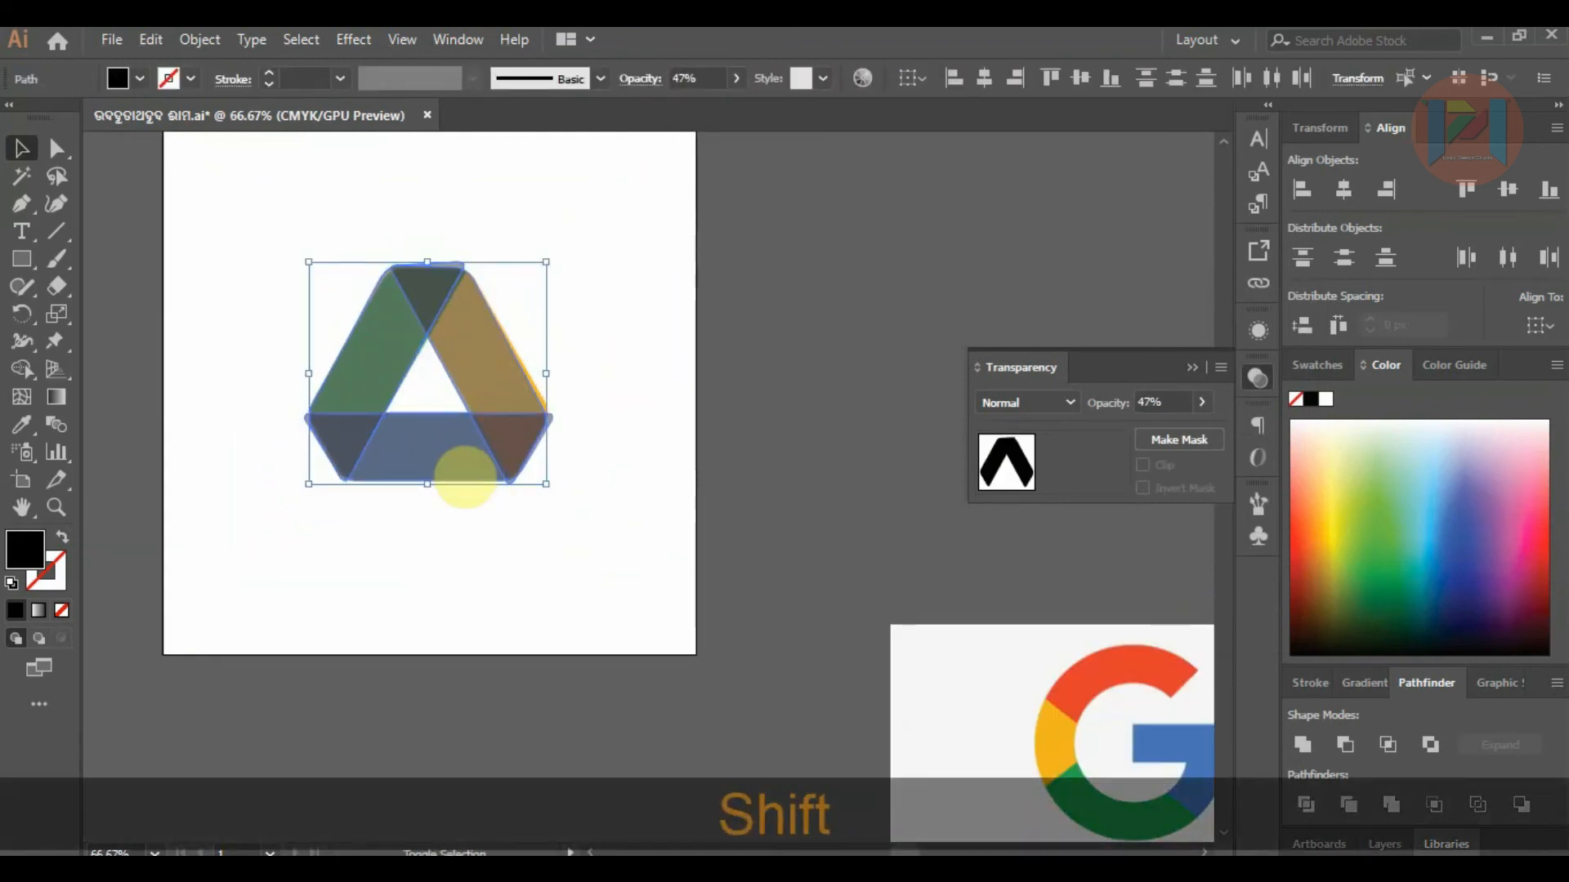
{"action": "left_click", "coordinate": [447, 459], "text": "shift"}
{"action": "left_click_drag", "start_coordinate": [454, 474], "coordinate": [735, 473]}
{"action": "left_click", "coordinate": [940, 279]}
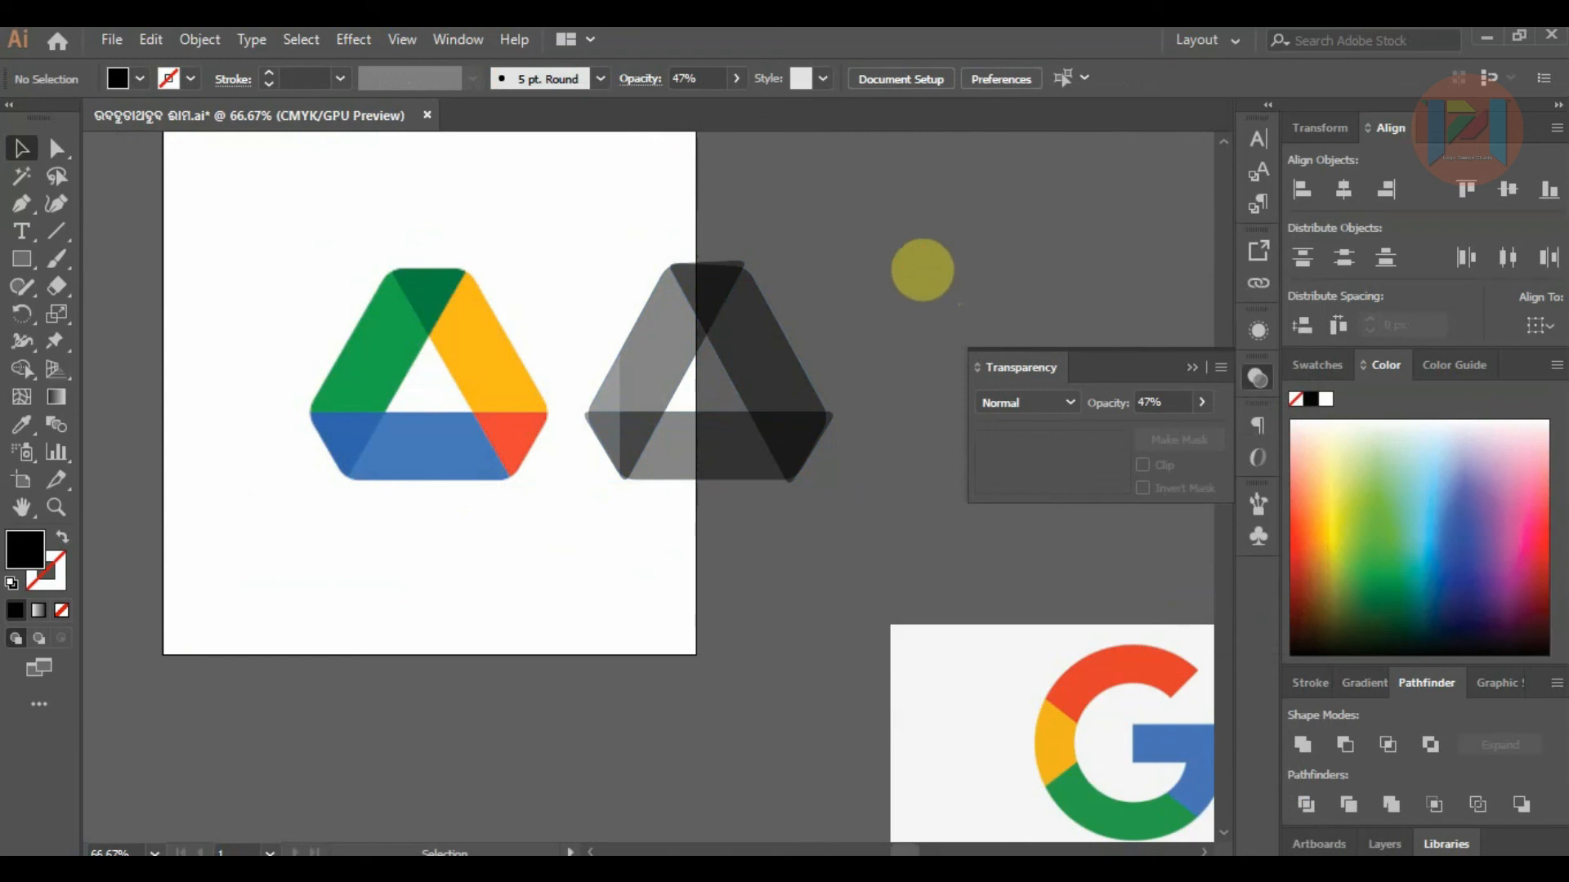
Nudge the right slanted band slightly to the right to line it up with the base band.
{"action": "scroll", "coordinate": [799, 343], "scroll_direction": "up", "scroll_amount": 1}
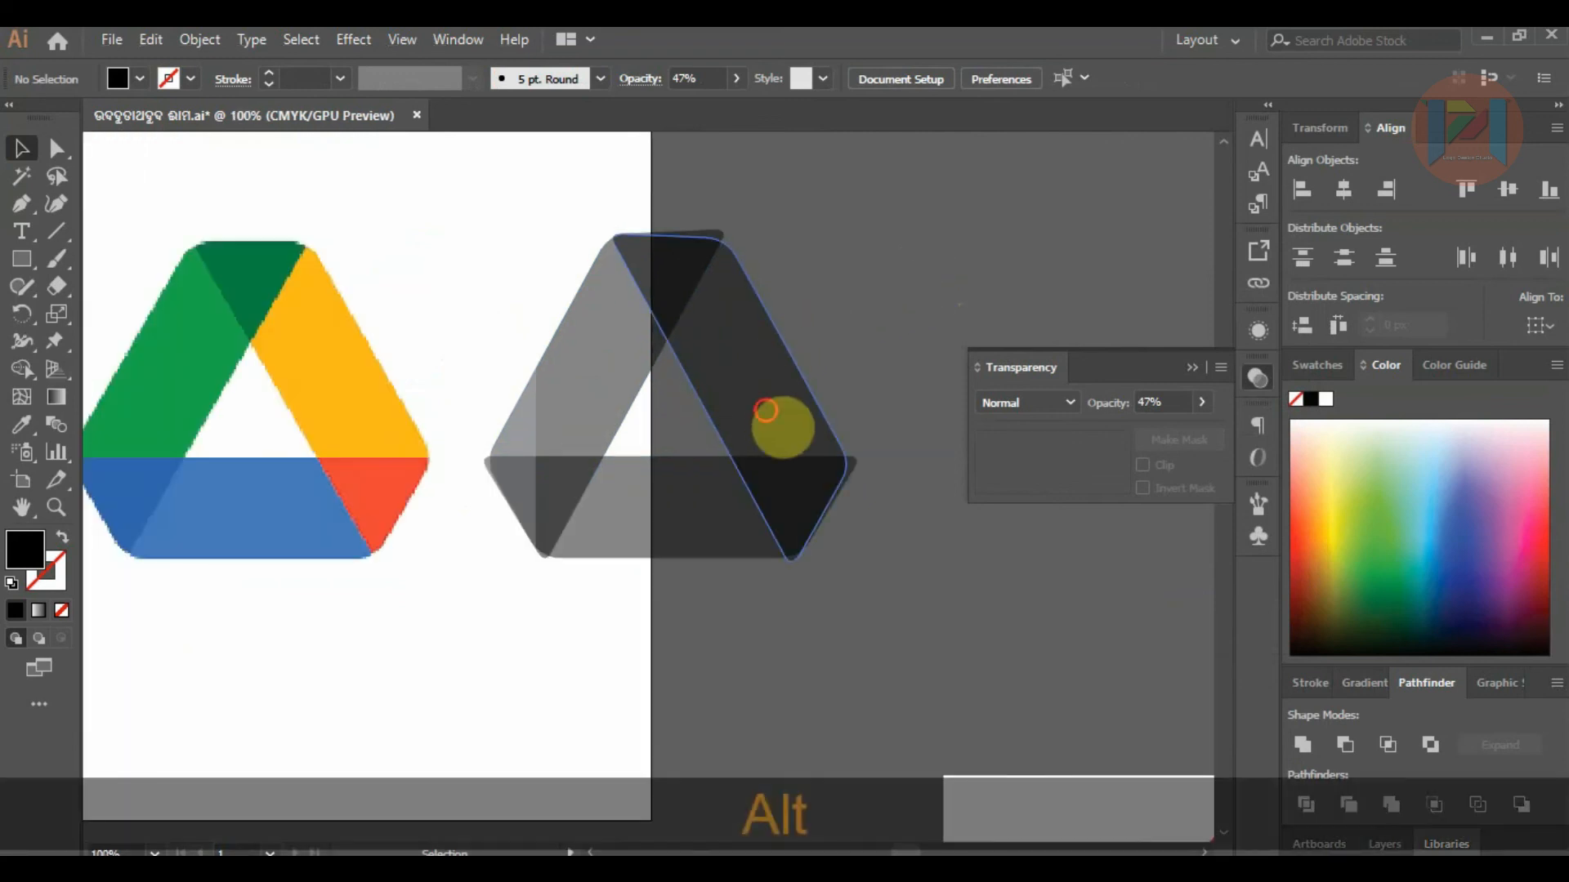
{"action": "left_click", "coordinate": [777, 426]}
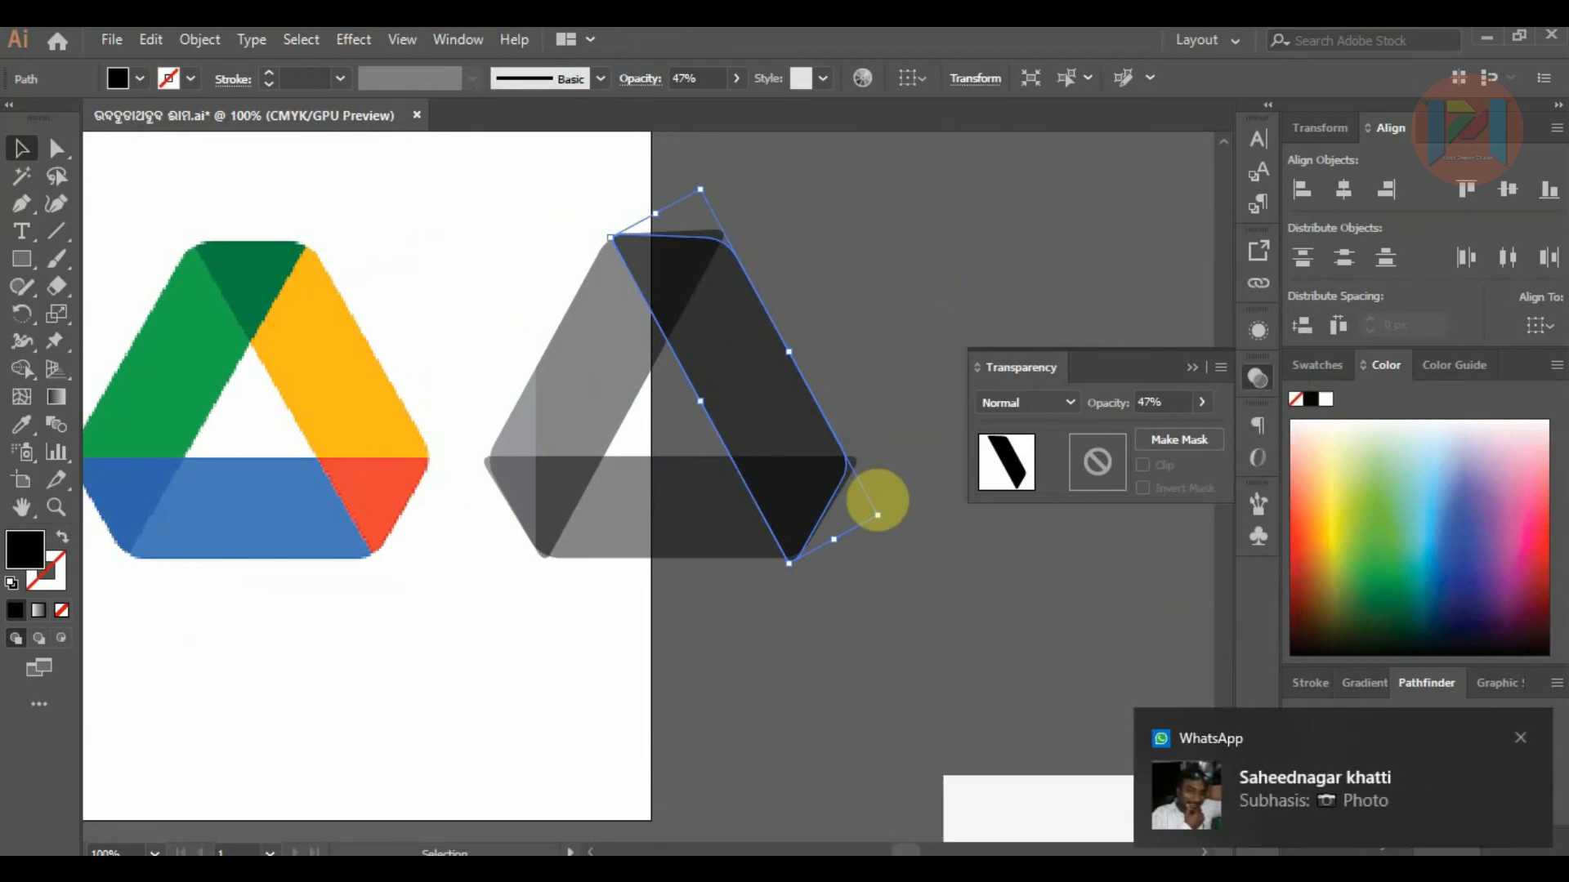
{"action": "key", "text": "Right"}
{"action": "left_click", "coordinate": [939, 550]}
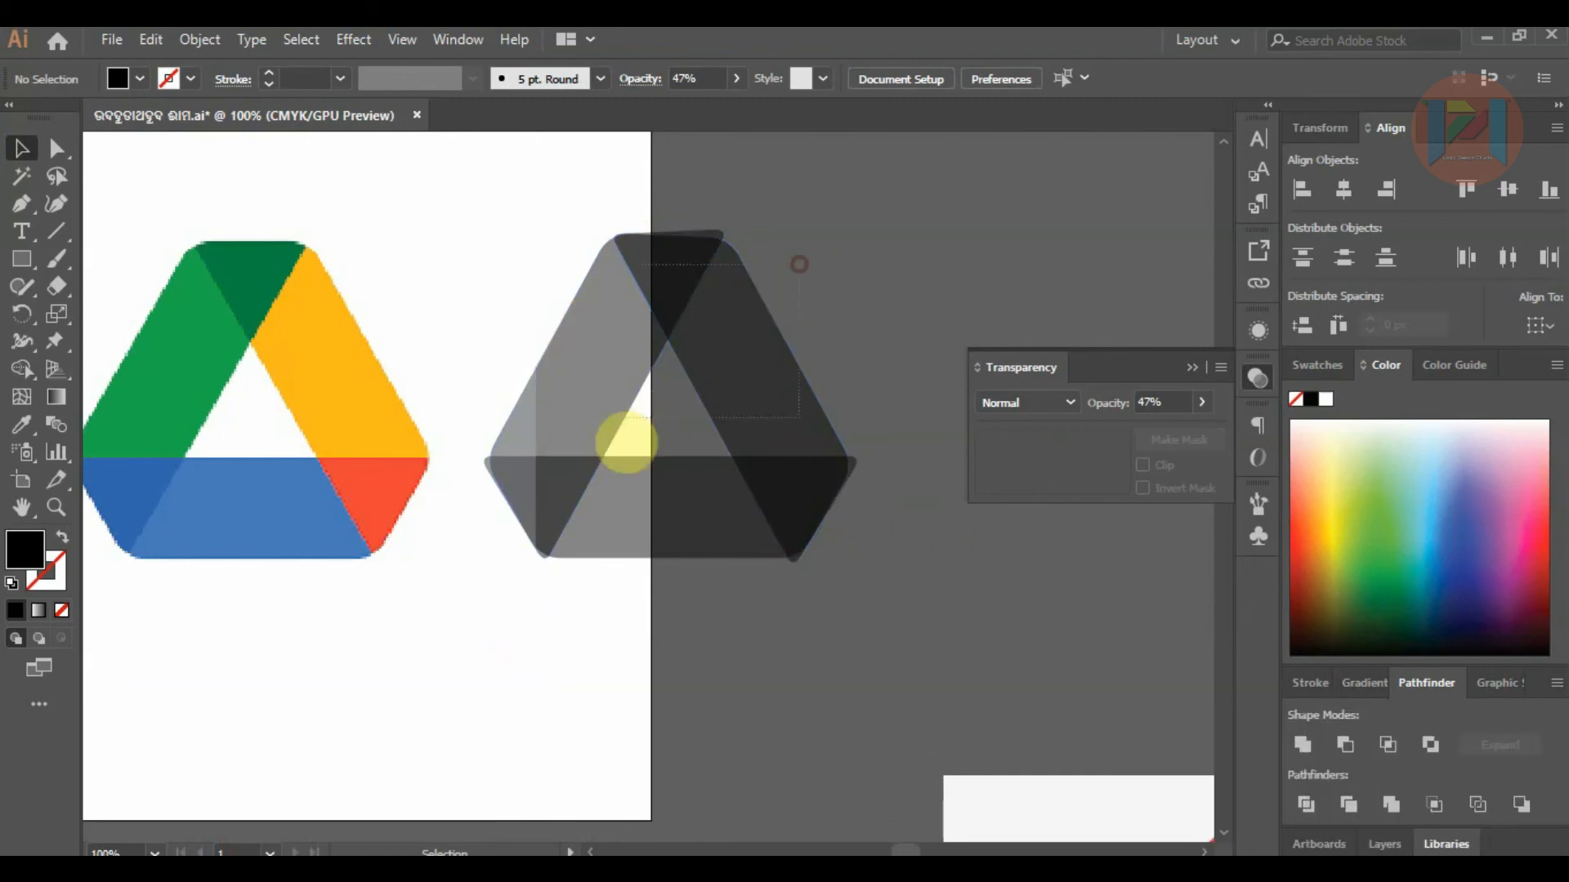
Select both slanted bands and trim the slivers protruding at their top overlap with Shape Builder.
{"action": "left_click", "coordinate": [608, 427]}
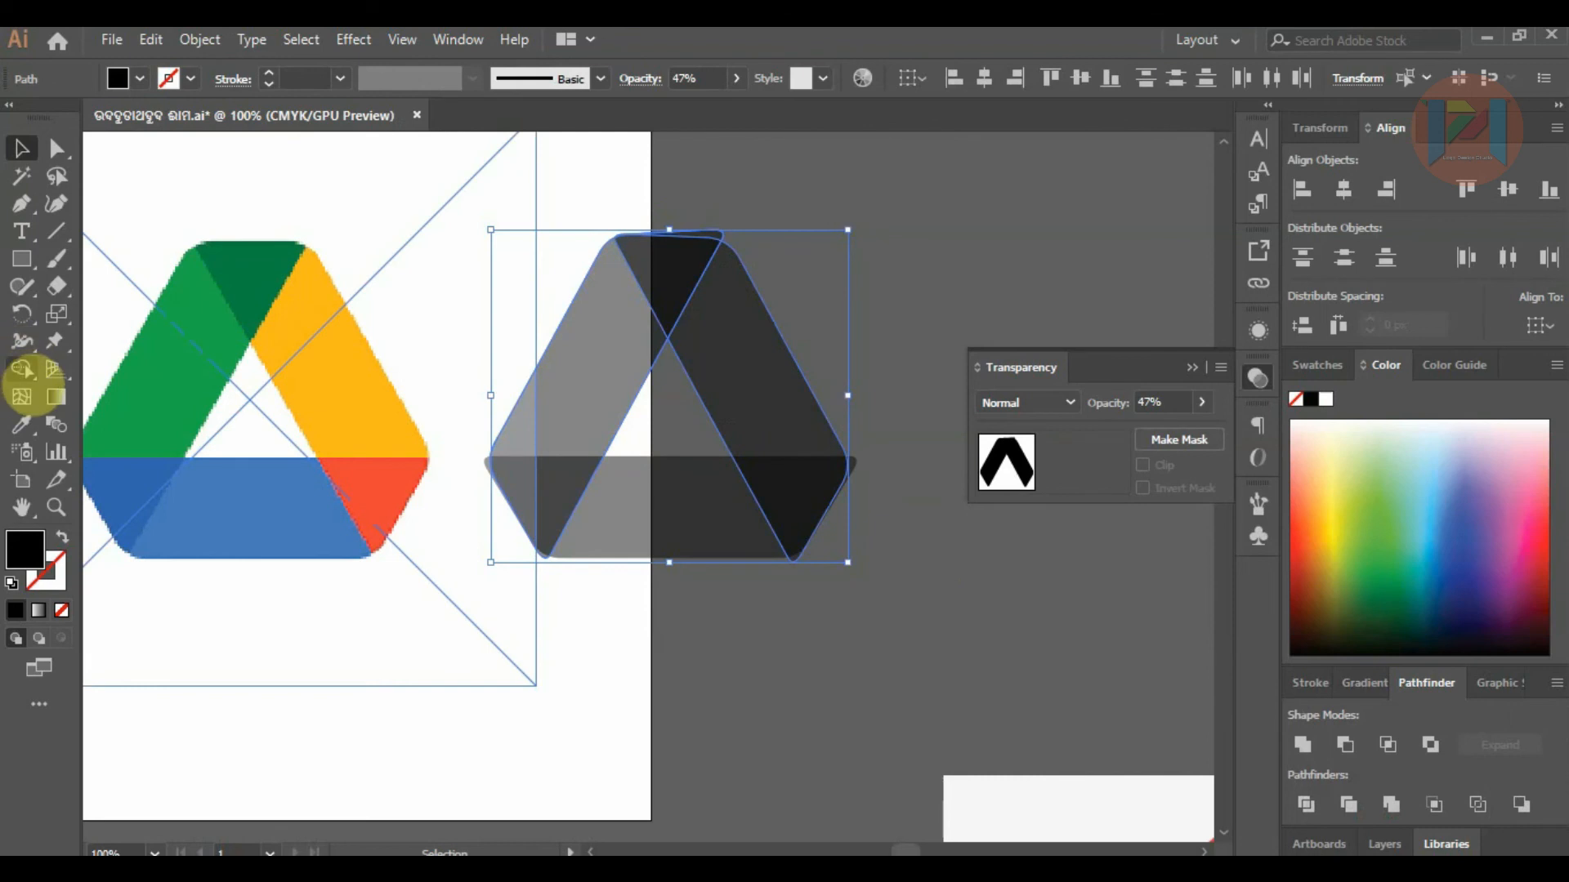
{"action": "left_click", "coordinate": [22, 369]}
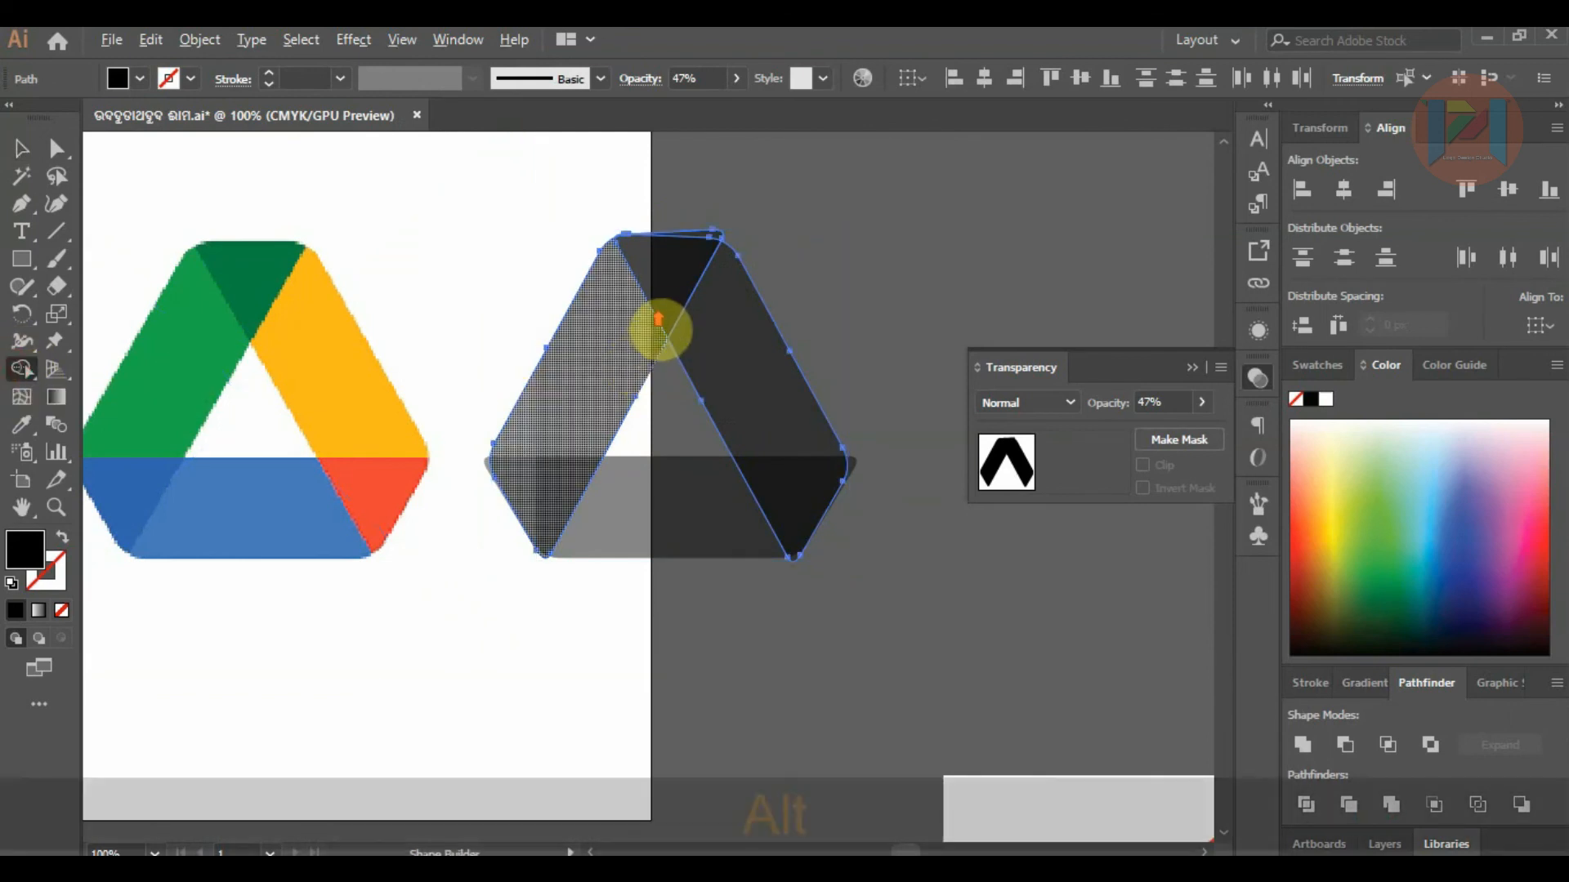
{"action": "scroll", "coordinate": [659, 325], "scroll_direction": "up", "scroll_amount": 3, "text": "alt"}
{"action": "scroll", "coordinate": [677, 399], "scroll_direction": "down", "scroll_amount": 1, "text": "alt"}
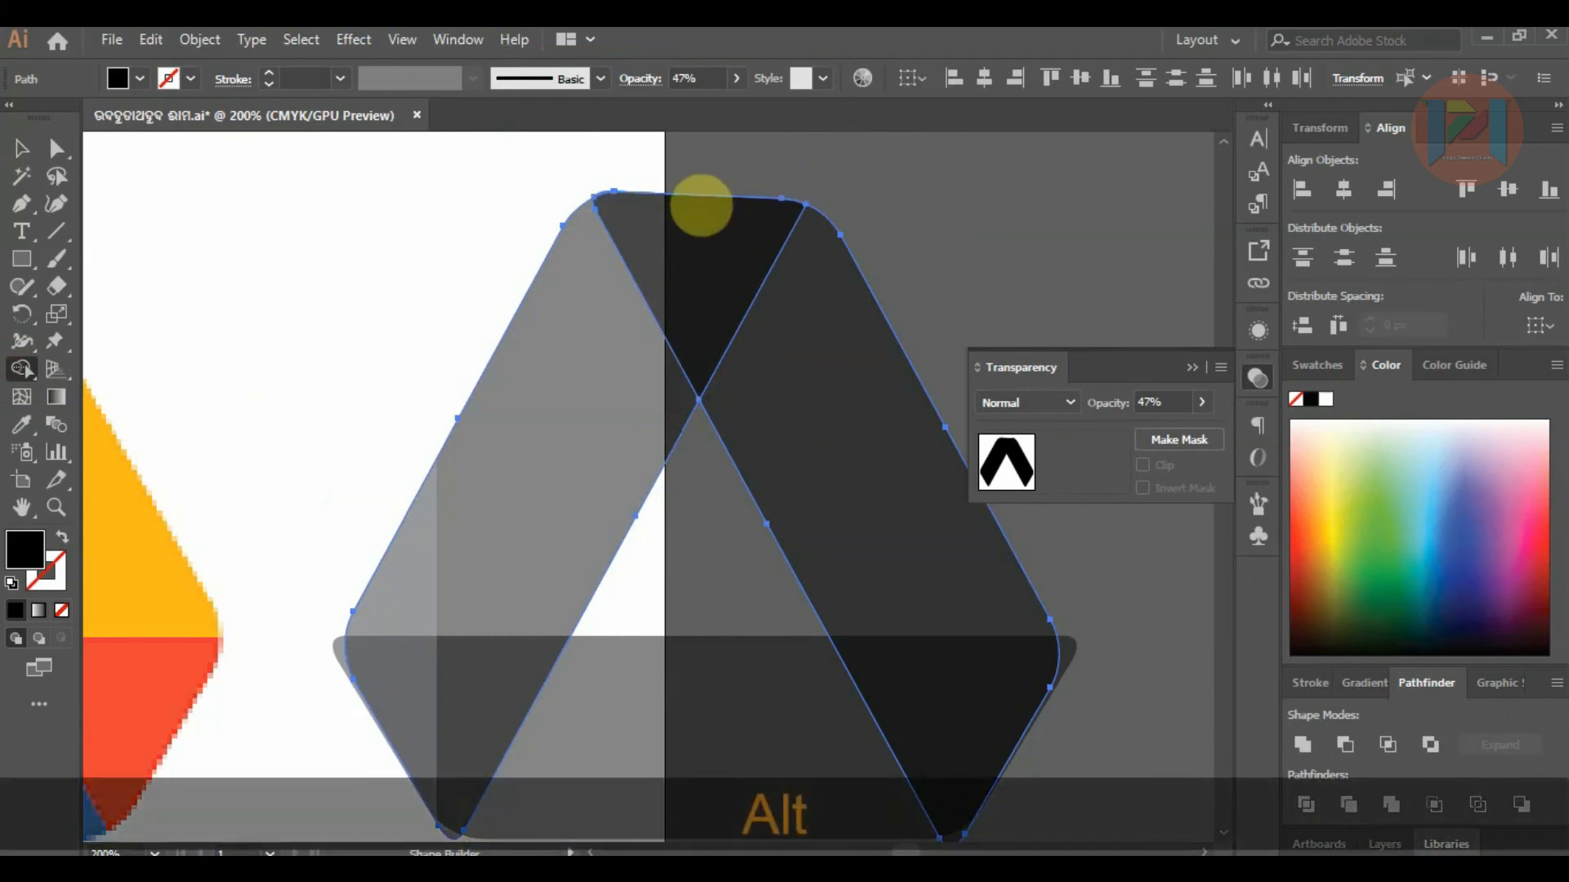
{"action": "scroll", "coordinate": [623, 205], "scroll_direction": "up", "scroll_amount": 3, "text": "alt"}
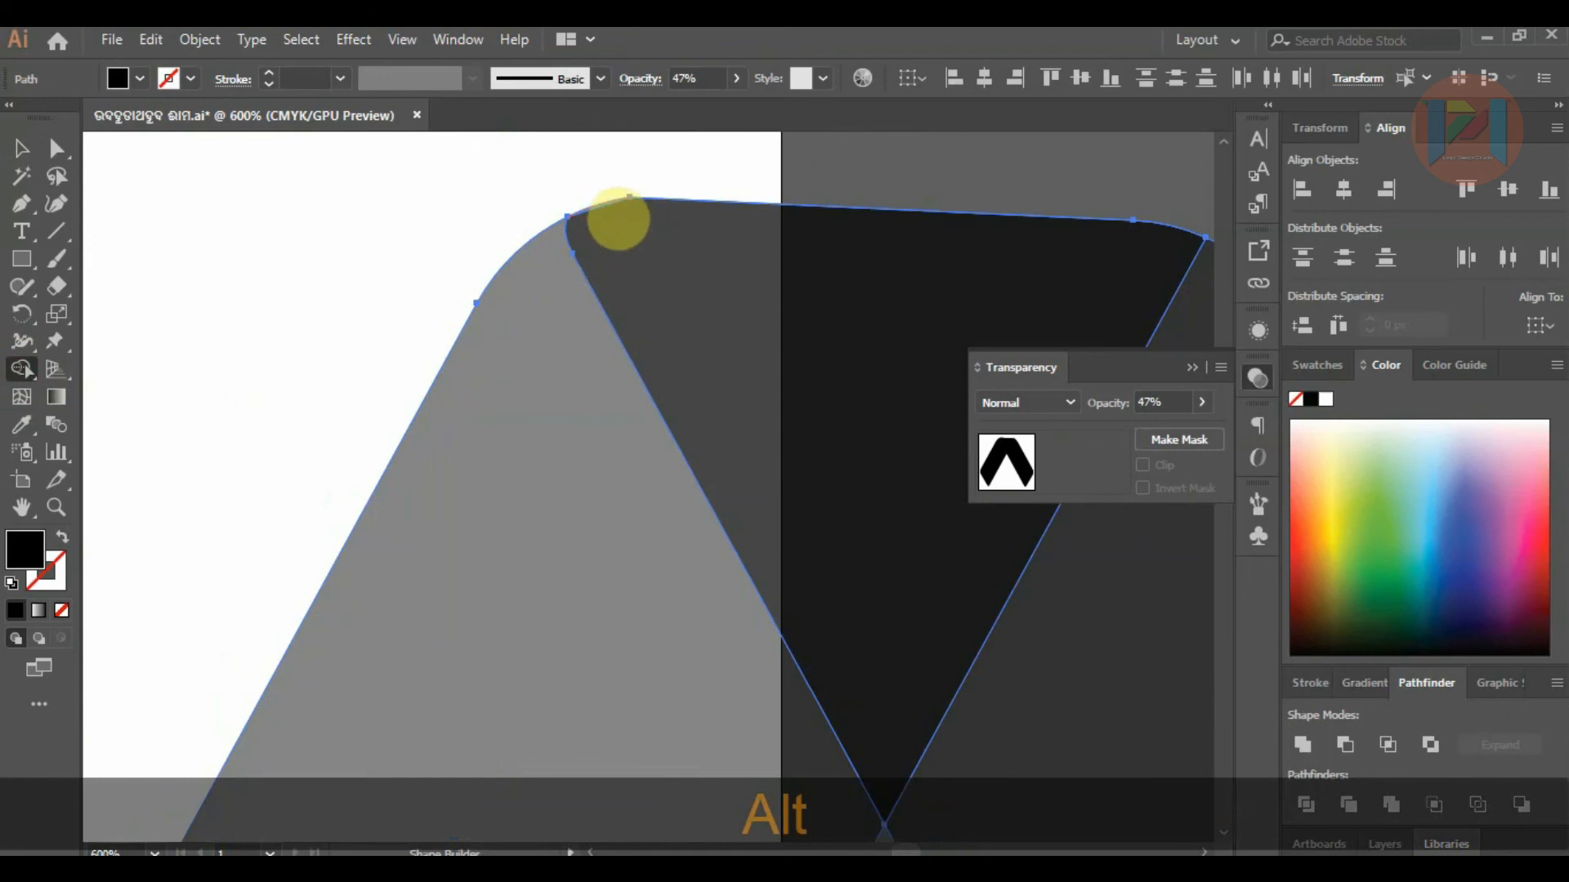
{"action": "scroll", "coordinate": [621, 213], "scroll_direction": "down", "scroll_amount": 4, "text": "alt"}
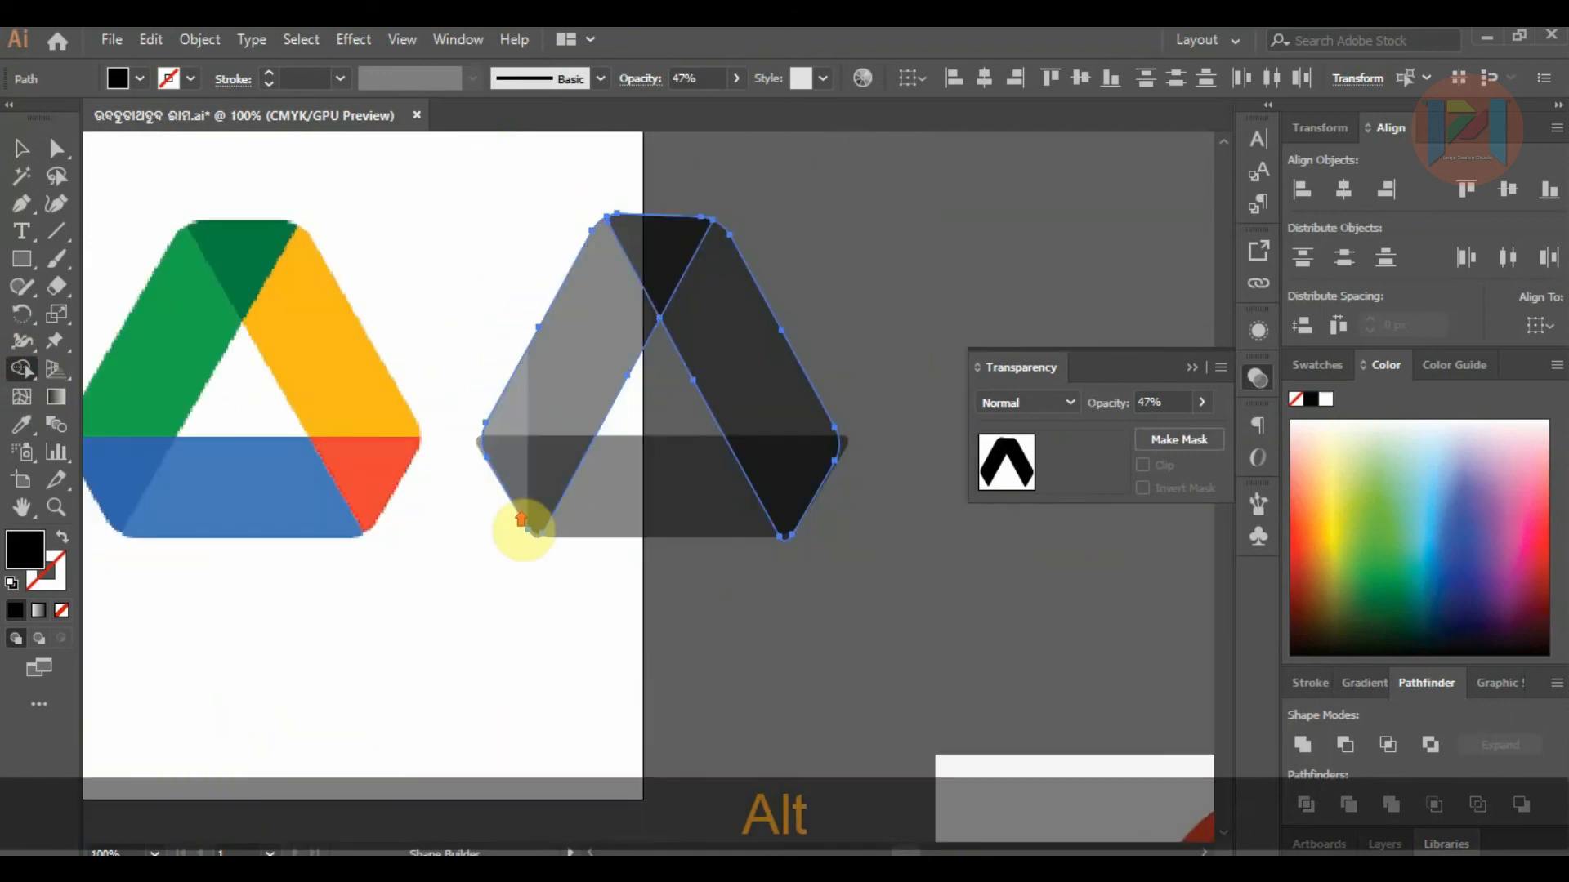
{"action": "scroll", "coordinate": [514, 514], "scroll_direction": "up", "scroll_amount": 2, "text": "alt"}
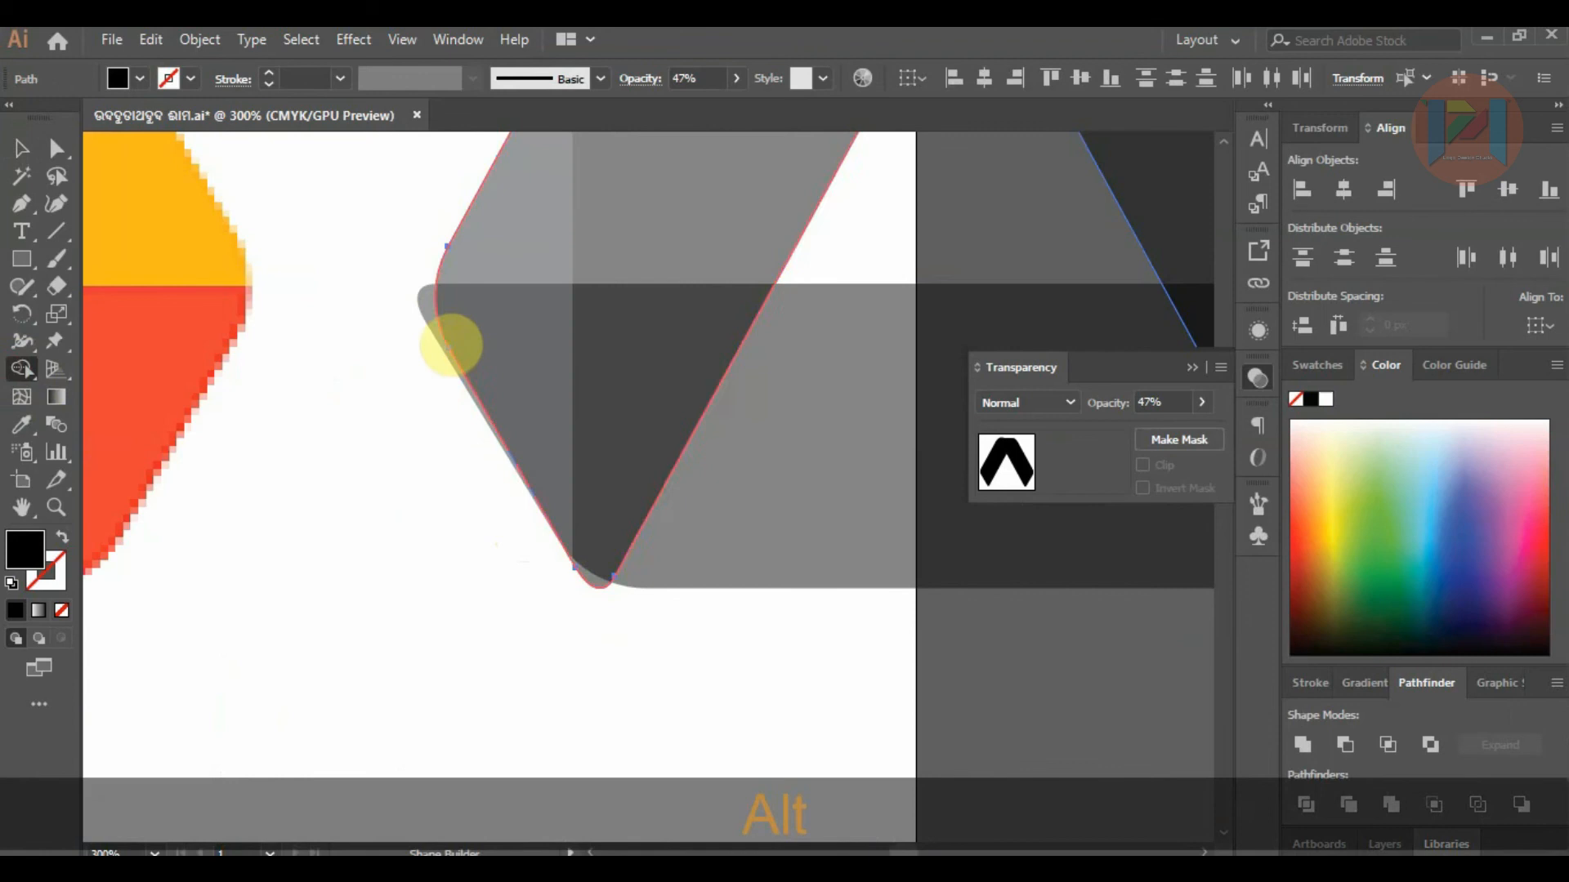
{"action": "scroll", "coordinate": [379, 326], "scroll_direction": "down", "scroll_amount": 2, "text": "alt"}
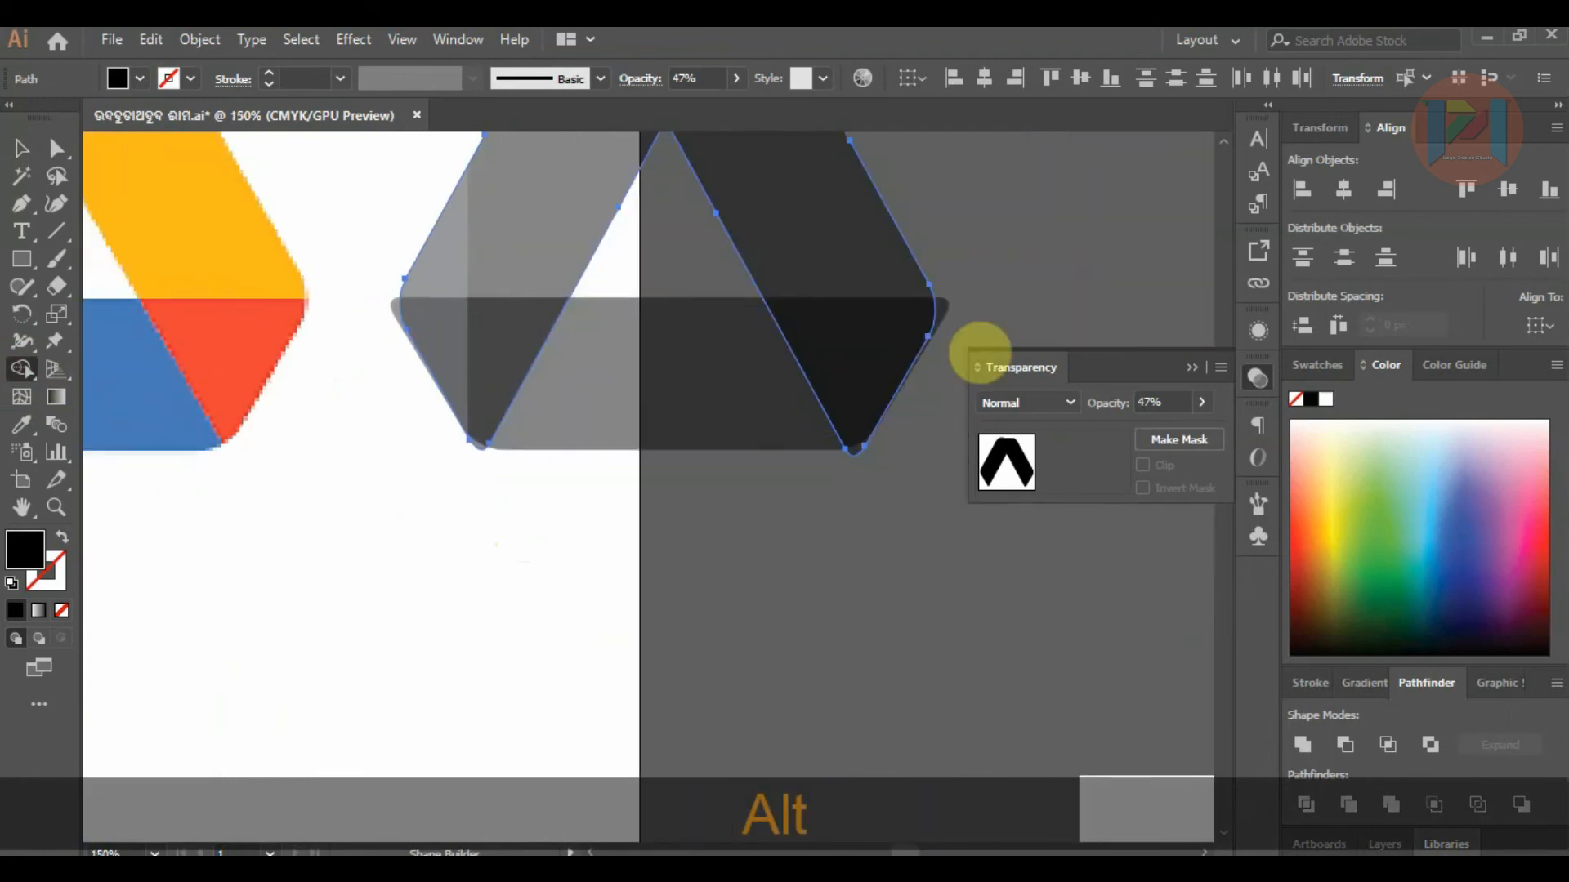
Select all three bands and remove the slivers protruding at the lower-left corner with Shape Builder.
{"action": "left_click", "coordinate": [21, 148]}
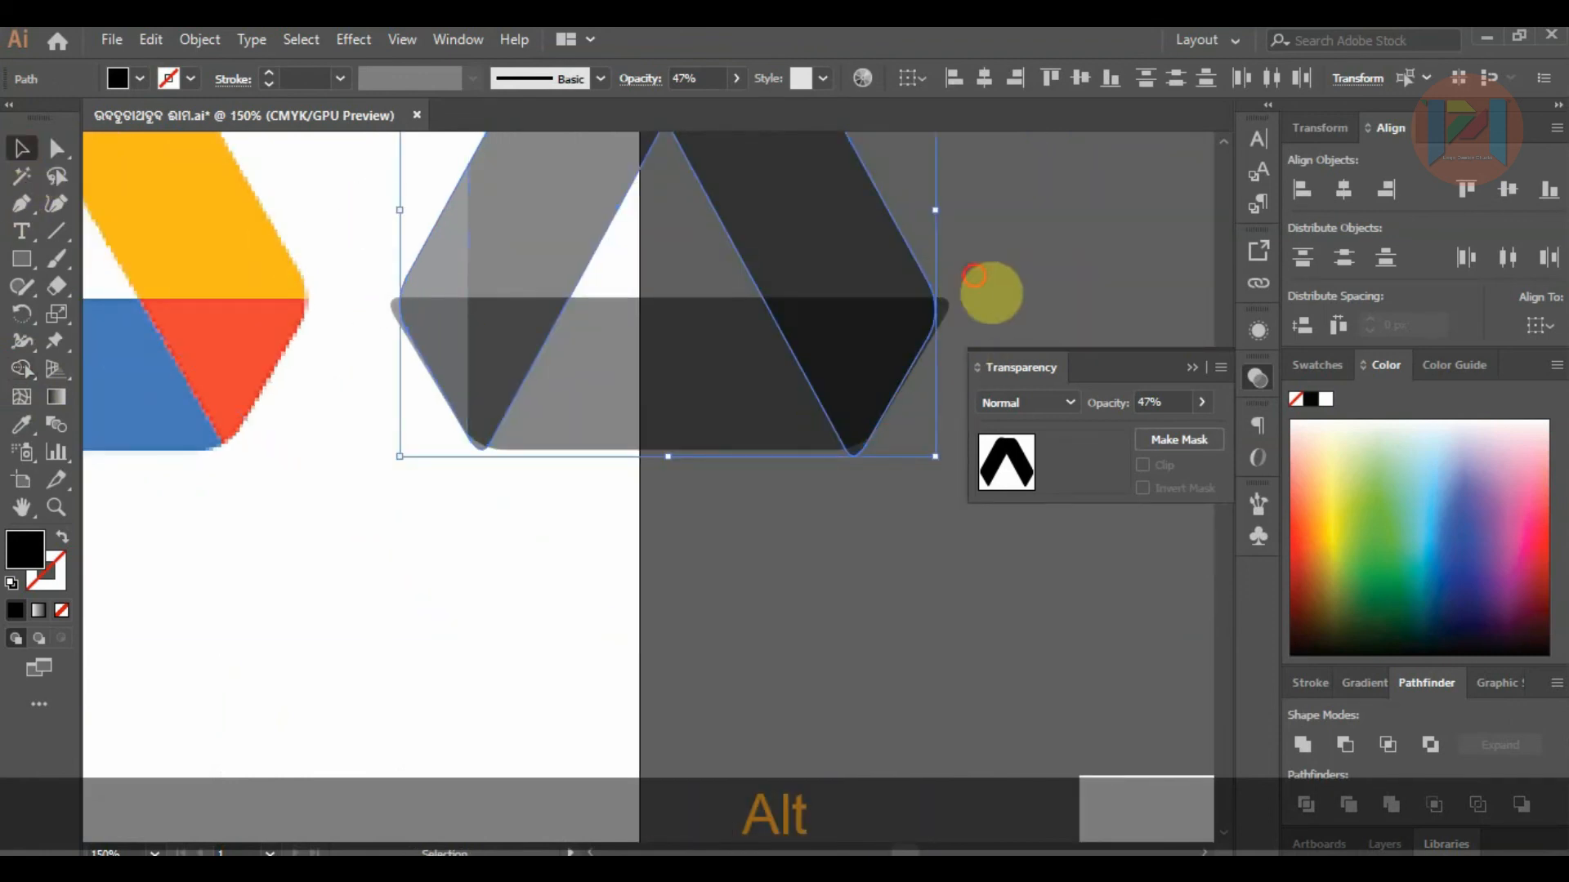
{"action": "left_click", "coordinate": [964, 315]}
{"action": "left_click", "coordinate": [929, 339]}
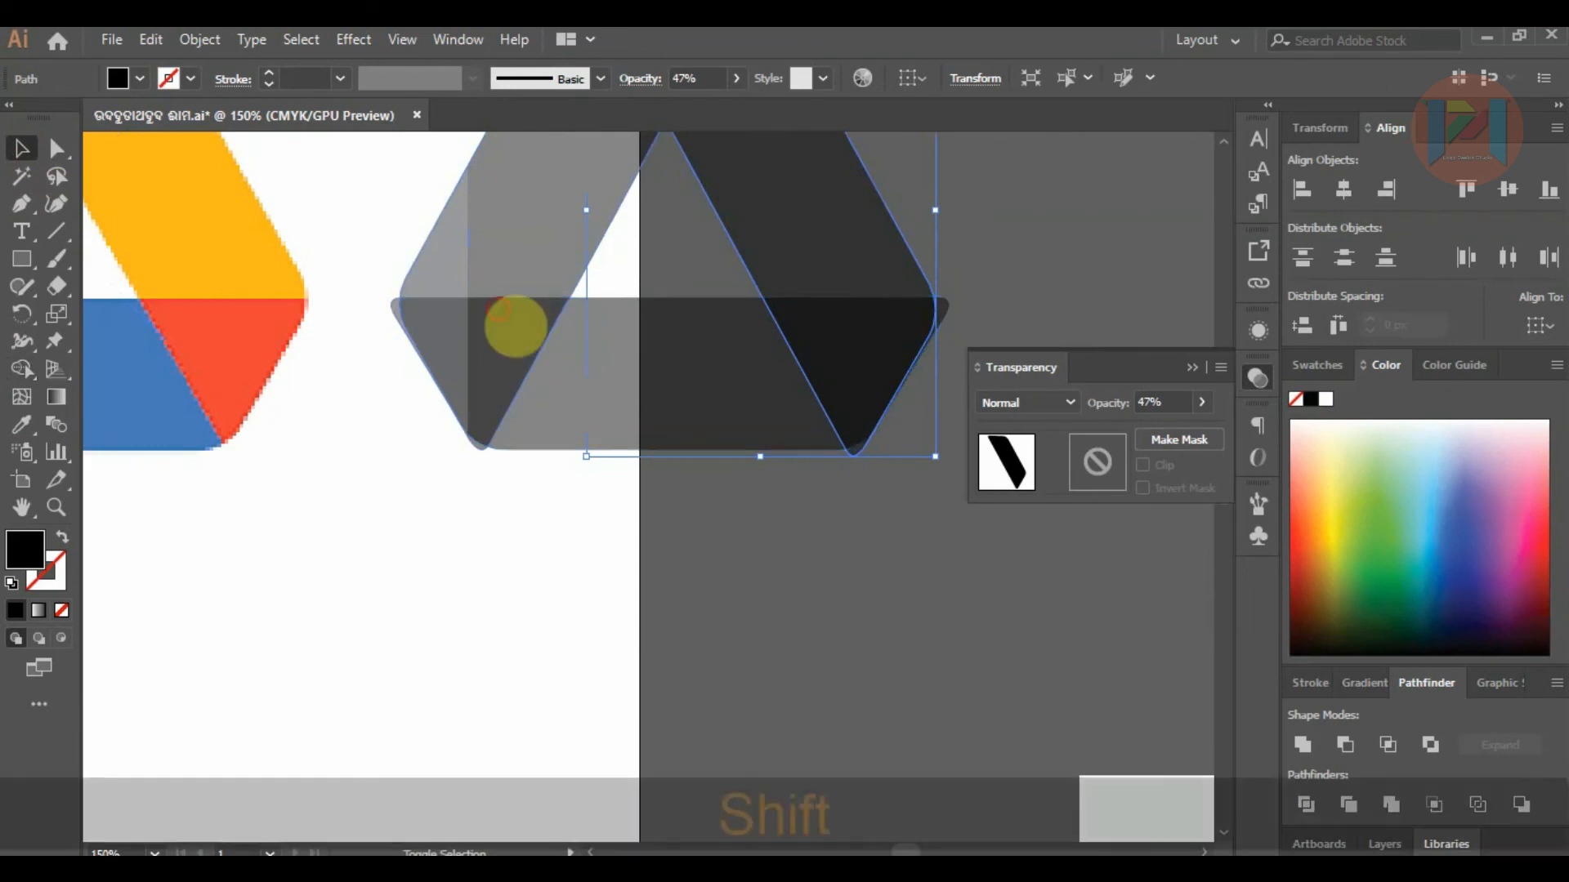
{"action": "left_click", "coordinate": [679, 397], "text": "shift"}
{"action": "left_click", "coordinate": [568, 403], "text": "shift"}
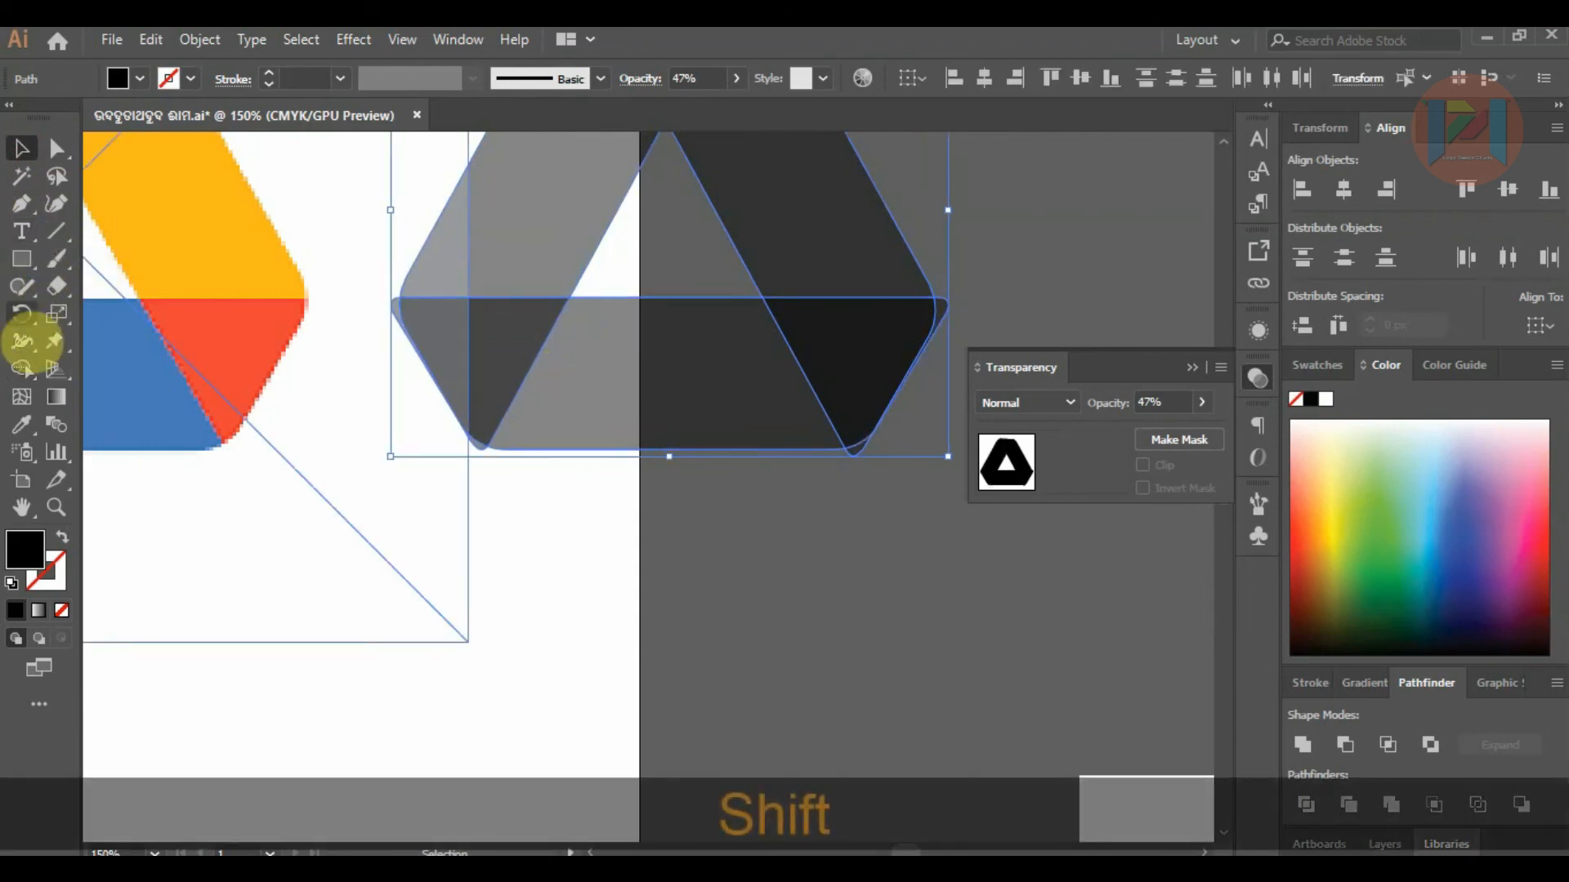
{"action": "left_click", "coordinate": [21, 368]}
{"action": "scroll", "coordinate": [301, 395], "scroll_direction": "up", "scroll_amount": 2}
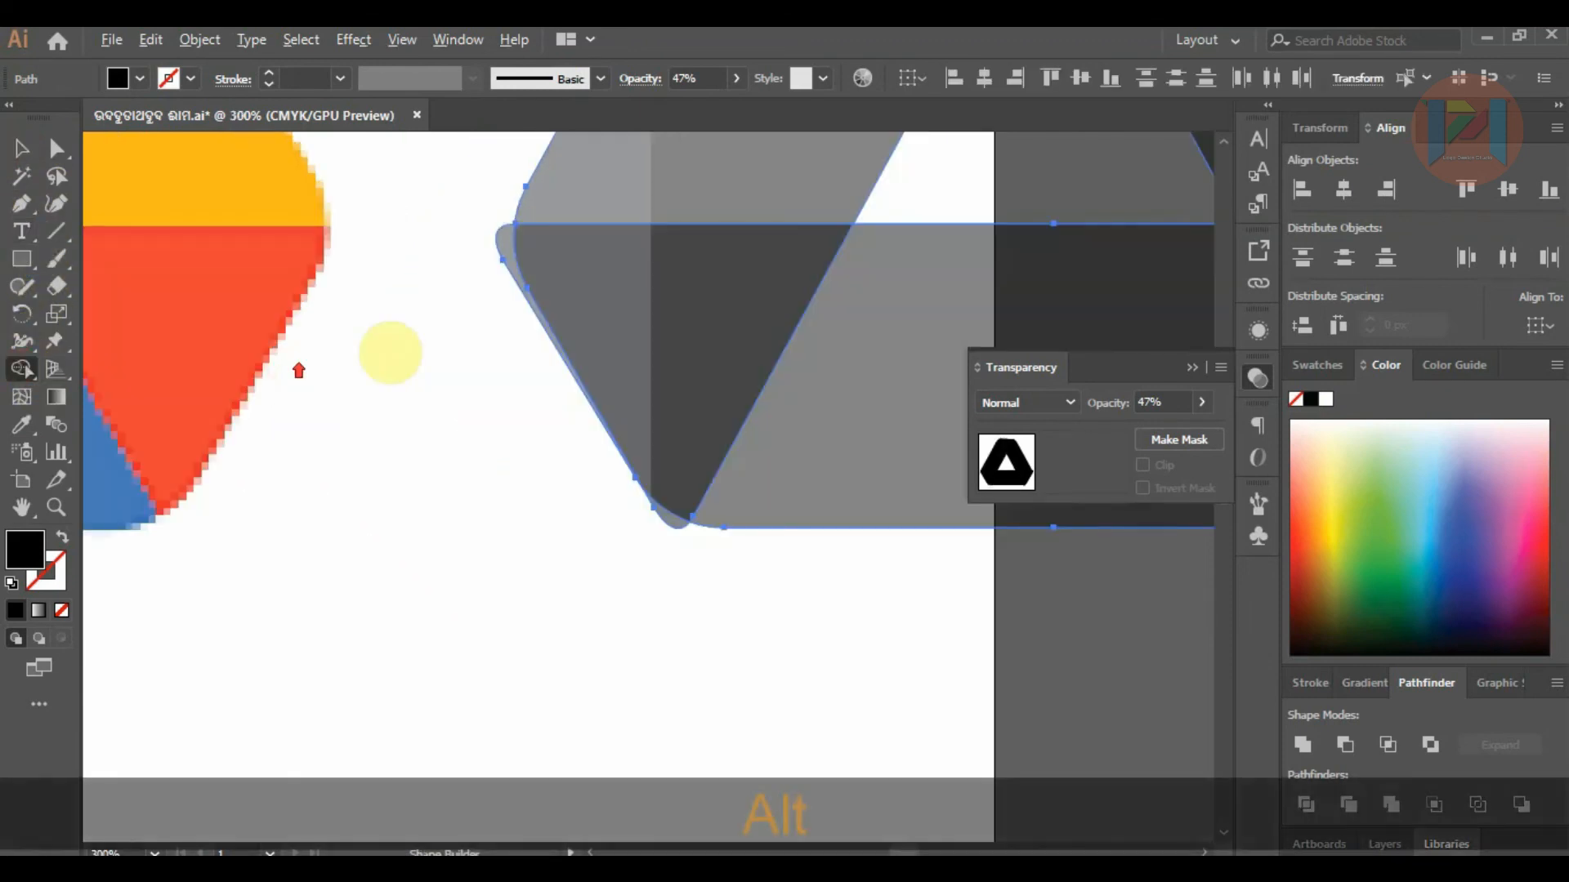
{"action": "left_click", "coordinate": [502, 248], "text": "alt"}
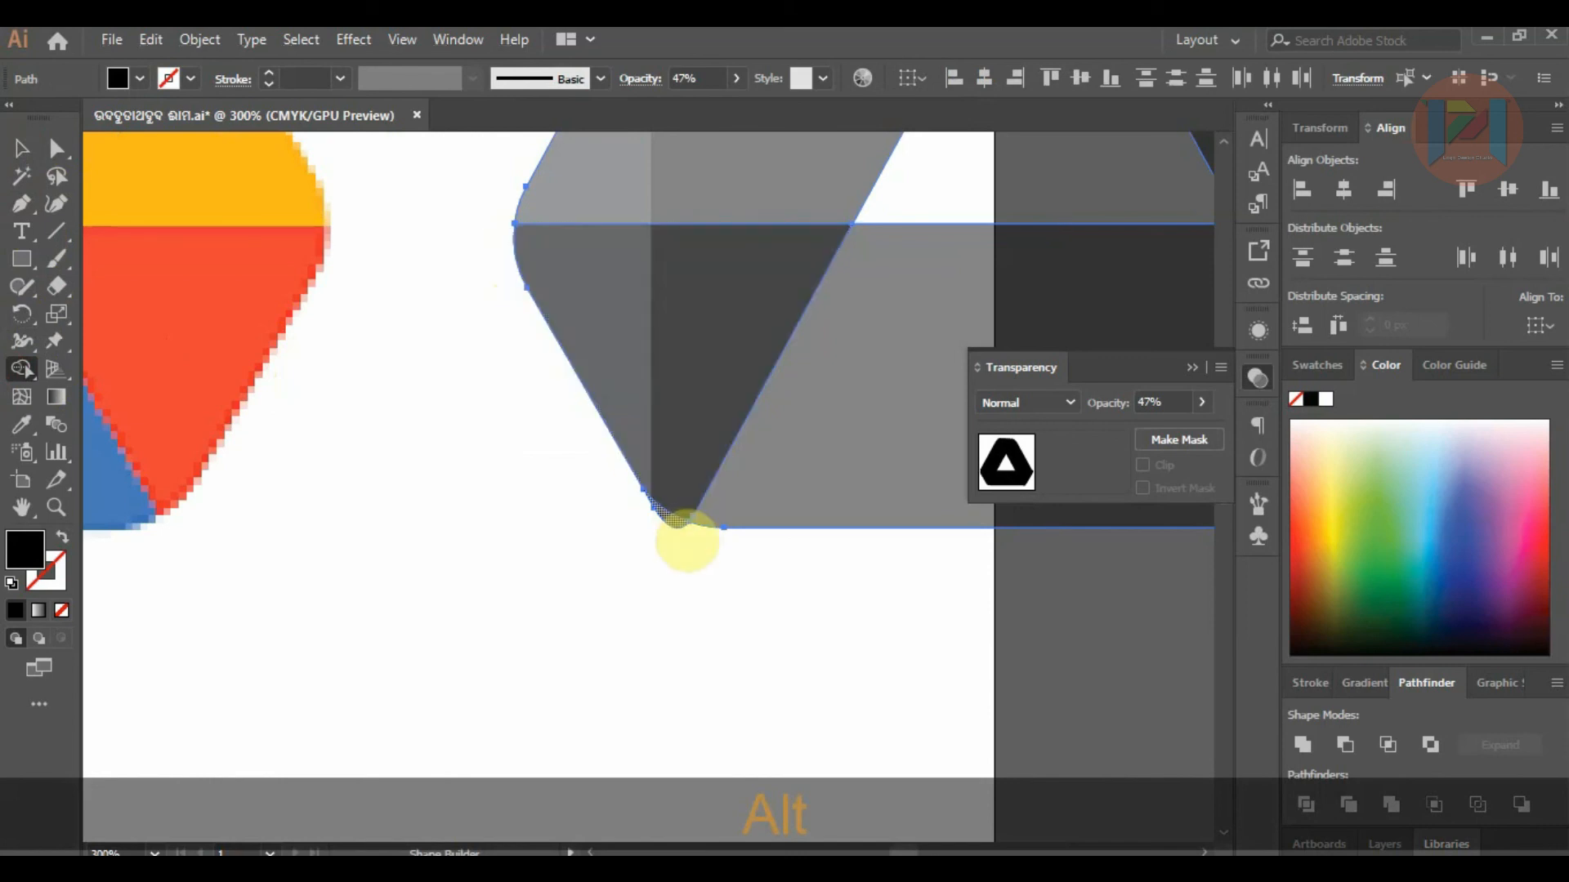
{"action": "left_click", "coordinate": [671, 519], "text": "alt"}
Remove the slivers protruding at the bands' lower-right corner with Shape Builder.
{"action": "scroll", "coordinate": [314, 428], "scroll_direction": "down", "scroll_amount": 3}
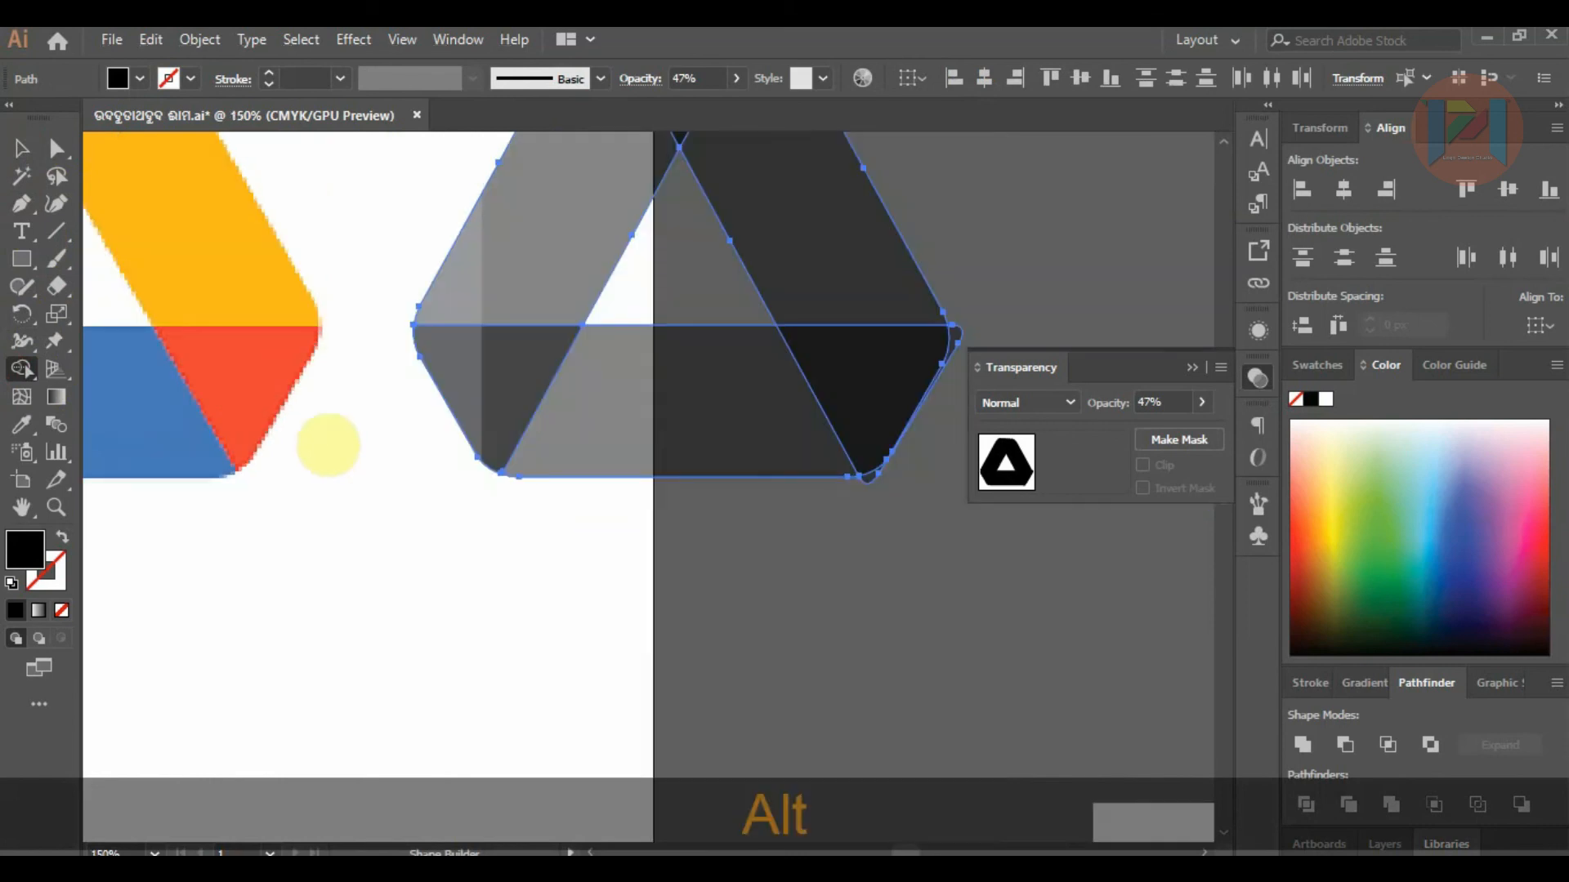
{"action": "scroll", "coordinate": [761, 400], "scroll_direction": "up", "scroll_amount": 2}
{"action": "left_click", "coordinate": [717, 337], "text": "alt"}
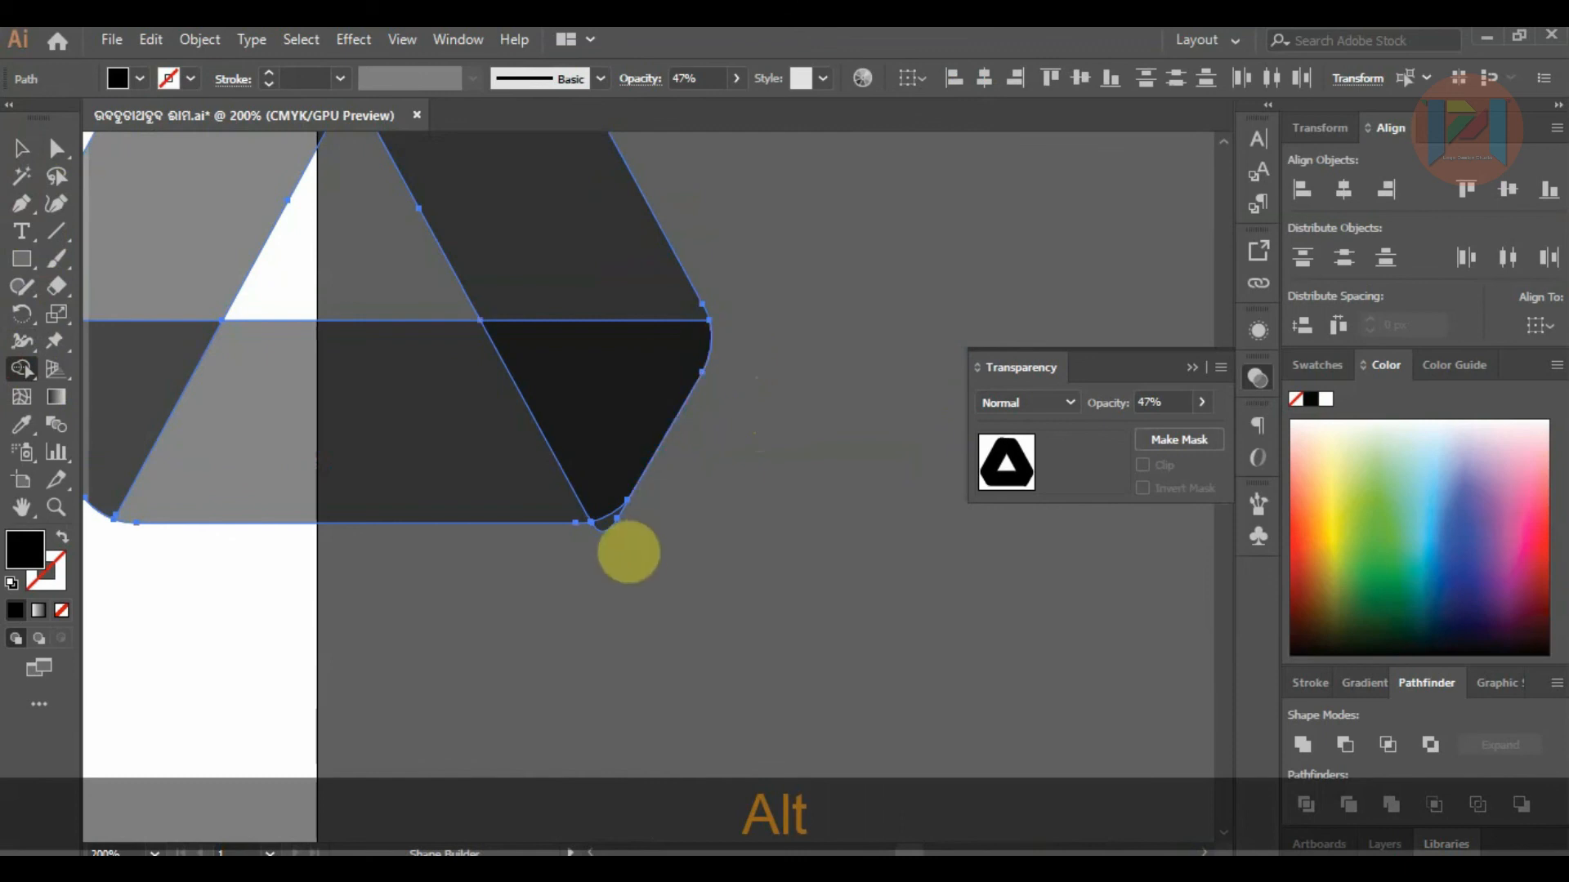
{"action": "left_click", "coordinate": [604, 520], "text": "alt"}
{"action": "scroll", "coordinate": [763, 592], "scroll_direction": "down", "scroll_amount": 2}
Remove the thin curved sliver at the left end of the logo's top edge with Shape Builder.
{"action": "scroll", "coordinate": [501, 256], "scroll_direction": "up", "scroll_amount": 4}
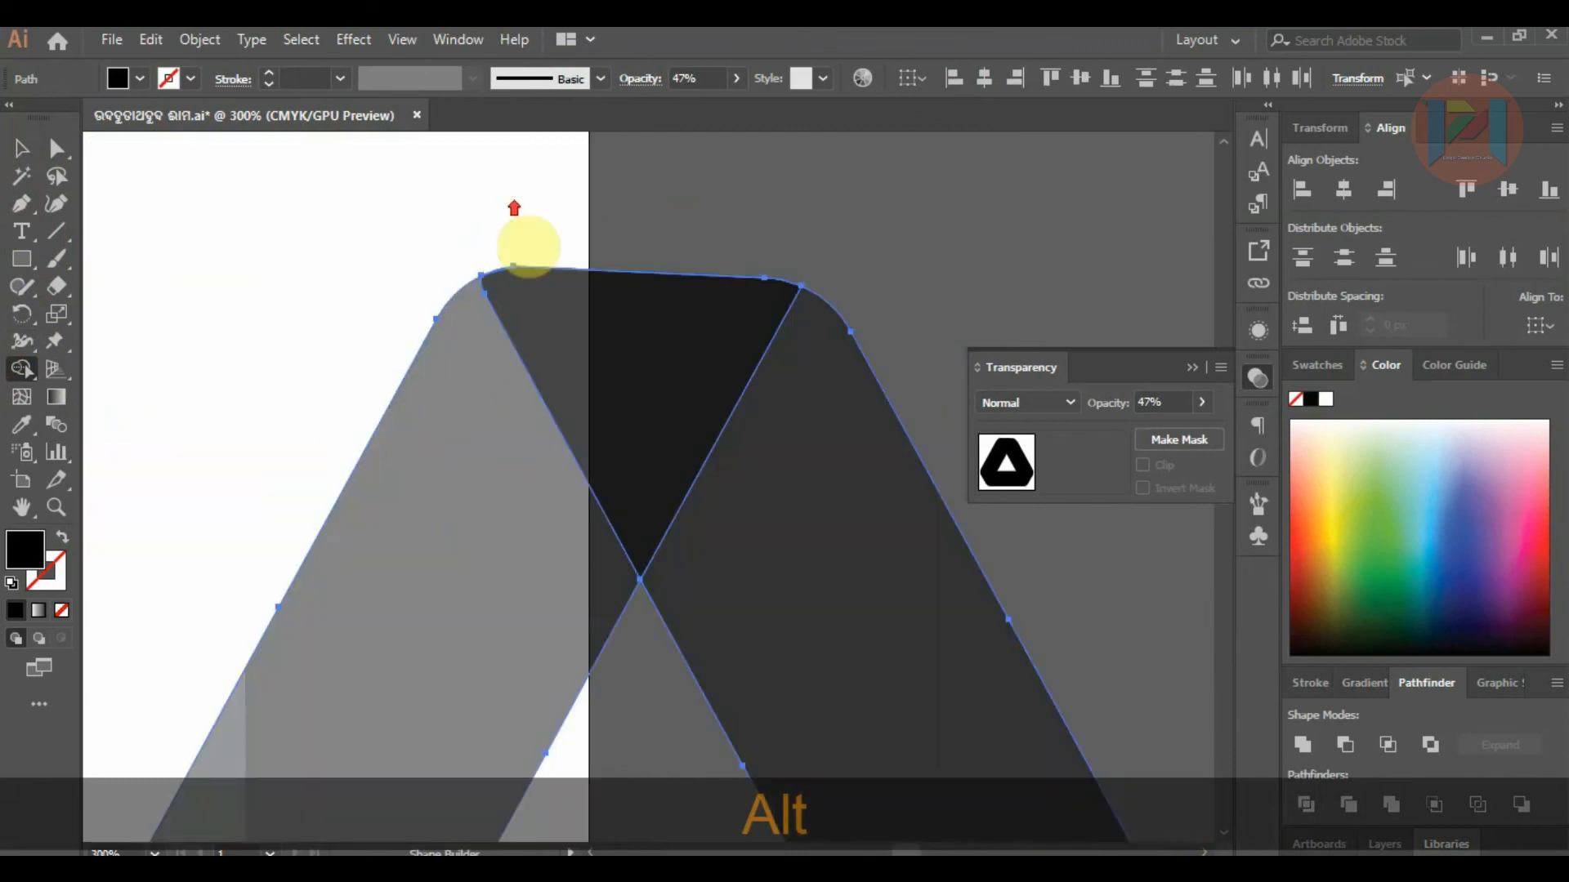
{"action": "scroll", "coordinate": [427, 229], "scroll_direction": "down", "scroll_amount": 4}
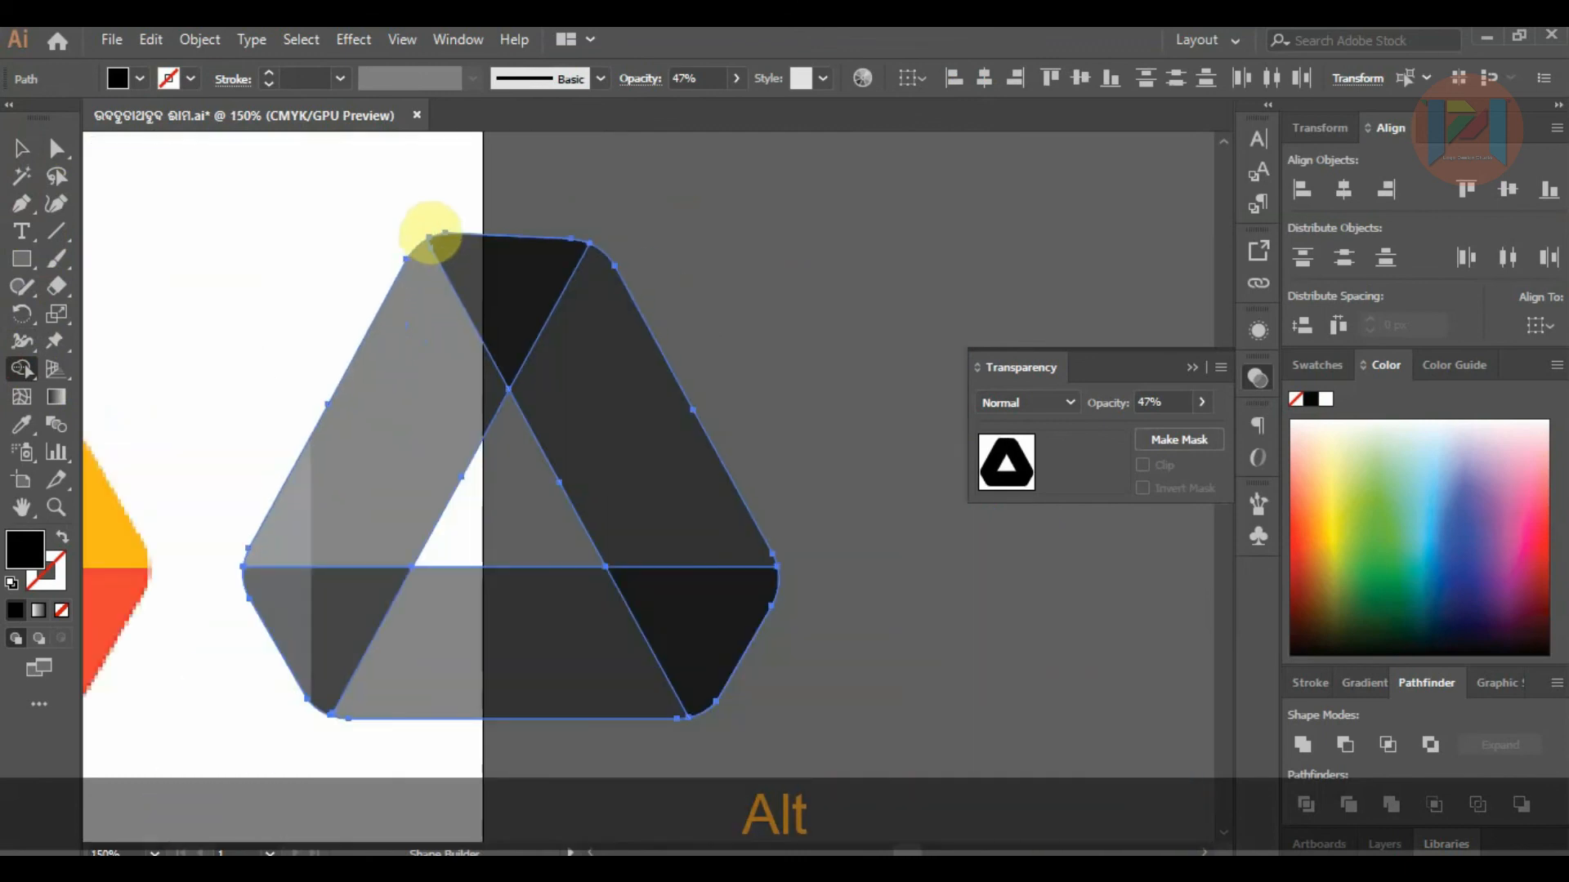
{"action": "scroll", "coordinate": [427, 220], "scroll_direction": "up", "scroll_amount": 8}
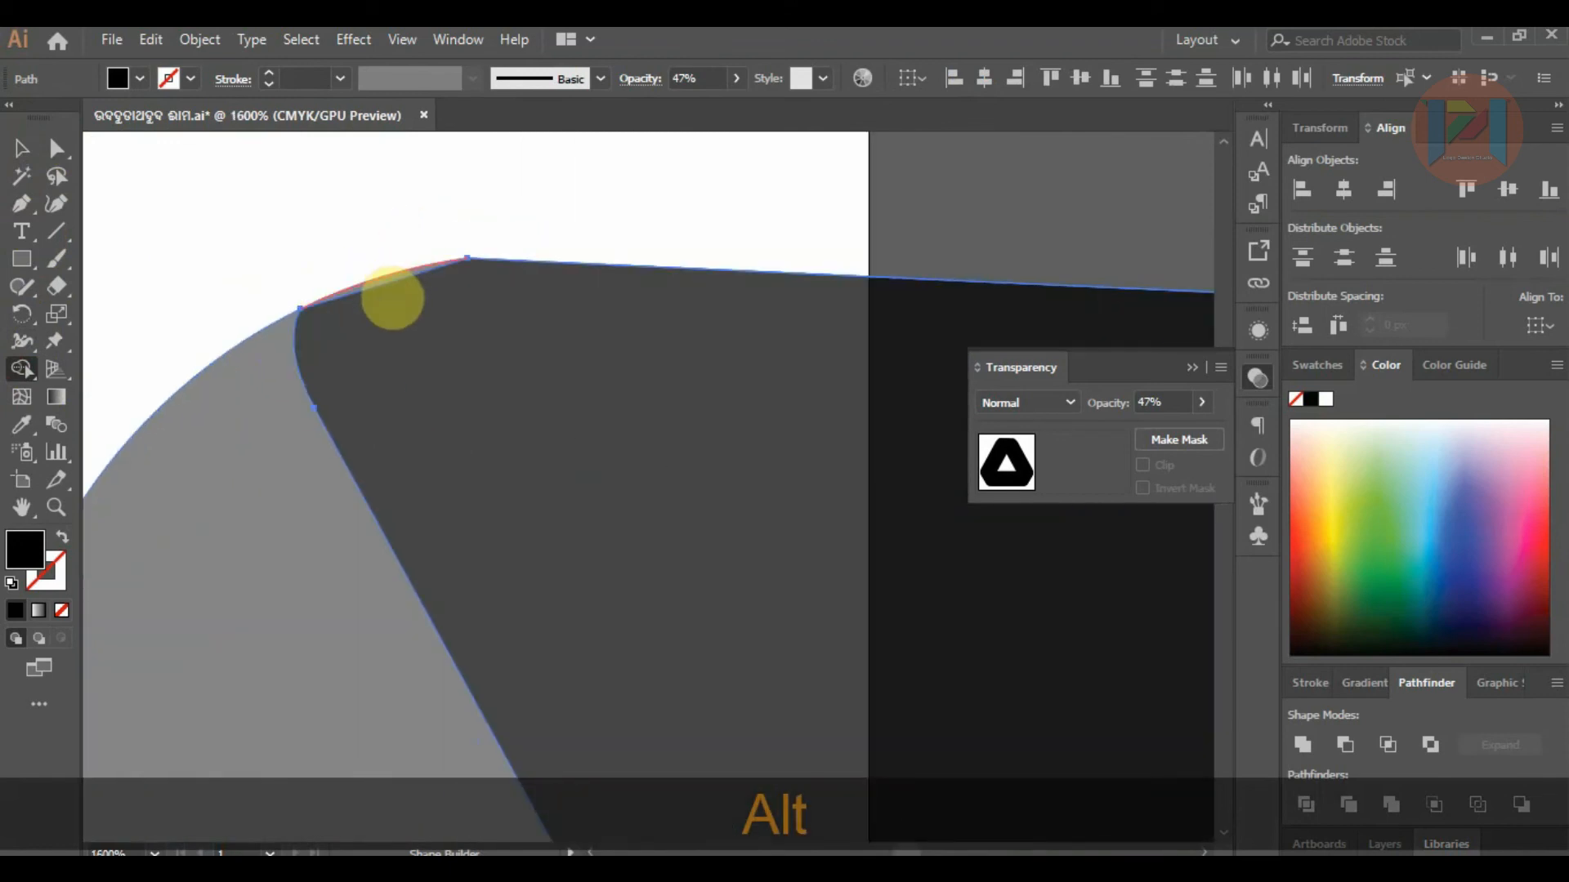
{"action": "scroll", "coordinate": [360, 285], "scroll_direction": "down", "scroll_amount": 3}
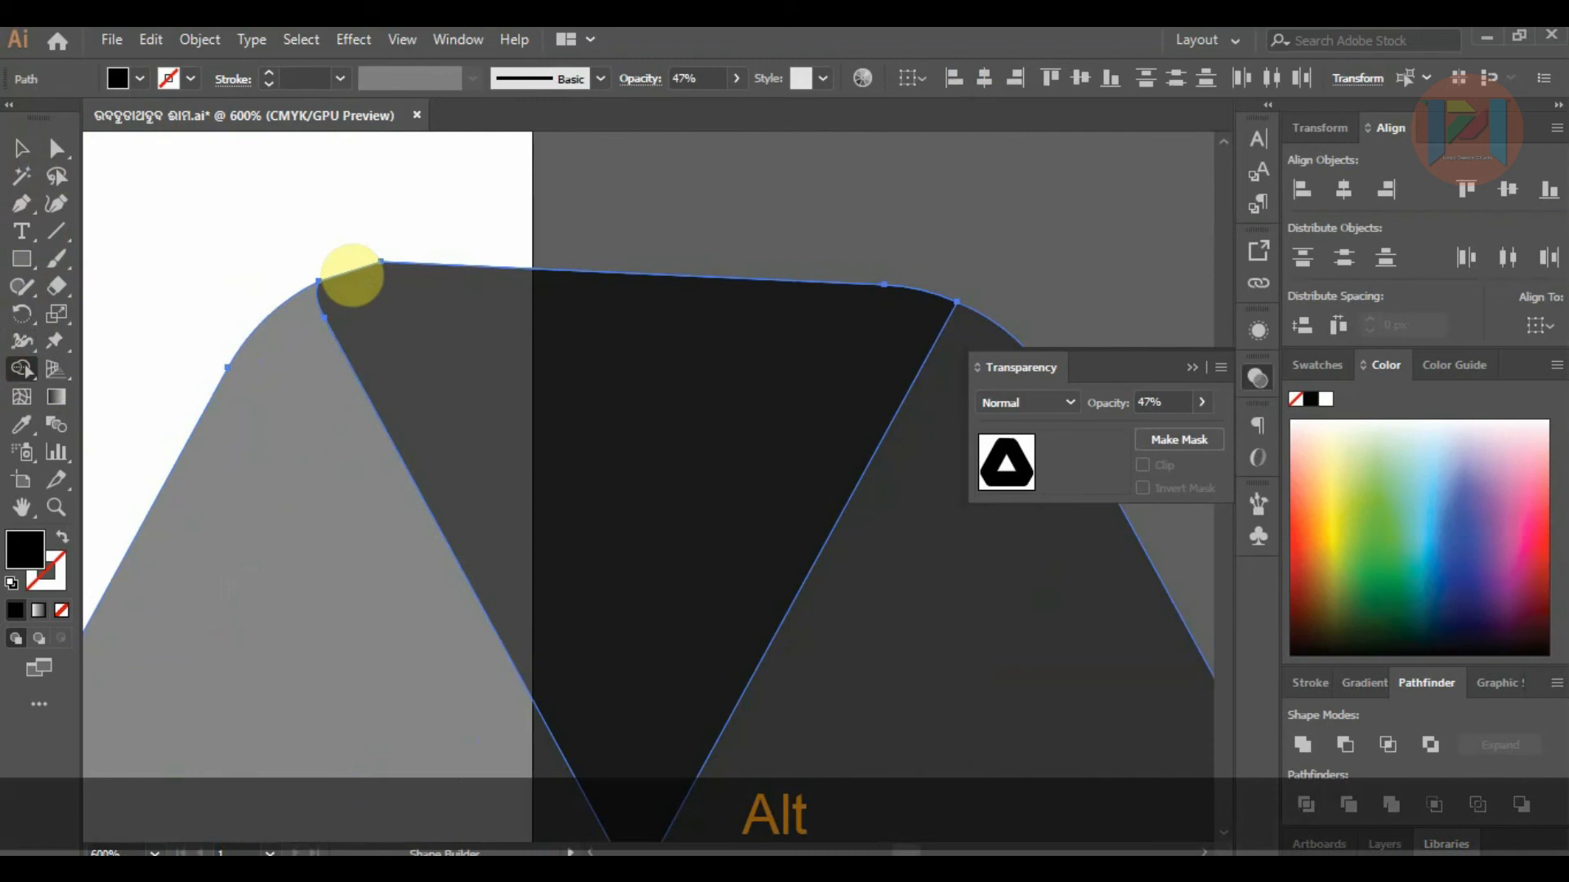
{"action": "scroll", "coordinate": [351, 275], "scroll_direction": "down", "scroll_amount": 4}
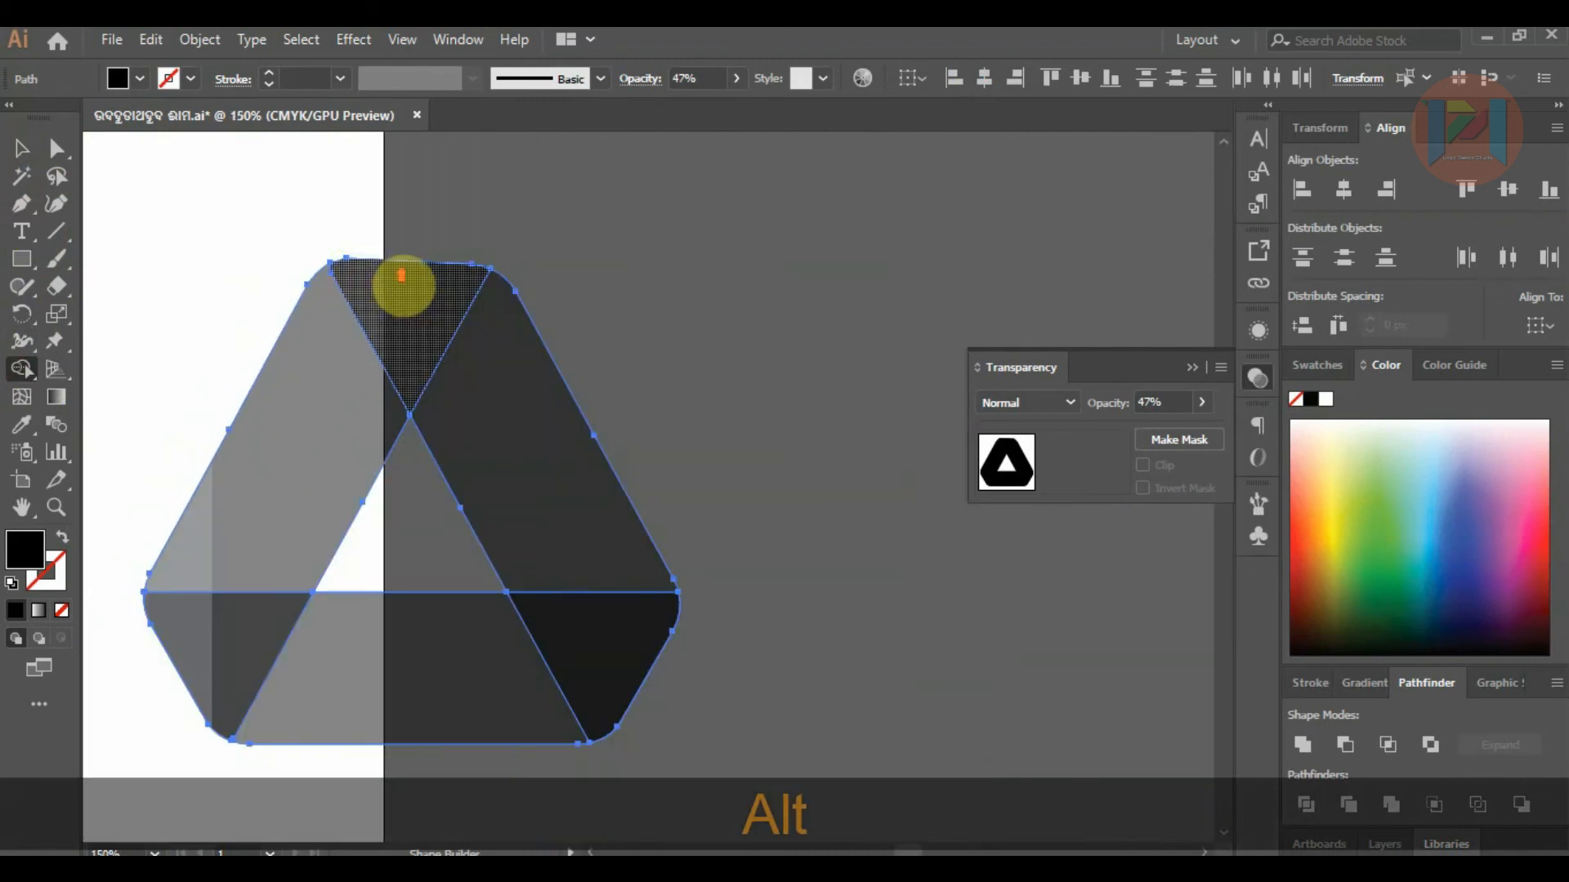
Convert the left slanted band's upper-left anchor point to smooth and adjust its handles to round the corner, undoing the overshoot.
{"action": "scroll", "coordinate": [368, 272], "scroll_direction": "up", "scroll_amount": 7}
{"action": "left_click", "coordinate": [465, 210]}
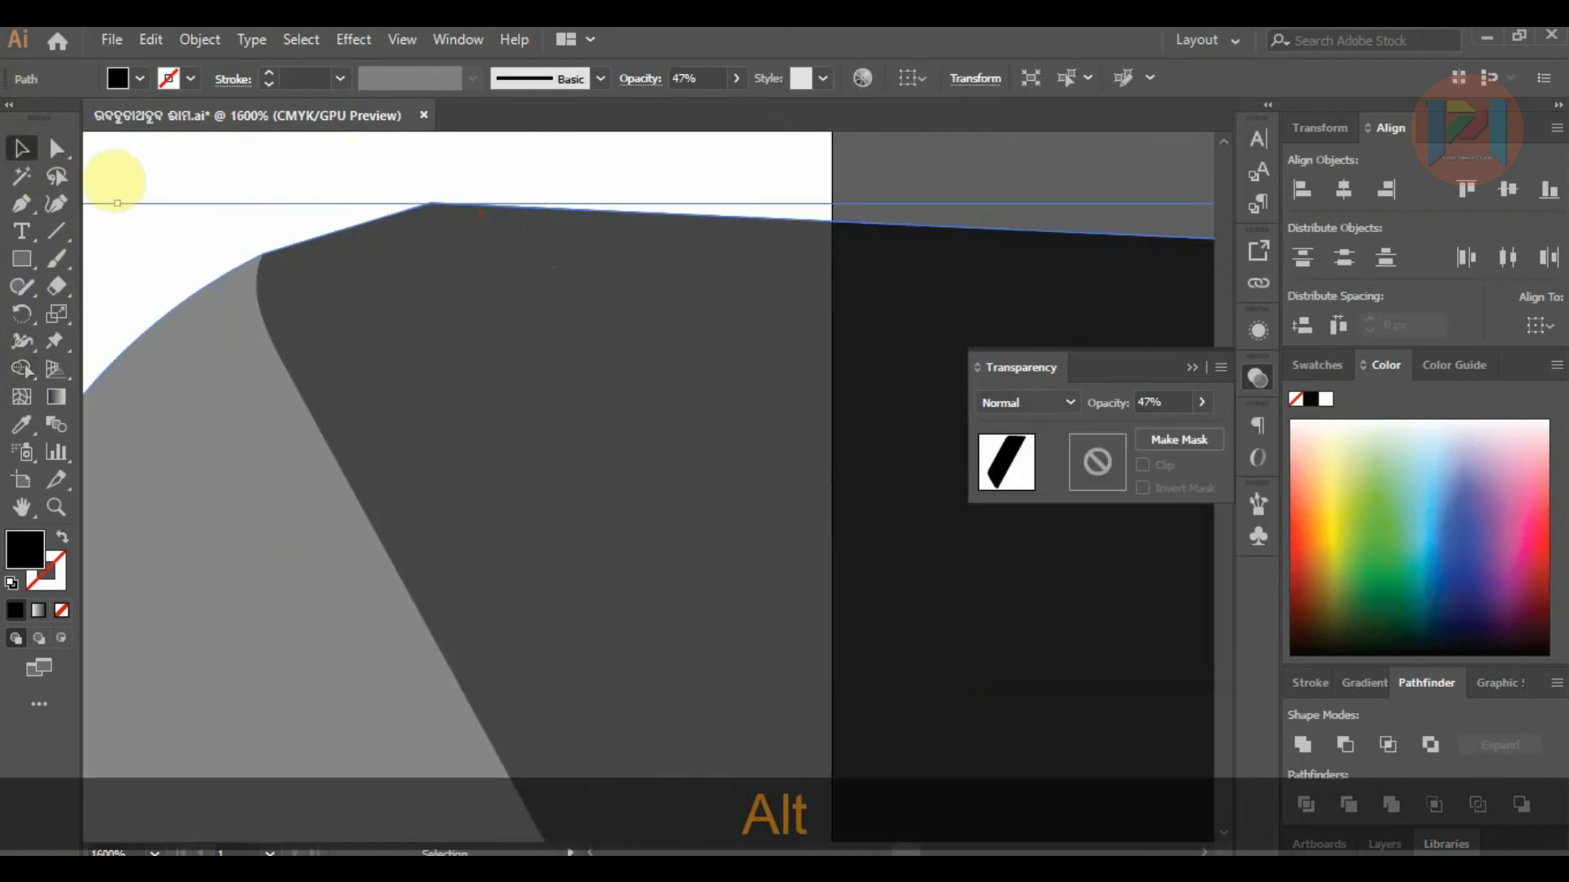
{"action": "left_click", "coordinate": [56, 147]}
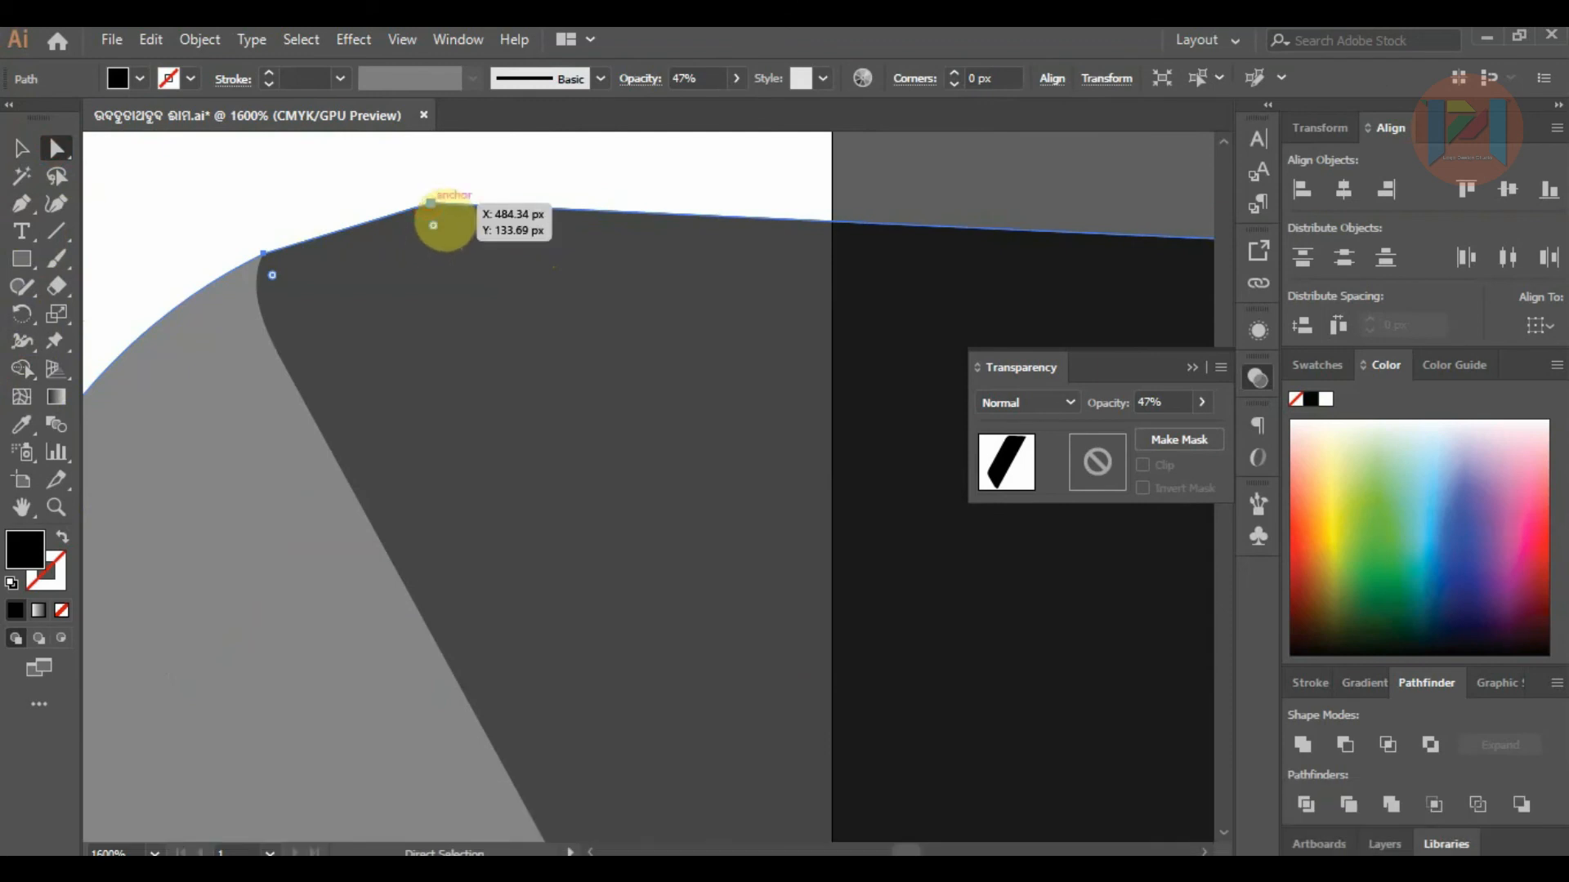
{"action": "left_click", "coordinate": [431, 204]}
{"action": "left_click", "coordinate": [205, 78]}
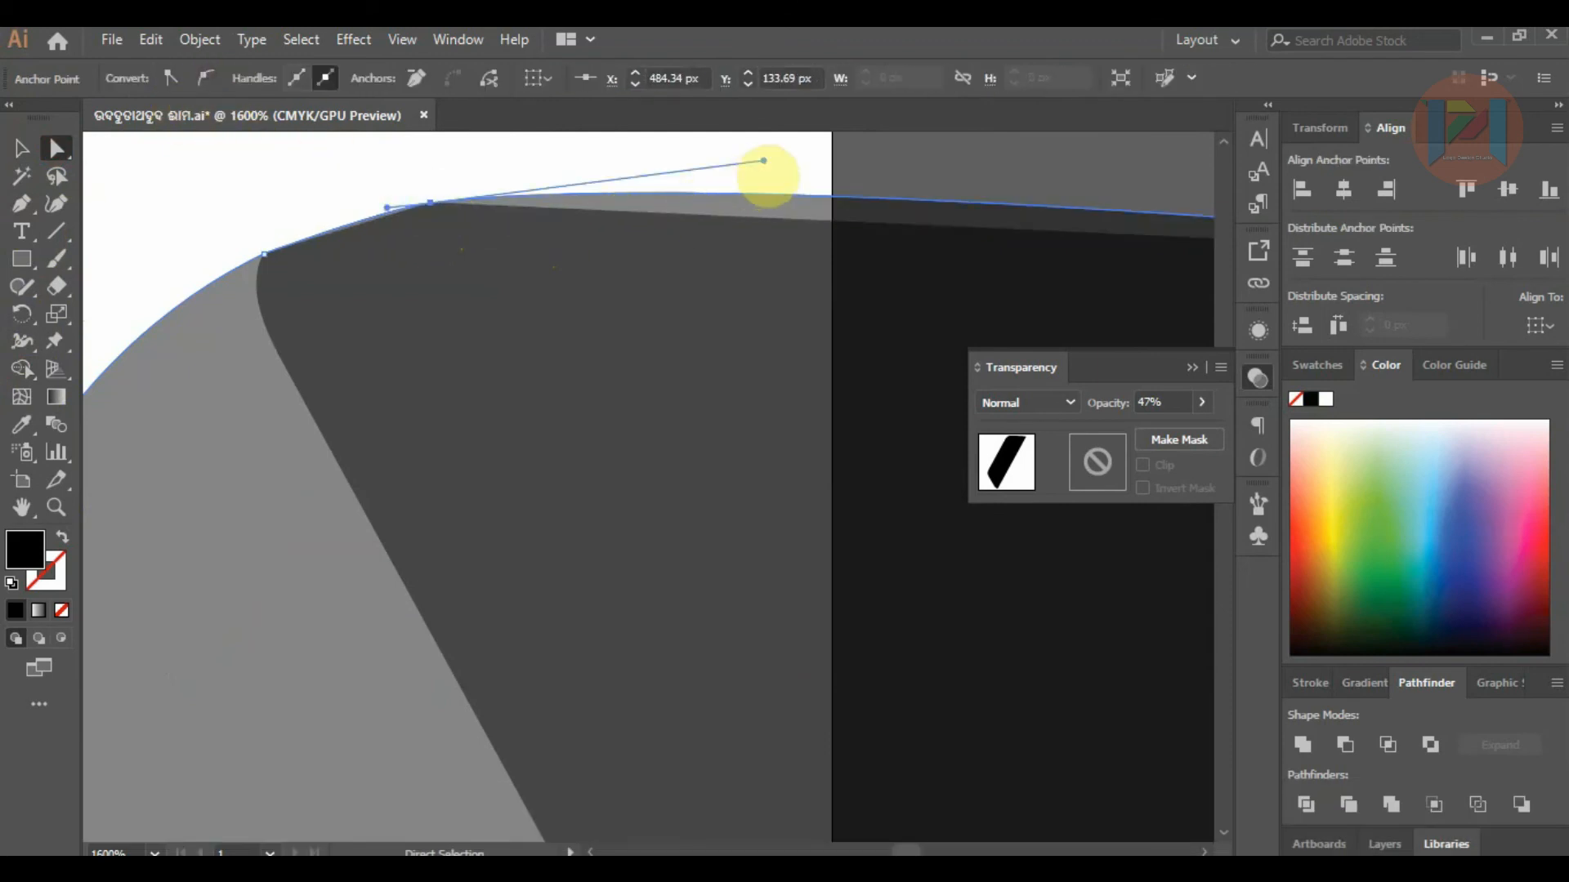
{"action": "left_click", "coordinate": [752, 197]}
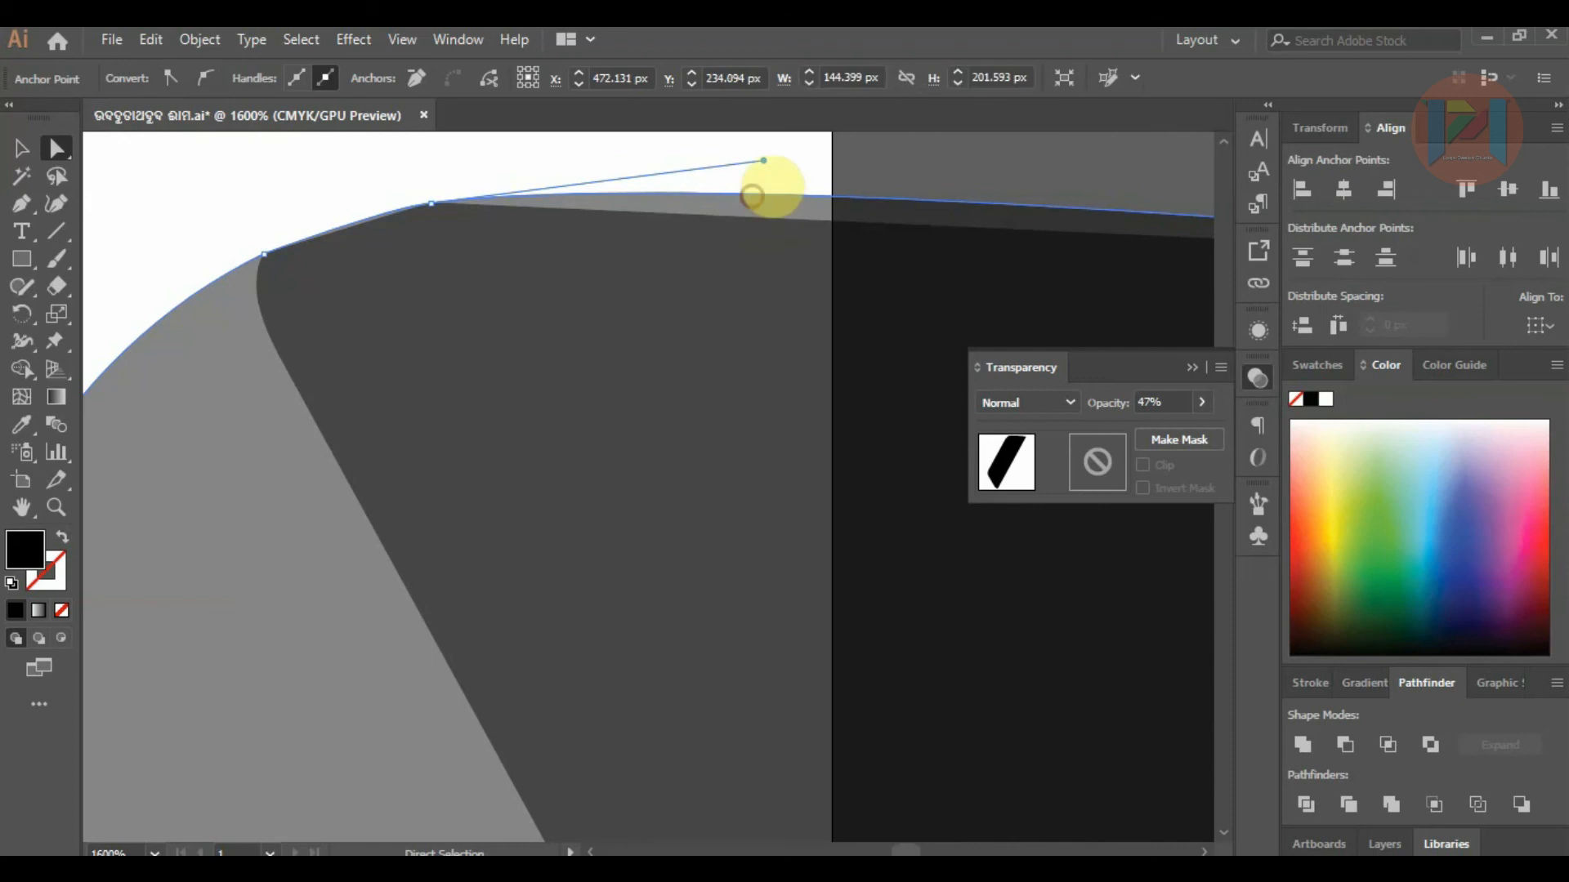
{"action": "left_click_drag", "start_coordinate": [760, 159], "coordinate": [771, 232]}
{"action": "left_click", "coordinate": [431, 203]}
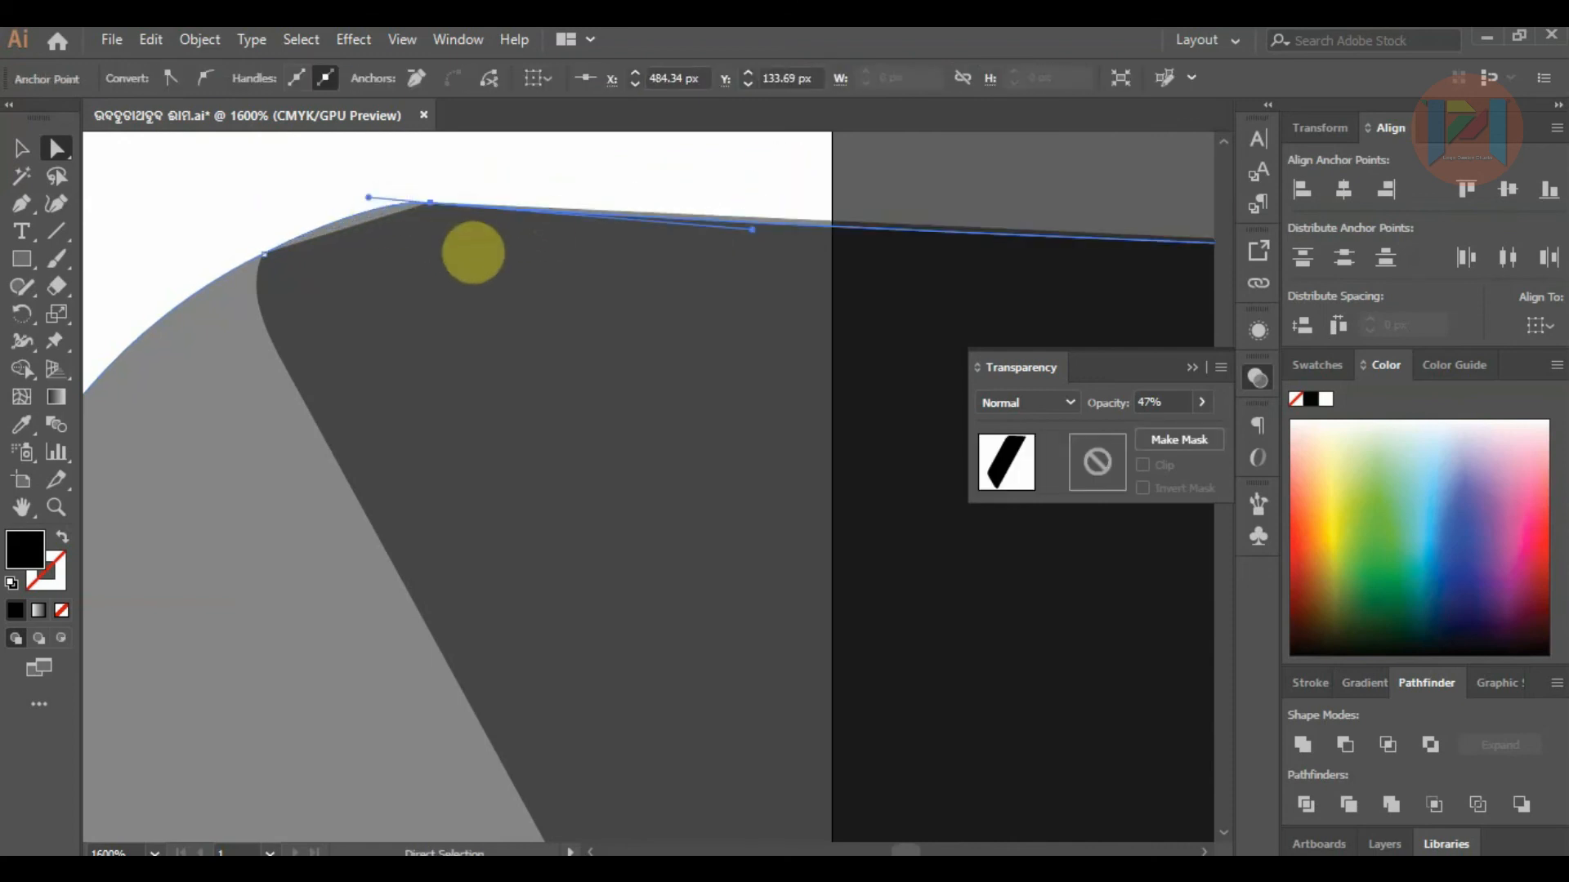
{"action": "key", "text": "ctrl+z"}
{"action": "key", "text": "ctrl+z"}
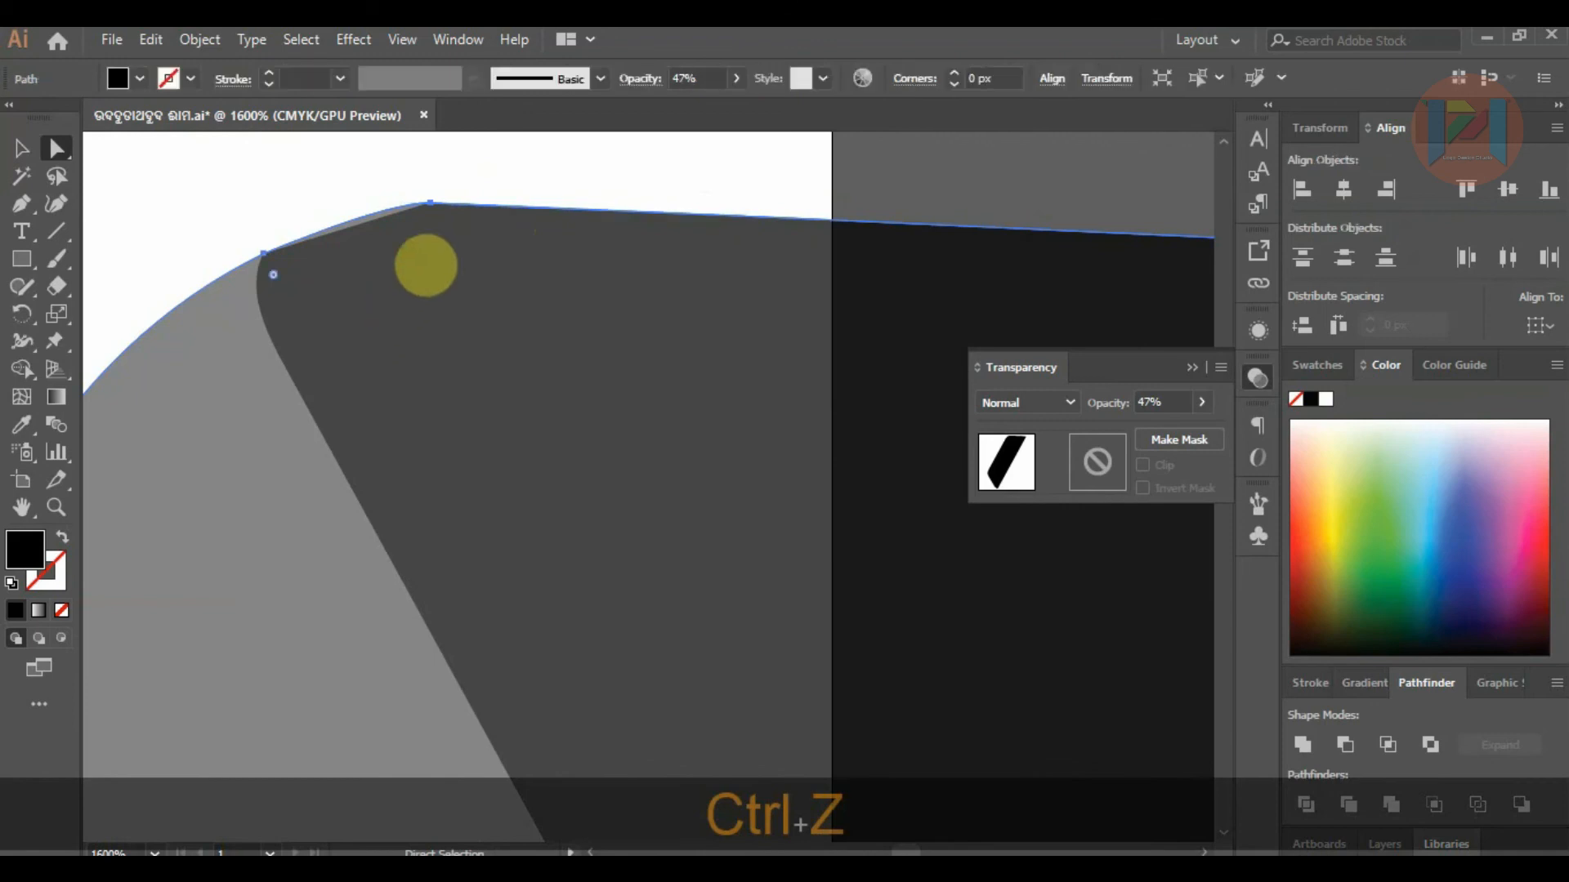
Move the left slanted band slightly down, then smooth the other slanted band's upper-left anchor and lower its direction handle.
{"action": "left_click_drag", "start_coordinate": [407, 319], "coordinate": [389, 247]}
{"action": "left_click", "coordinate": [56, 148]}
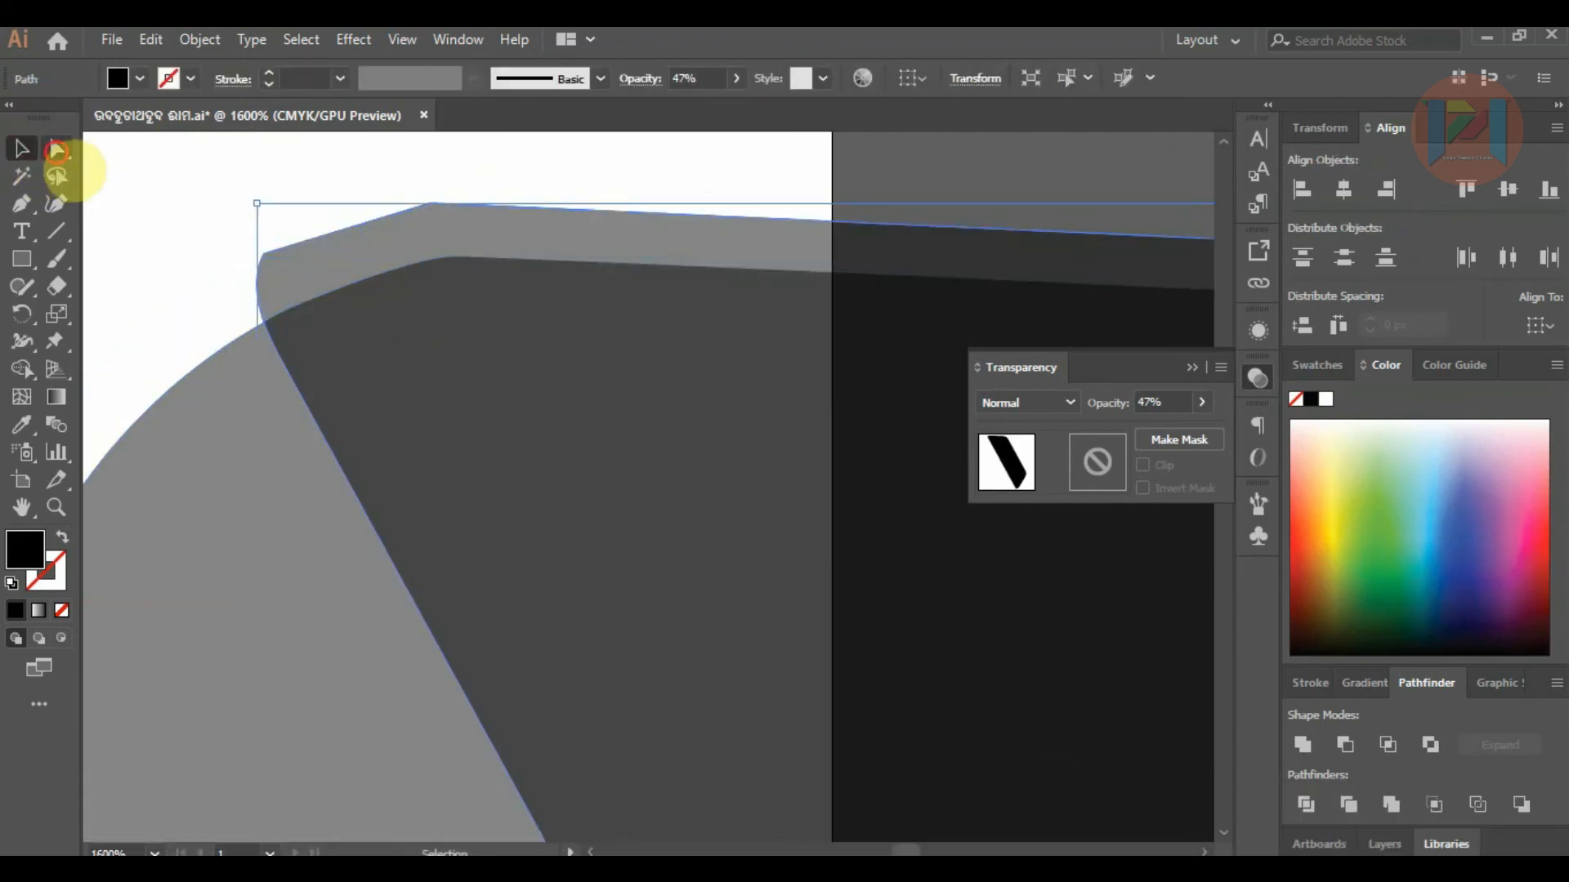
{"action": "left_click", "coordinate": [429, 201]}
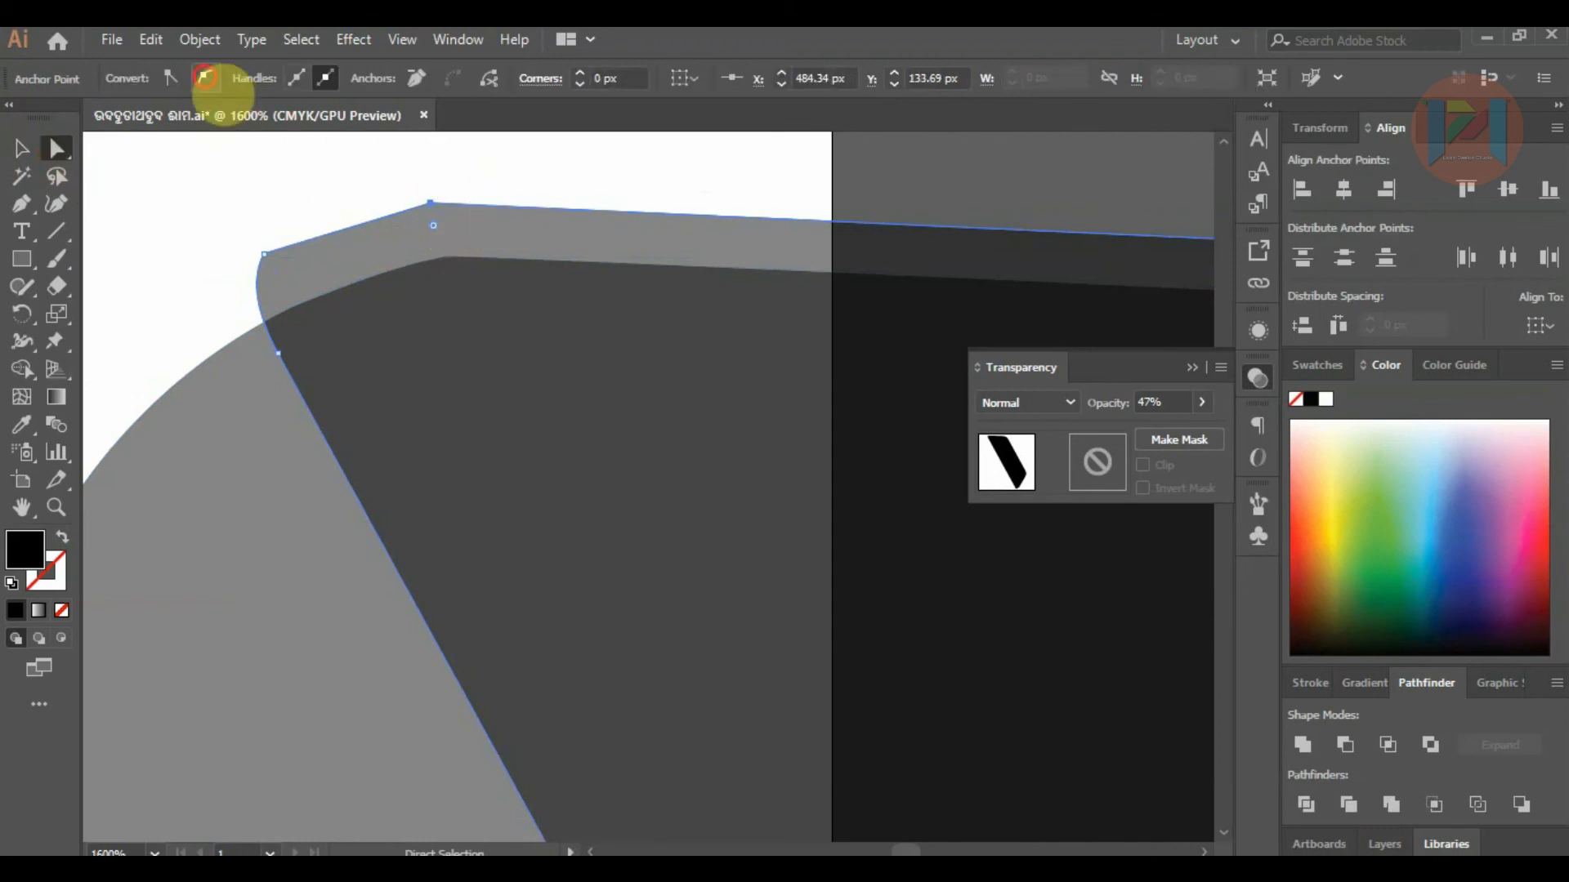
{"action": "left_click", "coordinate": [204, 78]}
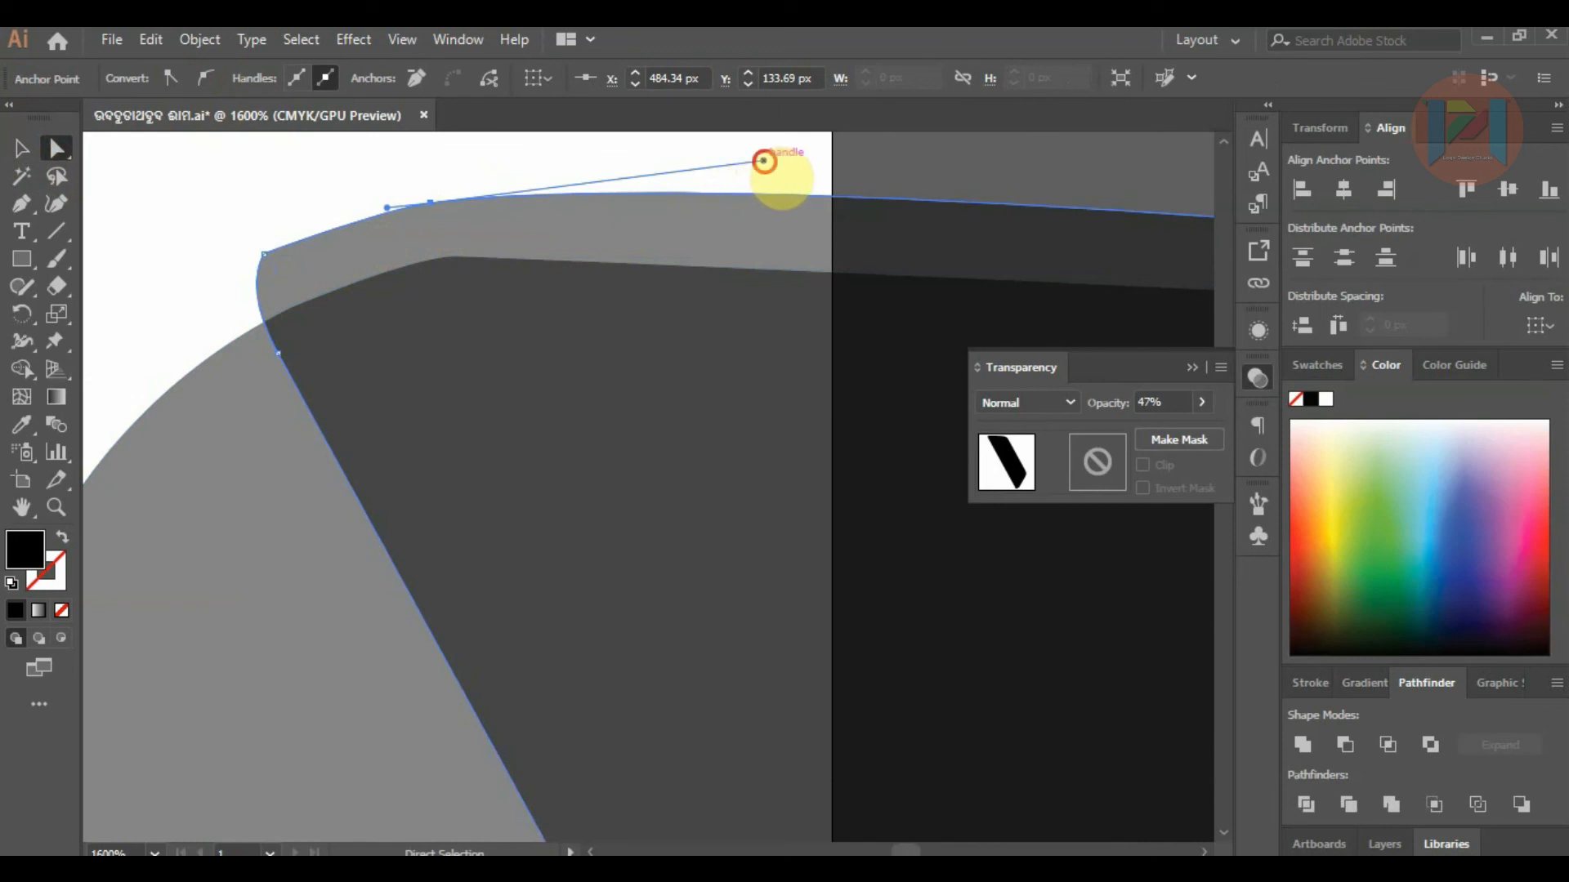
{"action": "left_click_drag", "start_coordinate": [763, 161], "coordinate": [761, 181]}
{"action": "left_click", "coordinate": [434, 164]}
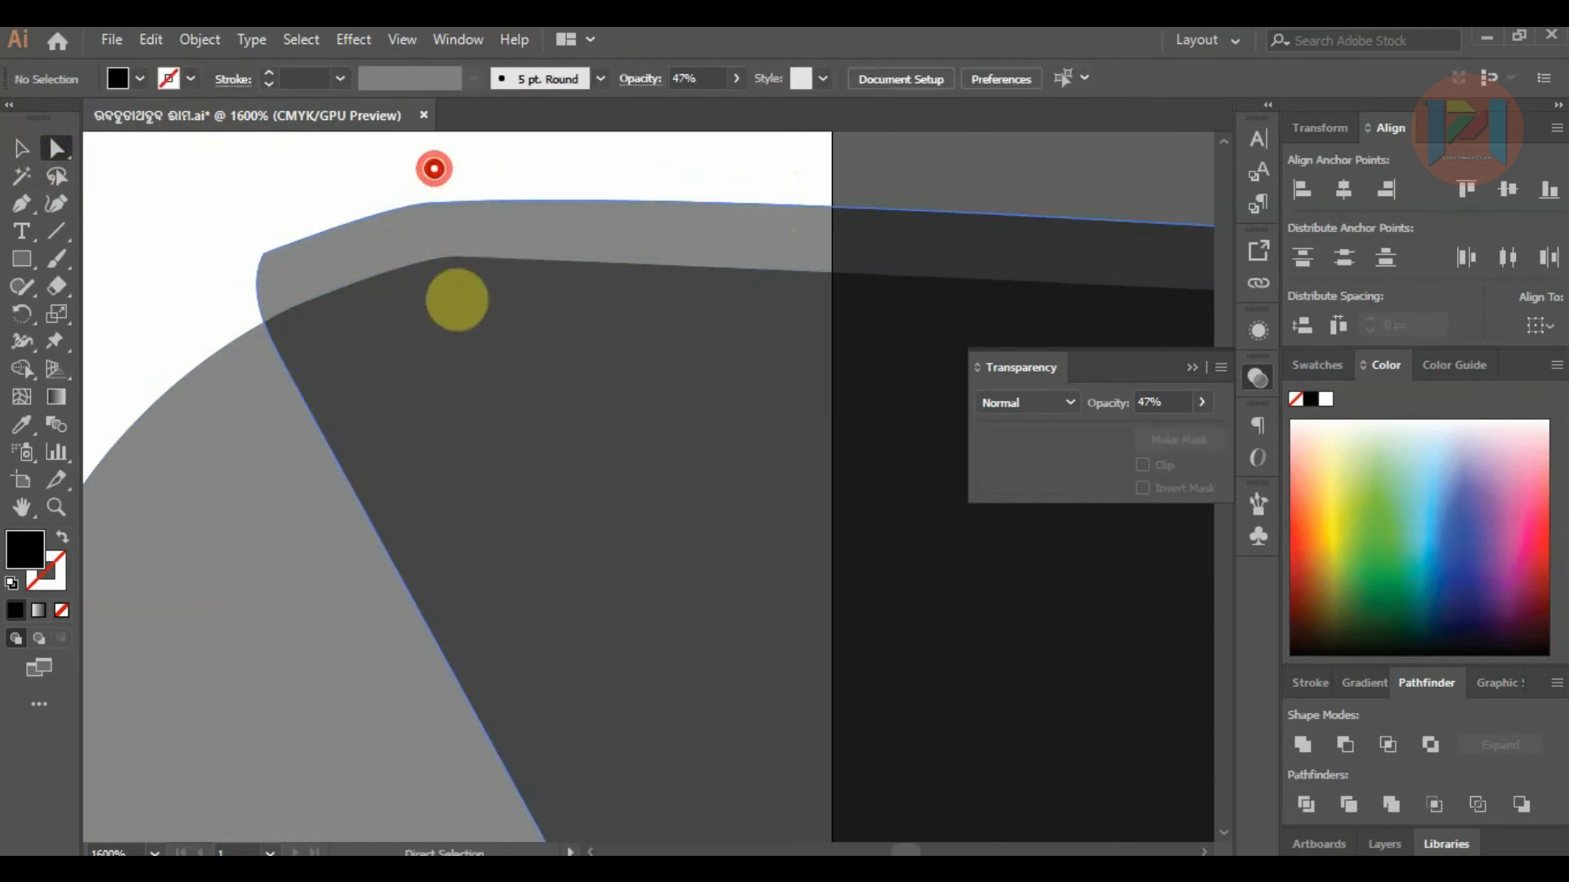
Move the left slanted band back up so its top corner lines up with the other slanted band.
{"action": "scroll", "coordinate": [466, 327], "scroll_direction": "down", "scroll_amount": 2}
{"action": "left_click_drag", "start_coordinate": [467, 330], "coordinate": [457, 313]}
{"action": "scroll", "coordinate": [448, 210], "scroll_direction": "down", "scroll_amount": 3}
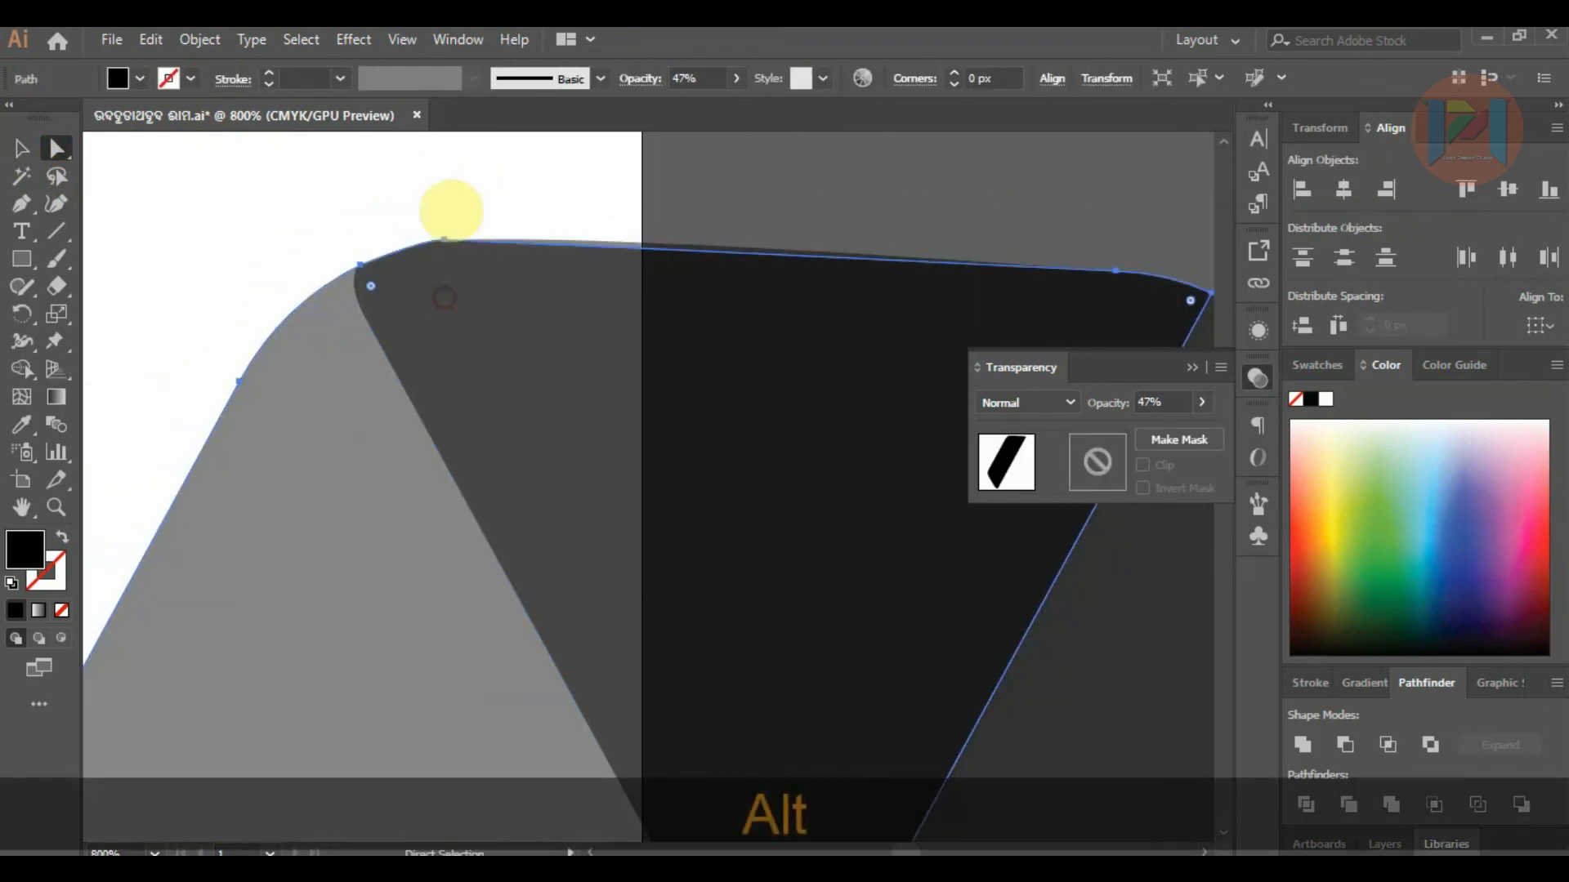
{"action": "left_click", "coordinate": [403, 193]}
{"action": "scroll", "coordinate": [526, 270], "scroll_direction": "up", "scroll_amount": 2}
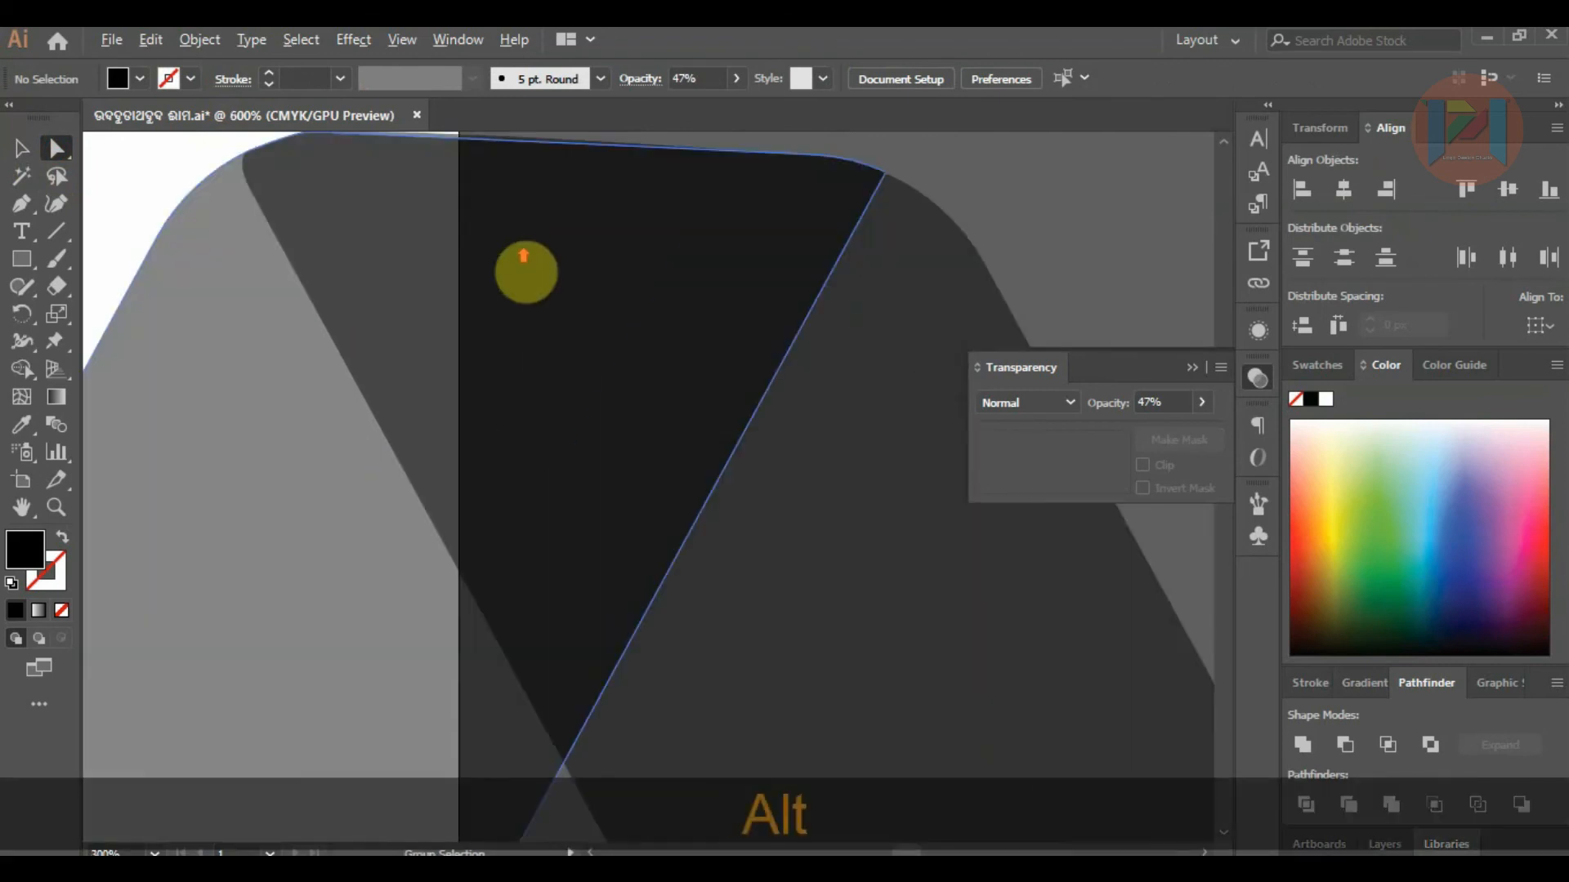
{"action": "scroll", "coordinate": [473, 343], "scroll_direction": "down", "scroll_amount": 2}
{"action": "scroll", "coordinate": [421, 176], "scroll_direction": "up", "scroll_amount": 1}
{"action": "scroll", "coordinate": [422, 171], "scroll_direction": "up", "scroll_amount": 1}
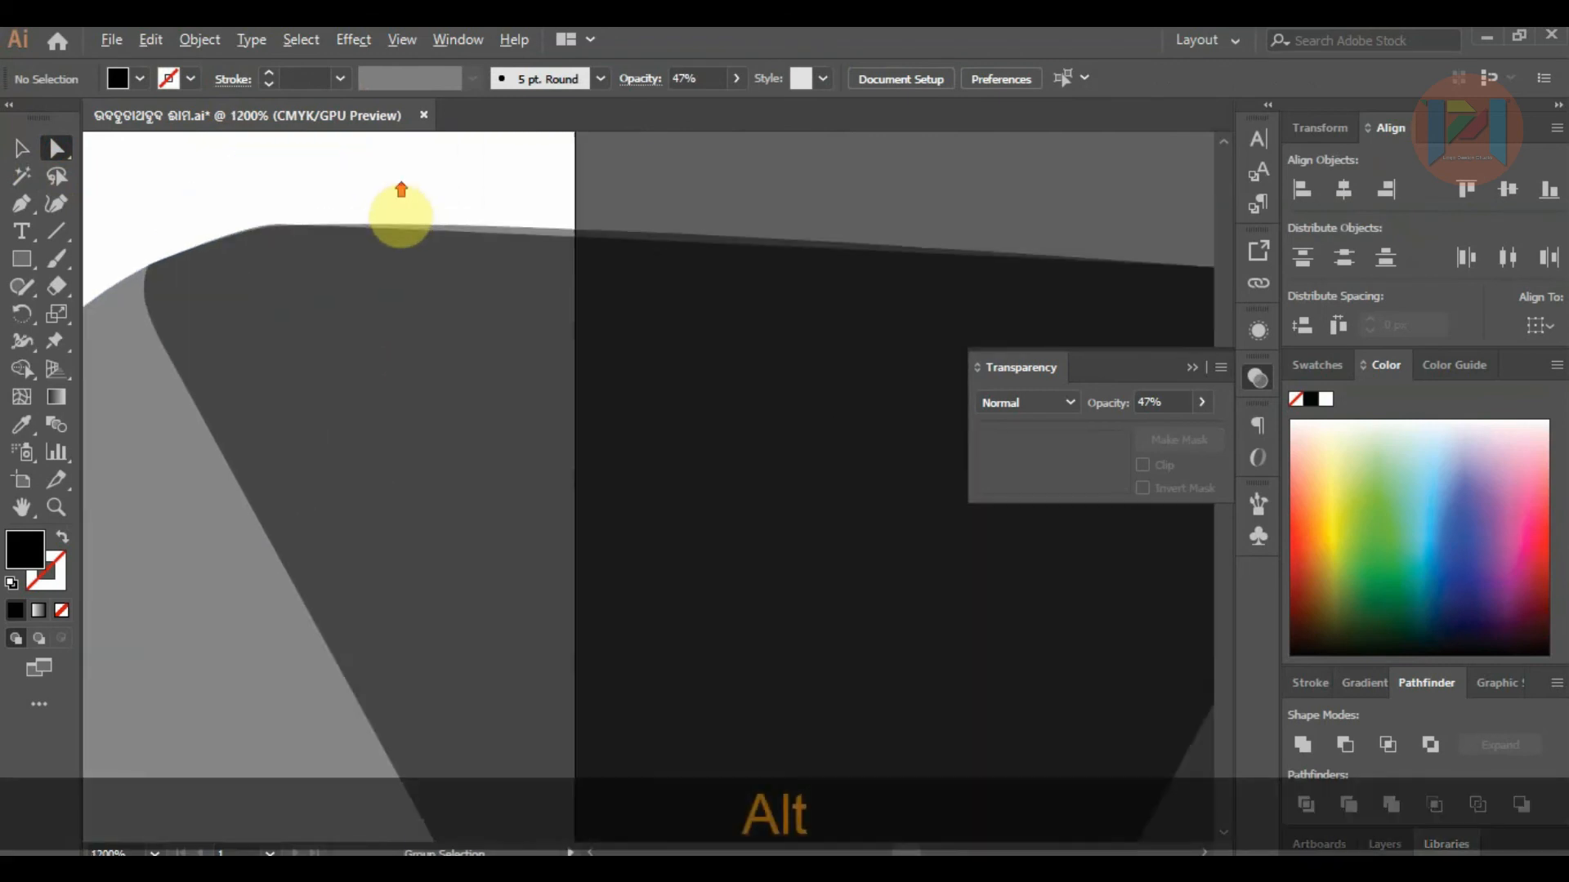
{"action": "left_click_drag", "start_coordinate": [352, 206], "coordinate": [392, 312]}
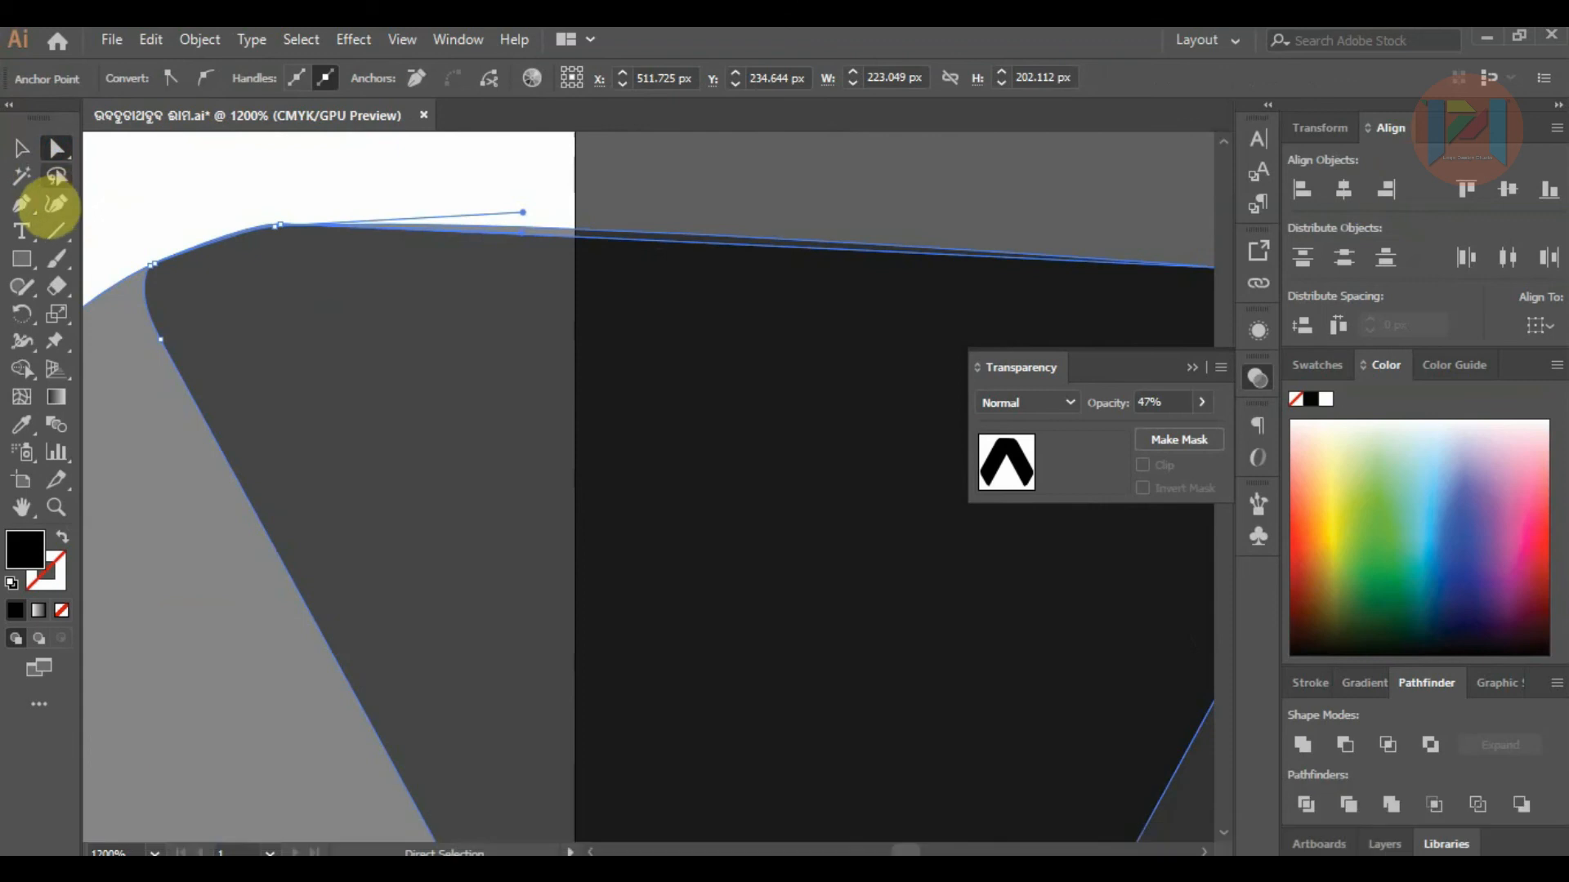
{"action": "left_click", "coordinate": [22, 369]}
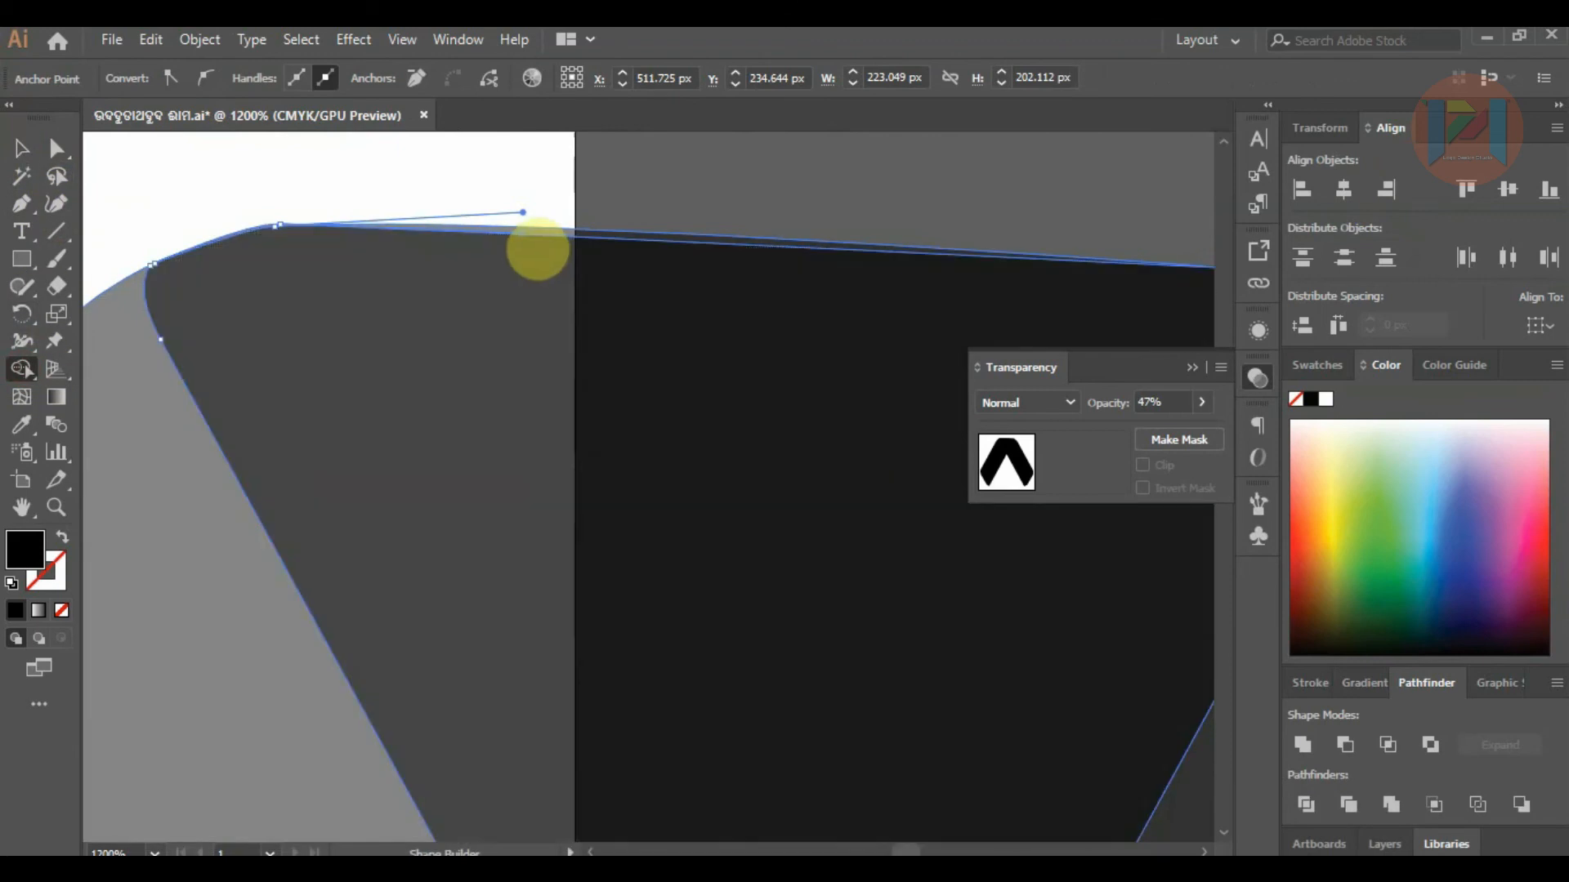
{"action": "left_click", "coordinate": [22, 148]}
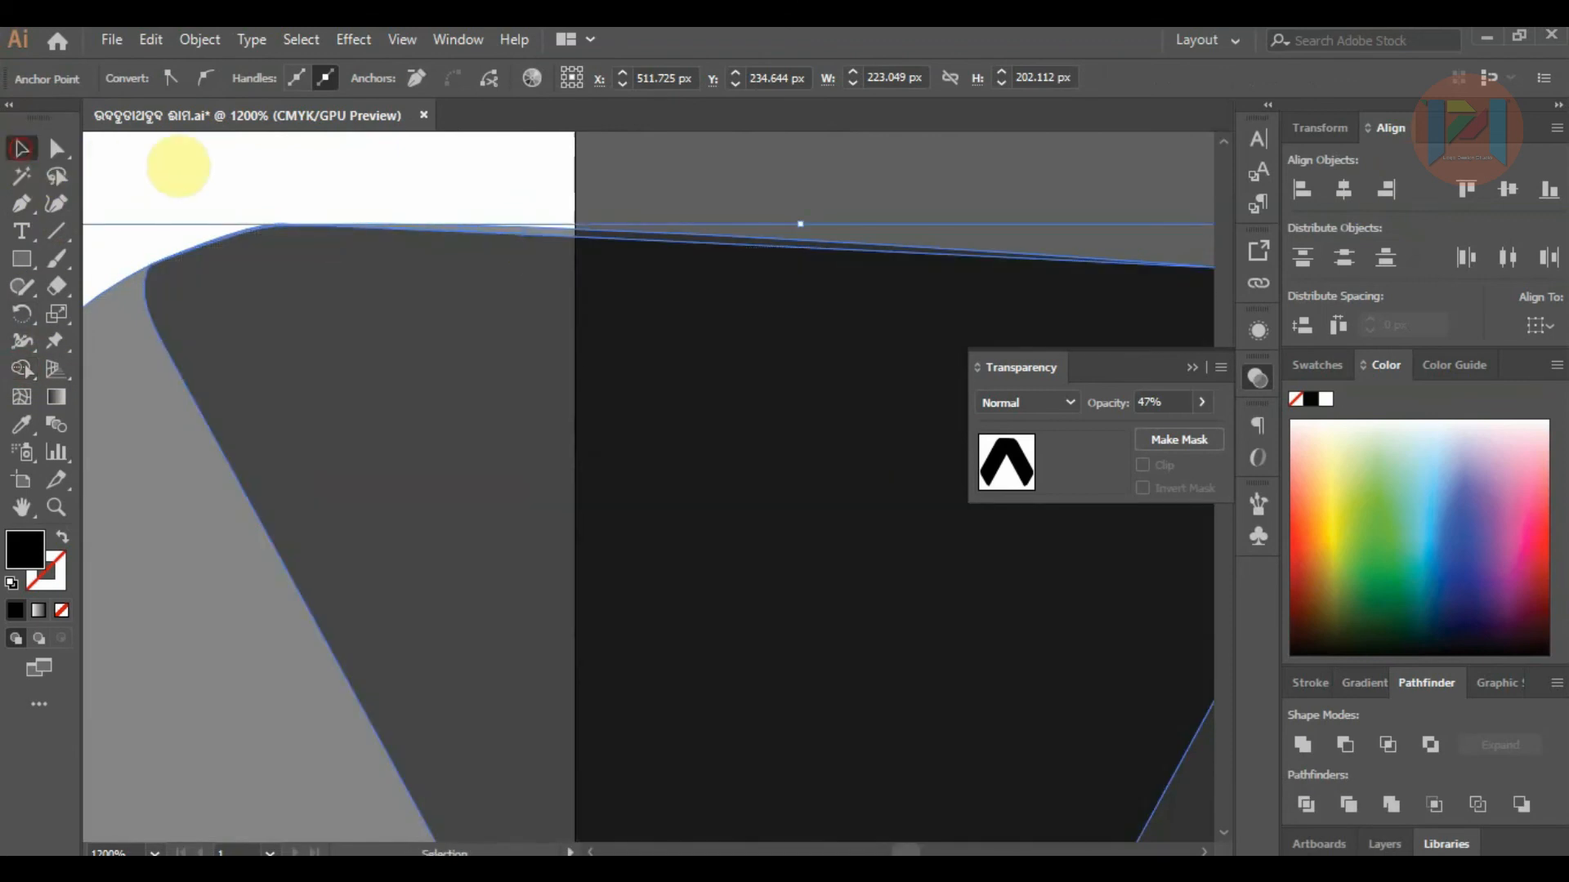
{"action": "left_click", "coordinate": [175, 158]}
Nudge the left slanted band one increment to the right.
{"action": "left_click", "coordinate": [227, 271]}
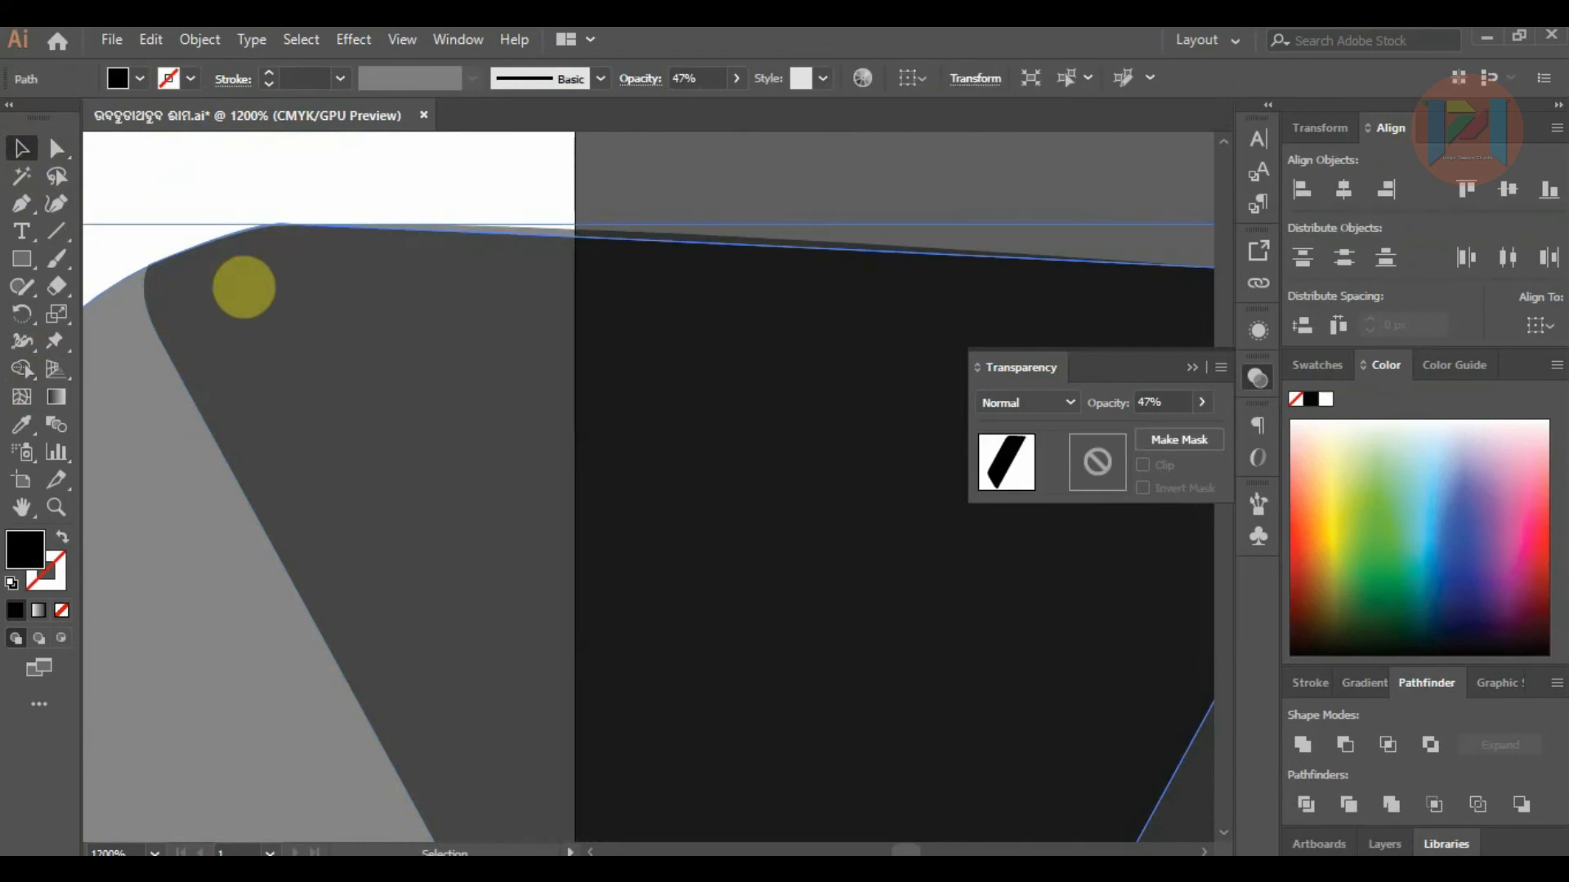
{"action": "key", "text": "Right"}
{"action": "left_click", "coordinate": [274, 198]}
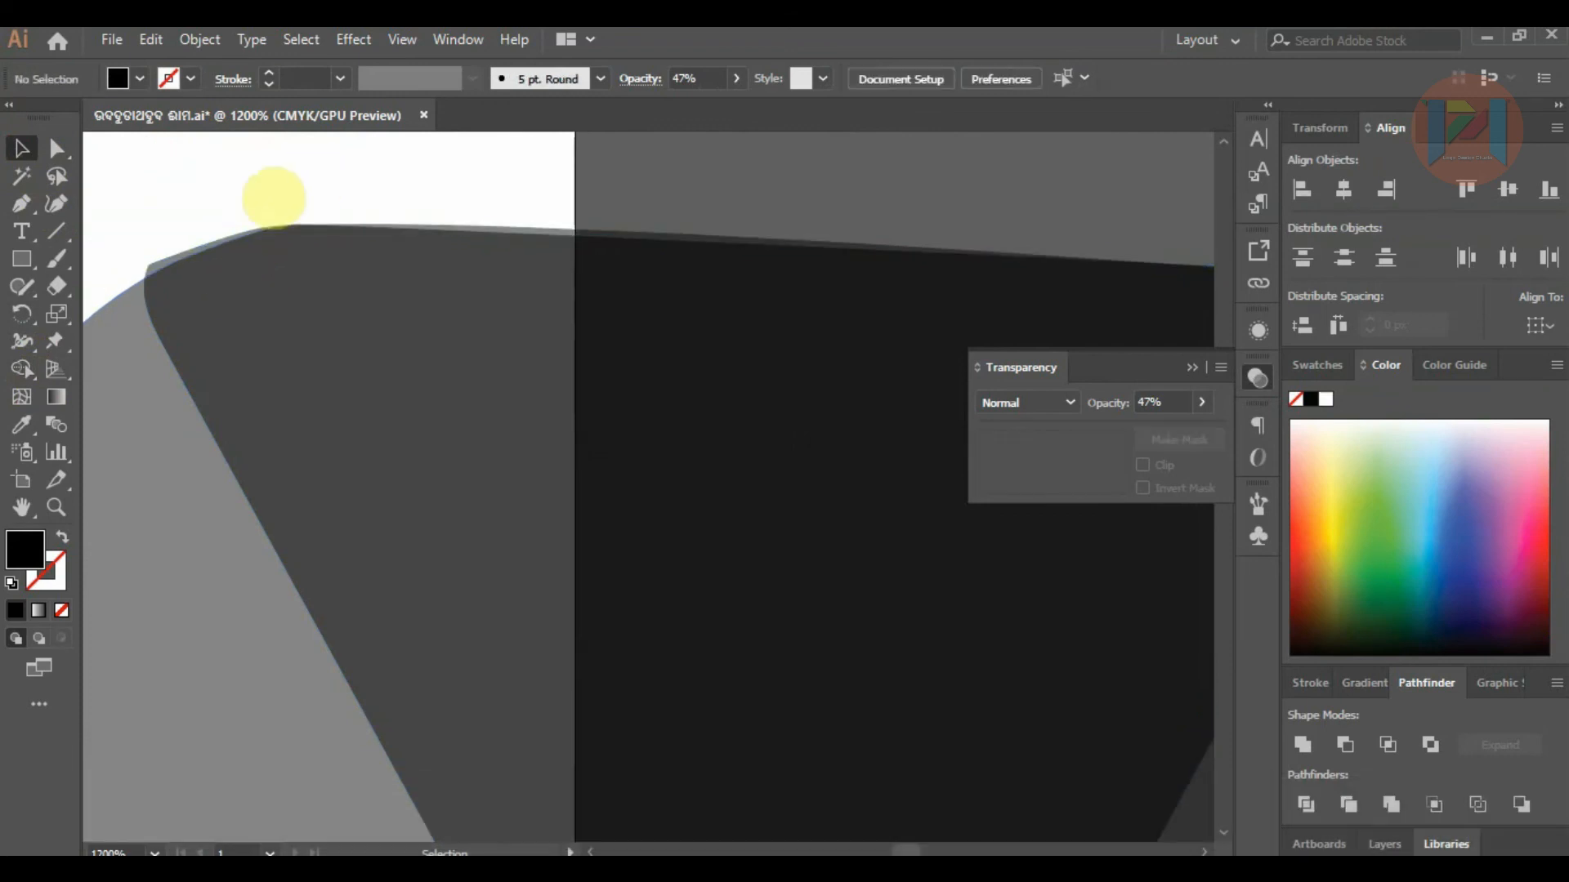
Select both slanted bands and remove the thin slivers along their shared top edge with Shape Builder.
{"action": "left_click_drag", "start_coordinate": [277, 321], "coordinate": [277, 322]}
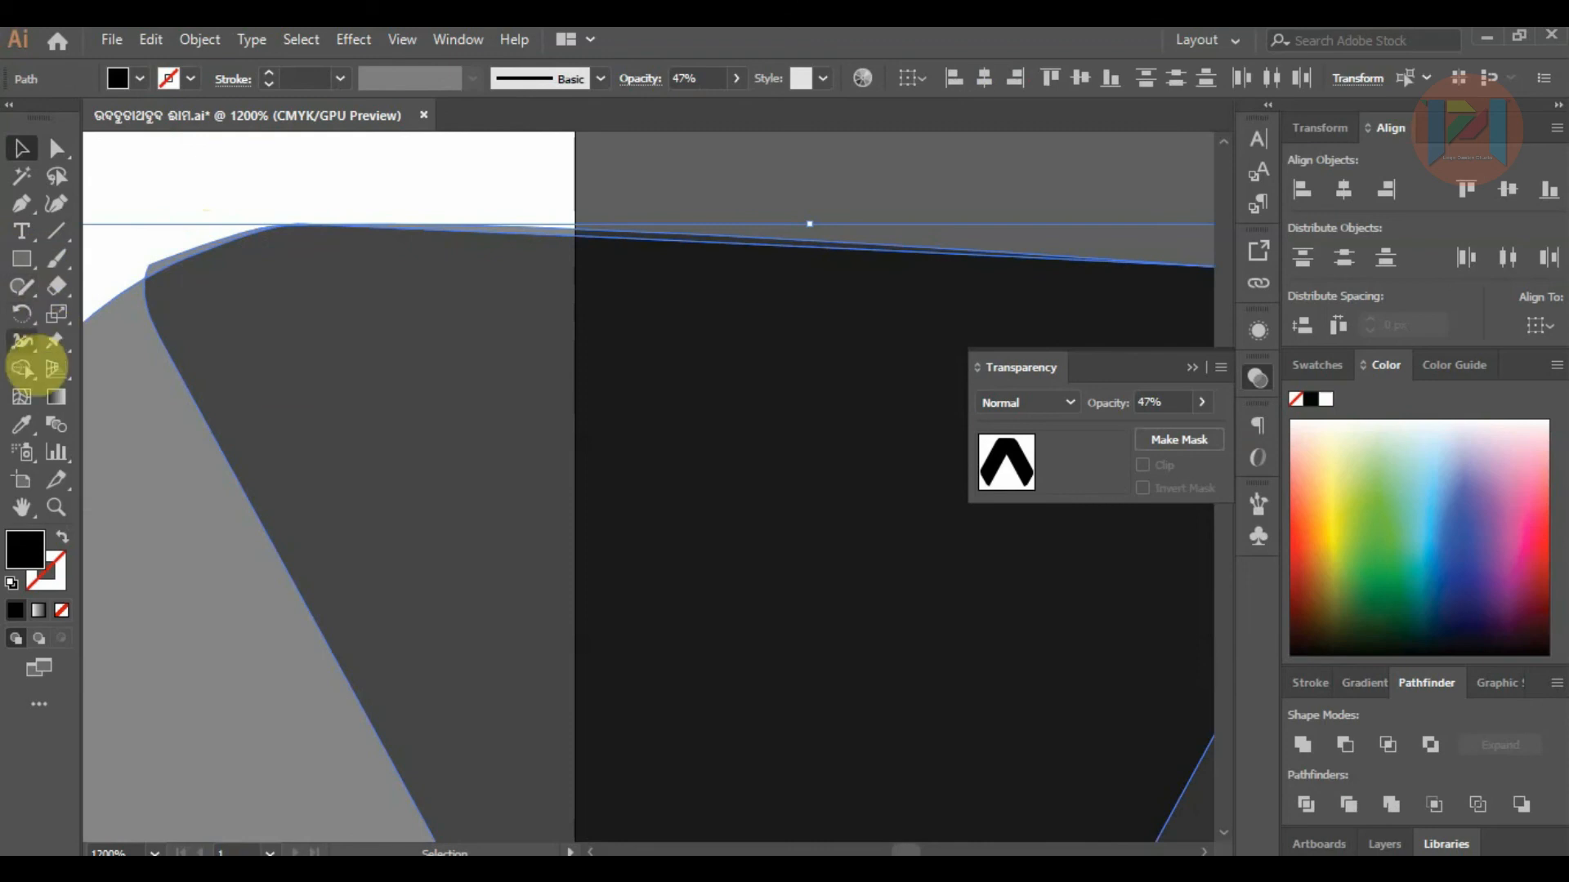
{"action": "left_click", "coordinate": [22, 368]}
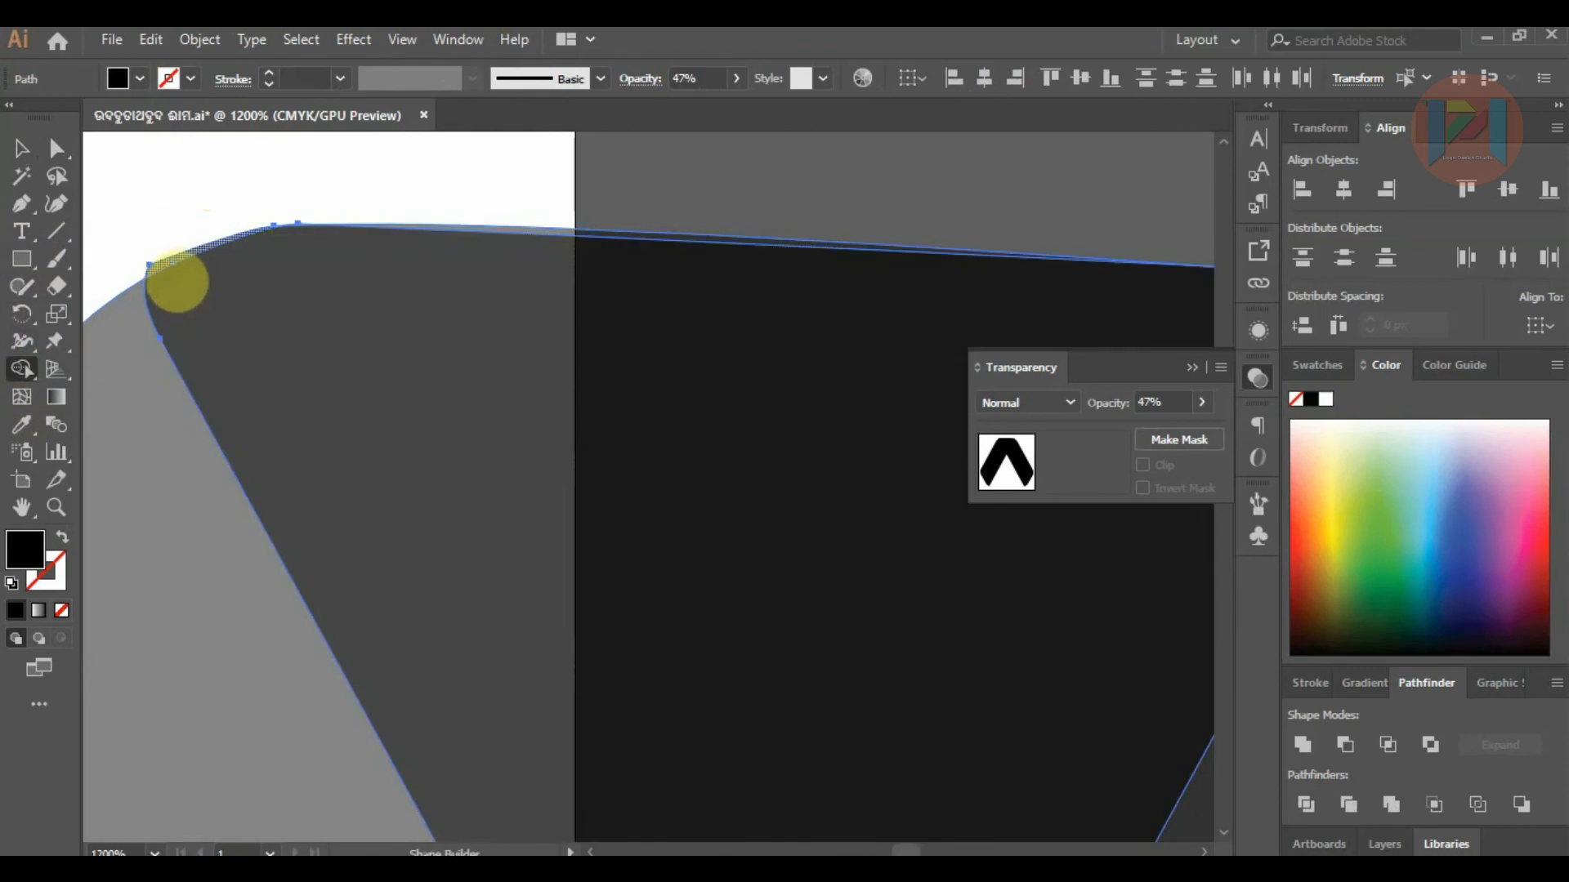
{"action": "key", "text": "alt"}
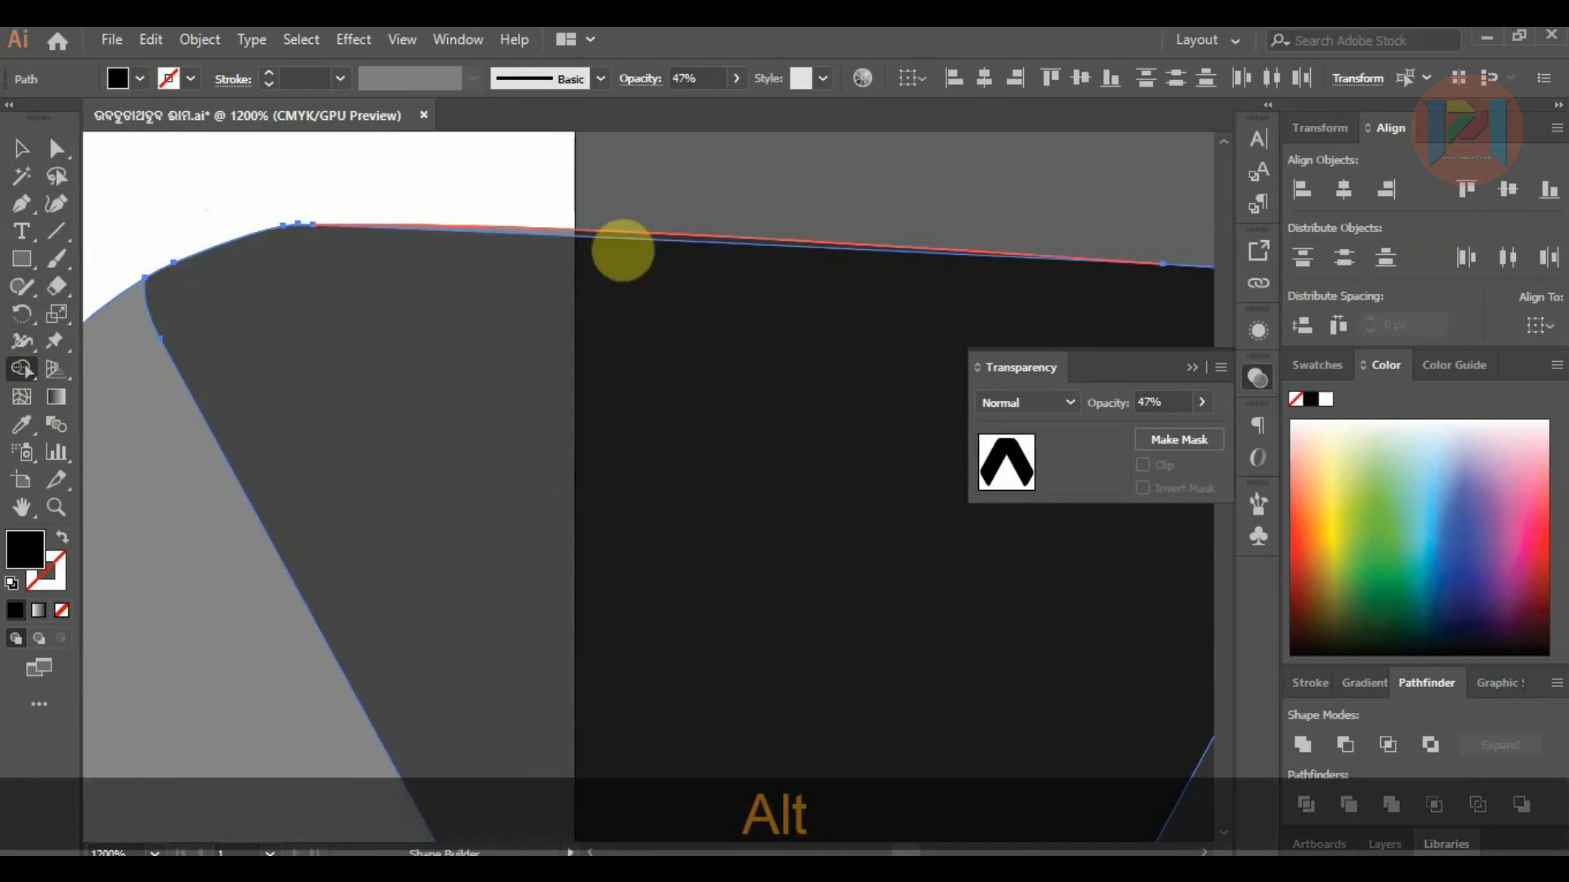
{"action": "scroll", "coordinate": [624, 239], "scroll_direction": "up", "scroll_amount": 4}
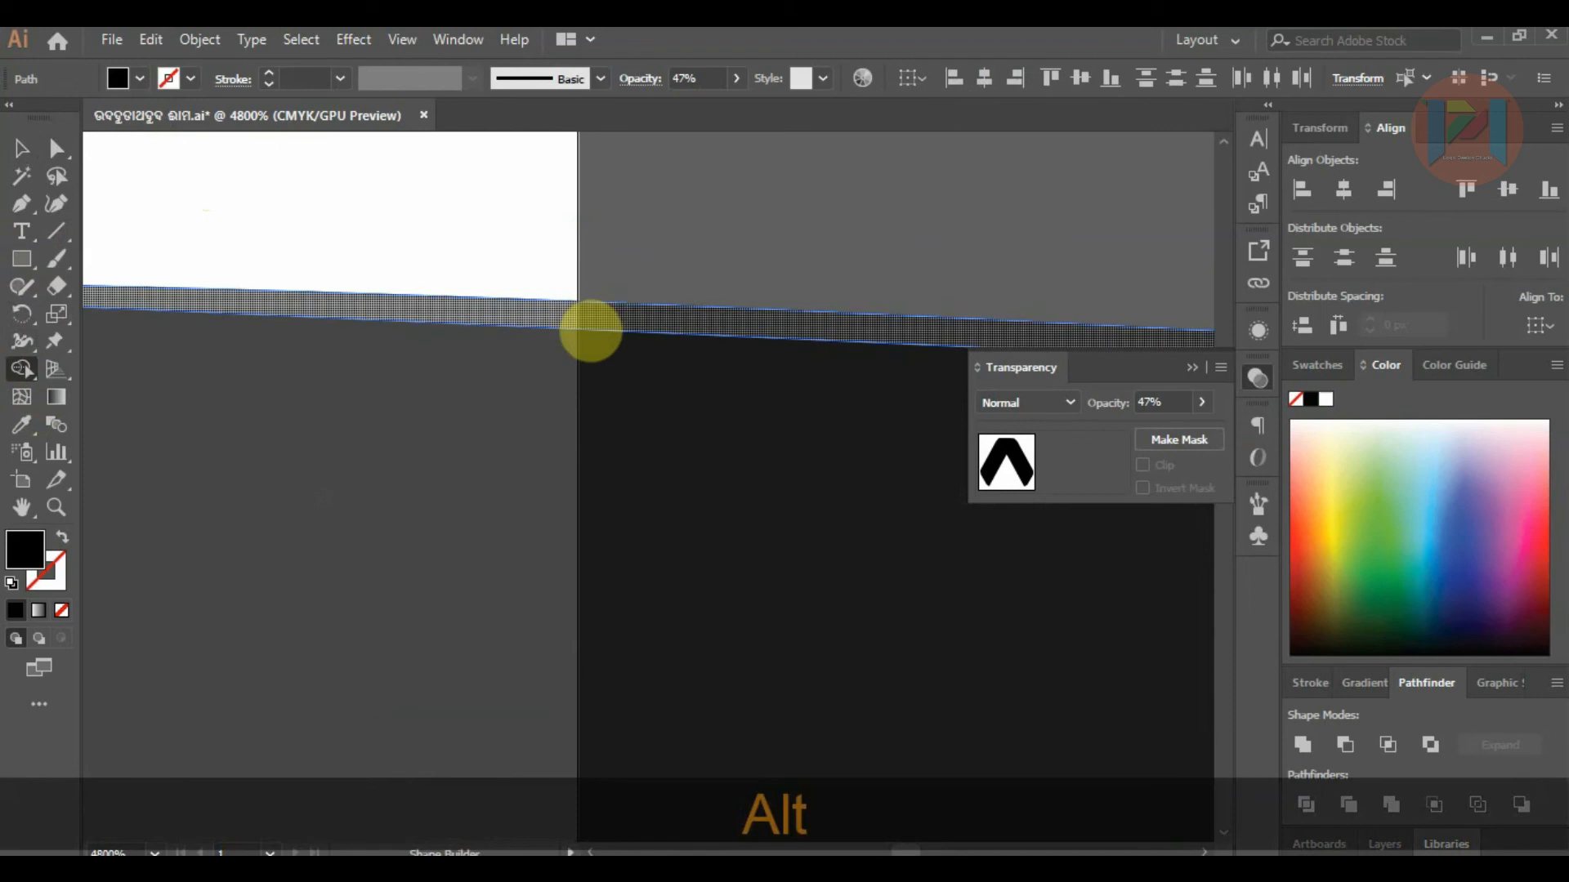
{"action": "scroll", "coordinate": [590, 331], "scroll_direction": "down", "scroll_amount": 3}
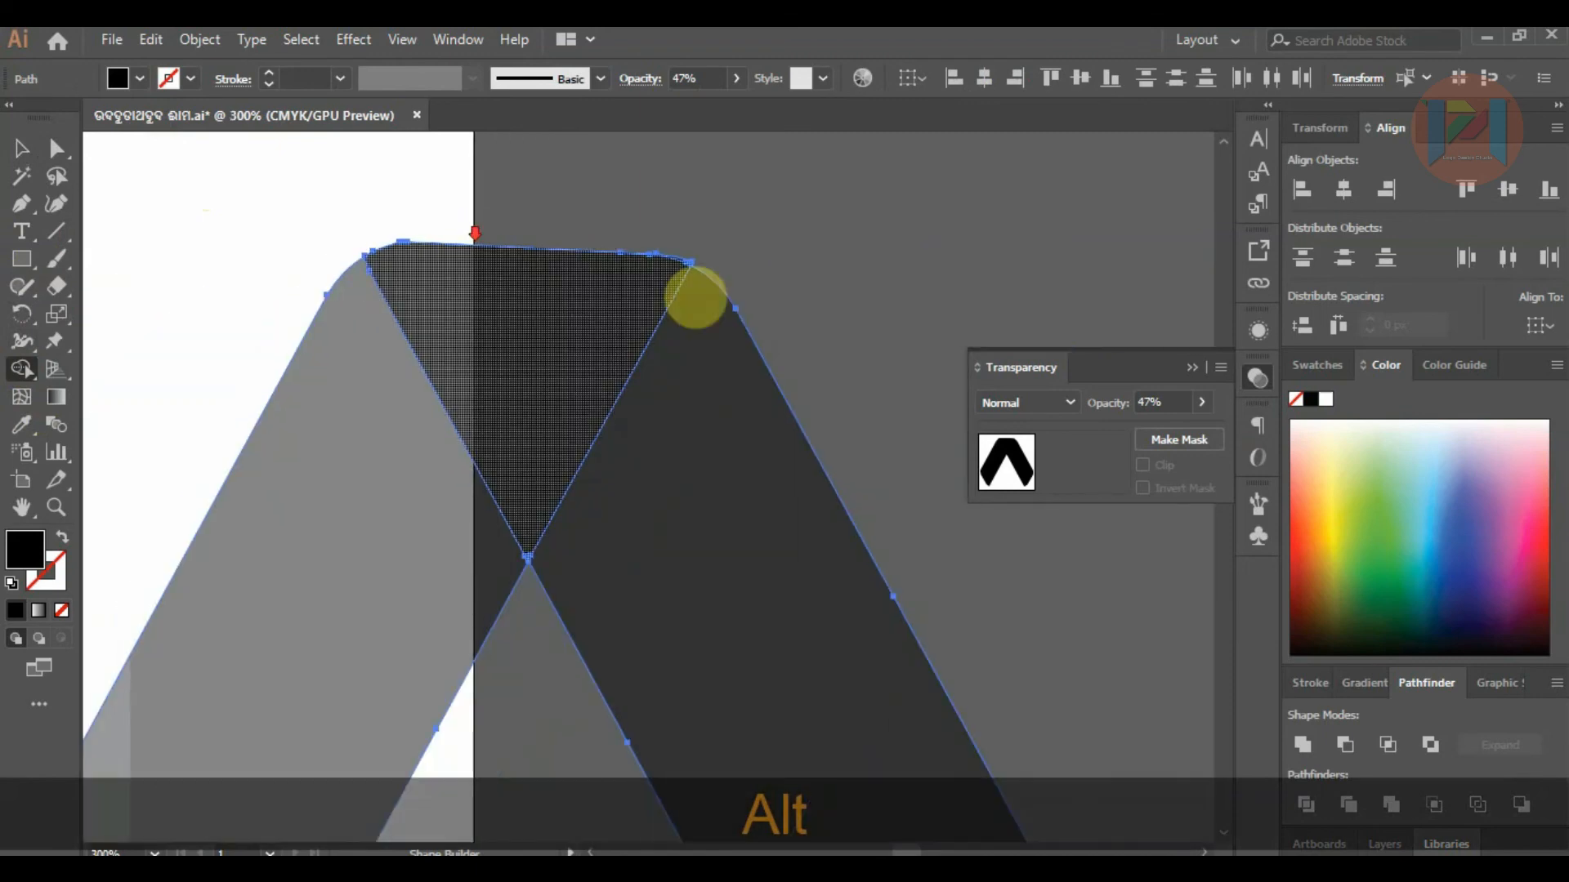
{"action": "scroll", "coordinate": [694, 297], "scroll_direction": "up", "scroll_amount": 1}
{"action": "scroll", "coordinate": [668, 214], "scroll_direction": "down", "scroll_amount": 2}
{"action": "scroll", "coordinate": [777, 280], "scroll_direction": "down", "scroll_amount": 2}
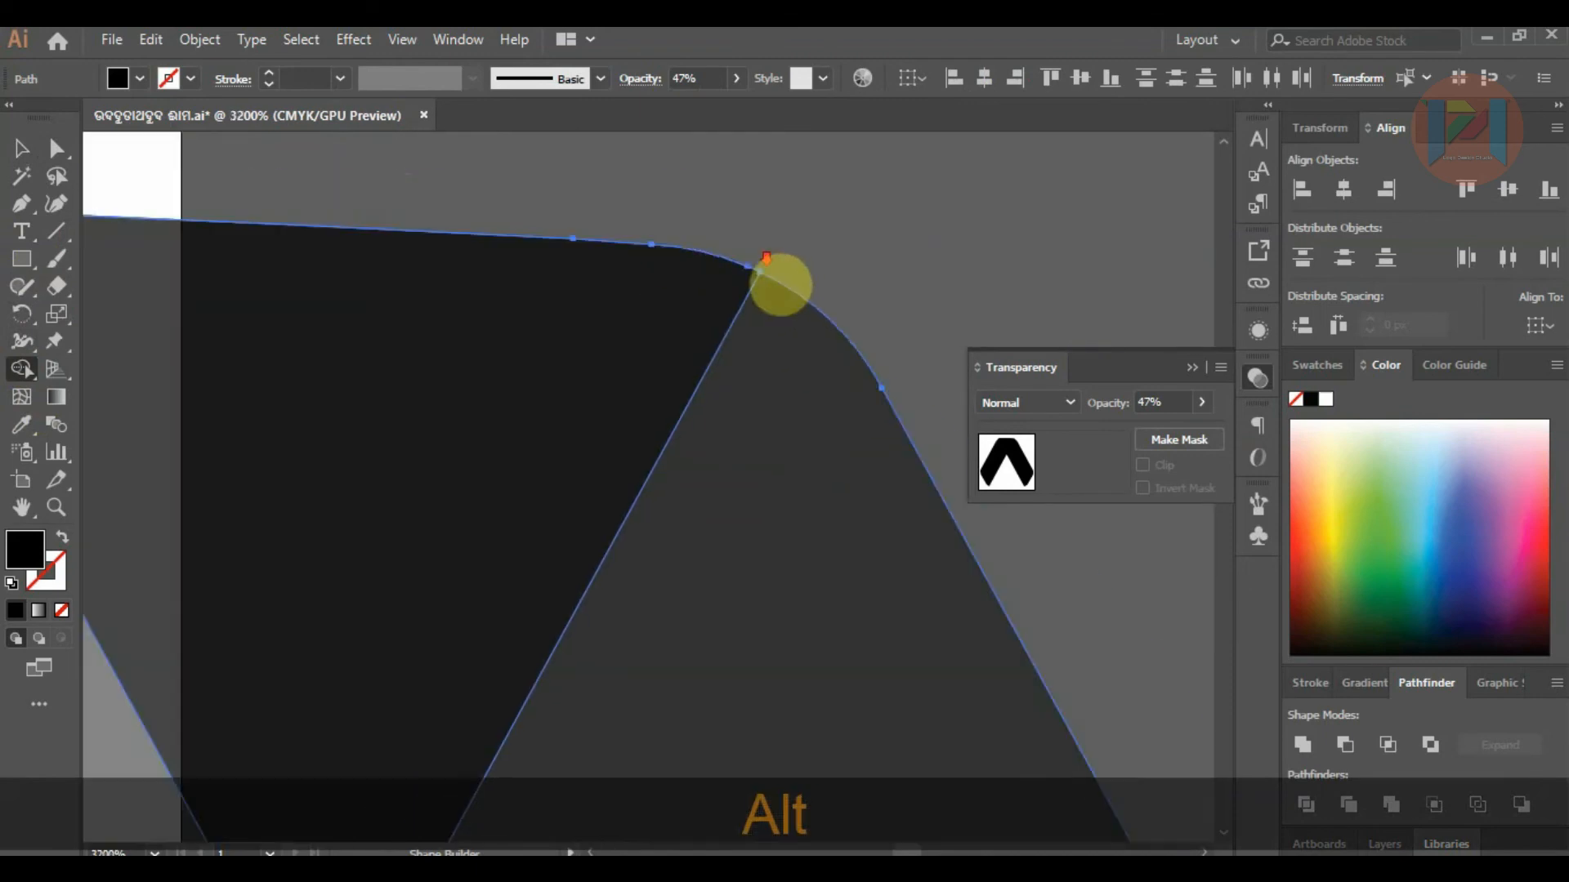
{"action": "scroll", "coordinate": [482, 274], "scroll_direction": "up", "scroll_amount": 3}
Fill the left slanted band with the green sampled from the reference logo and set its opacity to 100%.
{"action": "left_click", "coordinate": [22, 148]}
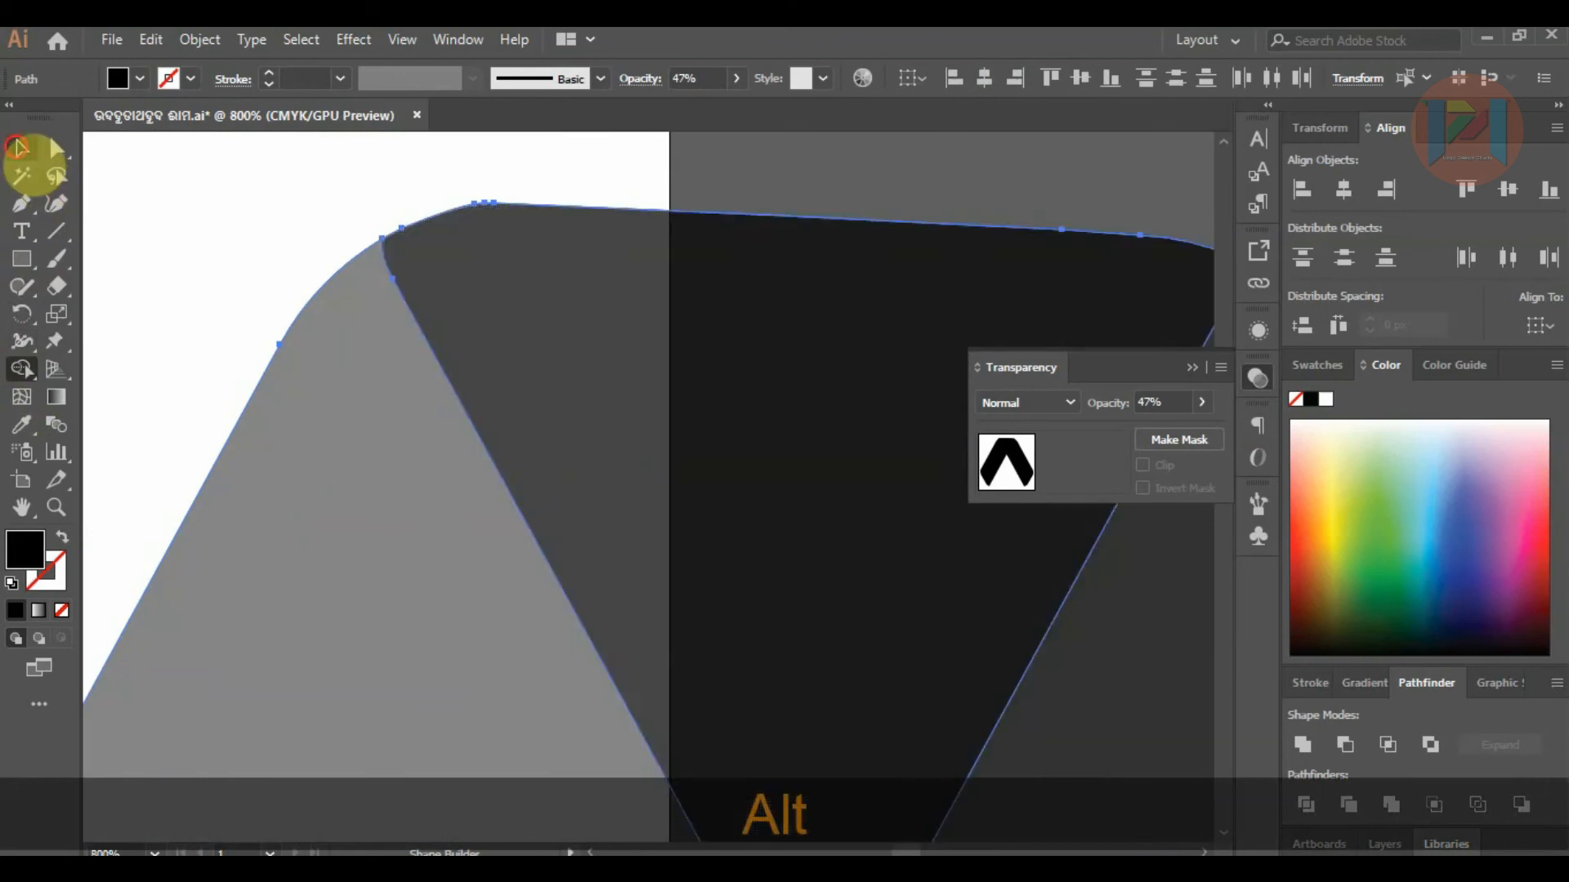
{"action": "scroll", "coordinate": [312, 215], "scroll_direction": "down", "scroll_amount": 3}
{"action": "scroll", "coordinate": [438, 350], "scroll_direction": "down", "scroll_amount": 3}
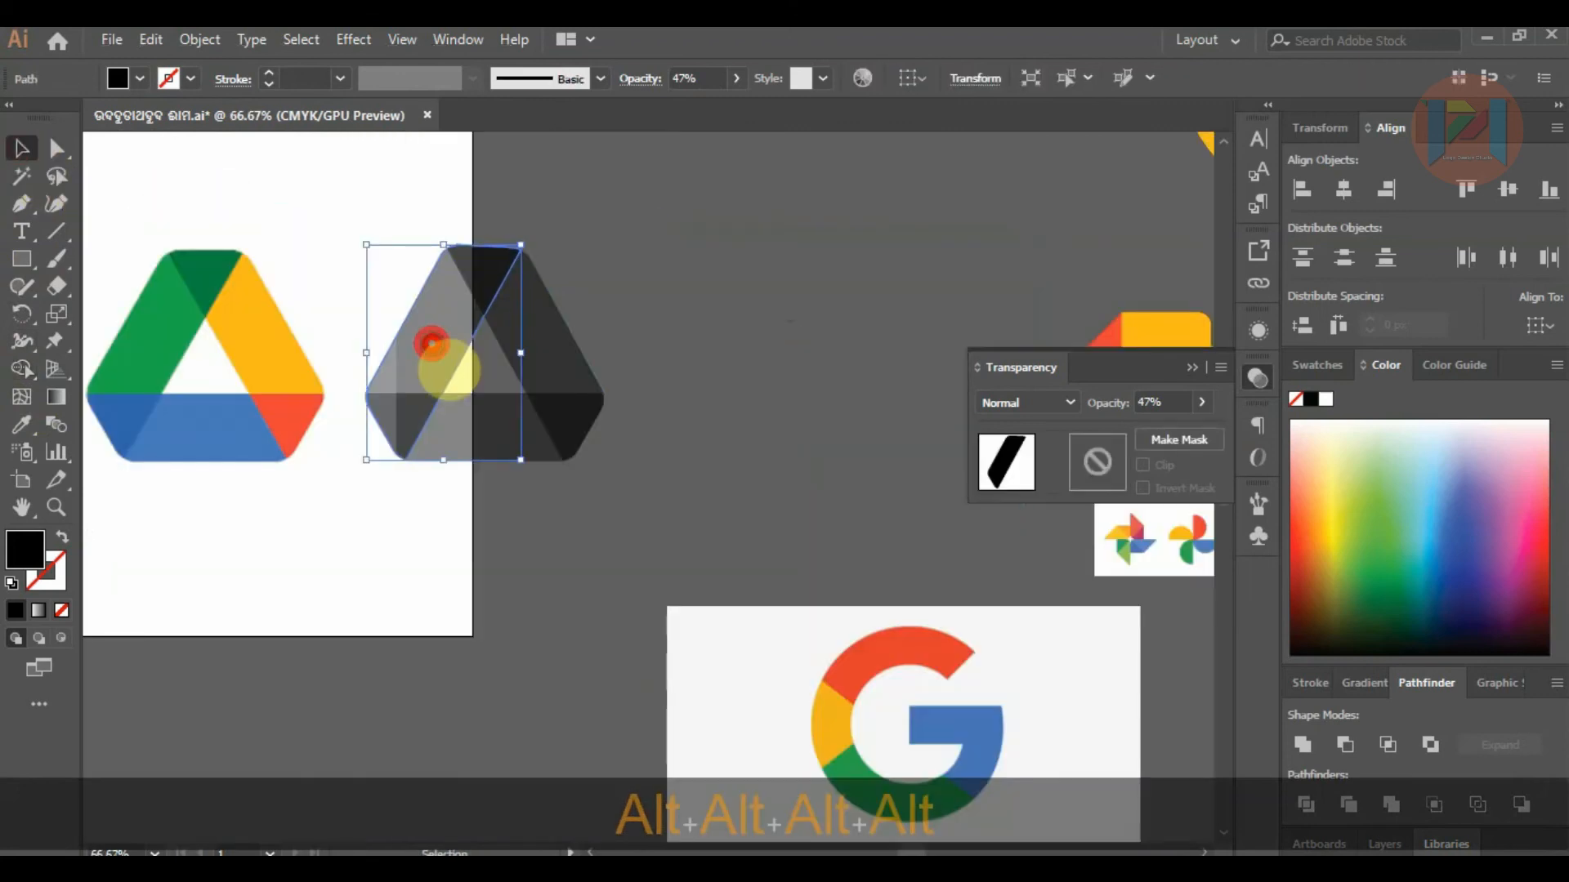
{"action": "left_click", "coordinate": [21, 424]}
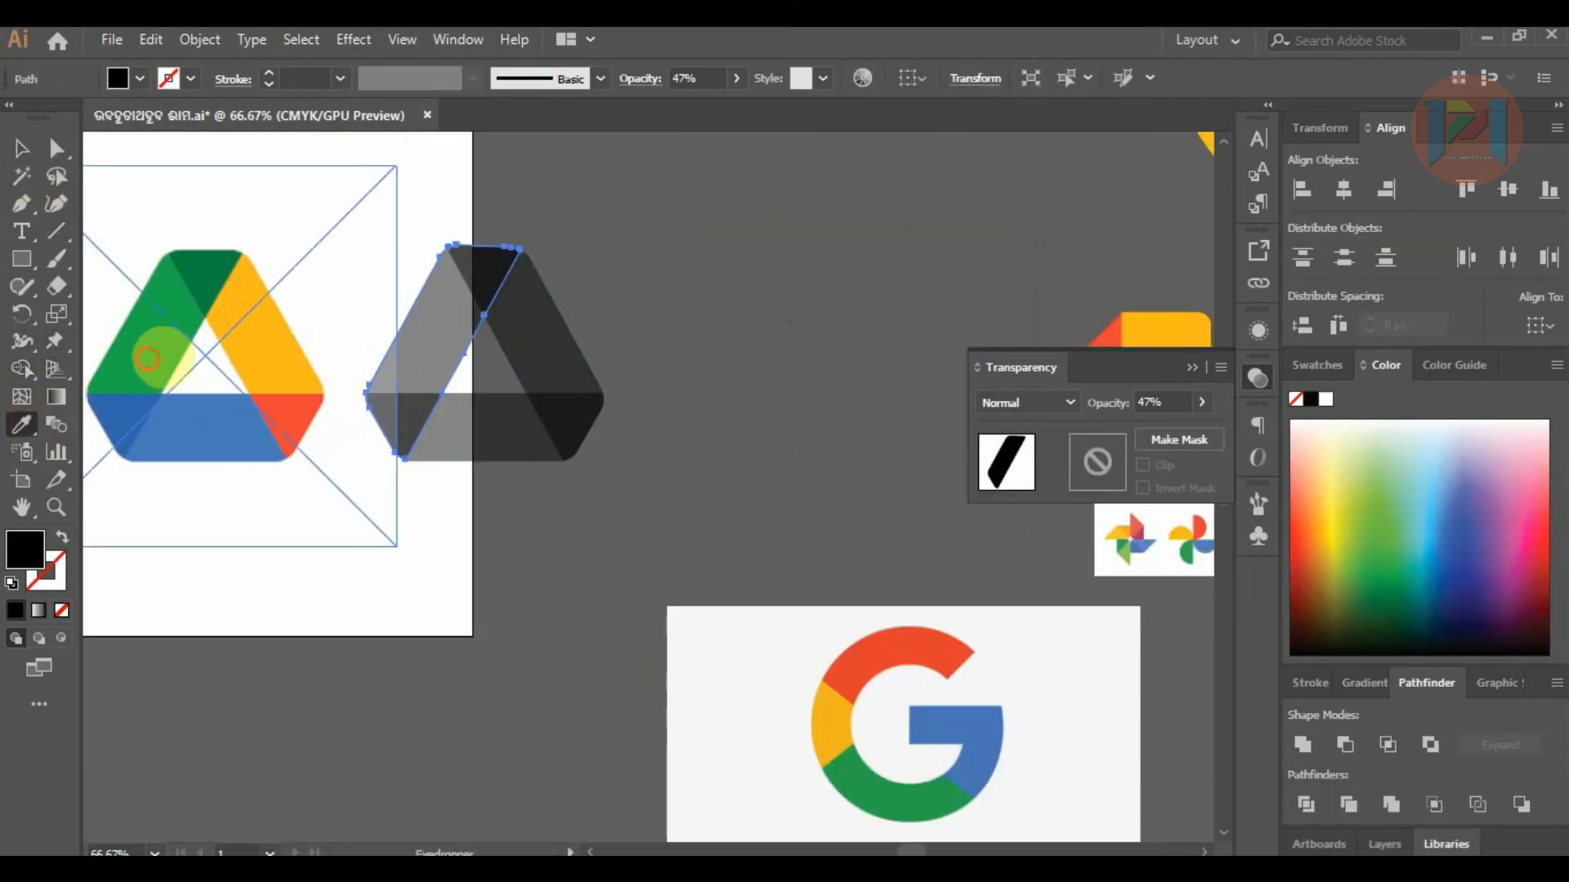
{"action": "left_click", "coordinate": [146, 342]}
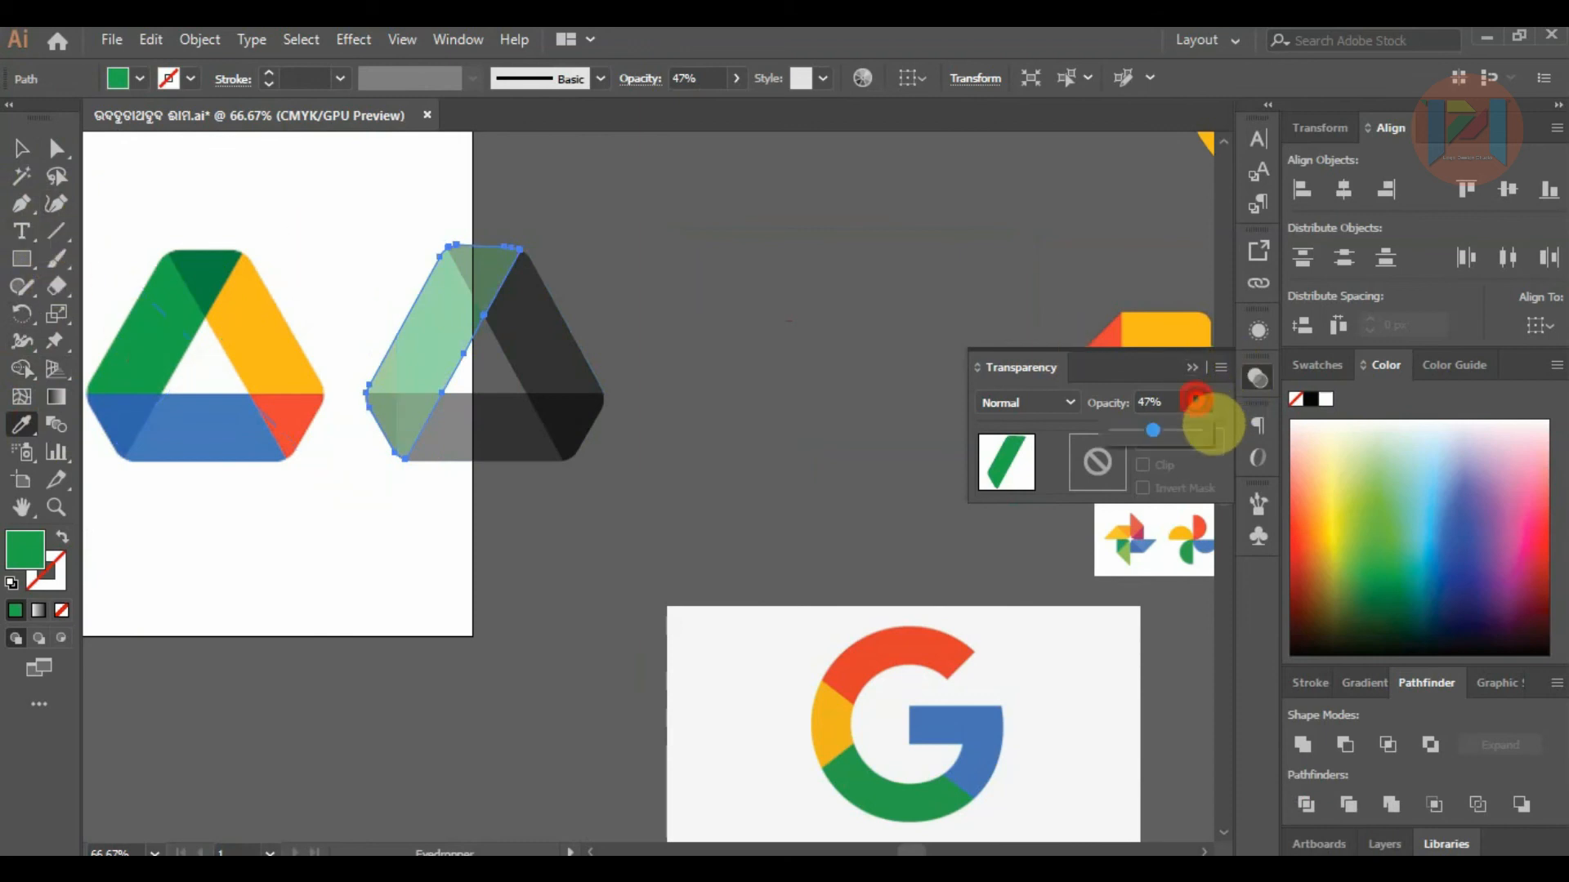
{"action": "left_click_drag", "start_coordinate": [1206, 429], "coordinate": [1206, 429]}
Set the horizontal band's opacity to 100% and fill it with the blue sampled from the reference logo.
{"action": "left_click", "coordinate": [21, 149]}
{"action": "left_click", "coordinate": [515, 443]}
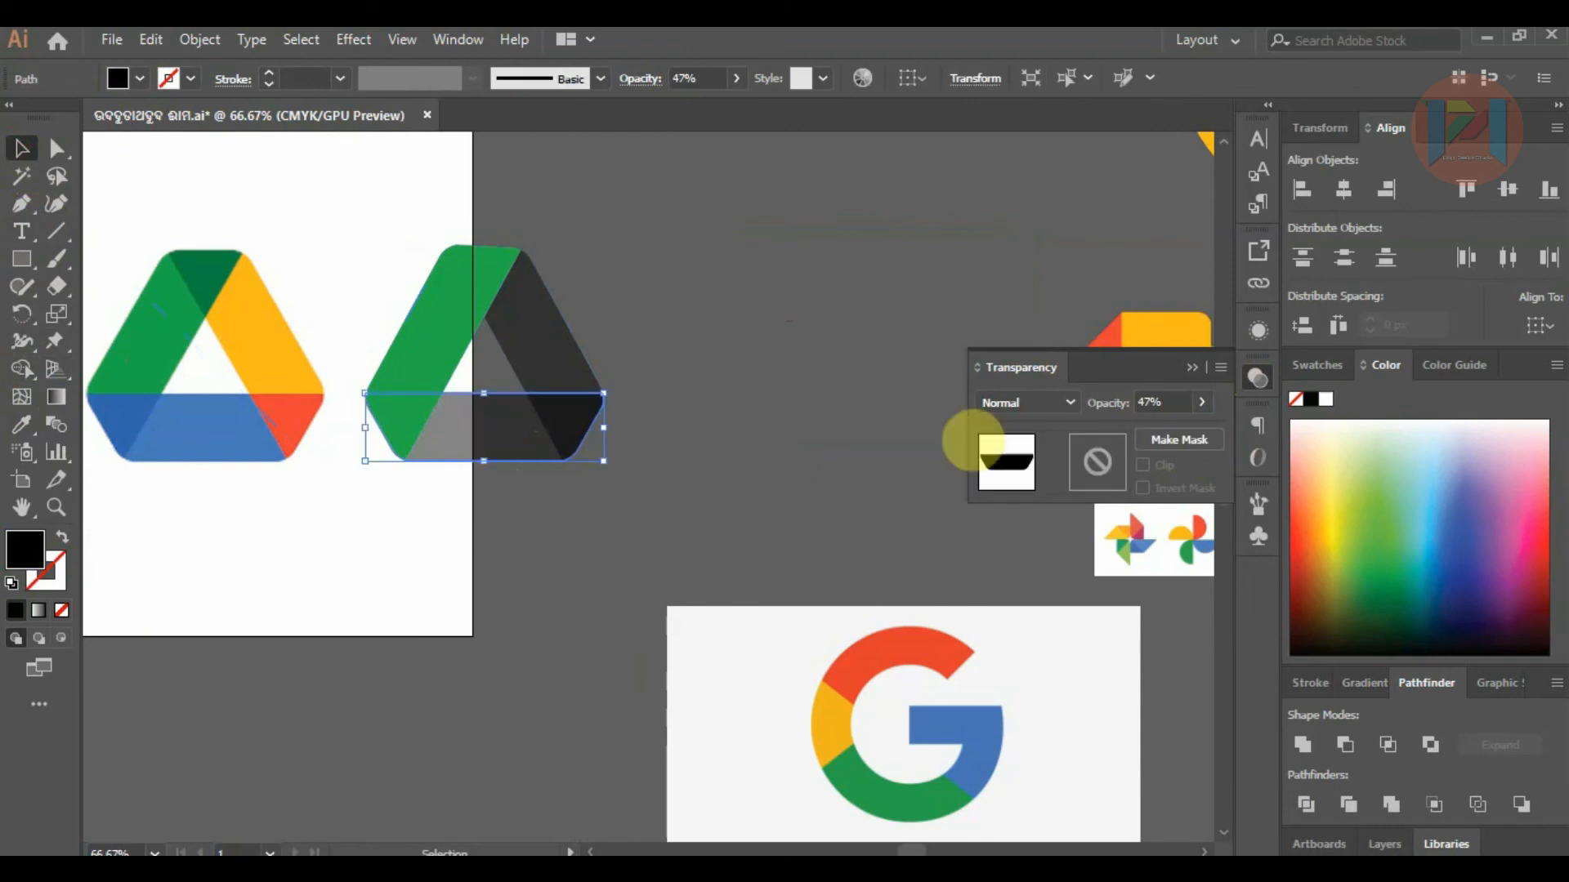
{"action": "left_click_drag", "start_coordinate": [1177, 437], "coordinate": [1218, 438]}
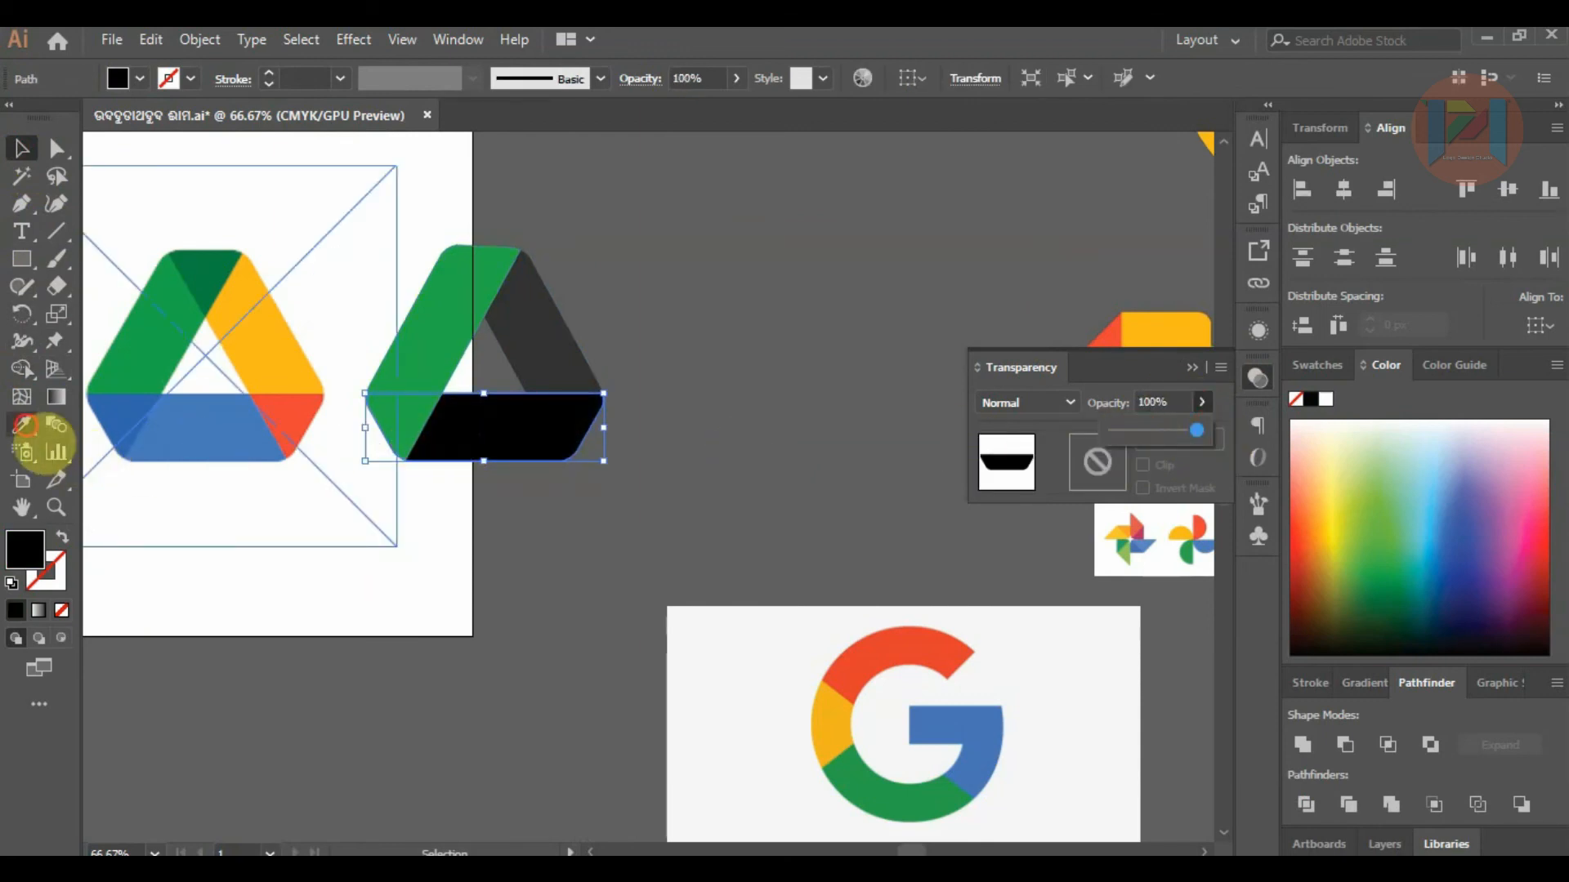
{"action": "left_click", "coordinate": [203, 438]}
{"action": "left_click", "coordinate": [518, 445]}
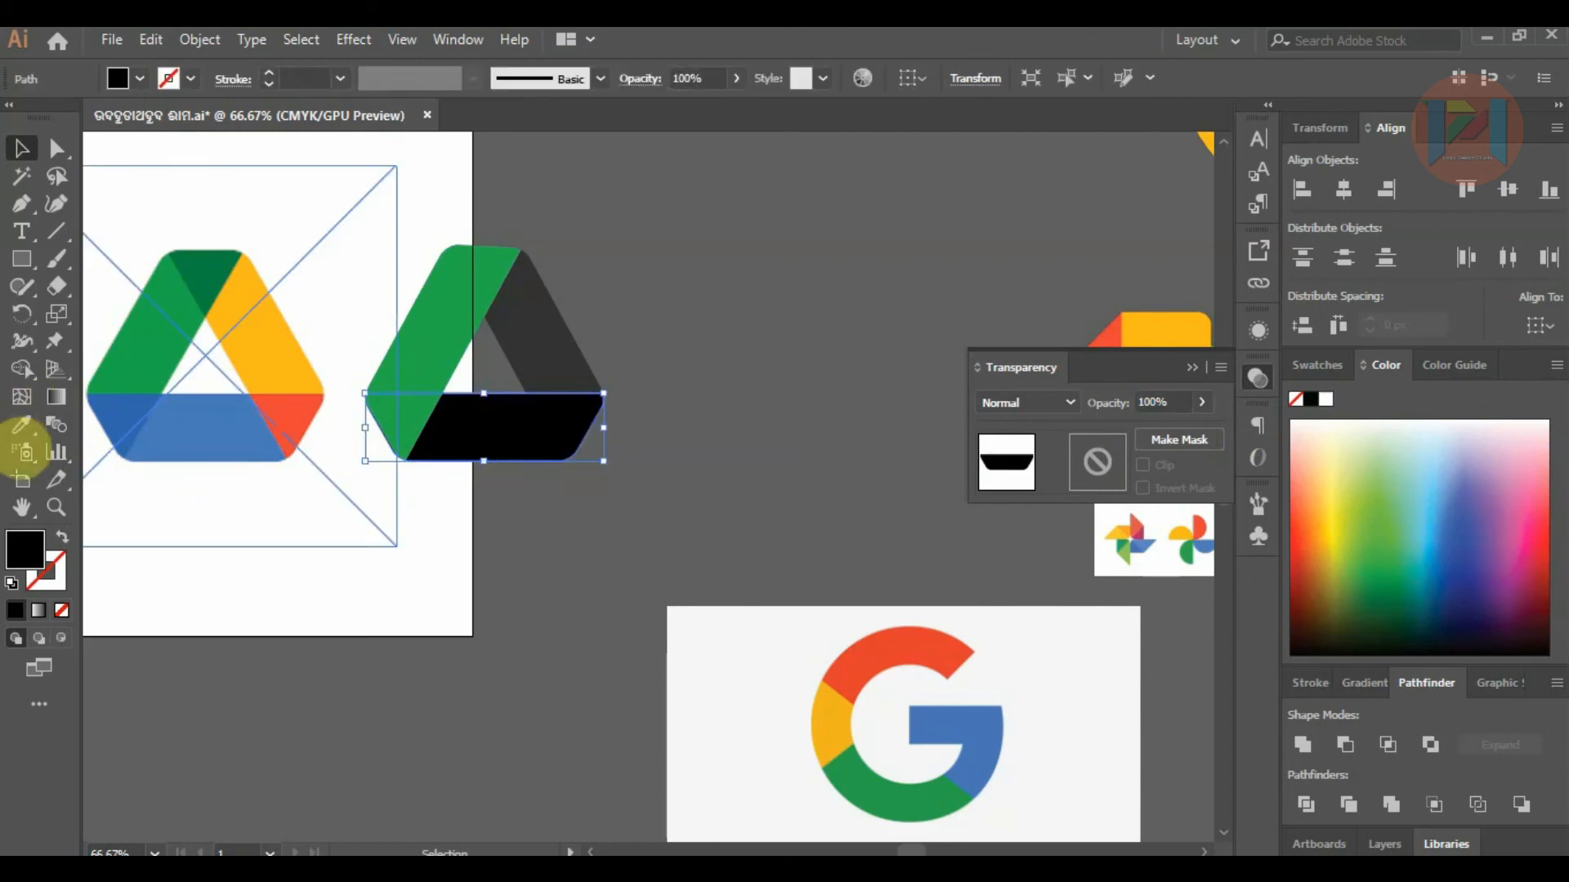
{"action": "left_click", "coordinate": [19, 423]}
{"action": "left_click", "coordinate": [192, 427]}
Set the right slanted band's opacity to 100% and fill it with the yellow sampled from the reference logo.
{"action": "left_click", "coordinate": [18, 150]}
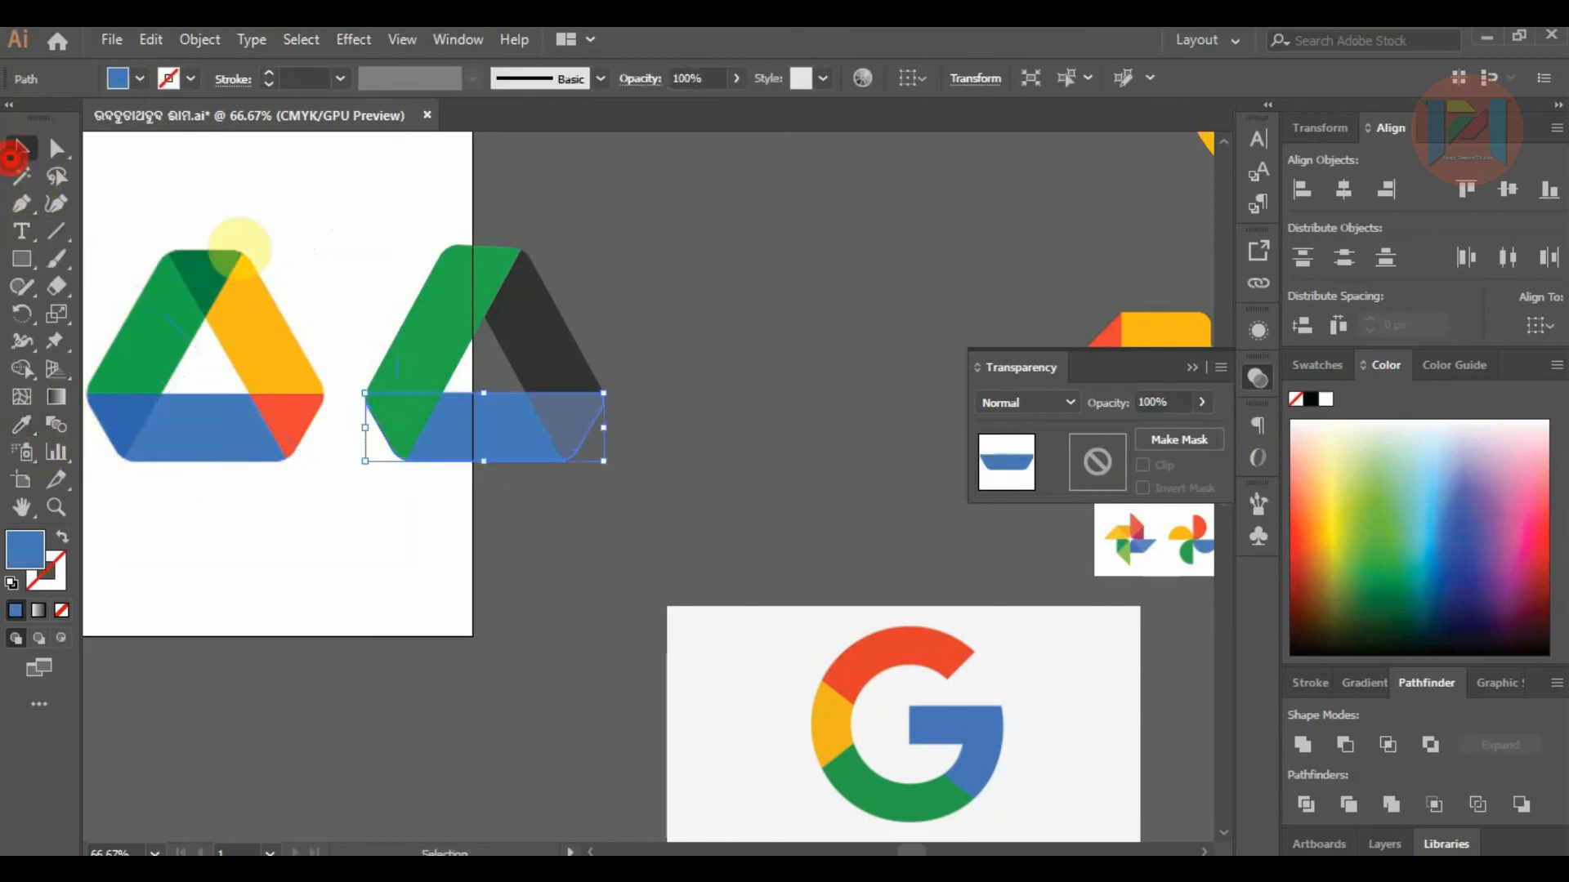
{"action": "left_click", "coordinate": [728, 373]}
{"action": "left_click", "coordinate": [569, 365]}
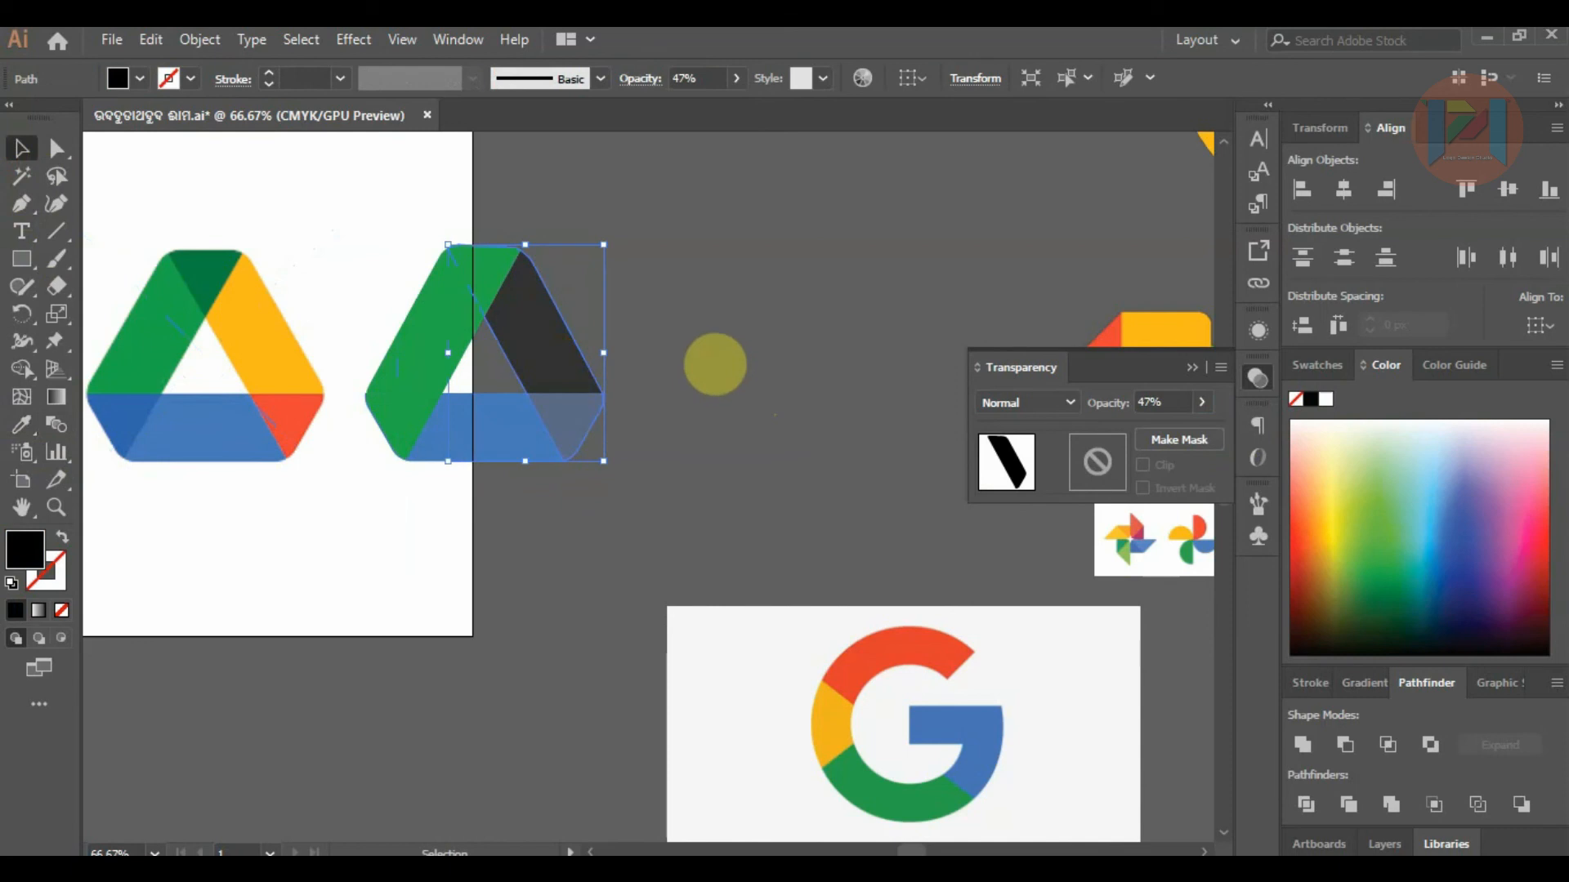
{"action": "left_click", "coordinate": [1201, 401]}
{"action": "left_click_drag", "start_coordinate": [1184, 431], "coordinate": [1226, 433]}
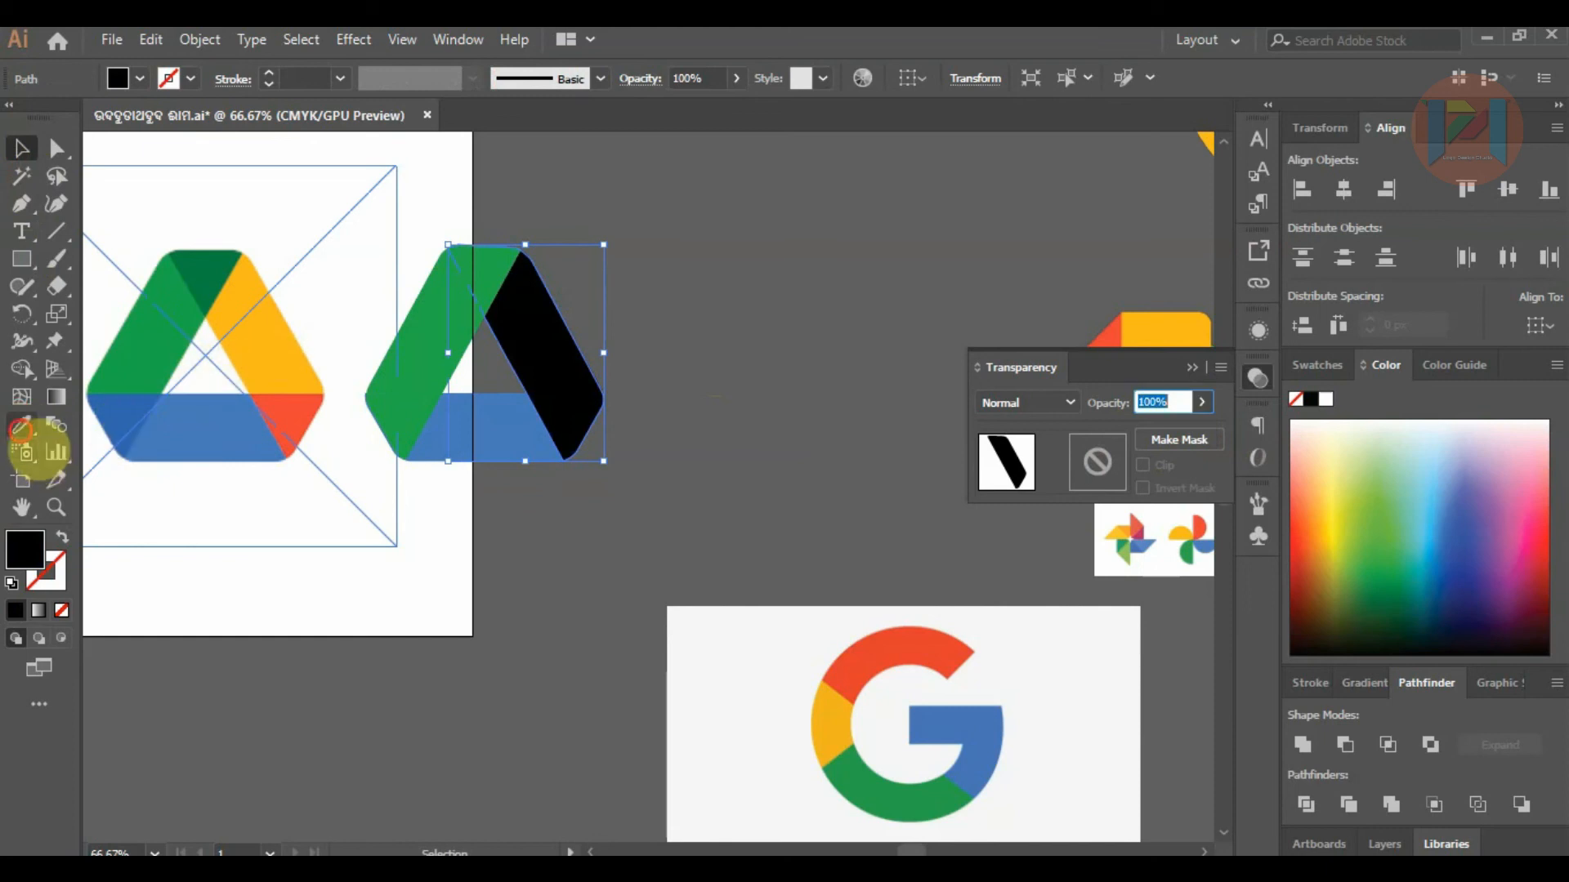
{"action": "left_click", "coordinate": [22, 425]}
{"action": "left_click", "coordinate": [251, 351]}
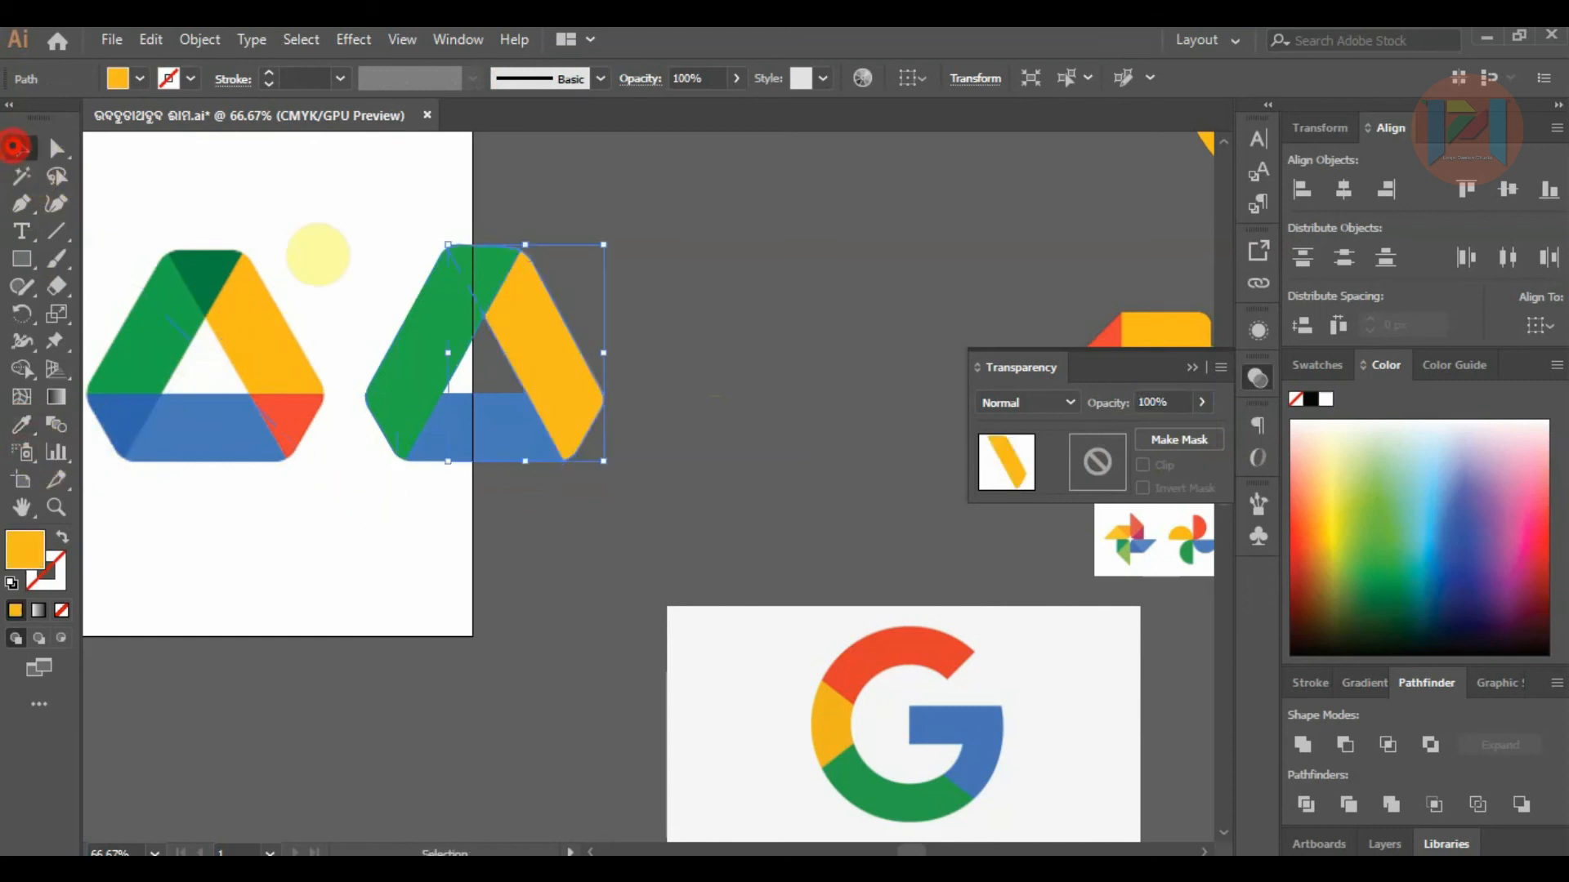
Select all three bands and split off the overlapping top, lower-left and lower-right corner triangles as separate shapes with Shape Builder.
{"action": "key", "text": "v"}
{"action": "left_click", "coordinate": [819, 339]}
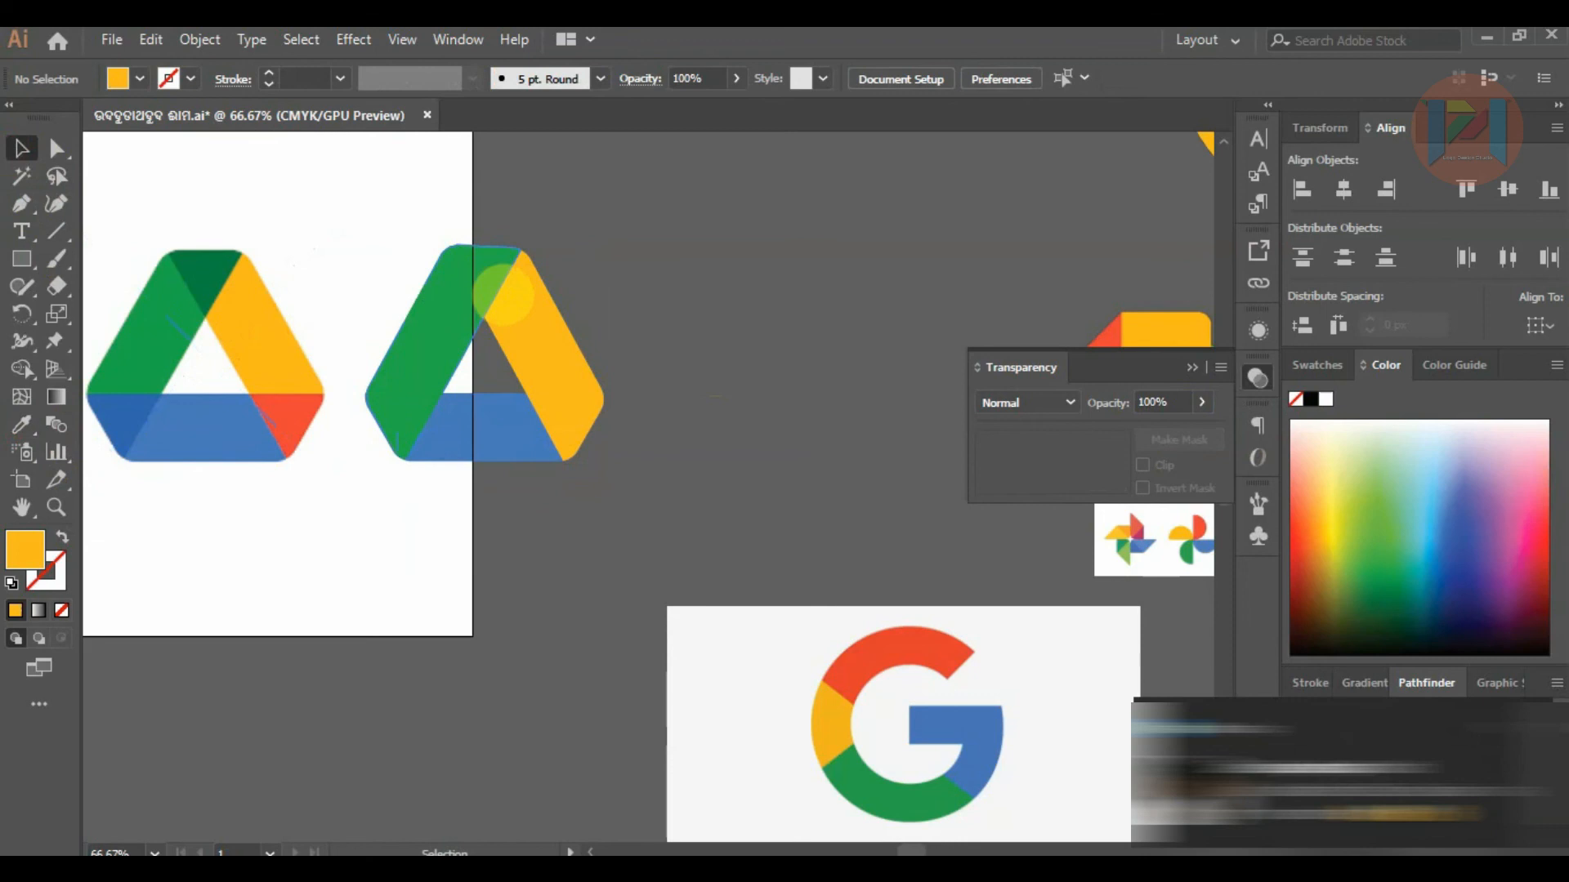
{"action": "left_click", "coordinate": [485, 278]}
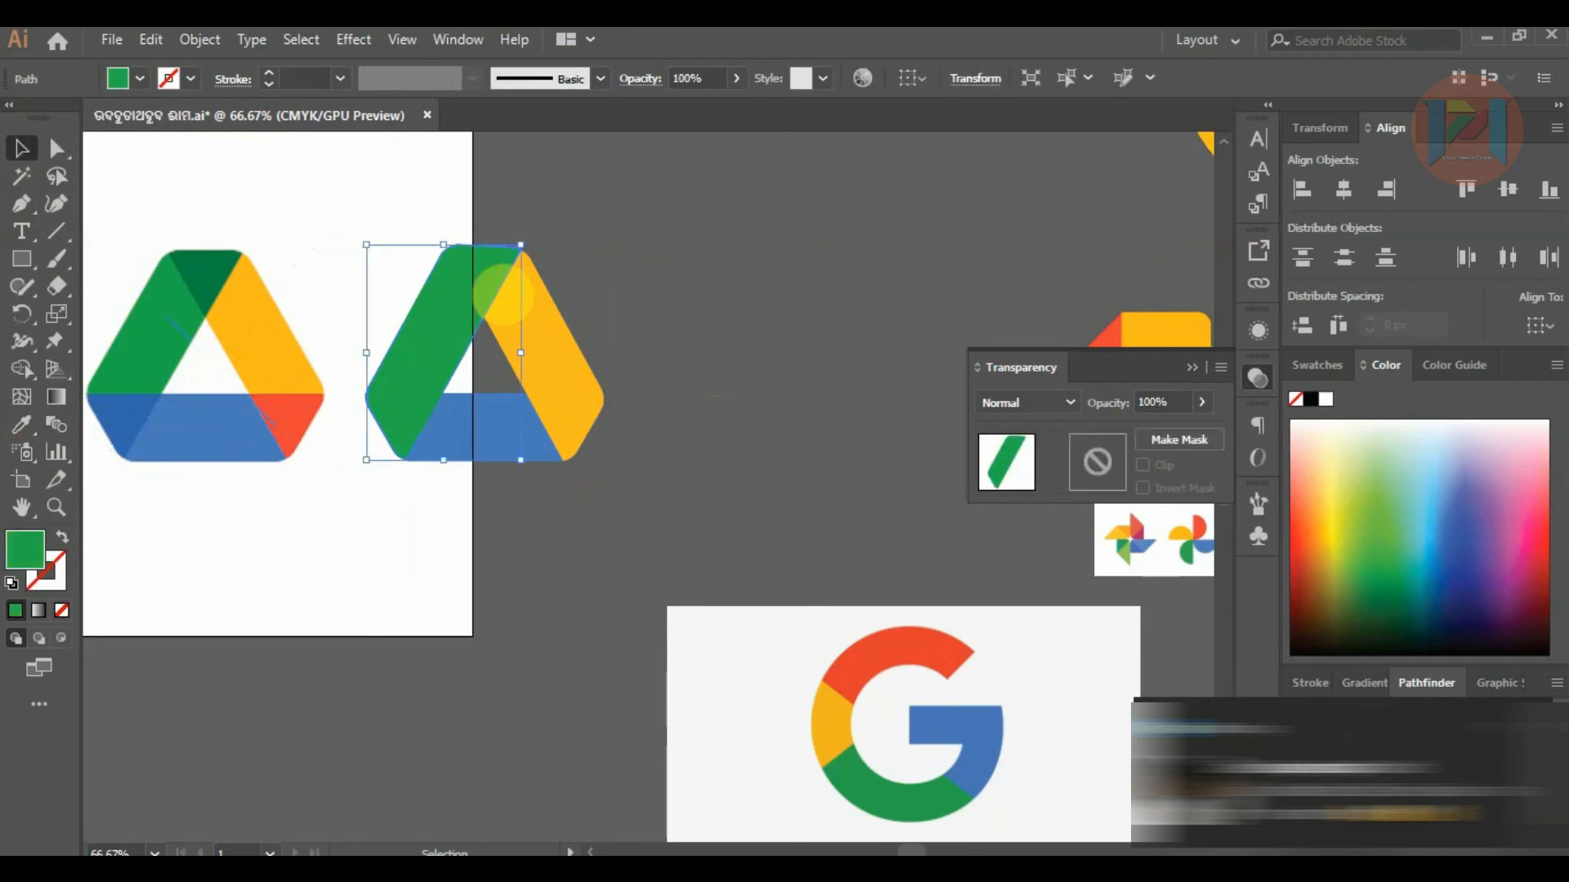
{"action": "left_click", "coordinate": [566, 361], "text": "shift"}
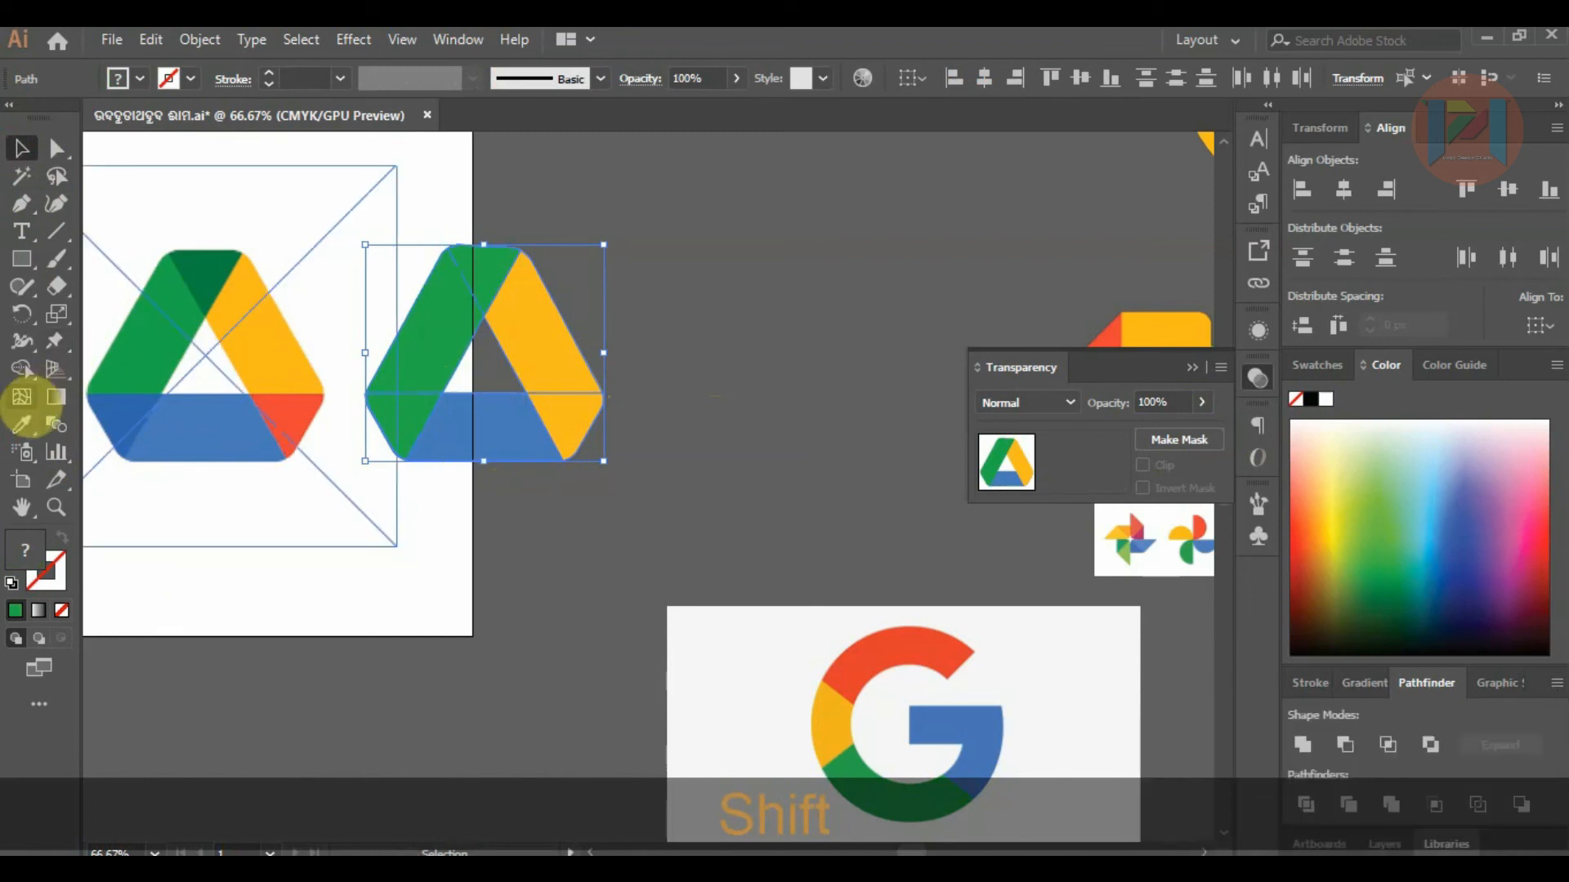
{"action": "left_click", "coordinate": [22, 367]}
{"action": "left_click", "coordinate": [481, 270]}
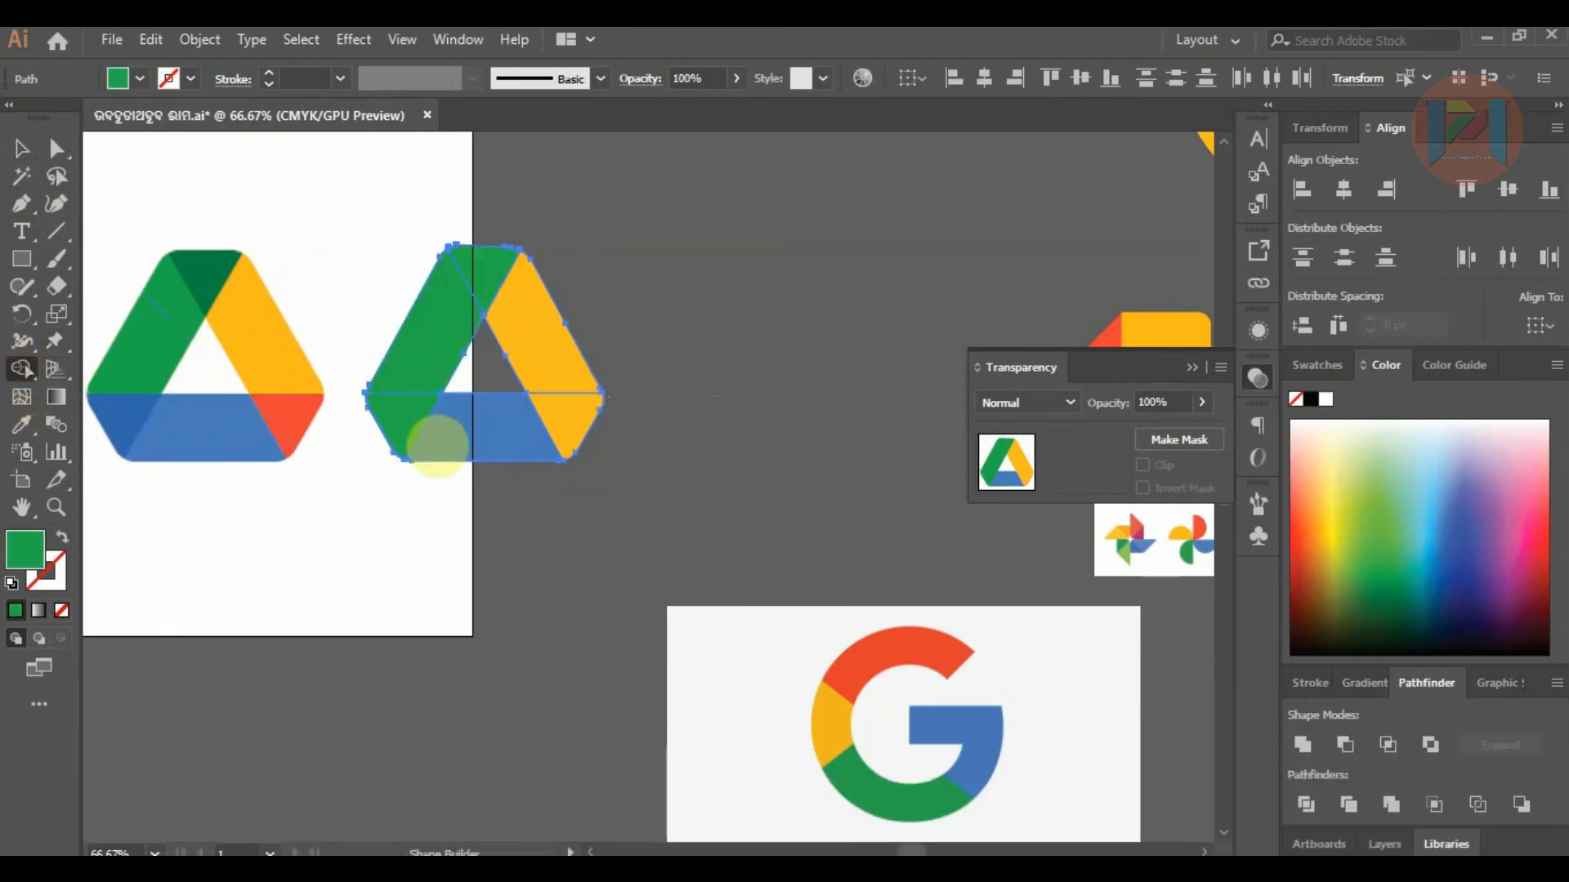
{"action": "left_click", "coordinate": [401, 423]}
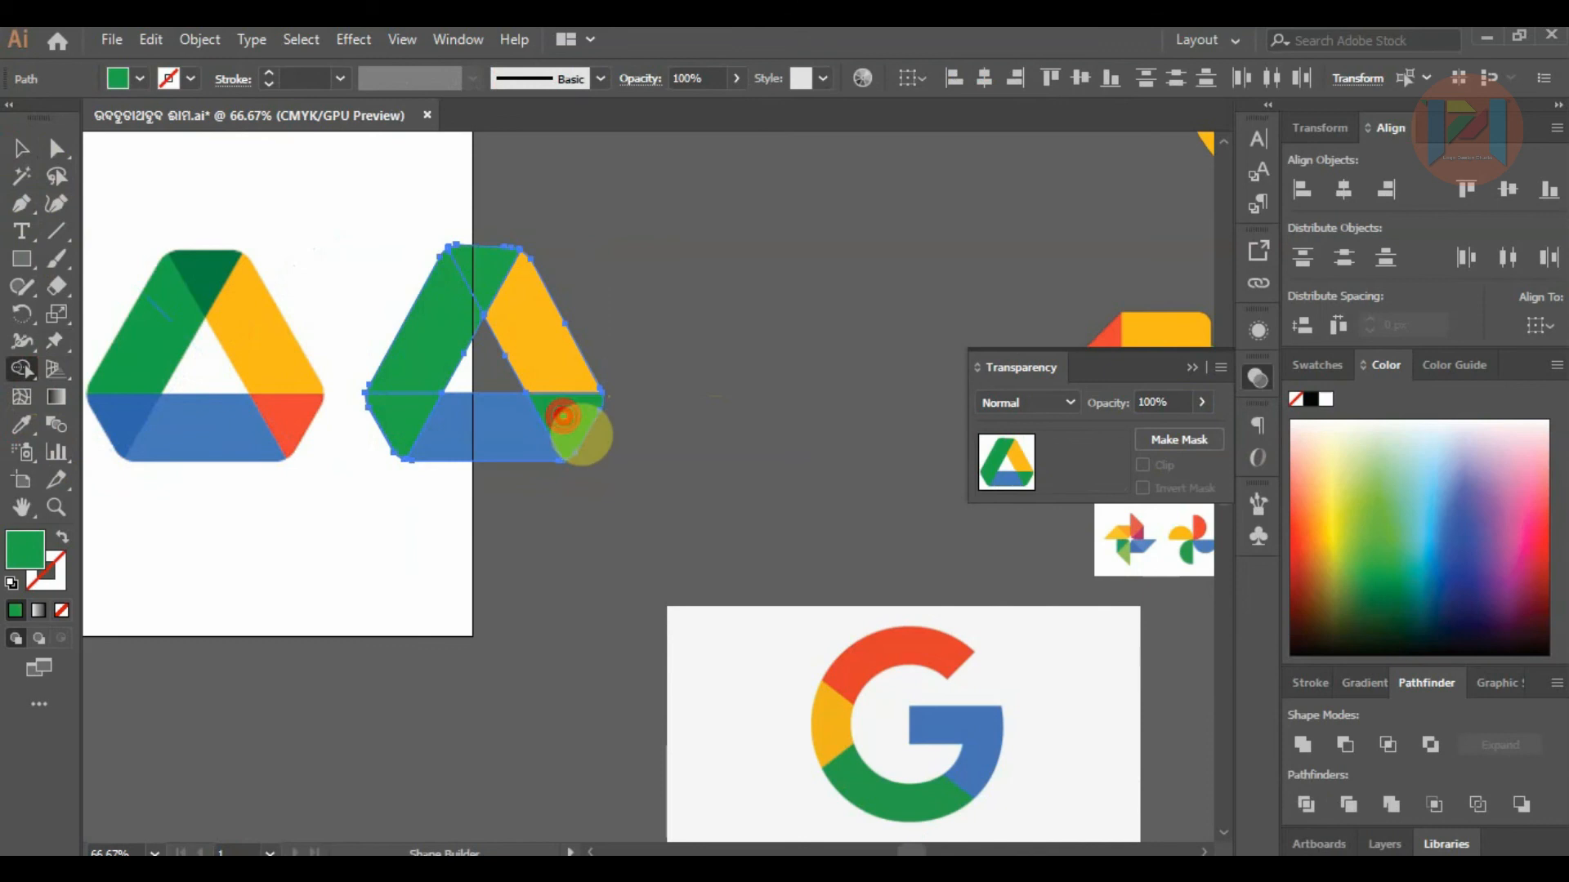
{"action": "left_click", "coordinate": [564, 417]}
{"action": "left_click", "coordinate": [21, 148]}
{"action": "left_click", "coordinate": [642, 279]}
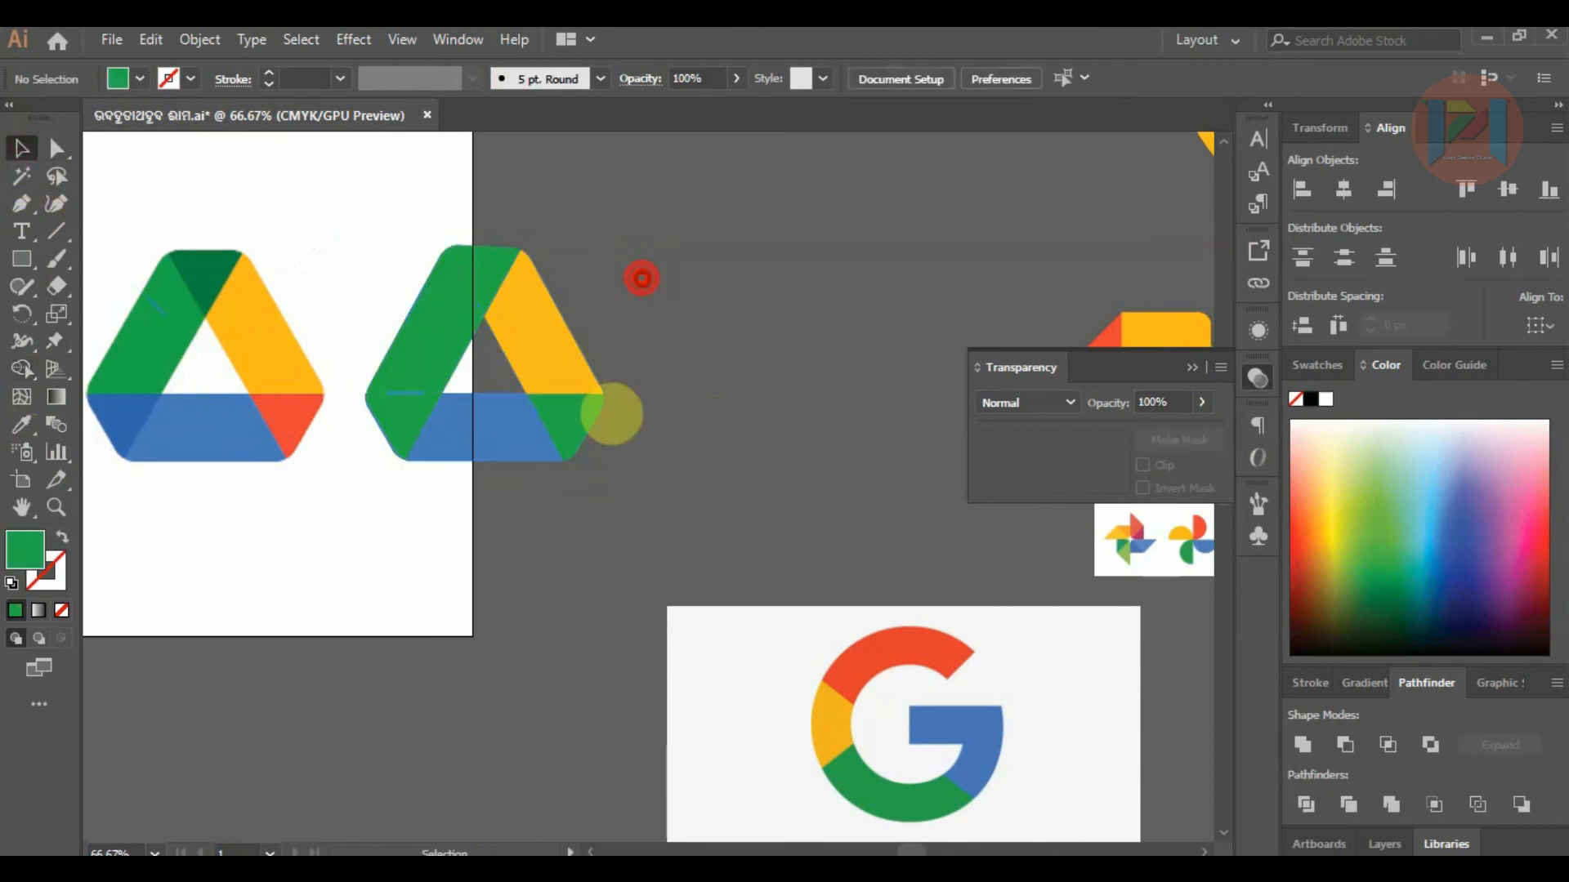
Fill the lower-right corner triangle with the red sampled from the reference logo.
{"action": "left_click", "coordinate": [577, 438]}
{"action": "left_click", "coordinate": [21, 425]}
{"action": "left_click", "coordinate": [285, 412]}
{"action": "left_click", "coordinate": [19, 176]}
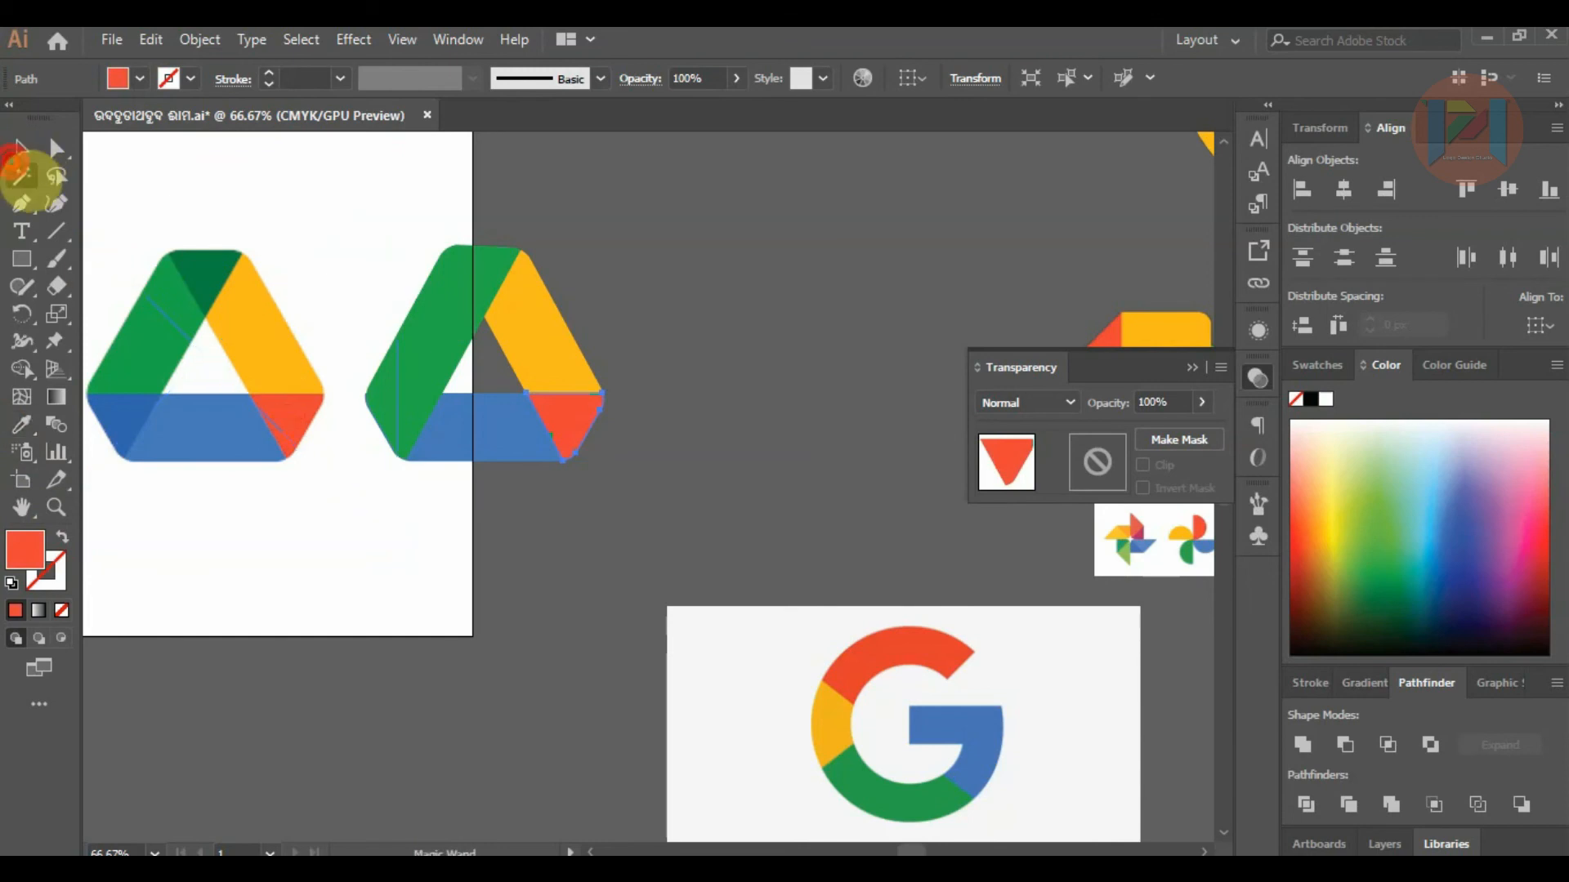
Fill the lower-left corner triangle with the darker blue sampled from the reference logo.
{"action": "left_click", "coordinate": [21, 148]}
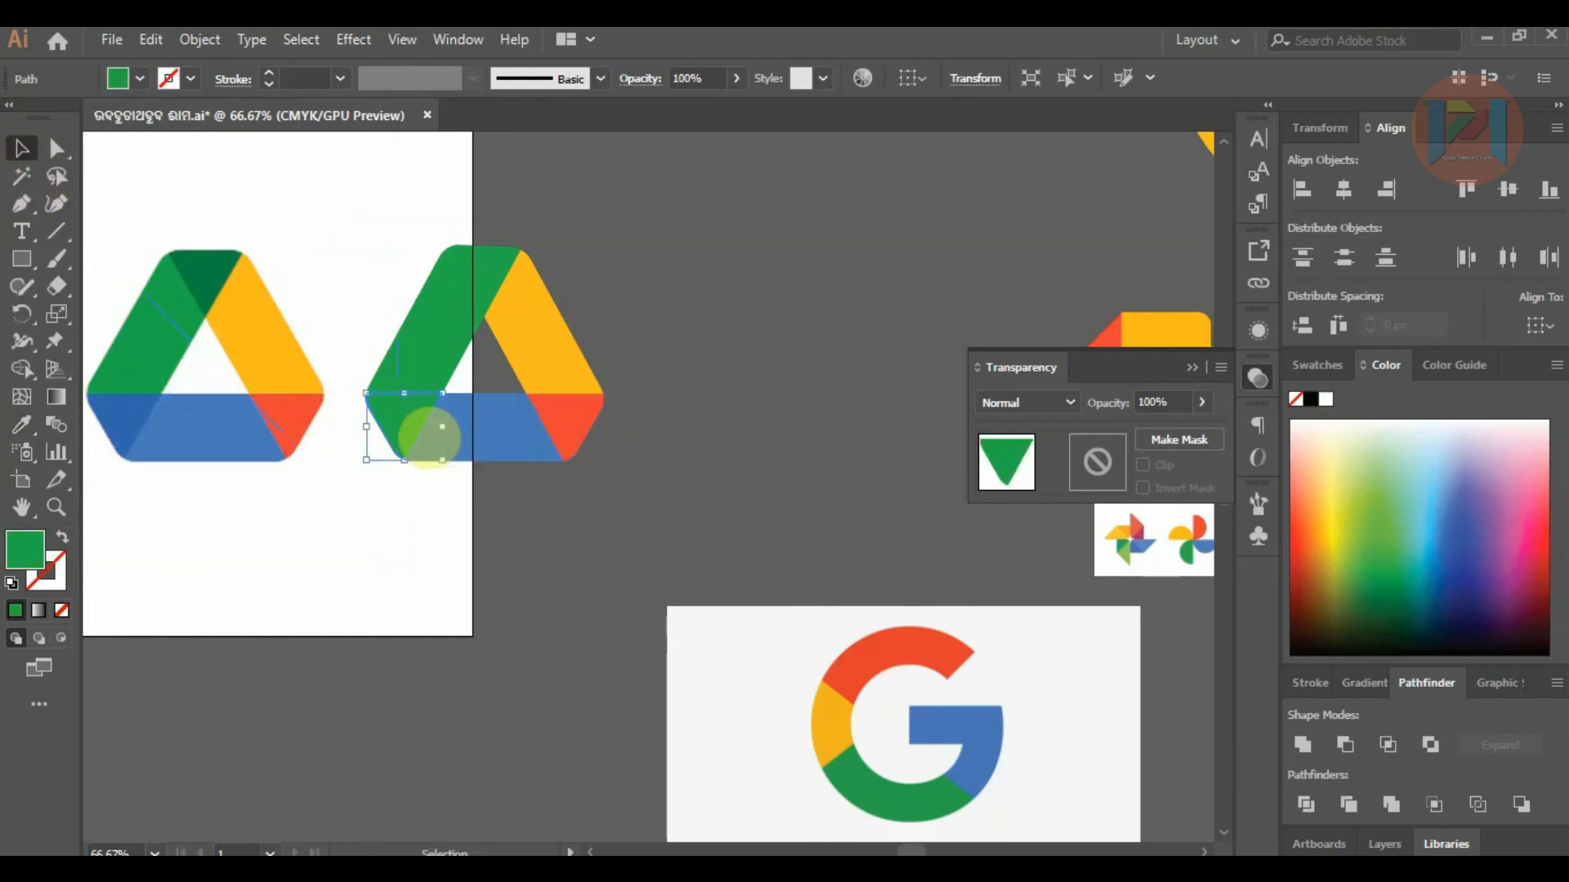
{"action": "left_click", "coordinate": [23, 426]}
{"action": "left_click", "coordinate": [122, 420]}
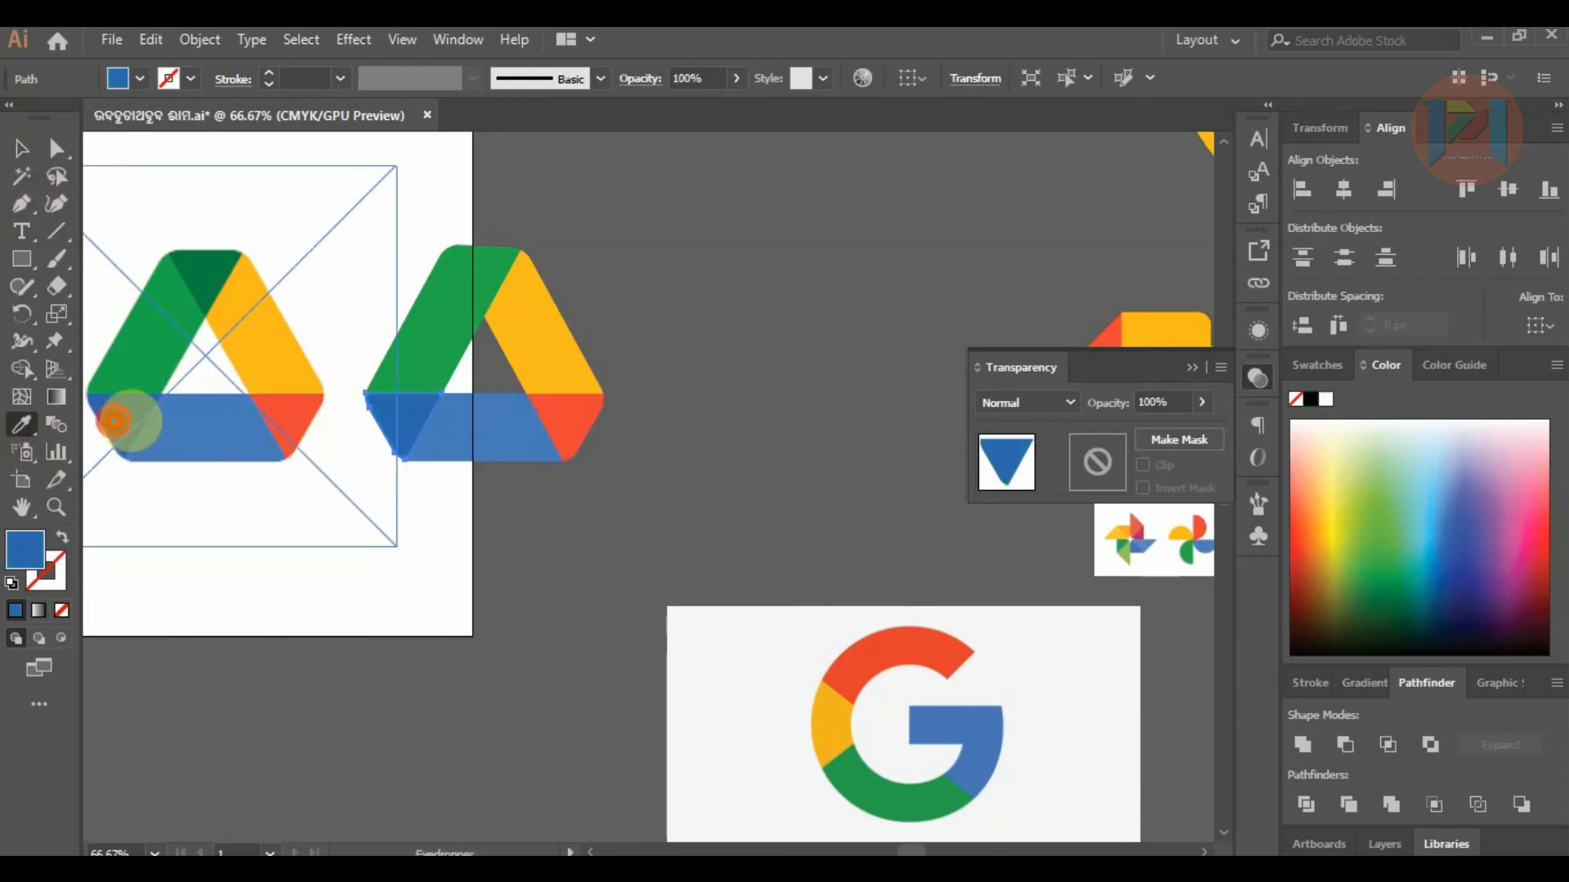
{"action": "left_click", "coordinate": [15, 147]}
{"action": "left_click", "coordinate": [675, 355]}
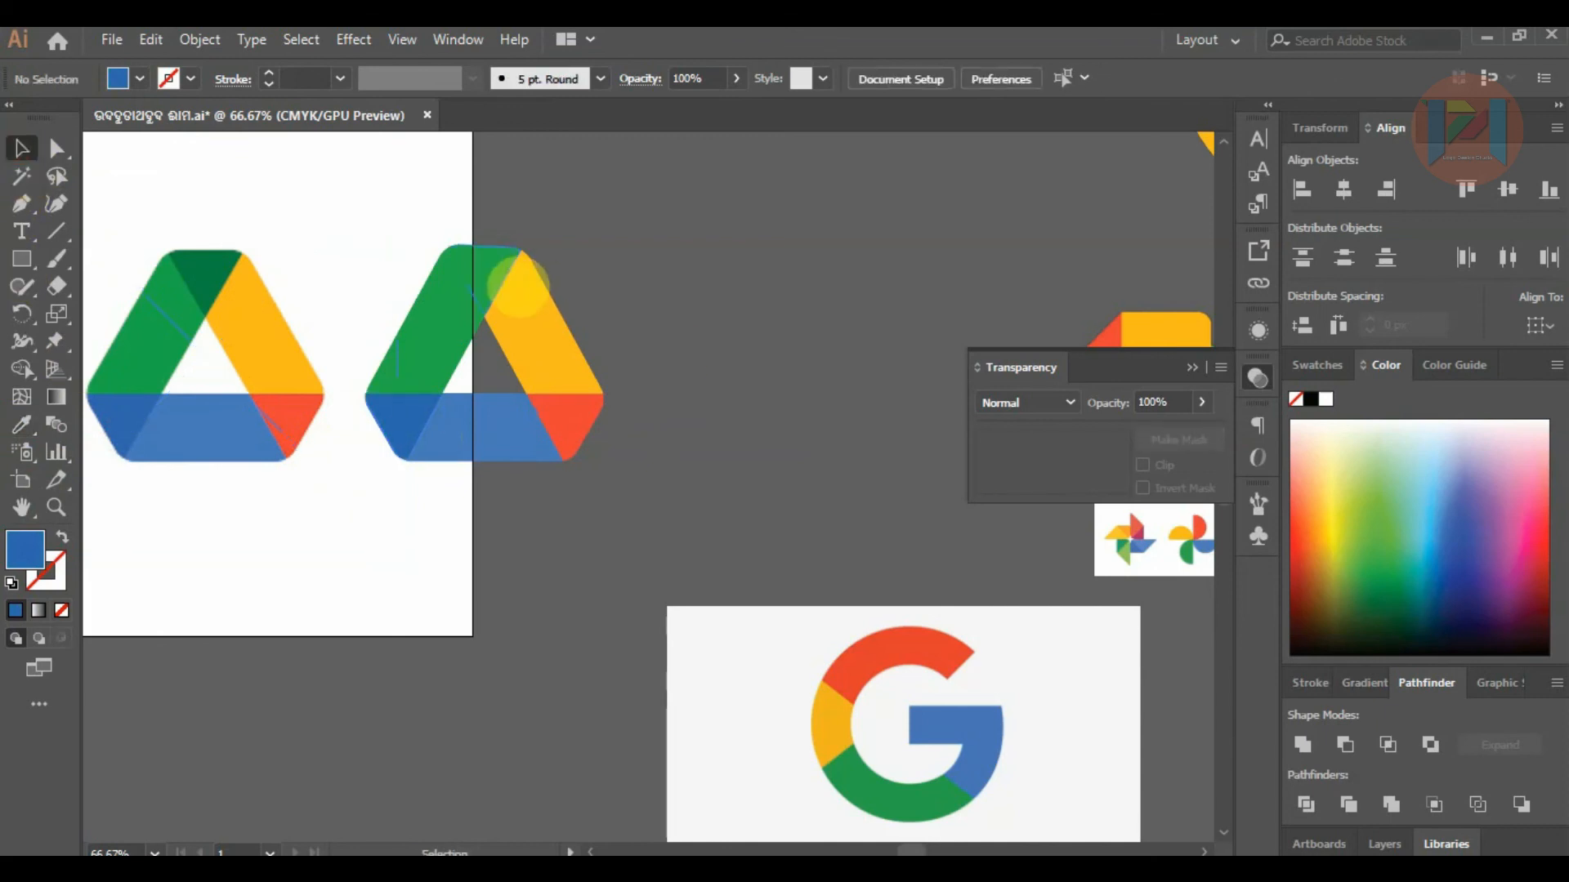
Fill the top corner triangle with the dark green sampled from the reference logo.
{"action": "left_click", "coordinate": [503, 273]}
{"action": "left_click", "coordinate": [204, 264]}
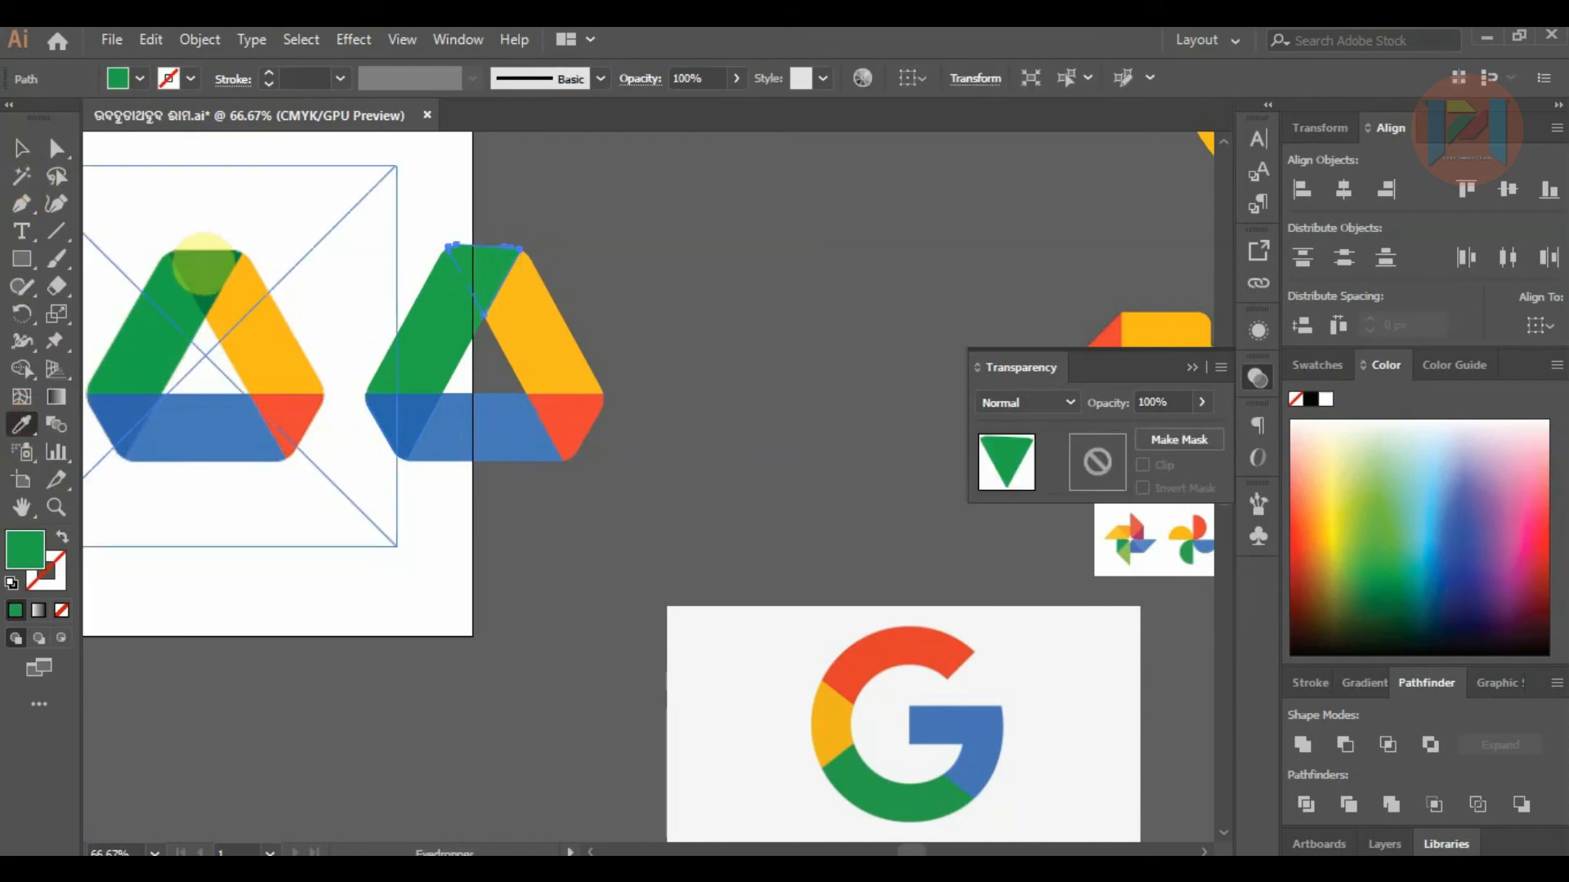
{"action": "left_click", "coordinate": [15, 145]}
Group all the pieces of the traced Drive logo and reposition the group.
{"action": "scroll", "coordinate": [771, 245], "scroll_direction": "left", "scroll_amount": 3}
{"action": "scroll", "coordinate": [771, 246], "scroll_direction": "down", "scroll_amount": 1}
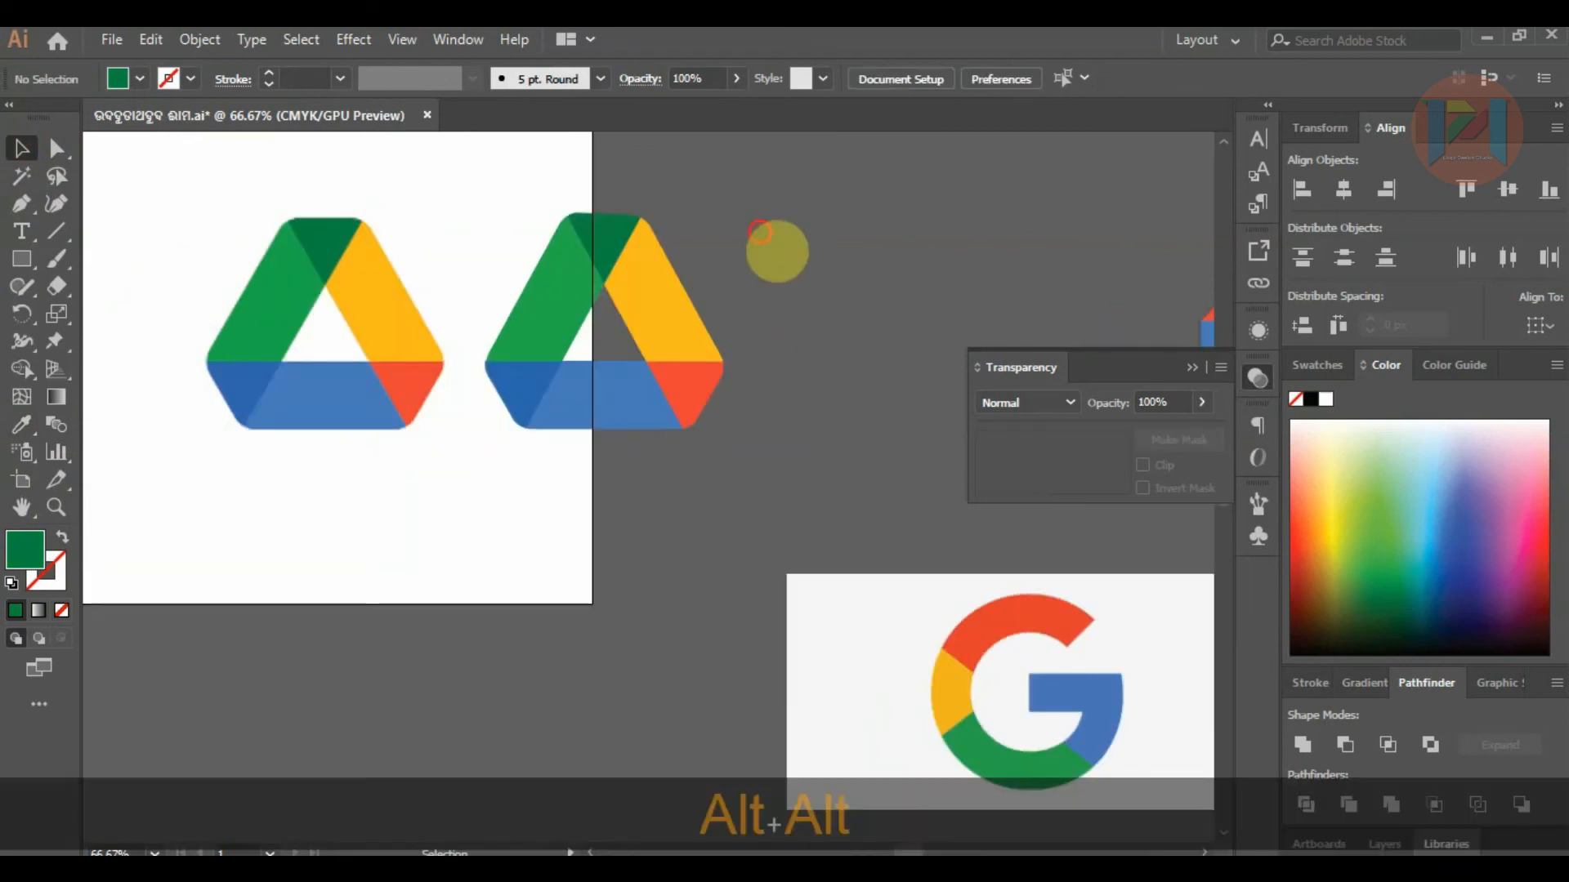
{"action": "left_click", "coordinate": [537, 429]}
{"action": "key", "text": "ctrl+g"}
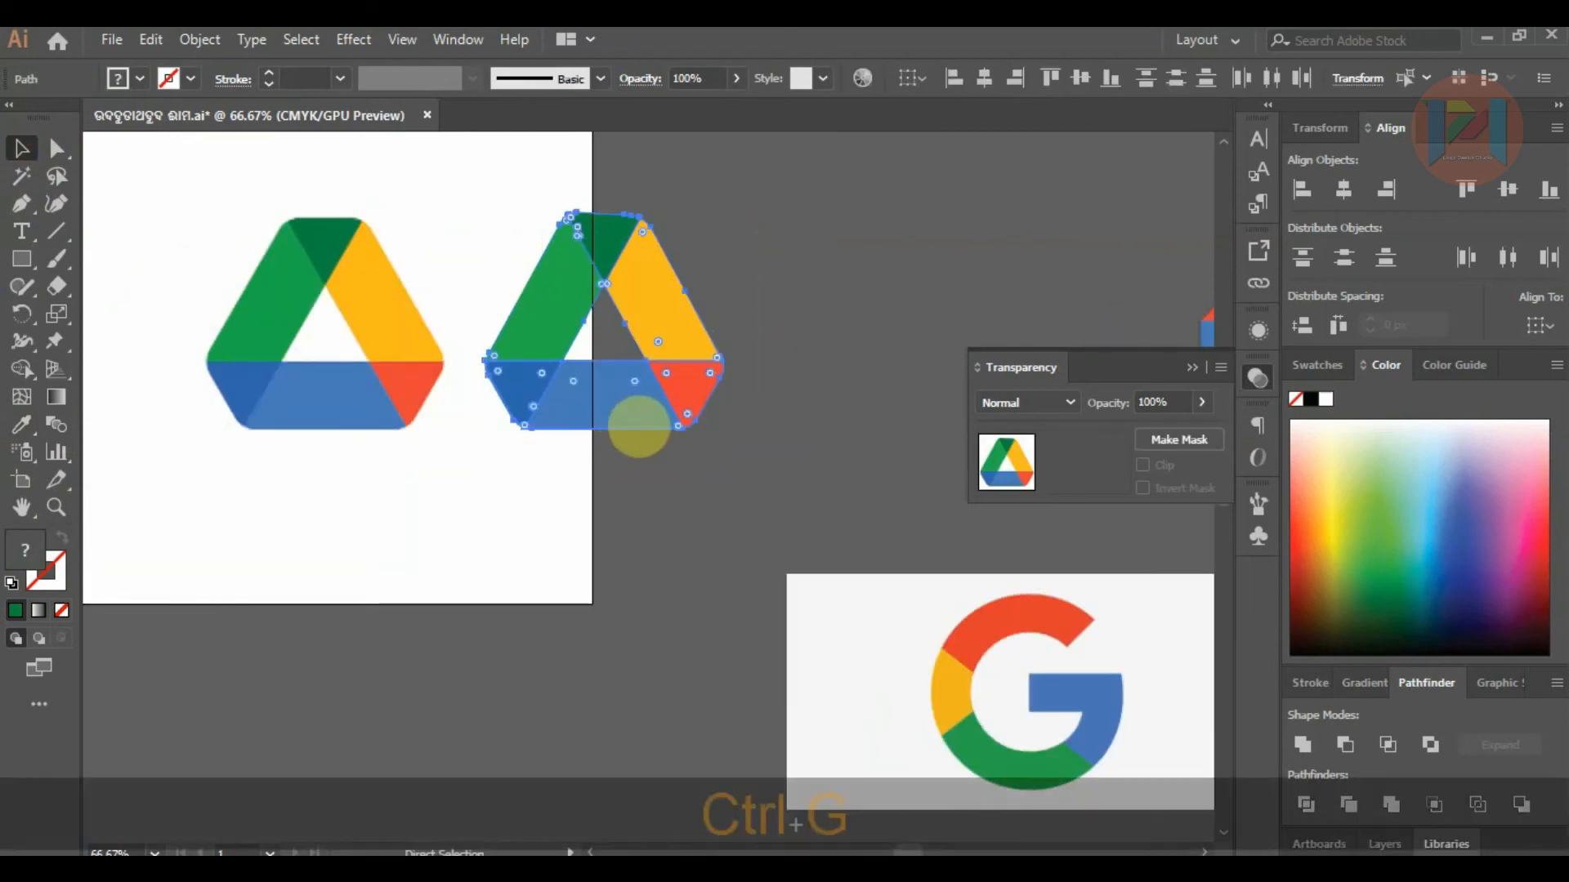
{"action": "scroll", "coordinate": [782, 350], "scroll_direction": "down", "scroll_amount": 3}
{"action": "left_click_drag", "start_coordinate": [688, 331], "coordinate": [352, 506]}
{"action": "left_click_drag", "start_coordinate": [613, 328], "coordinate": [217, 527]}
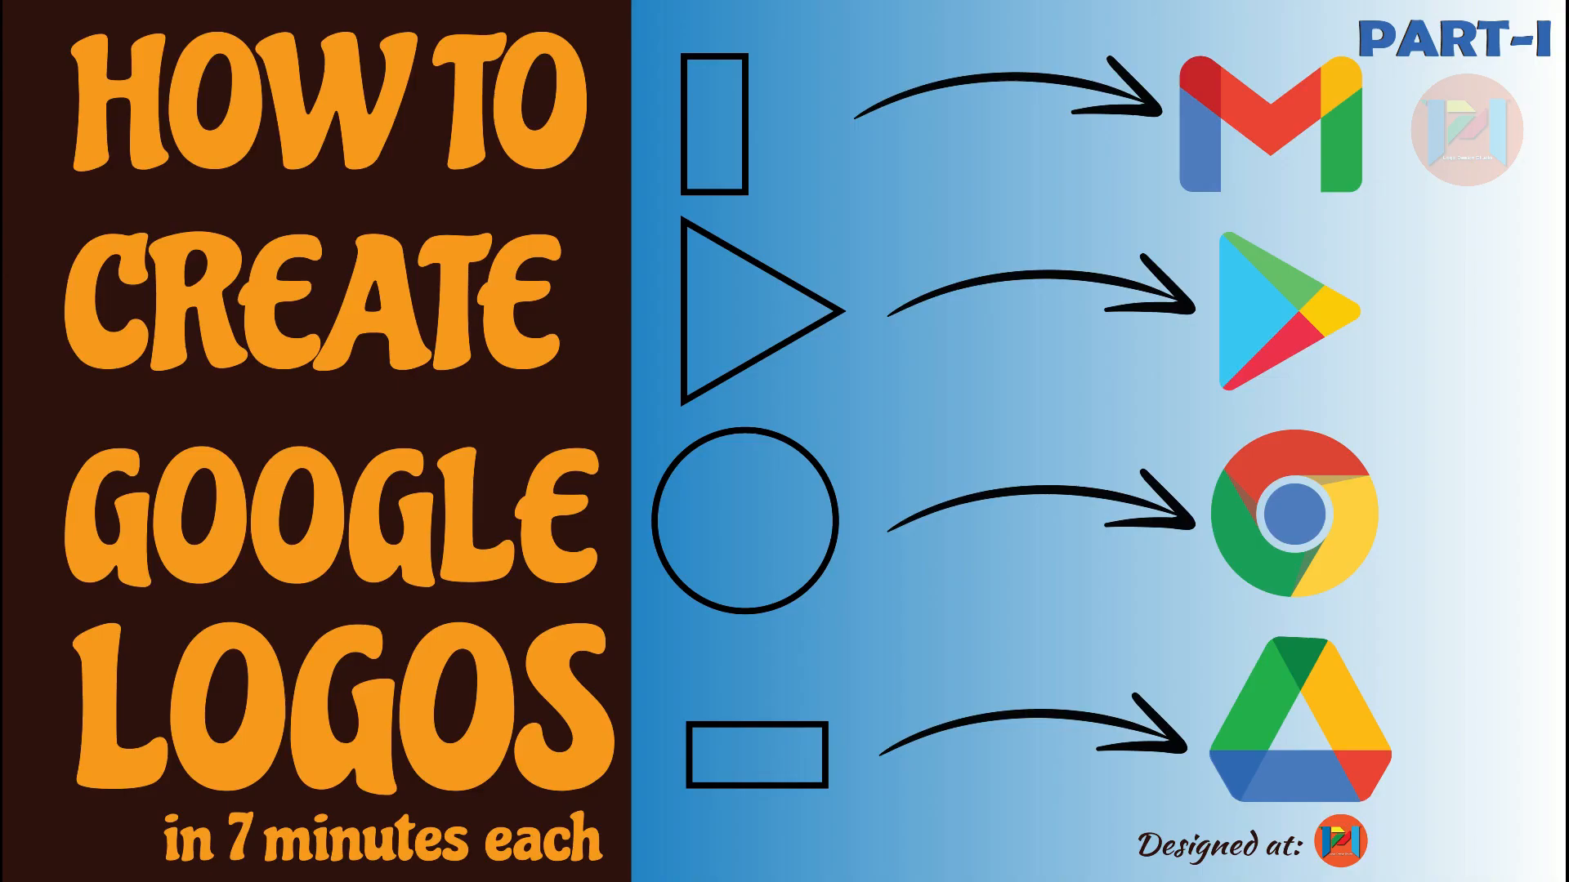